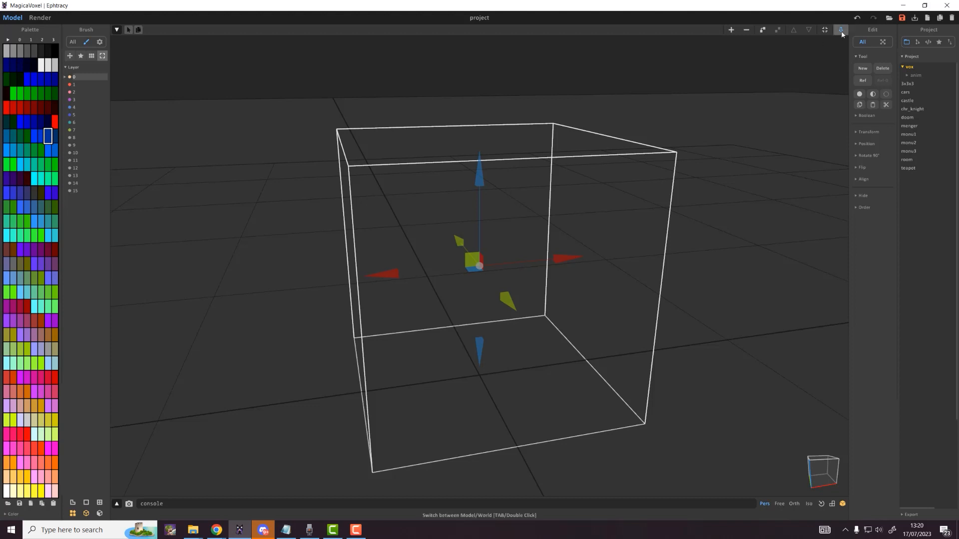
Step: Select the empty model and change its size field from 40 40 40 to 8 8 8
click(841, 31)
key(Tab)
key(Tab)
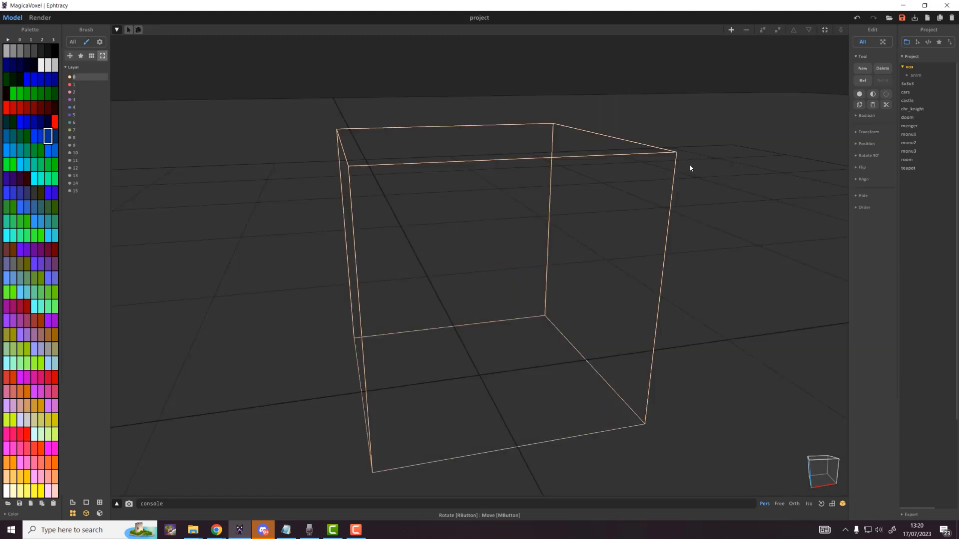
click(664, 153)
key(Tab)
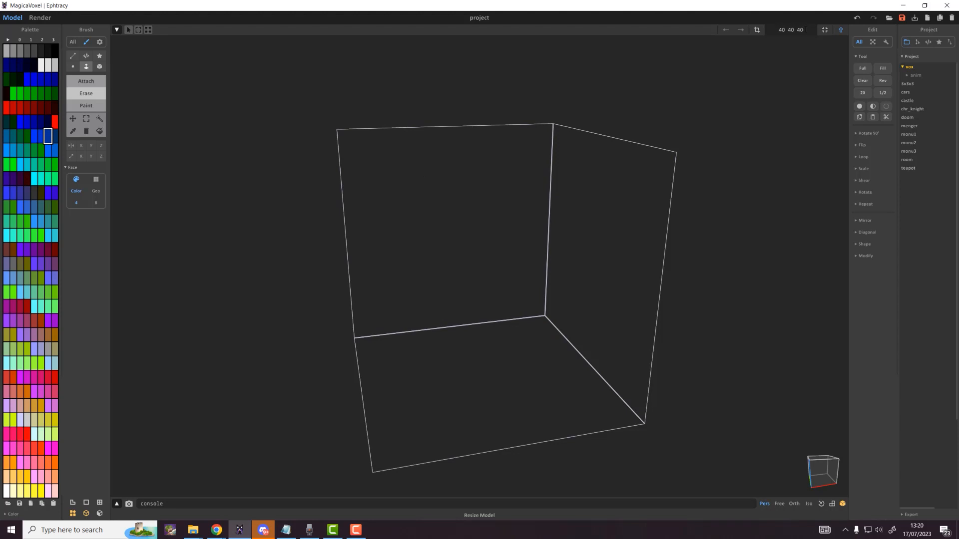
drag(805, 29, 788, 29)
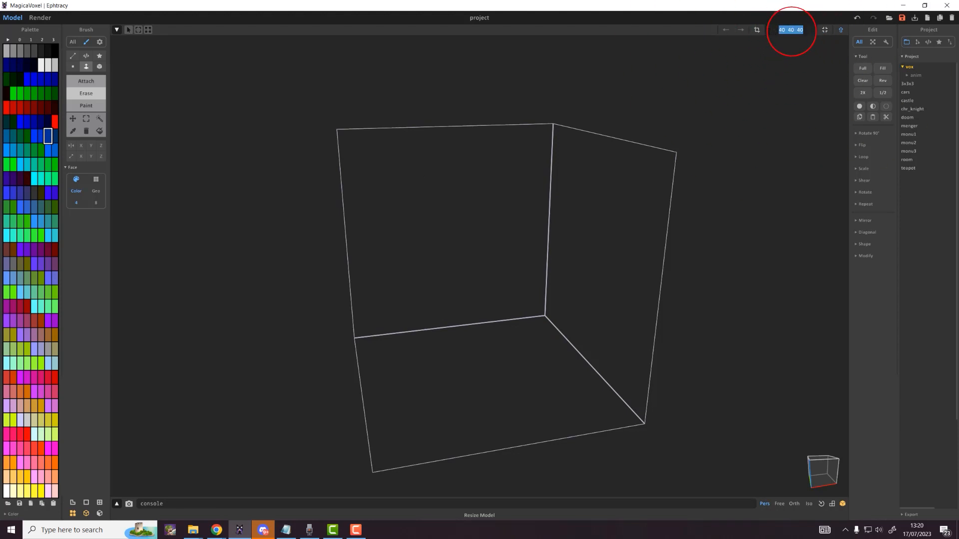
text(8 8 8)
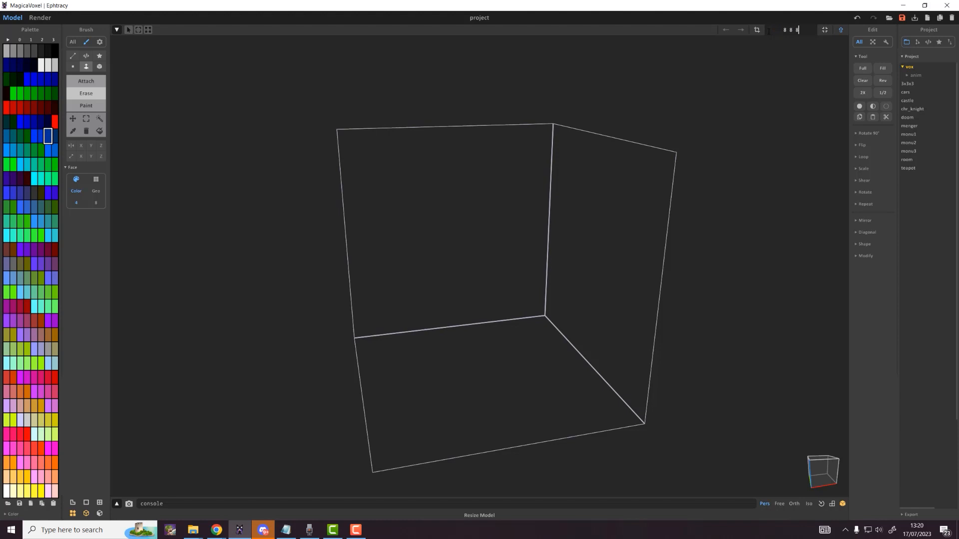
key(Return)
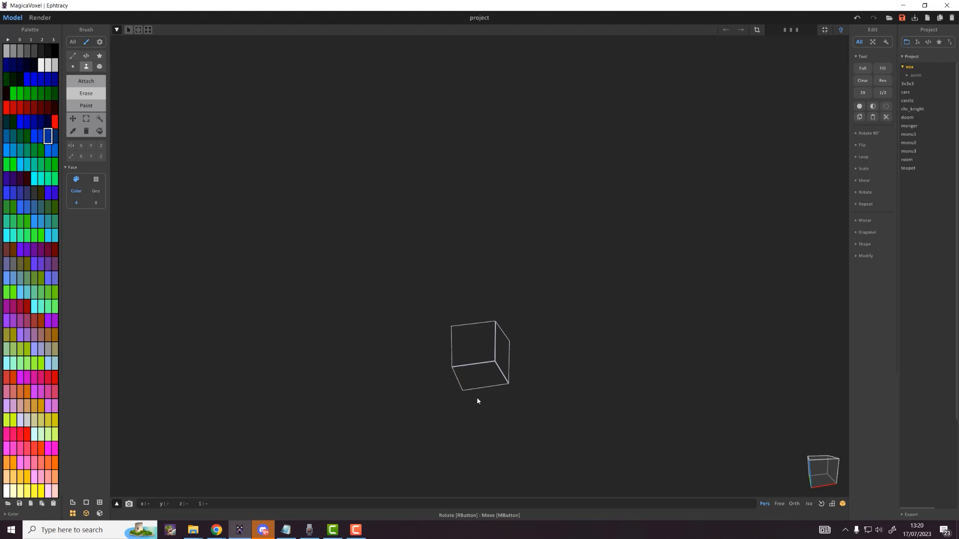
middle_drag(472, 408, 494, 330)
right_drag(495, 331, 439, 307)
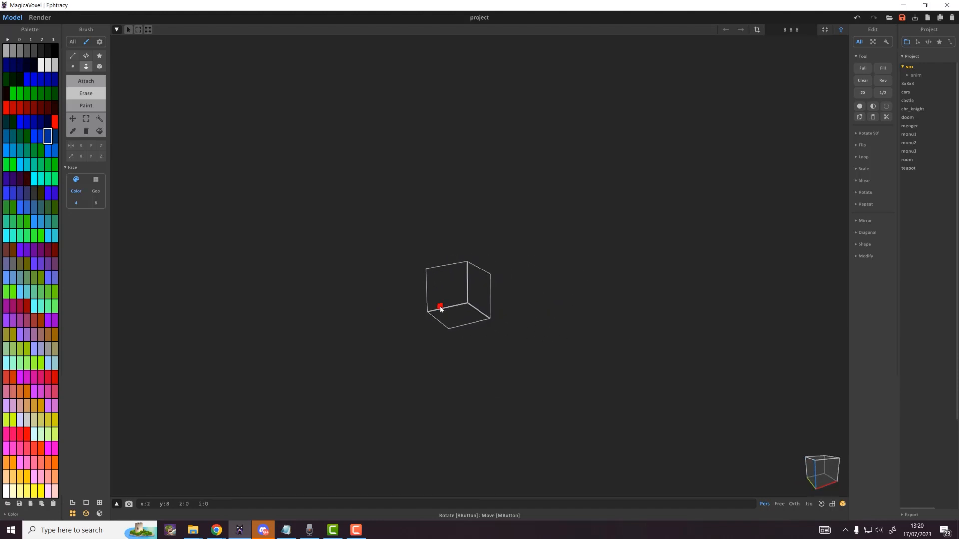
scroll(440, 307, up, 2)
scroll(435, 314, down, 3)
scroll(435, 316, up, 3)
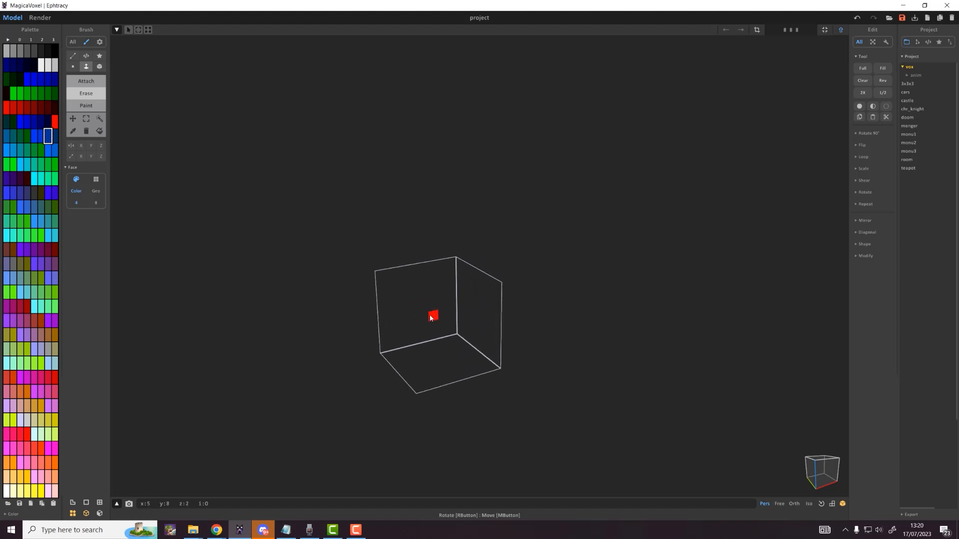
scroll(430, 318, down, 1)
scroll(430, 319, down, 2)
key(0)
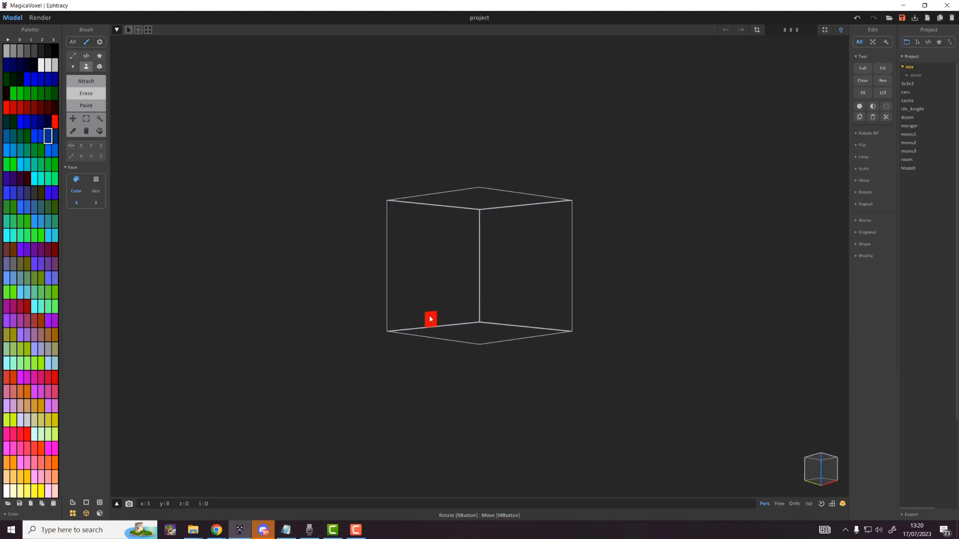
right_drag(475, 262, 451, 293)
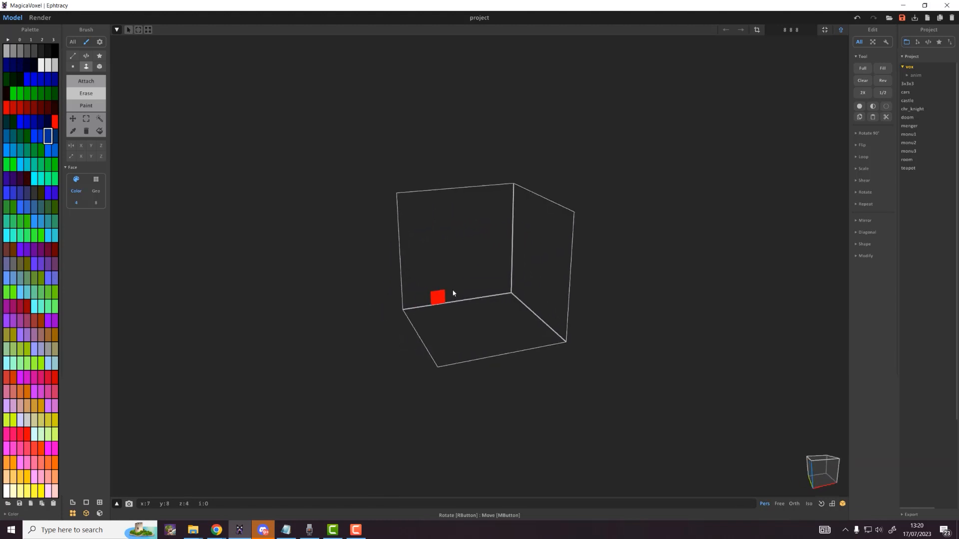
scroll(461, 297, up, 2)
scroll(445, 265, up, 1)
right_drag(582, 252, 592, 235)
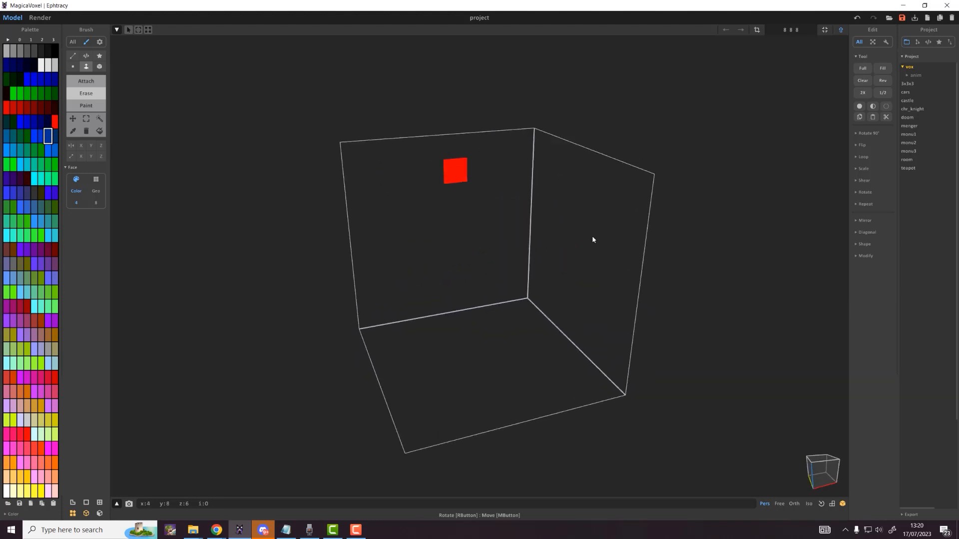
scroll(527, 375, up, 2)
middle_drag(527, 375, 533, 330)
right_drag(534, 330, 543, 330)
scroll(537, 328, down, 1)
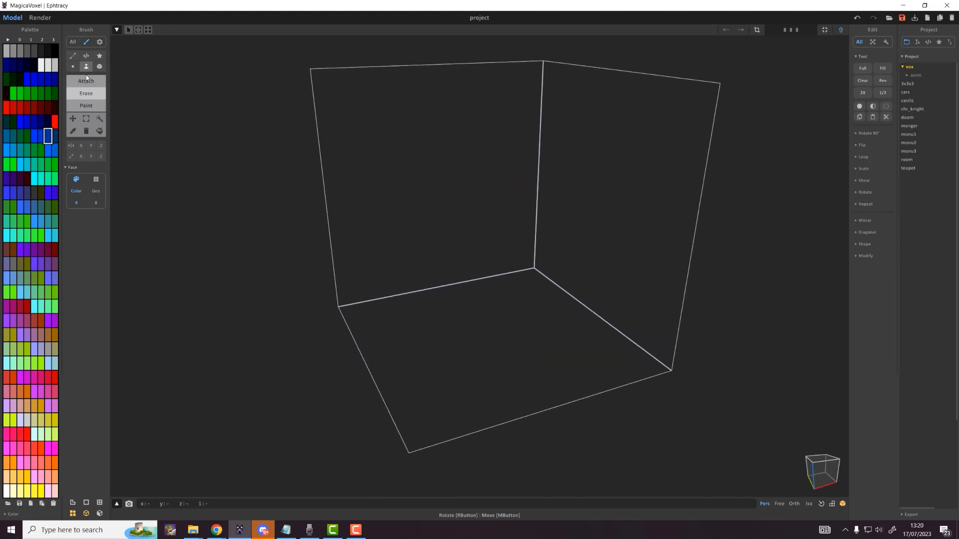
Step: Load the blank grey palette from tab 3 and select its first empty swatch
click(55, 40)
drag(11, 78, 61, 494)
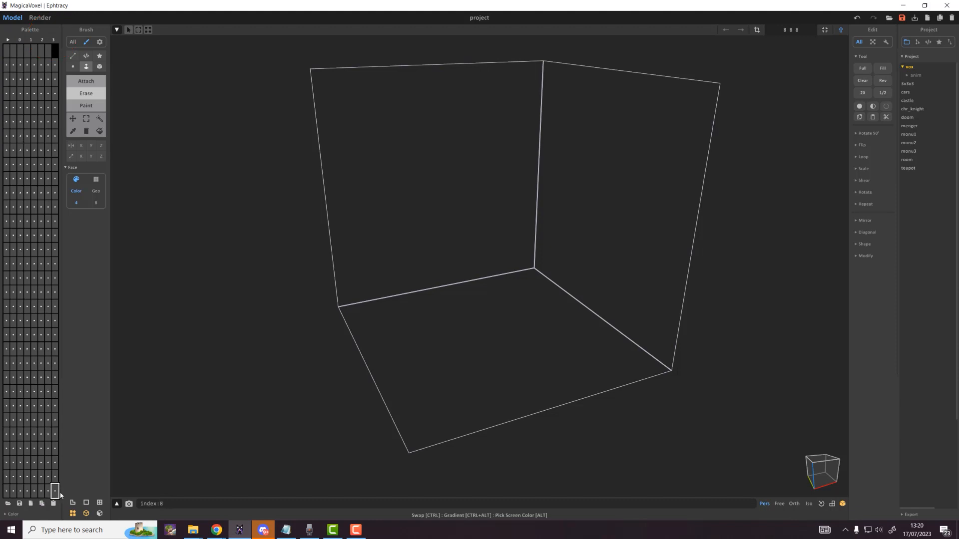
click(27, 306)
drag(7, 85, 54, 492)
click(41, 434)
click(7, 80)
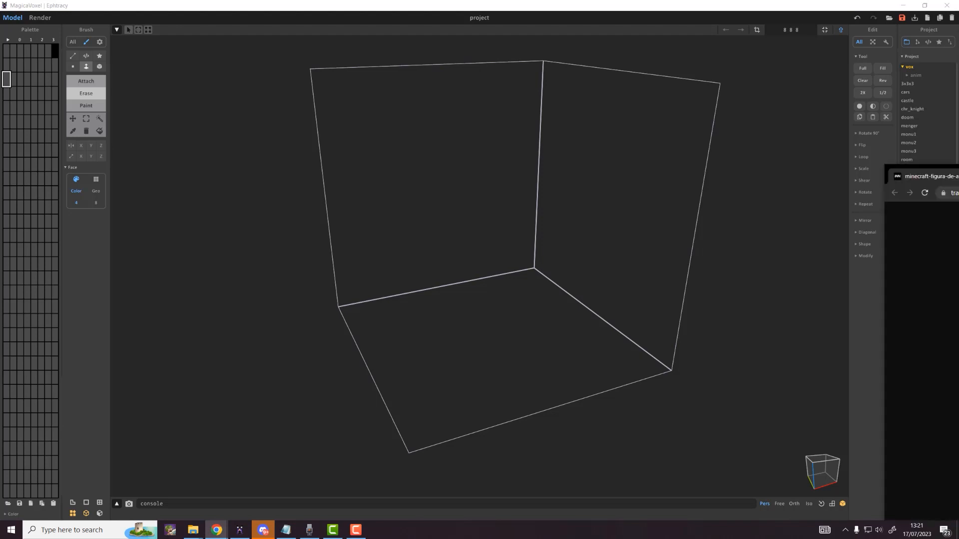
Step: Place Chrome's Steve reference image beside a restored, smaller MagicaVoxel window
drag(958, 171, 625, 76)
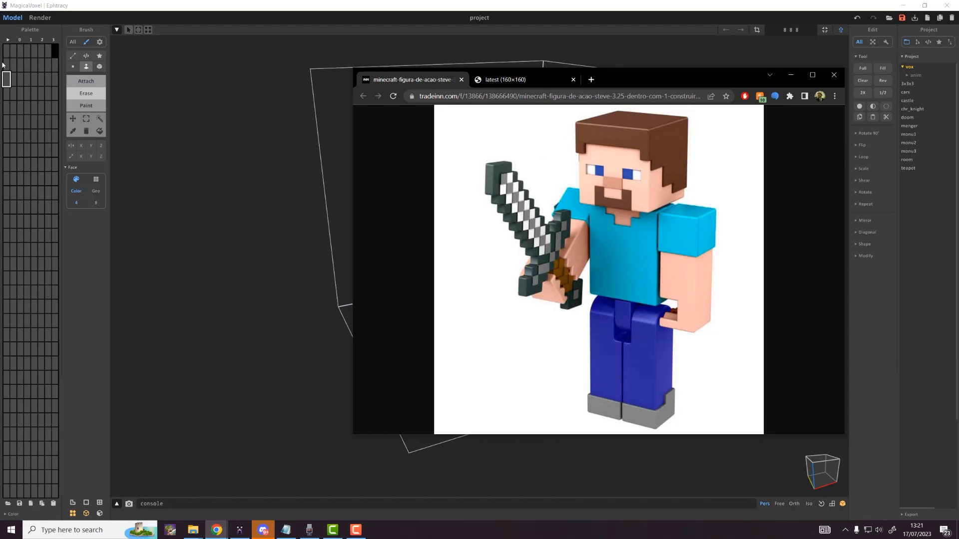
click(624, 10)
drag(624, 10, 256, 125)
drag(633, 78, 718, 92)
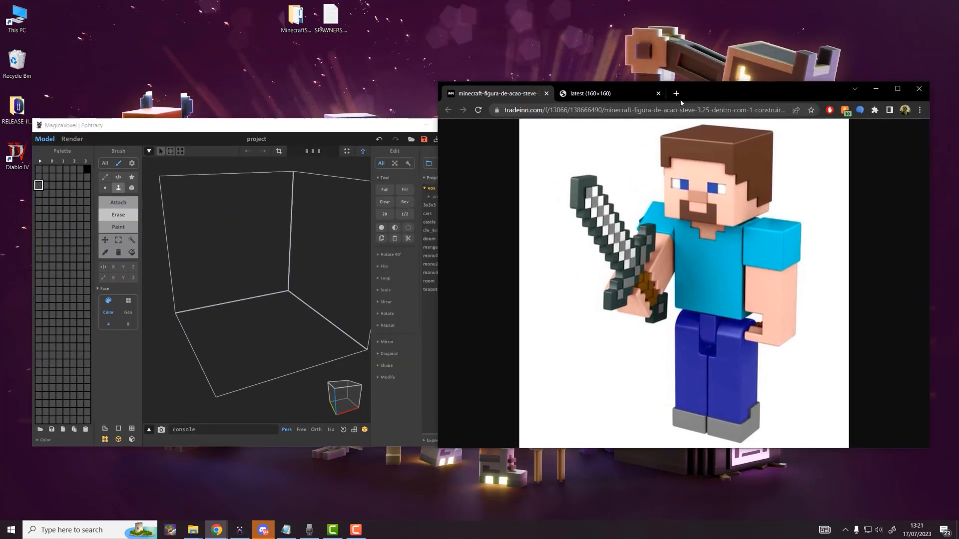
Step: Sample Steve's dark blue and skin tone from the reference image into empty palette slots
drag(349, 126, 377, 108)
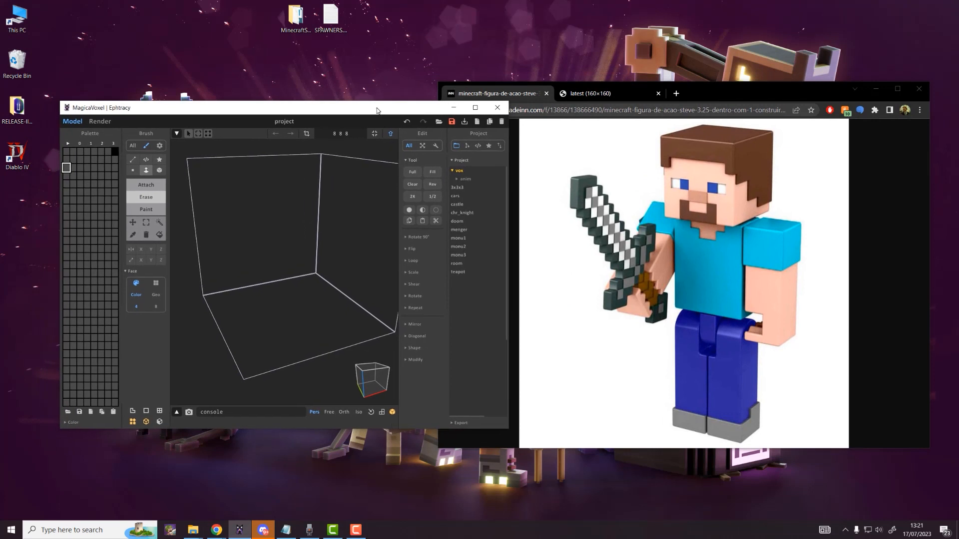
click(67, 169)
click(74, 169)
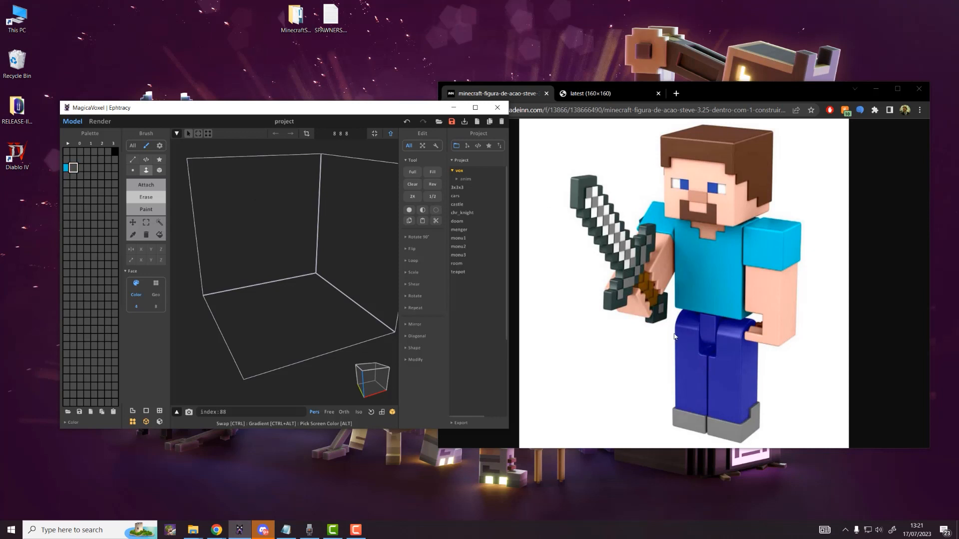
alt+drag(720, 379, 720, 378)
click(66, 175)
alt+click(675, 196)
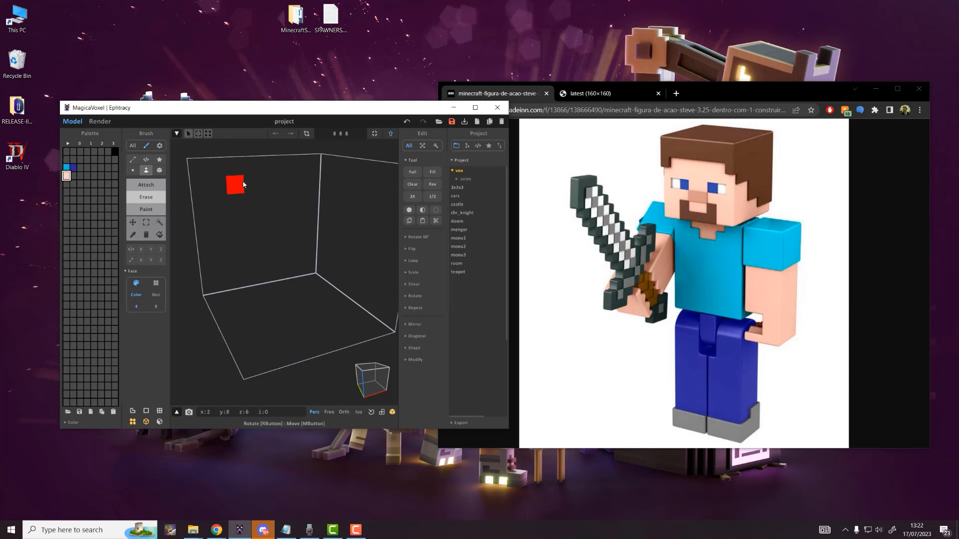
Step: Add Steve's hair brown and grey to the palette, select the skin tone, and minimise Chrome
click(73, 176)
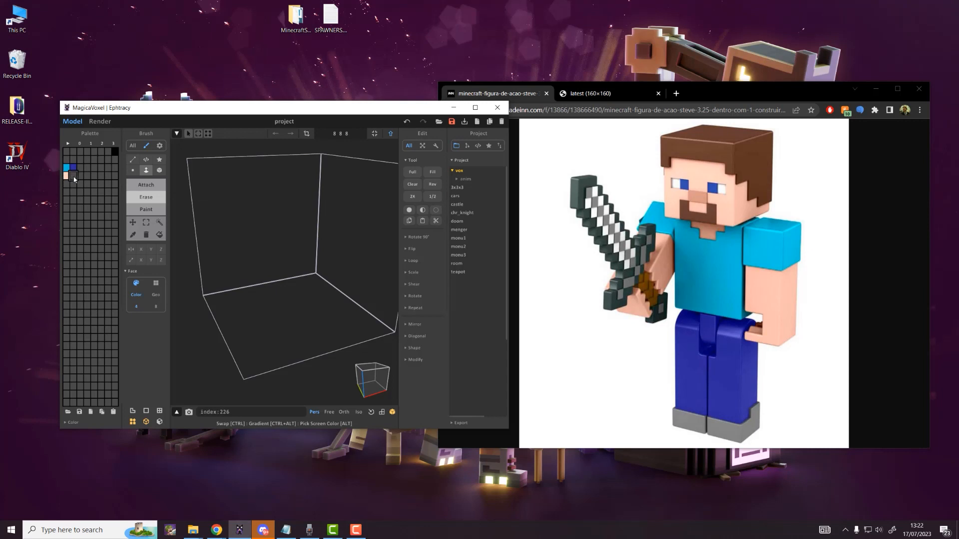
alt+click(735, 154)
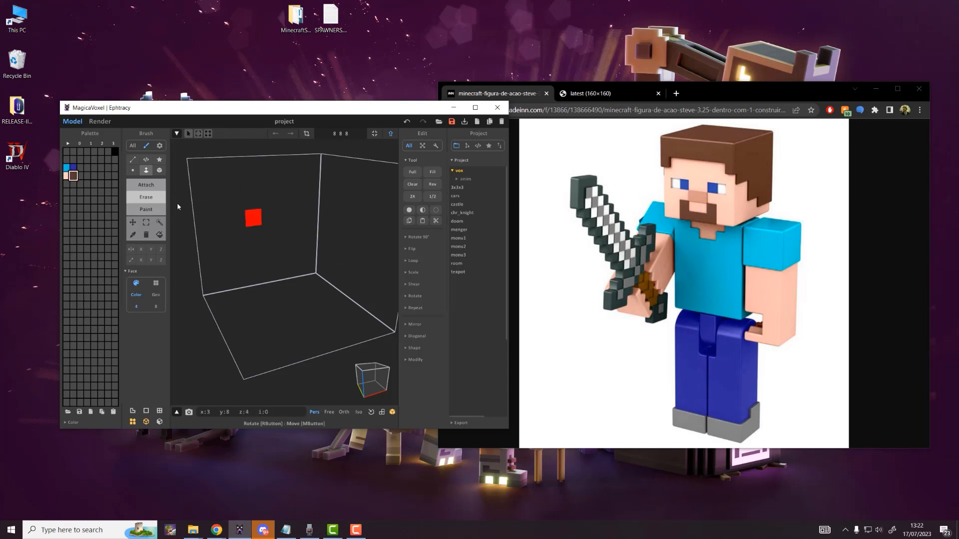
click(80, 167)
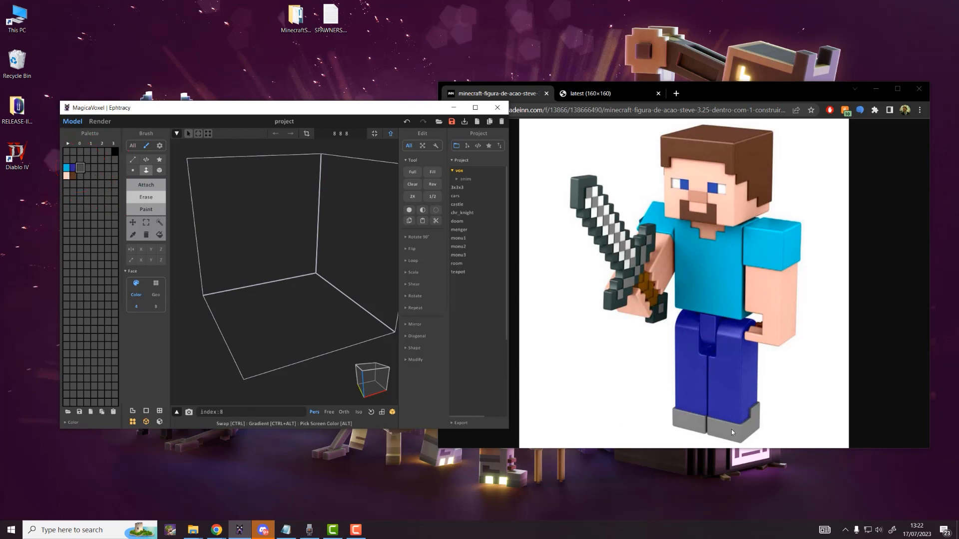
click(66, 168)
click(80, 169)
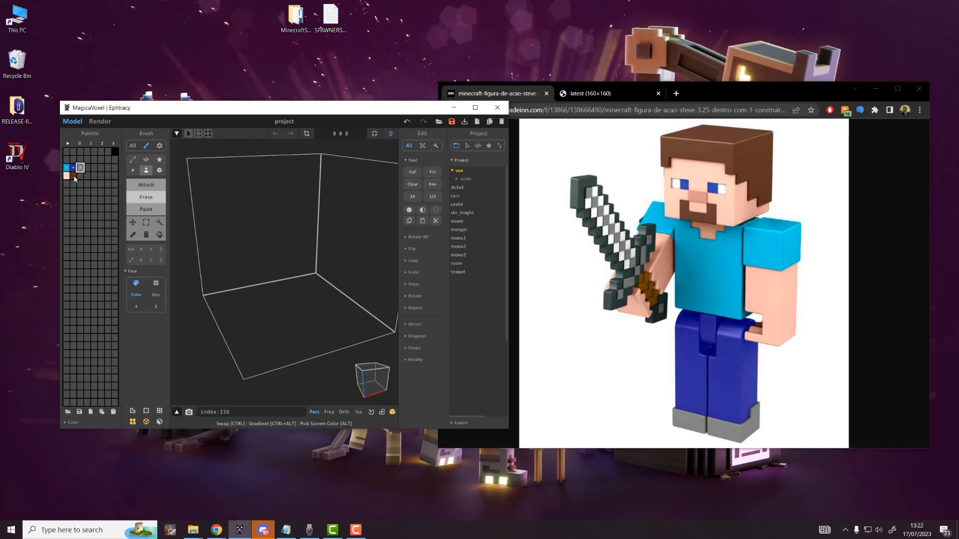
click(67, 177)
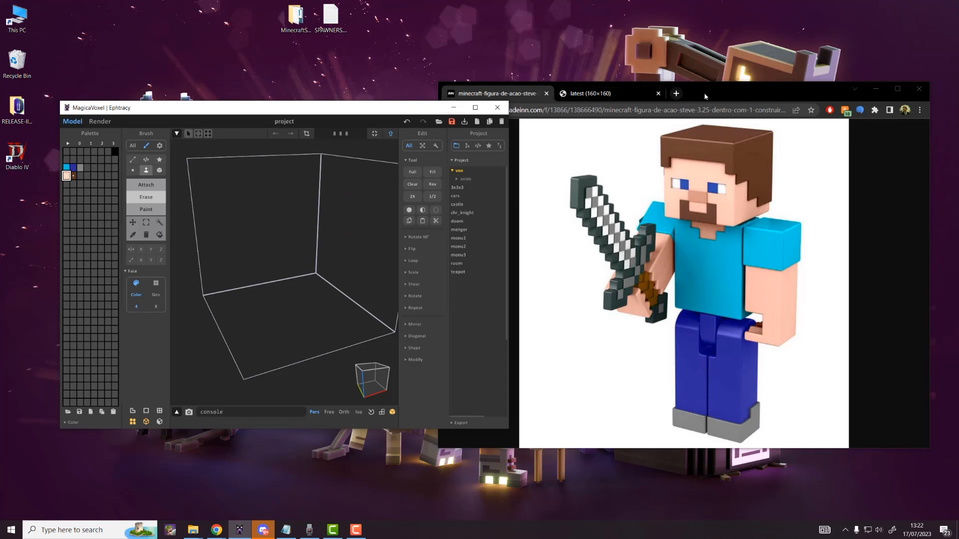
click(876, 89)
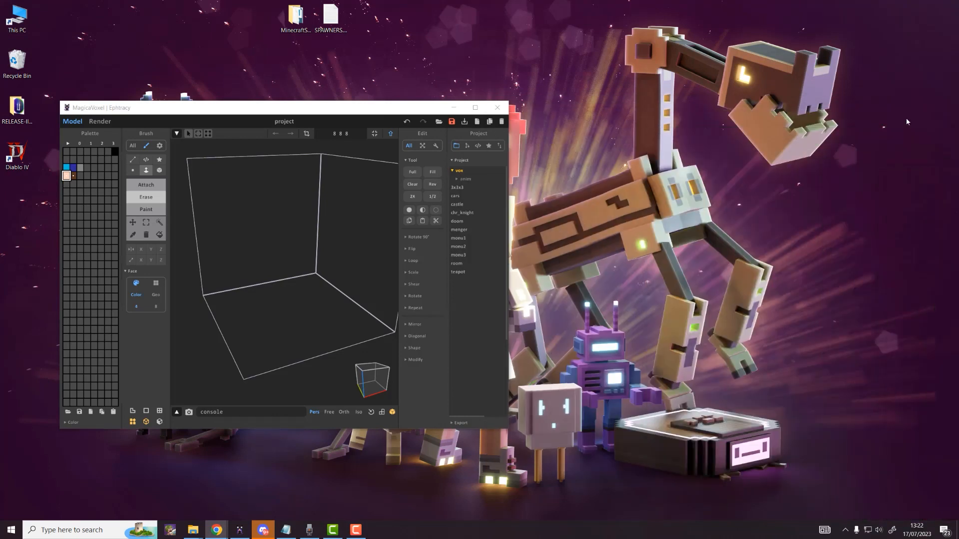
Step: Fill the 8×8×8 box with skin-tone voxels using a Face-mode Attach drag
double_click(389, 107)
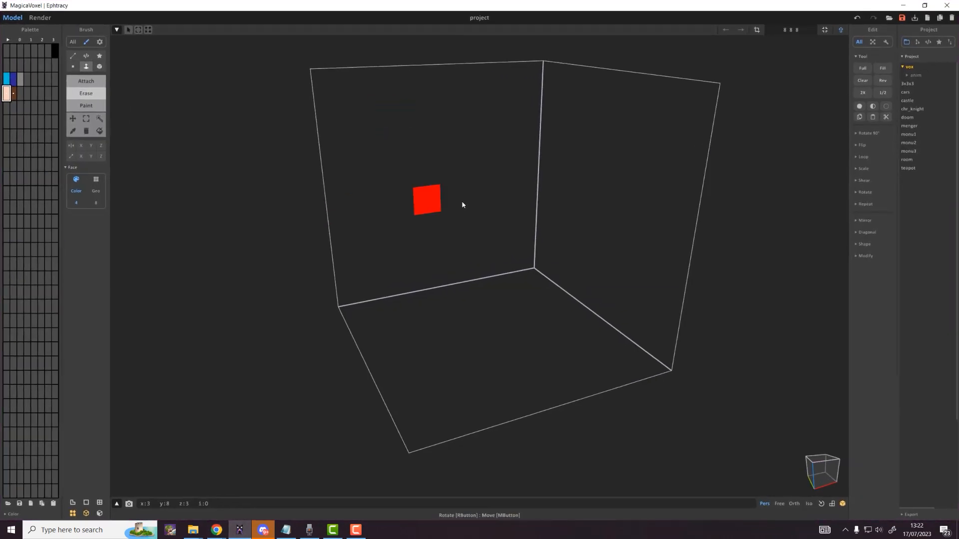
click(6, 94)
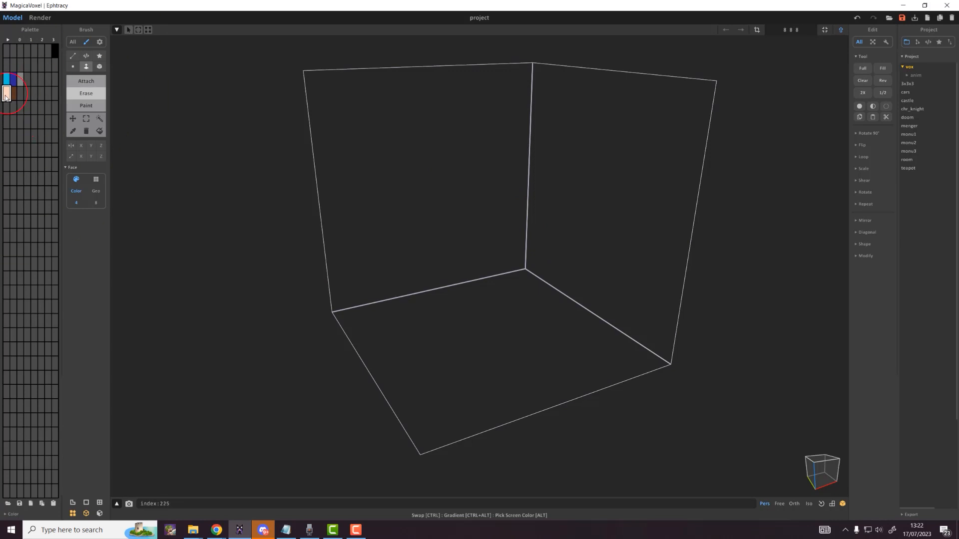
click(86, 68)
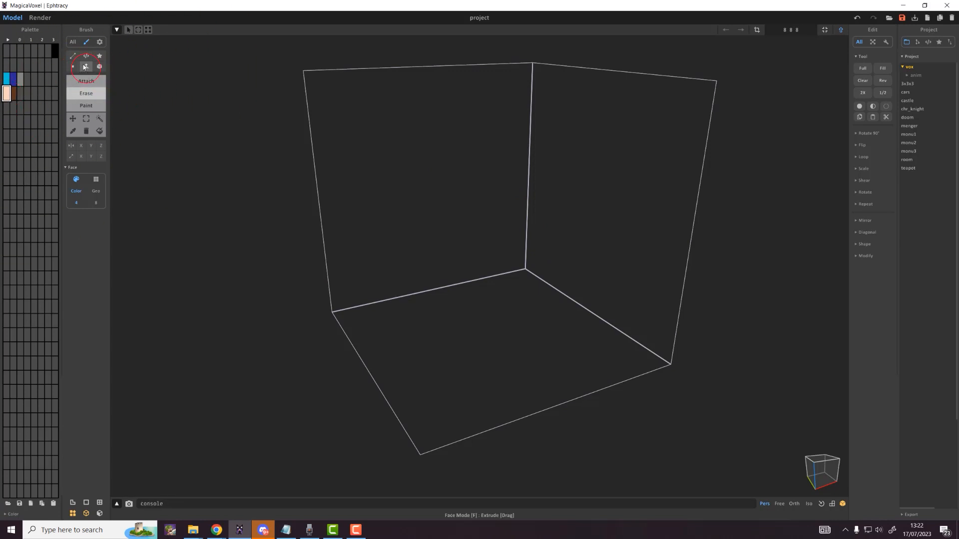
click(86, 81)
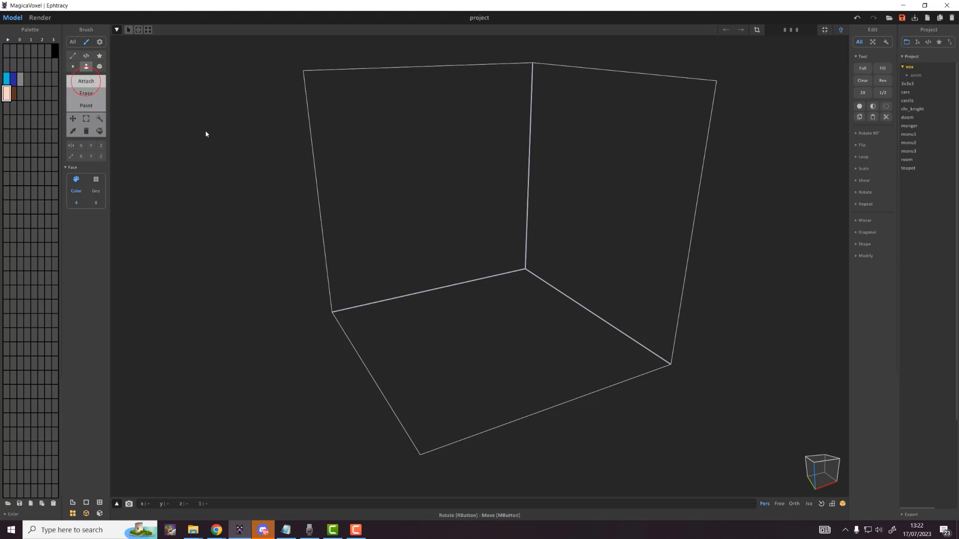
drag(507, 336, 515, 99)
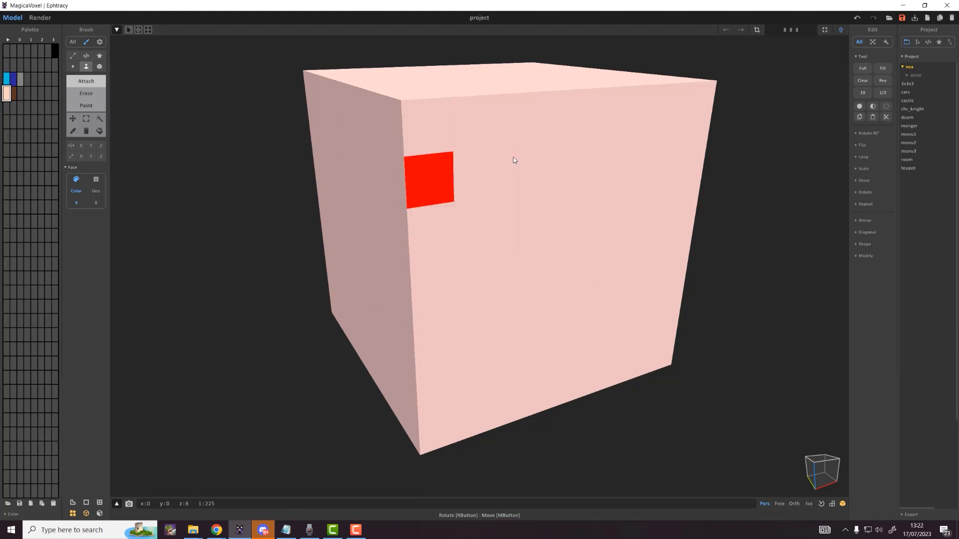
Step: Switch to the orthographic camera and orbit to show the block's top and sides
scroll(499, 240, down, 2)
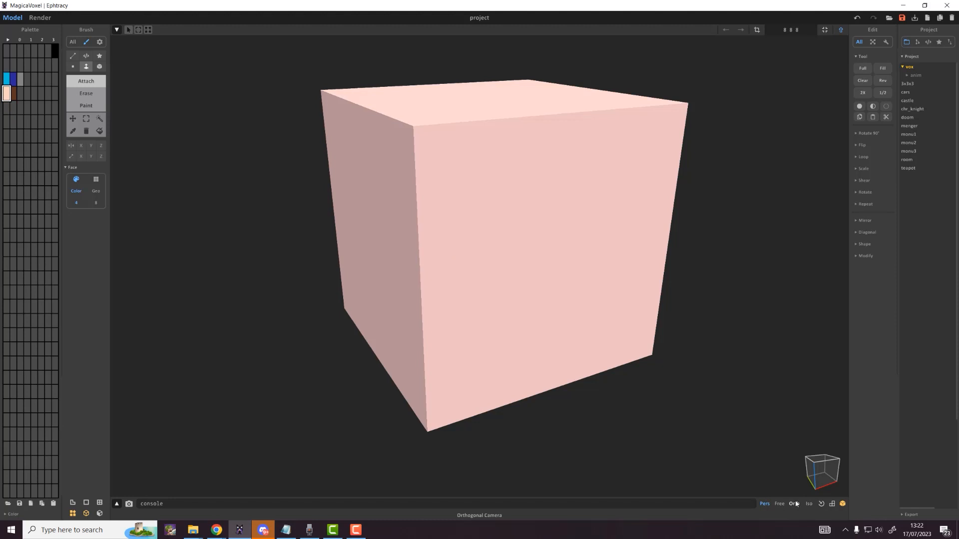
right_drag(530, 202, 582, 230)
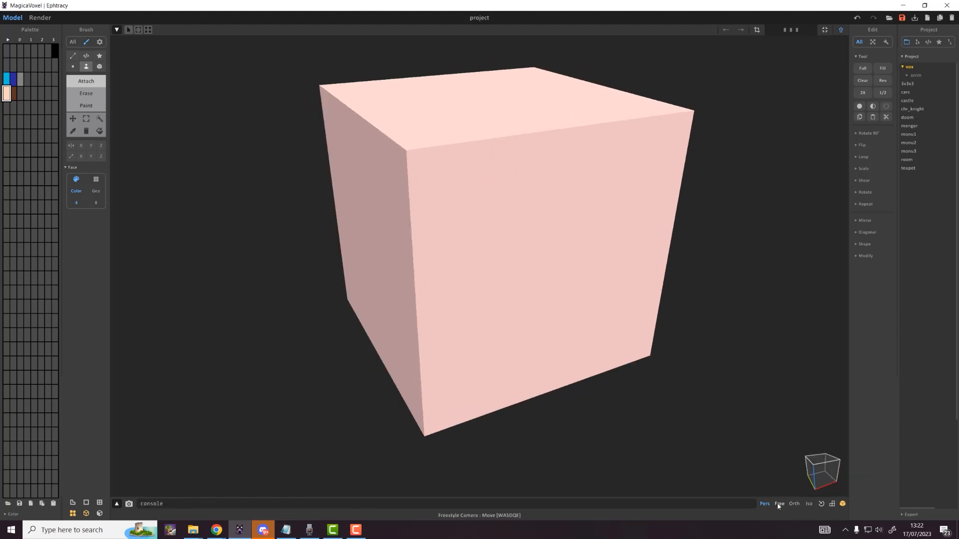
click(794, 504)
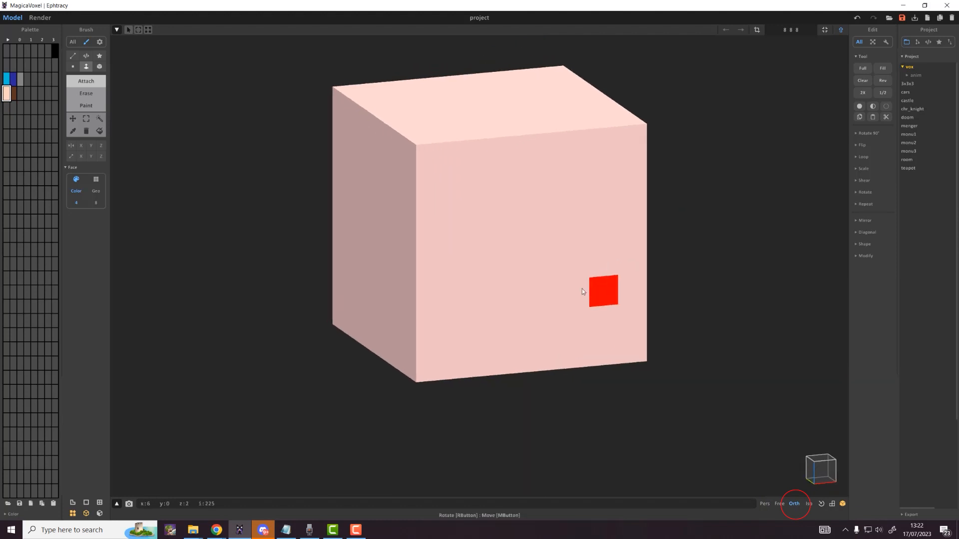
right_drag(582, 289, 436, 142)
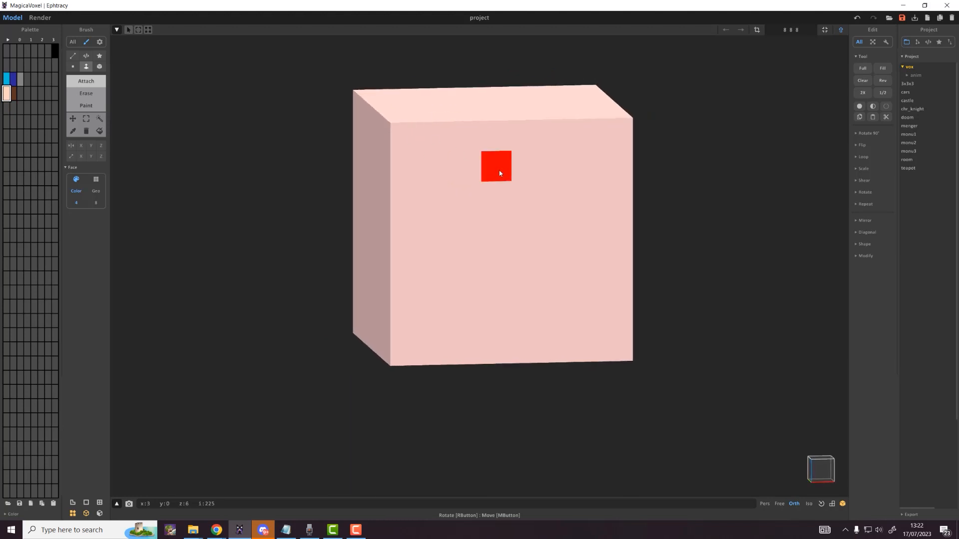
click(14, 94)
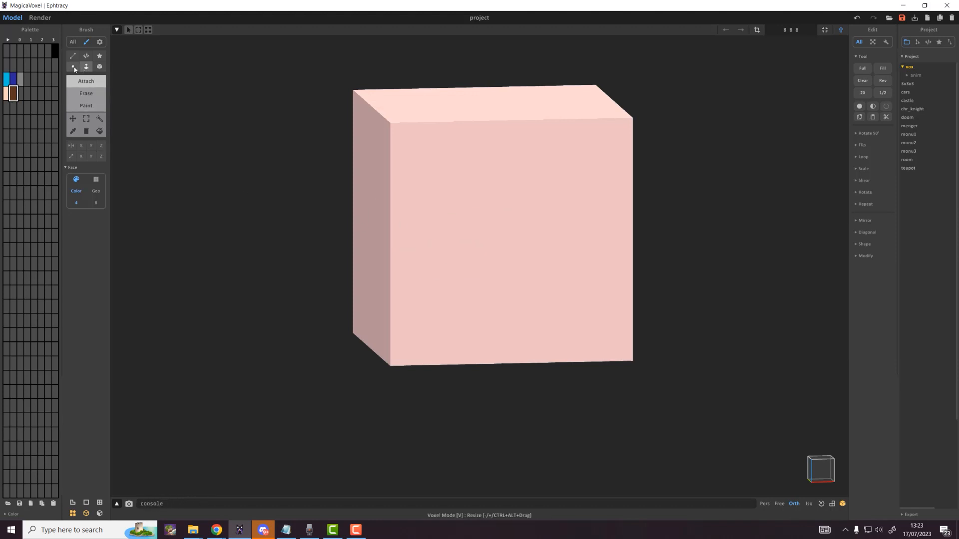
Step: Try a brown block on the front face with the Box Paint brush, then undo it
click(100, 67)
click(86, 105)
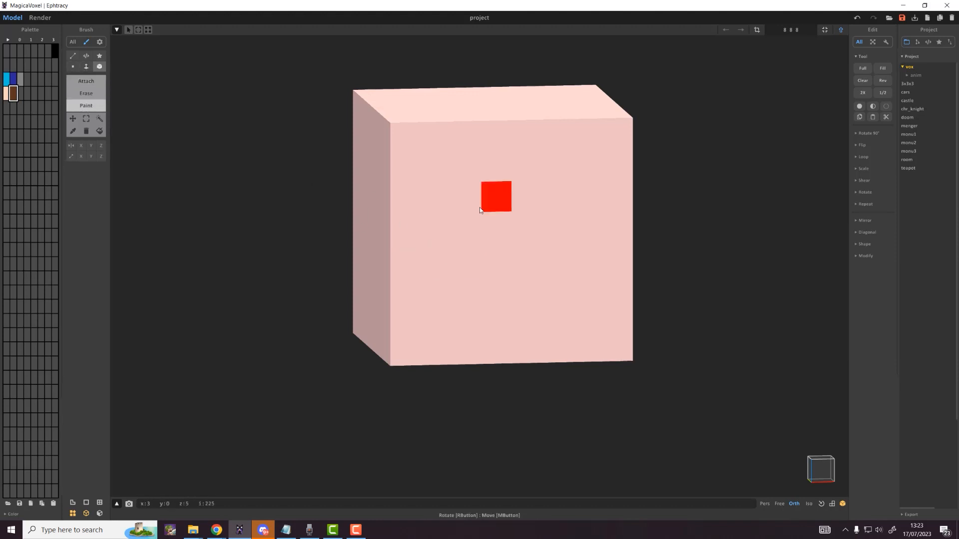
mouse_move(495, 196)
mouse_down()
mouse_move(555, 285)
mouse_move(401, 328)
mouse_move(427, 179)
mouse_move(554, 165)
mouse_up()
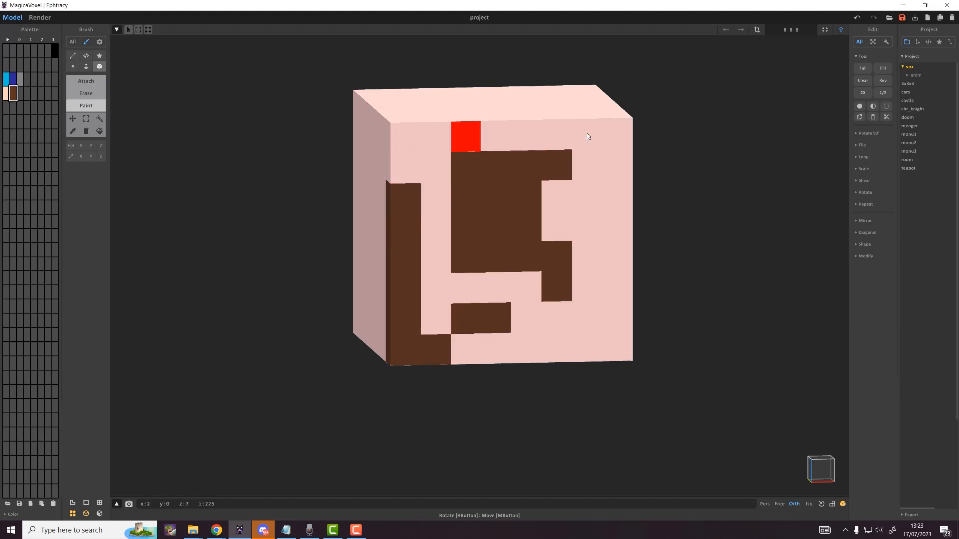
click(857, 19)
click(858, 20)
click(858, 20)
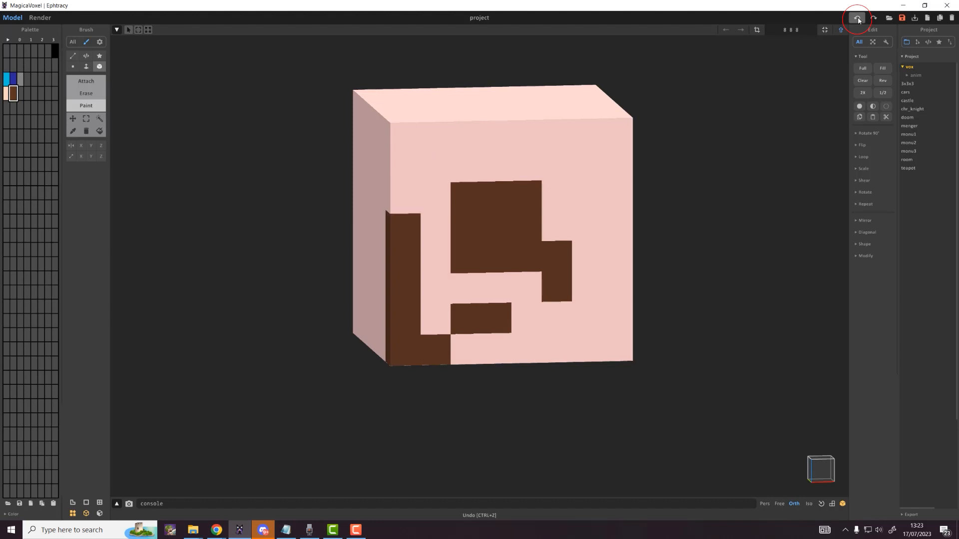
click(858, 20)
key(ctrl+z)
key(ctrl+z)
key(ctrl+z)
key(ctrl+z)
key(ctrl+z)
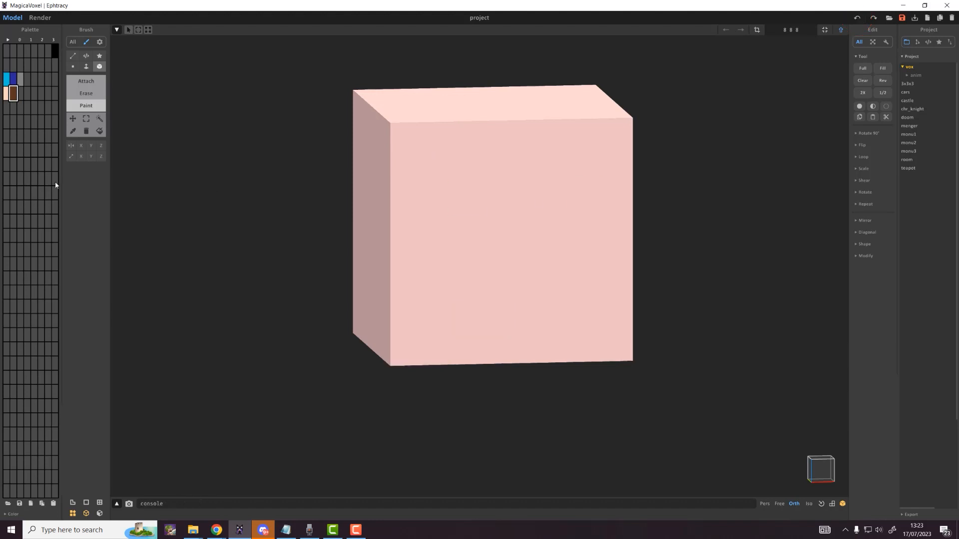
Step: Turn on Mirror X and paint a brown U-shaped beard at the bottom of the face
click(82, 146)
click(404, 262)
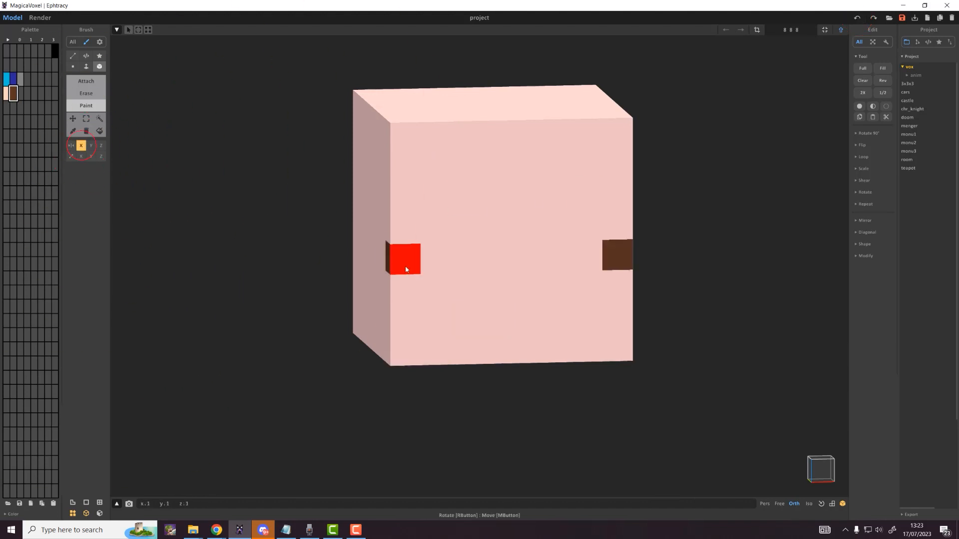
click(404, 178)
mouse_move(399, 146)
mouse_down()
mouse_move(400, 343)
mouse_move(492, 343)
mouse_up()
key(ctrl+z)
key(ctrl+z)
key(ctrl+z)
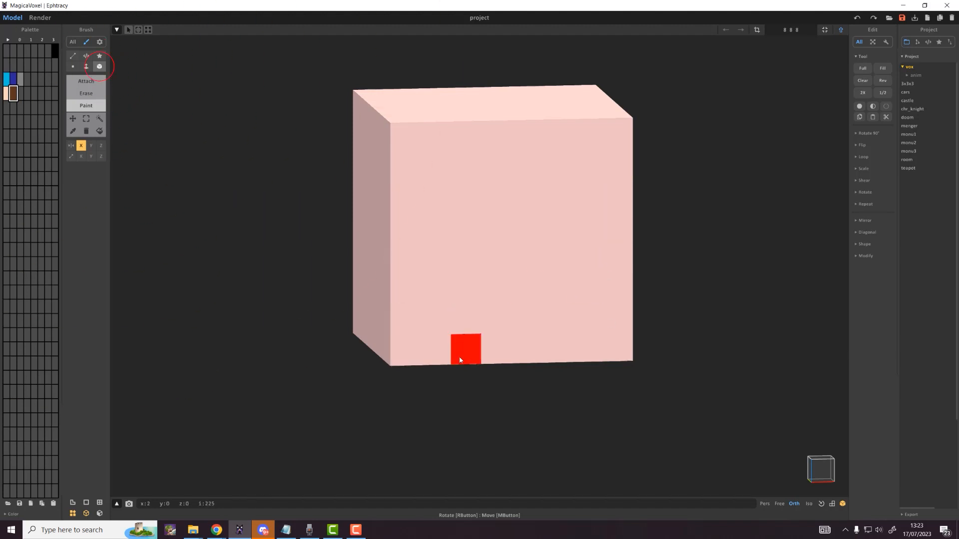
click(460, 357)
click(486, 355)
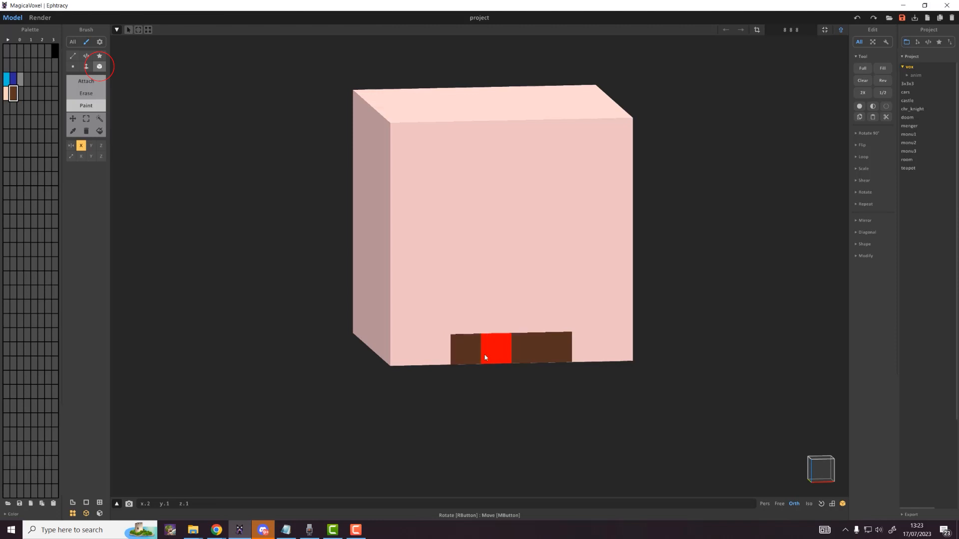
click(471, 330)
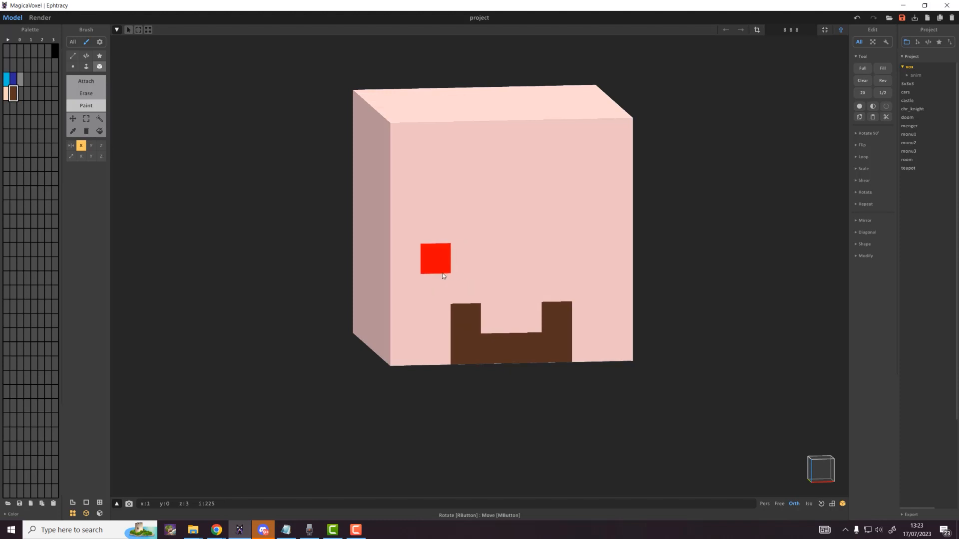
Step: Paint mirrored blue eyes, white eye whites from a new white swatch, and a brown fringe
click(12, 82)
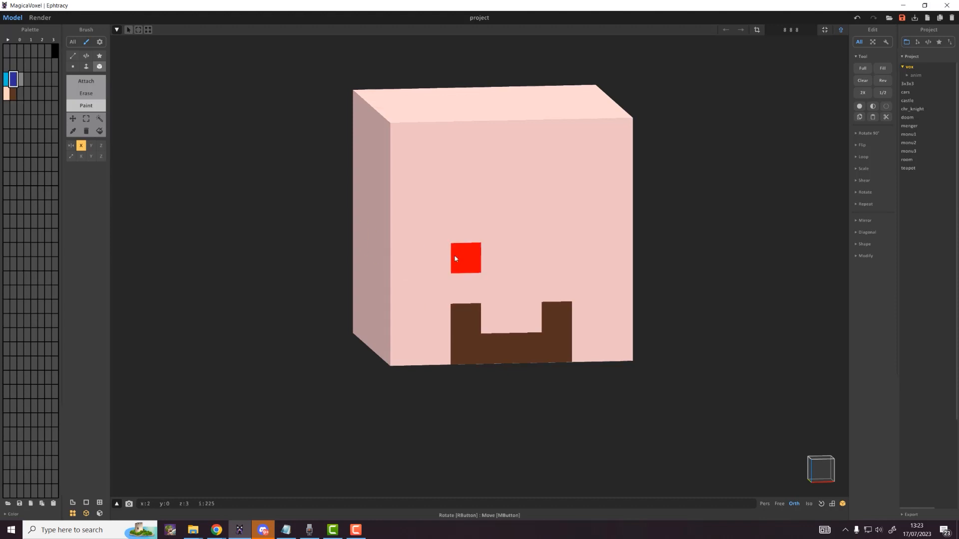
click(455, 259)
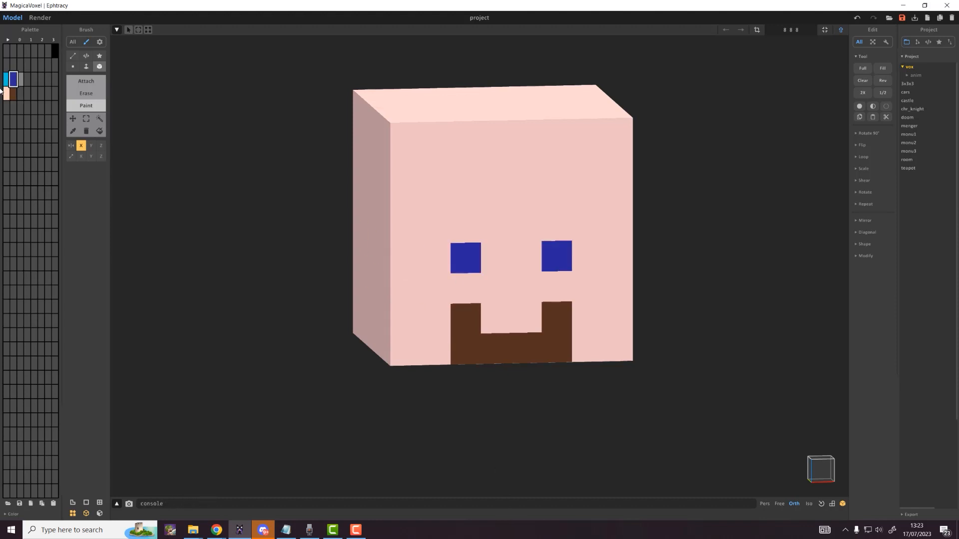
click(20, 96)
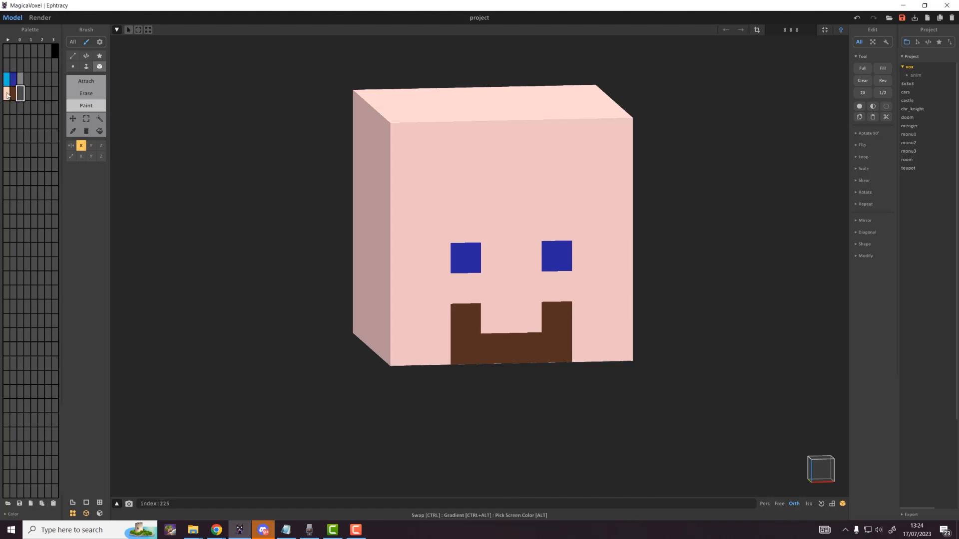
click(28, 94)
click(10, 514)
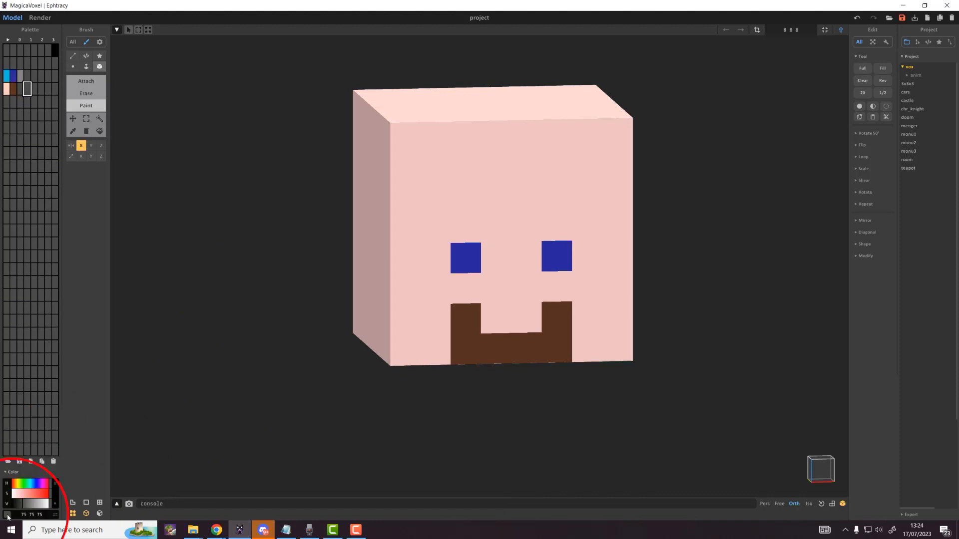
drag(30, 507, 50, 504)
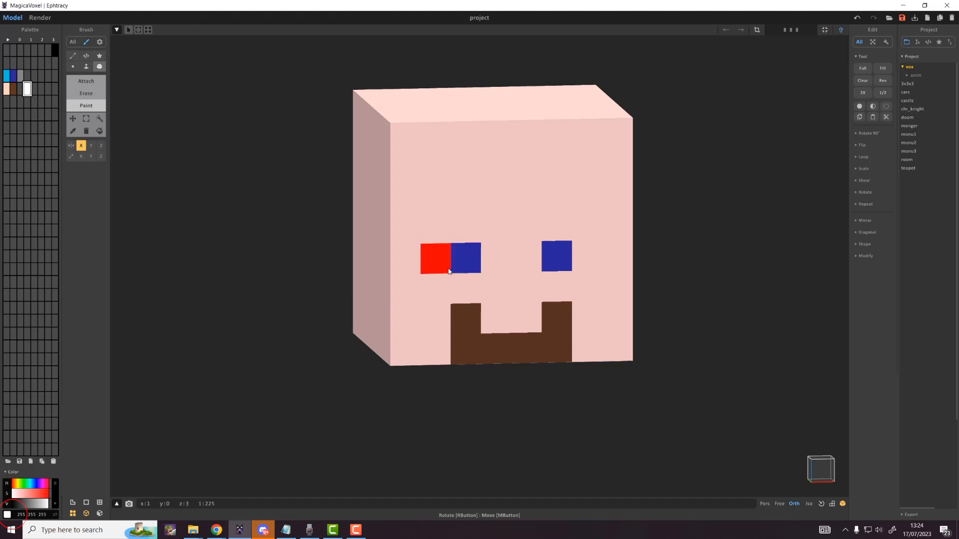
click(435, 258)
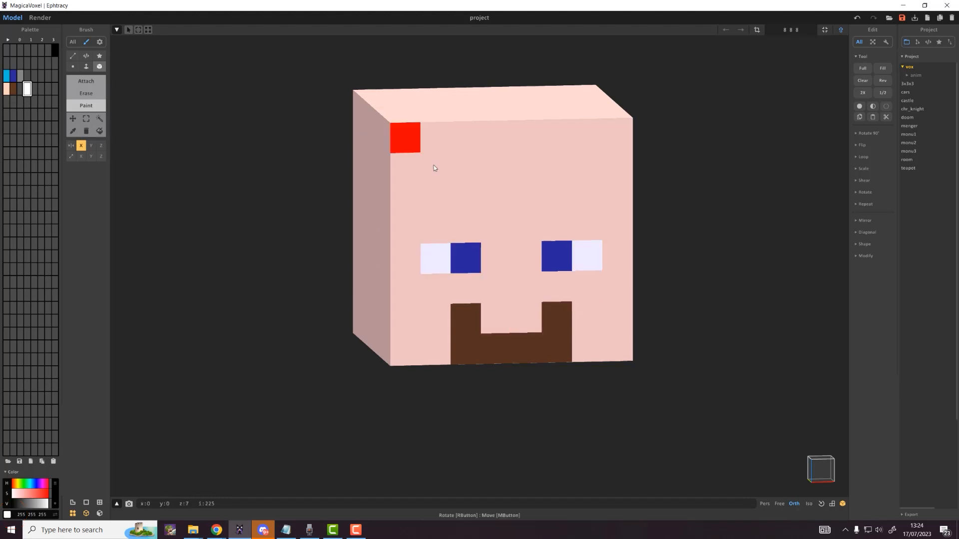
alt+click(474, 336)
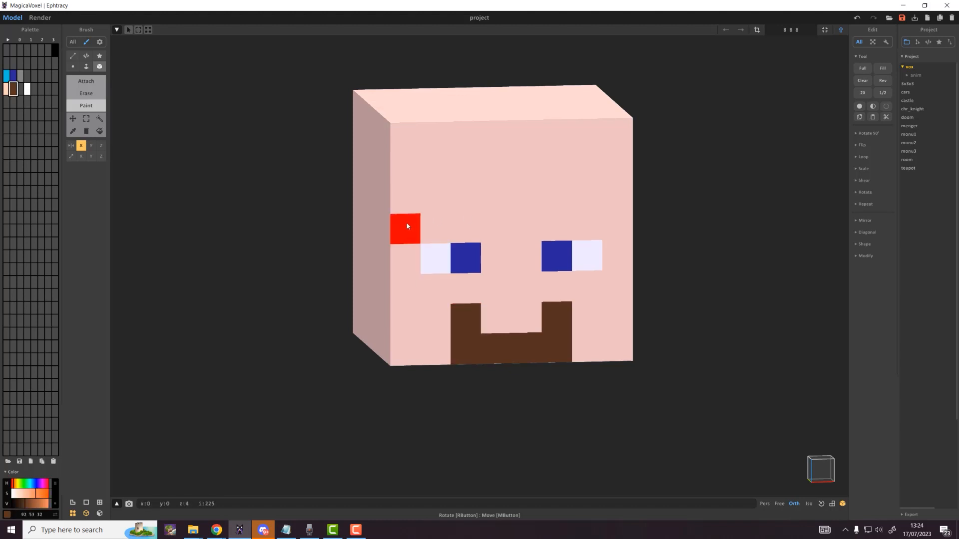
mouse_move(406, 212)
mouse_down()
mouse_move(402, 143)
mouse_move(434, 165)
mouse_move(434, 135)
mouse_move(556, 166)
mouse_up()
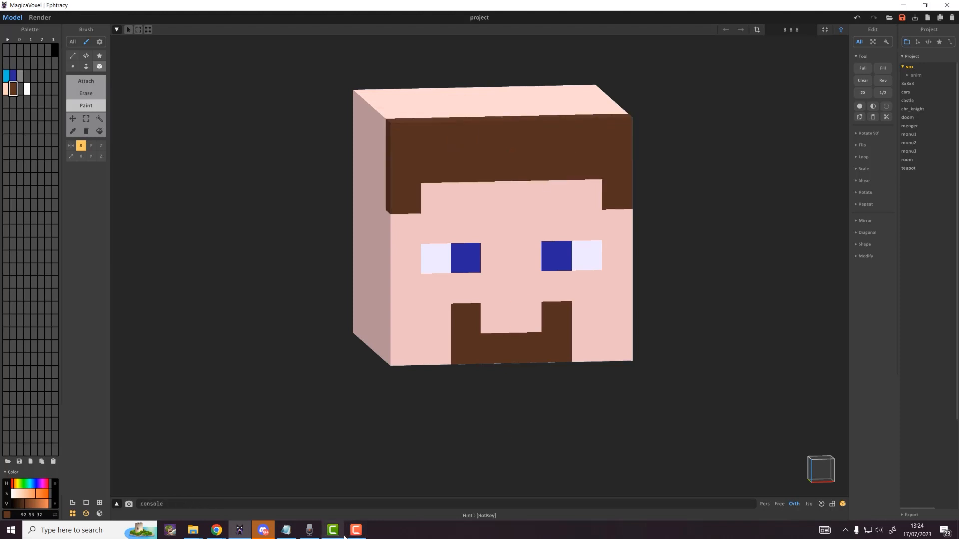
Step: Paint a stepped brown hairline down the head's left side to its edge
right_drag(414, 238, 496, 224)
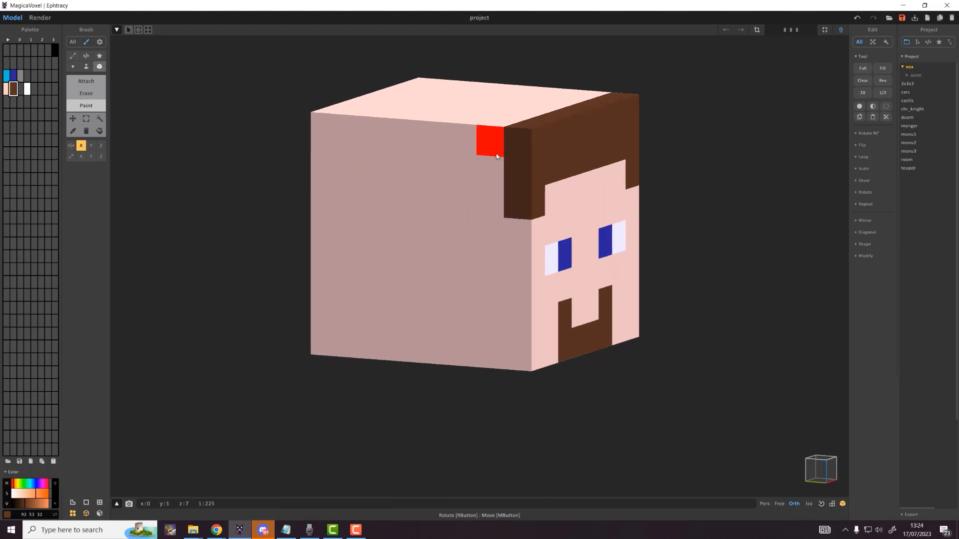
click(496, 156)
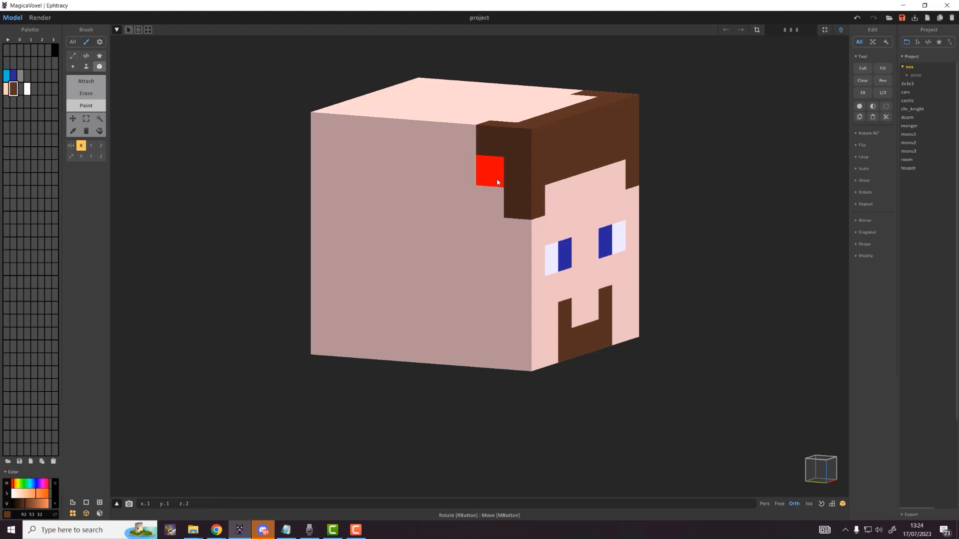
click(498, 182)
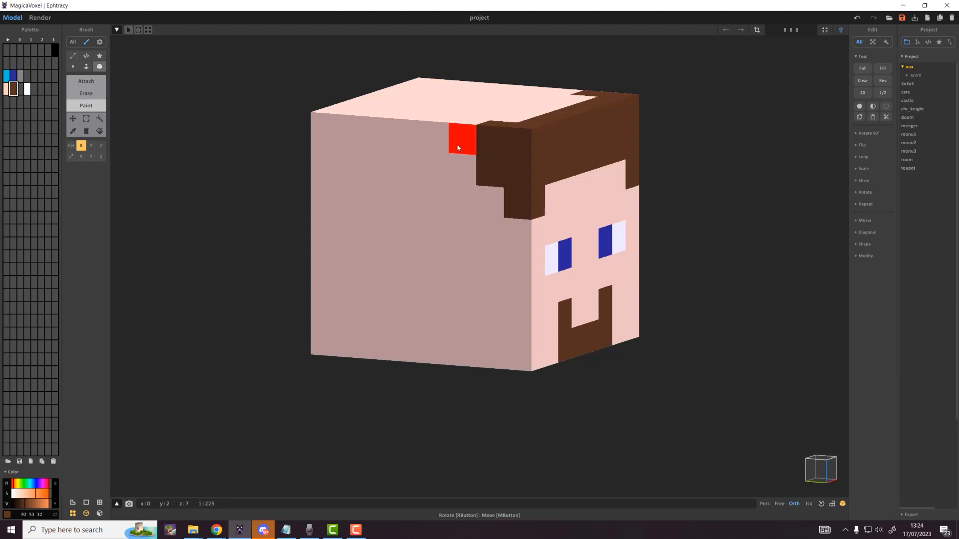
click(490, 202)
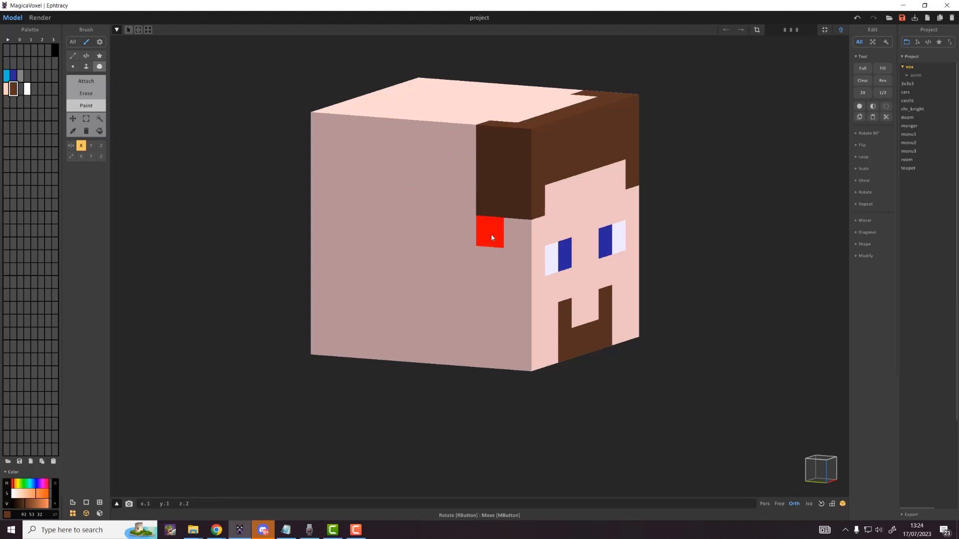
click(490, 231)
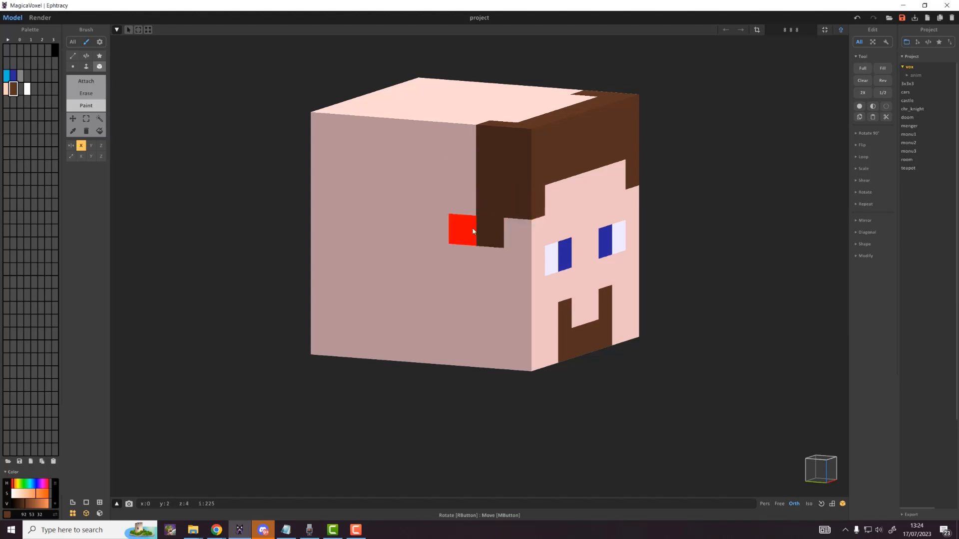
click(473, 232)
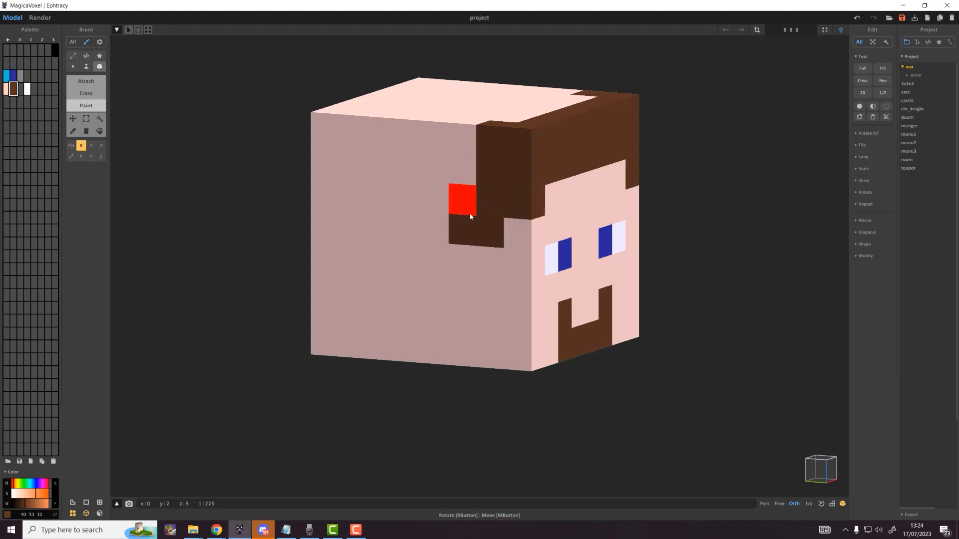
click(440, 251)
click(438, 252)
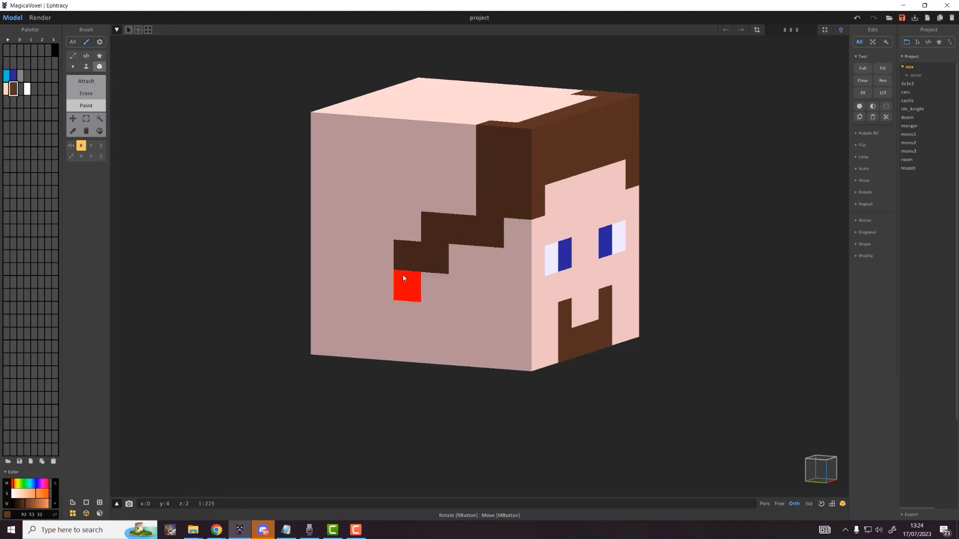
drag(403, 275, 320, 277)
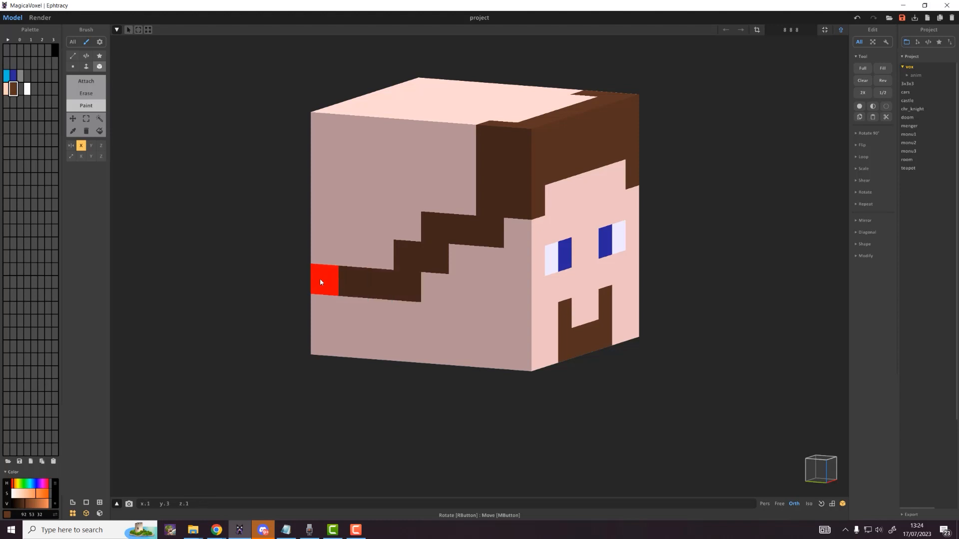
click(312, 278)
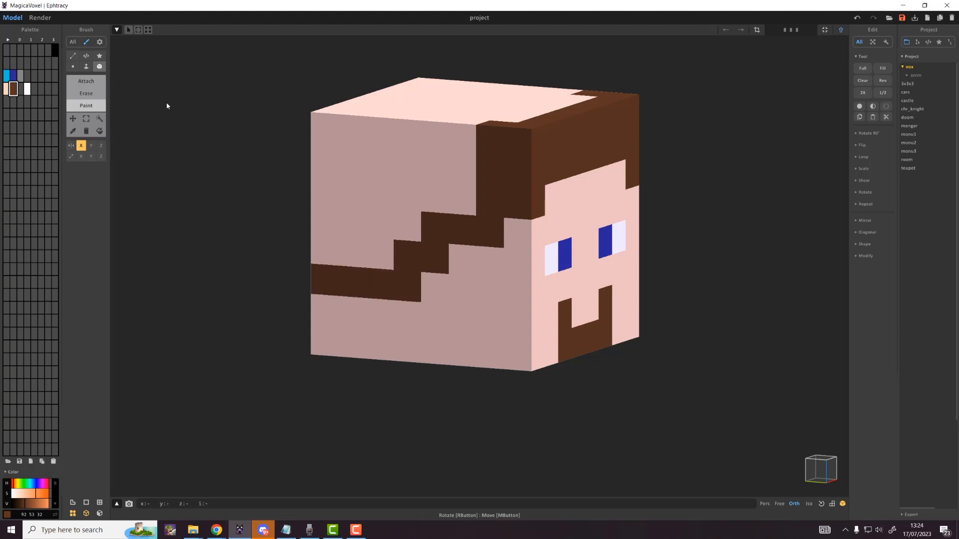
Step: Fill a side face brown, then paint a brown strip along the back's bottom edge
click(86, 67)
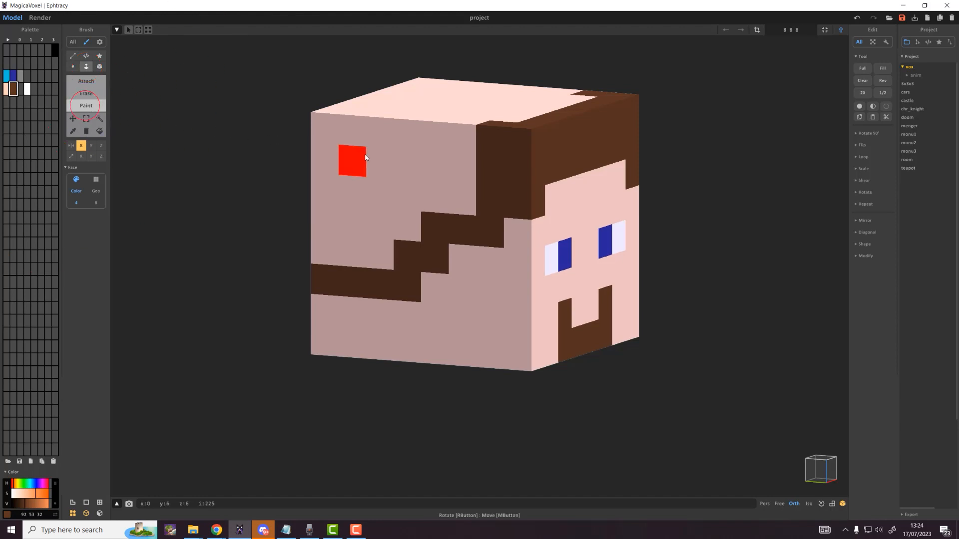
click(365, 157)
right_drag(328, 163, 475, 179)
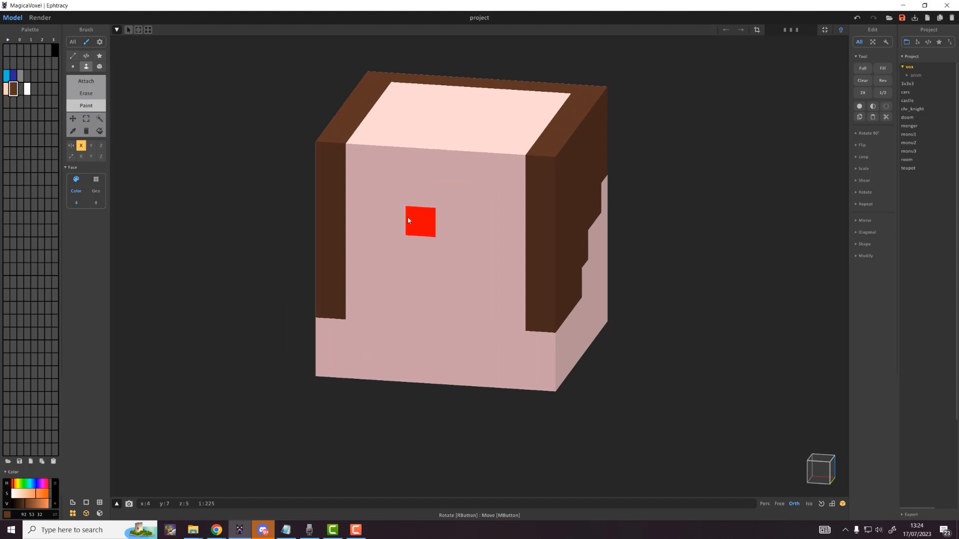
click(409, 221)
key(ctrl+z)
click(100, 66)
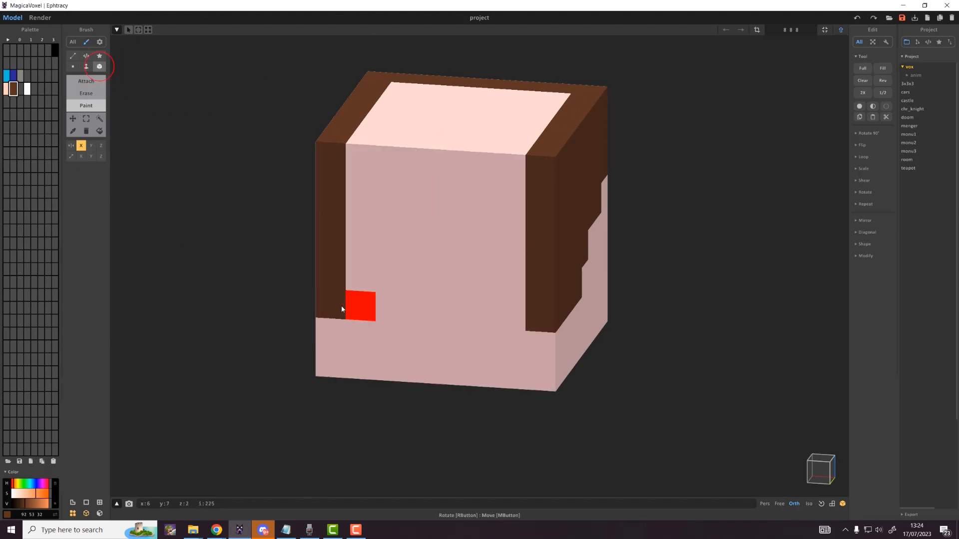
click(86, 105)
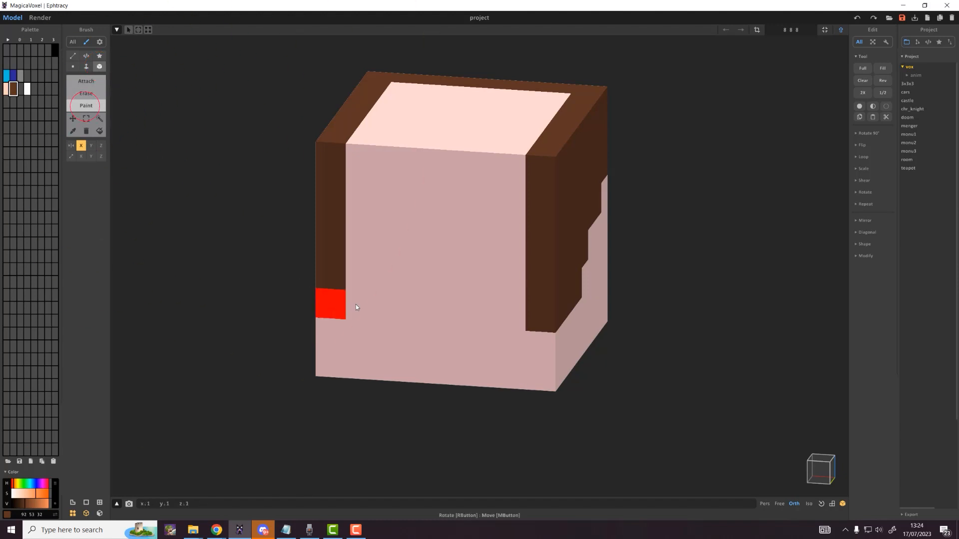
drag(332, 304, 487, 315)
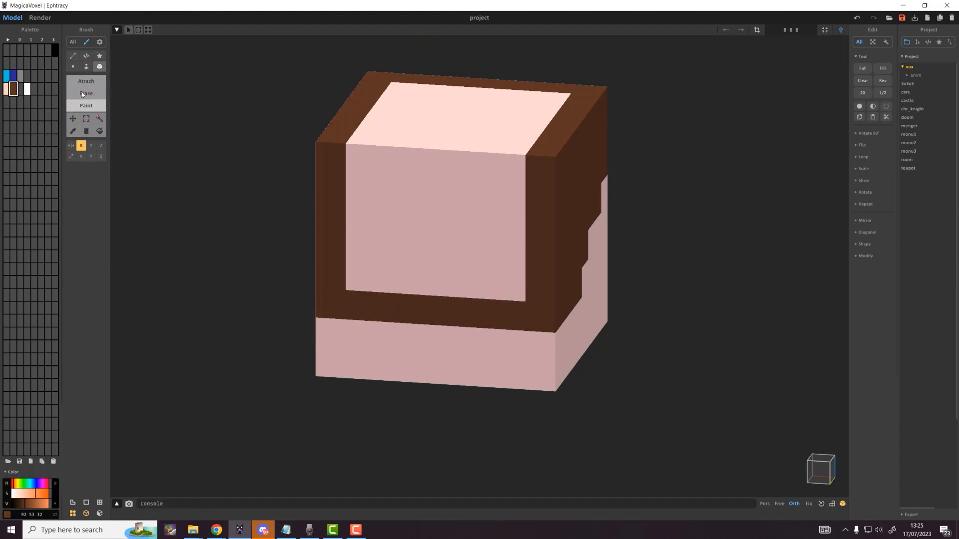
Step: Paint the remaining pink front and top faces of the head brown in Face mode
click(86, 67)
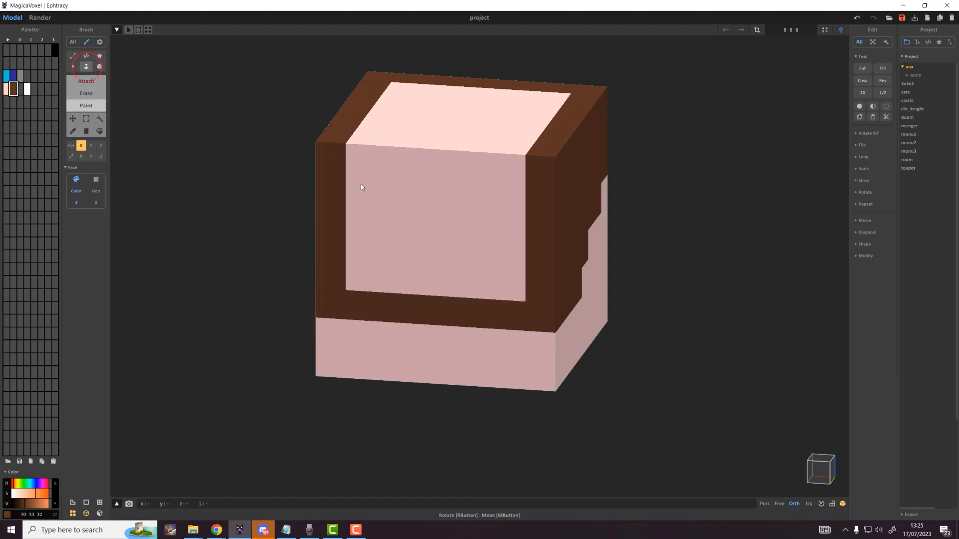
click(479, 255)
click(478, 121)
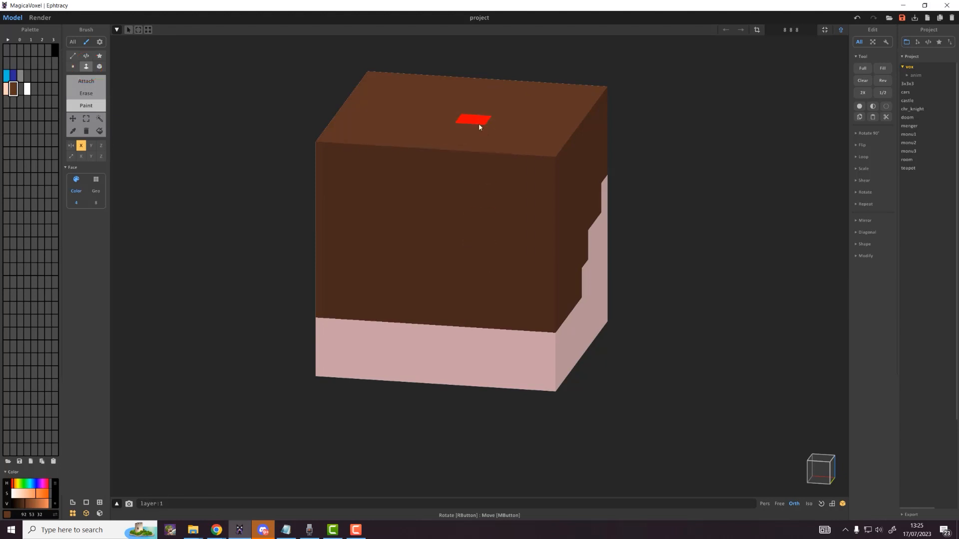
right_drag(603, 299, 373, 284)
scroll(370, 299, down, 5)
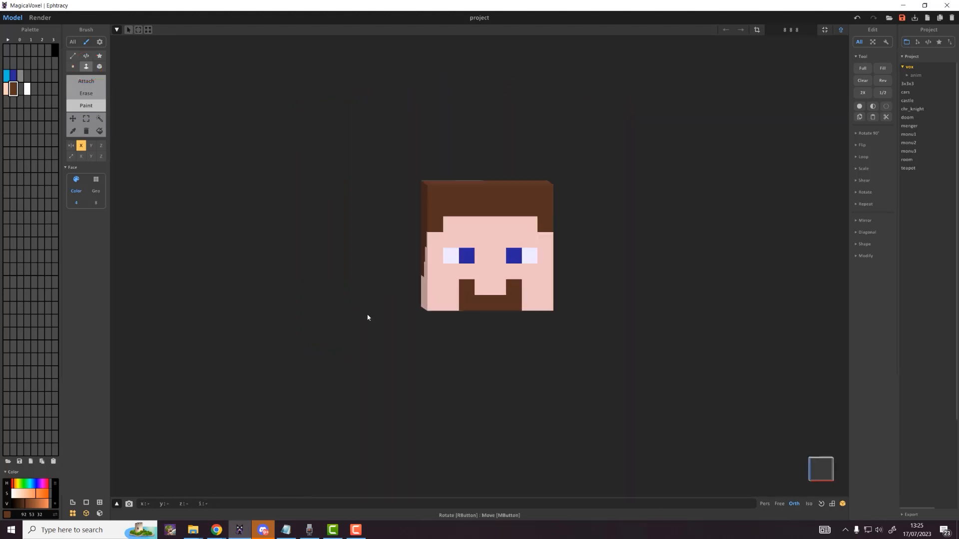
Step: Copy the skin tone to a new slot, deepen it to 254 175 141, and paint the nose
right_drag(366, 316, 433, 328)
scroll(521, 297, up, 4)
scroll(520, 293, up, 2)
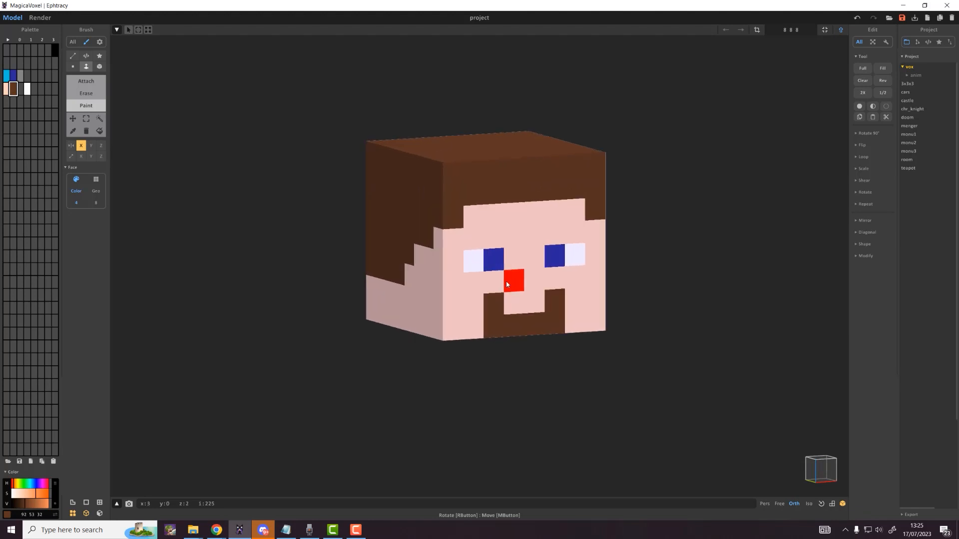
click(6, 90)
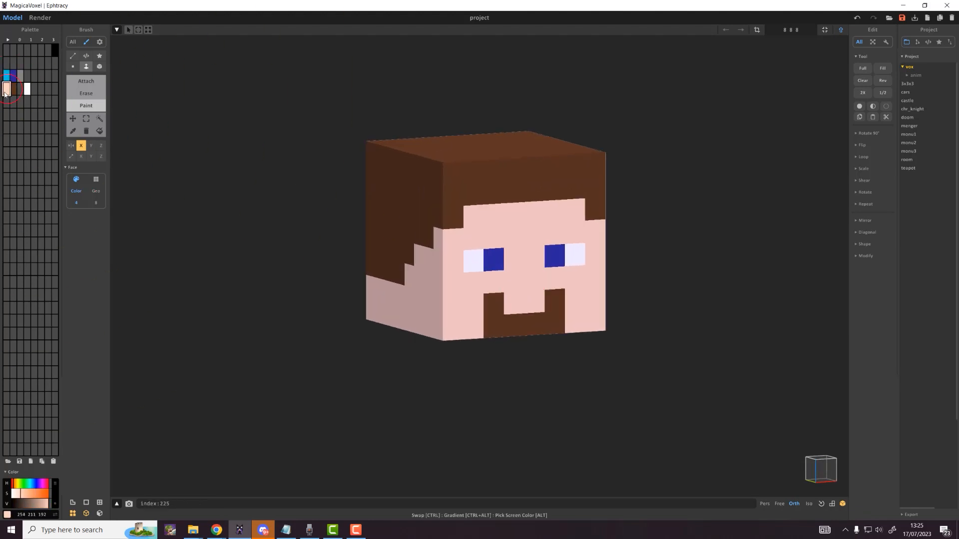
drag(6, 94, 6, 102)
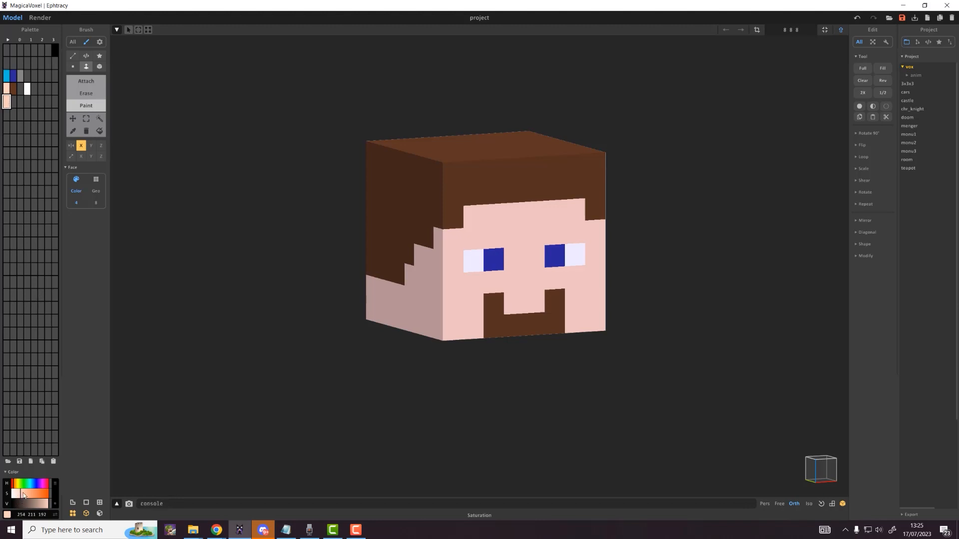
drag(25, 495, 28, 496)
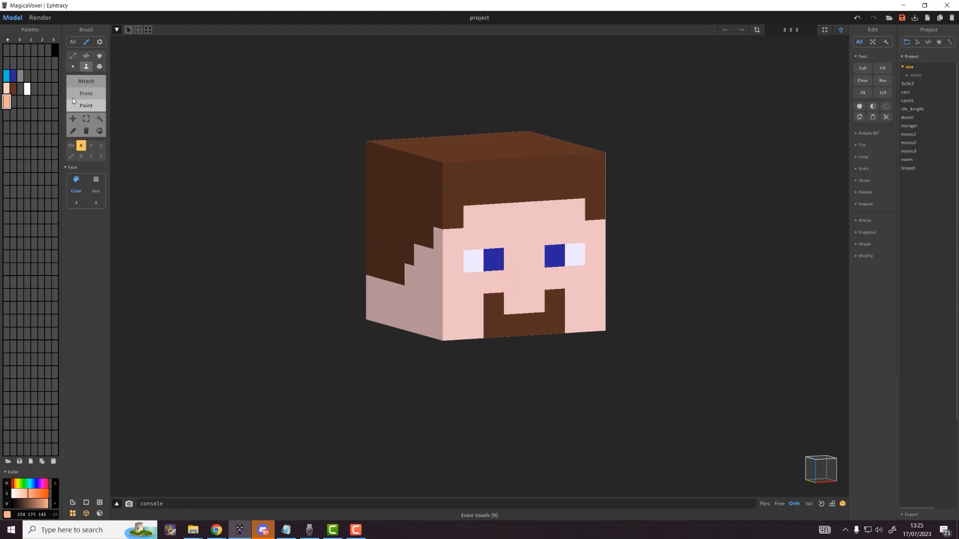
click(99, 66)
click(534, 280)
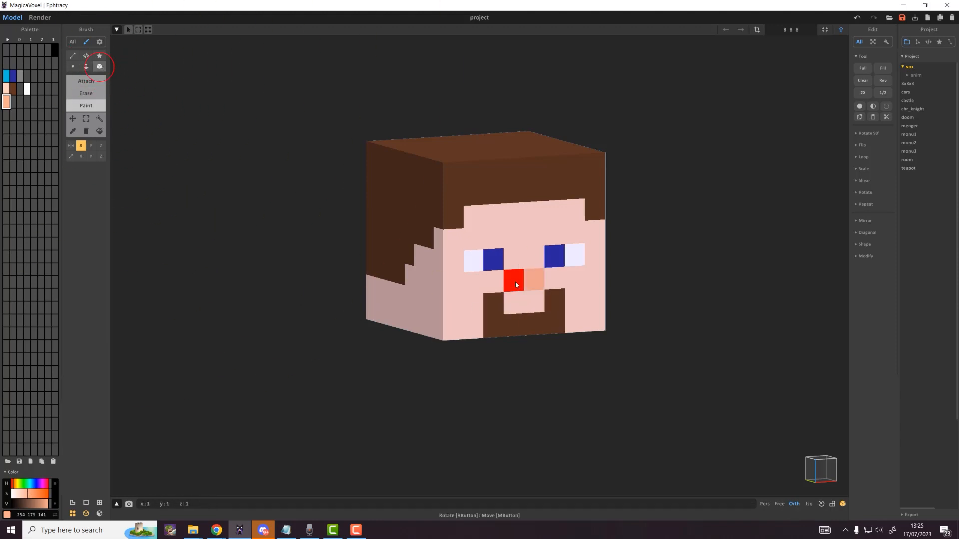
right_drag(563, 268, 697, 419)
scroll(587, 332, down, 3)
right_drag(587, 332, 629, 310)
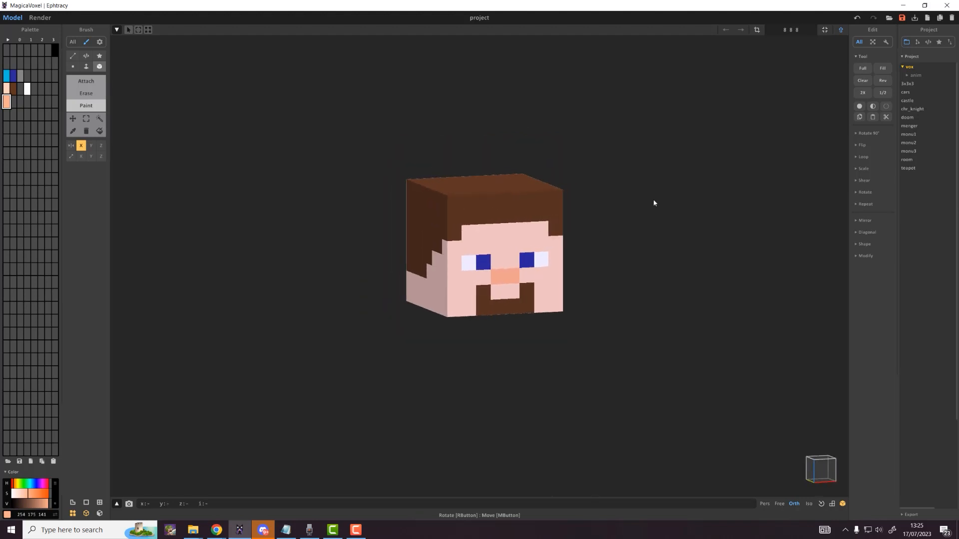
Step: Raise the head model in World mode, add a new empty model, and return to Model editing
click(841, 30)
scroll(541, 195, down, 5)
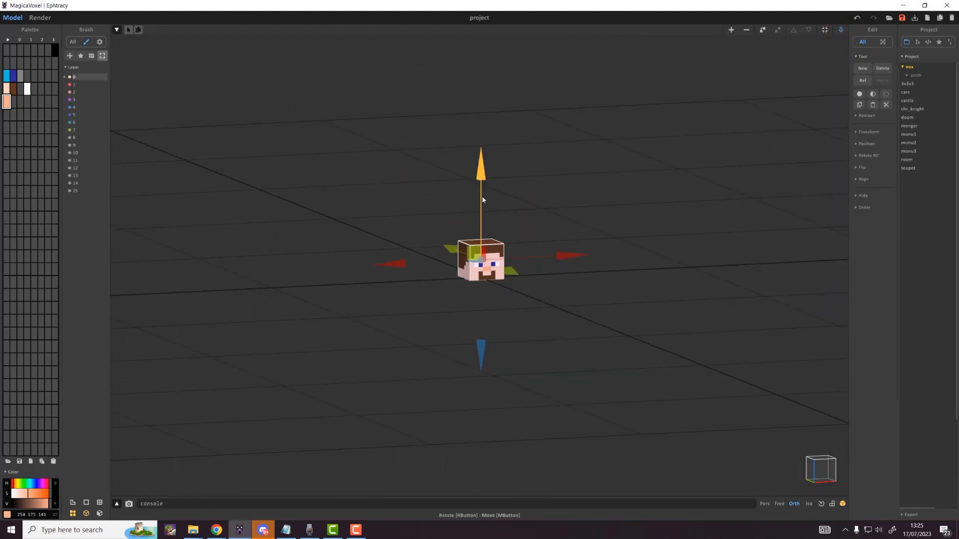
drag(481, 196, 467, 34)
click(541, 216)
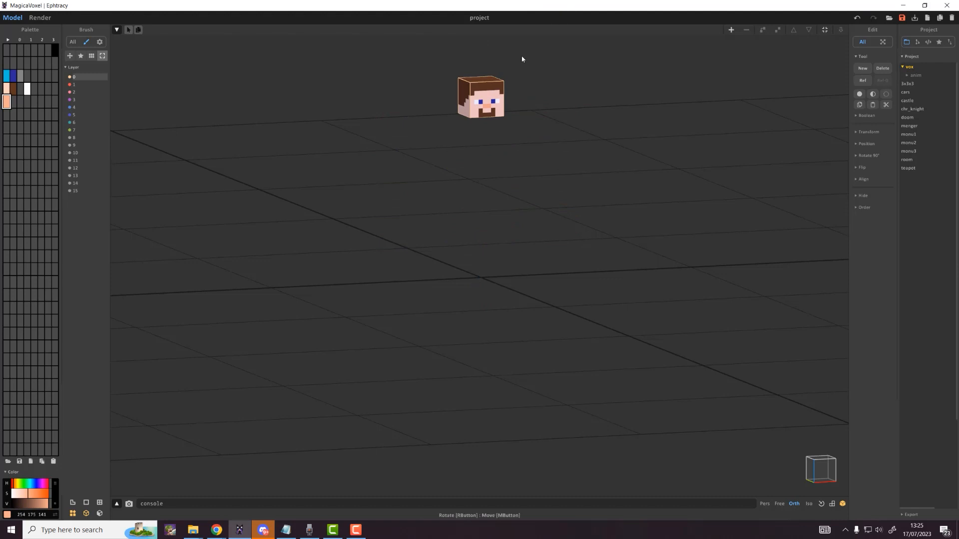
click(523, 127)
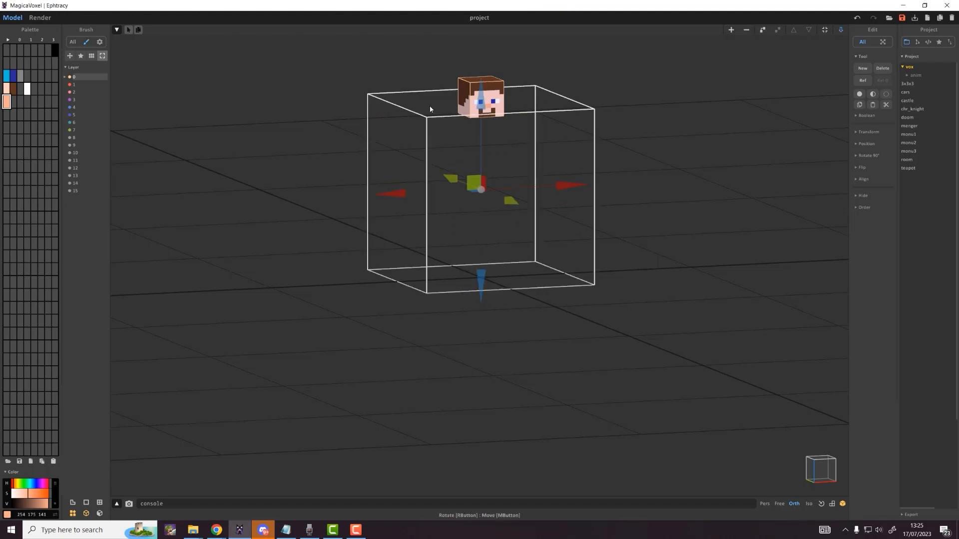
click(841, 31)
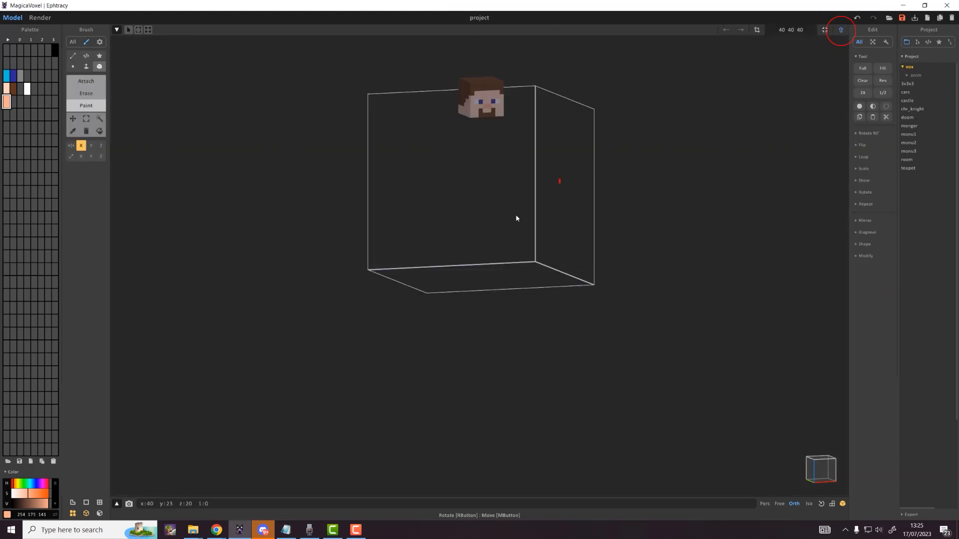
key(alt+Tab)
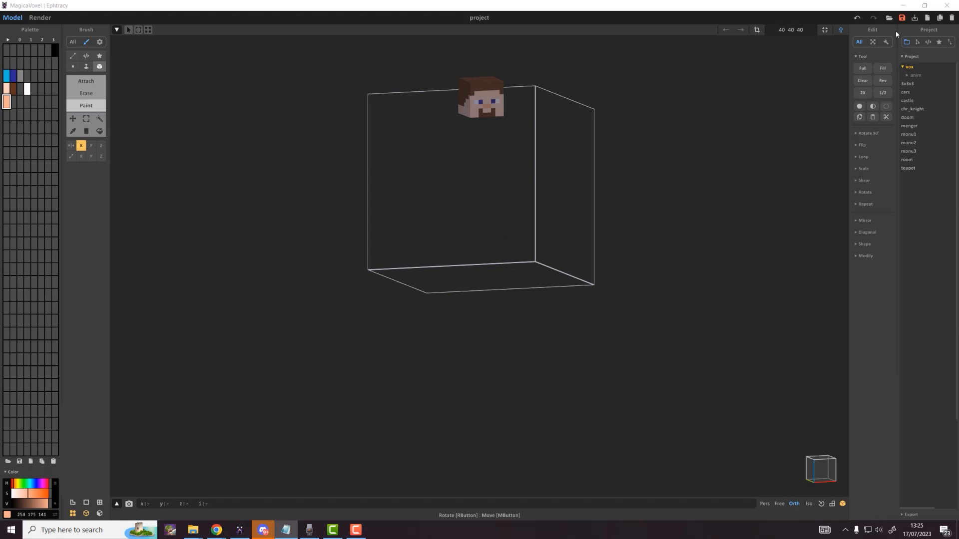
click(755, 31)
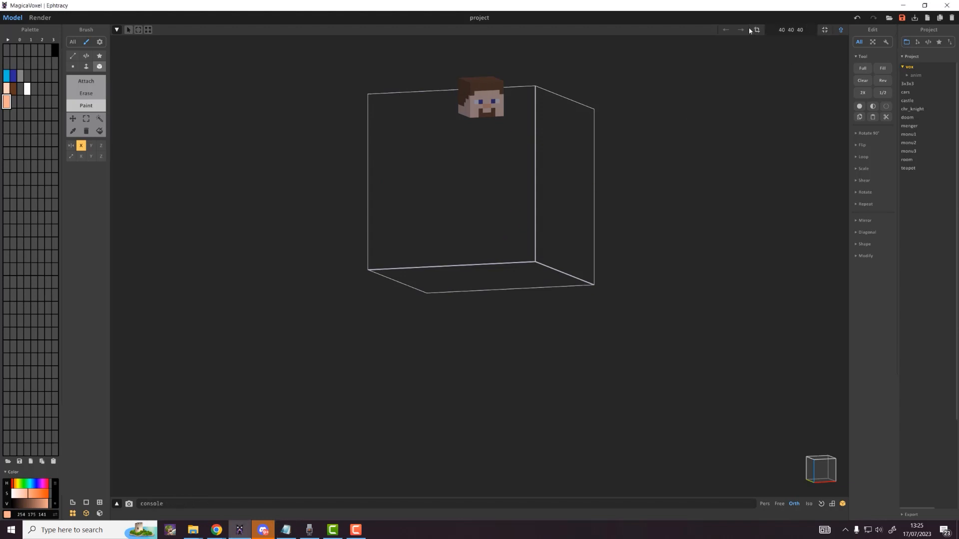
drag(802, 30, 773, 32)
Step: Set the new model's size to 8 4 10
text(8 4 10)
key(Return)
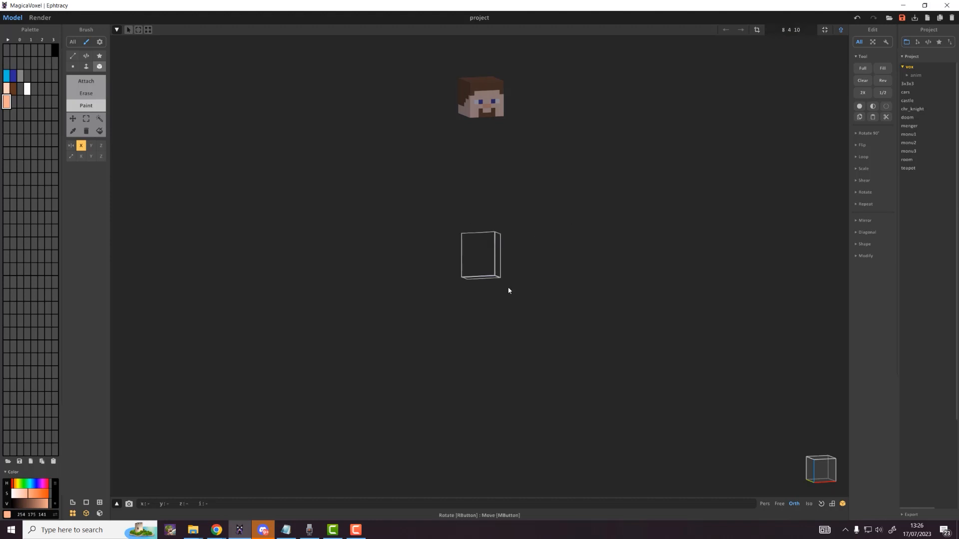
scroll(481, 253, up, 5)
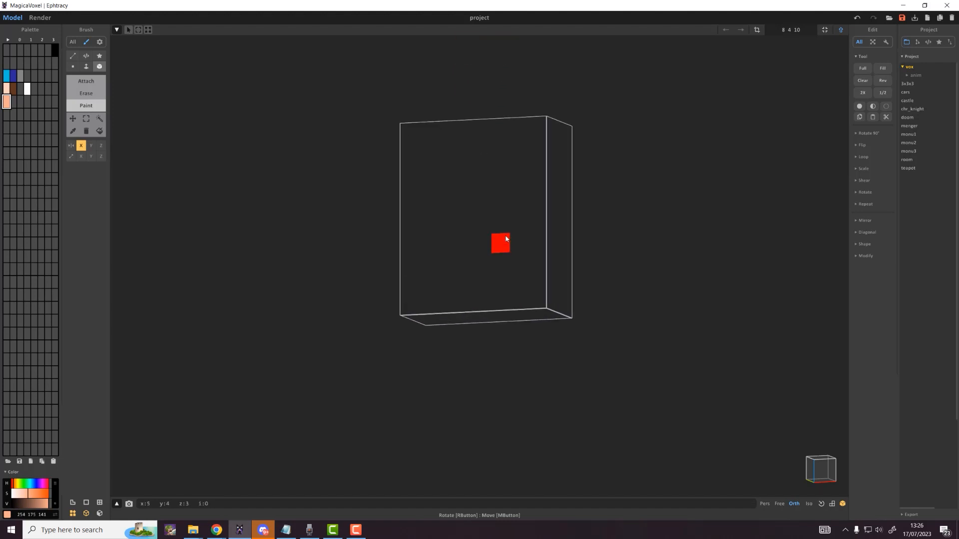
scroll(506, 239, up, 2)
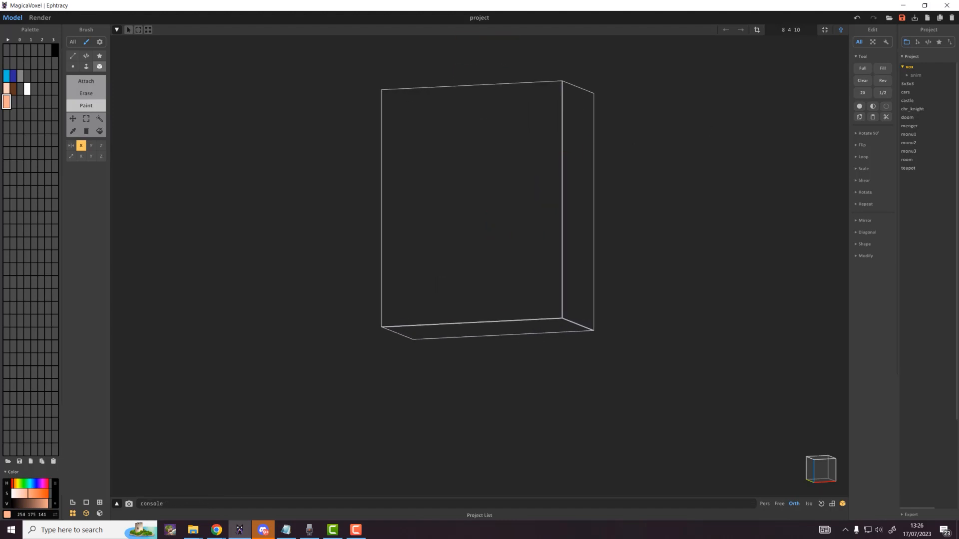
key(alt+Tab)
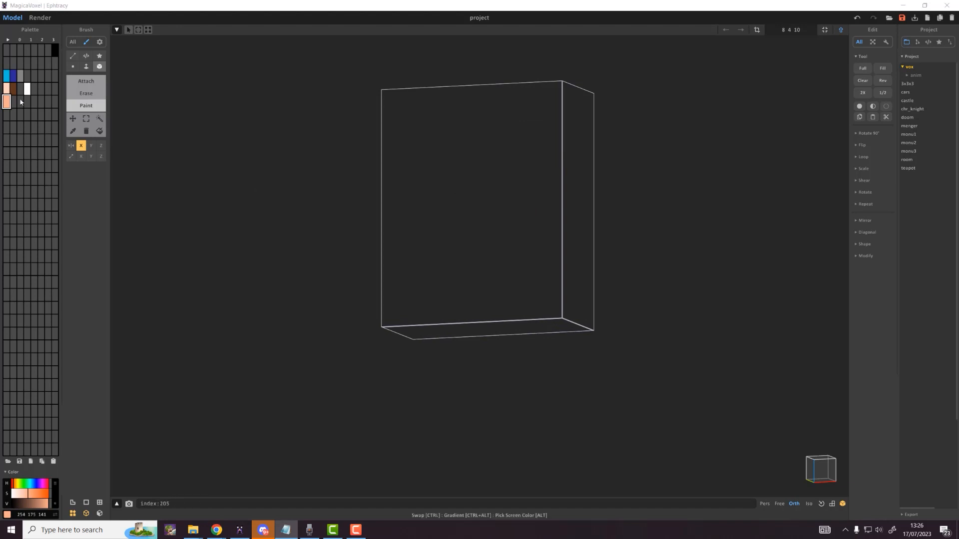
Step: Fill the 8×4×10 model with voxels using Face Attach, then paint it shirt blue
click(85, 67)
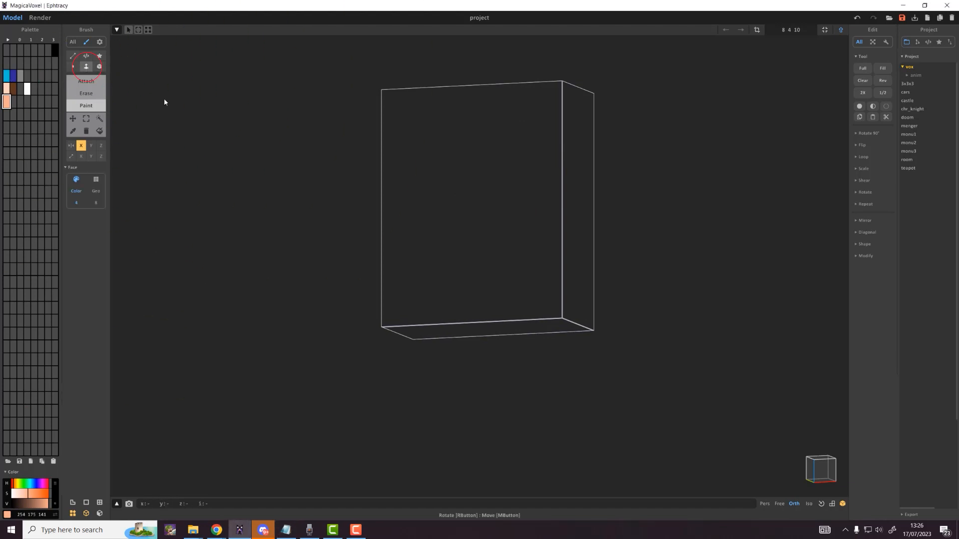
click(85, 81)
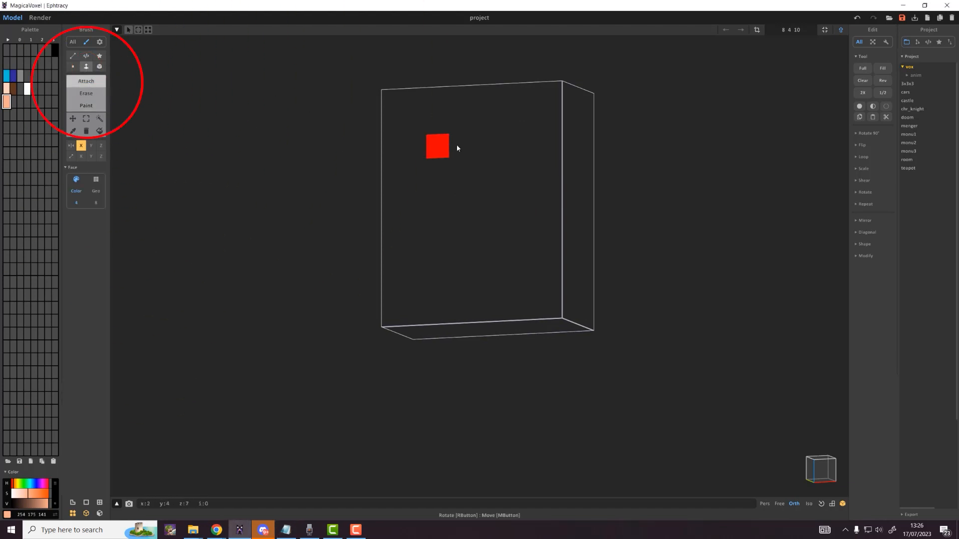
click(458, 148)
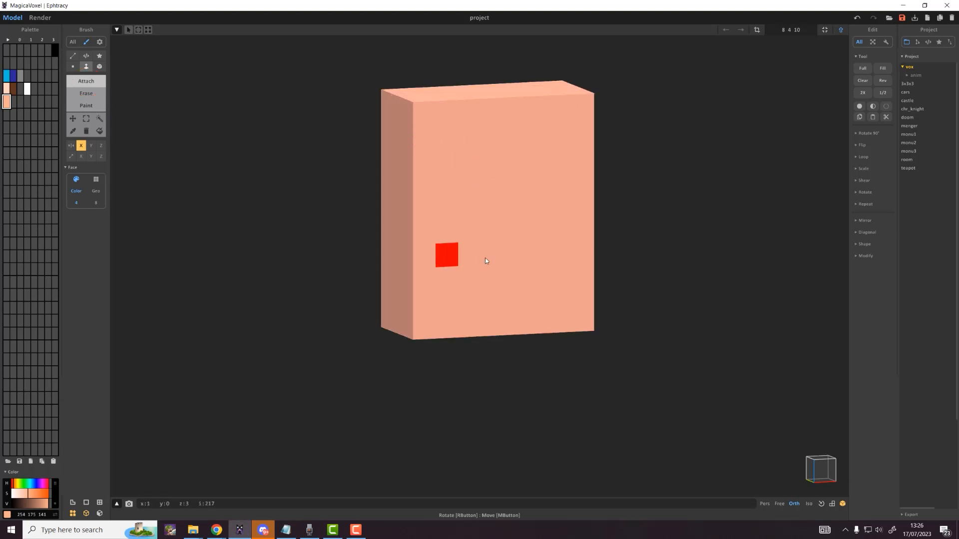
click(7, 77)
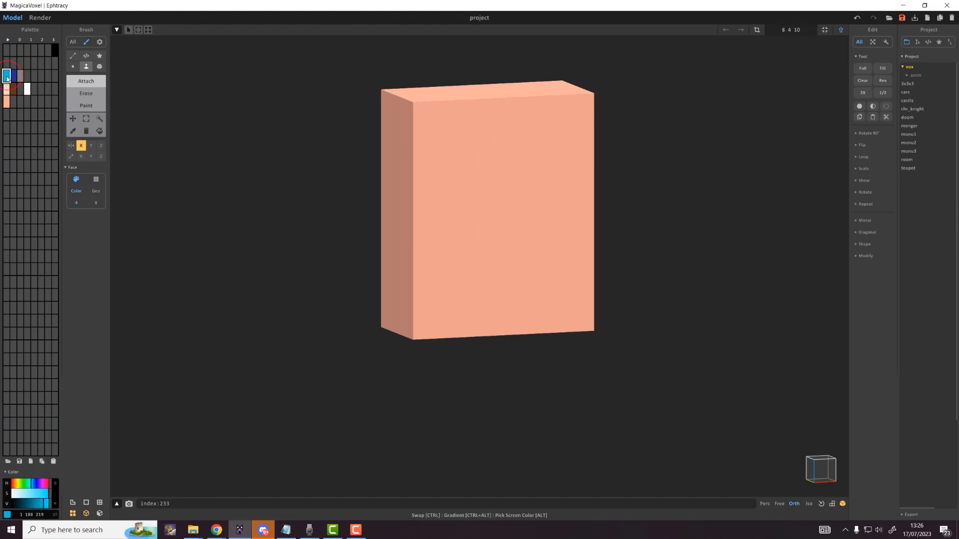
click(87, 106)
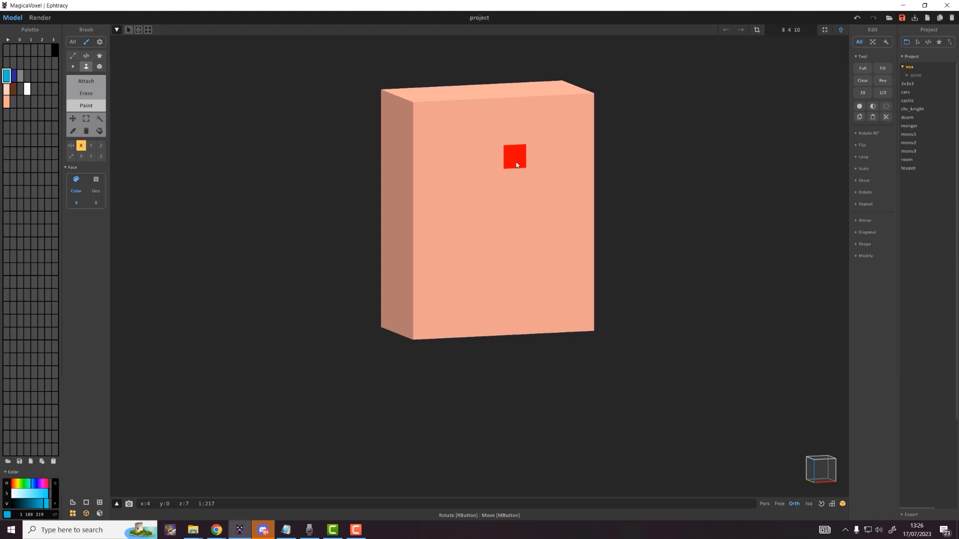
click(516, 165)
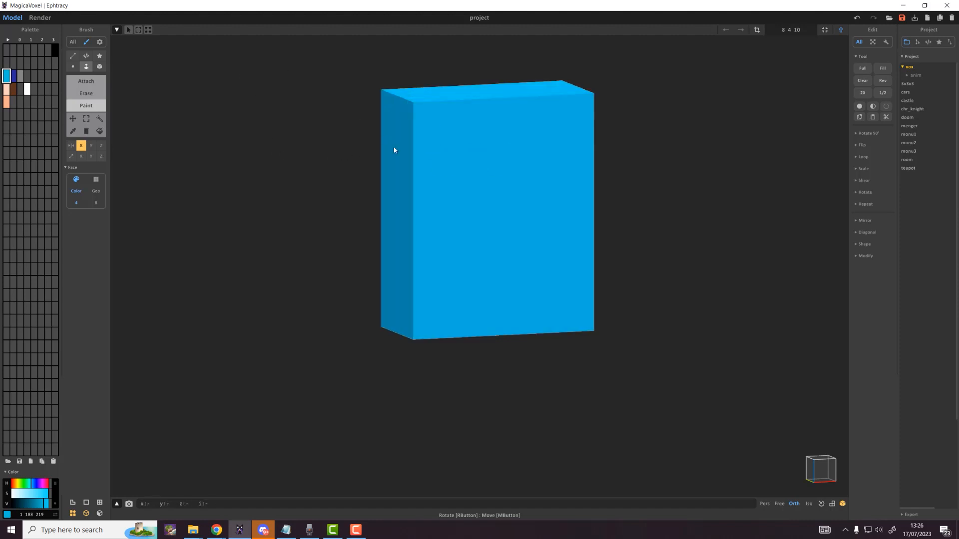
Step: Paint a skin-tone neck patch across the top front edge of the shirt using Box paint
click(7, 89)
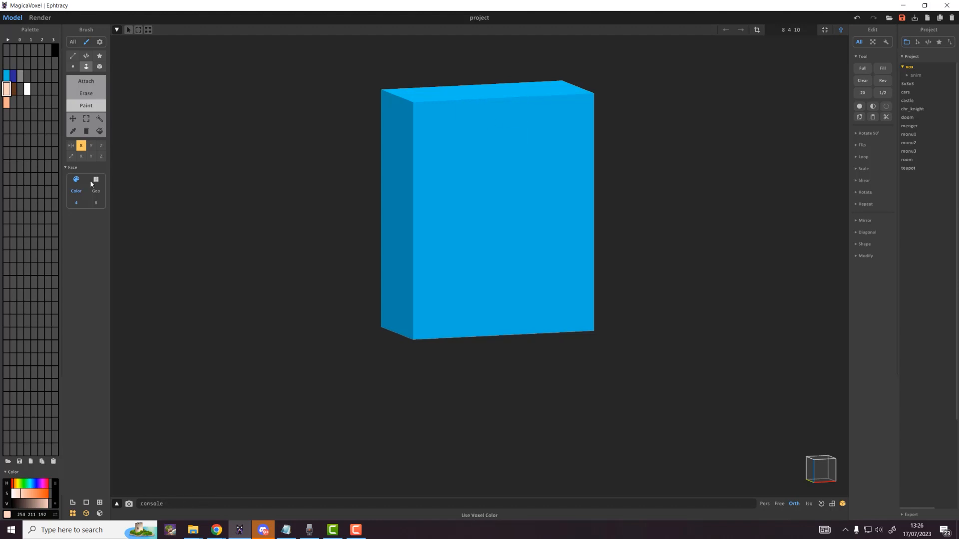
click(100, 67)
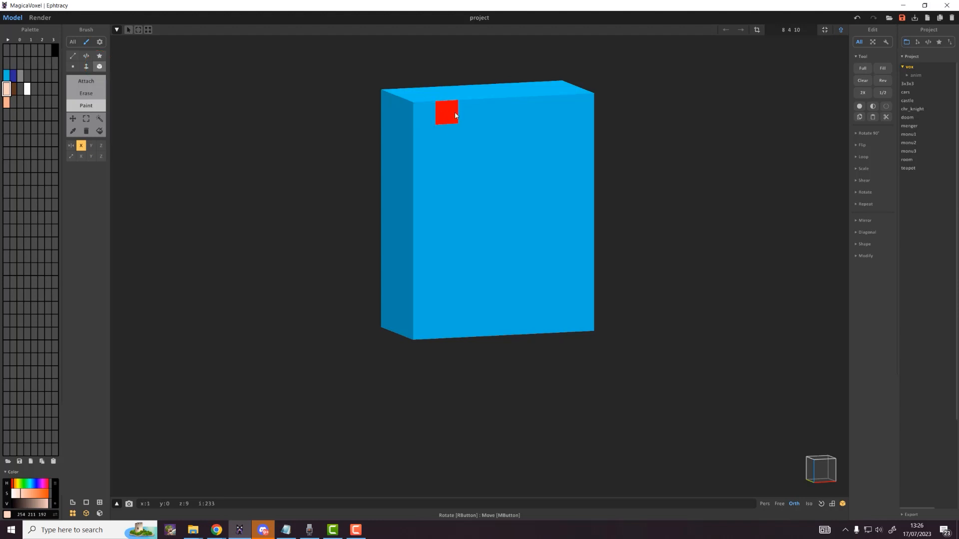
drag(472, 115, 494, 115)
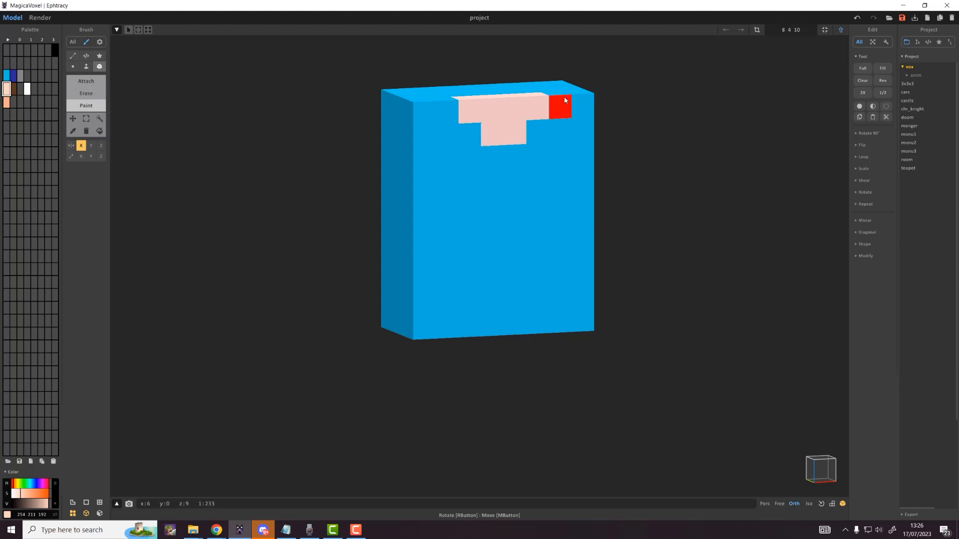
Step: Move the blue body block up directly beneath Steve's head
key(Tab)
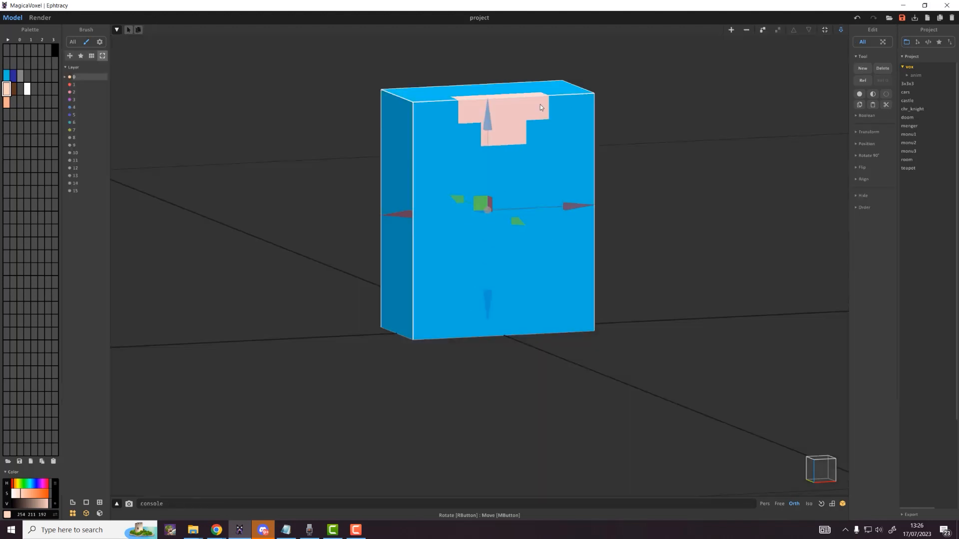
scroll(531, 123, down, 6)
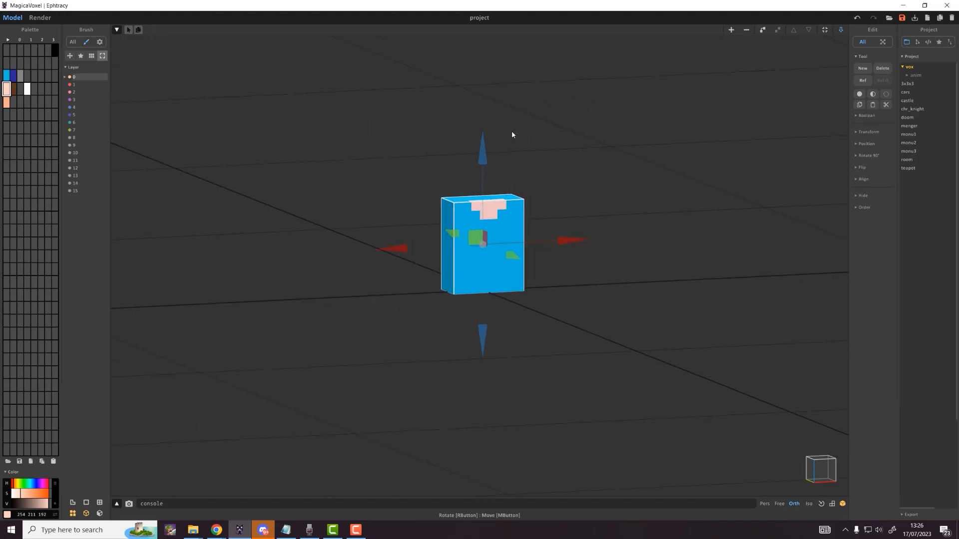
scroll(511, 134, down, 3)
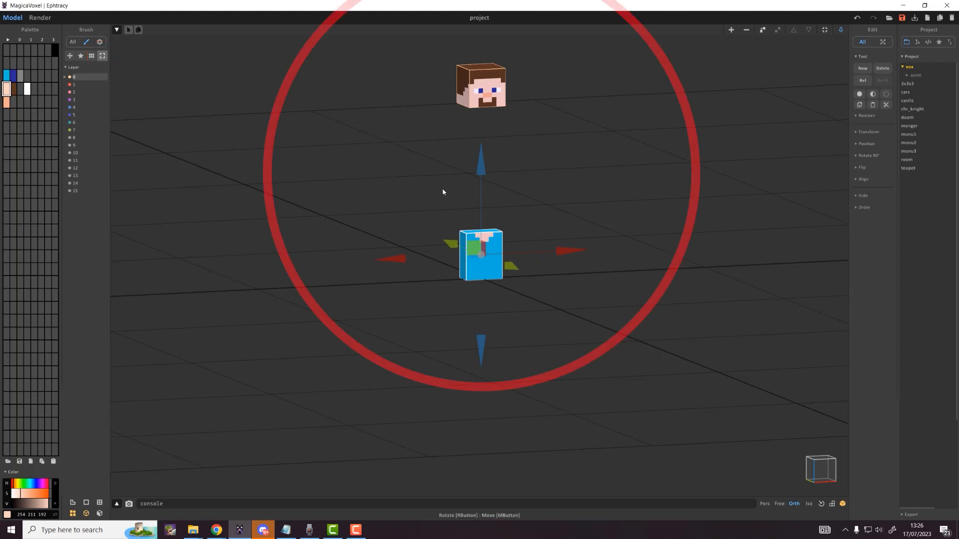
drag(483, 174, 492, 47)
Step: Deselect the torso and add a new empty model to the scene
scroll(506, 99, up, 3)
middle_drag(507, 102, 566, 290)
scroll(558, 264, up, 3)
mouse_move(547, 236)
right_down()
mouse_move(490, 215)
mouse_move(548, 223)
mouse_move(567, 239)
mouse_move(550, 235)
right_up()
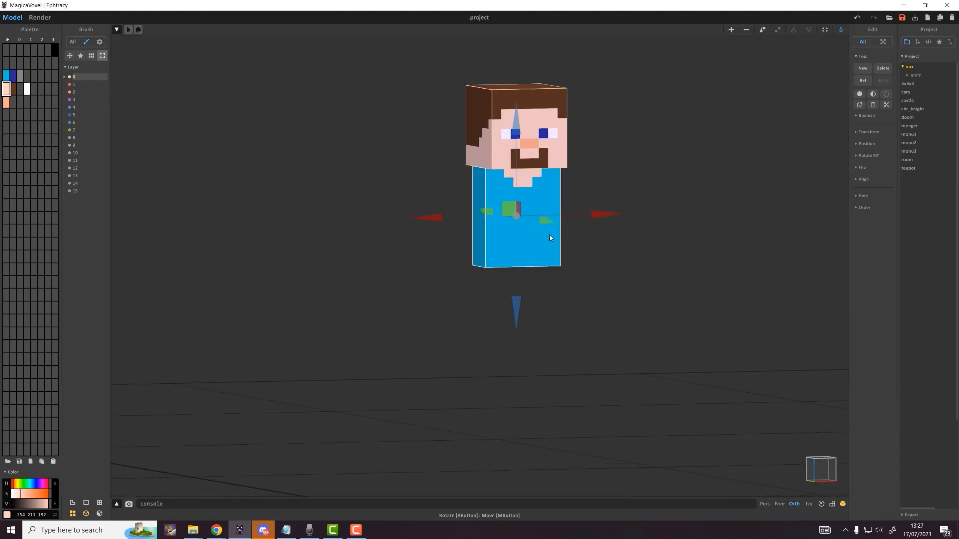
scroll(556, 272, down, 4)
middle_drag(556, 274, 526, 255)
right_drag(526, 256, 502, 278)
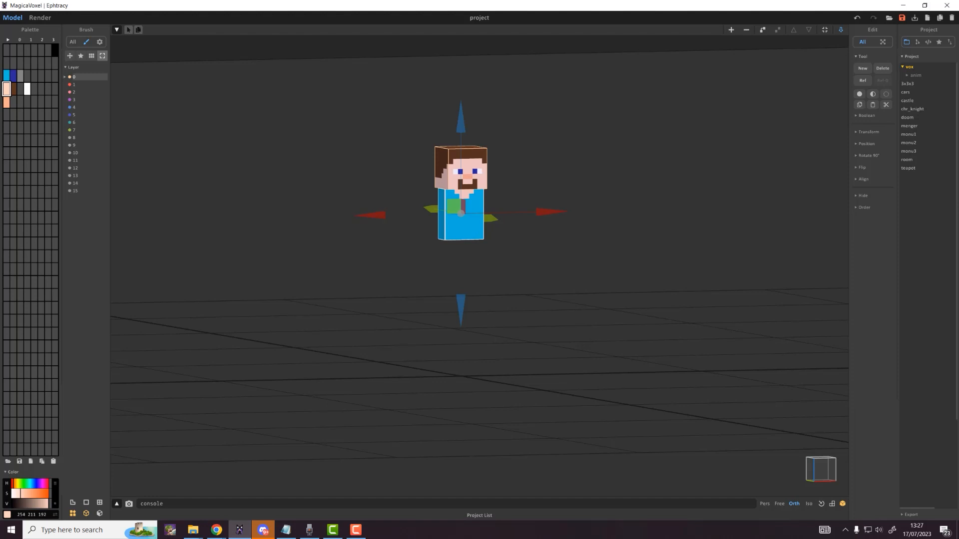
click(557, 285)
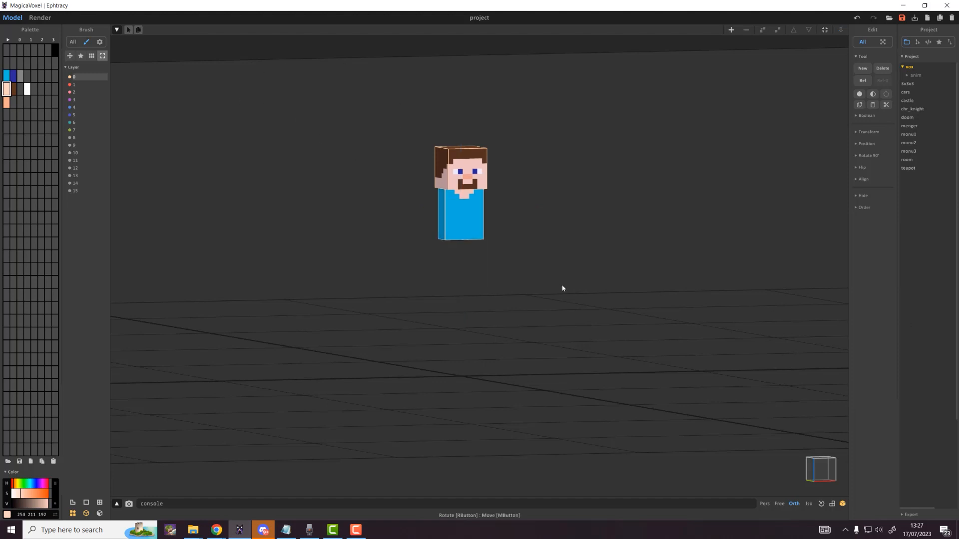
key(ctrl+n)
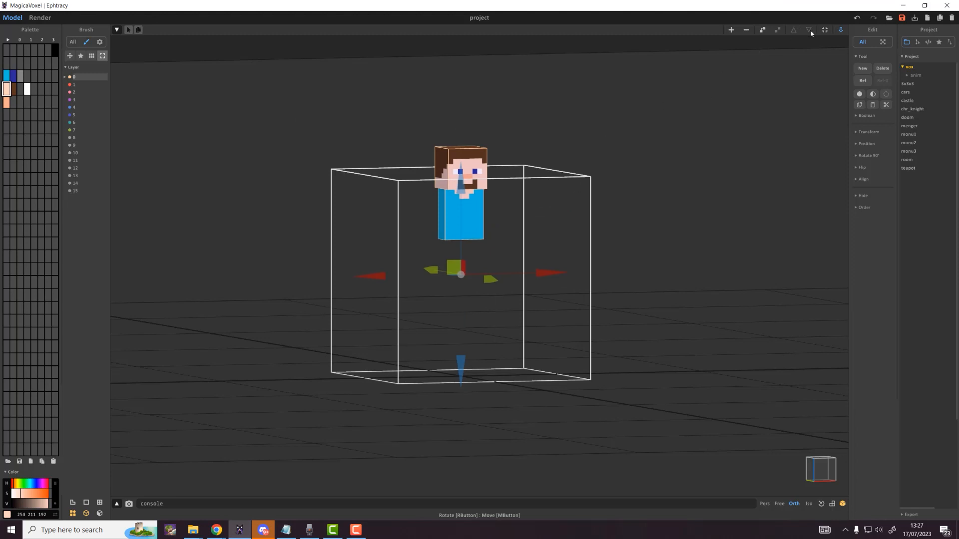
Step: Resize the new model to 4×4×7 voxels
click(841, 30)
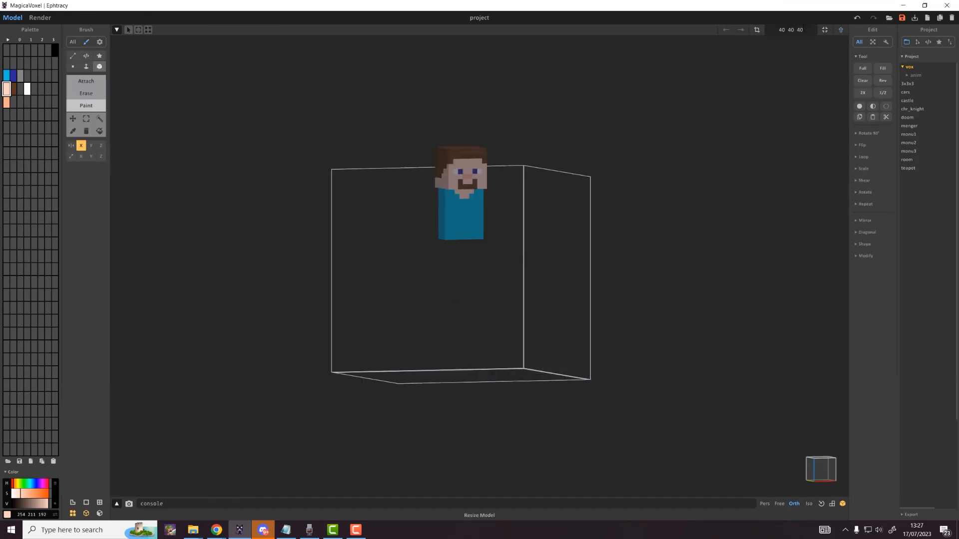
drag(805, 30, 768, 32)
text(4)
key(Return)
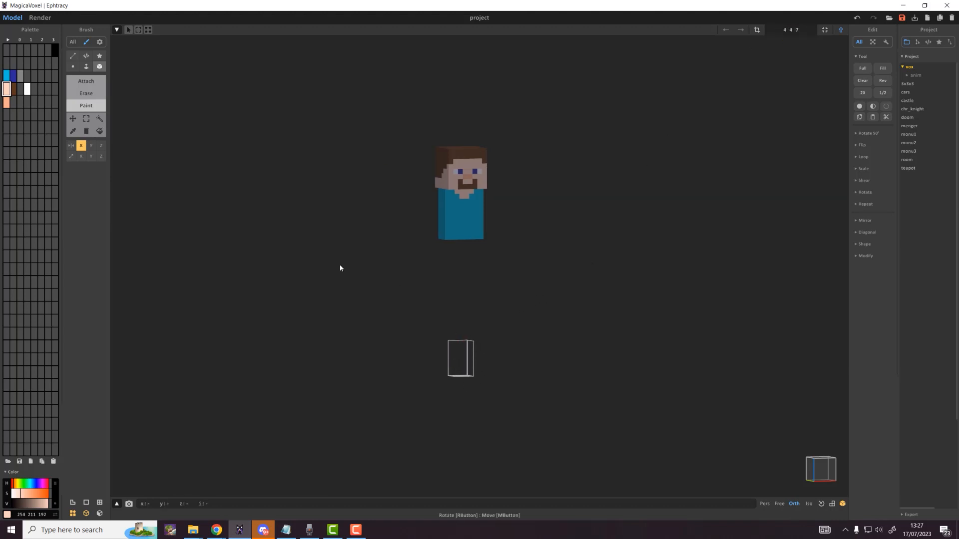
Step: Fill the box solid dark blue by extruding a Face Attach layer through its full depth
click(13, 76)
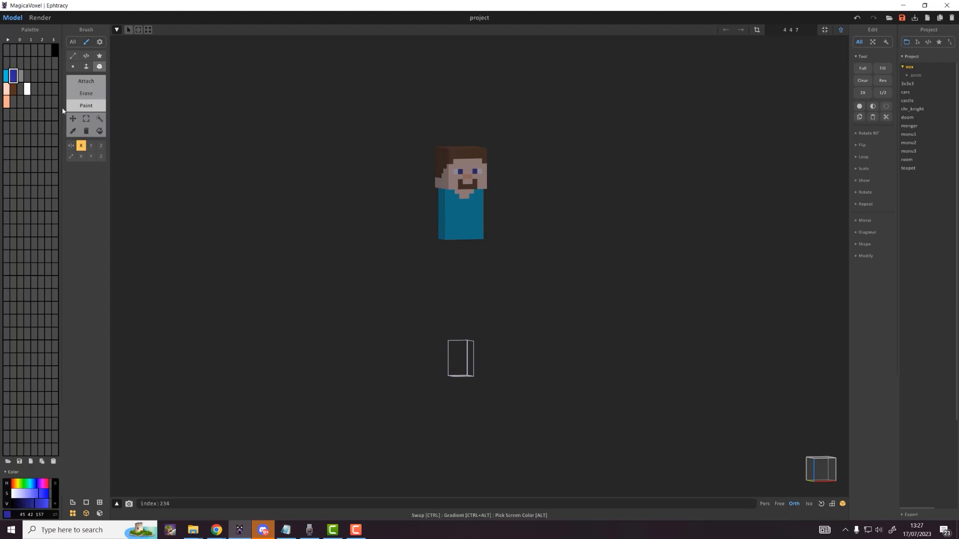
scroll(463, 416, up, 5)
middle_drag(463, 404, 469, 301)
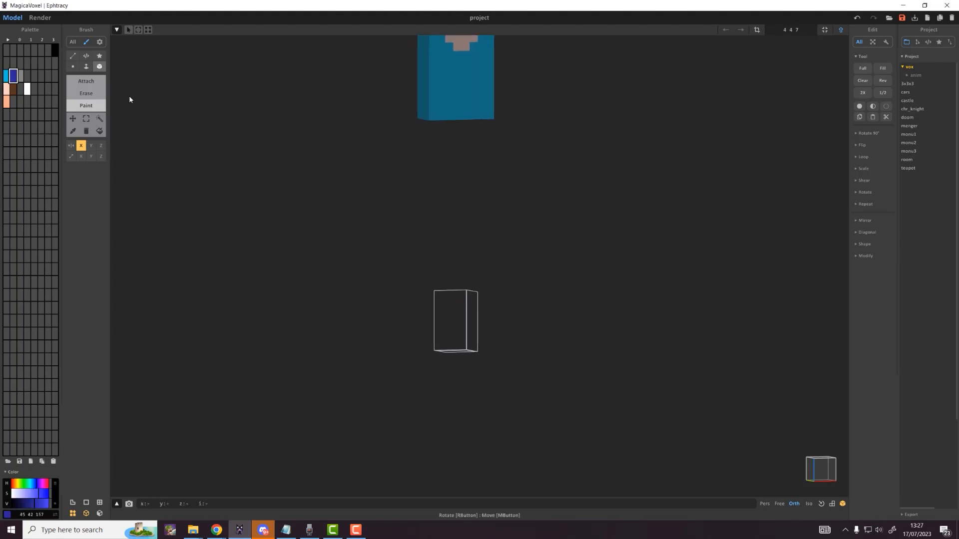
click(85, 66)
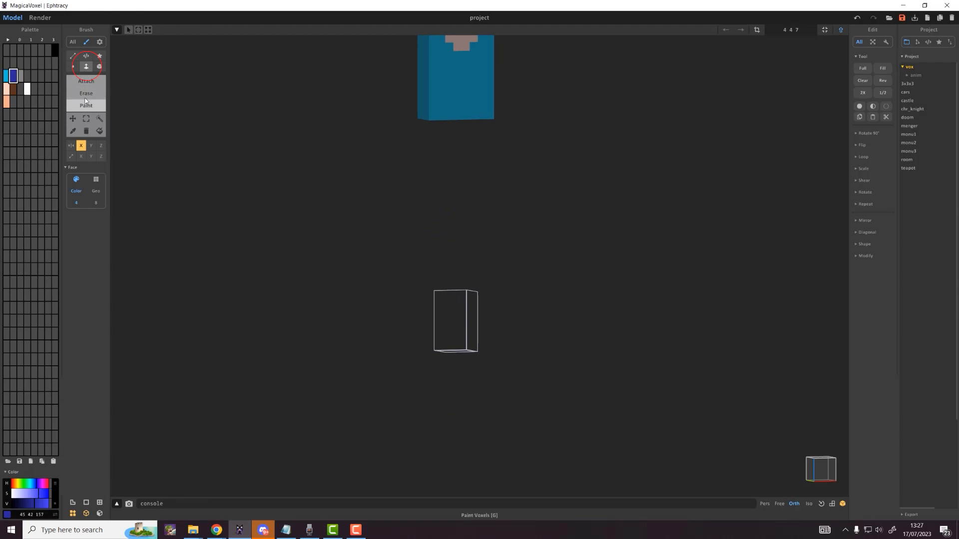
click(86, 81)
click(444, 310)
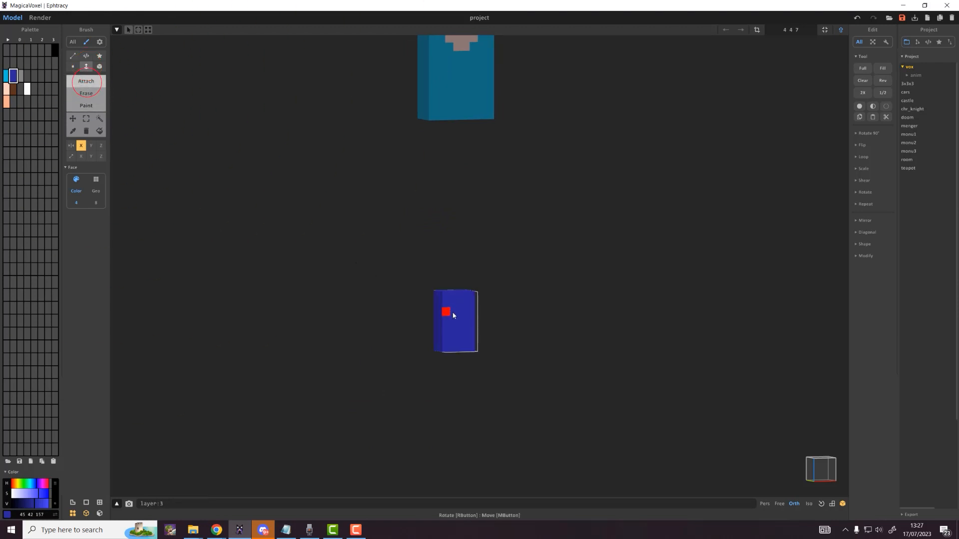
drag(453, 313, 462, 319)
key(Tab)
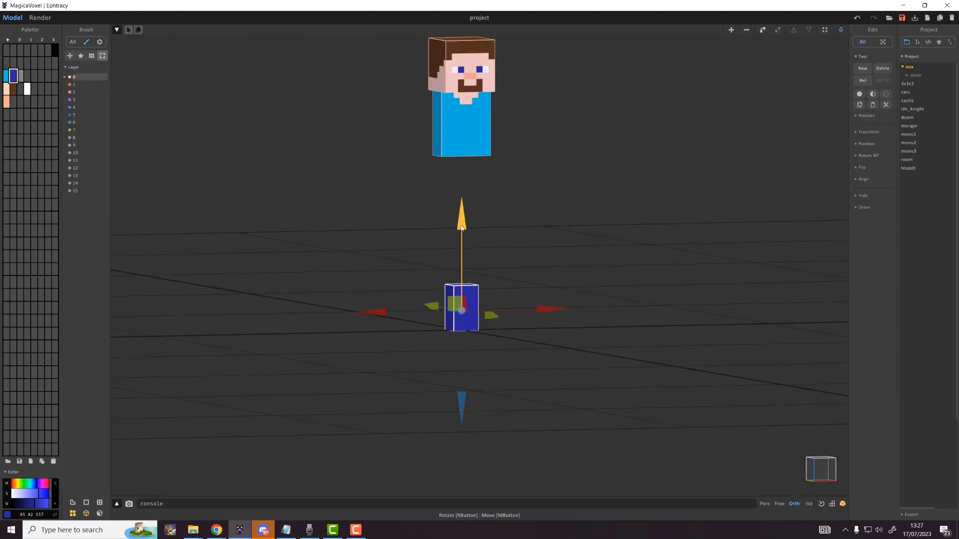
Step: Move the dark-blue leg block up under the torso, shifted one step left
drag(462, 220, 489, 122)
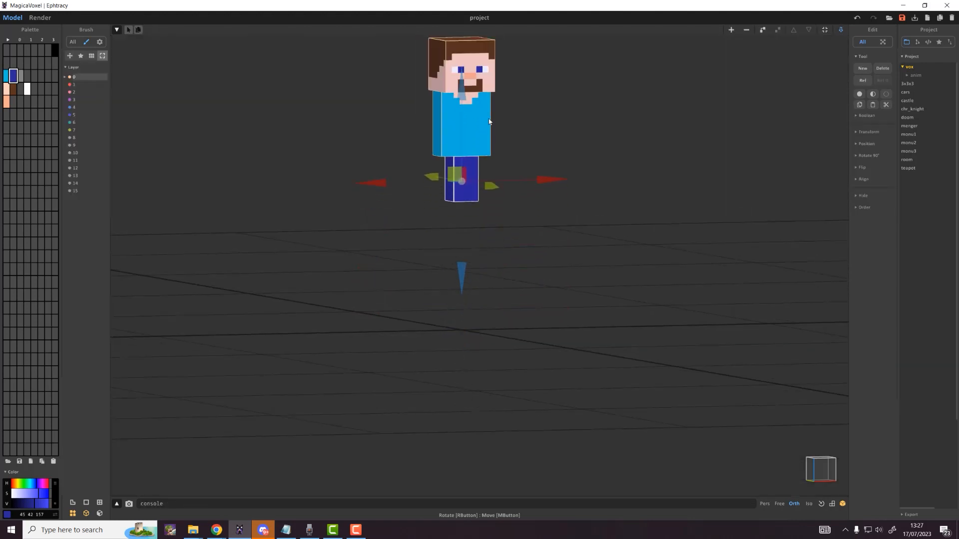
right_drag(514, 197, 464, 202)
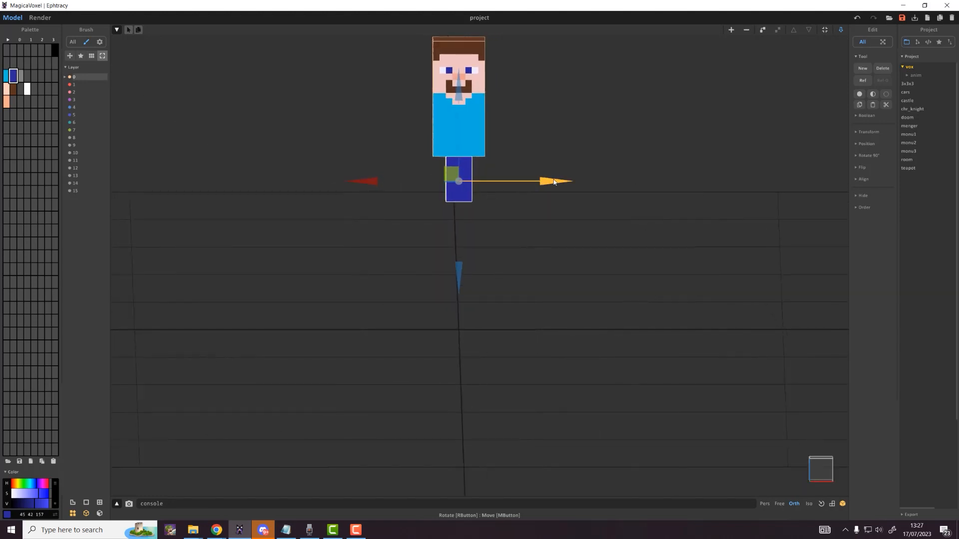
drag(553, 182, 545, 182)
right_drag(490, 204, 510, 205)
middle_drag(510, 205, 520, 254)
scroll(521, 253, up, 3)
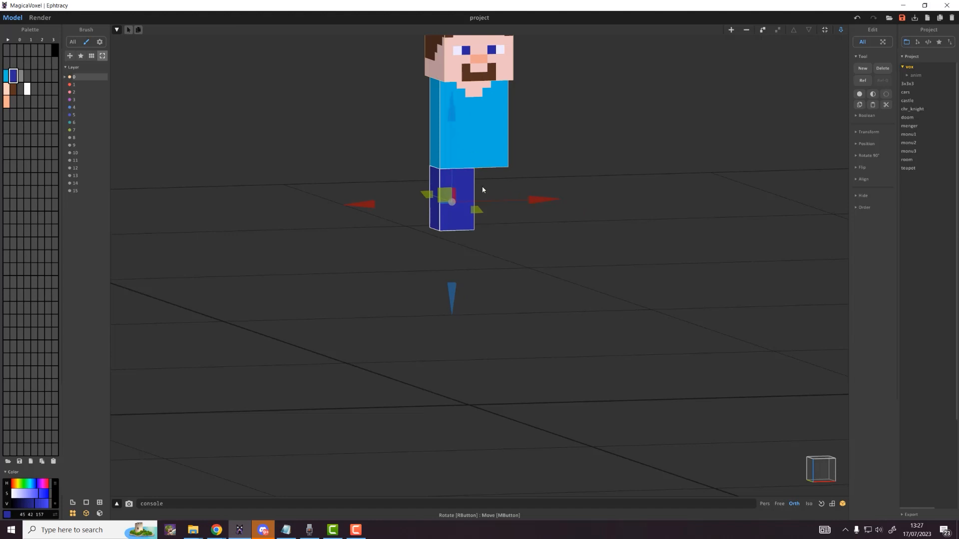
middle_drag(537, 197, 561, 304)
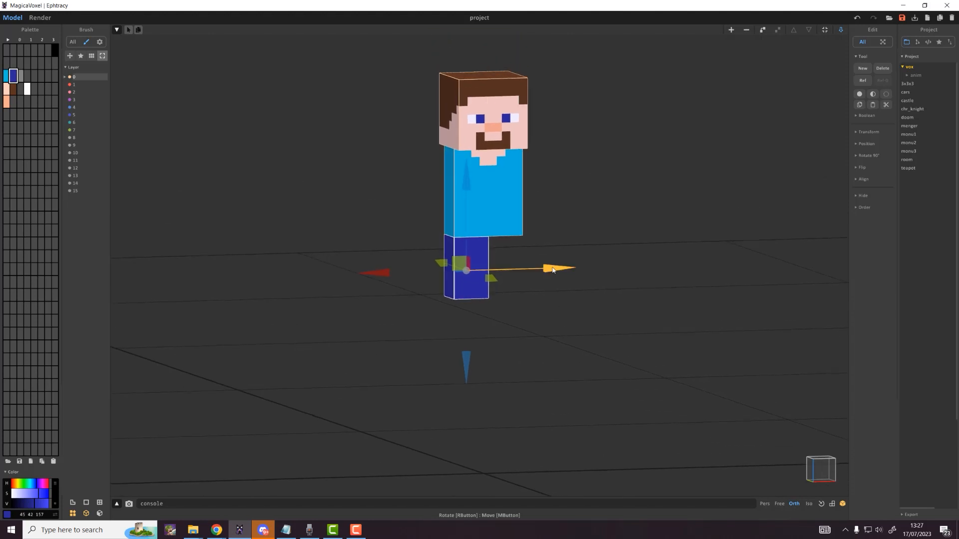
Step: Duplicate the leg beside the first and close the gap between them
drag(553, 270, 598, 273)
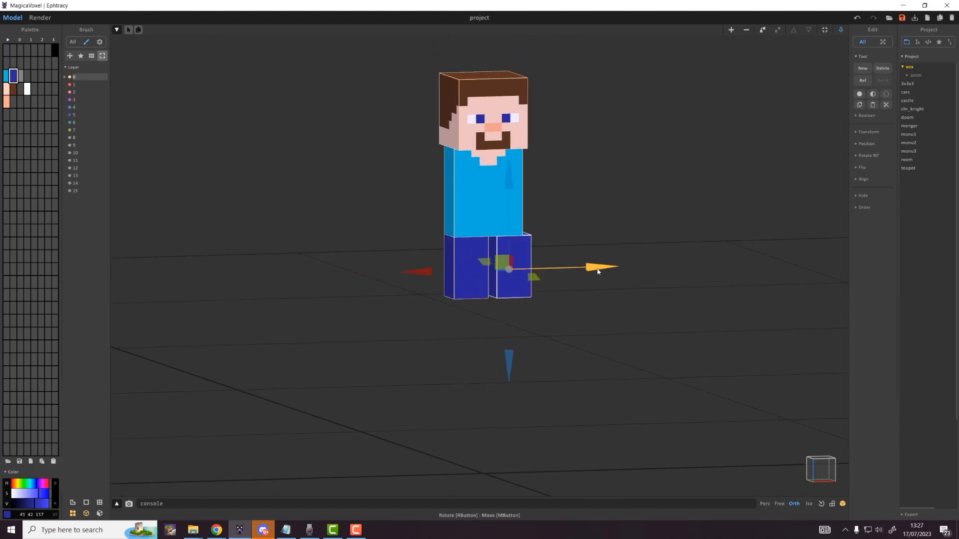
drag(597, 268, 588, 269)
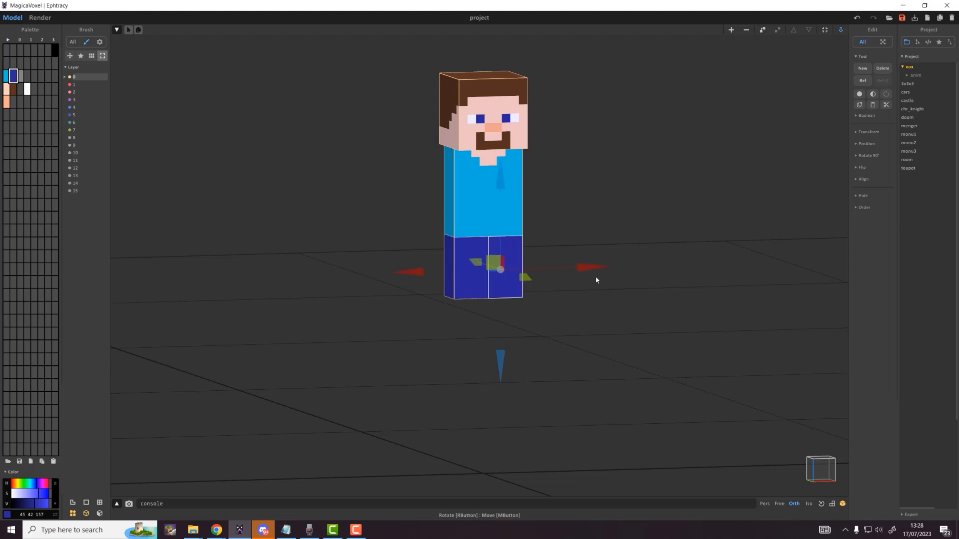
click(595, 278)
scroll(525, 270, up, 7)
middle_drag(546, 258, 516, 326)
scroll(516, 325, up, 2)
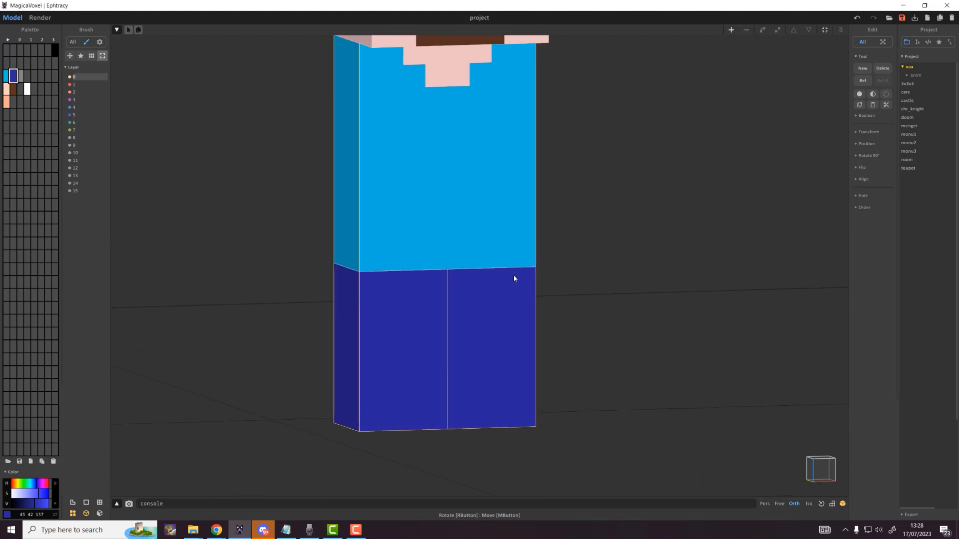
Step: Open the right leg for editing with a light-blue Box Paint brush
click(513, 279)
key(Tab)
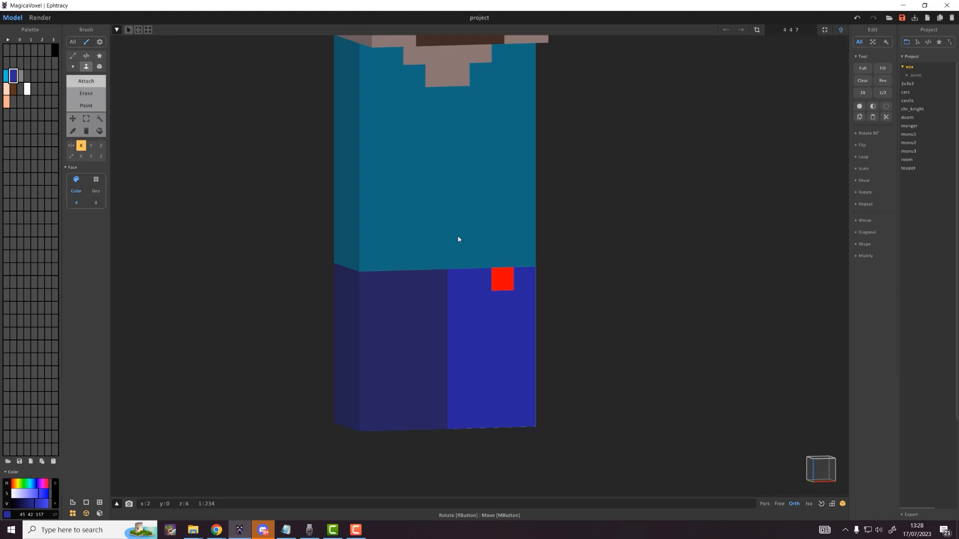
click(7, 76)
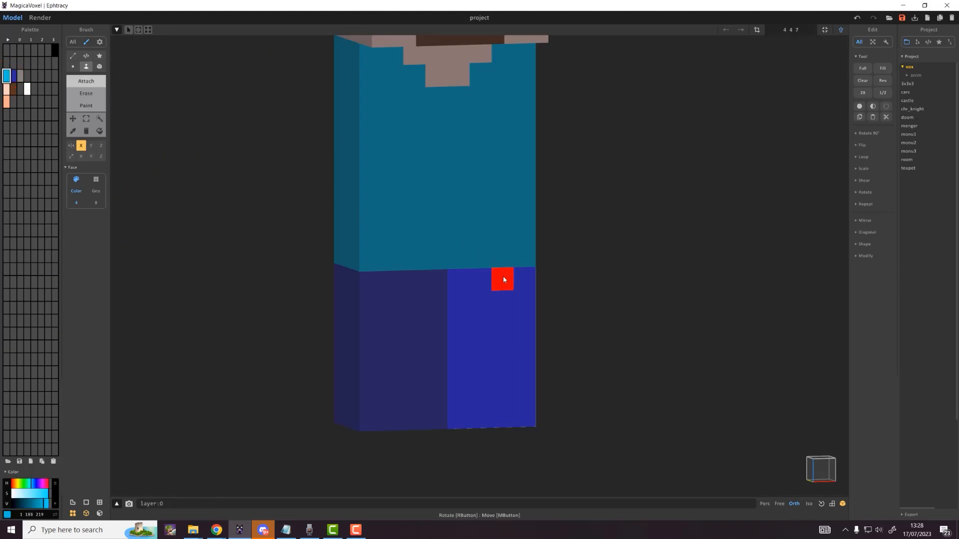
click(98, 68)
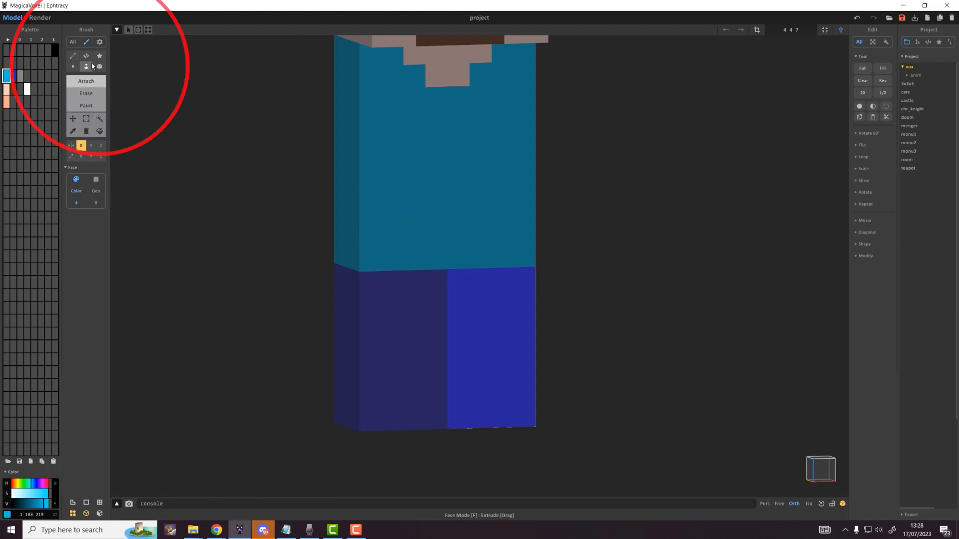
click(86, 106)
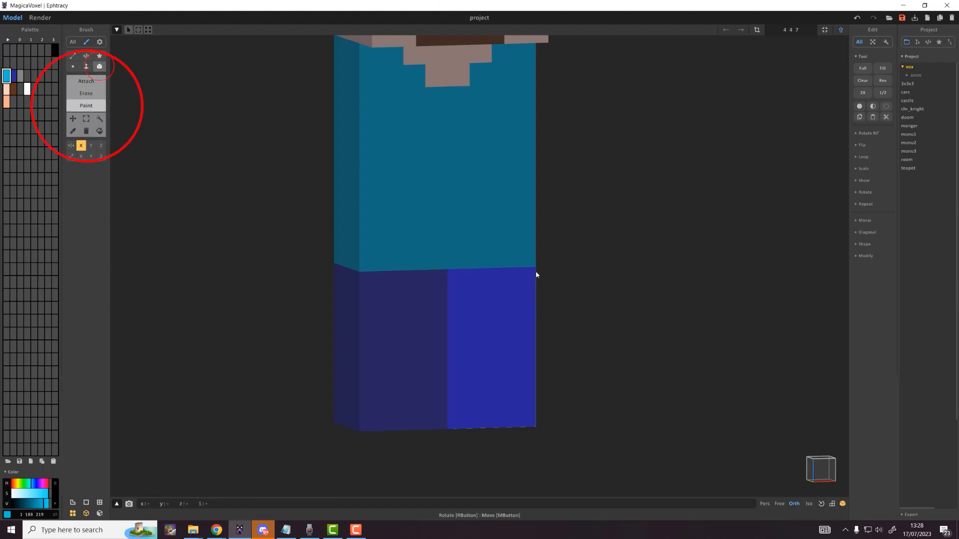
Step: With Mirror X off, paint an L-shaped light-blue patch at the leg's top outer corner
drag(496, 279, 520, 281)
key(ctrl+z)
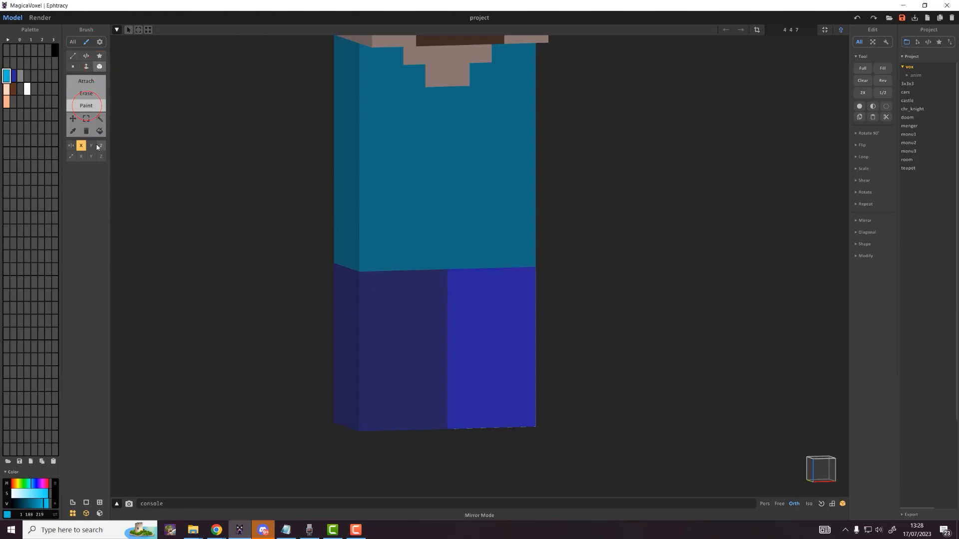
click(82, 145)
click(80, 147)
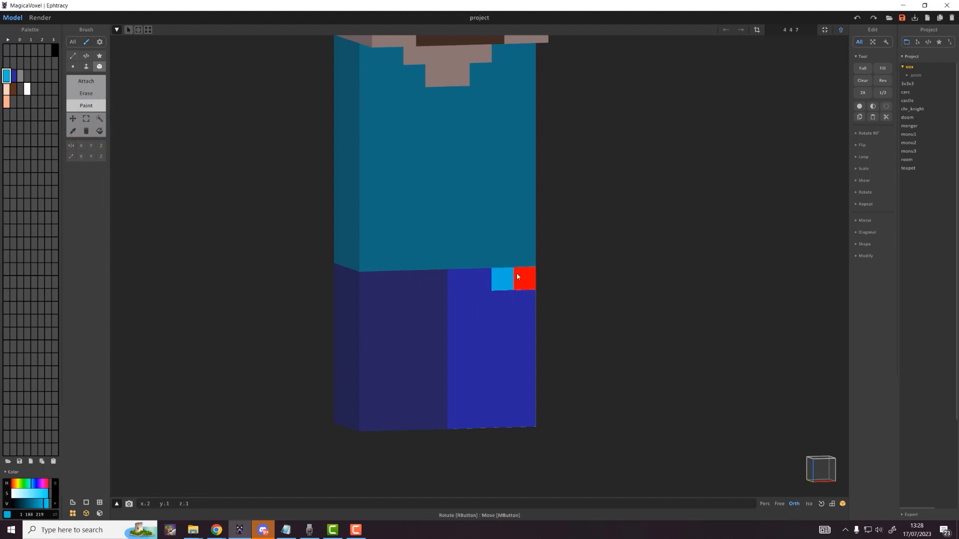
drag(518, 274, 520, 277)
click(522, 300)
scroll(700, 377, down, 5)
right_drag(720, 386, 657, 378)
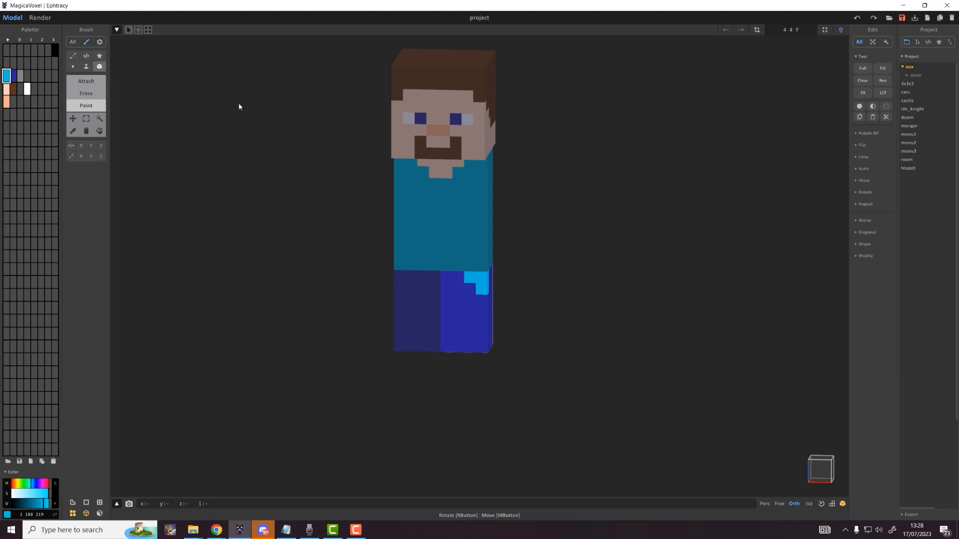
key(Tab)
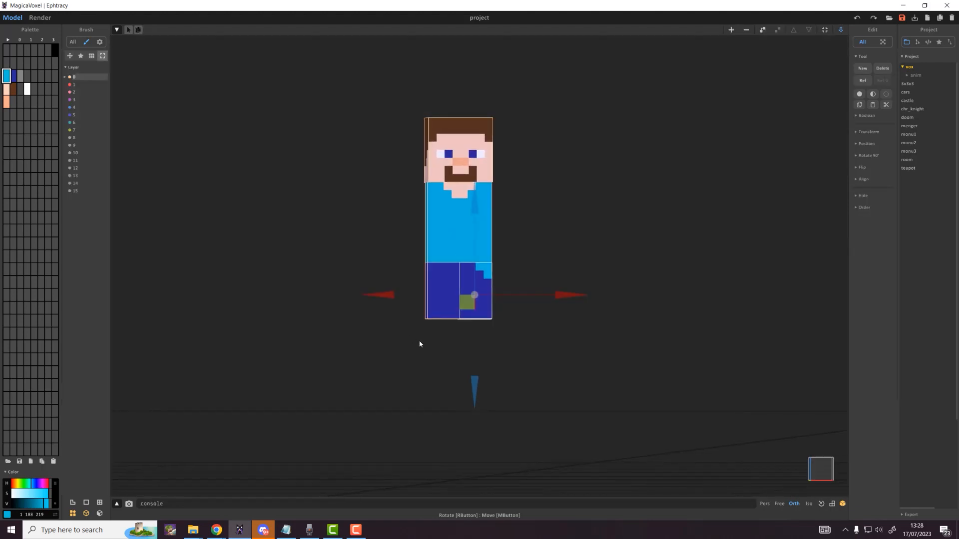
Step: Lower the left leg model by one leg height
click(442, 295)
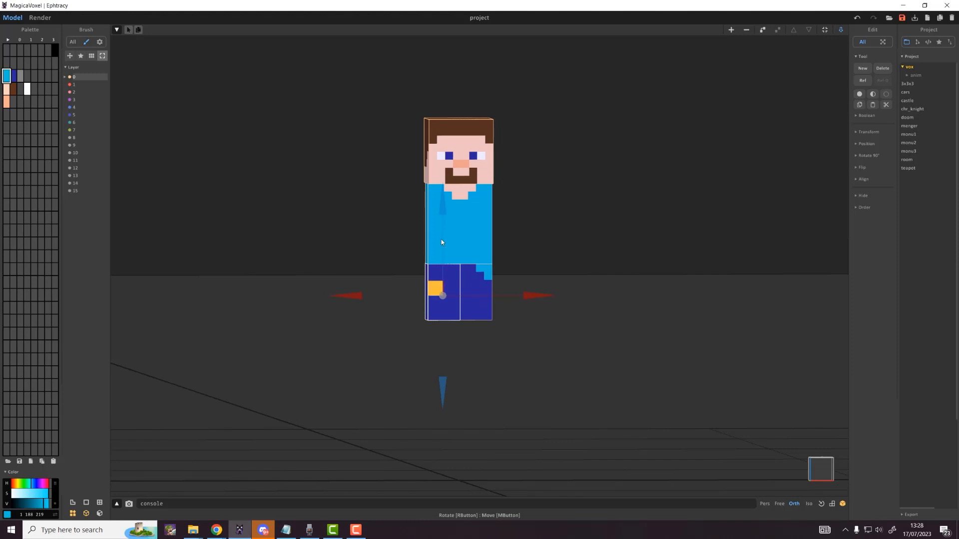
drag(444, 205, 447, 370)
right_drag(472, 337, 493, 354)
scroll(493, 353, up, 4)
middle_drag(489, 359, 505, 325)
Step: Paint the leg's bottom face grey and thicken the shoe by one grey layer
double_click(498, 343)
scroll(497, 340, up, 2)
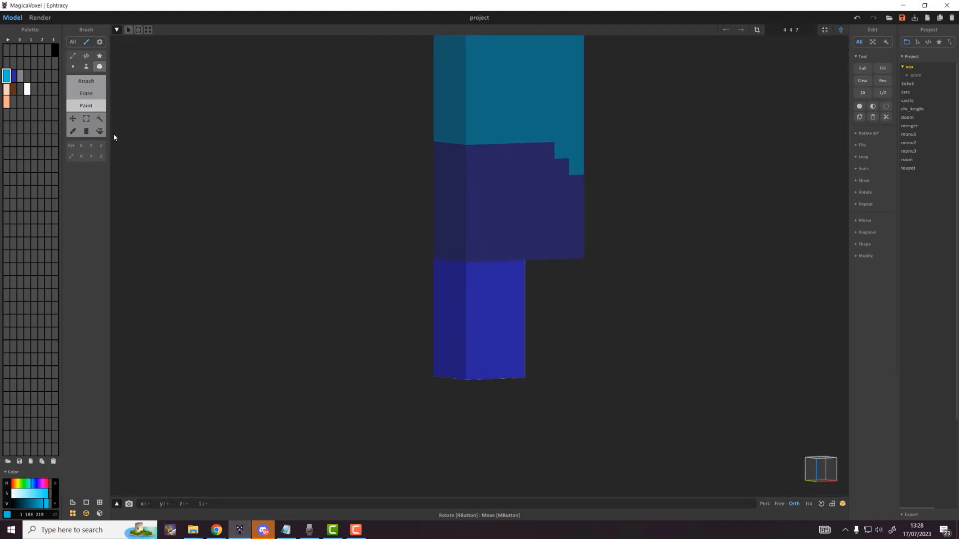
click(21, 76)
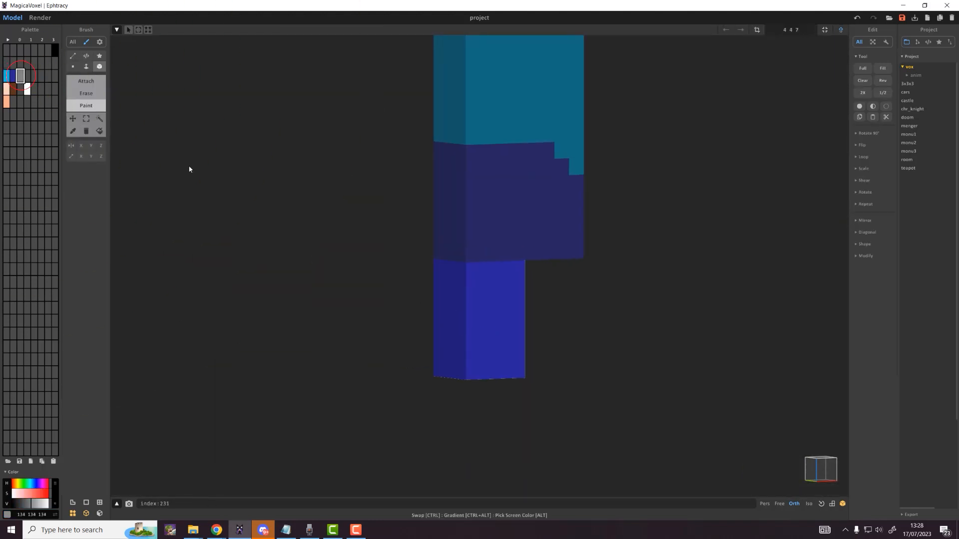
scroll(490, 331, up, 3)
right_drag(491, 332, 488, 312)
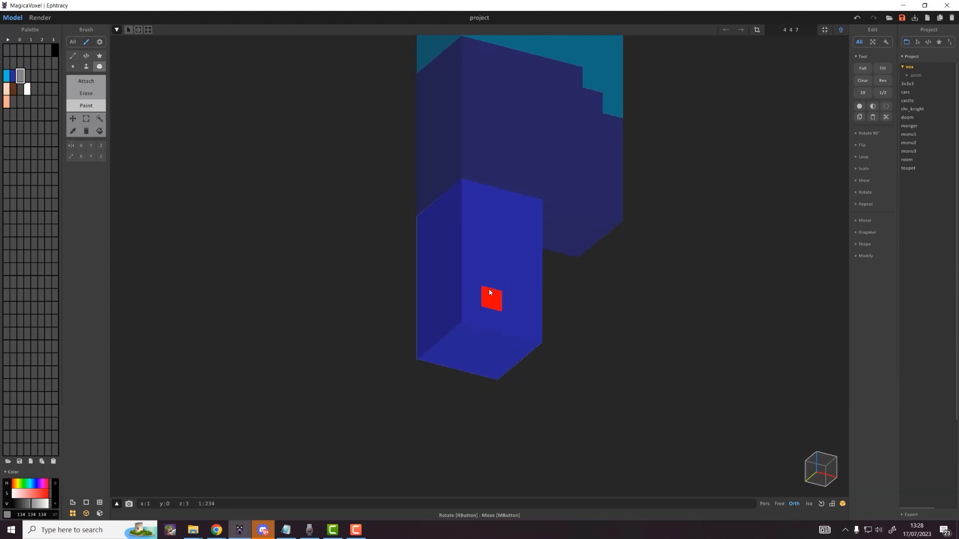
click(86, 66)
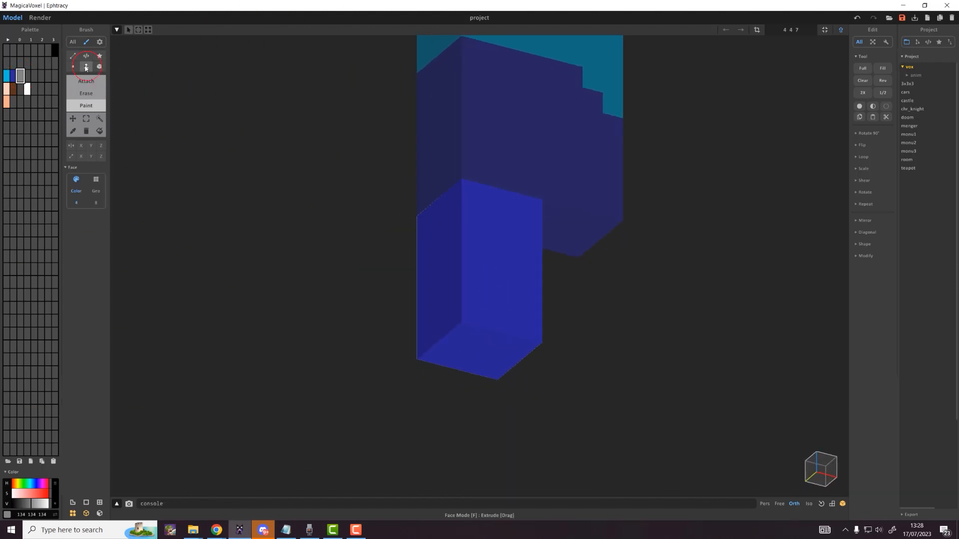
click(501, 345)
click(499, 330)
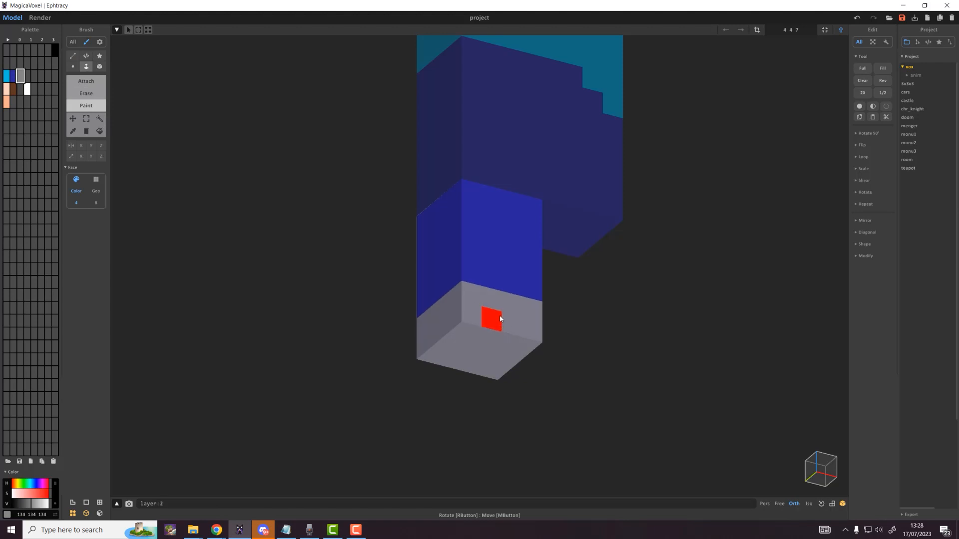
Step: Box-paint grey voxels above the foot so the shoe steps up at the front
right_drag(586, 340, 669, 394)
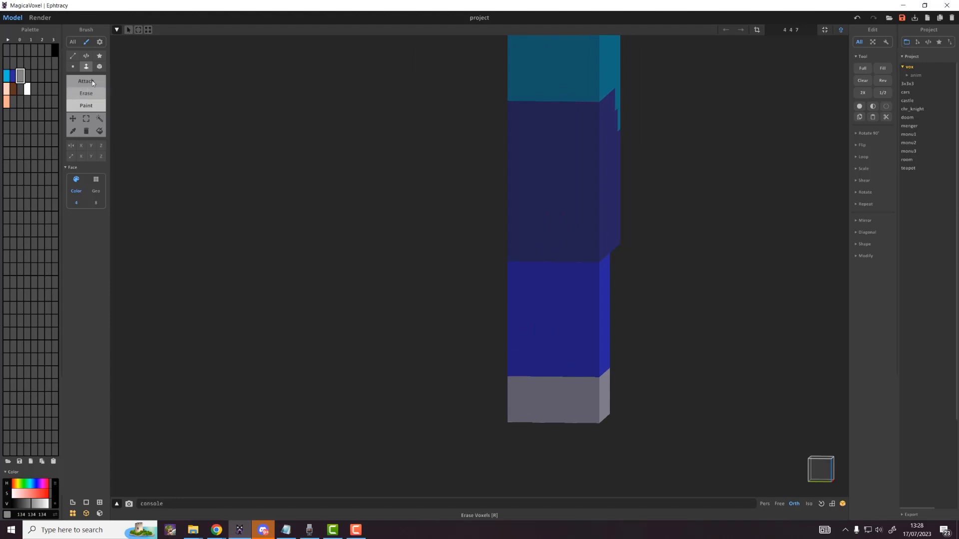
click(99, 66)
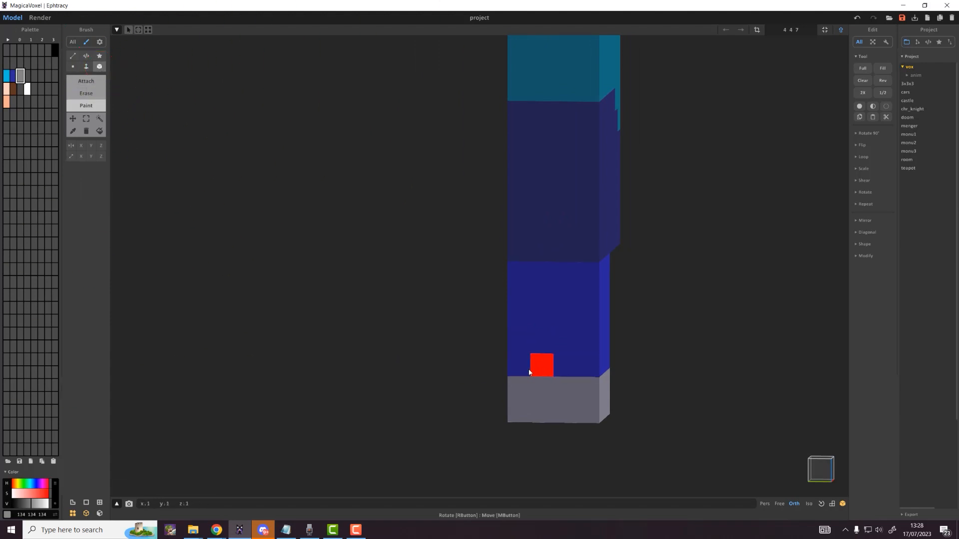
click(532, 370)
click(524, 370)
right_drag(499, 363, 666, 377)
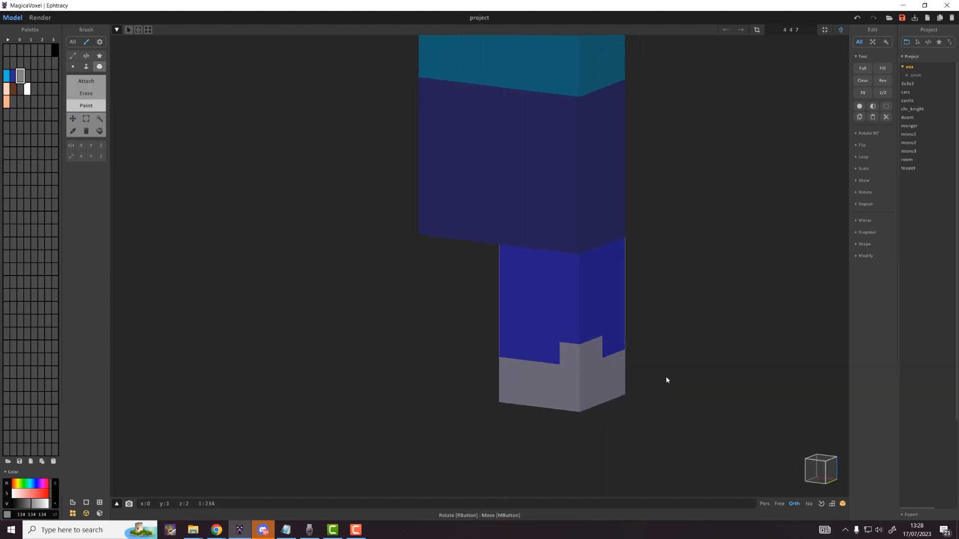
right_drag(513, 355, 657, 349)
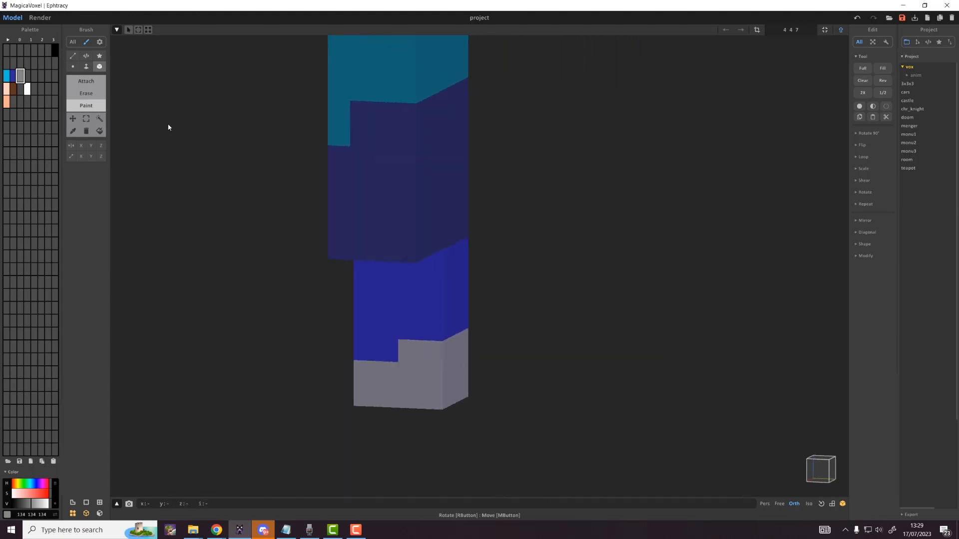
Step: Turn Mirror X back on
right_drag(428, 374, 623, 369)
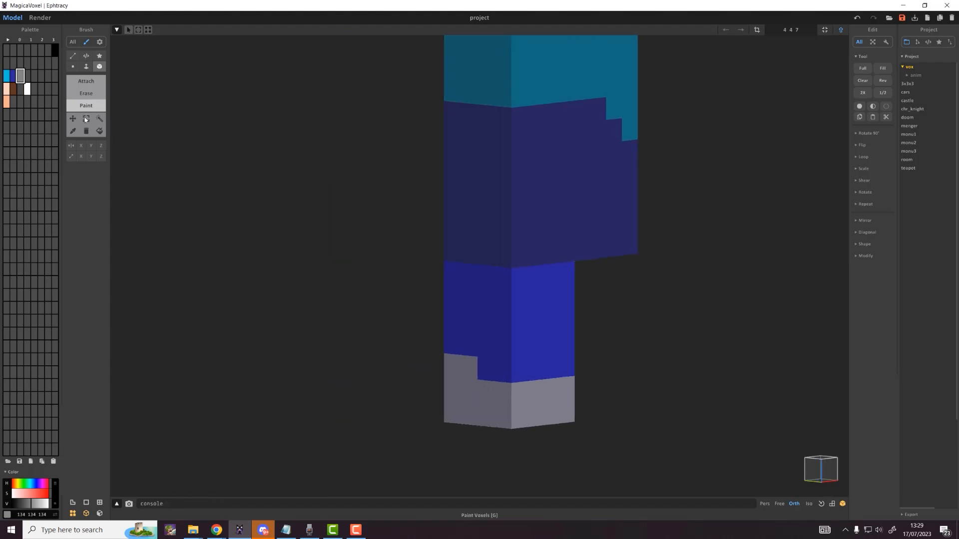
click(81, 146)
right_drag(665, 368, 561, 359)
Step: Slide the leg model along X to line up under the shirt
key(Tab)
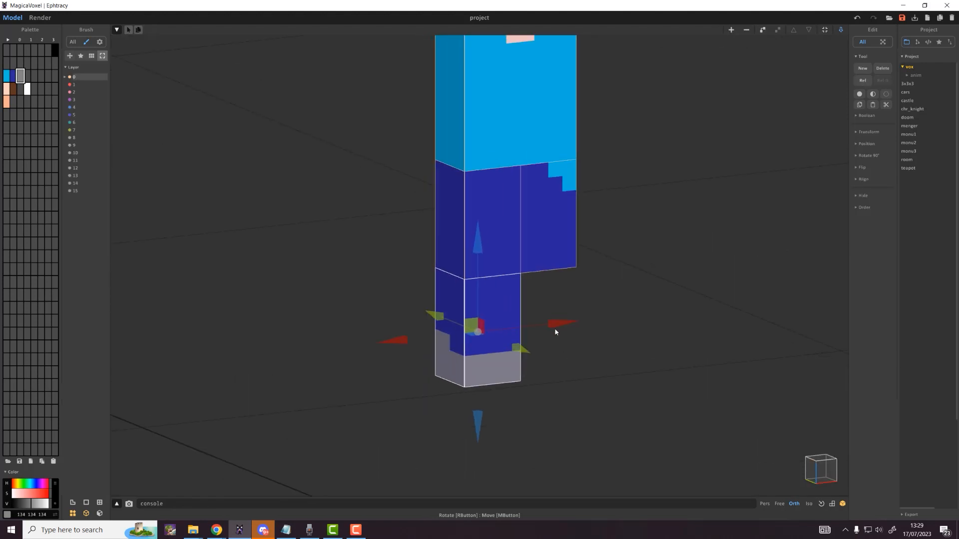
drag(563, 327, 623, 321)
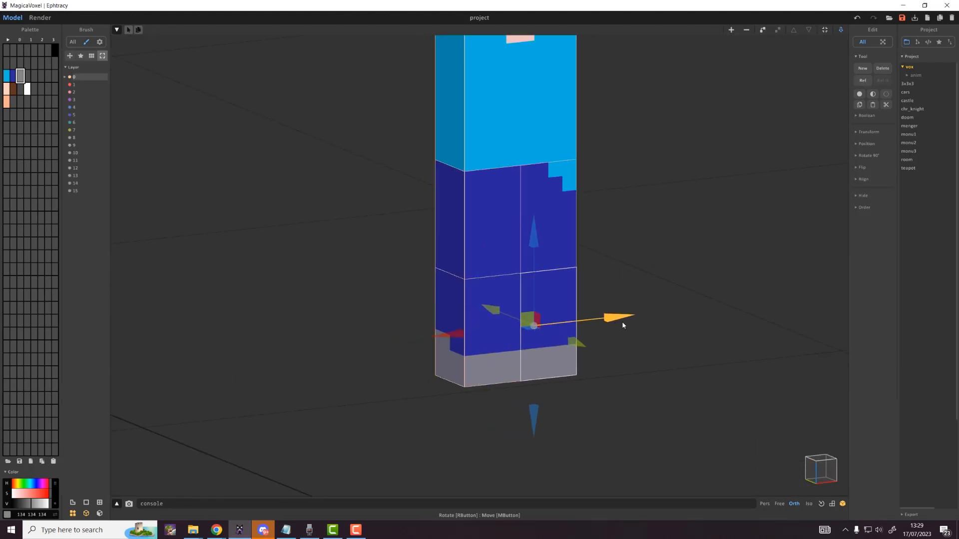
right_drag(639, 336, 590, 346)
key(Tab)
scroll(523, 299, down, 5)
middle_drag(521, 297, 524, 368)
key(Tab)
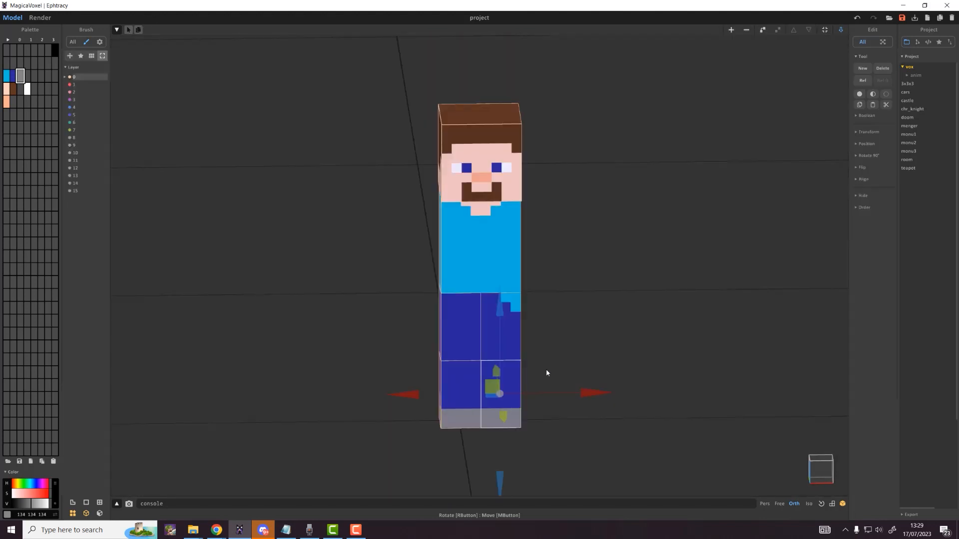
right_drag(547, 370, 572, 355)
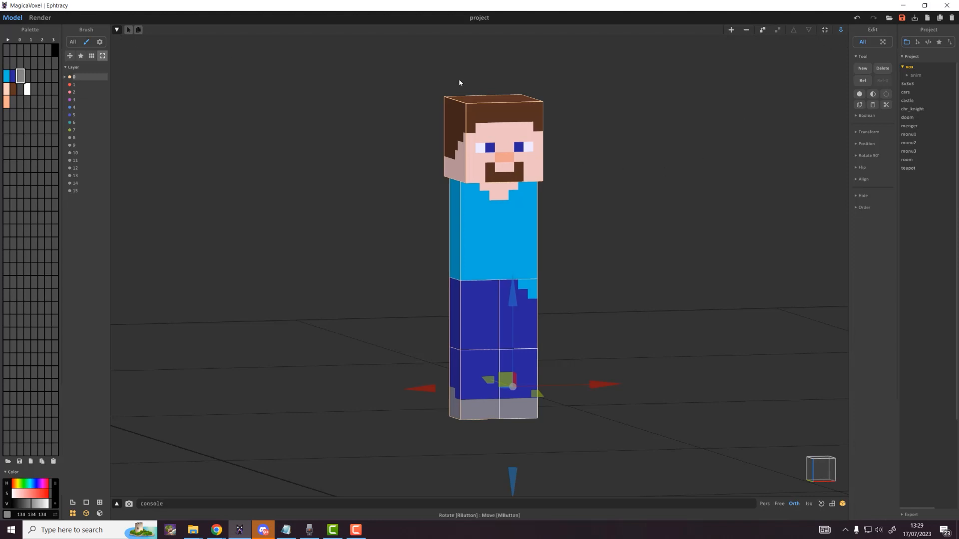
scroll(422, 118, down, 3)
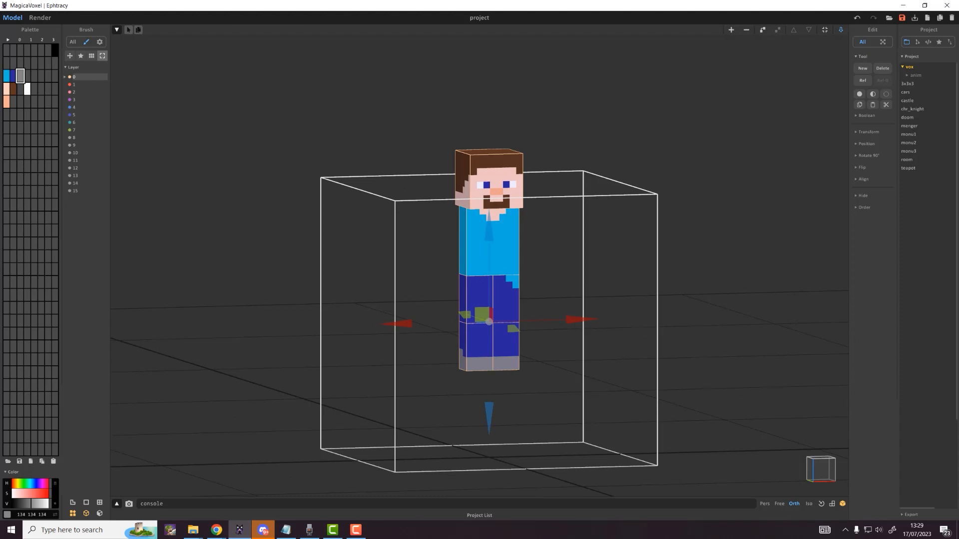
Step: Resize the new empty model to 6 4 4 and reopen it for voxel editing
key(Tab)
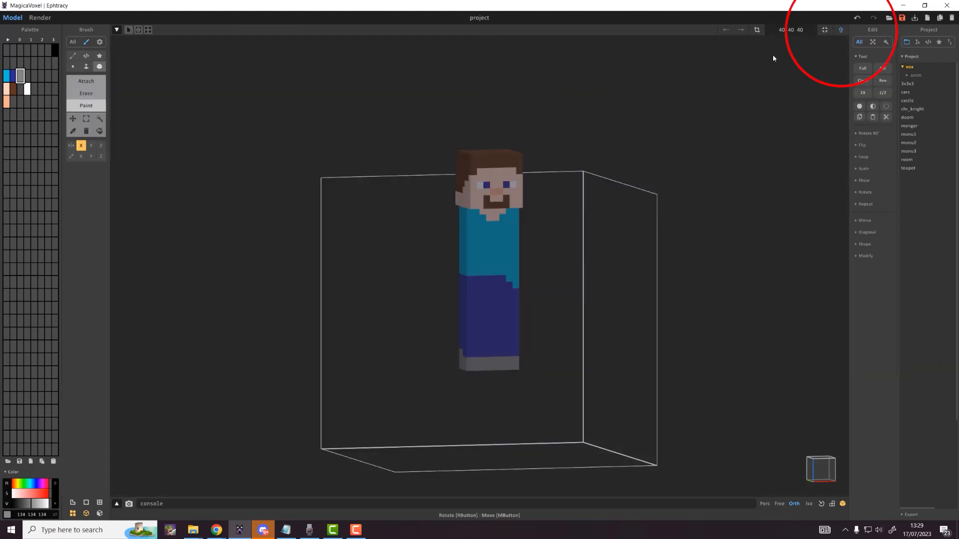
key(Tab)
click(841, 30)
click(791, 30)
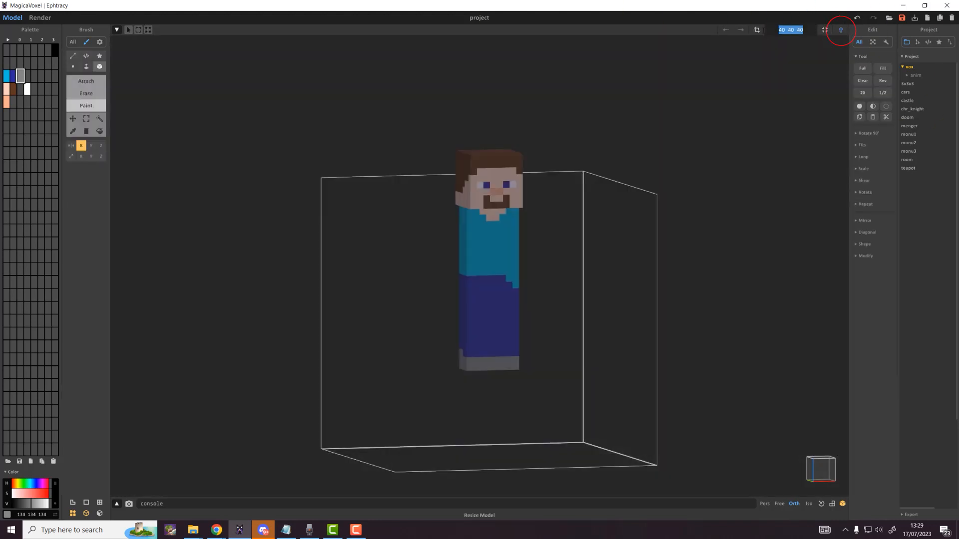
text(6 4)
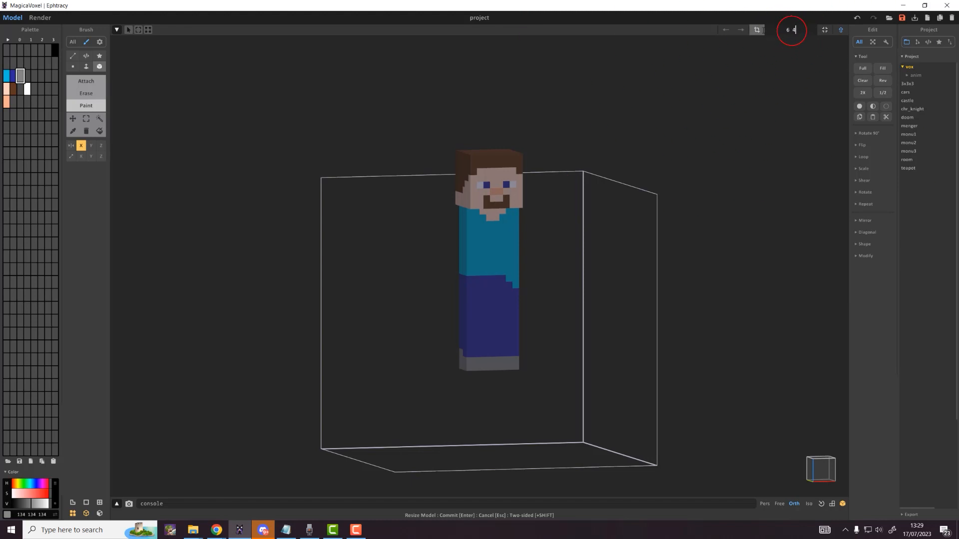
text( 4)
key(Return)
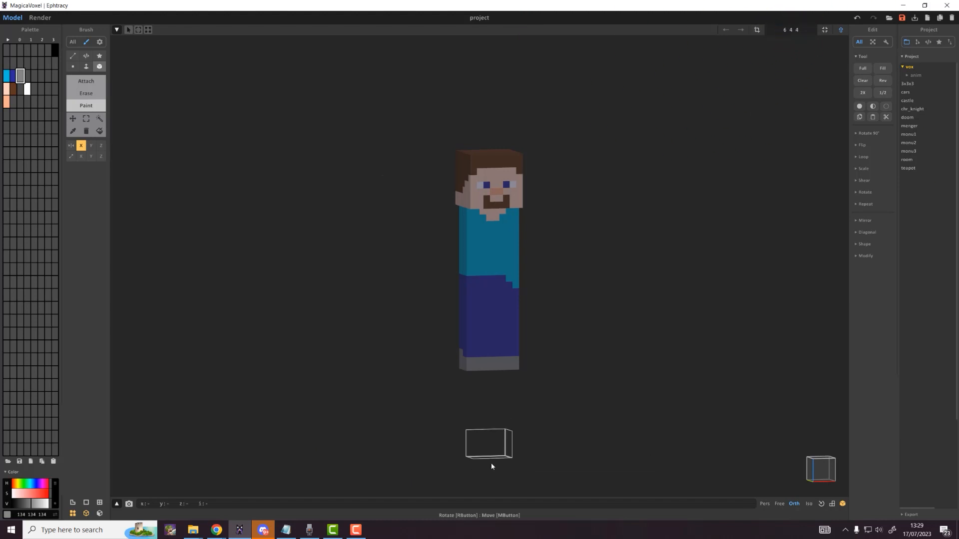
key(Tab)
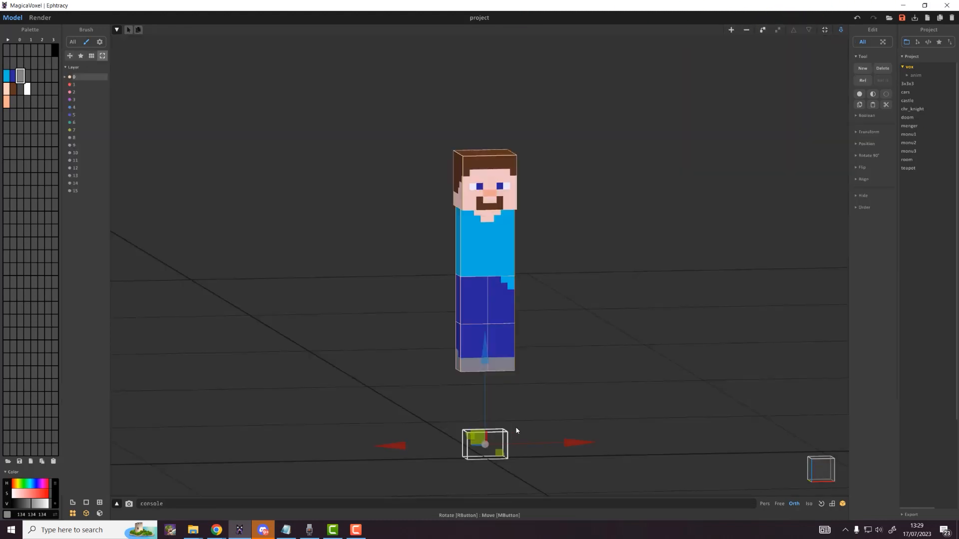
key(Tab)
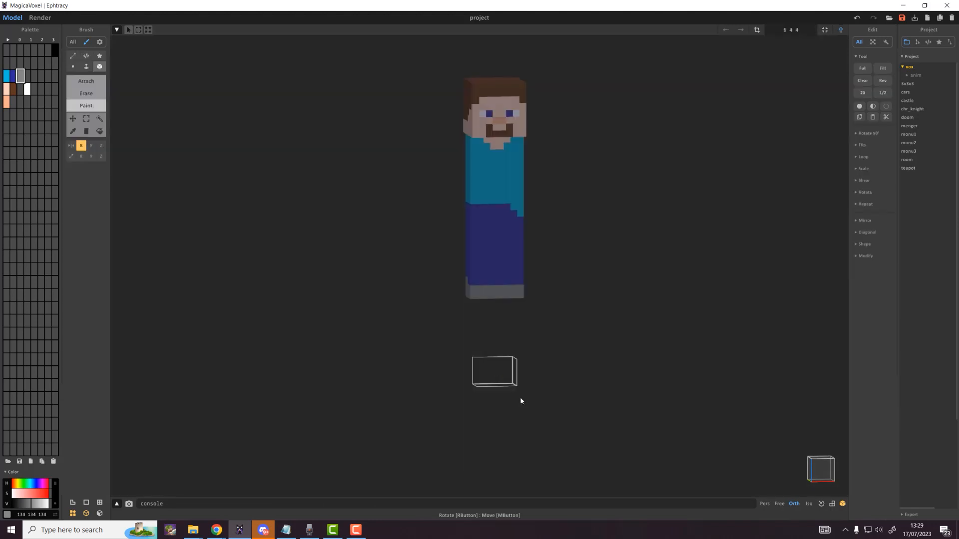
key(1)
right_drag(514, 323, 538, 336)
scroll(515, 308, up, 5)
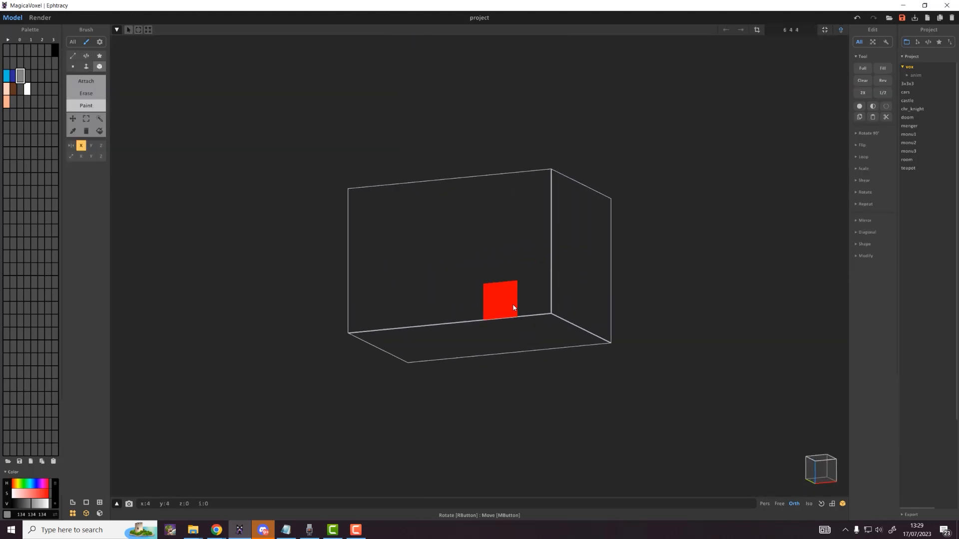
Step: Fill the 6×4×4 box solid light blue with Face Attach
click(7, 77)
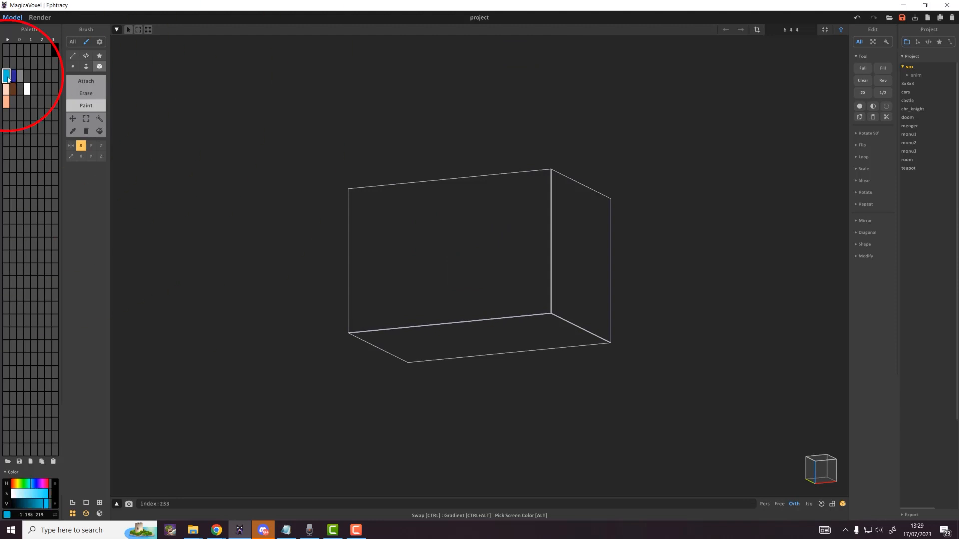
key(f)
key(t)
drag(436, 241, 484, 279)
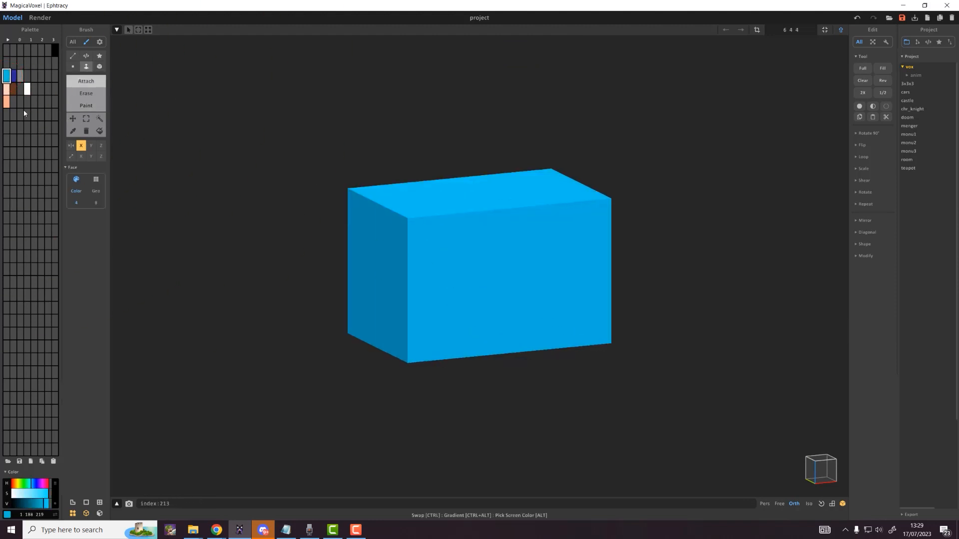
Step: With Mirror X off, paint the box's left end peach as bare skin
click(7, 90)
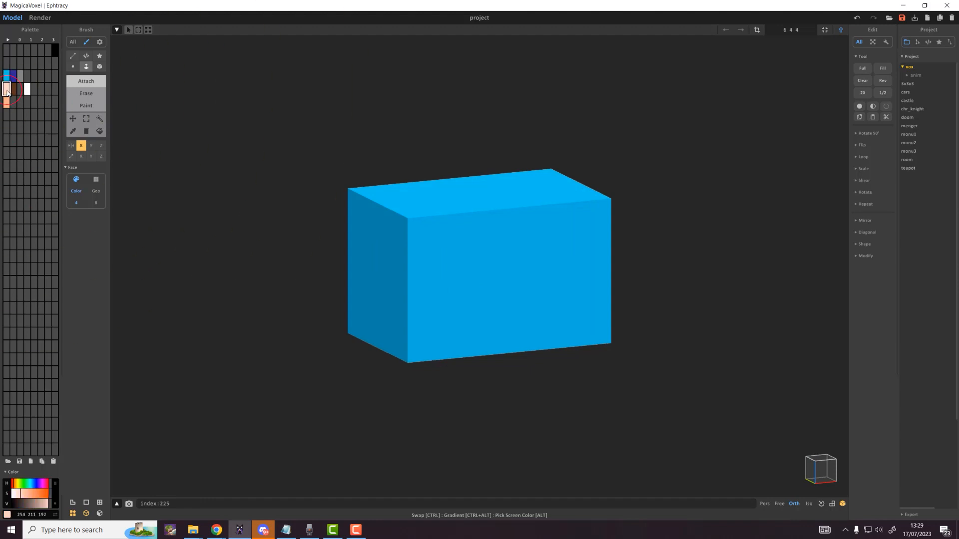
click(86, 68)
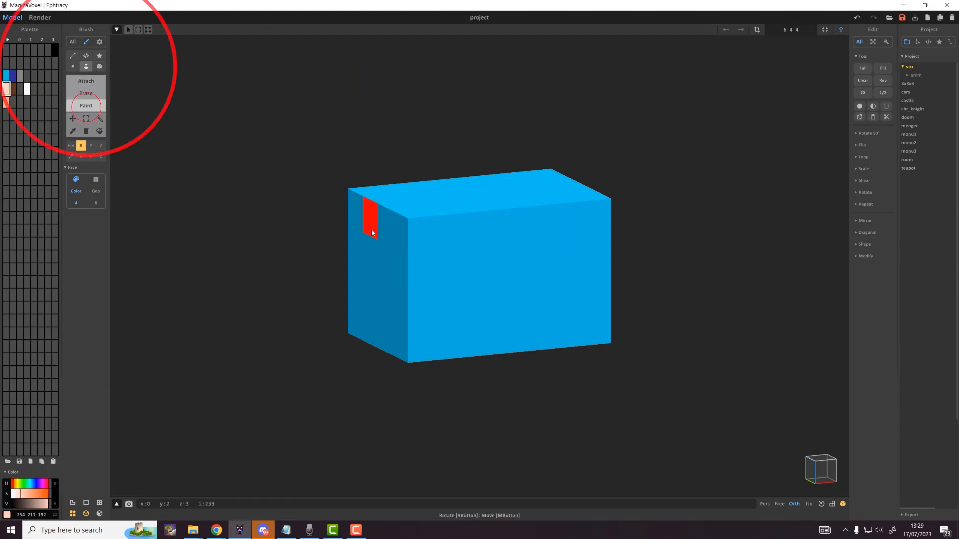
click(385, 244)
key(ctrl+z)
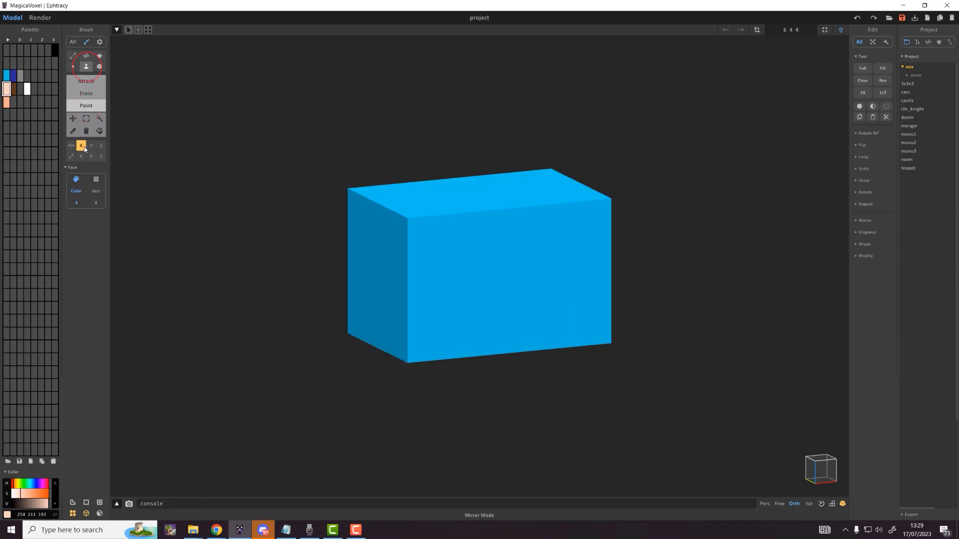
click(82, 145)
click(382, 243)
drag(382, 240, 472, 252)
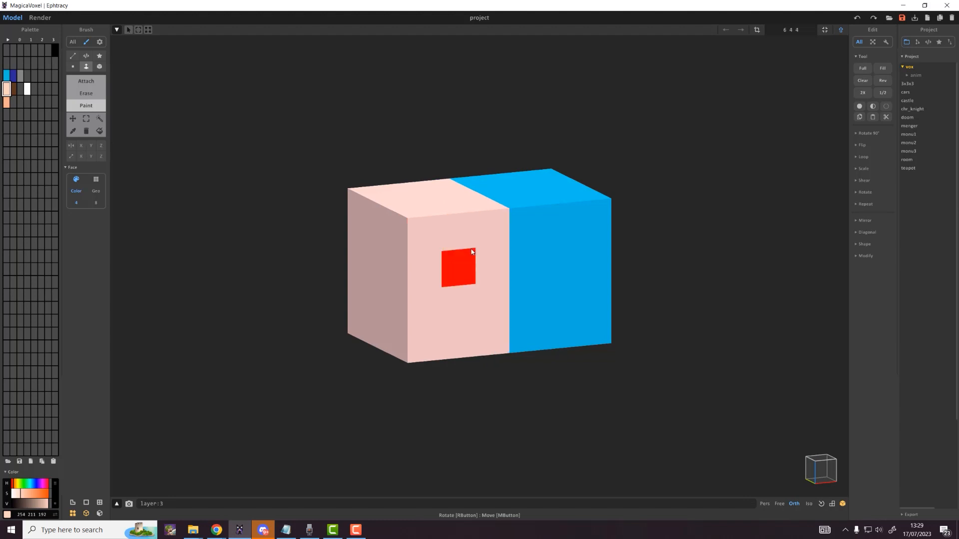
scroll(538, 264, down, 4)
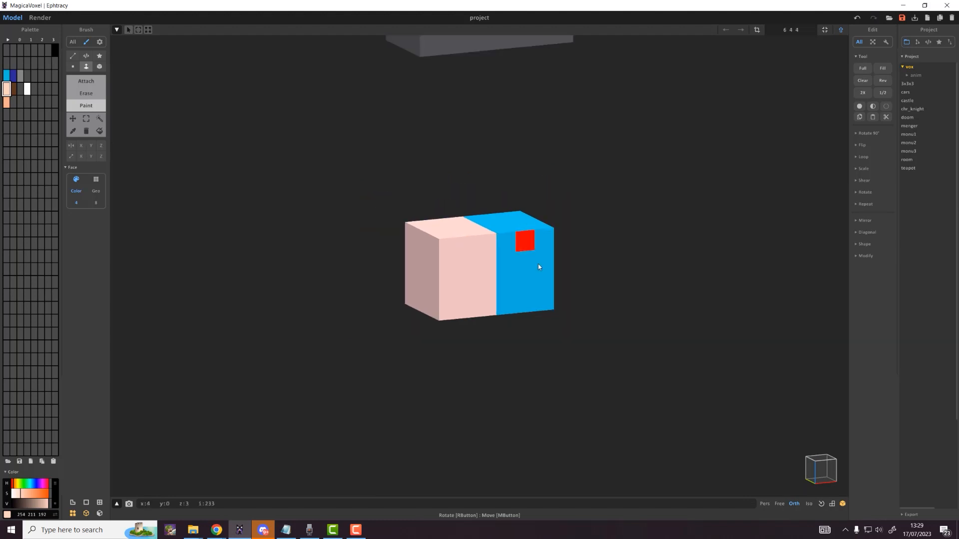
Step: Raise the blue-and-peach arm block up to Steve's shoulder
right_drag(538, 263, 519, 288)
key(Tab)
scroll(472, 239, down, 4)
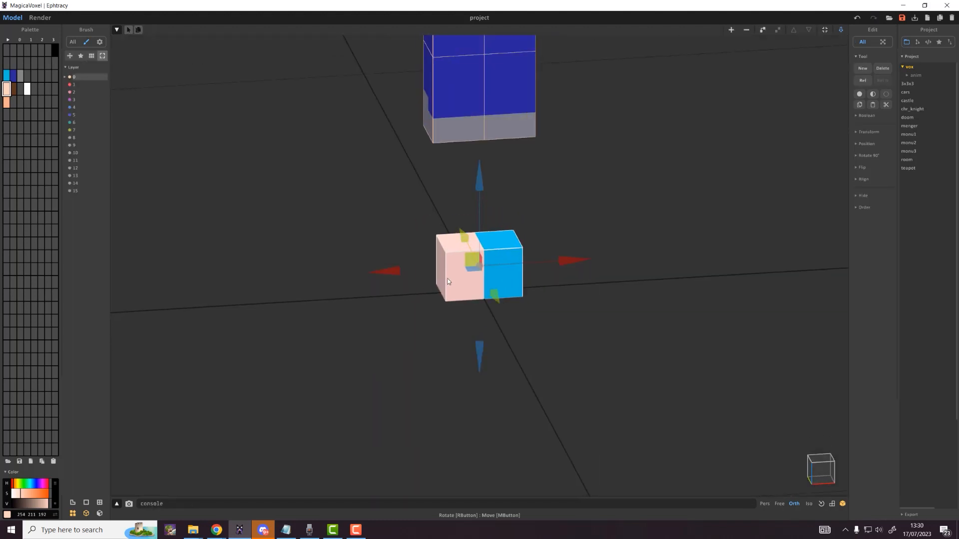
scroll(449, 270, down, 8)
scroll(462, 249, up, 3)
middle_drag(477, 232, 455, 310)
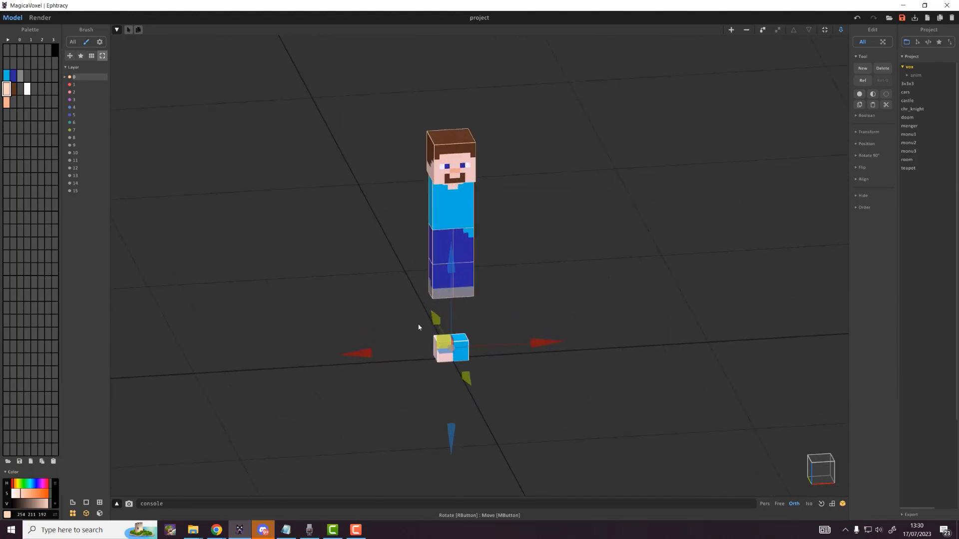
mouse_move(420, 325)
right_down()
mouse_move(397, 302)
mouse_move(424, 321)
right_up()
scroll(440, 349, up, 3)
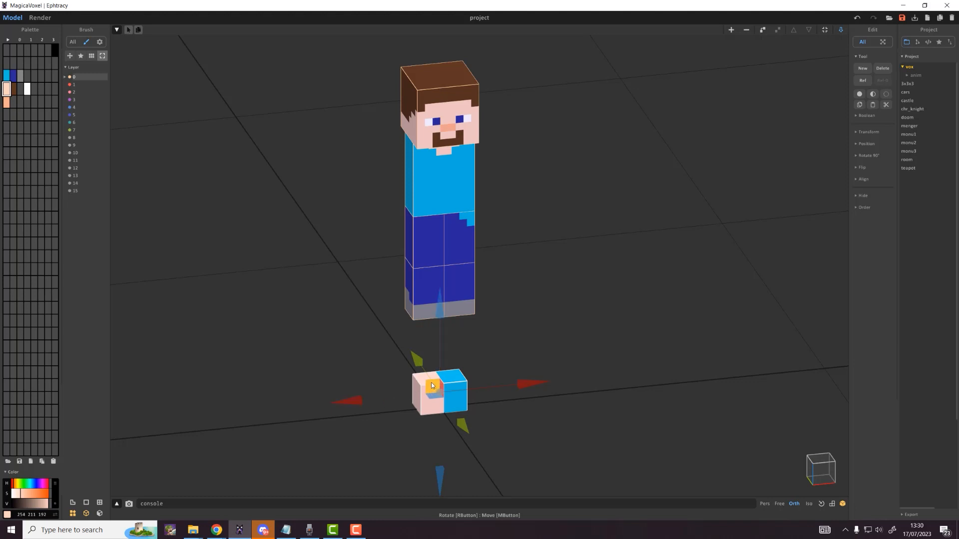
drag(431, 382, 371, 141)
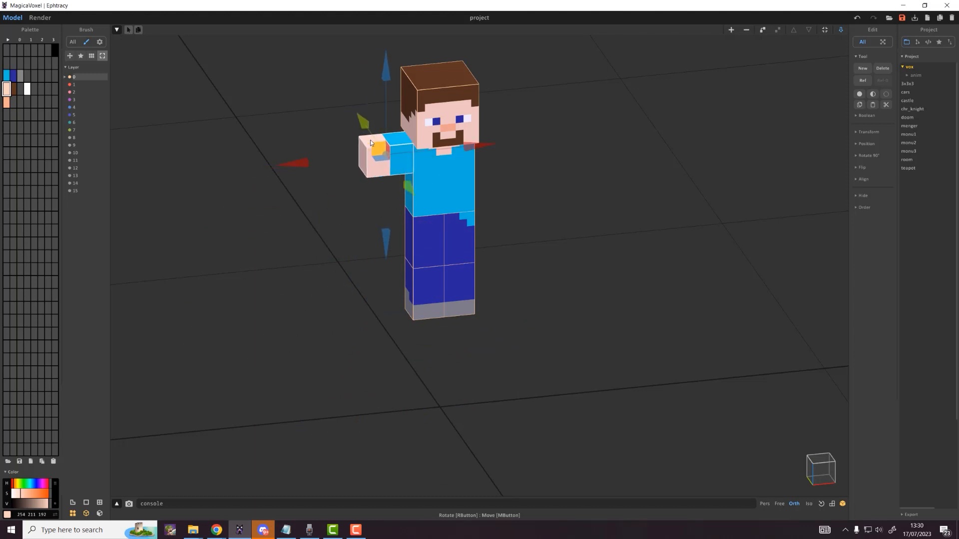
Step: Slide the copied arm block outward from Steve's shoulder
mouse_move(370, 142)
right_down()
mouse_move(372, 125)
mouse_move(346, 111)
mouse_move(384, 128)
right_up()
scroll(477, 220, down, 4)
right_drag(479, 226, 465, 231)
middle_drag(464, 235, 478, 318)
scroll(479, 319, up, 7)
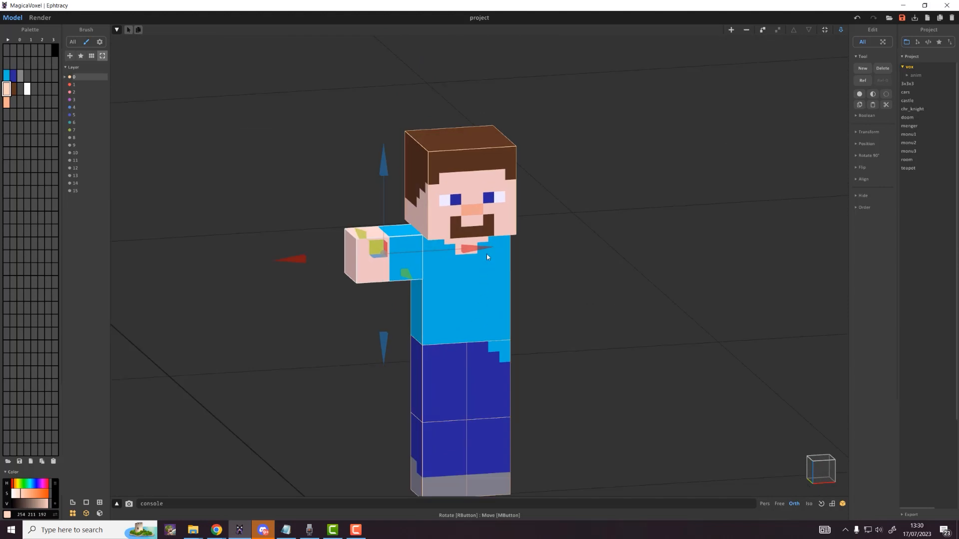
drag(488, 257, 406, 258)
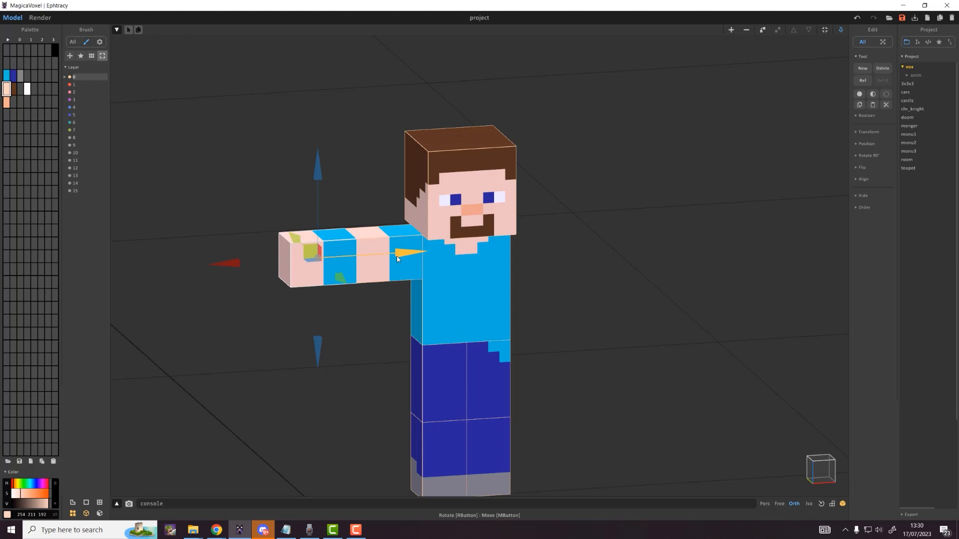
Step: Paint the arm's blue band skin-coloured so the arm is skin up to the sleeve
click(841, 29)
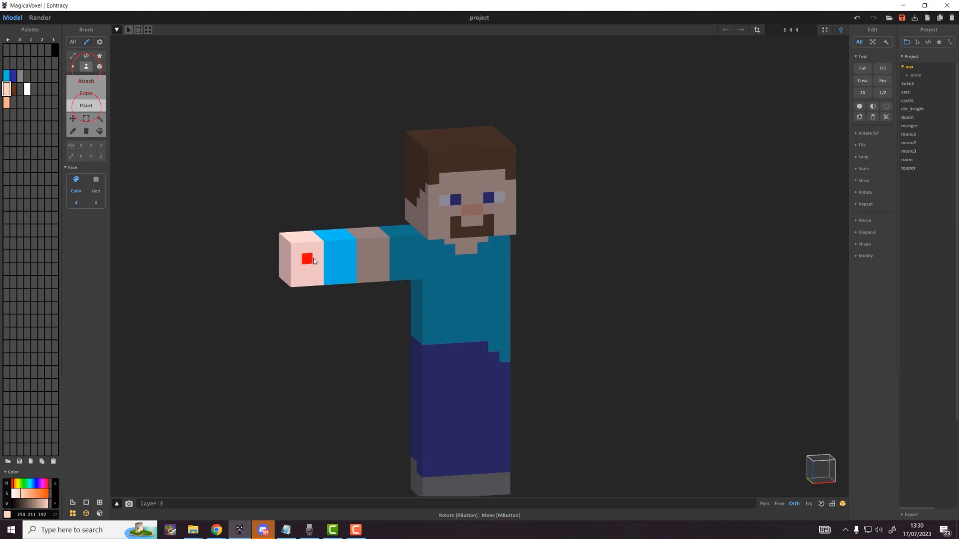
drag(306, 259, 354, 257)
key(Tab)
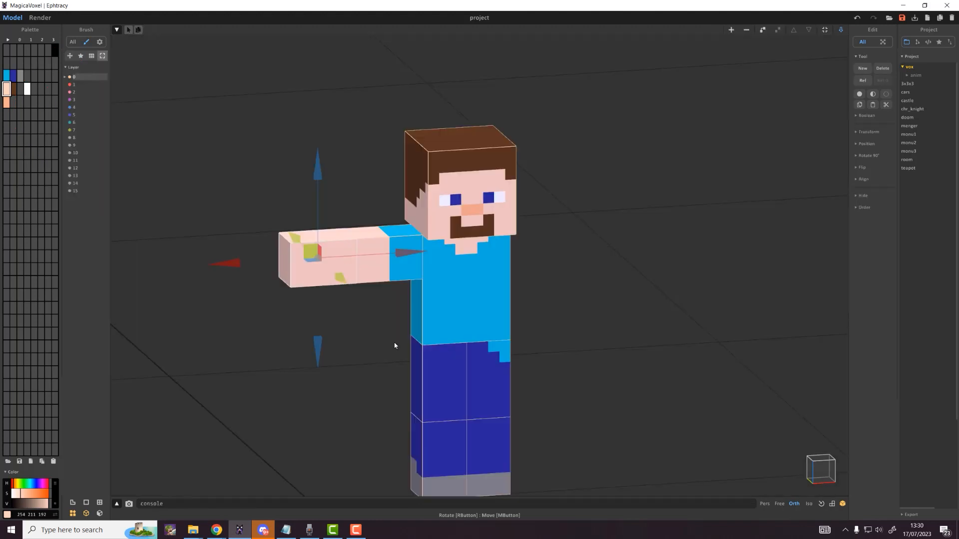
scroll(399, 342, down, 5)
mouse_move(454, 323)
right_down()
mouse_move(435, 316)
mouse_move(448, 314)
right_up()
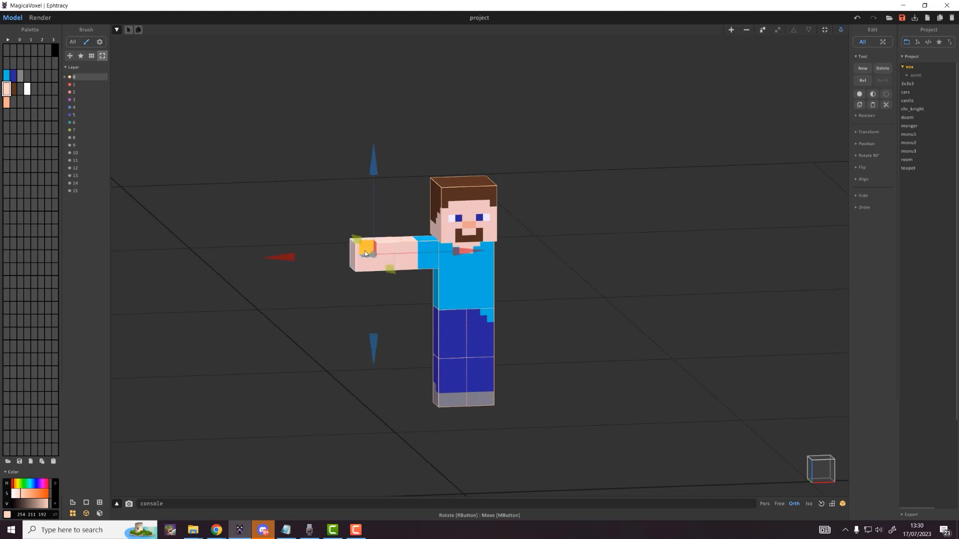
Step: Add the upper arm to the selection and move the arm across to Steve's right shoulder
shift+click(420, 249)
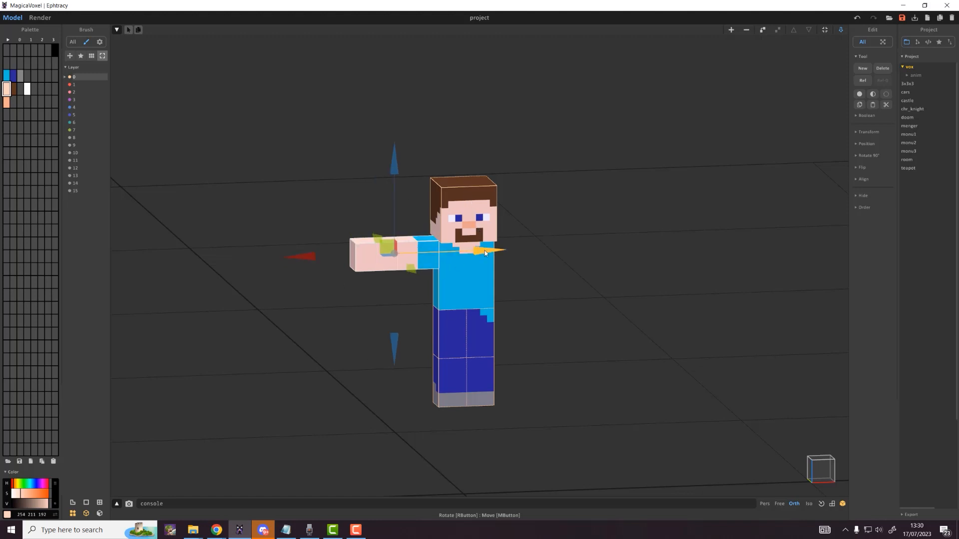
drag(484, 255, 625, 264)
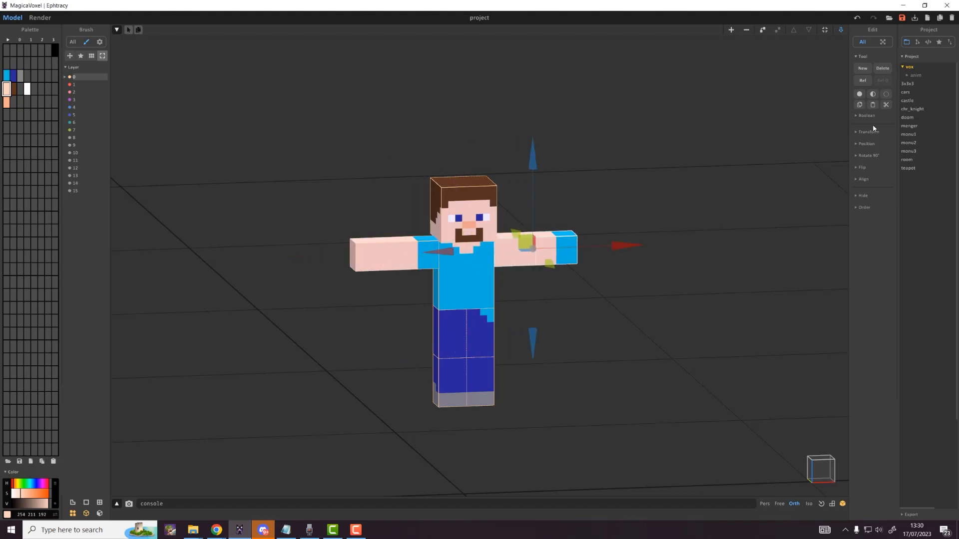
click(859, 159)
key(Tab)
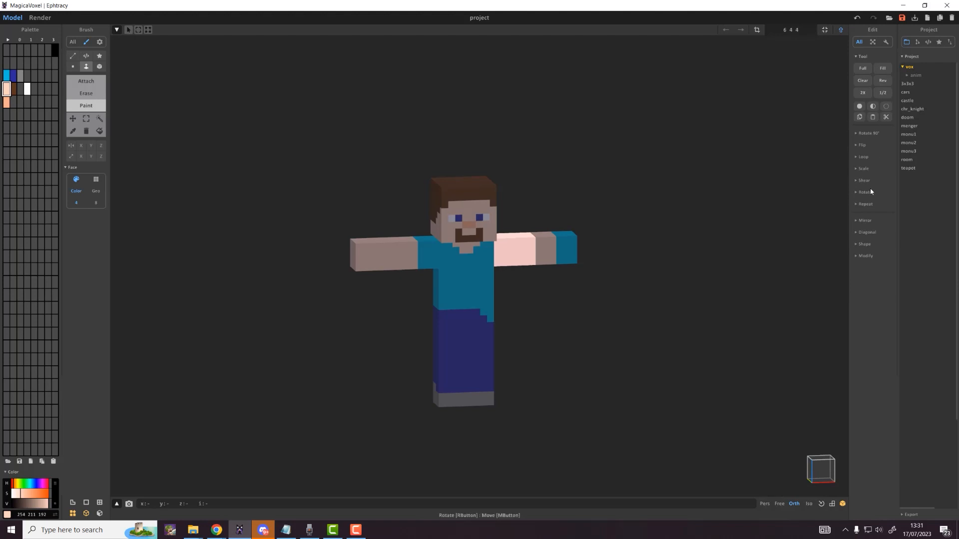
Step: Rotate both right-arm segments 90° about Y twice so the sleeve meets the shoulder
key(Tab)
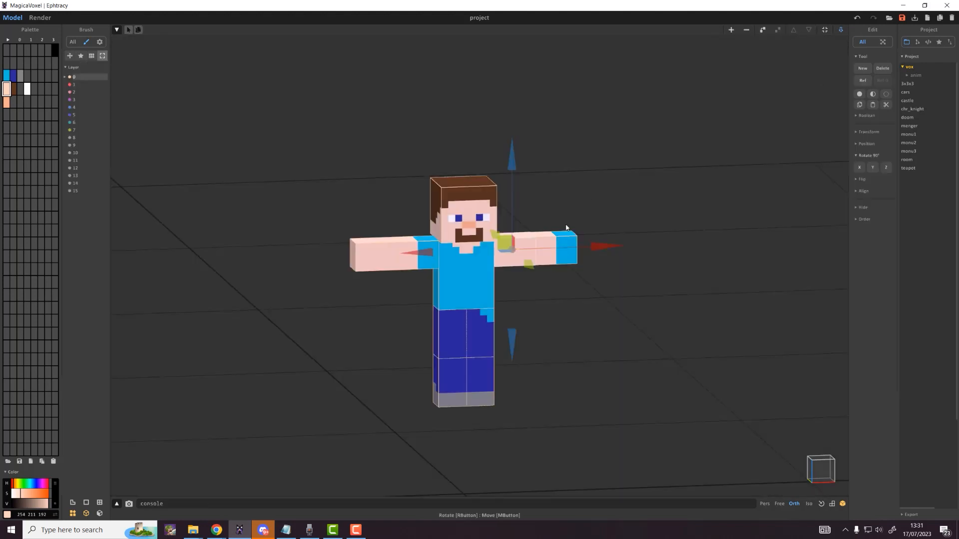
click(566, 241)
shift+click(511, 260)
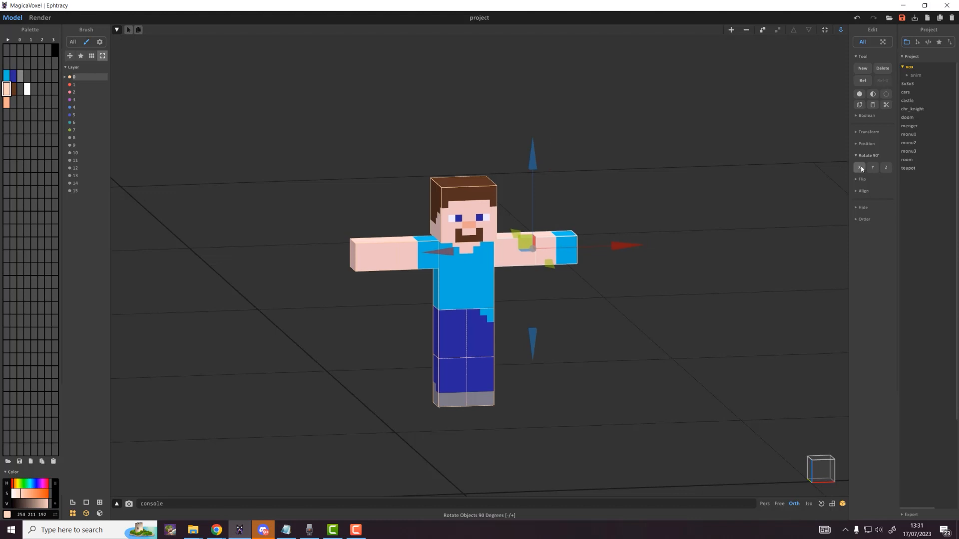
click(874, 167)
click(874, 167)
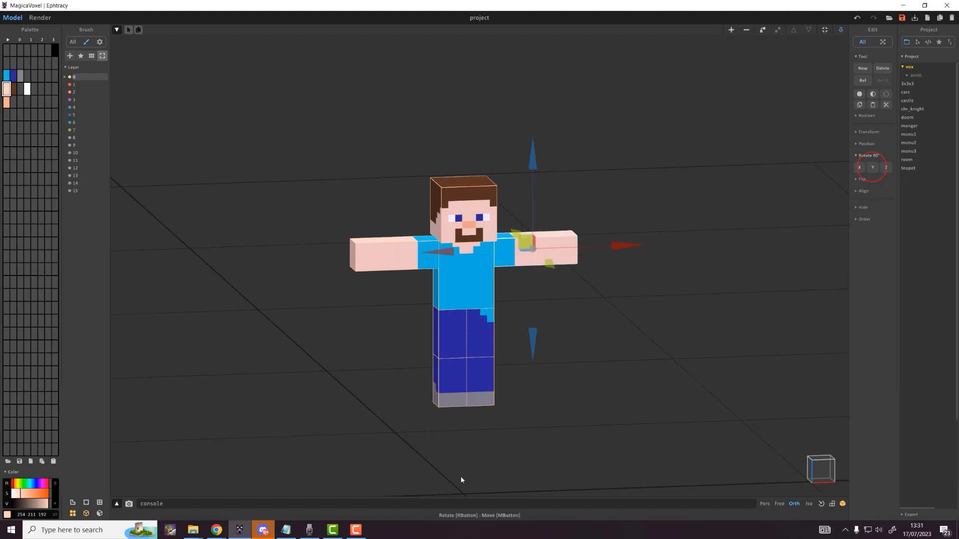
click(542, 413)
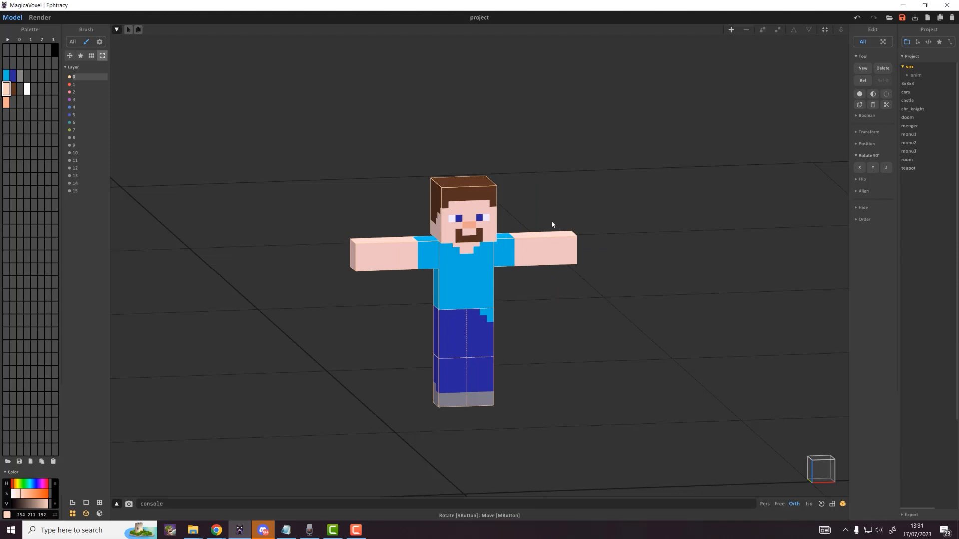
Step: Orbit round to Steve's back and pick out one of the legs
drag(439, 256, 644, 449)
right_drag(605, 391, 294, 371)
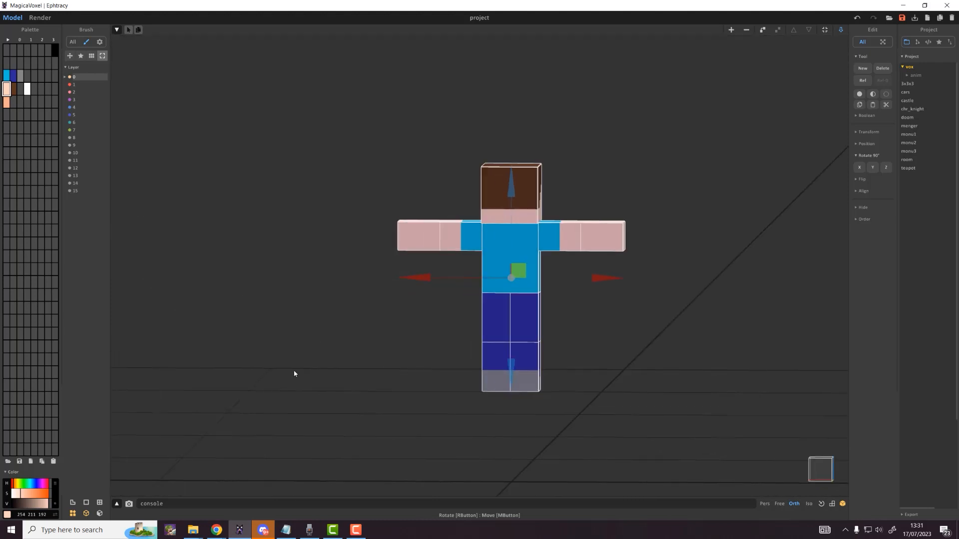
scroll(583, 348, up, 3)
click(611, 346)
scroll(611, 347, up, 4)
right_drag(612, 346, 619, 342)
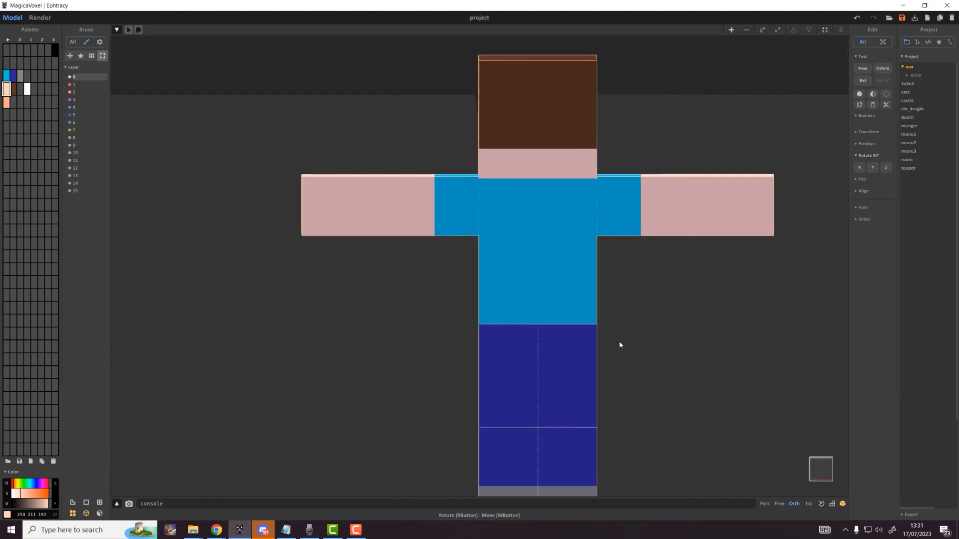
click(528, 283)
click(526, 379)
key(Tab)
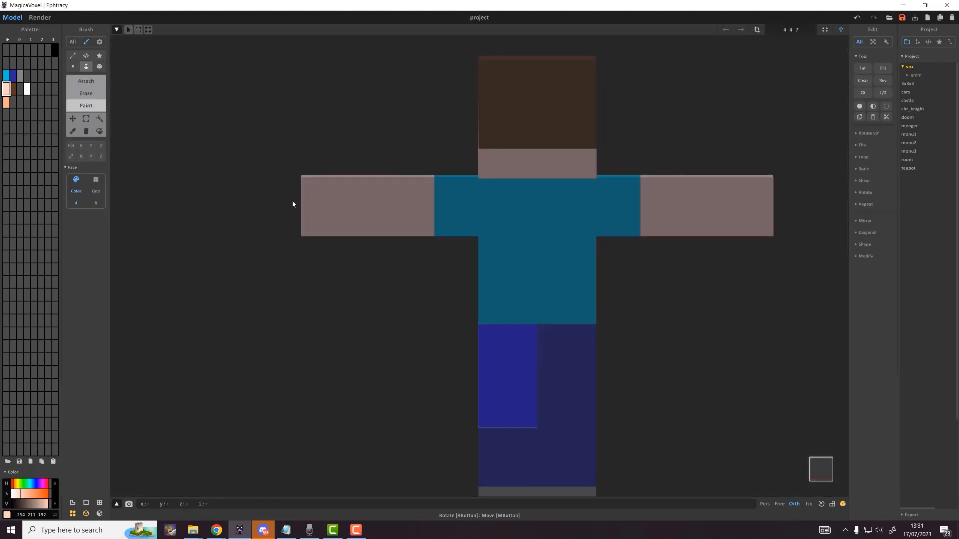
key(Tab)
Step: Paint a trouser-top voxel of the leg below the torso in light shirt-blue
right_drag(593, 306, 490, 274)
click(490, 274)
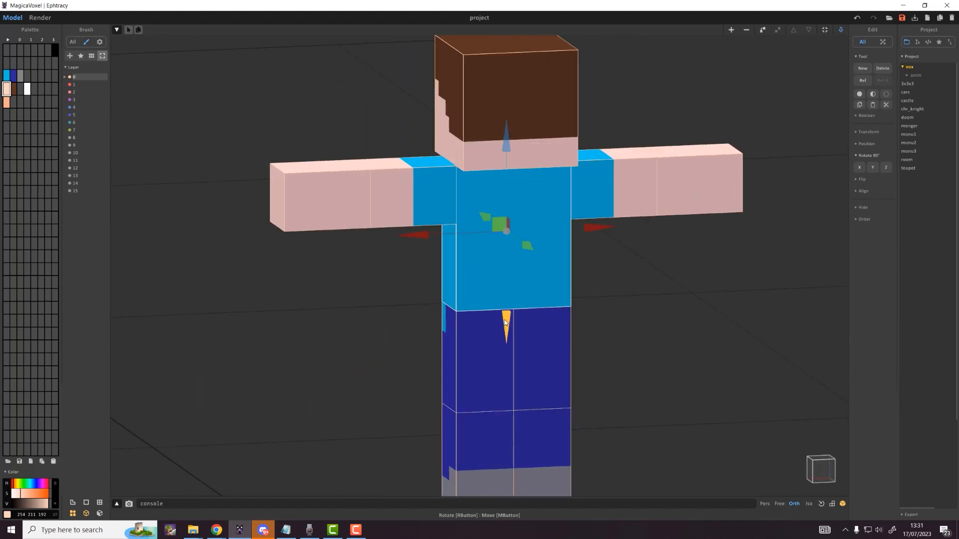
click(490, 335)
key(Tab)
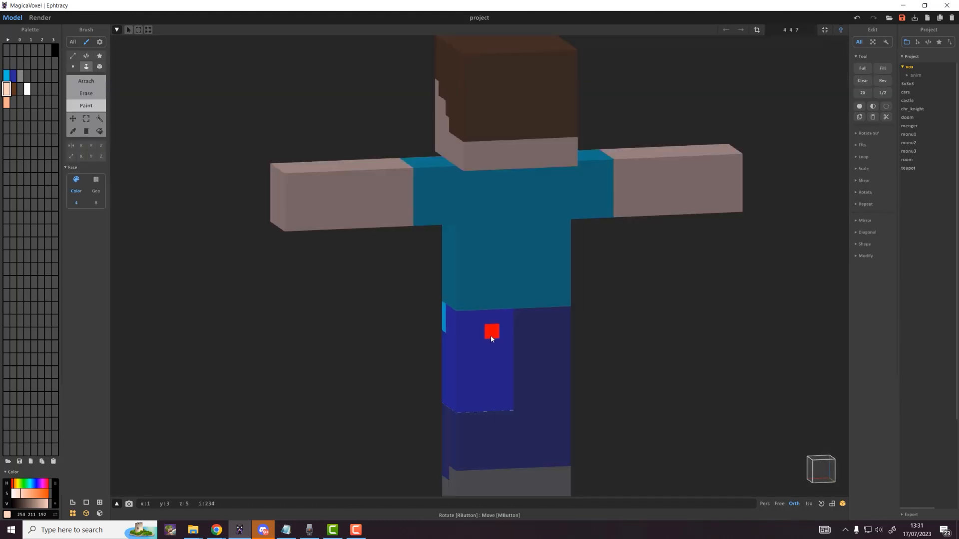
click(6, 75)
click(100, 66)
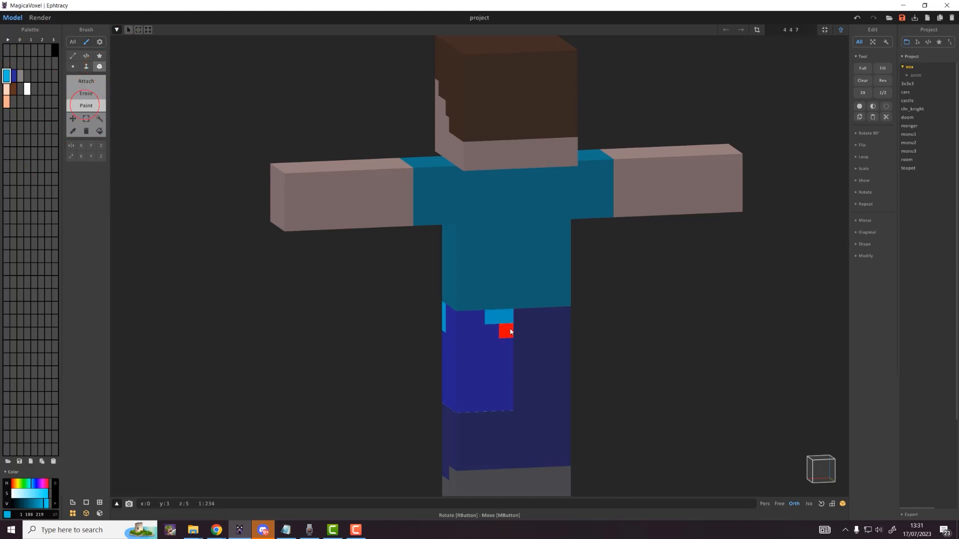
click(510, 331)
Step: Paint a trouser-top voxel on the other leg shirt-blue as well
key(Tab)
click(537, 356)
key(Tab)
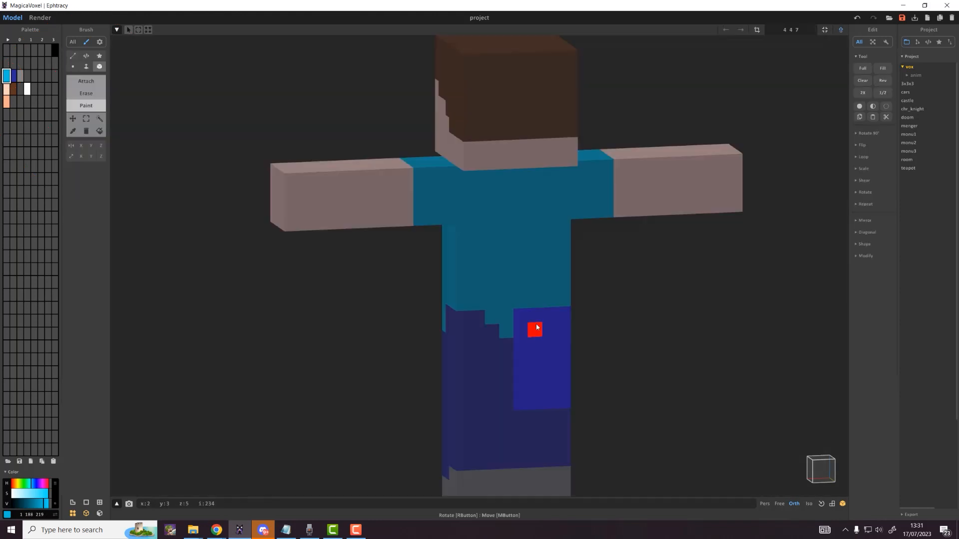
click(532, 316)
Step: Paint one more trouser-top voxel shirt-blue and view the feet
click(521, 316)
key(Tab)
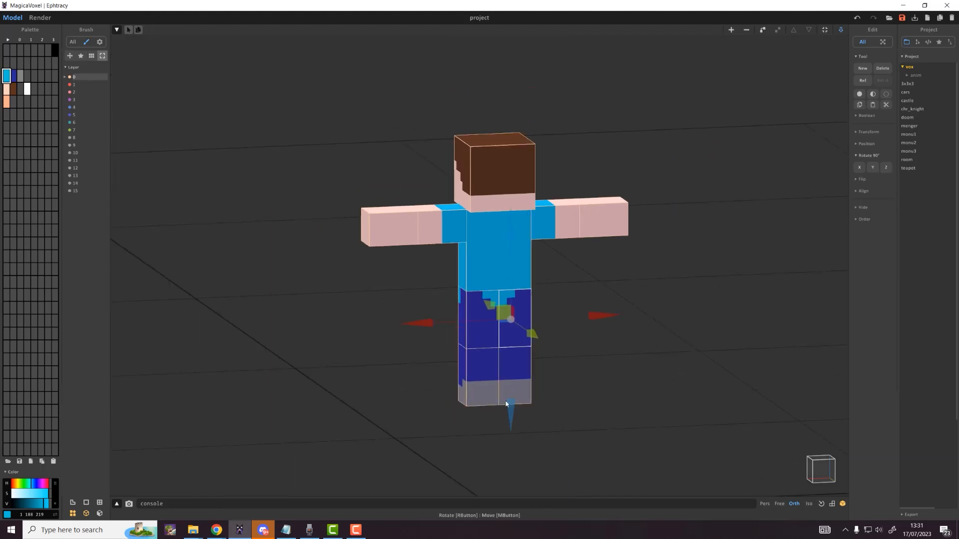
mouse_move(580, 429)
right_down()
mouse_move(605, 410)
mouse_move(786, 407)
mouse_move(477, 400)
mouse_move(642, 388)
mouse_move(792, 406)
mouse_move(634, 394)
right_up()
scroll(634, 394, up, 3)
middle_drag(633, 394, 627, 353)
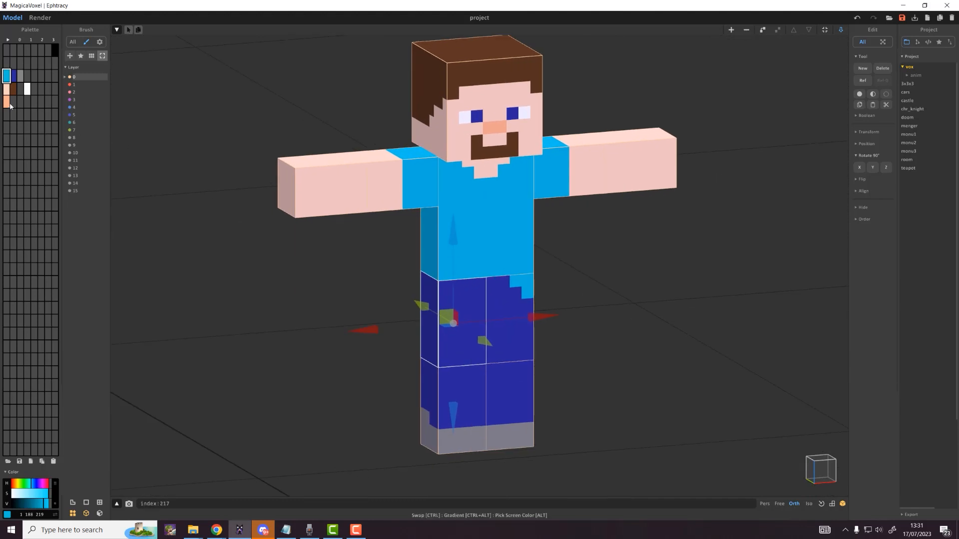
Step: Copy the dark-blue trouser colour to a spare slot and isolate the legs for editing
click(14, 76)
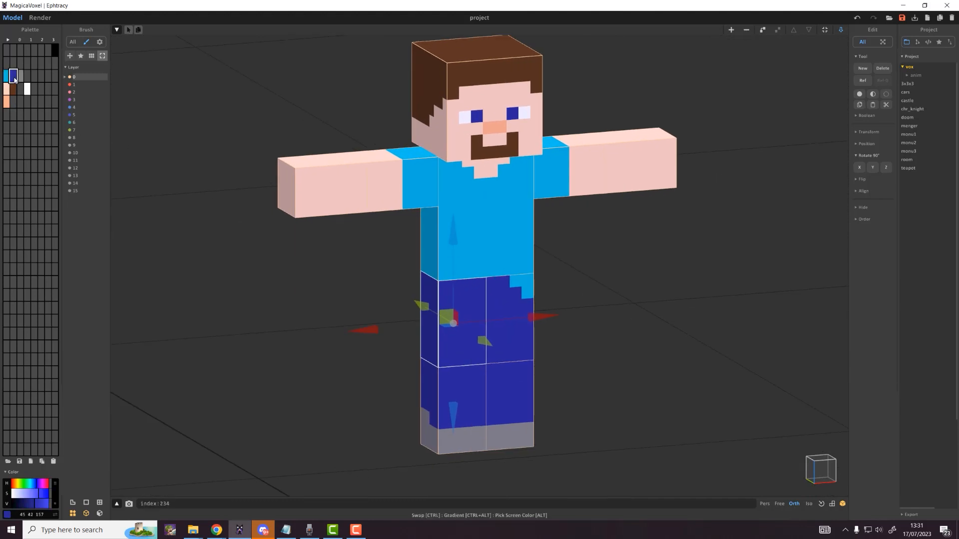
drag(14, 80, 29, 81)
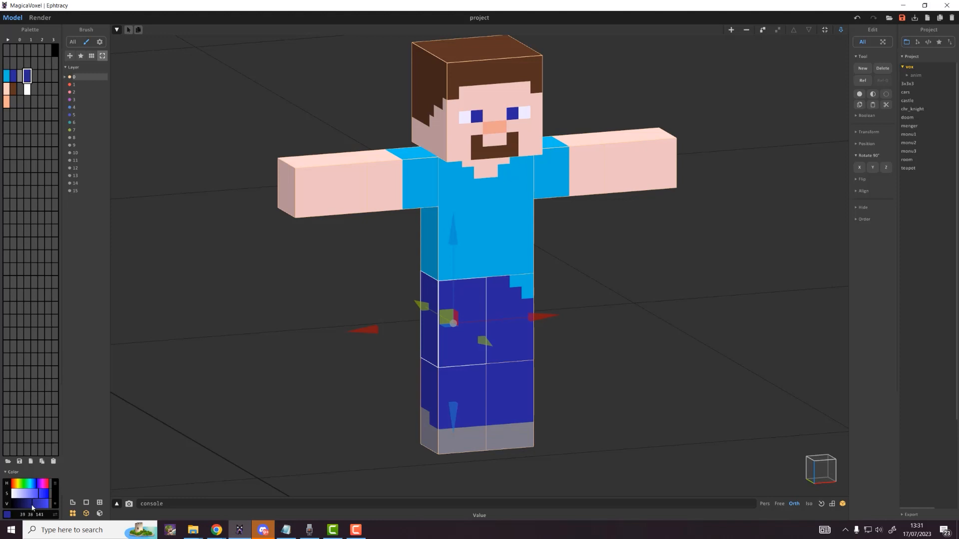
double_click(474, 420)
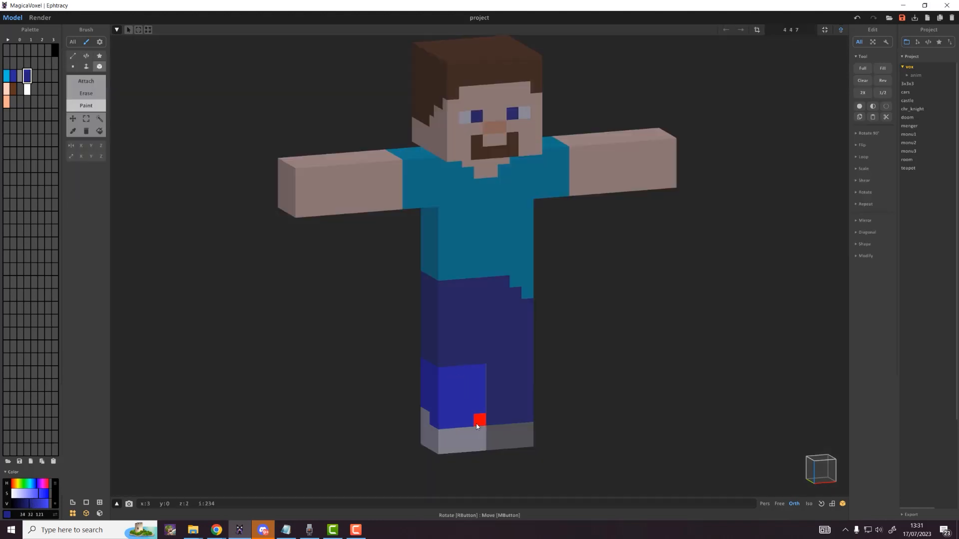
right_drag(443, 424, 574, 385)
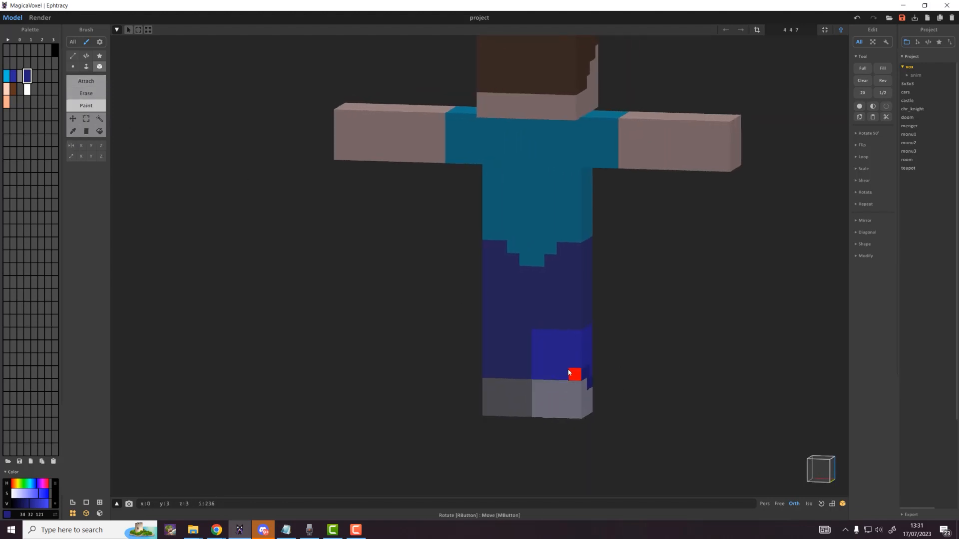
right_drag(581, 355, 424, 375)
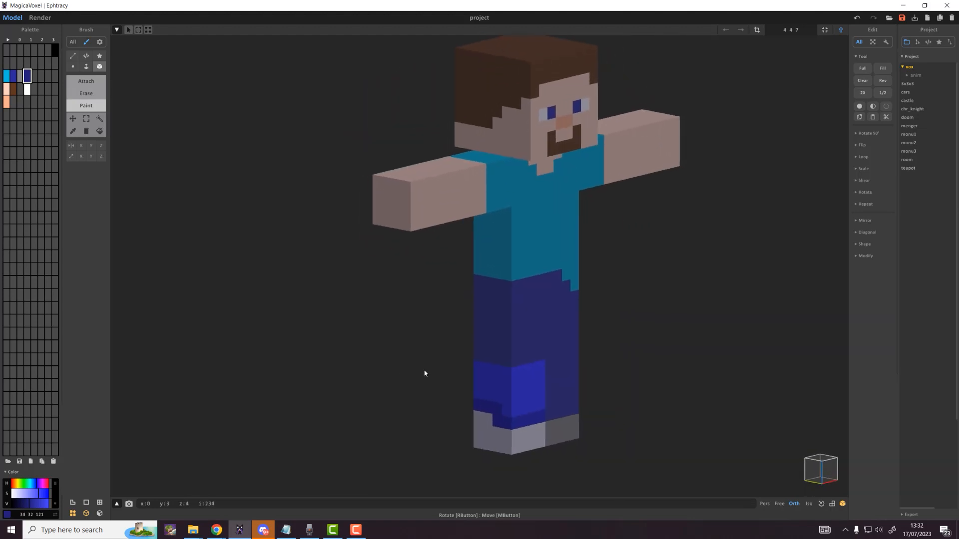
click(100, 514)
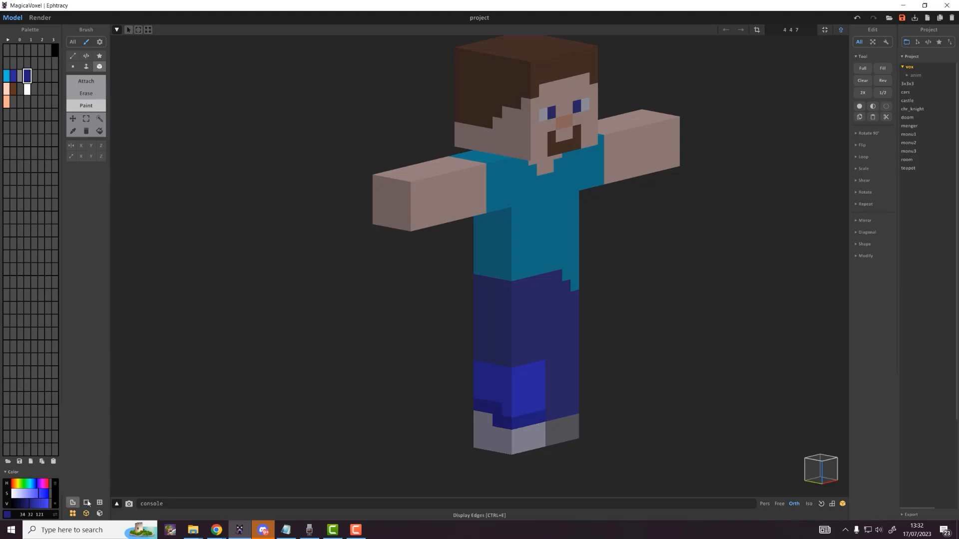
click(74, 515)
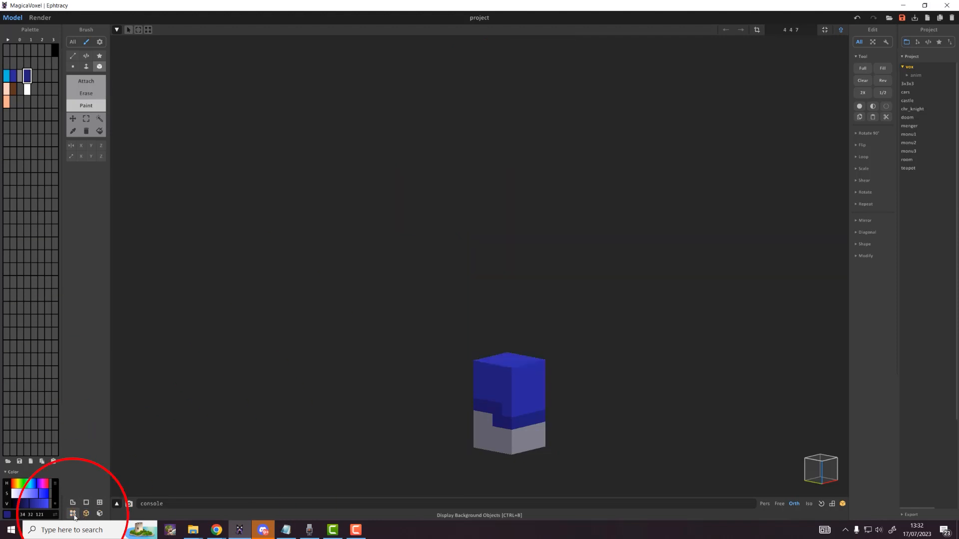
click(73, 515)
click(73, 515)
double_click(73, 515)
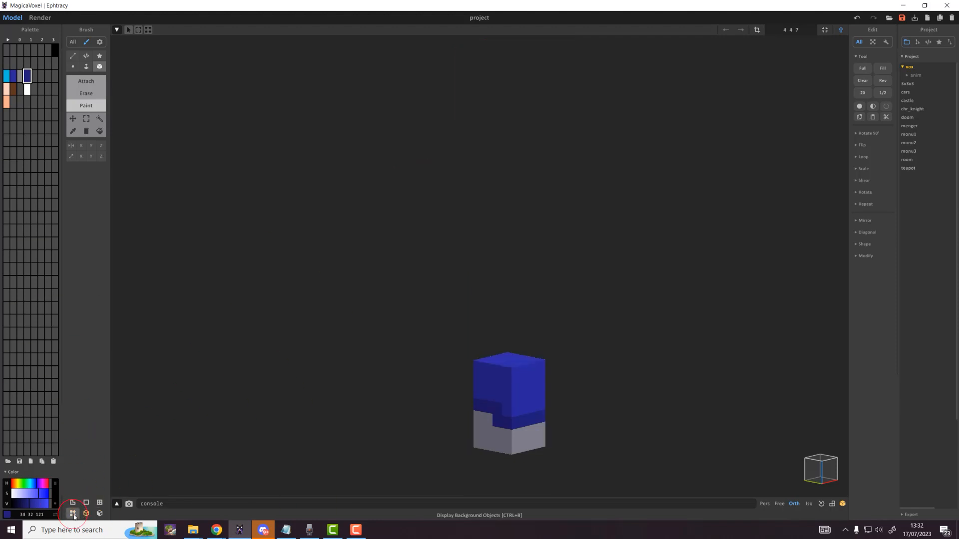
right_drag(526, 422, 831, 411)
Step: Paint trouser-edge voxels navy on one side of the legs
click(401, 371)
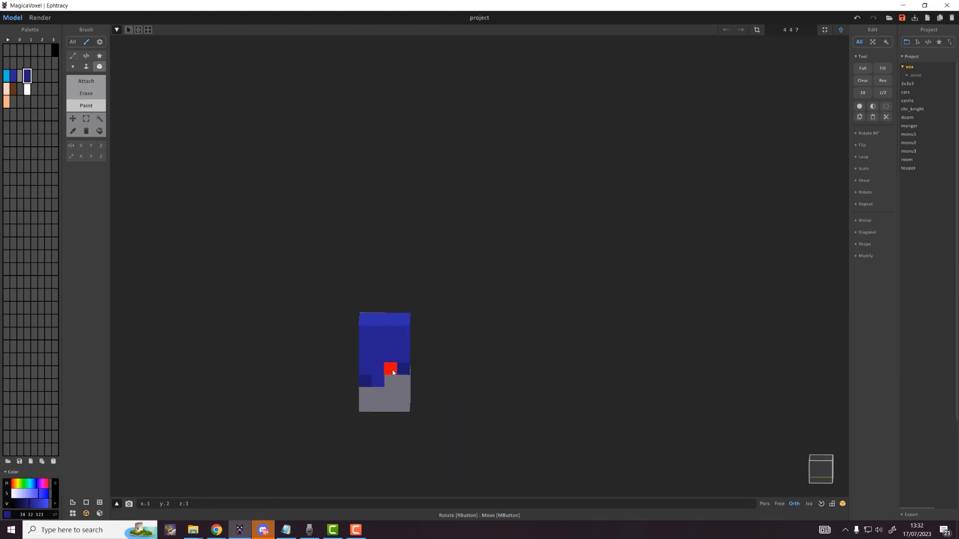
click(378, 379)
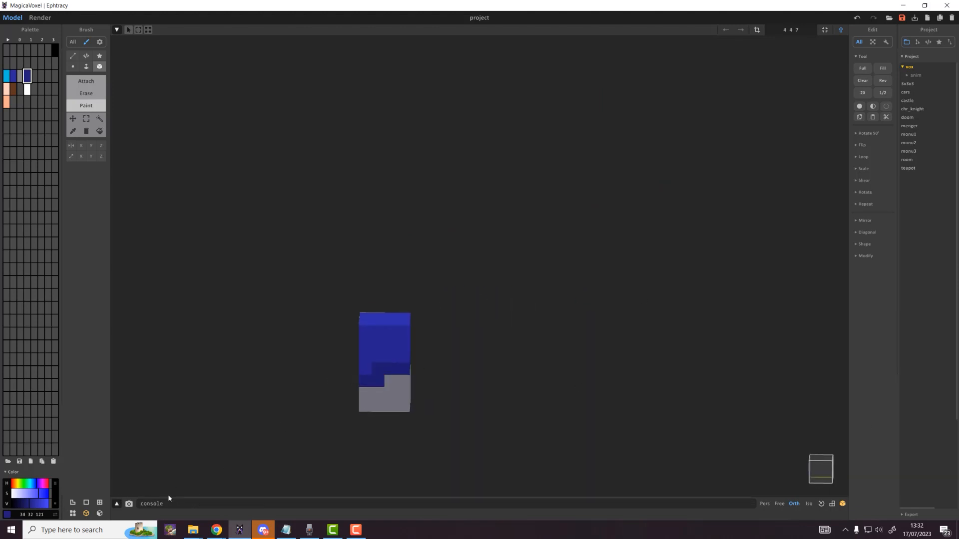
key(Tab)
right_drag(349, 403, 470, 330)
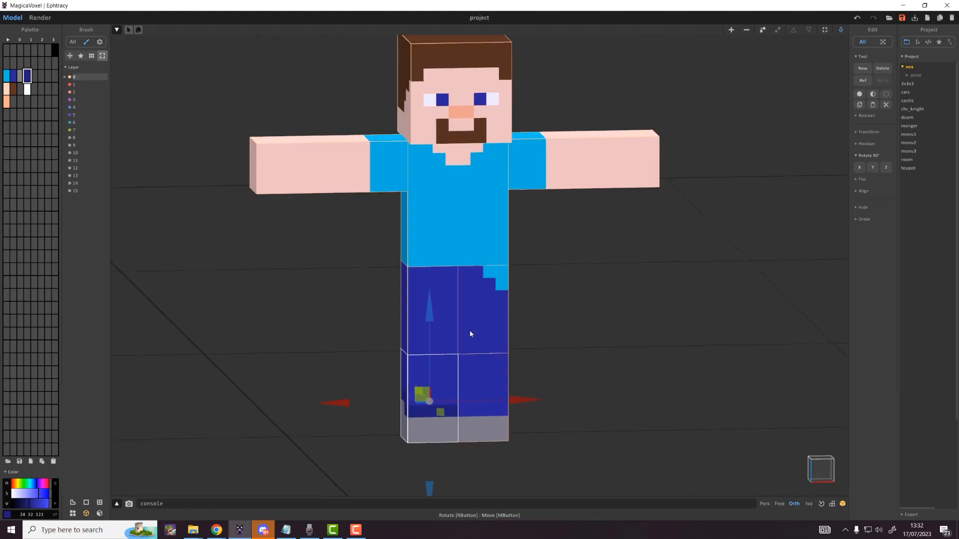
key(Tab)
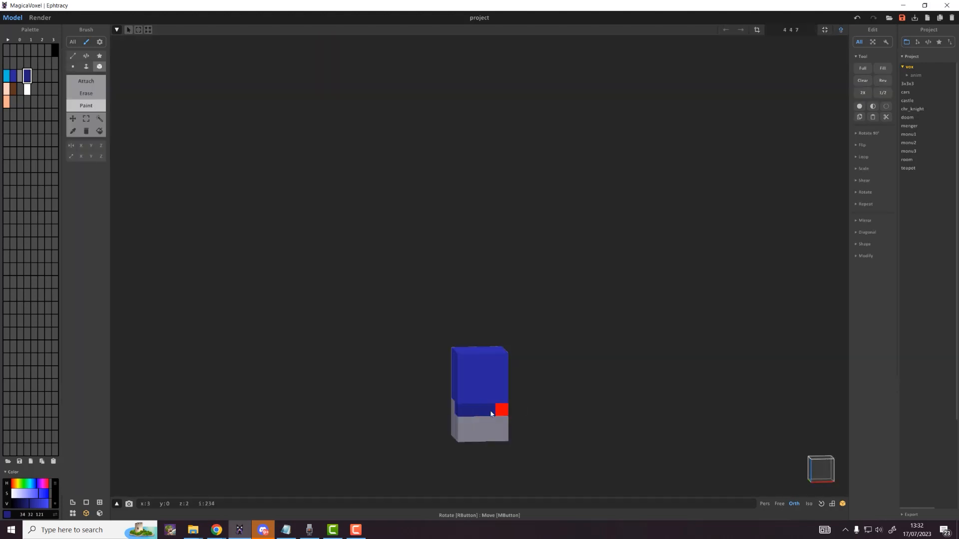
right_drag(499, 407, 370, 410)
click(383, 401)
drag(383, 389, 407, 389)
Step: Paint the bottom row and remaining trouser-edge voxels navy on the other sides
right_drag(407, 389, 194, 377)
drag(502, 374, 537, 374)
right_drag(538, 375, 539, 380)
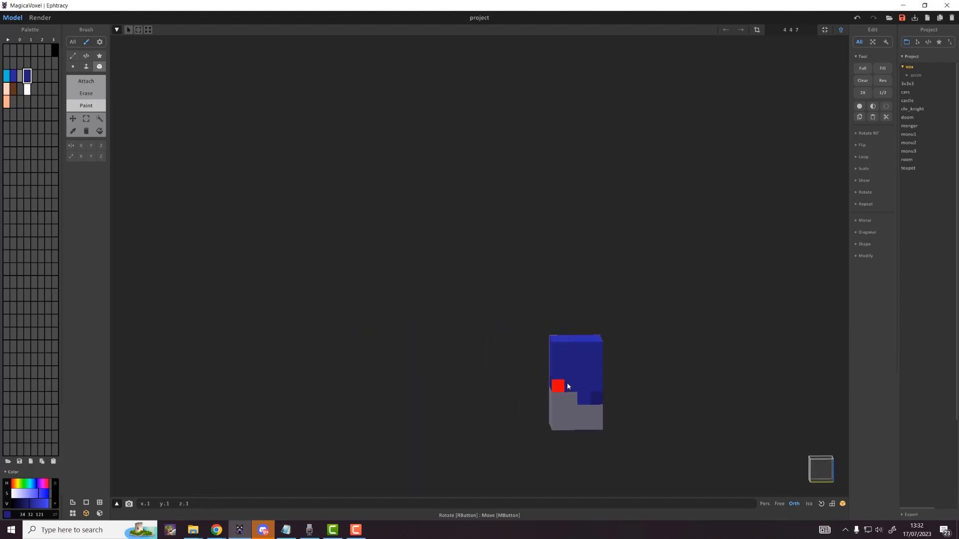
drag(567, 384, 582, 386)
click(582, 397)
key(Tab)
right_drag(591, 402, 461, 394)
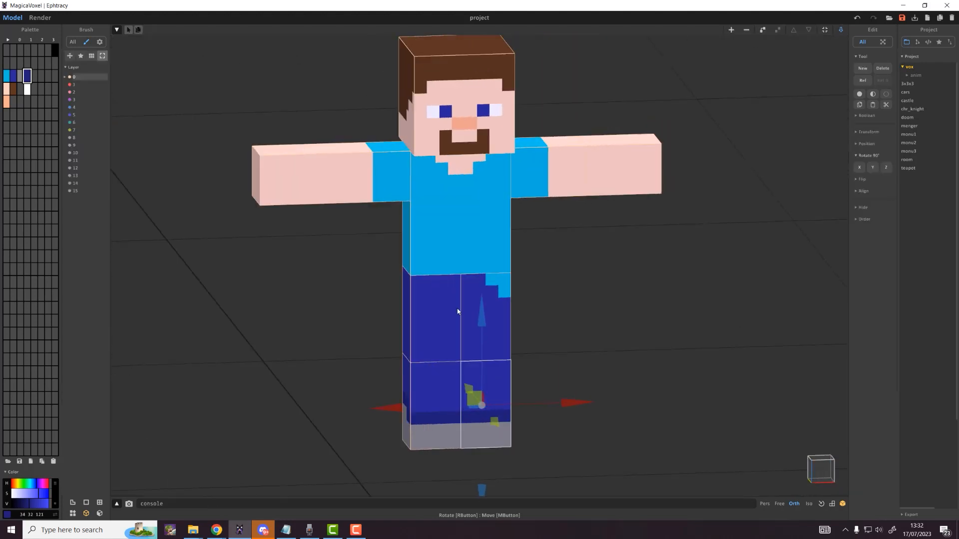
Step: Open the left arm piece on its own with the light-blue shirt colour picked
click(443, 280)
key(Tab)
key(Tab)
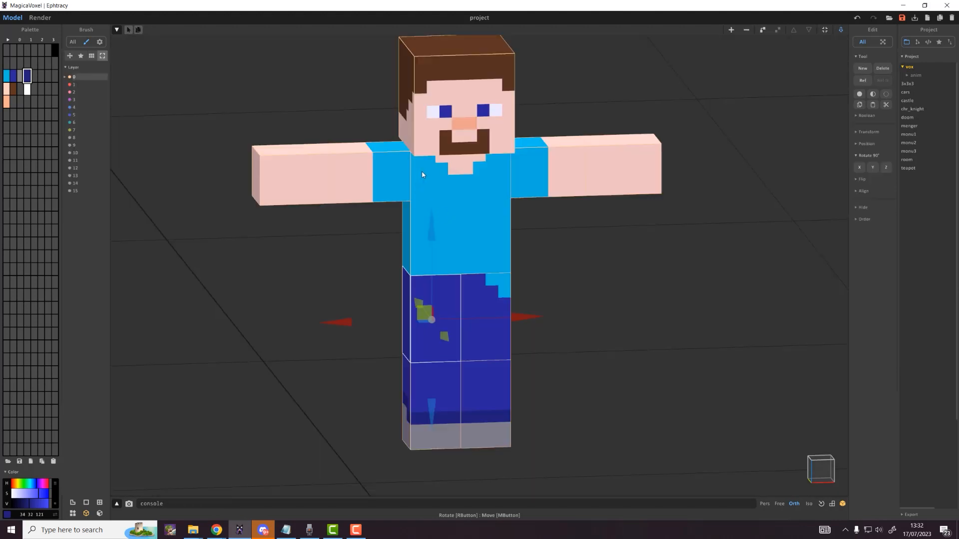
click(388, 169)
key(Tab)
click(7, 77)
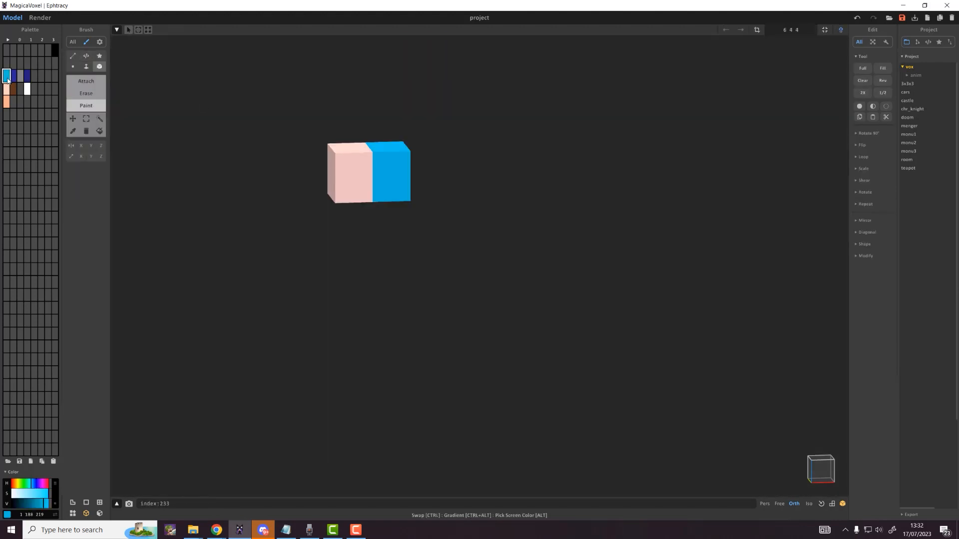
Step: Make a darker copy of the shirt blue and paint a shading stripe on the left sleeve
drag(7, 79, 34, 76)
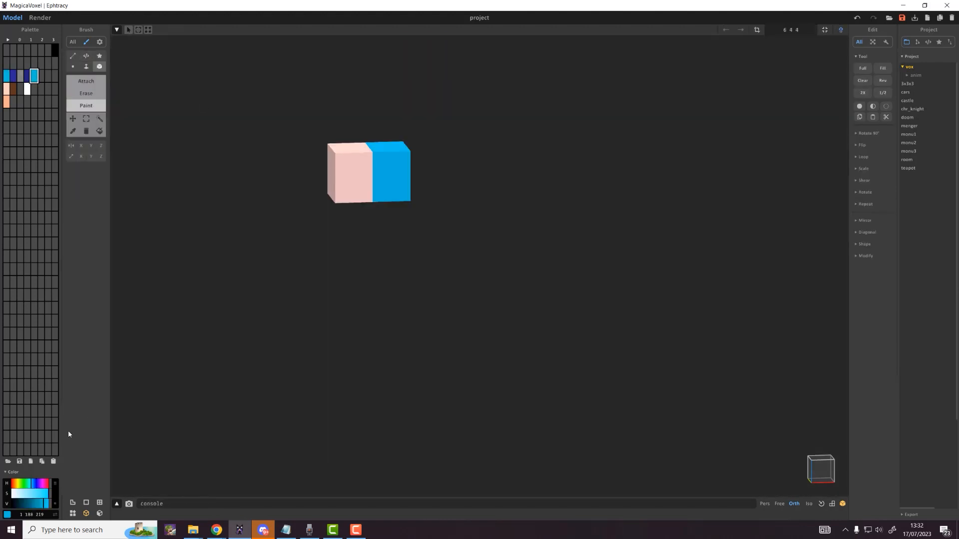
drag(41, 509, 36, 506)
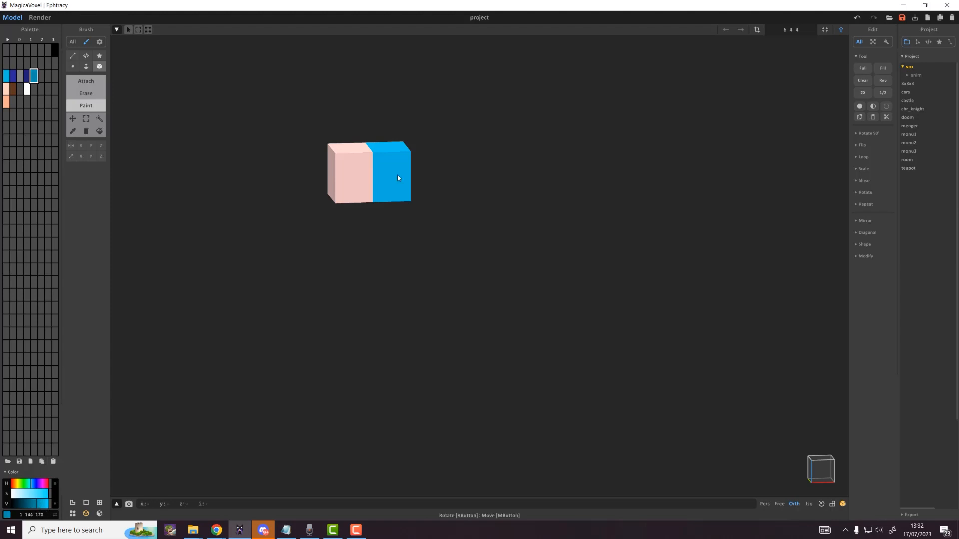
drag(379, 198, 378, 148)
right_drag(390, 170, 390, 190)
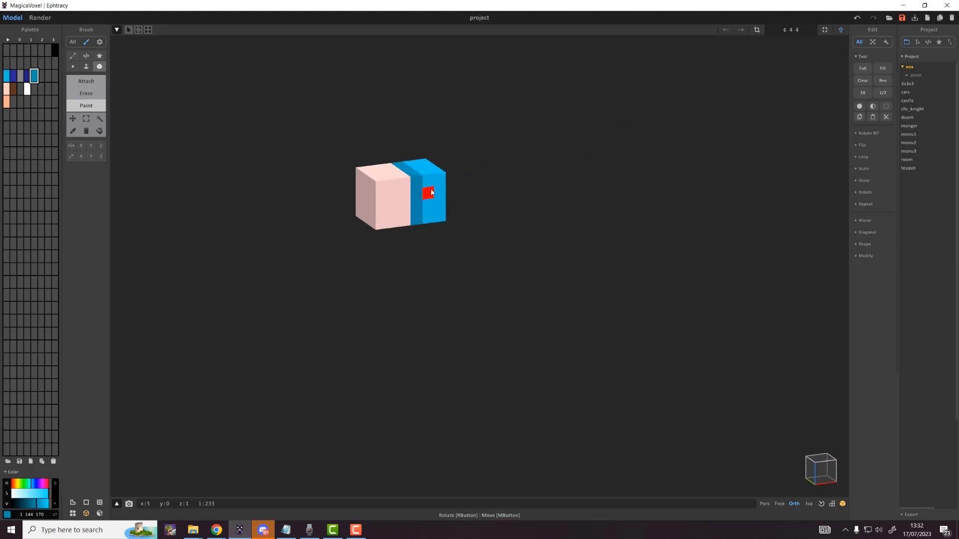
key(Tab)
Step: Paint the same darker shading stripe on the right sleeve
click(508, 198)
key(Tab)
drag(517, 208, 519, 151)
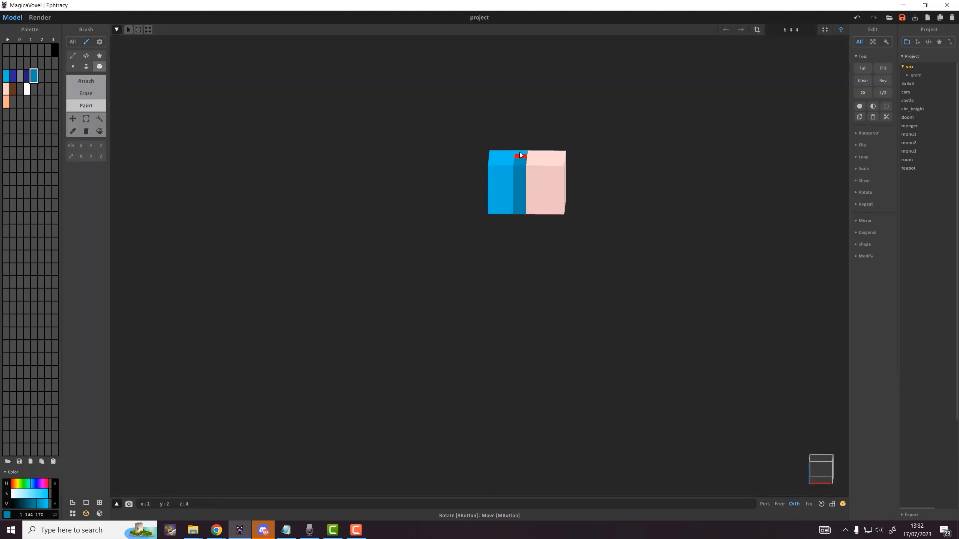
key(Tab)
Step: Orbit to a front view and select every part of the Steve model
right_drag(464, 239, 496, 271)
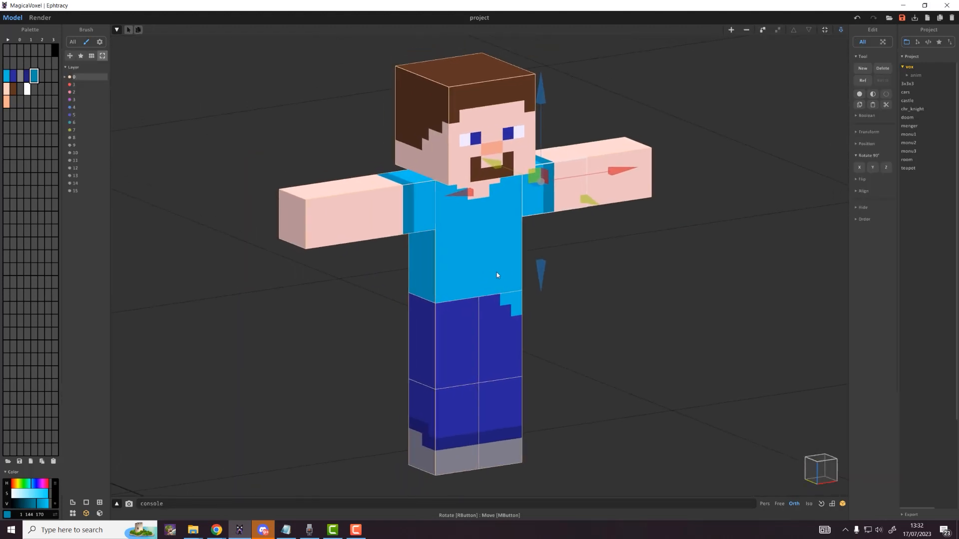
key(Tab)
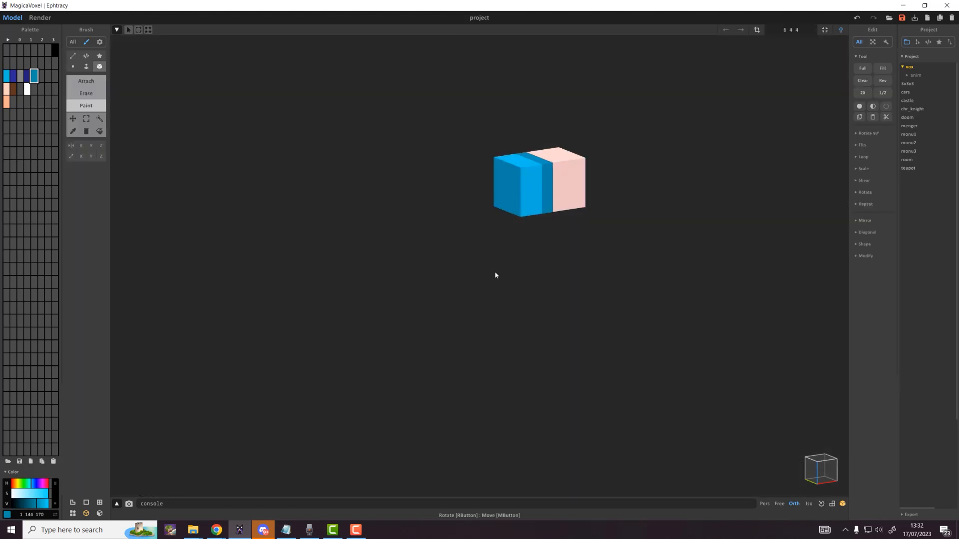
key(Tab)
right_drag(496, 275, 273, 163)
drag(260, 128, 699, 442)
right_drag(699, 442, 646, 400)
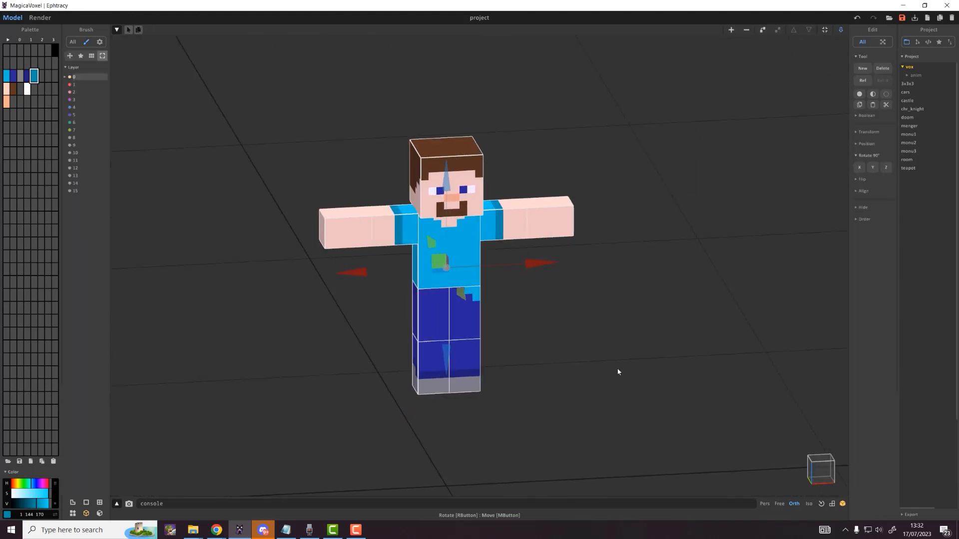
Step: Try sliding each hand outward along its arm, then undo both moves
click(376, 226)
drag(376, 225, 354, 243)
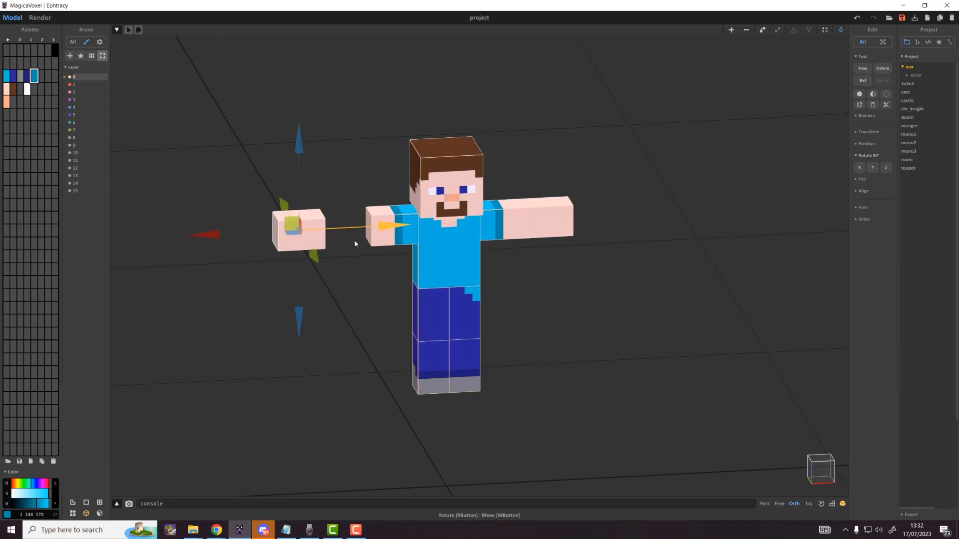
key(ctrl+z)
click(559, 232)
drag(603, 215, 663, 215)
key(ctrl+z)
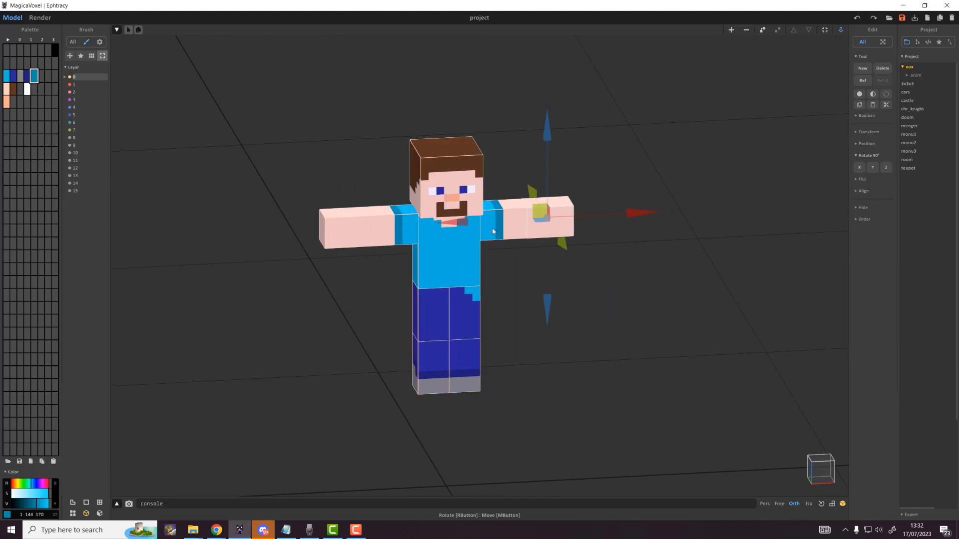
Step: Select the left hand, left leg and head in turn, then deselect the head
click(370, 225)
scroll(296, 222, up, 3)
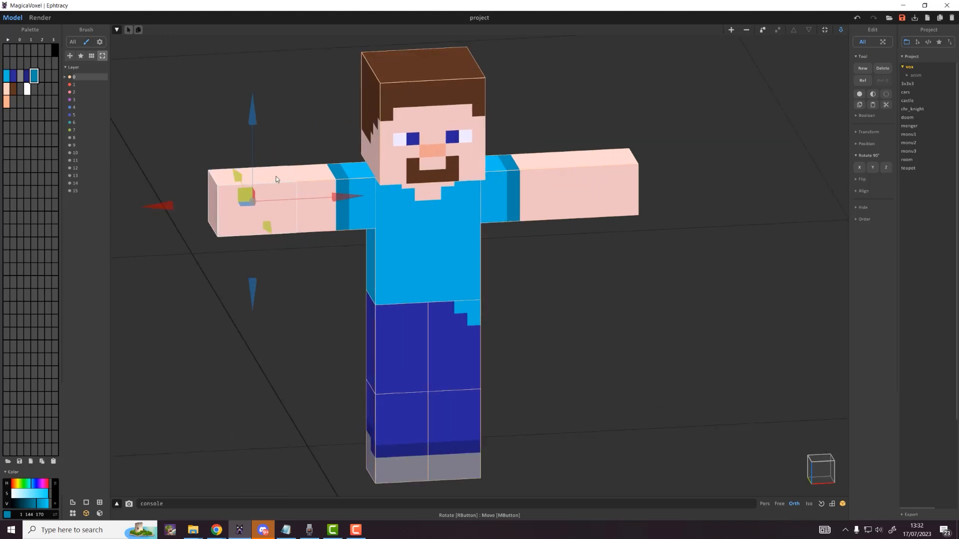
click(406, 380)
click(435, 85)
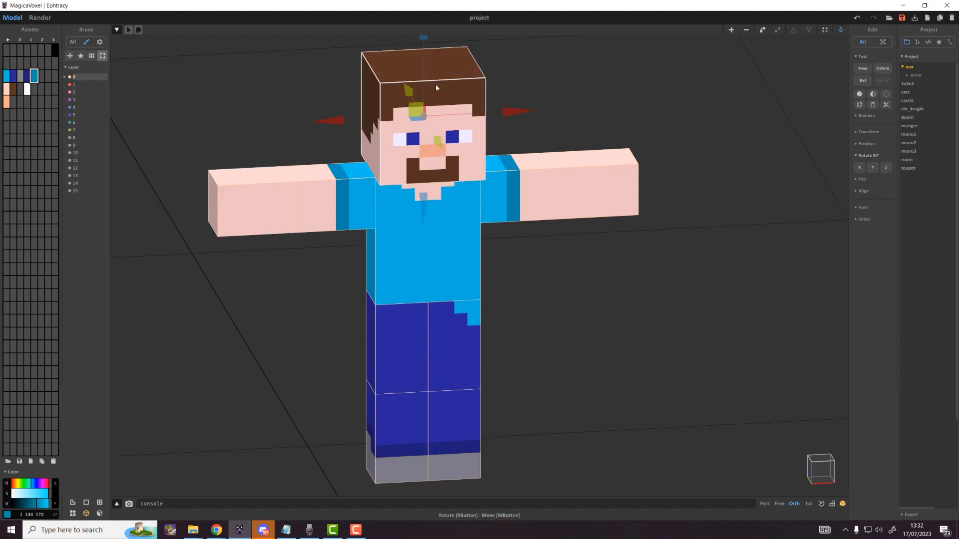
scroll(468, 119, up, 1)
click(555, 88)
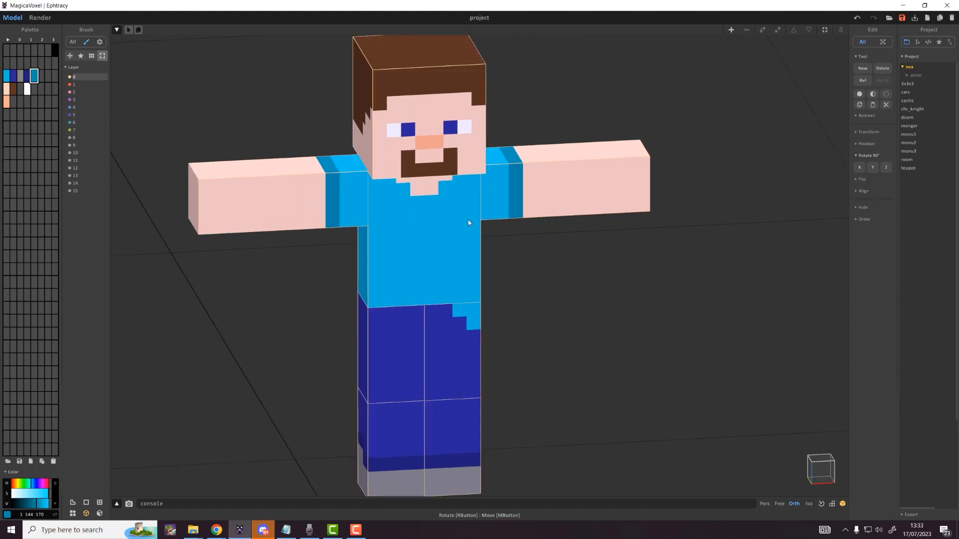
Step: Select the whole Steve model and drop it onto the ground with D
scroll(469, 221, down, 2)
middle_click(480, 231)
right_drag(471, 264, 511, 256)
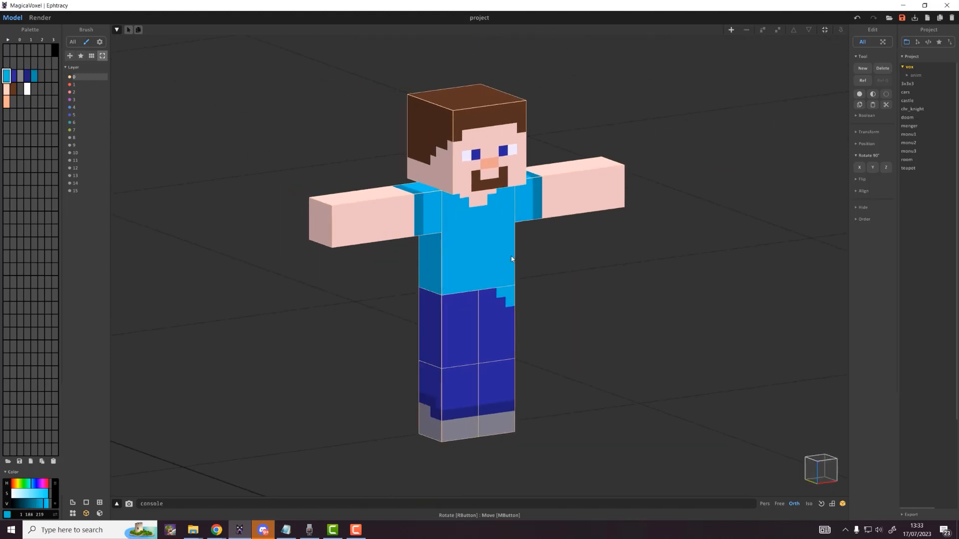
scroll(433, 251, down, 1)
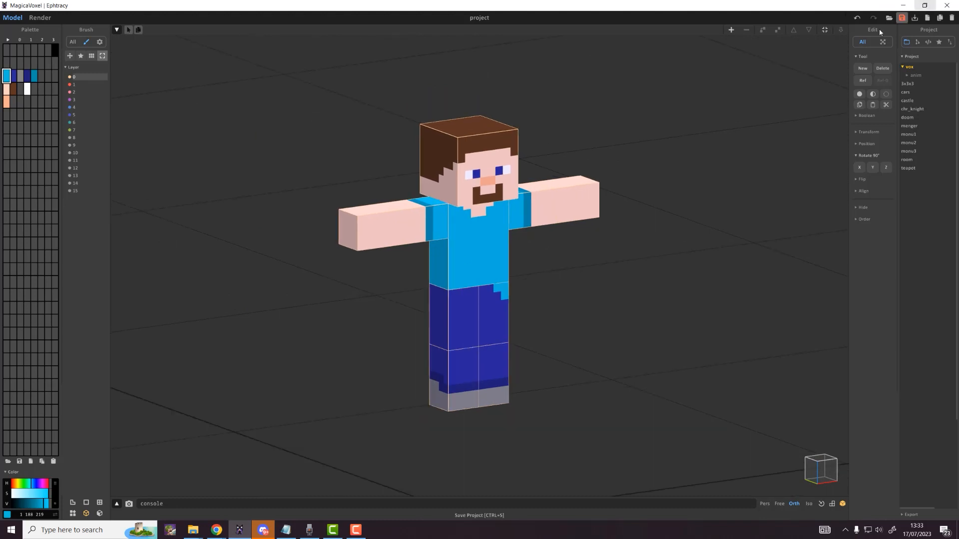
scroll(311, 163, down, 2)
drag(306, 140, 685, 455)
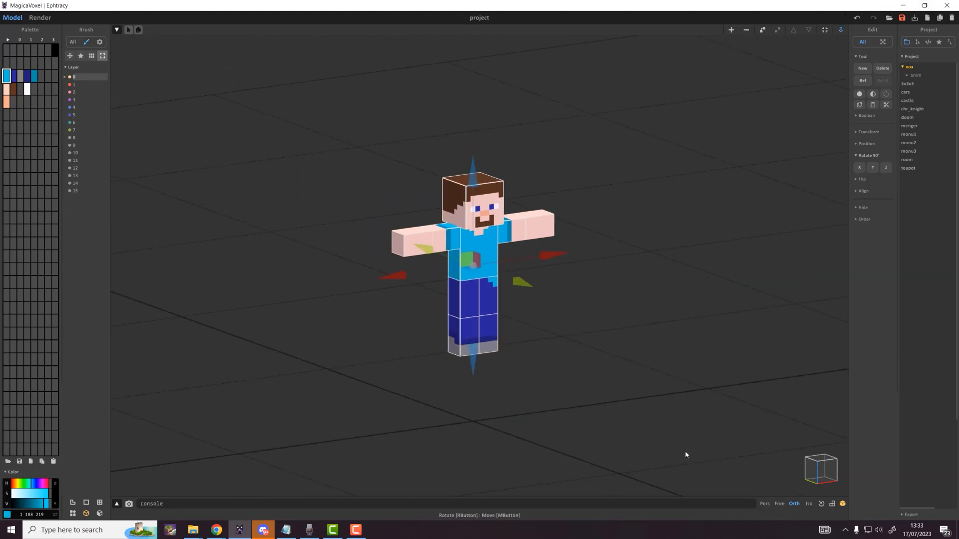
key(d)
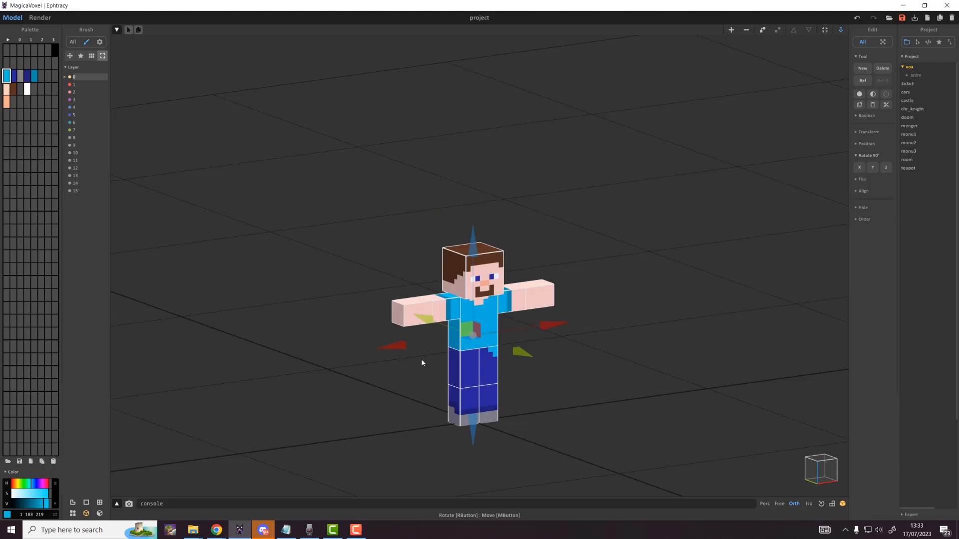
Step: Check Steve from low, angled and top-down views, then recenter the camera and zoom out
right_drag(458, 378, 426, 438)
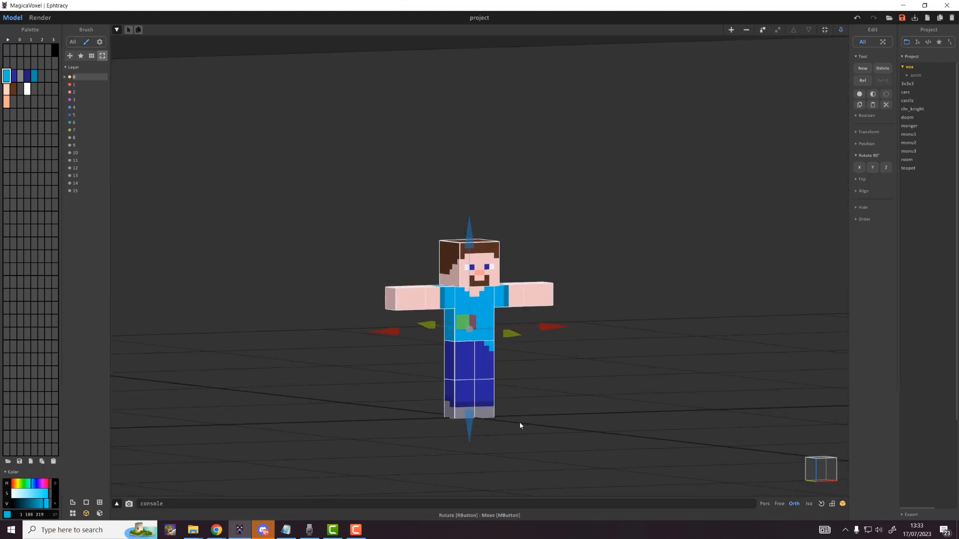
right_drag(519, 424, 451, 348)
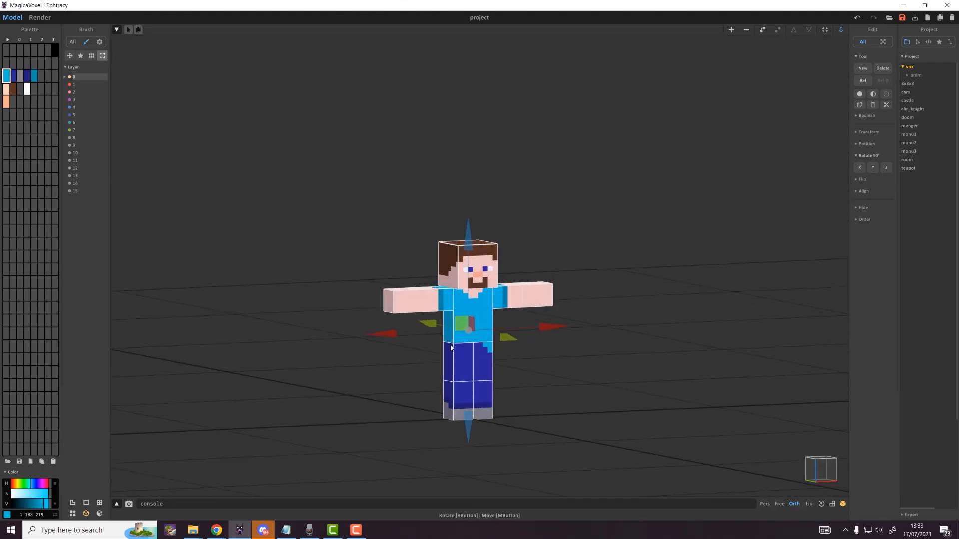
right_drag(550, 414, 514, 537)
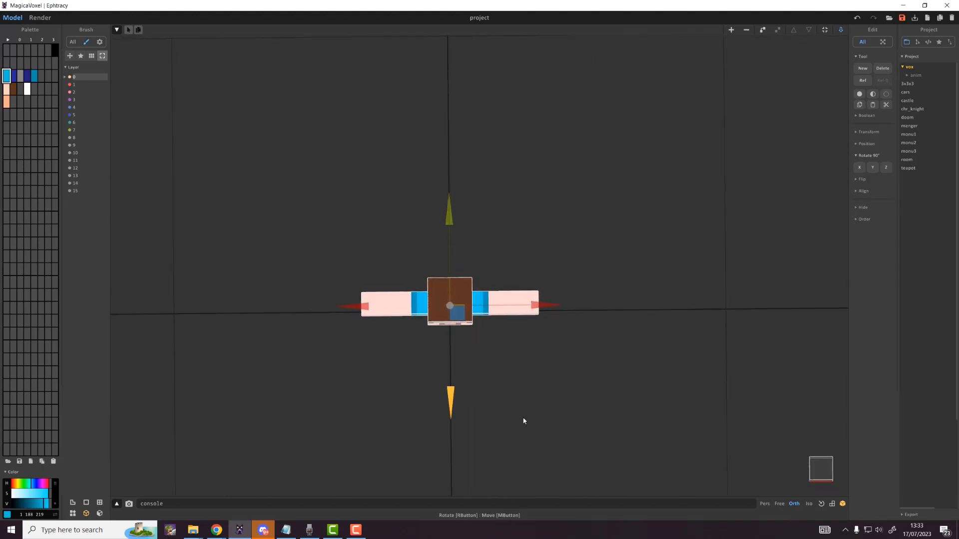
right_drag(546, 366, 591, 434)
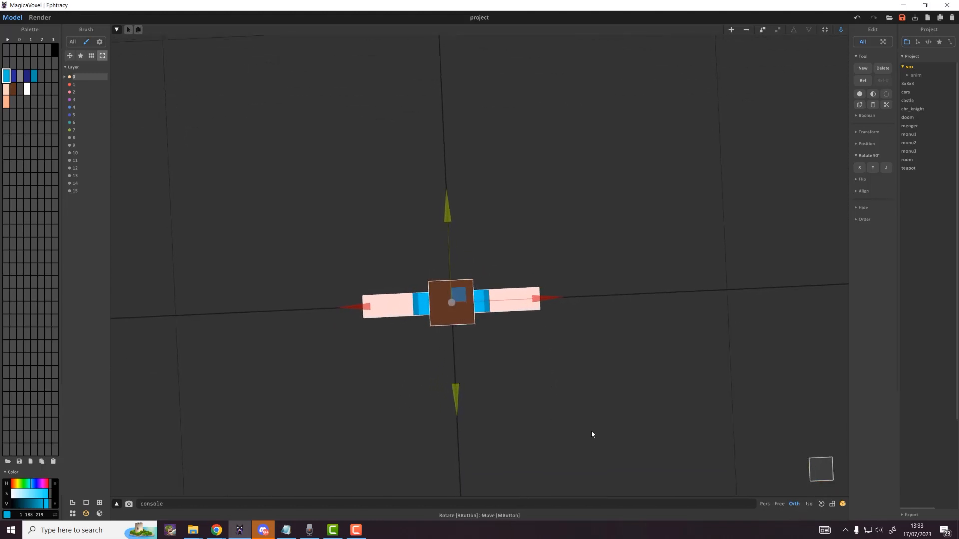
click(821, 504)
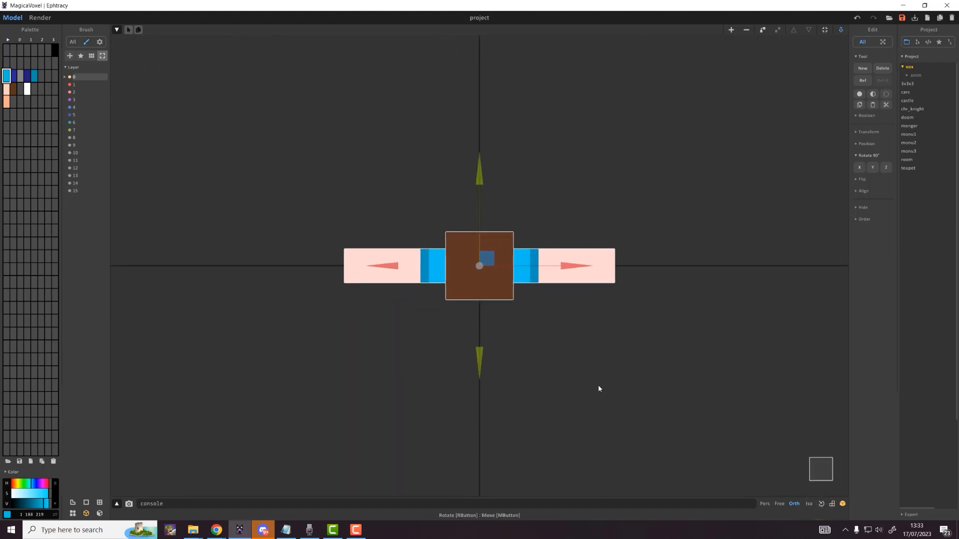
scroll(580, 380, down, 3)
scroll(577, 379, down, 2)
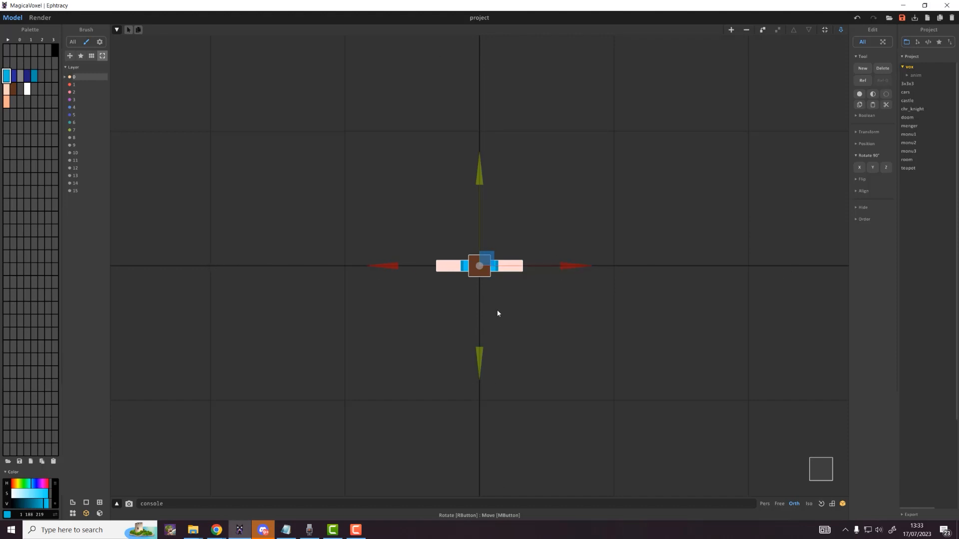
Step: Shift Steve up off the grid centre and back down, then view him from an angled overhead perspective
drag(486, 258, 487, 168)
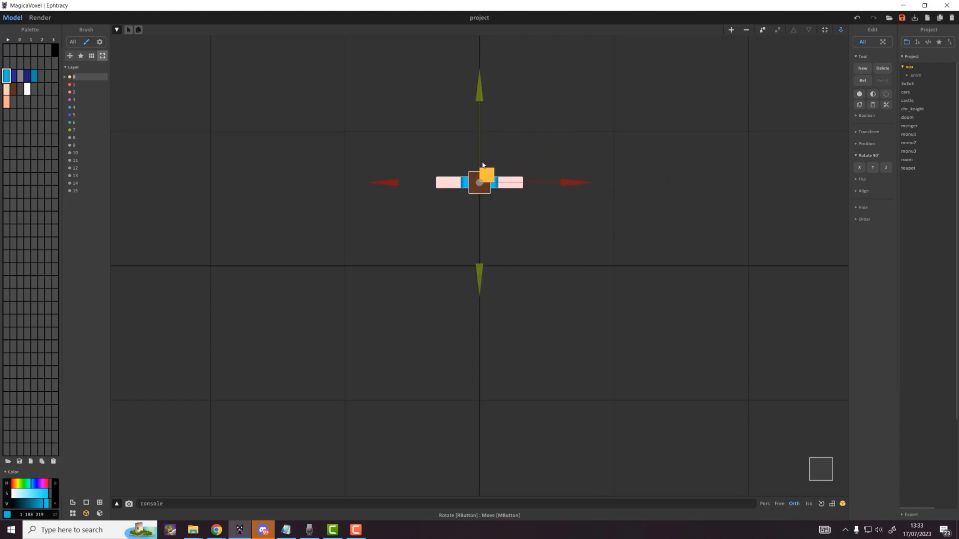
drag(489, 101, 489, 176)
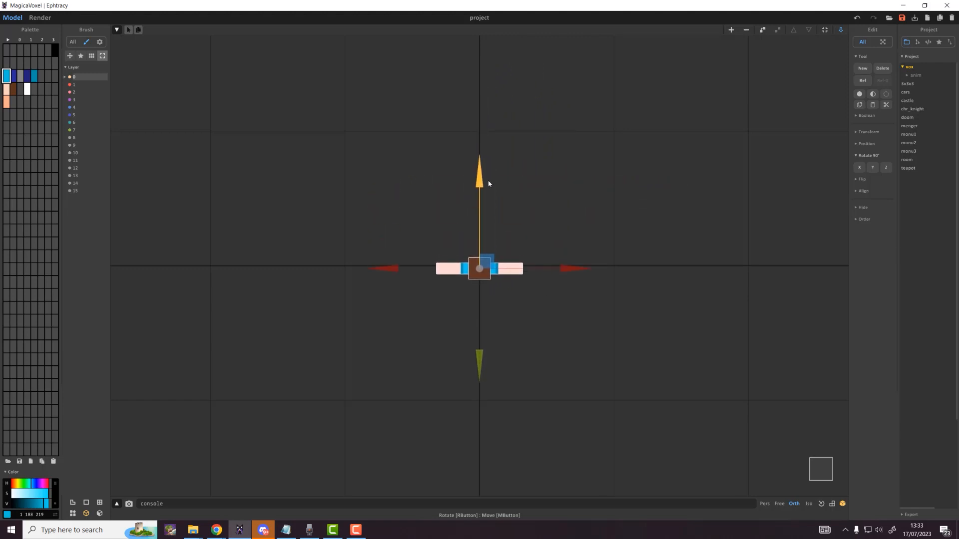
right_drag(466, 314, 488, 218)
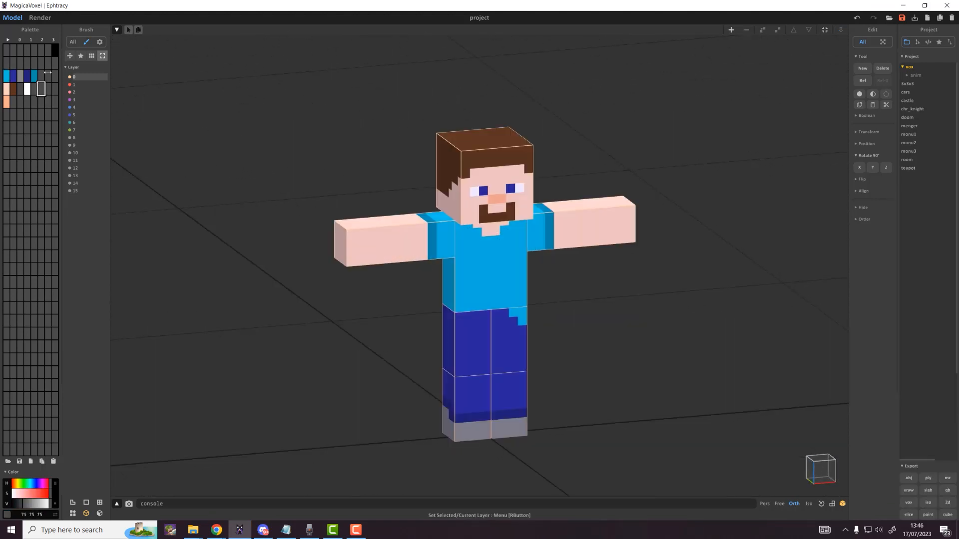
Step: Rearrange the palette swatches, moving dark blue along its row and placing brown between peach and white
click(14, 118)
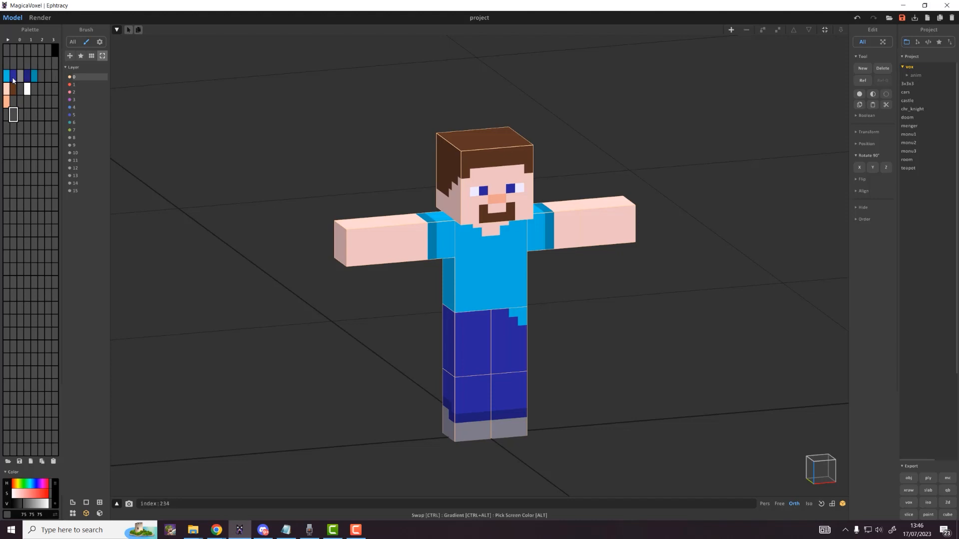
drag(14, 80, 34, 80)
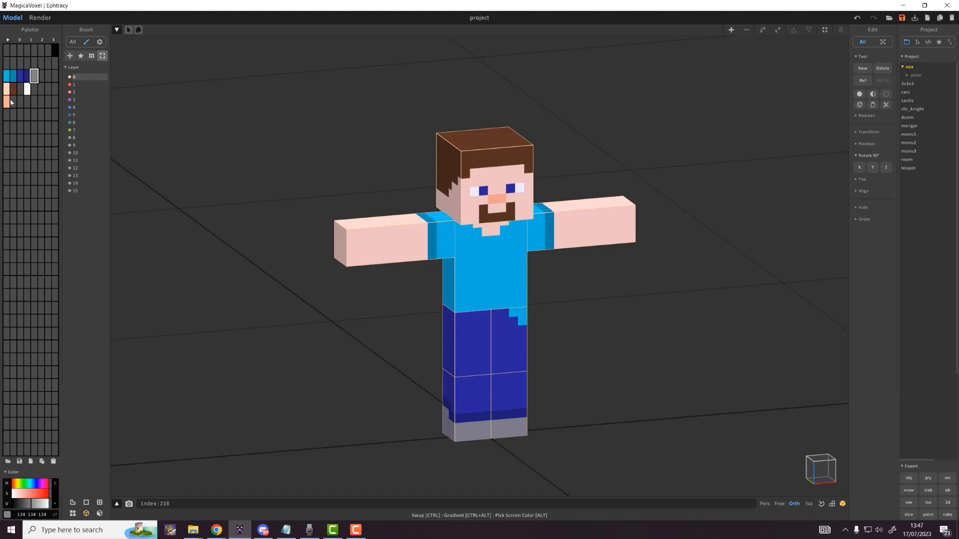
ctrl+drag(6, 99, 12, 92)
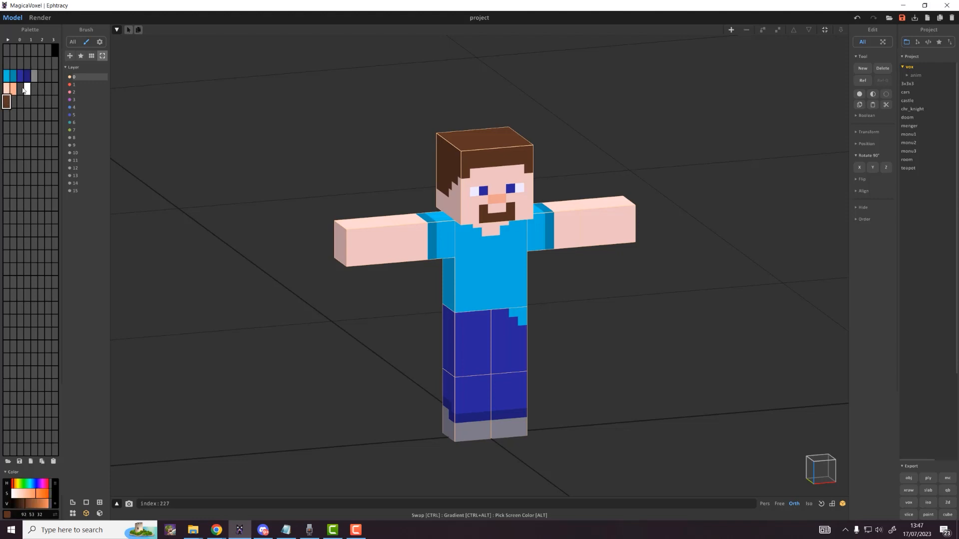
ctrl+drag(7, 102, 22, 93)
Step: Label the palette rows Steve_cloth, Steev_skin and Zombie_SKin in the row-notes column
click(8, 39)
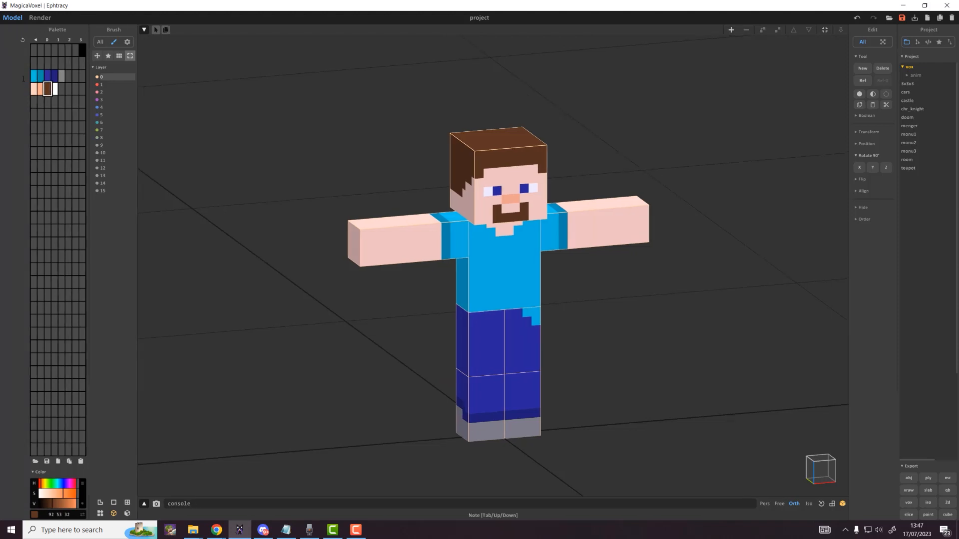
click(35, 40)
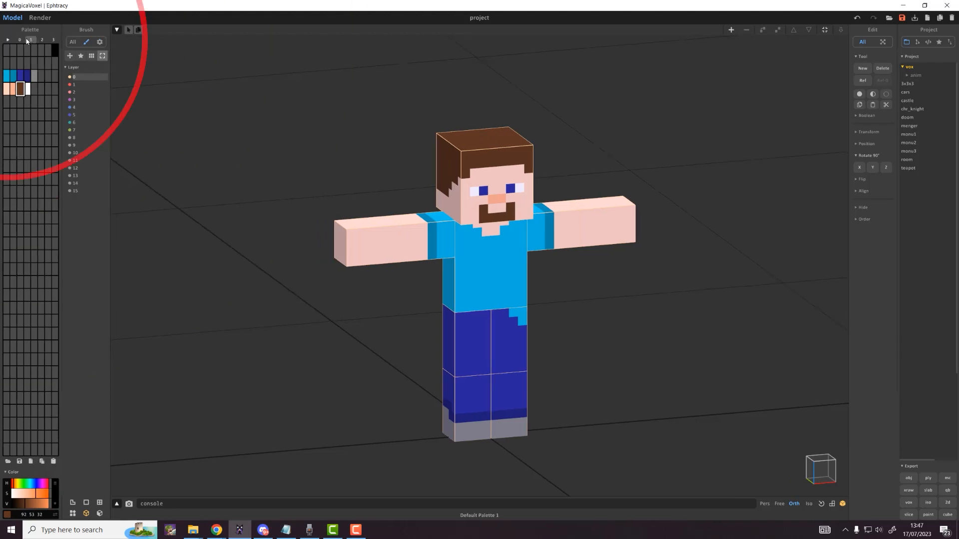
click(8, 40)
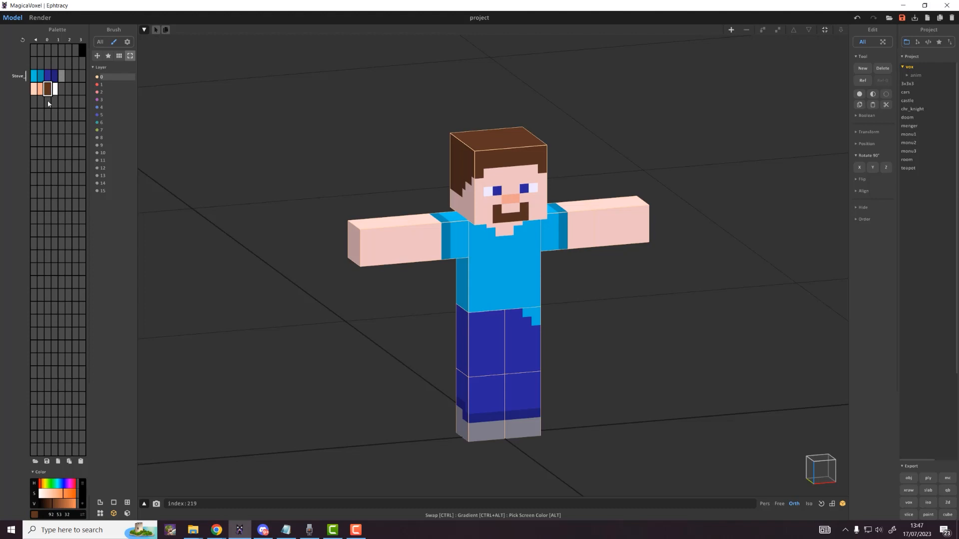
text(cloth)
key(Return)
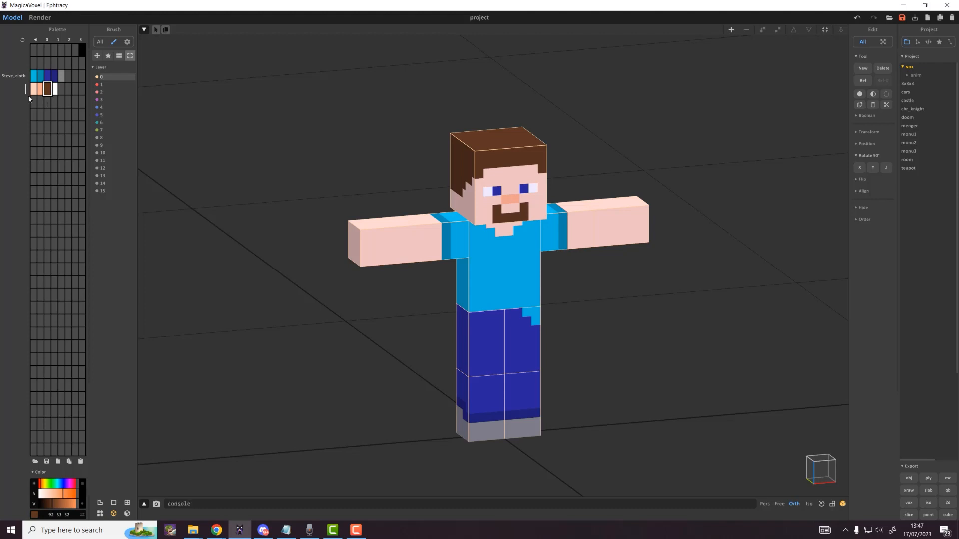
text(Steev_sk)
text(mbie_SKin)
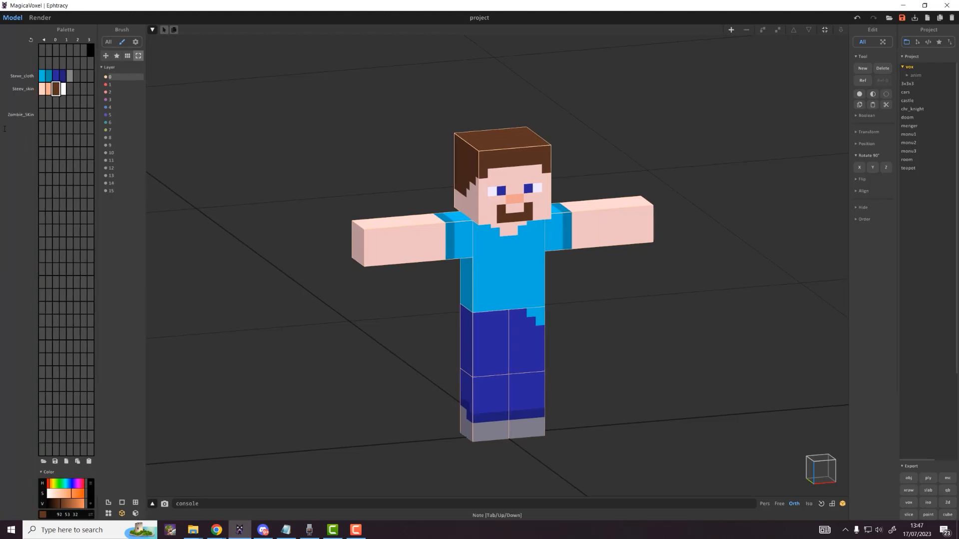
click(35, 40)
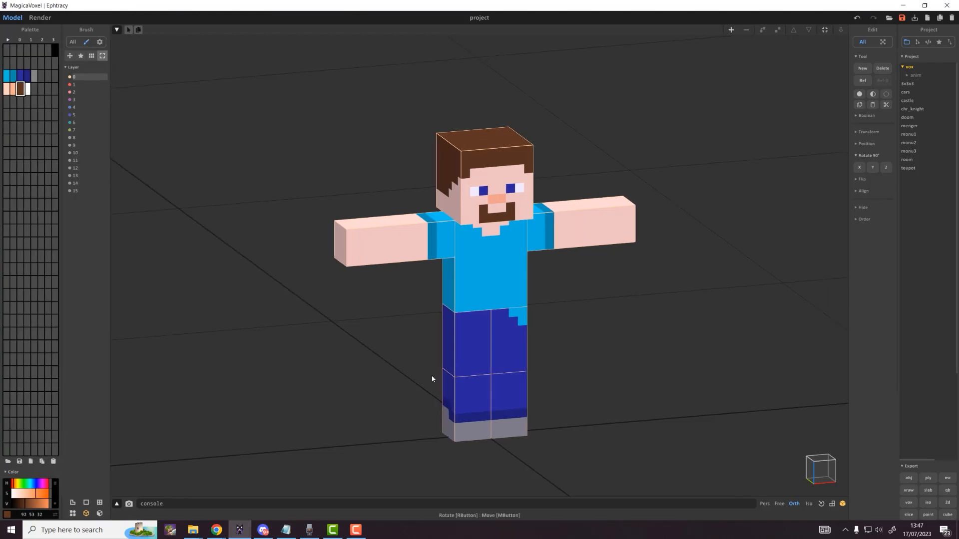
Step: Check the palette row labels, box-select the whole character, then deselect it
click(8, 39)
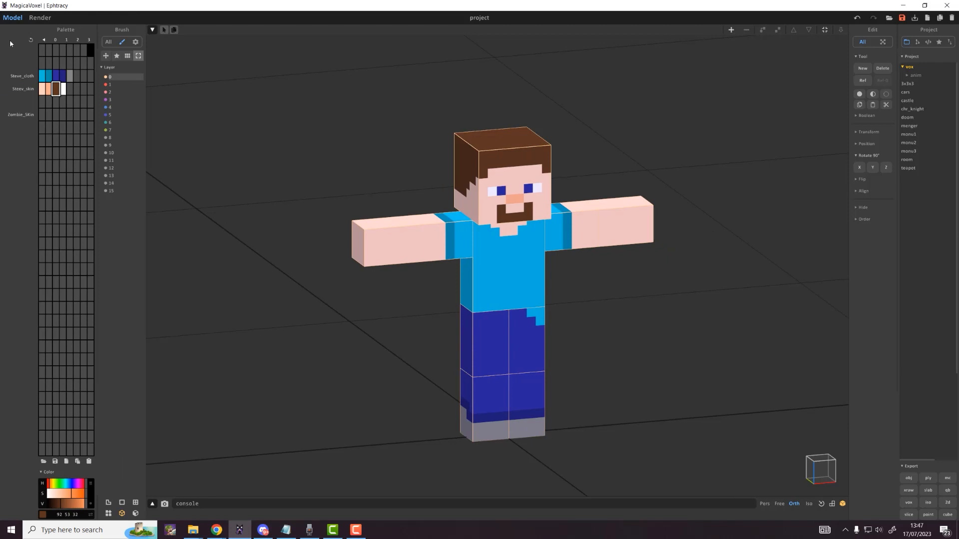
click(44, 39)
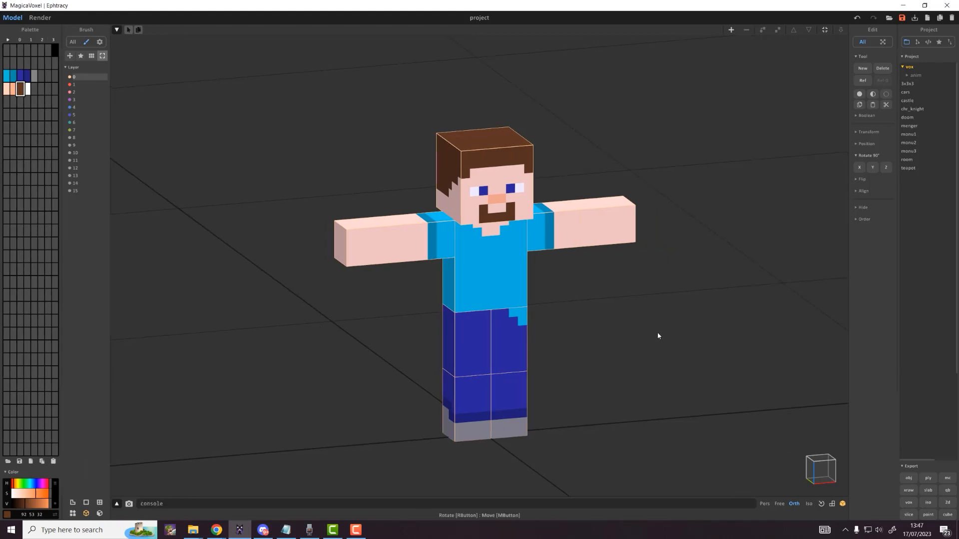
drag(211, 69, 680, 480)
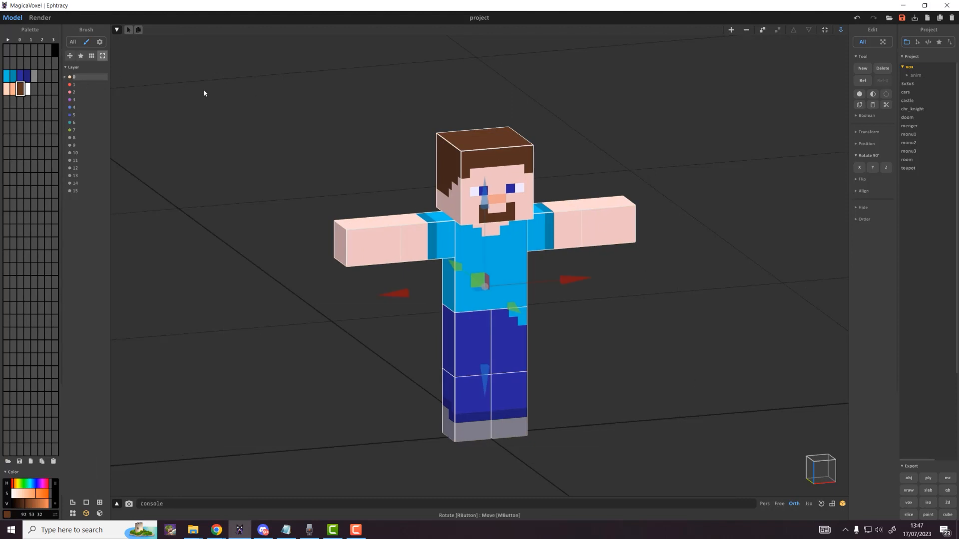
drag(243, 86, 681, 464)
key(ctrl)
key(ctrl)
click(432, 169)
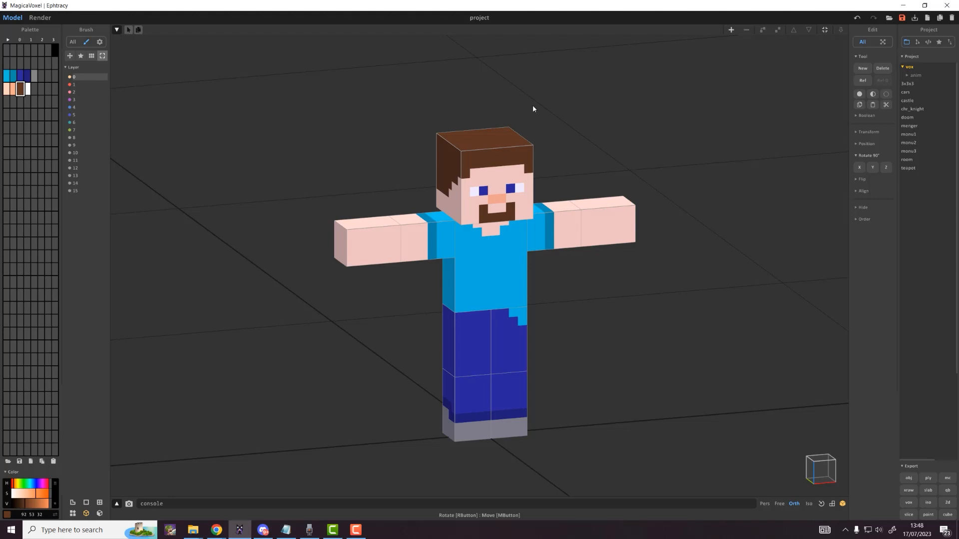
Step: Rename the character's layer 15 to steve and bring up the Save As dialog
click(70, 191)
click(70, 191)
click(70, 191)
click(70, 191)
click(73, 191)
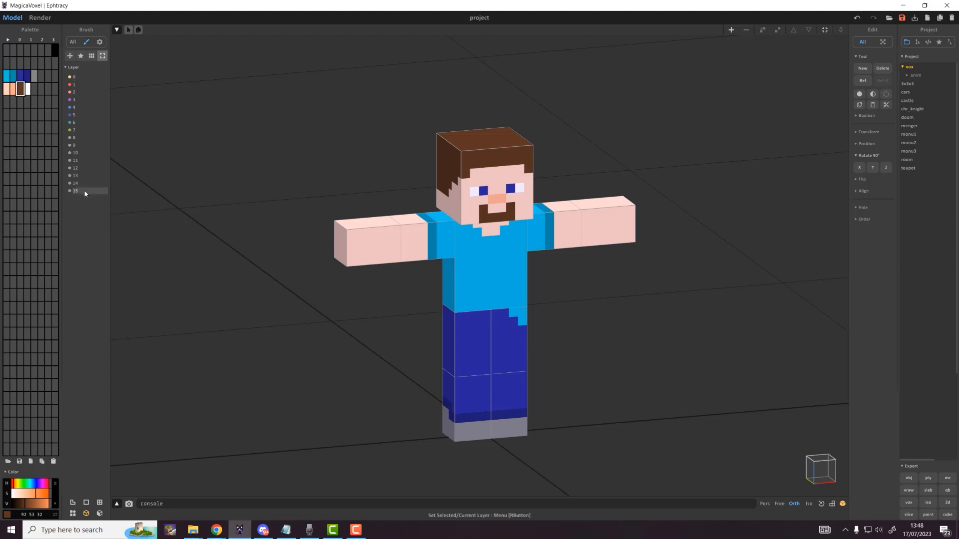
right_click(73, 191)
right_click(81, 191)
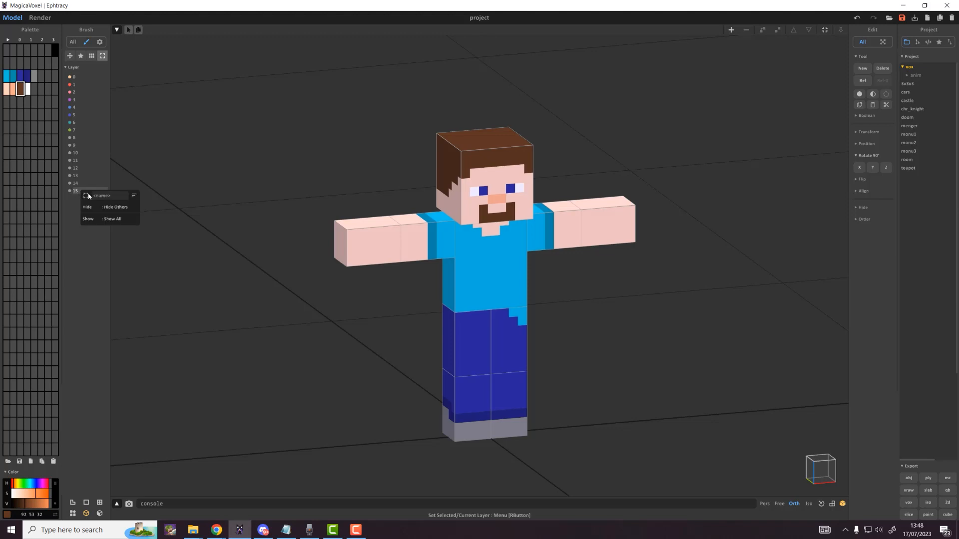
click(103, 197)
text(steve)
key(Return)
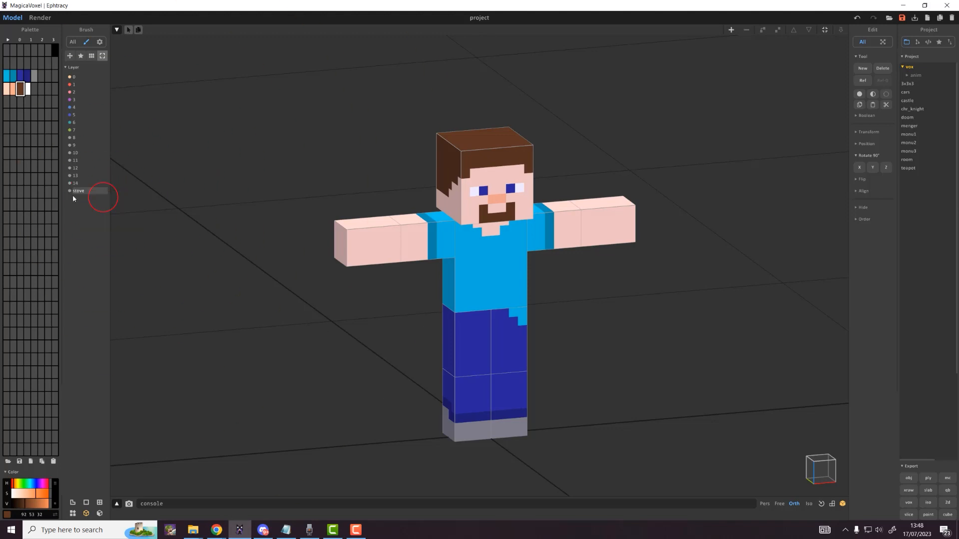
click(902, 18)
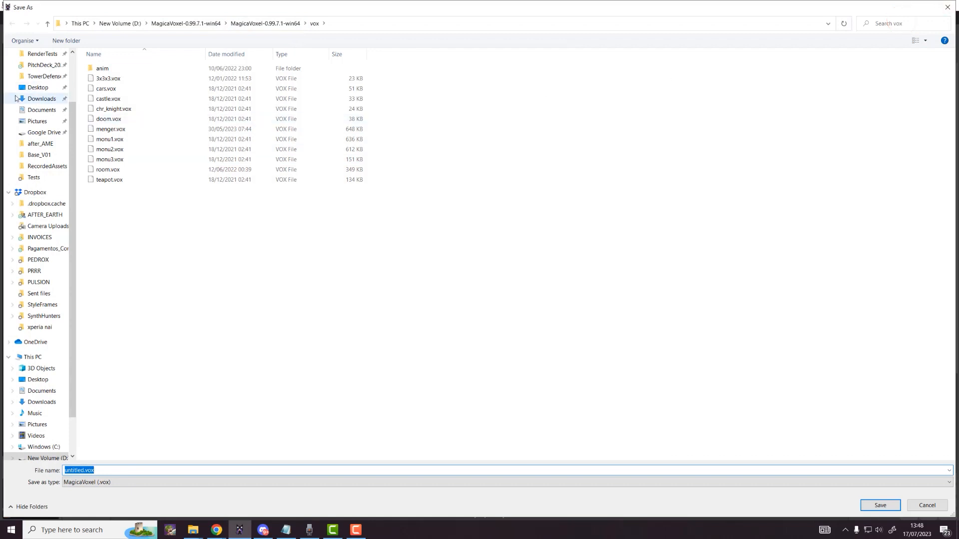
Step: Create and enter a new Magivoxel folder inside Desktop > Tutorial_Steve
scroll(56, 97, up, 2)
click(38, 151)
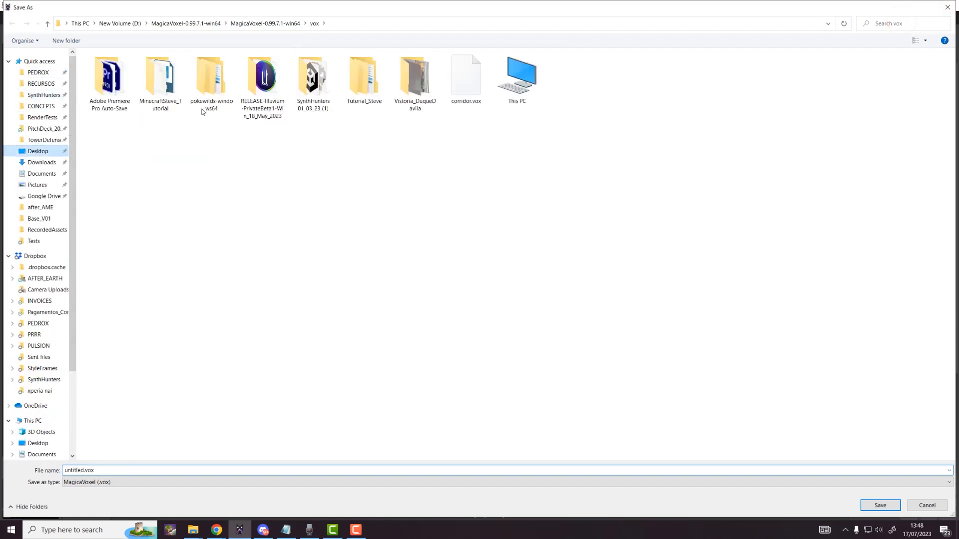
double_click(364, 80)
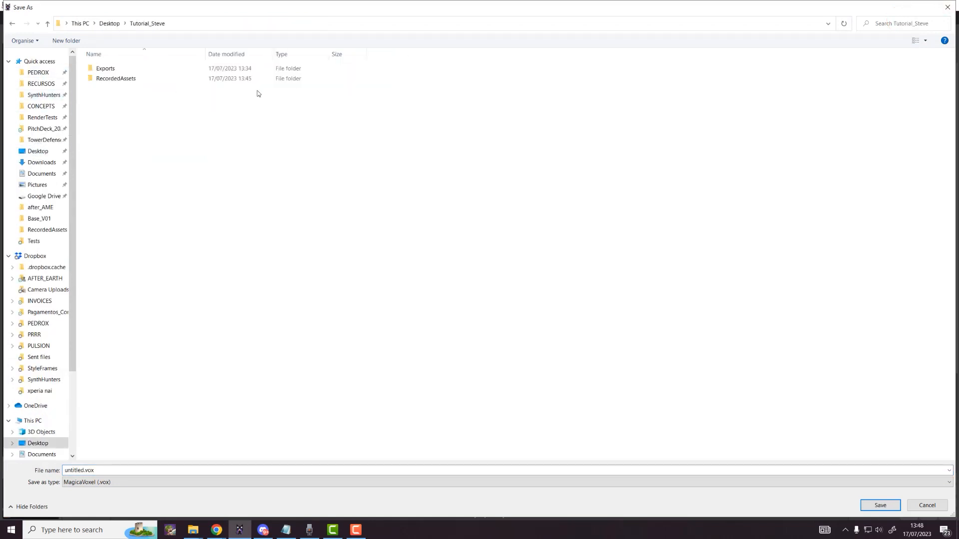
right_click(123, 96)
mouse_move(92, 232)
click(149, 231)
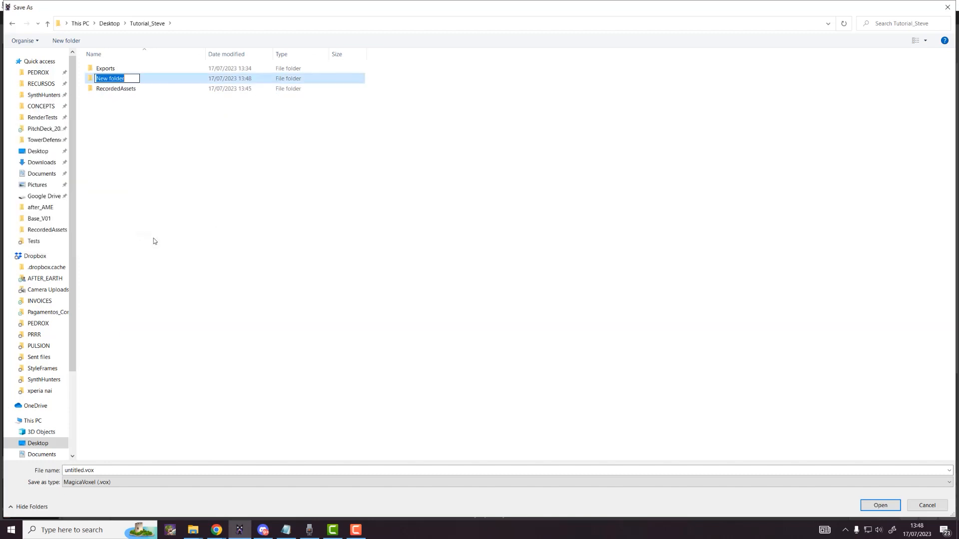
text(Magivoxel)
key(Return)
key(Return)
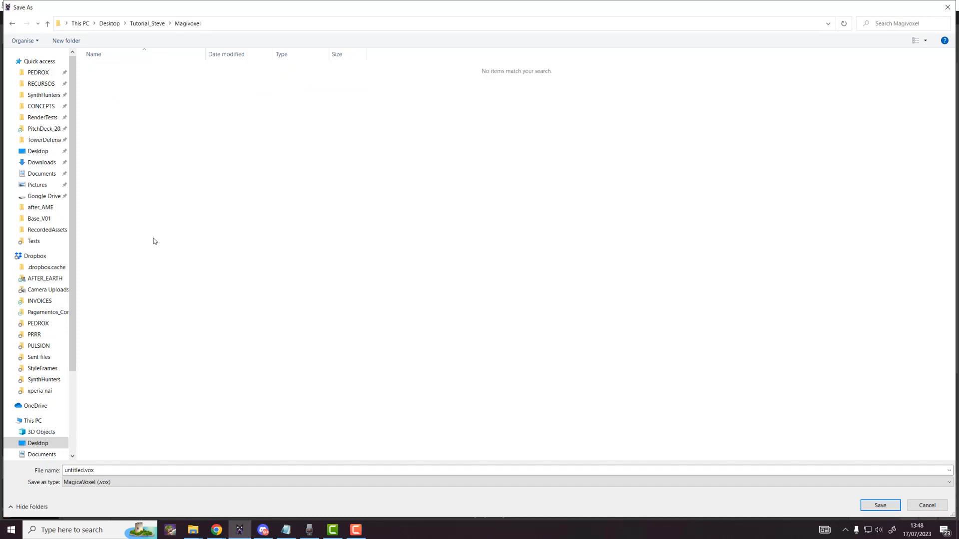
Step: Save the model with the file name Steve
click(98, 471)
text(S)
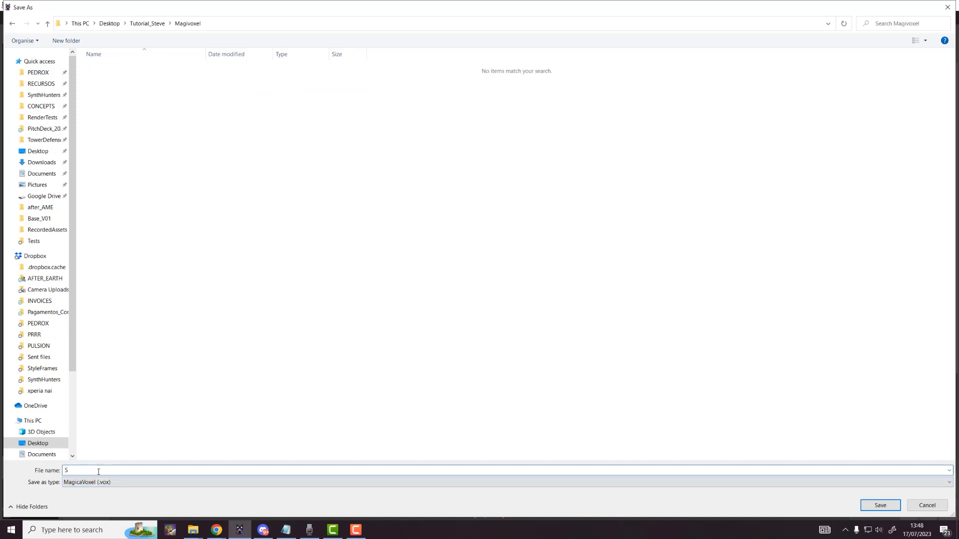
text(teve)
key(Return)
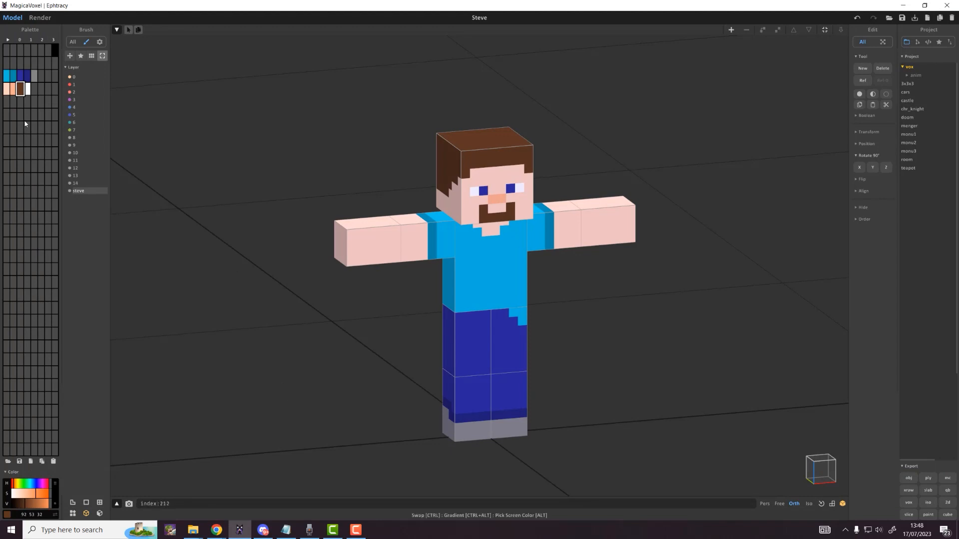
Step: Select the whole Steve copy, shift it along X, then undo the move
click(7, 115)
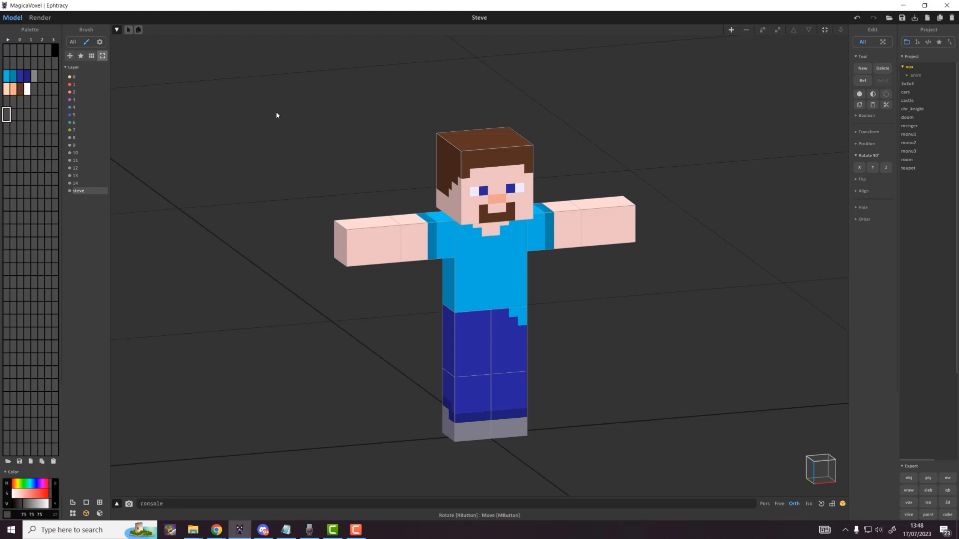
drag(290, 109, 687, 479)
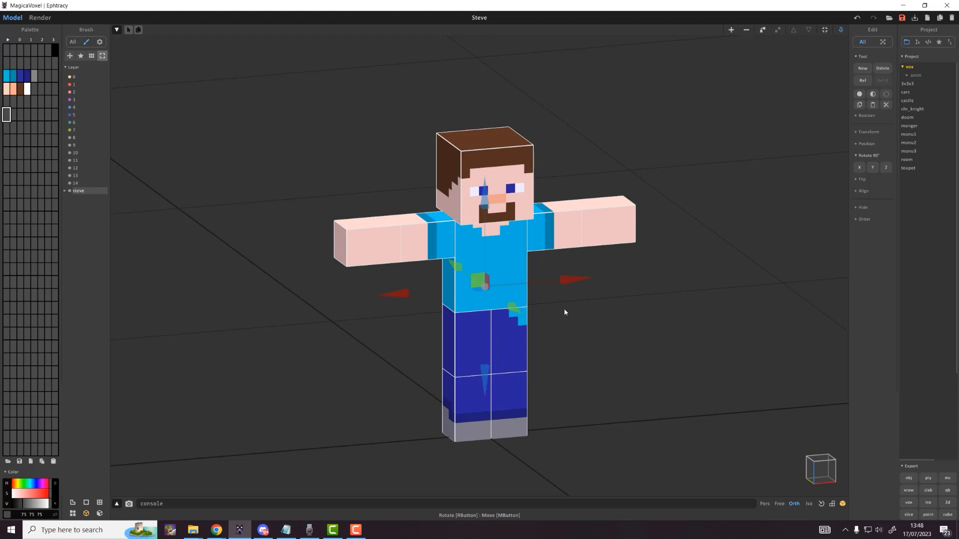
drag(569, 280, 712, 300)
click(857, 18)
Step: Rename layer 14 to Zombie
click(66, 186)
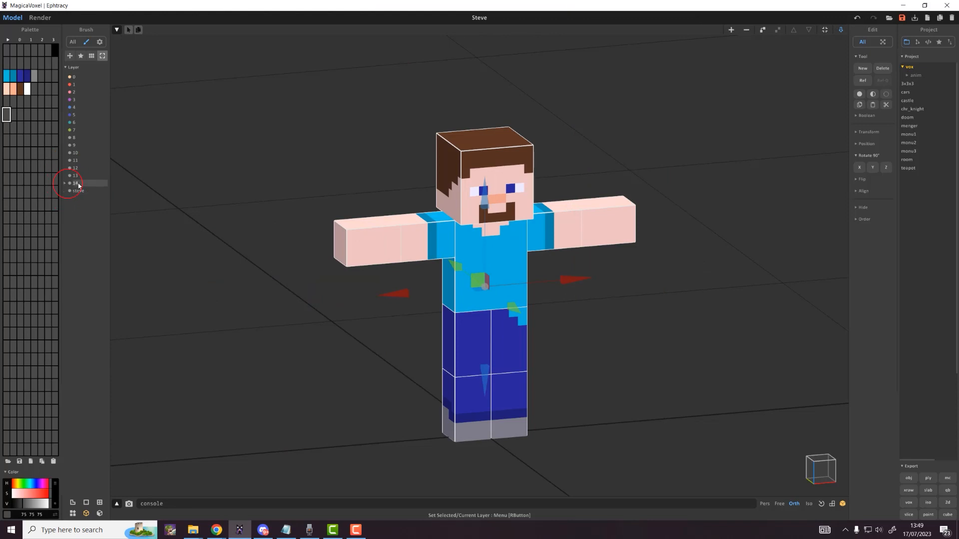
right_click(76, 187)
text(Zombie)
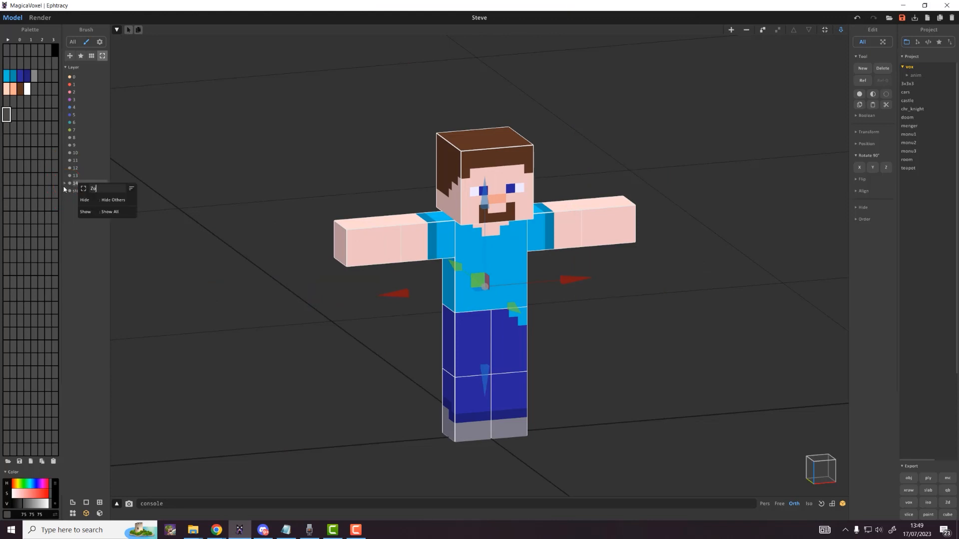
key(Return)
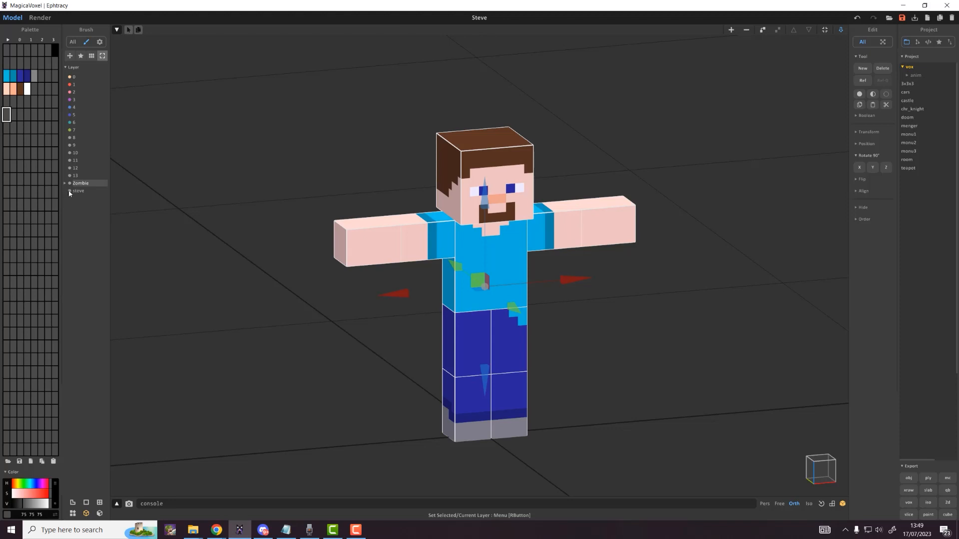
Step: Hide and reshow the Zombie layer to check it, then reframe the figure
click(70, 193)
click(395, 118)
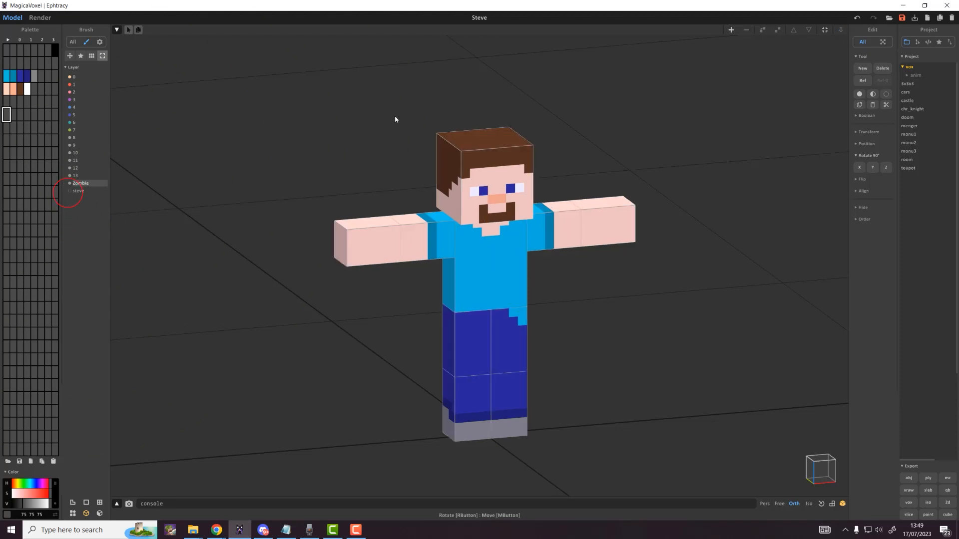
click(70, 183)
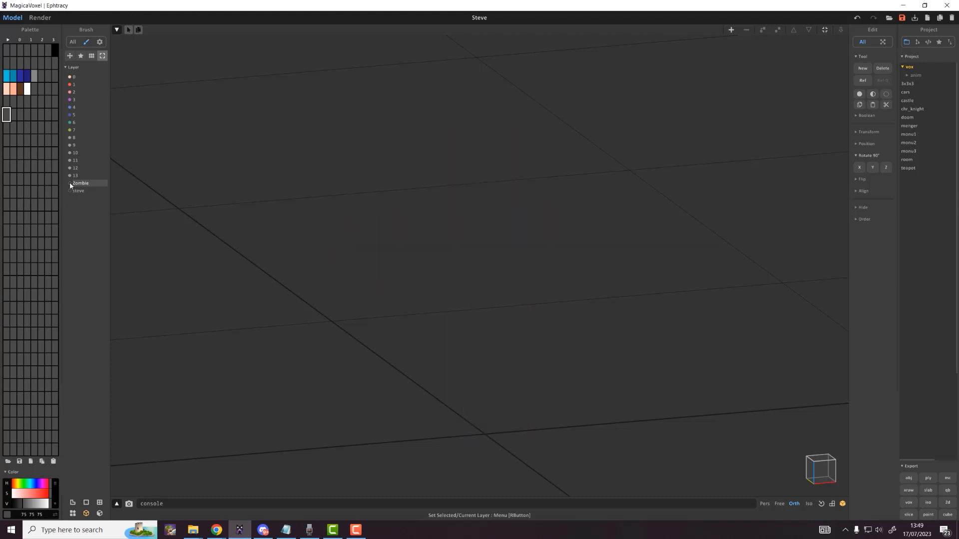
click(70, 183)
scroll(397, 242, up, 3)
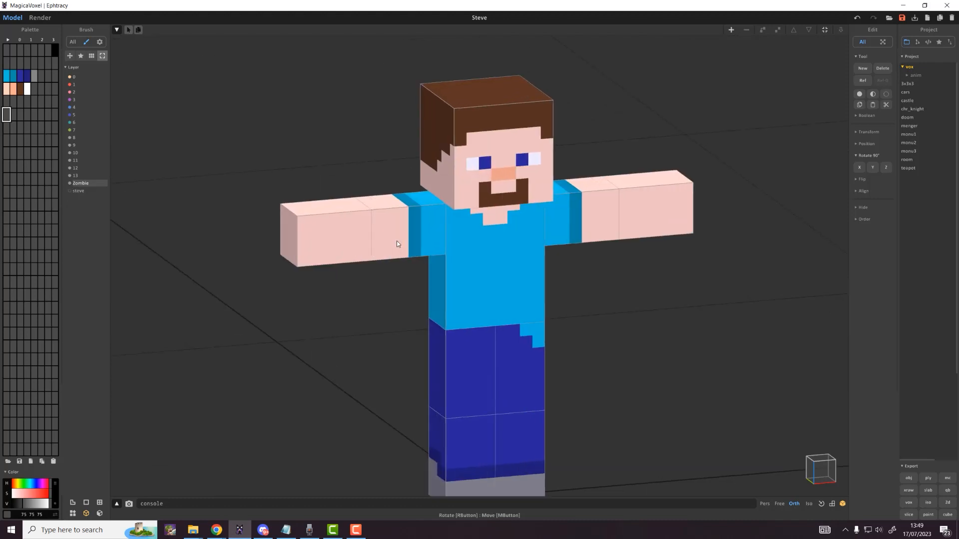
scroll(396, 242, down, 1)
middle_drag(421, 258, 416, 237)
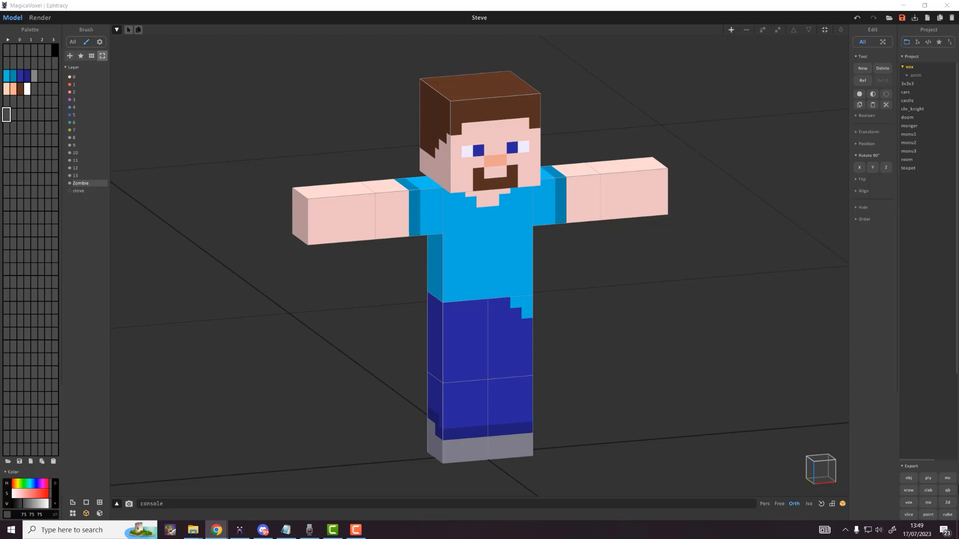
Step: Put the Mattel Minecraft Zombie product page beside MagicaVoxel and sample olive 114 130 41 from it
drag(958, 197, 753, 77)
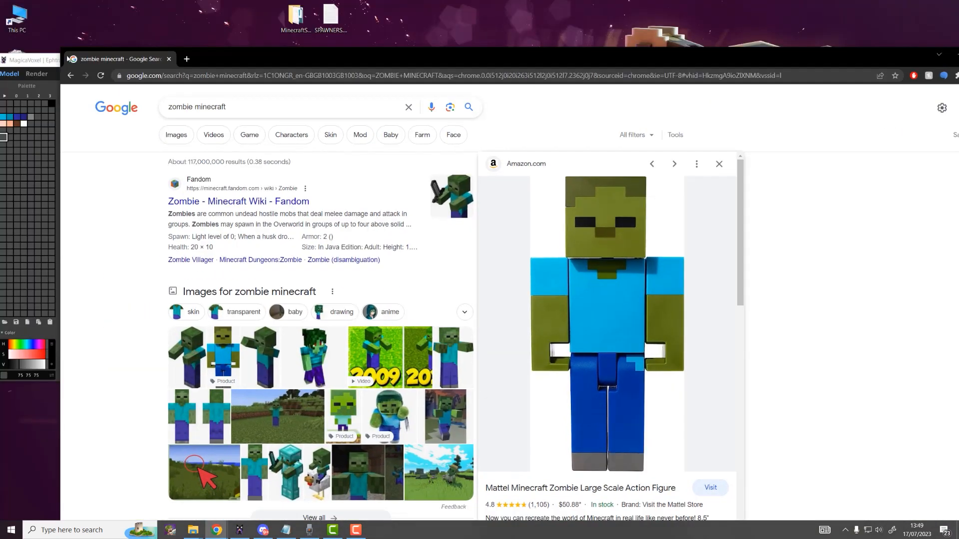
drag(58, 48, 555, 152)
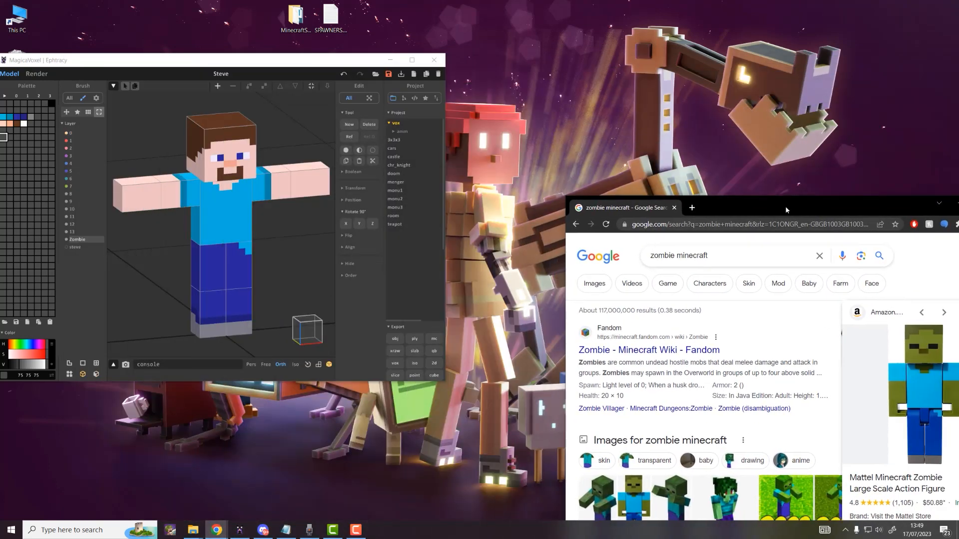
drag(777, 163, 634, 85)
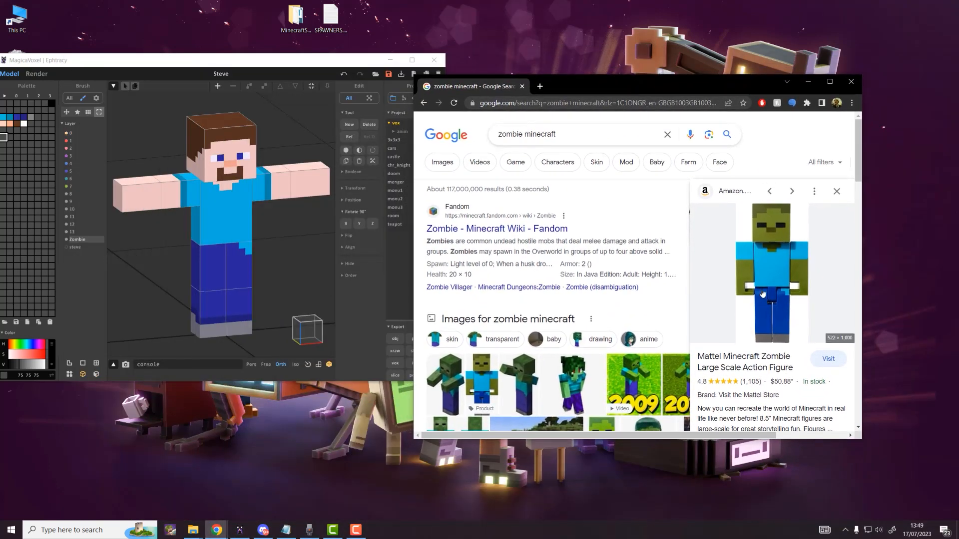
click(827, 363)
drag(274, 76, 304, 123)
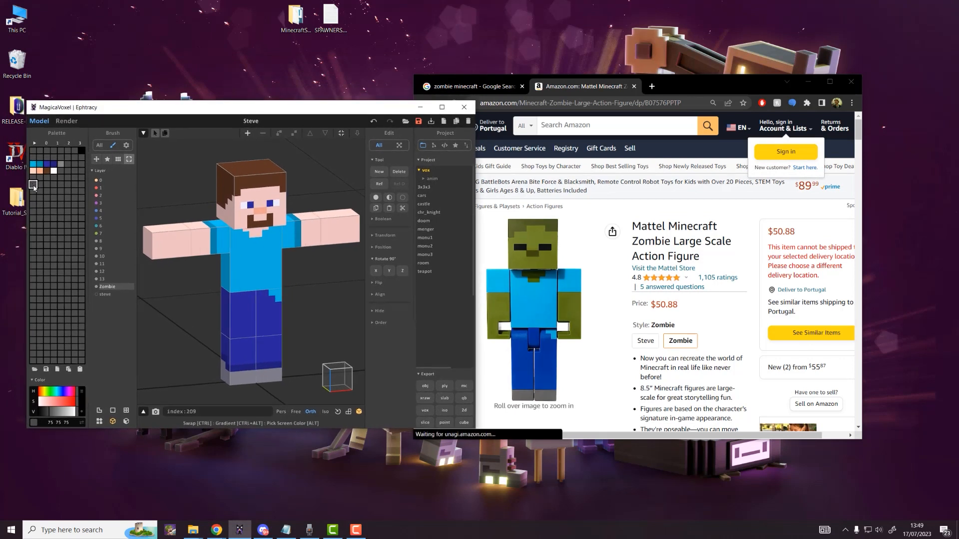
alt+drag(45, 186, 533, 240)
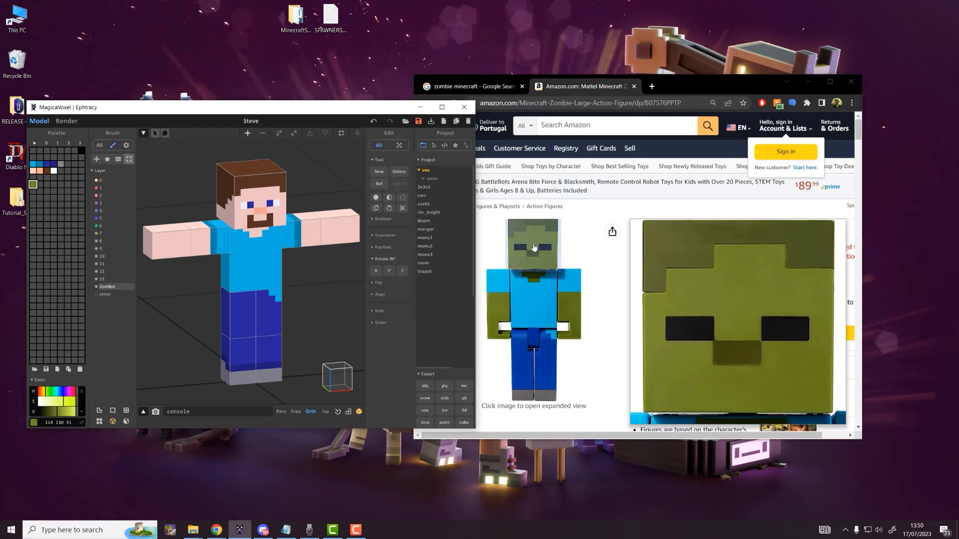
Step: Sample darker olive 72 81 34 into the next palette cell and mark both greens as a range
click(41, 185)
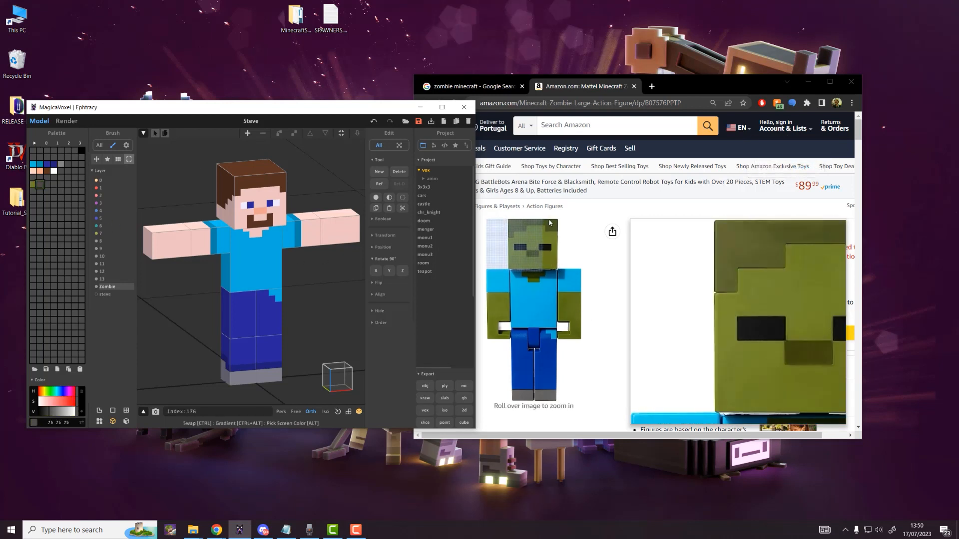
alt+drag(553, 228, 552, 228)
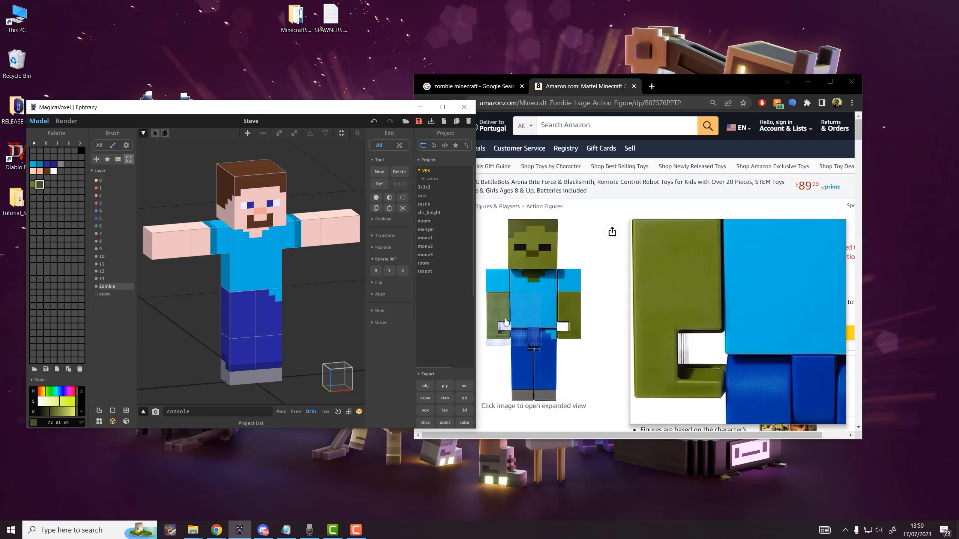
drag(33, 184, 39, 186)
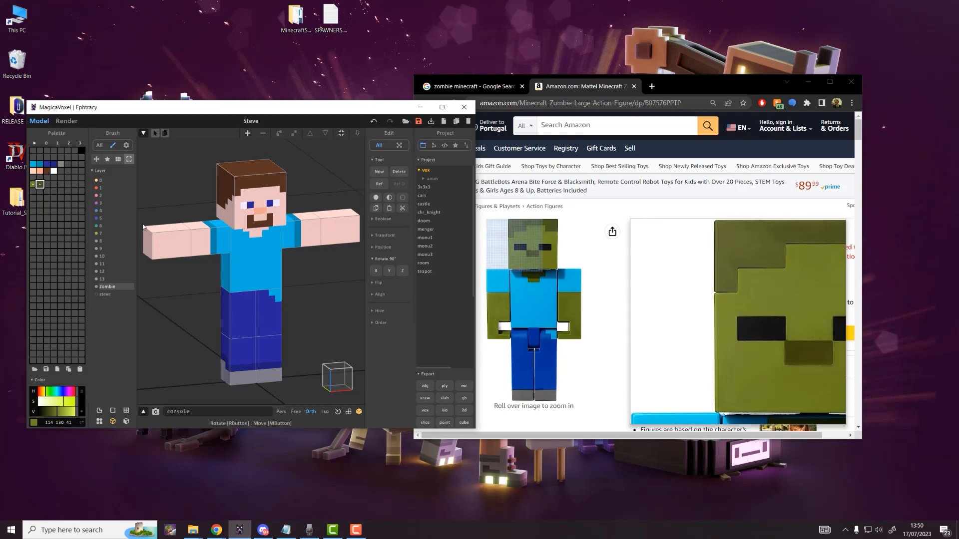
click(47, 184)
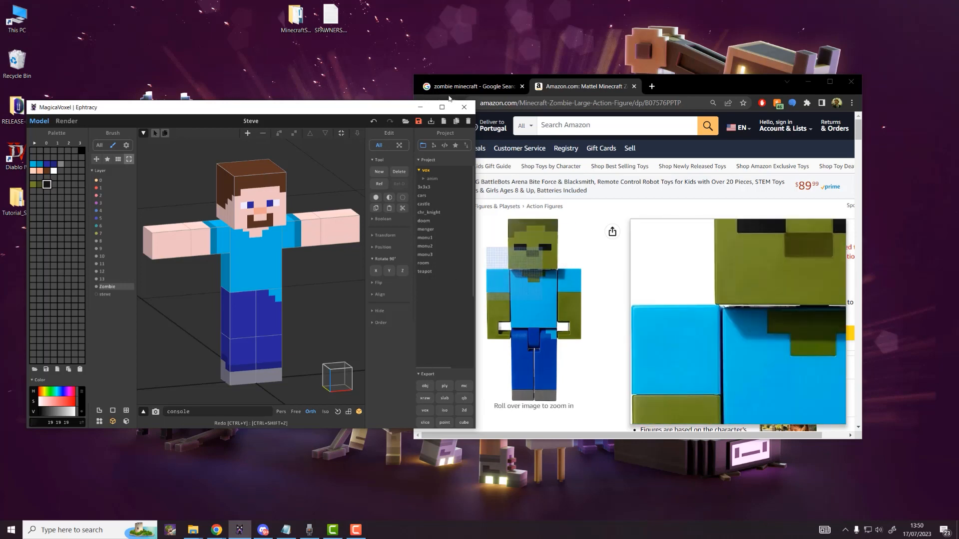
Step: Maximise MagicaVoxel, enter the left arm block and fill it olive
click(814, 83)
double_click(343, 108)
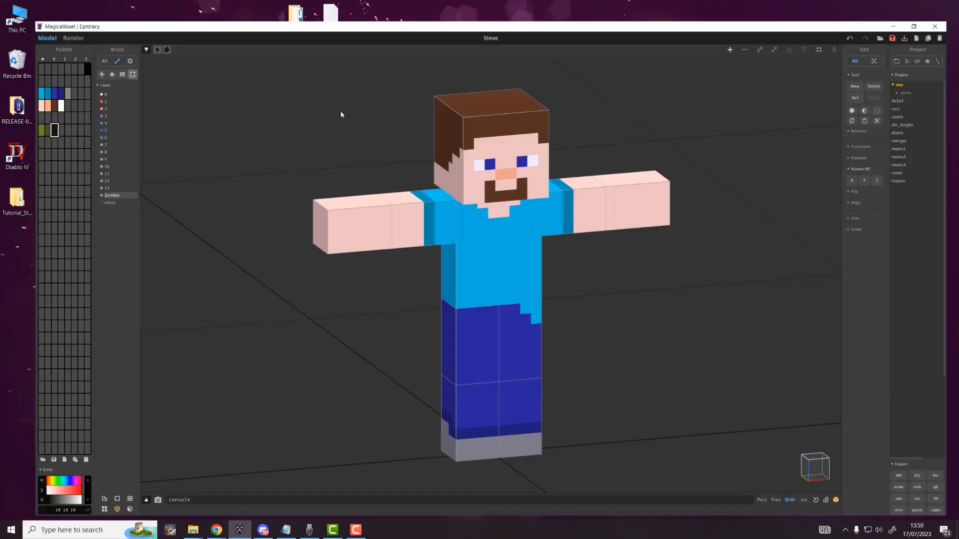
click(338, 230)
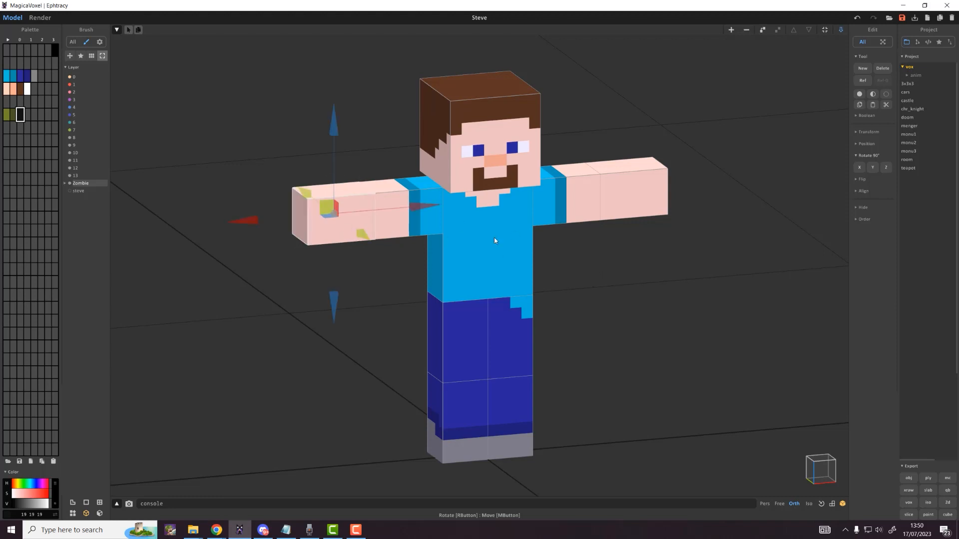
key(Tab)
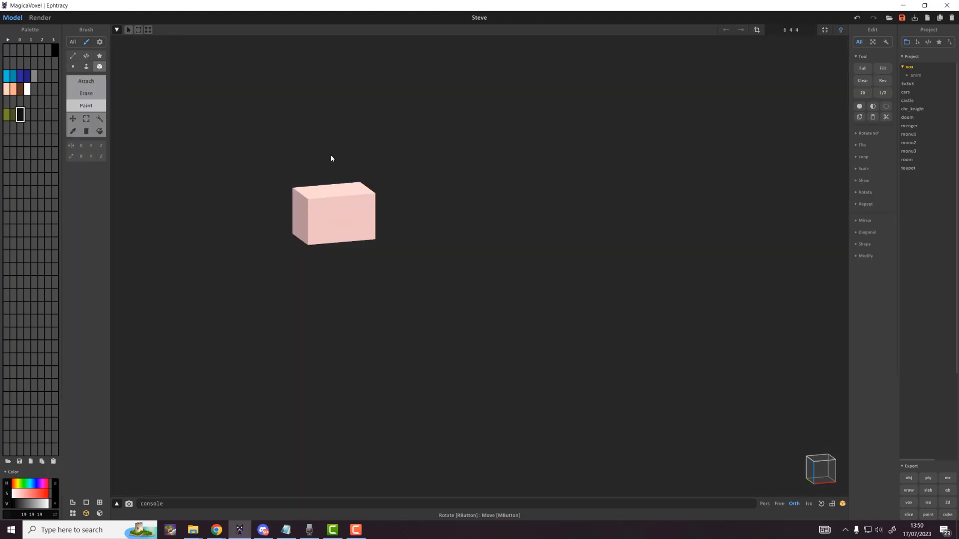
click(7, 115)
click(100, 131)
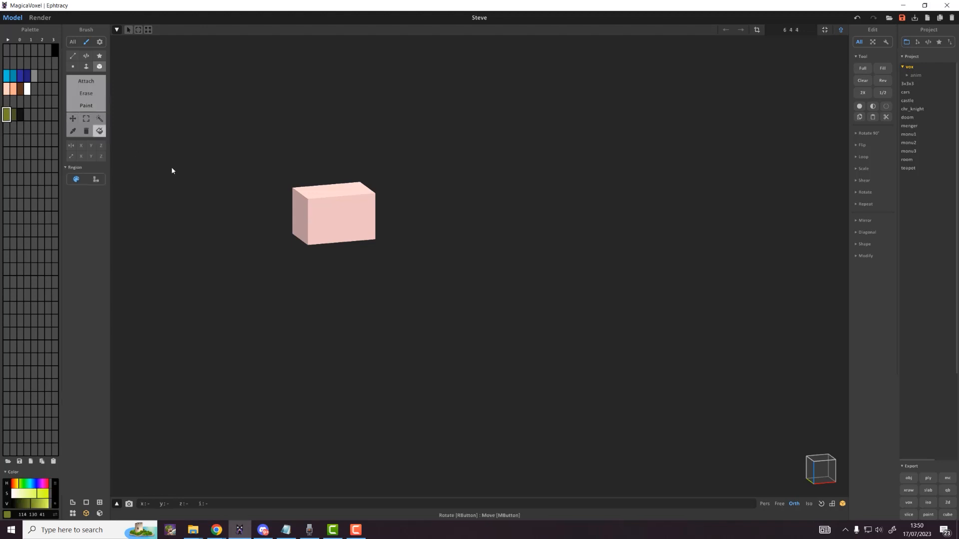
click(310, 212)
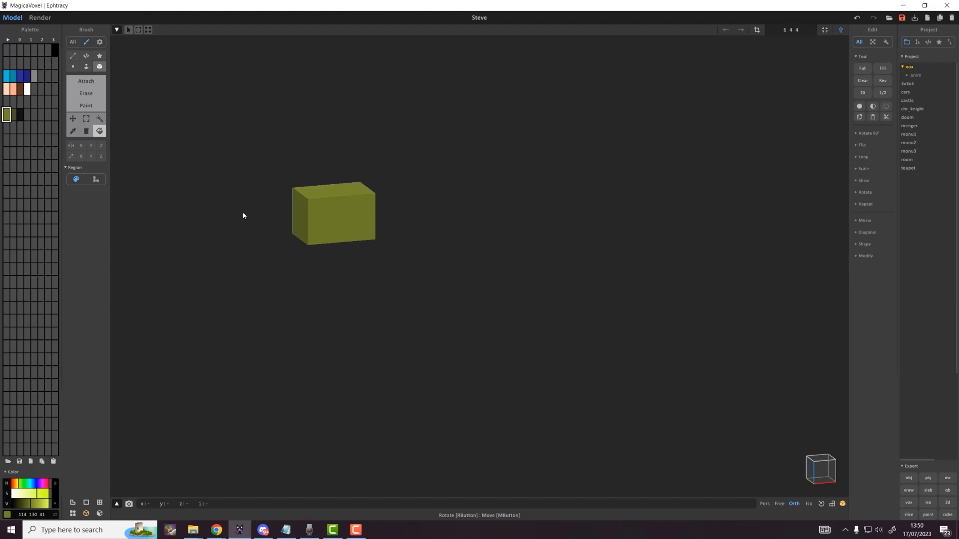
Step: Select the whole arm block and apply Random Voxel Colors with the olive shades
click(13, 115)
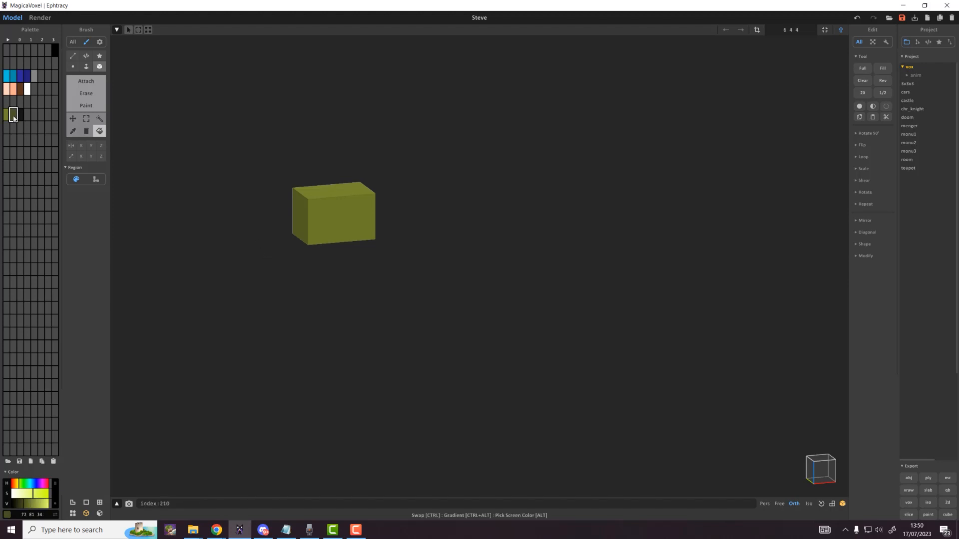
click(7, 114)
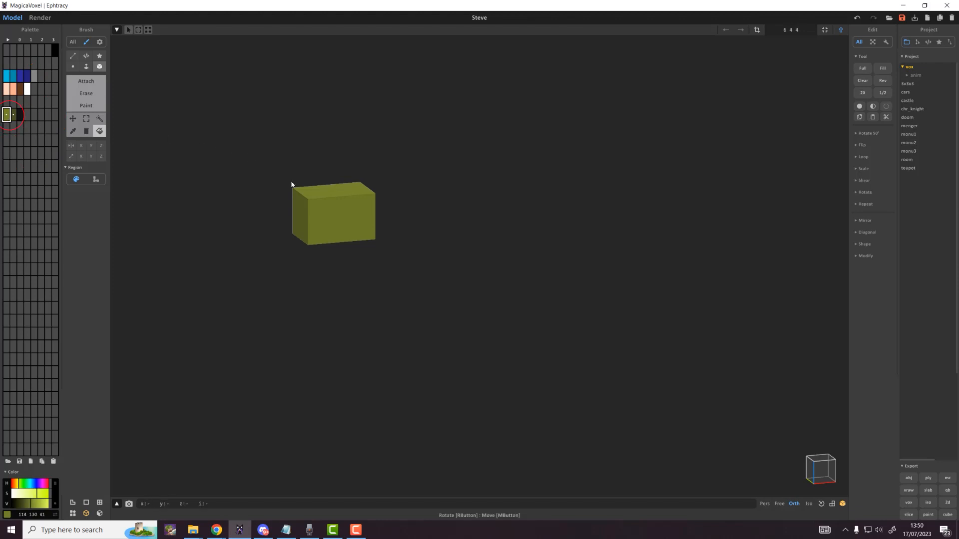
click(99, 118)
click(362, 218)
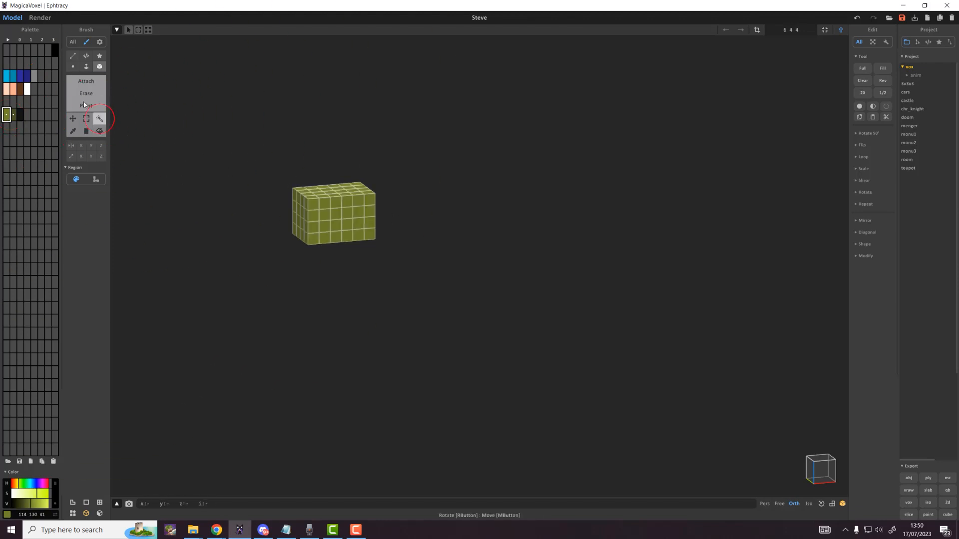
right_click(7, 115)
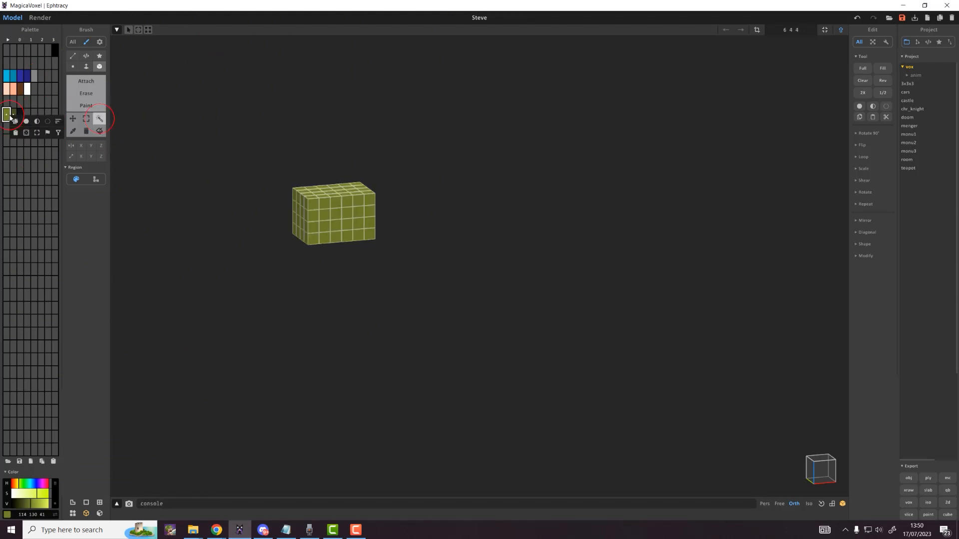
click(27, 133)
click(26, 134)
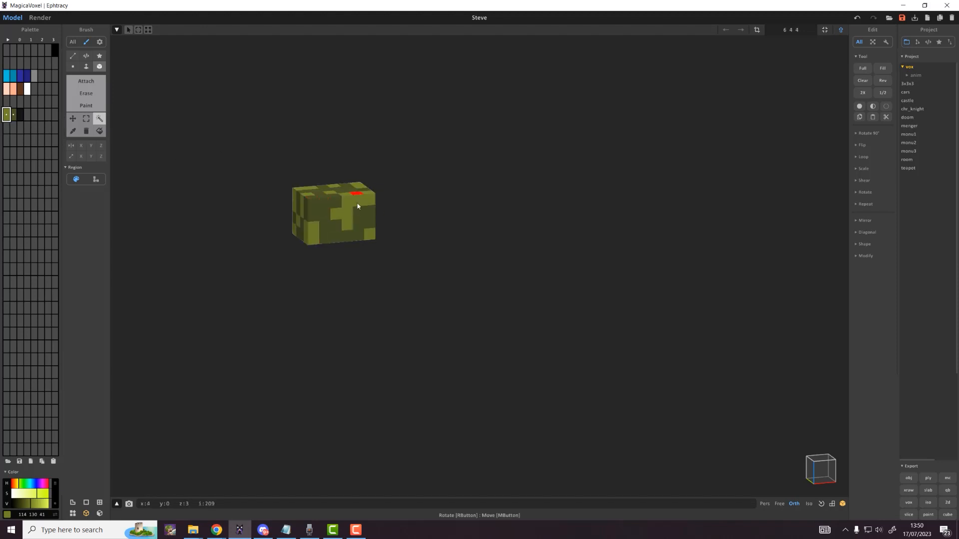
Step: Brighten the darker olive swatch, select both olive shades together, and exit to the full character
click(20, 115)
click(27, 116)
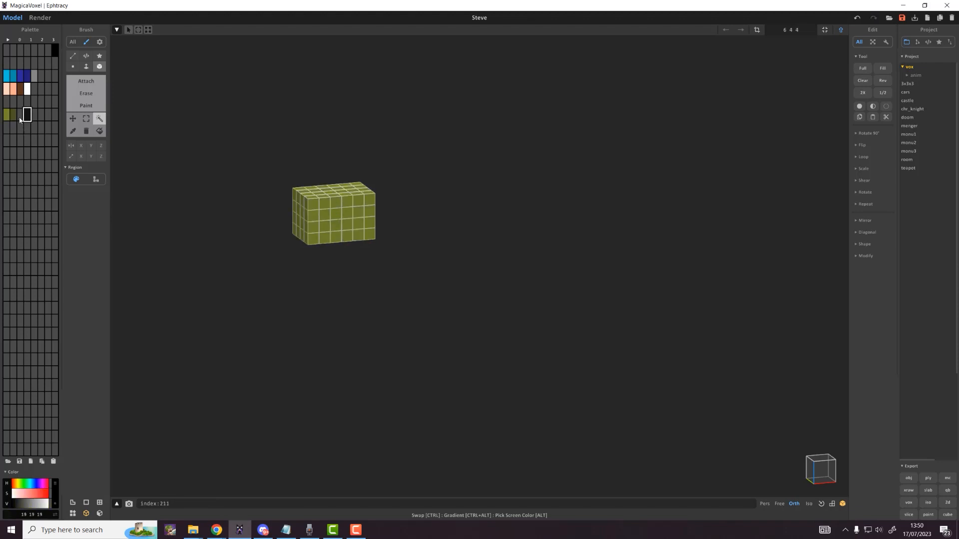
click(16, 118)
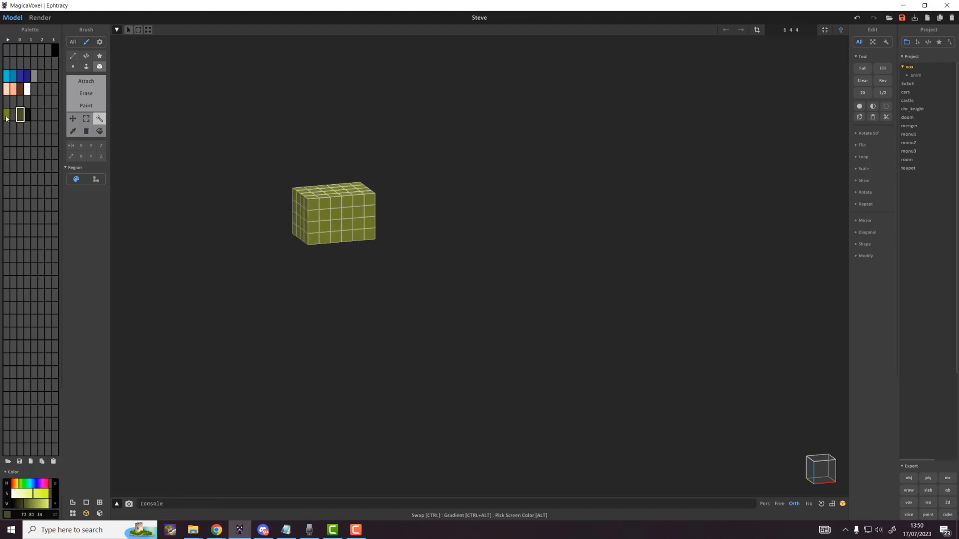
click(6, 116)
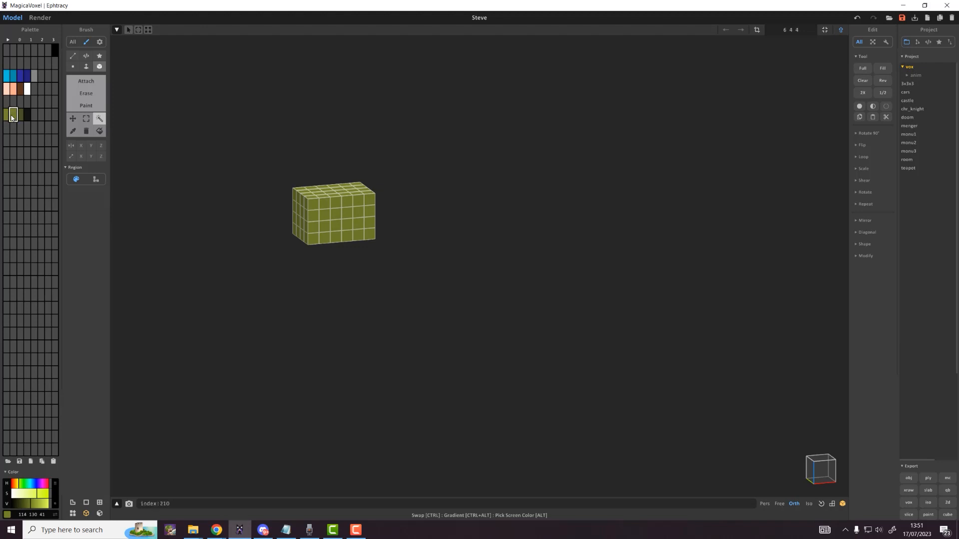
click(36, 506)
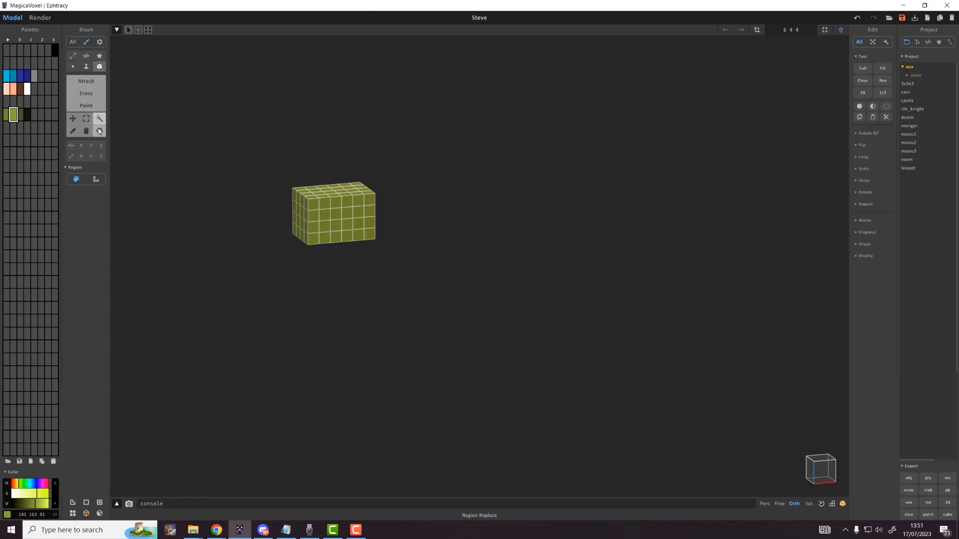
drag(5, 119, 12, 119)
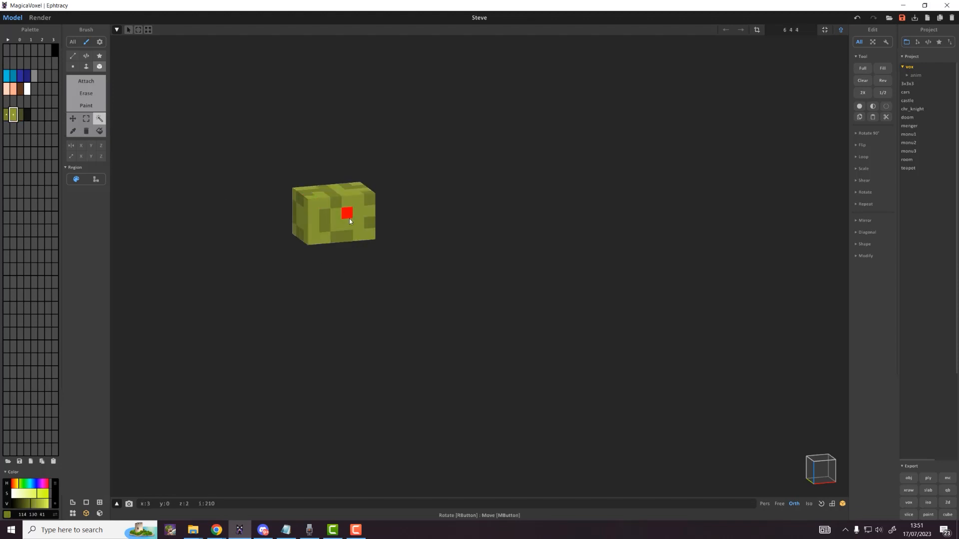
key(Tab)
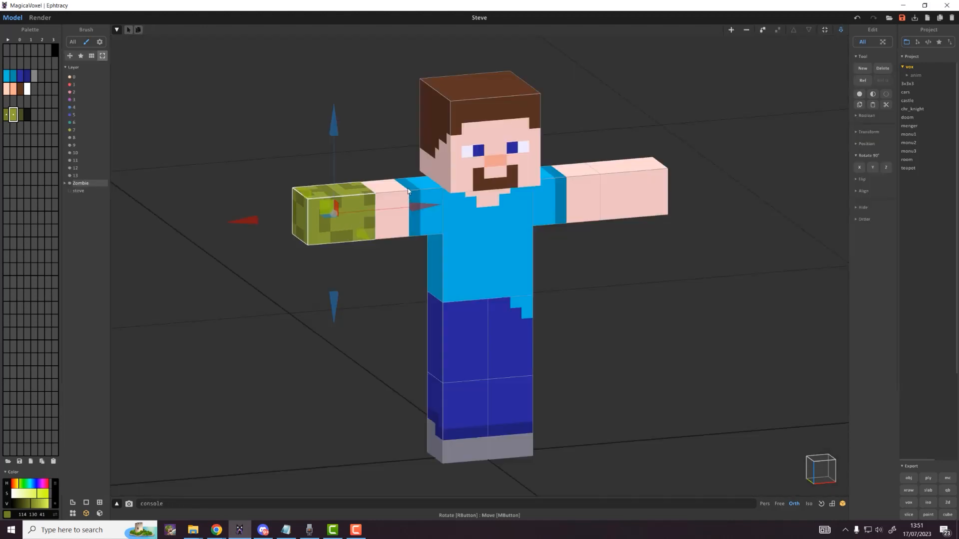
Step: Give both pink arm blocks random mottled olive zombie-skin voxels
click(408, 191)
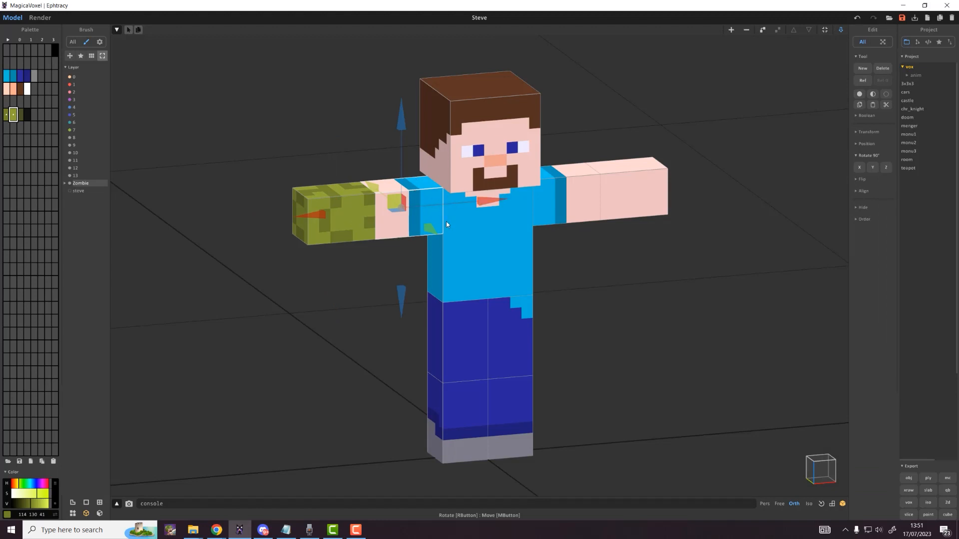
key(Tab)
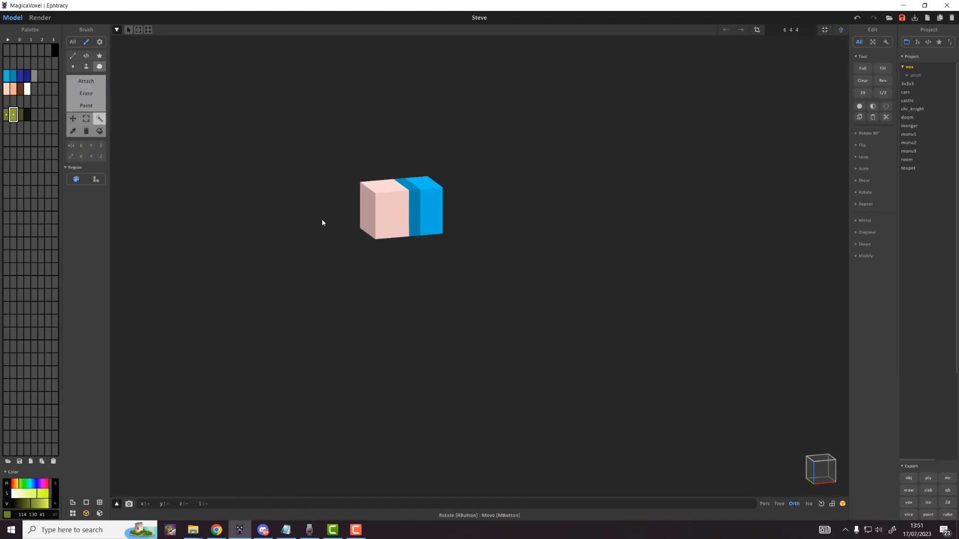
click(368, 199)
right_click(11, 118)
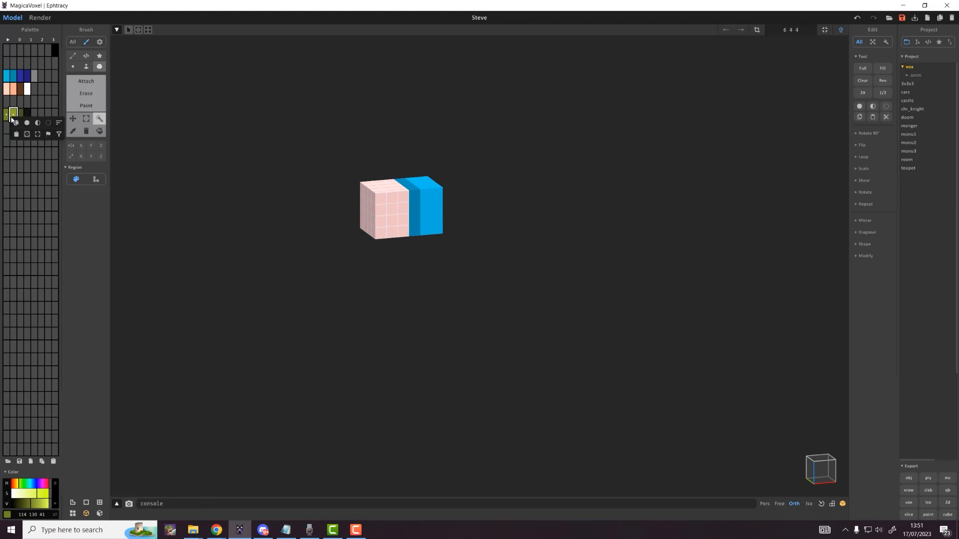
click(27, 134)
key(Tab)
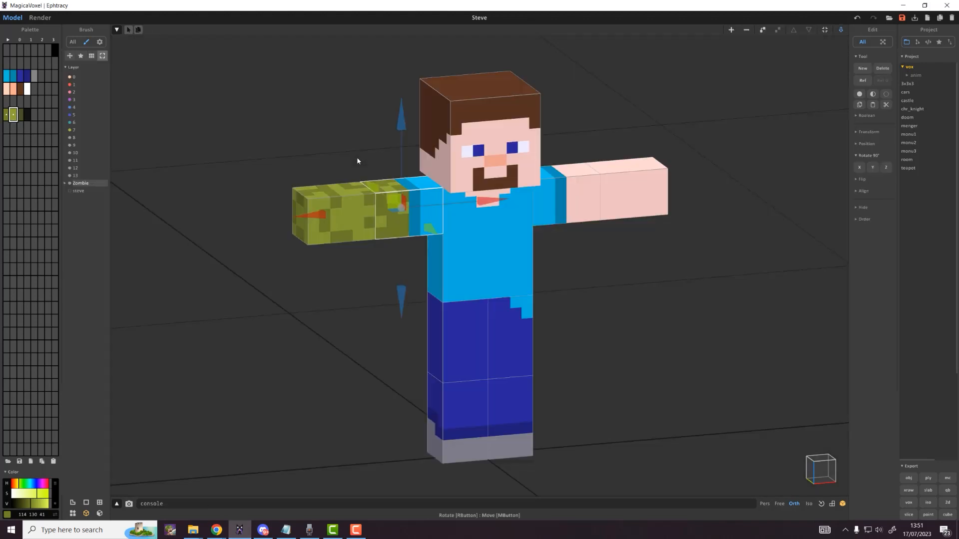
click(651, 189)
key(Tab)
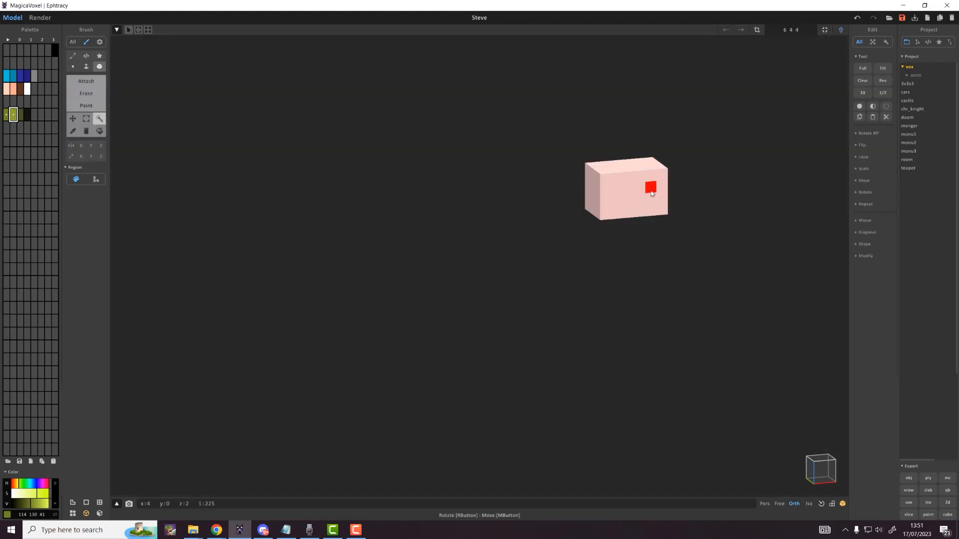
click(652, 194)
right_click(14, 115)
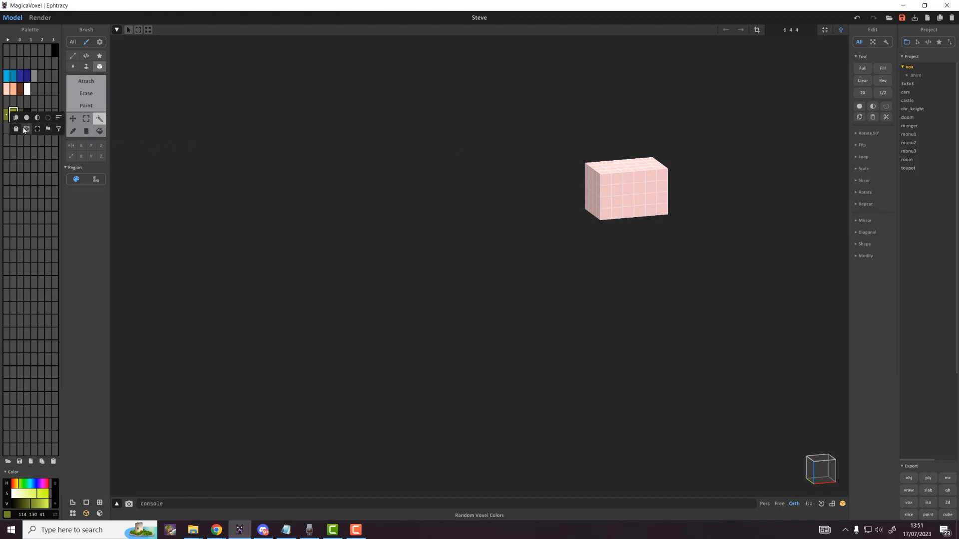
click(24, 130)
key(Tab)
Step: Recolour the sleeve and torso collar pink voxels random olive, then enter the head for editing
click(583, 191)
key(Tab)
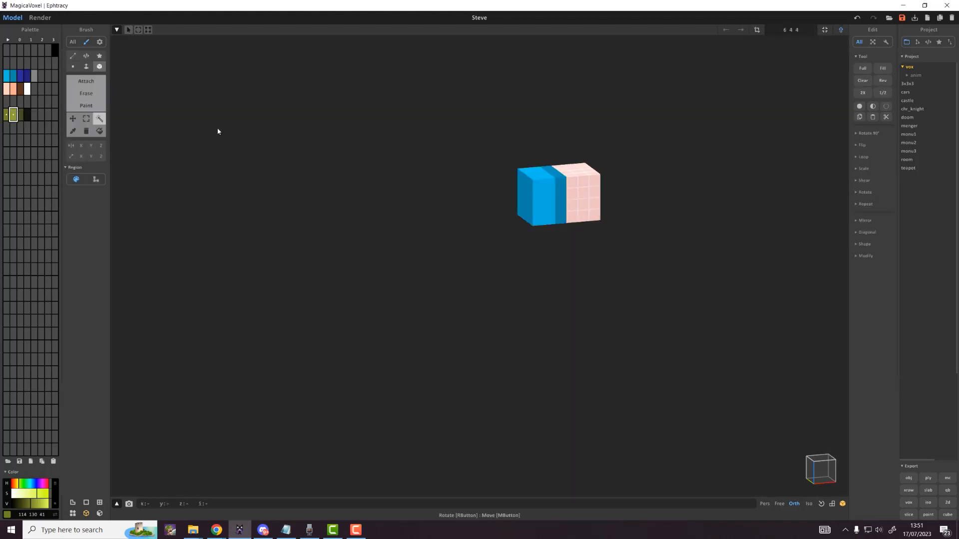
right_click(13, 116)
click(23, 130)
key(Tab)
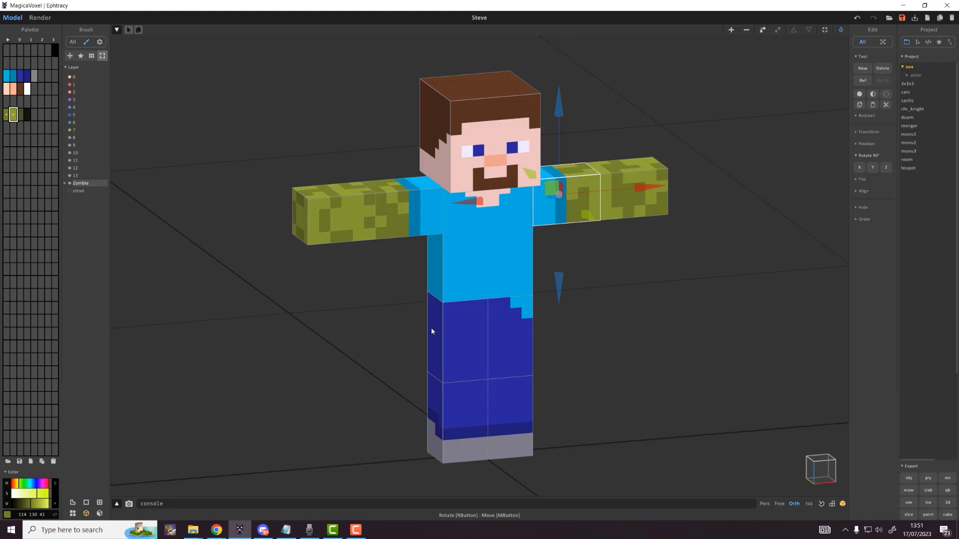
click(492, 190)
key(Tab)
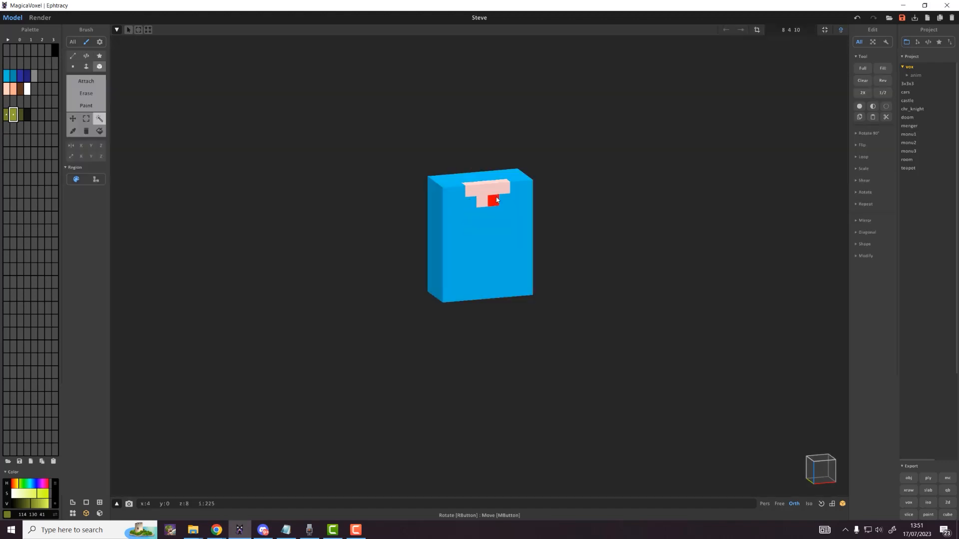
right_click(14, 116)
click(24, 130)
key(Tab)
click(473, 163)
key(Tab)
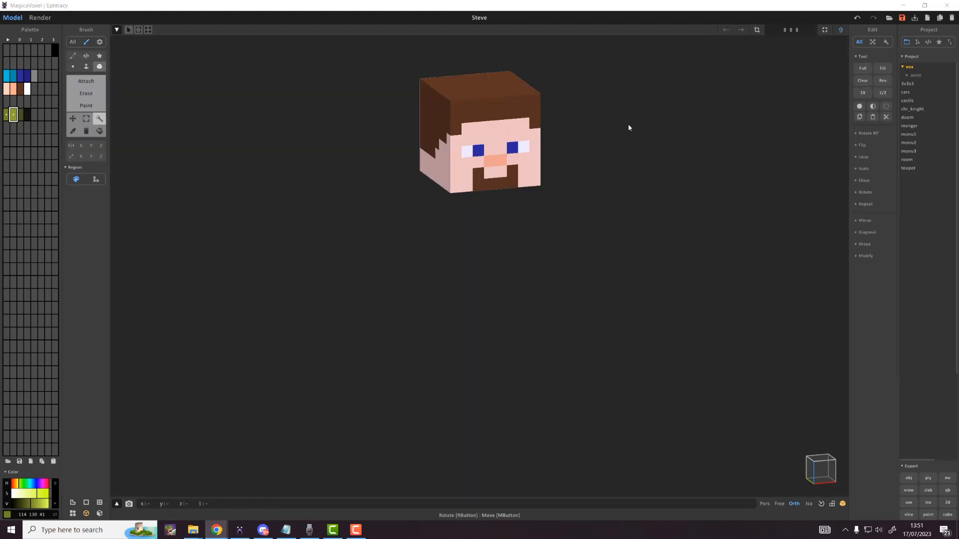
Step: Paint the head's left, top and front faces olive with the Face brush
click(7, 116)
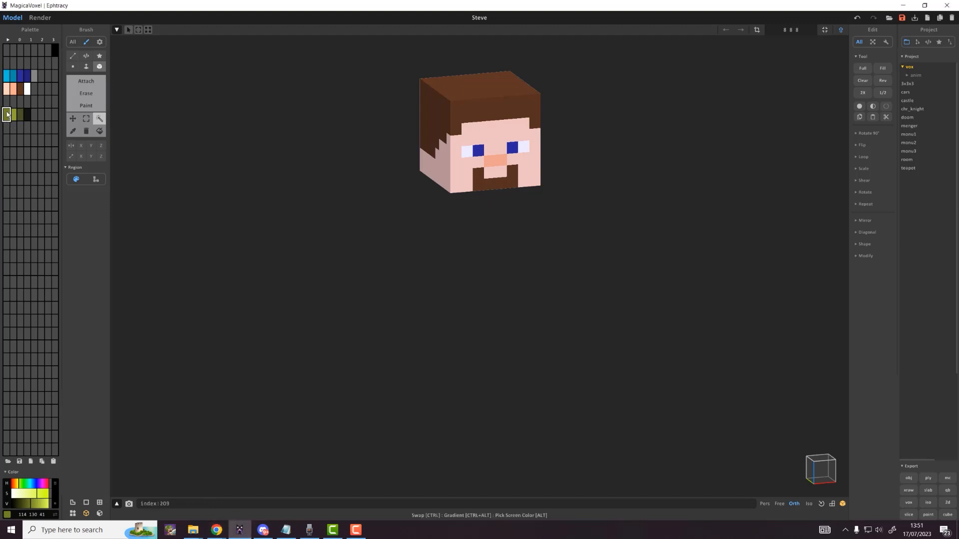
click(86, 65)
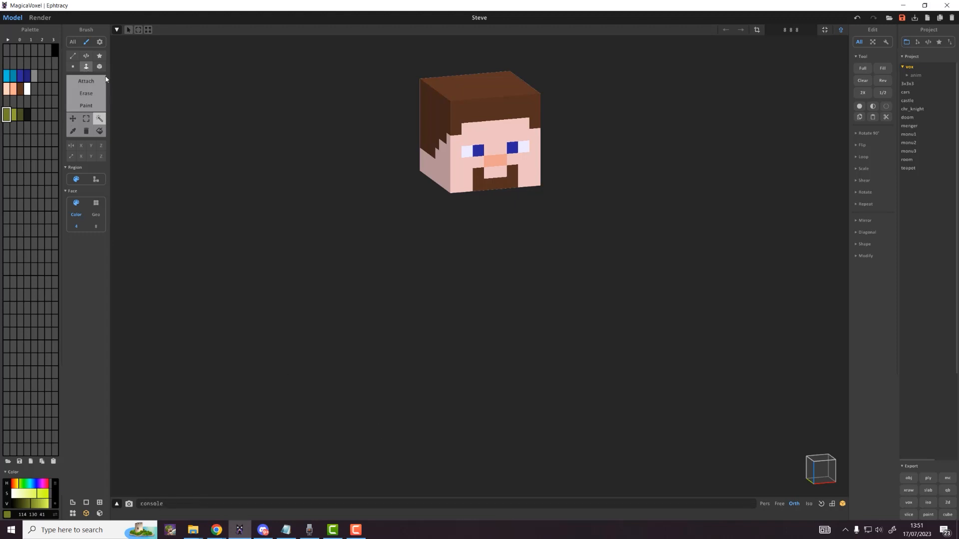
click(86, 106)
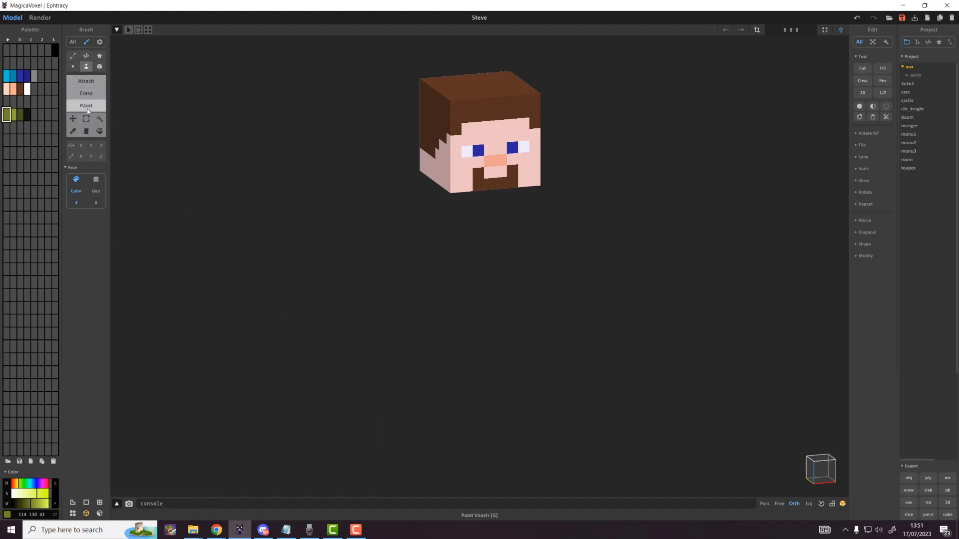
click(444, 125)
click(441, 156)
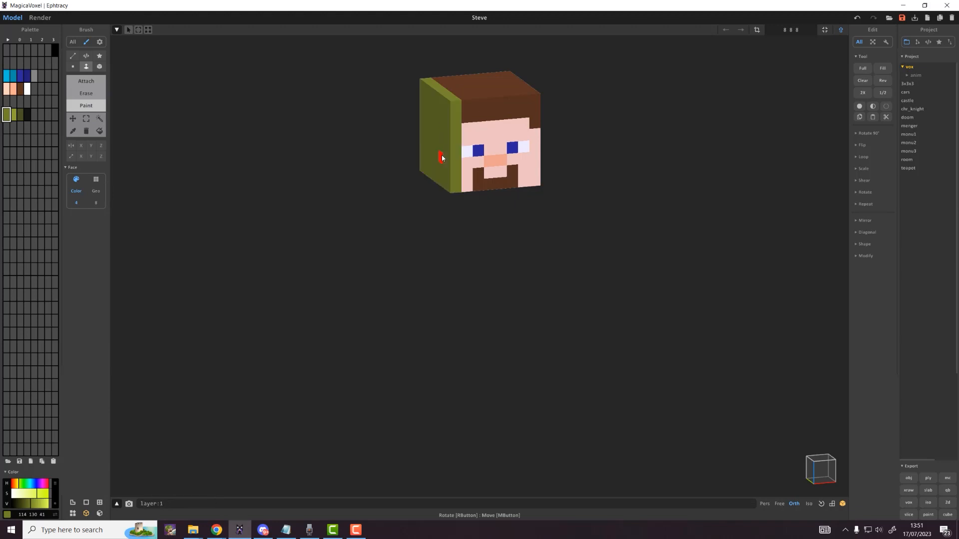
drag(443, 124, 532, 127)
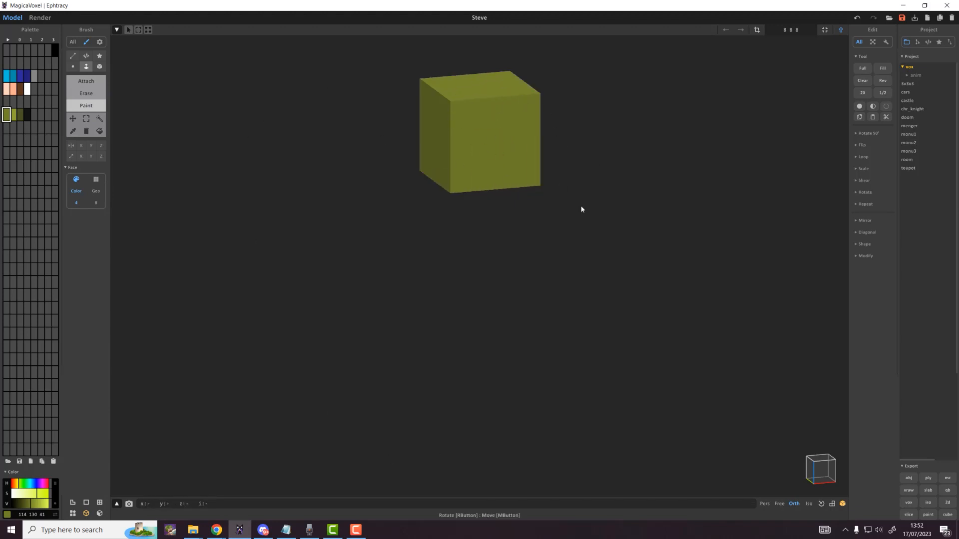
Step: Apply random olive shades to the whole head, deselect, pick near-black, and return to Chrome
click(9, 118)
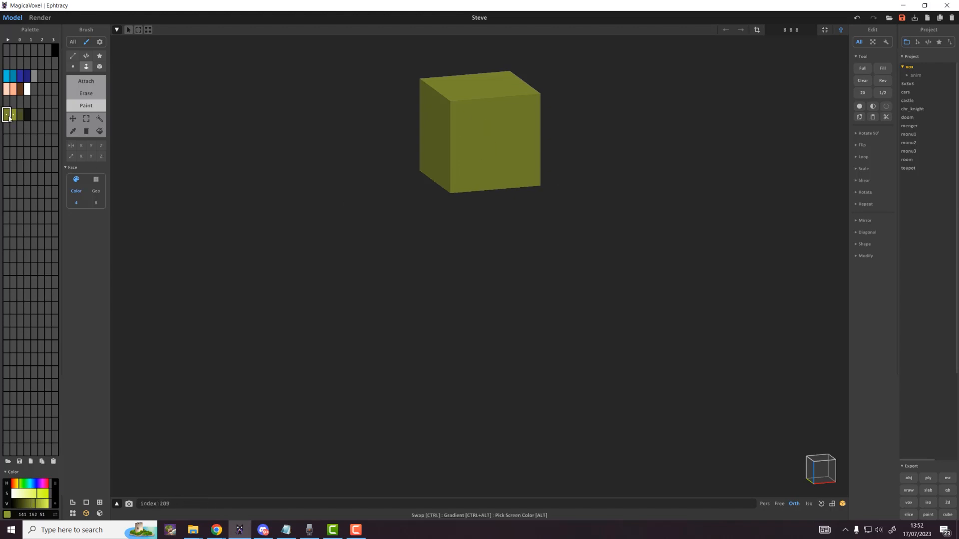
click(100, 118)
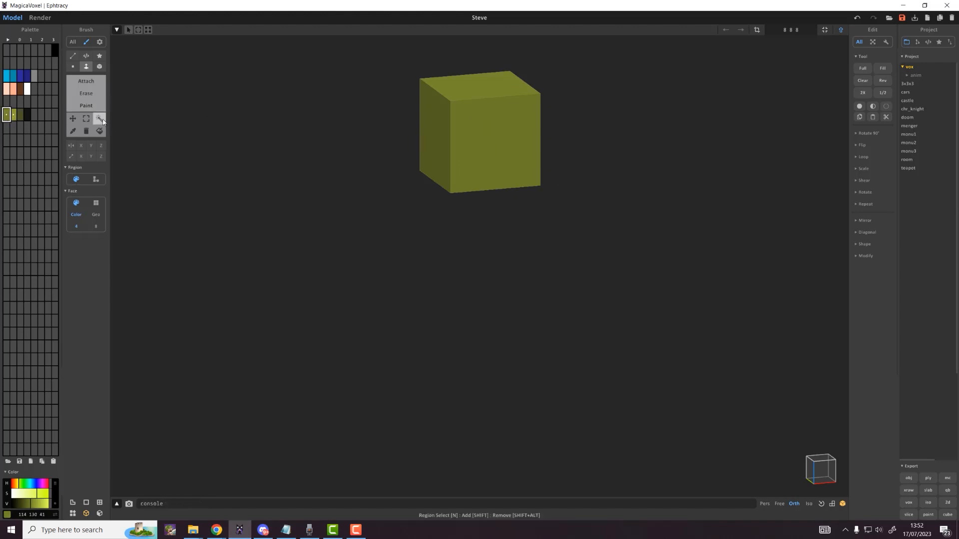
click(452, 127)
right_click(11, 115)
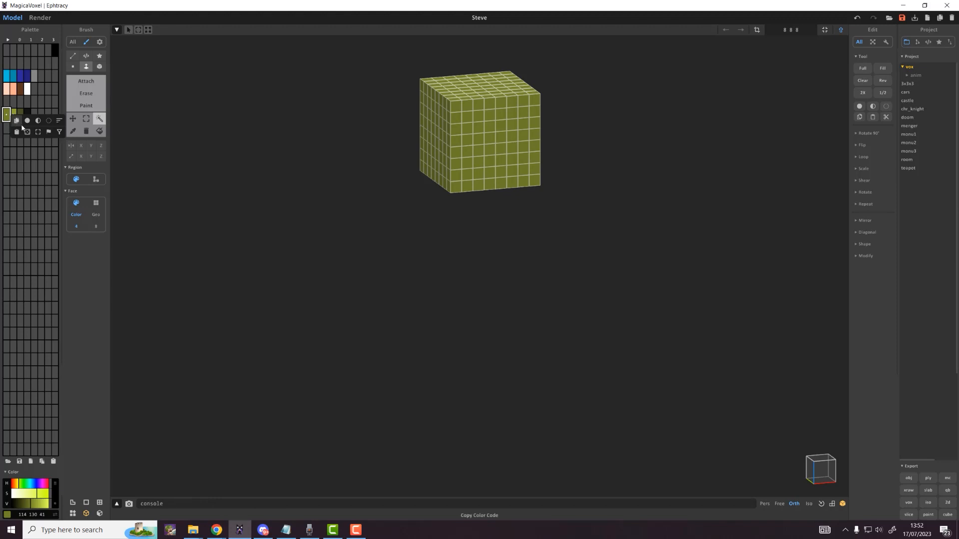
click(27, 131)
click(265, 213)
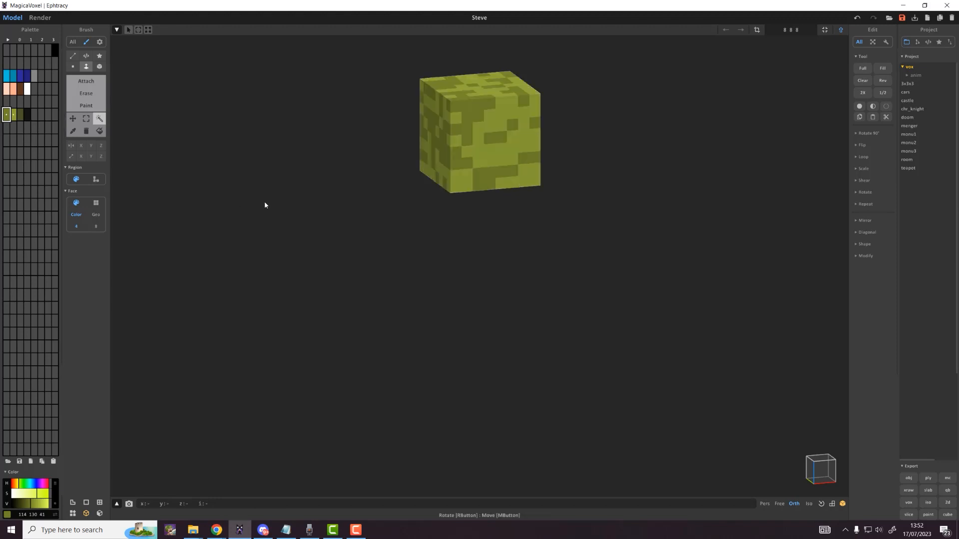
click(28, 115)
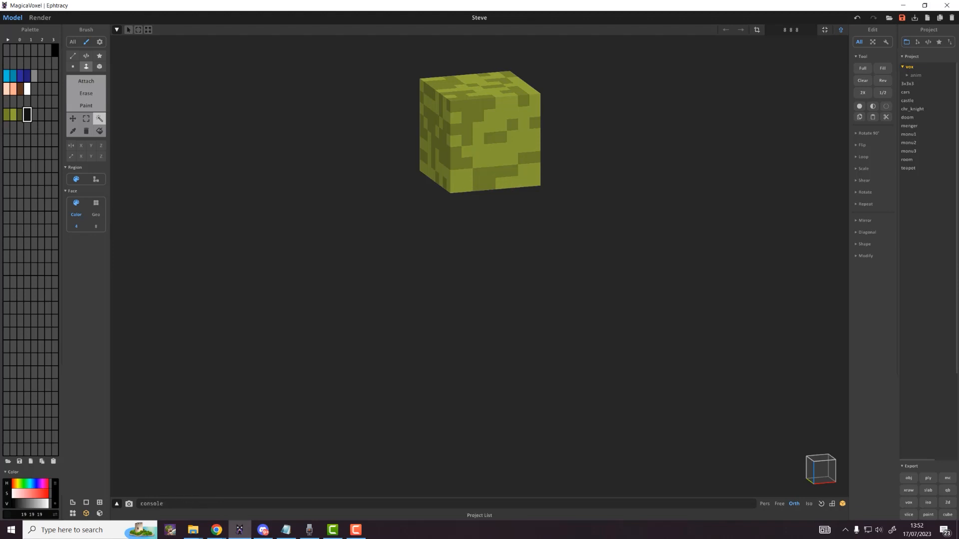
key(alt+Tab)
key(alt+Tab)
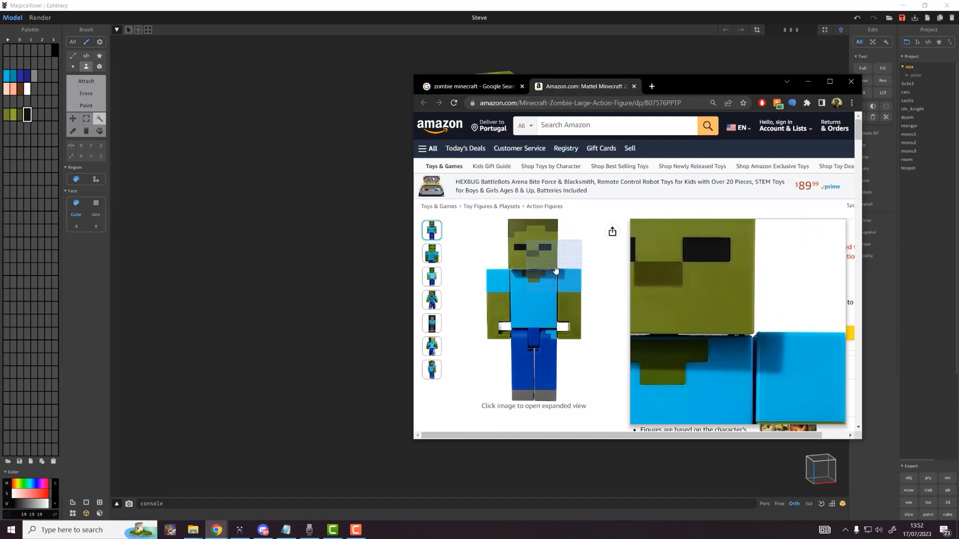
Step: Return to the editor, set a Box brush in Paint mode, and undo the black L-shaped mouth
click(807, 82)
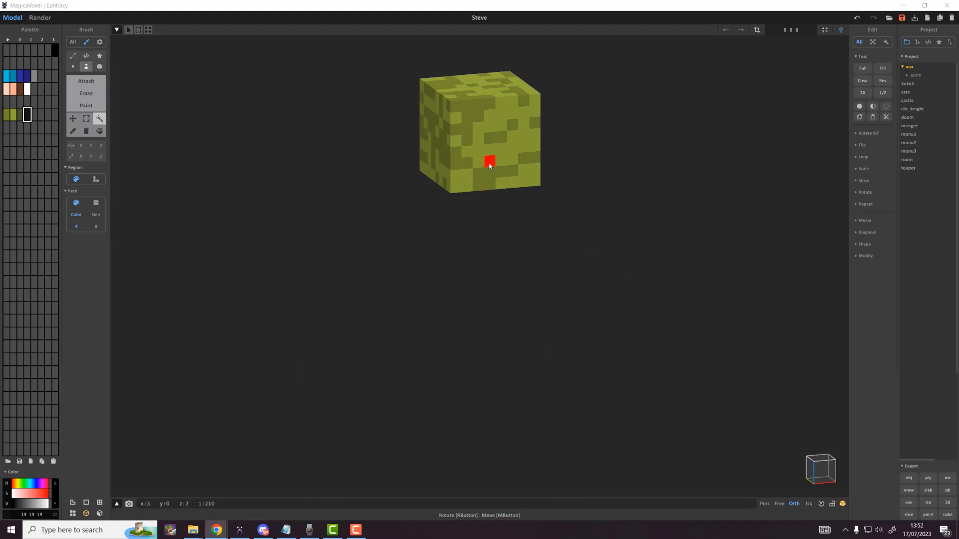
click(26, 116)
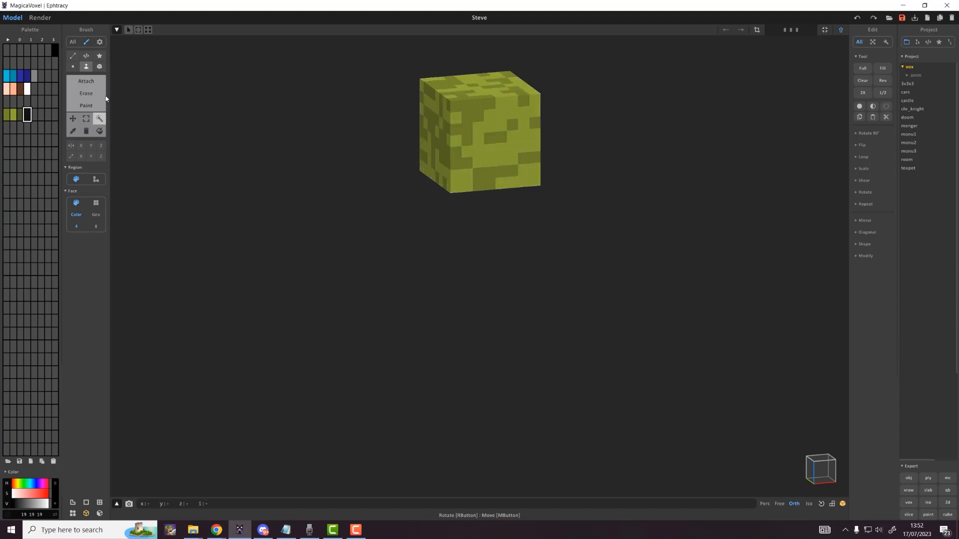
click(99, 67)
click(86, 105)
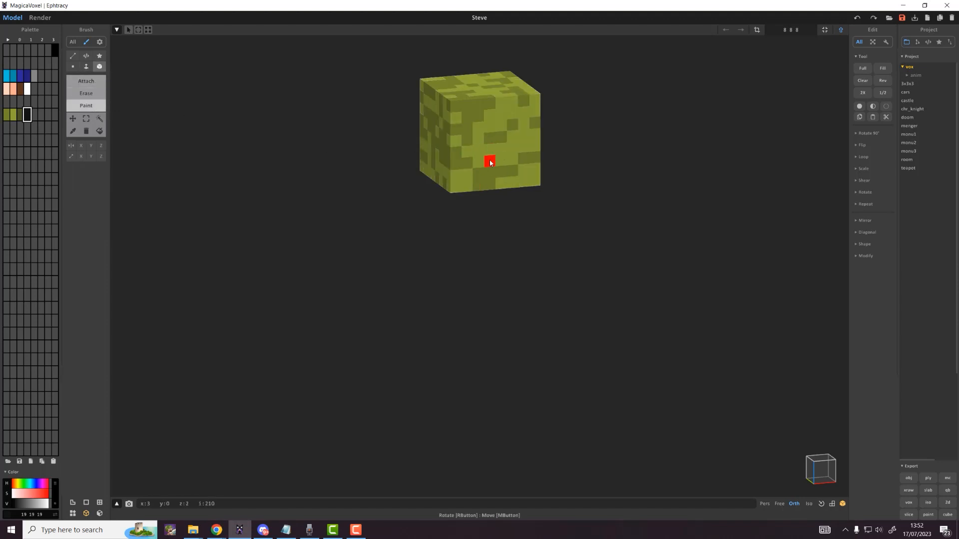
mouse_move(490, 163)
mouse_down()
mouse_move(501, 161)
mouse_move(477, 185)
mouse_move(502, 184)
mouse_up()
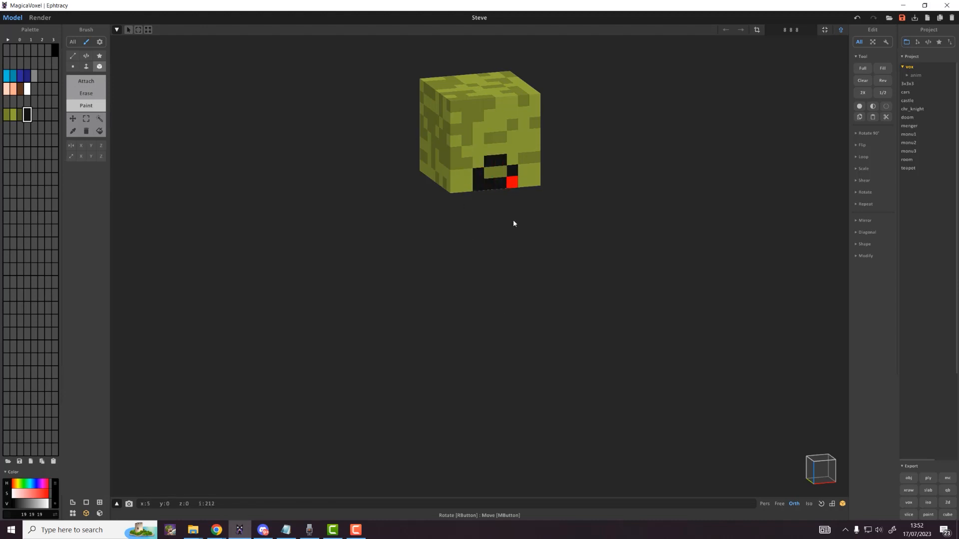
key(ctrl+z)
key(ctrl+z)
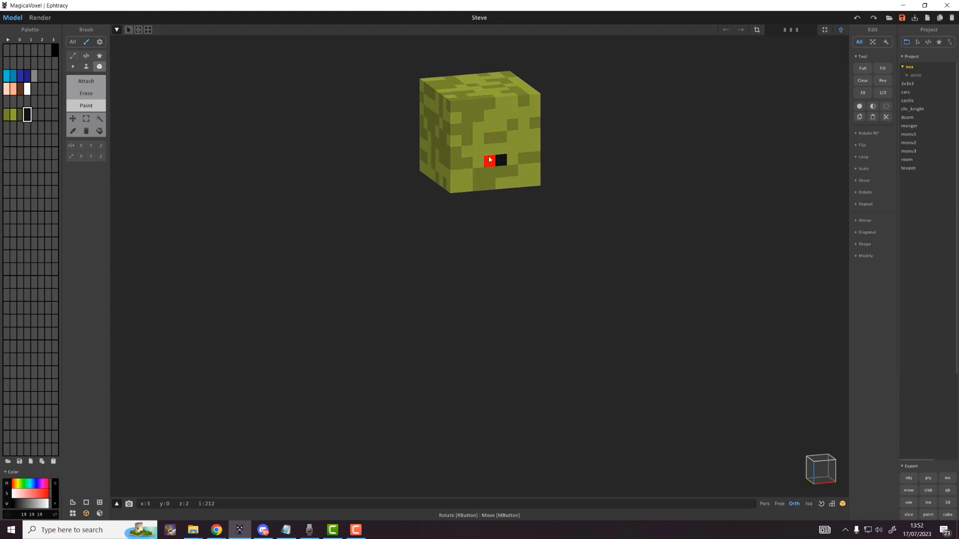
Step: Paint the two leftover black mouth voxels dark olive
click(20, 115)
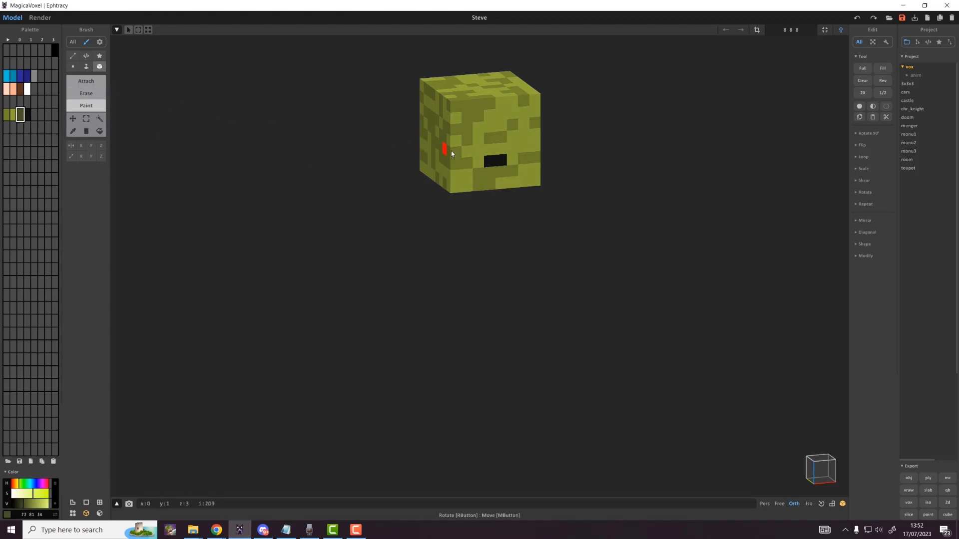
click(489, 161)
click(501, 160)
Step: Paint two black two-voxel eyes on the zombie's face and enable Mirror X
click(27, 114)
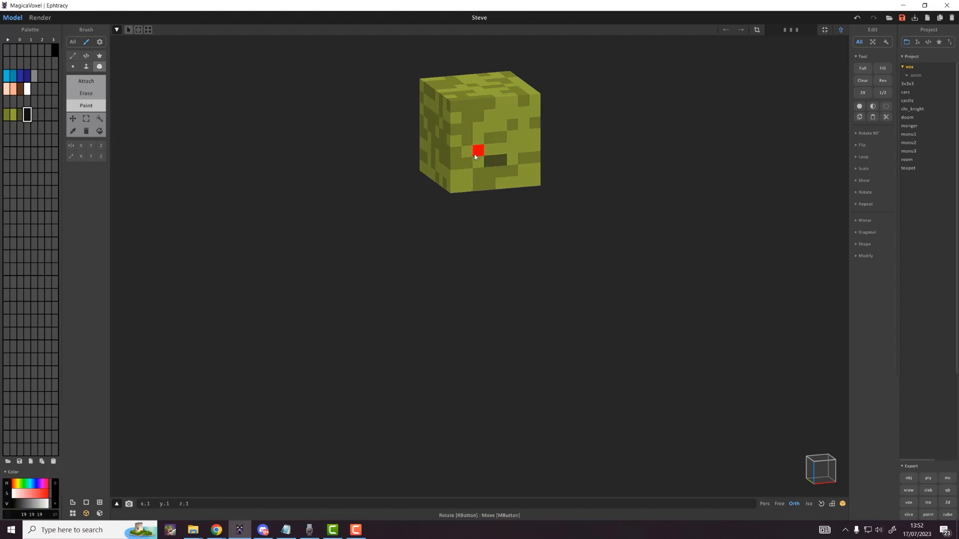
click(476, 152)
click(467, 151)
click(512, 148)
click(523, 147)
click(81, 145)
Step: Leave model editing, deselect the head and hand models, and hide the Zombie layer
key(Tab)
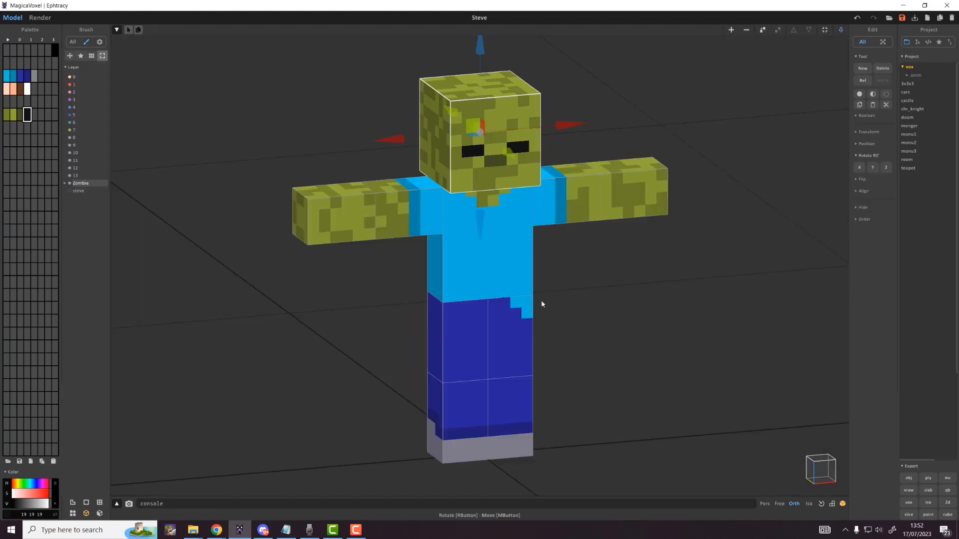
click(671, 281)
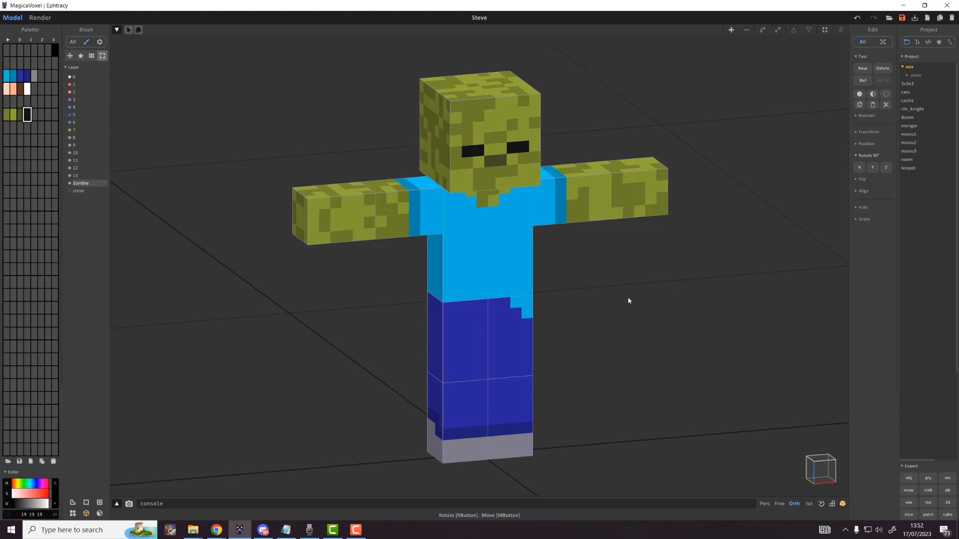
mouse_move(628, 300)
right_down()
mouse_move(334, 291)
mouse_move(633, 294)
right_up()
key(Tab)
key(Tab)
scroll(242, 155, down, 3)
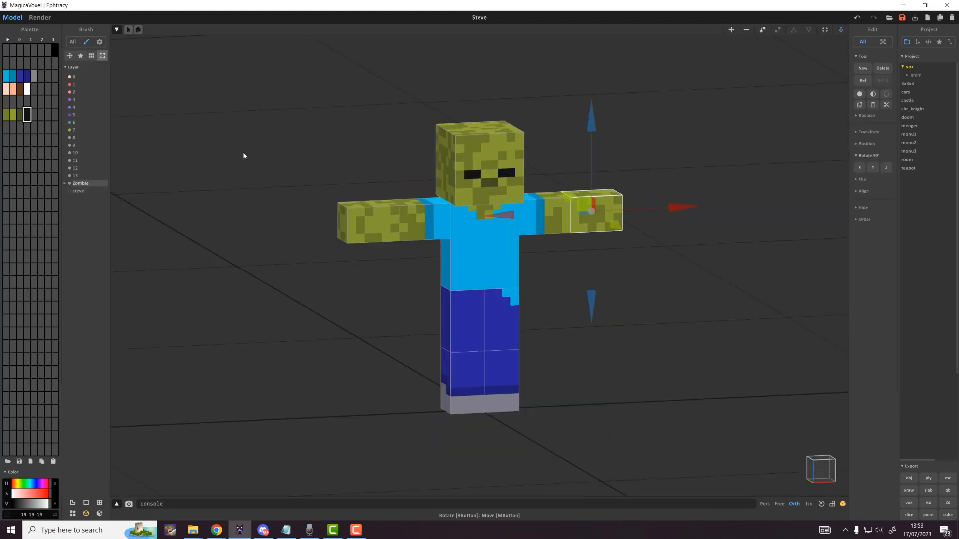
click(243, 156)
click(70, 183)
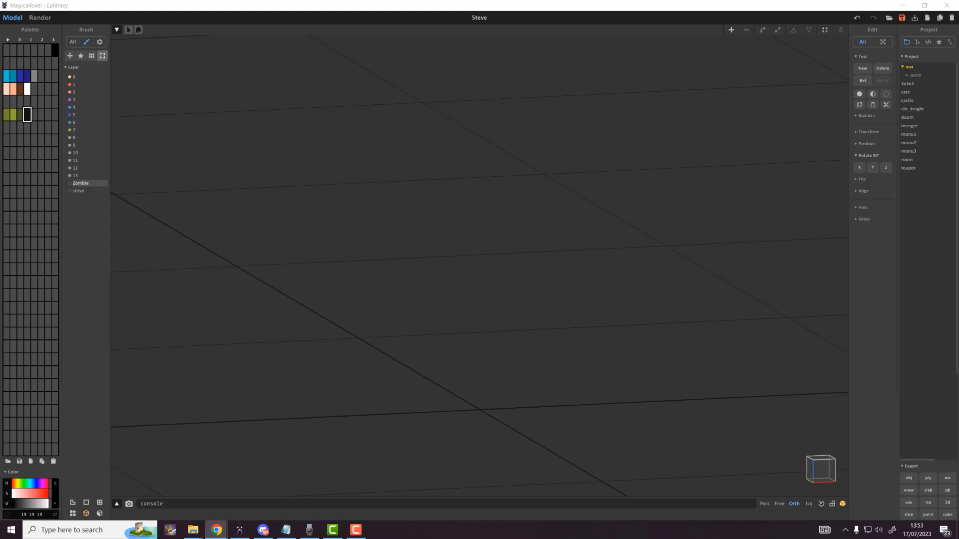
Step: Place the Minecraft grass block picture beside a restored, smaller MagicaVoxel window
drag(958, 270, 596, 90)
scroll(669, 247, down, 1)
ctrl+scroll(693, 257, down, 2)
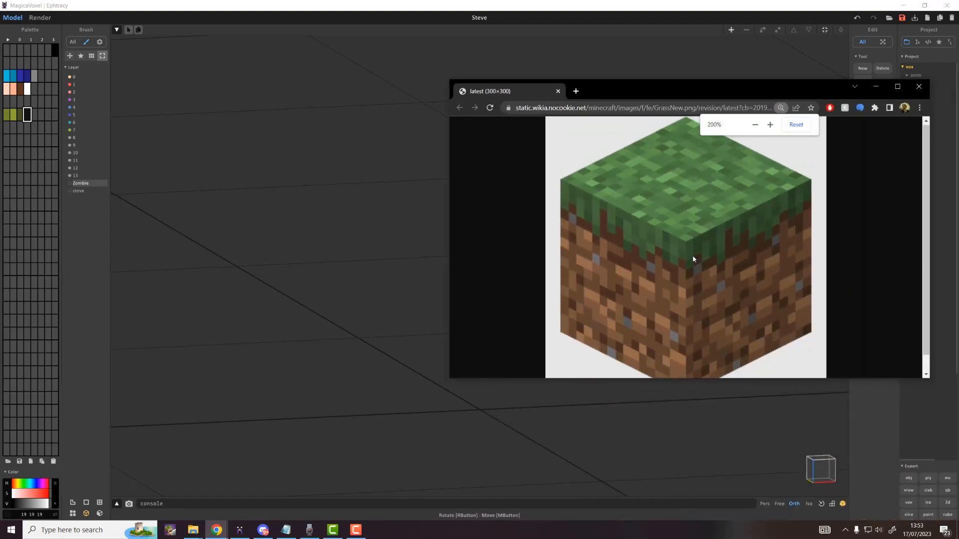
double_click(574, 8)
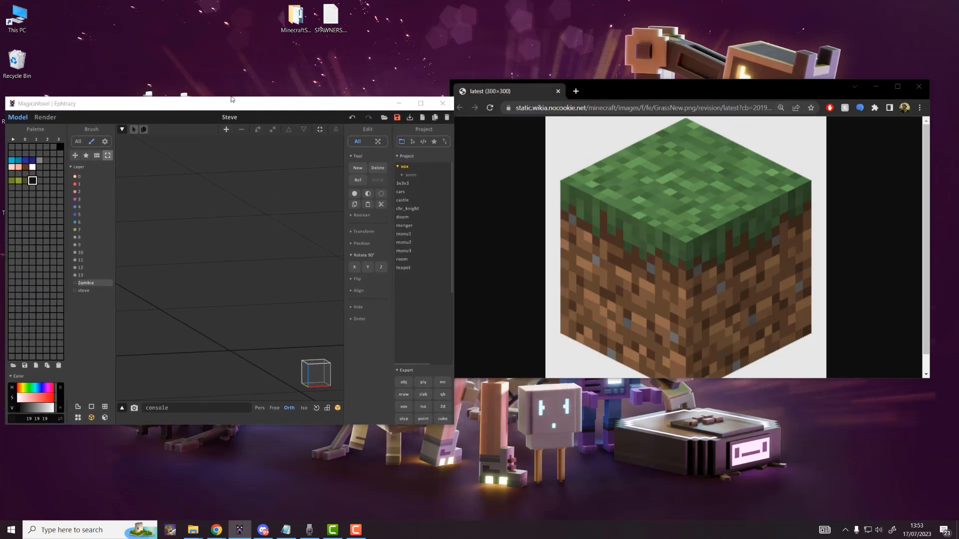
Step: Sample four grass greens from the picture into consecutive palette cells
click(12, 195)
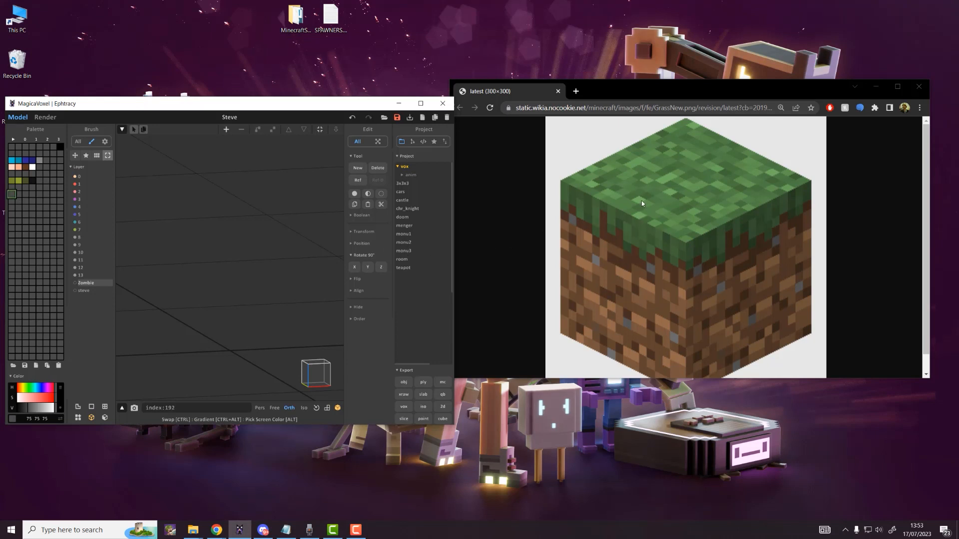
alt+drag(639, 199, 639, 199)
click(19, 195)
alt+drag(19, 195, 601, 206)
alt+drag(639, 197, 639, 193)
click(25, 193)
alt+drag(26, 196, 677, 206)
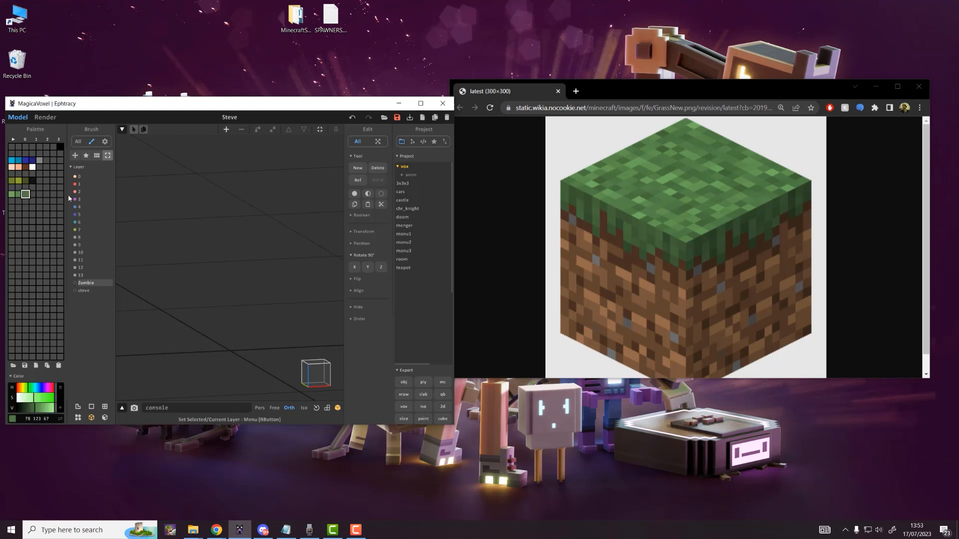
click(32, 194)
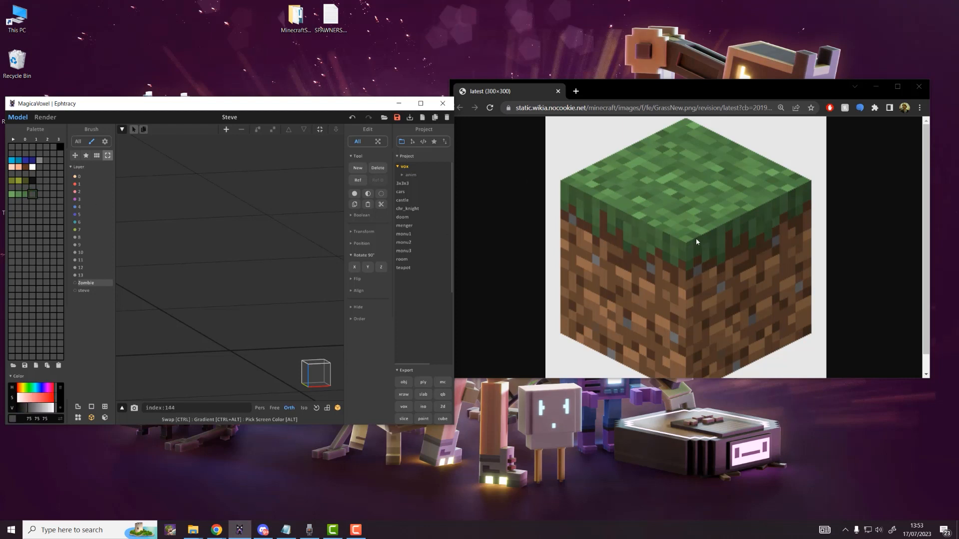
alt+drag(697, 242, 696, 241)
click(13, 201)
Step: Sample four dirt browns into the next palette cells, then minimize Chrome and maximize MagicaVoxel
click(40, 194)
alt+click(604, 288)
click(46, 195)
alt+click(588, 279)
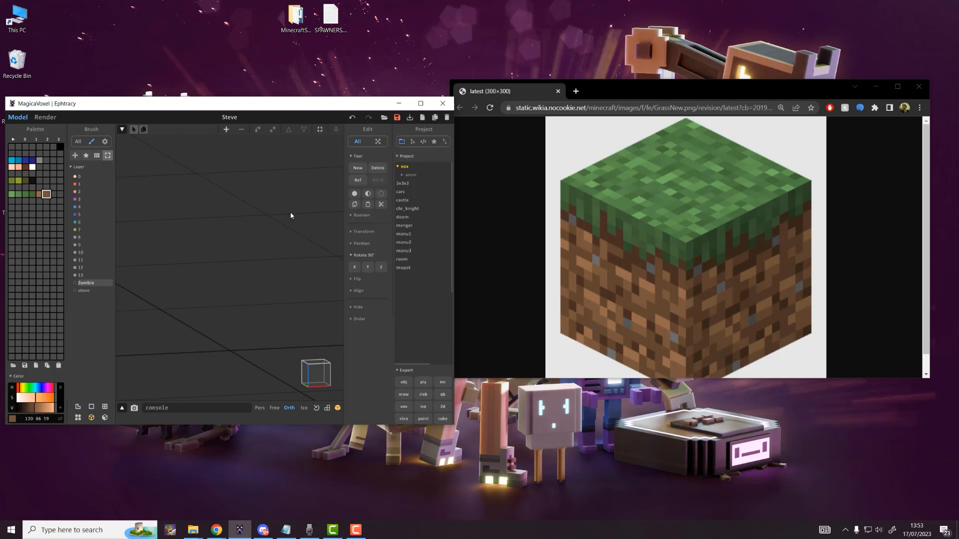
click(53, 194)
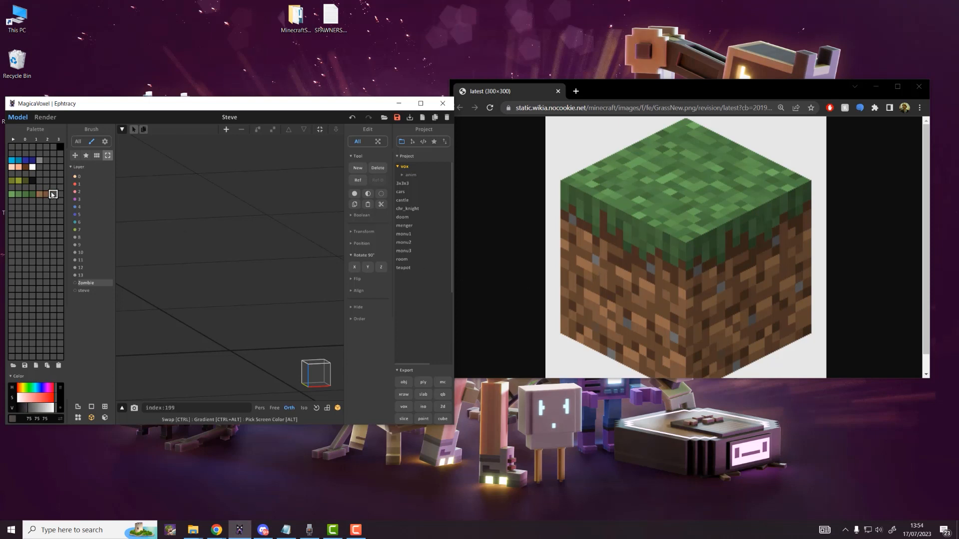
alt+click(637, 272)
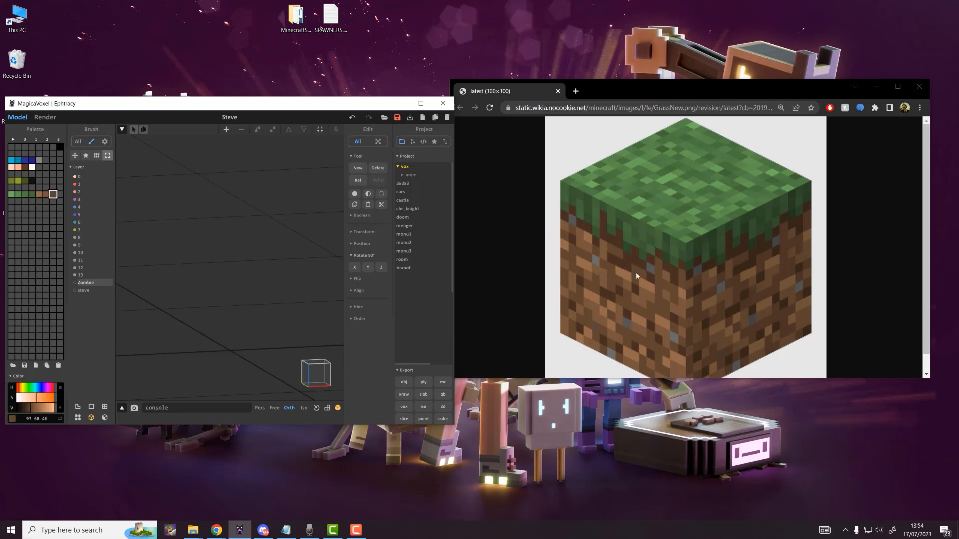
click(59, 194)
alt+click(603, 285)
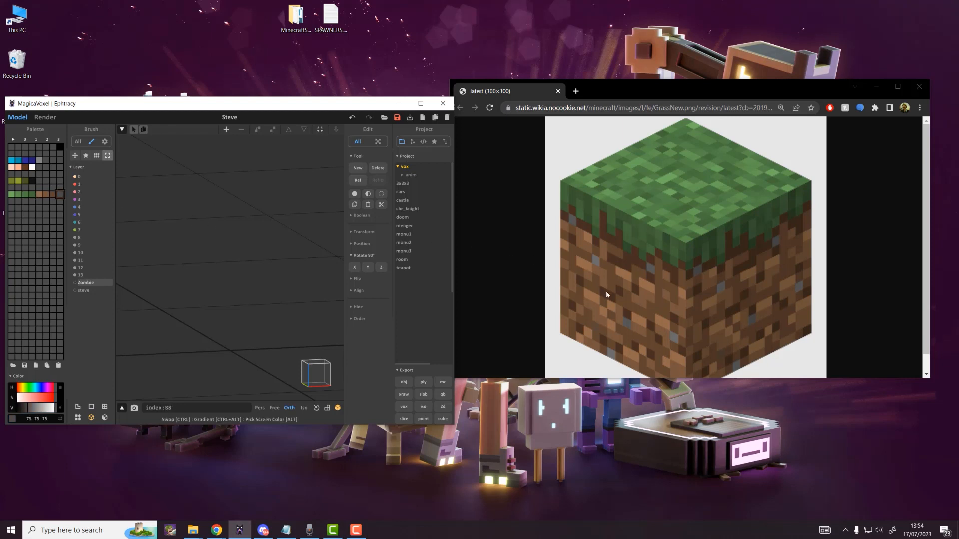
click(12, 201)
click(39, 242)
click(11, 200)
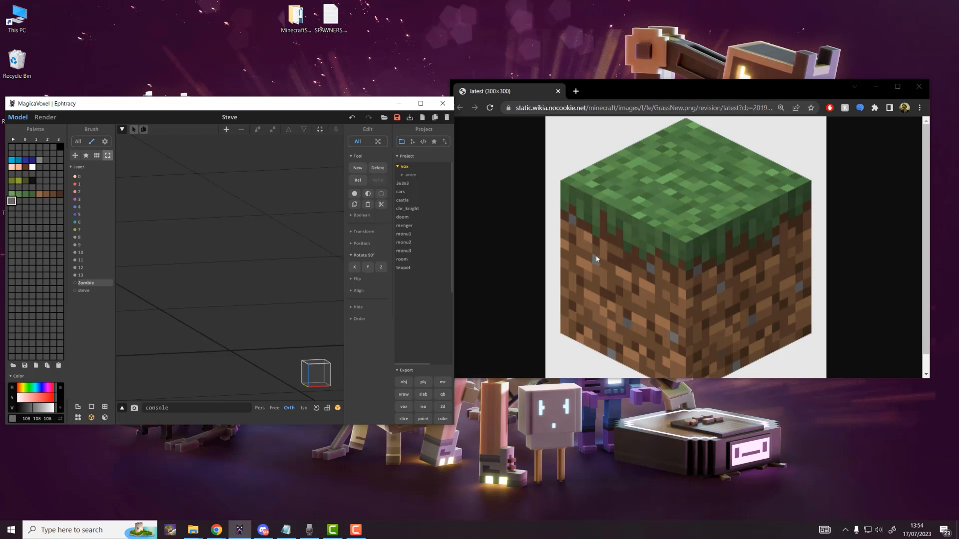
click(875, 87)
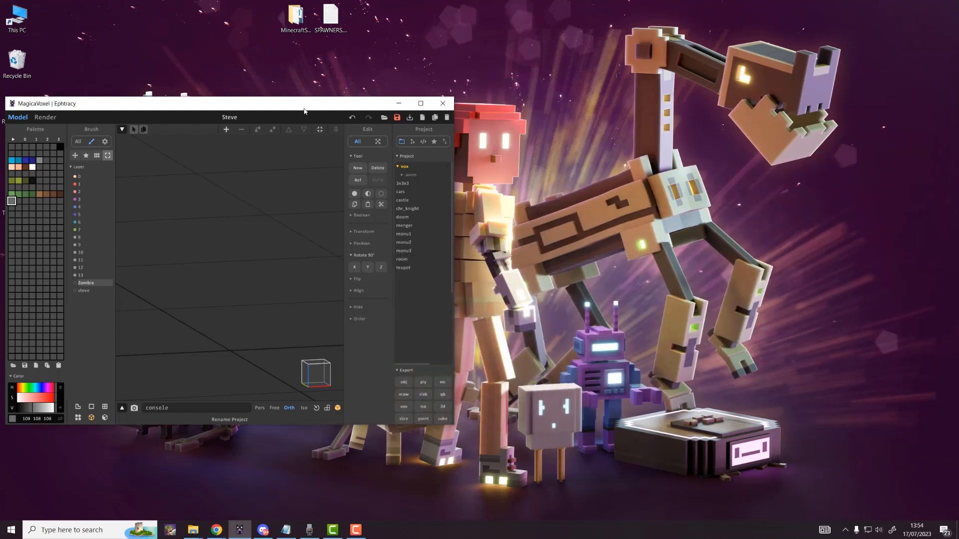
double_click(312, 106)
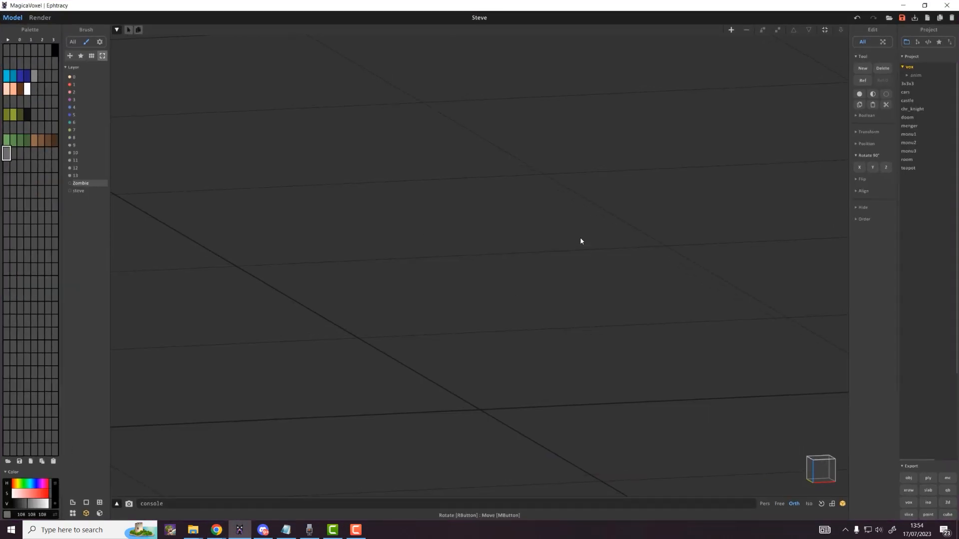
Step: Open the empty model and resize it to 16×16×16
click(618, 195)
click(841, 30)
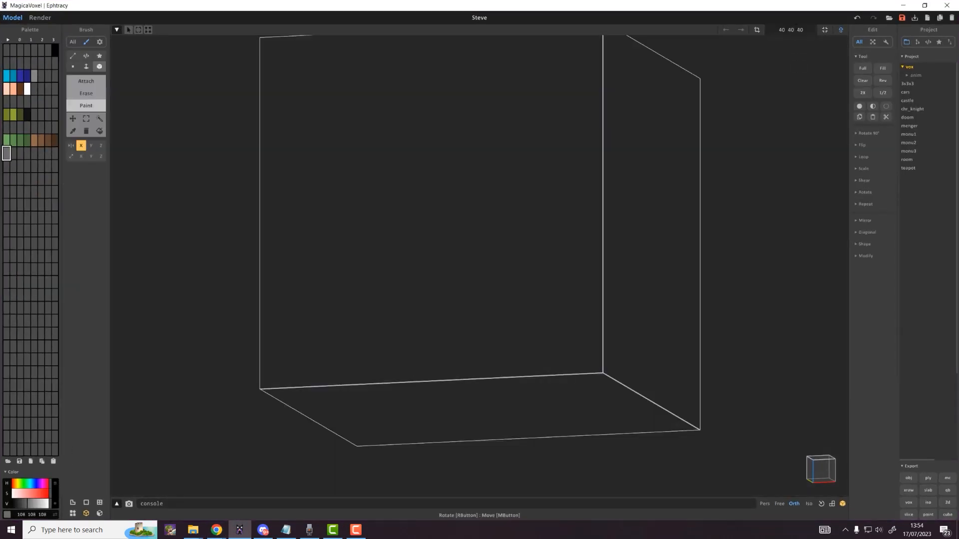
click(791, 29)
text(16)
key(Return)
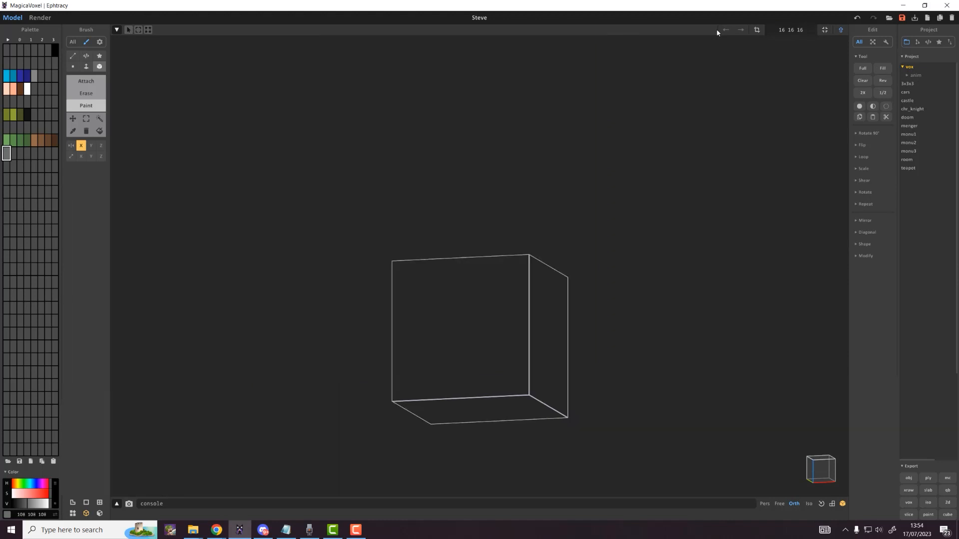
Step: Fill the whole 16-cube volume with dark-brown dirt voxels
click(48, 140)
click(55, 140)
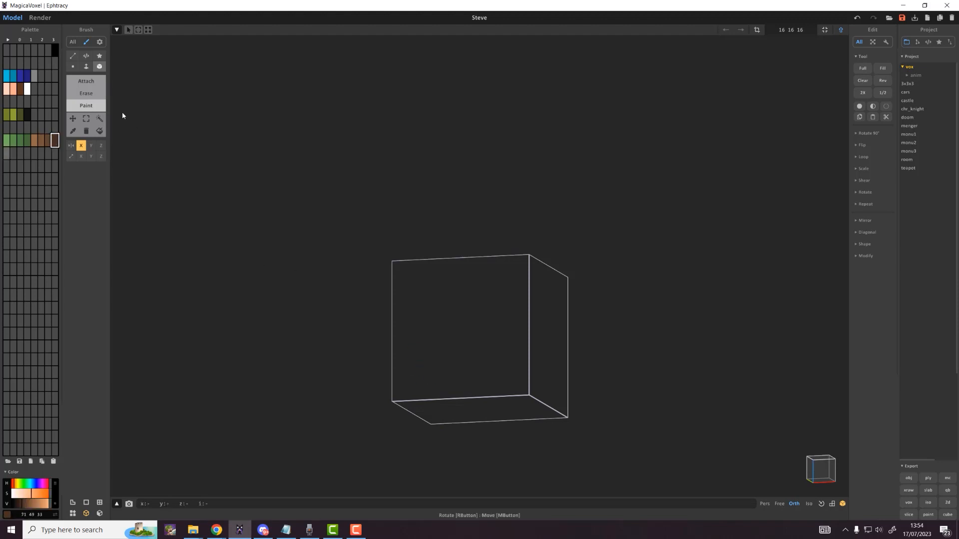
click(86, 66)
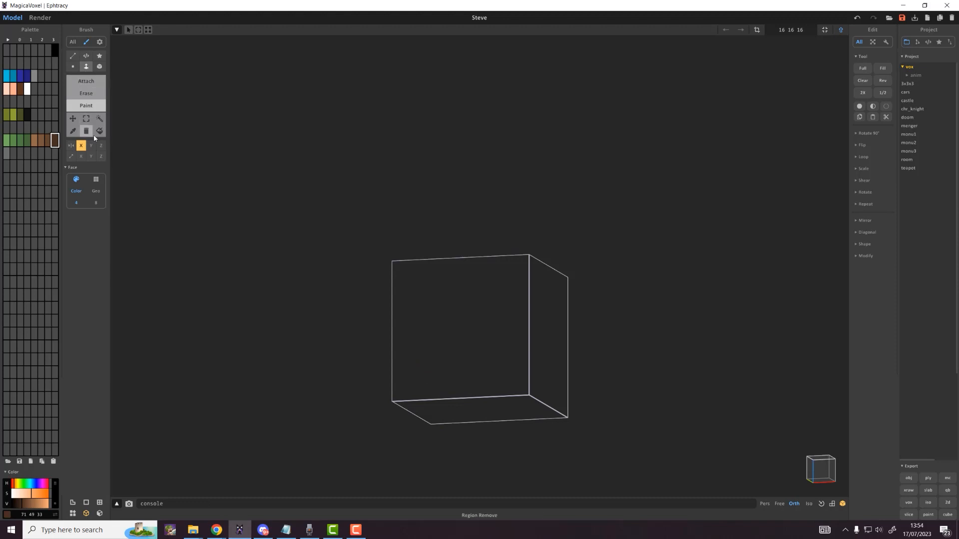
click(89, 82)
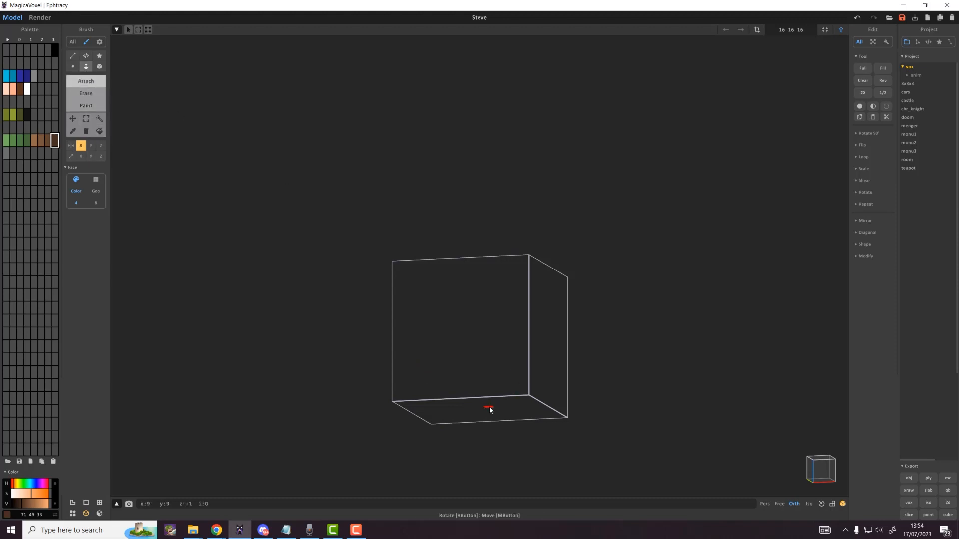
mouse_move(490, 408)
mouse_down()
mouse_move(482, 315)
mouse_move(459, 297)
mouse_up()
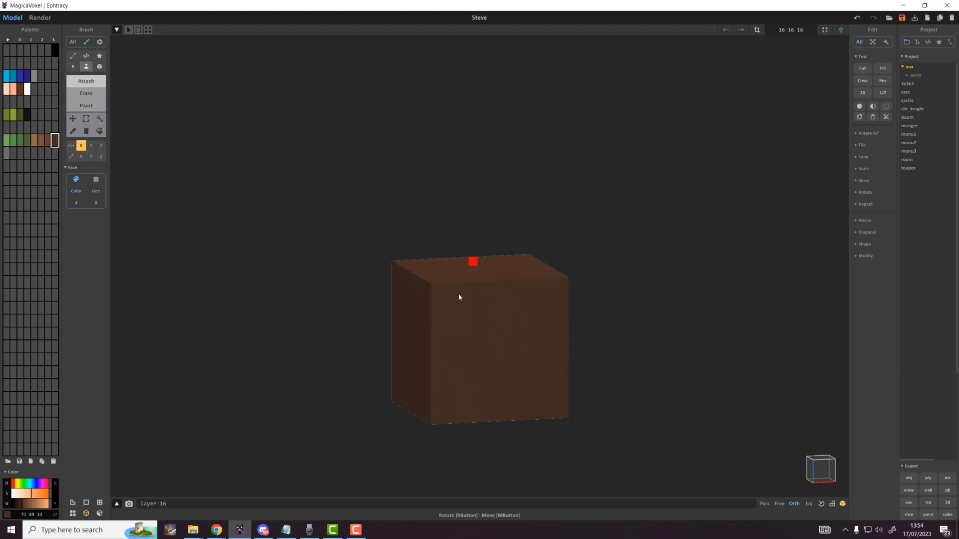
right_drag(495, 337, 521, 340)
scroll(519, 346, up, 3)
middle_drag(511, 340, 502, 300)
scroll(507, 320, up, 1)
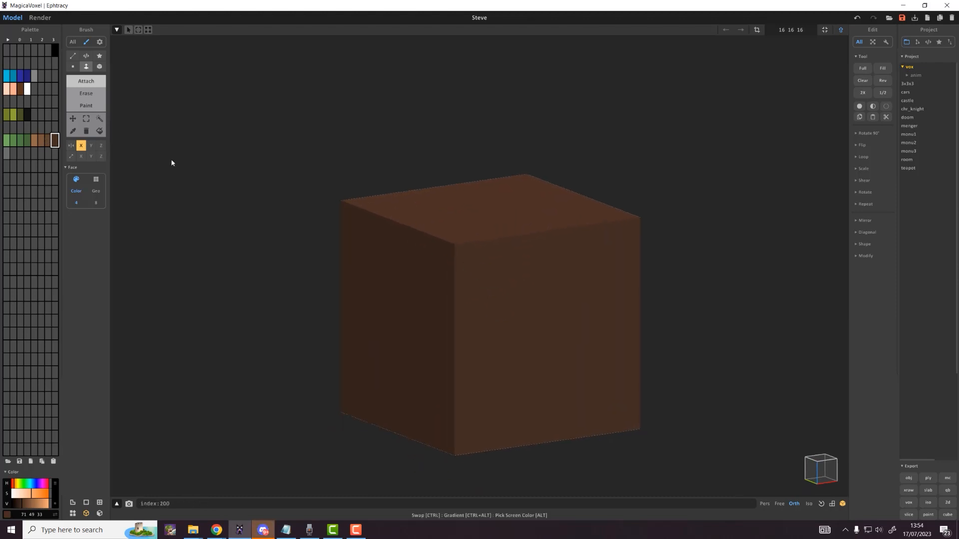
Step: Apply Random Voxel Colors using four selected brown palette shades
click(99, 120)
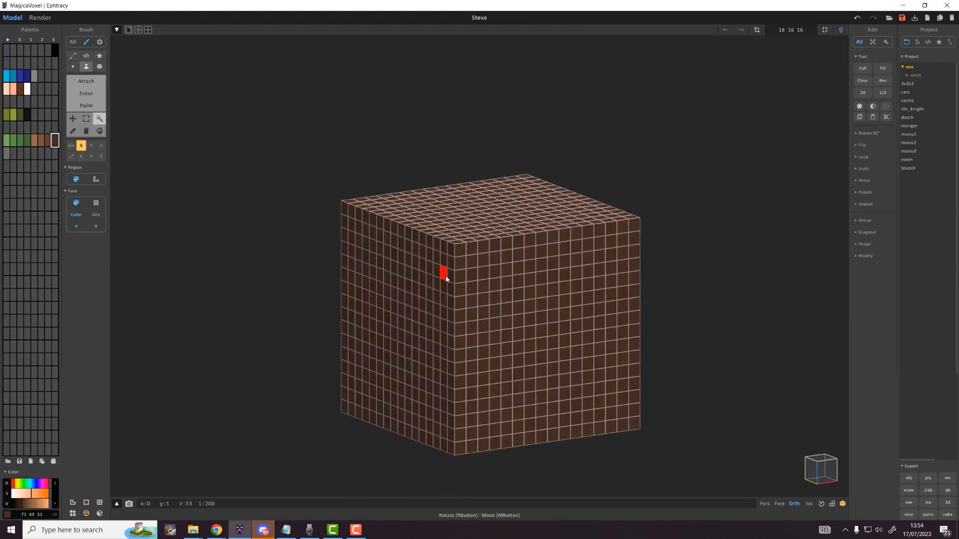
drag(34, 140, 54, 143)
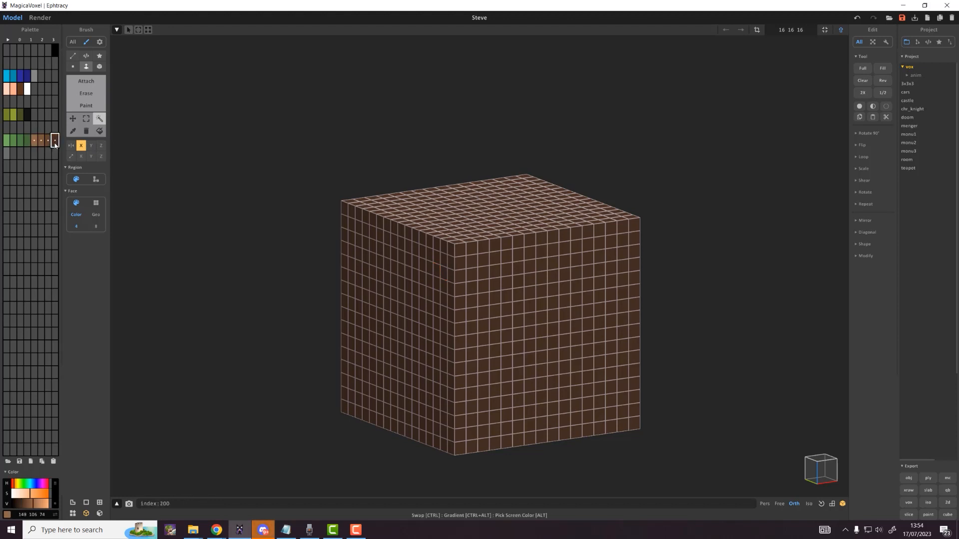
right_click(47, 144)
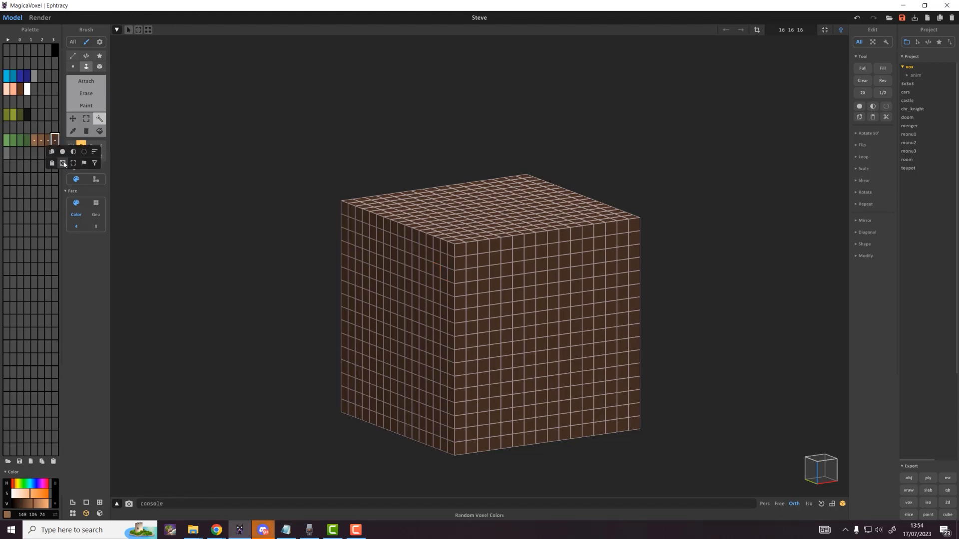
click(63, 163)
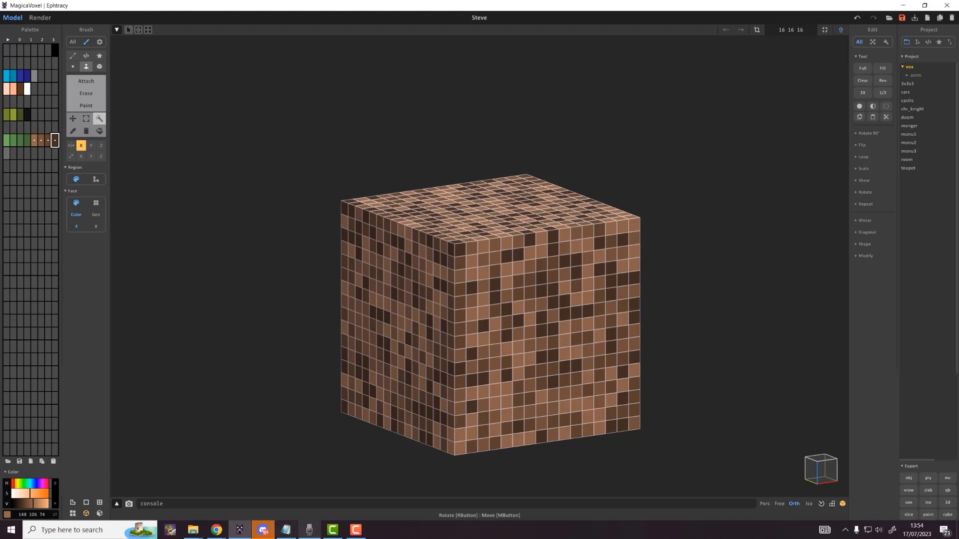
Step: Save the model and switch to the world scene view
mouse_move(356, 530)
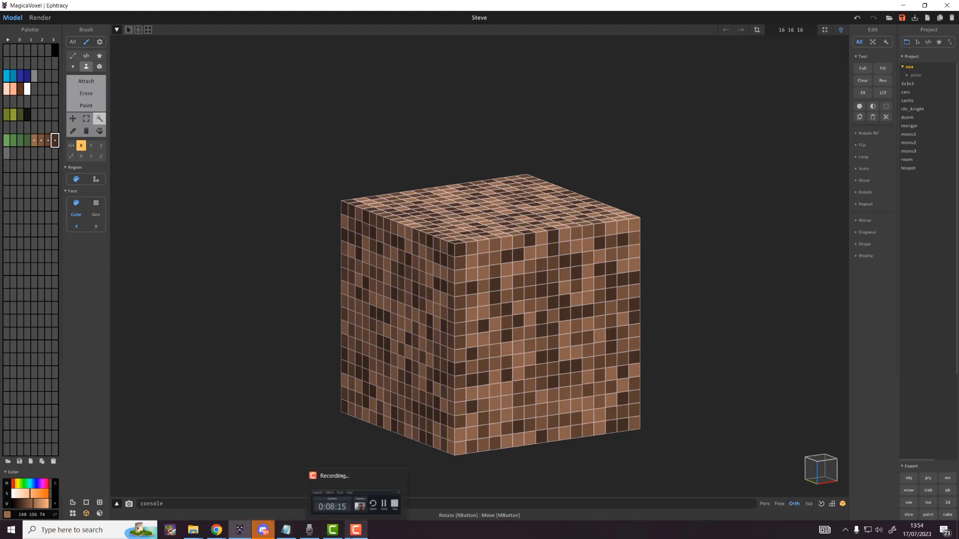
click(310, 534)
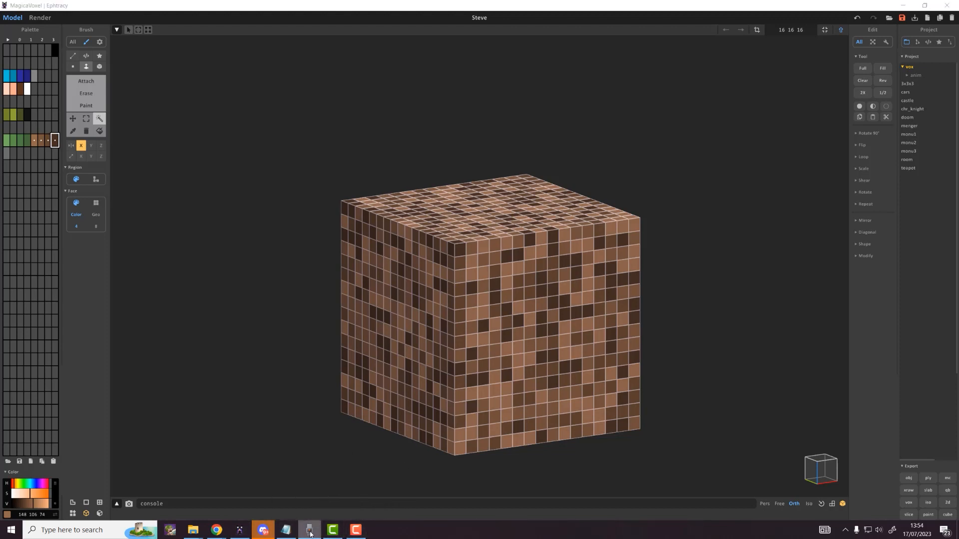
click(311, 534)
key(ctrl+s)
scroll(693, 262, down, 5)
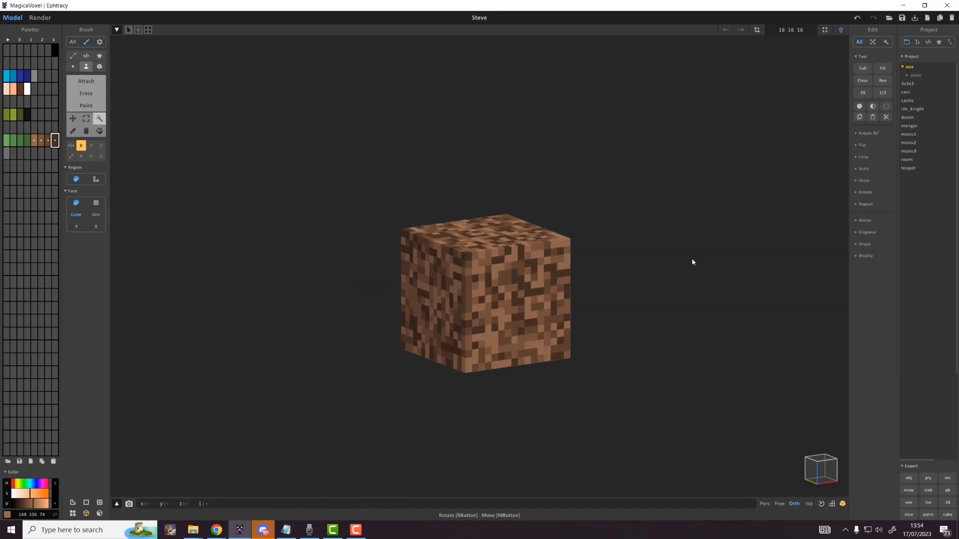
key(Tab)
key(Tab)
key(Tab)
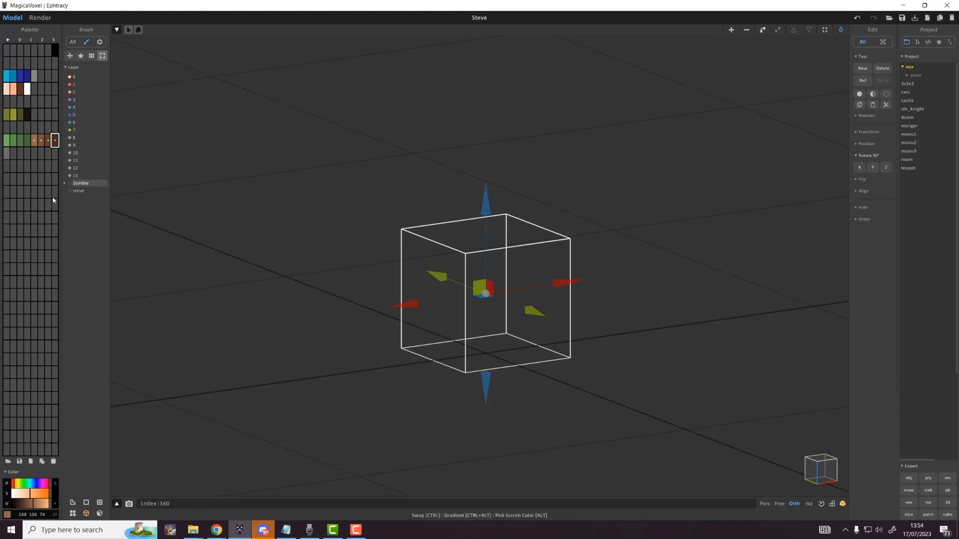
Step: Rename layer 13 to 'DirtBlock'
right_click(74, 176)
click(112, 182)
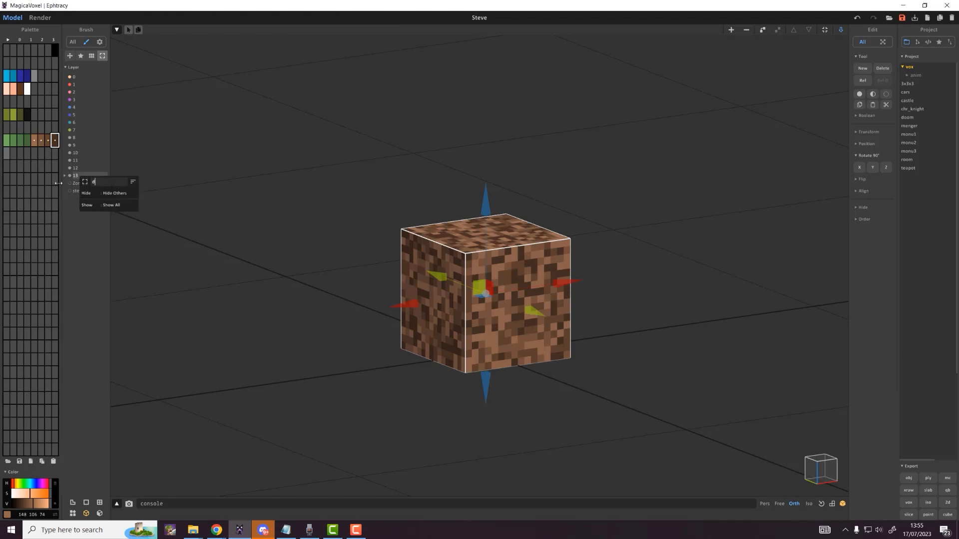
text(DirtBlock)
key(Return)
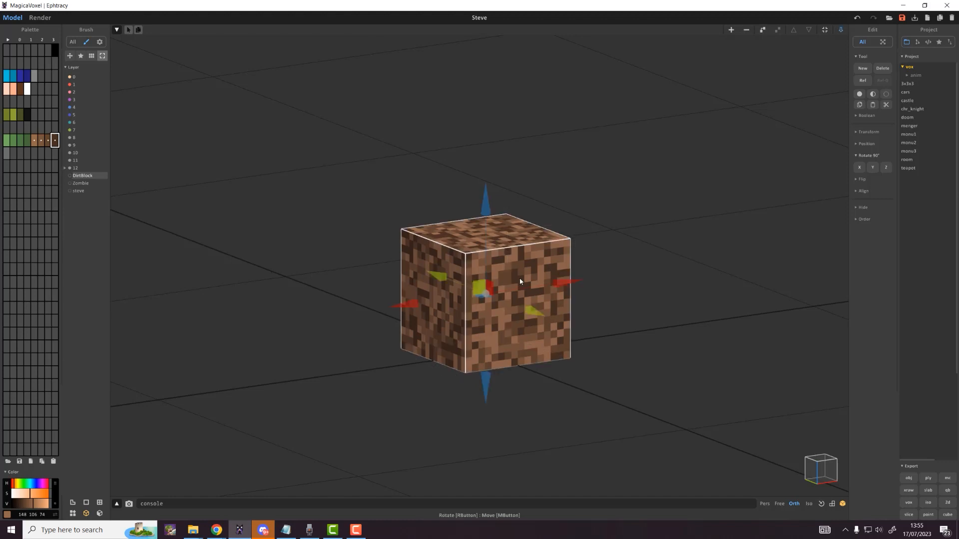
Step: Undo an accidental cube move and go back into editing the cube model
drag(560, 281, 499, 347)
key(ctrl+z)
key(ctrl+z)
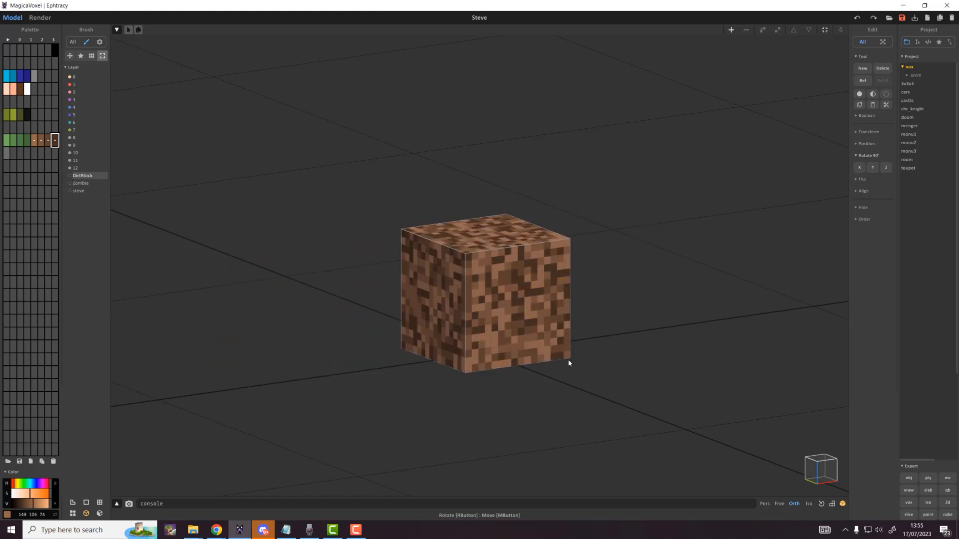
right_drag(449, 148, 616, 256)
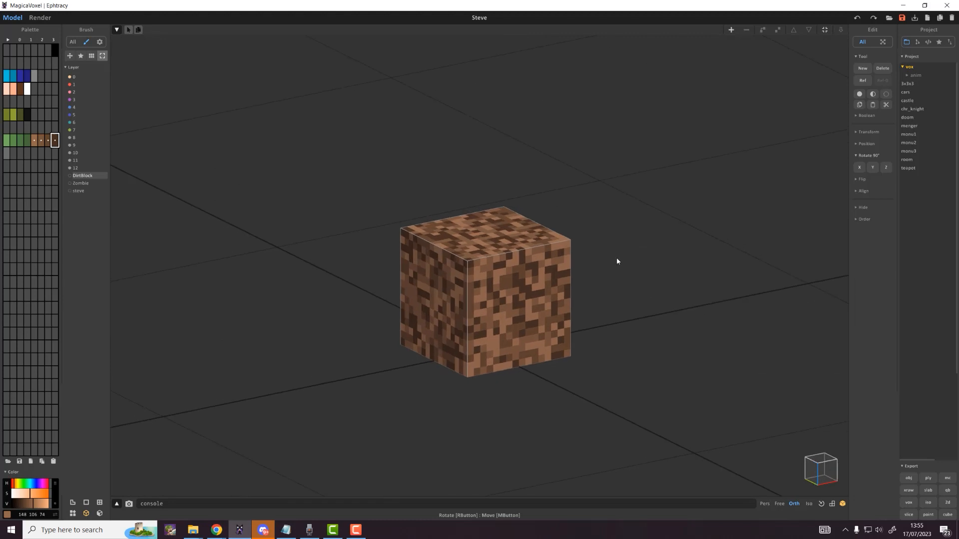
scroll(616, 257, up, 4)
key(Tab)
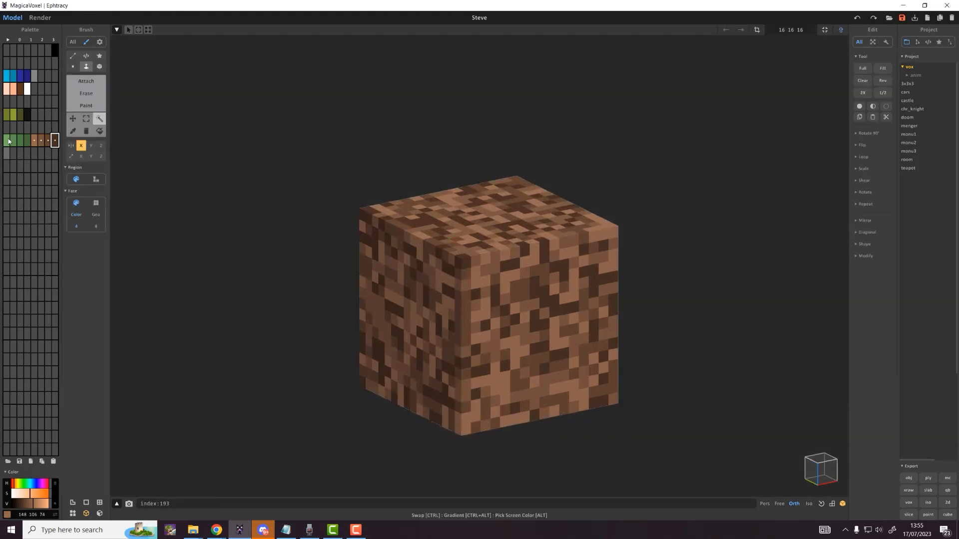
Step: With a green Box brush in Paint mode, paint a corner column and turn off Mirror X
right_drag(492, 258, 485, 248)
scroll(485, 247, up, 2)
key(v)
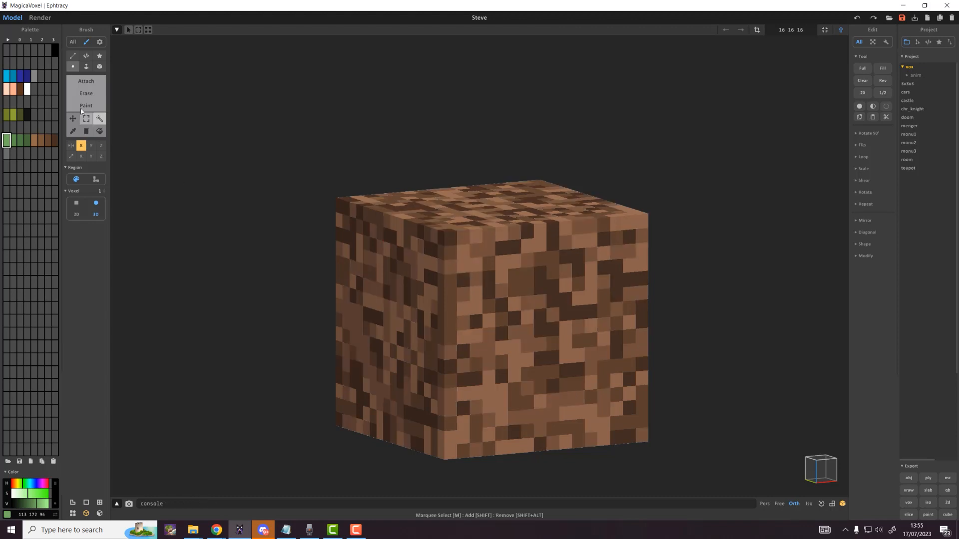
click(99, 69)
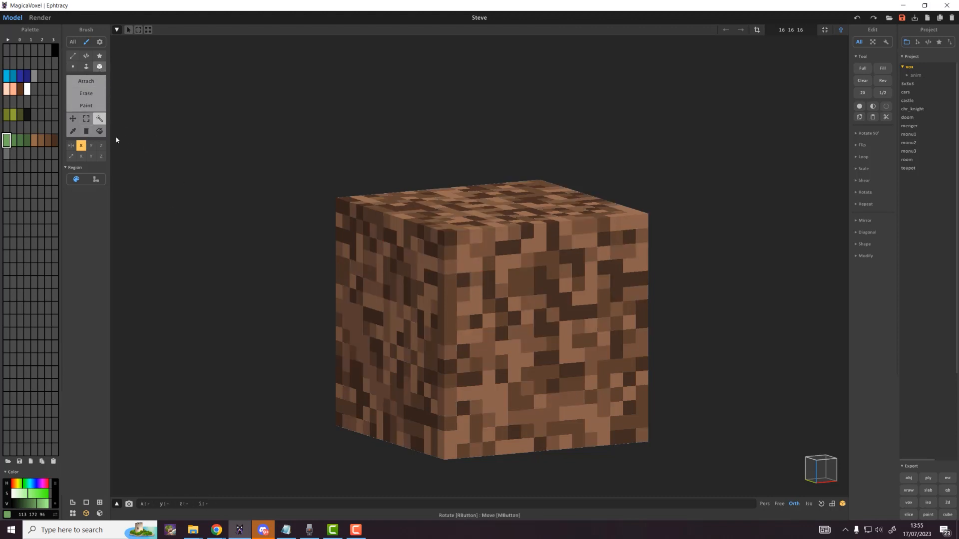
click(89, 107)
click(90, 108)
drag(447, 274, 448, 241)
click(81, 146)
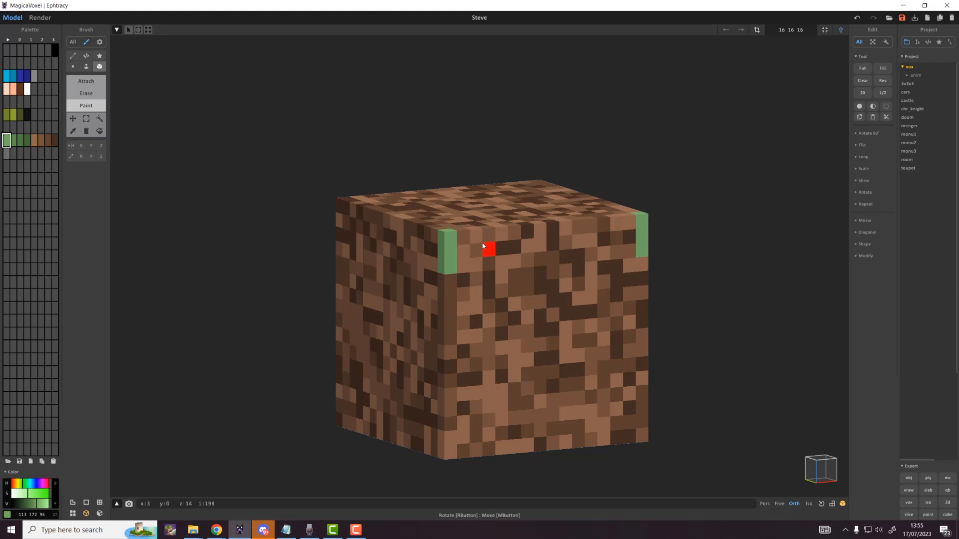
Step: Paint uneven green grass drips along the top edge of the right face
click(467, 277)
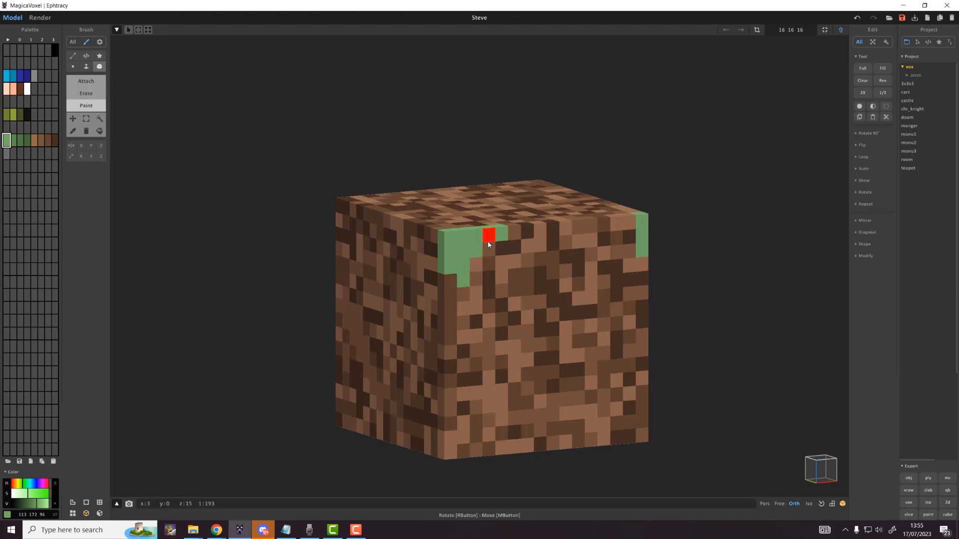
drag(501, 267, 502, 276)
click(515, 234)
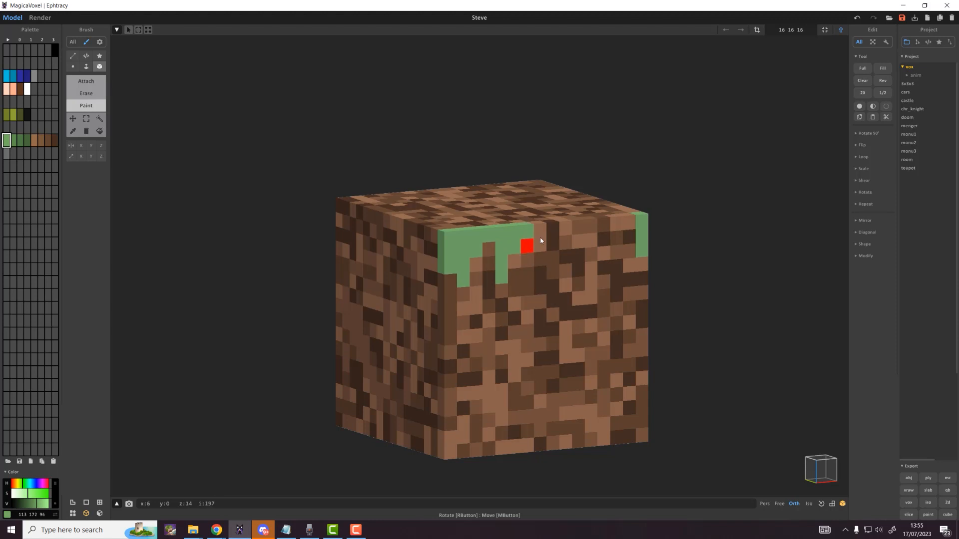
drag(541, 234, 545, 262)
mouse_move(566, 230)
mouse_down()
mouse_move(568, 256)
mouse_move(581, 267)
mouse_up()
drag(590, 228, 591, 240)
drag(603, 240, 604, 266)
click(601, 229)
mouse_move(618, 229)
mouse_down()
mouse_move(618, 240)
mouse_move(629, 238)
mouse_up()
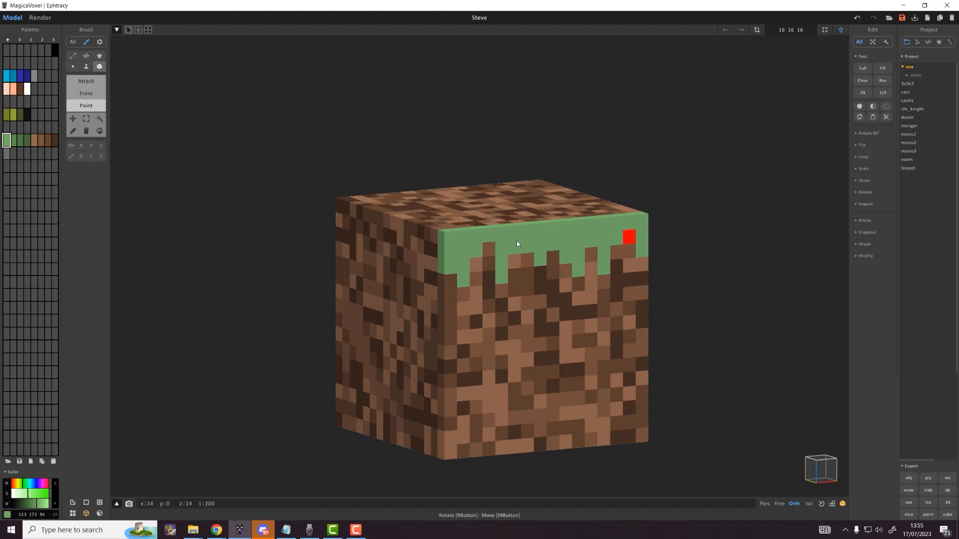
Step: Extend the jagged green grass strip across the top of the left face
right_drag(455, 265, 496, 261)
mouse_move(500, 254)
mouse_down()
mouse_move(483, 242)
mouse_move(475, 272)
mouse_up()
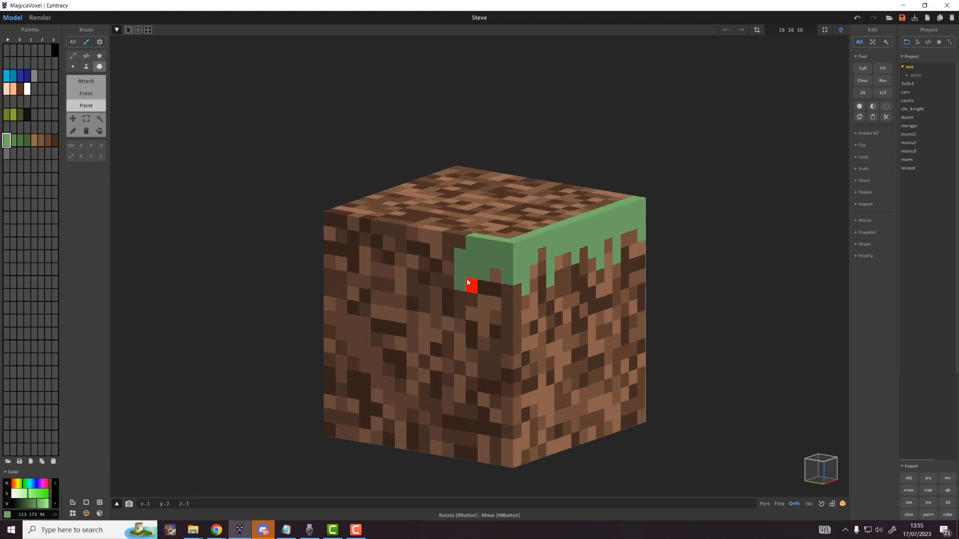
click(462, 283)
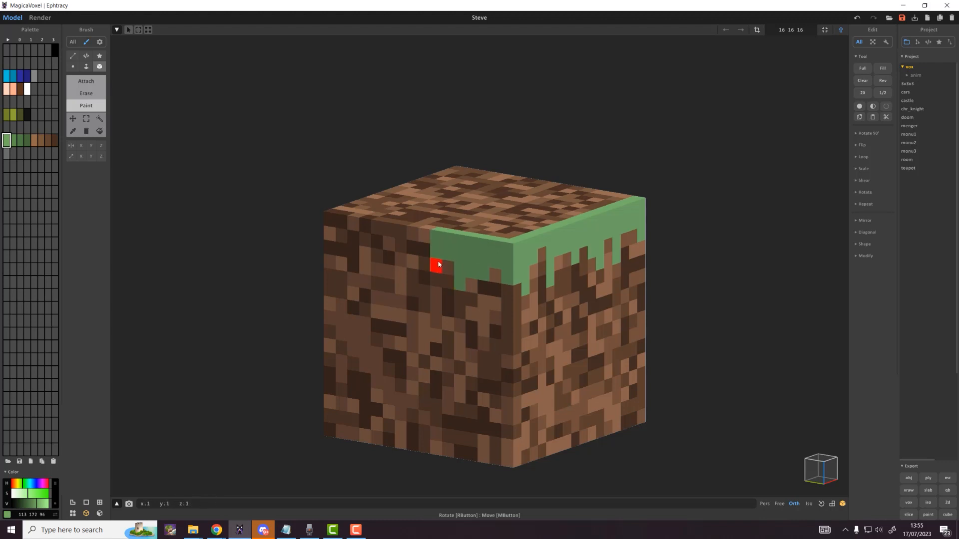
mouse_move(438, 264)
mouse_down()
mouse_move(421, 235)
mouse_move(378, 256)
mouse_move(362, 248)
mouse_move(353, 221)
mouse_move(351, 252)
mouse_move(342, 238)
mouse_move(331, 248)
mouse_up()
alt+click(413, 288)
click(412, 277)
alt+click(389, 231)
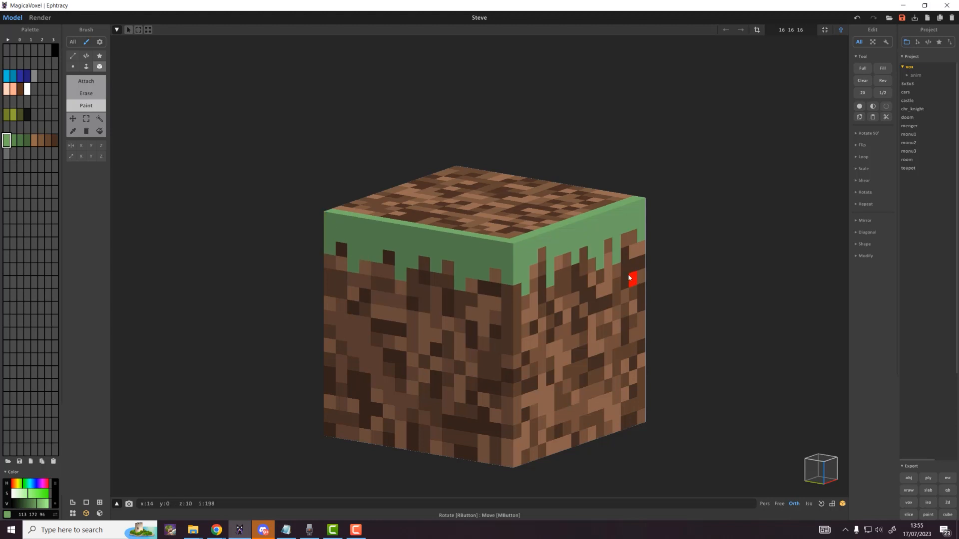
Step: Wand-select the green grass voxels and try 90-degree rotations about the X, Y and Z axes
key(w)
click(387, 231)
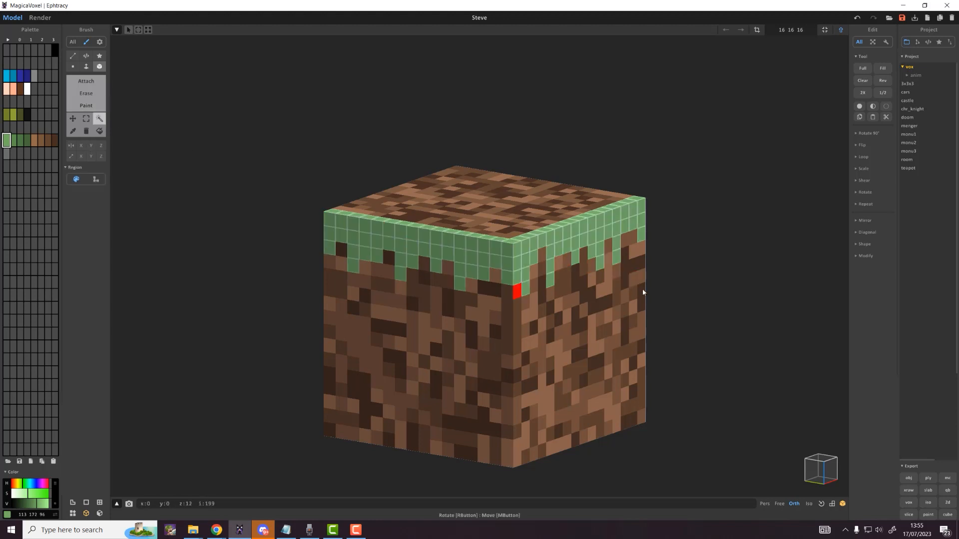
right_drag(517, 290, 611, 294)
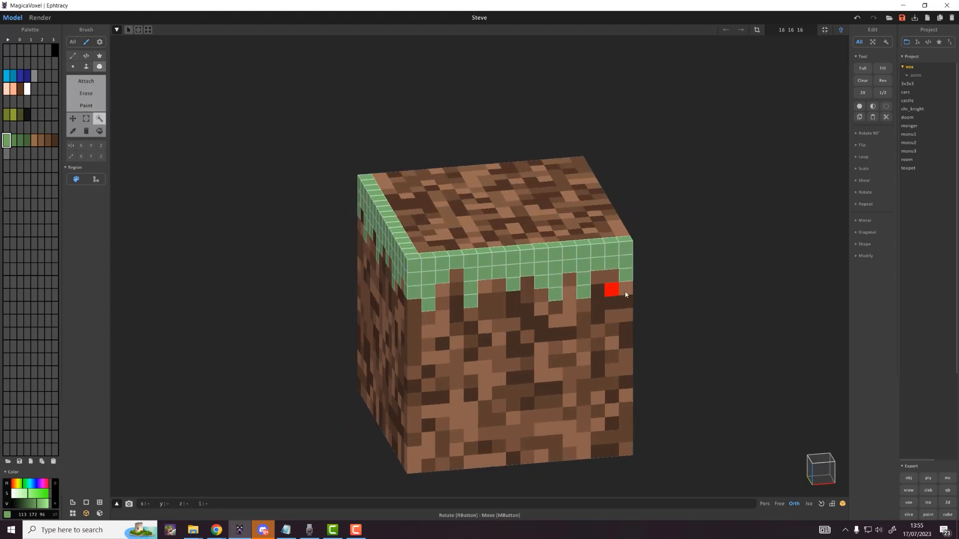
click(872, 133)
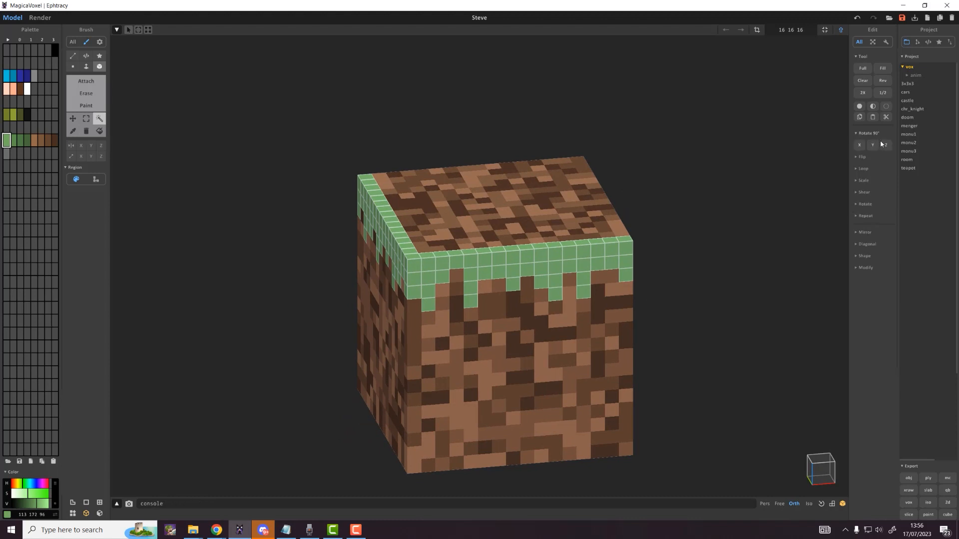
click(876, 145)
key(ctrl+z)
click(861, 147)
key(ctrl+z)
click(886, 146)
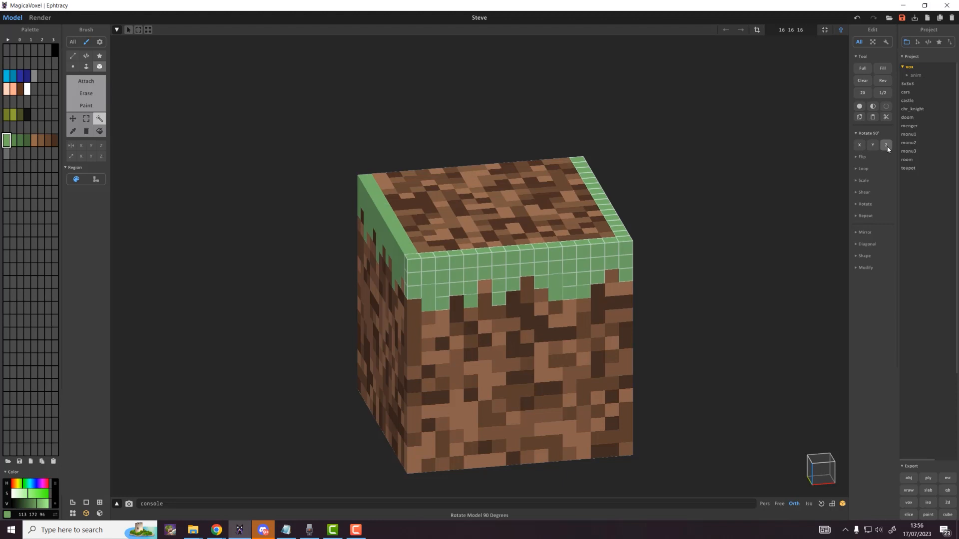
click(887, 149)
Step: Orbit to view the top, deselect the grass, and cancel a trial top-face selection
right_drag(612, 192, 404, 204)
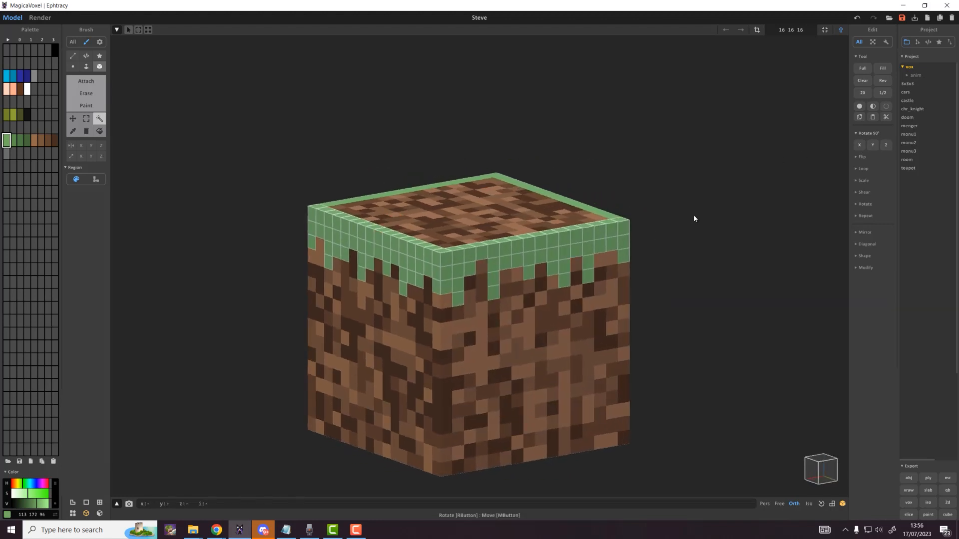
right_drag(694, 219, 724, 239)
right_drag(490, 347, 674, 347)
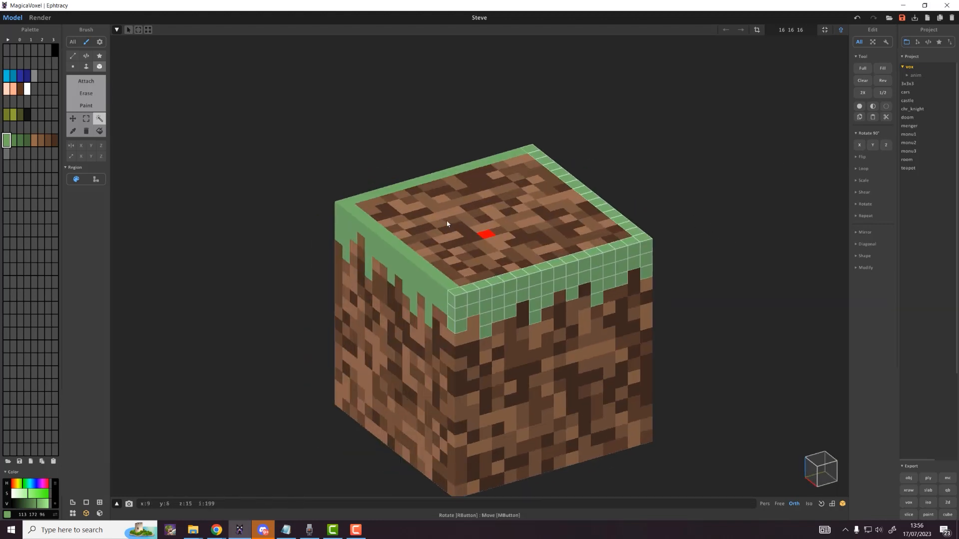
key(ctrl+d)
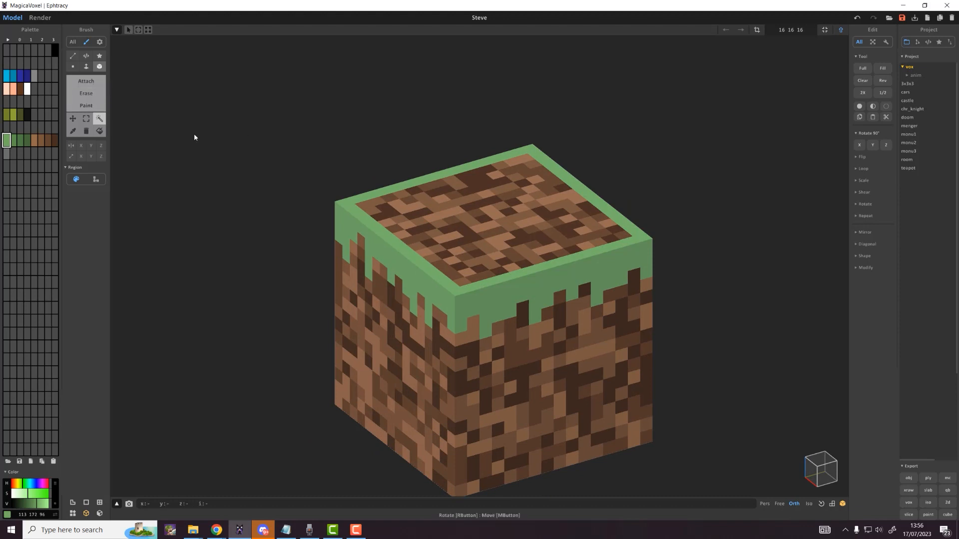
click(367, 209)
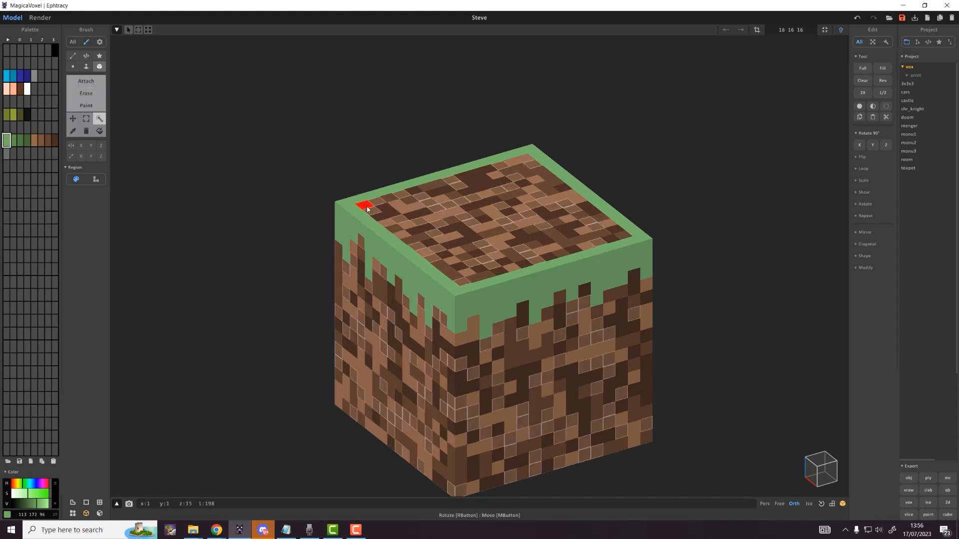
key(ctrl+z)
Step: Paint the entire top face solid grass green with a Box brush in Paint mode
click(92, 105)
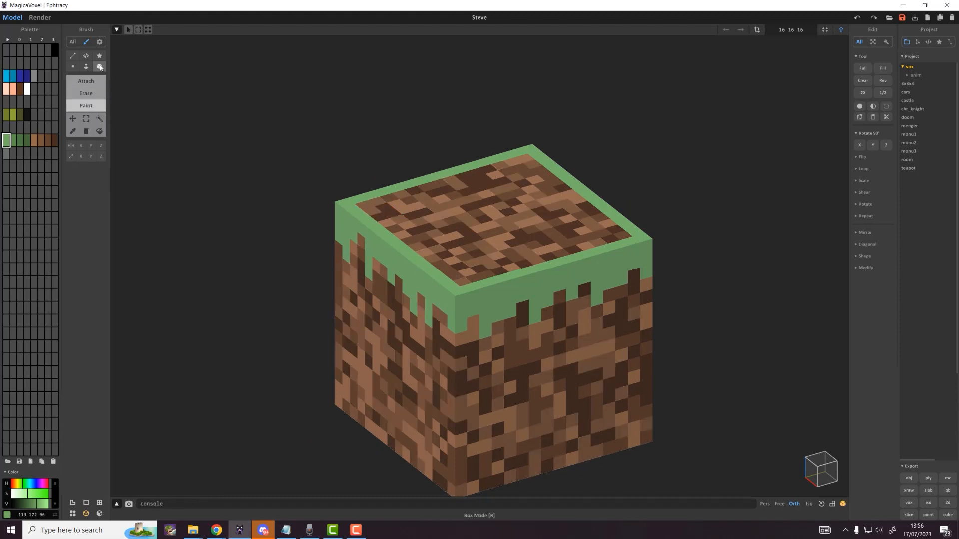
click(101, 68)
drag(370, 211, 644, 238)
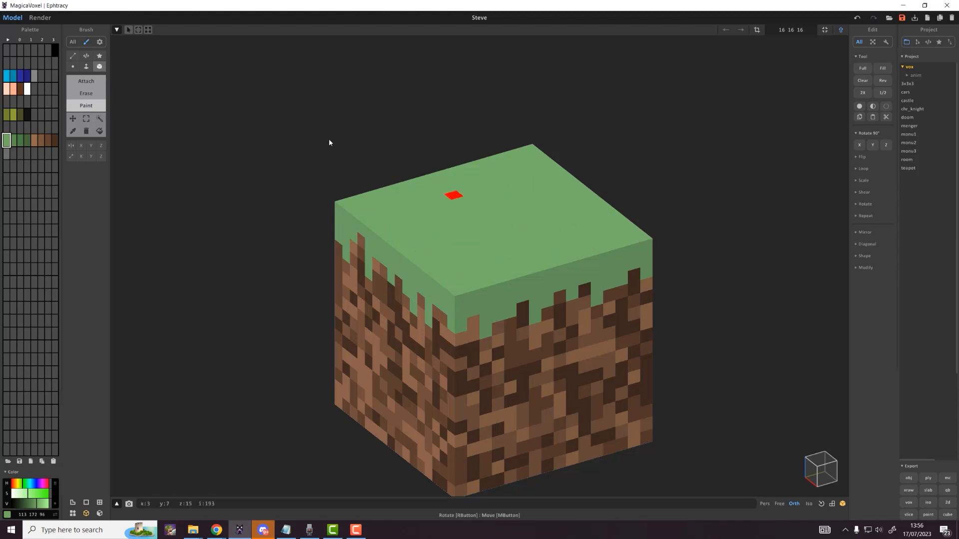
Step: Mottle the grass top by randomizing its voxels across the palette's green shades
click(99, 118)
click(471, 185)
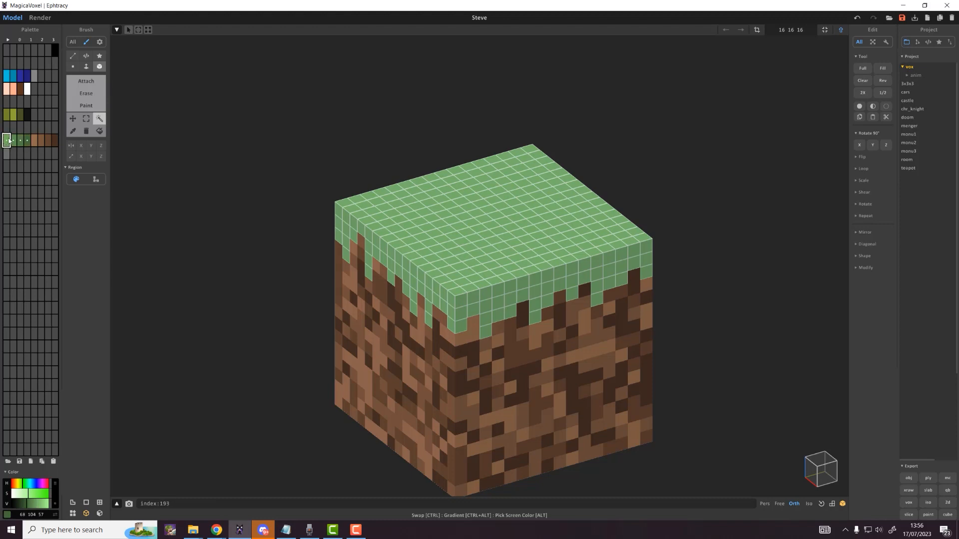
right_click(28, 142)
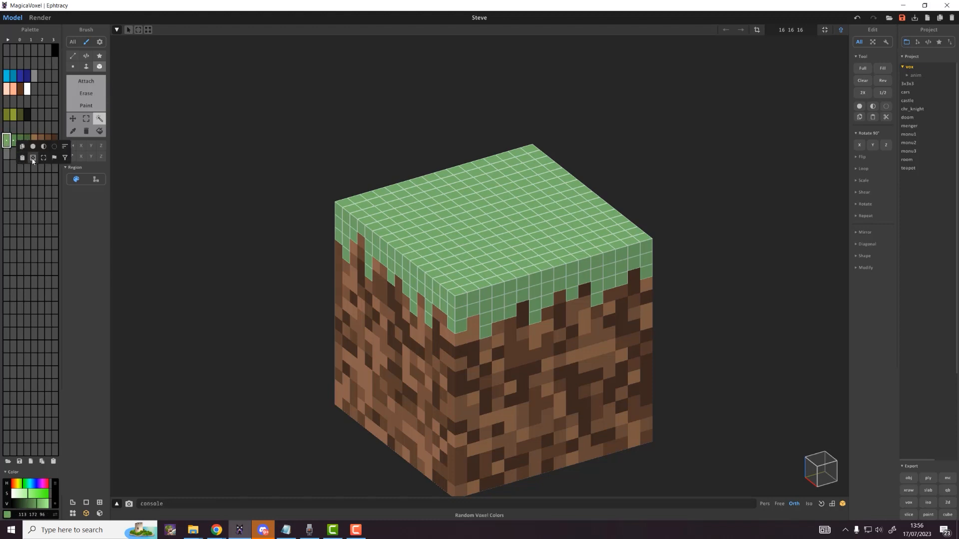
click(32, 159)
click(358, 186)
Step: Pick grey and scatter stone specks across one dirt side of the cube
scroll(358, 185, down, 1)
right_drag(358, 188, 381, 163)
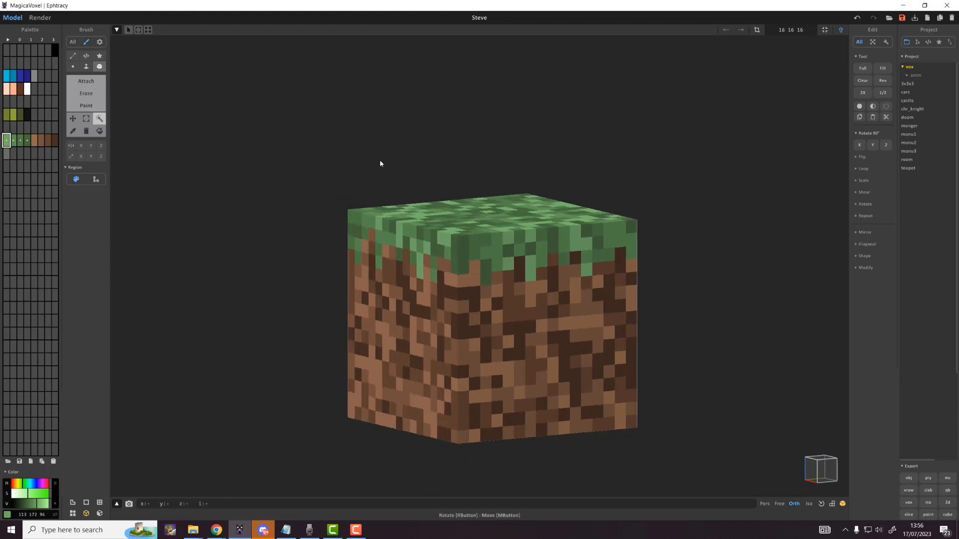
click(7, 153)
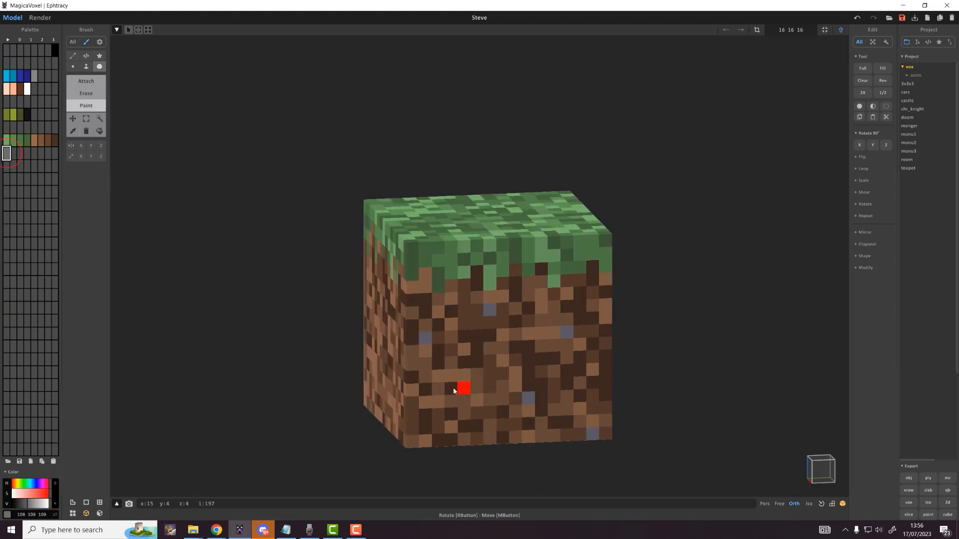
mouse_move(462, 387)
right_down()
mouse_move(561, 383)
mouse_move(444, 384)
mouse_move(410, 356)
right_up()
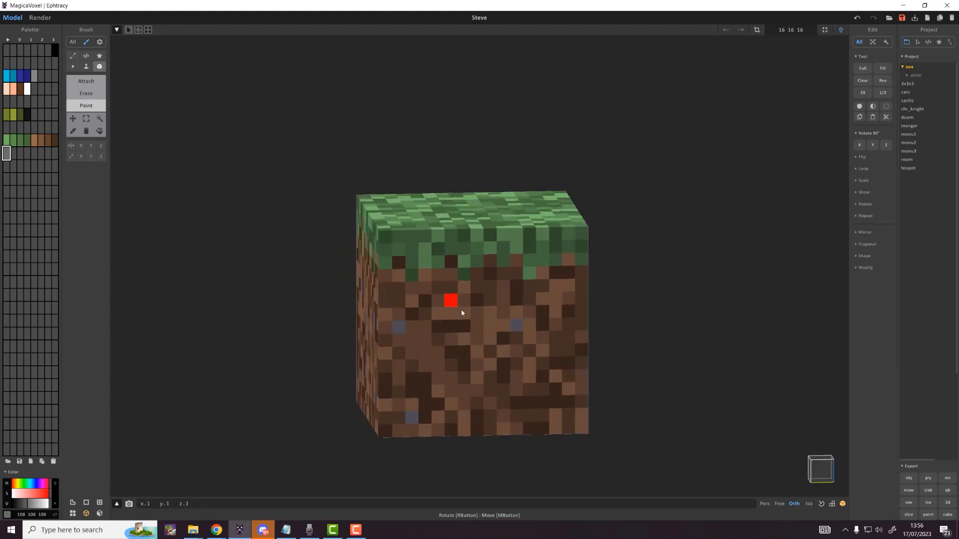
Step: Dot seven more grey stone specks over the cube's front dirt face
right_drag(570, 293, 413, 357)
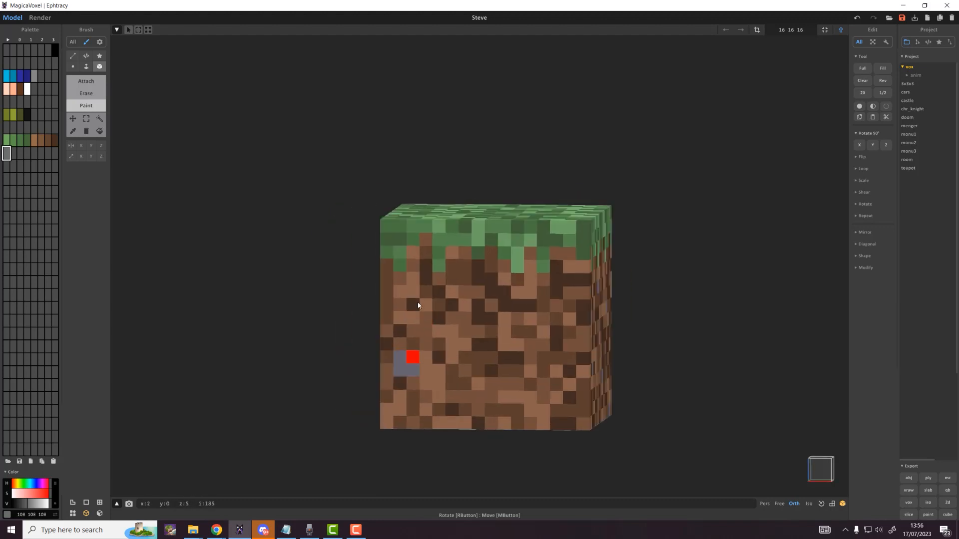
click(400, 384)
click(413, 292)
click(478, 397)
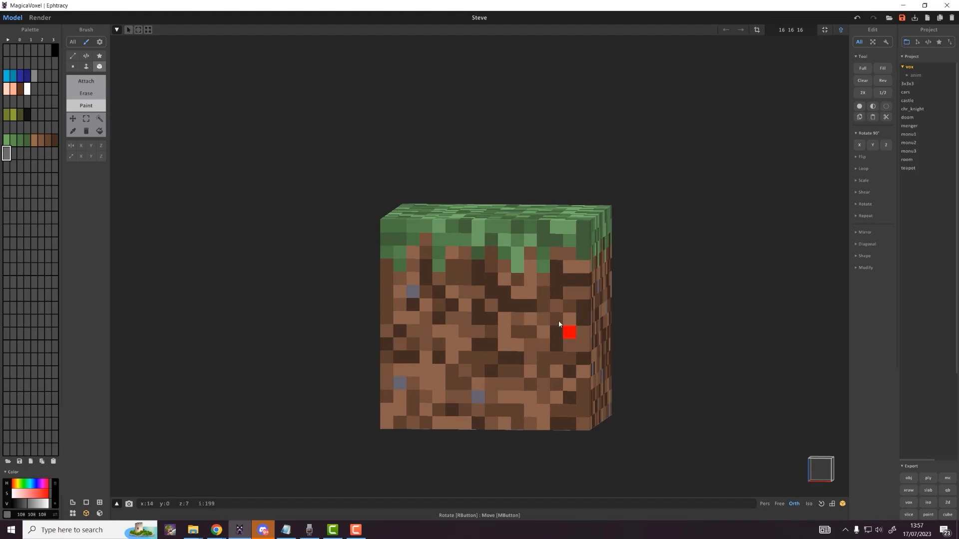
click(556, 319)
click(464, 279)
click(564, 396)
click(478, 332)
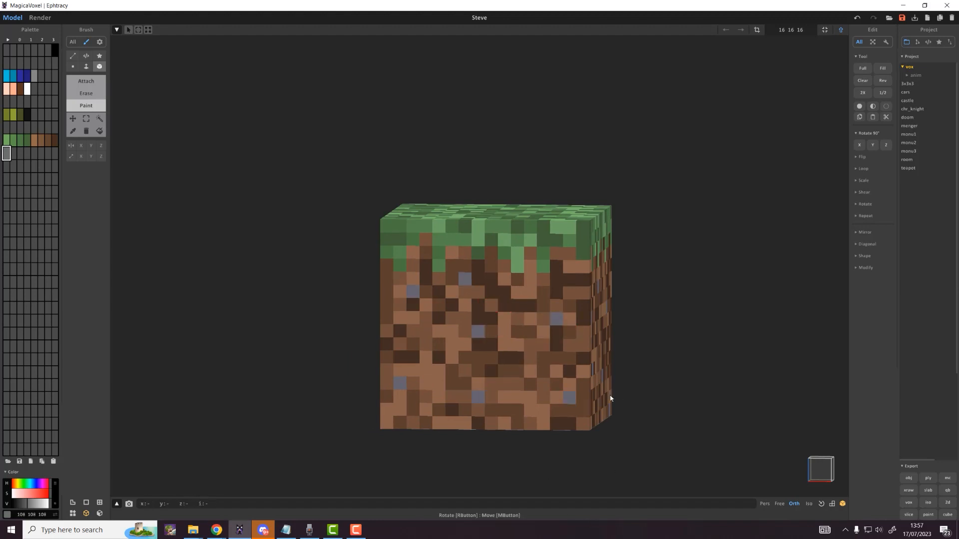
right_drag(610, 397, 481, 404)
scroll(481, 404, down, 5)
right_drag(564, 399, 524, 404)
Step: In world mode, rename layer 12 to 'Dirt' and hide it
key(Tab)
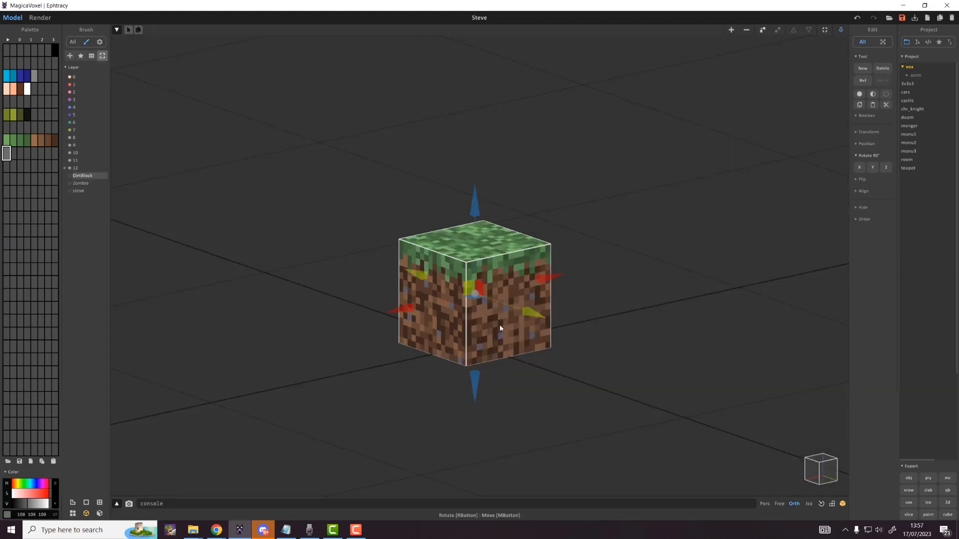
right_drag(500, 326, 503, 345)
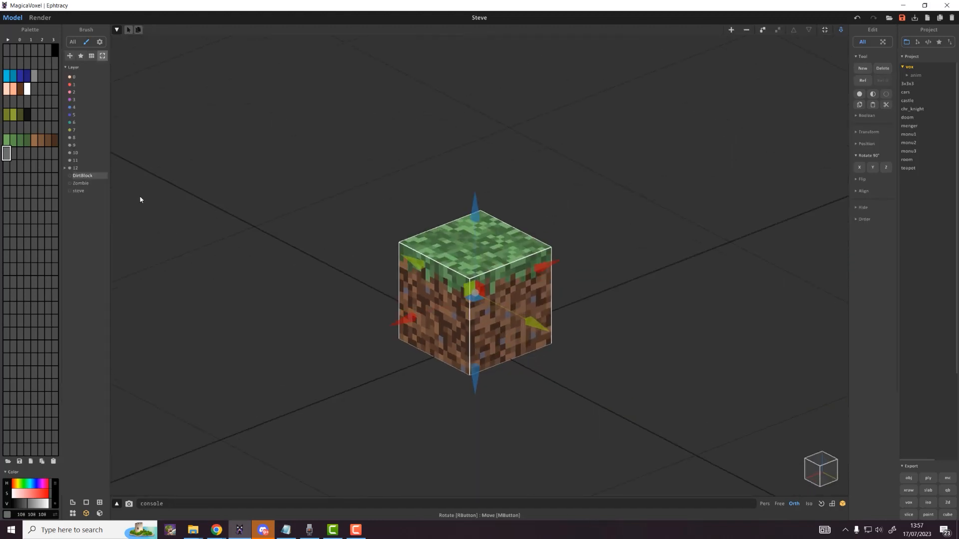
right_click(85, 170)
text(G)
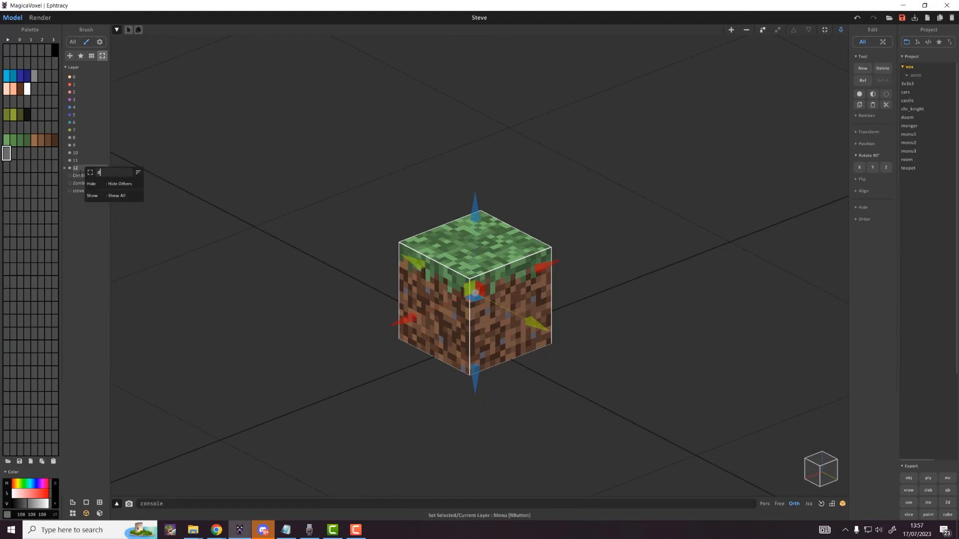
text(irt)
key(Return)
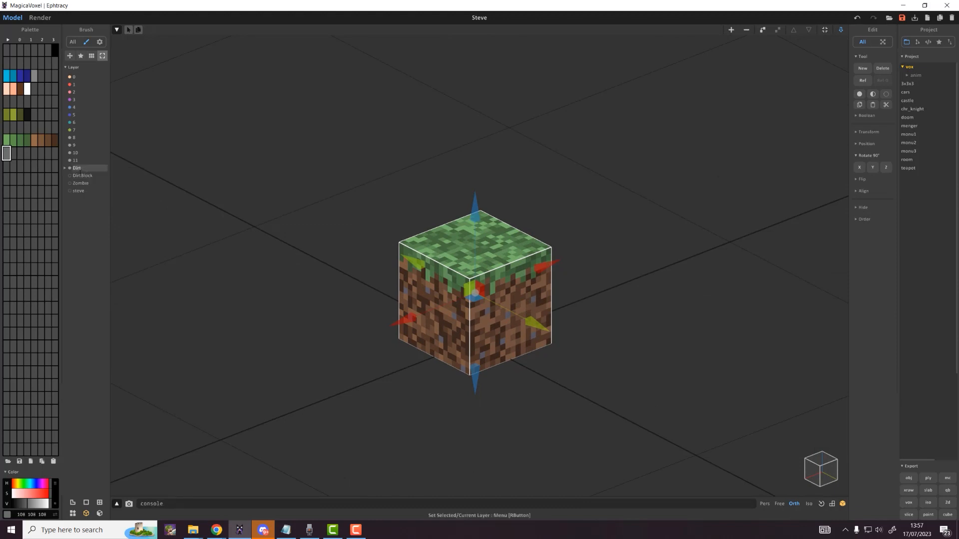
click(71, 169)
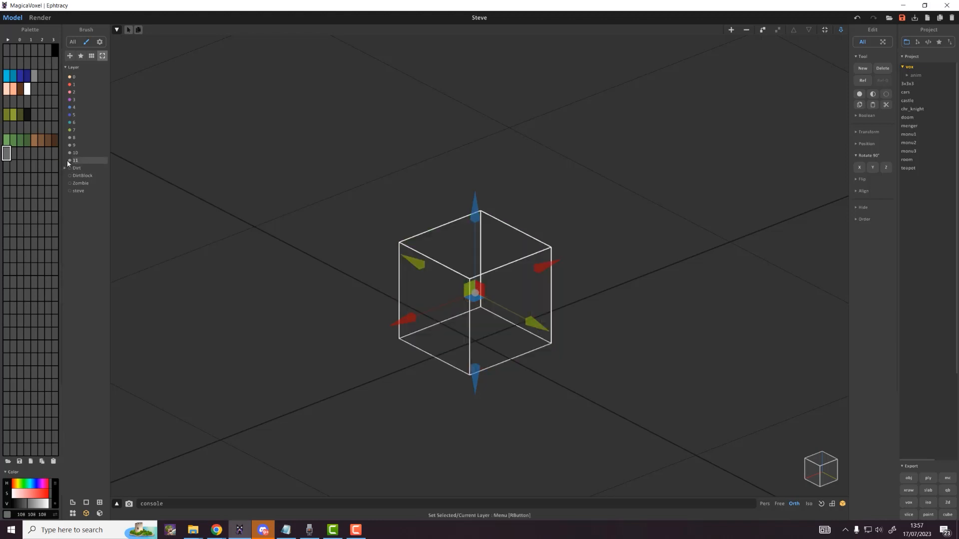
Step: Make layer 11 current and move the model onto it
click(68, 161)
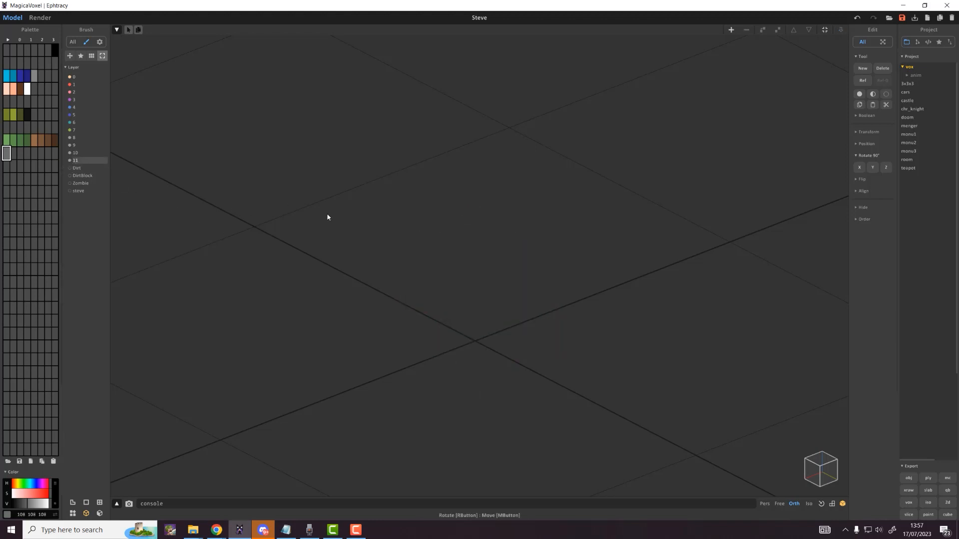
key(ctrl+v)
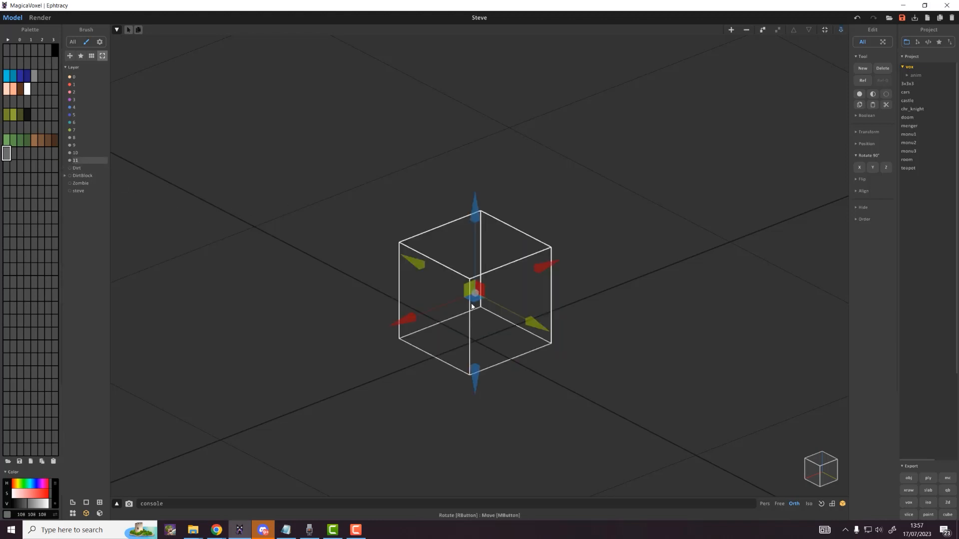
click(65, 160)
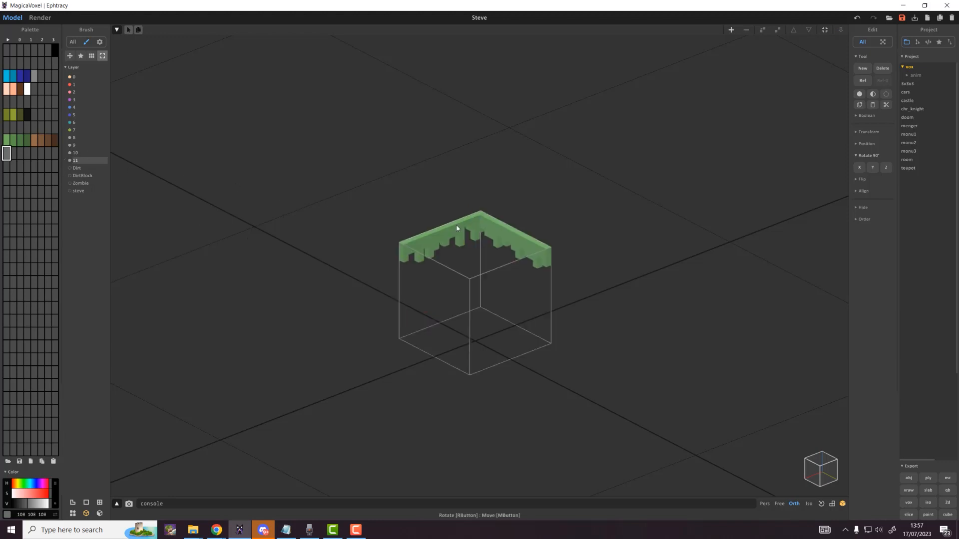
Step: Delete all voxels from the grass model, leaving an empty 16×16×16 box
double_click(456, 224)
key(Delete)
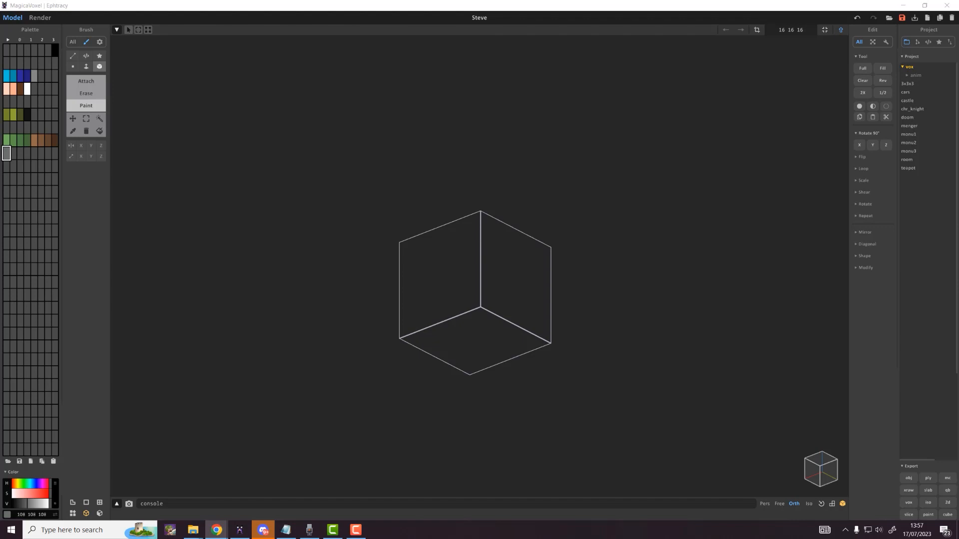
drag(958, 56, 782, 68)
drag(479, 5, 229, 114)
Step: Resize and position Chrome beside MagicaVoxel, showing the stone block reference image
drag(487, 62, 472, 48)
drag(150, 50, 173, 45)
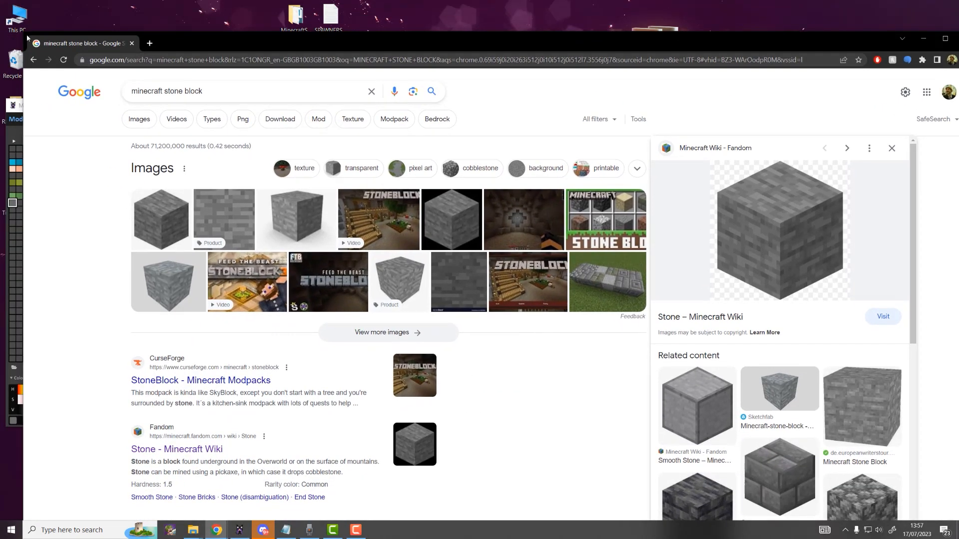
drag(23, 33, 669, 337)
drag(824, 348, 586, 123)
drag(717, 319, 717, 476)
drag(605, 123, 622, 112)
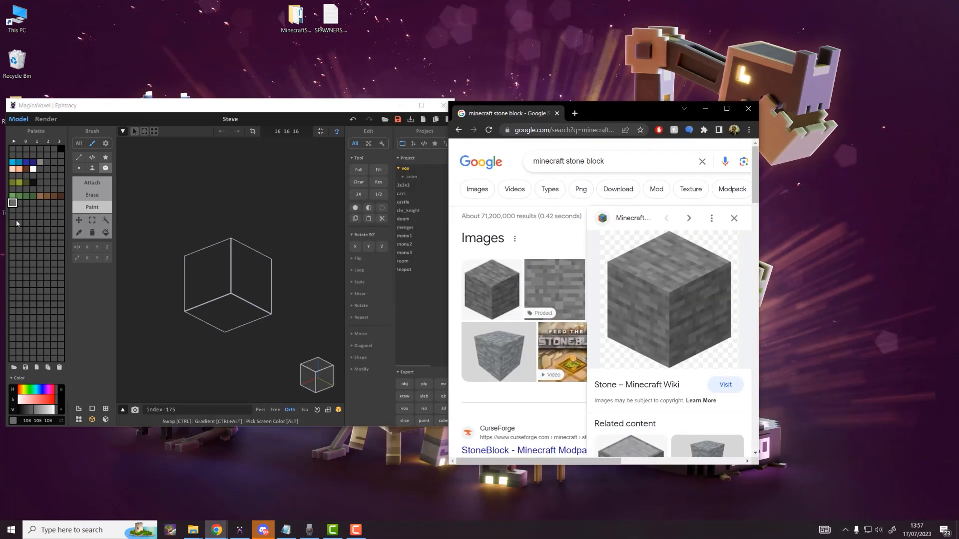
Step: Sample the stone image's grey 102 102 102 into a palette swatch, then move Chrome off-screen
click(12, 204)
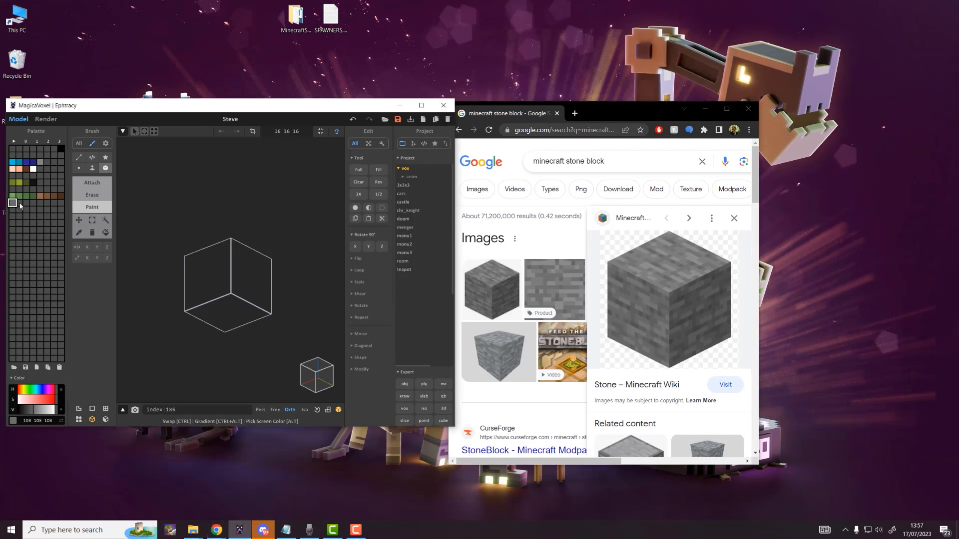
click(19, 204)
click(26, 203)
click(33, 204)
alt+drag(668, 277, 658, 279)
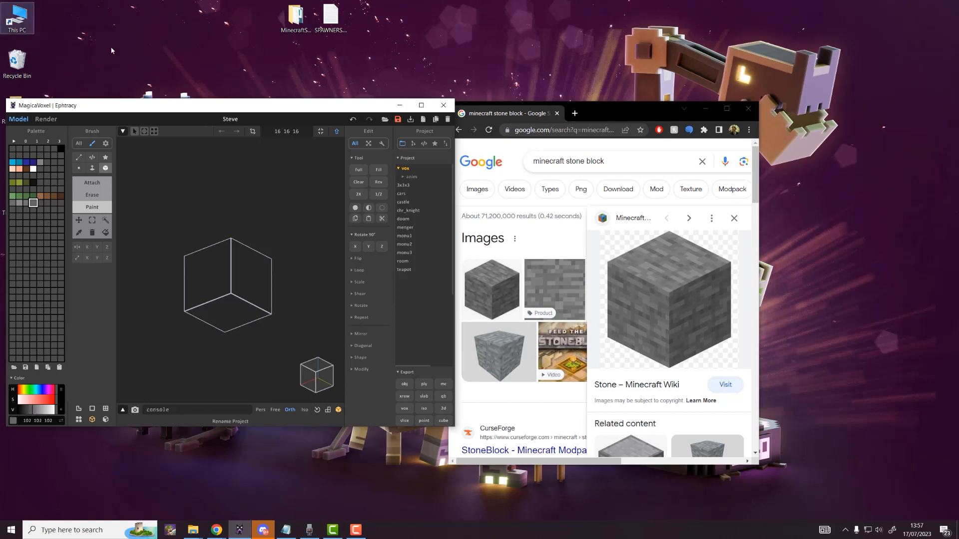
drag(609, 115, 0, 115)
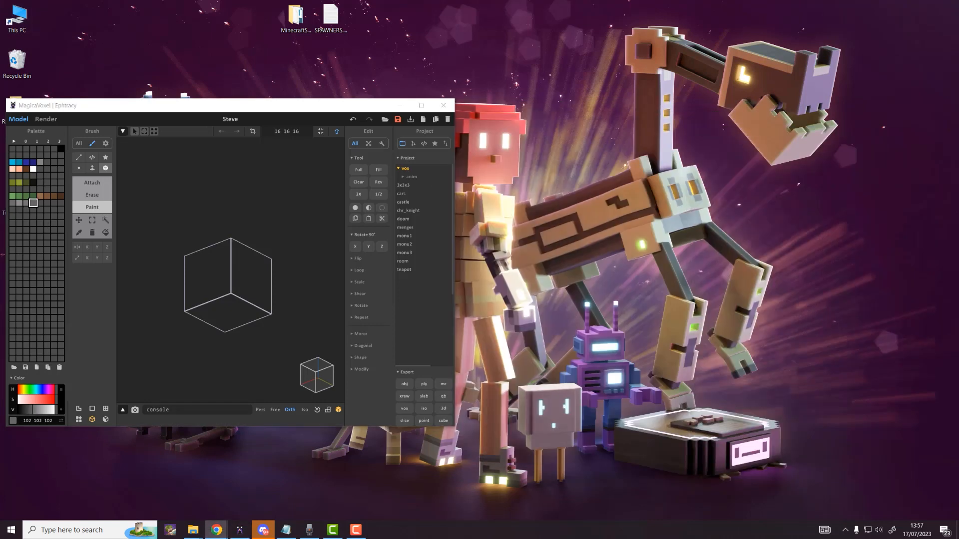
Step: Maximize the editor and compare the existing grey palette swatches
double_click(310, 109)
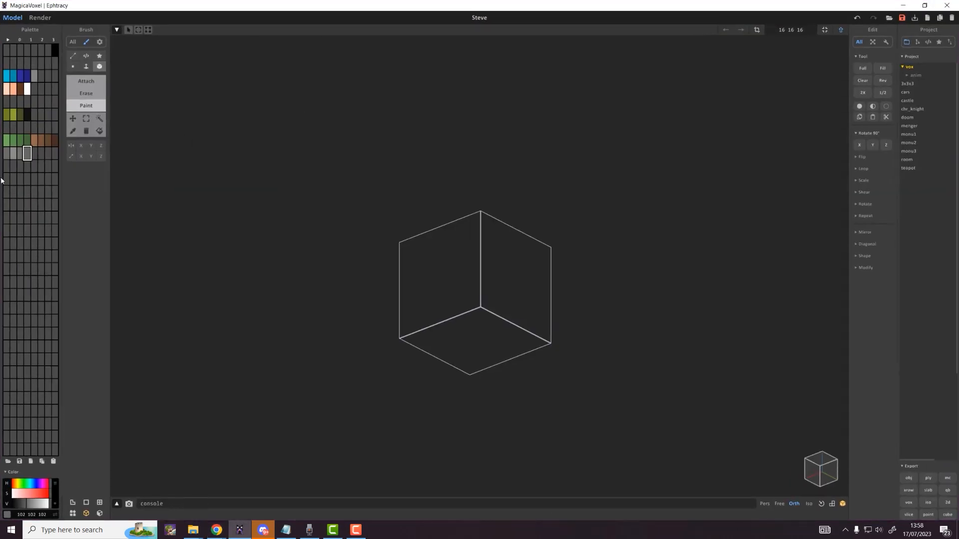
scroll(411, 274, up, 3)
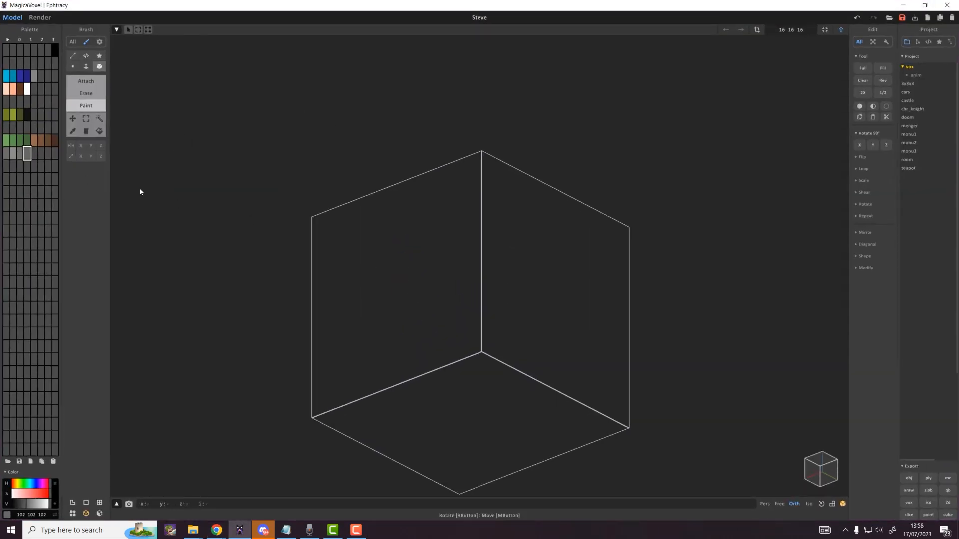
click(14, 156)
click(7, 155)
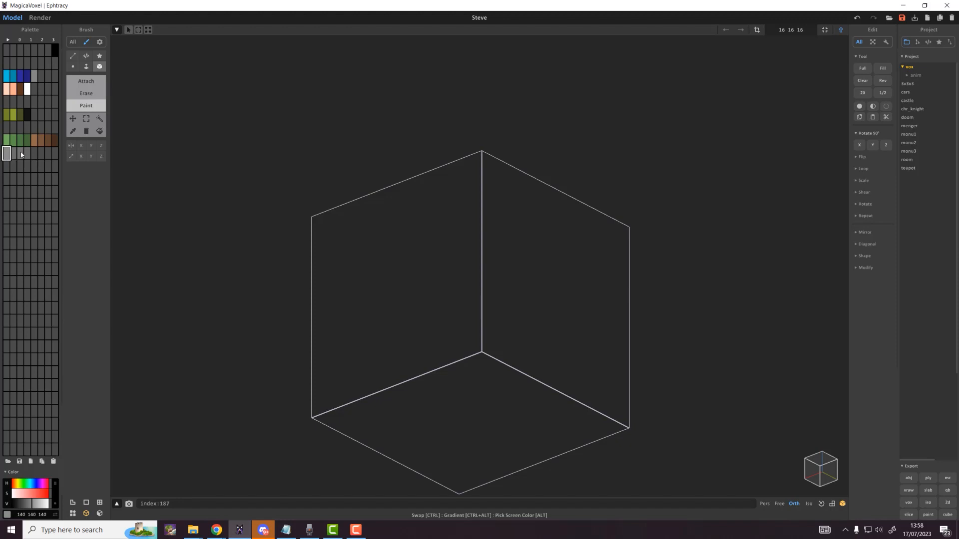
click(24, 156)
click(14, 155)
click(12, 166)
click(6, 154)
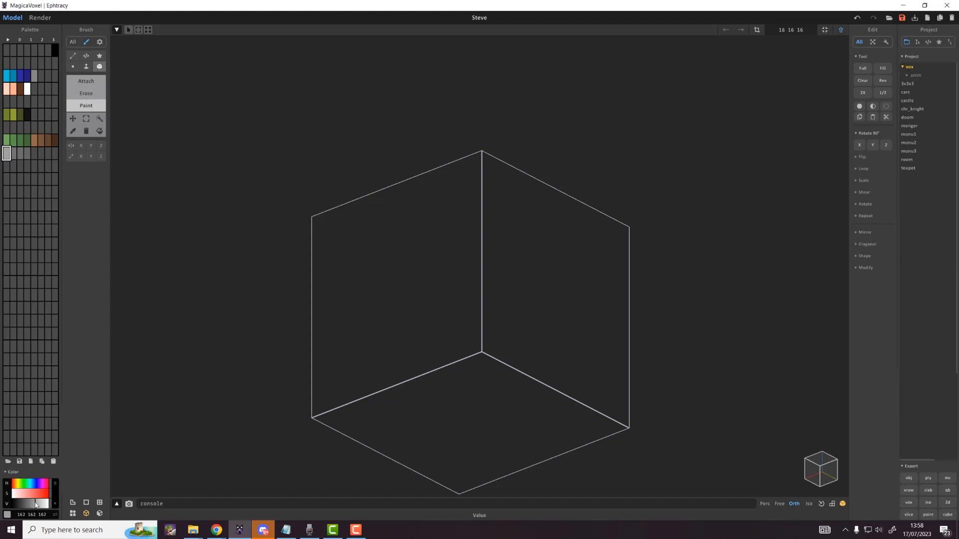
click(13, 154)
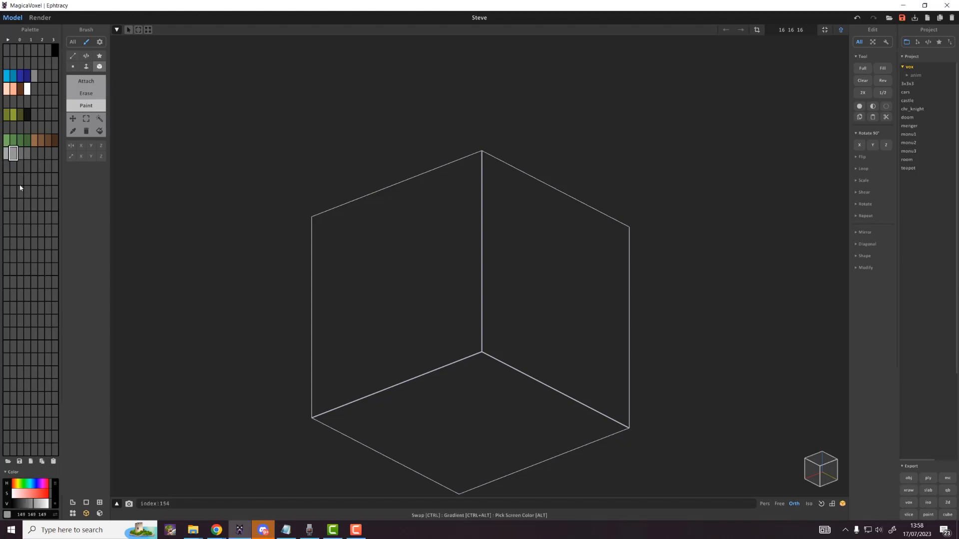
Step: Darken one of the grey swatches by lowering its V slider
click(21, 140)
click(20, 153)
click(27, 154)
drag(23, 507, 23, 507)
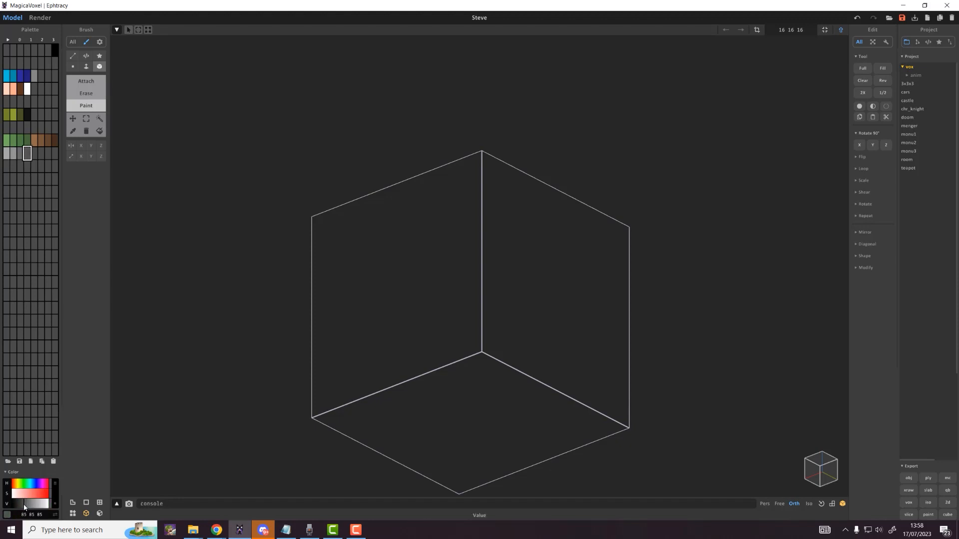
Step: Set light grey 167 167 167 as current colour with the Face Attach brush
key(Tab)
key(Tab)
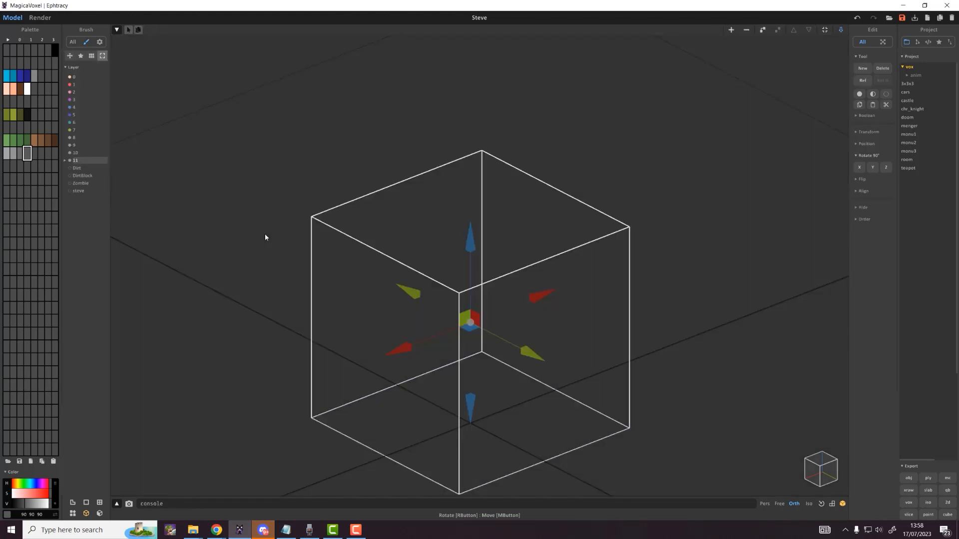
click(6, 153)
key(f)
key(t)
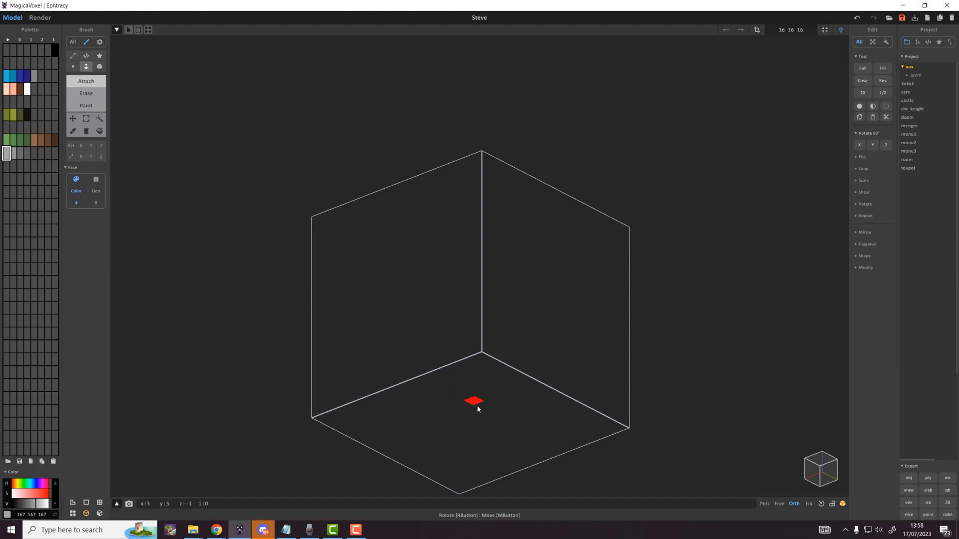
Step: Extrude the floor into a solid light grey 16×16×16 cube, undoing a trial random grey recolour
drag(477, 405, 477, 200)
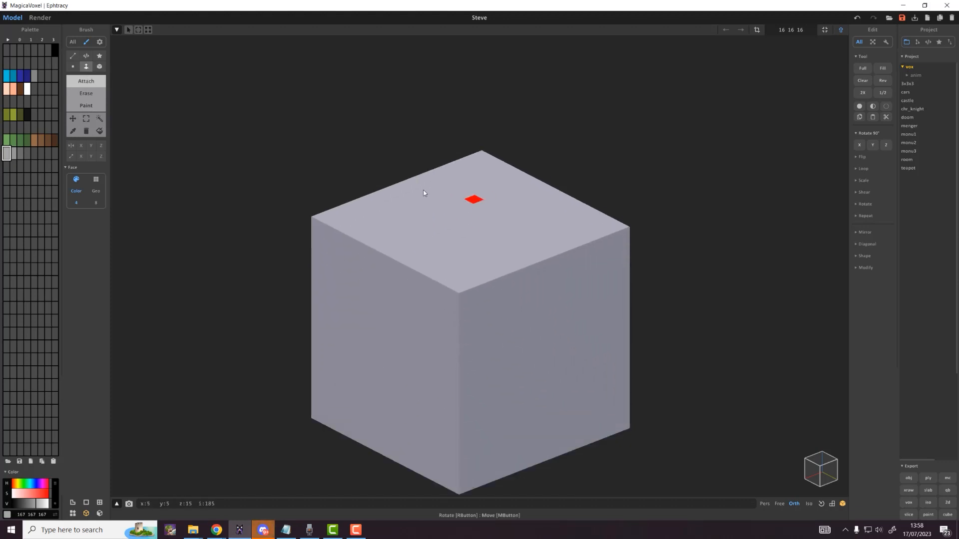
mouse_move(7, 154)
mouse_down()
mouse_move(38, 158)
mouse_move(25, 154)
mouse_up()
right_click(25, 156)
click(41, 171)
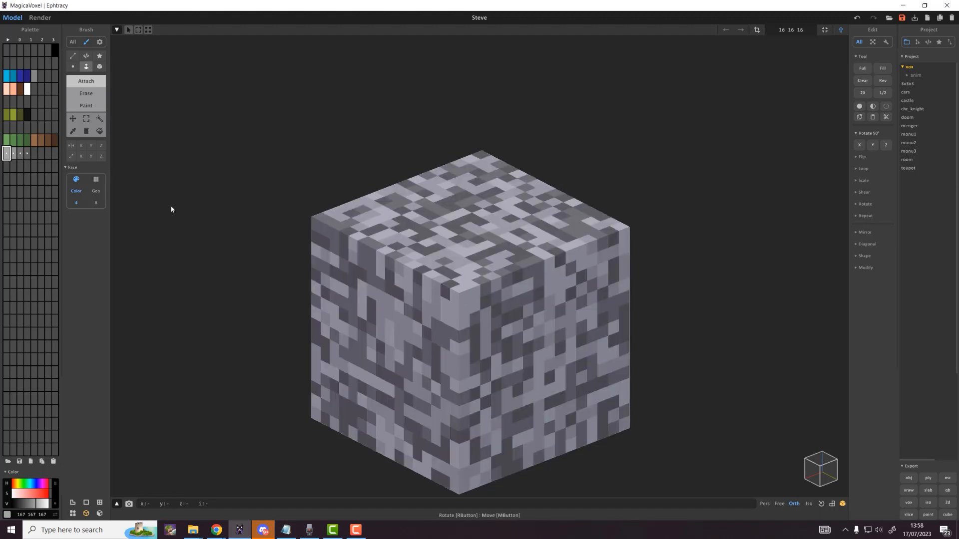
right_drag(537, 284, 531, 283)
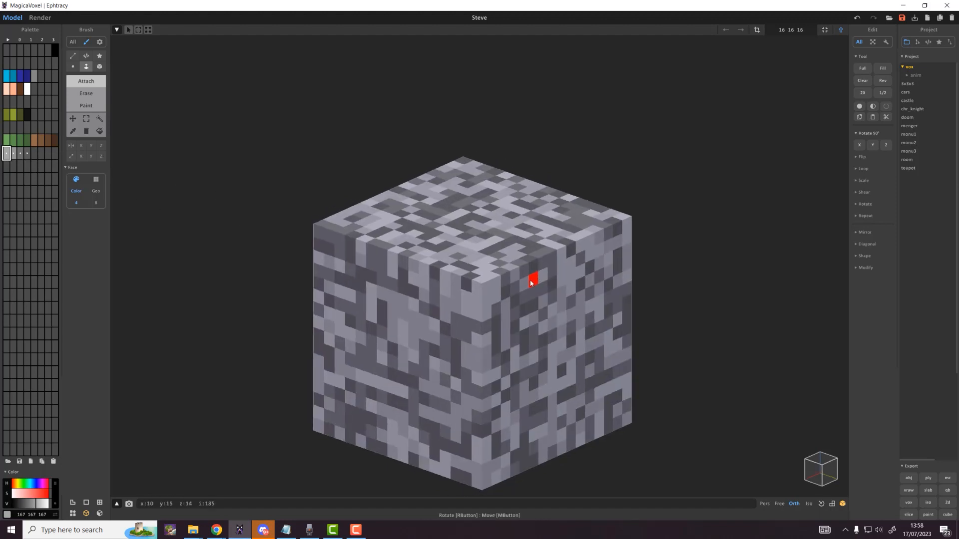
key(ctrl+z)
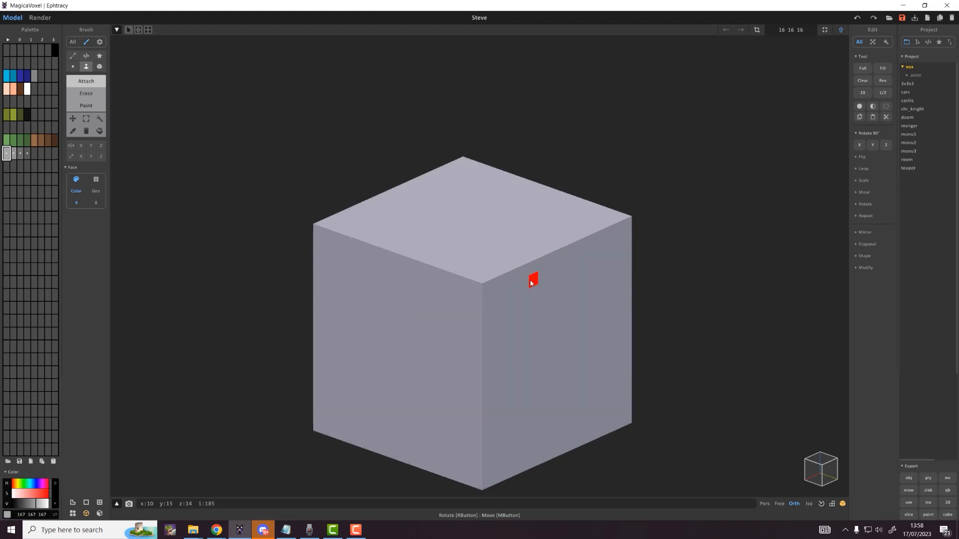
Step: Box-paint dark grey 90 90 90 along the cube's front top edge
click(27, 154)
scroll(344, 217, up, 2)
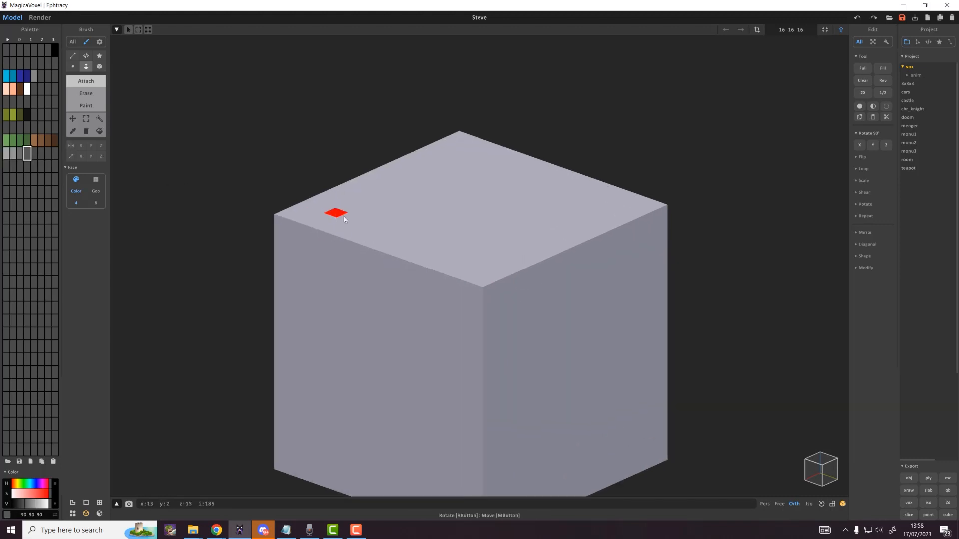
middle_drag(404, 229, 405, 206)
key(b)
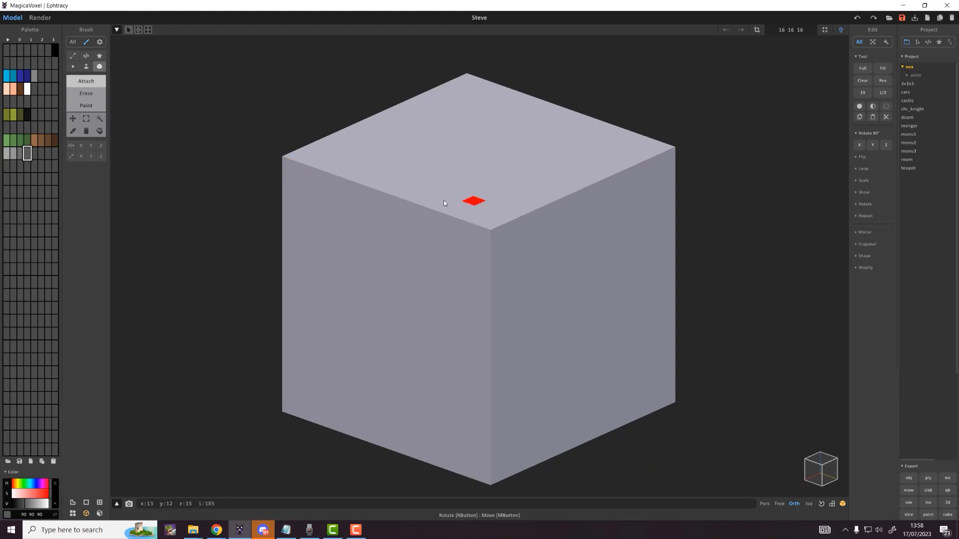
key(g)
drag(291, 169, 313, 181)
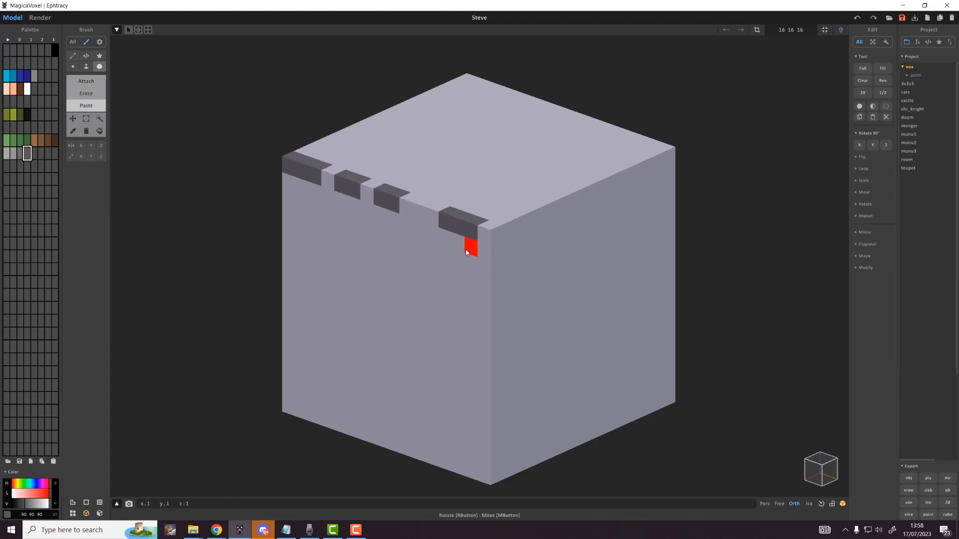
Step: Paint dark grey voxels and short rows across the upper front face, undoing misplaced strokes
key(ctrl+z)
click(484, 251)
drag(445, 238, 433, 235)
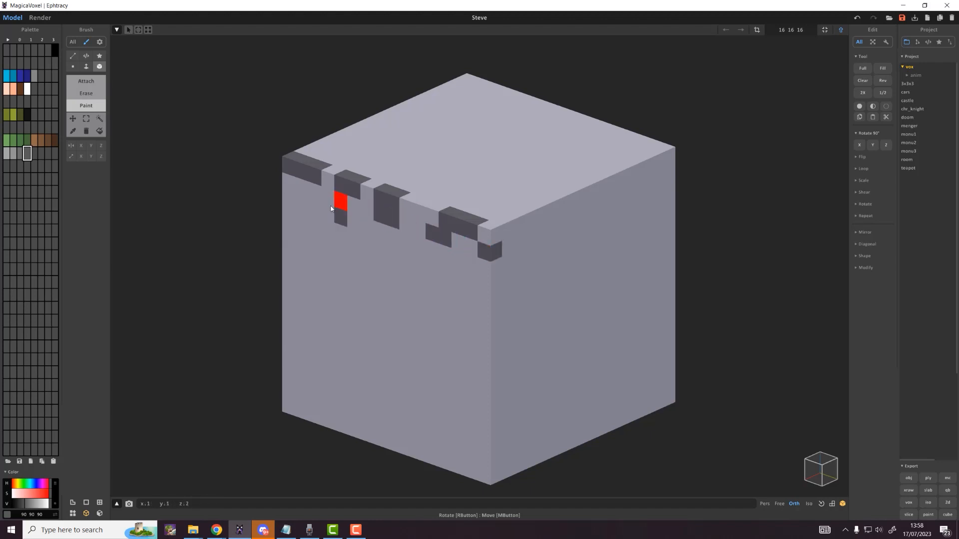
drag(331, 206, 327, 205)
key(ctrl+z)
mouse_move(327, 199)
mouse_down()
mouse_move(302, 202)
mouse_move(327, 200)
mouse_move(325, 210)
mouse_up()
key(ctrl+z)
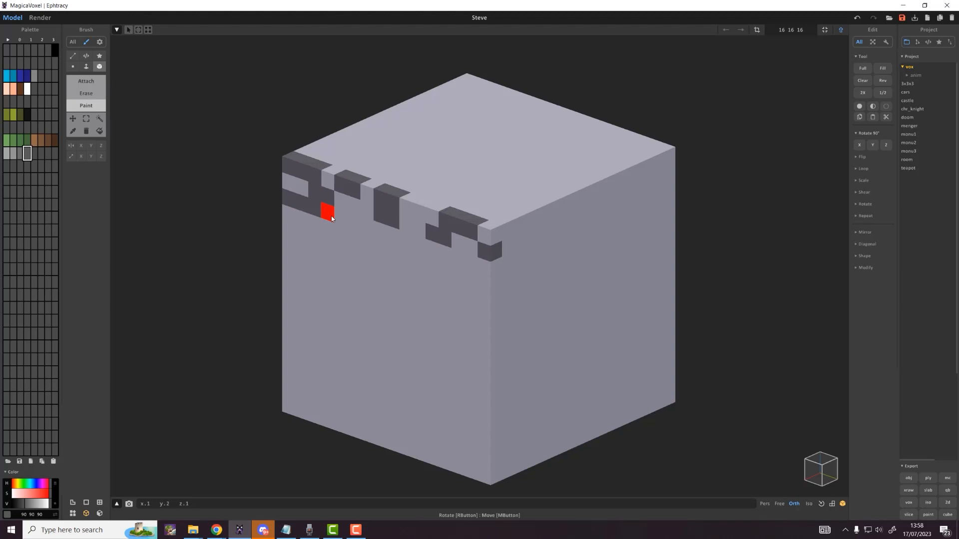
key(ctrl+z)
click(421, 245)
click(461, 259)
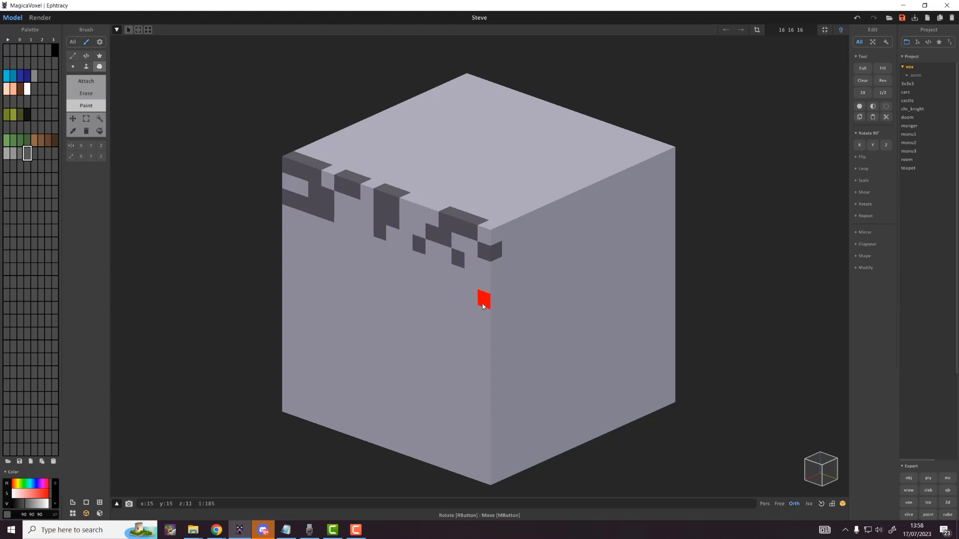
drag(484, 290, 396, 260)
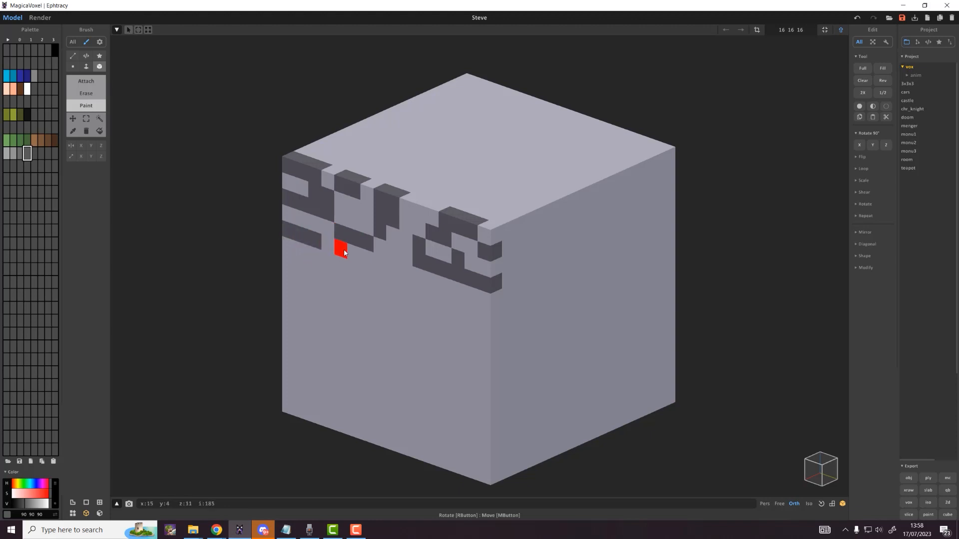
drag(367, 255, 402, 266)
drag(484, 313, 428, 295)
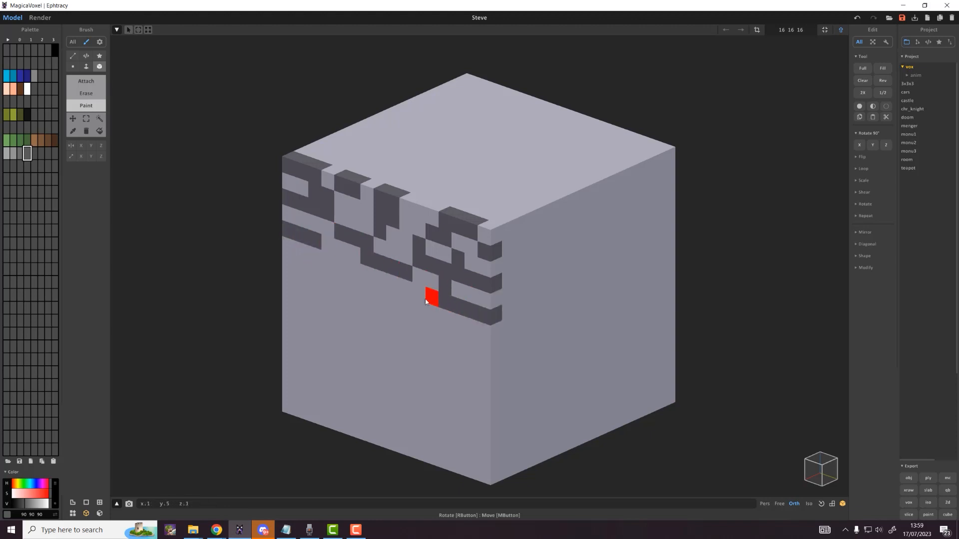
click(367, 291)
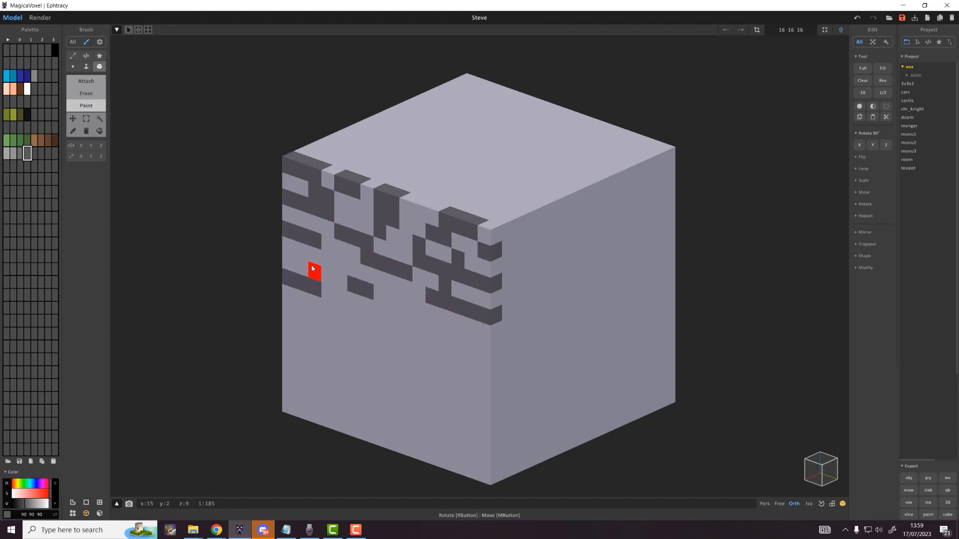
Step: Add dark grey squares, small boxes and rows over the lower front face and corner
drag(289, 312, 315, 322)
drag(353, 334, 475, 384)
key(ctrl+z)
key(ctrl+z)
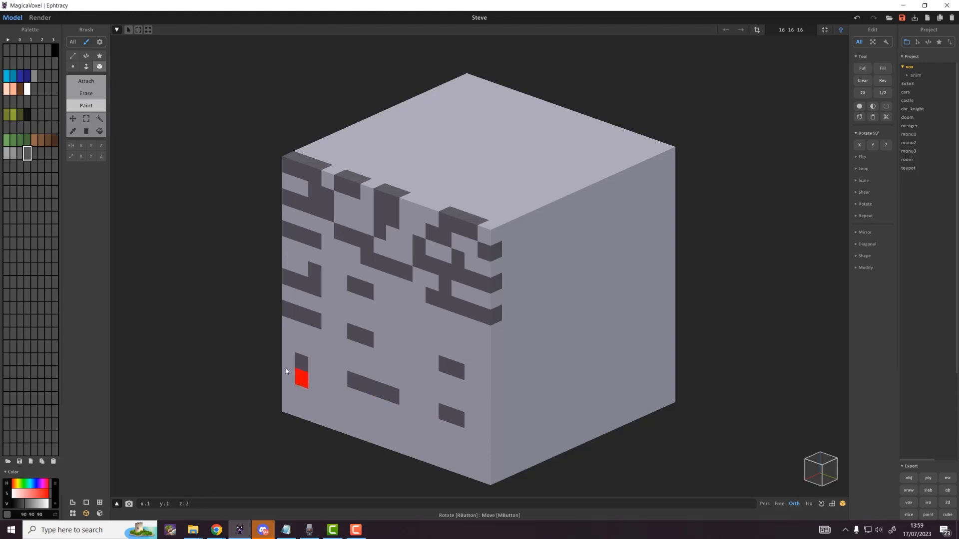
drag(286, 368, 286, 371)
drag(354, 428, 368, 434)
drag(432, 455, 457, 464)
click(507, 471)
drag(471, 326, 492, 338)
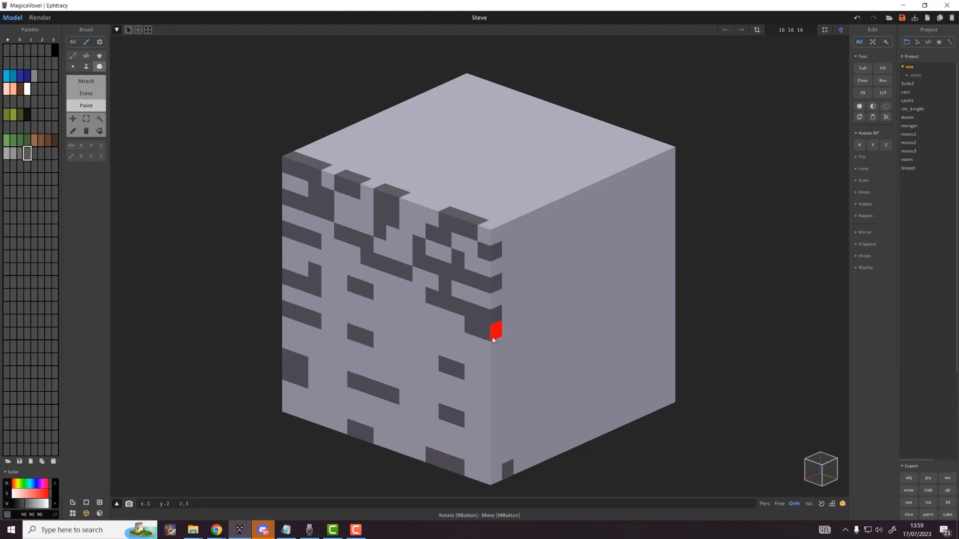
drag(407, 325, 419, 331)
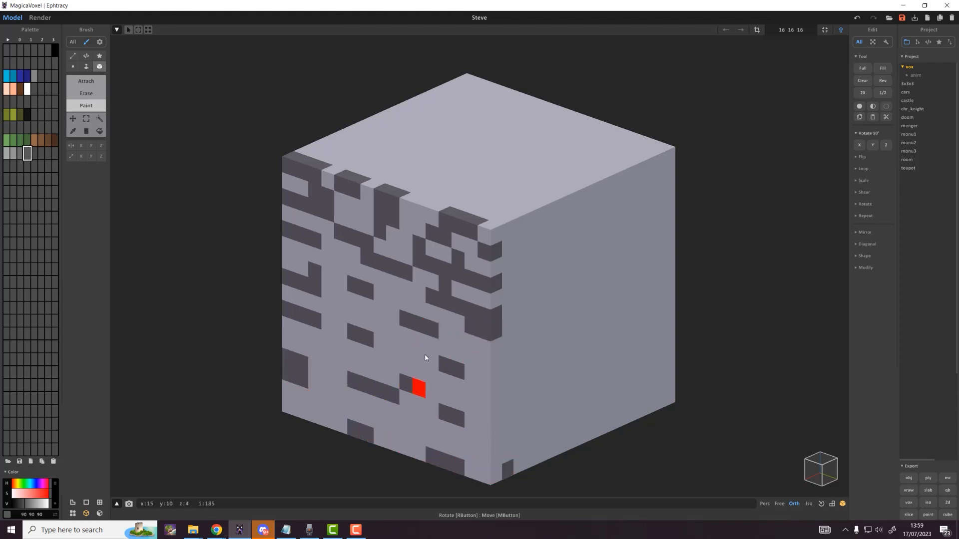
drag(327, 404, 315, 398)
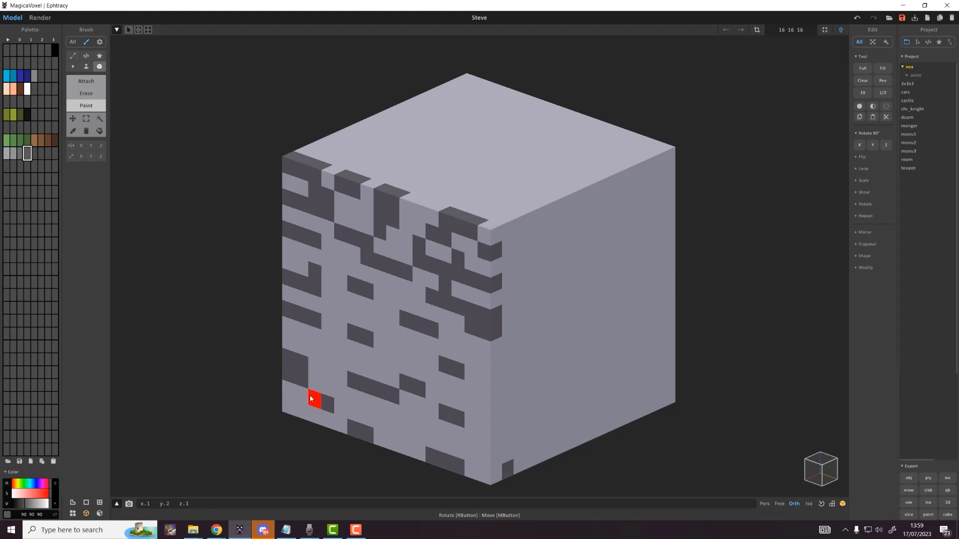
Step: Box-paint 108 grey patches across the front face, repainting parts of the dark pattern
click(19, 158)
mouse_move(289, 183)
mouse_down()
mouse_move(367, 211)
mouse_move(406, 208)
mouse_move(354, 191)
mouse_up()
click(471, 246)
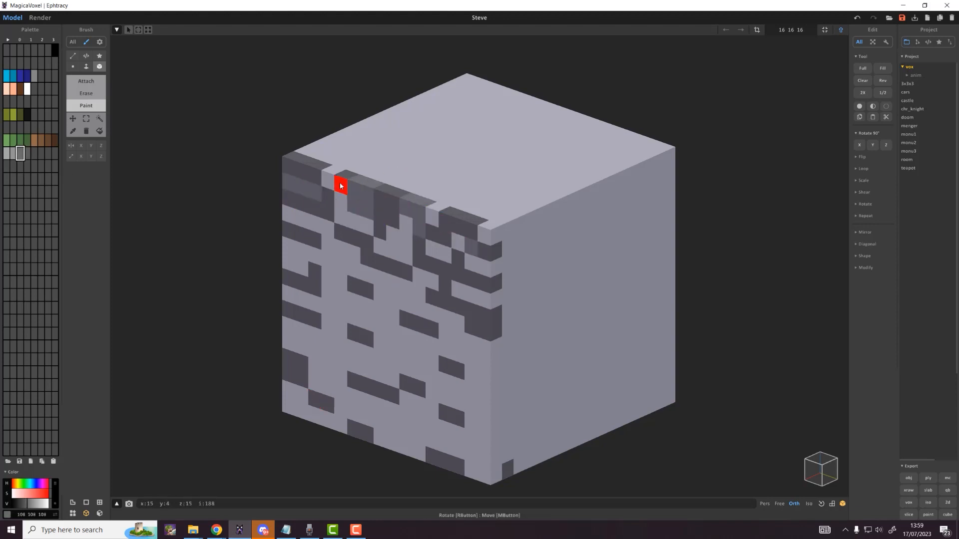
drag(301, 219, 327, 228)
drag(382, 247, 396, 251)
click(445, 270)
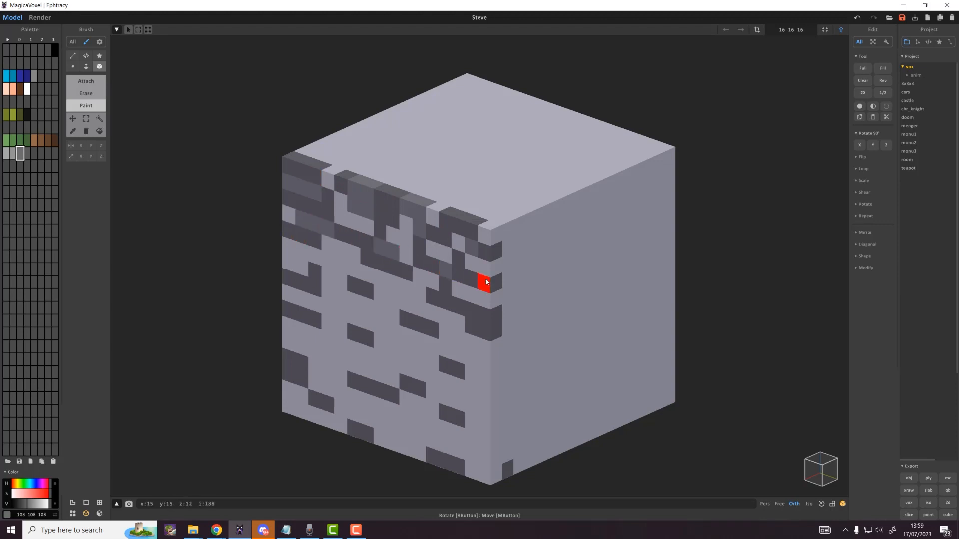
drag(461, 305, 315, 267)
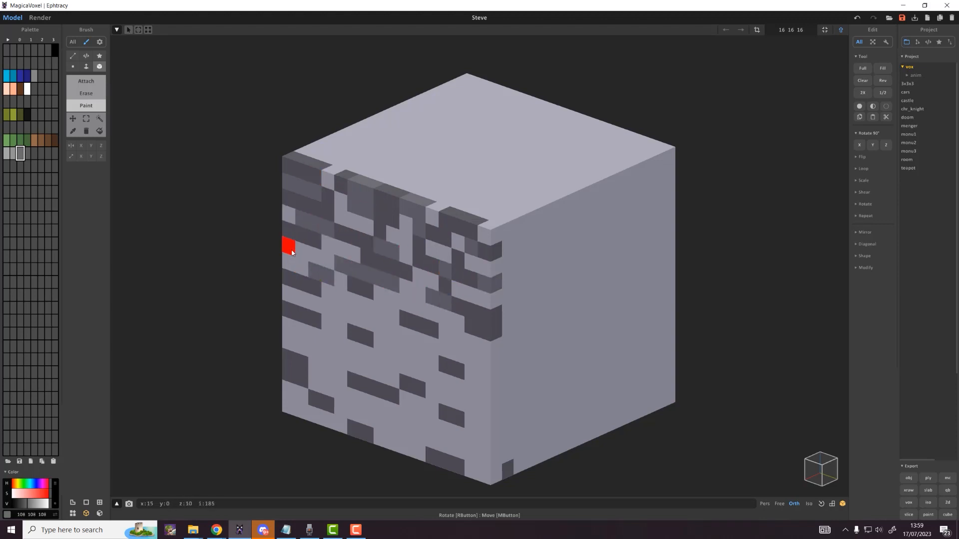
mouse_move(332, 307)
mouse_down()
mouse_move(407, 321)
mouse_move(467, 359)
mouse_move(427, 367)
mouse_up()
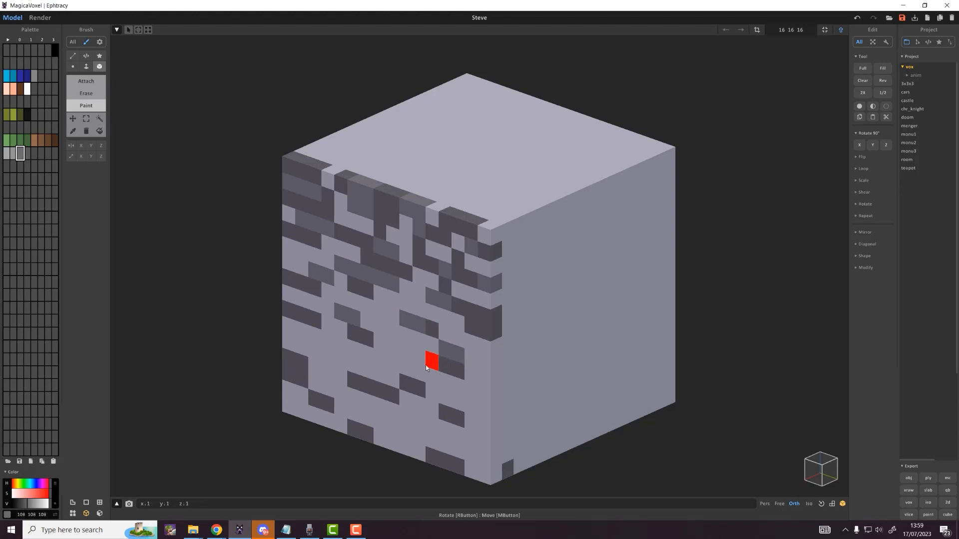
mouse_move(367, 370)
mouse_down()
mouse_move(314, 349)
mouse_move(326, 387)
mouse_move(484, 443)
mouse_move(380, 444)
mouse_move(326, 418)
mouse_move(494, 392)
mouse_move(461, 368)
mouse_up()
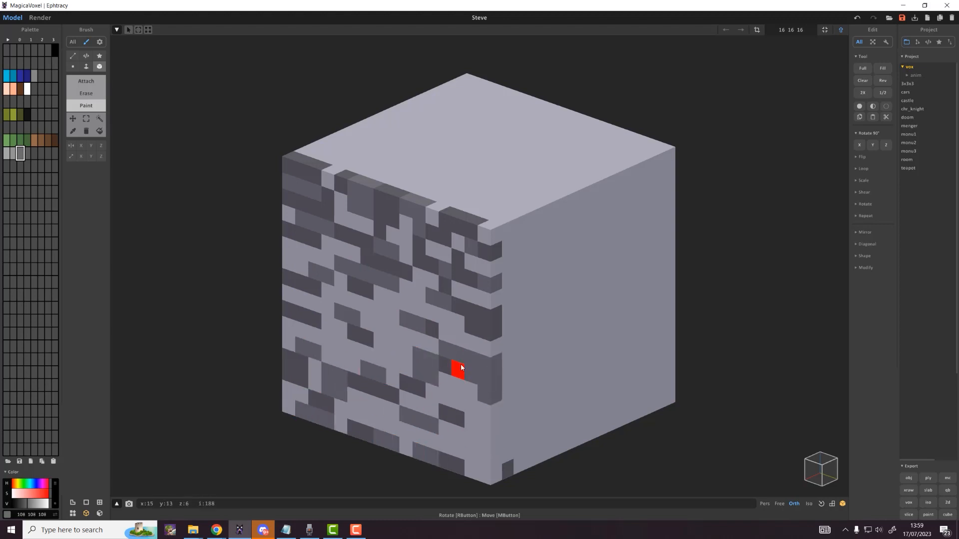
Step: Add 149 grey patches on the front face and near its bottom
click(13, 153)
mouse_move(343, 251)
mouse_down()
mouse_move(327, 265)
mouse_move(403, 290)
mouse_move(404, 325)
mouse_move(305, 317)
mouse_move(342, 346)
mouse_move(418, 368)
mouse_up()
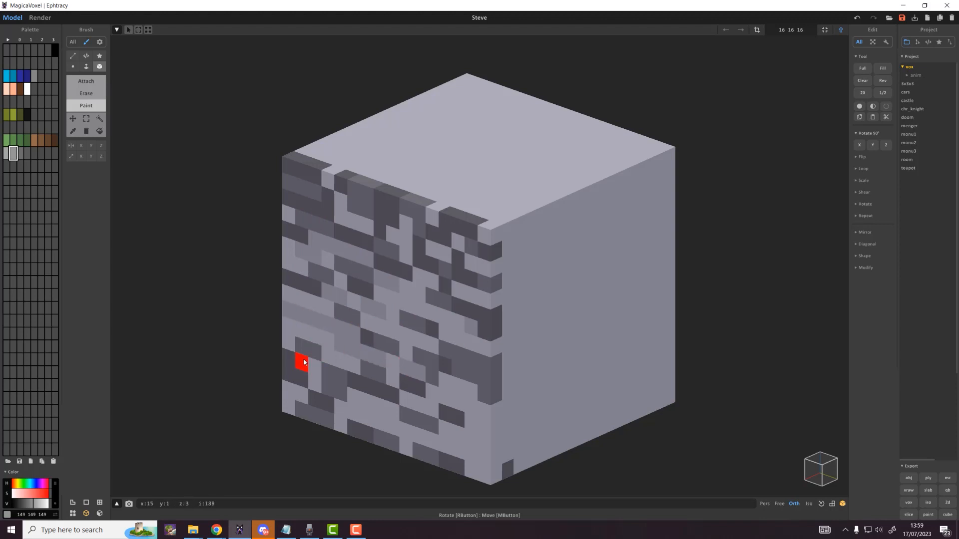
drag(368, 400, 380, 406)
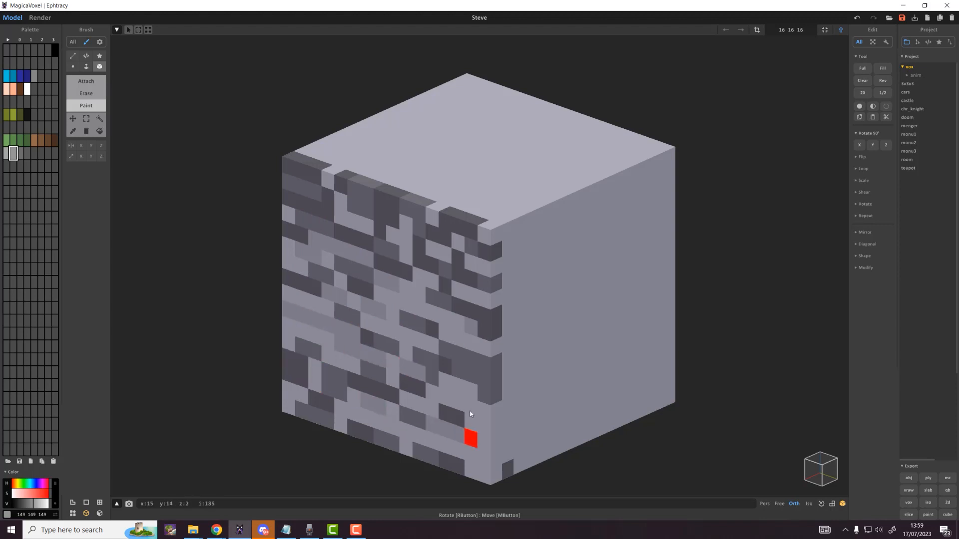
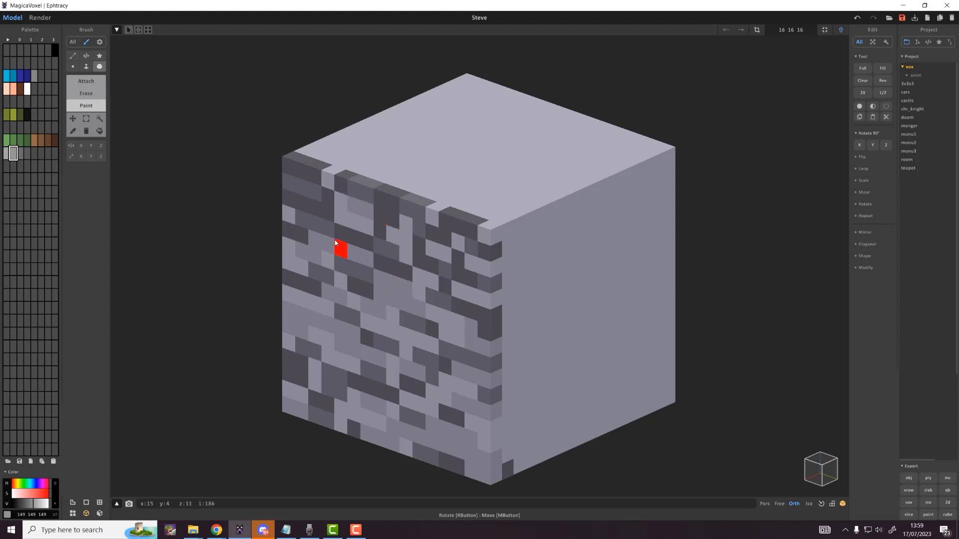
Step: Repaint a dark front-face voxel light grey, undoing an unwanted lighter grey patch
click(302, 188)
alt+click(443, 318)
mouse_move(393, 298)
mouse_down()
mouse_move(396, 288)
mouse_move(393, 300)
mouse_move(417, 297)
mouse_up()
key(ctrl+z)
Step: Paint the bottom corner voxels dark grey and a few near the bottom edge in 108 grey
alt+click(470, 310)
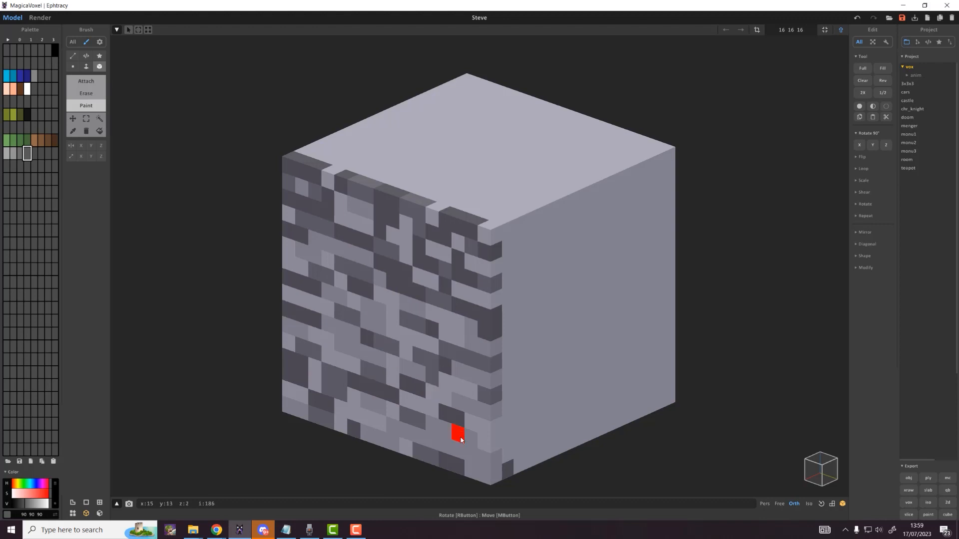
drag(474, 473, 482, 476)
alt+click(433, 458)
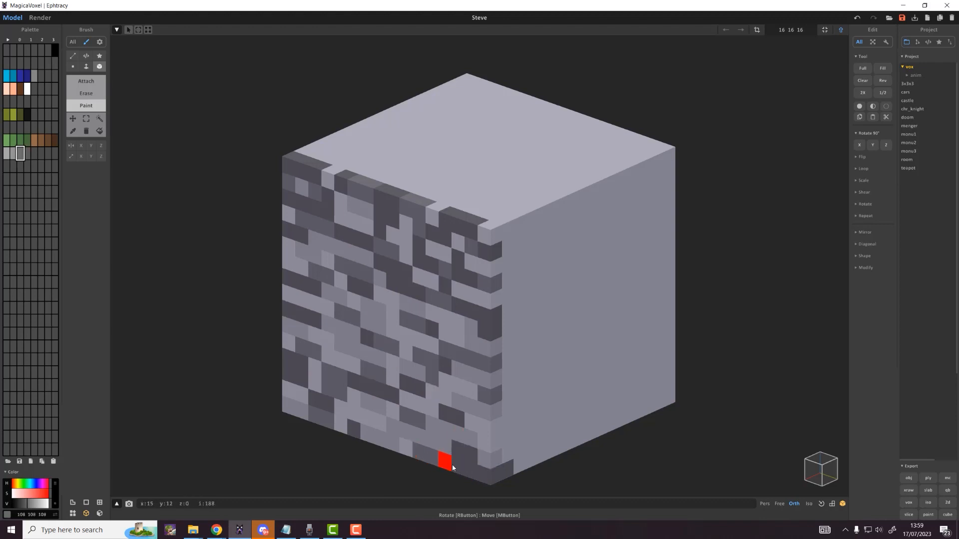
click(456, 466)
drag(472, 439, 482, 443)
scroll(472, 410, down, 3)
right_drag(488, 375, 454, 360)
scroll(439, 352, up, 3)
Step: Box-select the textured front layer of voxels on the cube
key(m)
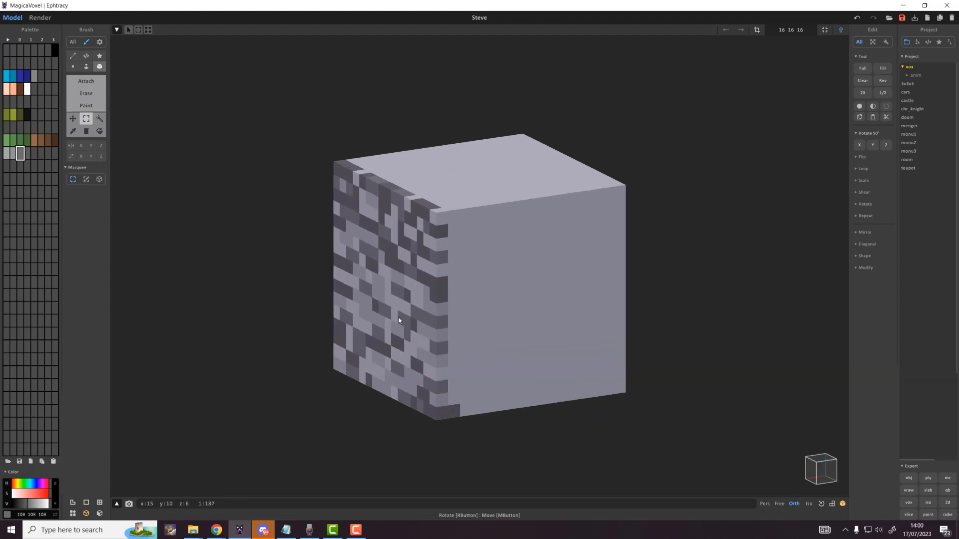
mouse_move(399, 318)
right_down()
mouse_move(356, 323)
mouse_move(442, 324)
mouse_move(416, 324)
right_up()
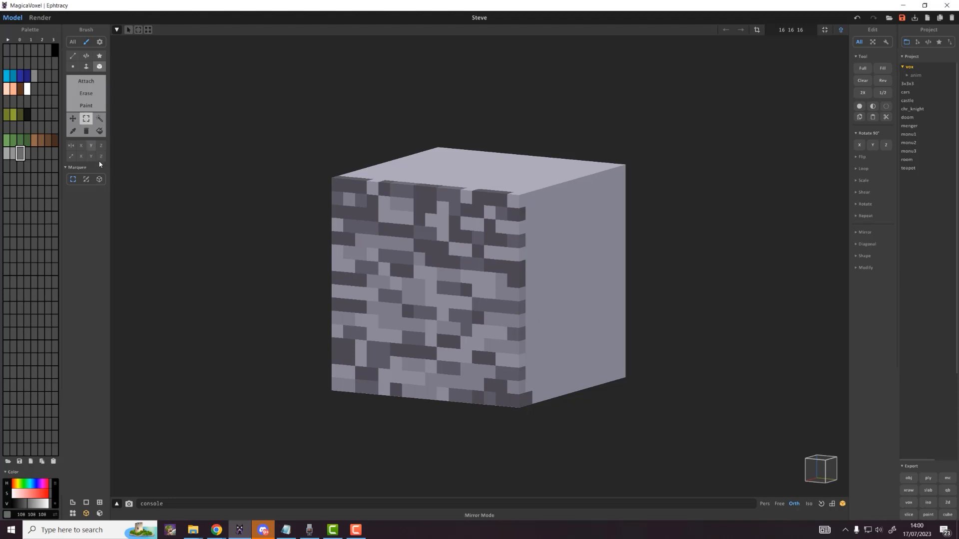
click(99, 179)
drag(335, 188, 516, 402)
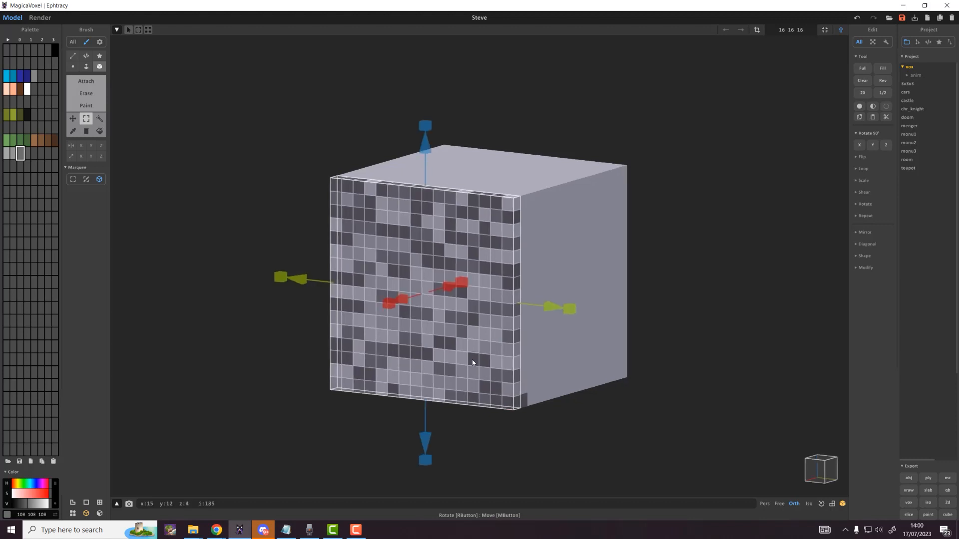
right_drag(473, 363, 466, 371)
click(466, 371)
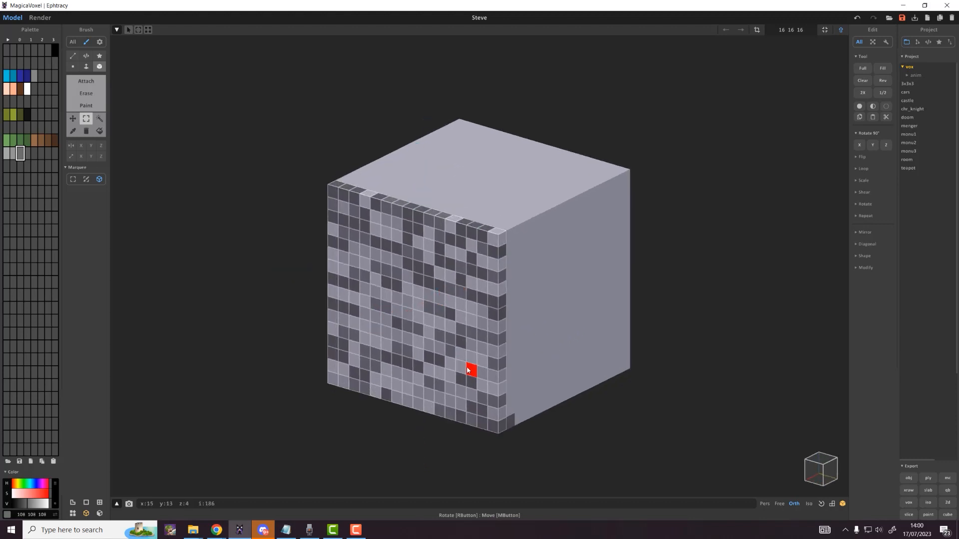
Step: Rotate the front slab 90° and move a copy onto the cube's side face
click(882, 144)
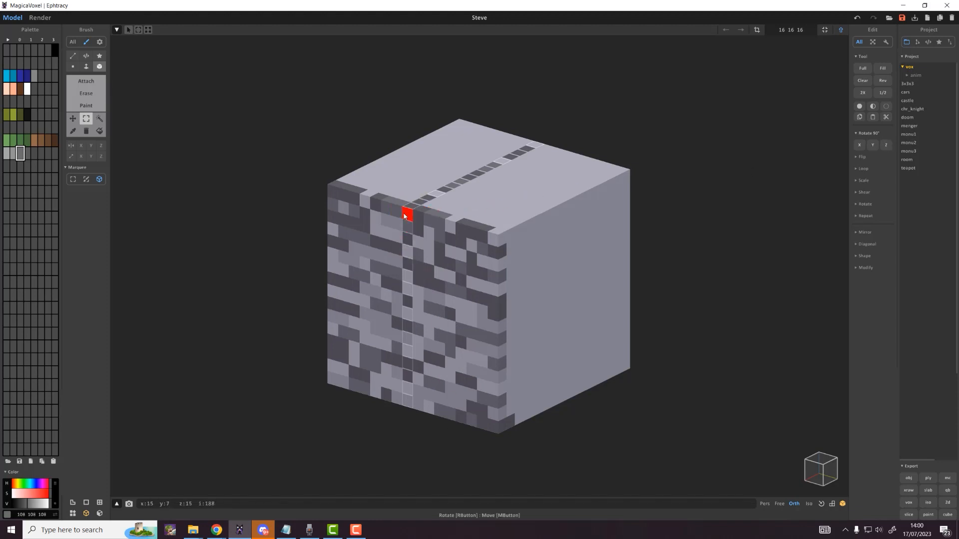
drag(405, 216, 490, 247)
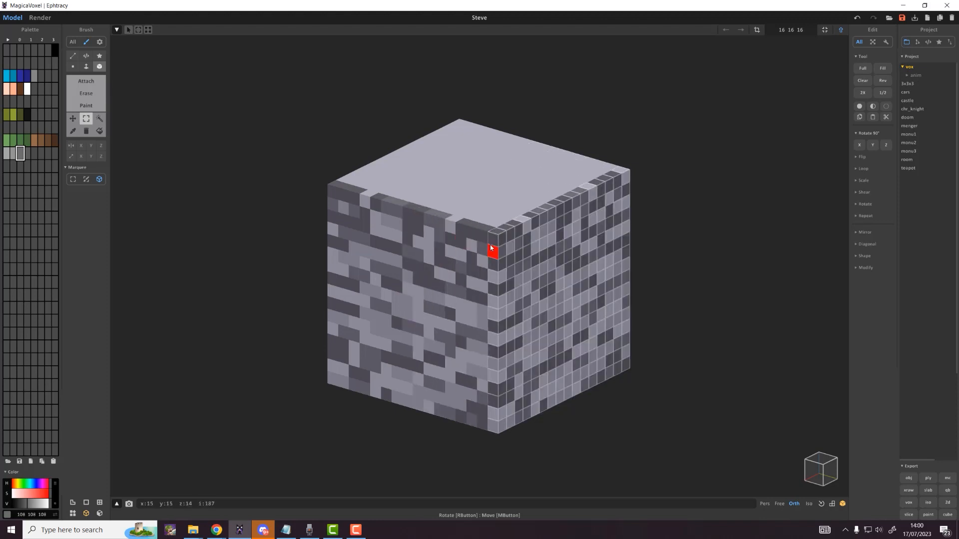
click(860, 144)
key(ctrl+z)
click(870, 146)
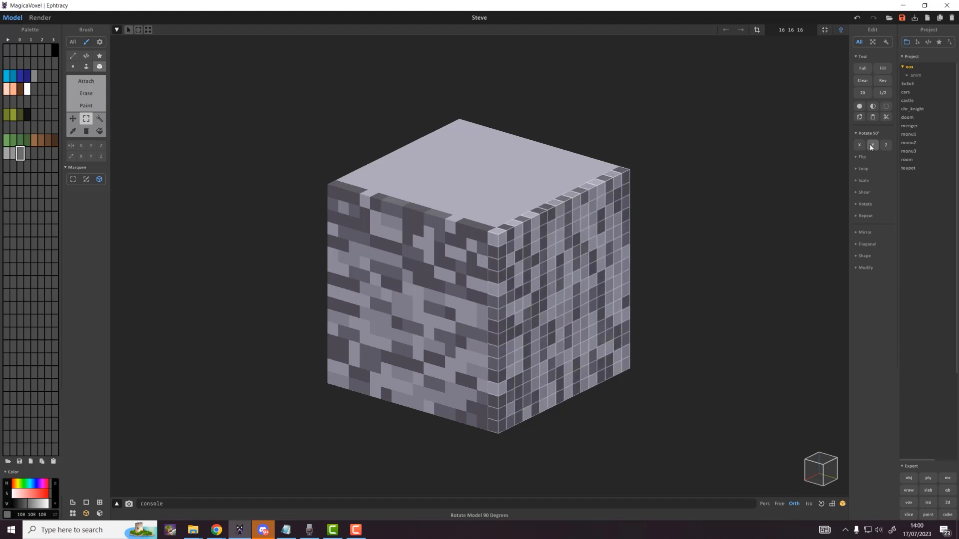
right_drag(509, 262, 483, 314)
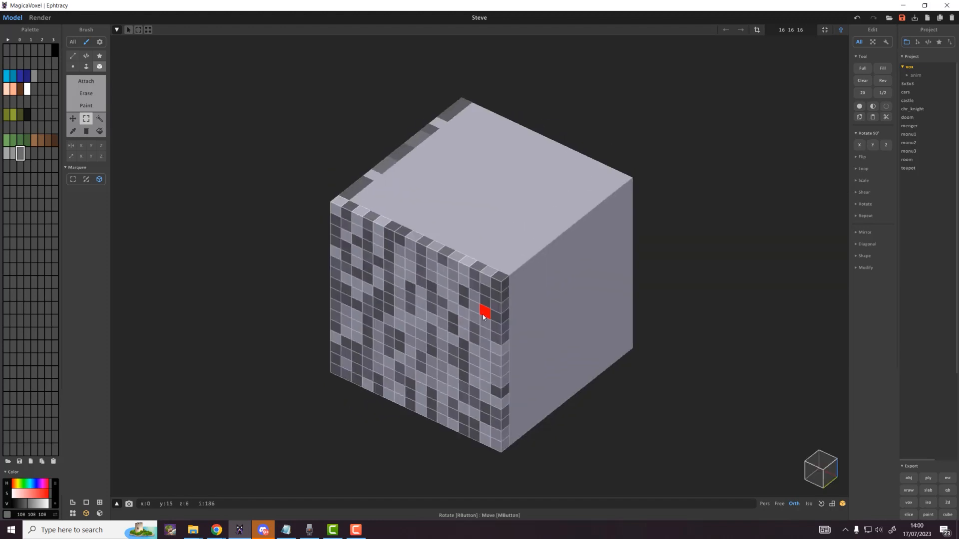
click(885, 145)
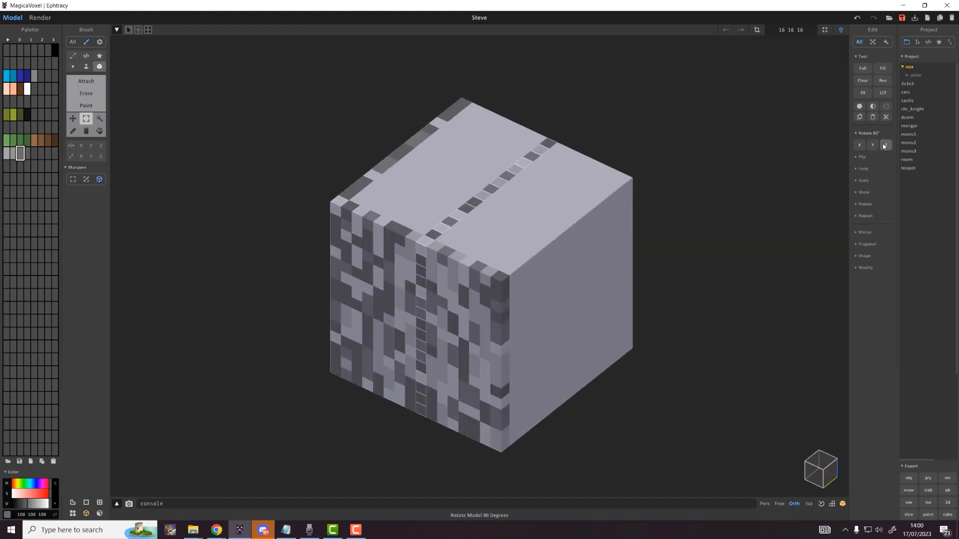
drag(422, 254, 496, 285)
right_drag(537, 286, 461, 276)
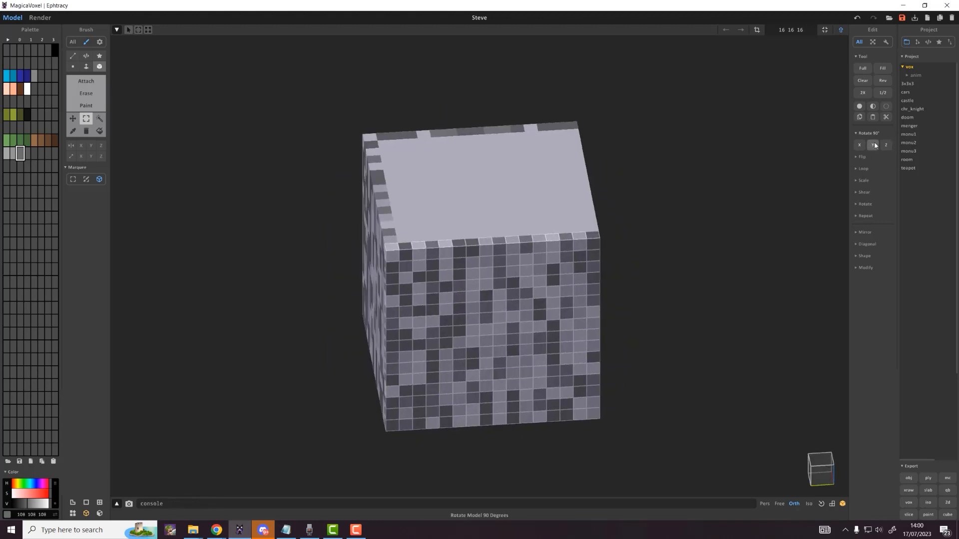
Step: Rotate the slab twice more and shift it so the right face is textured
click(859, 145)
right_drag(766, 183, 653, 211)
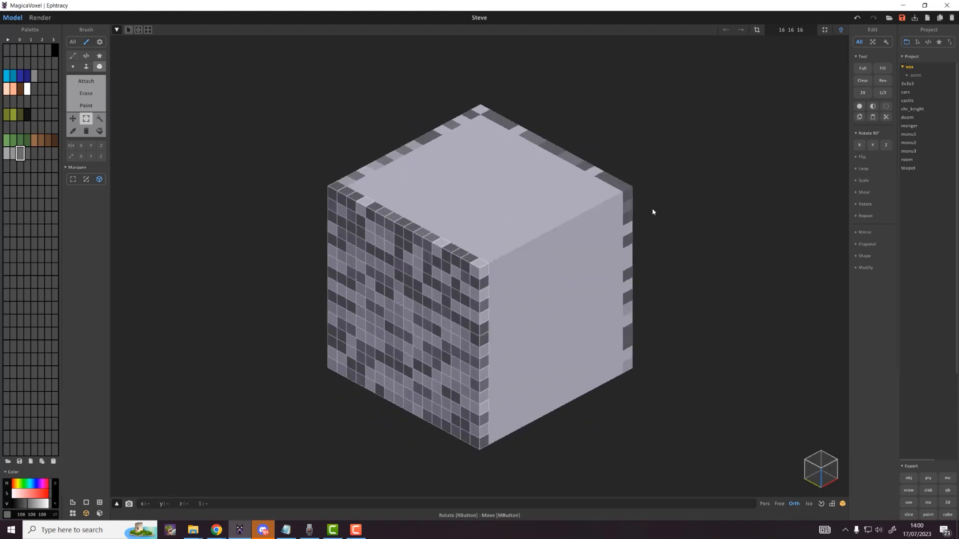
click(858, 145)
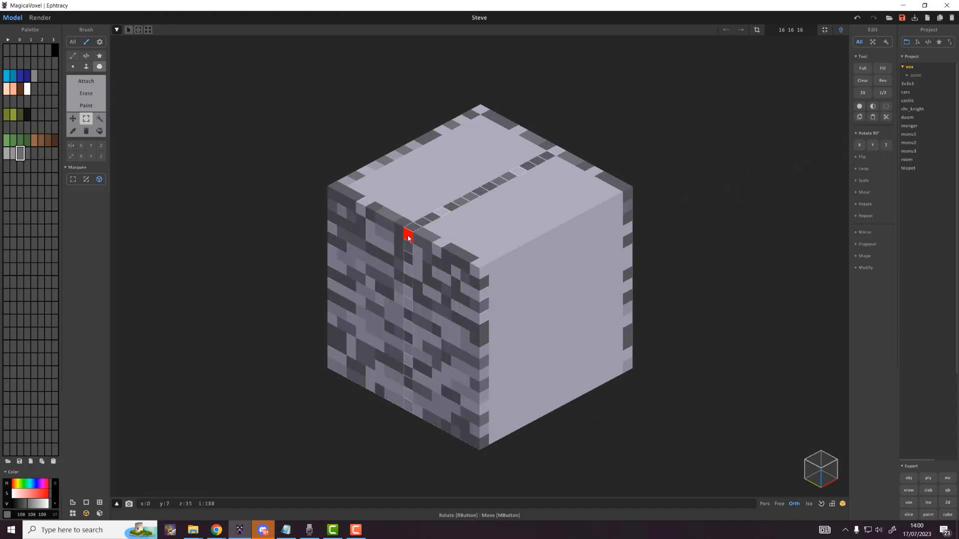
drag(408, 238, 474, 278)
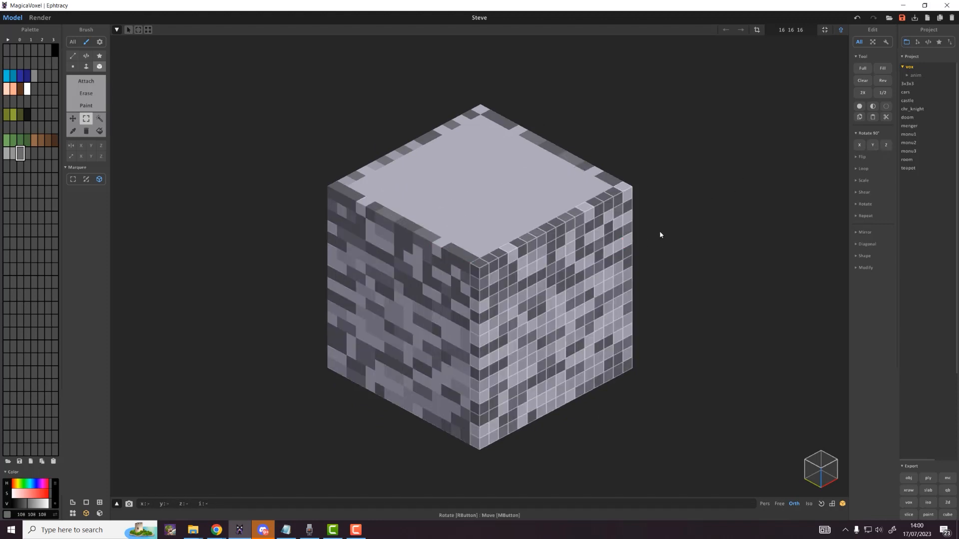
Step: Lay the slab flat, raise it to cover the cube's top, and clear the selection
click(872, 145)
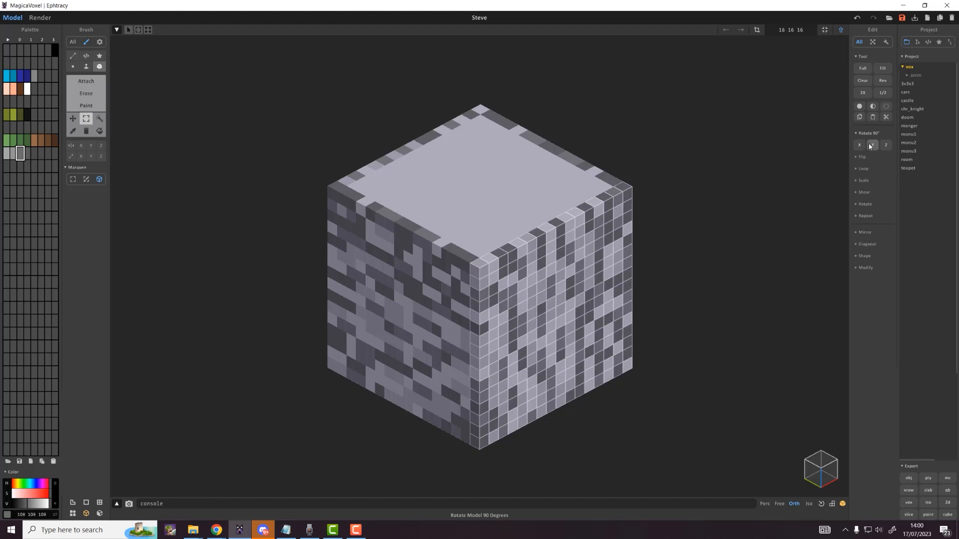
click(859, 145)
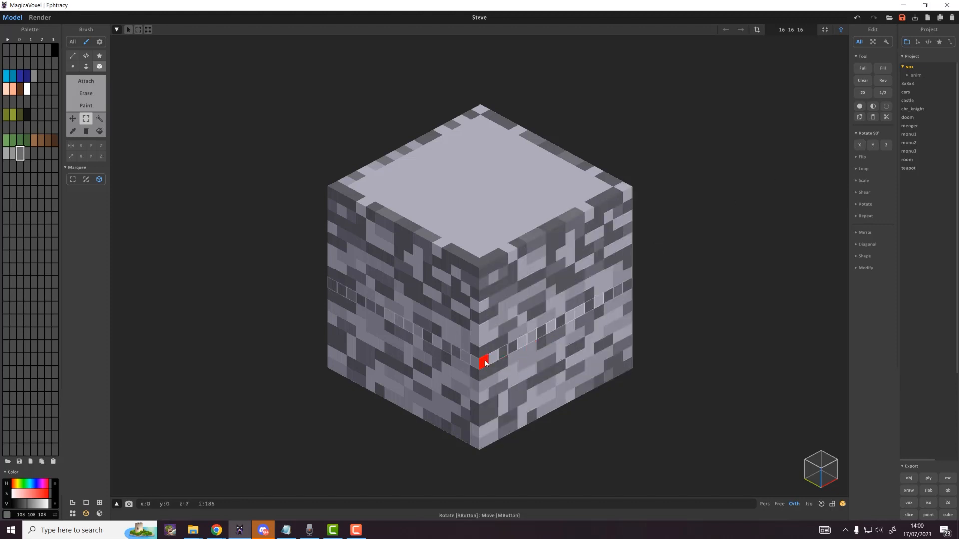
ctrl+shift+drag(486, 364, 488, 270)
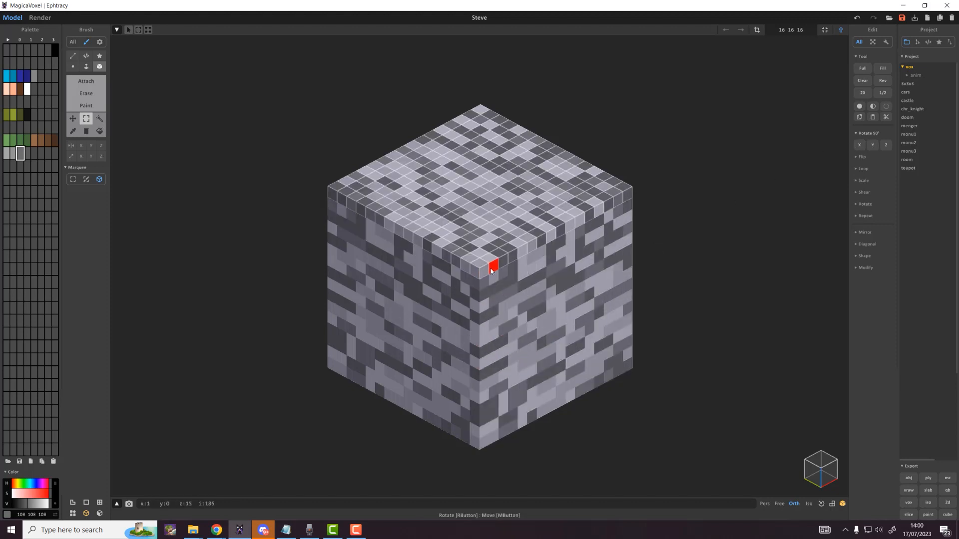
key(ctrl+d)
Step: Orbit and zoom around the cube to inspect its remaining untextured sides
right_drag(595, 273, 482, 251)
scroll(593, 240, down, 5)
scroll(561, 246, up, 3)
scroll(495, 265, up, 2)
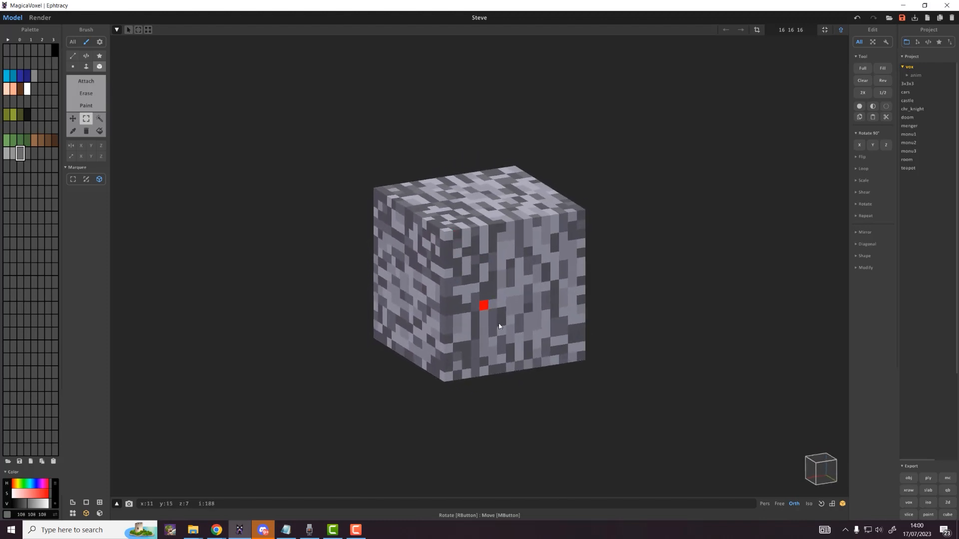
right_drag(444, 280, 471, 254)
scroll(678, 271, up, 3)
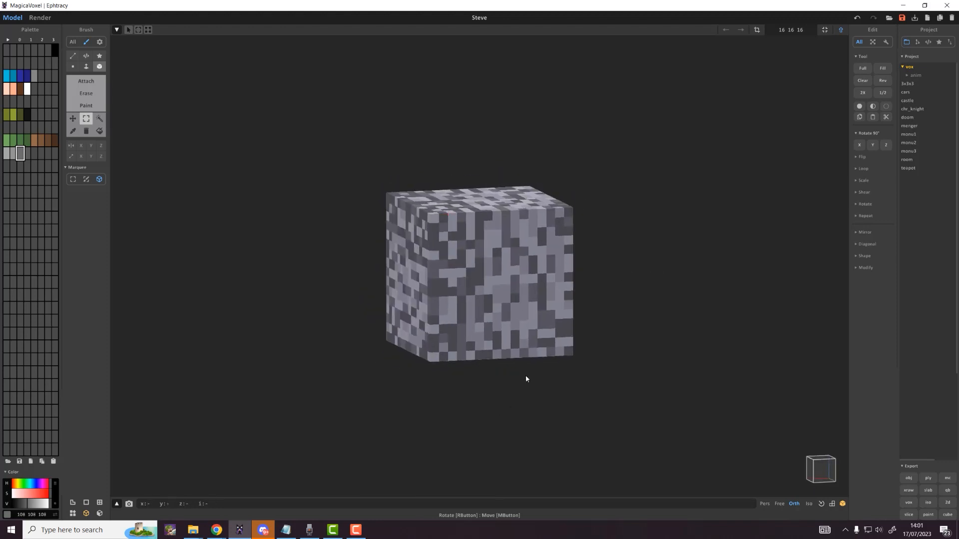
Step: Marquee-select the face voxels and rotate them 90° around Y to texture the underside
click(73, 180)
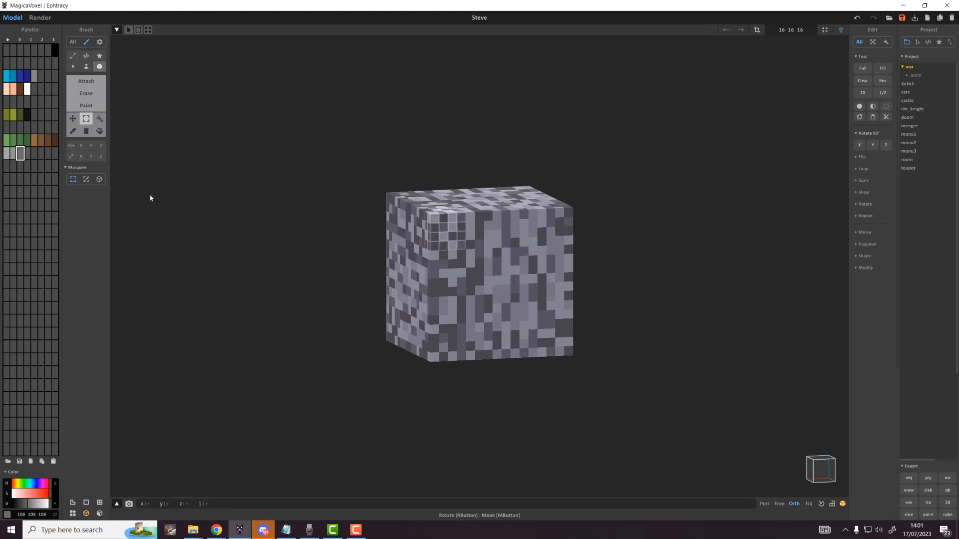
click(98, 179)
drag(442, 224, 568, 355)
click(871, 144)
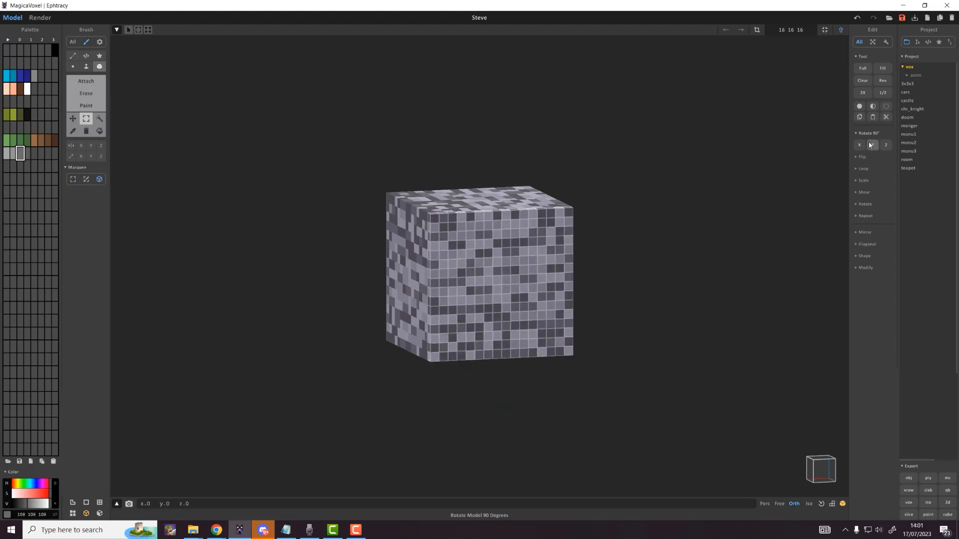
right_drag(729, 240, 719, 261)
Step: In the scene view, hide layer 11's stone cube and show only the Dirt layer's grass block
scroll(660, 266, down, 3)
key(Tab)
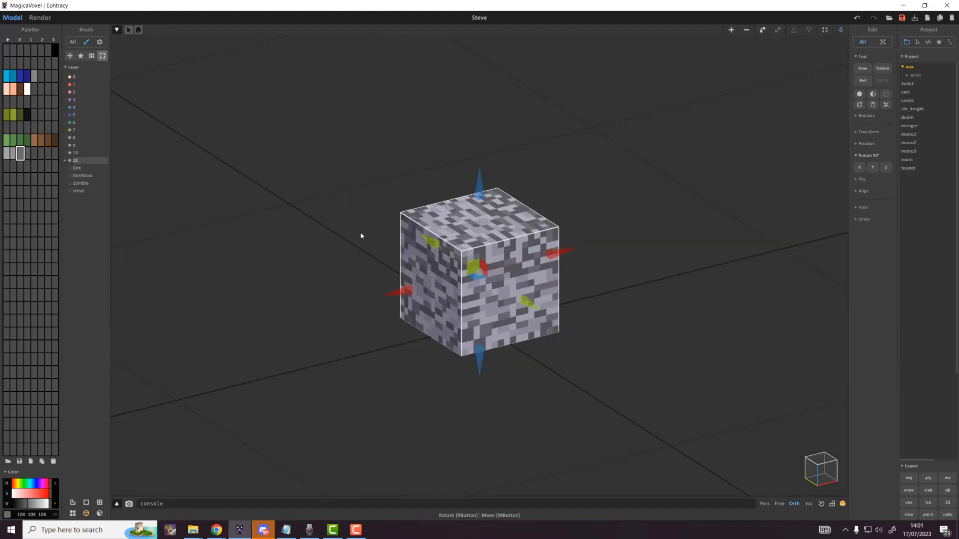
click(68, 160)
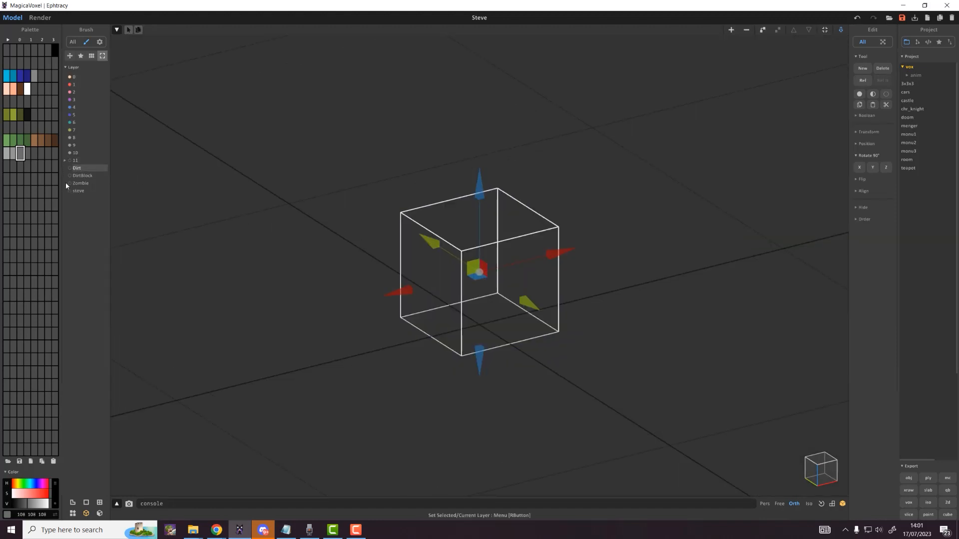
click(69, 175)
click(69, 175)
click(69, 168)
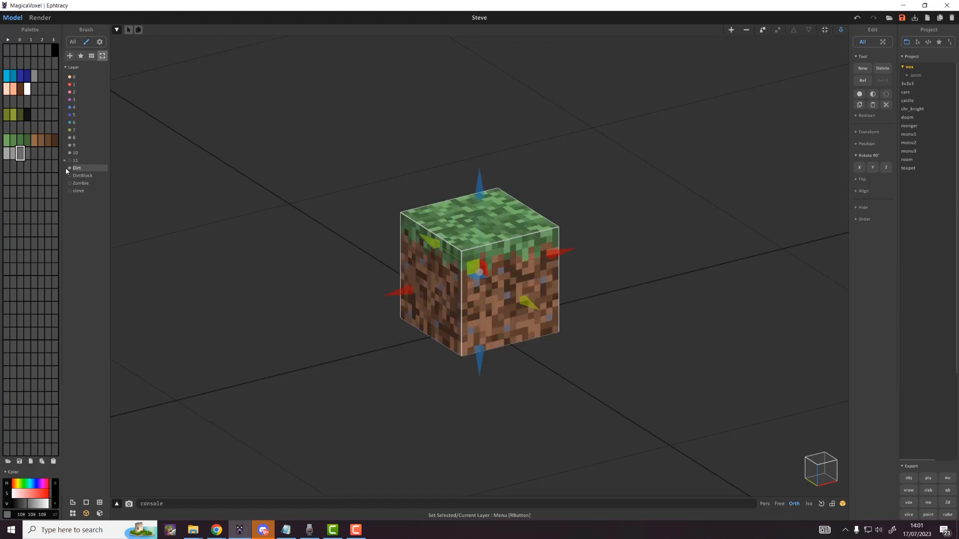
scroll(443, 223, up, 2)
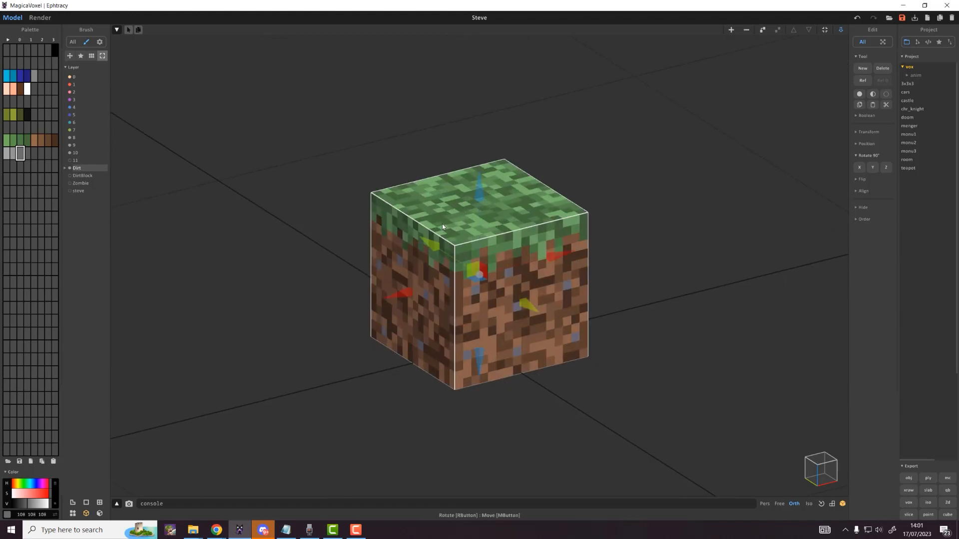
Step: Raise the empty 40×40×40 model above the grass block and open it for voxel editing
click(442, 225)
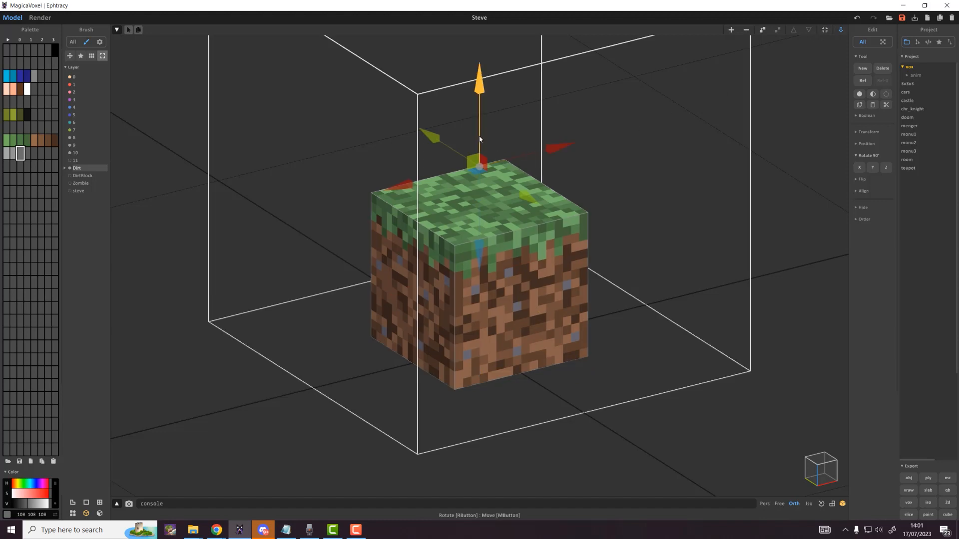
right_drag(620, 268, 566, 231)
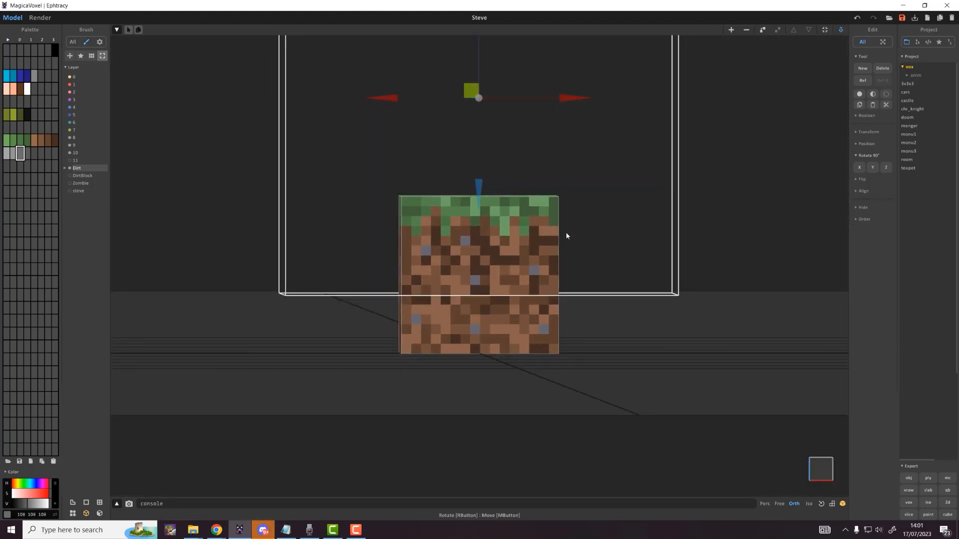
click(821, 504)
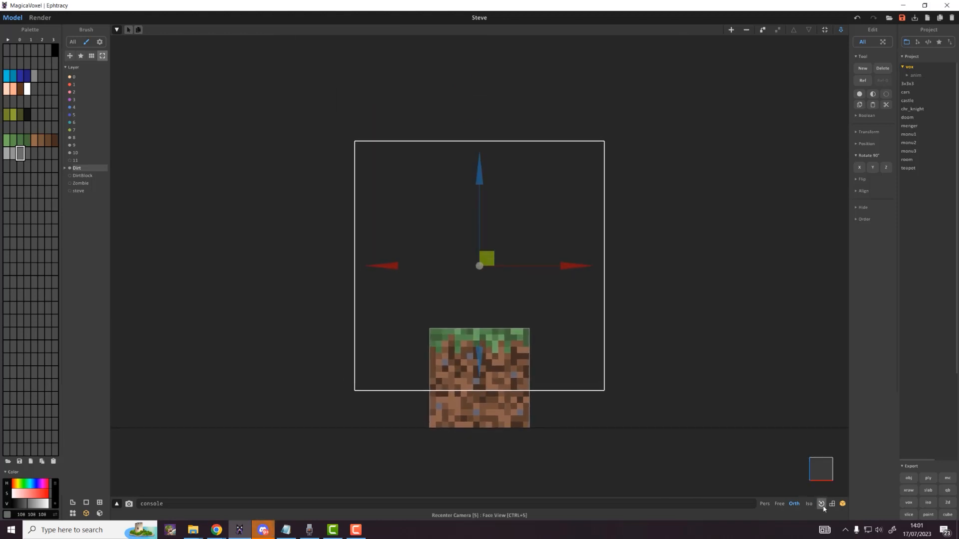
scroll(466, 328, up, 3)
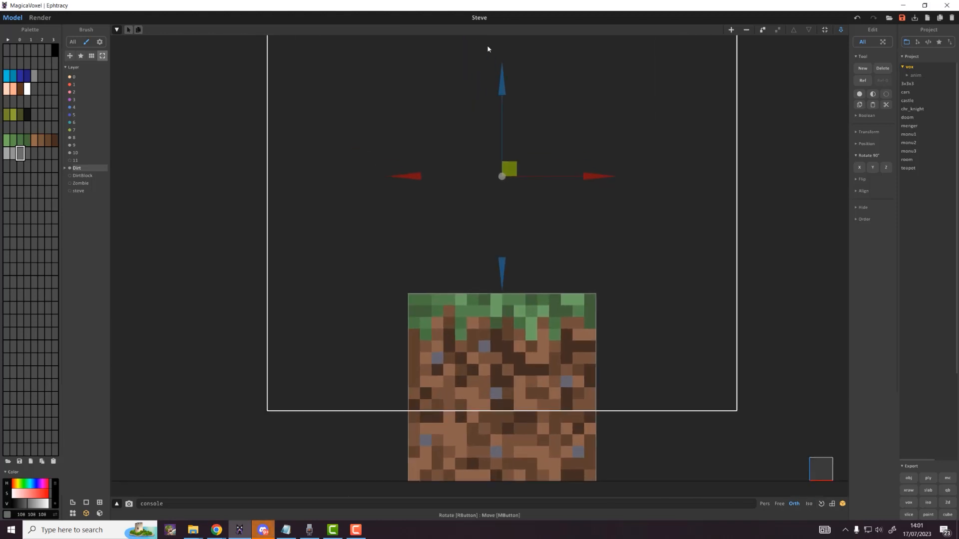
drag(502, 112, 505, 10)
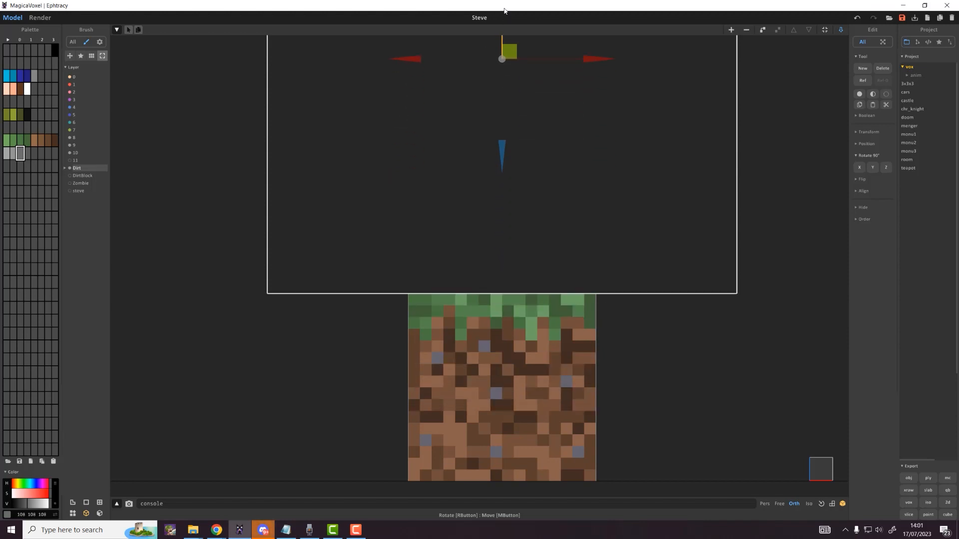
right_drag(579, 220, 608, 266)
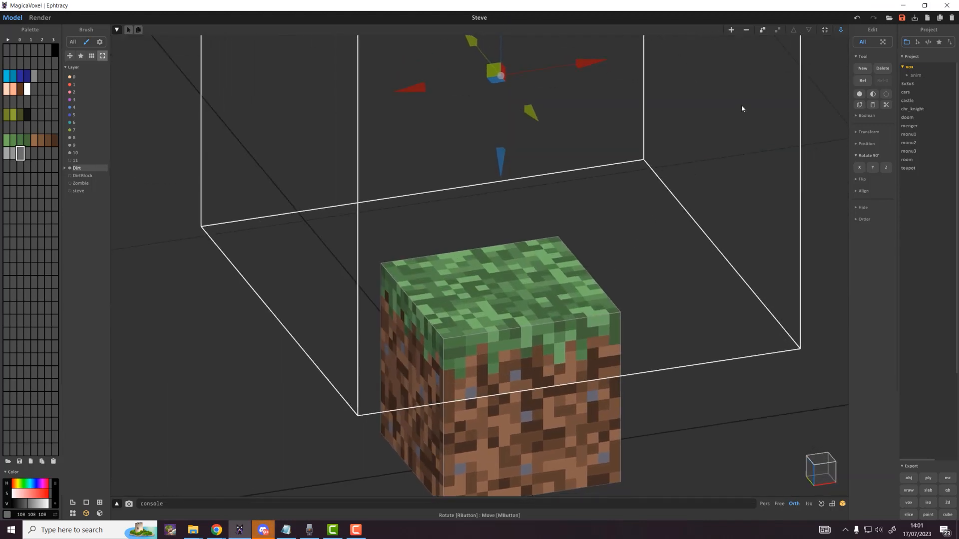
click(840, 30)
key(Tab)
key(Tab)
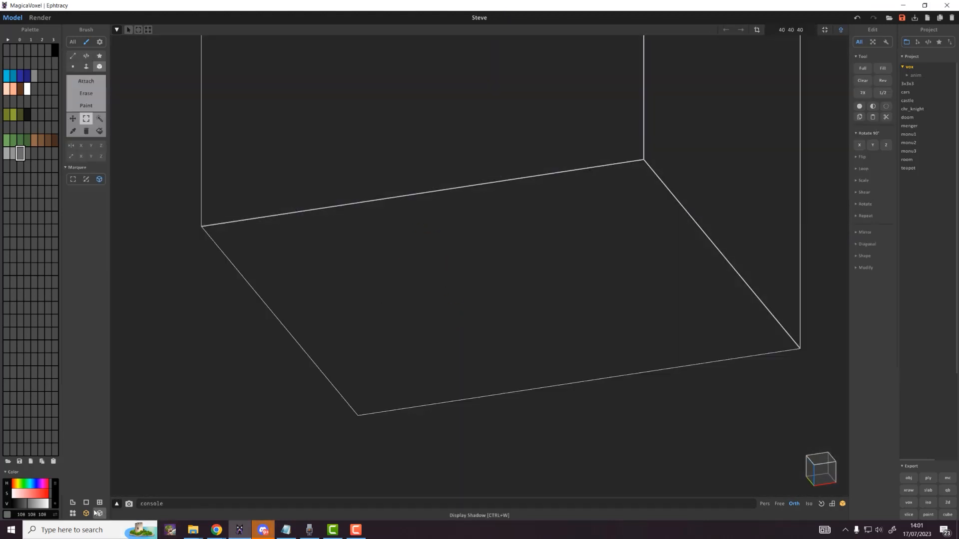
Step: Show the grass block as background and choose light green with the Attach brush
click(72, 514)
scroll(433, 337, up, 3)
middle_drag(433, 337, 428, 288)
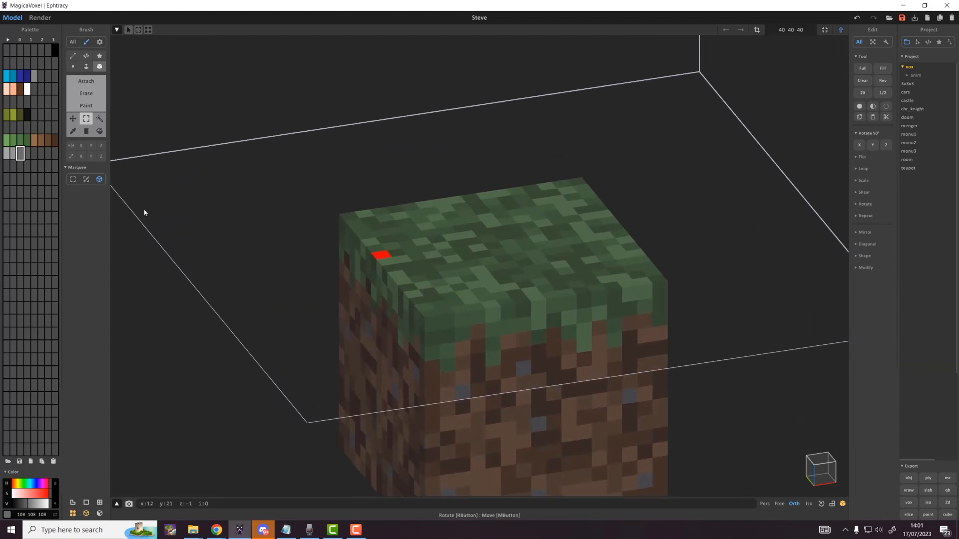
click(6, 140)
right_drag(467, 233, 473, 247)
scroll(472, 246, up, 3)
key(a)
click(370, 189)
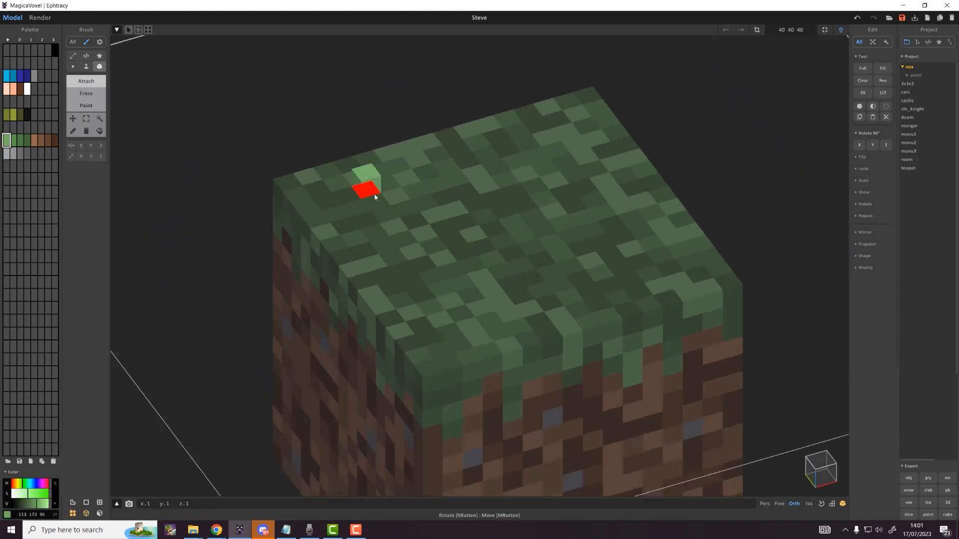
Step: Attach seven light-green voxels scattered across the grass block's top
click(516, 159)
click(510, 311)
click(621, 229)
click(585, 155)
click(533, 213)
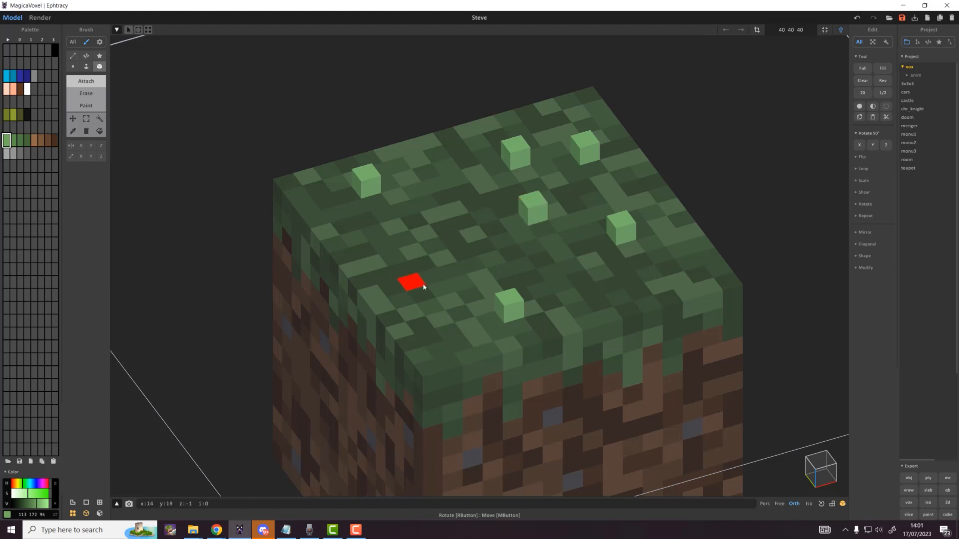
click(412, 280)
click(427, 170)
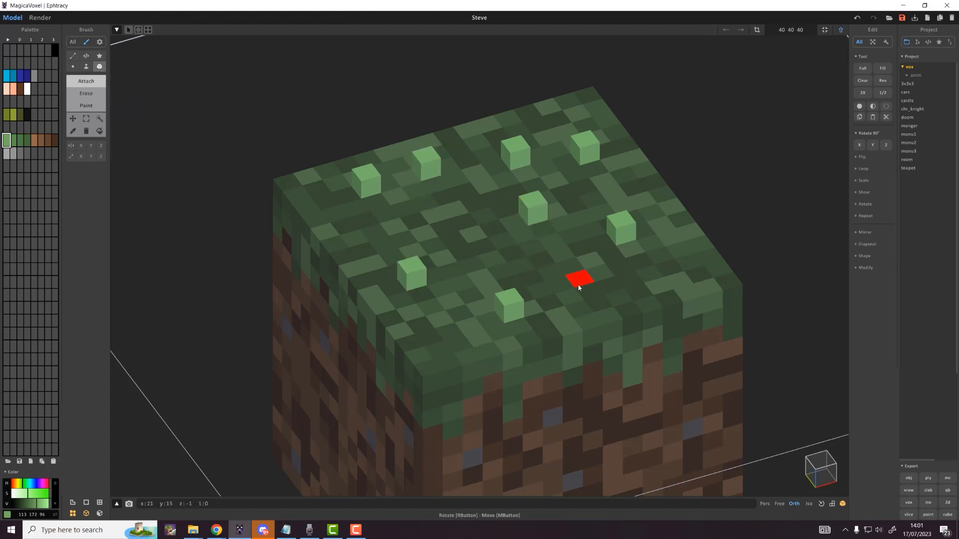
Step: Stack voxels to grow the right and upper-right grass blades several voxels tall
scroll(499, 240, up, 2)
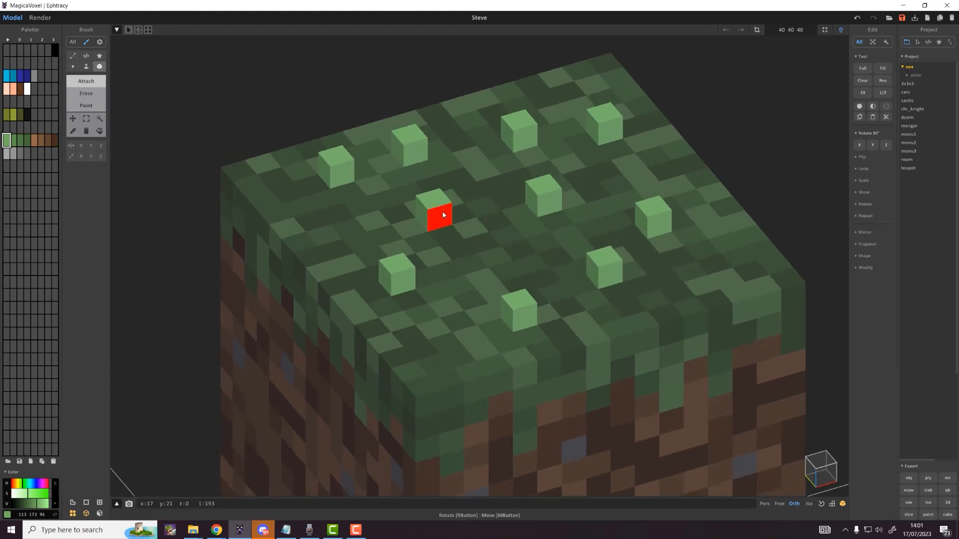
click(439, 209)
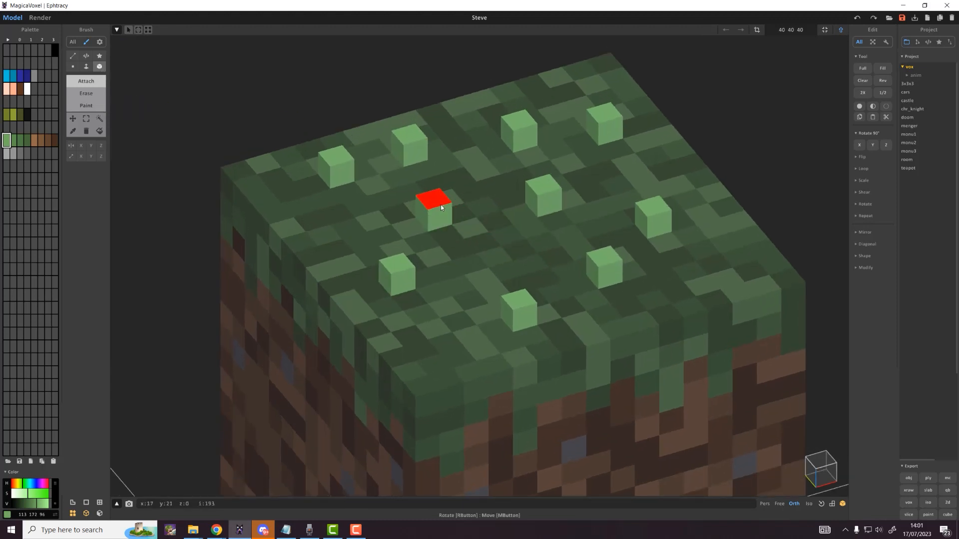
click(653, 206)
click(606, 113)
click(609, 97)
click(609, 96)
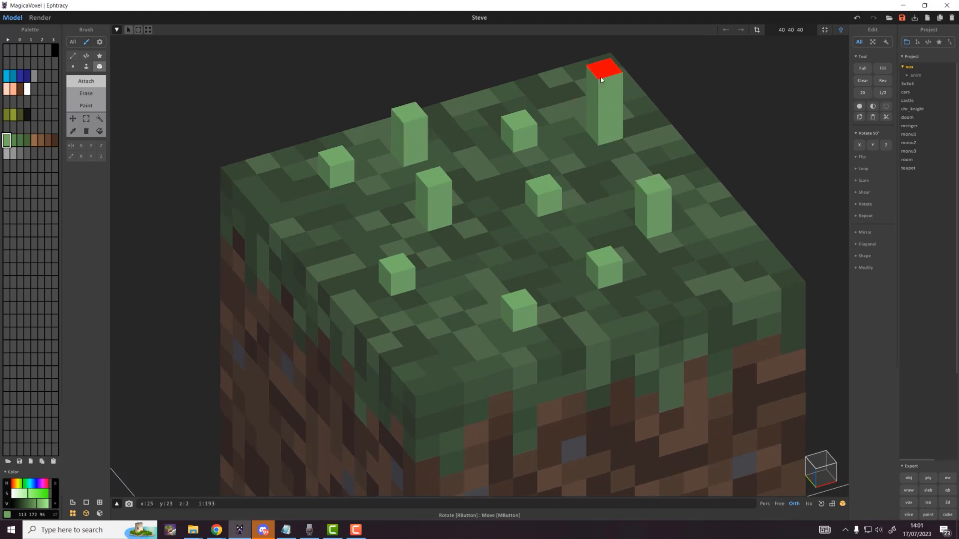
click(606, 70)
scroll(606, 60, down, 3)
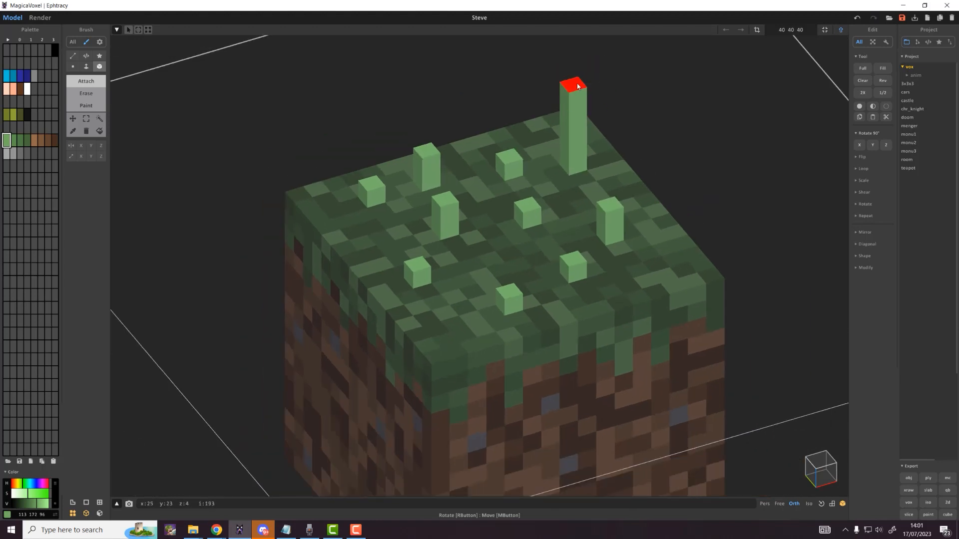
click(574, 84)
click(513, 165)
click(510, 143)
Step: Build two more grass columns and grow another single voxel into a four-voxel blade
click(527, 213)
click(527, 197)
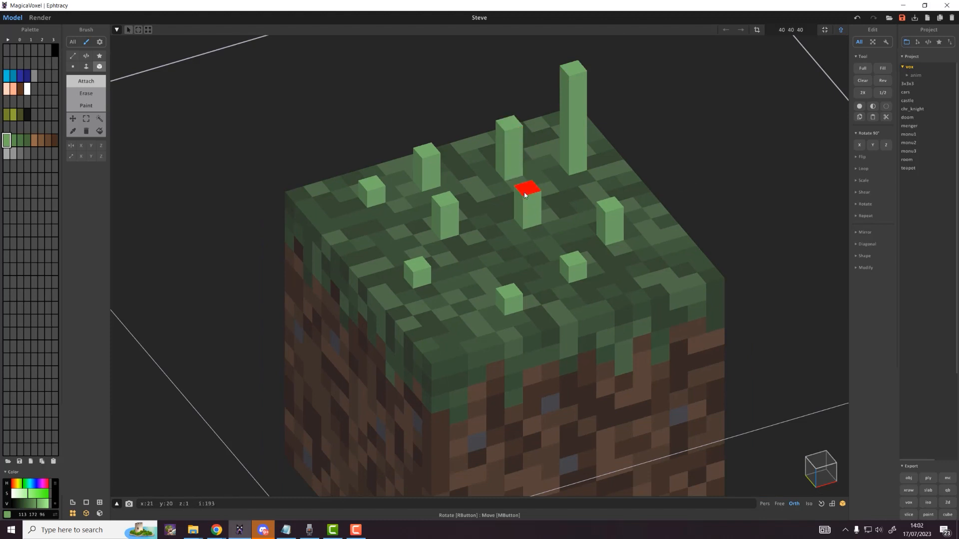
click(527, 180)
click(528, 165)
click(528, 160)
click(574, 258)
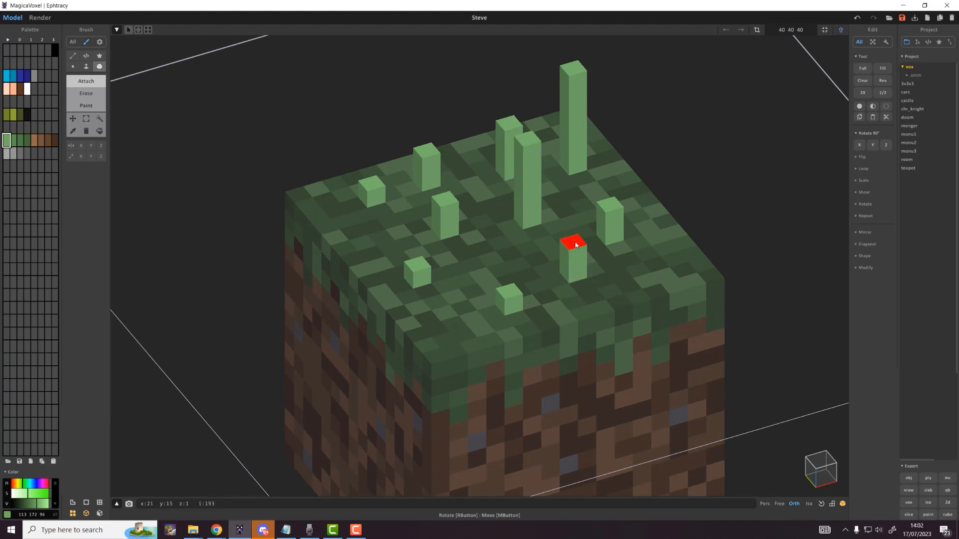
click(574, 242)
click(573, 226)
click(519, 284)
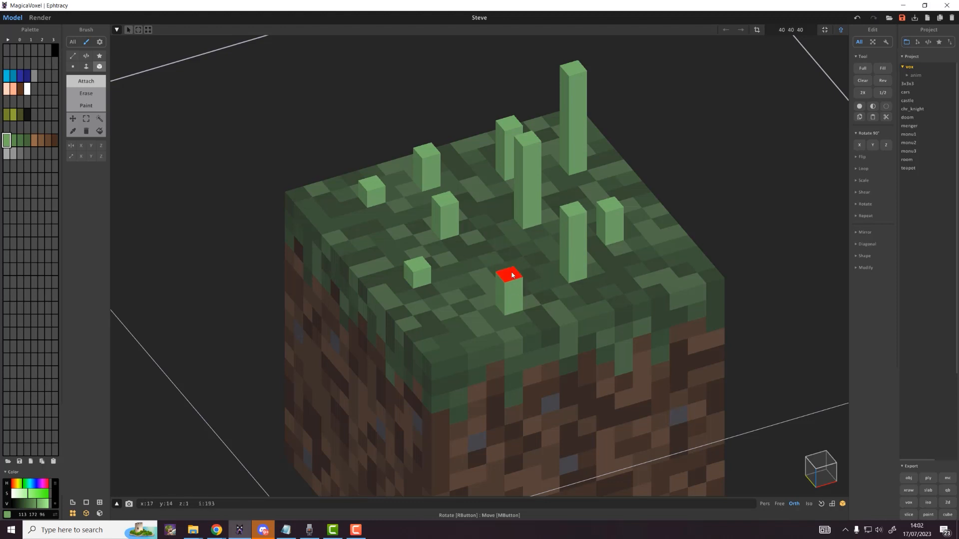
click(512, 267)
click(511, 250)
click(511, 233)
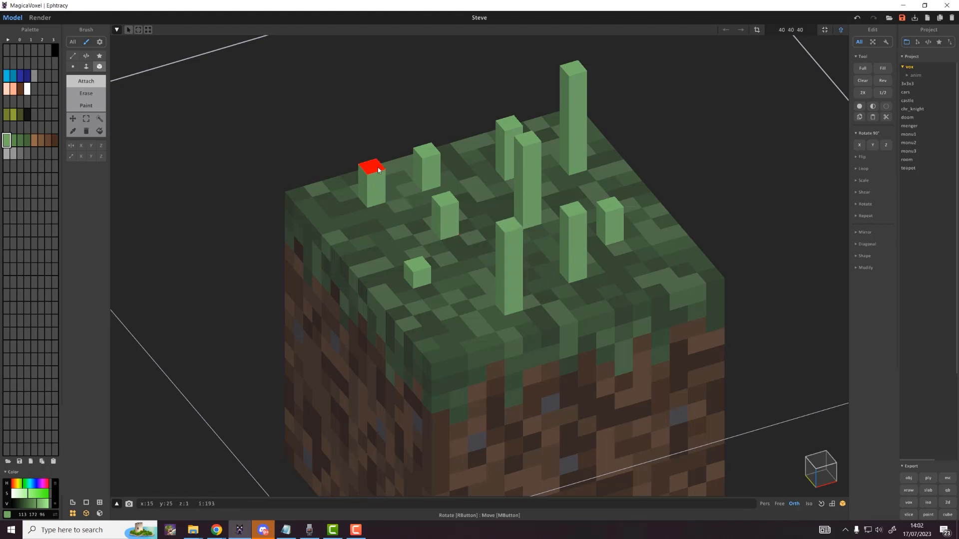
Step: Heighten the left column and grow the small front voxel into a blade, removing a stray side voxel
click(379, 170)
click(374, 151)
click(373, 133)
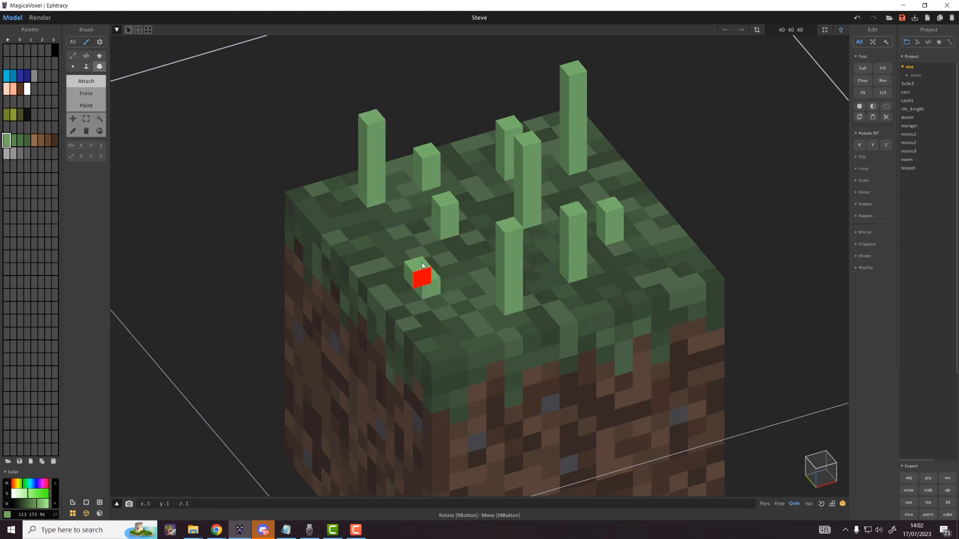
click(423, 266)
click(421, 249)
click(420, 235)
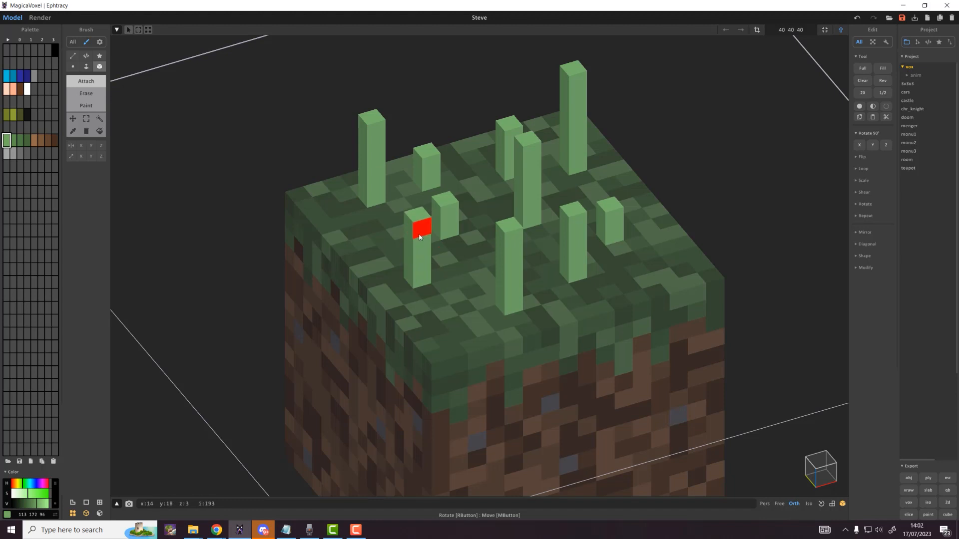
click(420, 235)
key(ctrl+z)
click(421, 214)
scroll(423, 224, down, 2)
right_drag(427, 234, 458, 293)
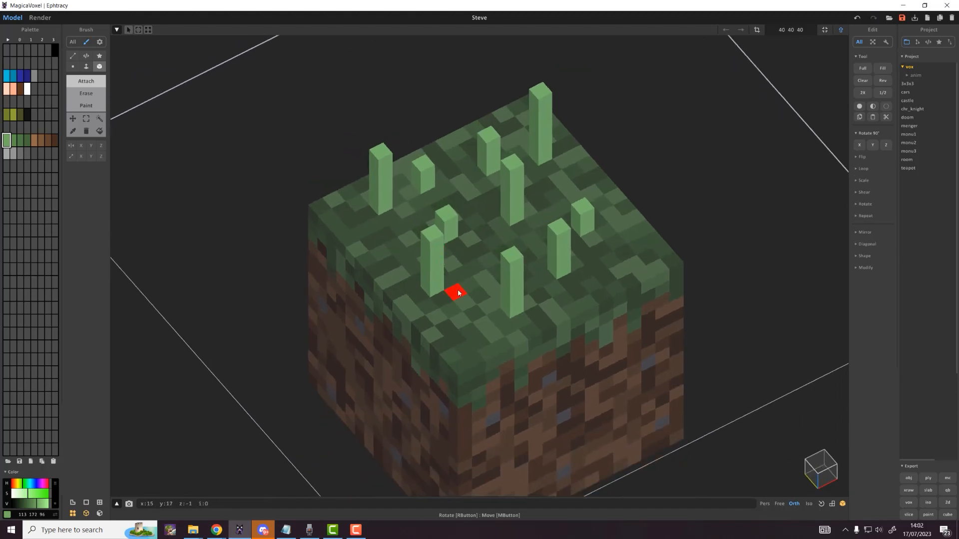
scroll(565, 259, up, 2)
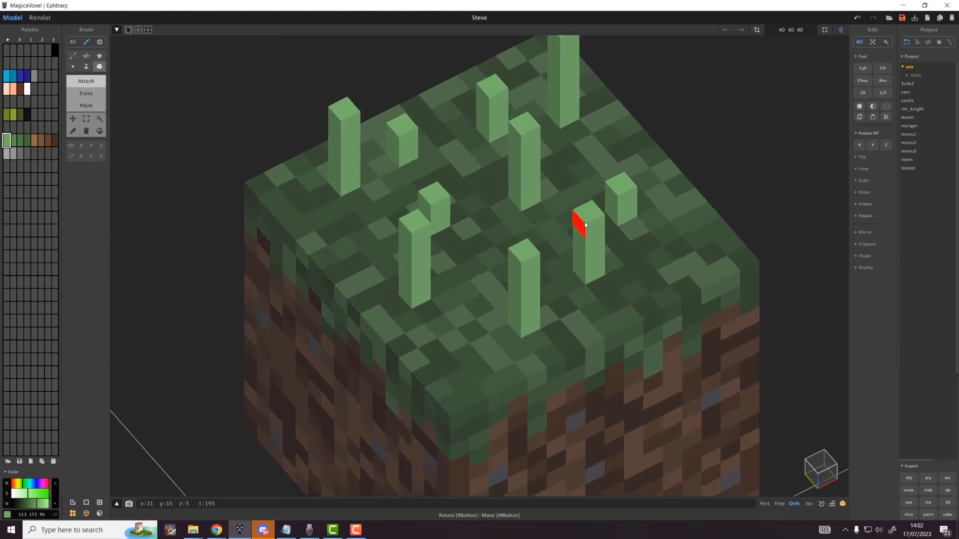
mouse_move(593, 273)
right_down()
mouse_move(523, 263)
mouse_move(558, 312)
mouse_move(602, 280)
right_up()
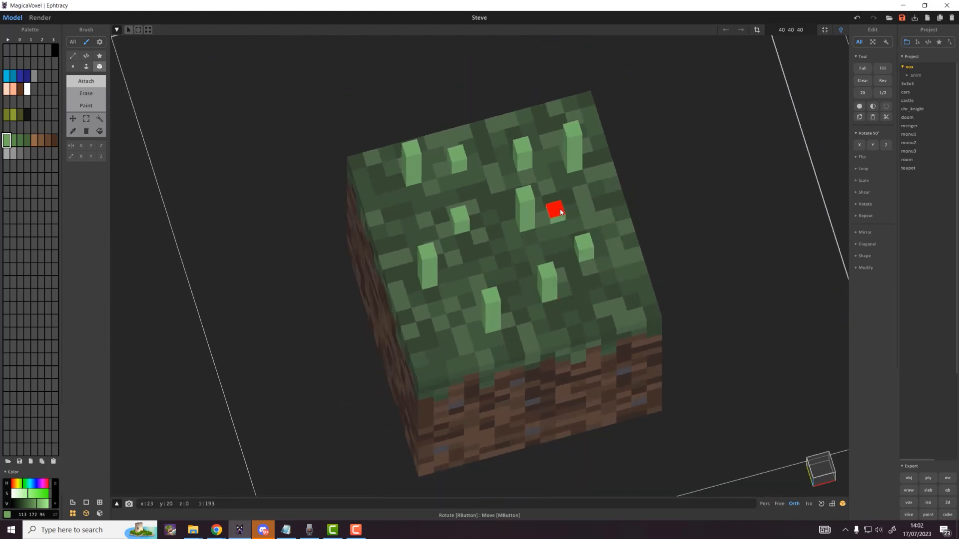
Step: Grow a right-side blade three voxels taller and attach another light-green voxel on the top
click(621, 290)
click(621, 284)
click(620, 278)
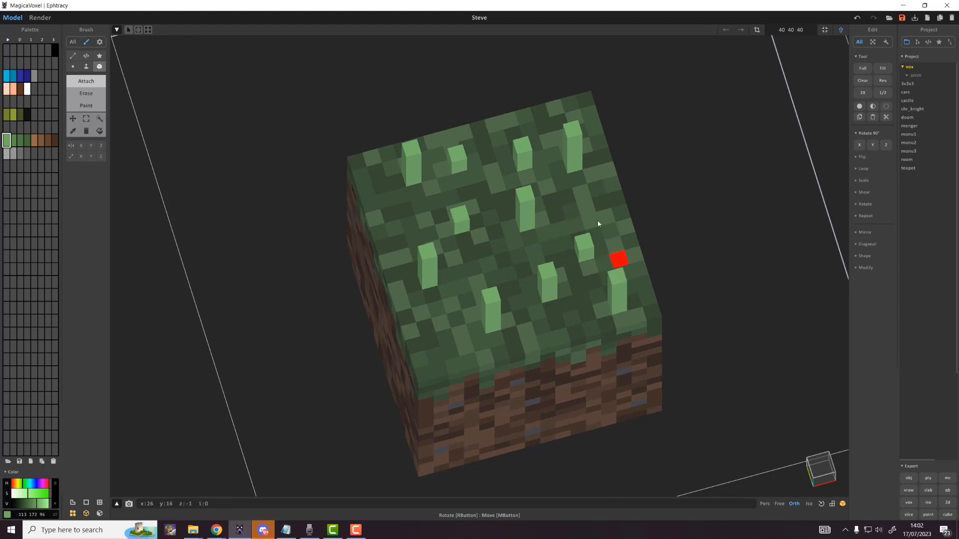
right_drag(598, 220, 623, 202)
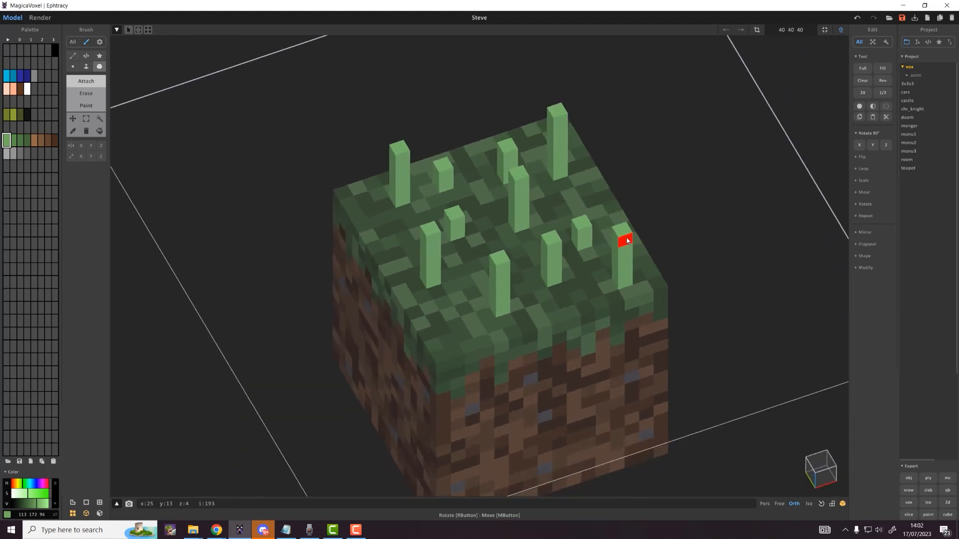
click(461, 314)
right_drag(464, 295, 470, 248)
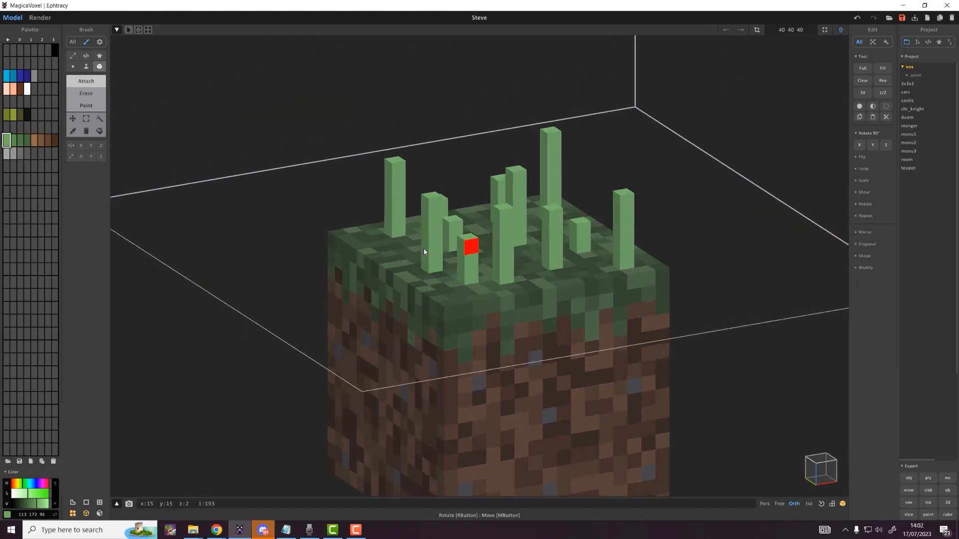
scroll(424, 251, up, 3)
click(27, 140)
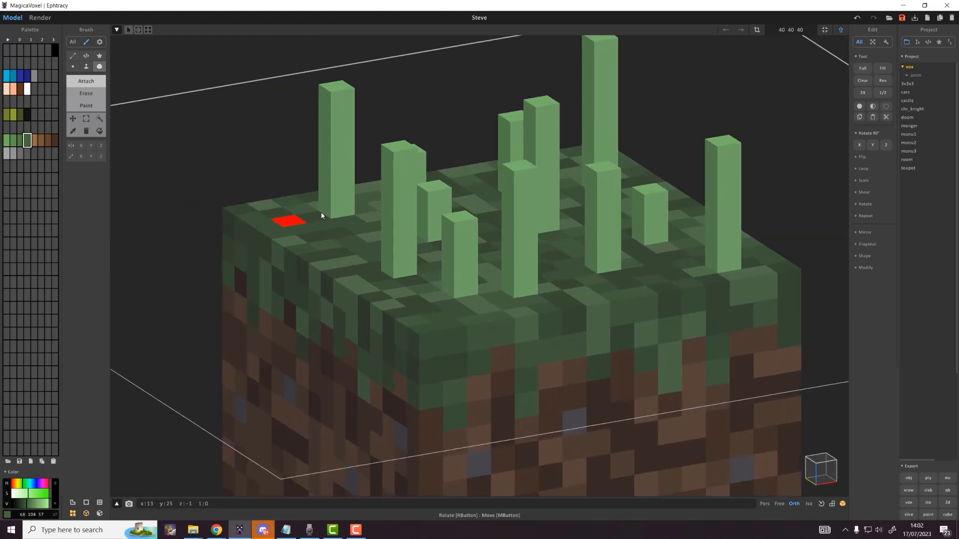
Step: Repaint the grass blade bases in darker green shades
key(d)
mouse_move(358, 228)
mouse_down()
mouse_move(660, 272)
mouse_move(733, 271)
mouse_up()
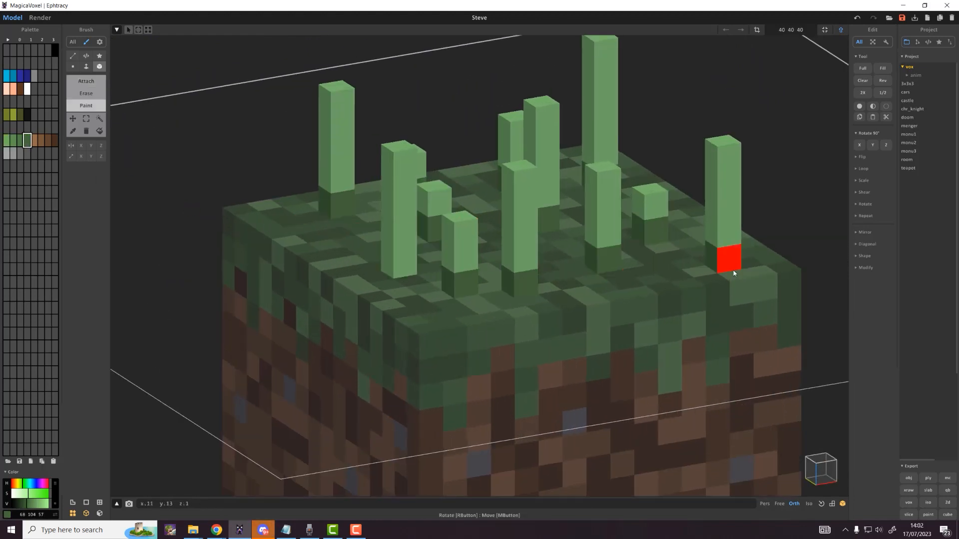
click(20, 141)
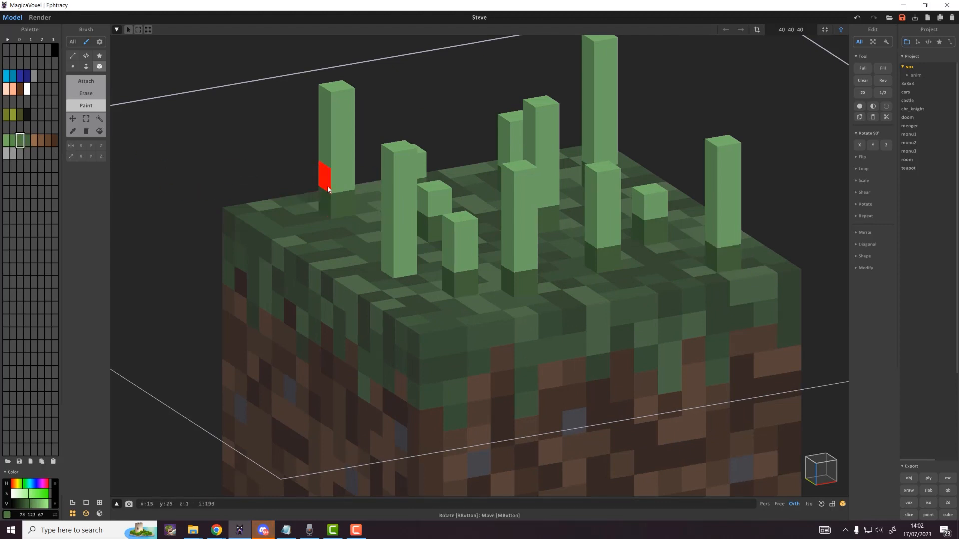
mouse_move(400, 211)
right_down()
mouse_move(401, 193)
mouse_move(402, 205)
right_up()
alt+click(452, 272)
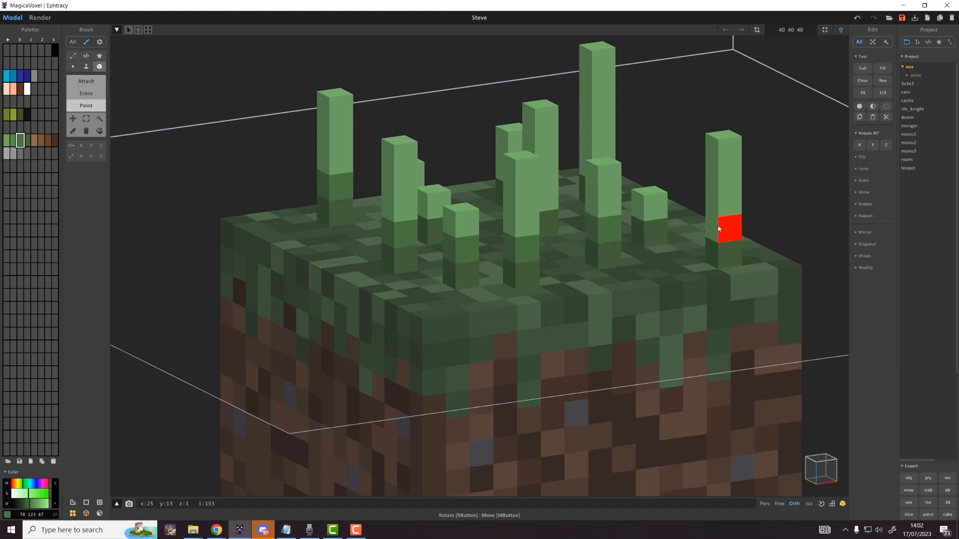
right_drag(718, 228, 574, 228)
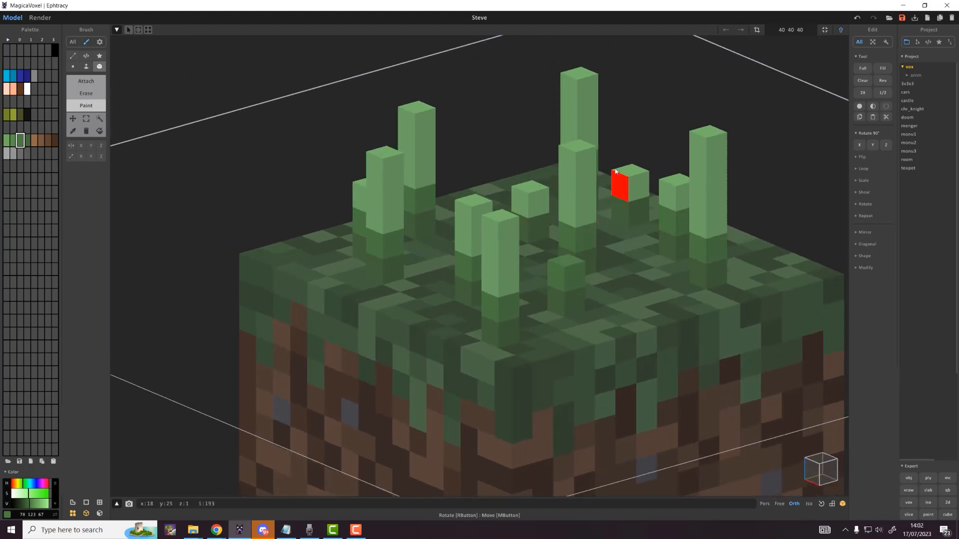
right_drag(615, 171, 578, 160)
right_drag(432, 118, 481, 257)
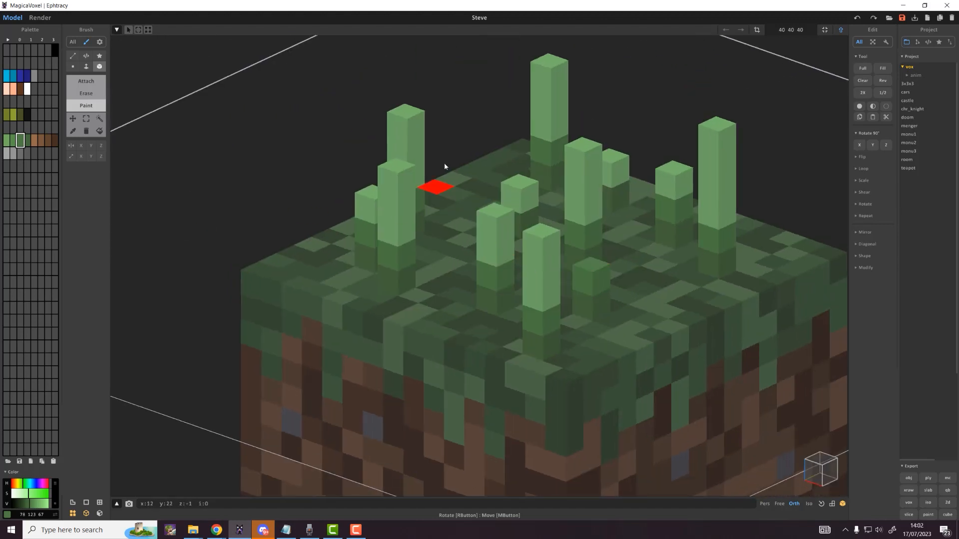
click(579, 277)
Step: Paint three grass blade column voxels mid green
click(7, 141)
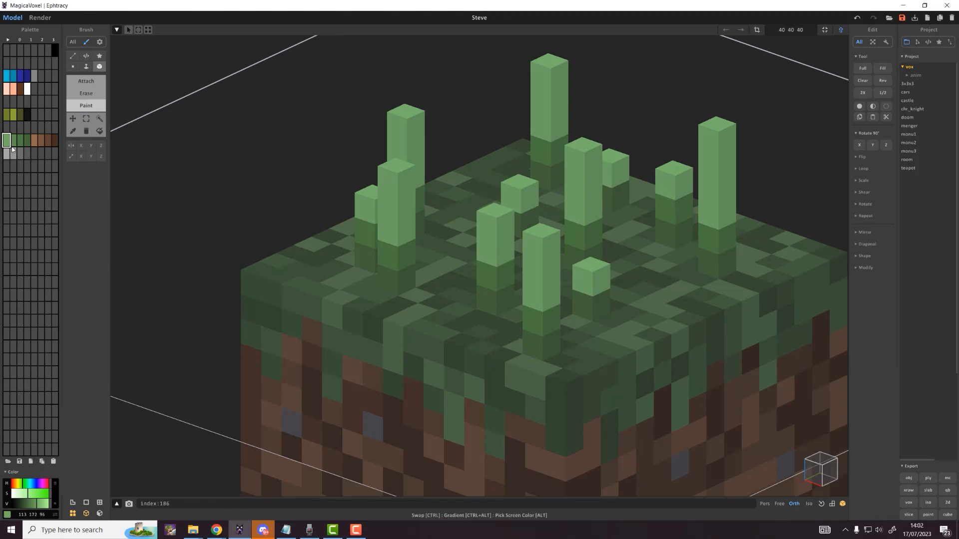
click(14, 140)
click(538, 129)
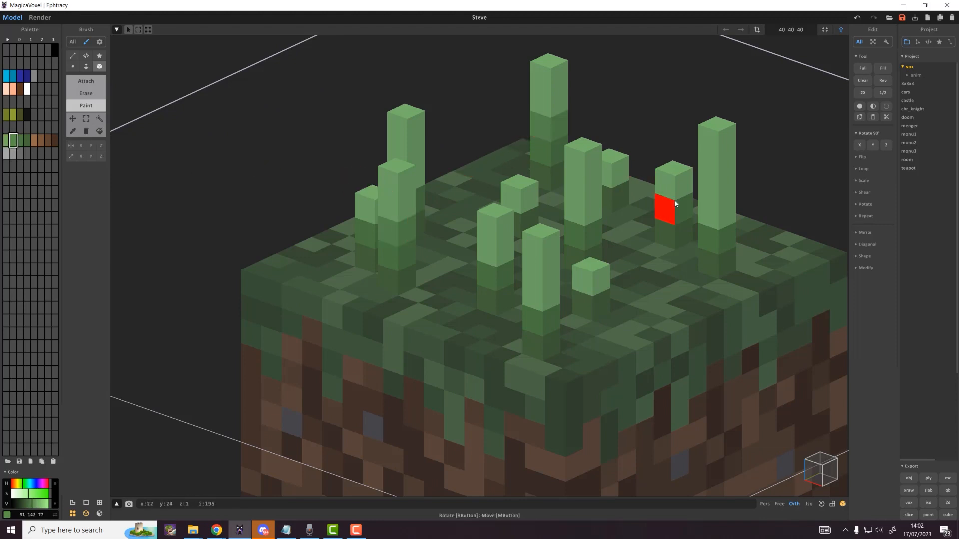
click(708, 214)
click(593, 209)
Step: Region-select the grass blade tops and raise them one voxel
right_drag(546, 302, 393, 223)
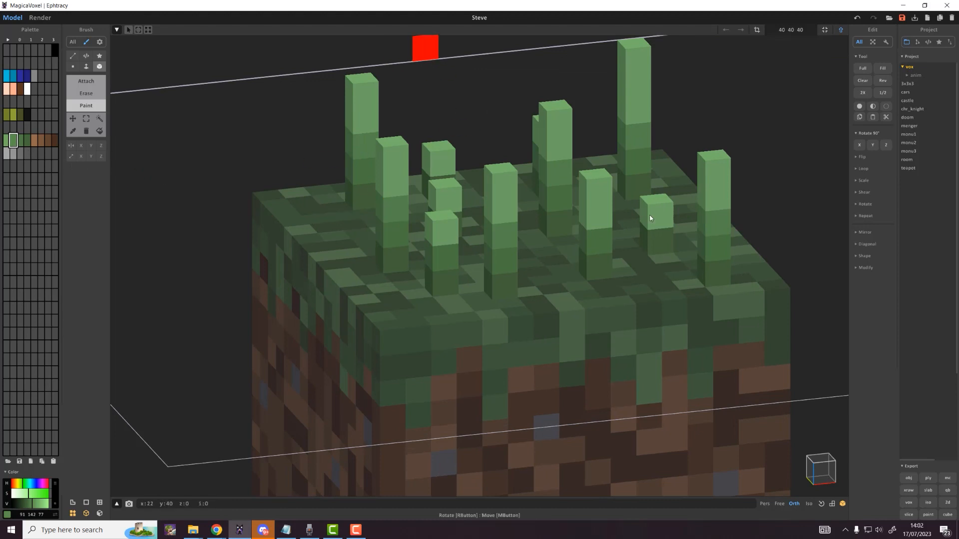
mouse_move(426, 44)
right_down()
mouse_move(570, 250)
mouse_move(487, 217)
mouse_move(504, 171)
mouse_move(524, 181)
mouse_move(514, 179)
right_up()
scroll(492, 182, up, 1)
scroll(526, 212, up, 1)
key(w)
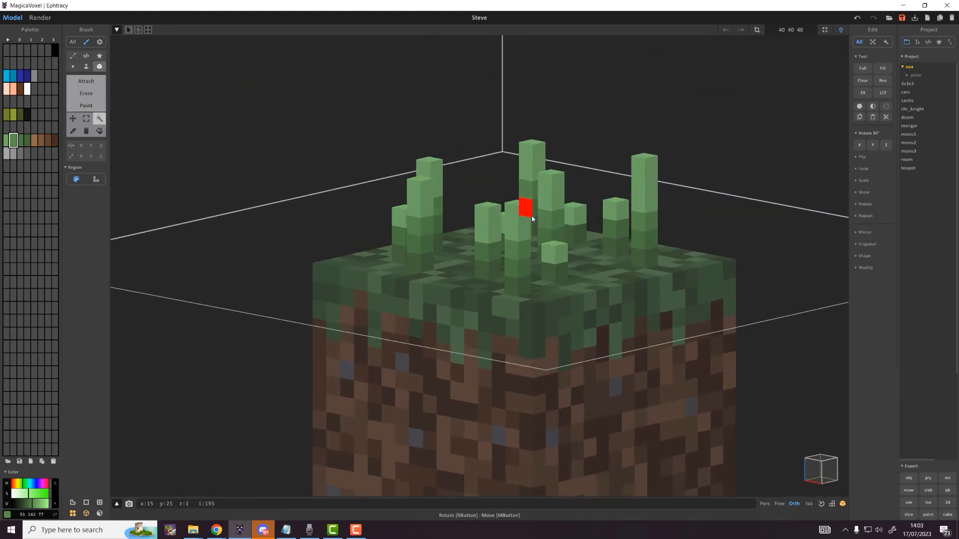
click(529, 214)
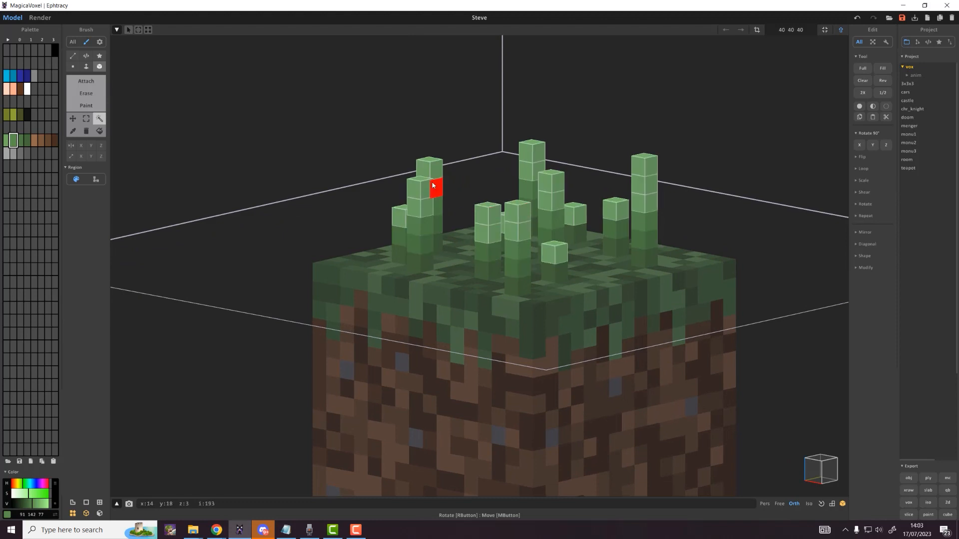
ctrl+drag(425, 197, 425, 181)
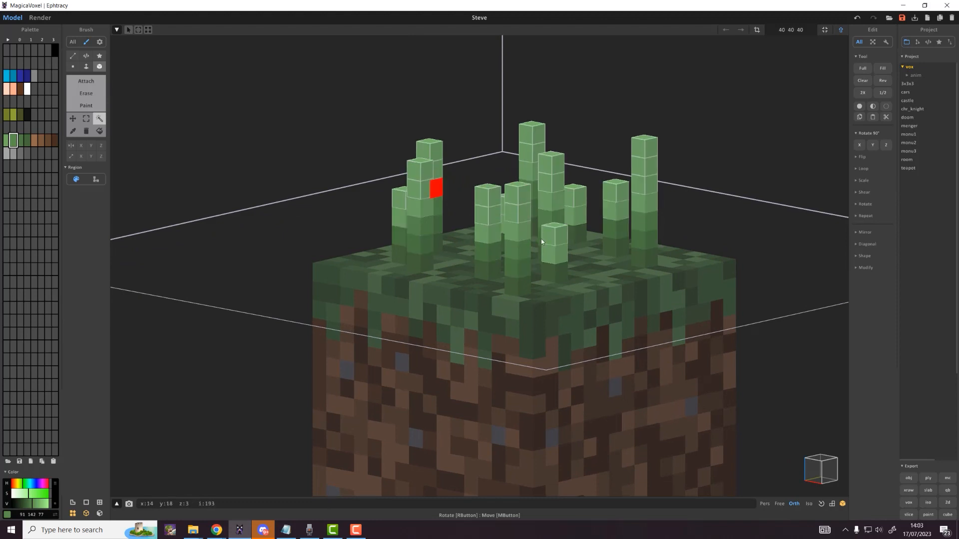
Step: Deselect the blade tops and return to the whole-scene World view
scroll(549, 239, down, 3)
click(678, 243)
right_drag(615, 253, 703, 269)
key(Tab)
Step: Frame the grass block in view and select the dirt block model
right_drag(665, 305, 811, 107)
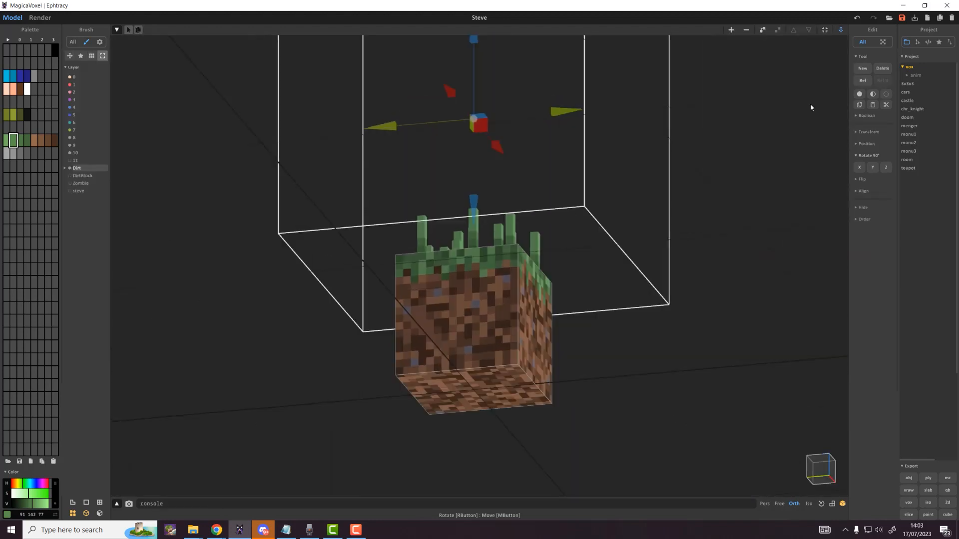
click(824, 31)
right_drag(554, 209, 557, 300)
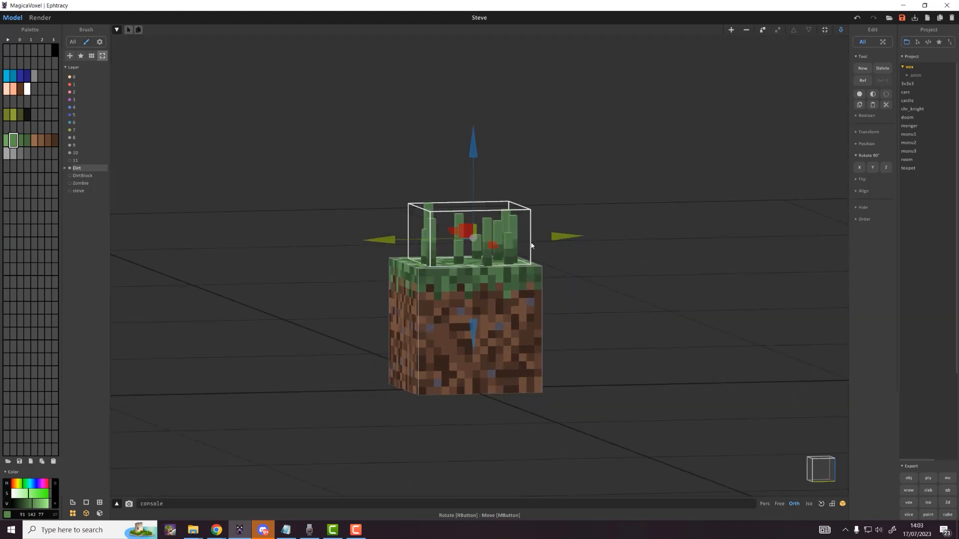
scroll(532, 246, up, 3)
right_drag(532, 245, 523, 263)
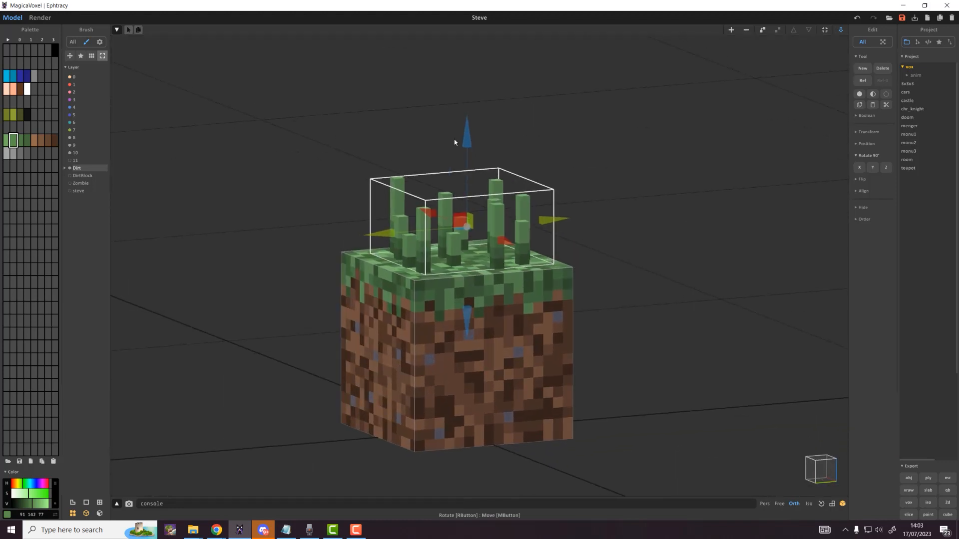
click(376, 314)
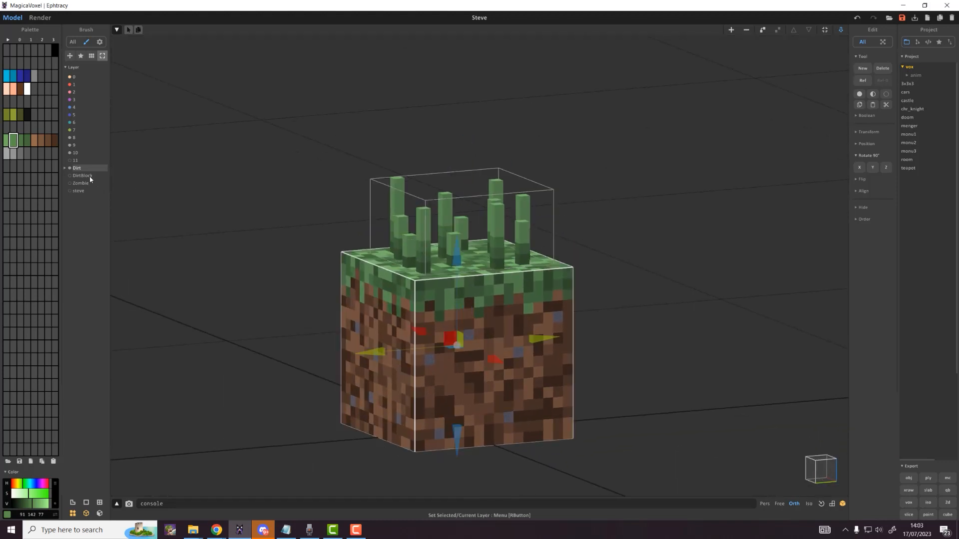
click(68, 169)
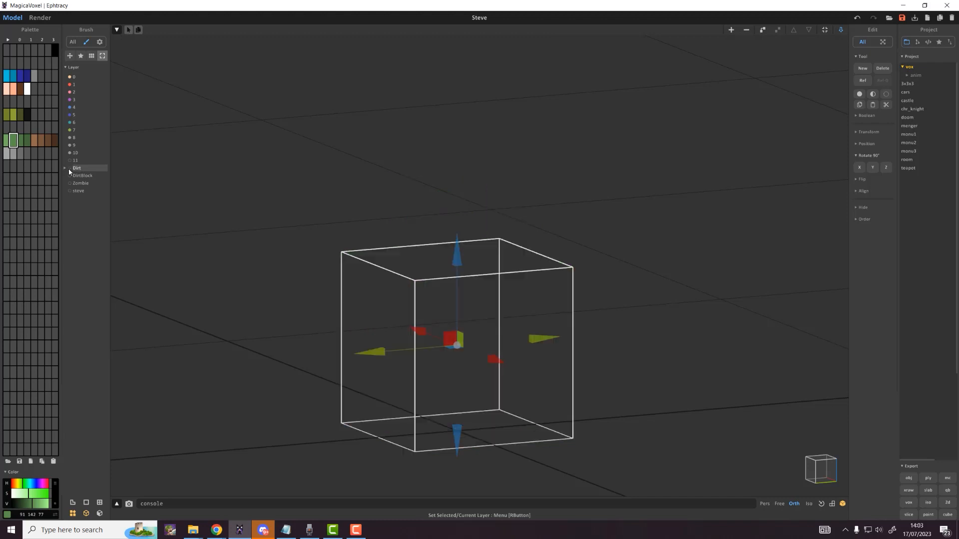
click(68, 169)
Step: Hide the Dirt layer and rename the grass tufts' layer 10 to Grass
click(393, 229)
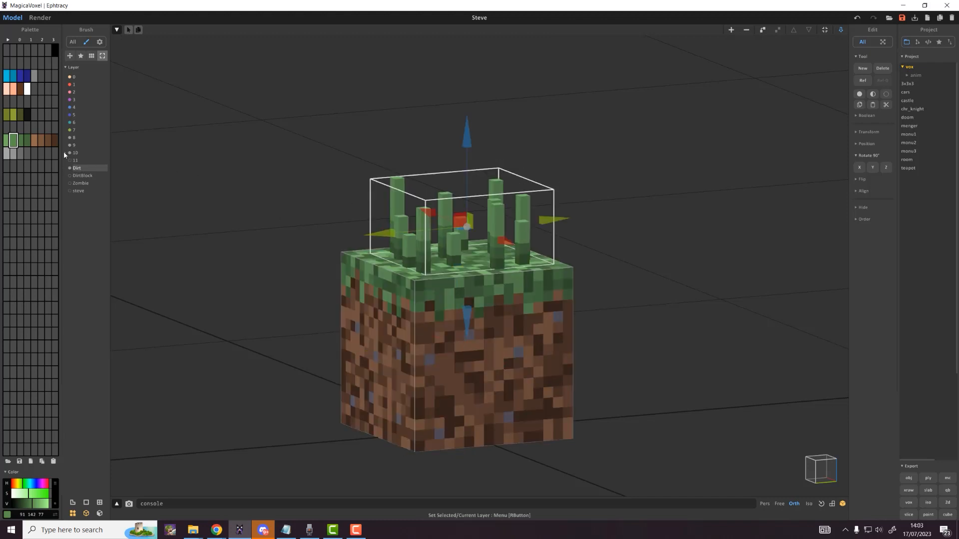
click(70, 168)
click(77, 153)
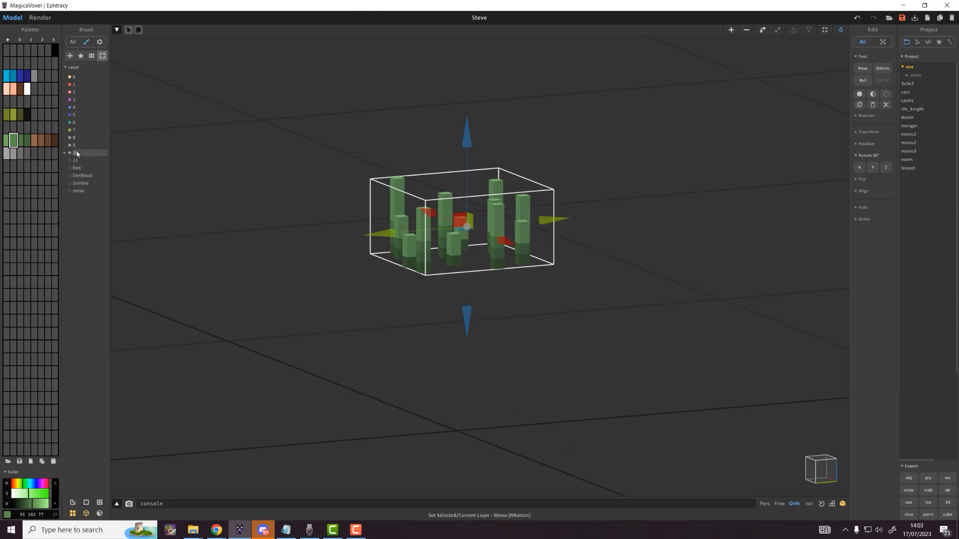
right_click(76, 153)
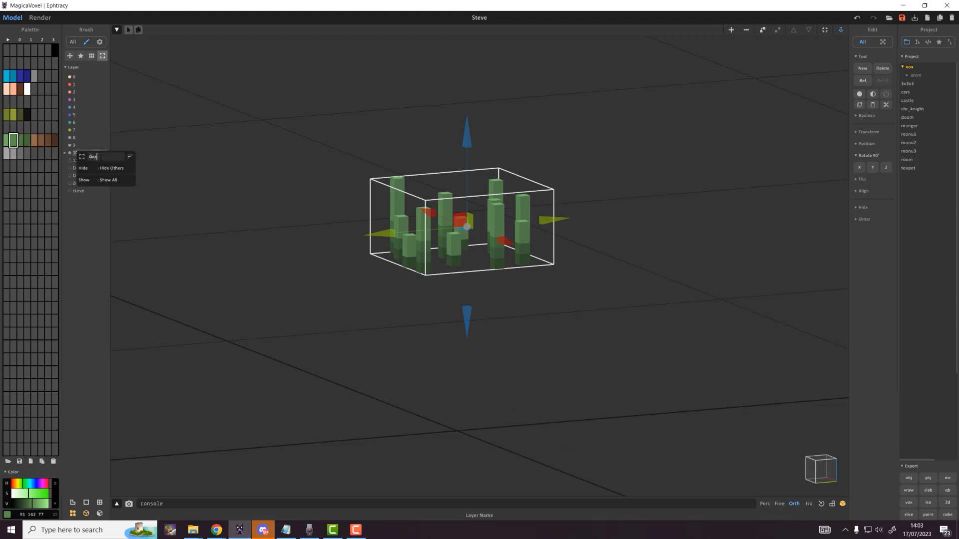
key(Return)
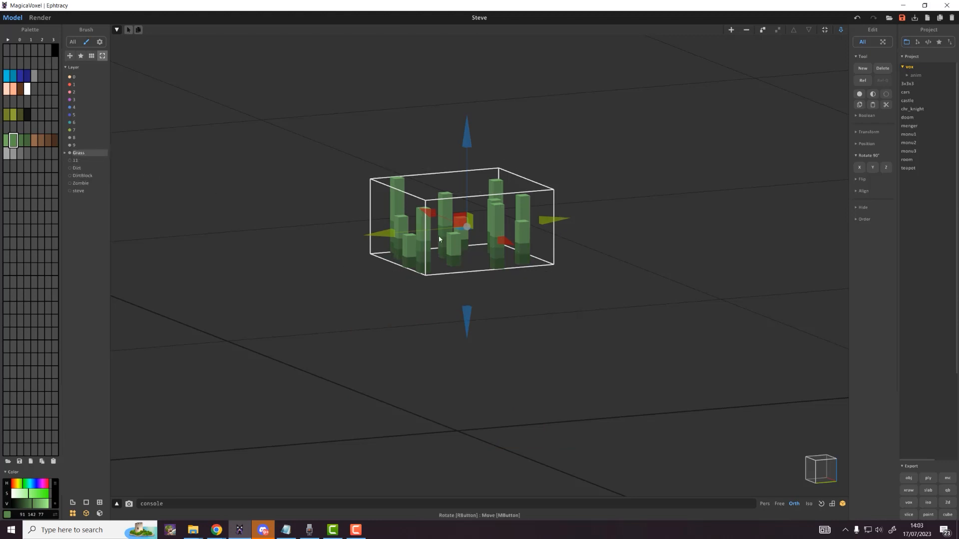
Step: Show the palette colour-row names, revealing the Grass_dirt and Stone rows
right_drag(440, 236, 507, 376)
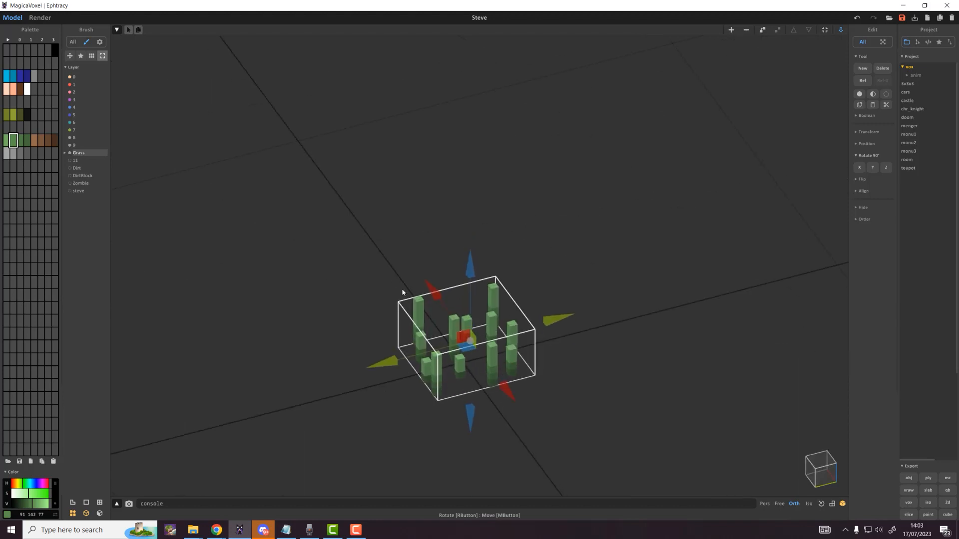
click(7, 39)
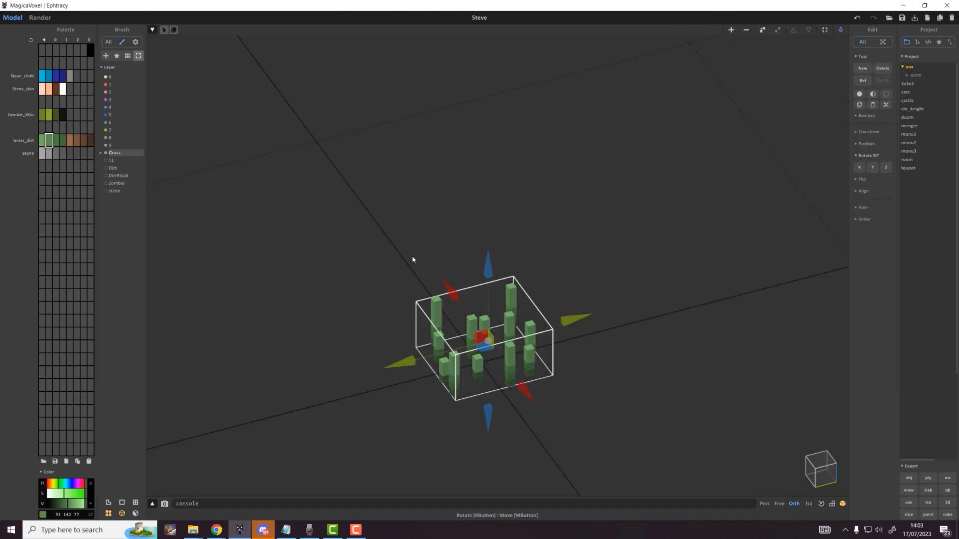
right_drag(573, 239, 616, 221)
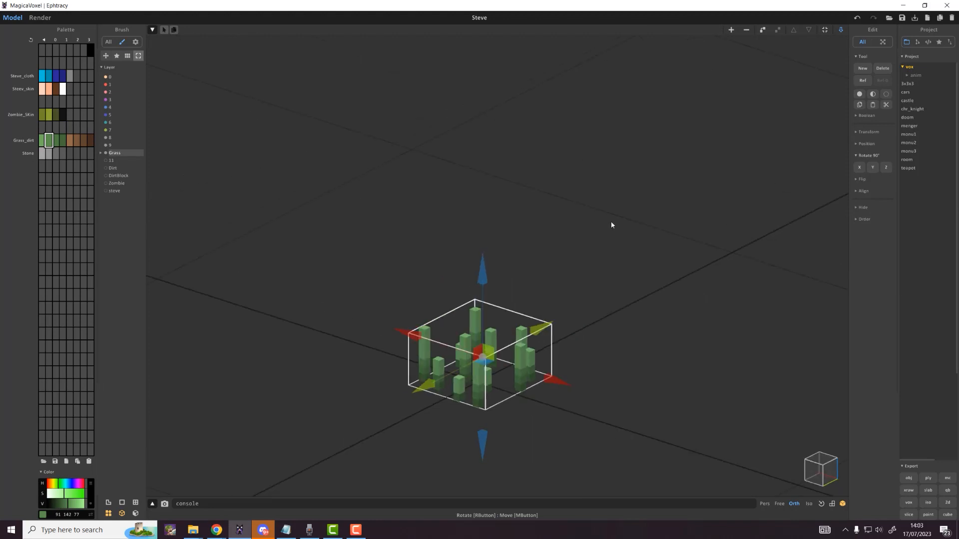
right_drag(532, 246, 544, 245)
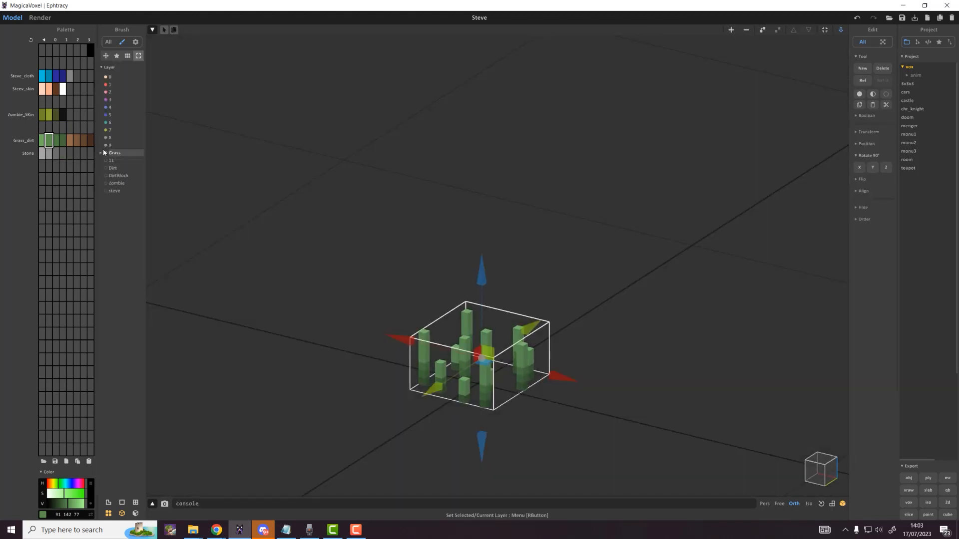
Step: Hide the Grass layer and the palette colour-row names
click(106, 152)
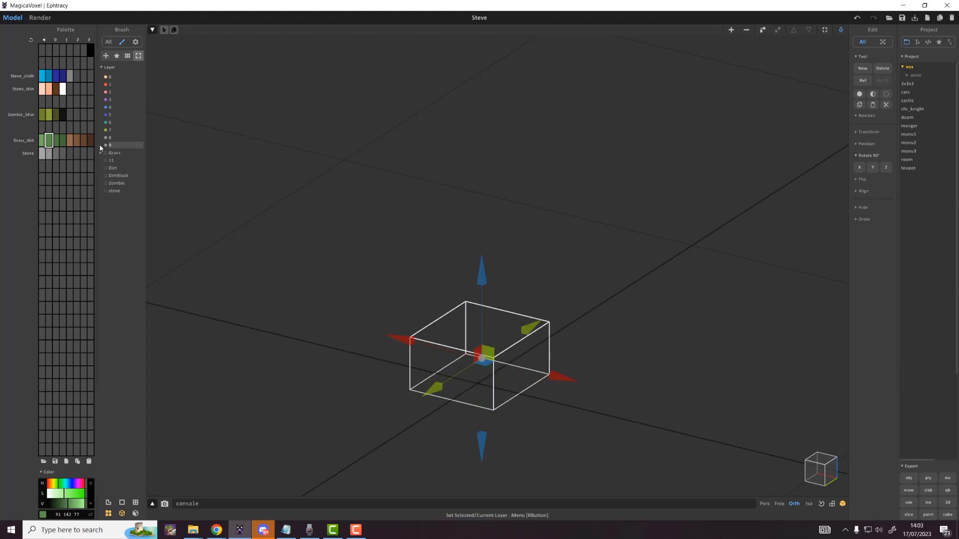
click(105, 152)
click(104, 151)
click(480, 175)
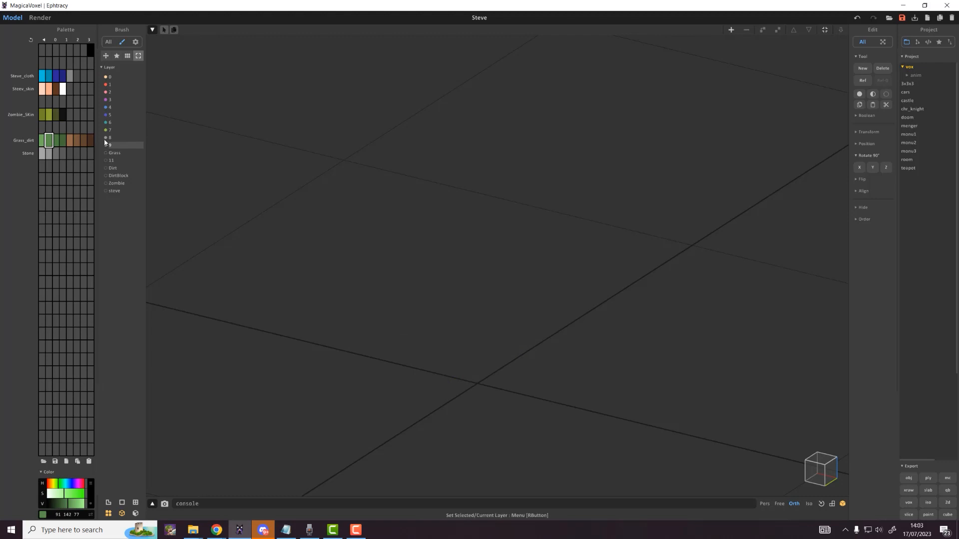
click(44, 39)
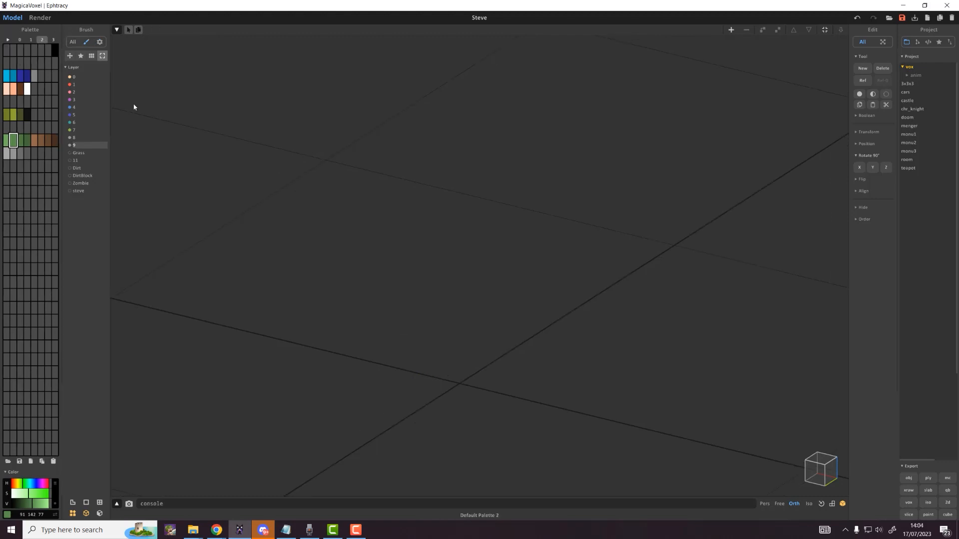
Step: Show the empty layer 9 model in a zoomed front view, then shrink the window
click(417, 223)
right_drag(621, 248, 678, 243)
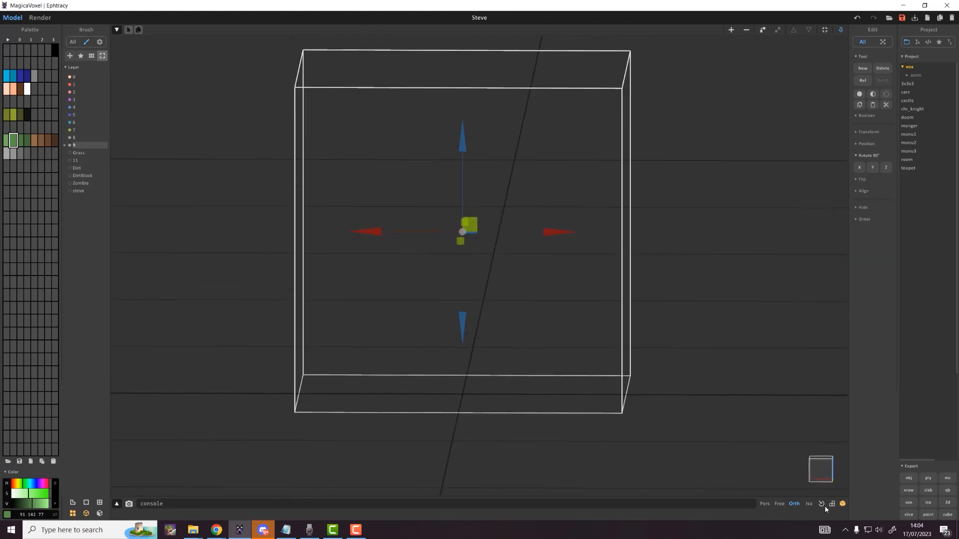
right_drag(439, 182, 483, 227)
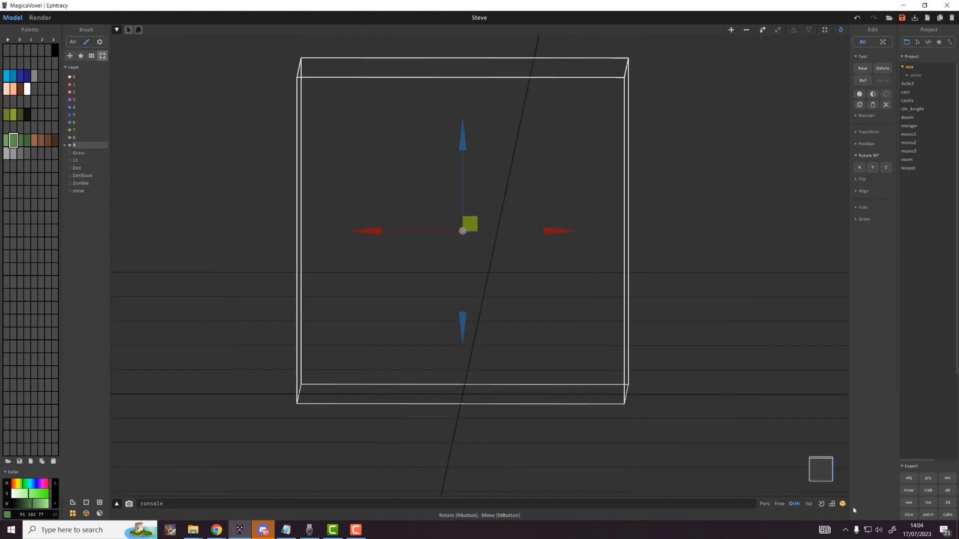
click(821, 504)
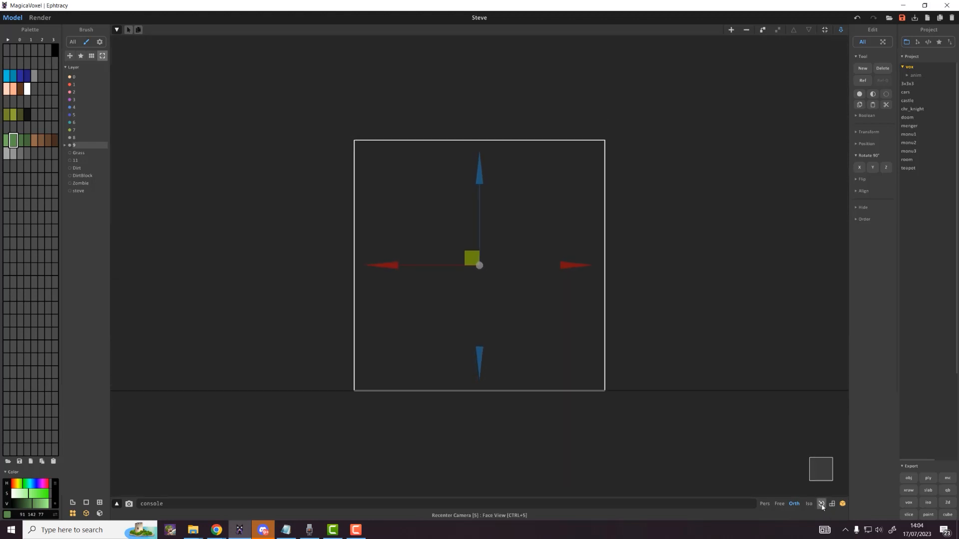
scroll(485, 263, up, 3)
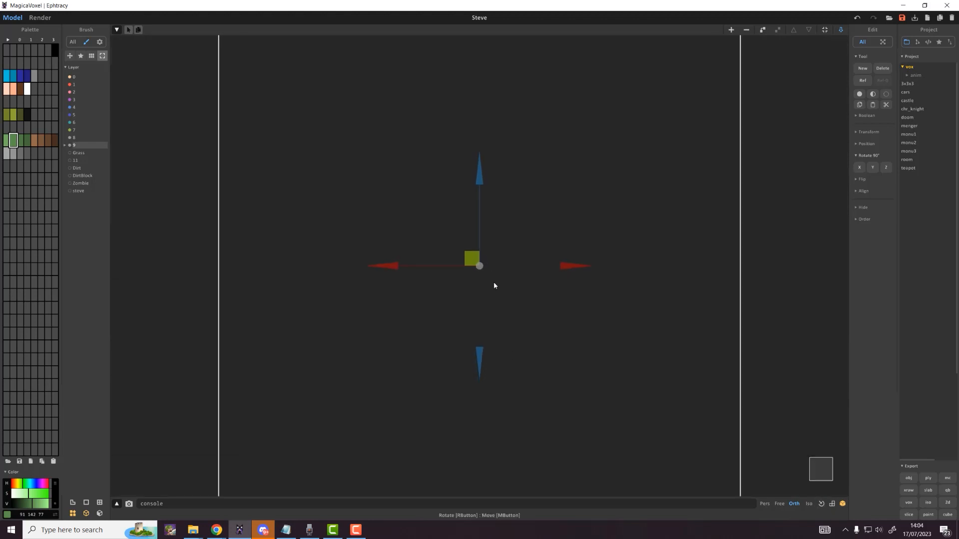
scroll(499, 305, up, 2)
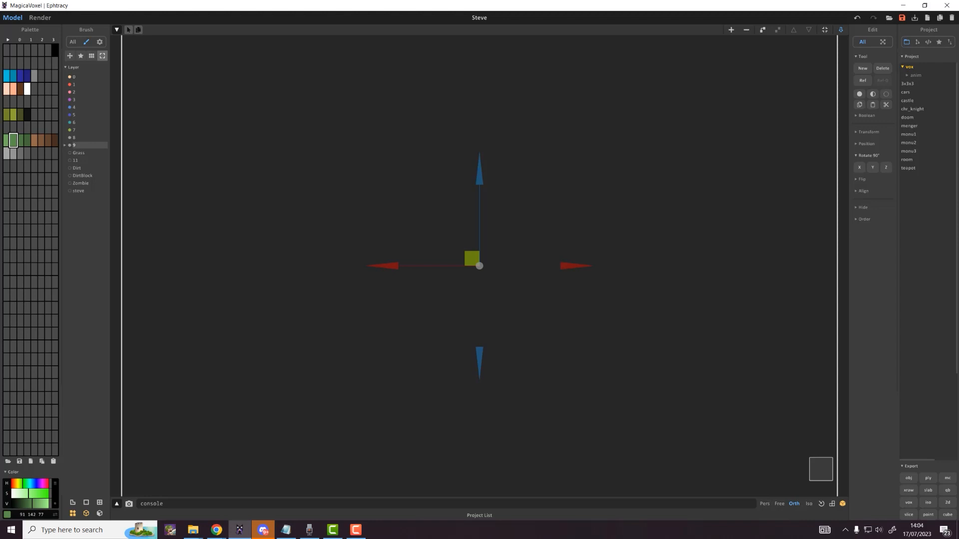
drag(656, 6, 325, 110)
double_click(328, 104)
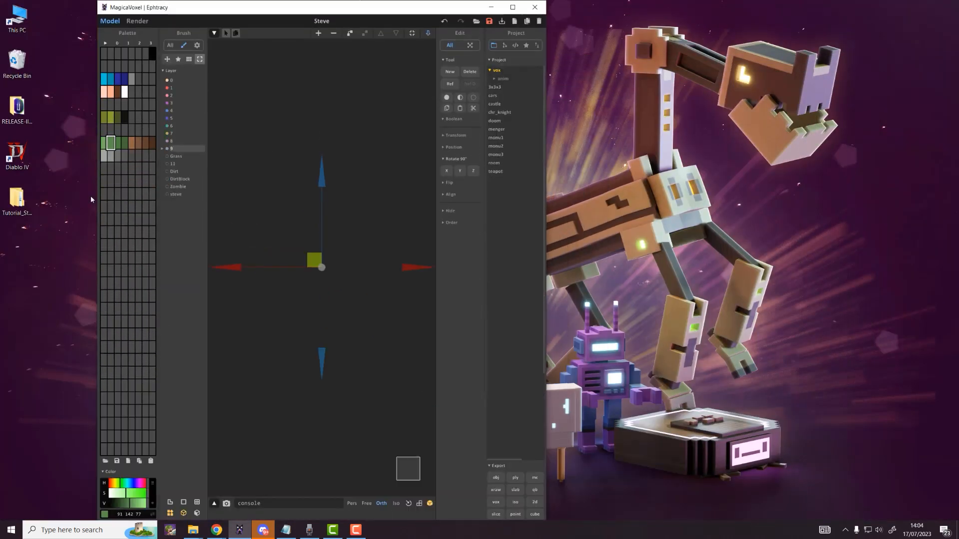
Step: Place the sword image at 300% in a small Chrome window beside a widened MagicaVoxel
drag(96, 195, 0, 196)
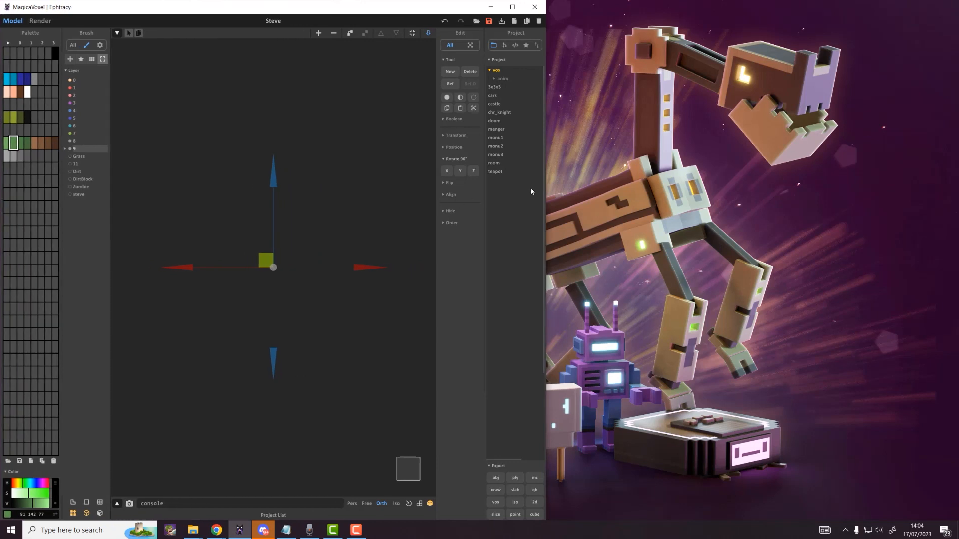
drag(547, 187, 587, 187)
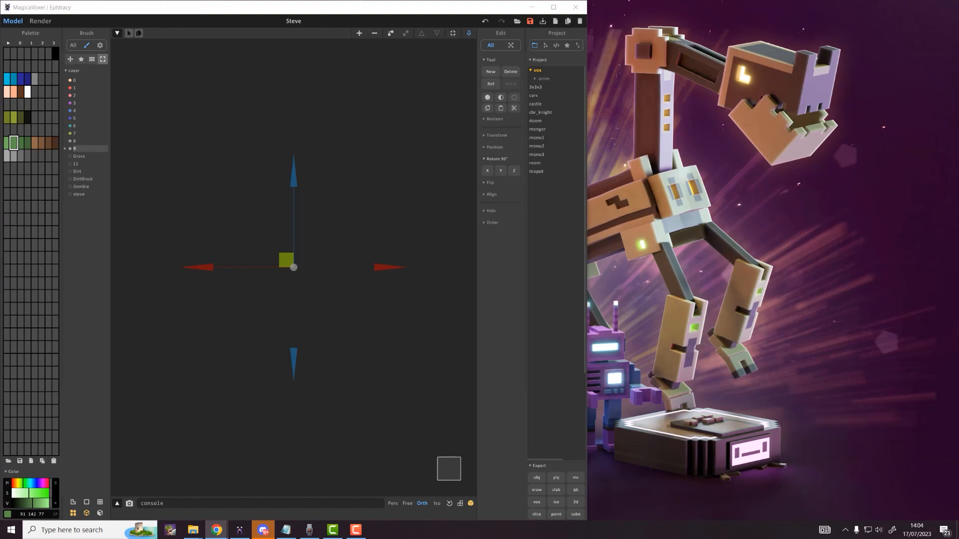
drag(958, 219, 455, 61)
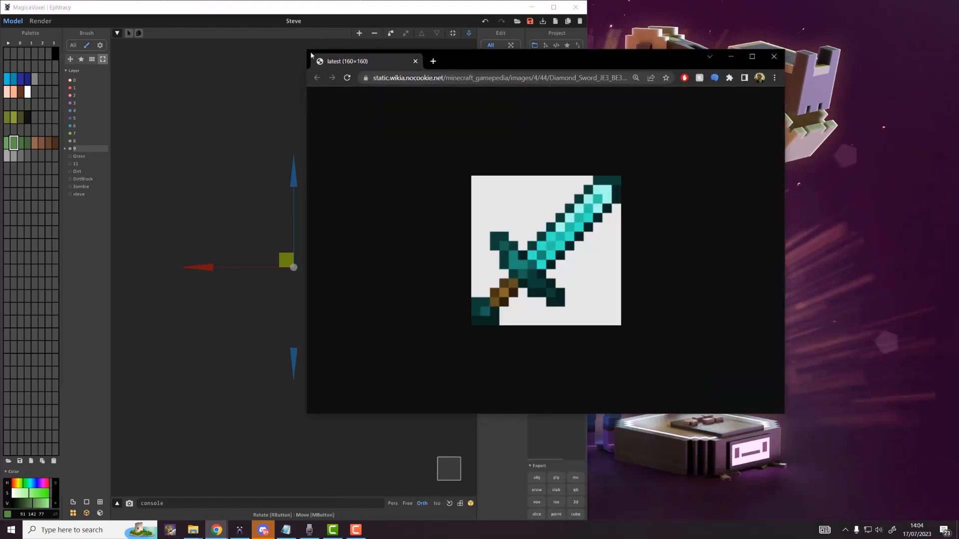
drag(307, 50, 551, 126)
key(ctrl+plus)
key(ctrl+plus)
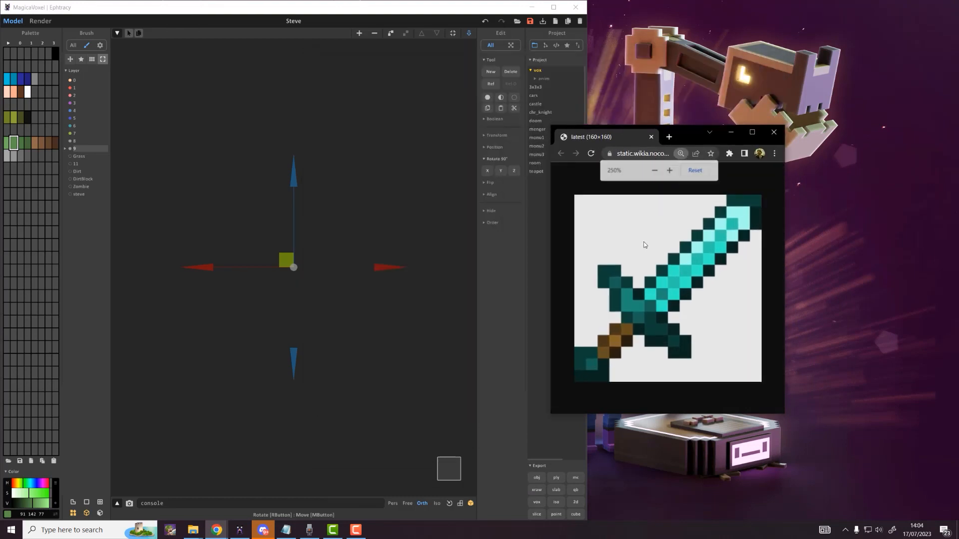
drag(682, 128, 805, 127)
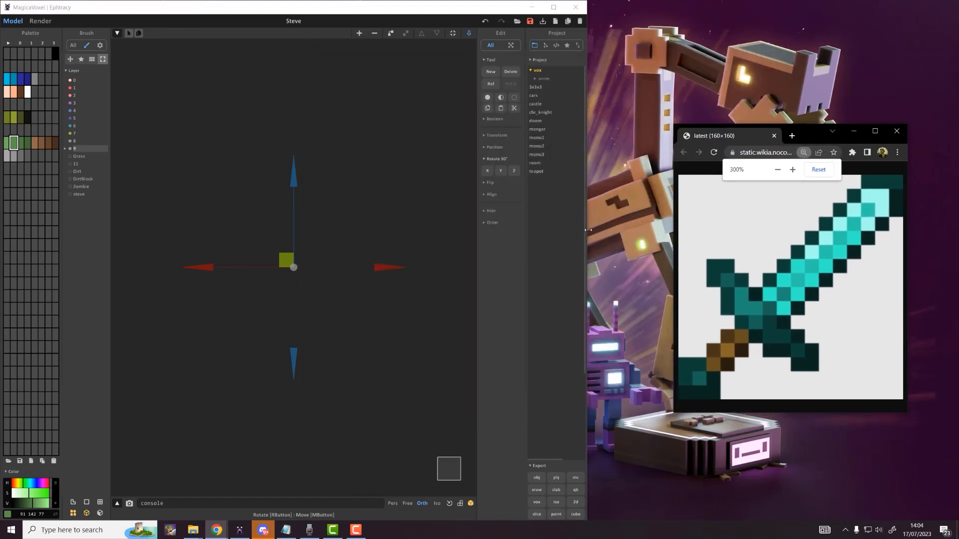
drag(588, 230, 671, 242)
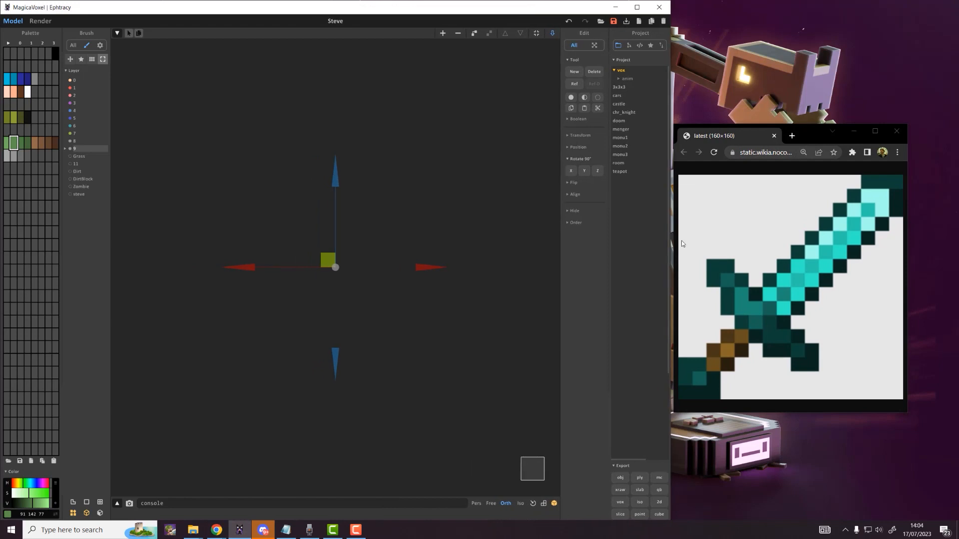
Step: Eyedrop the reference teal and attach a seven-voxel teal diagonal for the blade
click(8, 183)
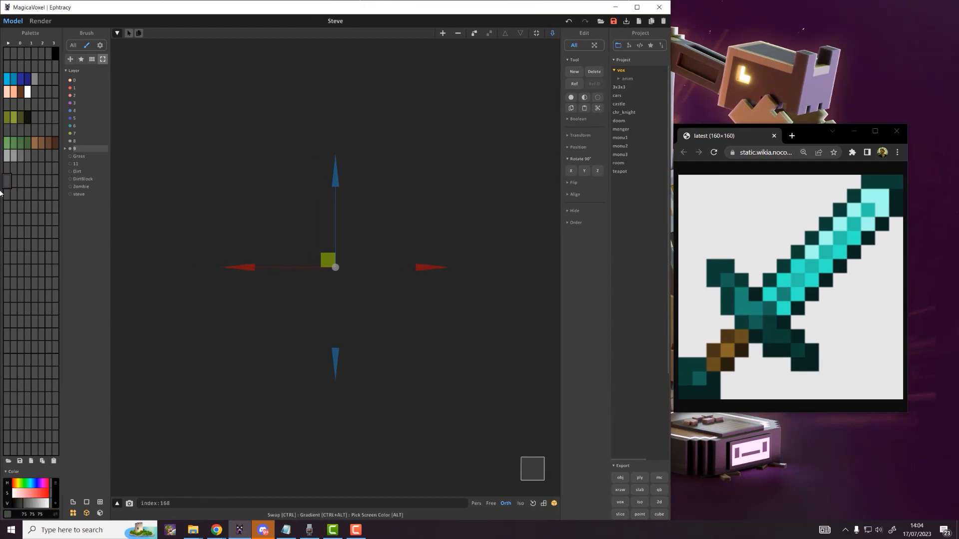
alt+click(869, 210)
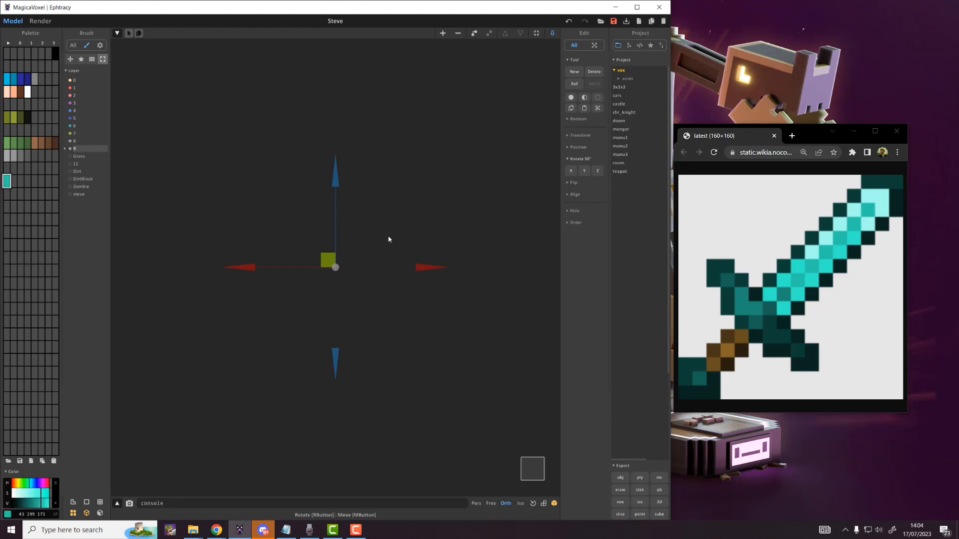
key(Tab)
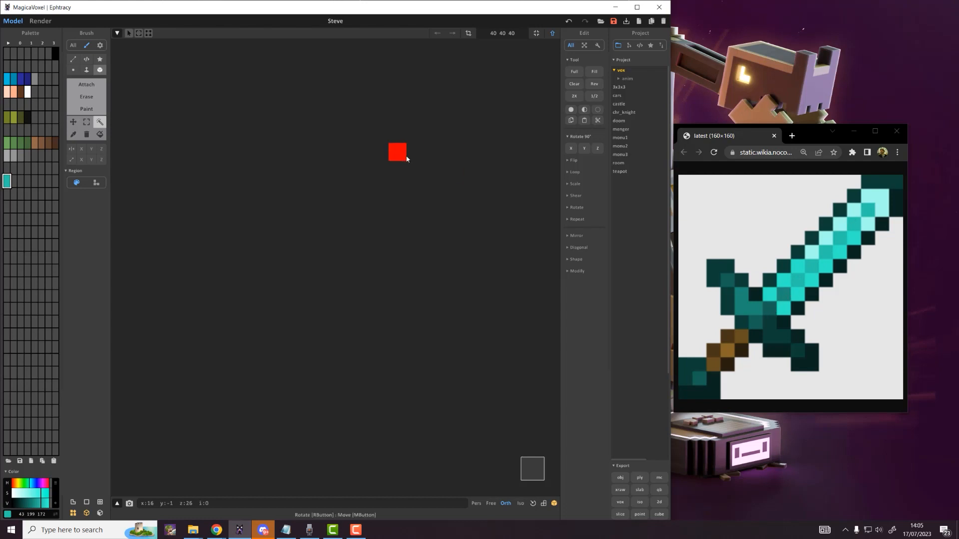
key(t)
click(430, 155)
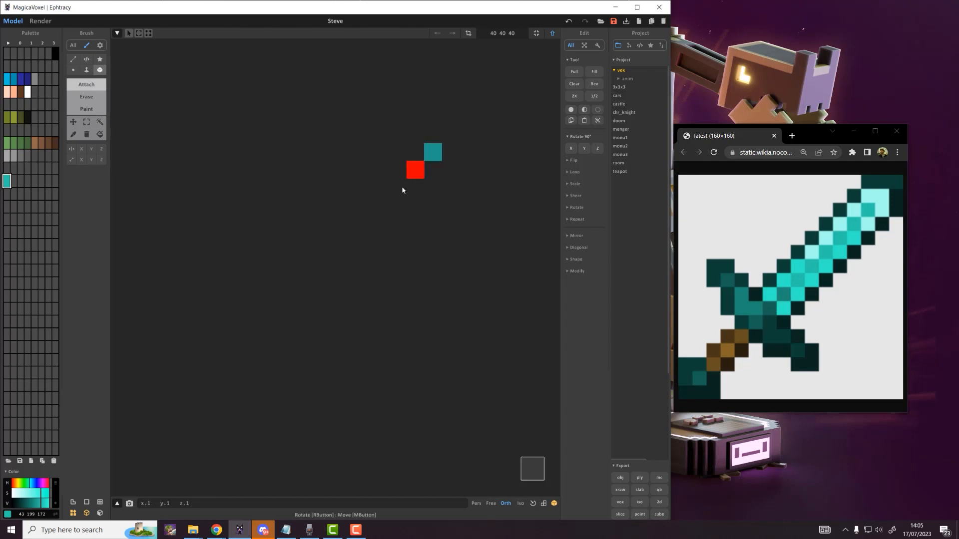
click(415, 171)
click(400, 188)
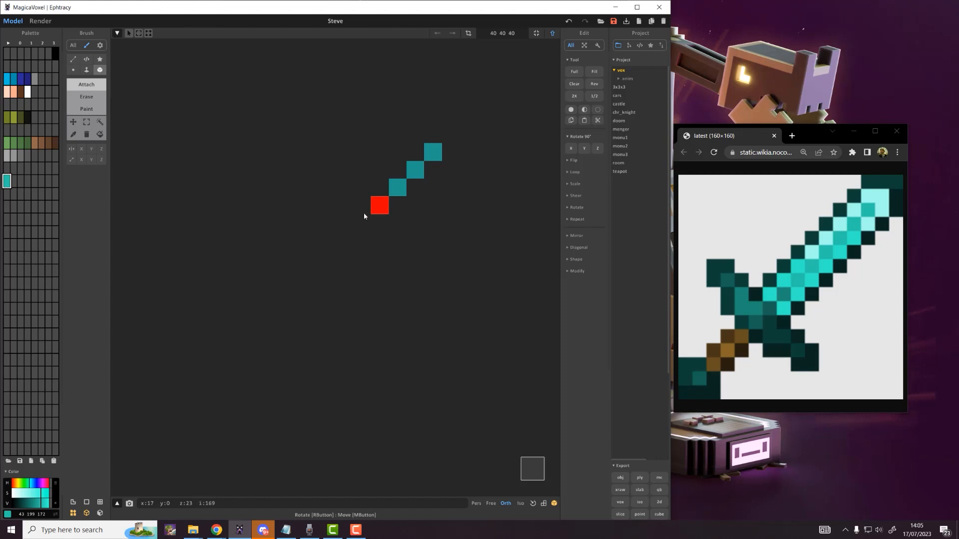
click(382, 206)
click(365, 223)
click(347, 241)
click(334, 258)
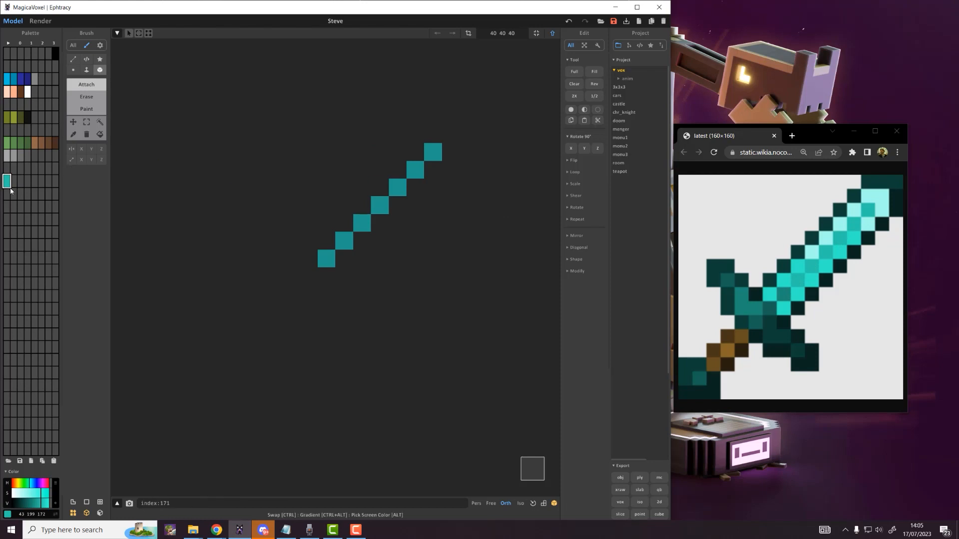
Step: Eyedrop light cyan into the first palette slot and fill it around the blade tip
ctrl+drag(12, 181, 14, 183)
click(7, 181)
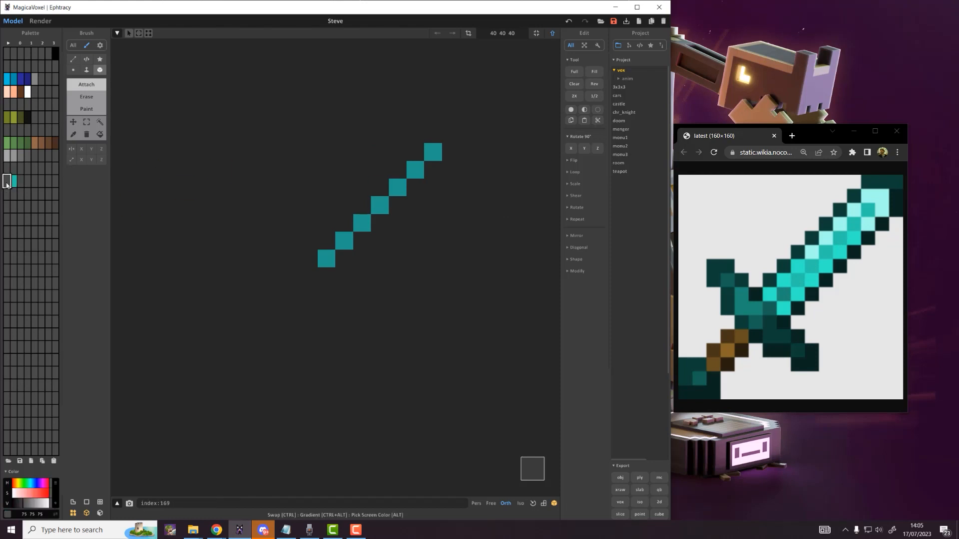
alt+click(876, 198)
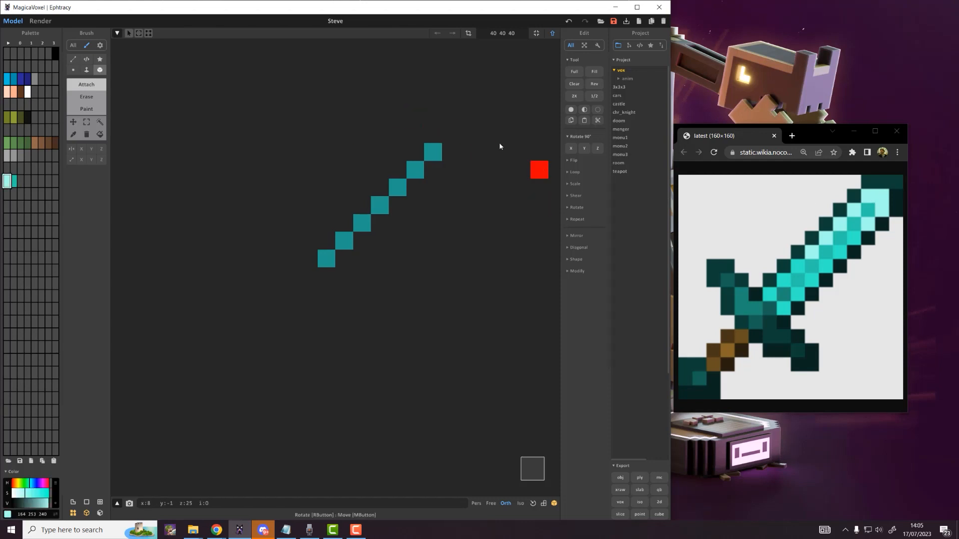
click(426, 135)
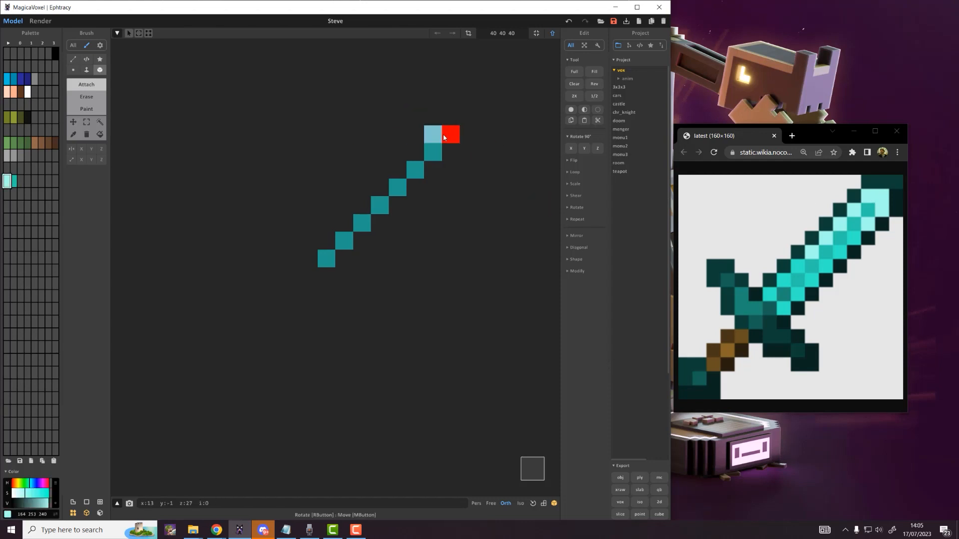
click(449, 134)
click(449, 152)
click(433, 170)
click(415, 153)
click(415, 186)
click(402, 179)
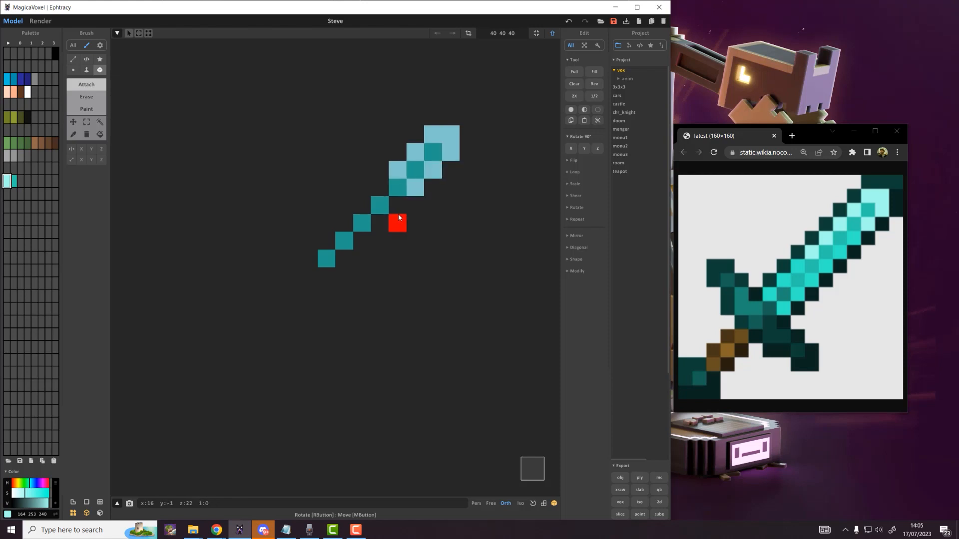
Step: Flank the rest of the teal diagonal with light cyan down to the blade base
click(396, 205)
click(380, 187)
click(379, 222)
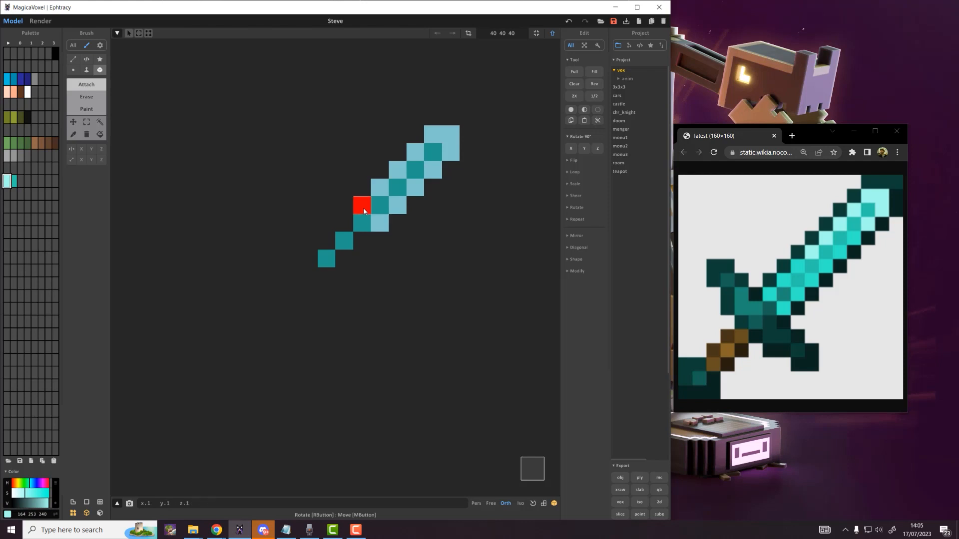
click(362, 205)
click(355, 238)
click(347, 226)
click(341, 253)
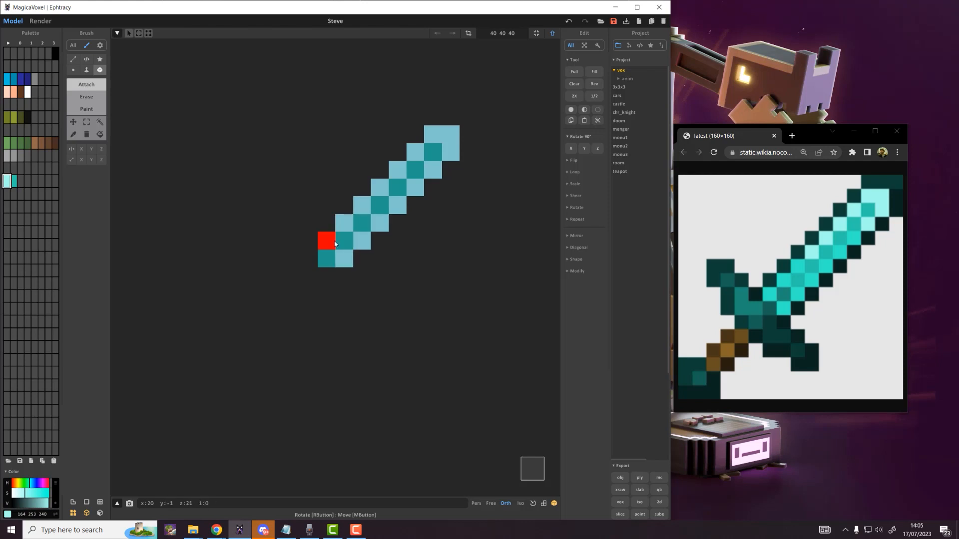
click(335, 243)
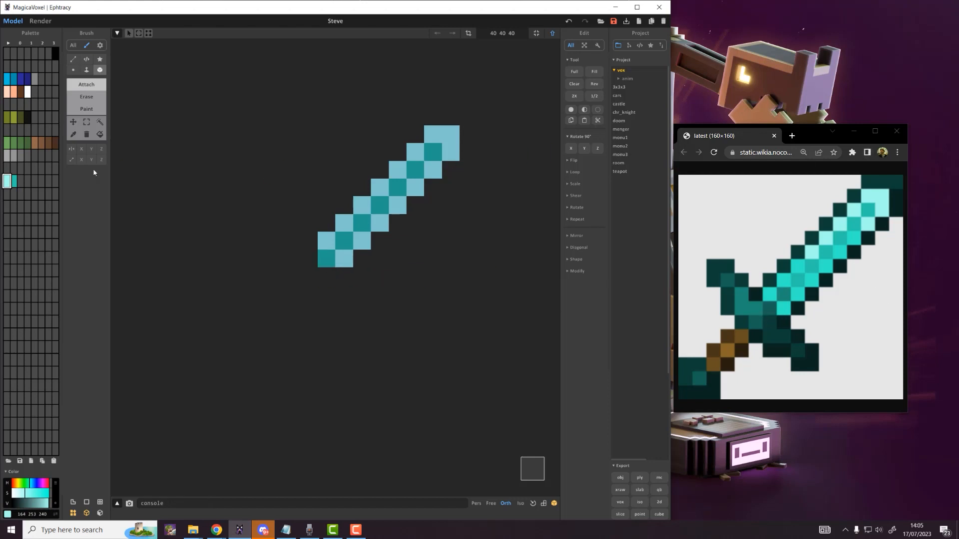
Step: Eyedrop the dark teal and outline the sword tip and upper blade edges
click(21, 182)
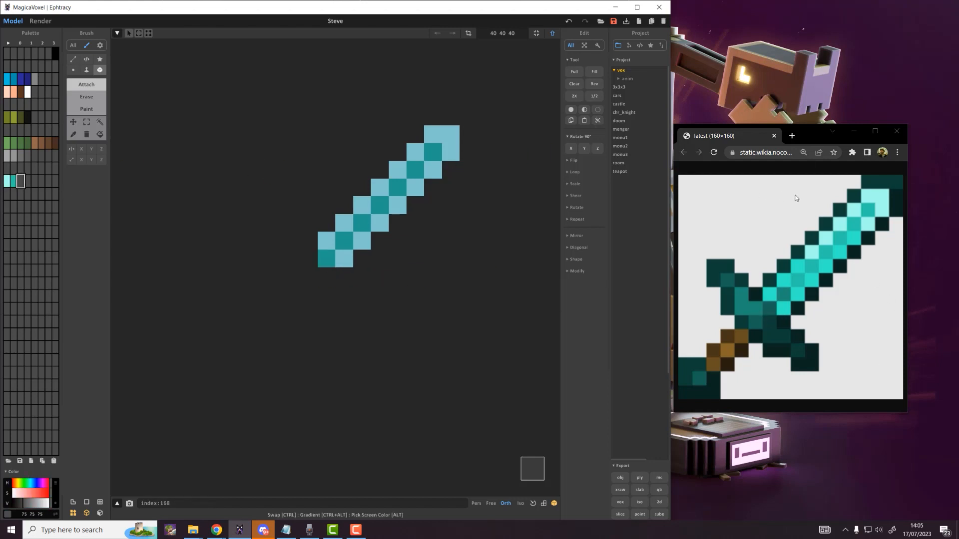
alt+click(899, 198)
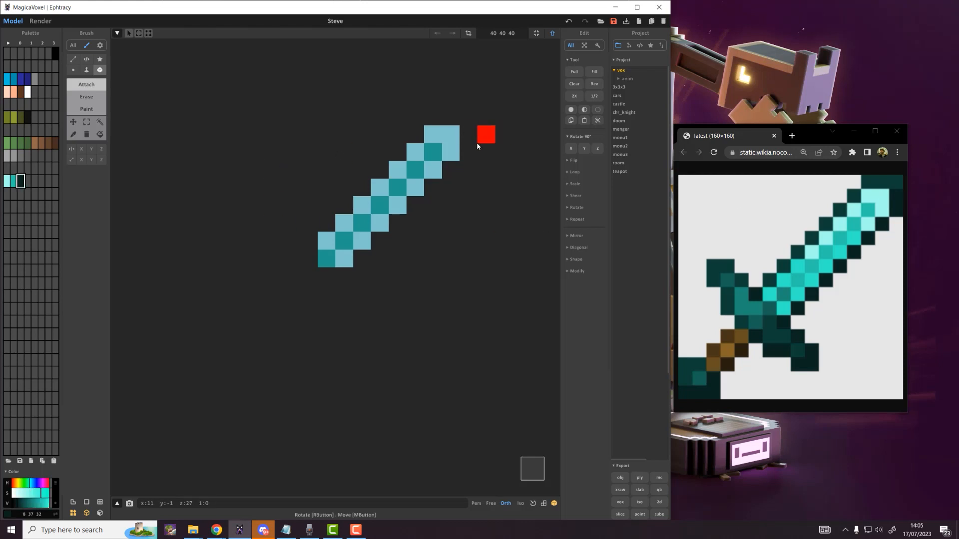
drag(465, 153, 466, 119)
click(455, 120)
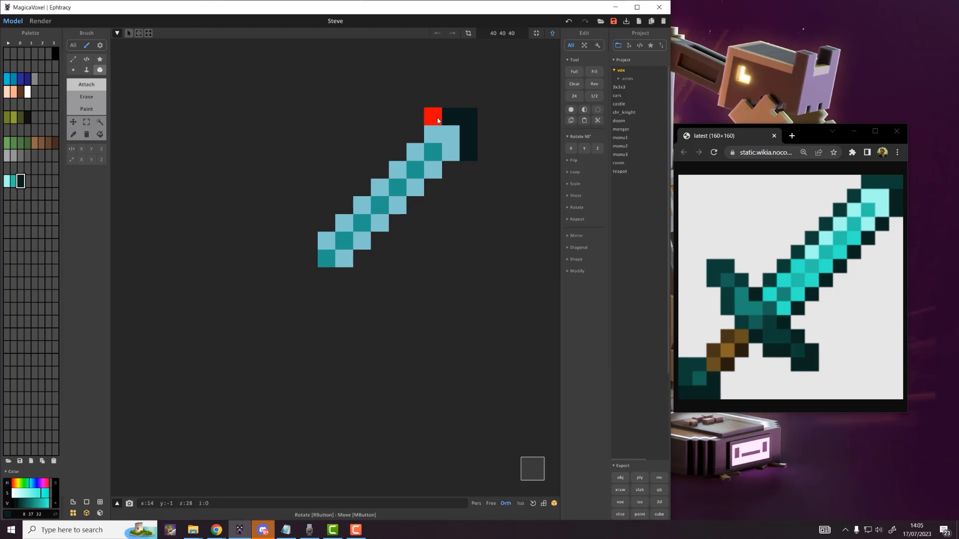
click(438, 121)
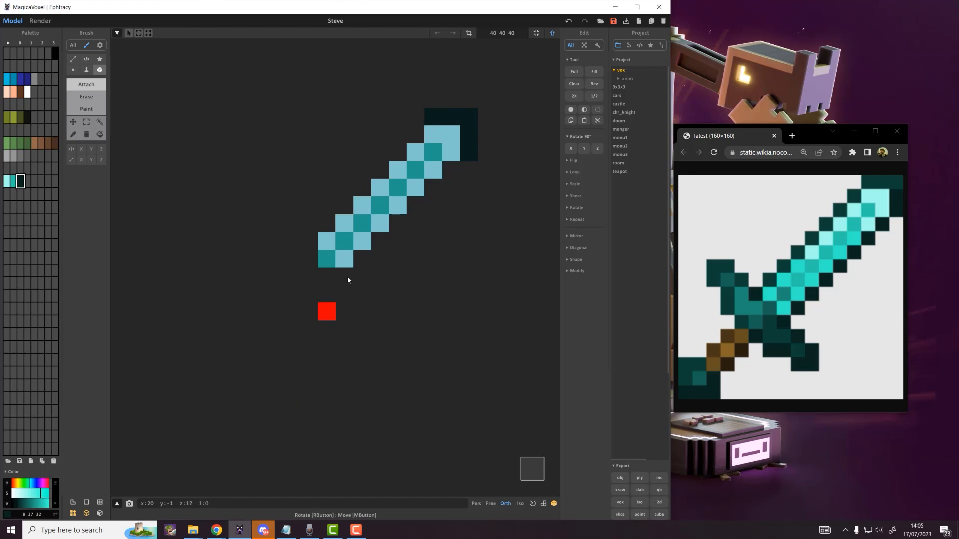
click(408, 133)
click(452, 171)
click(433, 189)
click(396, 152)
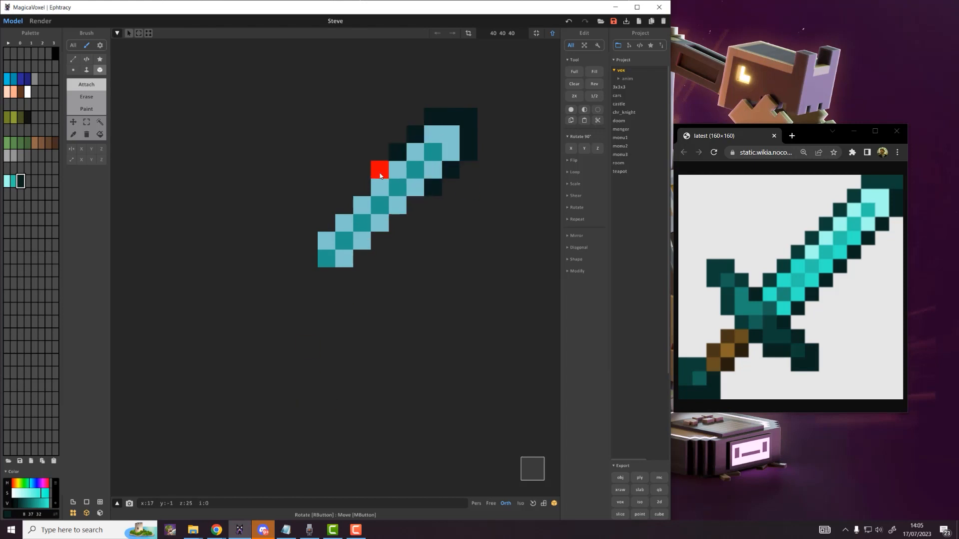
Step: Continue the dark teal outline down both blade edges to its lower end
click(381, 175)
click(415, 206)
click(394, 220)
click(360, 184)
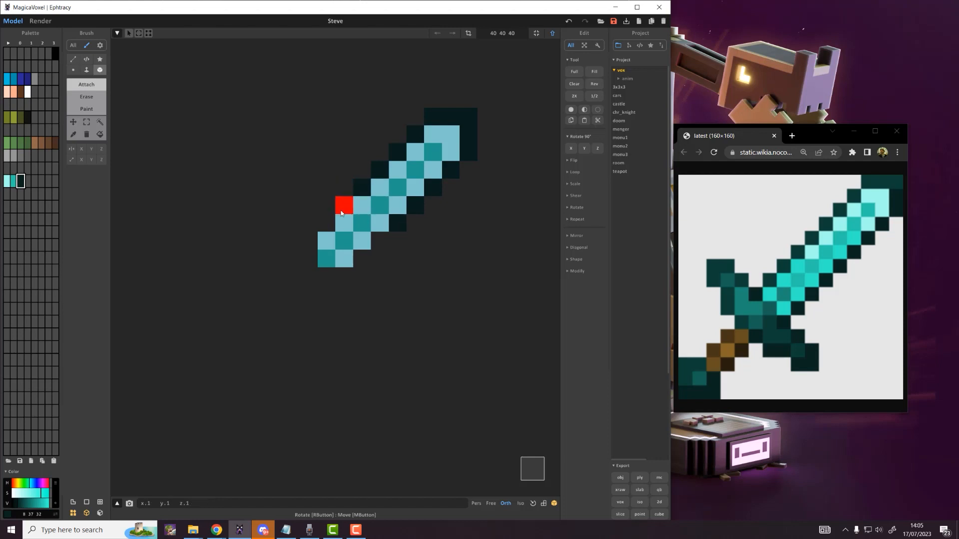
click(342, 212)
click(380, 241)
click(362, 258)
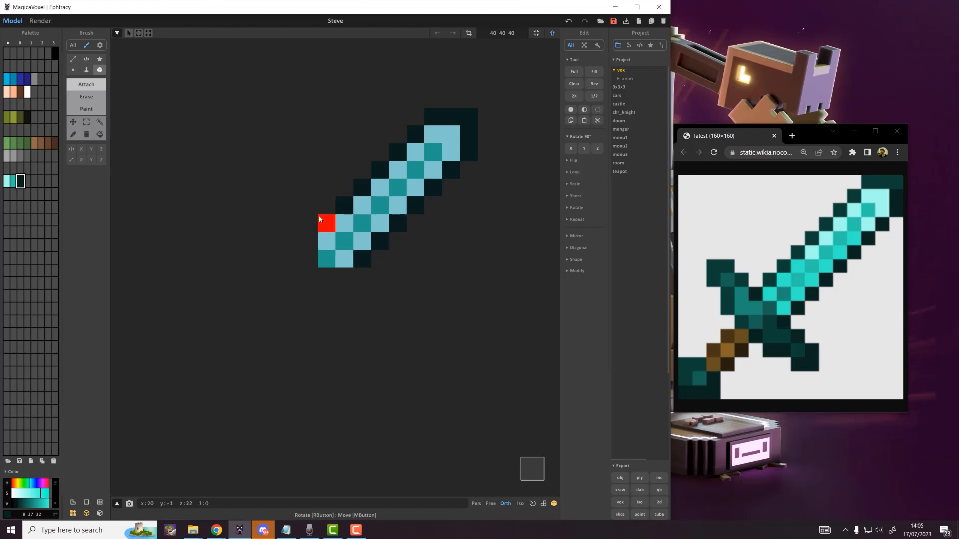
click(320, 220)
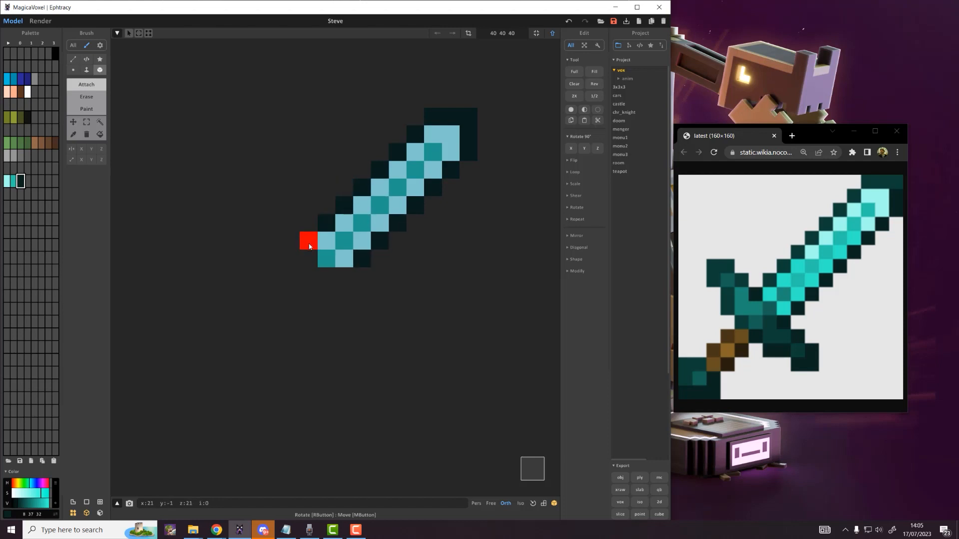
click(309, 245)
click(344, 277)
Step: Outline the handle and the crossguard's left arm with dark voxels
click(364, 296)
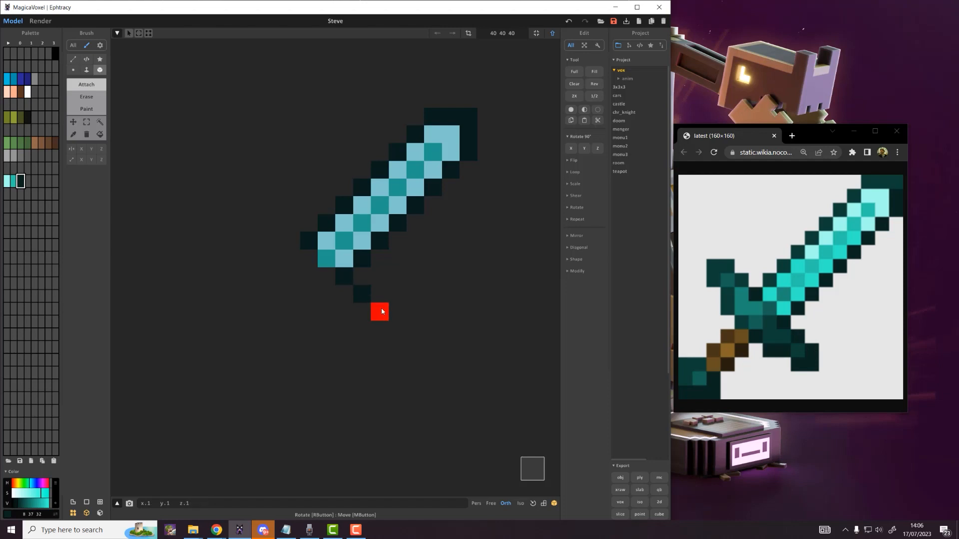
click(382, 308)
click(380, 331)
click(362, 330)
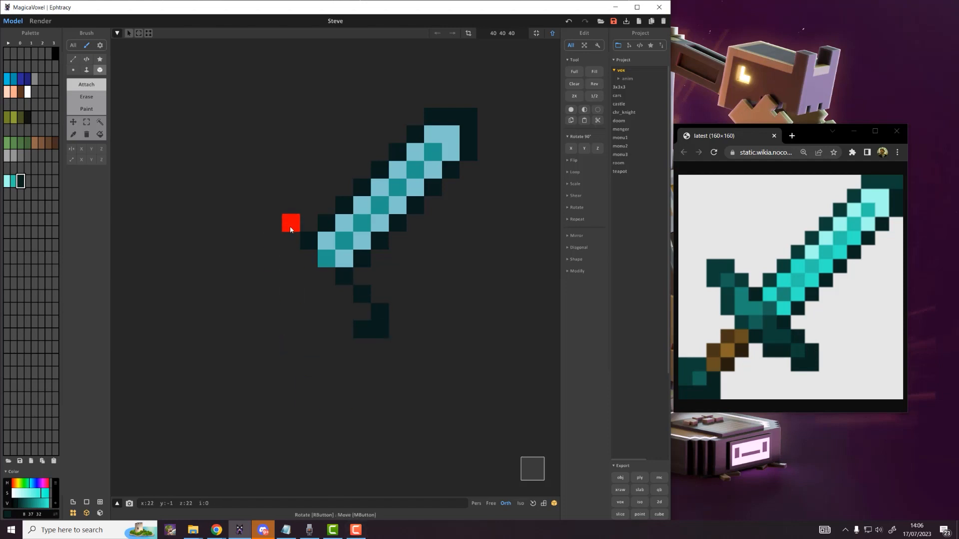
click(290, 225)
click(274, 208)
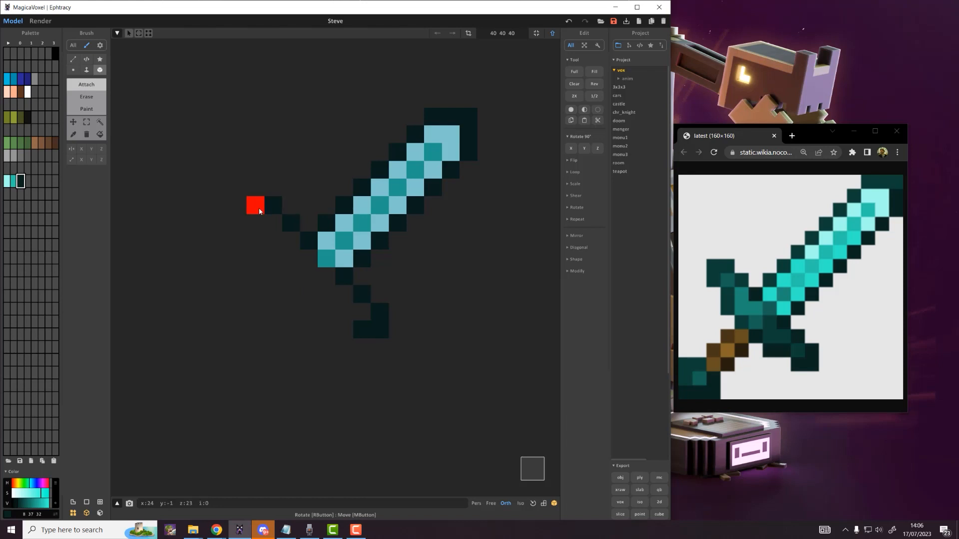
click(256, 207)
click(254, 231)
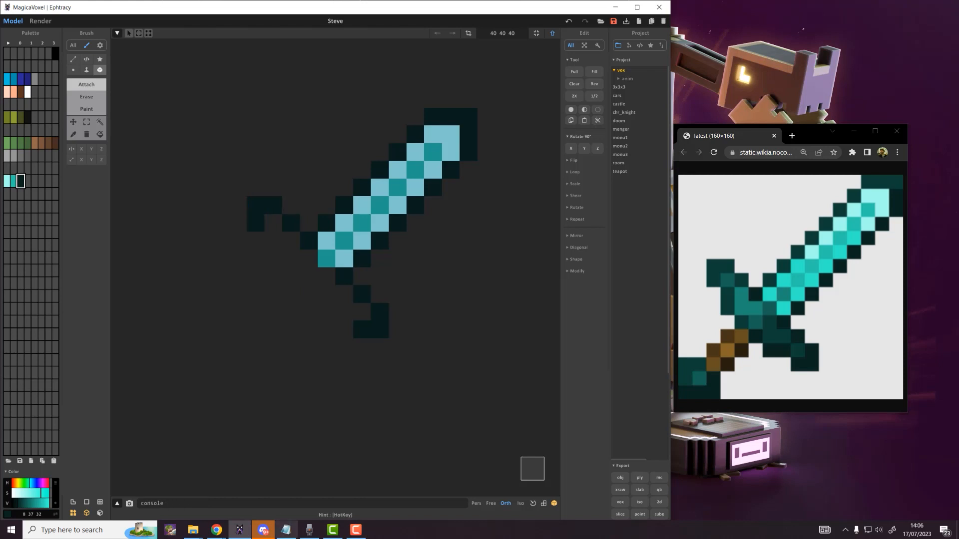
Step: Toggle the frame grid lines on and off and turn off Display Shadow
click(88, 503)
click(92, 504)
click(99, 517)
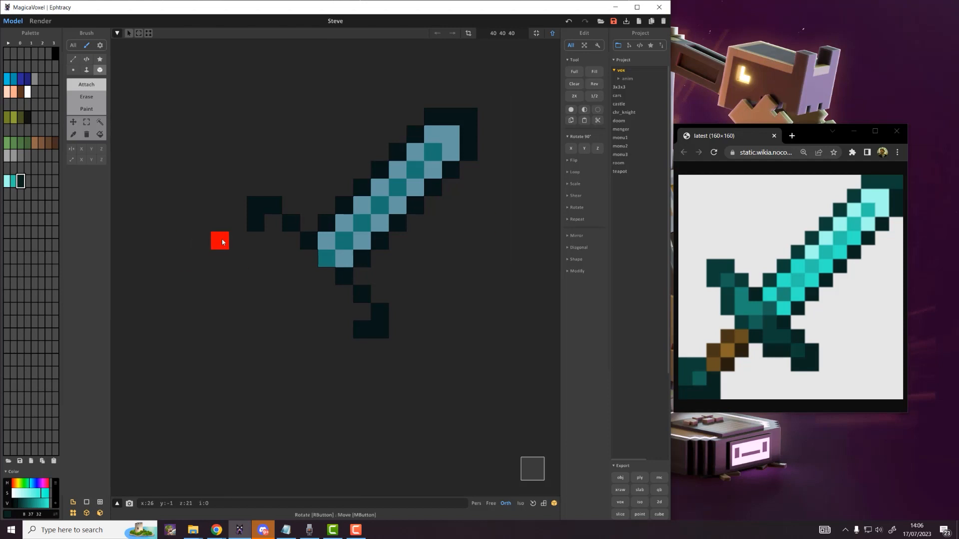
Step: Complete the outline along the crossguard's lower edge and the lower handle
click(273, 240)
click(272, 264)
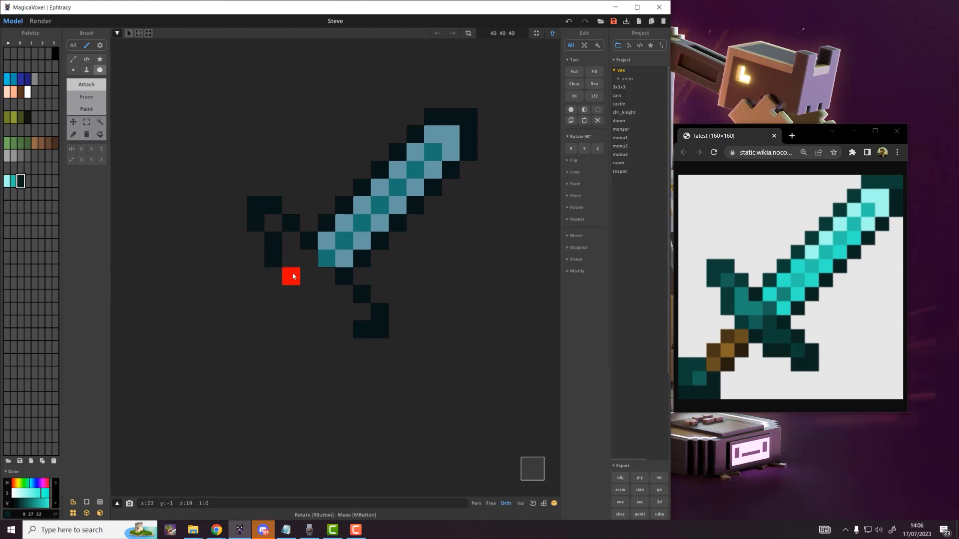
click(293, 276)
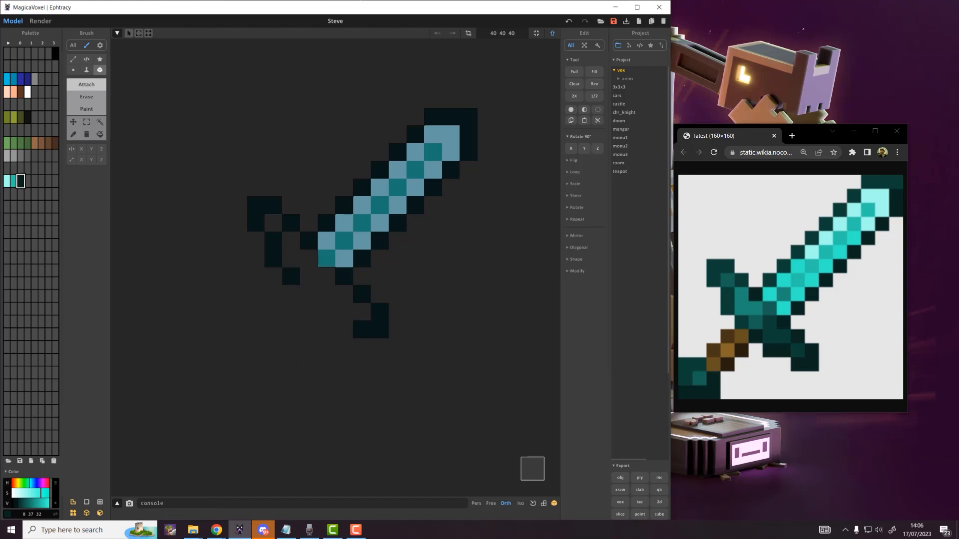
click(347, 316)
click(326, 314)
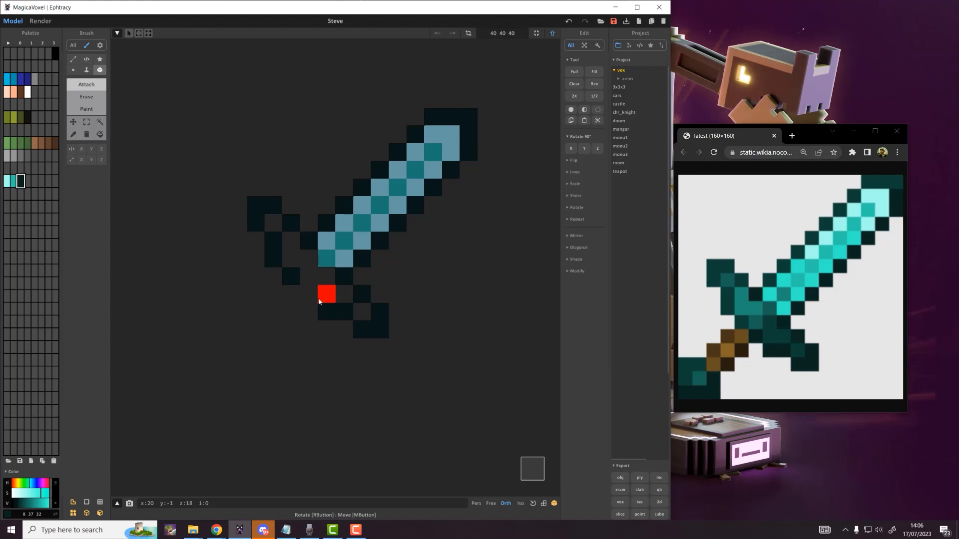
click(316, 295)
click(280, 215)
click(7, 181)
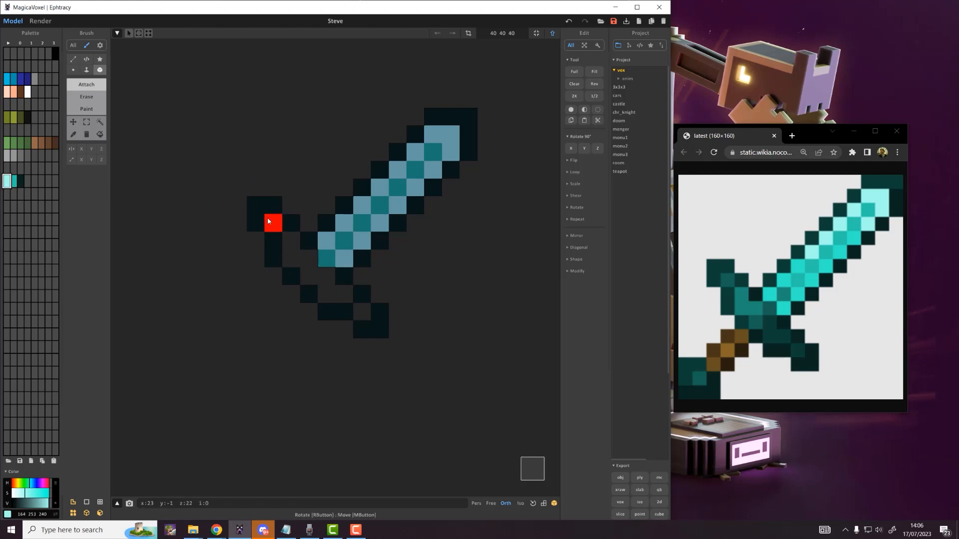
Step: Fill the hilt interior with the 14 63 54 teal, then raise its V value
mouse_move(269, 221)
mouse_down()
mouse_move(291, 258)
mouse_move(292, 247)
mouse_move(306, 258)
mouse_move(326, 296)
mouse_move(334, 292)
mouse_move(364, 320)
mouse_up()
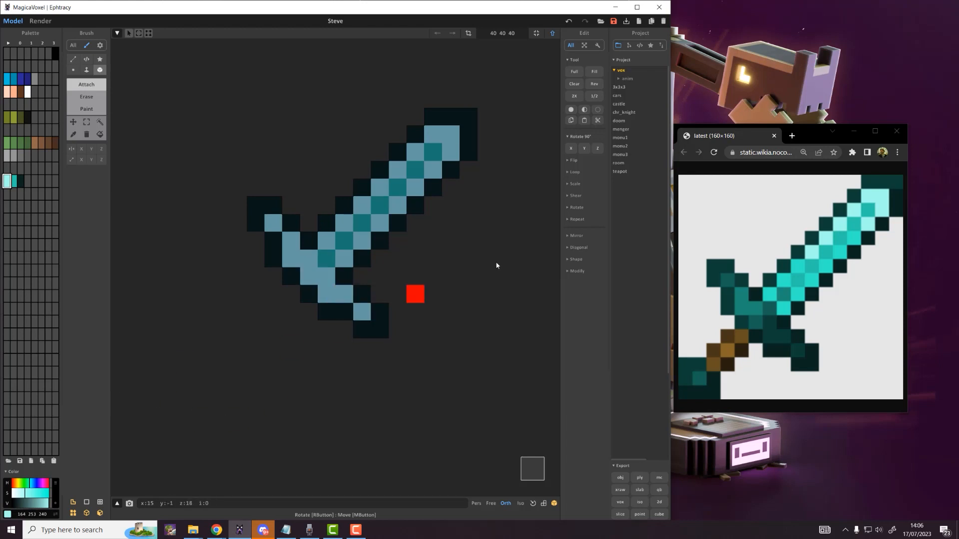
click(26, 186)
drag(32, 186, 25, 186)
click(20, 187)
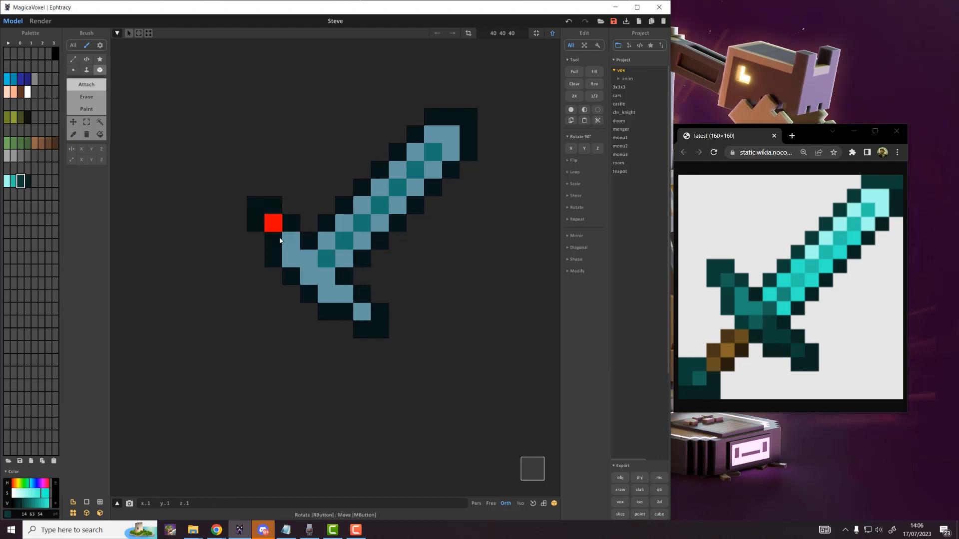
mouse_move(268, 229)
mouse_down()
mouse_move(291, 257)
mouse_move(308, 259)
mouse_move(325, 294)
mouse_move(342, 293)
mouse_move(362, 313)
mouse_up()
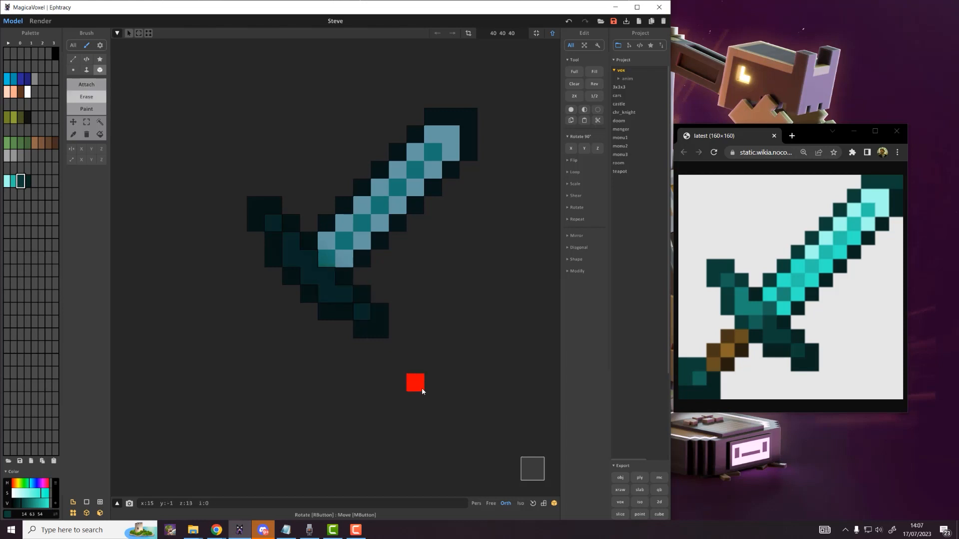
click(28, 508)
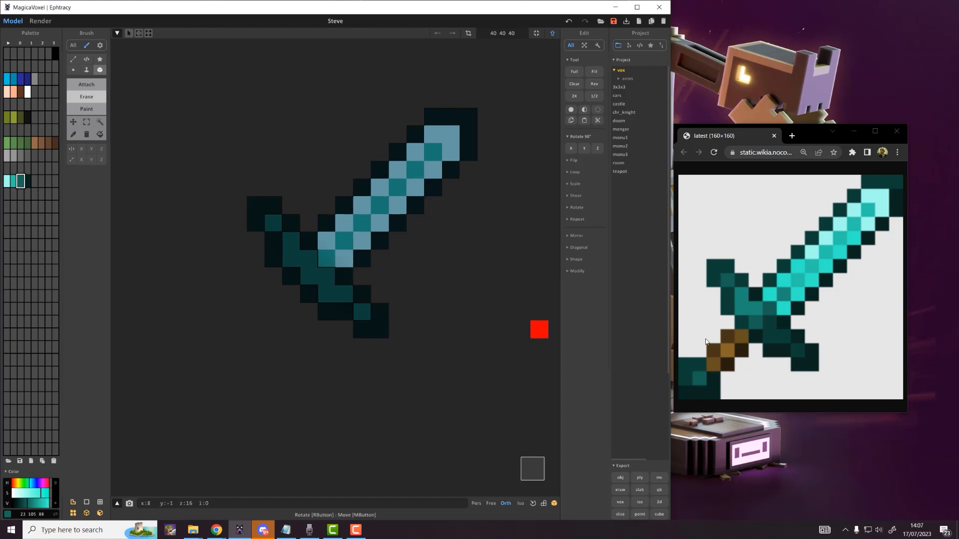
Step: Sample the handle's light brown from the reference and lay a diagonal of brown handle voxels
click(34, 181)
alt+click(737, 349)
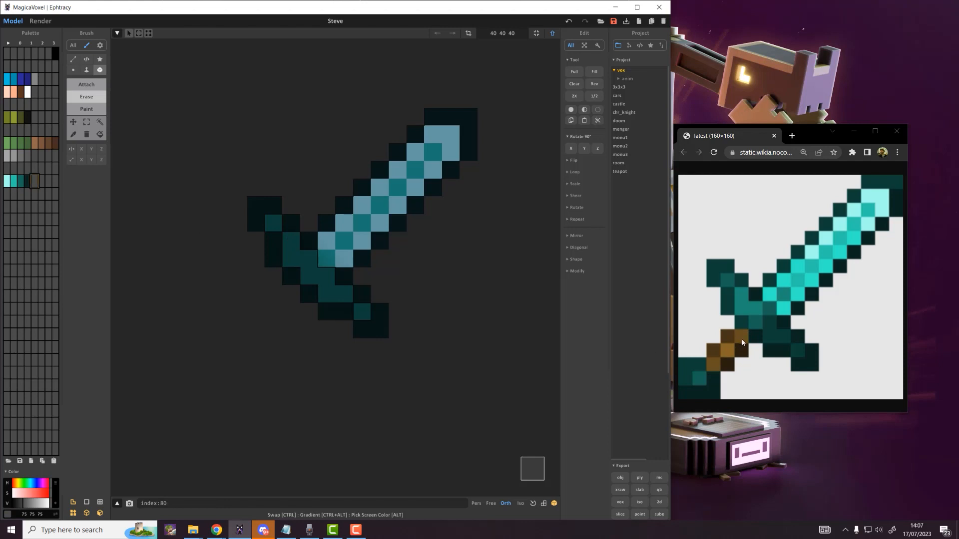
alt+click(742, 342)
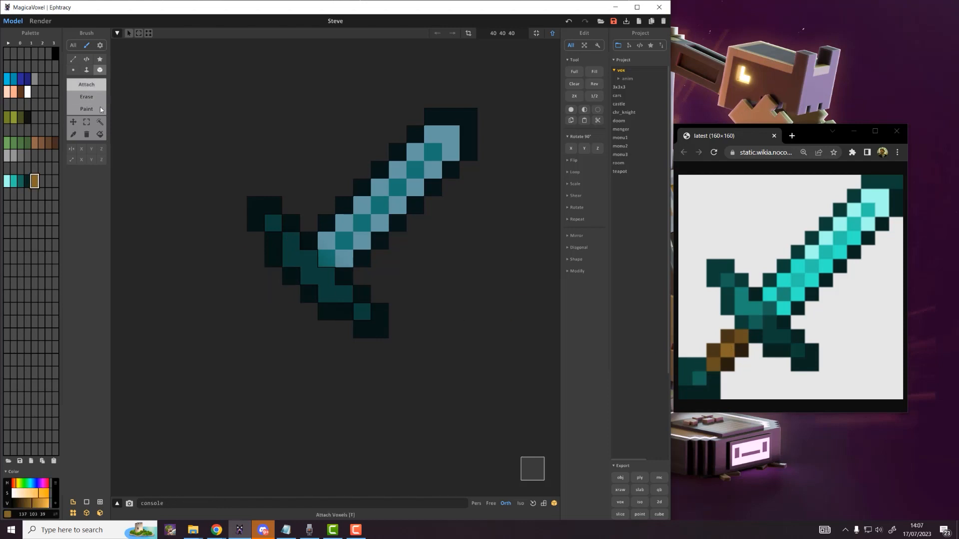
click(291, 294)
click(273, 312)
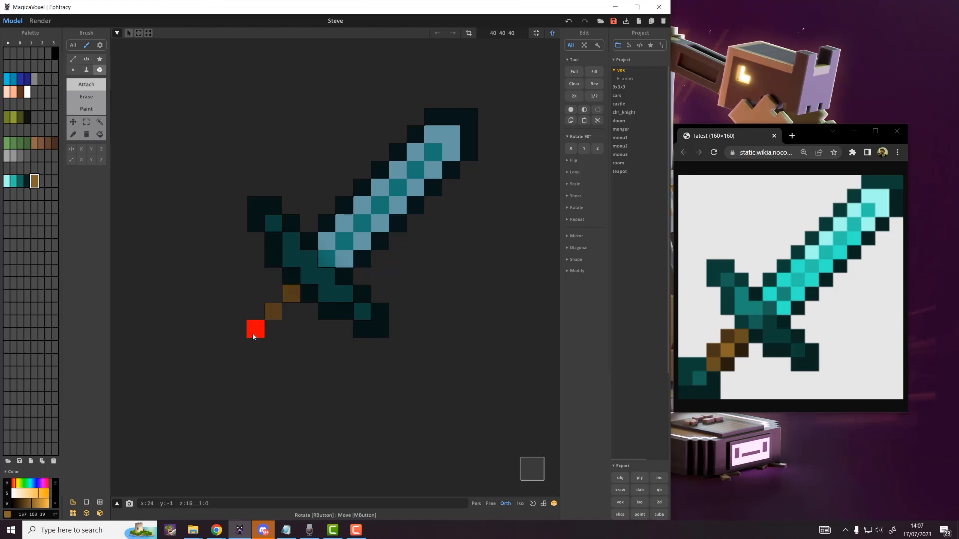
click(255, 330)
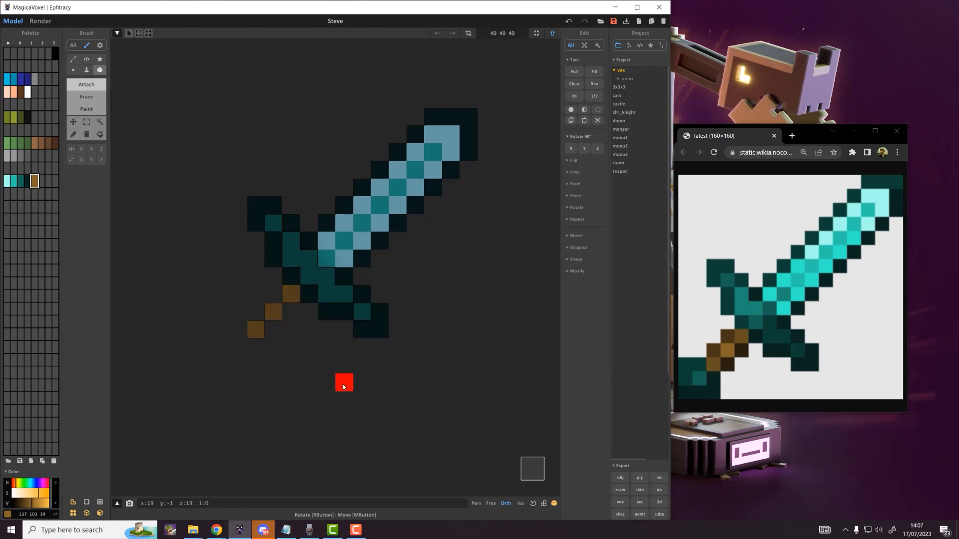
Step: Sample the darker handle brown into another palette slot and add two dark-brown handle voxels
click(41, 183)
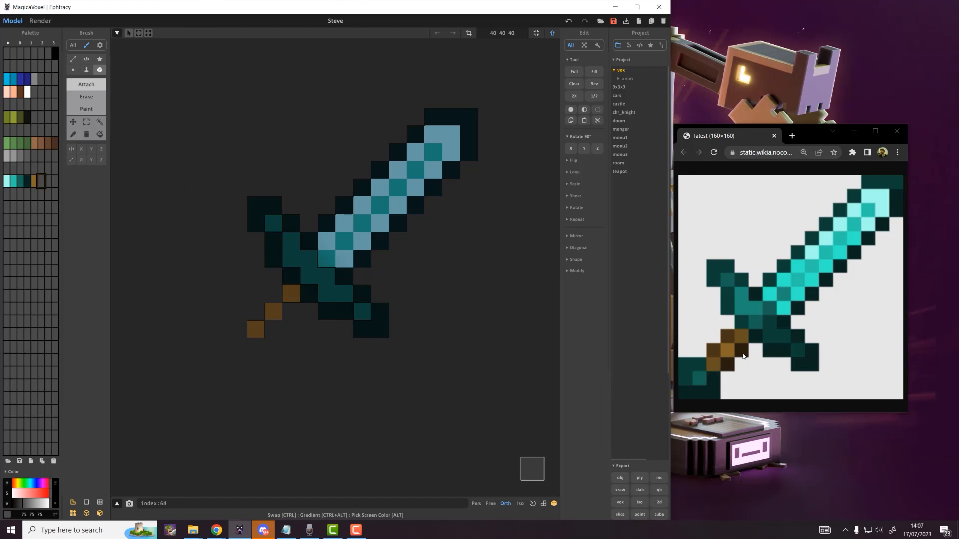
alt+click(727, 341)
click(290, 312)
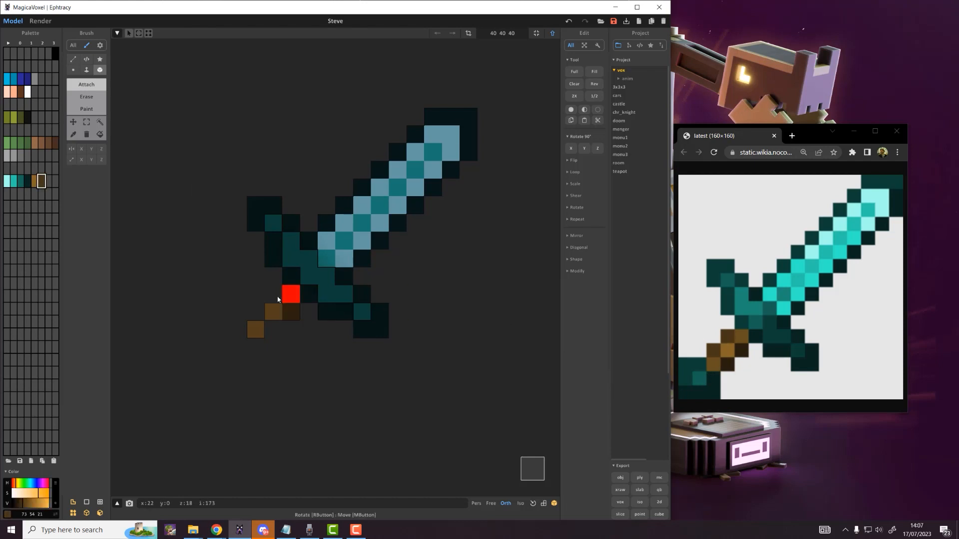
click(276, 331)
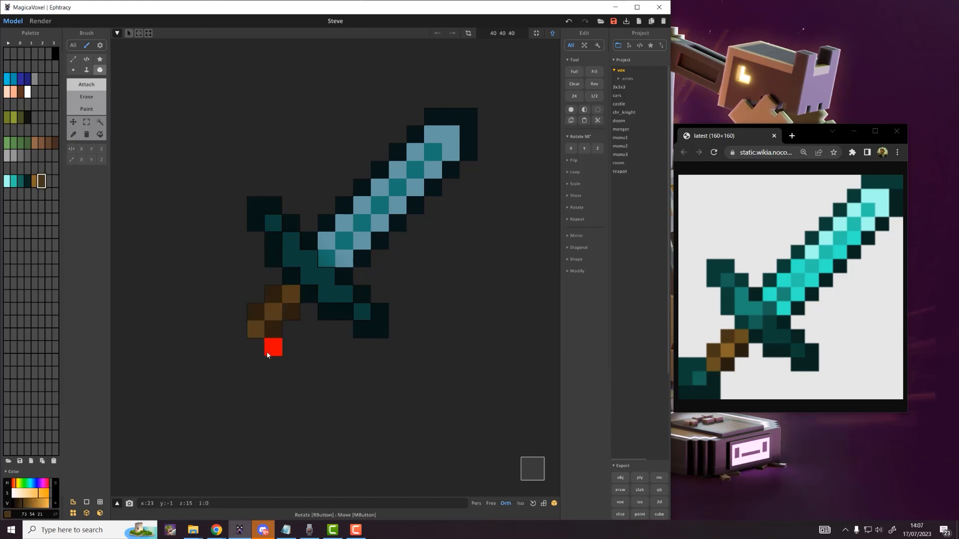
Step: Outline the pommel in dark teal and fill its centre with light cyan
alt+click(346, 315)
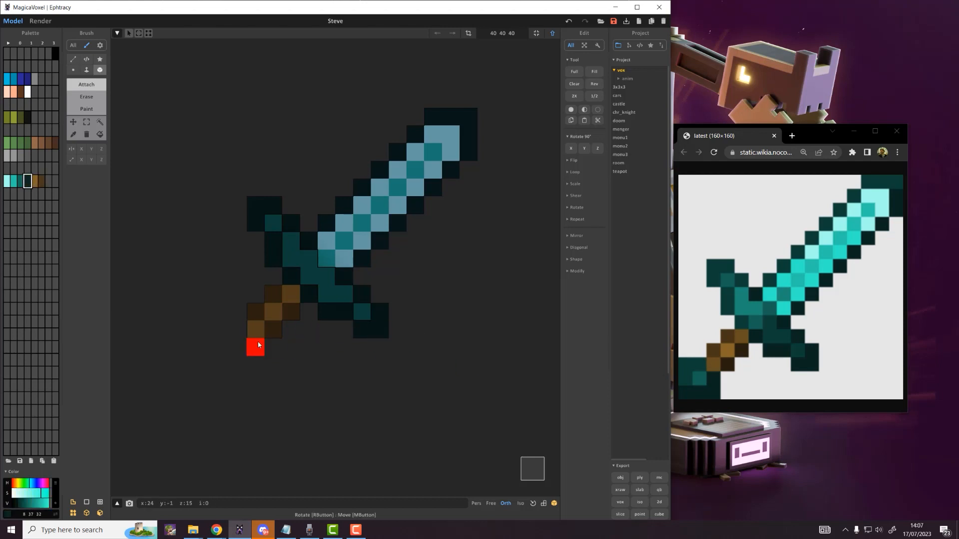
click(257, 360)
click(218, 361)
click(219, 346)
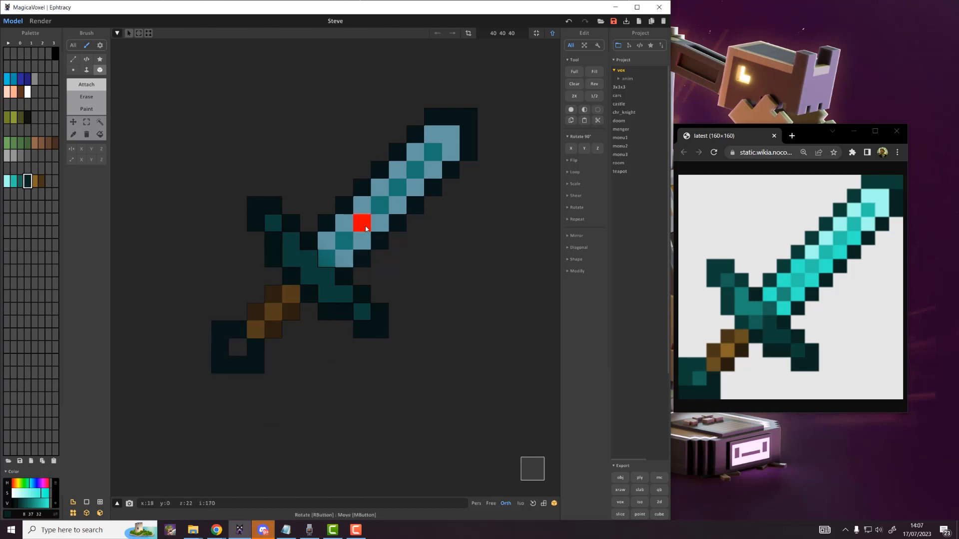
click(7, 180)
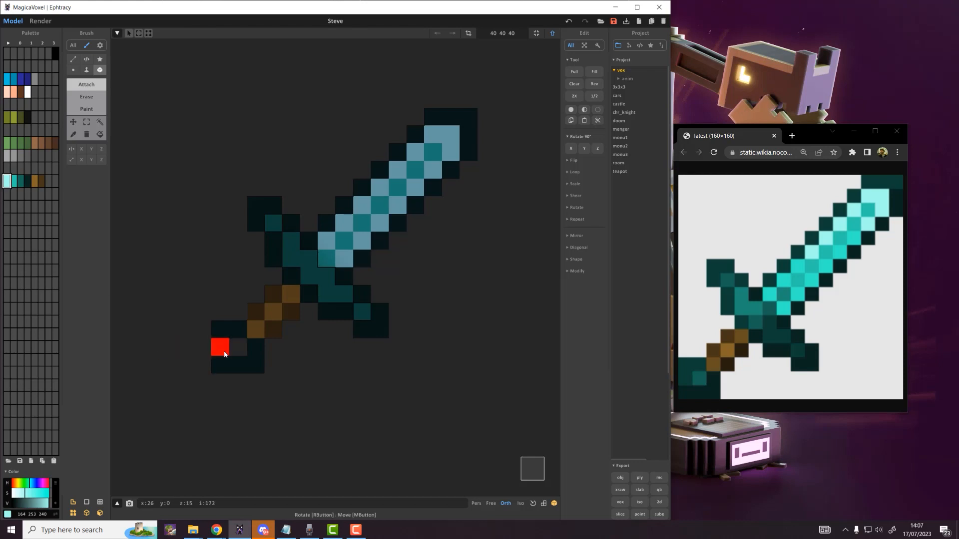
click(238, 347)
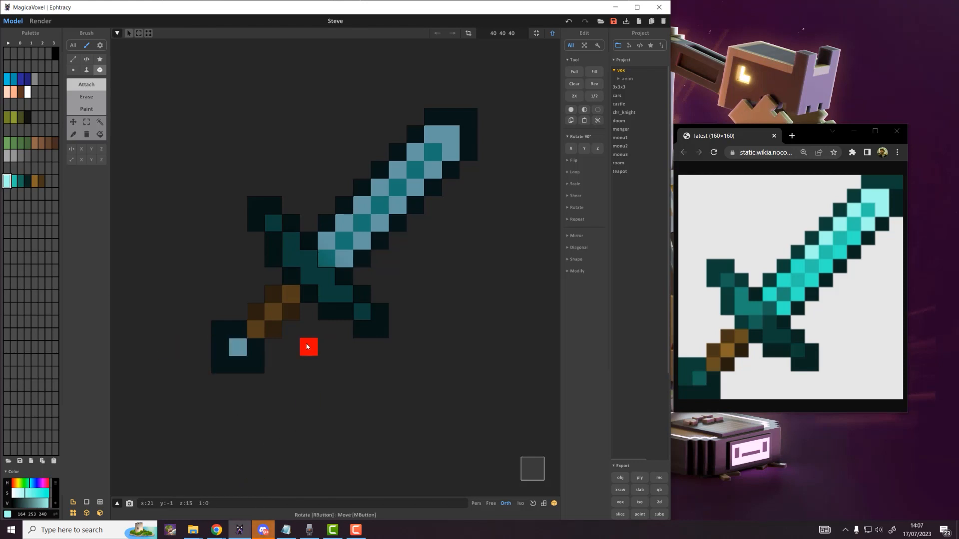
Step: Orbit to check the sword's depth, marquee-select the guard voxels, and undo an accidental sideways move
right_drag(309, 346, 392, 248)
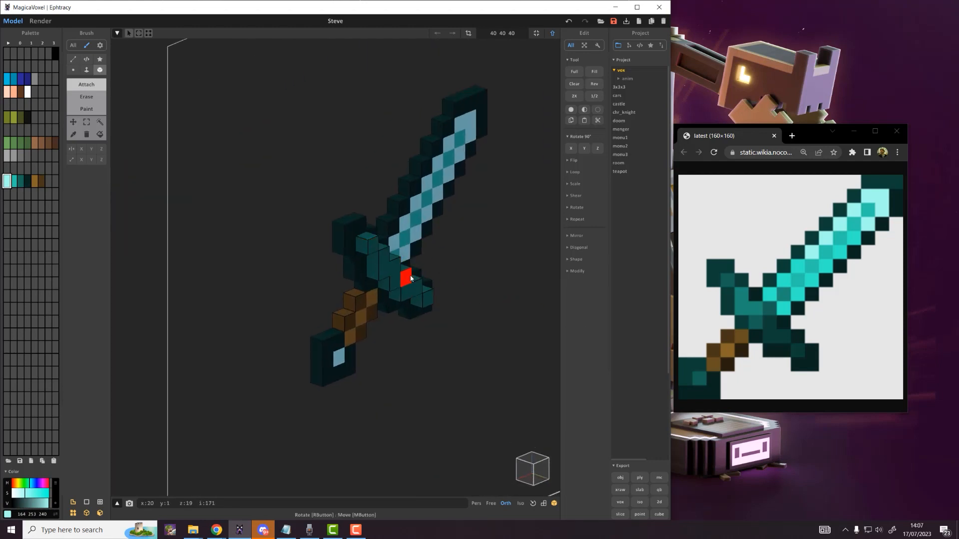
right_drag(411, 278, 387, 277)
scroll(406, 280, up, 3)
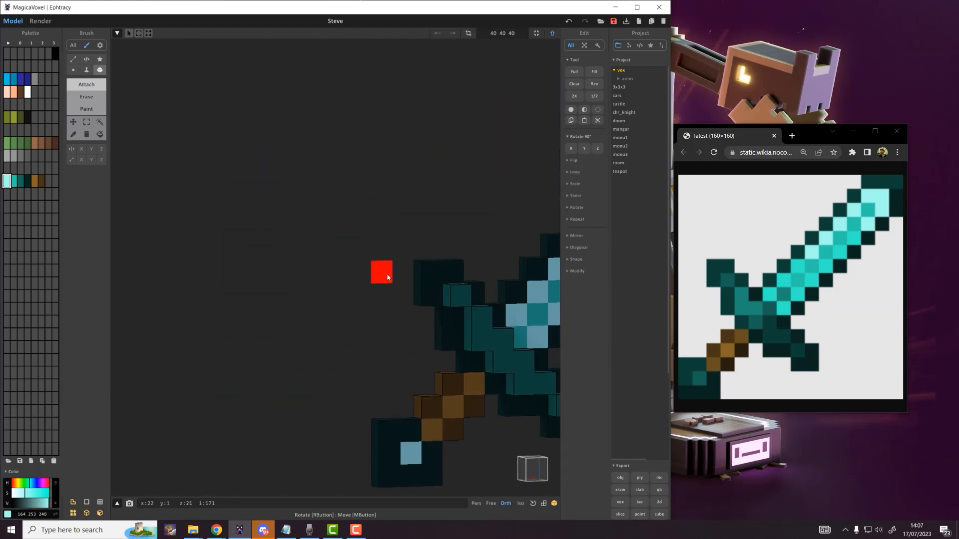
middle_drag(387, 277, 98, 131)
click(87, 123)
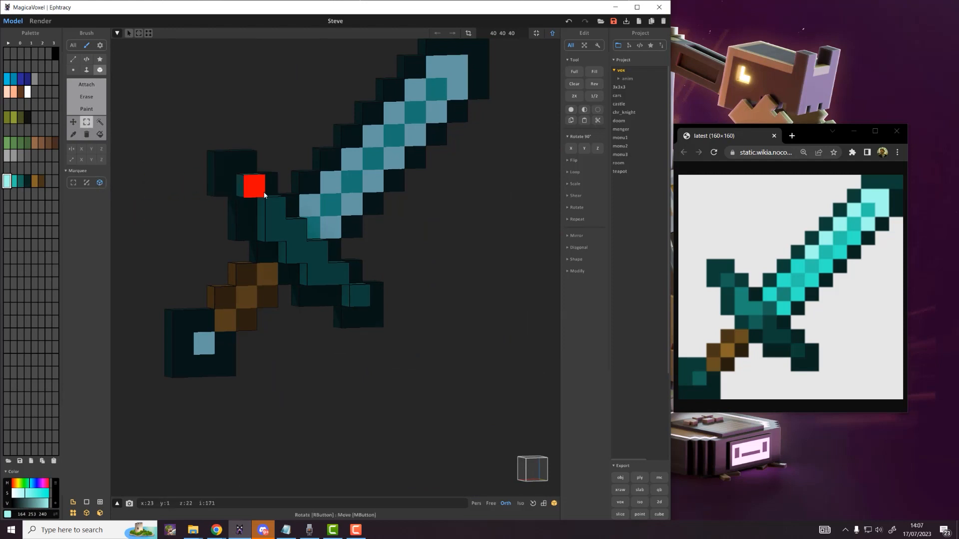
drag(265, 195, 363, 295)
right_drag(364, 296, 206, 233)
drag(234, 239, 227, 238)
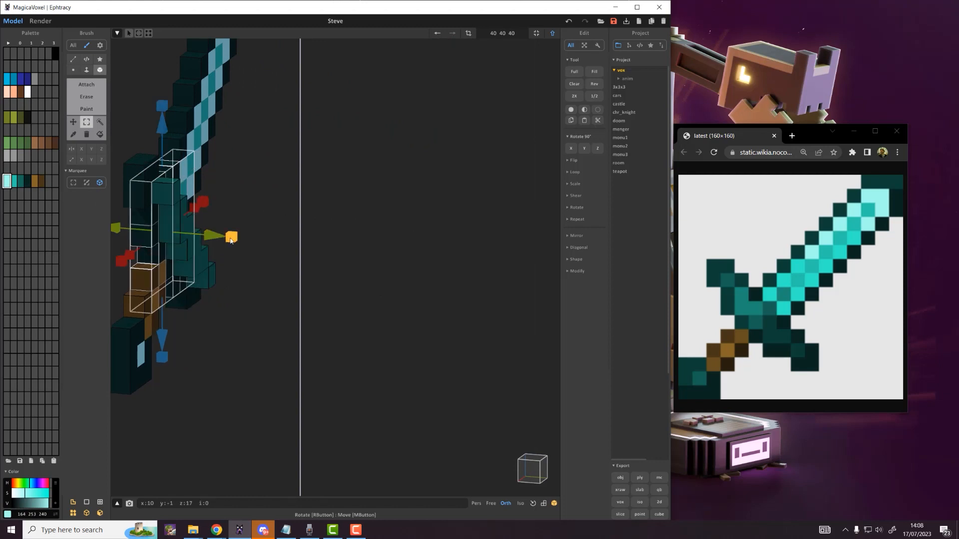
key(ctrl+z)
key(ctrl+z)
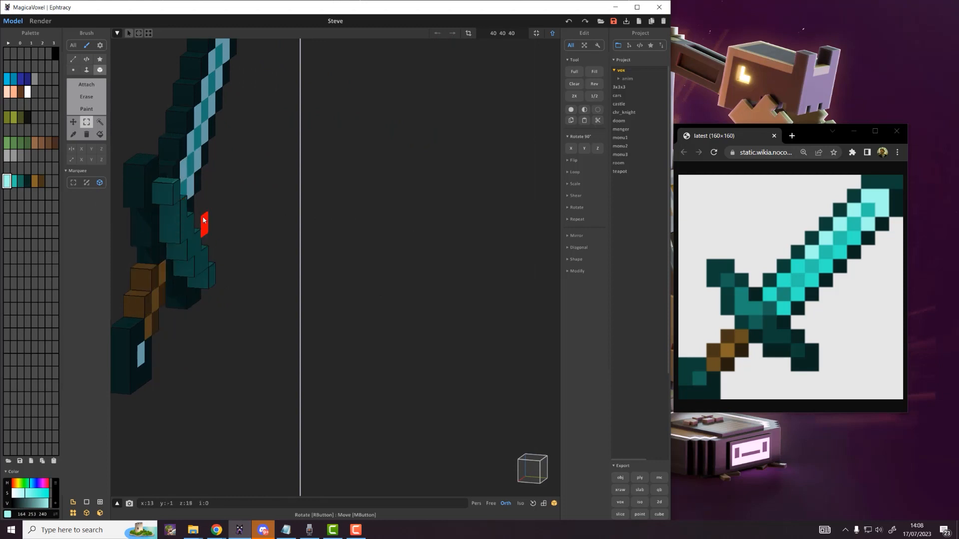
Step: Select the raised teal guard chain, push it flush with the sword, and fit the model size
right_drag(190, 210, 126, 204)
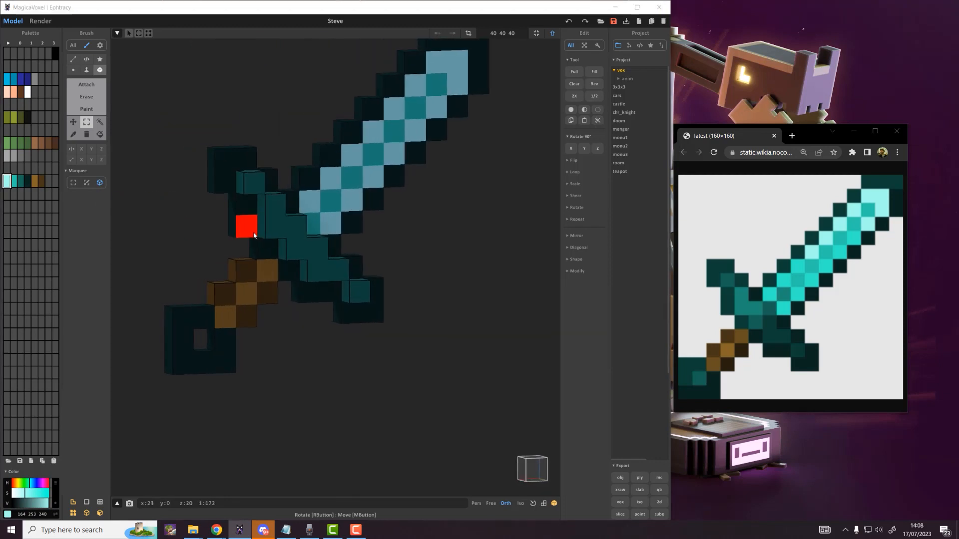
key(ctrl+shift+s)
key(Escape)
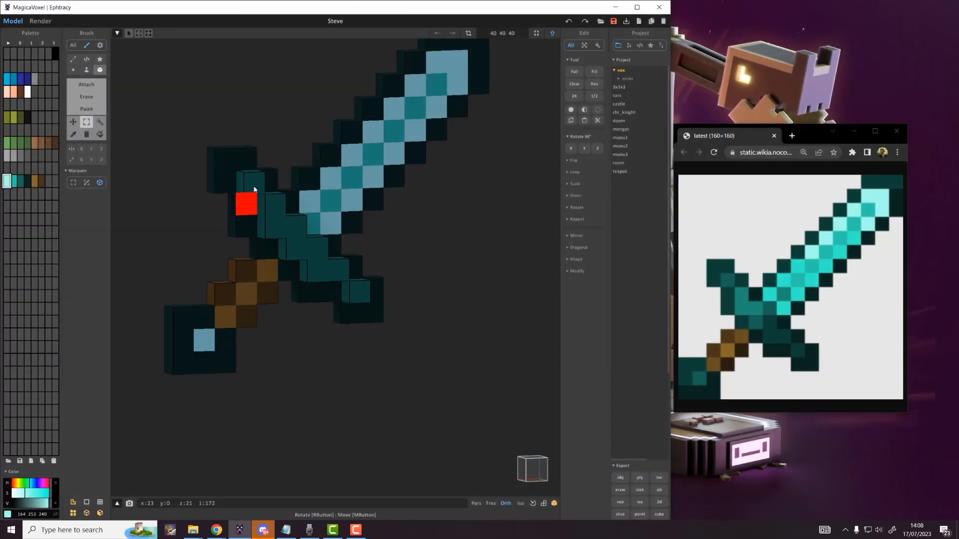
mouse_move(247, 202)
mouse_down()
mouse_move(359, 290)
mouse_move(357, 298)
mouse_up()
right_drag(278, 228, 335, 238)
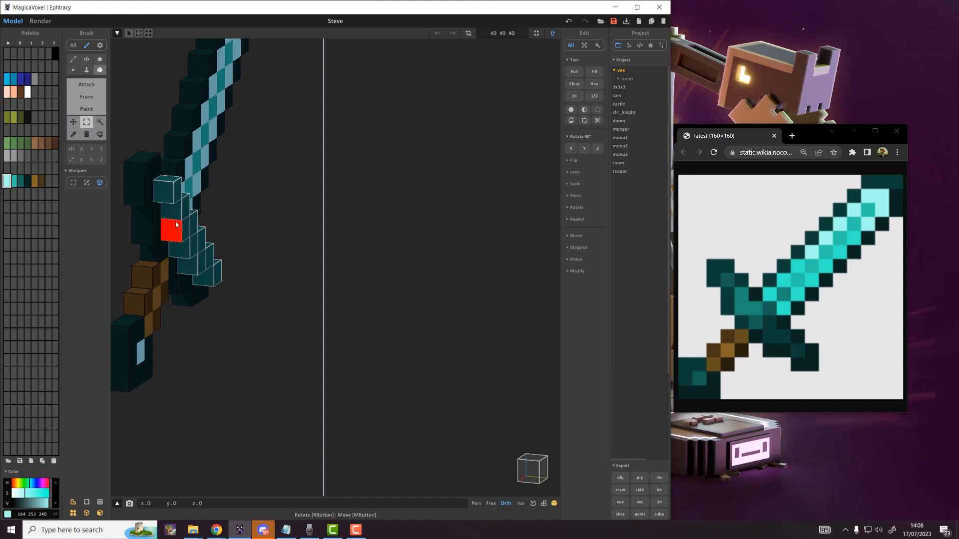
drag(175, 224, 154, 221)
scroll(292, 264, down, 4)
right_drag(293, 264, 259, 266)
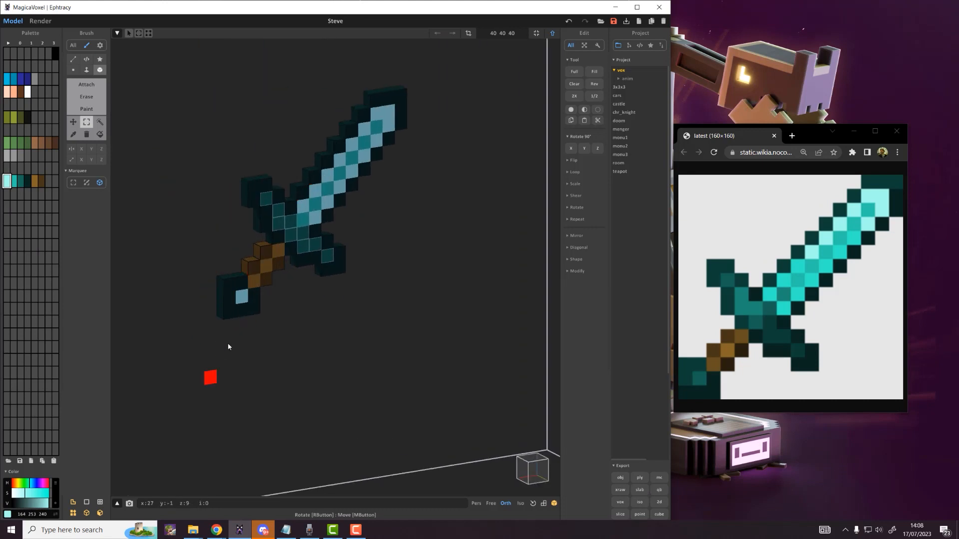
right_drag(228, 347, 278, 237)
click(537, 34)
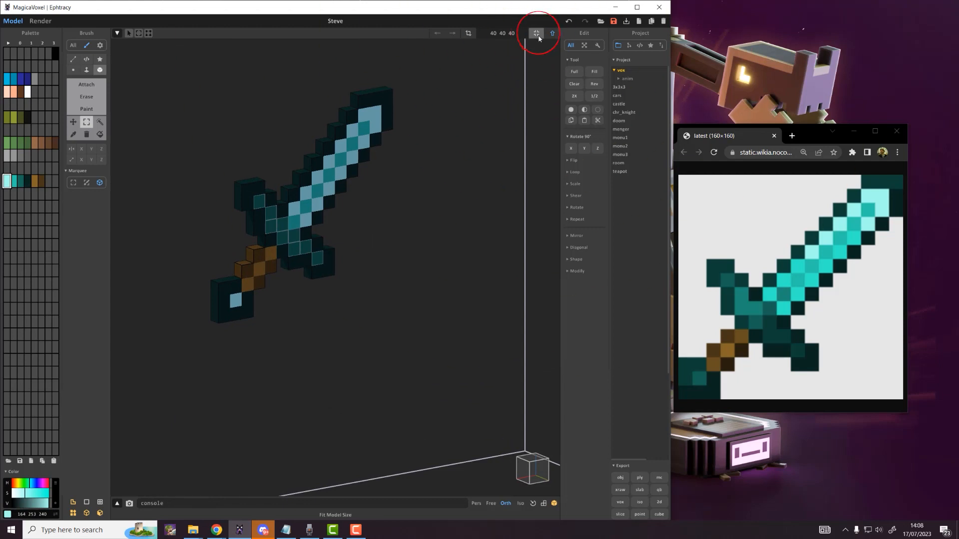
Step: Return to world mode with Tab, show the palette names, and maximise the window
key(Tab)
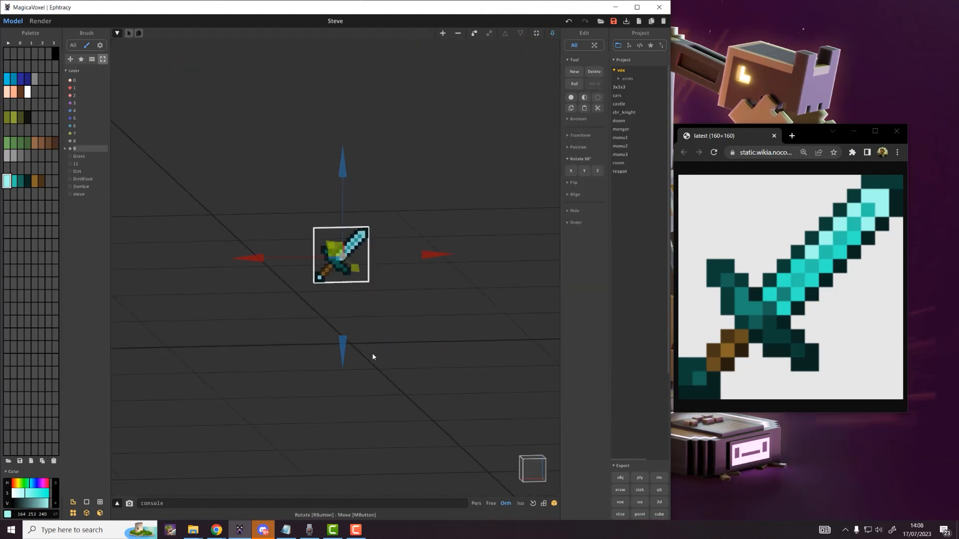
click(9, 43)
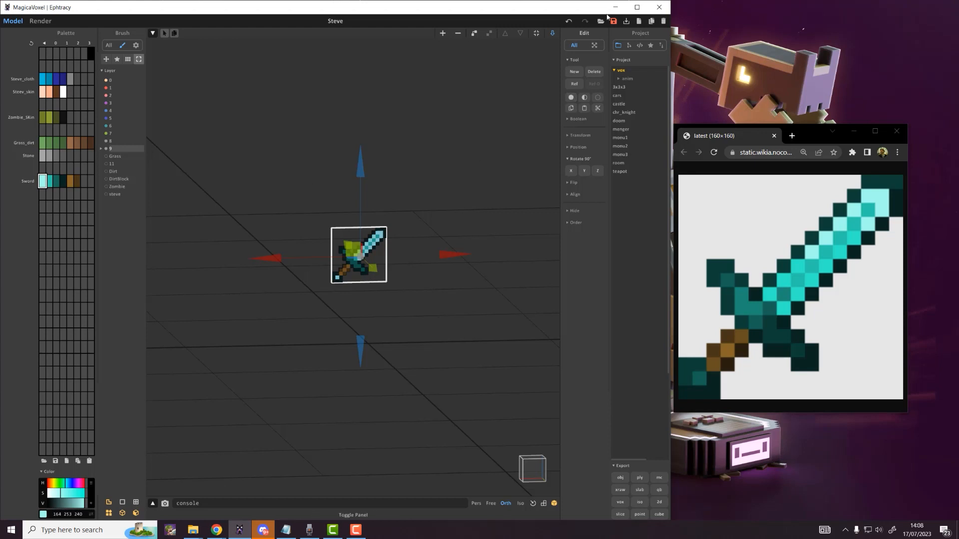
click(636, 8)
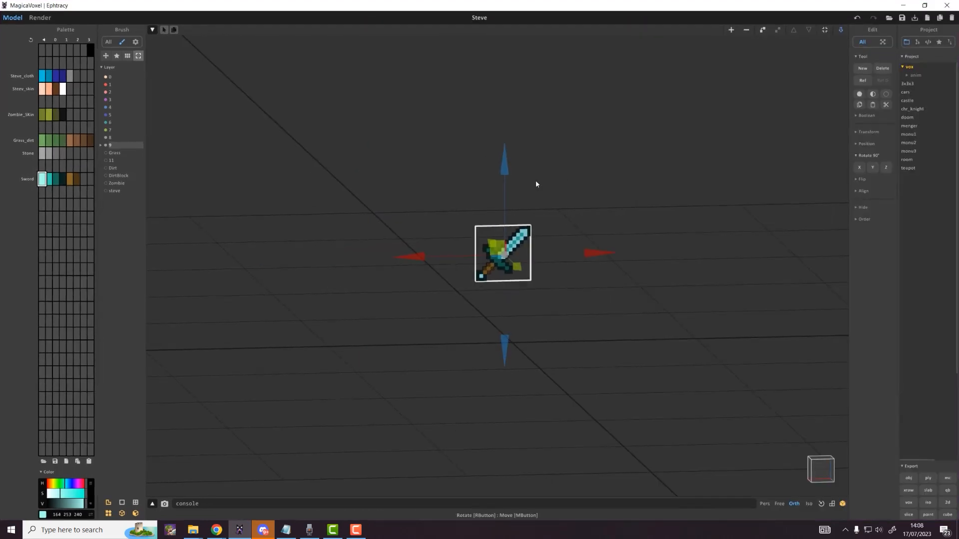
click(443, 188)
Step: Select the sword and drag it to a new position in the scene
drag(562, 301, 563, 302)
right_drag(564, 301, 509, 421)
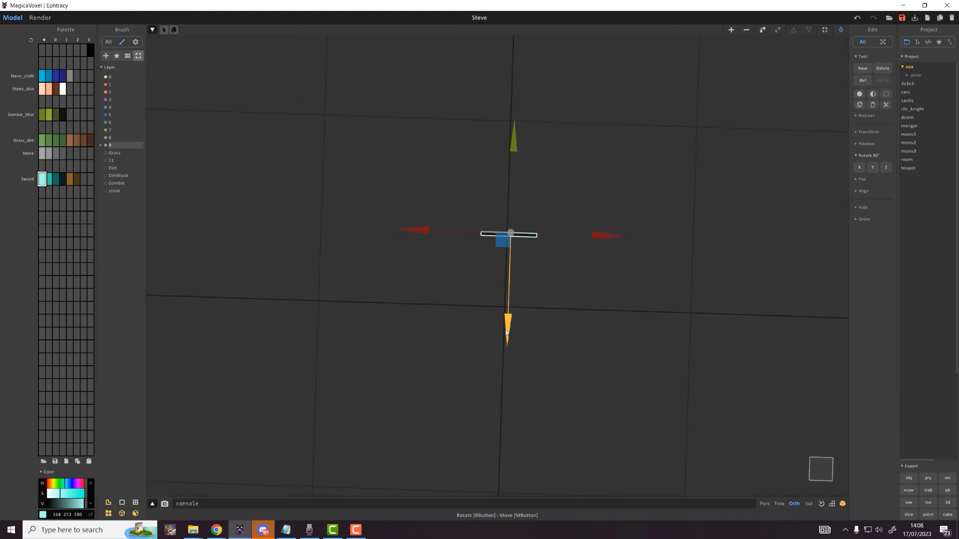
drag(506, 334, 512, 407)
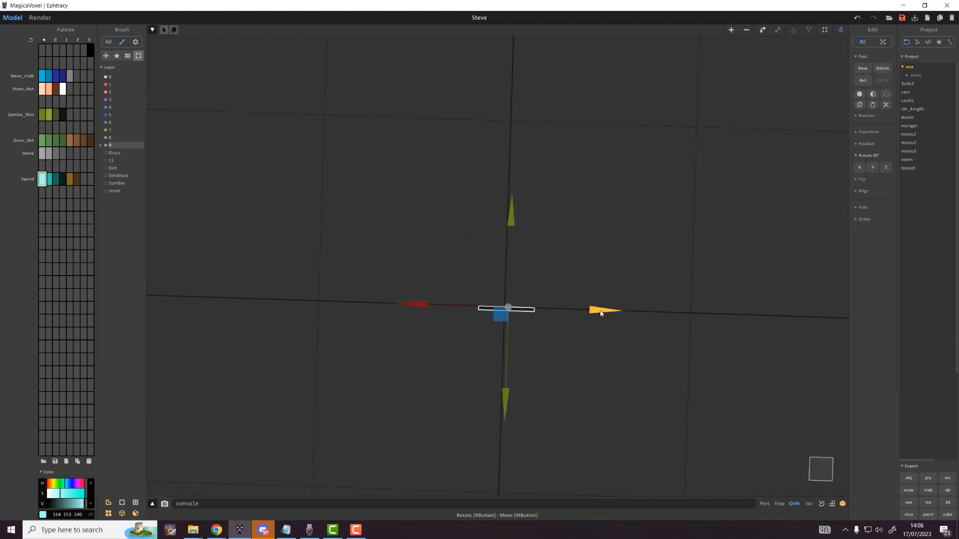
right_drag(601, 313, 405, 214)
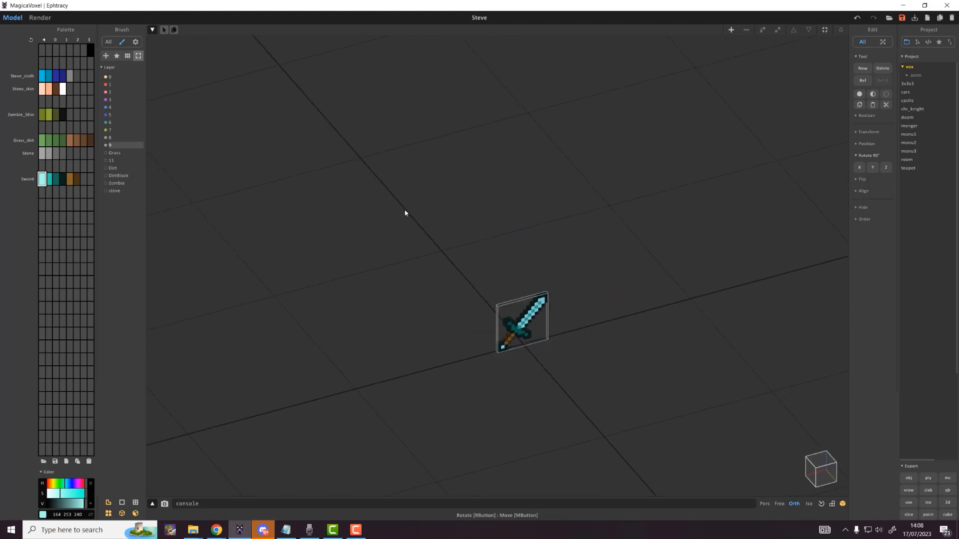
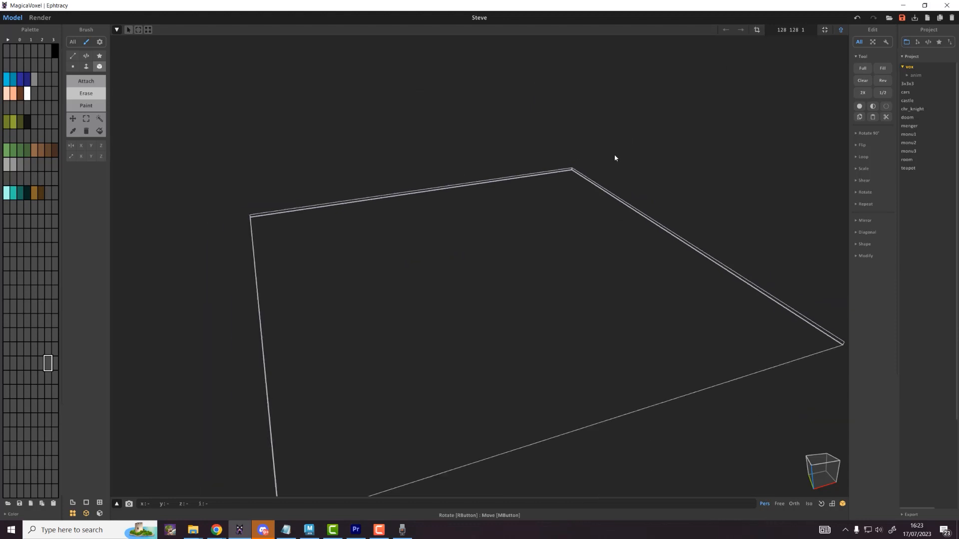
Step: Face-fill the empty floor plane with green, then randomize it across four green shades
right_drag(595, 211, 608, 217)
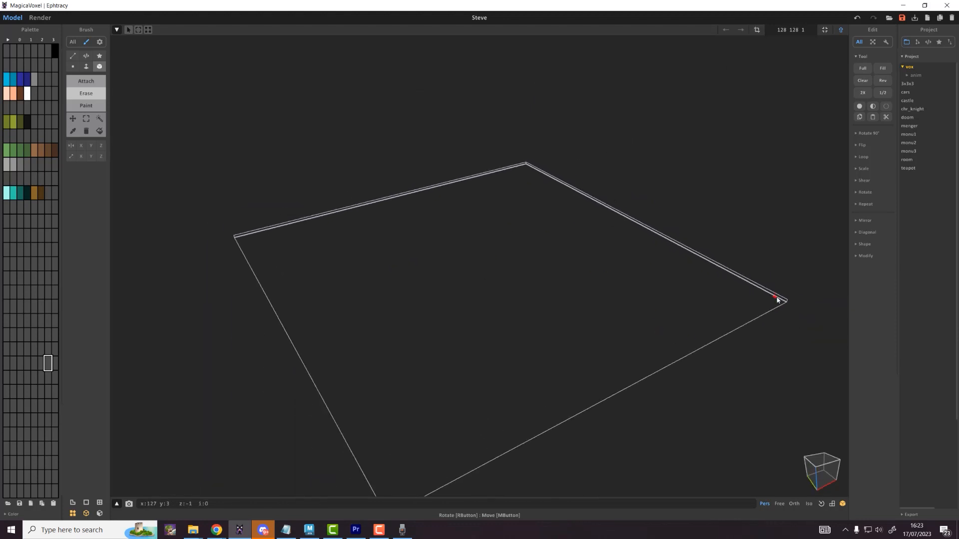
click(6, 150)
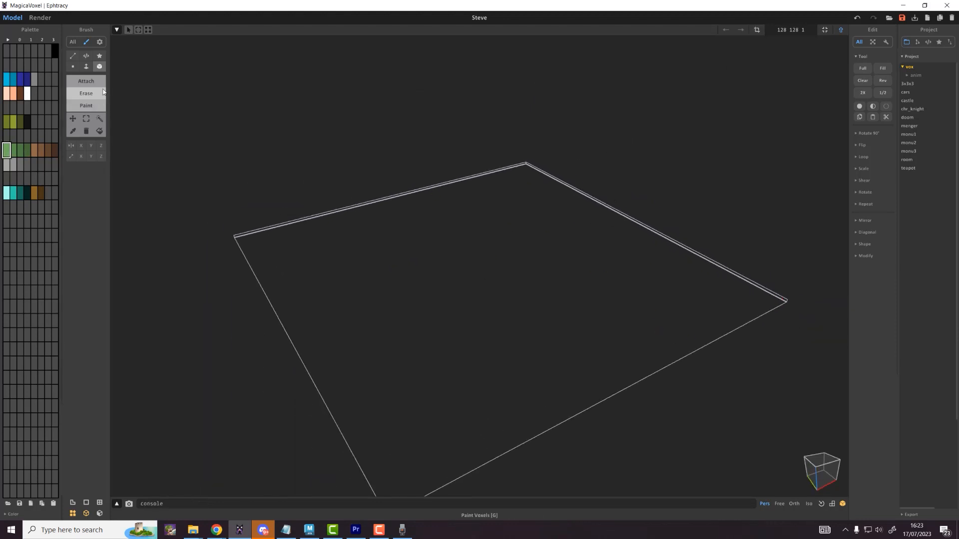
key(f)
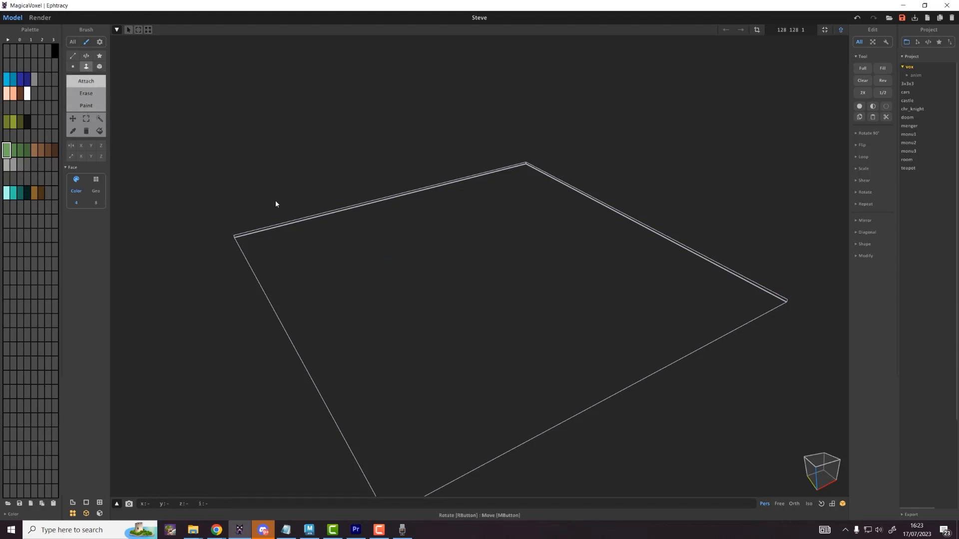
click(401, 251)
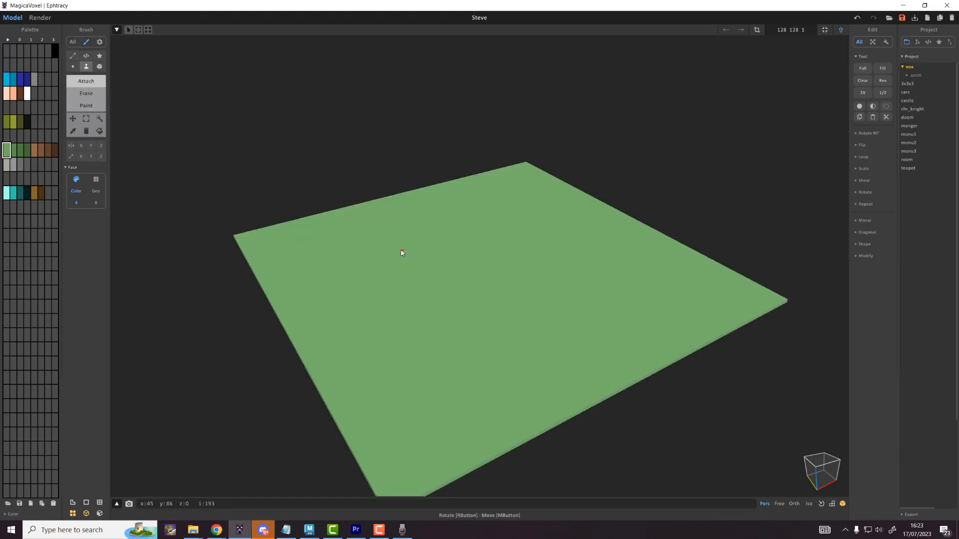
drag(25, 149, 8, 148)
right_click(13, 149)
click(33, 167)
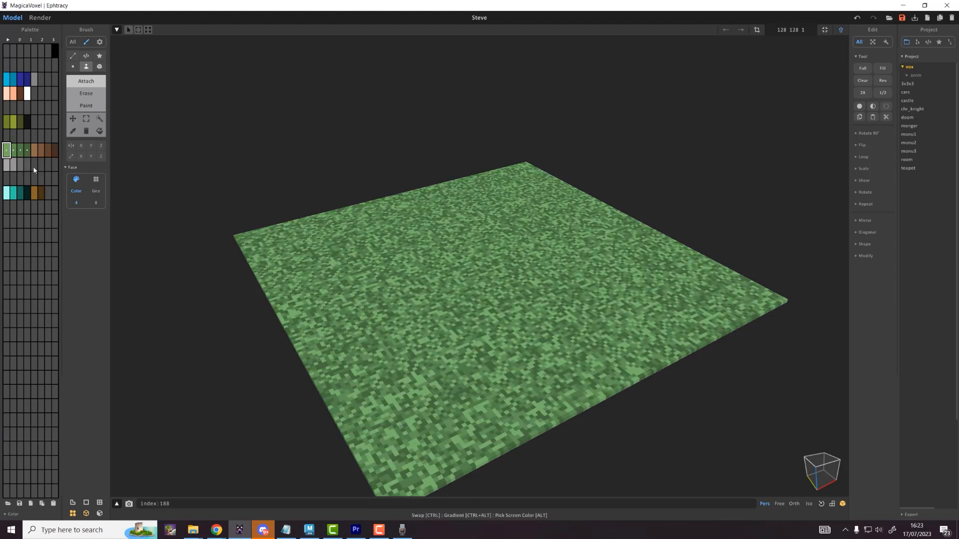
Step: Rename layer 8 to Grass, hide it, and show the steve layer
key(Tab)
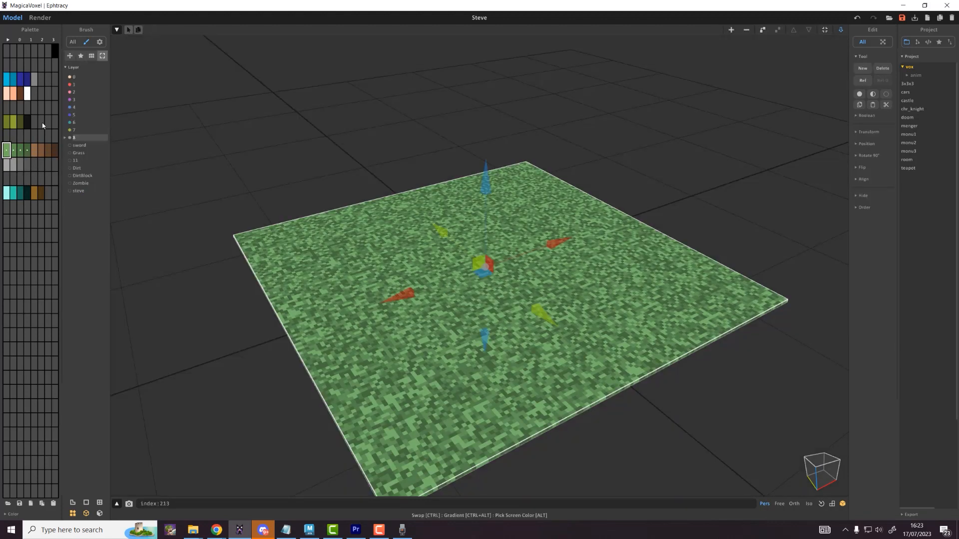
right_click(75, 138)
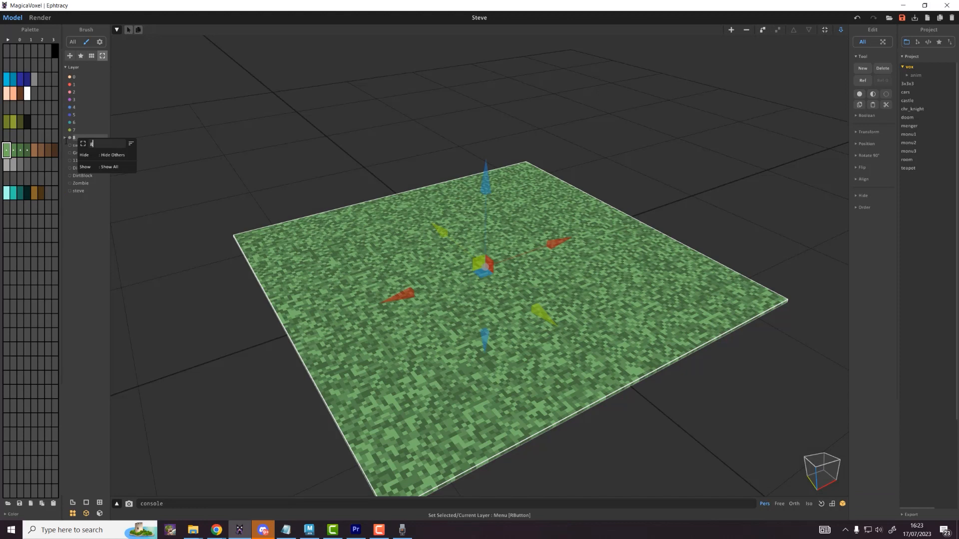
key(Return)
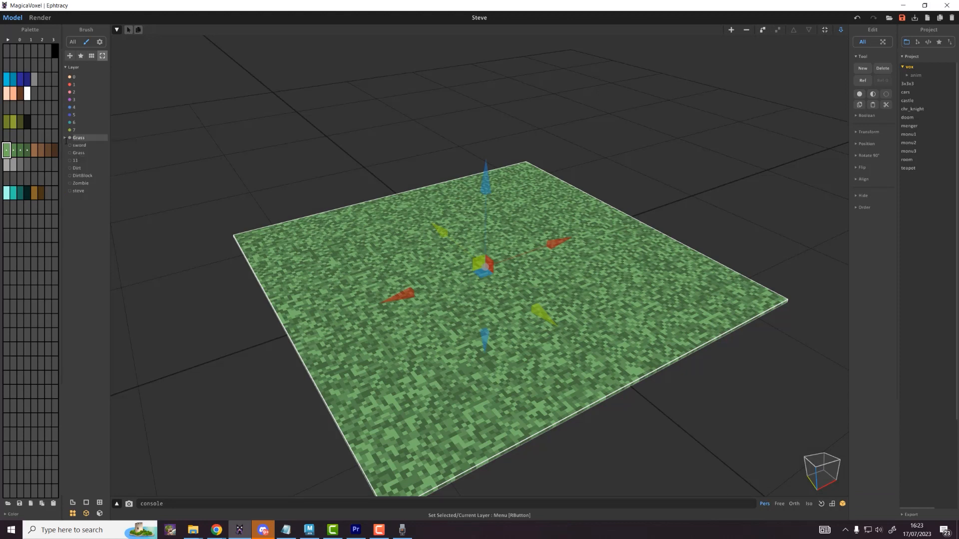
click(70, 139)
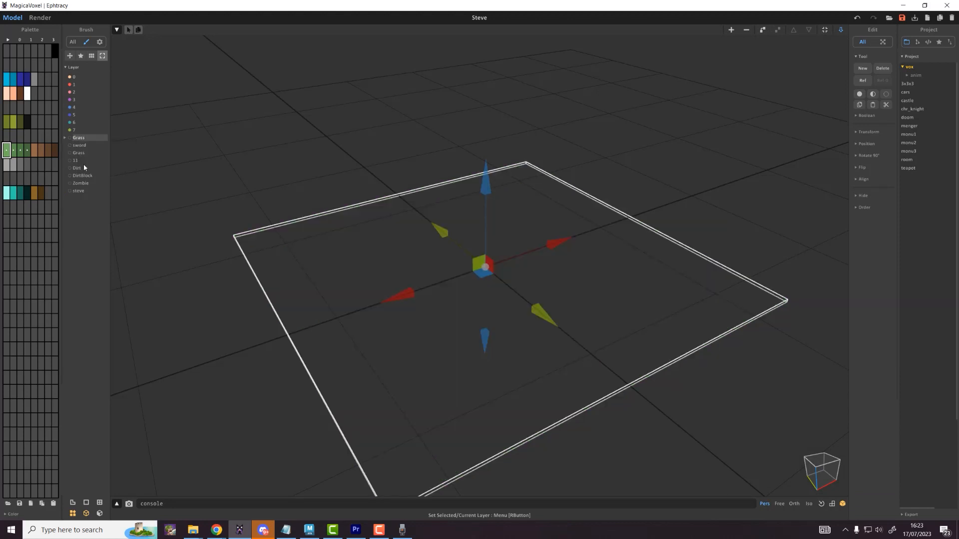
click(70, 191)
Step: Select only the Steve model and start an OBJ export from the IO settings
click(327, 127)
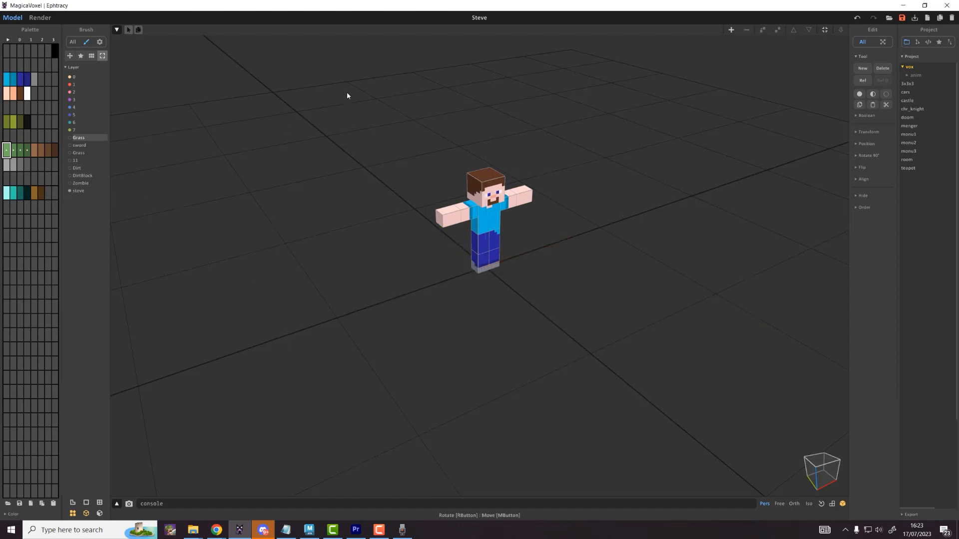
drag(347, 92, 649, 346)
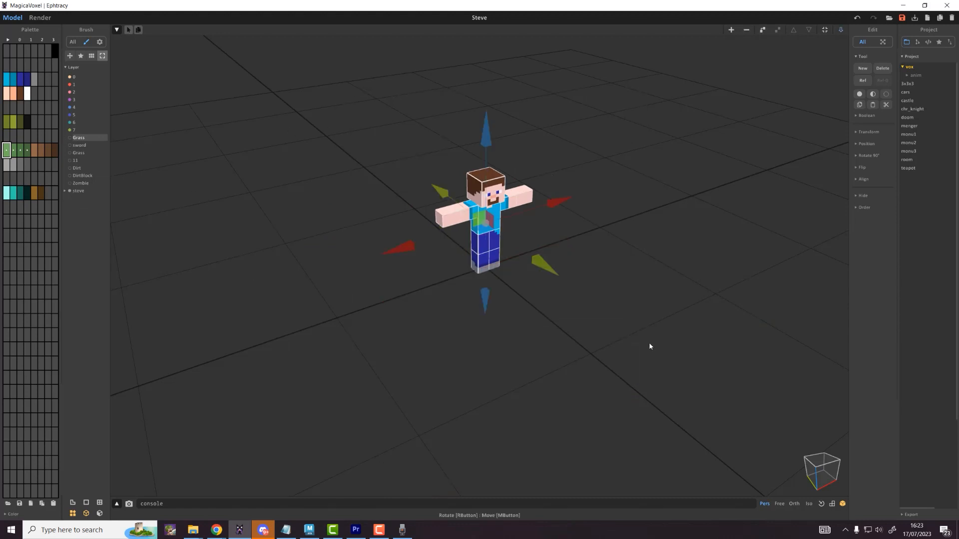
click(950, 42)
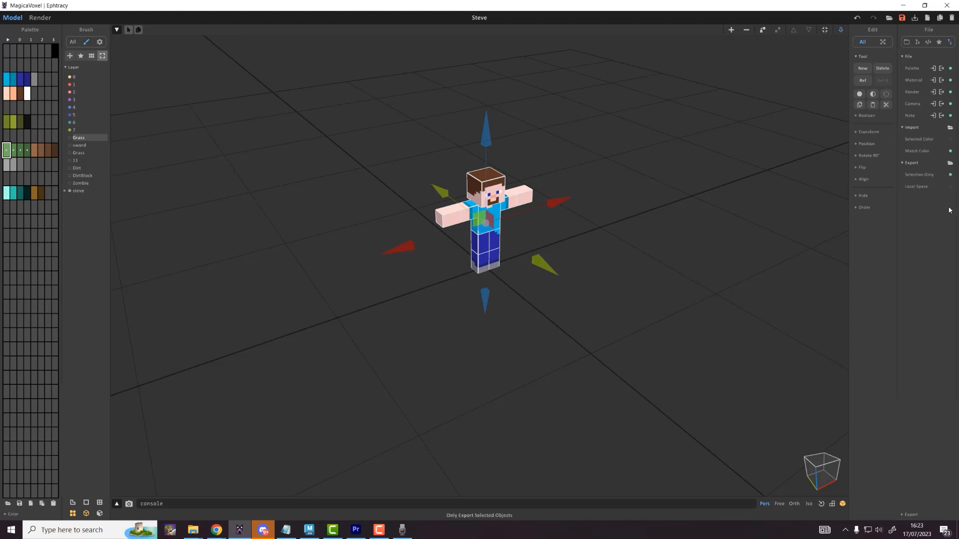
click(910, 514)
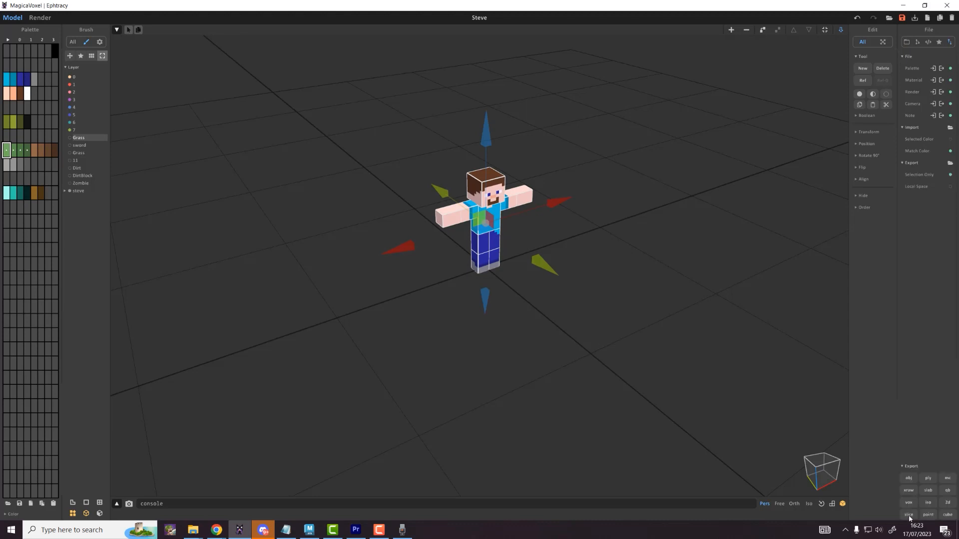
click(909, 479)
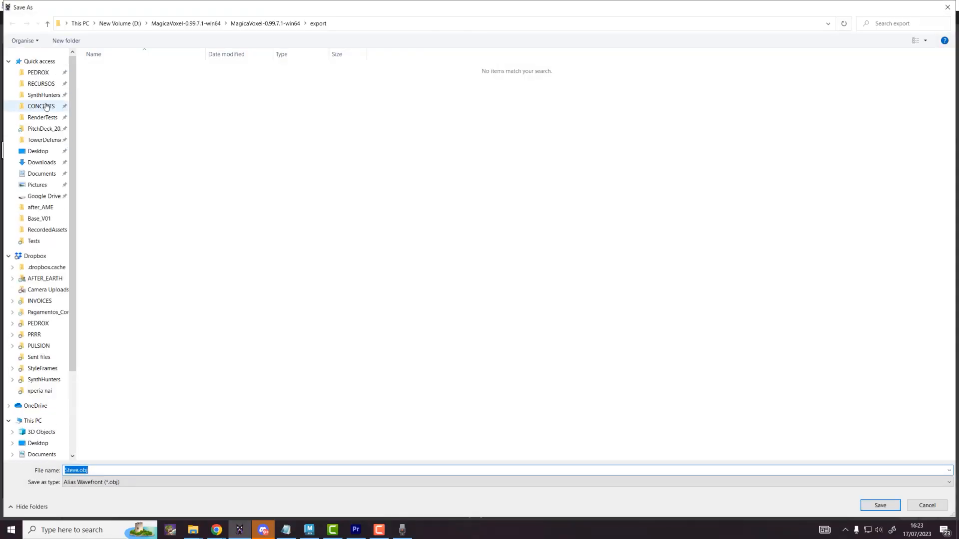
Step: Save Steve.obj into a new v002_MV_allassets folder under Desktop/Tutorial_Steve/Exports
click(38, 151)
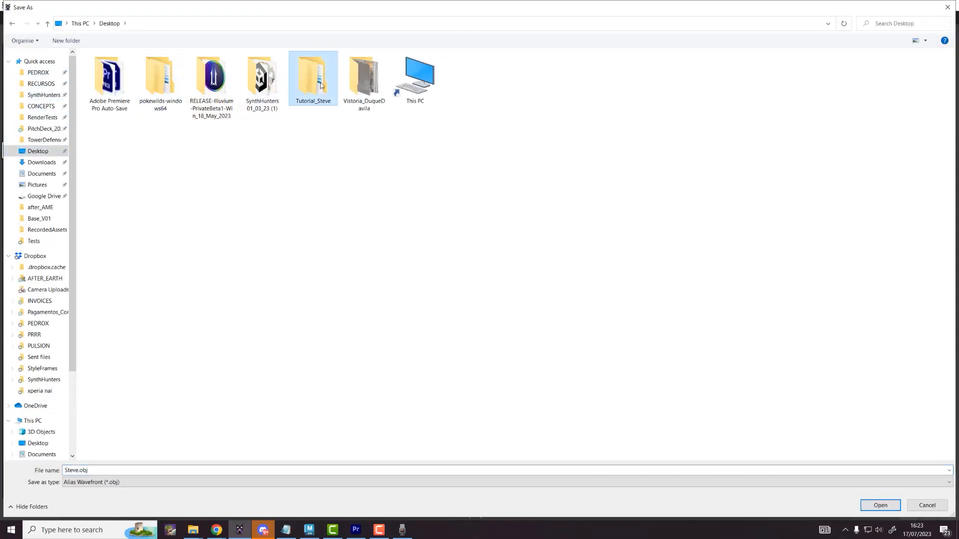
double_click(313, 78)
double_click(122, 69)
right_click(169, 115)
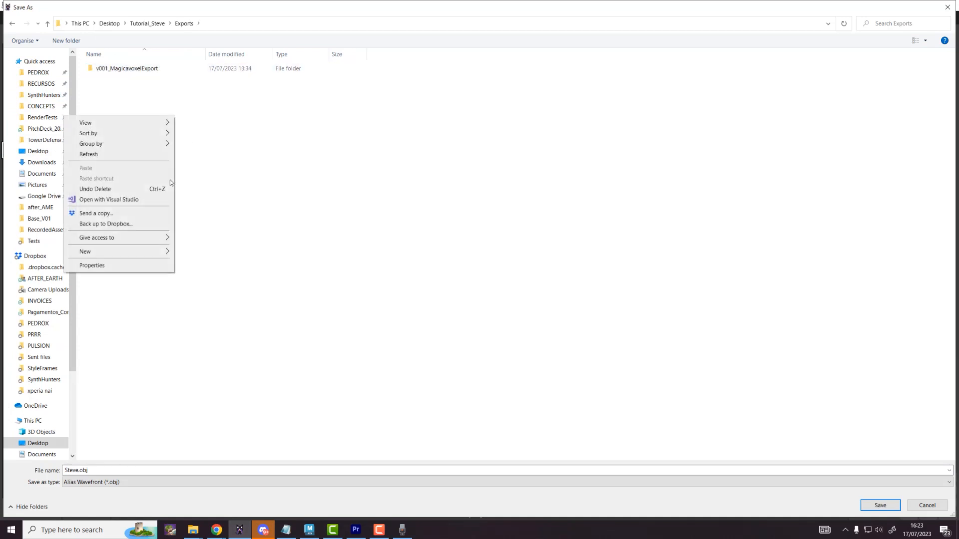
mouse_move(136, 252)
click(192, 256)
text(v)
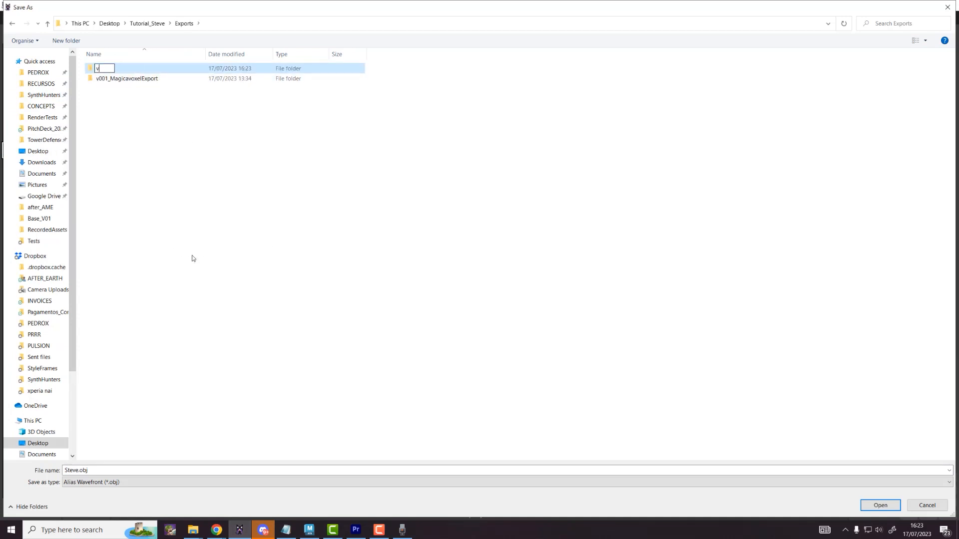
text(002_)
key(BackSpace)
text(_MV_allassets)
key(Return)
key(Return)
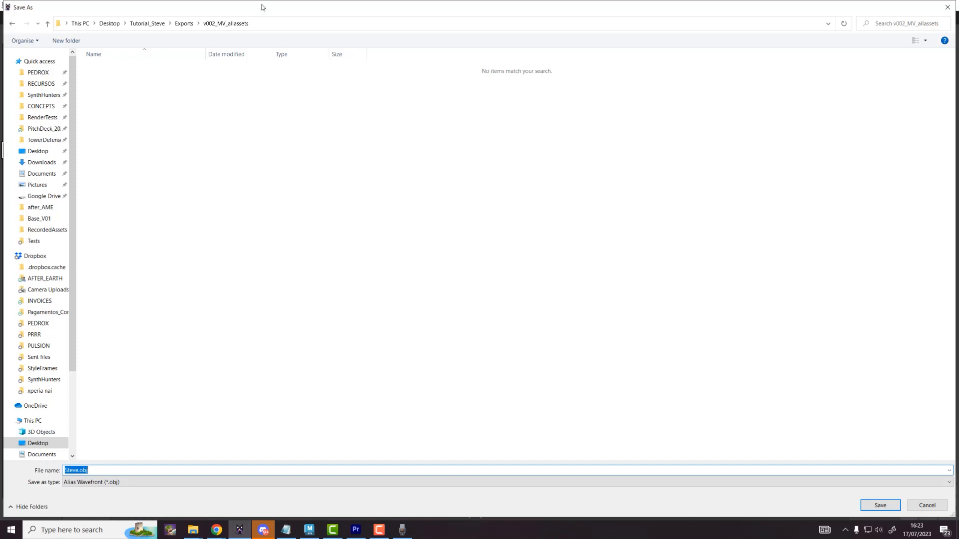
click(884, 508)
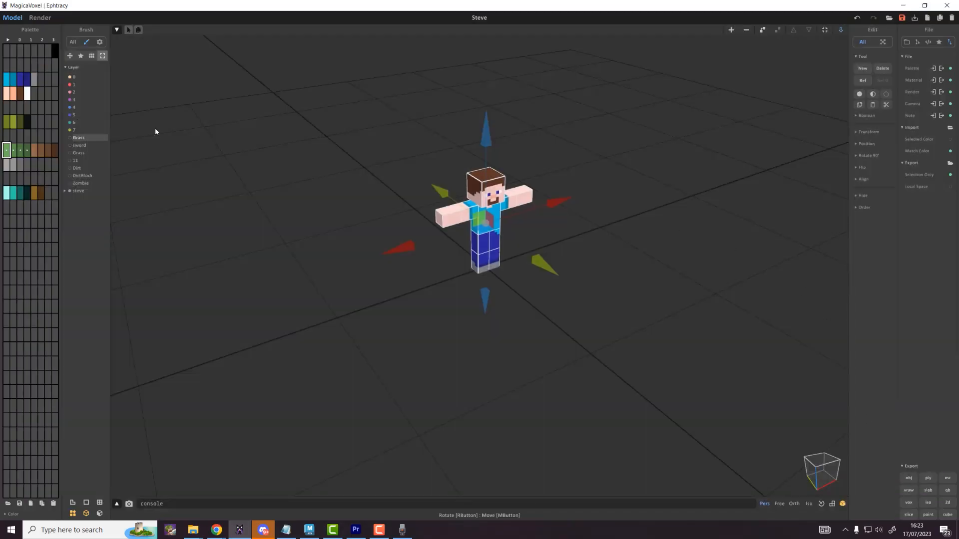
Step: Hide steve, show the Zombie layer, and export it as the Zombie OBJ
click(70, 191)
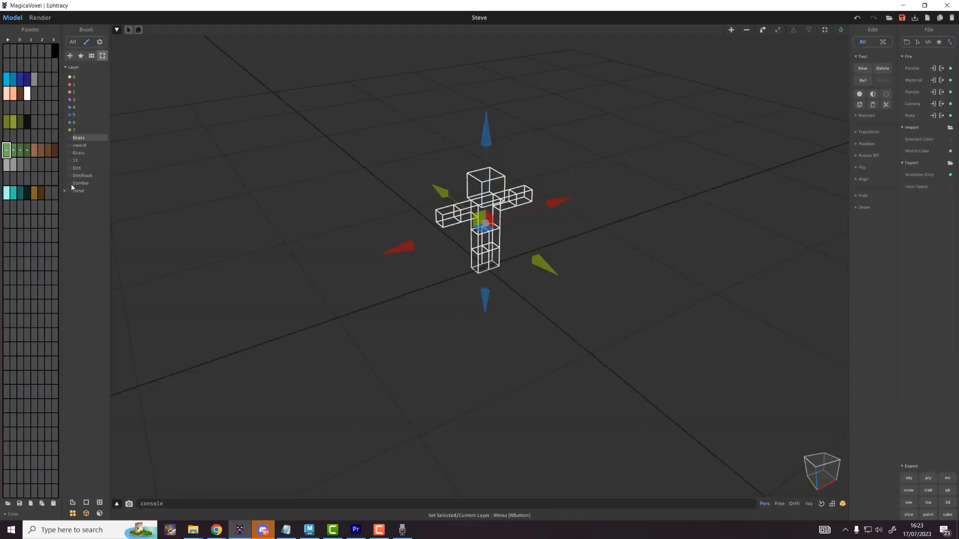
click(70, 184)
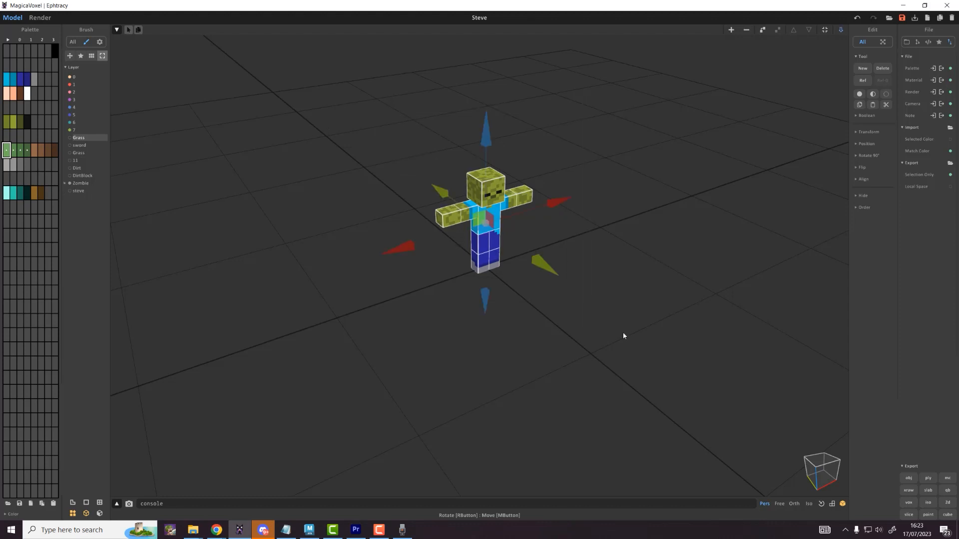
click(909, 478)
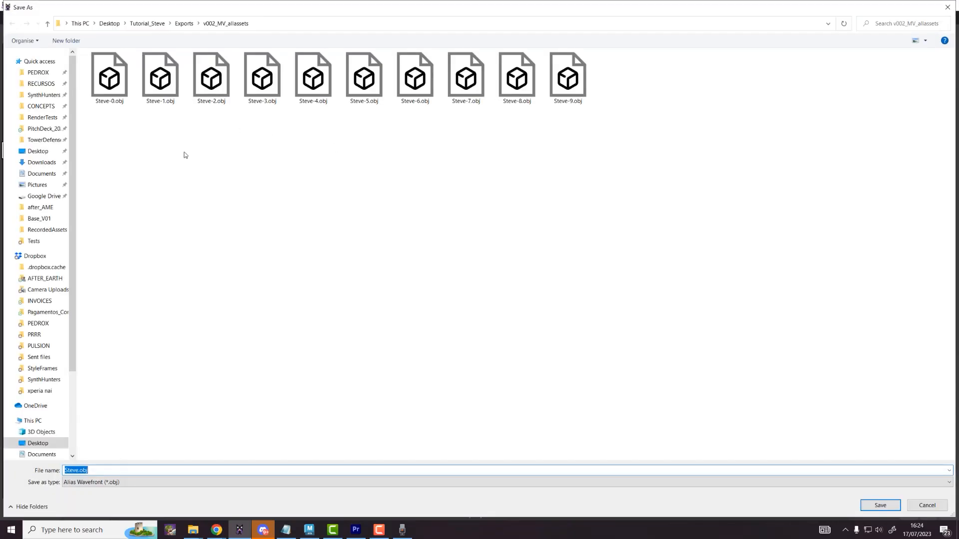
text(z)
key(Return)
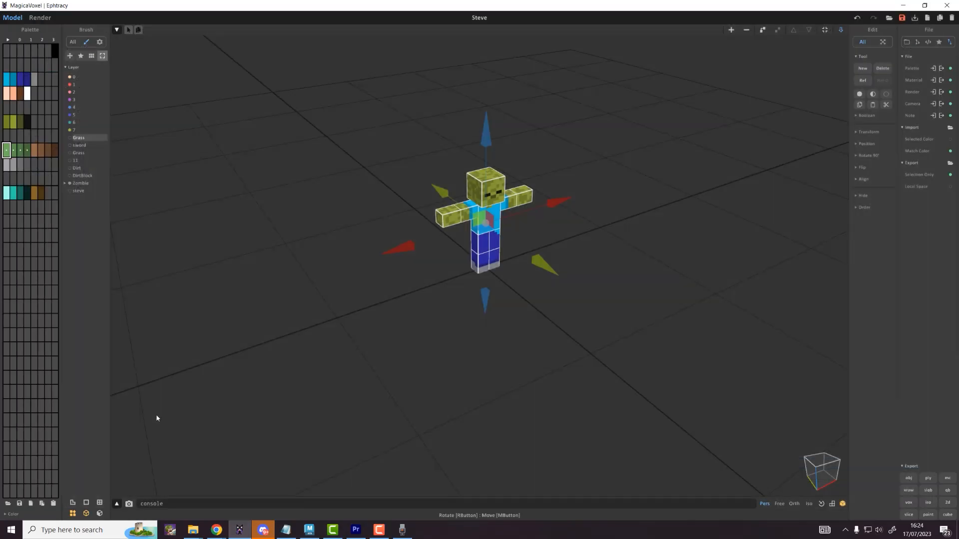
Step: Switch to the DirtBlock layer, select the dirt block, and export it as DirtBlock OBJ
click(70, 183)
click(70, 176)
drag(287, 154, 523, 288)
click(909, 478)
text(d)
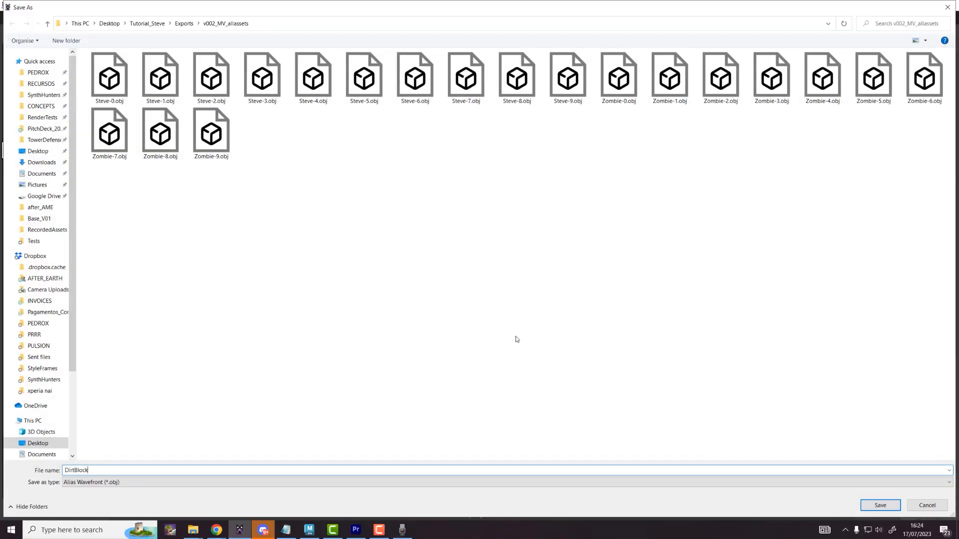
key(Return)
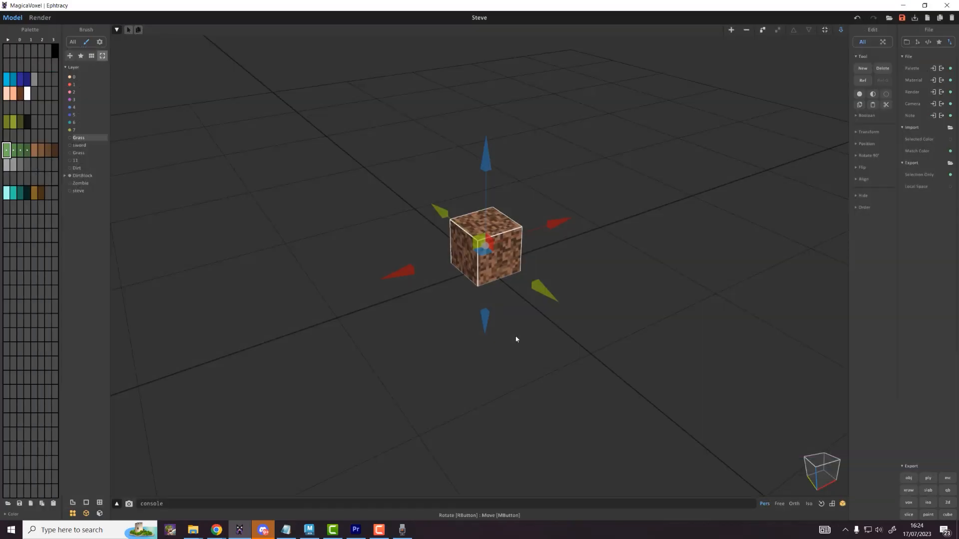
Step: Show the grass-topped cube, rename its layer GrassbLOCK, and export it as Grassblo OBJ
click(70, 175)
click(70, 175)
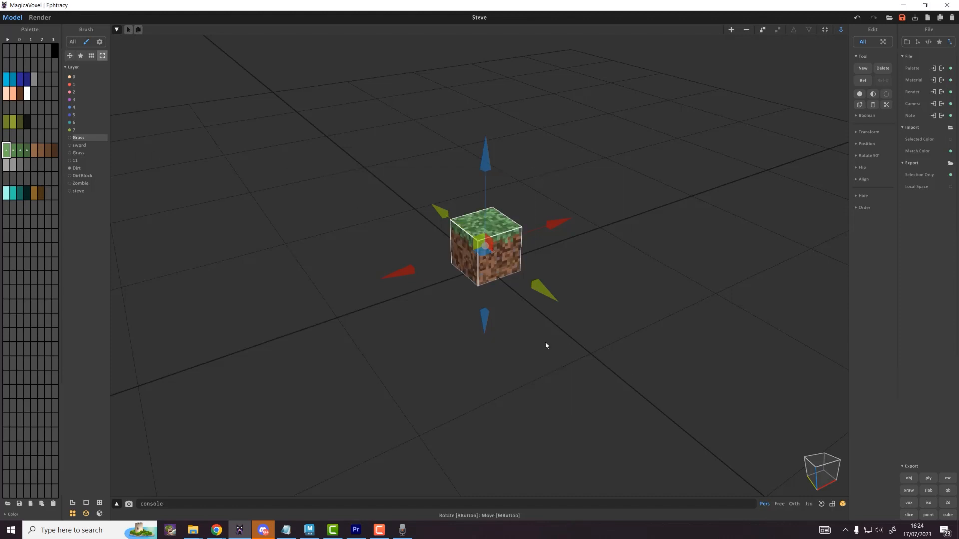
right_click(85, 172)
text(gr)
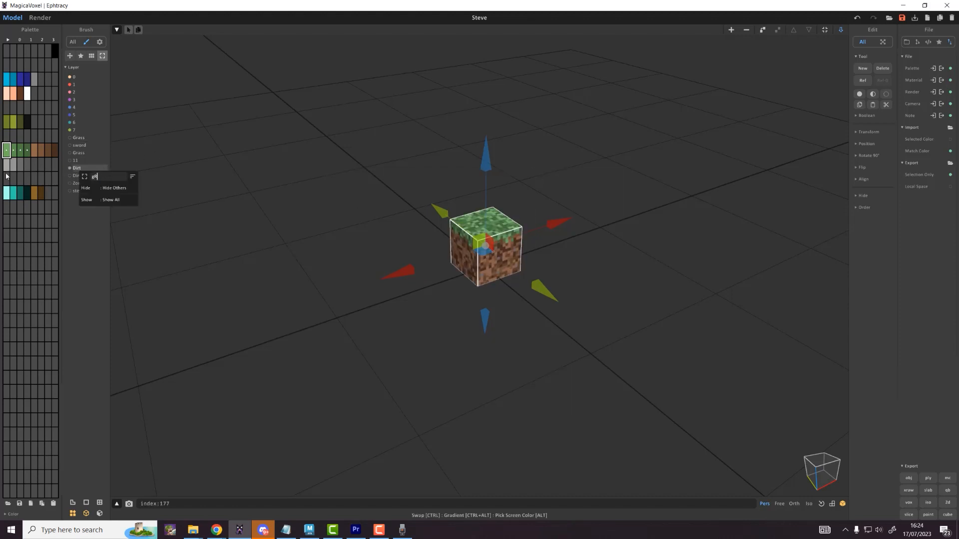
text(ass)
key(Return)
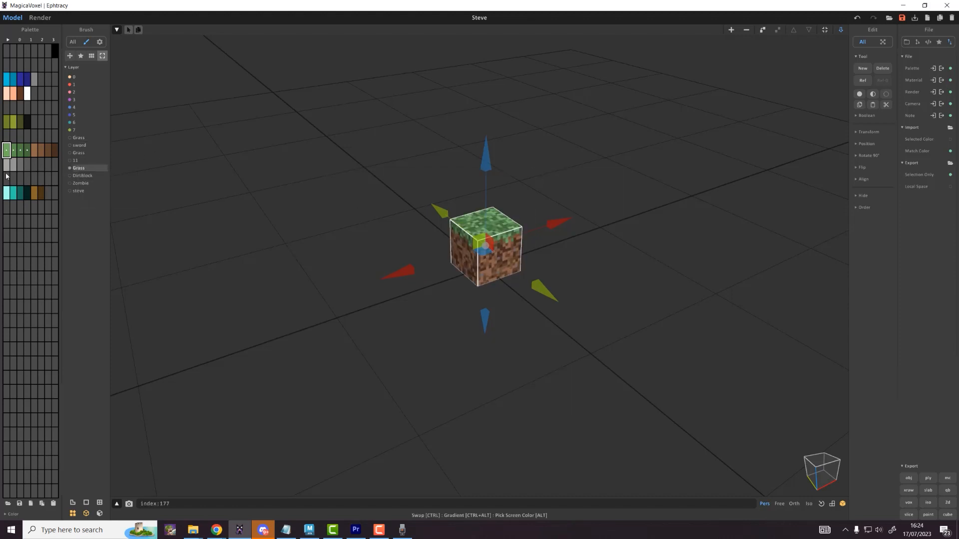
right_click(79, 168)
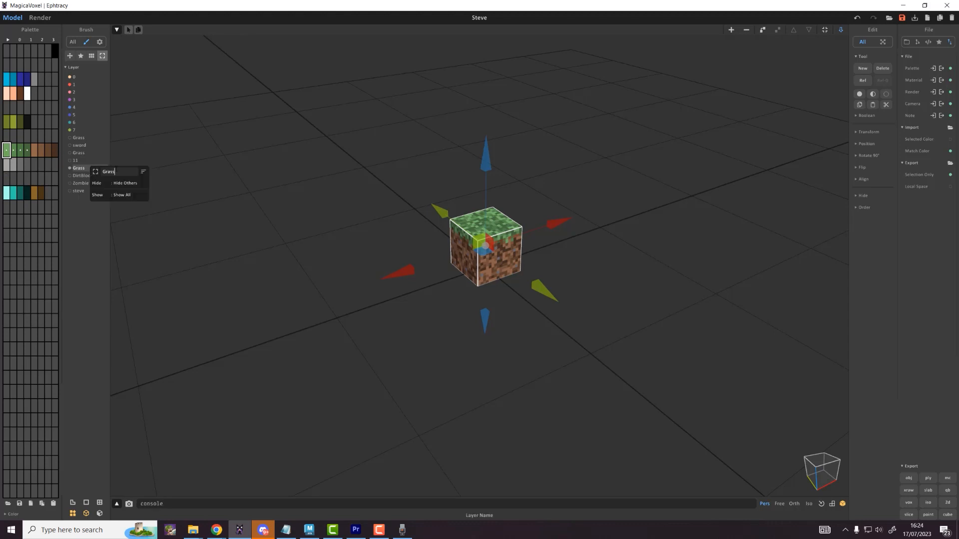
text(bLOCK)
key(Return)
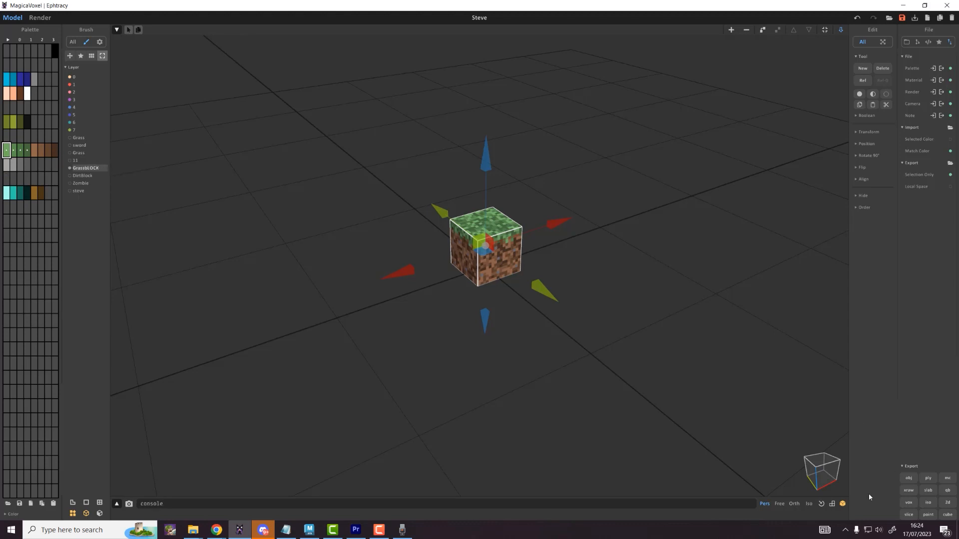
click(908, 479)
text(G)
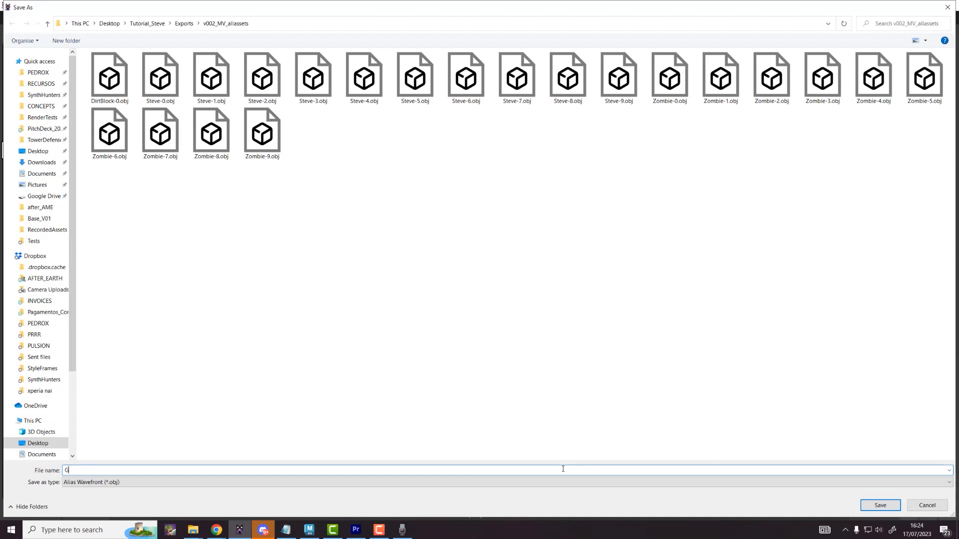
text(rassblo)
key(Return)
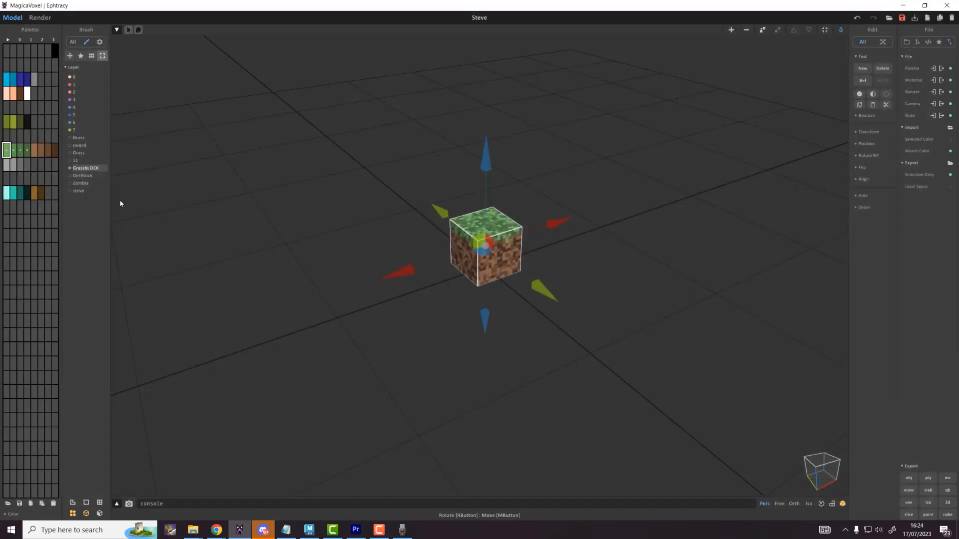
Step: Show layer 11's stone cube, rename it StoneBlock, and export it as StoneBlock OBJ
click(69, 169)
click(69, 160)
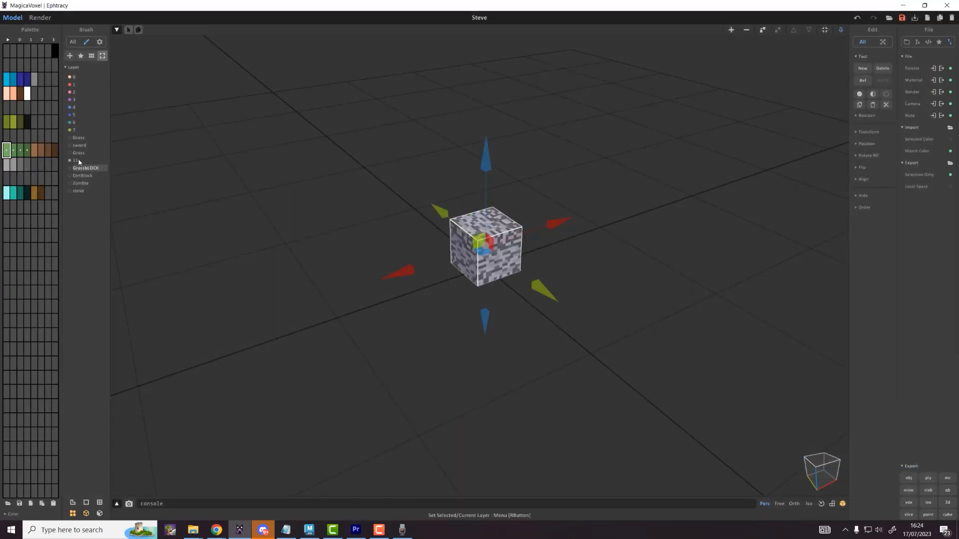
click(75, 160)
right_click(84, 161)
click(106, 166)
text(s)
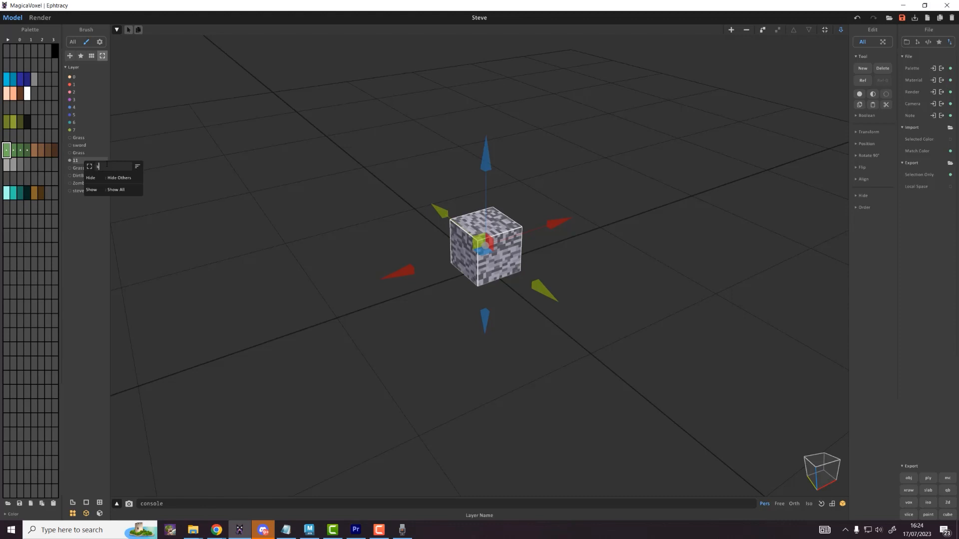
text(toneBlock)
key(Return)
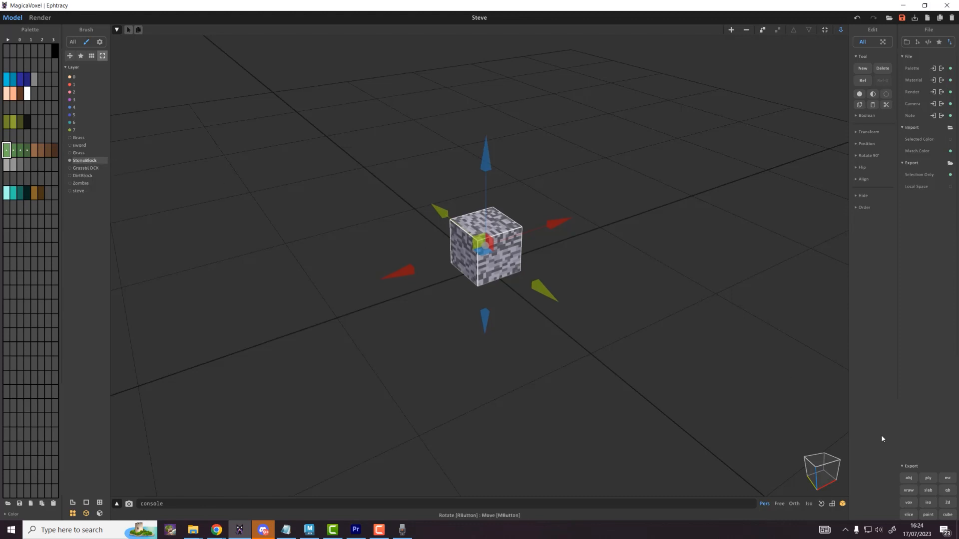
text(Stone)
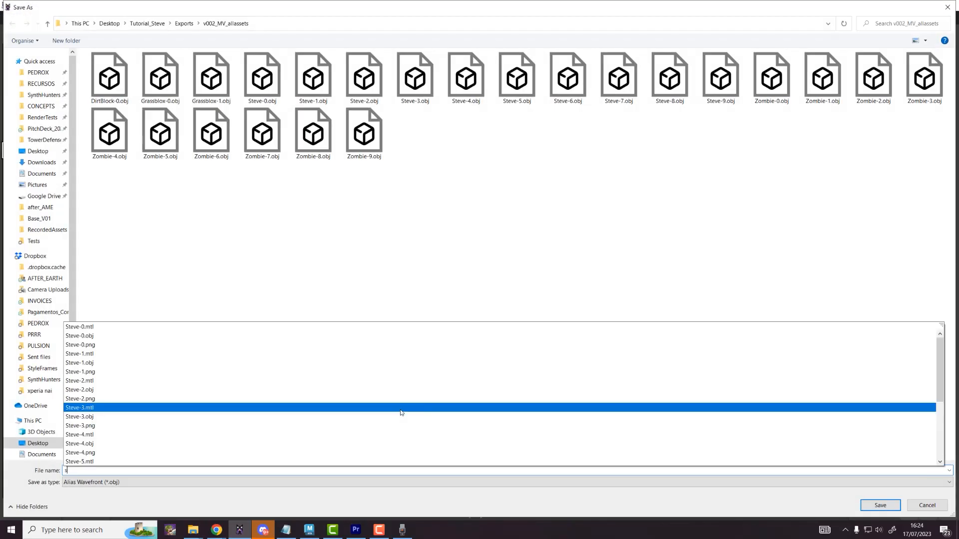
text(Block)
key(Return)
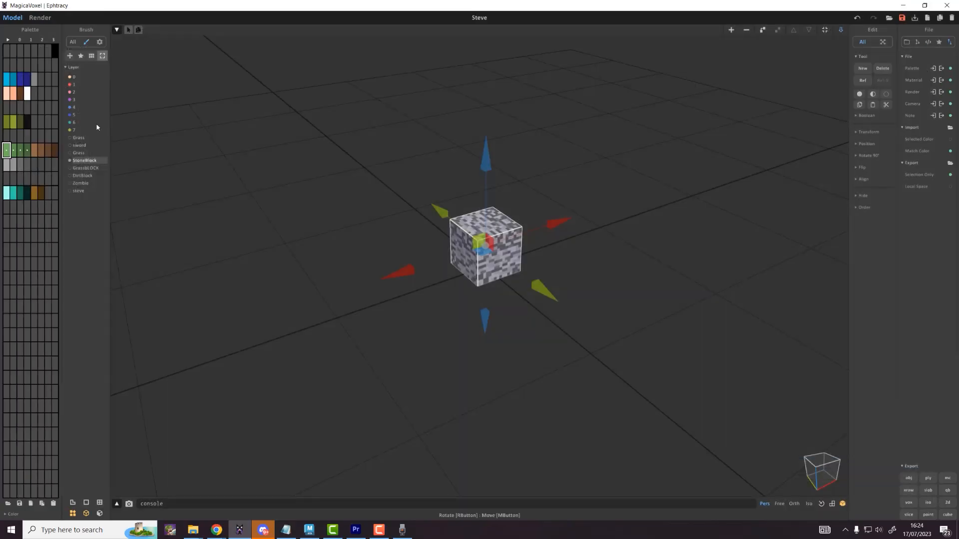
Step: Rename the grass blades layer to GrassBlades and export it as a GRassBlades OBJ
click(71, 161)
click(460, 258)
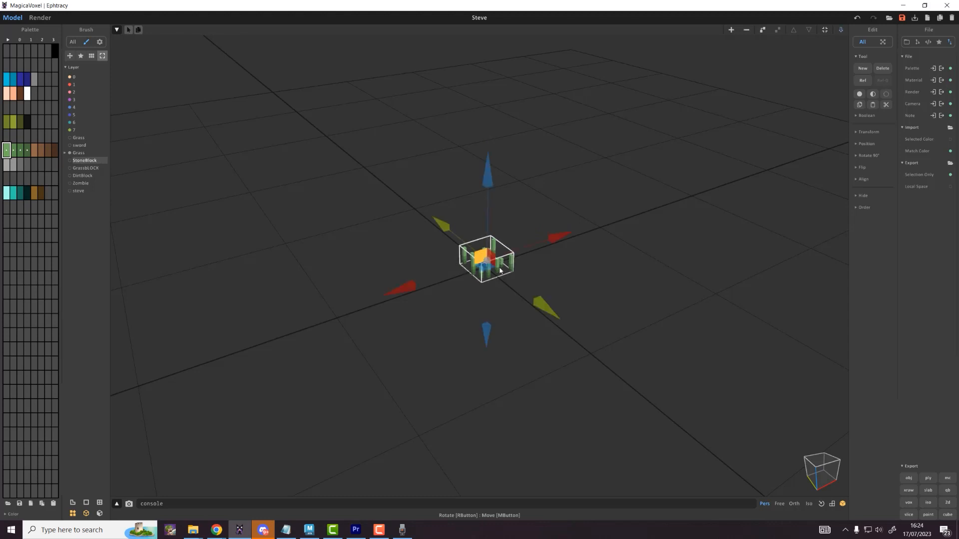
right_click(88, 152)
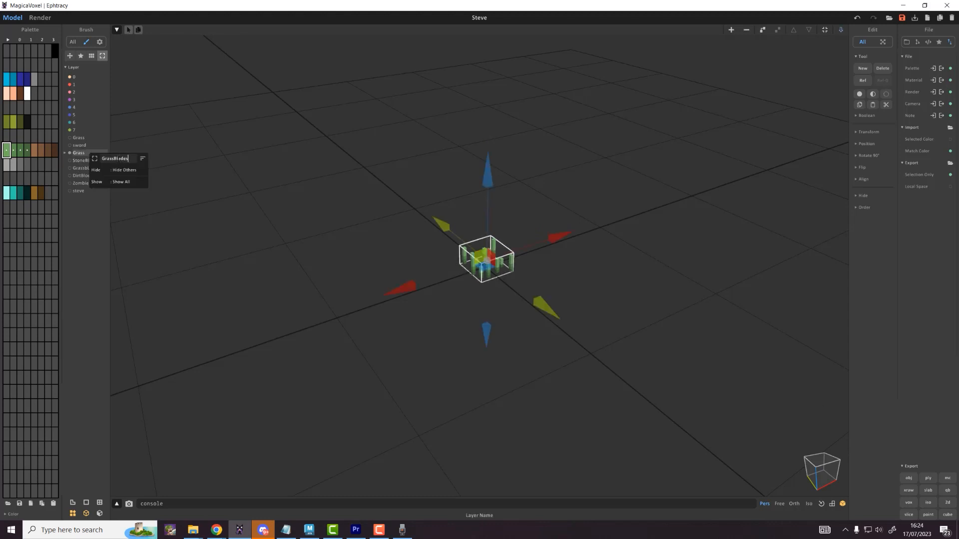
text(Blades)
key(Return)
click(908, 478)
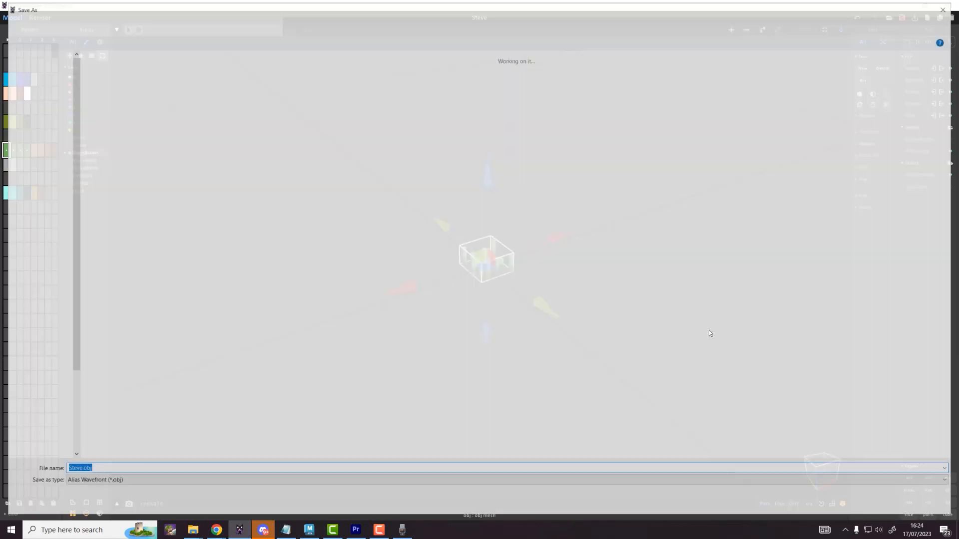
text(gR)
key(BackSpace)
key(BackSpace)
text(GR)
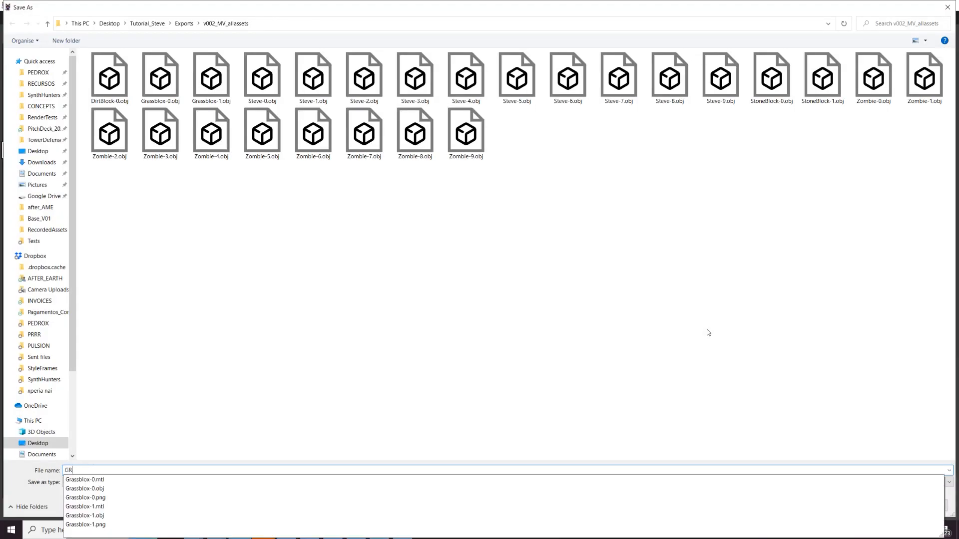
text(assBlades)
key(Return)
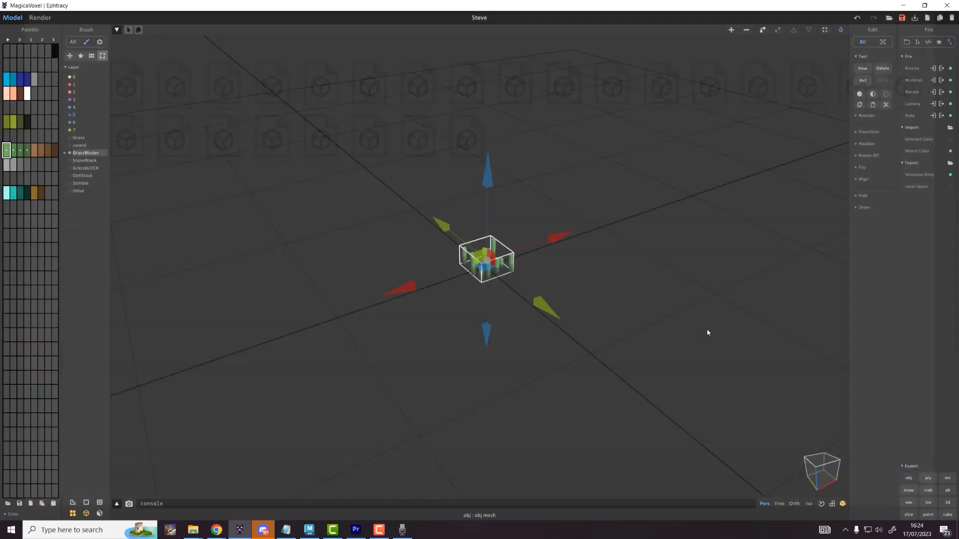
Step: Show the sword layer, select the whole sword, and export it as Sword OBJ
click(70, 153)
click(69, 145)
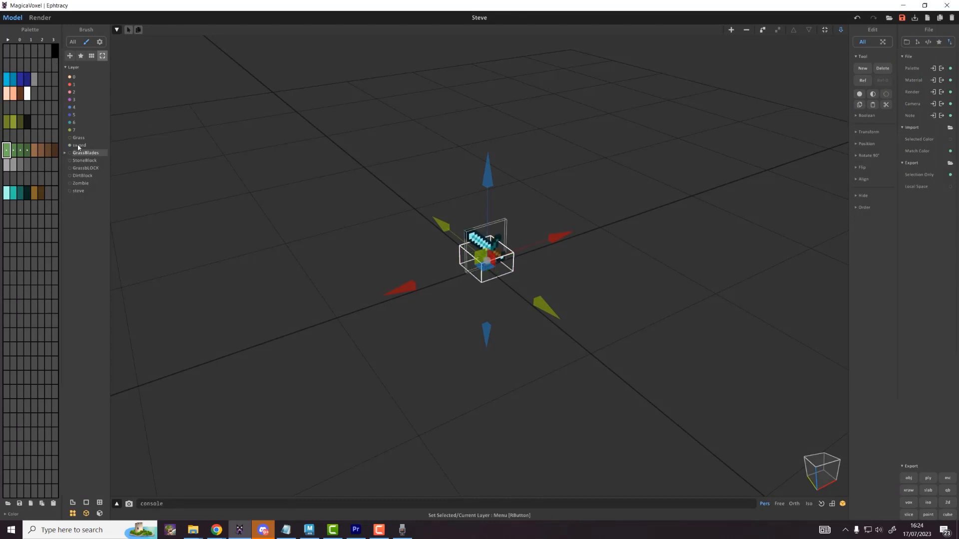
click(80, 146)
click(751, 456)
drag(618, 367, 409, 229)
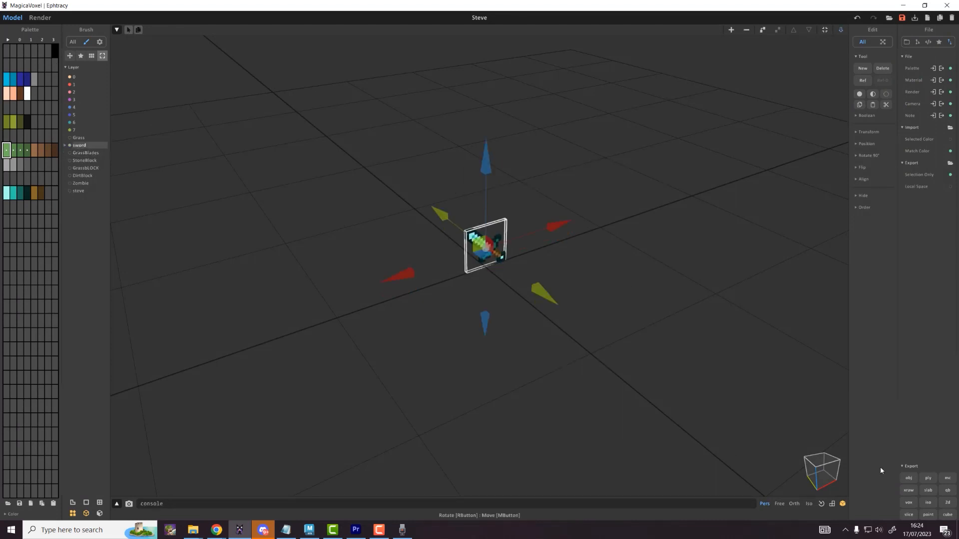
click(907, 478)
text(S)
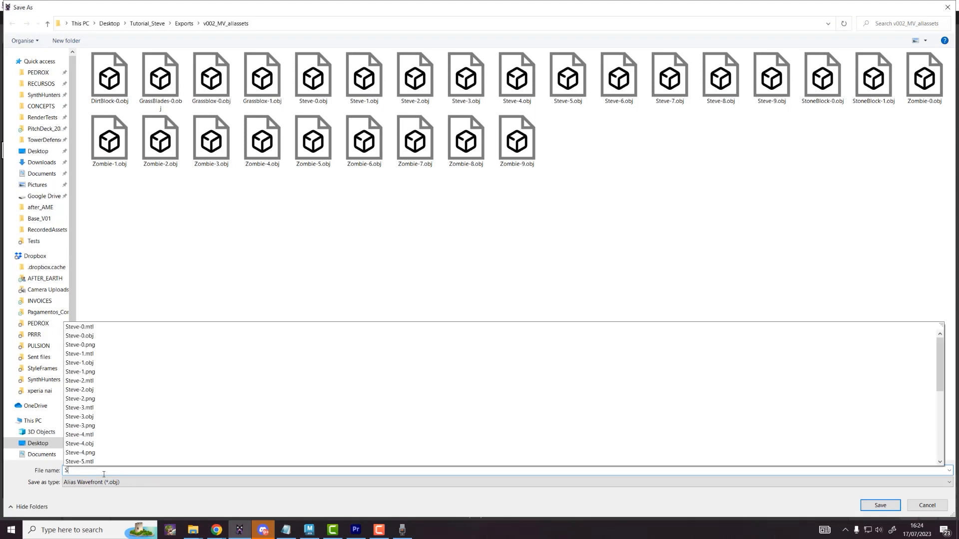
text(word)
key(Return)
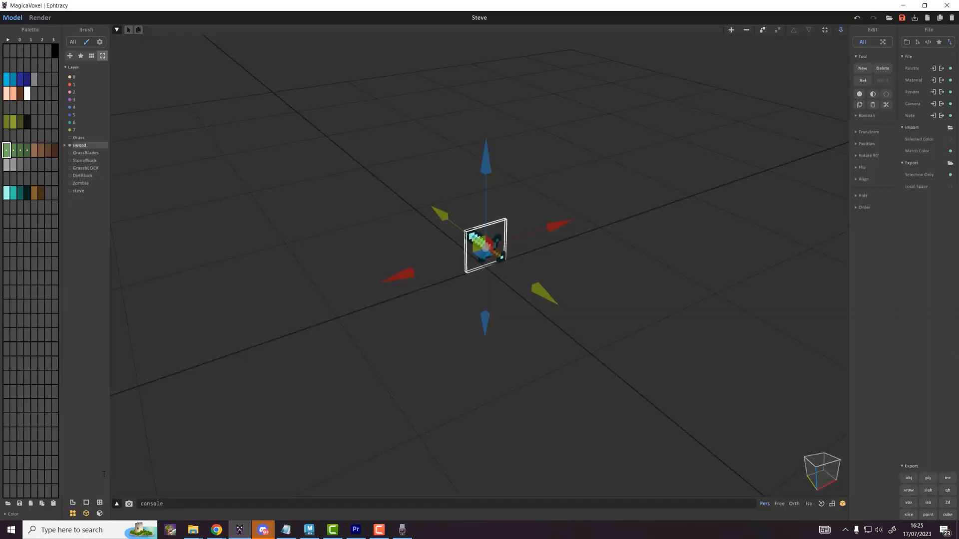
Step: Export the green grass plane as GrassPlane OBJ, then bring up the Exports folder window
click(78, 137)
click(69, 137)
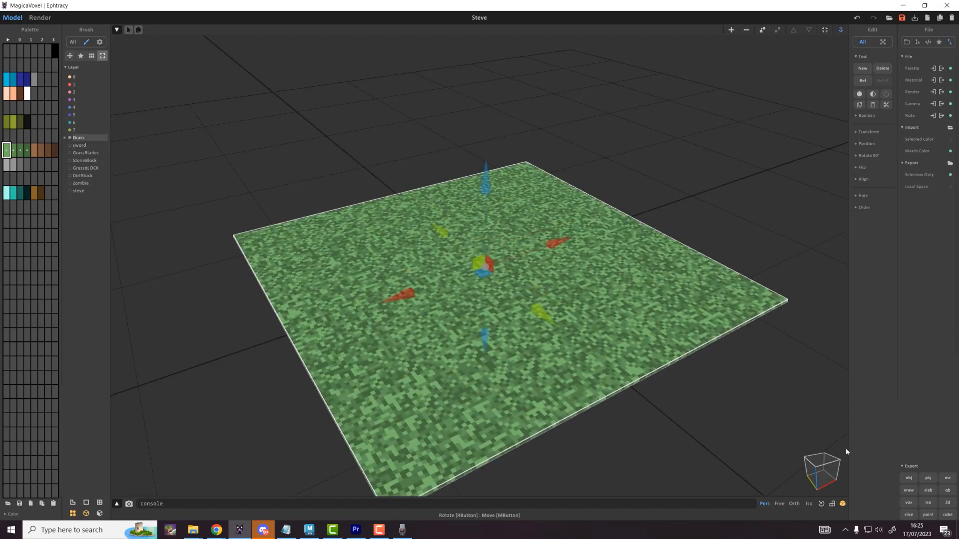
click(909, 478)
text(Gra)
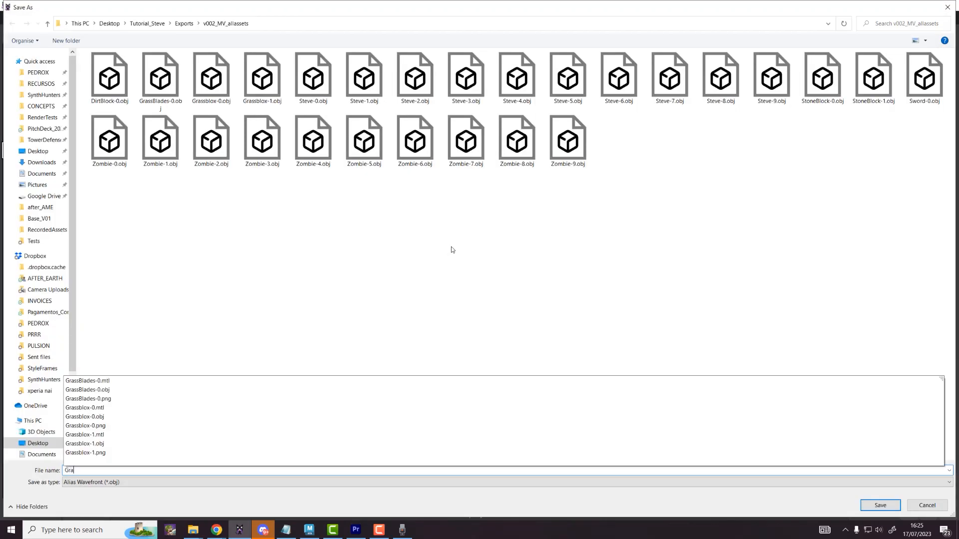
text(ssPlane)
key(Return)
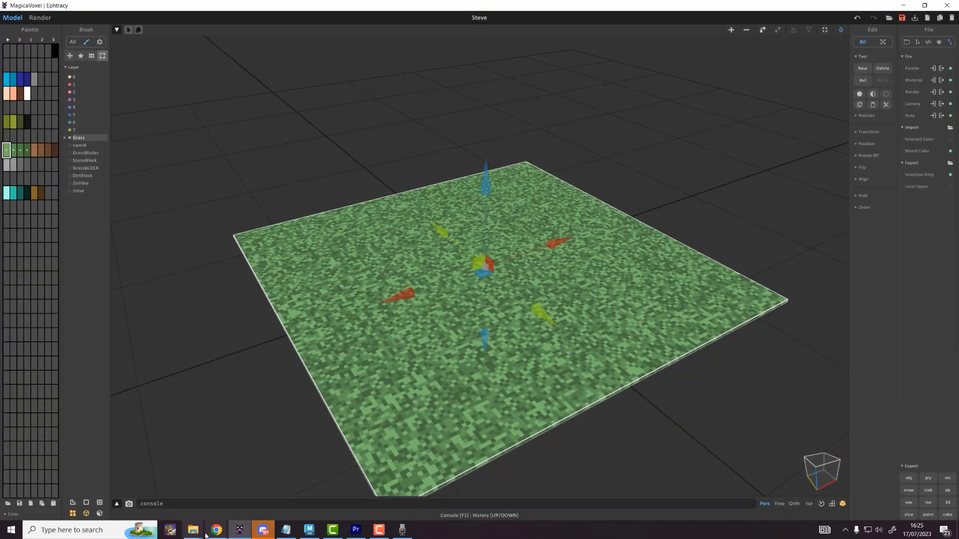
mouse_move(193, 529)
click(220, 484)
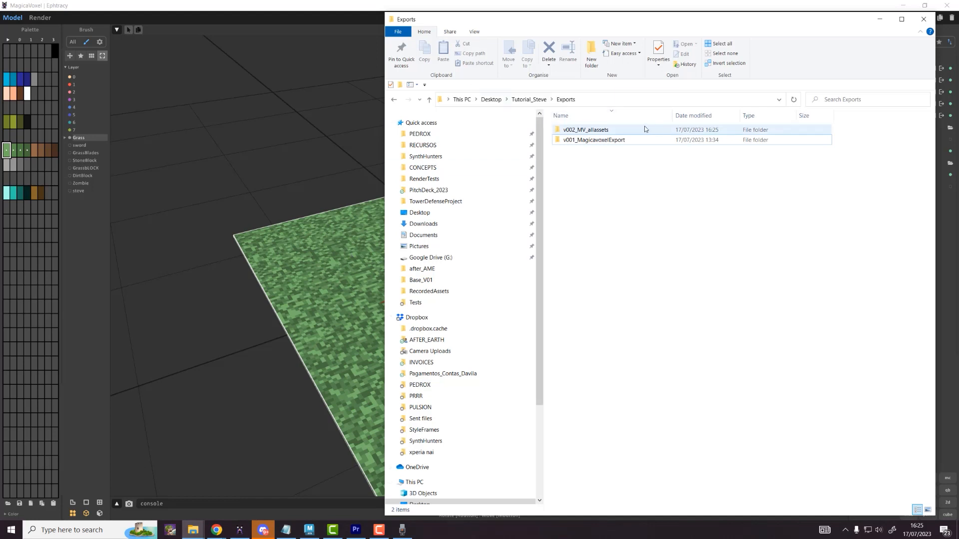
Step: Open v002_MV_allassets and list its files in Details view sorted by type
click(595, 141)
double_click(586, 130)
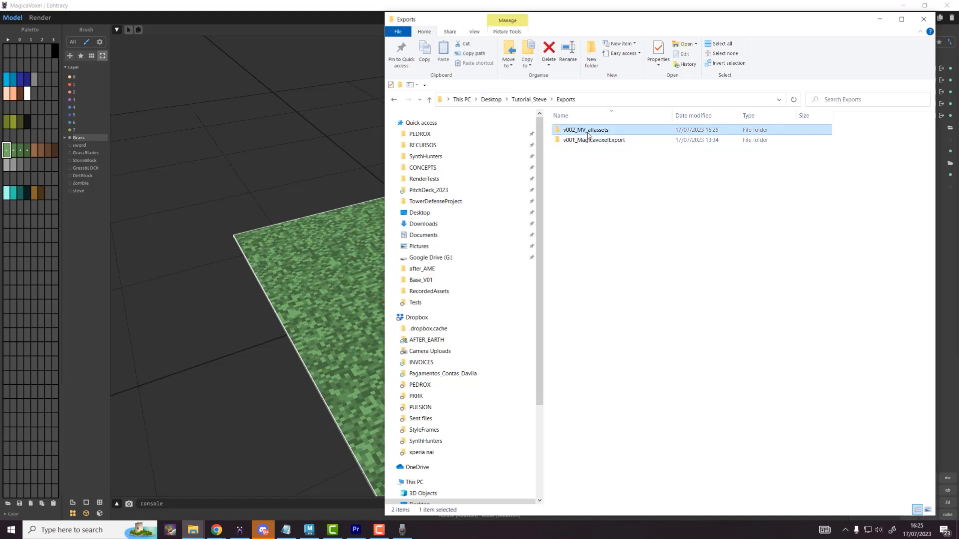
right_click(604, 159)
mouse_move(550, 164)
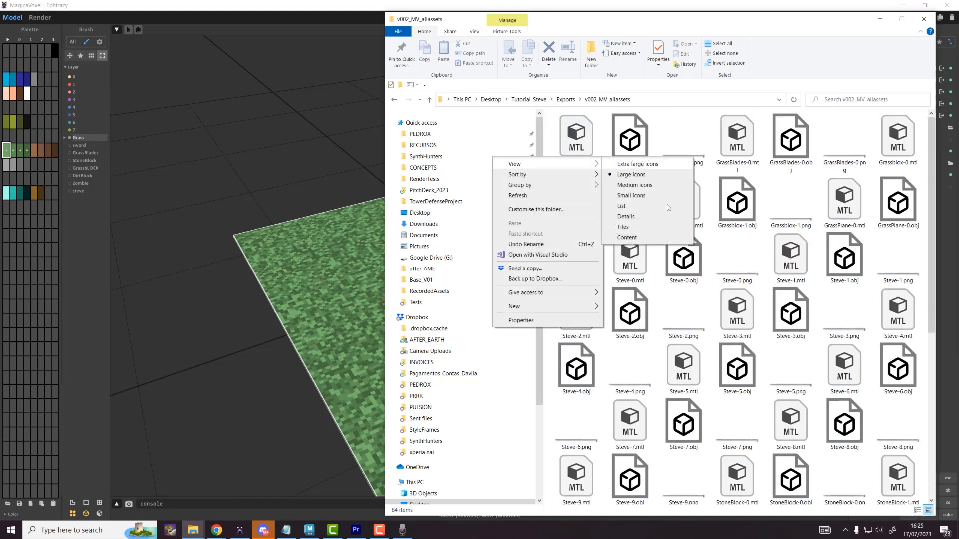
click(649, 216)
click(709, 115)
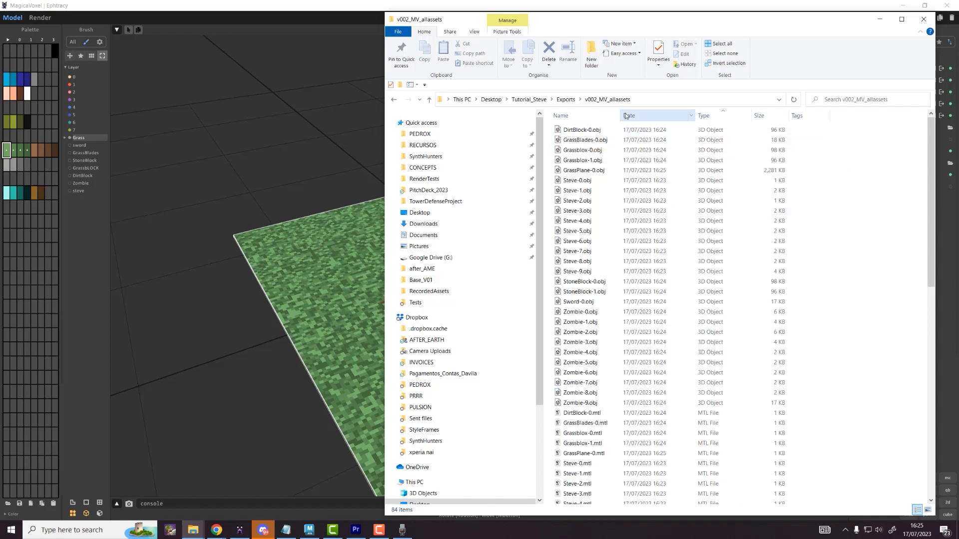
Step: Select all 28 OBJ files, then the MTL files from DirtBlock-0.mtl through Steve-9.mtl
click(582, 131)
drag(581, 141, 586, 354)
click(597, 404)
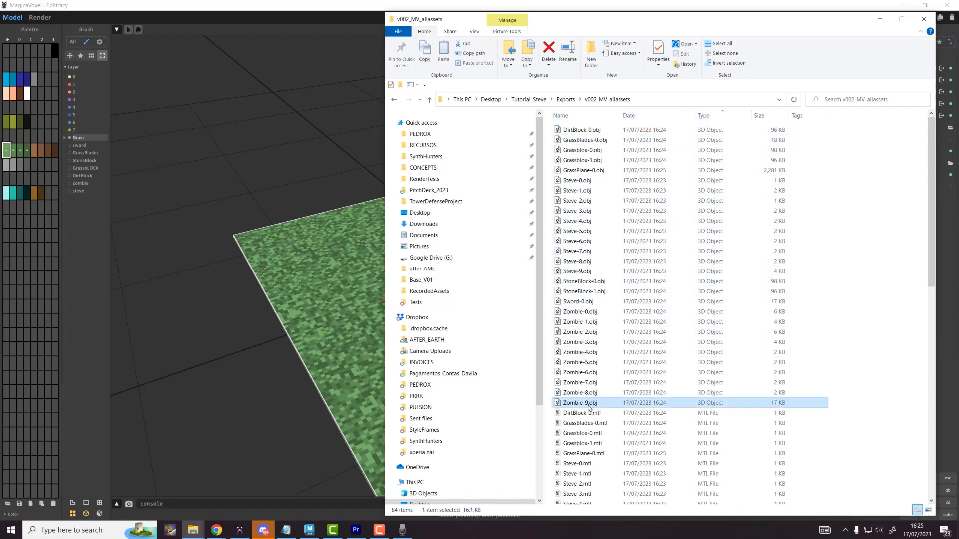
shift+click(594, 130)
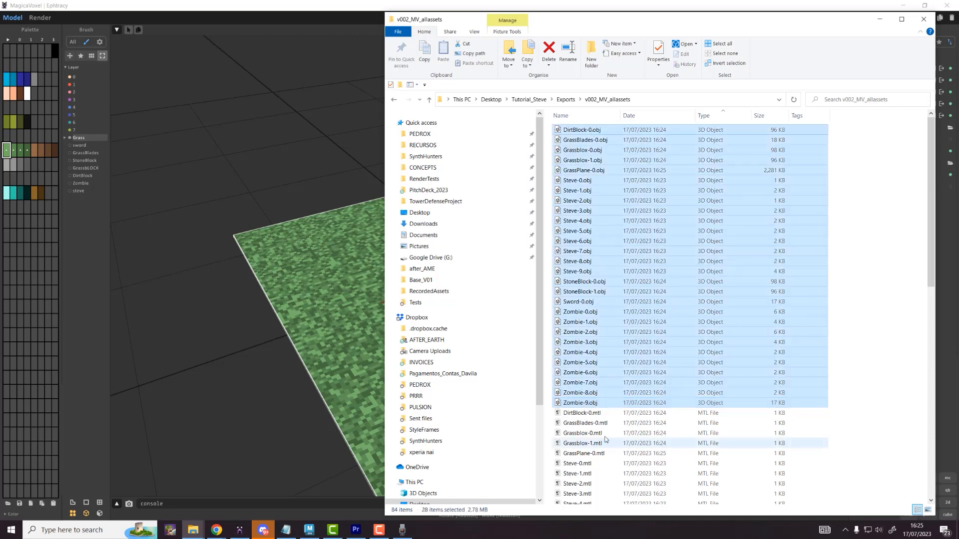
scroll(604, 303, down, 2)
scroll(604, 303, down, 5)
click(599, 206)
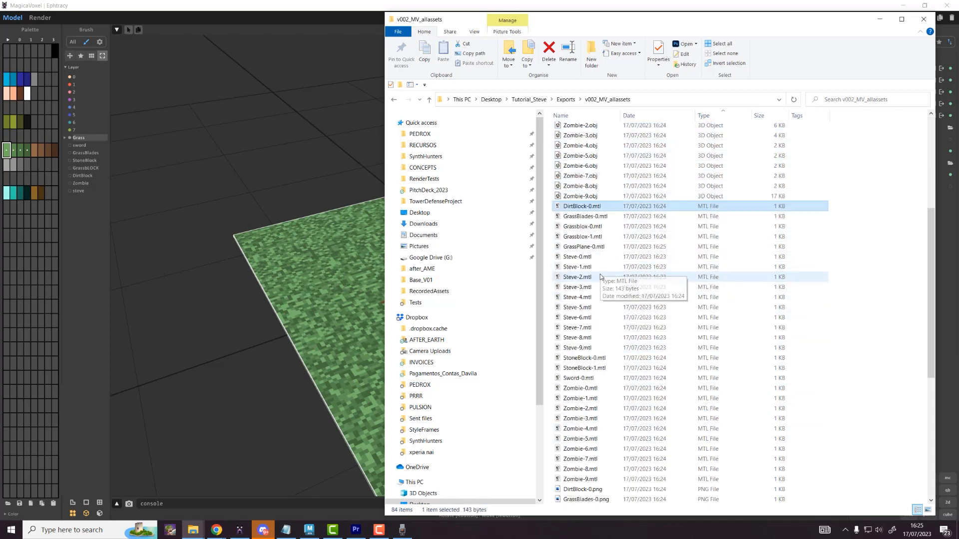
shift+click(593, 349)
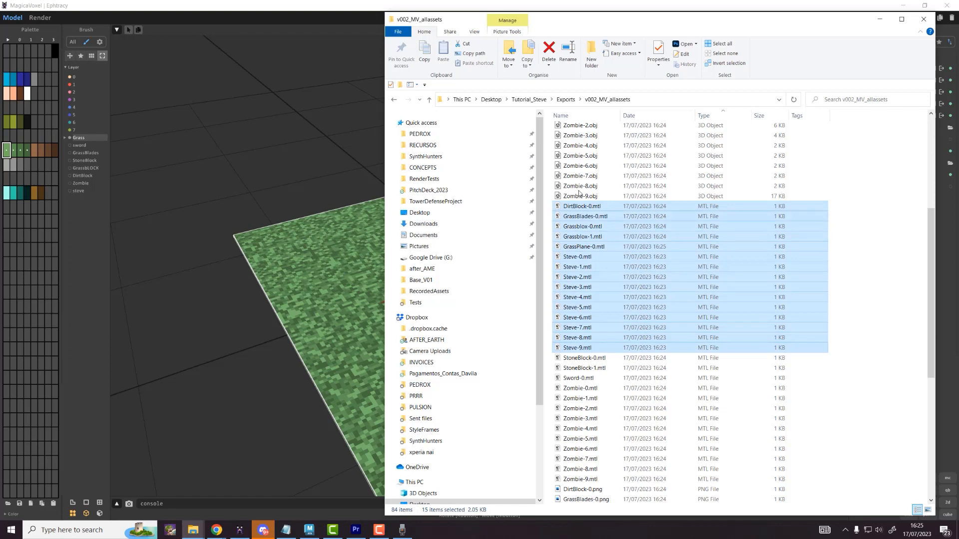
Step: Select the PNG textures DirtBlock-0.png through Zombie-9.png and open DirtBlock-0.png
scroll(590, 480, down, 4)
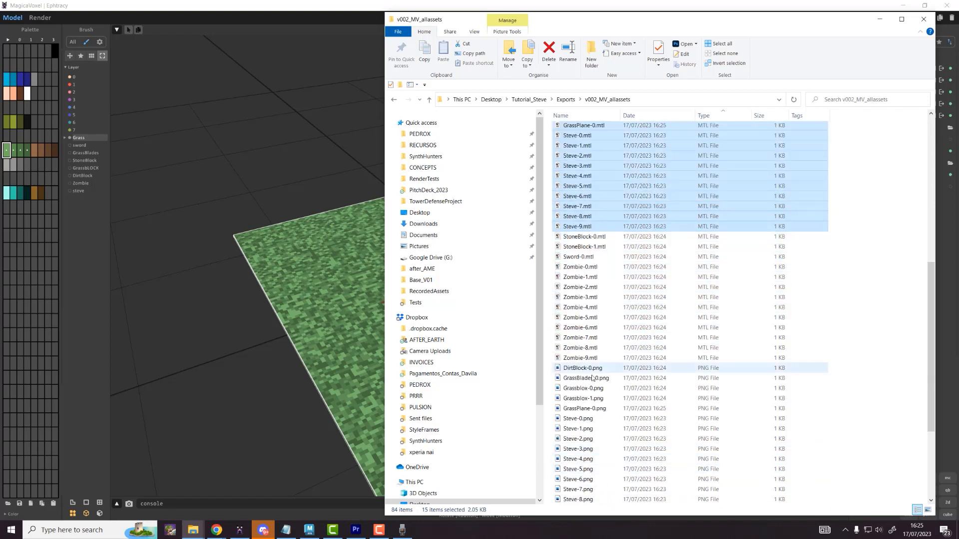
scroll(579, 250, down, 4)
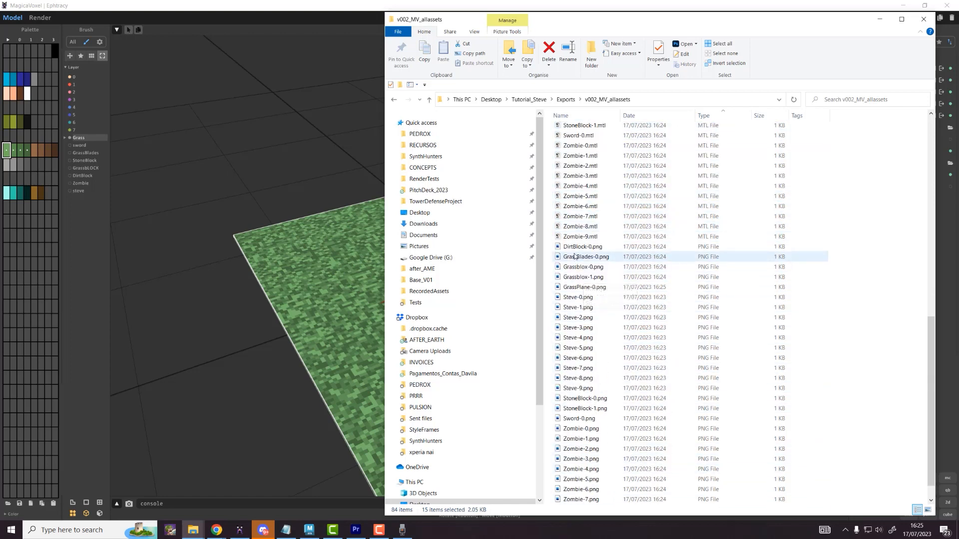
click(577, 249)
scroll(576, 252, down, 1)
shift+click(609, 498)
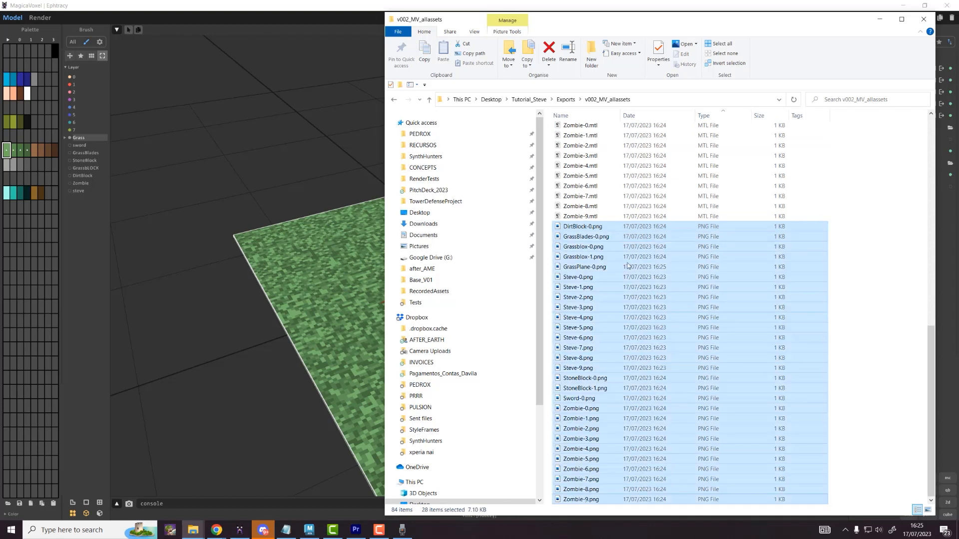
double_click(587, 226)
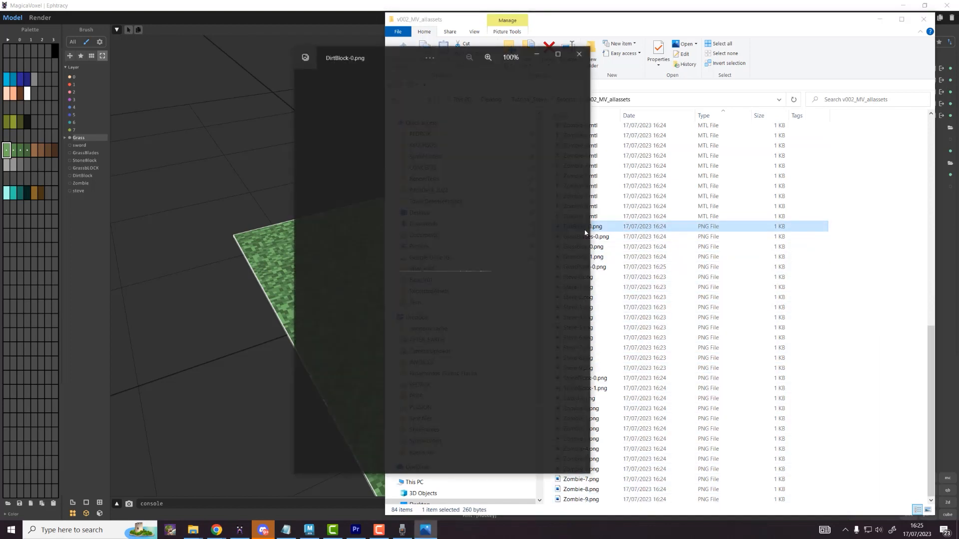
scroll(403, 272, up, 5)
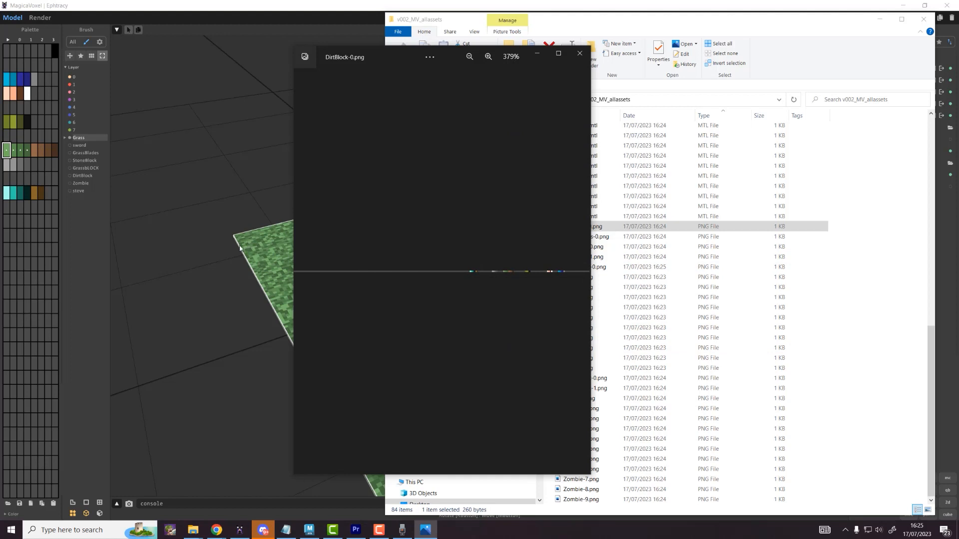
scroll(505, 267, up, 4)
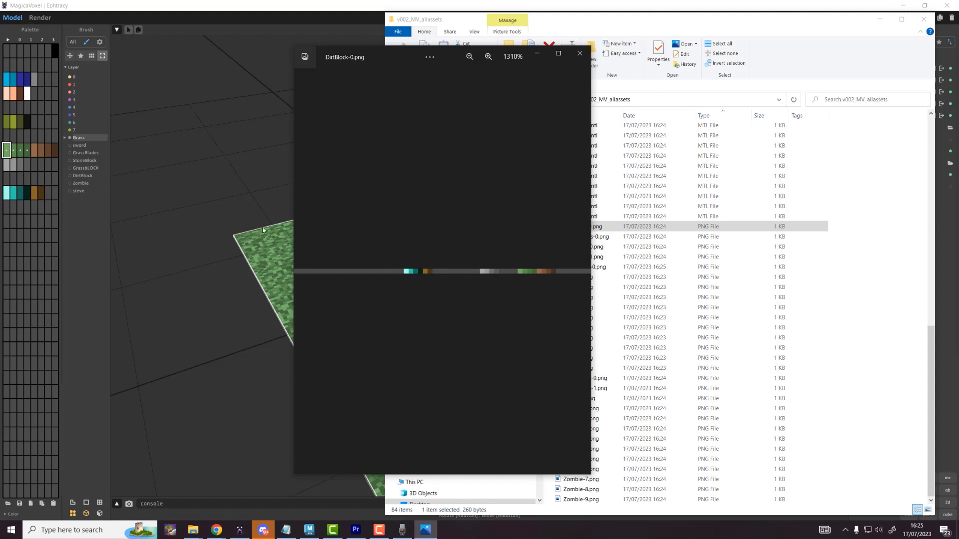
scroll(456, 288, up, 3)
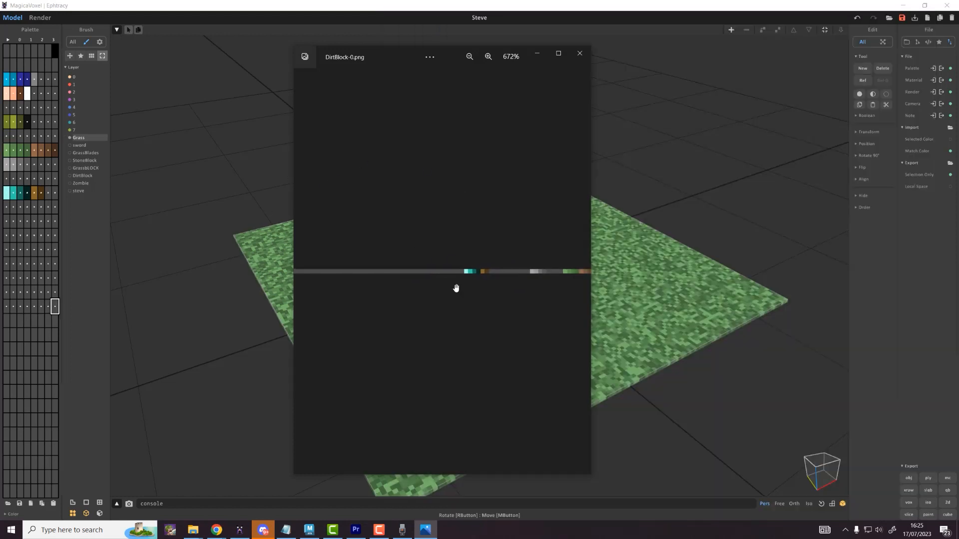
scroll(456, 288, down, 5)
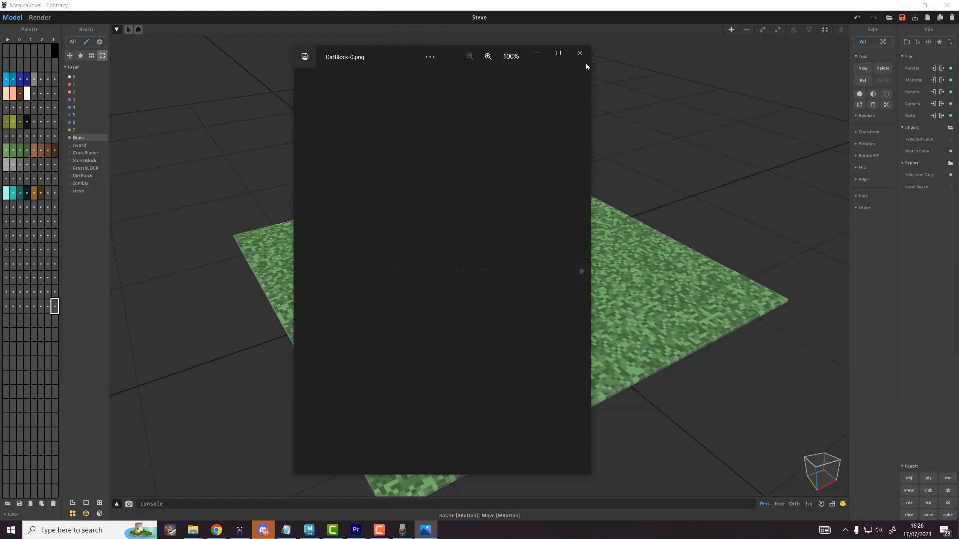
Step: Close the image viewer, bring Maya forward, and return to the v002_MV_allassets folder
click(580, 53)
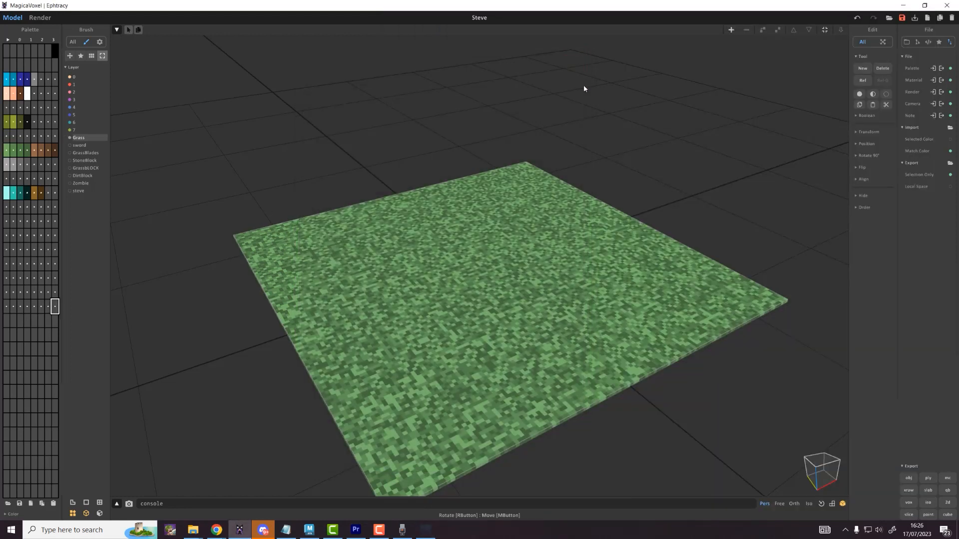
click(313, 534)
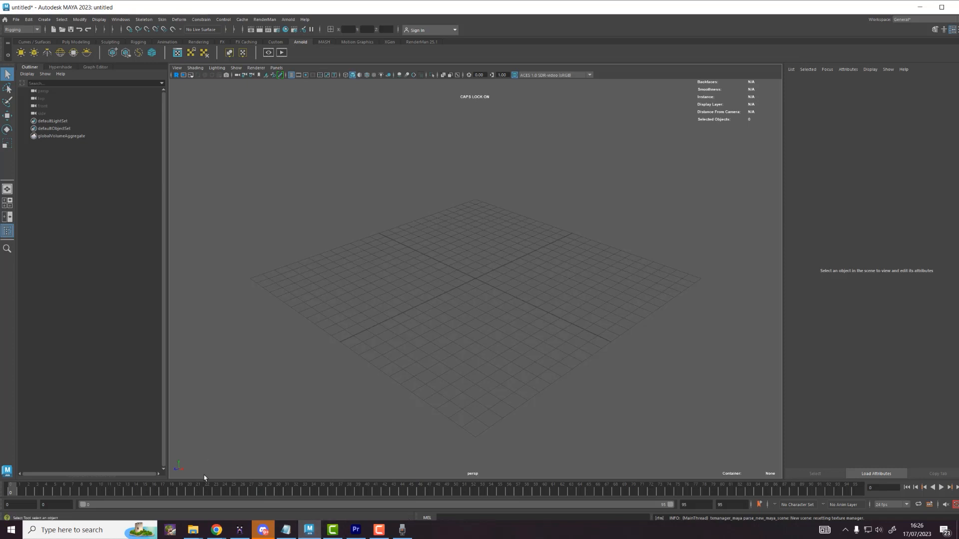
click(192, 530)
click(216, 495)
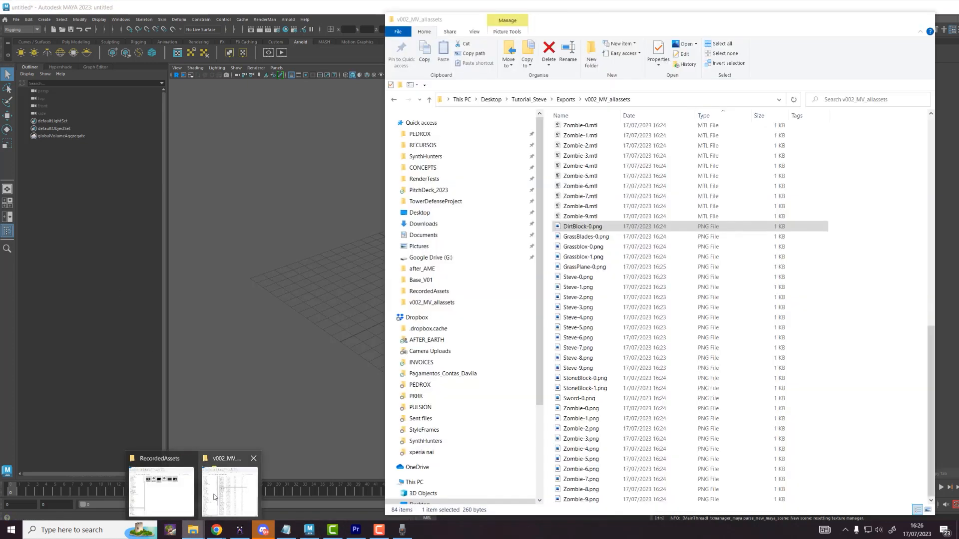
Step: Select DirtBlock-0.obj through Zombie-9.obj and drag all 28 OBJ files into Maya's viewport
scroll(621, 267, up, 4)
click(595, 132)
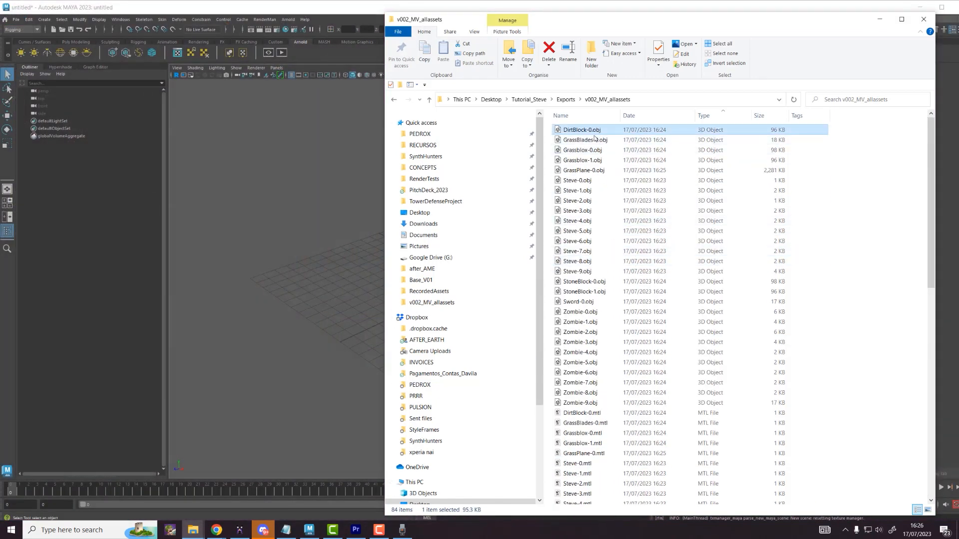
scroll(605, 195, down, 3)
shift+click(614, 318)
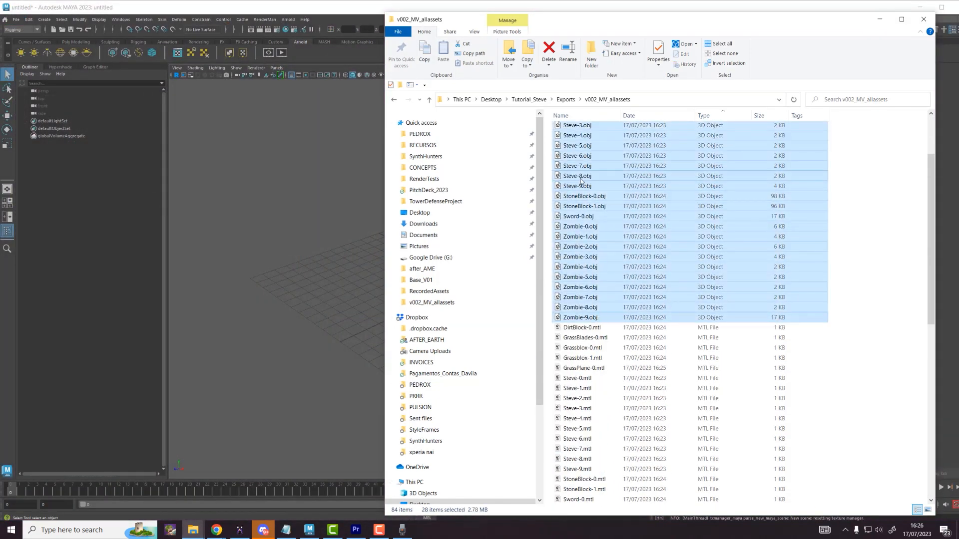
drag(583, 182, 369, 239)
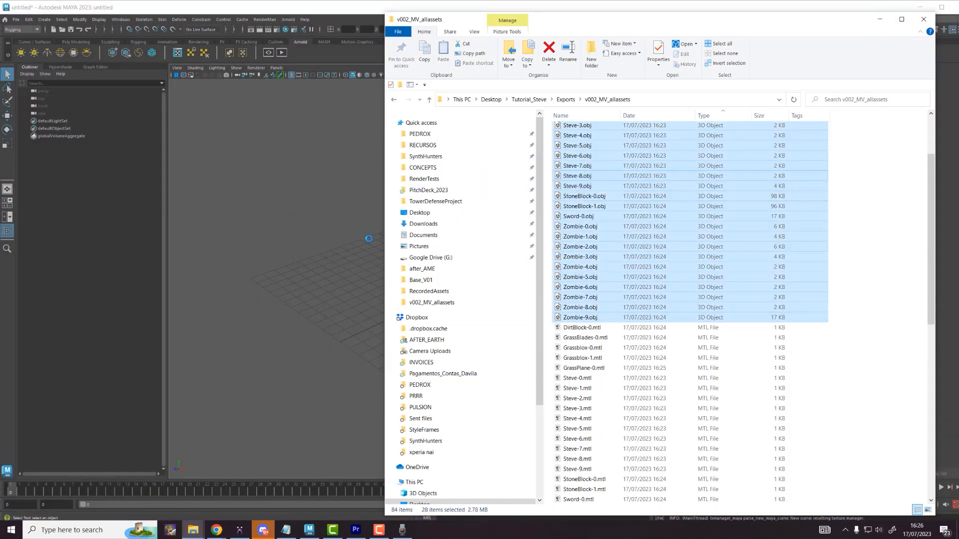
click(879, 20)
scroll(496, 220, up, 5)
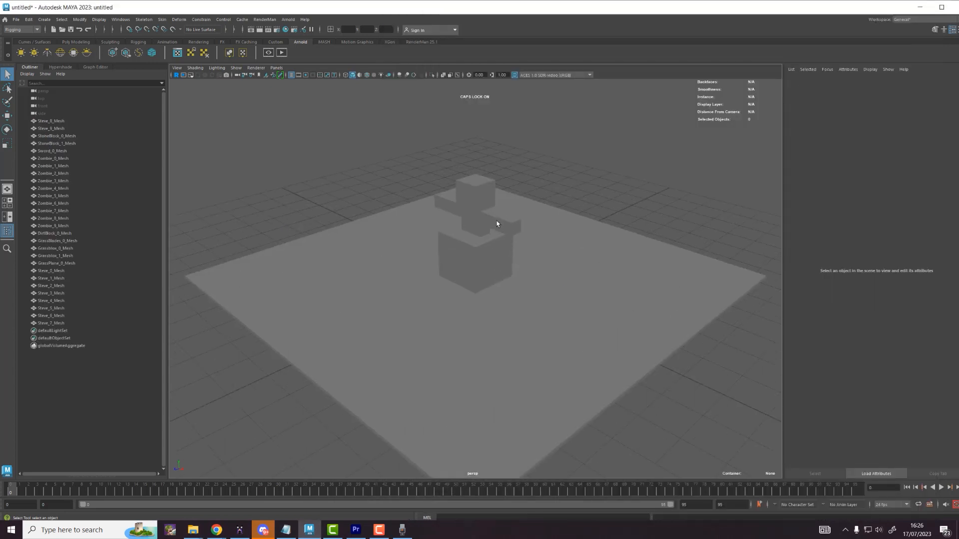
Step: Frame the imported figures and switch the viewport to textured display
alt+drag(497, 220, 576, 214)
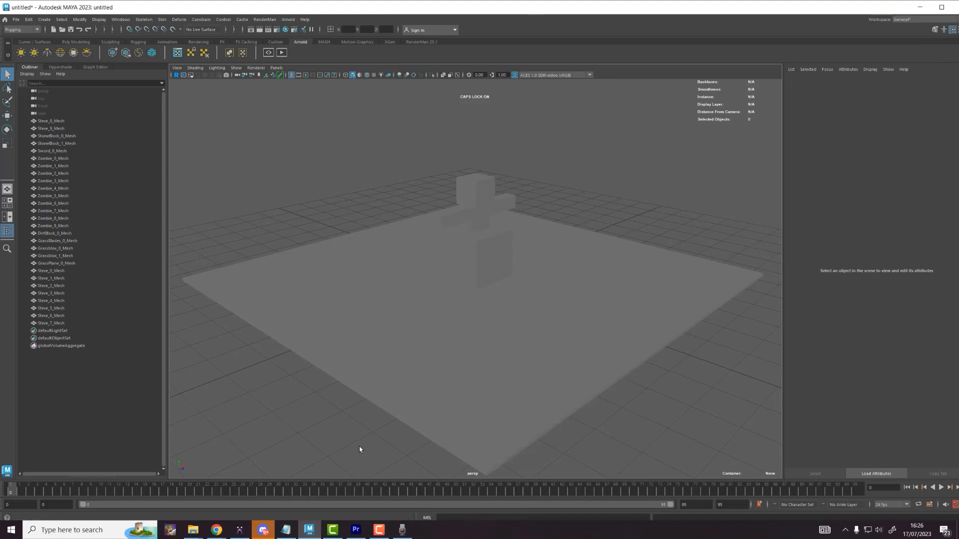
alt+drag(359, 450, 608, 388)
alt+middle_drag(638, 358, 638, 353)
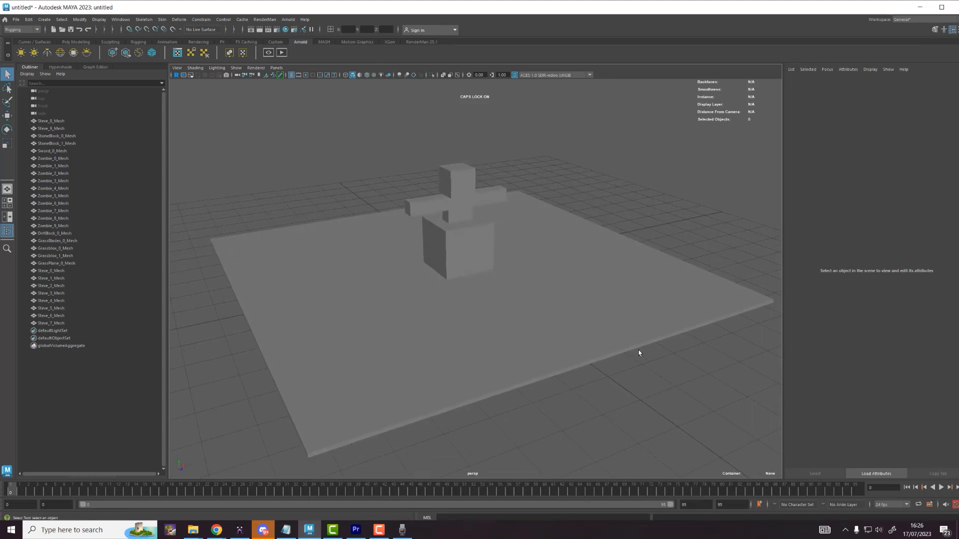
click(374, 75)
click(373, 75)
click(374, 75)
click(374, 75)
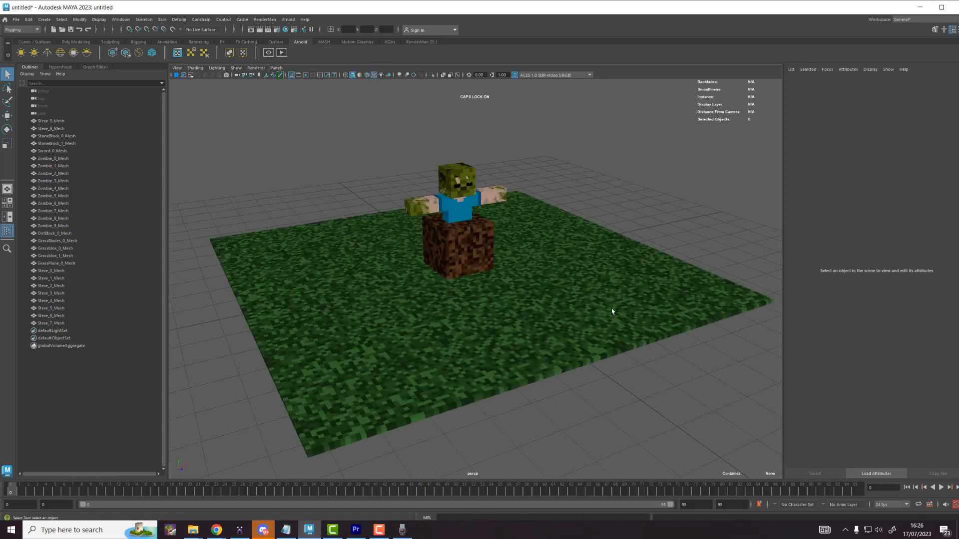
Step: Orbit and pan around the textured Steve, zombie, dirt block and grass plane
alt+drag(675, 187, 626, 229)
alt+drag(697, 228, 680, 229)
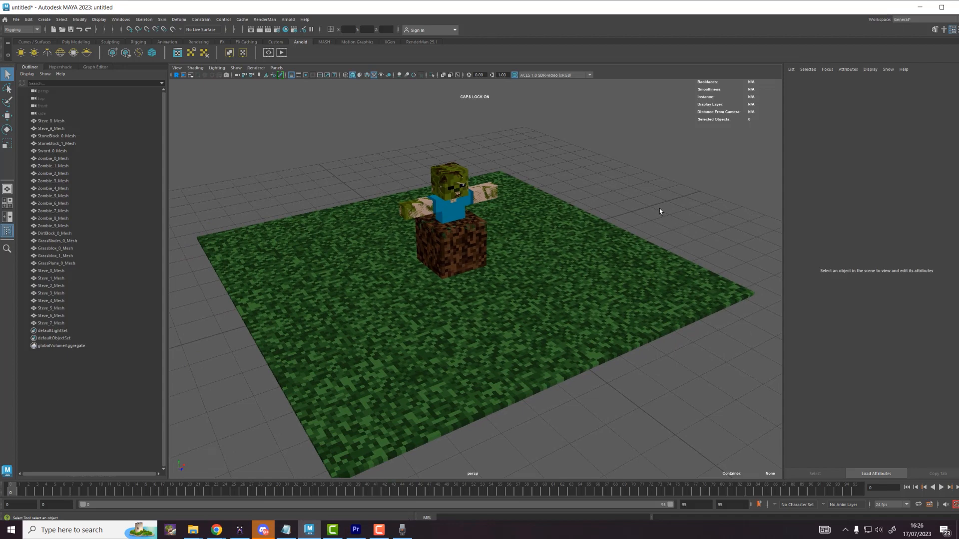
alt+middle_drag(654, 217, 646, 191)
alt+drag(631, 184, 573, 183)
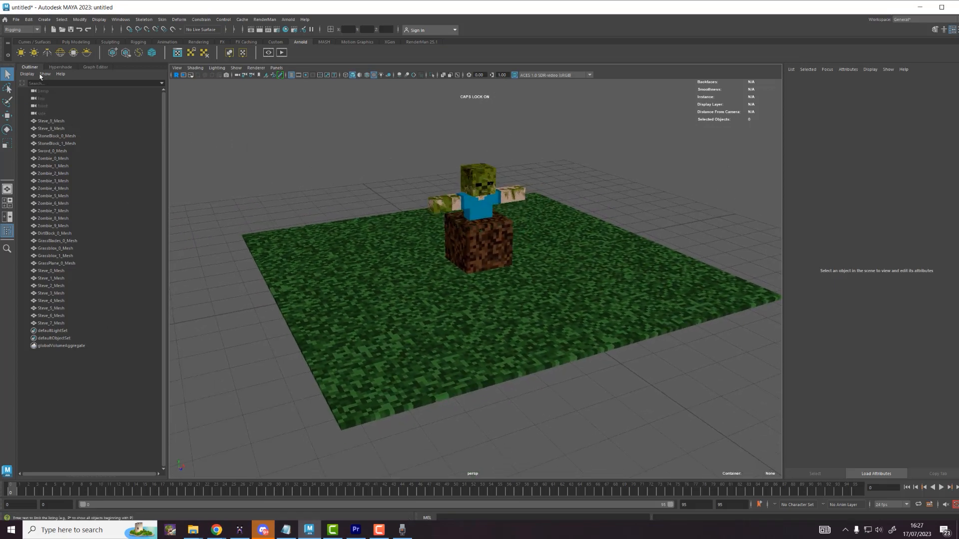
Step: In the Outliner, group the Zombie_0–Zombie_9 meshes as 'Zombie' and hide the group
click(120, 19)
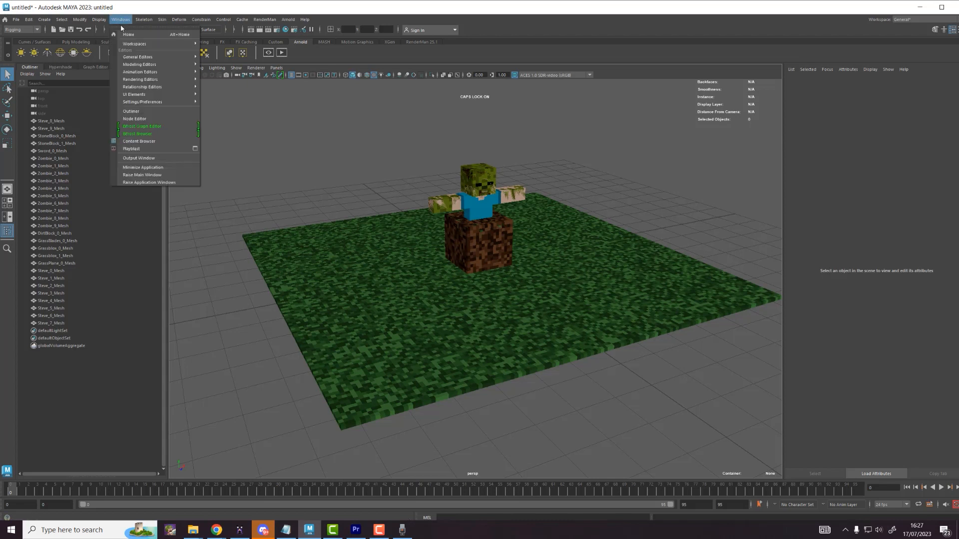
click(132, 110)
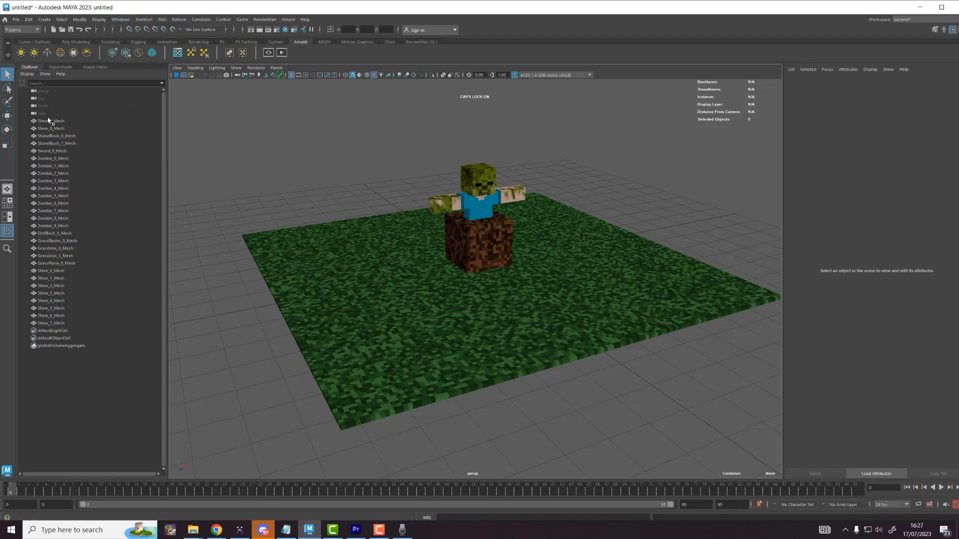
drag(48, 121, 52, 128)
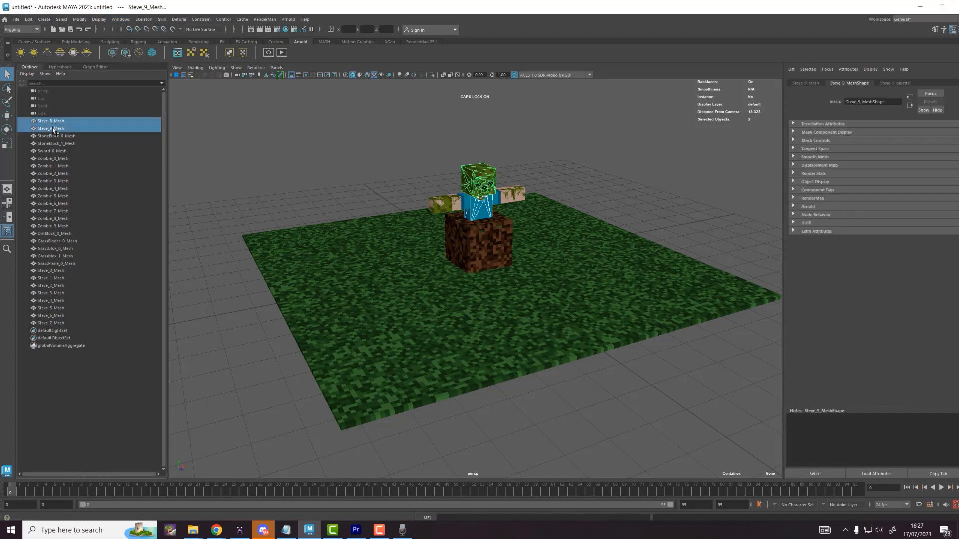
drag(53, 226, 85, 159)
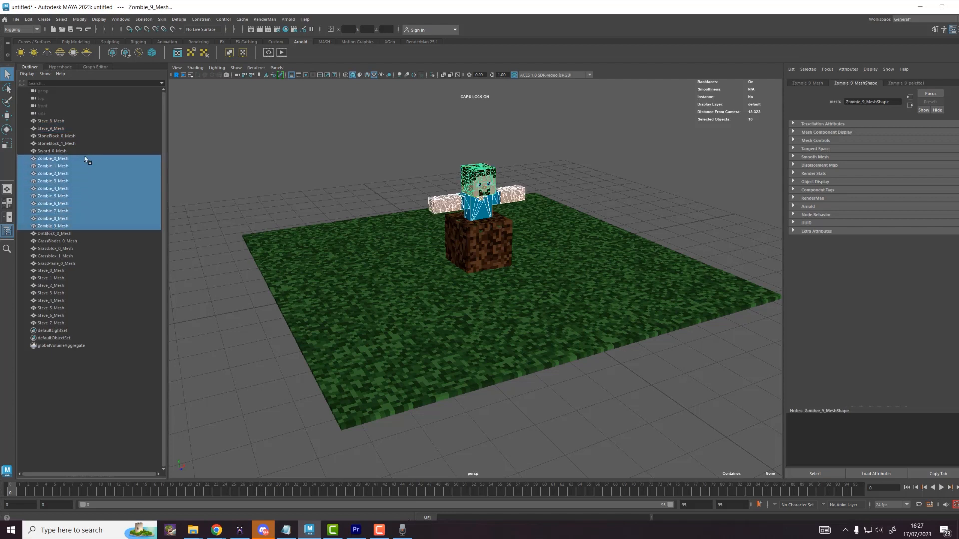
key(ctrl+g)
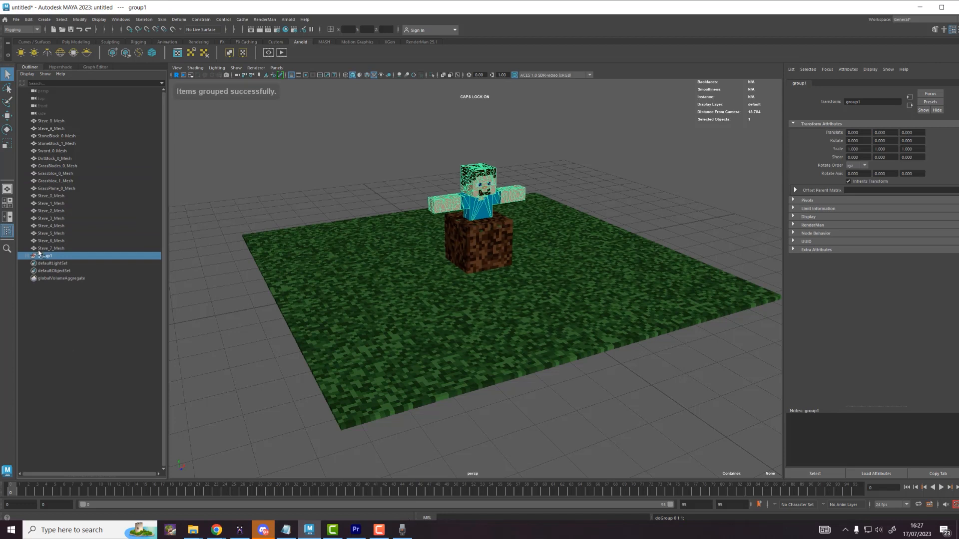
double_click(45, 256)
text(Zombie)
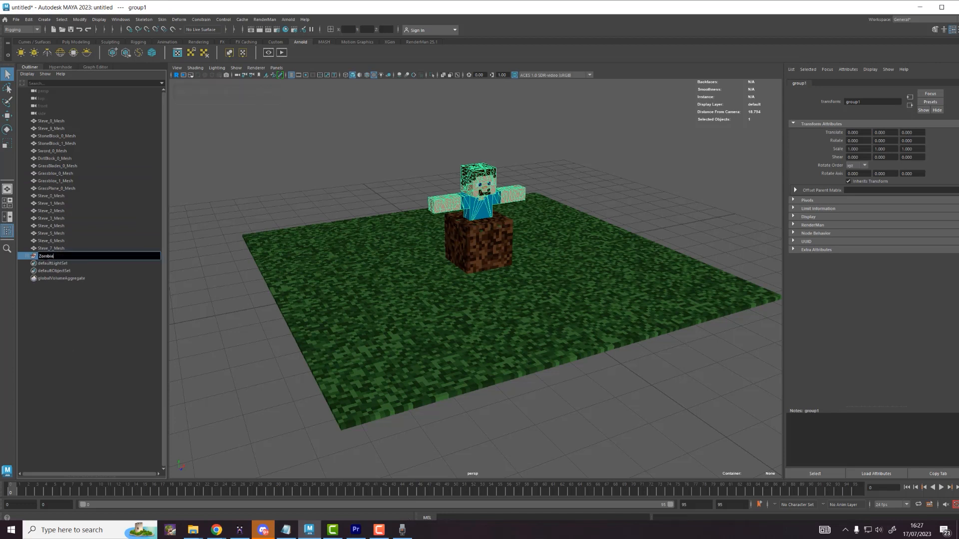
key(Return)
key(ctrl+h)
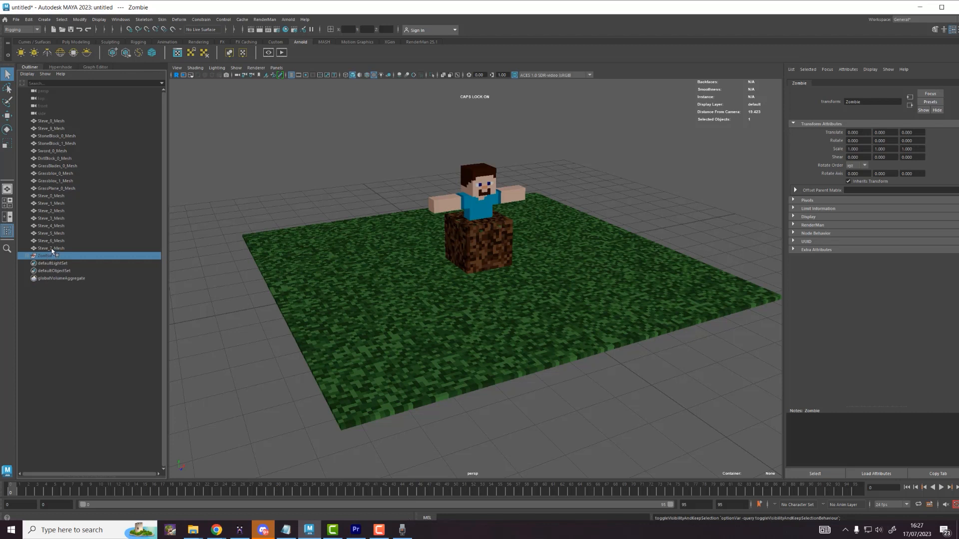
Step: Group the ten Steve meshes as 'Steve' and hide the group
drag(54, 248, 56, 195)
ctrl+click(53, 127)
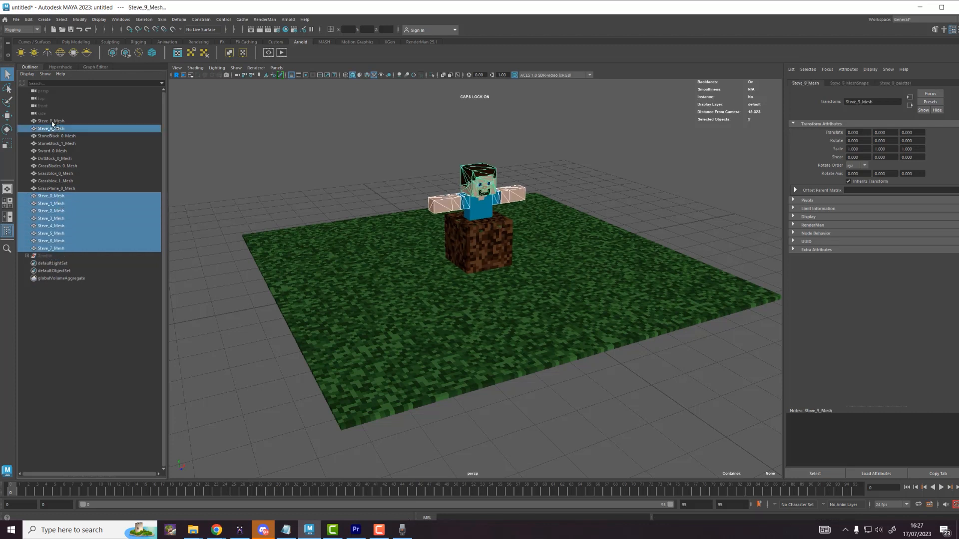
ctrl+click(53, 121)
key(ctrl+g)
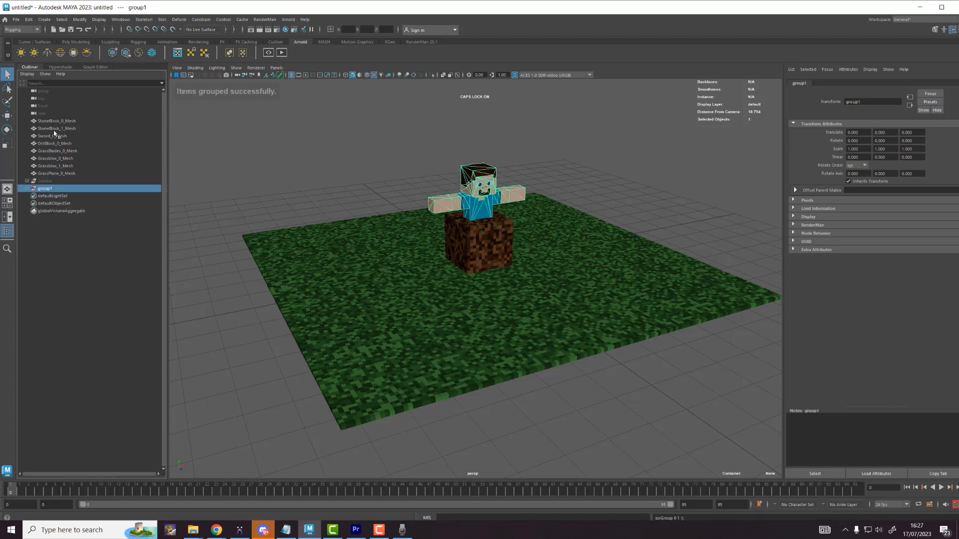
double_click(47, 189)
text(Steve)
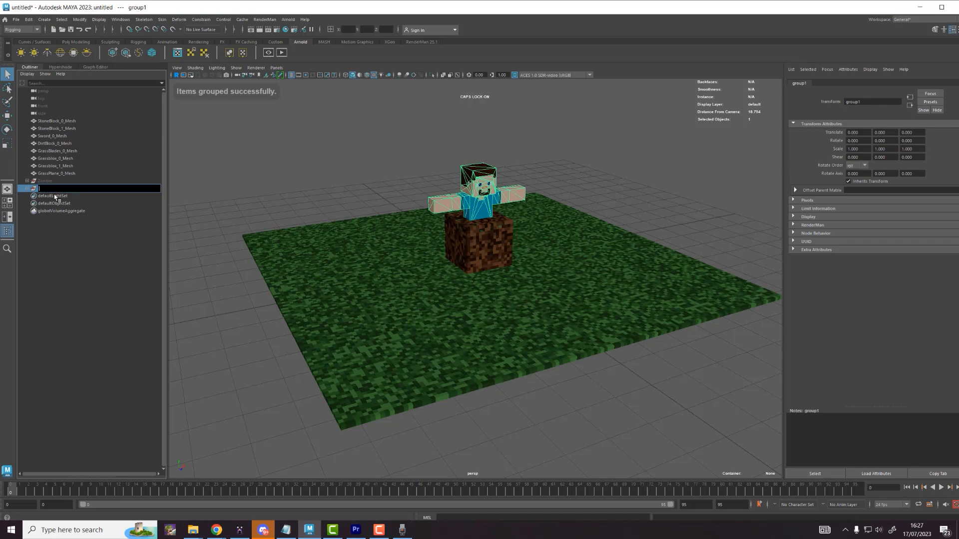
key(Return)
key(ctrl+h)
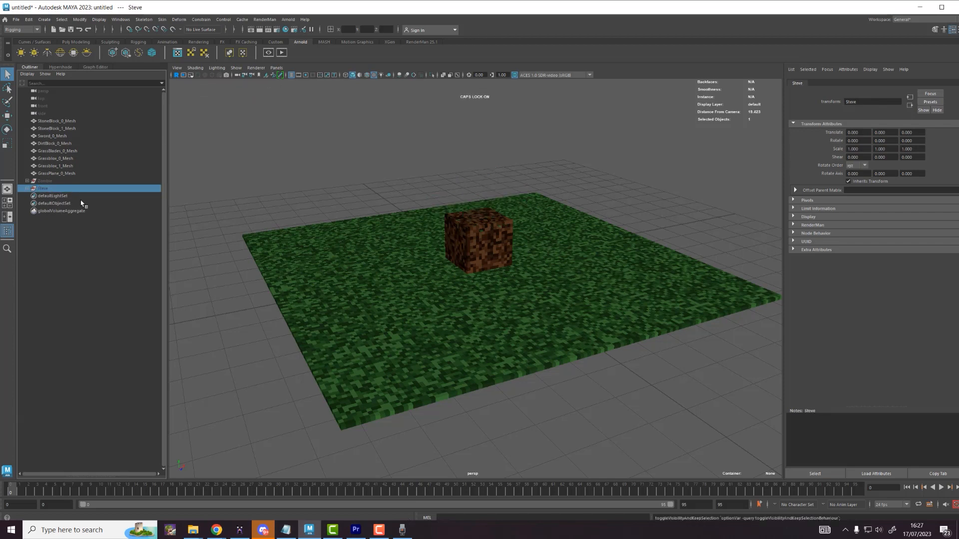
Step: Group the seven scenery meshes, leaving out the sword, as 'Scenario' and hide it
click(58, 174)
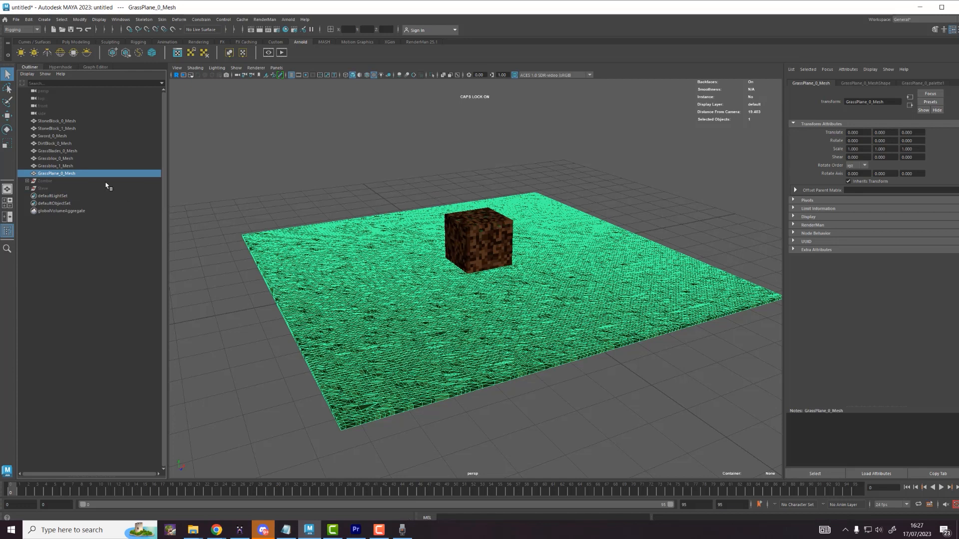
ctrl+click(70, 166)
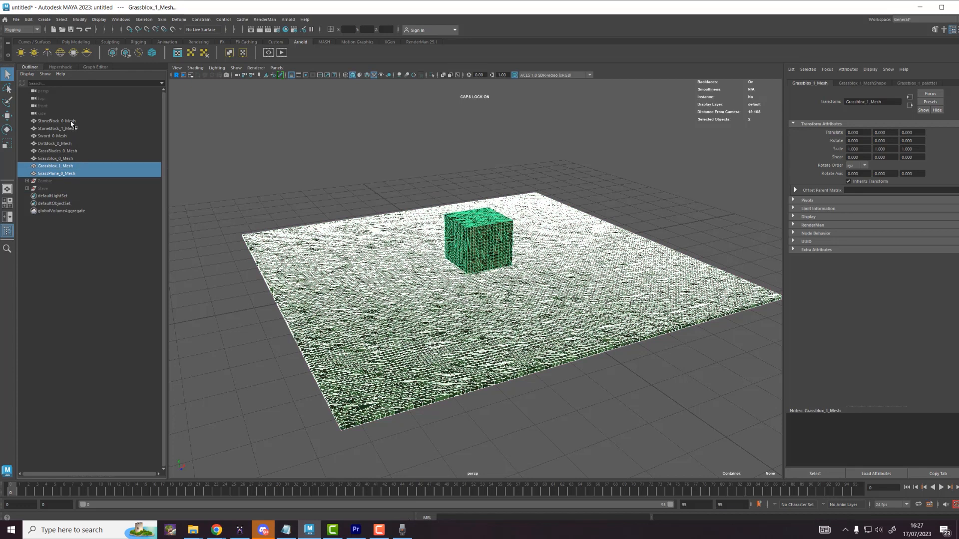
shift+click(71, 121)
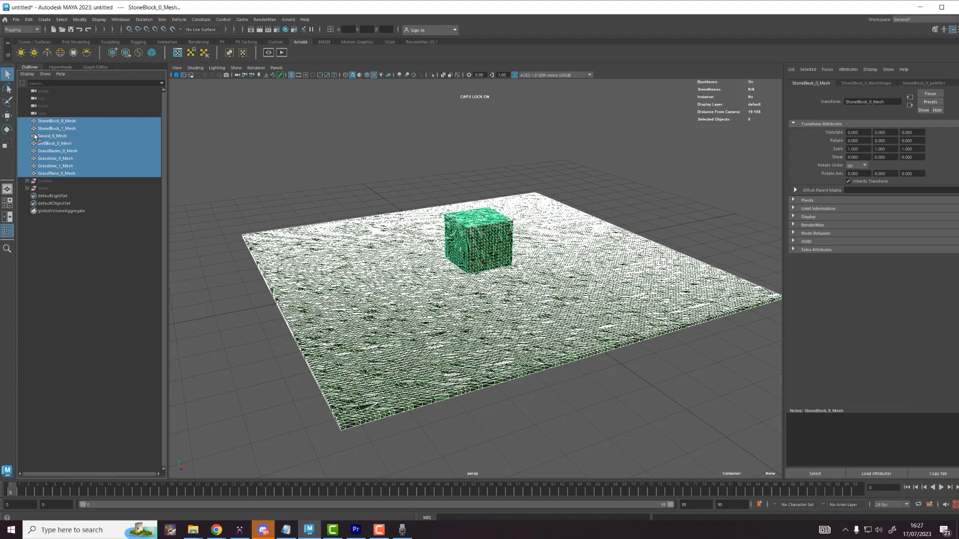
ctrl+click(45, 136)
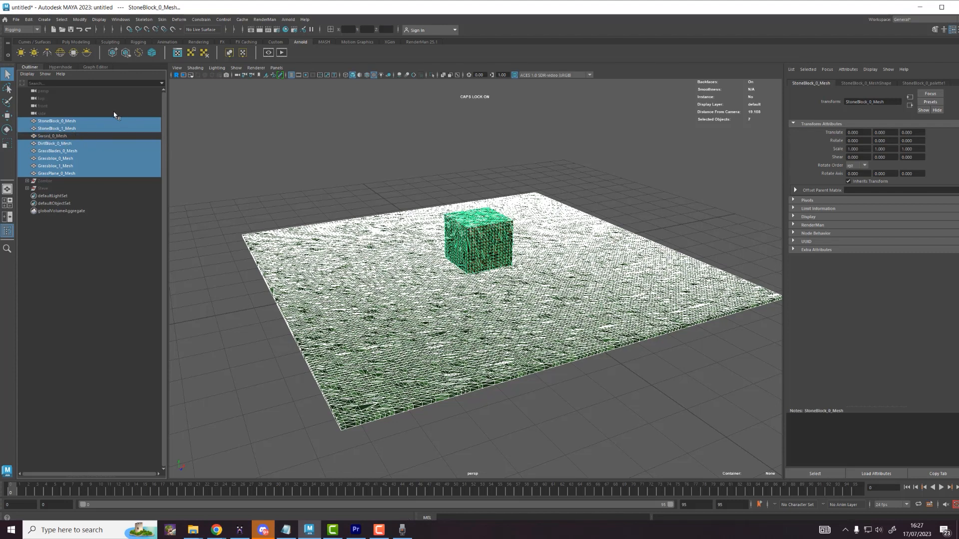
key(ctrl+g)
double_click(48, 144)
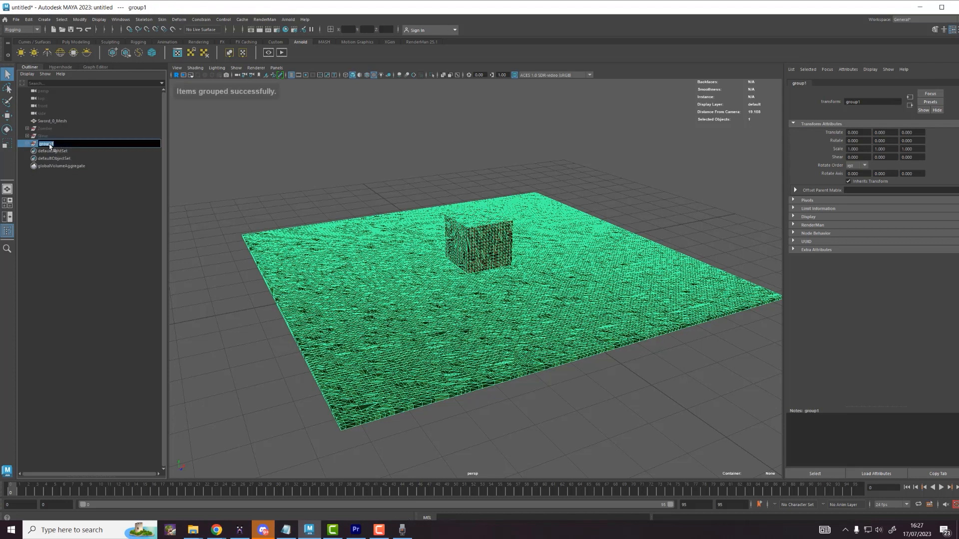
key(Caps_Lock)
text(Scenario)
key(Return)
key(ctrl+h)
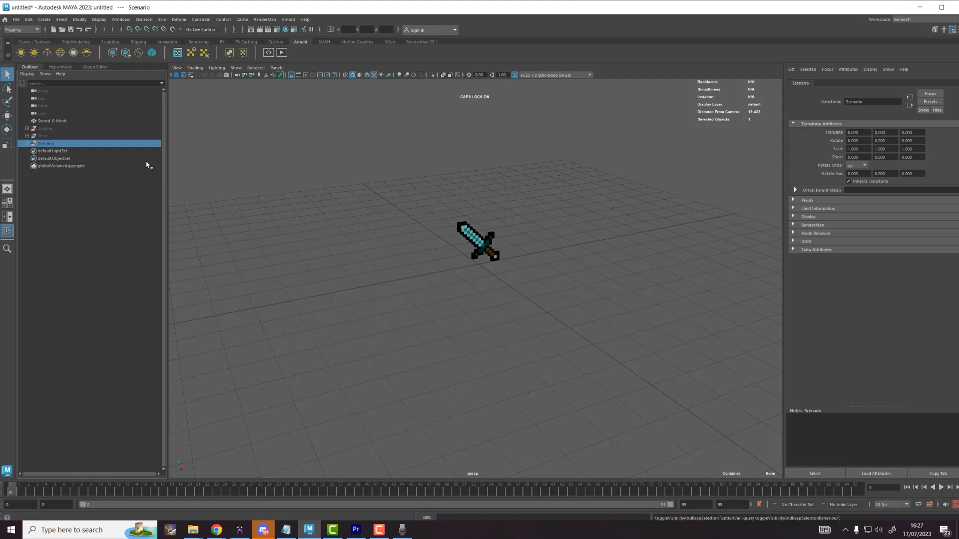
Step: Rename Sword_0_Mesh to 'Sword' and hide it
drag(375, 172, 623, 313)
double_click(56, 122)
text(s)
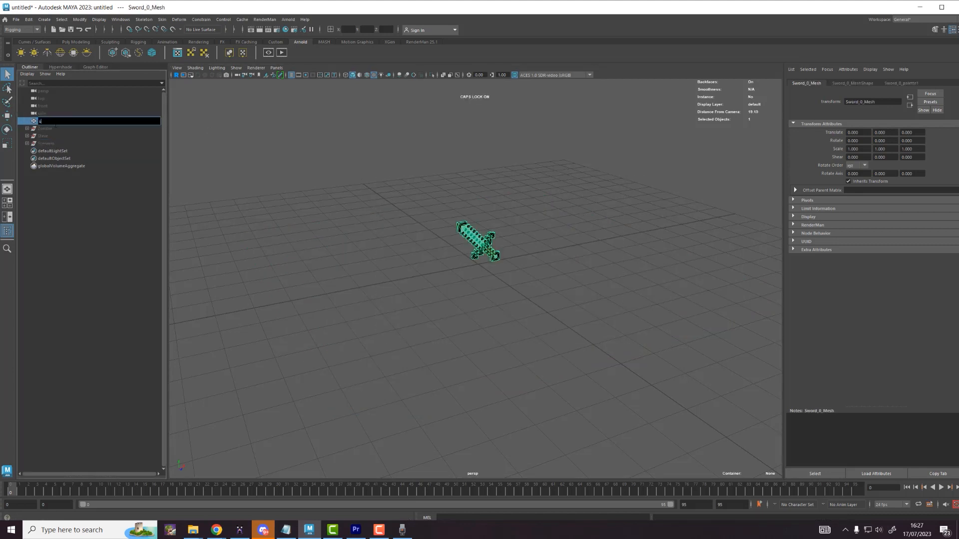
text(word)
key(Return)
key(ctrl+h)
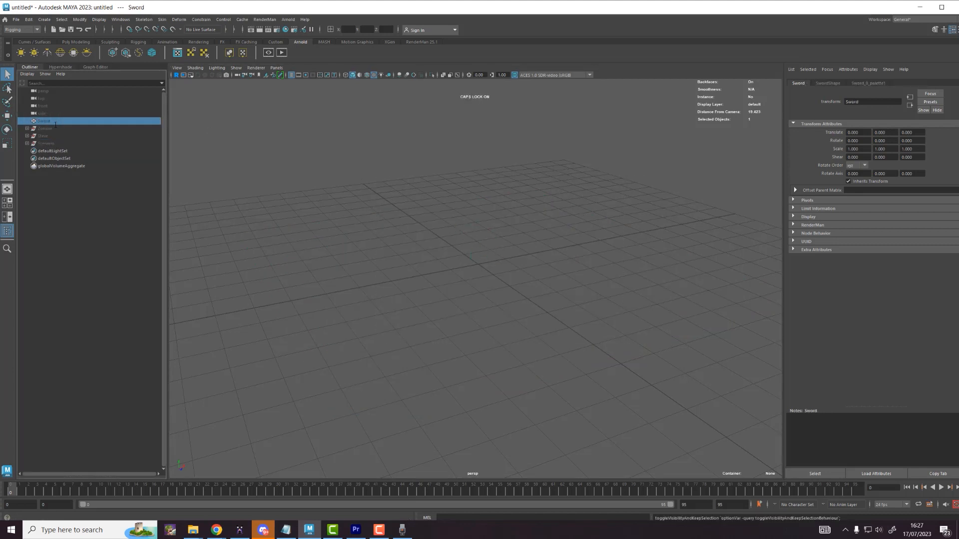
Step: Unhide the Steve group, frame and inspect it, and expand it in the Outliner
click(433, 205)
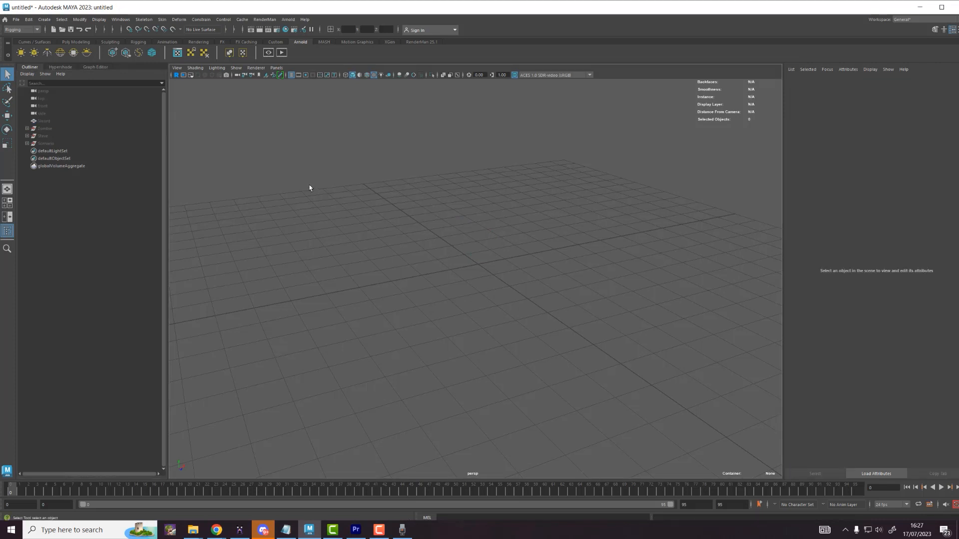
click(62, 135)
key(h)
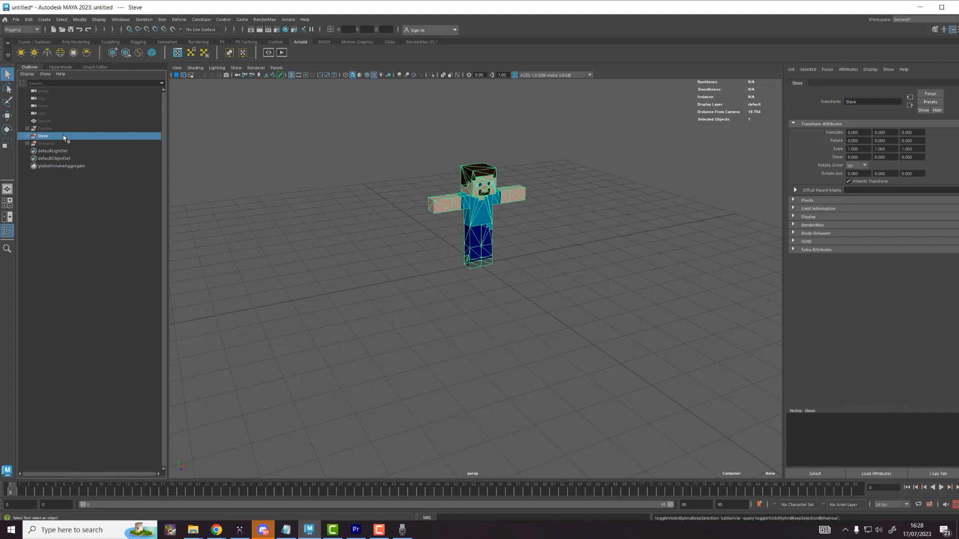
click(438, 174)
key(f)
alt+drag(560, 189, 480, 166)
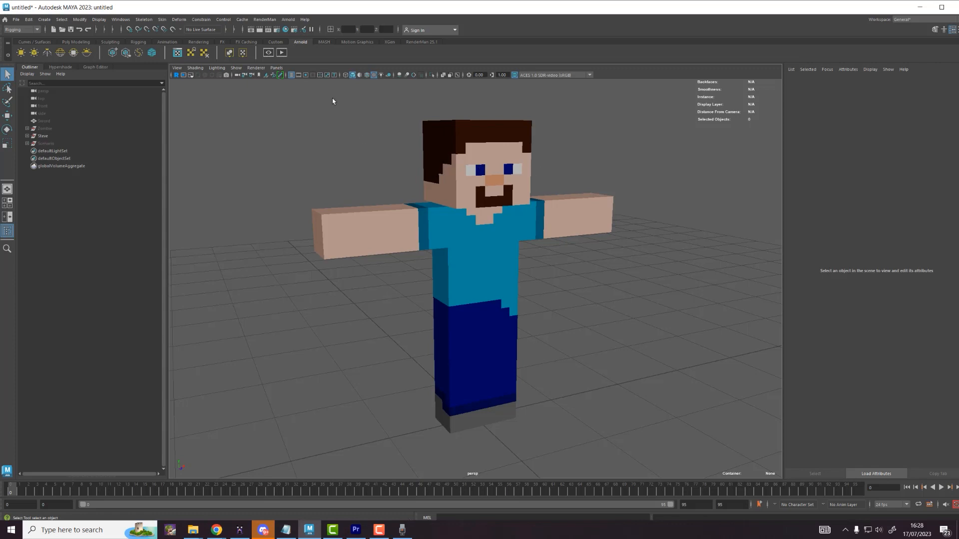
alt+drag(509, 221, 309, 150)
alt+drag(286, 117, 684, 470)
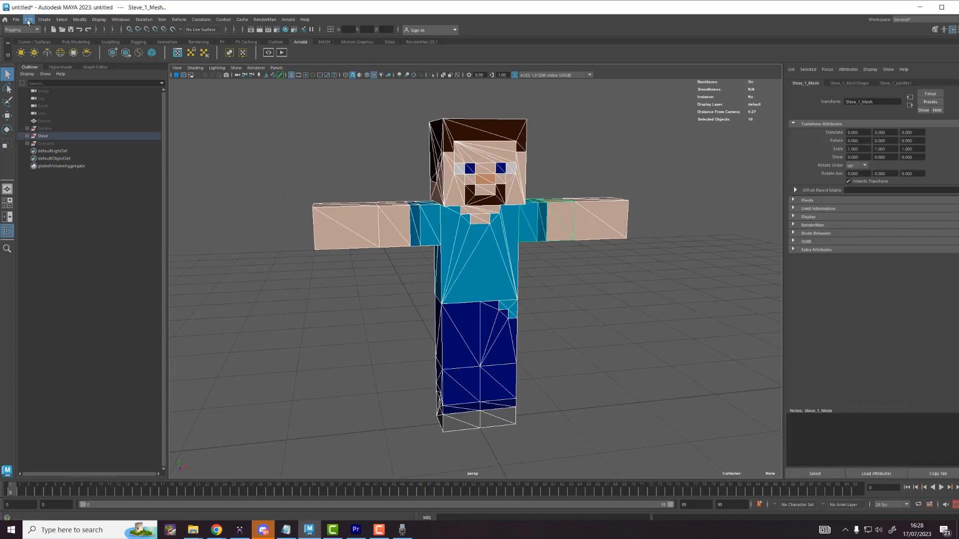
click(27, 136)
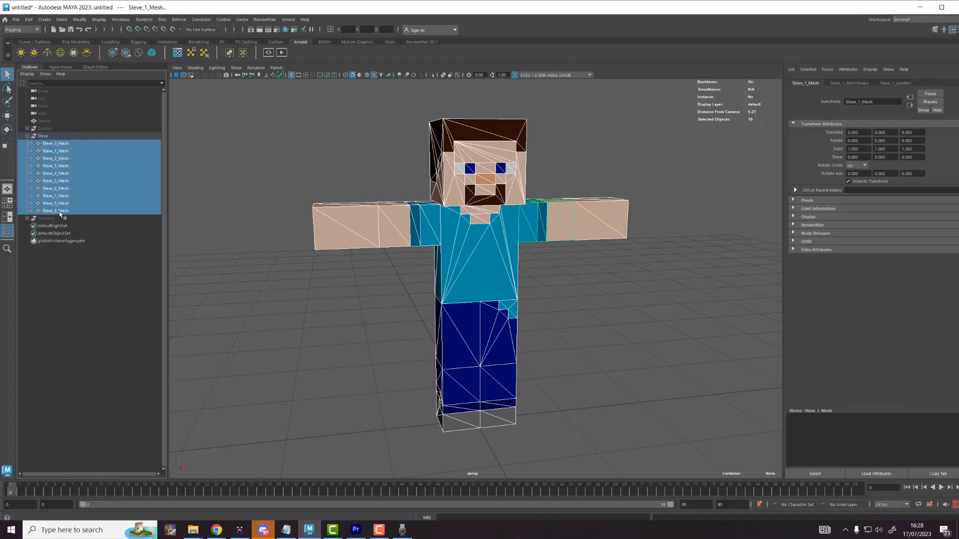
Step: Start Export Selection and browse to Desktop\Tutorial_Steve\Exports
click(17, 20)
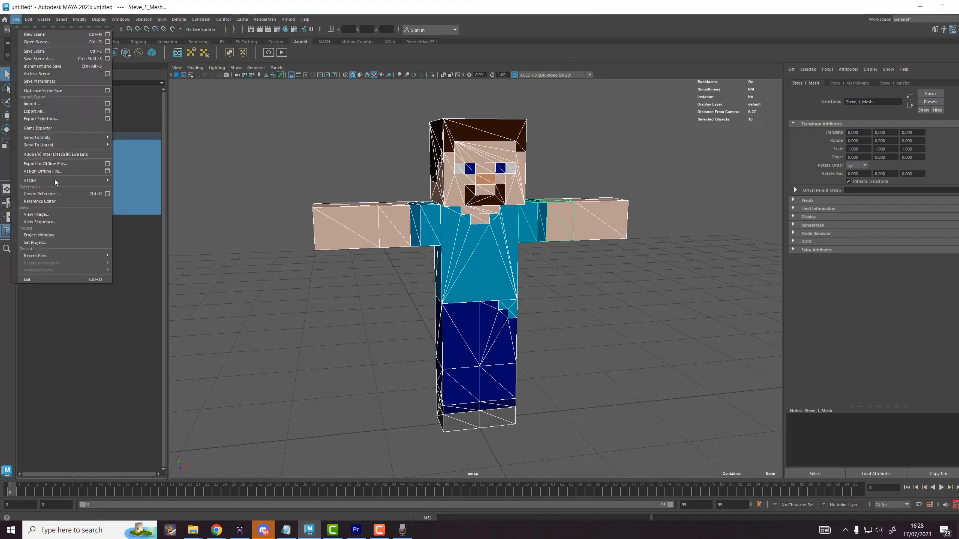
click(57, 119)
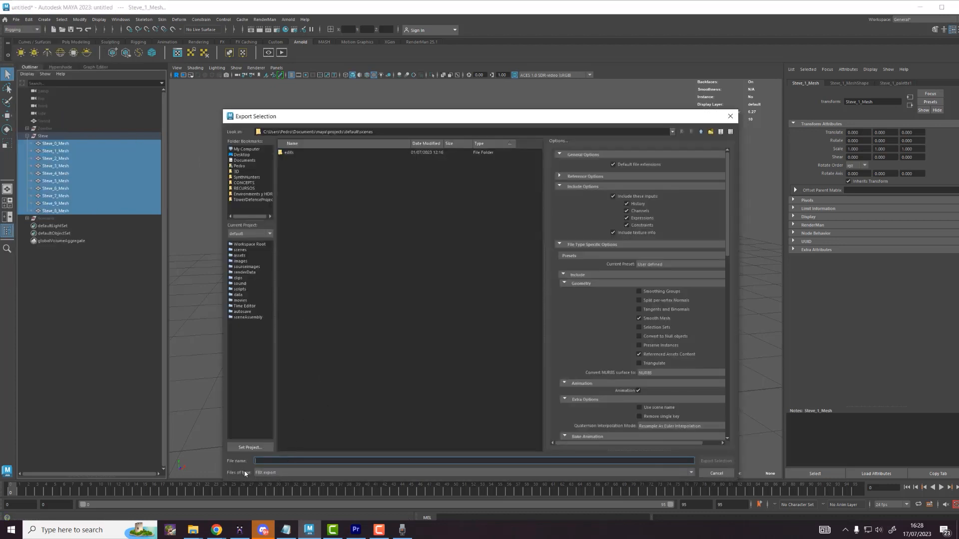
scroll(589, 243, down, 10)
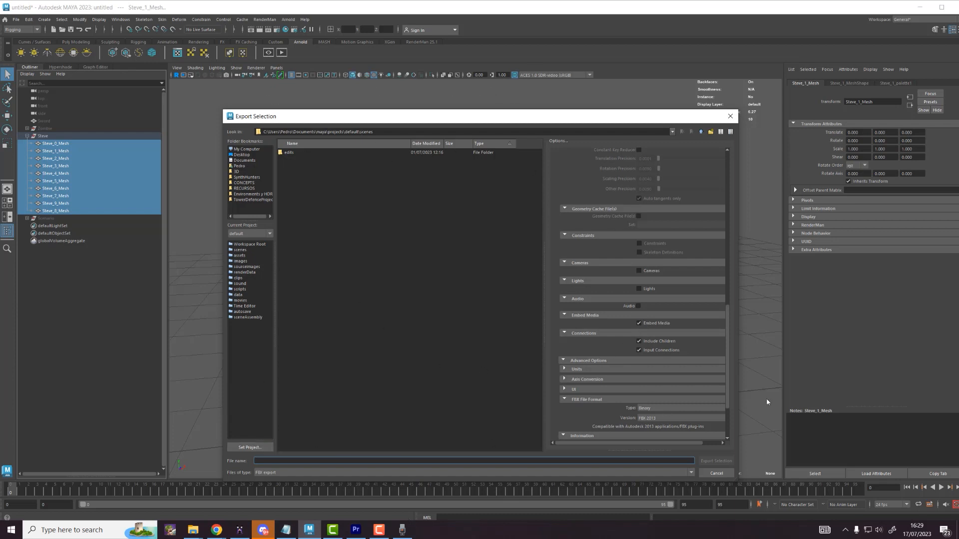
click(242, 155)
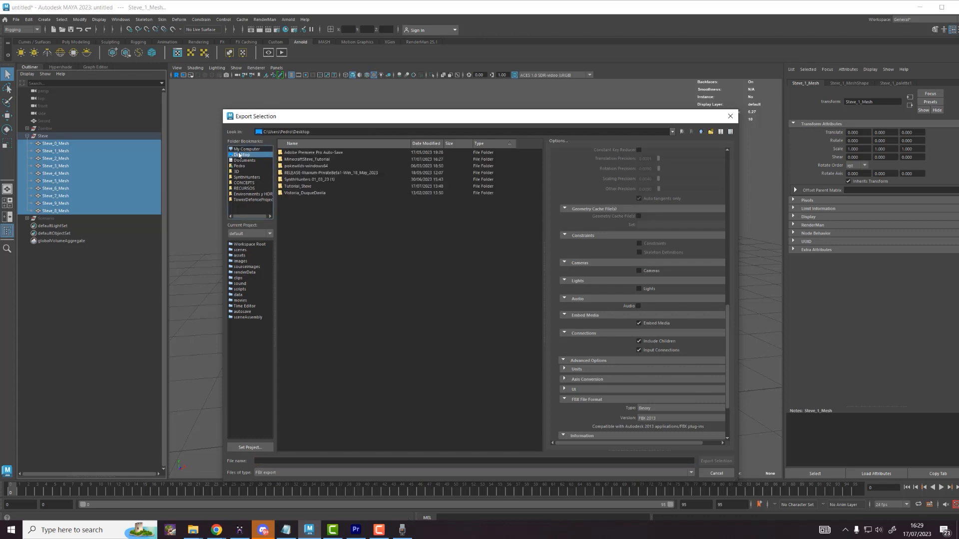
click(301, 166)
double_click(297, 186)
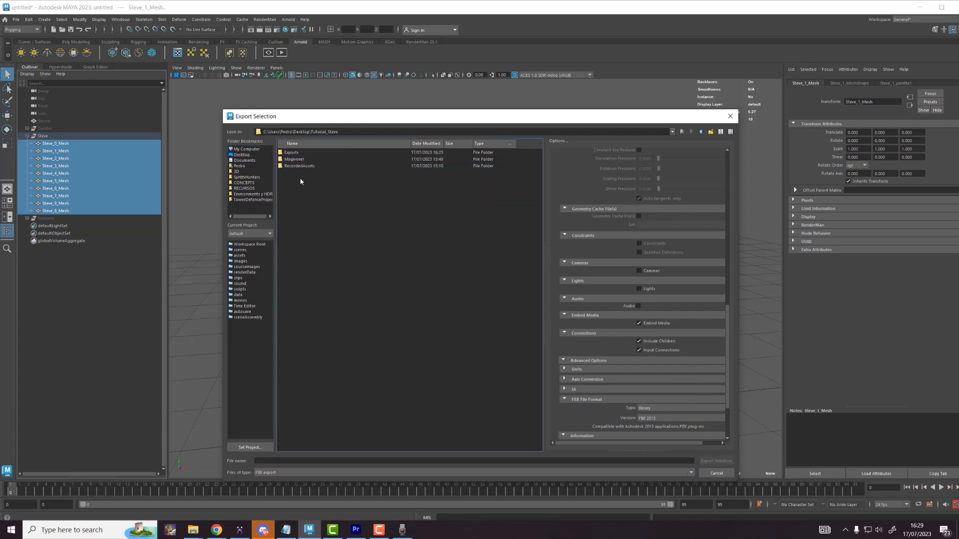
right_click(306, 191)
click(291, 153)
double_click(291, 153)
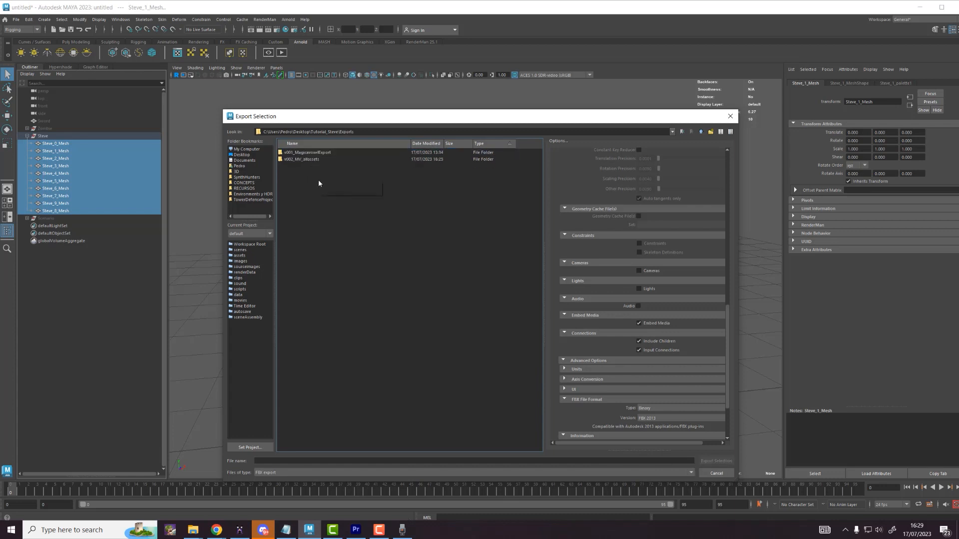
Step: Create a V003_Fbx_Steve folder and export the selection there as fbx_steve_export_v01.fbx
click(325, 192)
text(V003_Fbx_S)
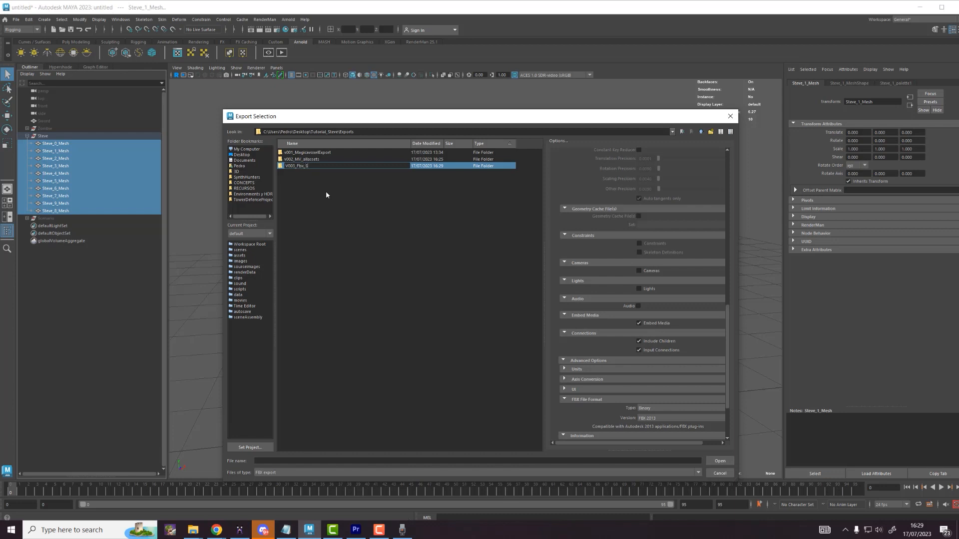
text(teve)
key(Return)
key(Return)
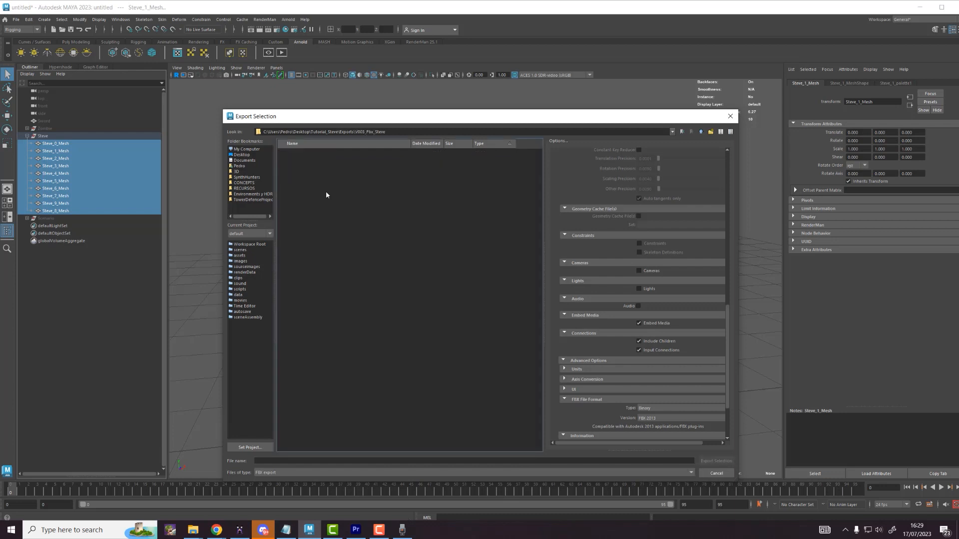
click(452, 461)
text(S)
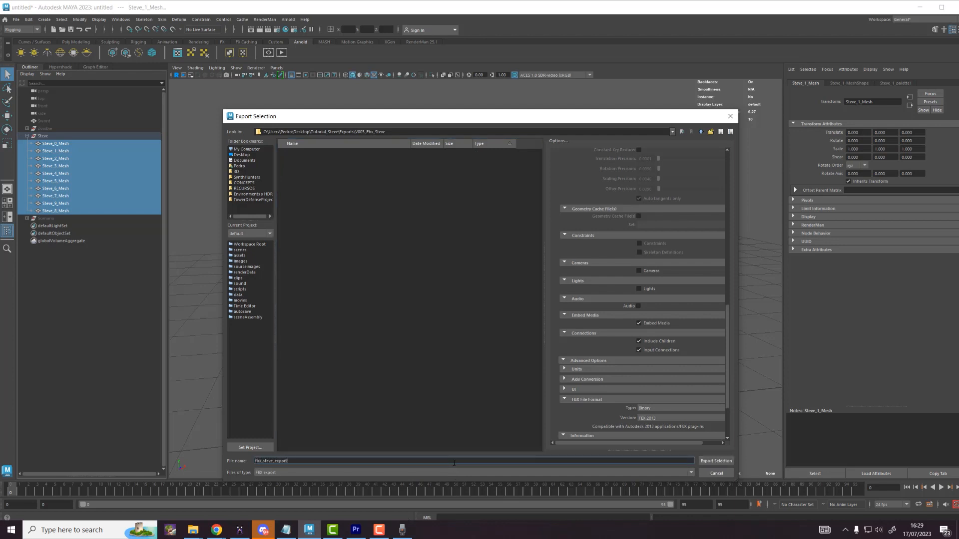
key(Return)
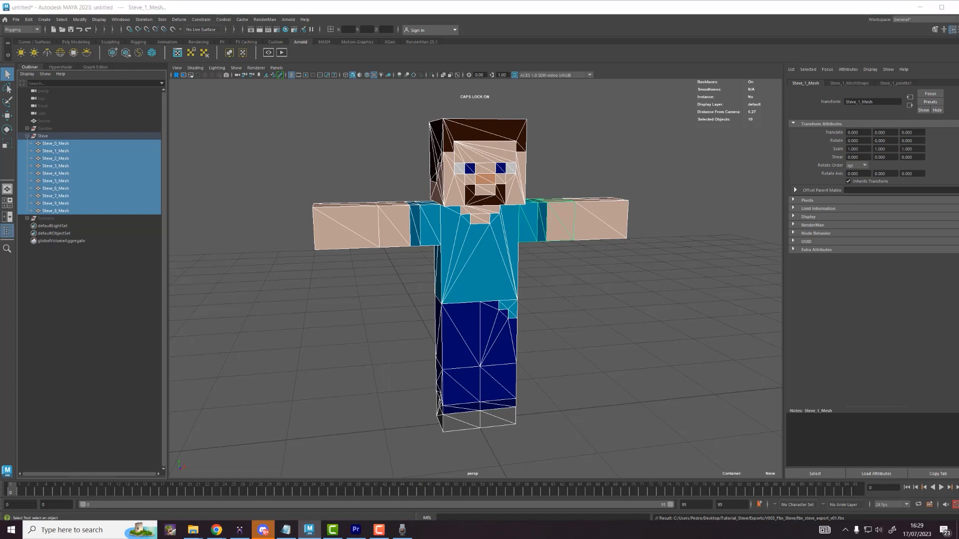
Step: Switch windows and select the part2webcam.mp4 clip in the Premiere Pro timeline
key(alt+Tab)
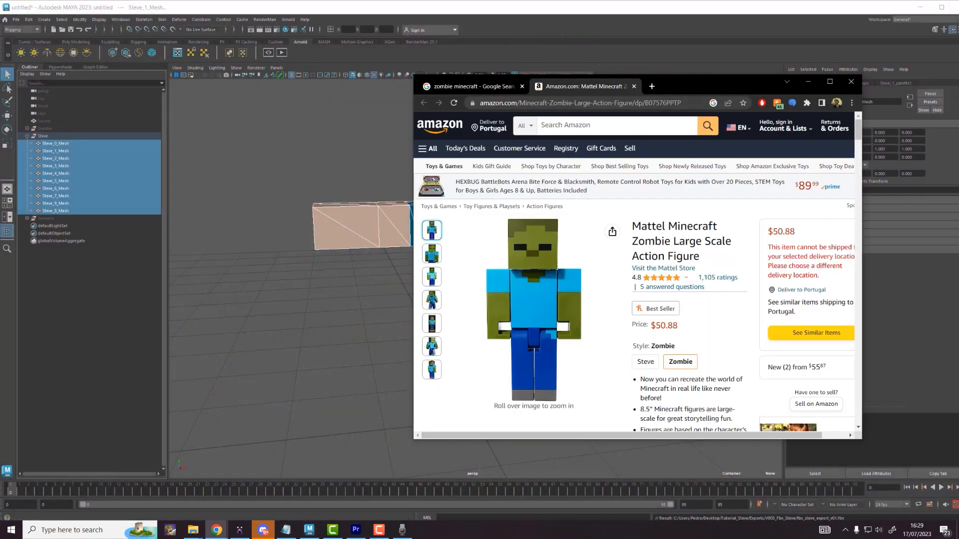
key(alt+Tab)
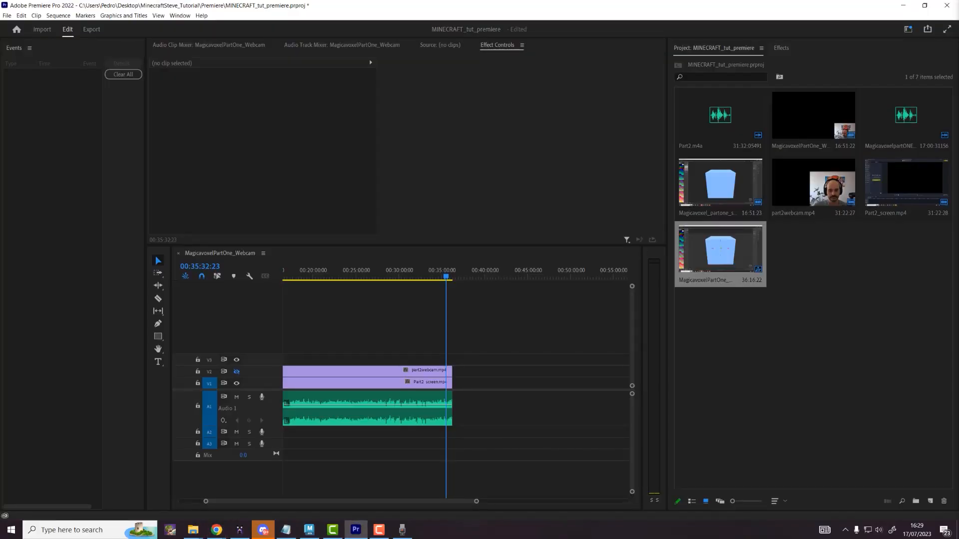
click(369, 372)
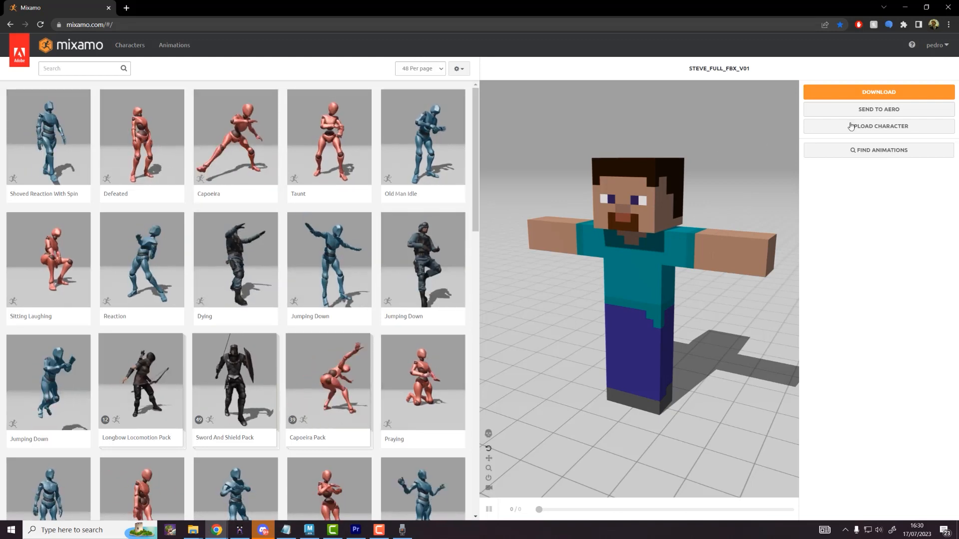
Step: Upload Exports\V003_Fbx_Steve\fbx_steve_export_v01.fbx to Mixamo and continue past the Orient step
click(879, 127)
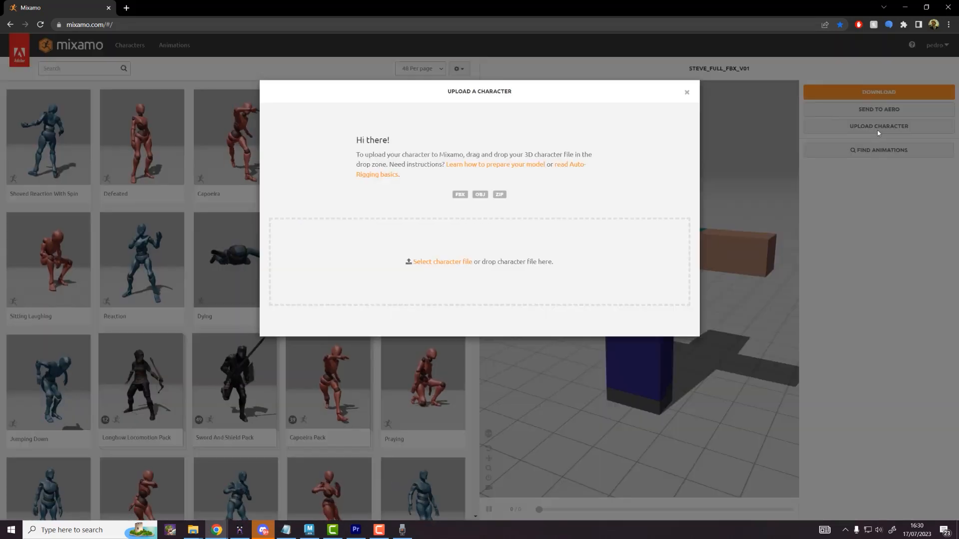
click(428, 263)
double_click(118, 70)
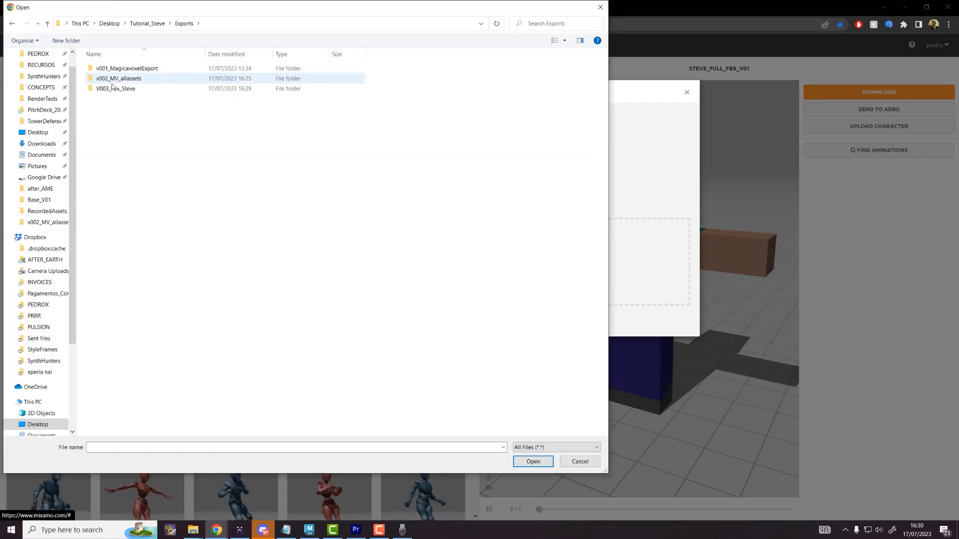
double_click(111, 88)
click(118, 69)
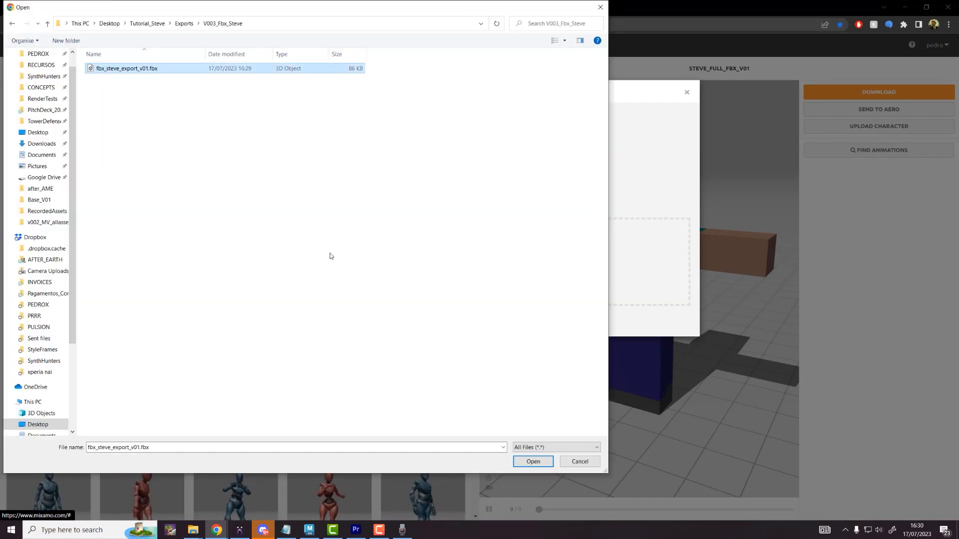
click(531, 464)
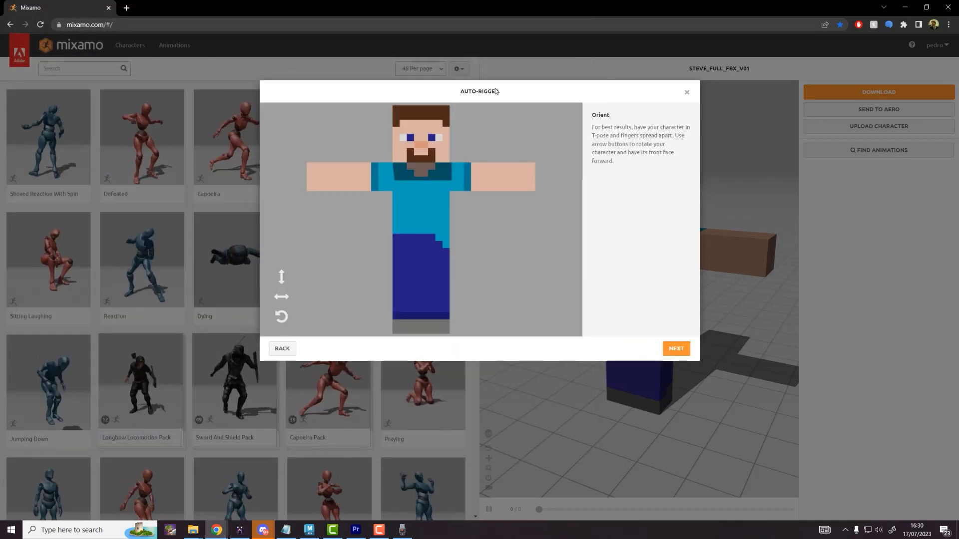
click(677, 349)
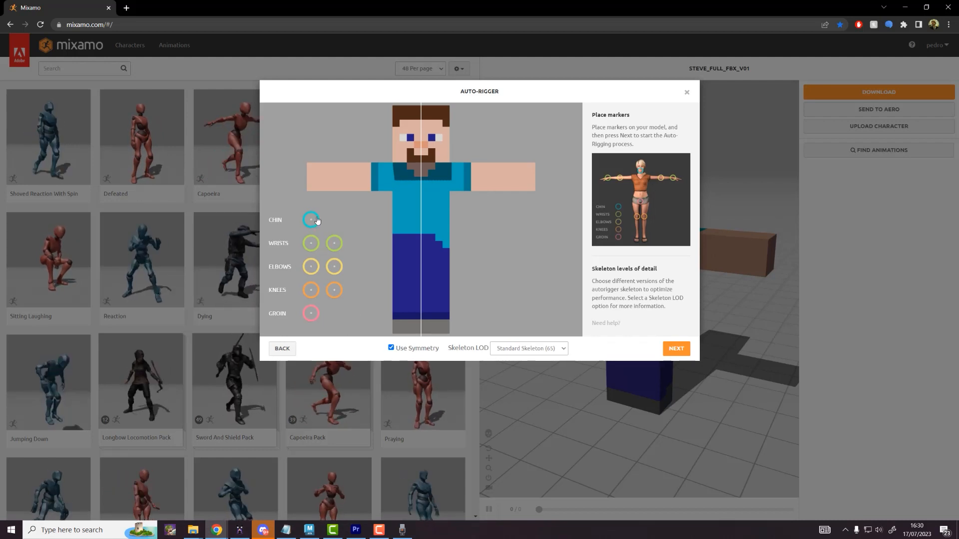
Step: Place the chin, wrist and elbow markers on Steve
mouse_move(312, 220)
mouse_down()
mouse_move(322, 200)
mouse_move(422, 163)
mouse_up()
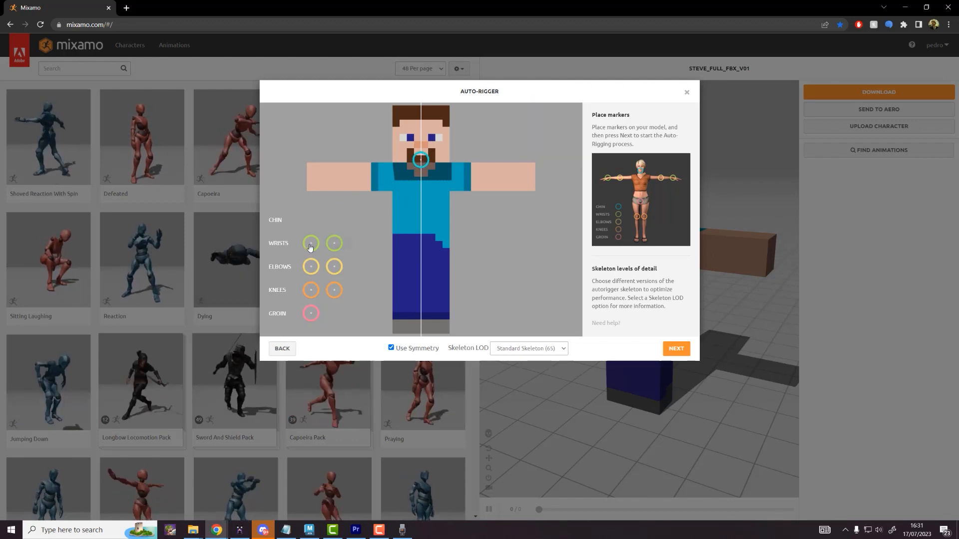
drag(310, 243, 325, 182)
mouse_move(311, 266)
mouse_down()
mouse_move(331, 193)
mouse_move(347, 183)
mouse_up()
drag(349, 183, 350, 181)
Step: In Maya, select the left arm mesh Steve_2_Mesh, then return to Mixamo
click(307, 531)
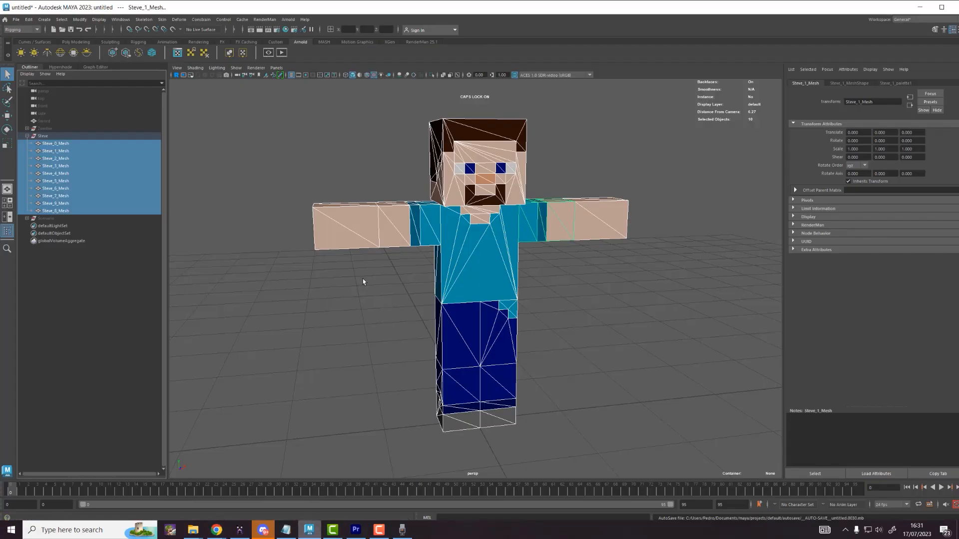
click(394, 235)
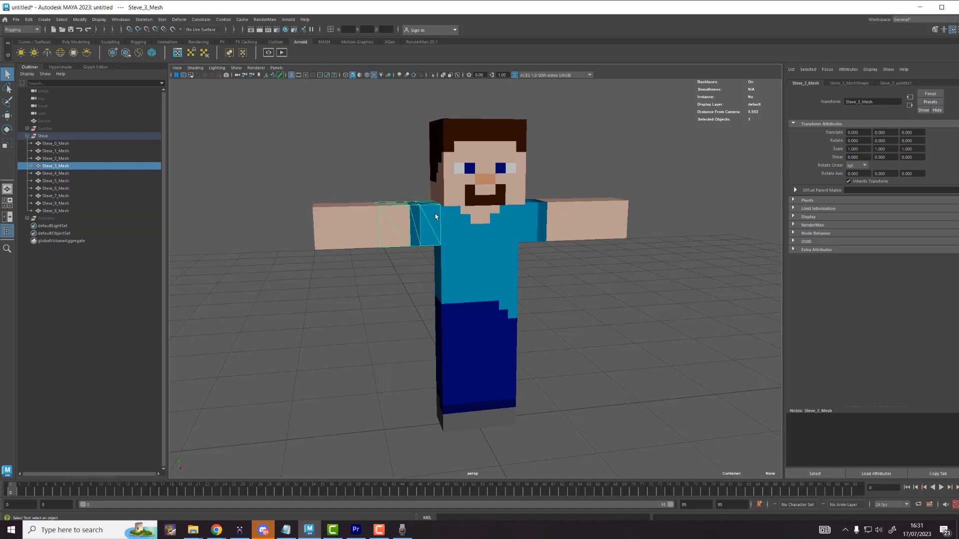
key(alt+Tab)
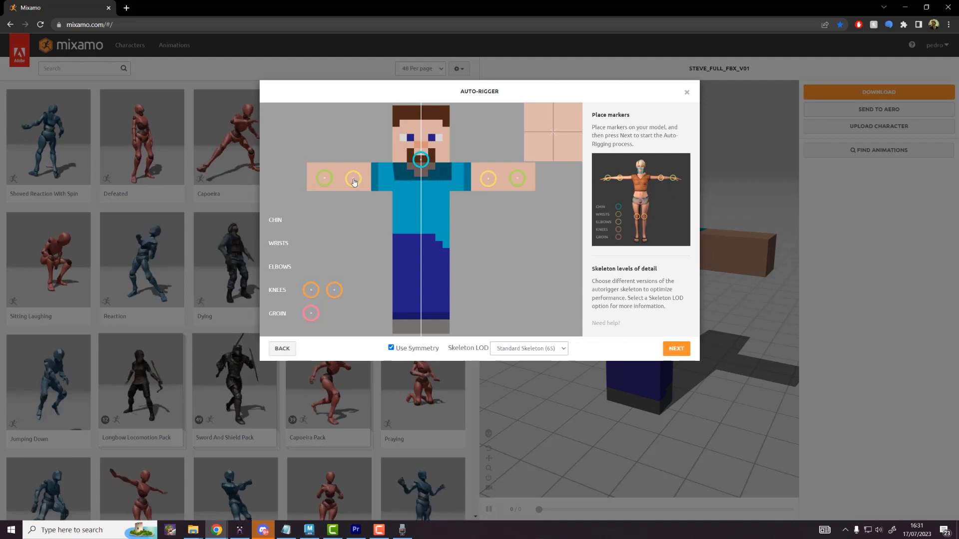
Step: Place the knee and groin markers, choose the No Fingers (25) skeleton, and start auto-rigging
drag(311, 289, 409, 287)
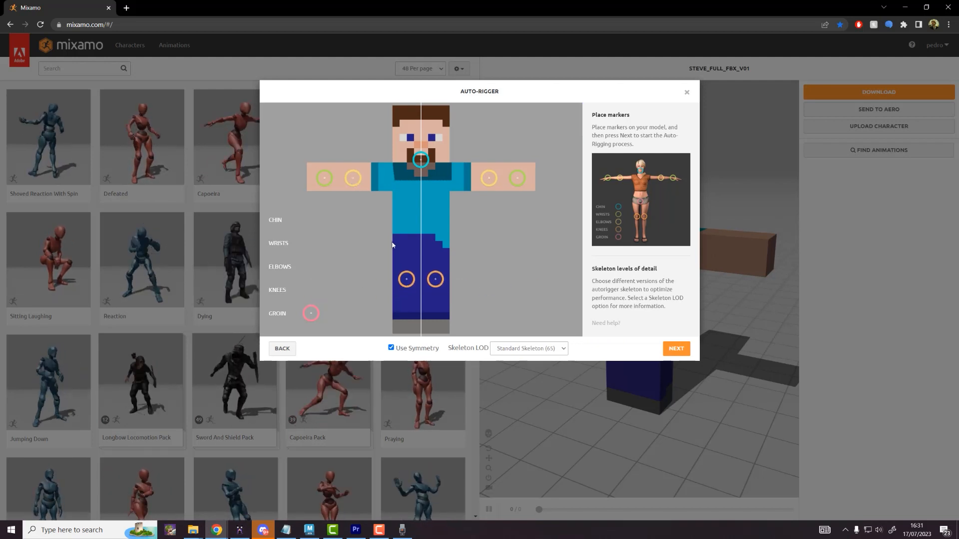
drag(407, 282, 406, 280)
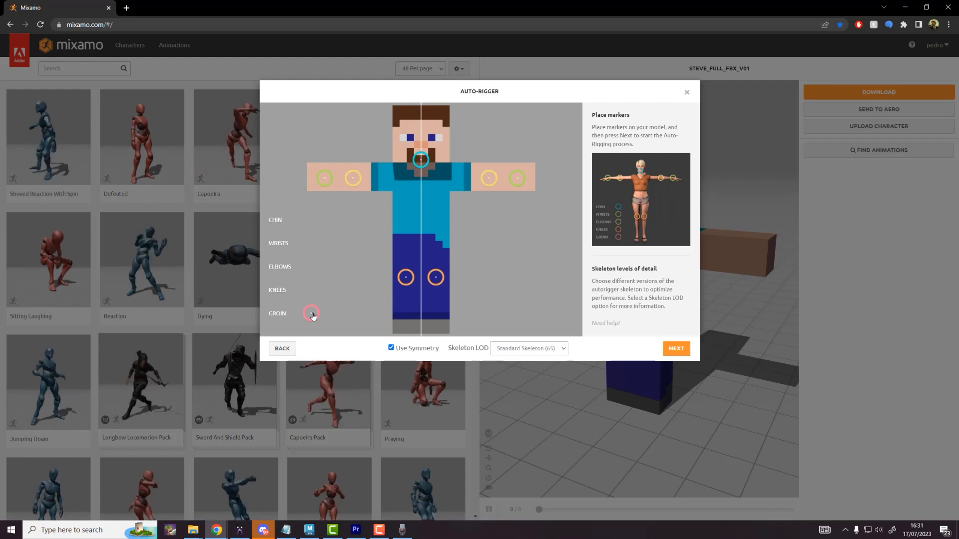
mouse_move(313, 316)
mouse_down()
mouse_move(389, 243)
mouse_move(424, 249)
mouse_up()
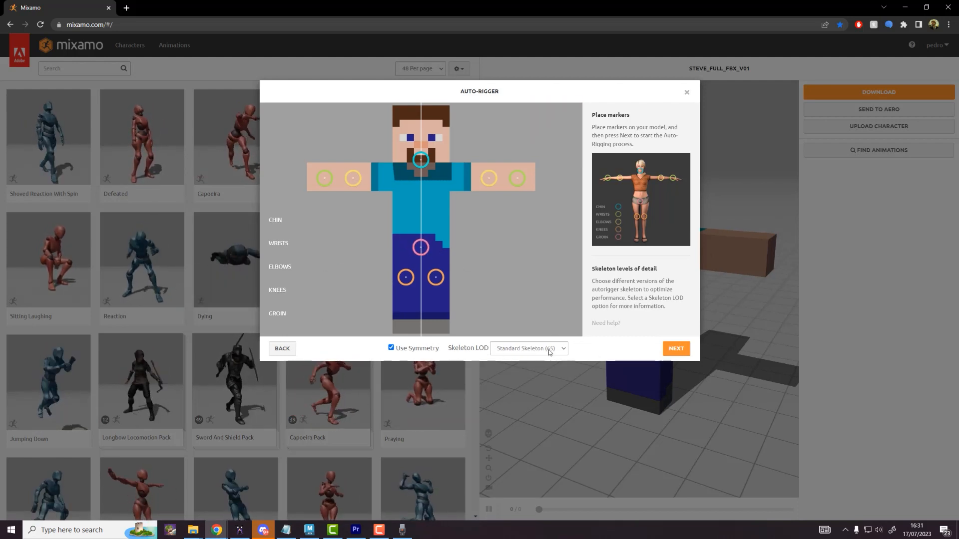
click(529, 353)
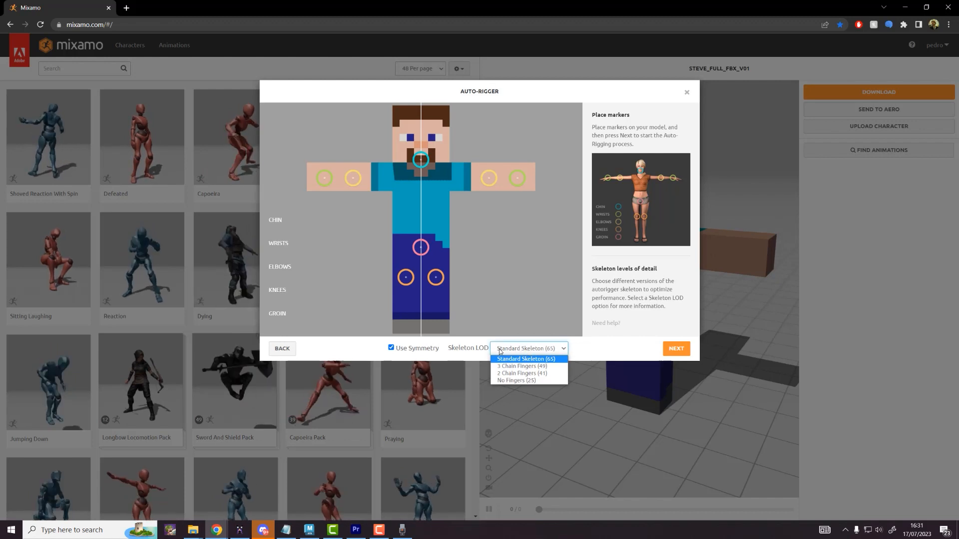
click(525, 380)
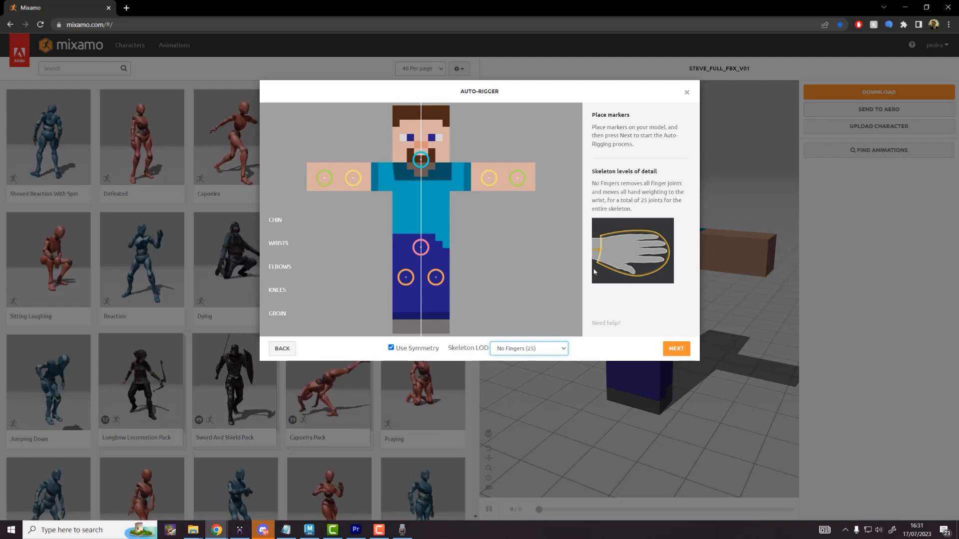
click(678, 349)
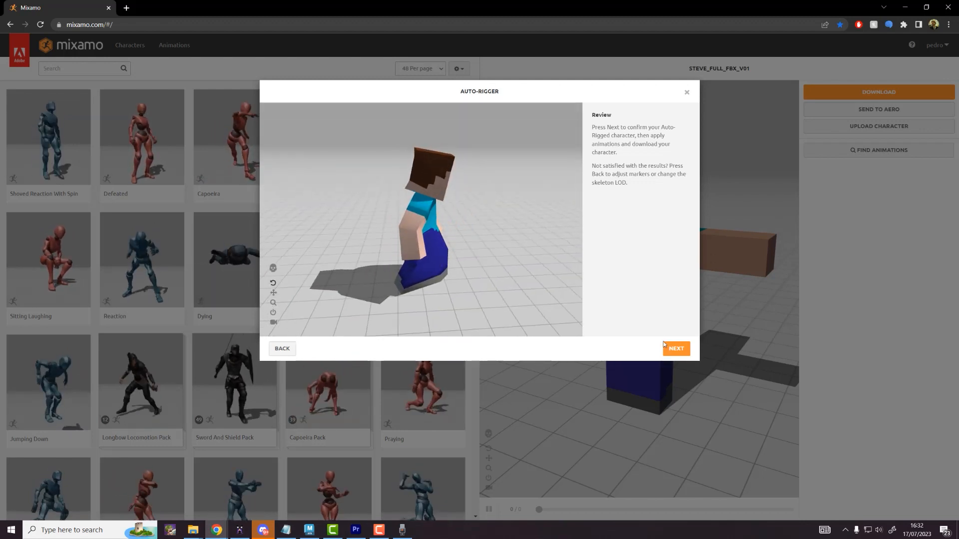
Step: Accept the rigged Steve and download it as a binary FBX in T-pose
click(677, 349)
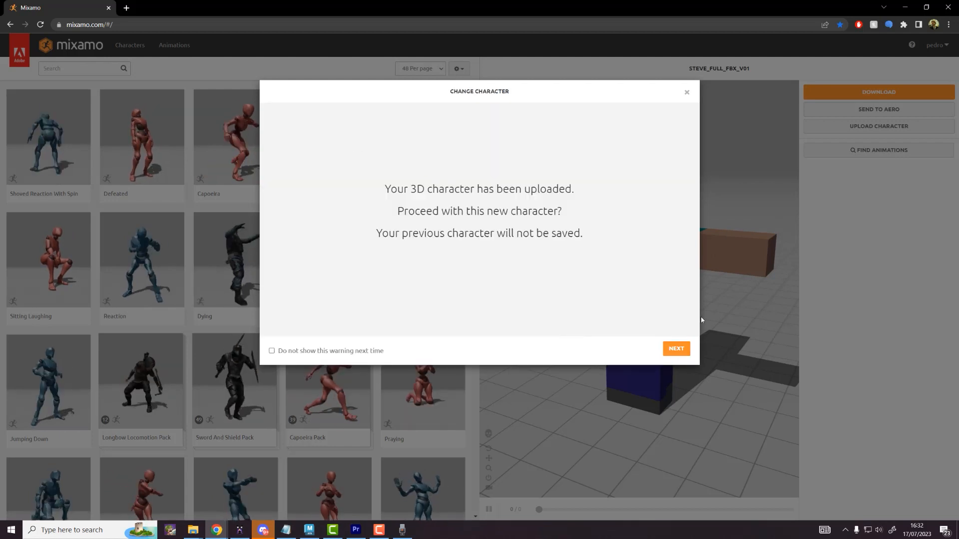
click(677, 350)
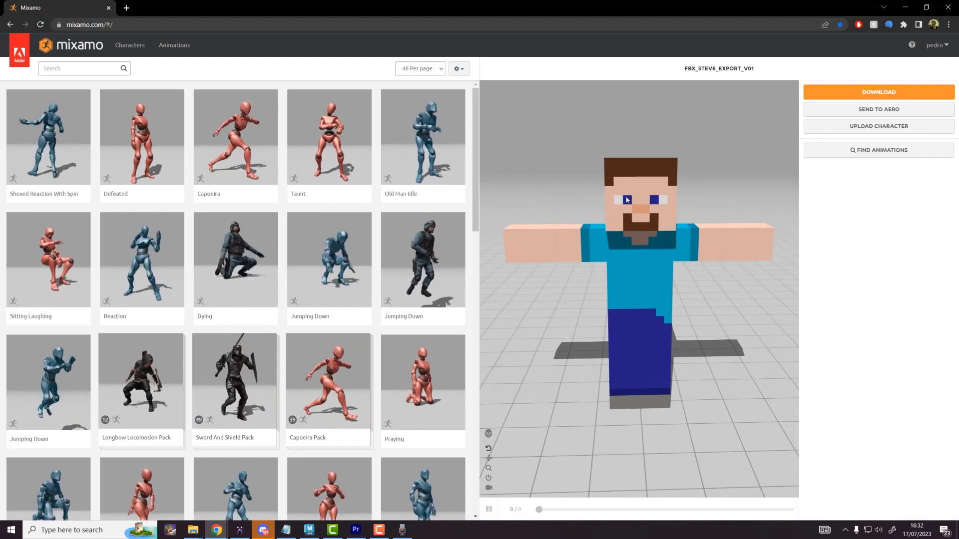
click(838, 93)
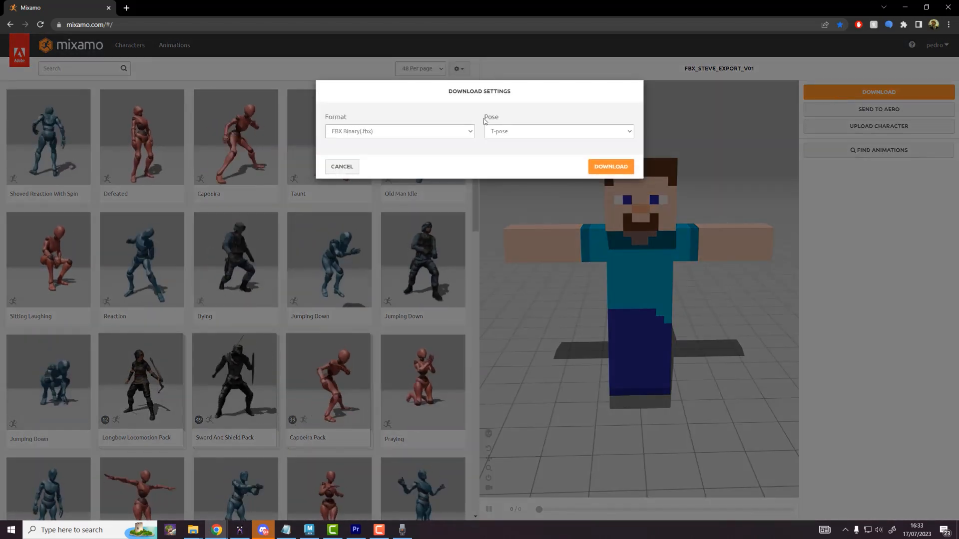
click(609, 166)
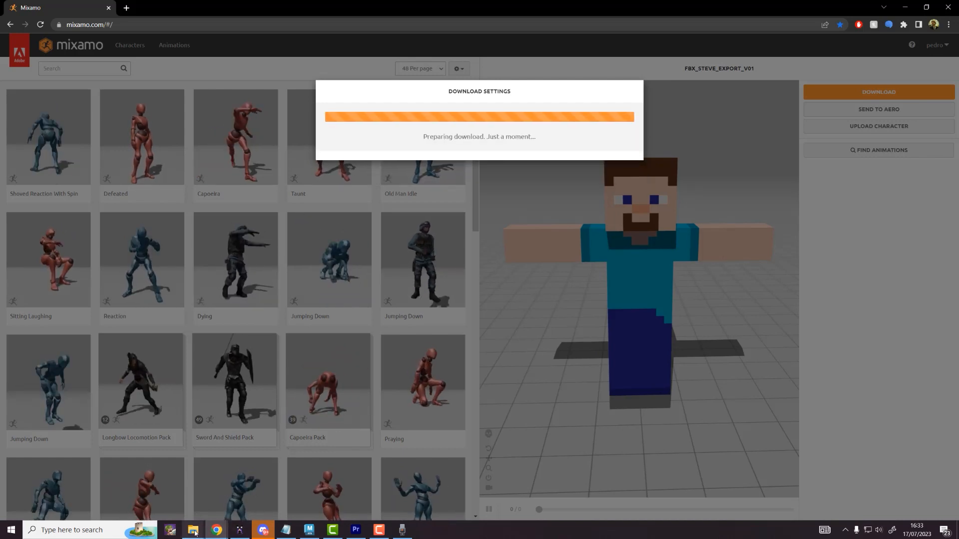
mouse_move(193, 530)
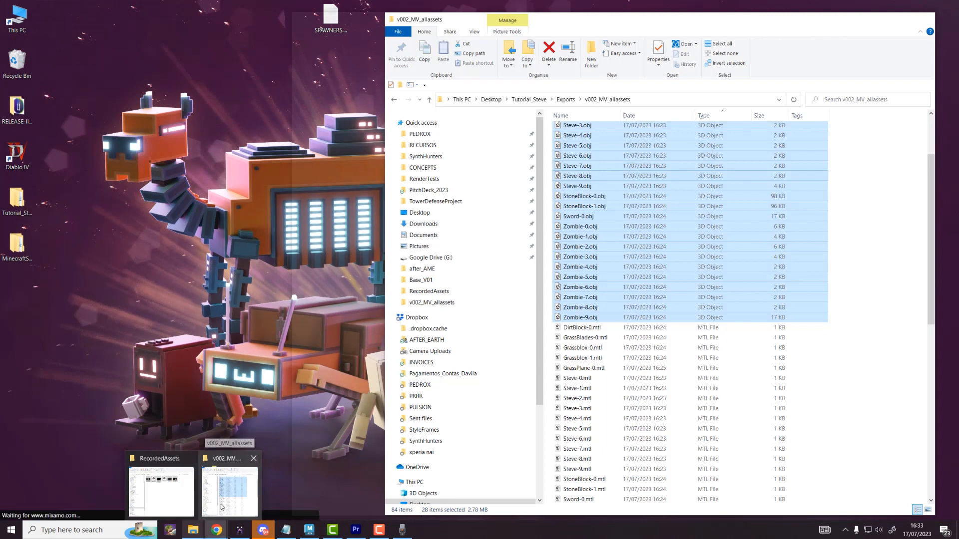
click(220, 507)
Step: Create and open a new V004_SteveRig folder inside Exports
click(566, 99)
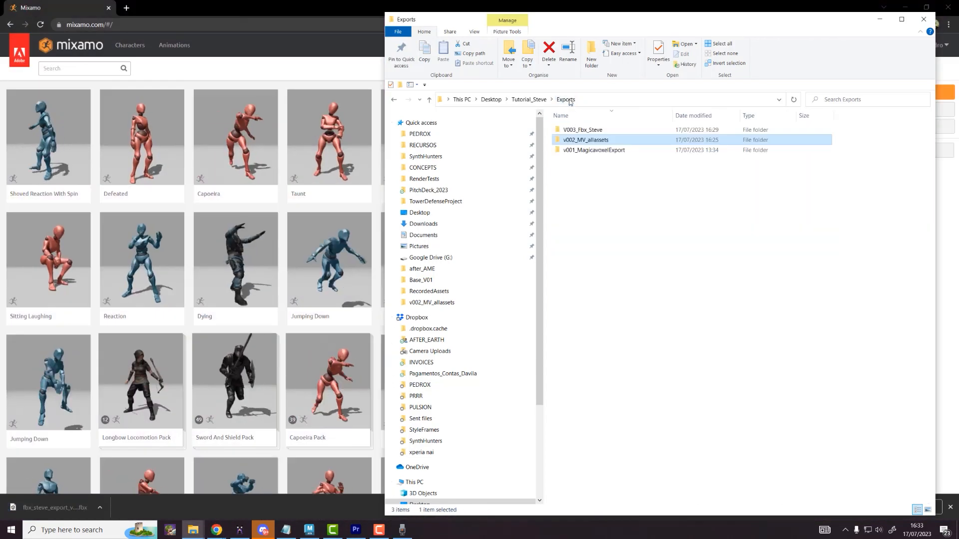
right_click(588, 189)
mouse_move(545, 326)
click(610, 330)
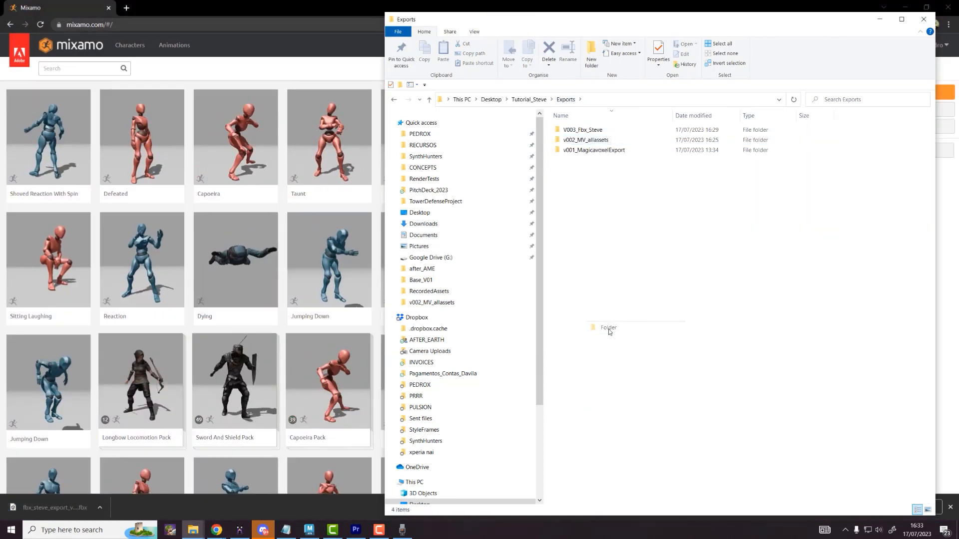
text(V004)
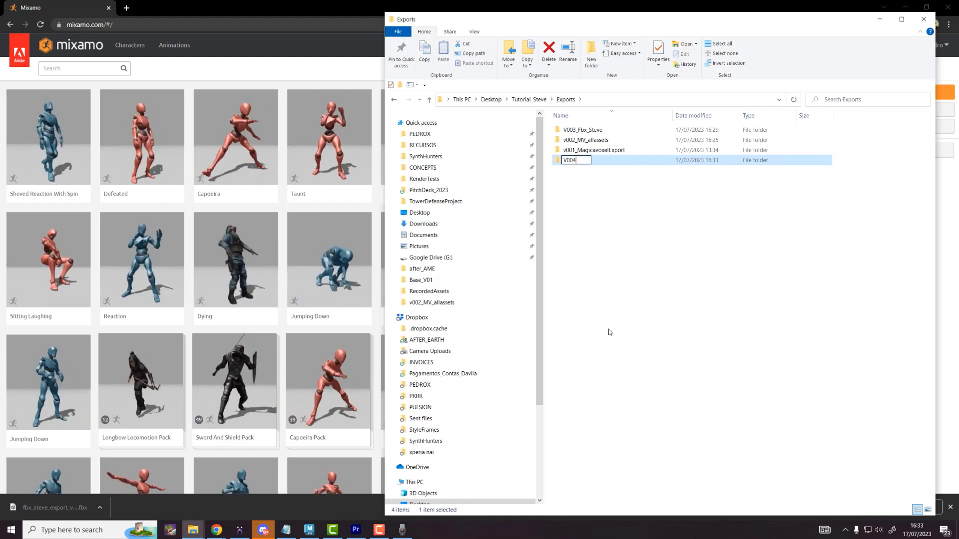
text(_)
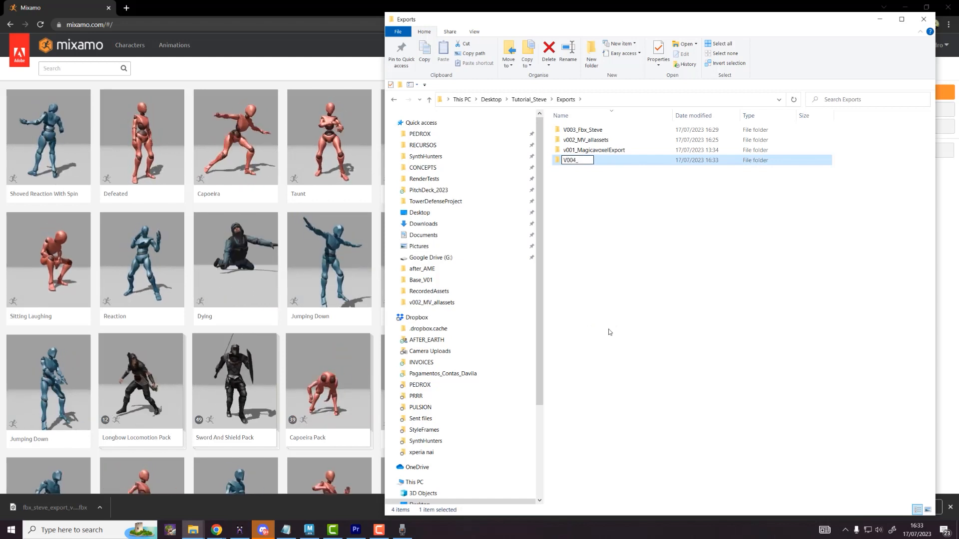
text(Steve)
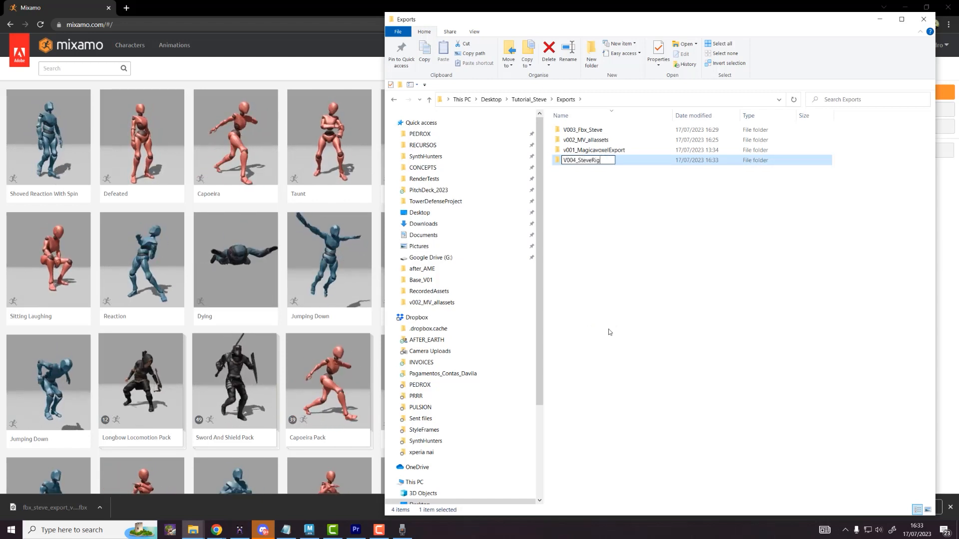
text(Rig)
key(Return)
key(Return)
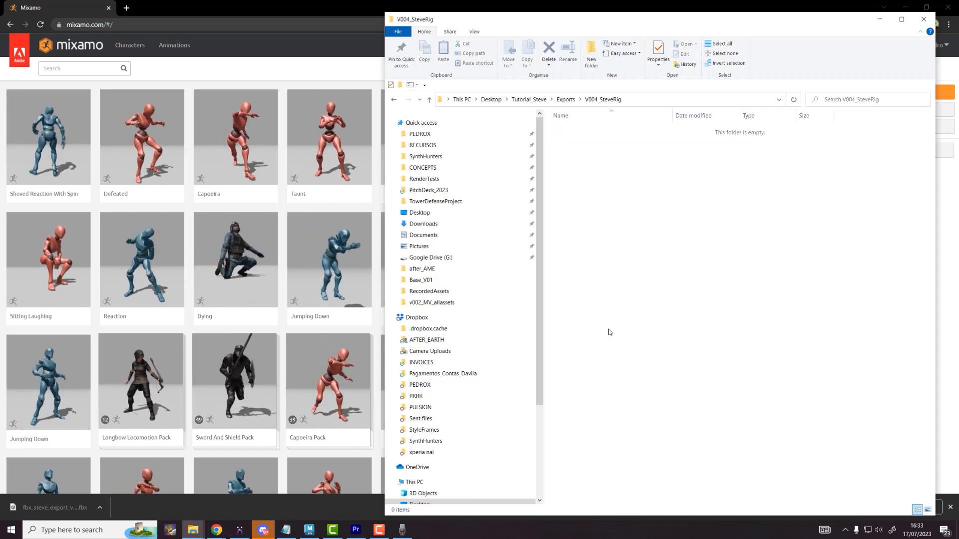
Step: Move the downloaded rig into V004_SteveRig, rename it Steve_TPOSE.fbx, and return to Mixamo
drag(44, 510, 626, 226)
key(alt+Tab)
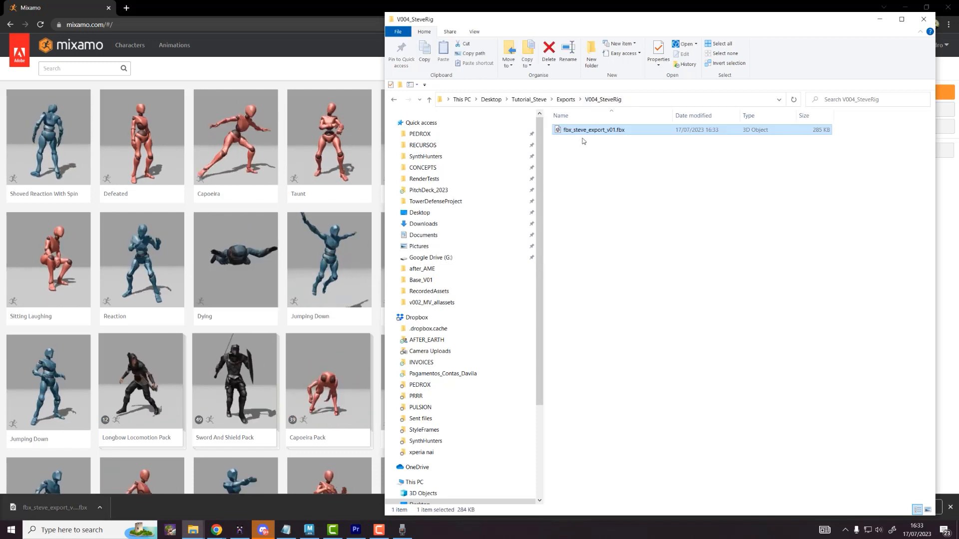
key(BackSpace)
text(Steve)
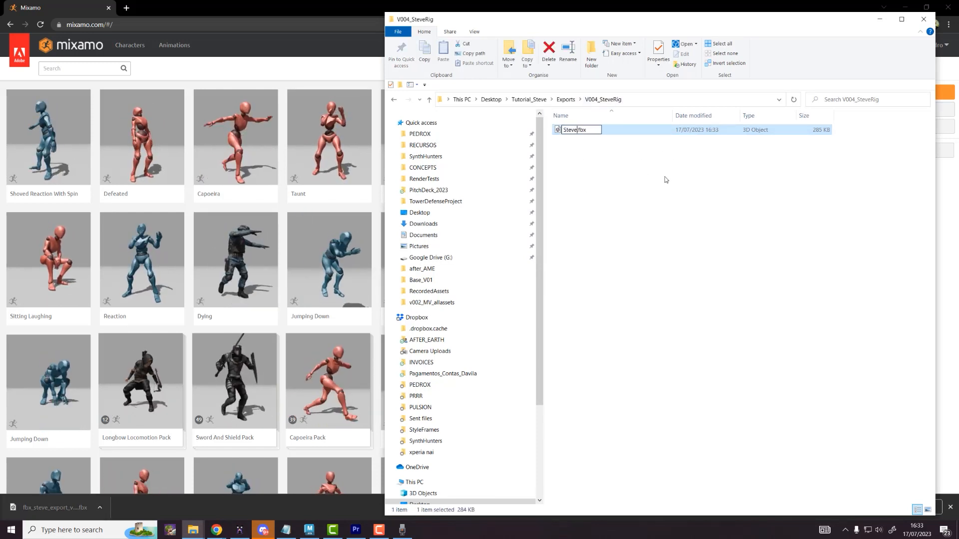
text(_TPOSE)
key(Return)
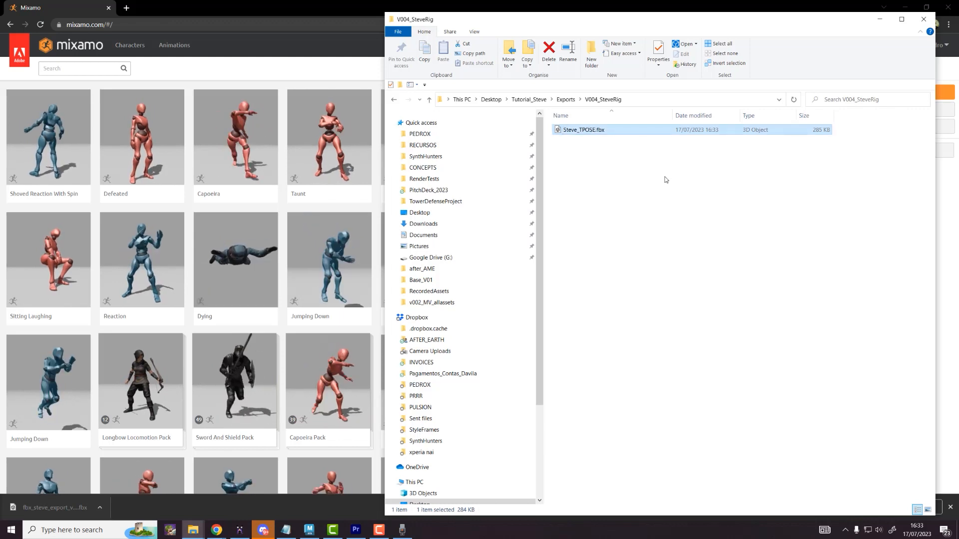
click(879, 19)
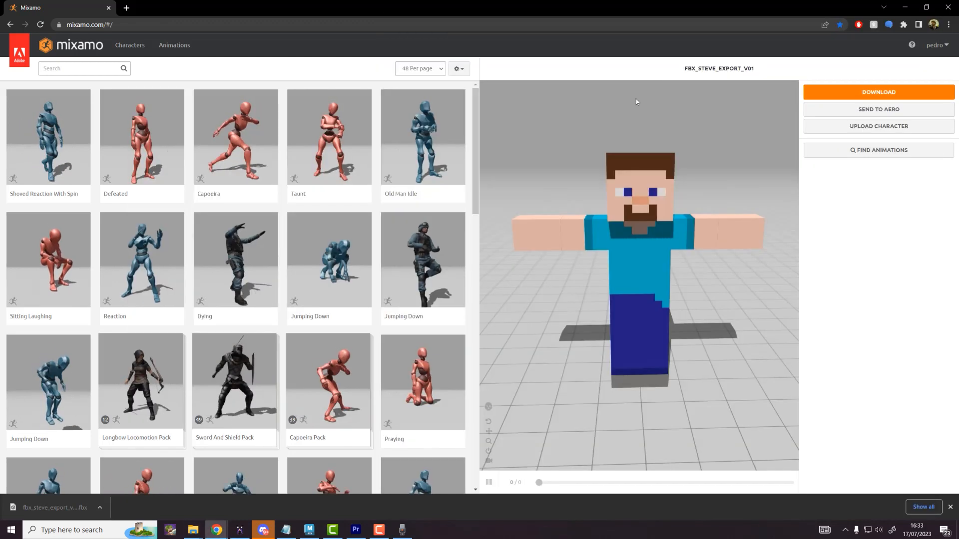
drag(651, 200, 620, 230)
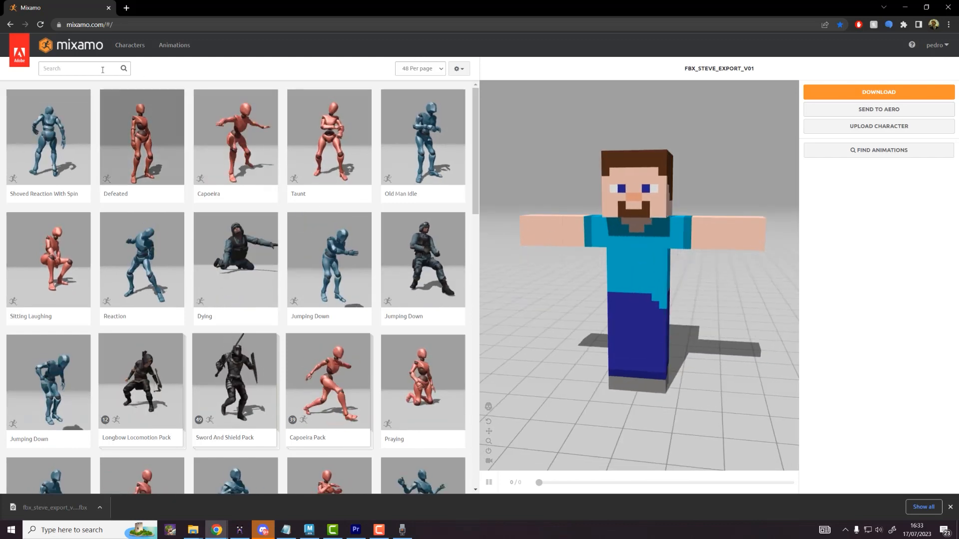
Step: Search Mixamo for 'sword' and apply Sheath Sword 1 to Steve
click(61, 68)
text(s)
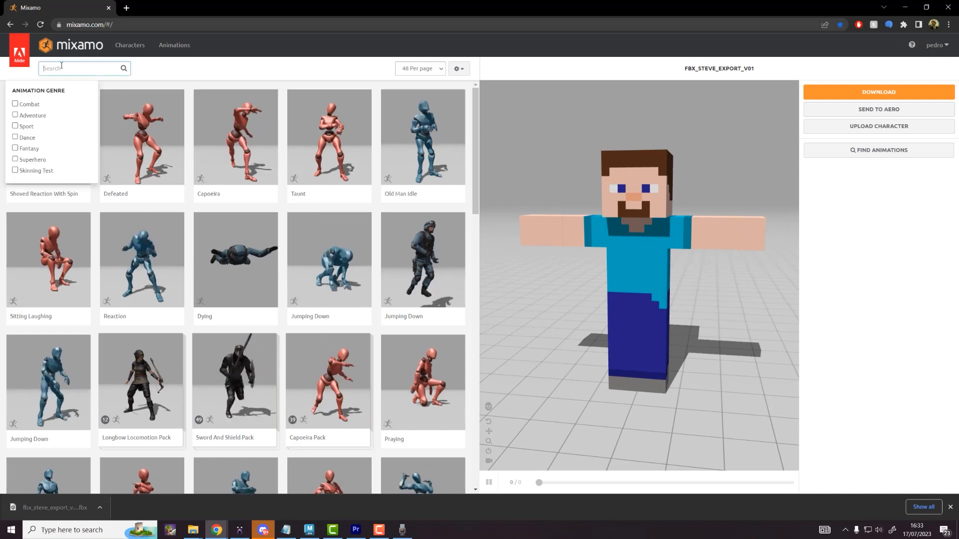
text(word)
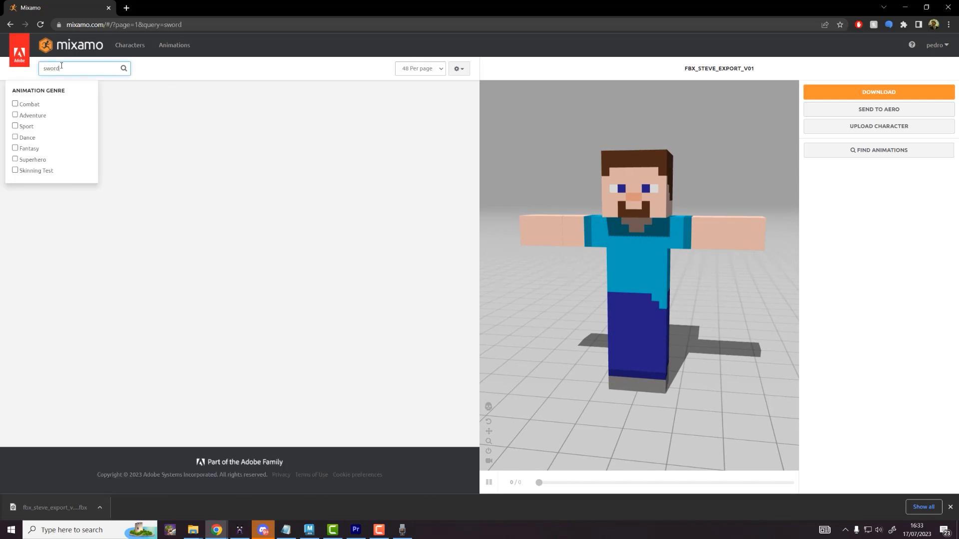
click(288, 96)
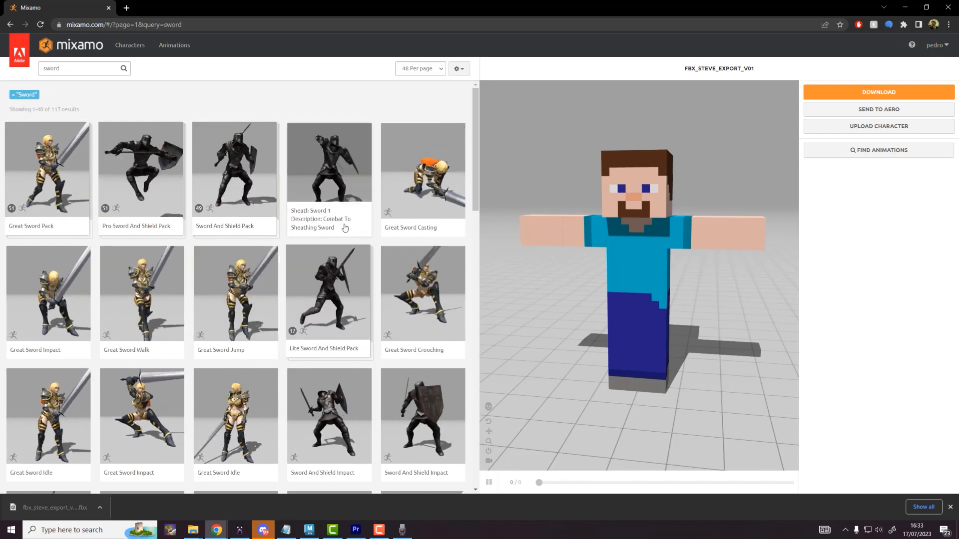
click(356, 179)
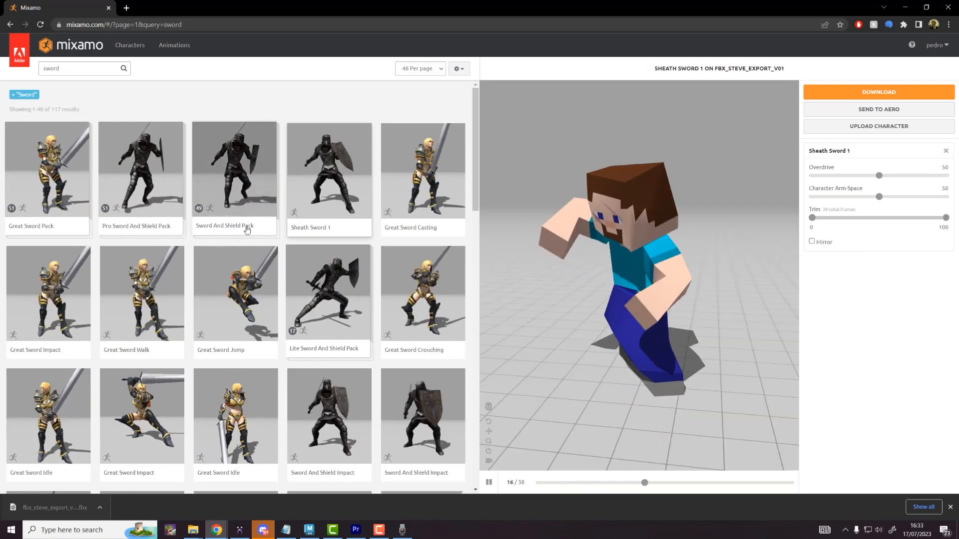
Step: Pause Sheath Sword 1 on its first frame, orbit the preview, and open download settings
click(489, 482)
click(536, 483)
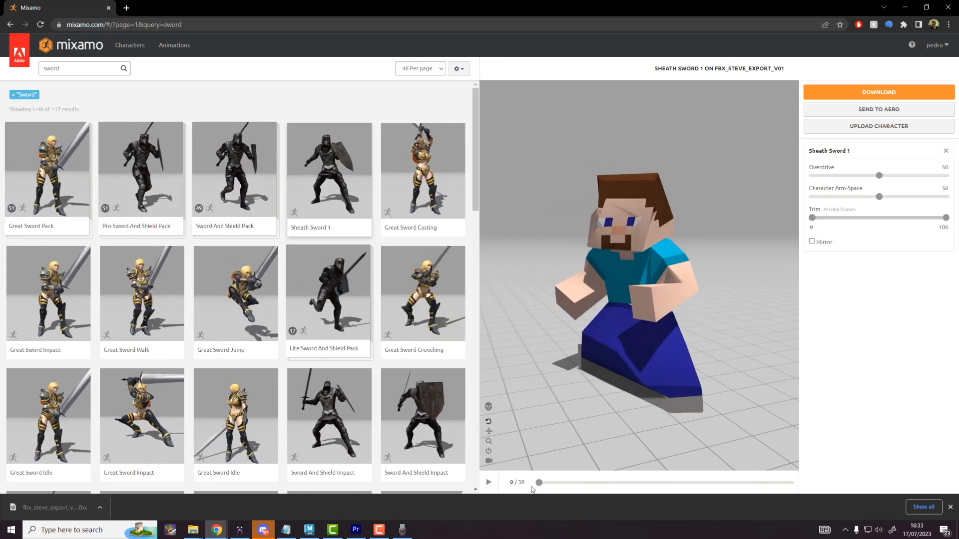
drag(602, 383, 612, 324)
drag(685, 326, 633, 406)
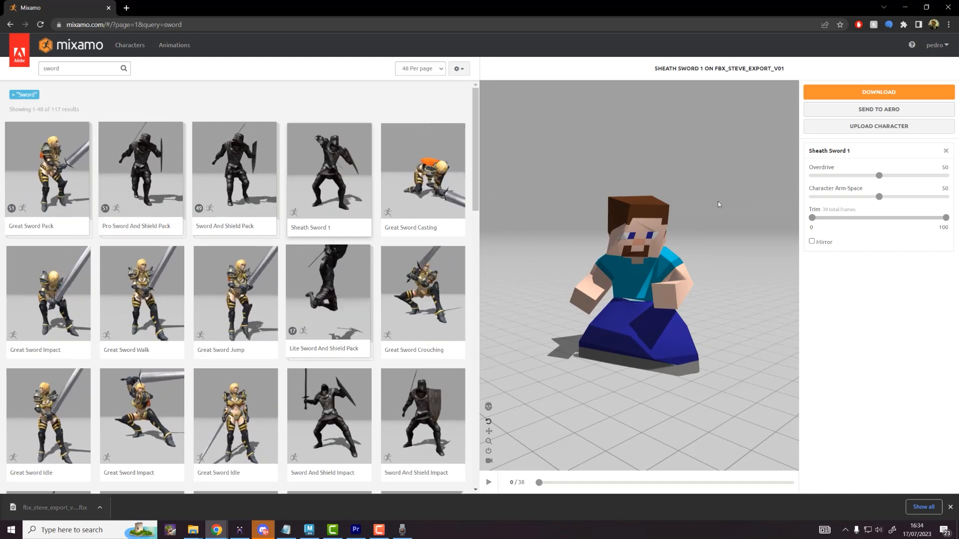
click(879, 92)
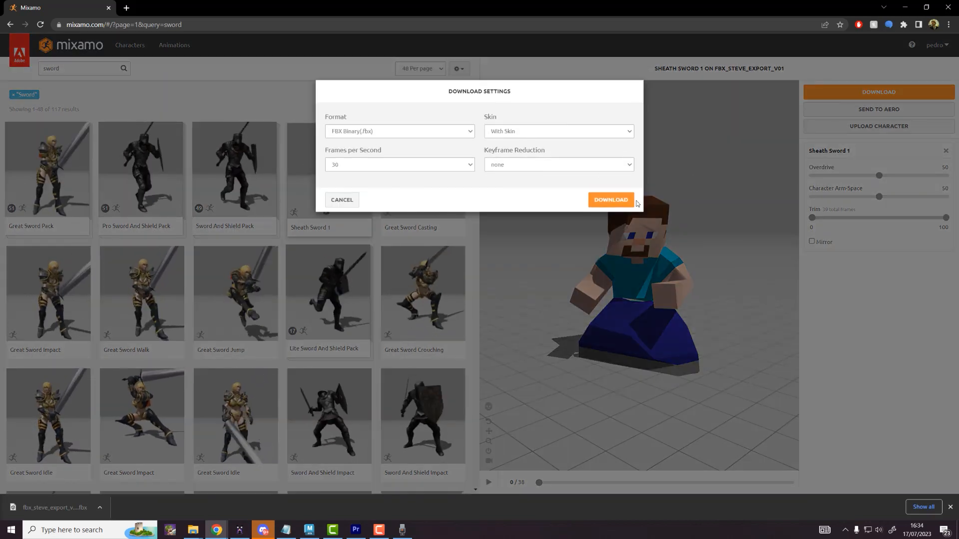
Step: Download Sheath Sword 1 and move it into V004_SteveRig as Steve_SwordPose.fbx
click(611, 200)
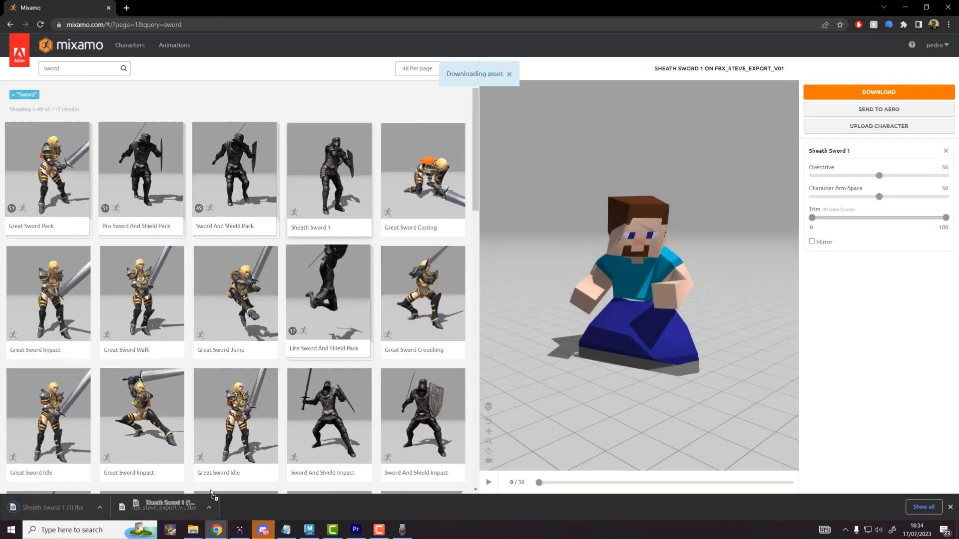
key(alt+Tab)
drag(532, 299, 659, 182)
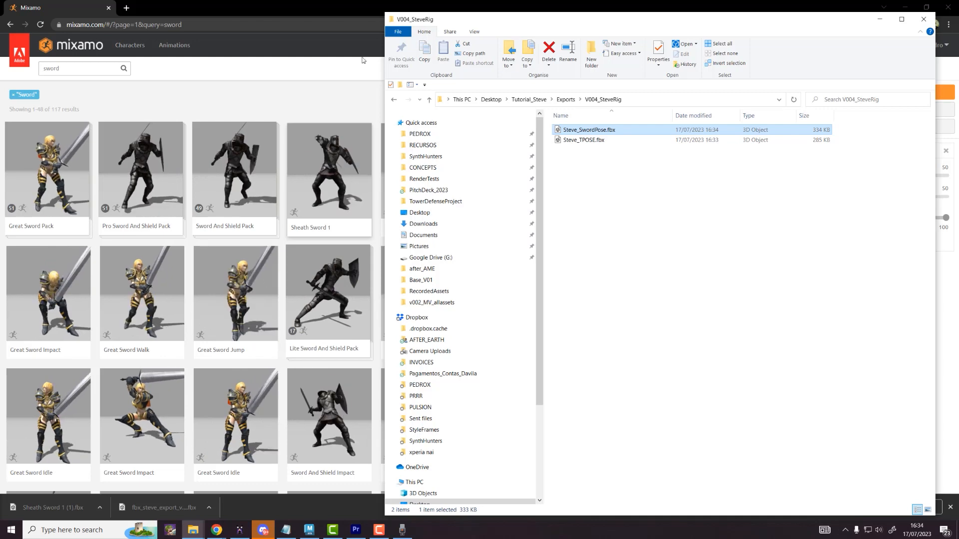
key(alt+Tab)
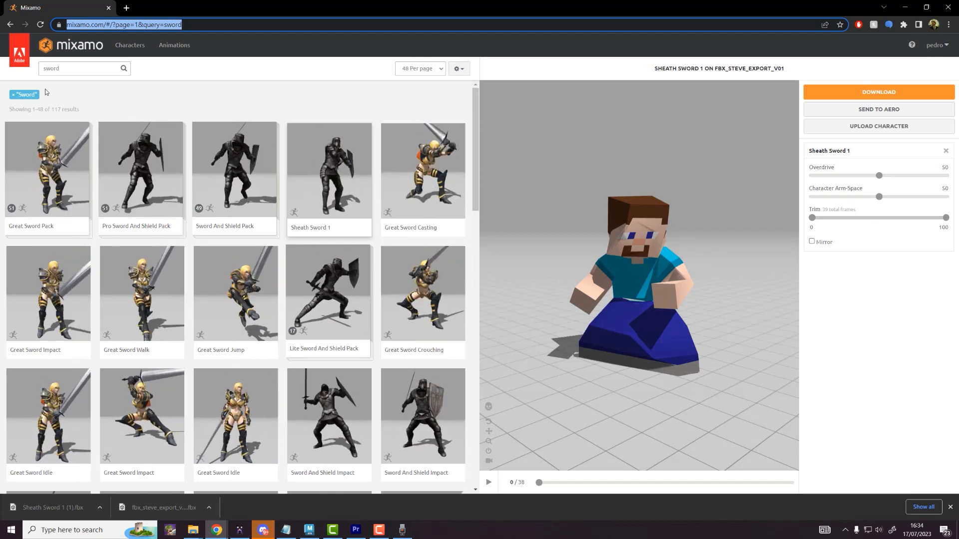
Step: Search 'ZOMBIE', preview Zombie Walk on Steve, and turn on In Place
click(68, 69)
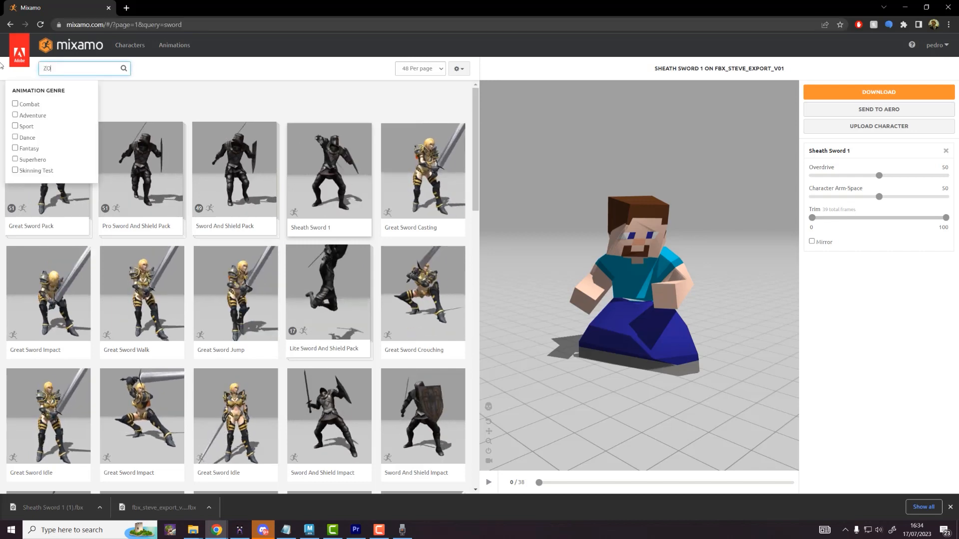
key(Return)
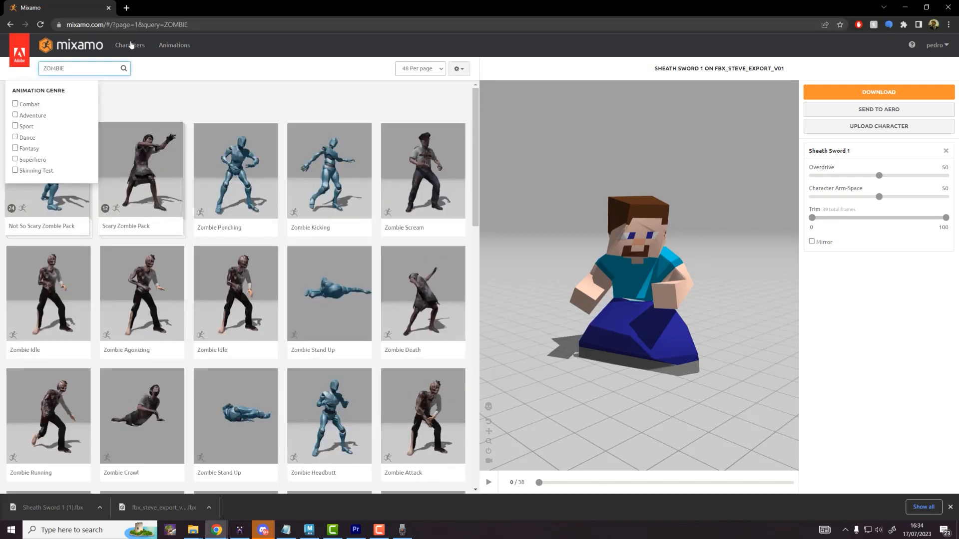
double_click(387, 13)
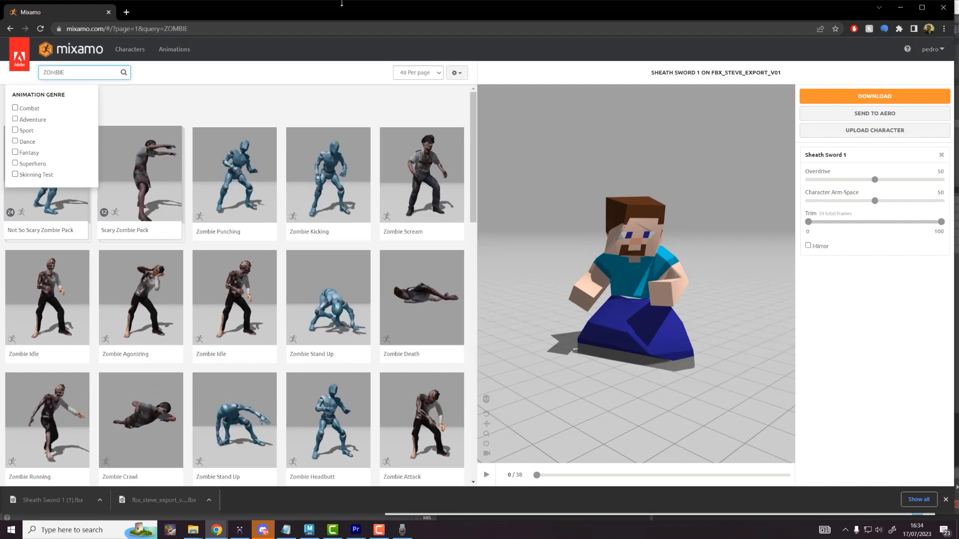
double_click(342, 10)
scroll(80, 410, down, 4)
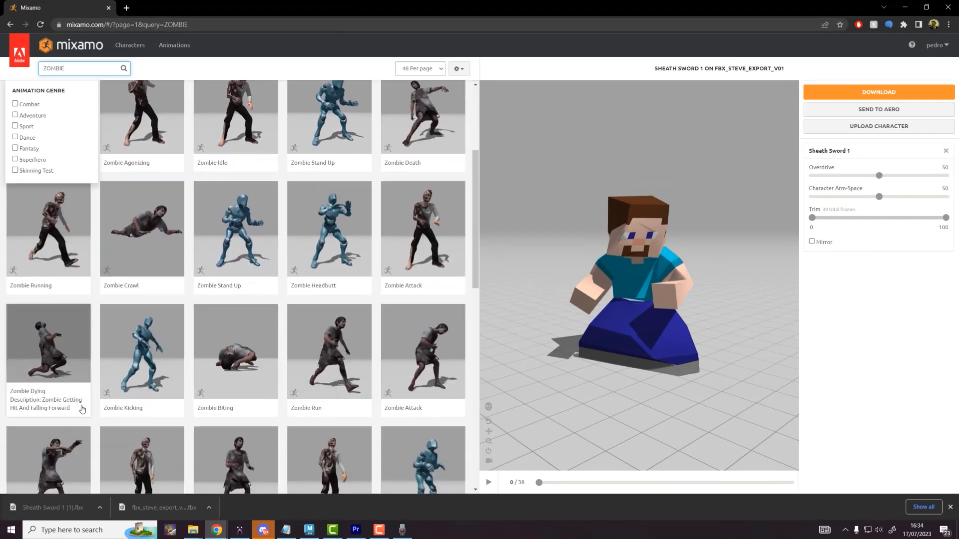
scroll(114, 406, down, 2)
click(70, 395)
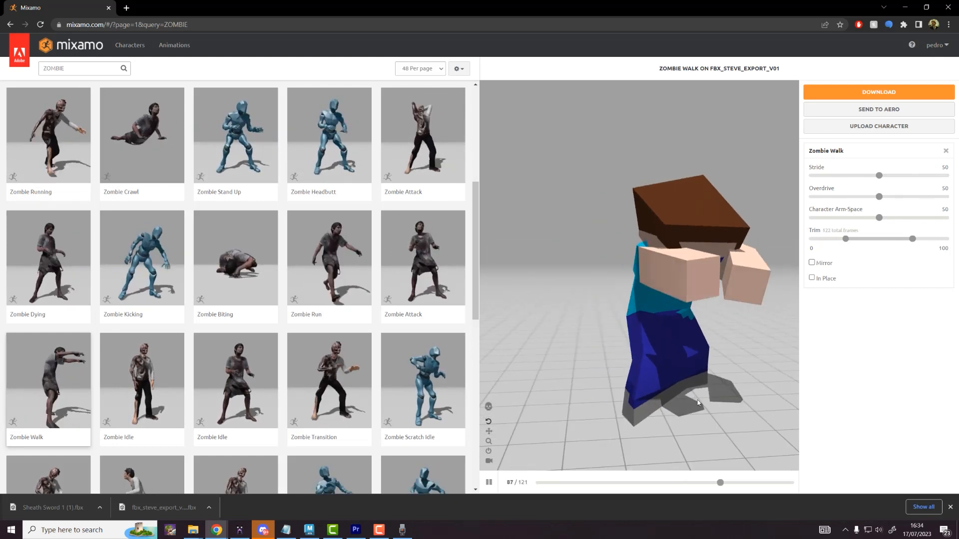
click(811, 278)
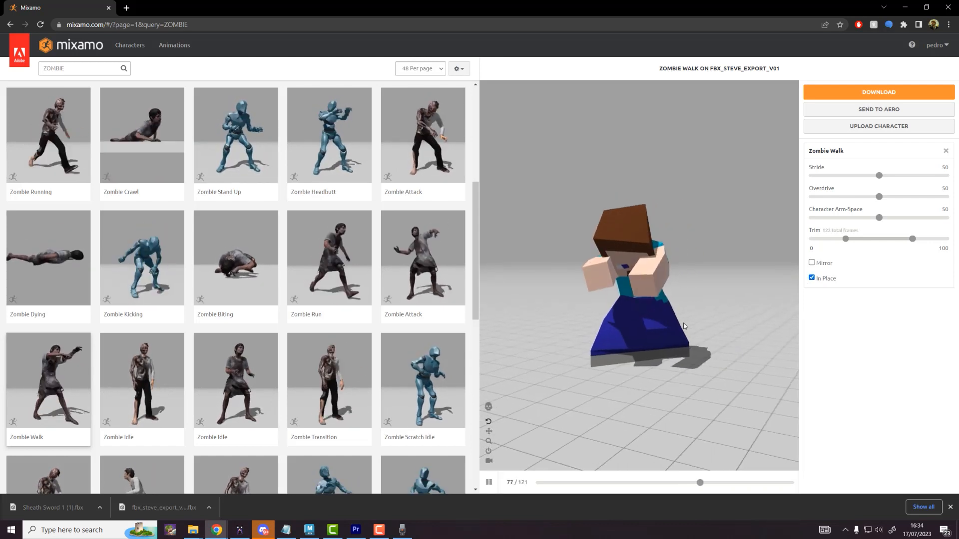
Step: Download Zombie Walk into V004_SteveRig and rename it Zombie Walk.fbx
click(867, 95)
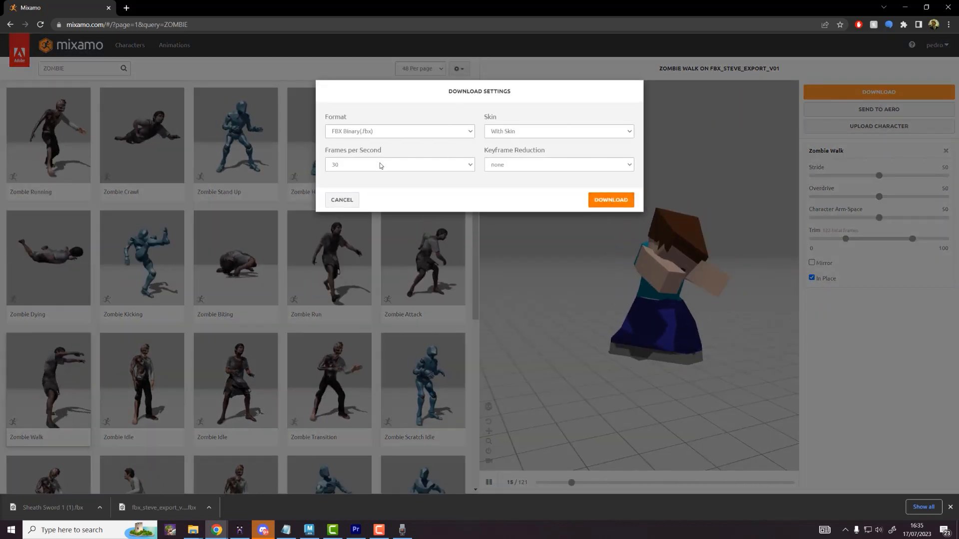
click(613, 200)
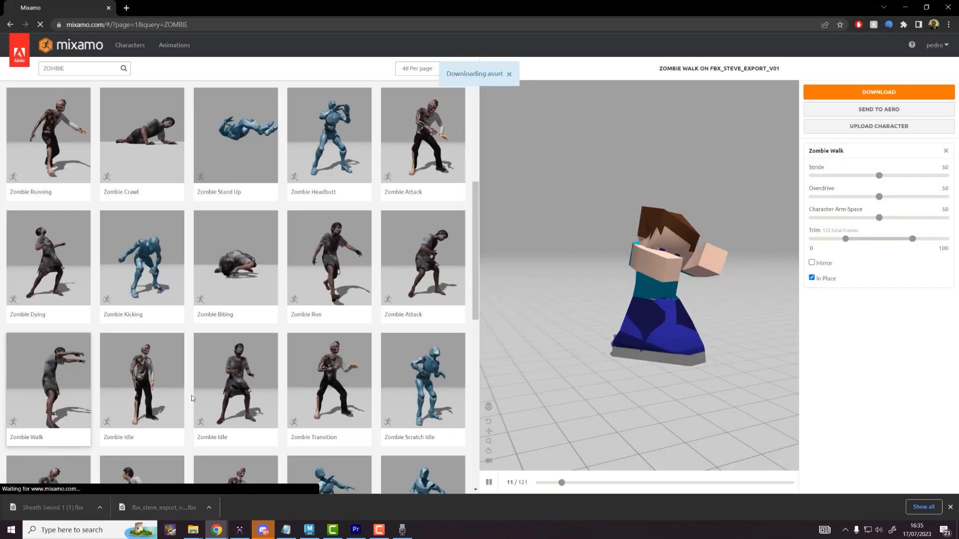
drag(150, 497, 620, 285)
key(alt+Tab)
key(F2)
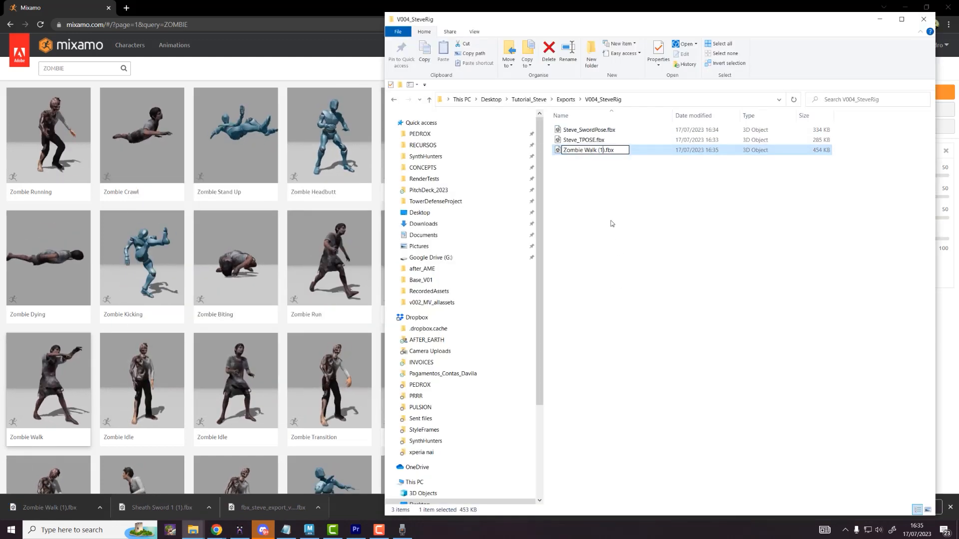
key(BackSpace)
key(BackSpace)
key(BackSpace)
key(BackSpace)
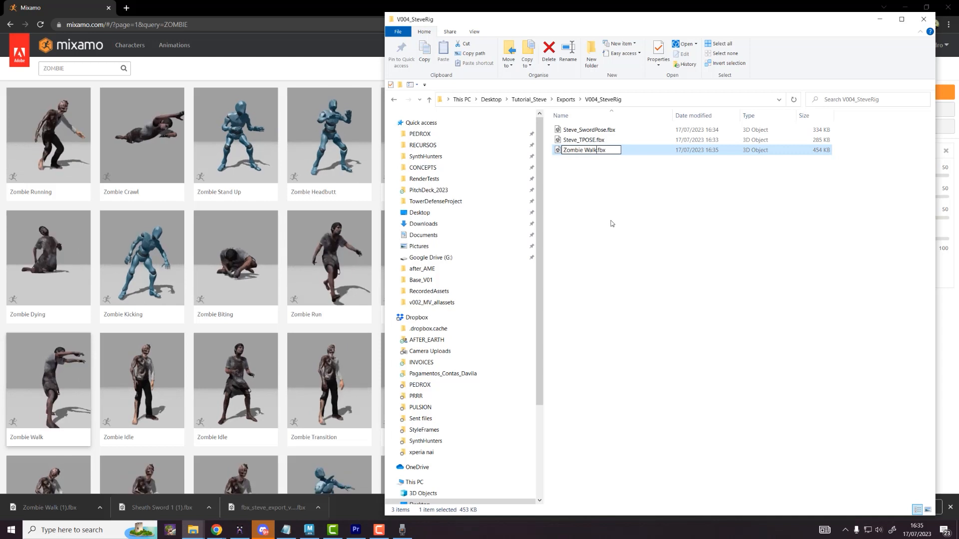
click(687, 189)
Step: Check the three exported files in V004_SteveRig, then minimise the browser to reveal Maya
drag(743, 232, 512, 108)
drag(783, 259, 601, 126)
click(642, 250)
click(362, 21)
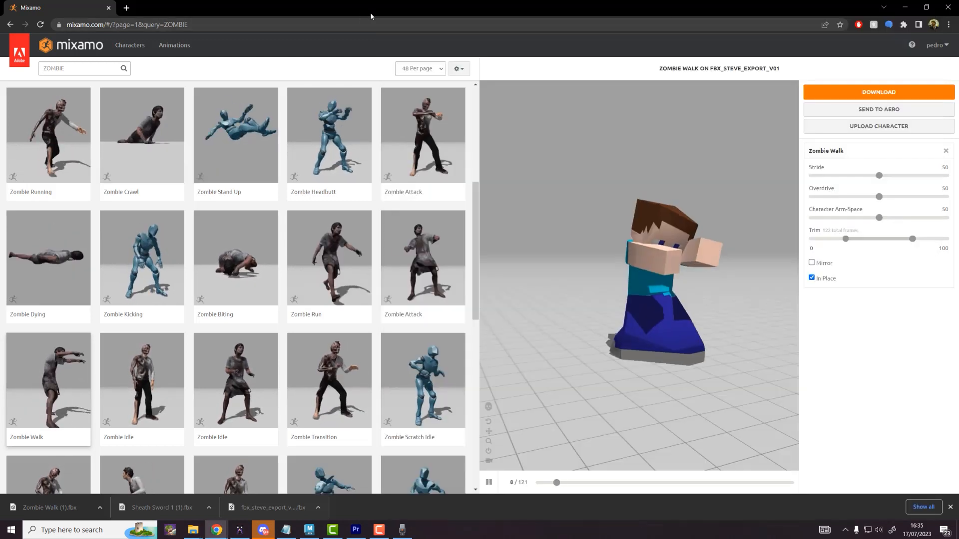
click(905, 8)
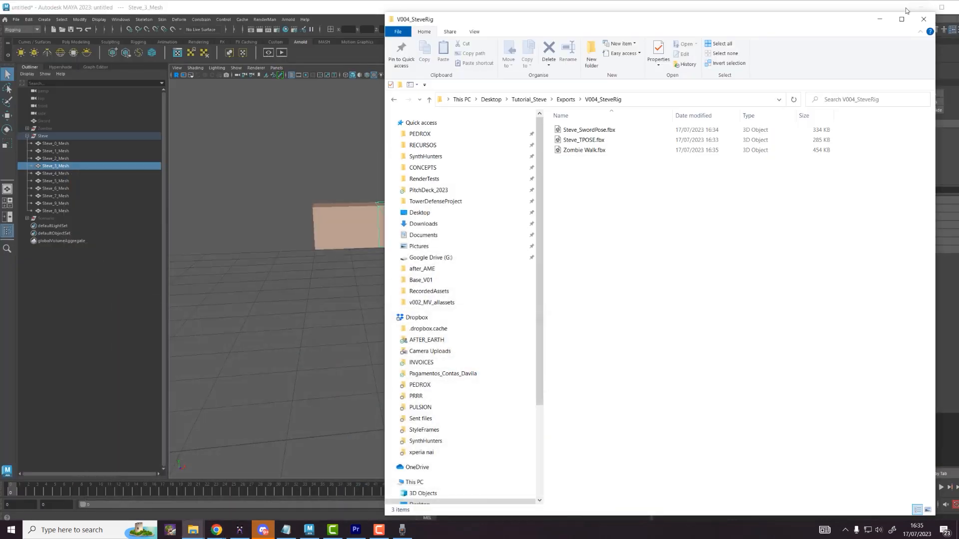
Step: Return to Maya, deselect Steve_3_Mesh and orbit the view around Steve
click(879, 19)
click(654, 275)
scroll(630, 293, down, 2)
alt+drag(631, 294, 628, 290)
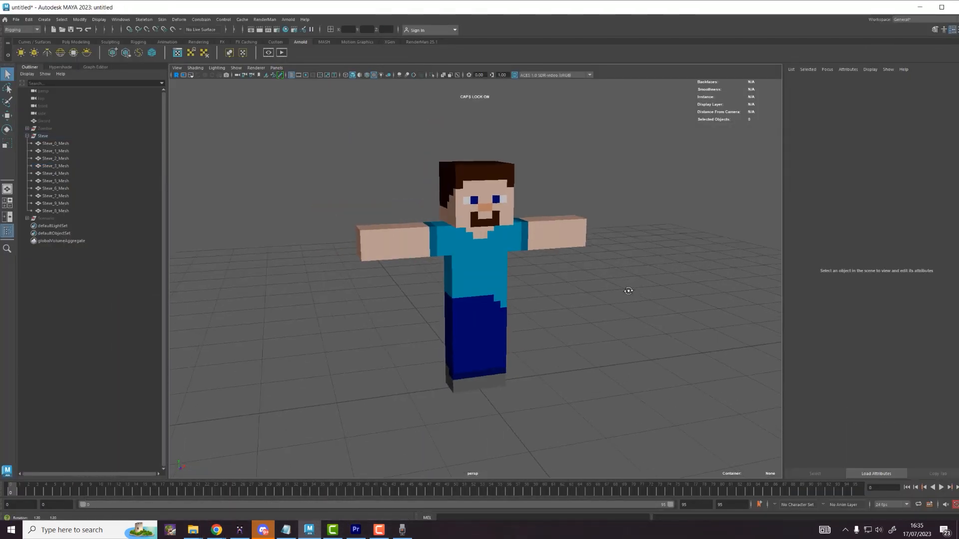
Step: Start an import and browse to Desktop\Tutorial_Steve\Exports\V004_SteveRig
click(16, 19)
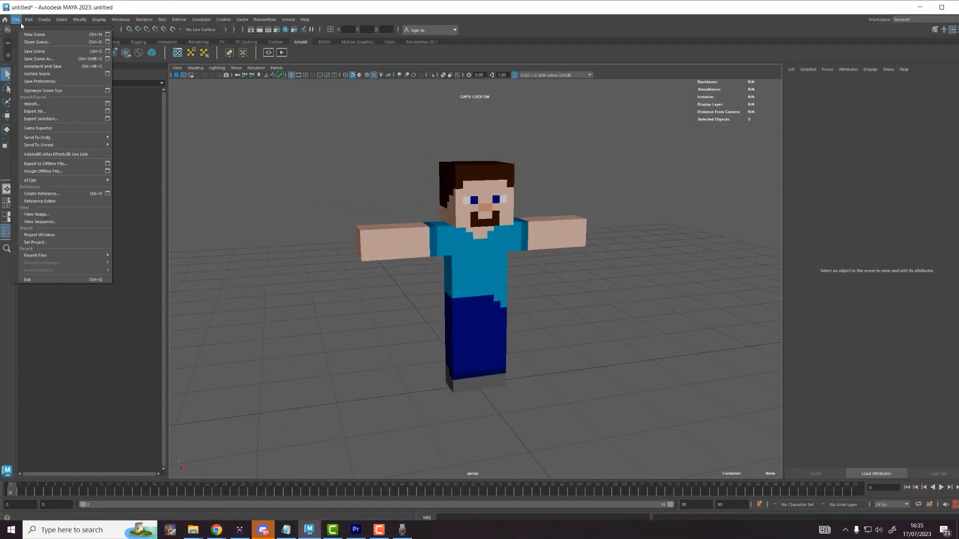
click(32, 104)
click(447, 250)
key(BackSpace)
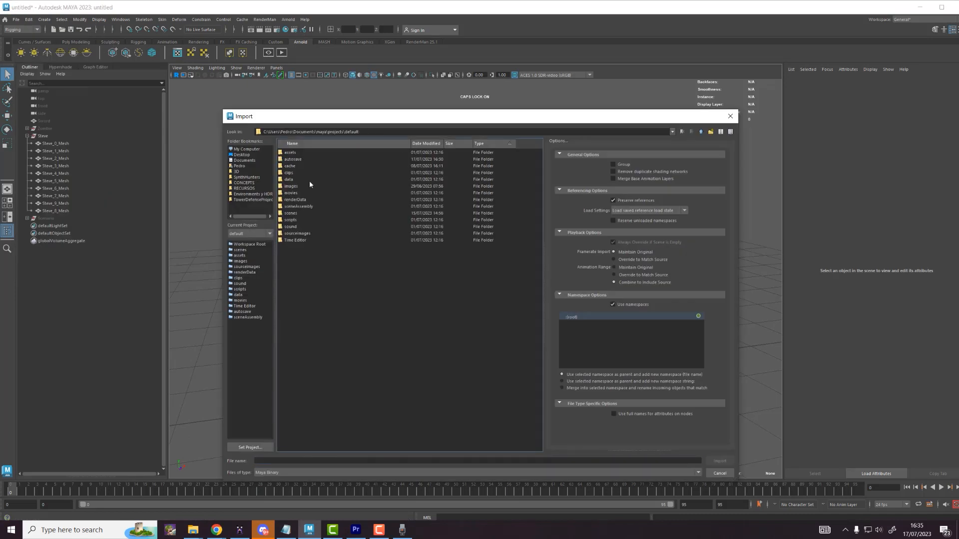
click(242, 155)
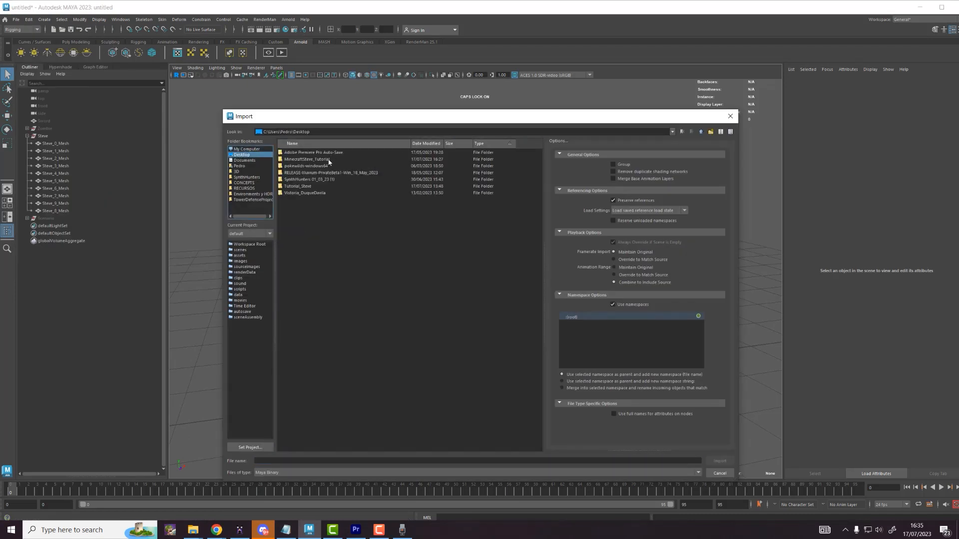
double_click(298, 187)
double_click(291, 152)
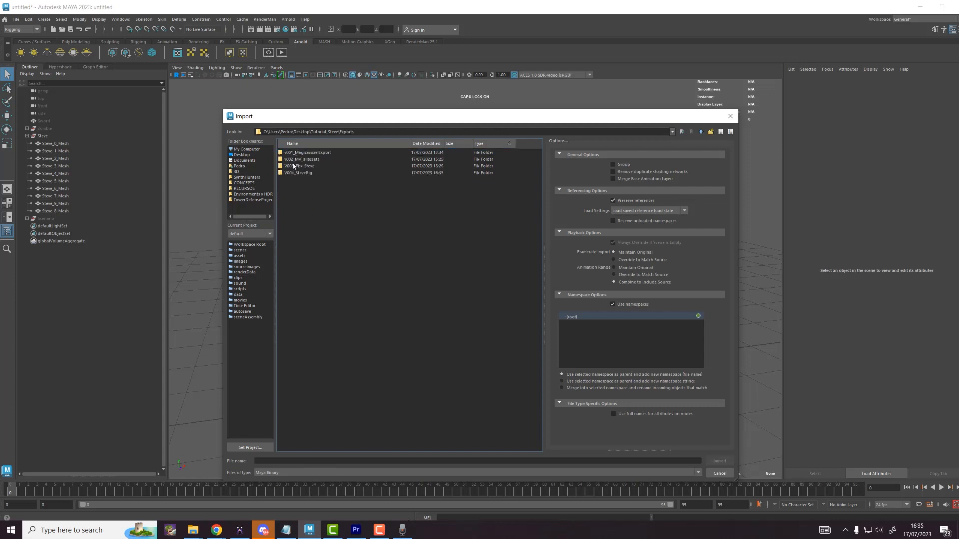
double_click(298, 173)
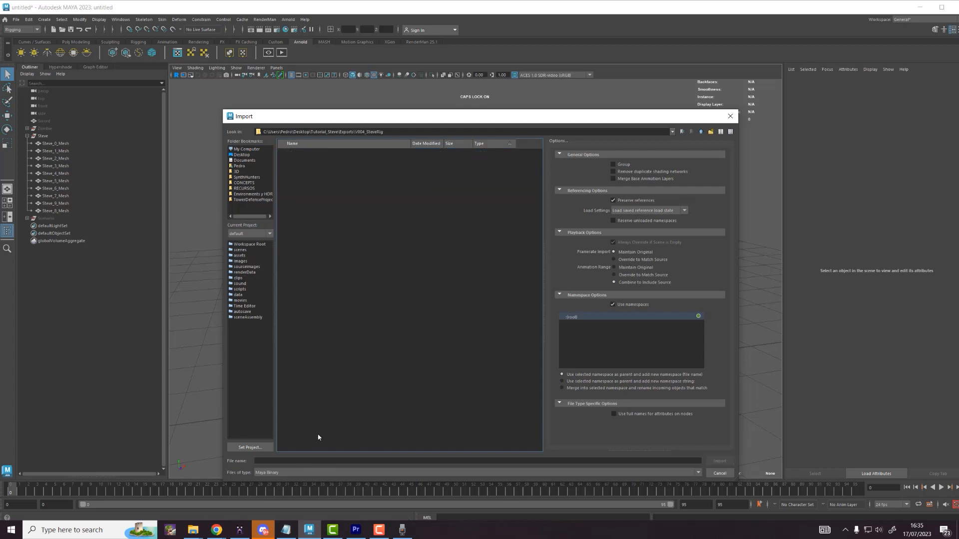
Step: Filter the file list to FBX and import Steve_TPOSE.fbx
click(292, 473)
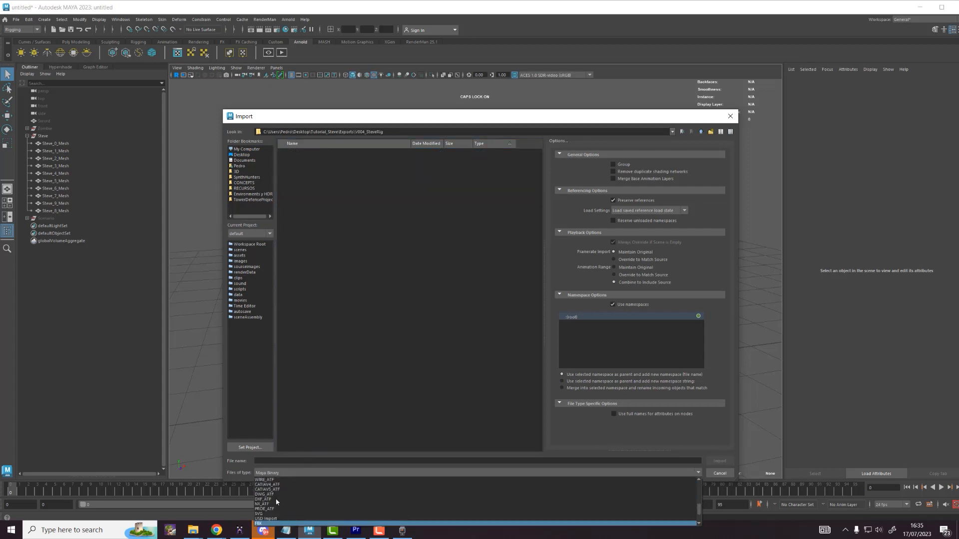
click(265, 524)
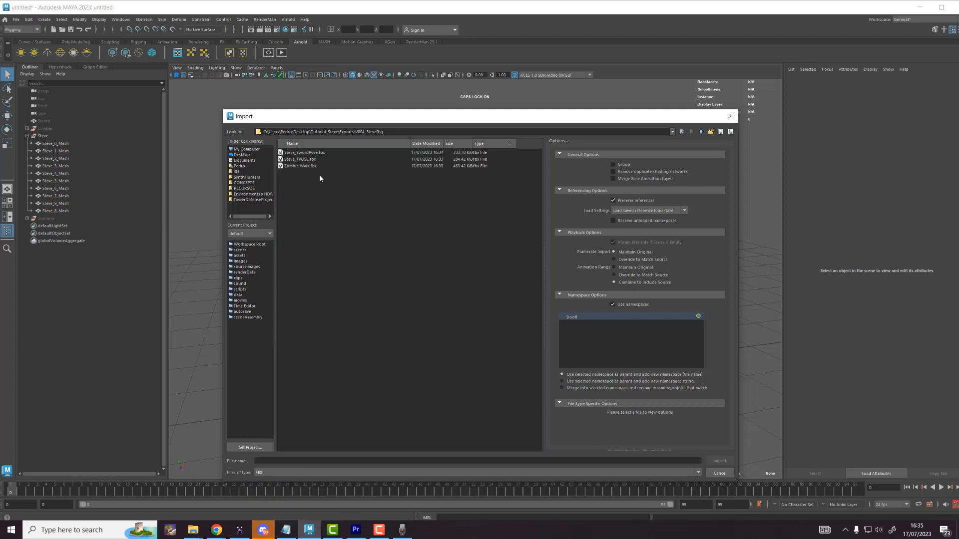
click(307, 160)
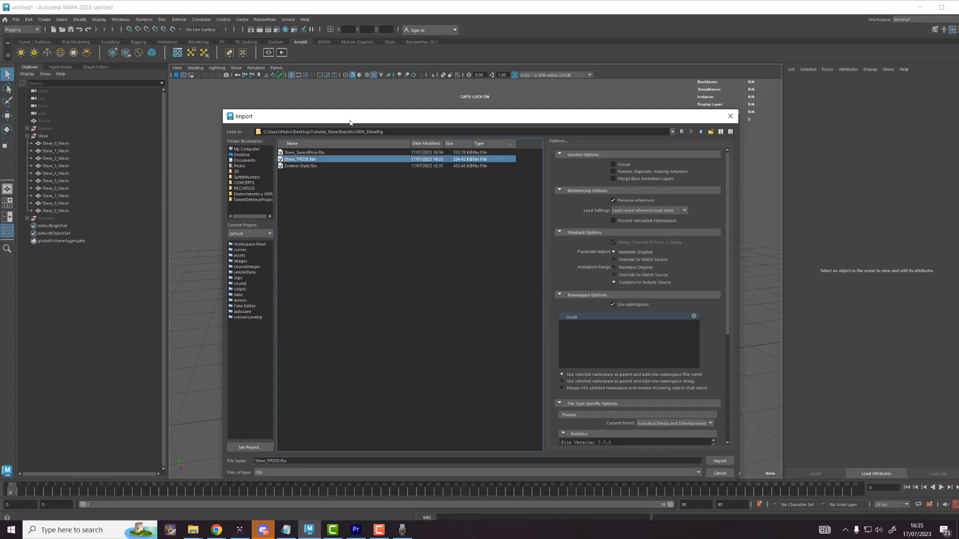
drag(350, 121, 391, 65)
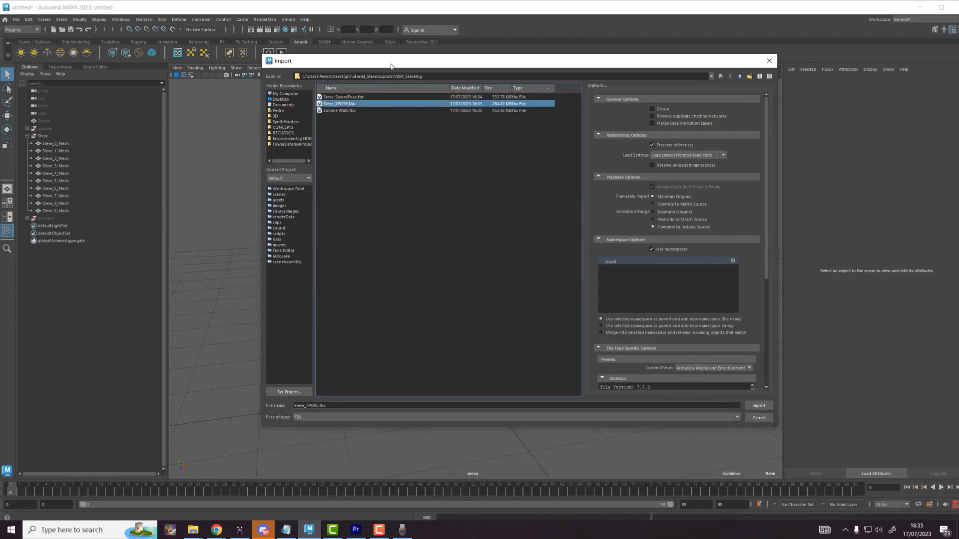
click(759, 406)
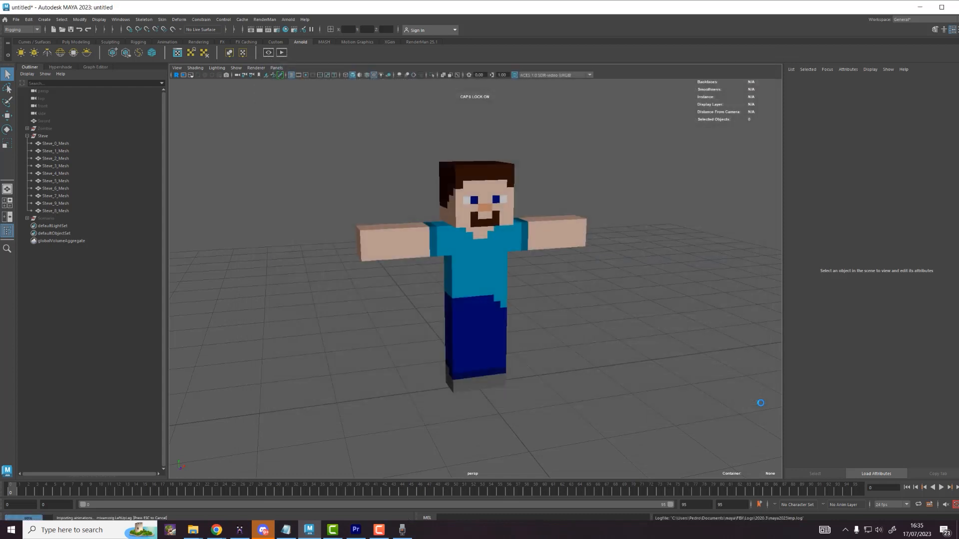
click(27, 137)
click(53, 151)
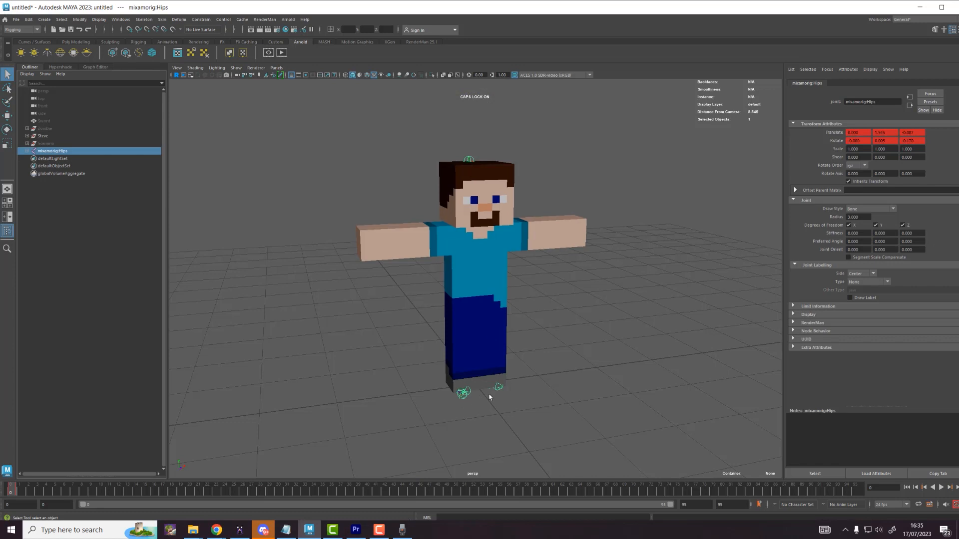
alt+drag(534, 265, 462, 118)
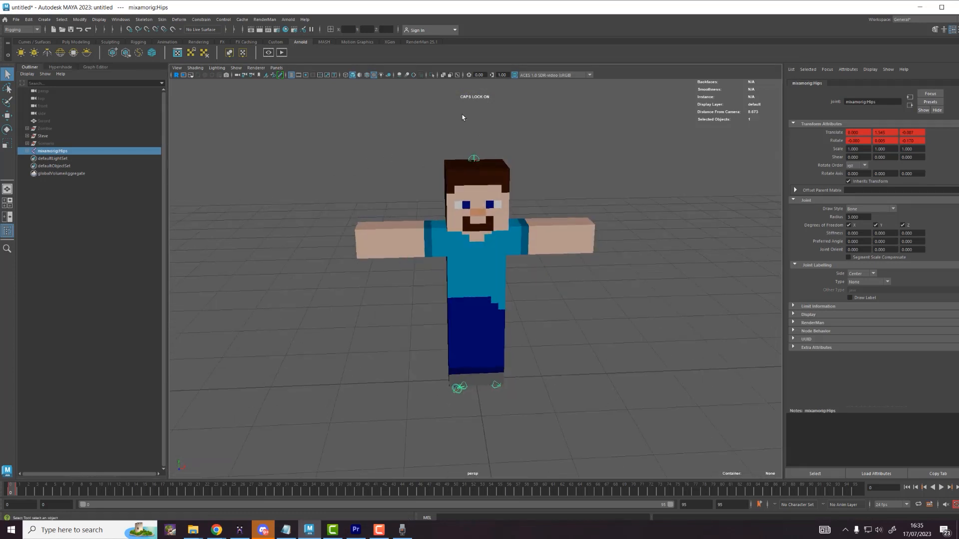
click(458, 76)
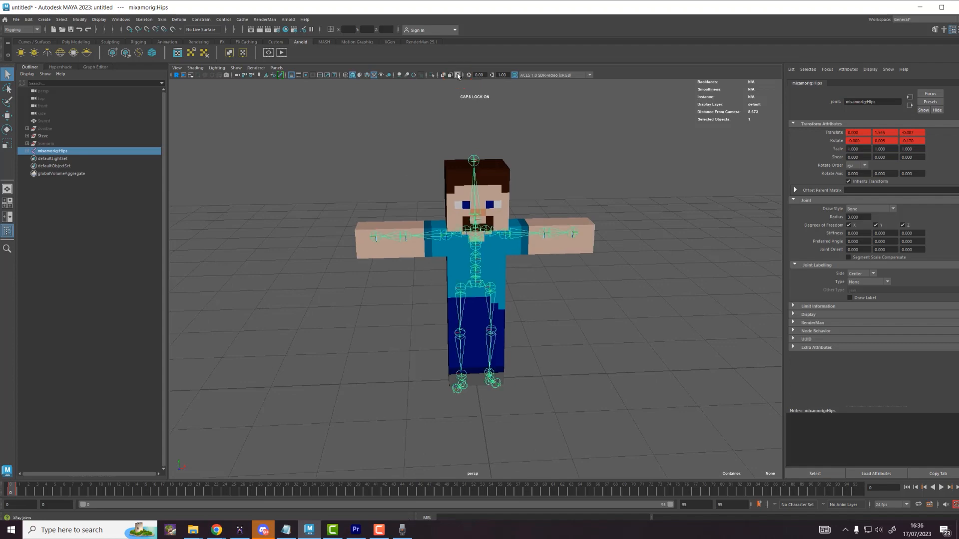
alt+drag(464, 146, 484, 144)
click(555, 139)
scroll(538, 215, up, 3)
click(537, 216)
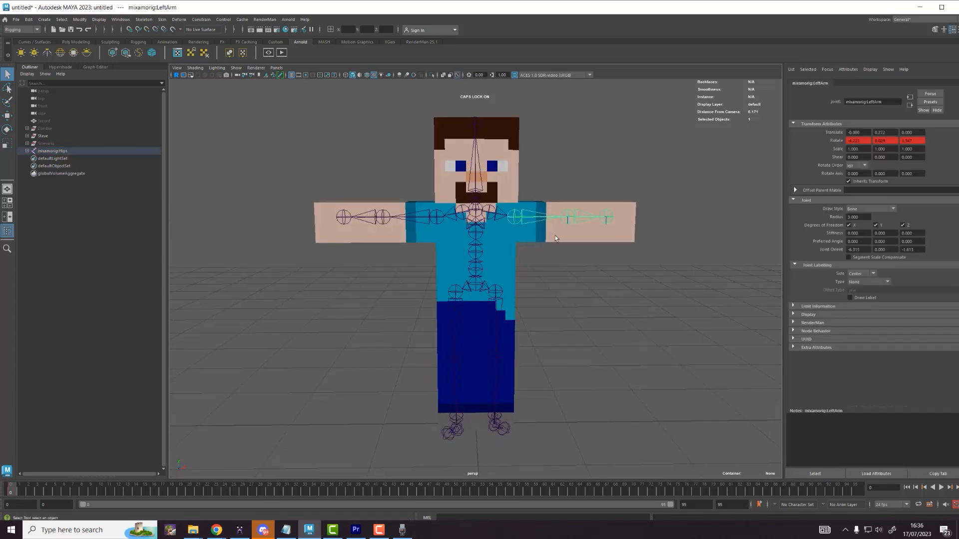
click(580, 267)
click(530, 218)
click(538, 221)
click(533, 220)
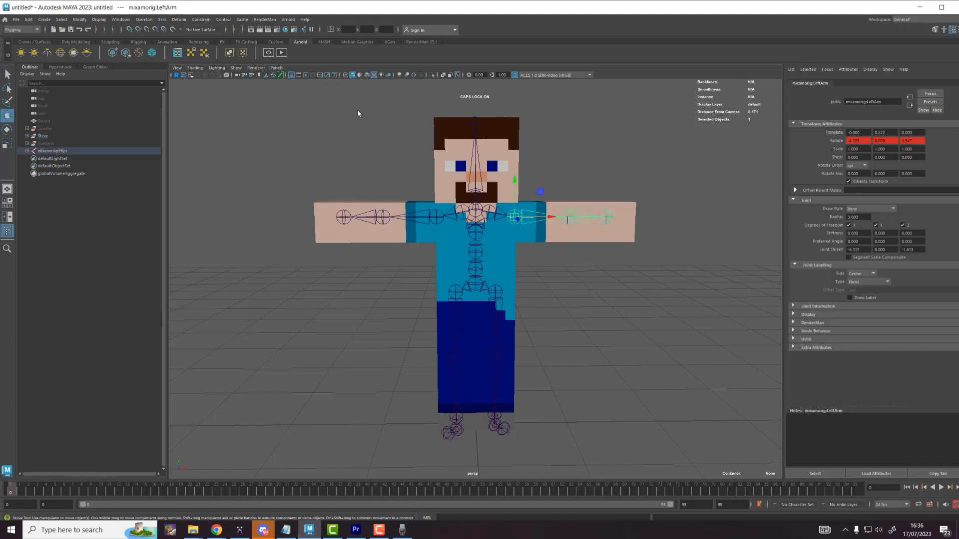
key(e)
key(r)
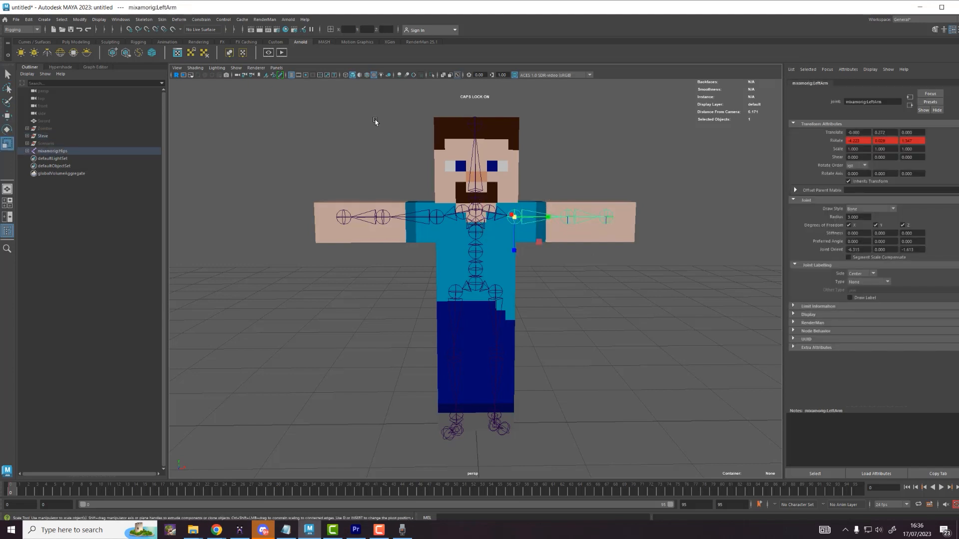
key(e)
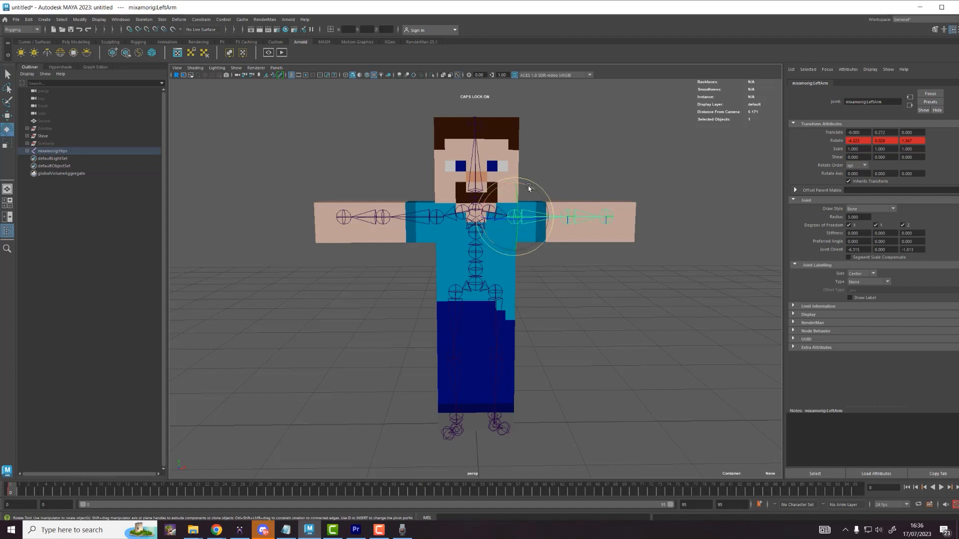
drag(541, 197, 616, 223)
key(ctrl+z)
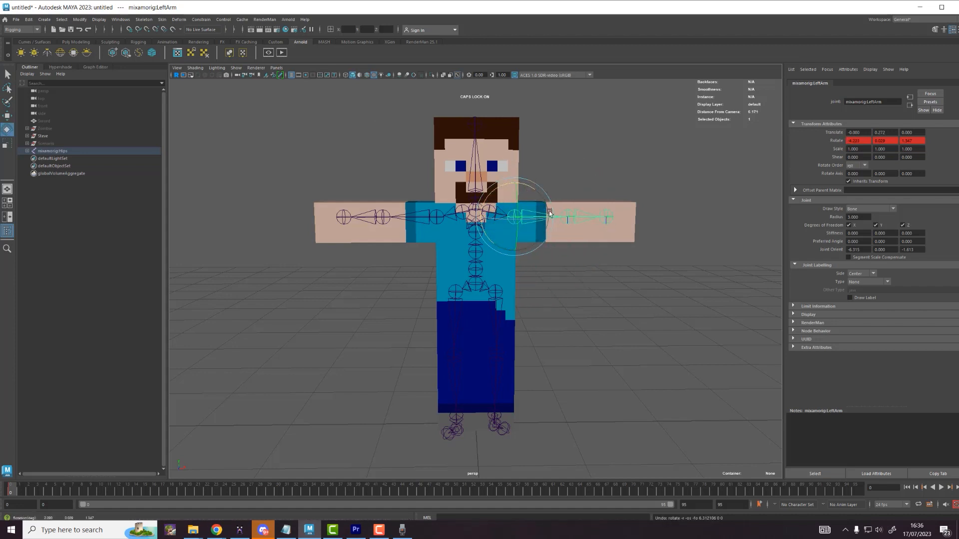
drag(550, 214, 566, 223)
key(ctrl+z)
click(573, 243)
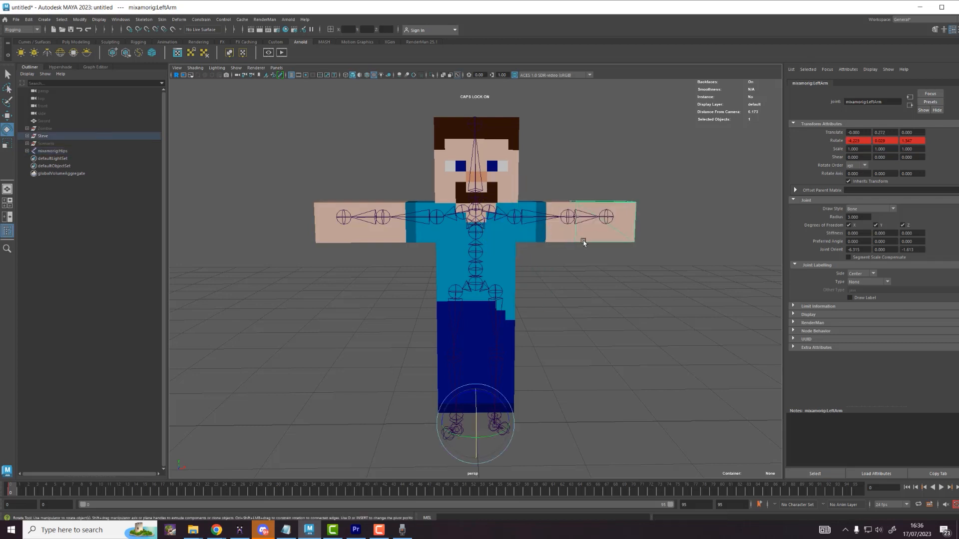
click(523, 217)
drag(535, 189, 550, 223)
key(ctrl+z)
click(471, 268)
drag(470, 268, 499, 275)
key(ctrl+z)
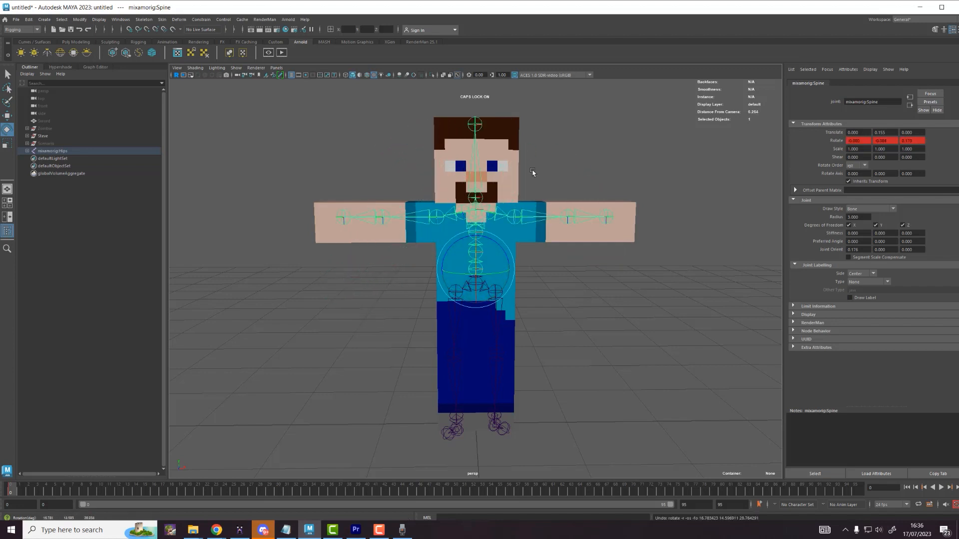
click(565, 171)
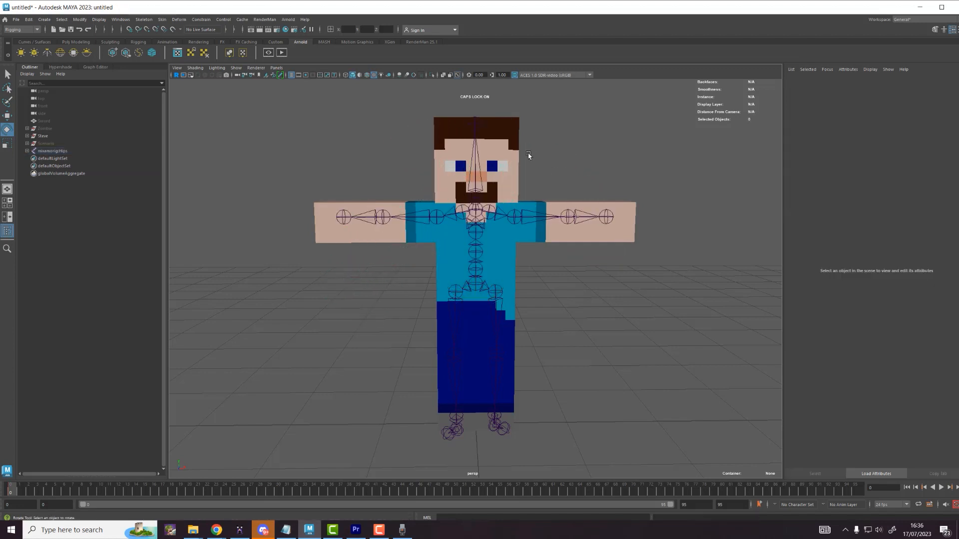
Step: Begin Save Scene As and create a new Maya folder inside Desktop\Tutorial_Steve
click(16, 19)
click(34, 59)
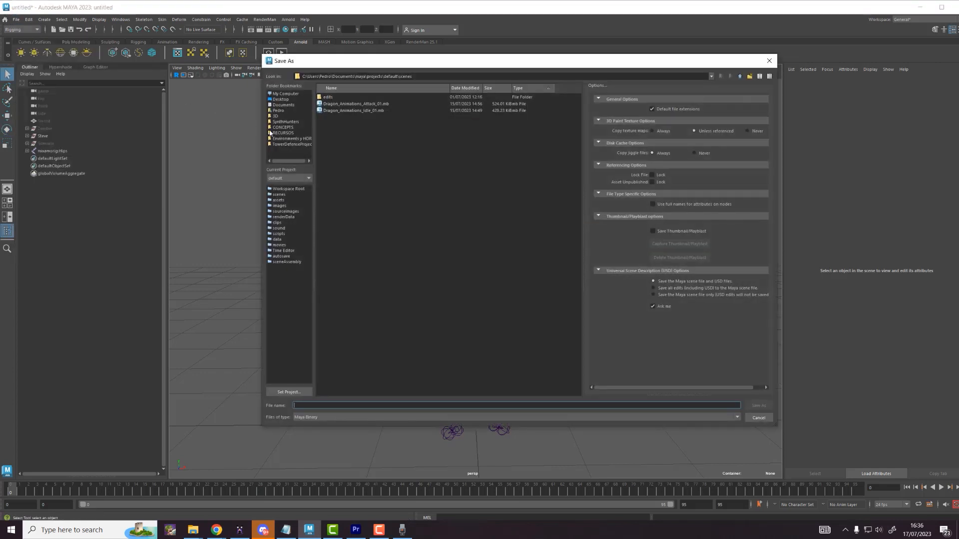
click(280, 100)
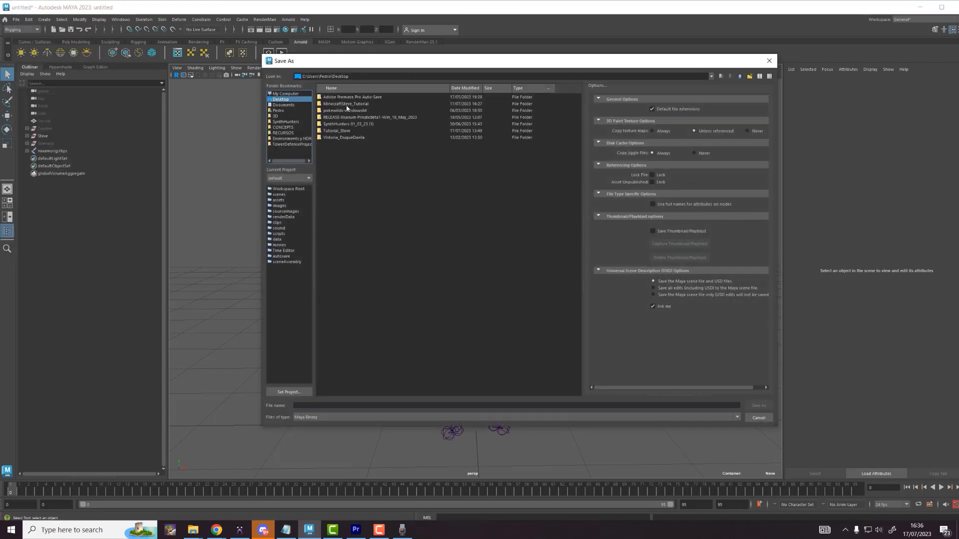
double_click(343, 129)
right_click(344, 126)
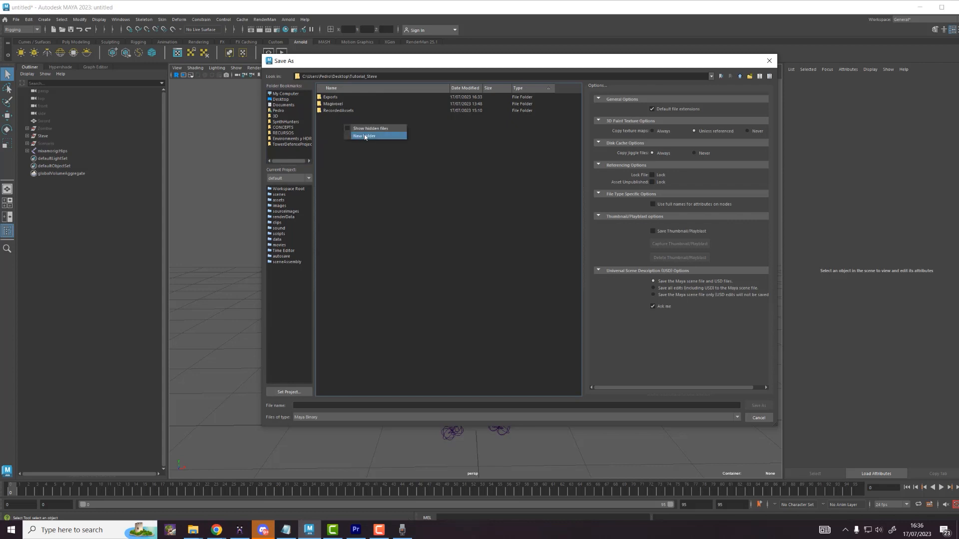
click(365, 137)
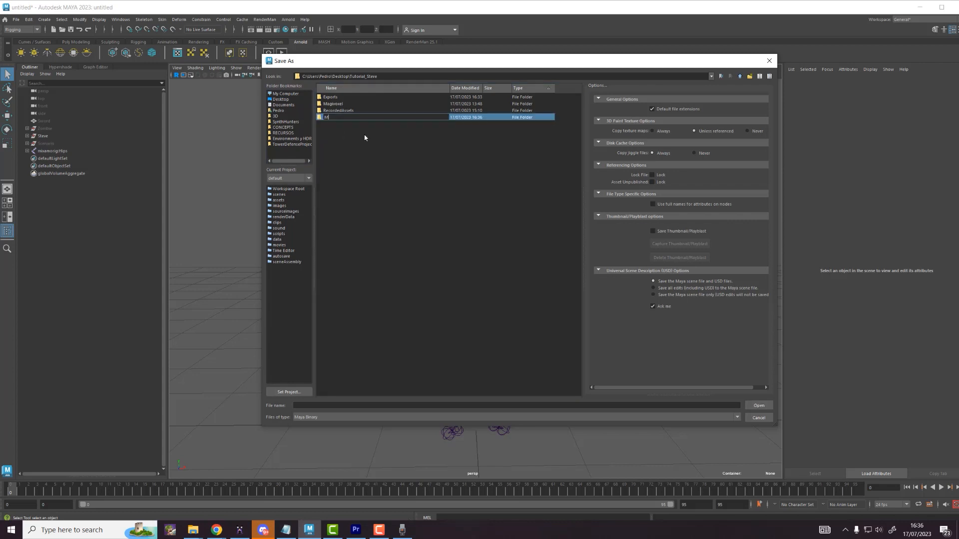
key(Return)
key(Return)
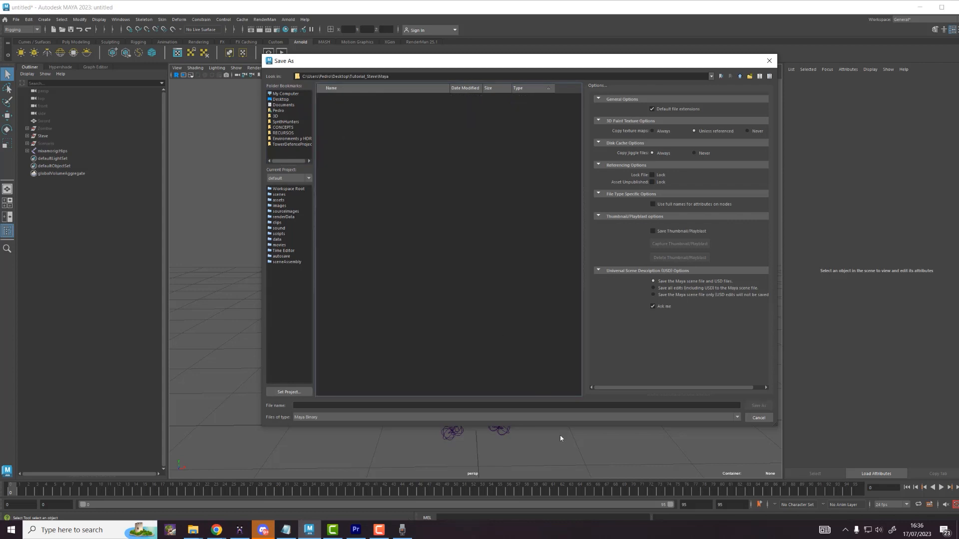
Step: Save the scene as Minecraft_Scene in the new Maya folder
click(560, 406)
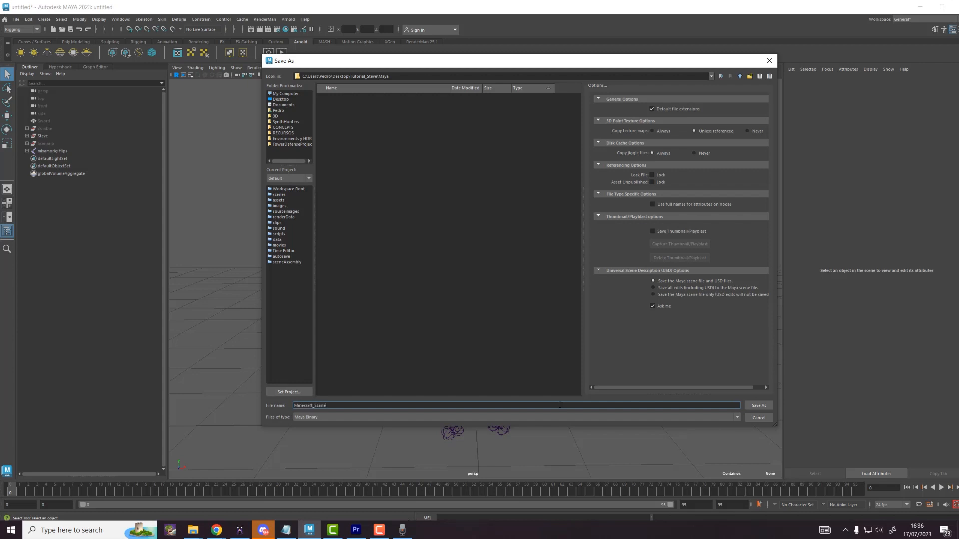
key(Return)
key(e)
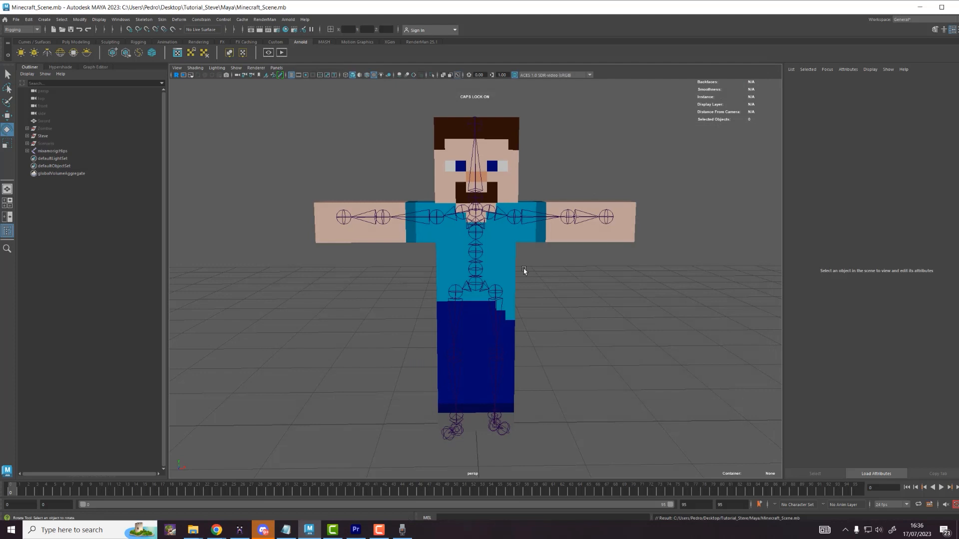
Step: Select the LeftArm joint and add the Steve mesh to the selection
mouse_move(540, 268)
alt+mouse_down()
mouse_move(584, 272)
mouse_move(545, 270)
alt+mouse_up()
scroll(548, 177, up, 3)
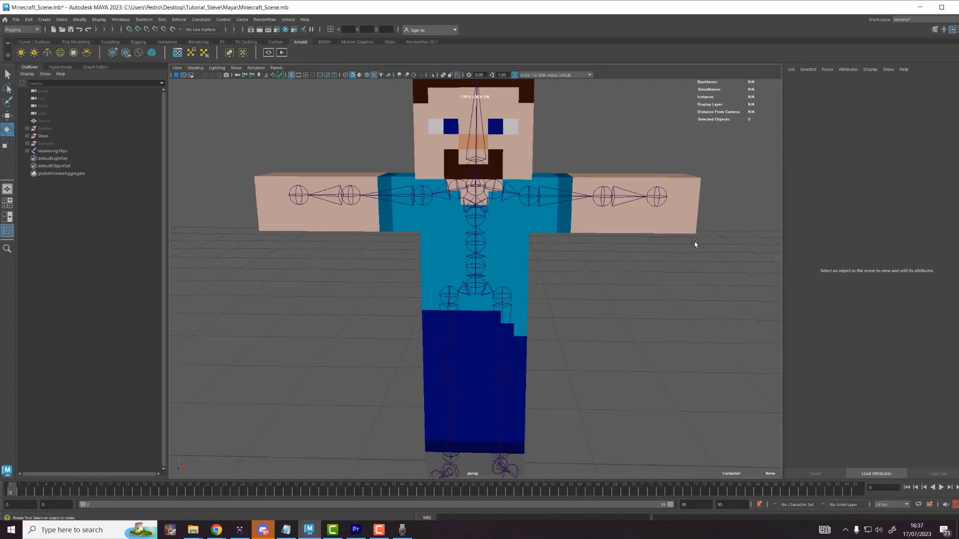
alt+drag(538, 361, 554, 171)
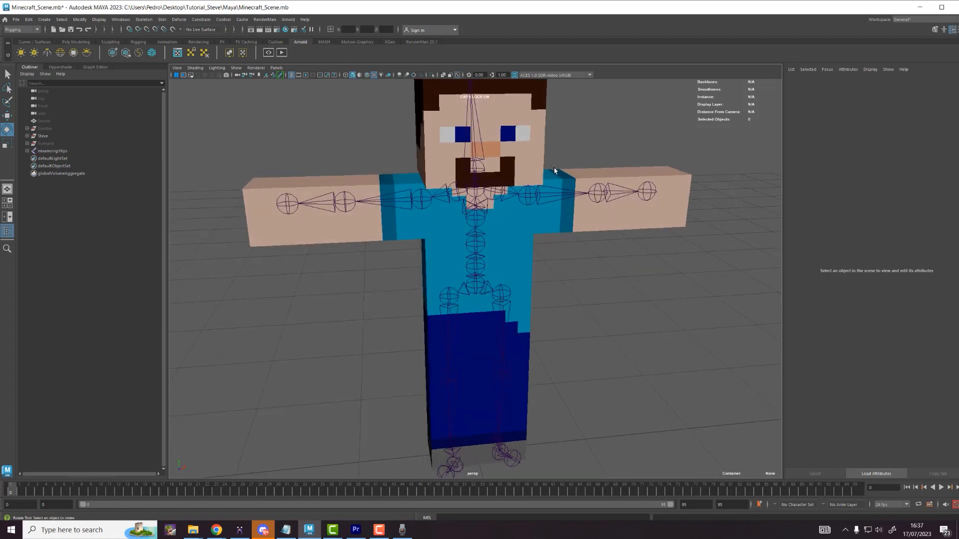
click(548, 198)
alt+drag(586, 202, 565, 276)
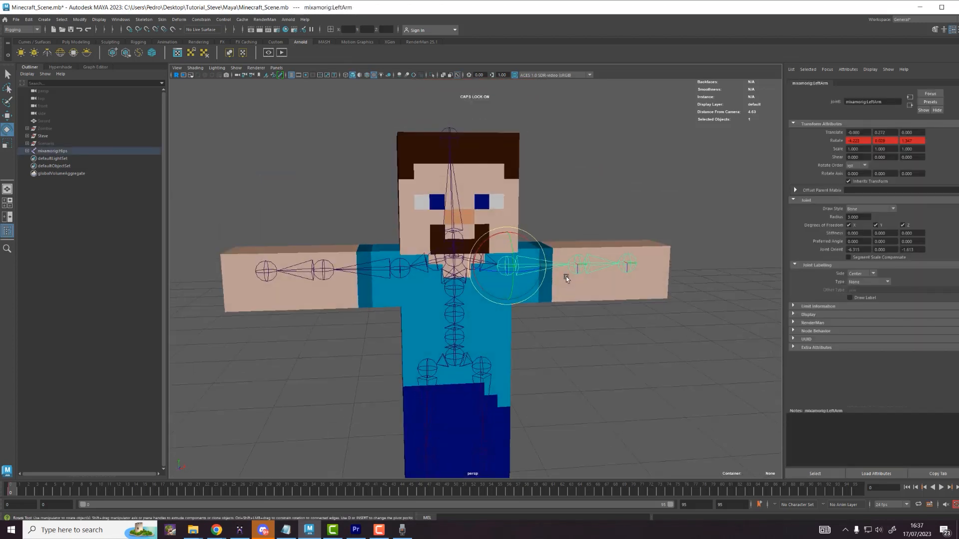
shift+click(553, 300)
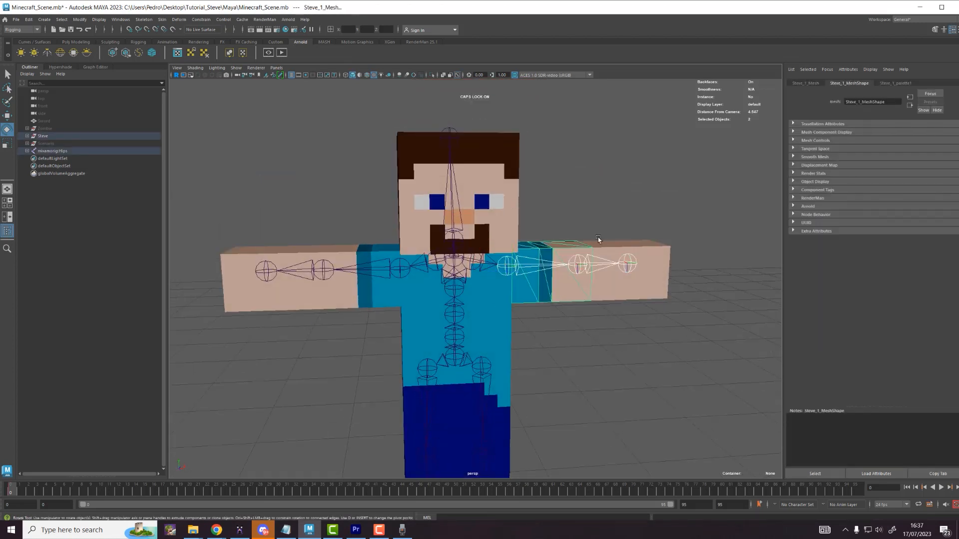
scroll(586, 247, up, 5)
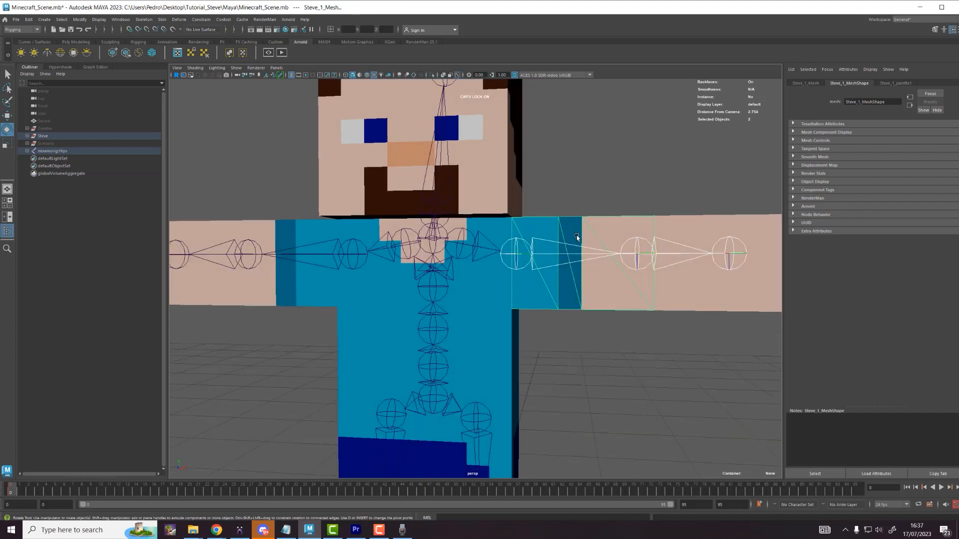
alt+drag(577, 238, 558, 284)
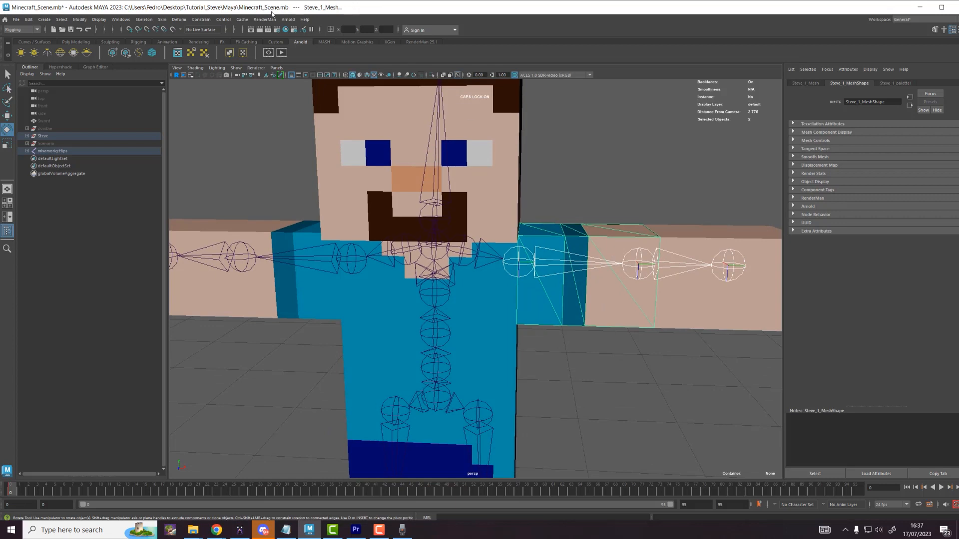
Step: Switch the menu set to Rigging and open the Skin menu
click(26, 31)
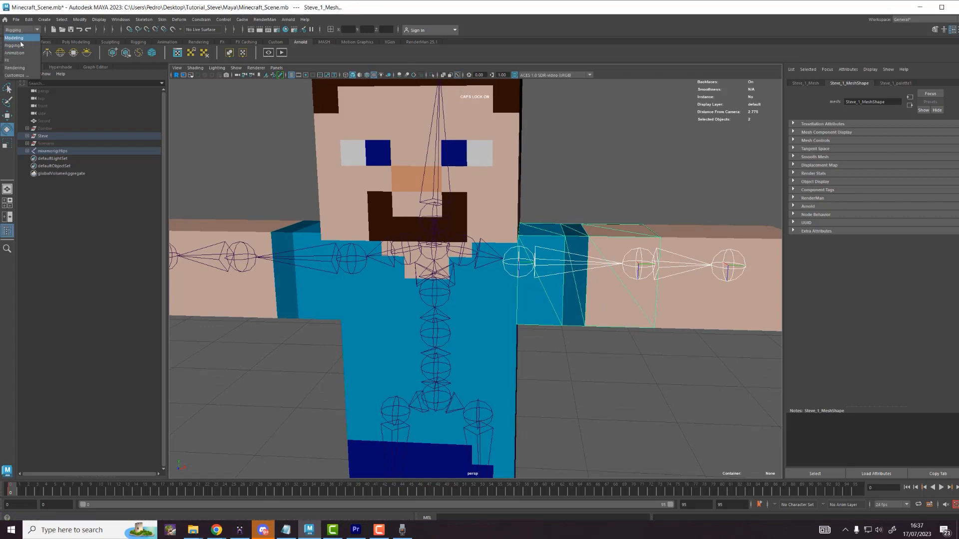
click(22, 38)
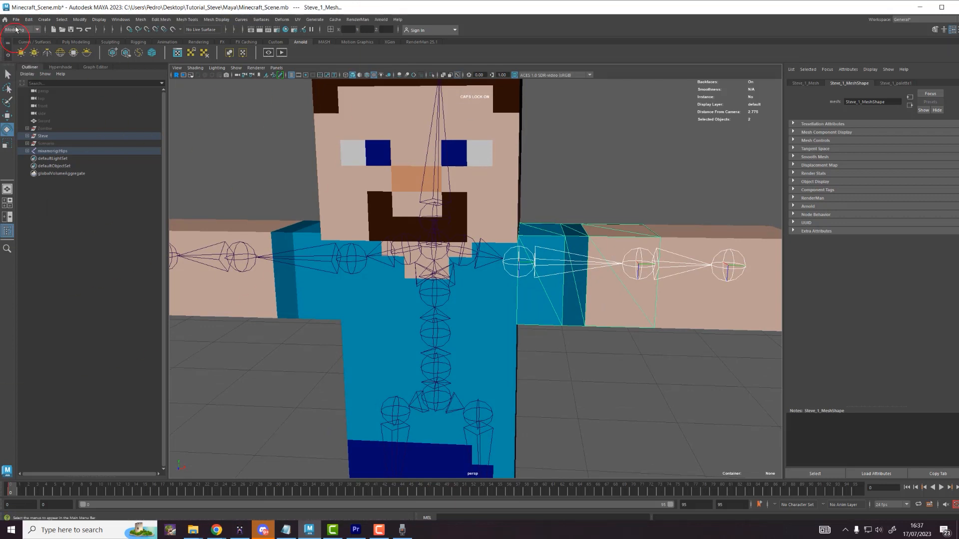
click(25, 31)
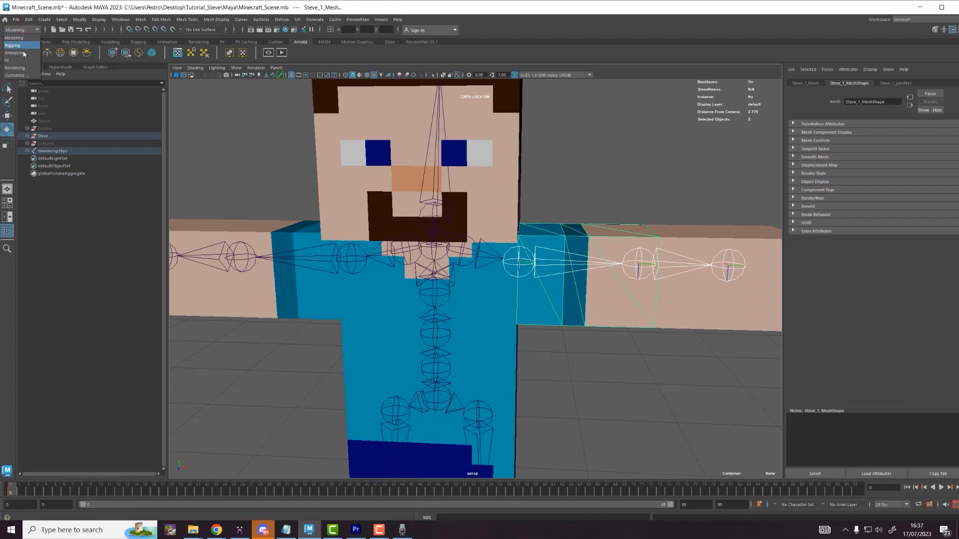
click(22, 46)
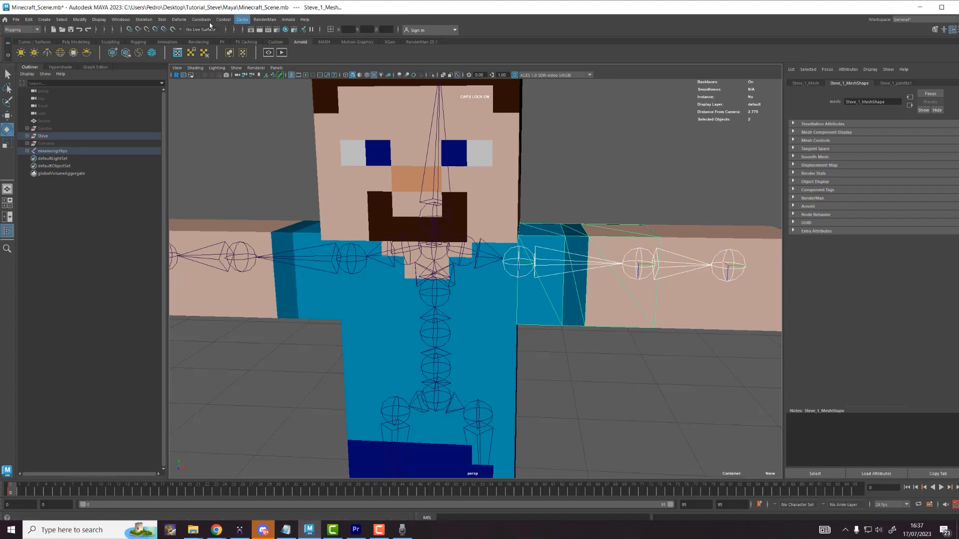
click(162, 21)
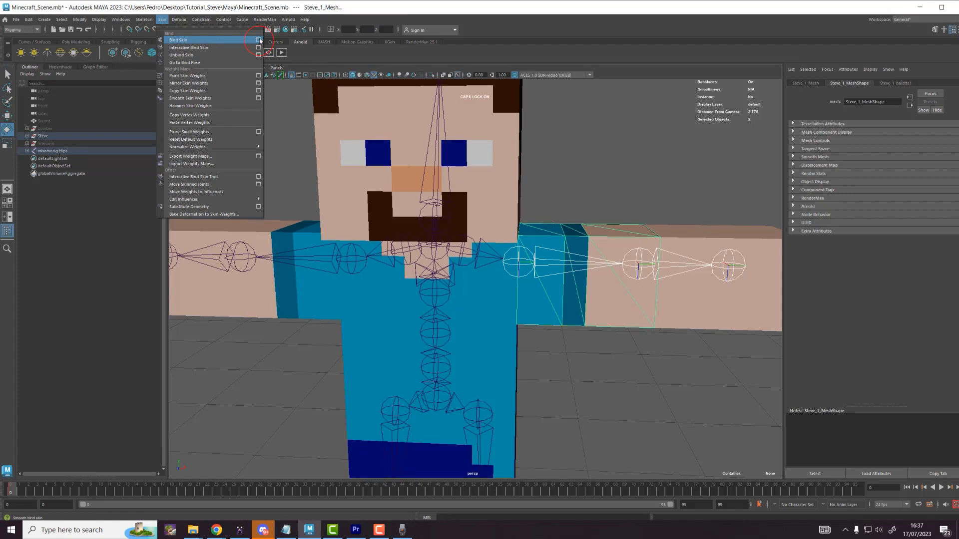
Step: Bind the Steve mesh to the LeftArm joint using Bind Skin options with Bind to: Selected joints
click(259, 40)
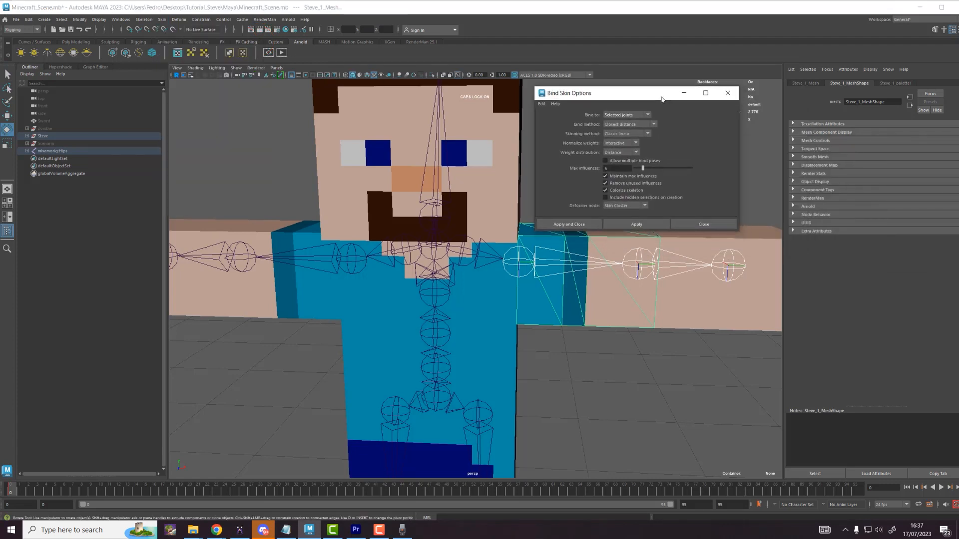
drag(589, 93, 597, 83)
click(646, 105)
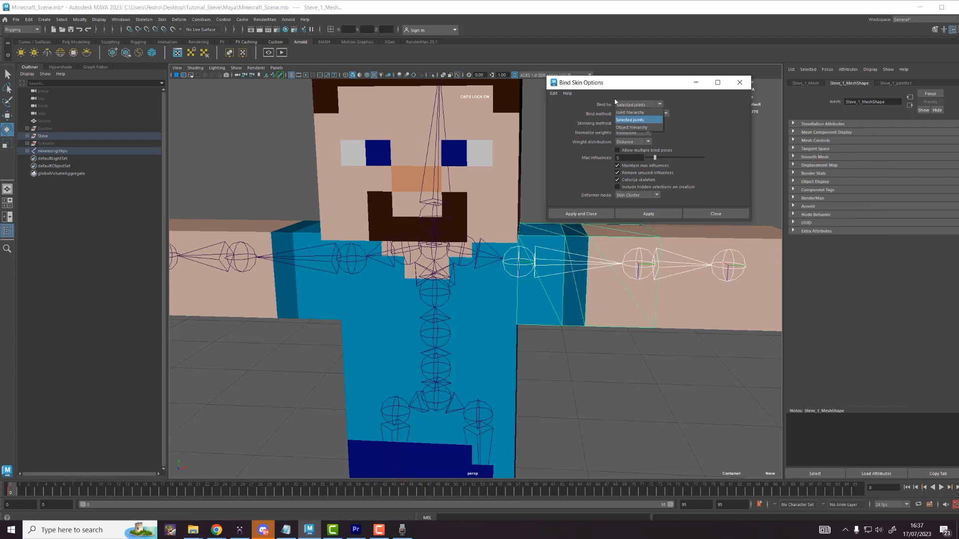
click(634, 120)
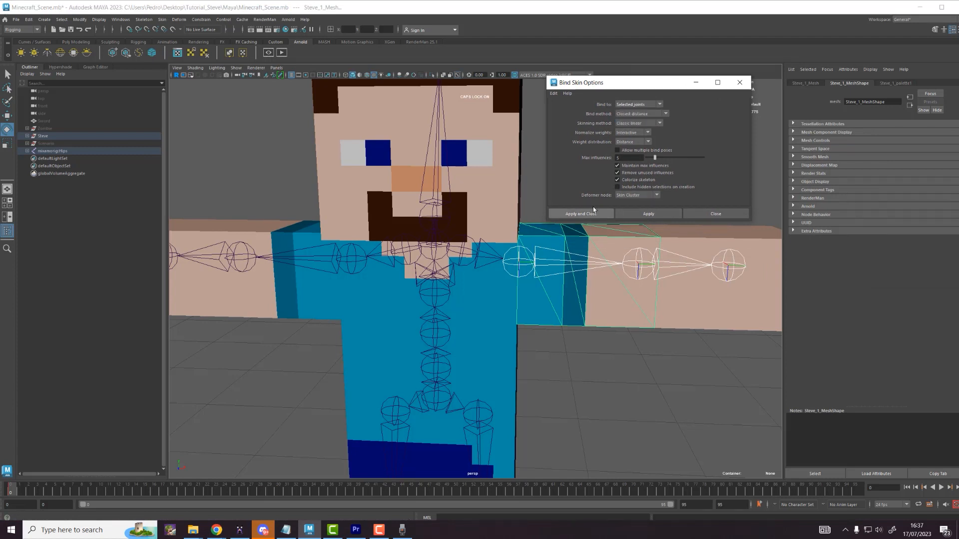
drag(592, 83, 646, 52)
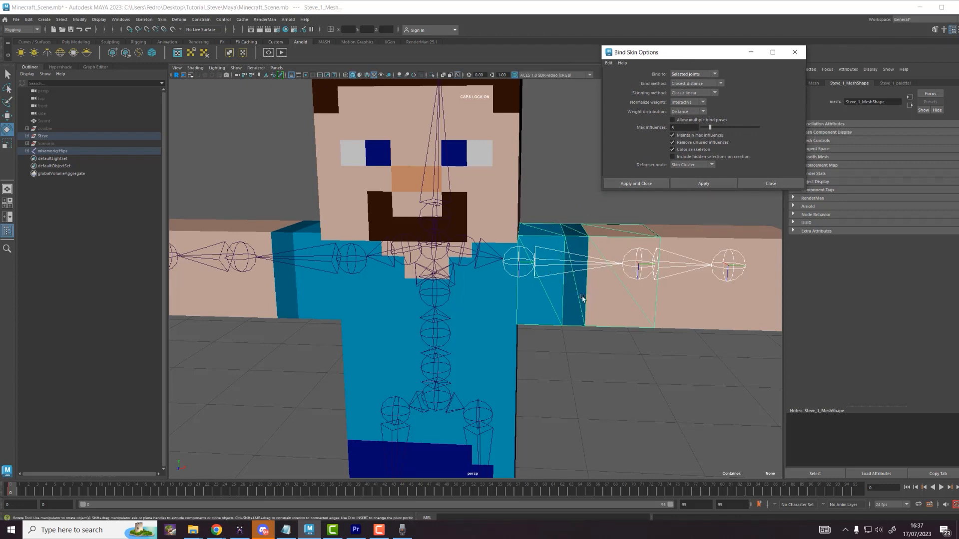
click(710, 185)
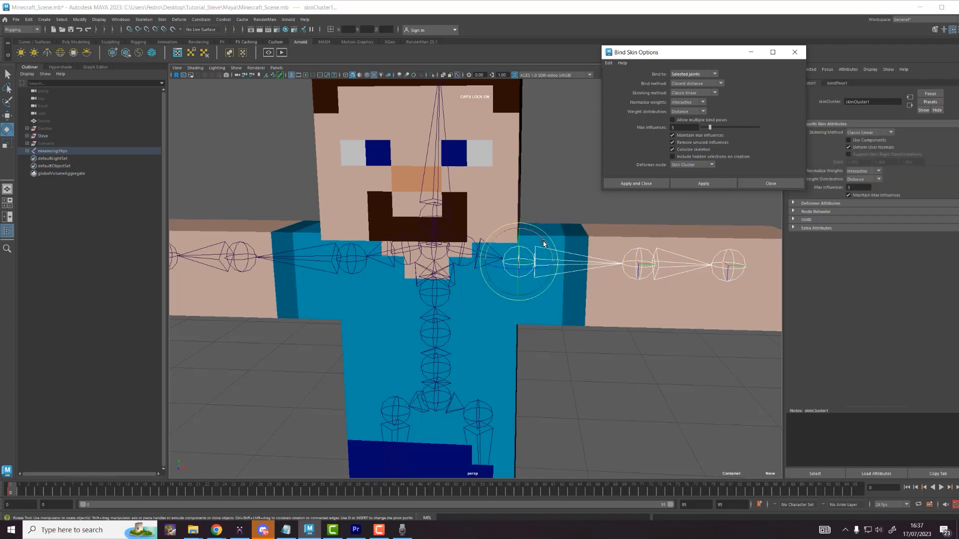
Step: Test-rotate the shoulder, undo, then bind the forearm mesh to the left forearm joint
drag(543, 243, 566, 291)
key(ctrl+z)
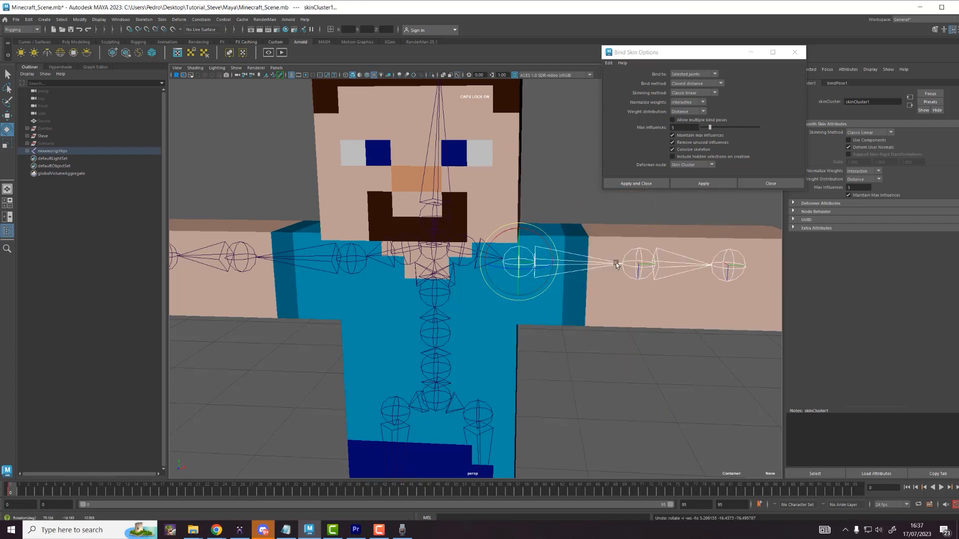
scroll(625, 266, down, 2)
click(659, 263)
shift+click(699, 239)
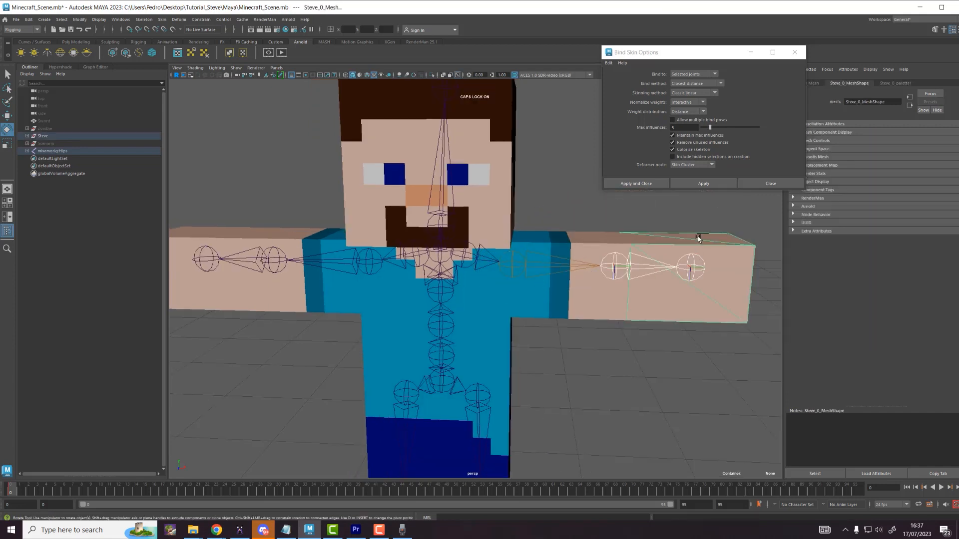
click(703, 183)
Step: Bind the arm mesh to its arm joint
alt+drag(352, 243, 435, 259)
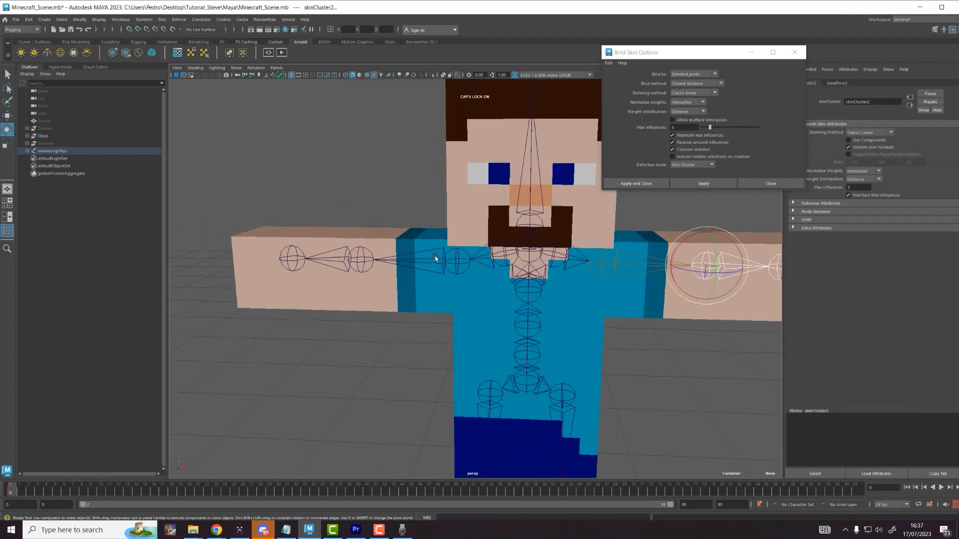
click(435, 258)
shift+click(404, 241)
click(704, 183)
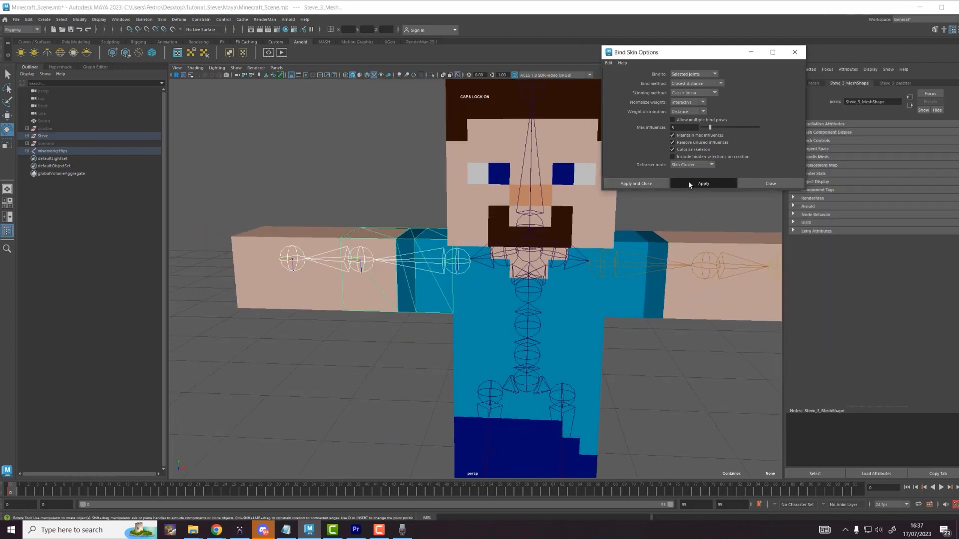
Step: Bind the head mesh to the Head joint
click(360, 260)
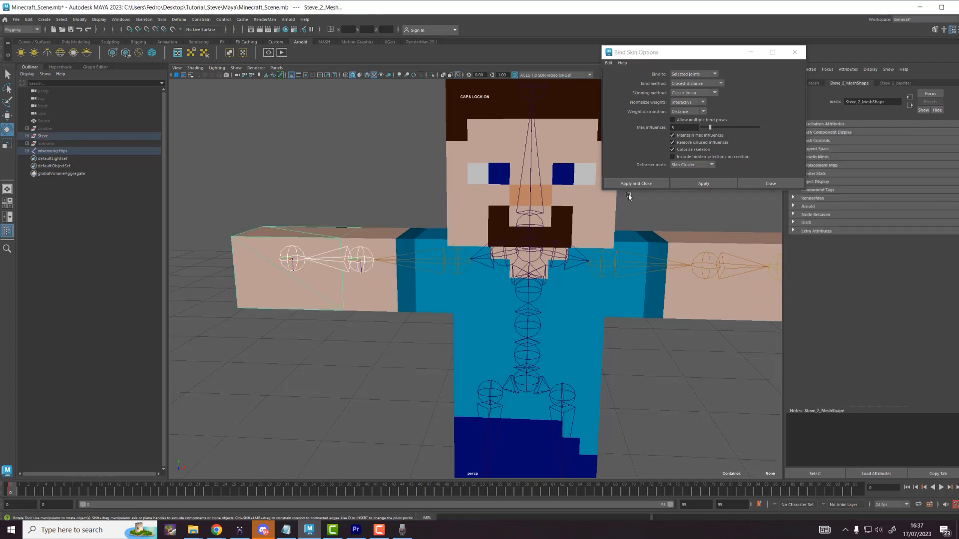
click(531, 191)
shift+click(515, 187)
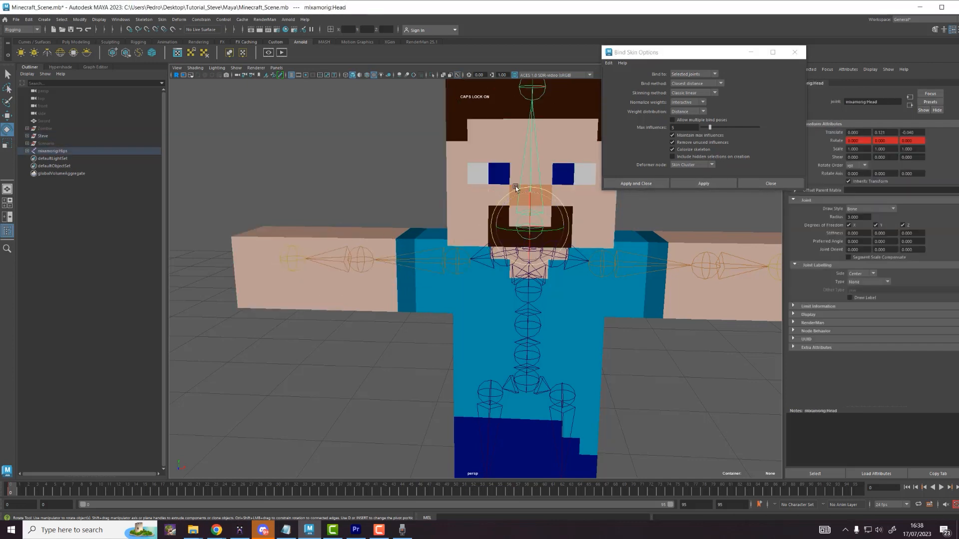
click(703, 184)
Step: Test-tilt the Spine2 joint, undo, then bind the torso mesh to Spine2
click(530, 281)
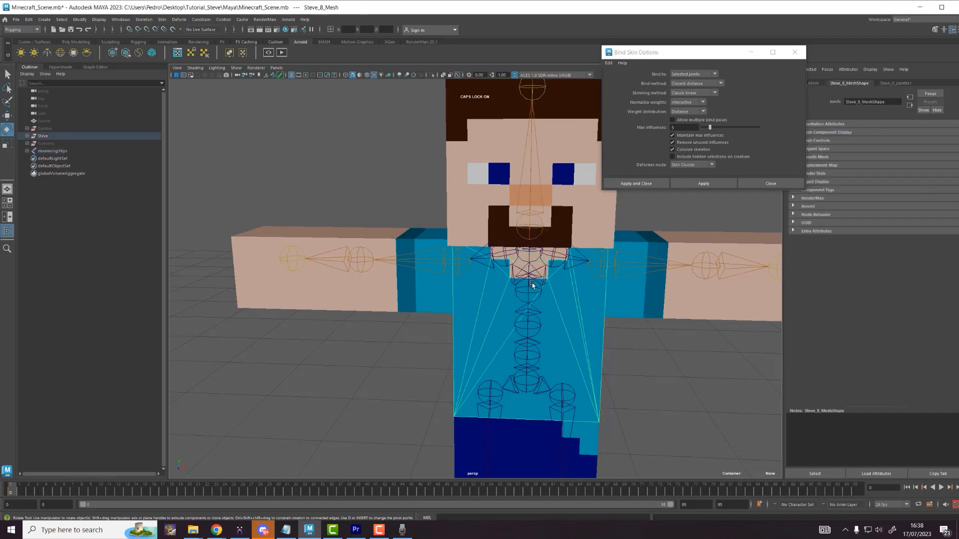
alt+drag(531, 282, 535, 272)
click(529, 254)
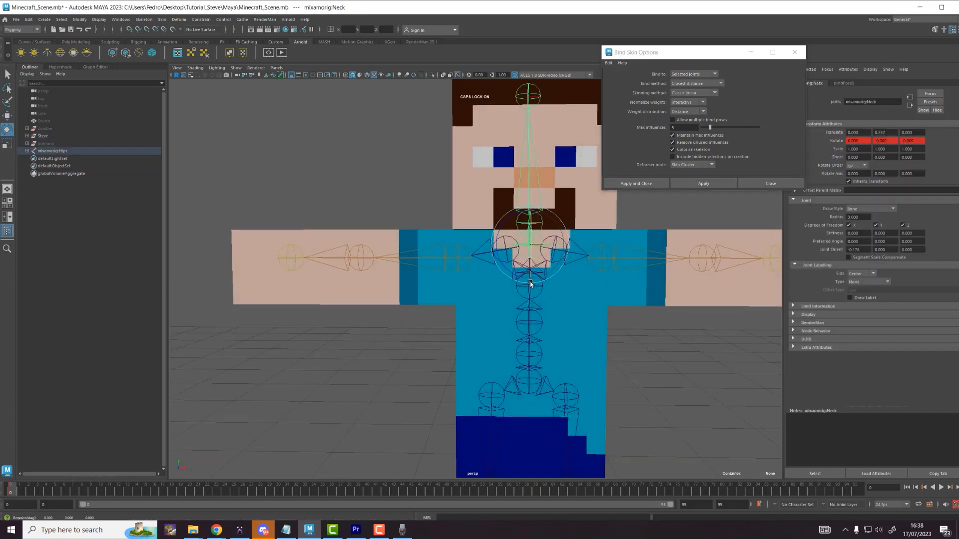
click(531, 288)
drag(531, 291, 556, 278)
key(ctrl+z)
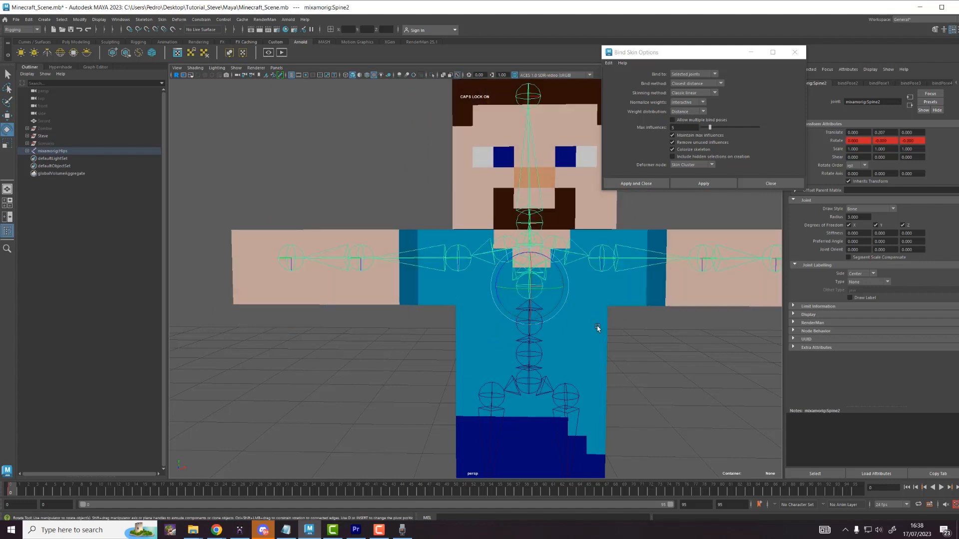
shift+click(603, 331)
click(703, 184)
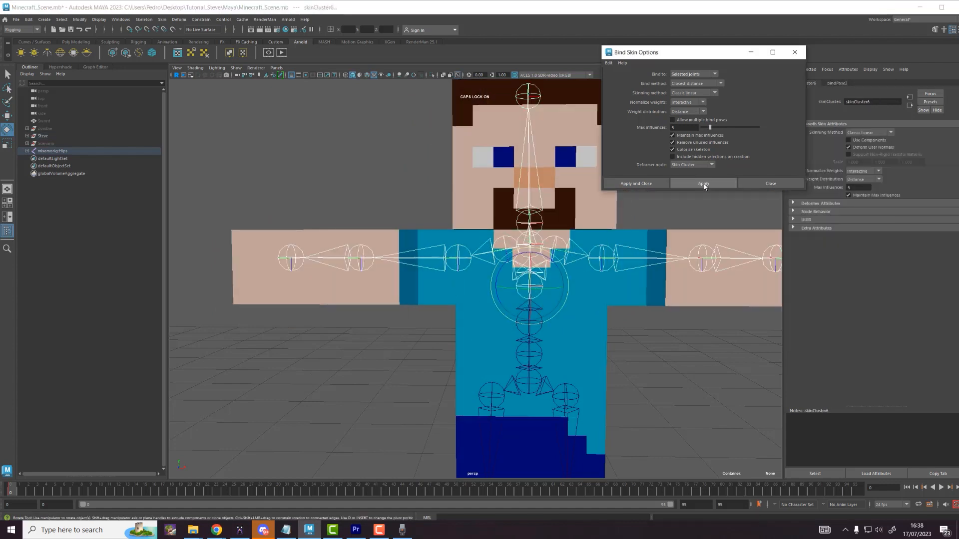
Step: Bind the left leg mesh to the left leg joint
alt+middle_drag(558, 332, 536, 162)
scroll(535, 167, down, 1)
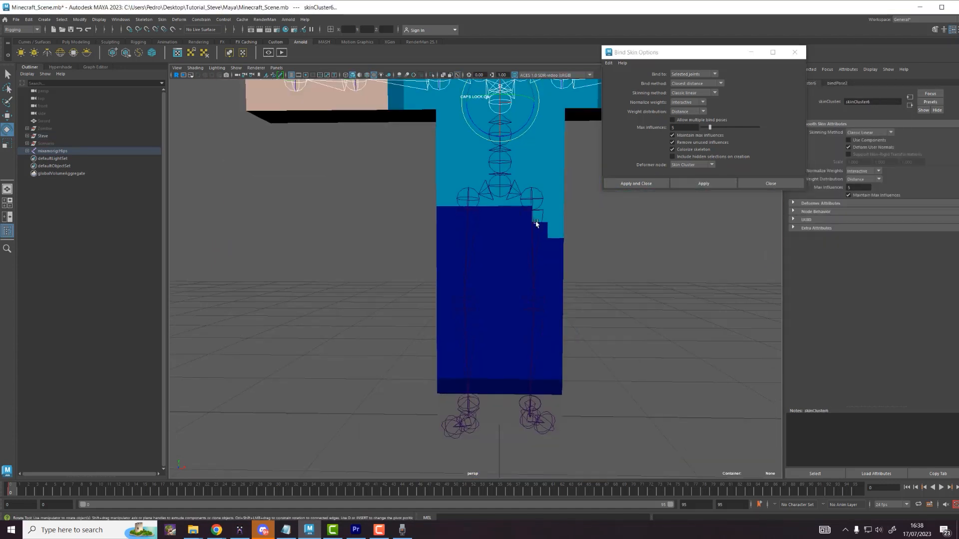
click(532, 241)
shift+click(549, 256)
click(701, 183)
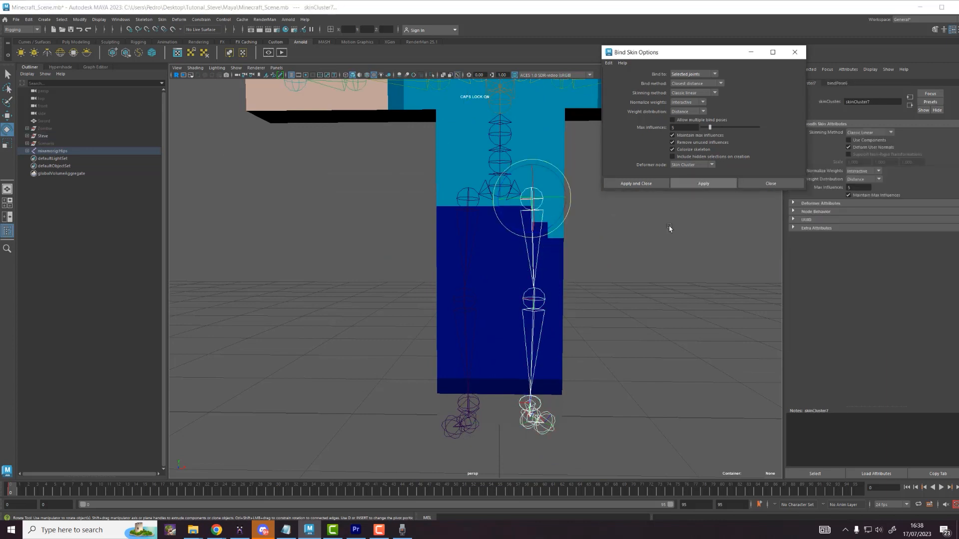
Step: Bind the right leg mesh and the lower-leg mesh to their leg and knee joints
click(537, 345)
shift+click(531, 343)
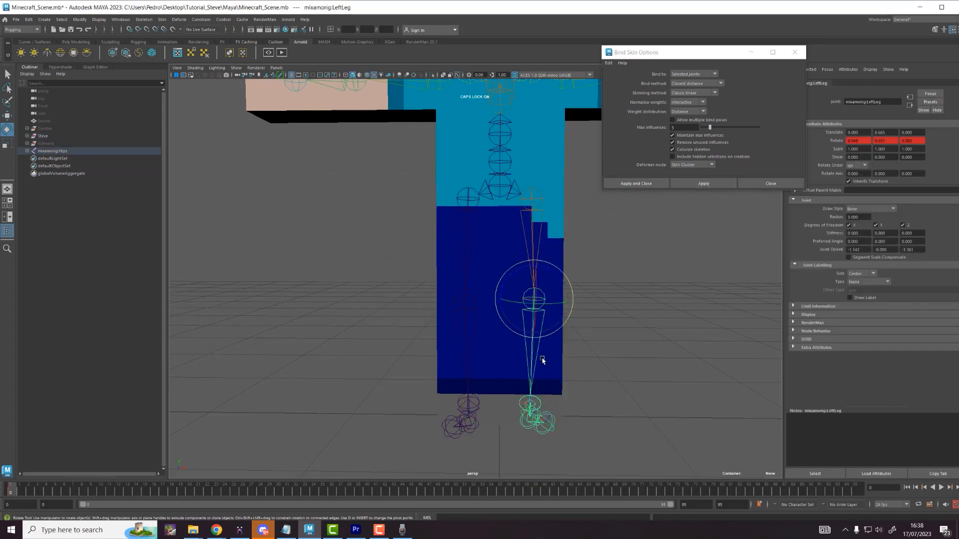
shift+click(465, 240)
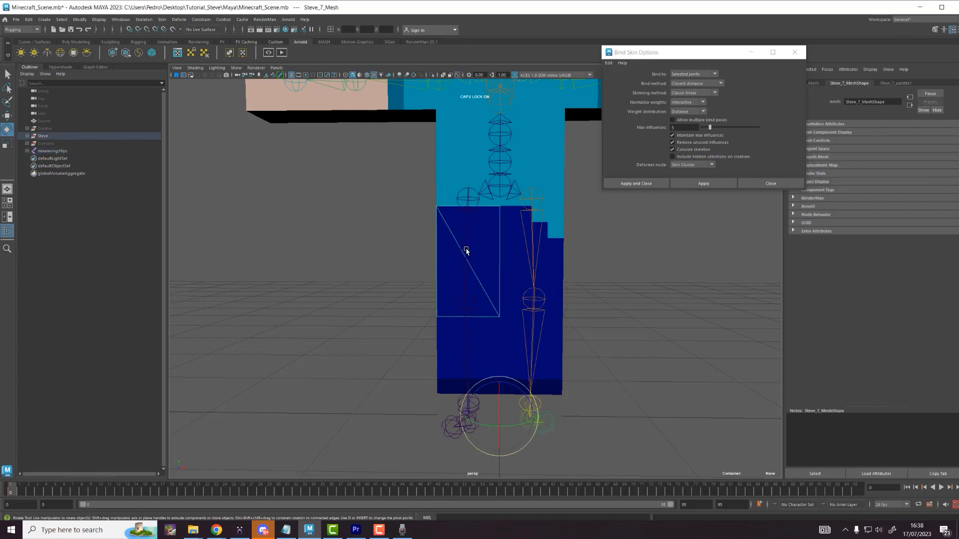
click(708, 182)
click(469, 336)
shift+click(444, 363)
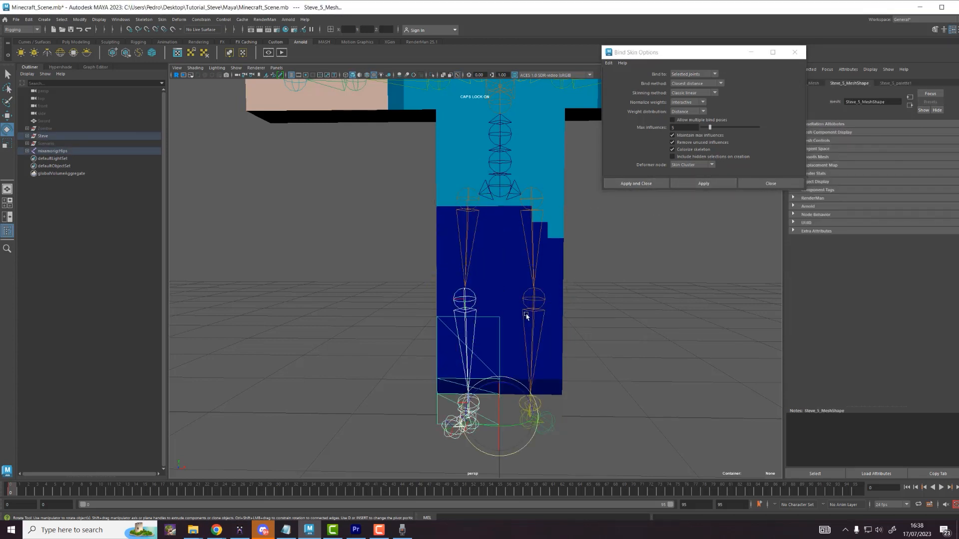
click(711, 185)
Step: Rotate the RightFoot joint to test the leg skinning, then select the Hips joint with the Move tool
alt+drag(590, 338, 637, 354)
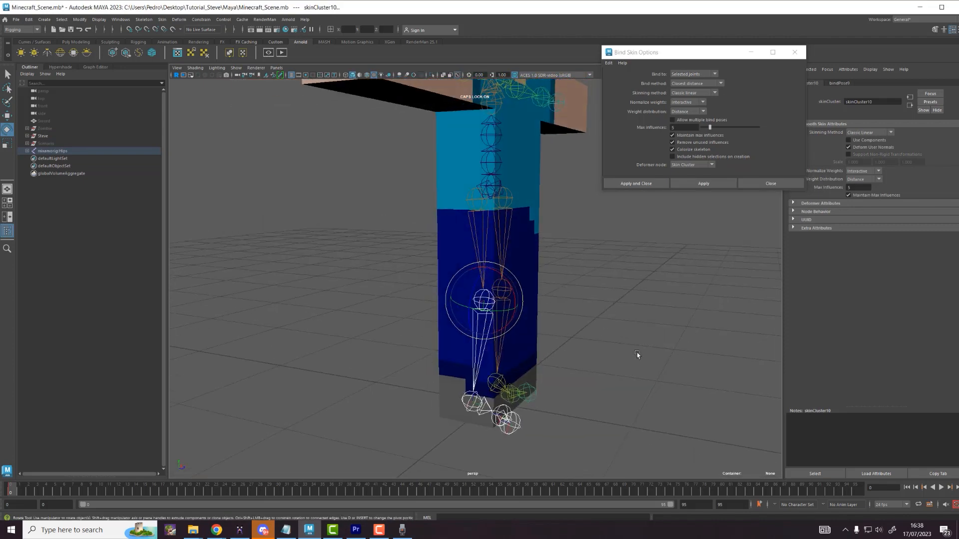
click(481, 416)
drag(481, 416, 517, 400)
click(523, 411)
scroll(589, 316, down, 3)
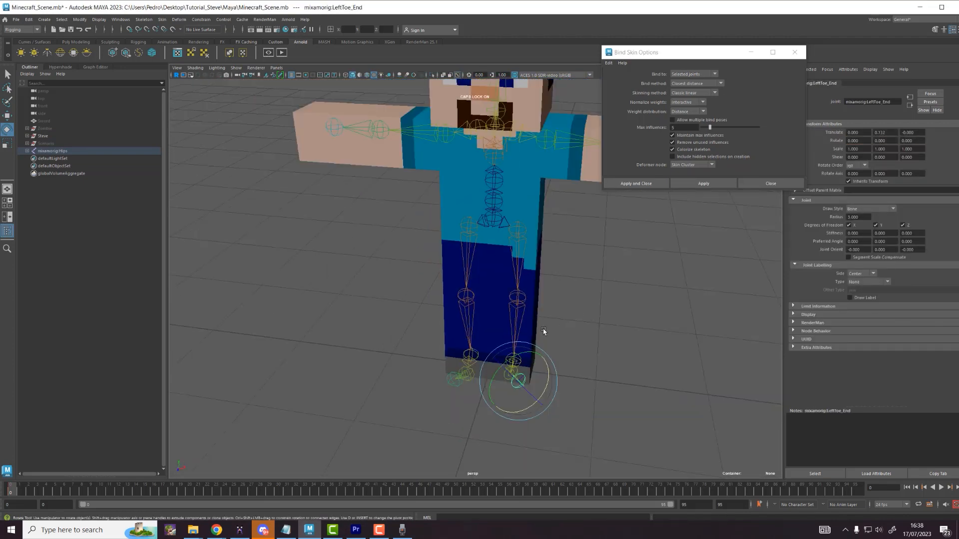
scroll(545, 325, down, 3)
key(w)
scroll(454, 254, down, 3)
click(462, 251)
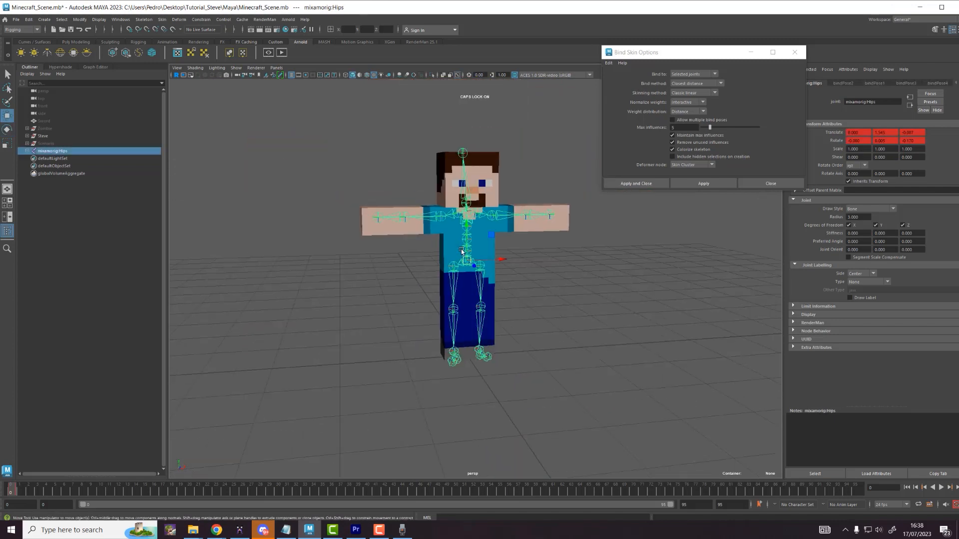
Step: Select the Hips joint, check the skinned character and frame it with F
click(537, 314)
scroll(537, 314, up, 3)
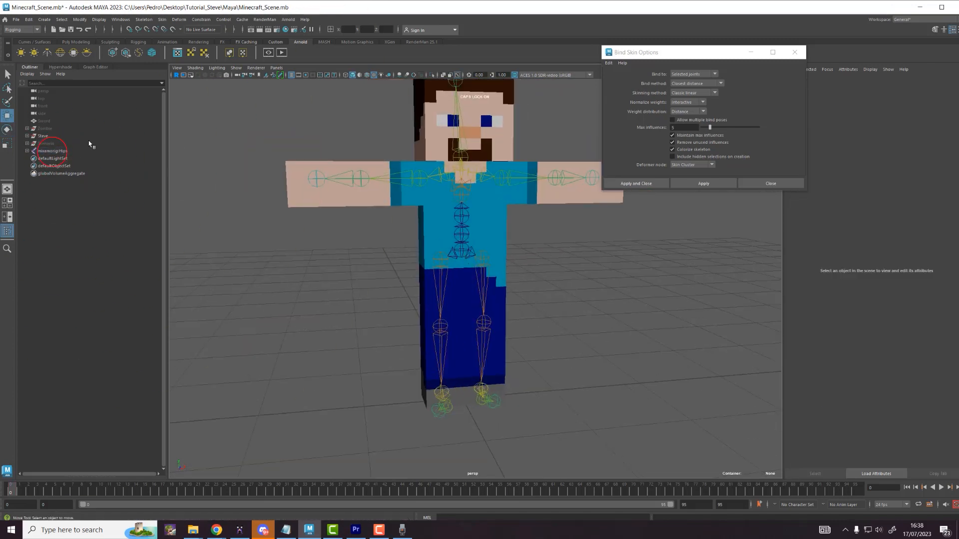
click(46, 151)
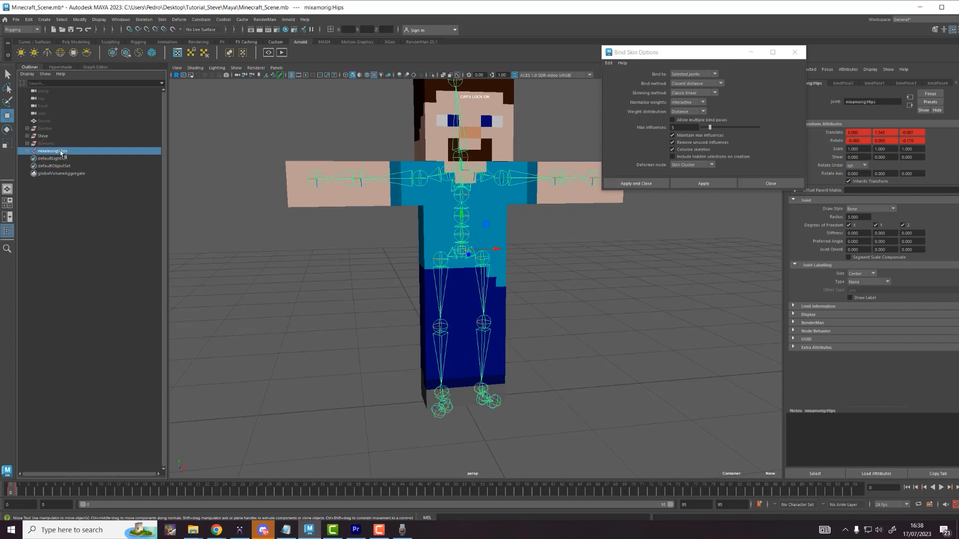
click(461, 250)
click(464, 251)
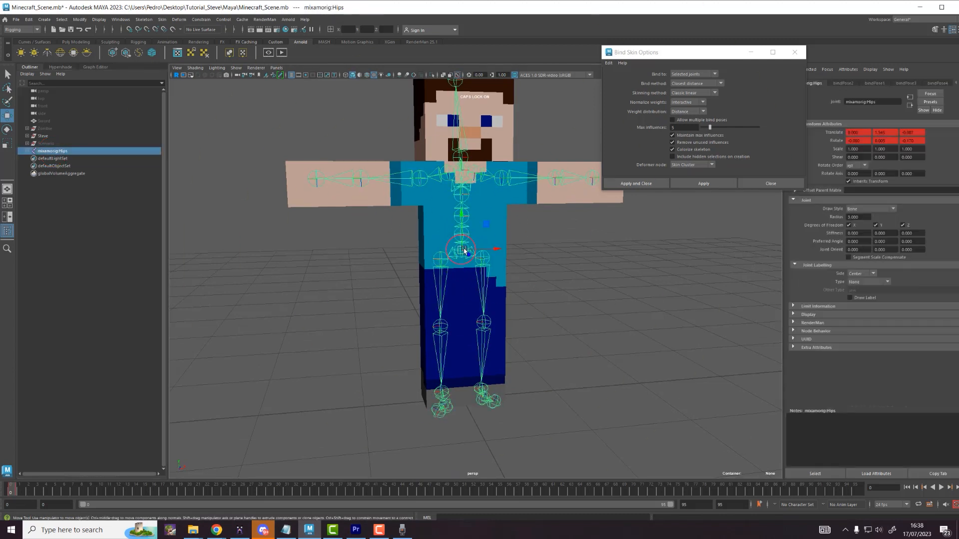
alt+middle_drag(488, 221, 628, 234)
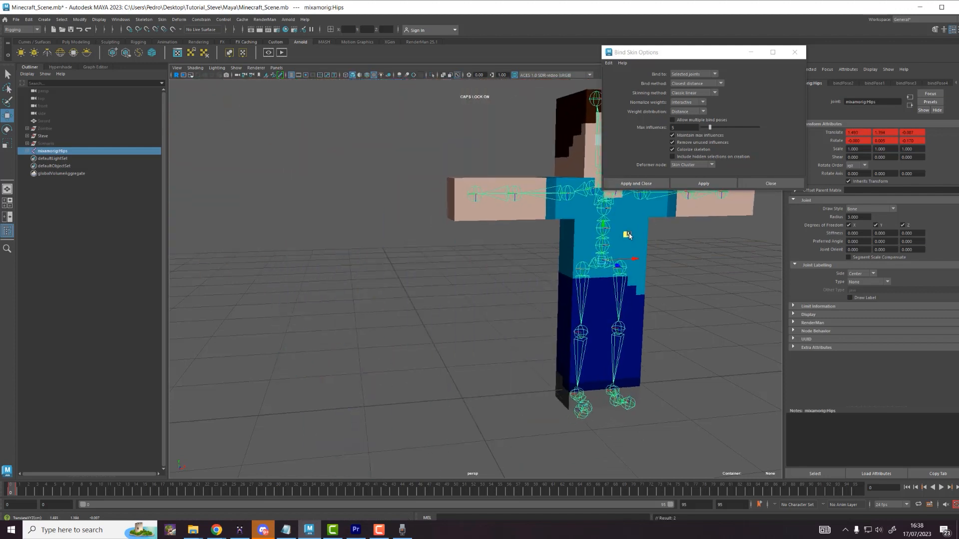
key(f)
Step: Clear the selection and close the Bind Skin Options window
click(621, 267)
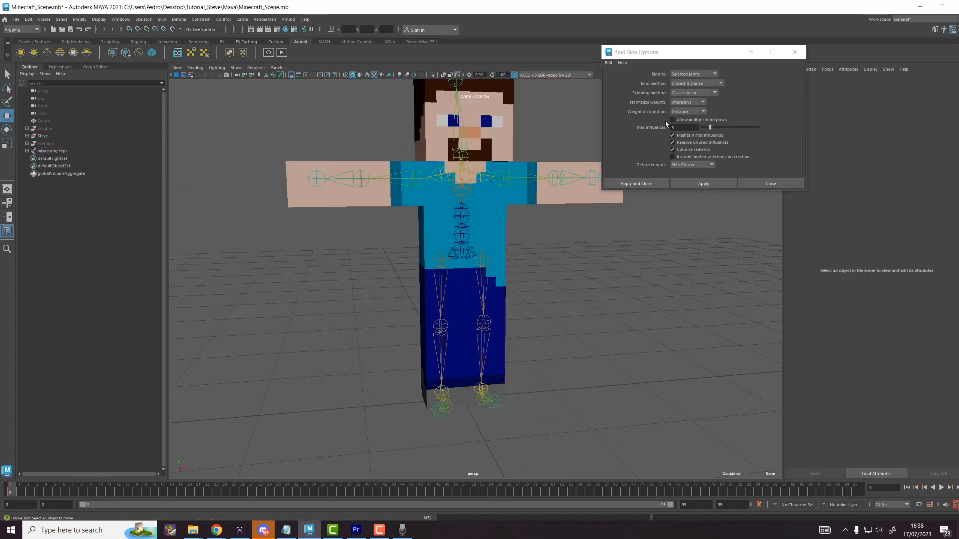
click(804, 56)
alt+middle_drag(589, 182, 601, 215)
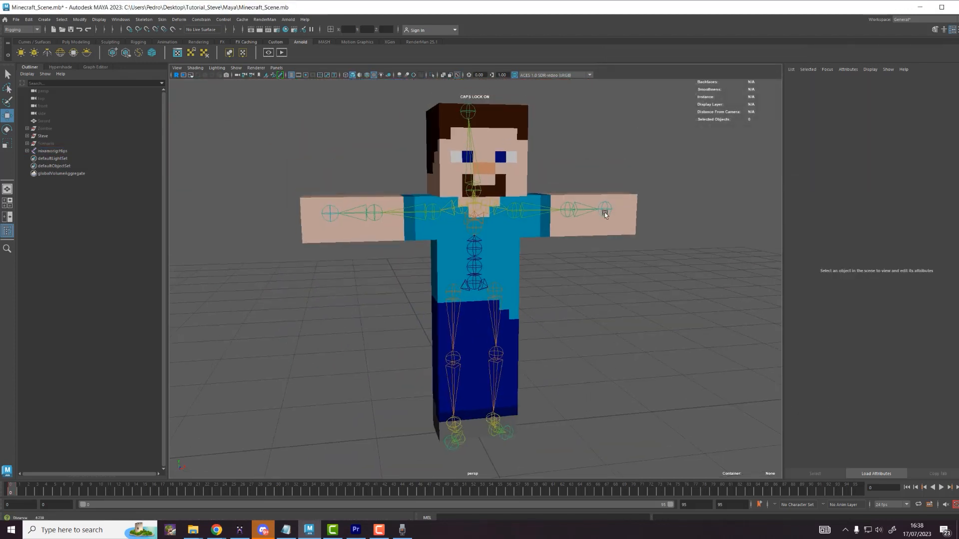
click(16, 20)
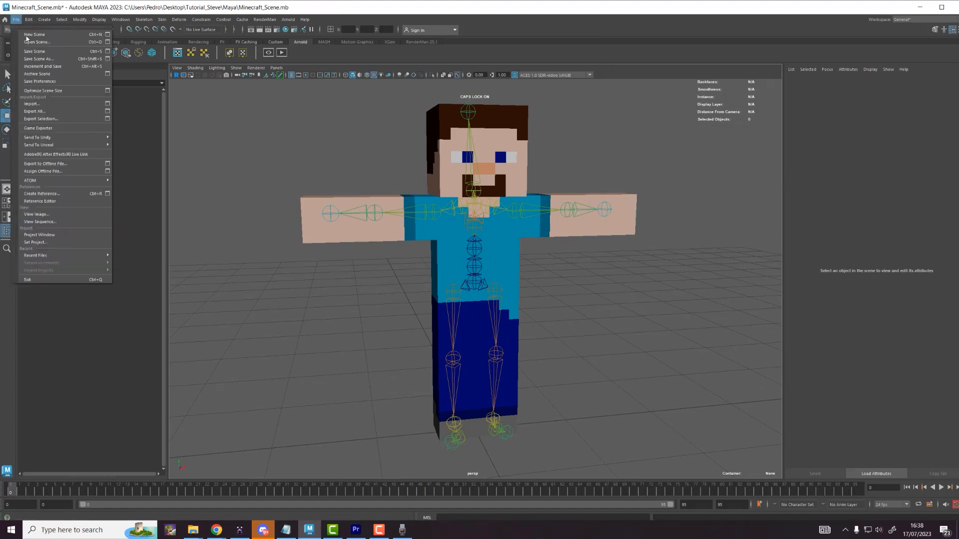
Step: In Save Scene As, insert an underscore before .mb in the Minecraft_Scene file name
click(39, 59)
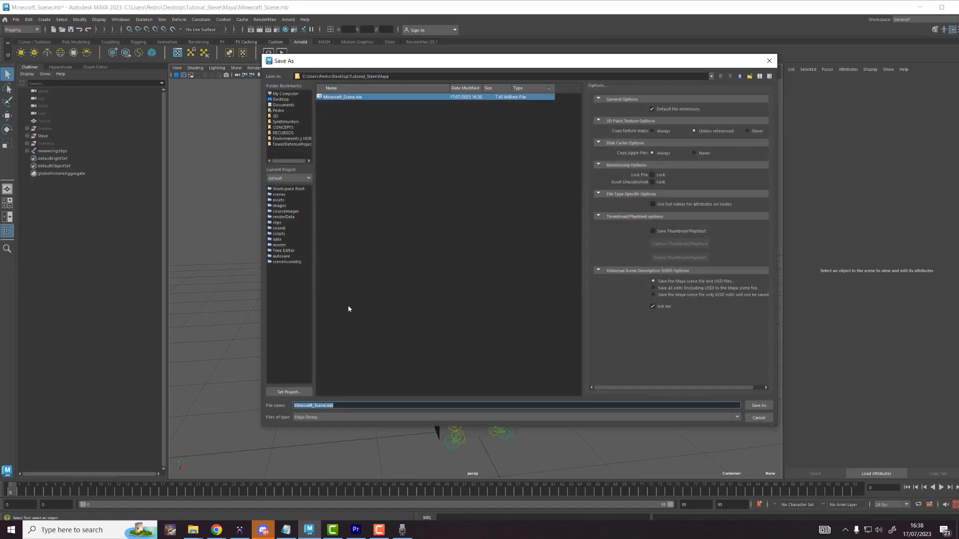
click(327, 405)
text(_V02)
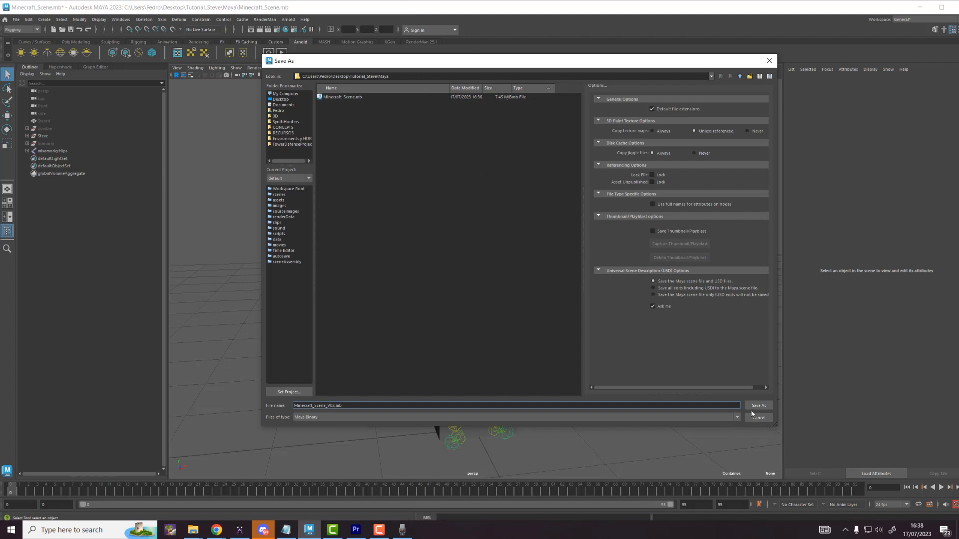
Step: Save the scene as Minecraft_Scene_V02.mb and orbit the view around Steve
click(756, 407)
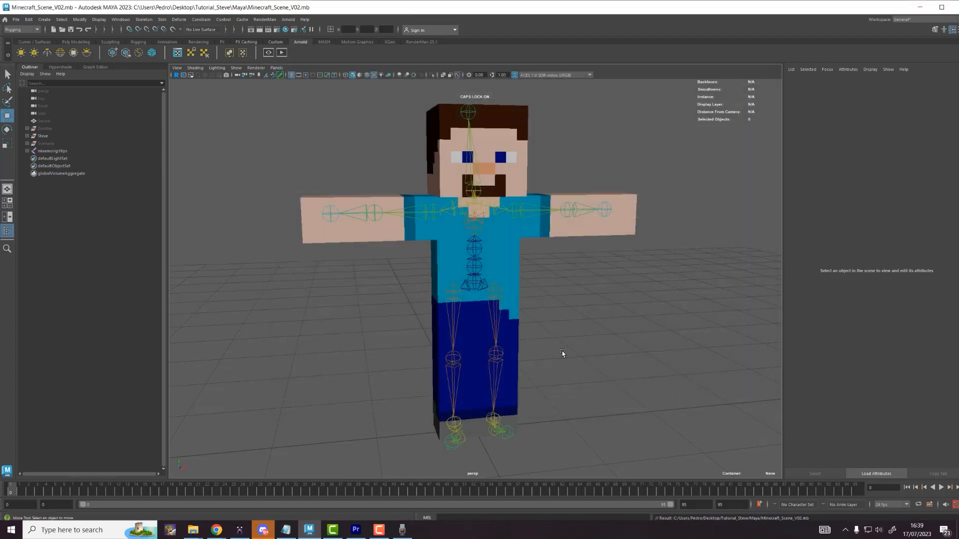
scroll(610, 331, down, 5)
alt+drag(613, 331, 634, 337)
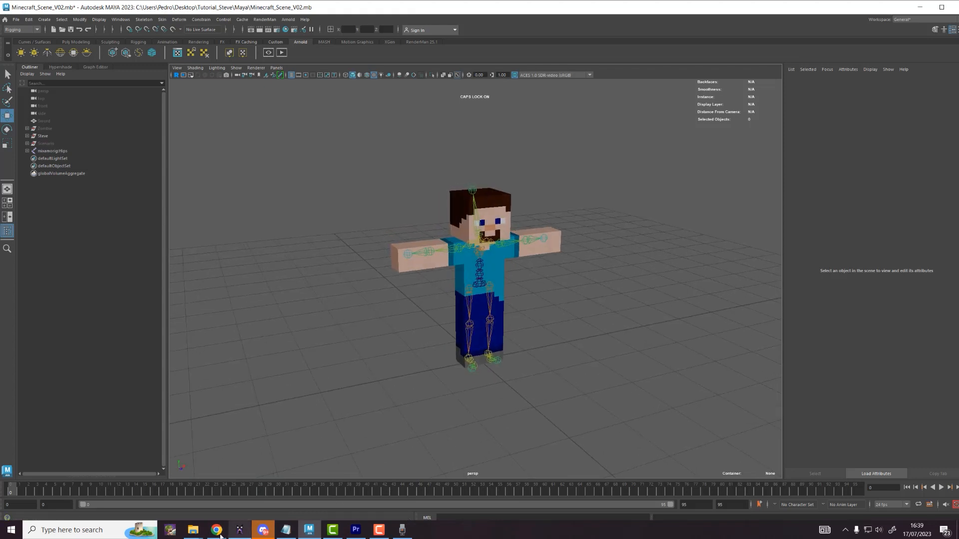
click(193, 530)
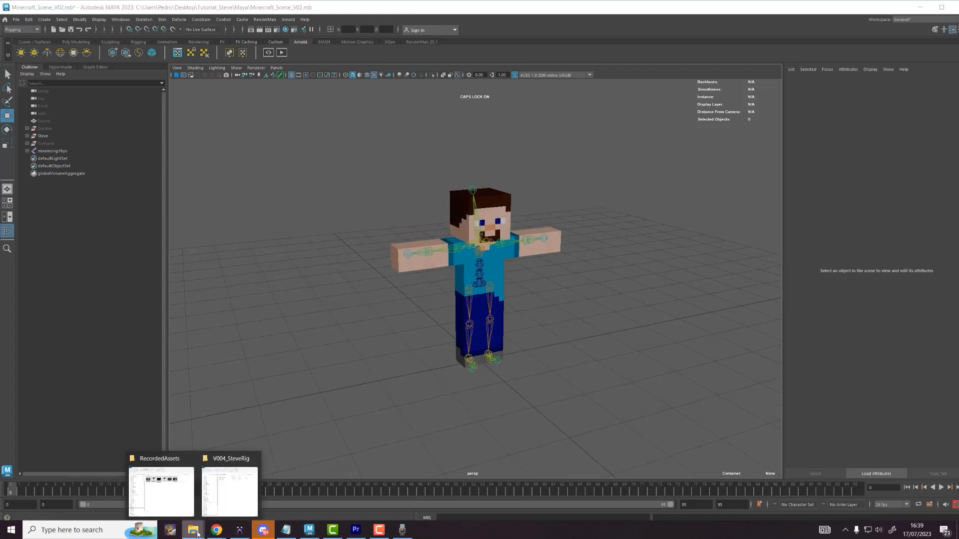
Step: Import Steve_SwordPose.fbx from the V004_SteveRig folder, scrub to frame 40, then move closer to Steve
click(208, 492)
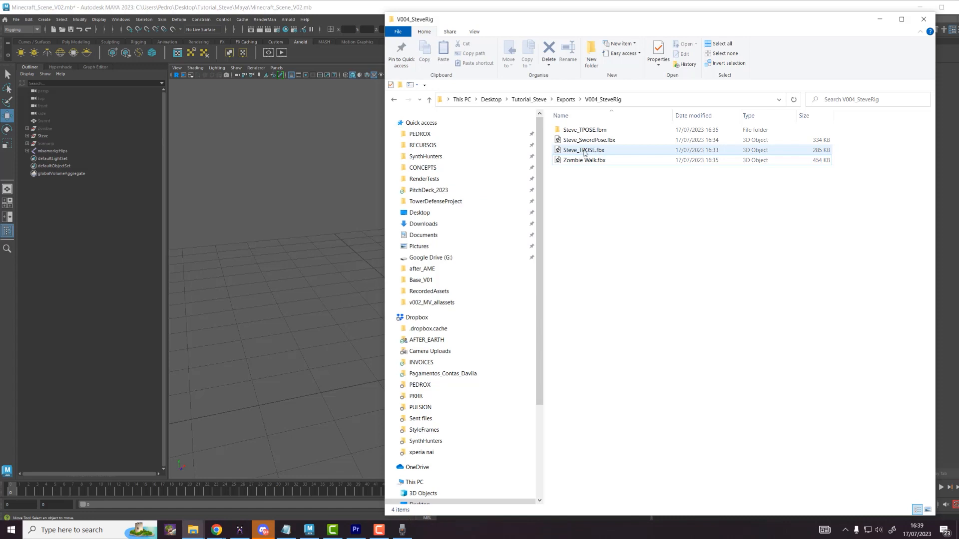
drag(589, 141, 395, 216)
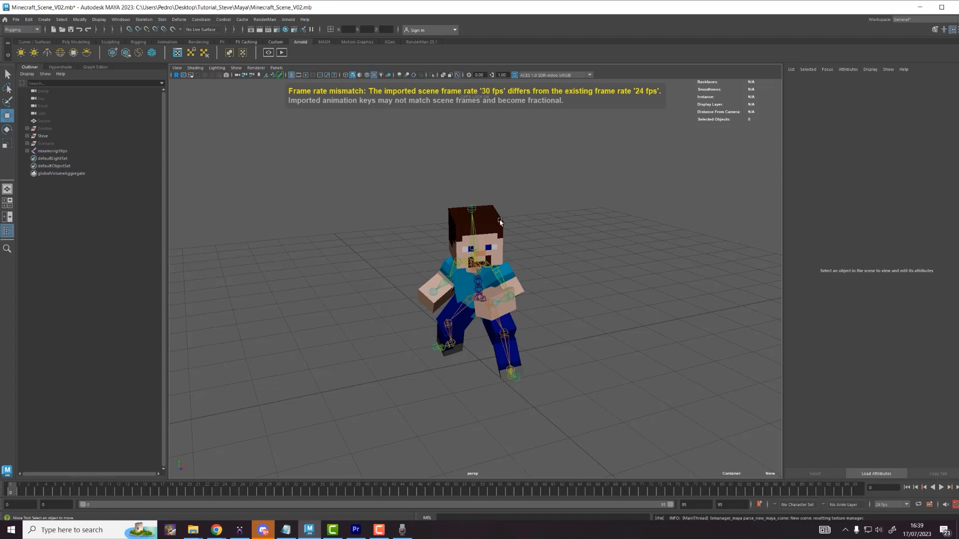
mouse_move(22, 495)
mouse_down()
mouse_move(376, 496)
mouse_move(10, 501)
mouse_up()
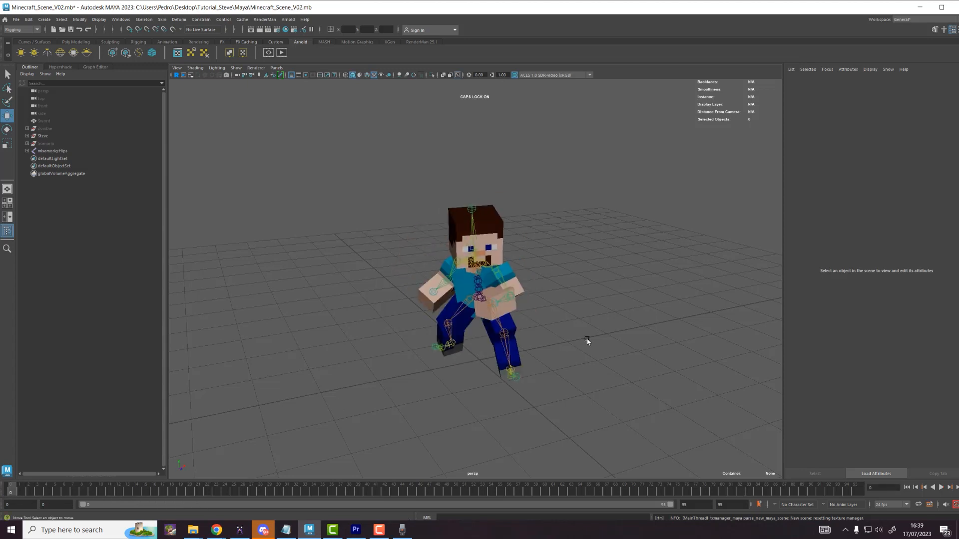
alt+drag(564, 338, 602, 323)
alt+right_drag(602, 324, 656, 363)
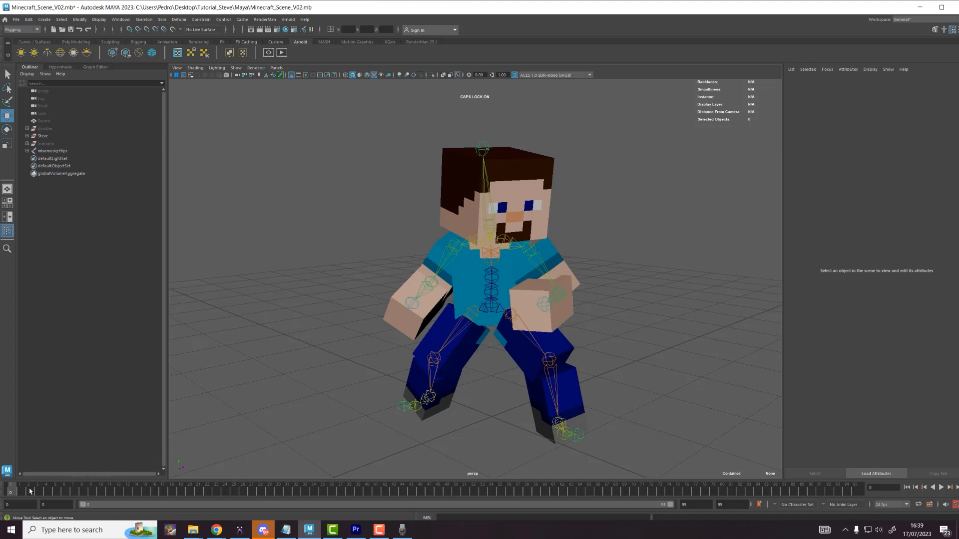
Step: Open the Graph Editor and select every joint from Hips to RightToe_End to show their curves
click(120, 19)
mouse_move(150, 73)
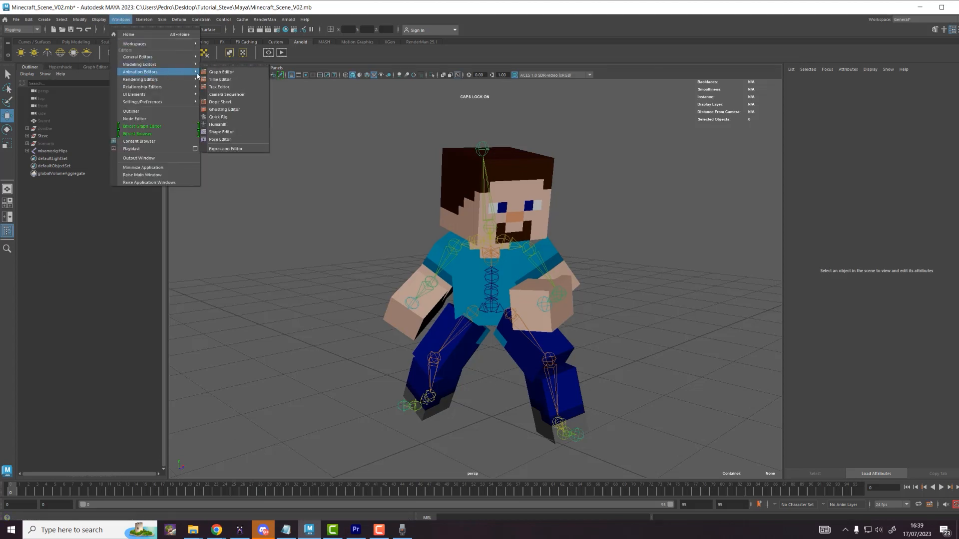
click(218, 73)
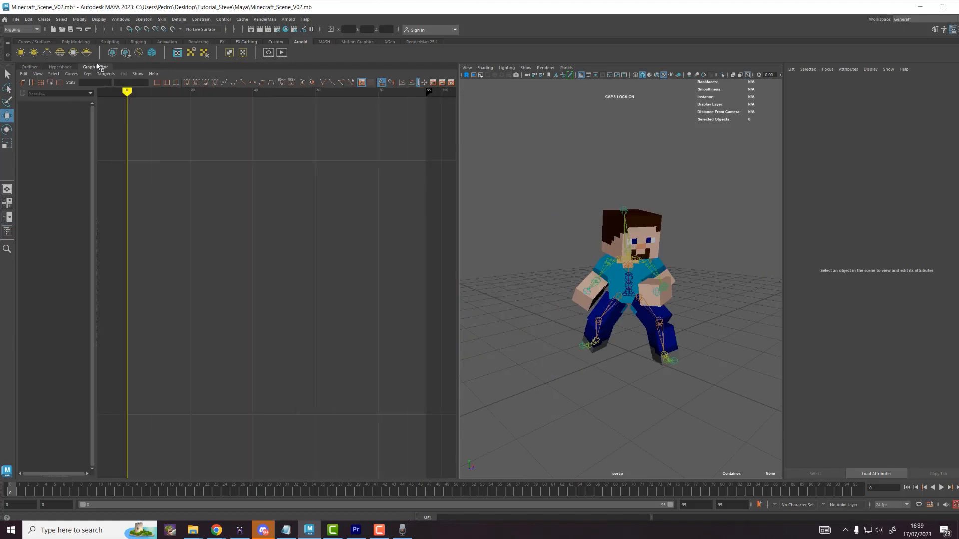
click(29, 67)
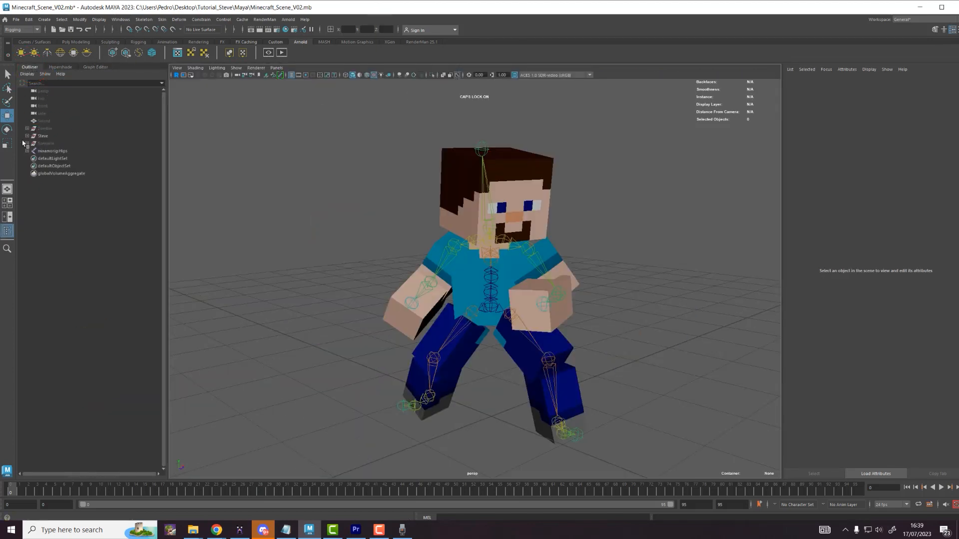
shift+click(27, 151)
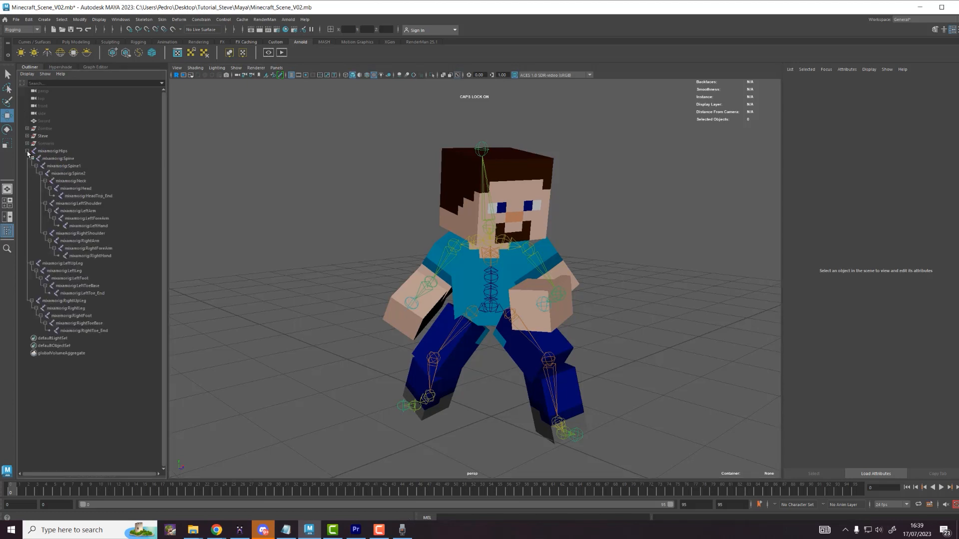
click(66, 331)
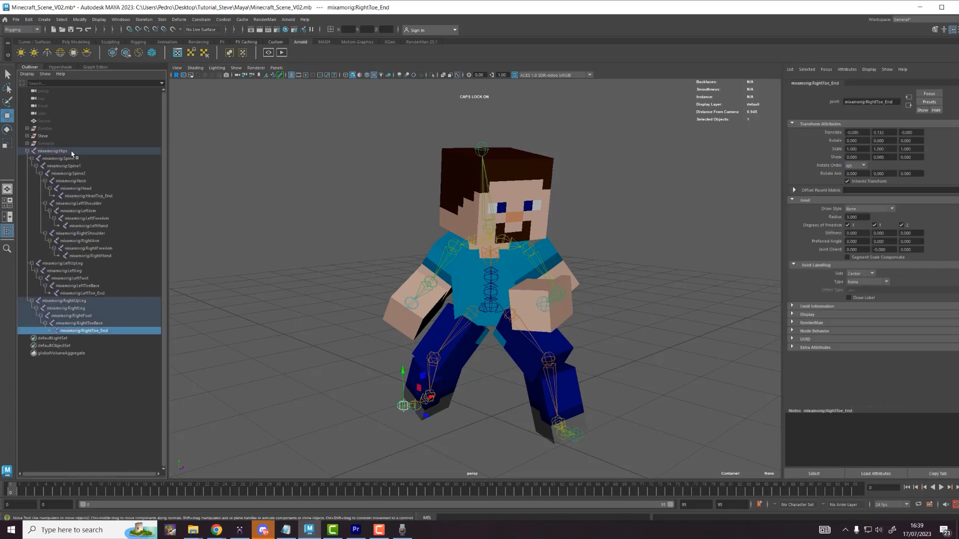
shift+click(52, 151)
click(95, 67)
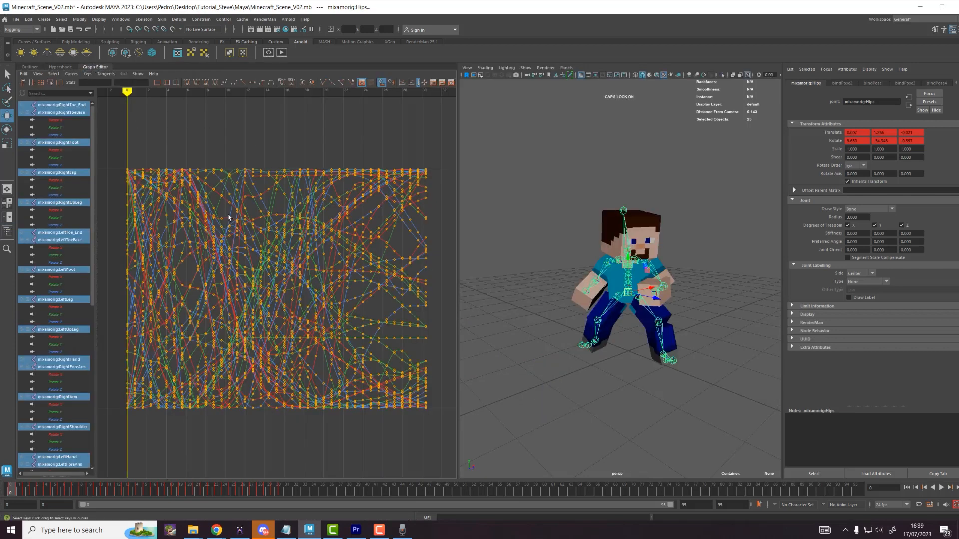
Step: Key all channels, then delete every animation key and play back to confirm
key(s)
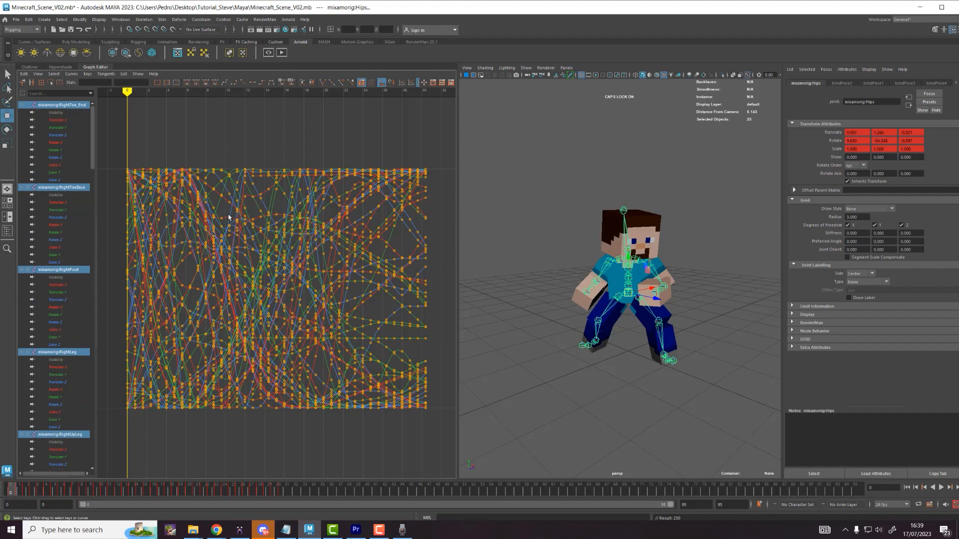
scroll(229, 214, down, 3)
drag(184, 196, 403, 407)
key(Delete)
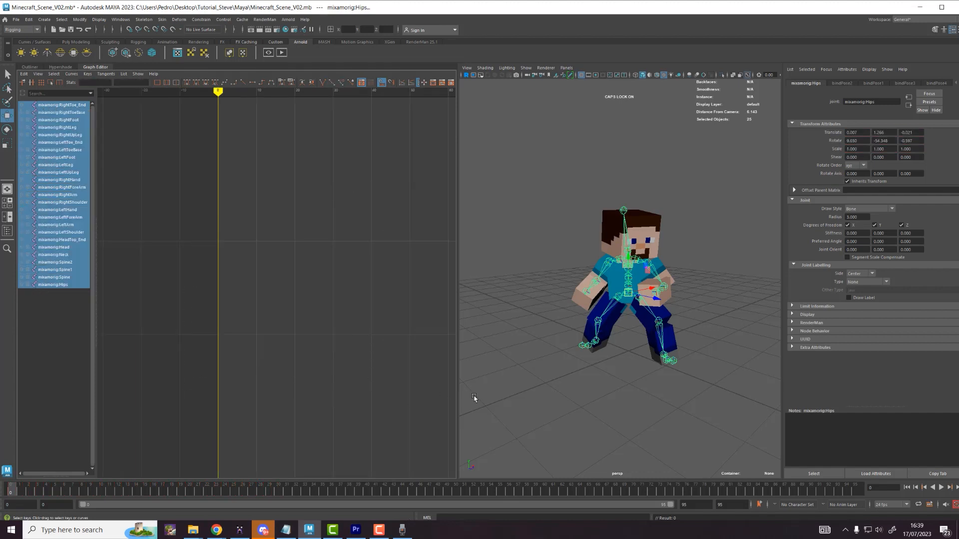
key(alt+v)
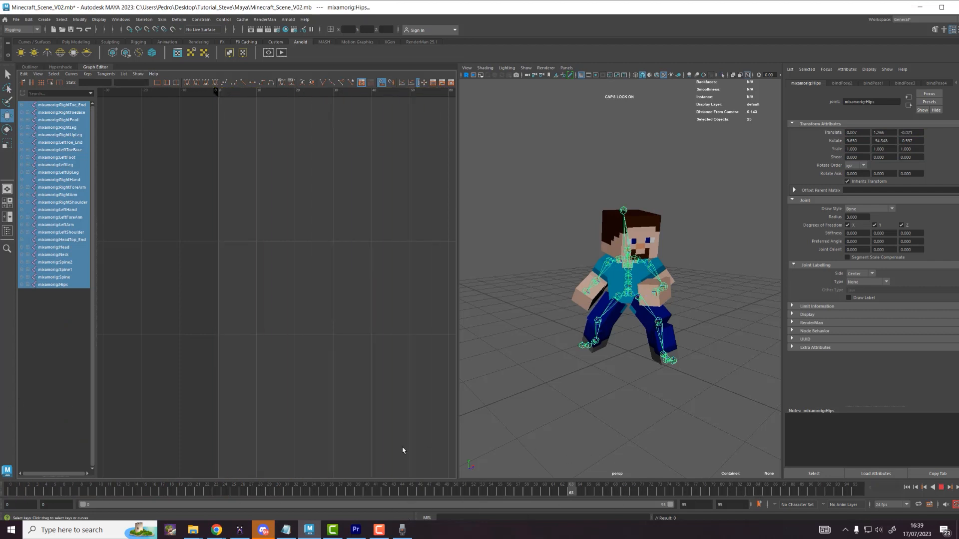
key(alt+v)
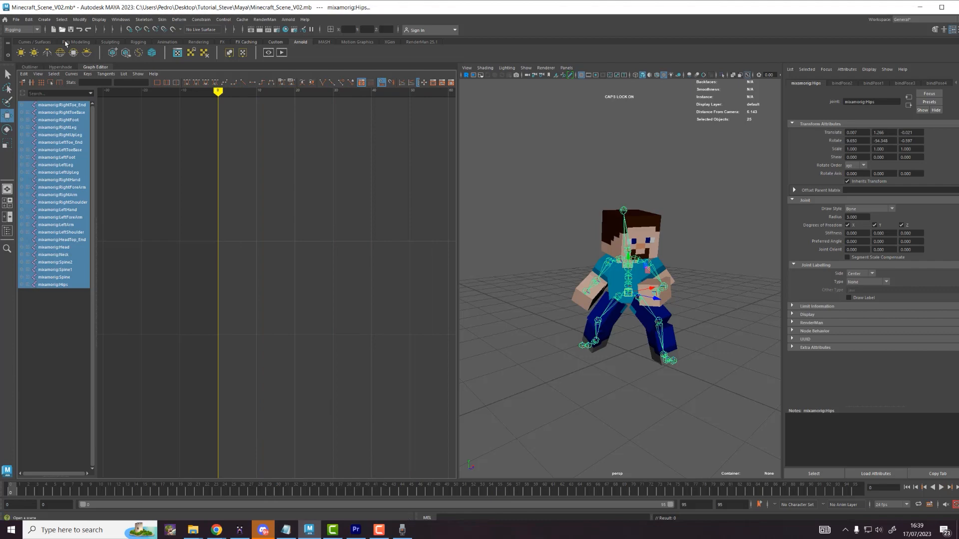
Step: Repose Steve's arms by rotating the LeftArm, LeftForeArm and RightForeArm joints
click(30, 67)
click(597, 218)
alt+drag(597, 219, 414, 295)
scroll(609, 325, up, 4)
click(476, 271)
key(e)
click(485, 315)
click(425, 297)
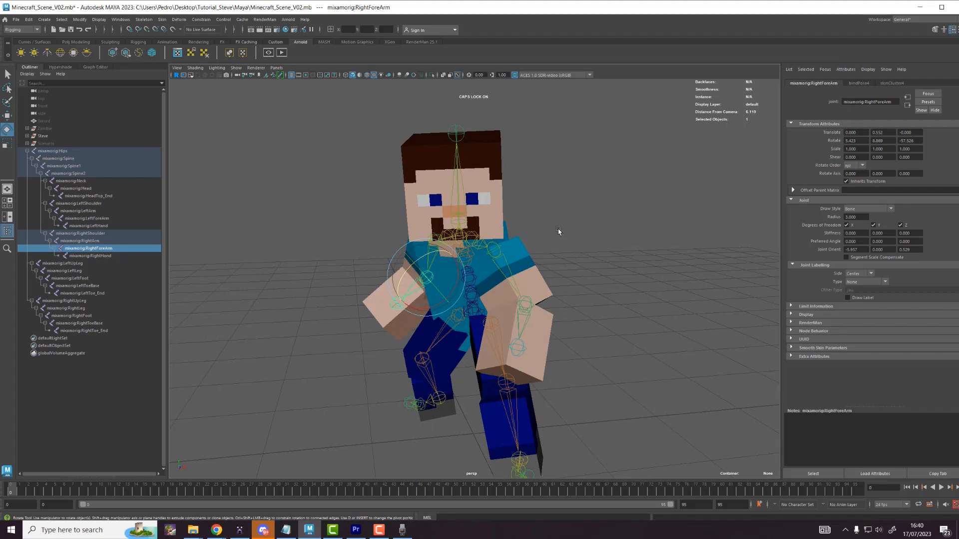
alt+drag(582, 258, 603, 260)
alt+right_drag(628, 270, 583, 272)
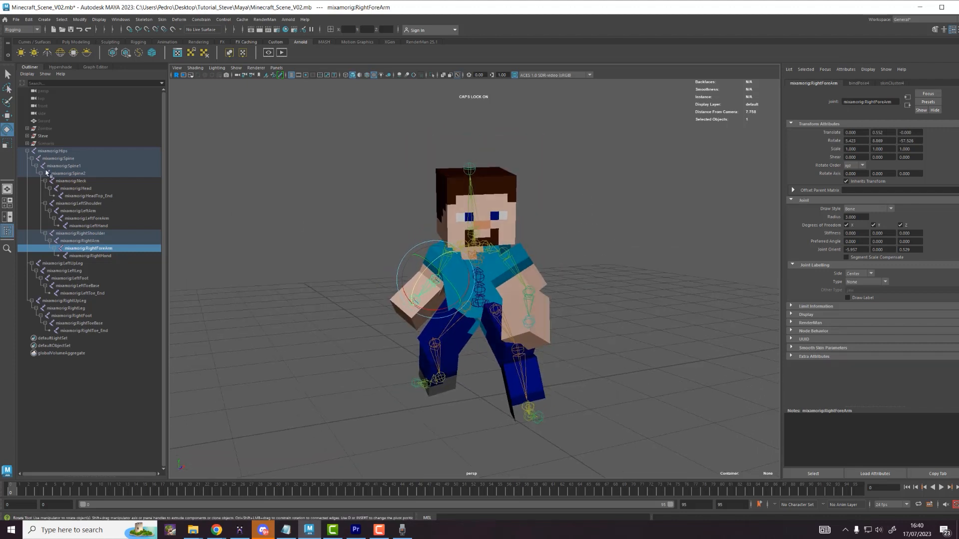
Step: Rename the mixamorig:Hips root joint to Steve_Rigging and save the scene
click(25, 150)
double_click(57, 151)
text(S)
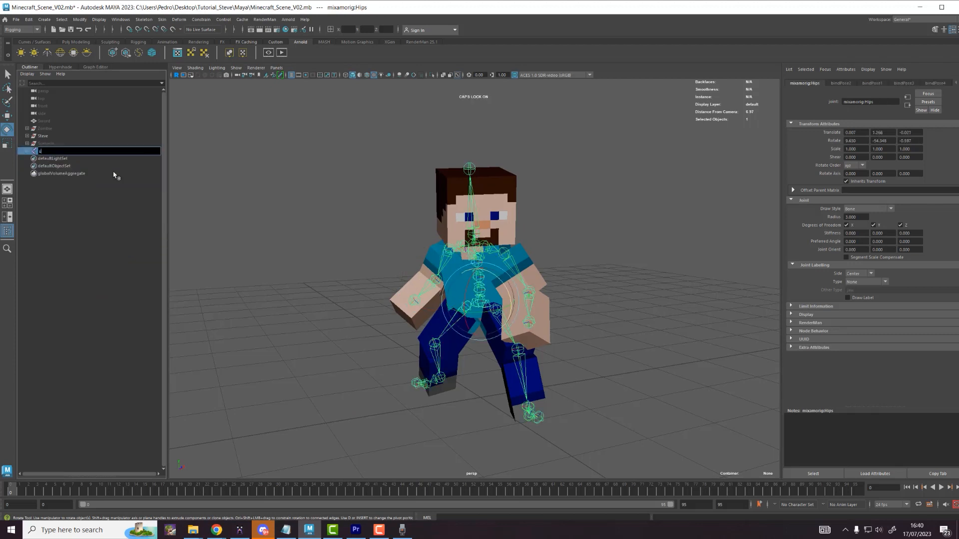
text(teve_Rigging)
key(Return)
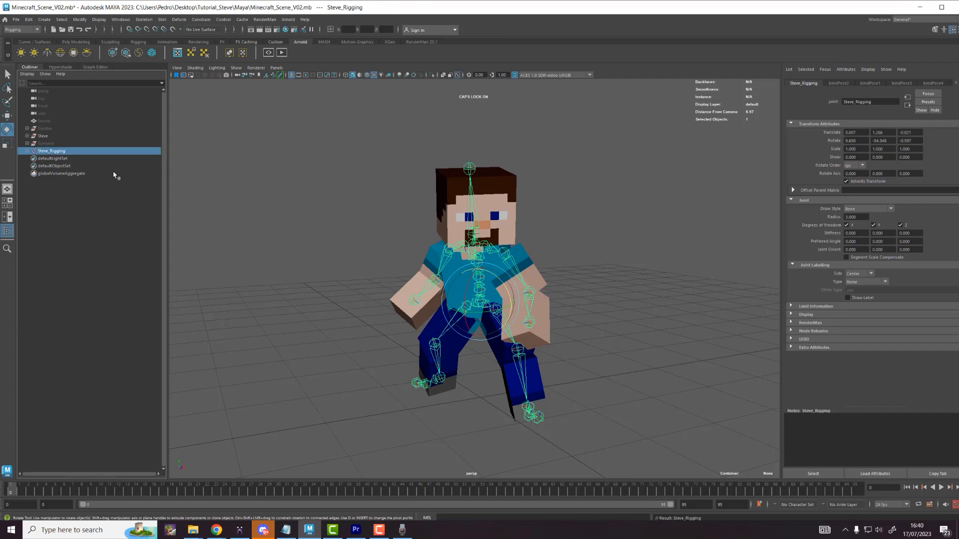
click(16, 19)
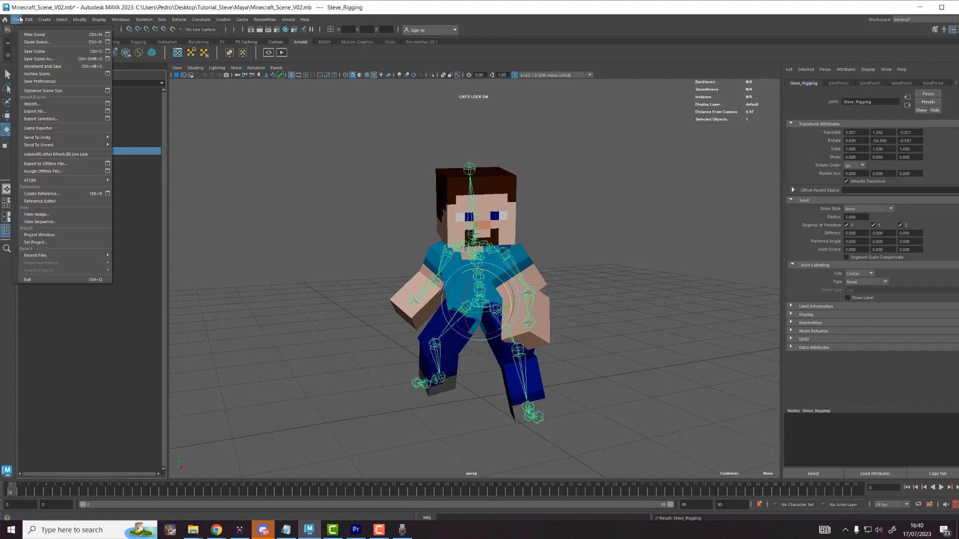
click(35, 52)
click(590, 278)
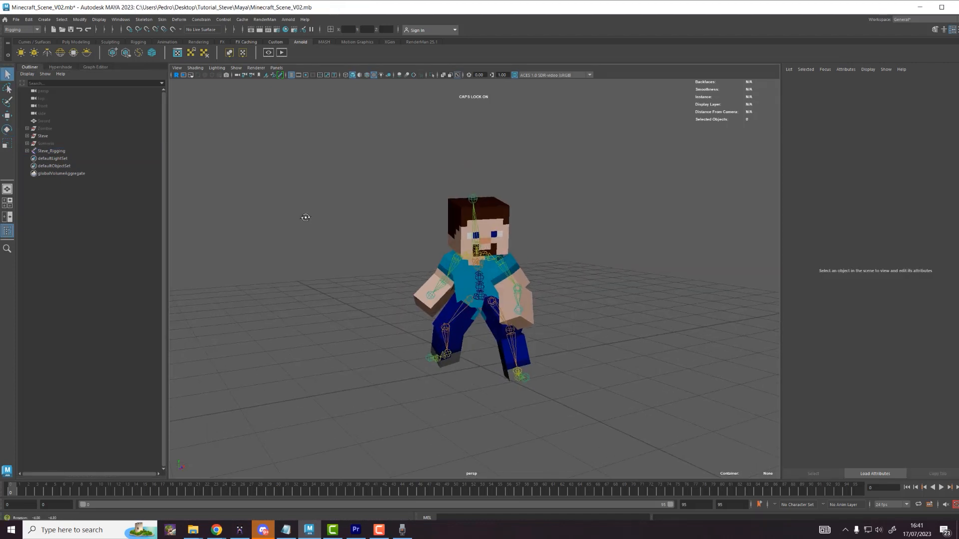
Step: Hide the Steve_Rigging skeleton and the Steve model, and show the Zombie model
alt+drag(306, 217, 306, 221)
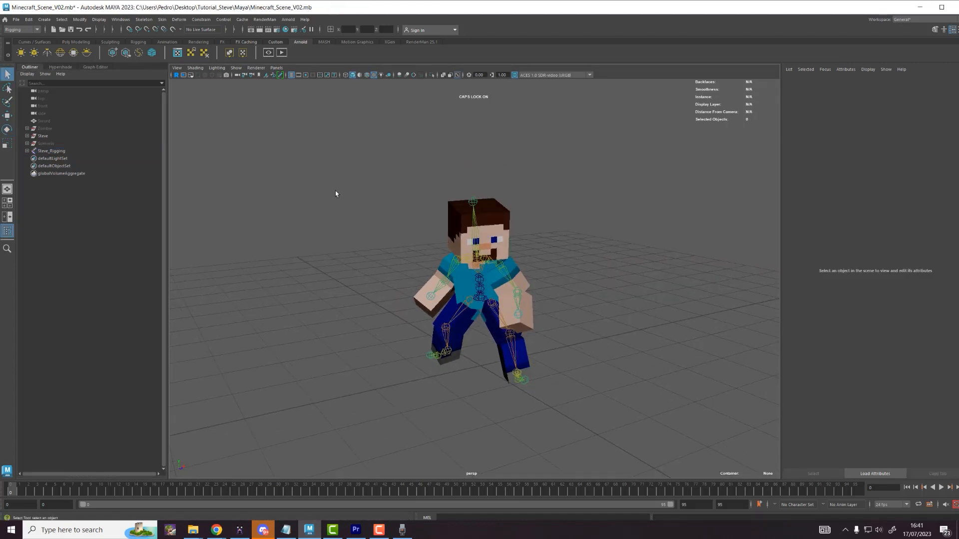
click(47, 151)
key(ctrl+h)
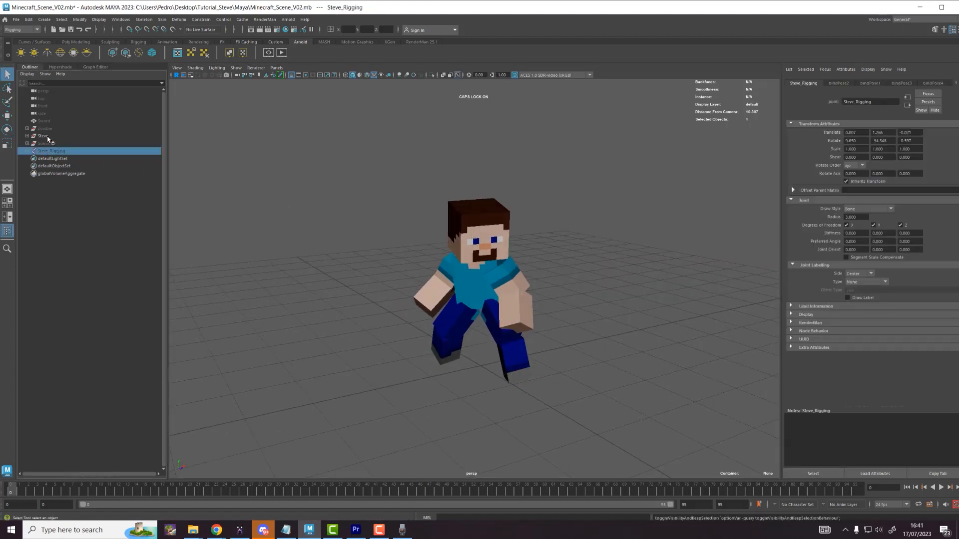
click(50, 136)
key(h)
click(54, 128)
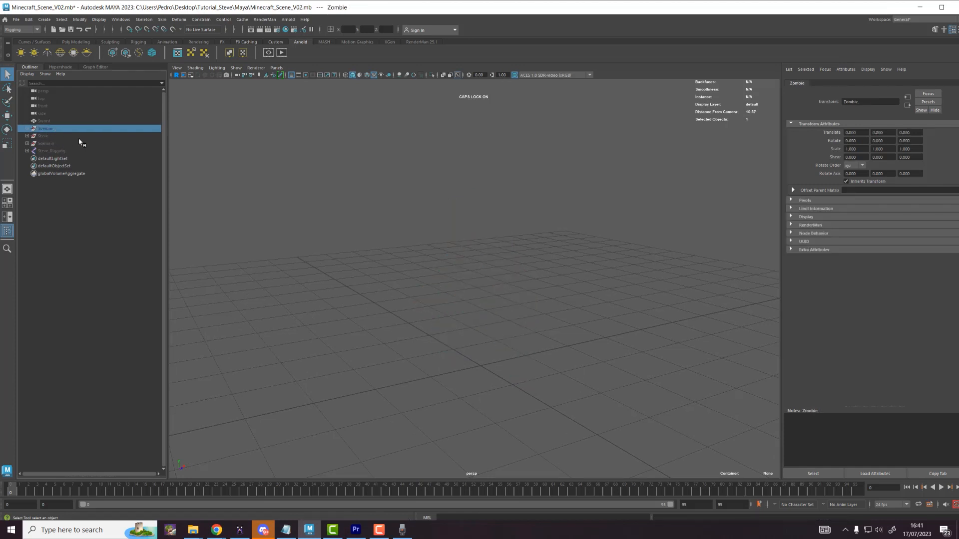
key(h)
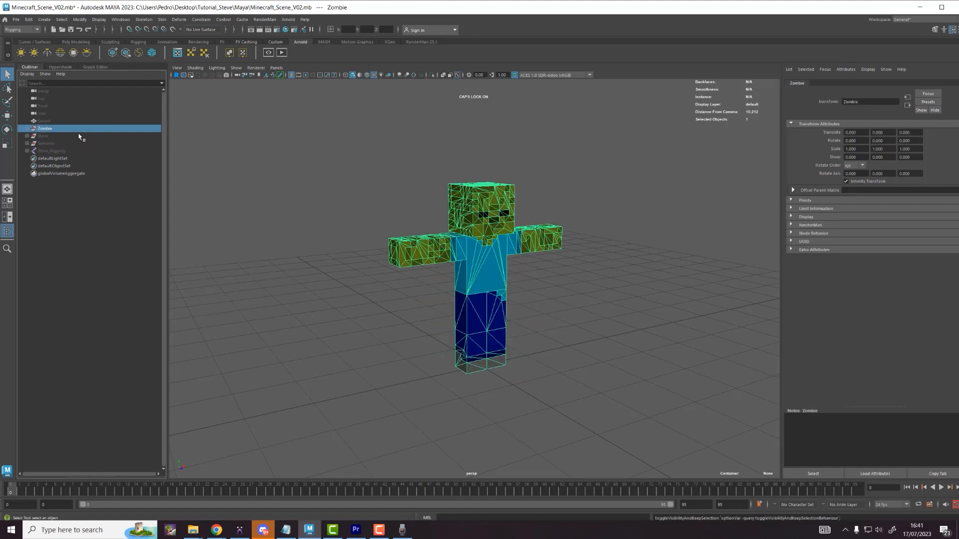
key(h)
key(h)
click(57, 136)
key(h)
key(h)
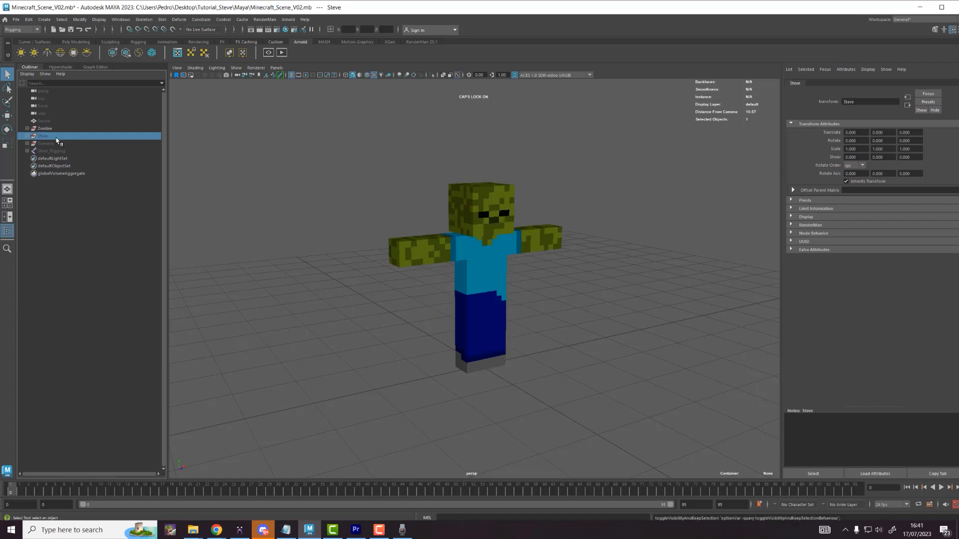
Step: Marquee-select the whole zombie model for export
click(57, 129)
click(252, 156)
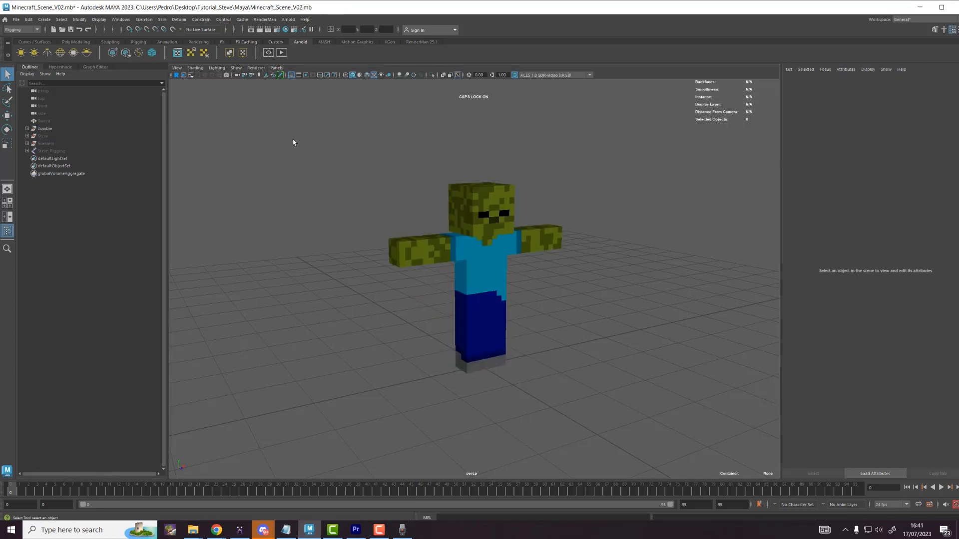
drag(290, 142, 627, 402)
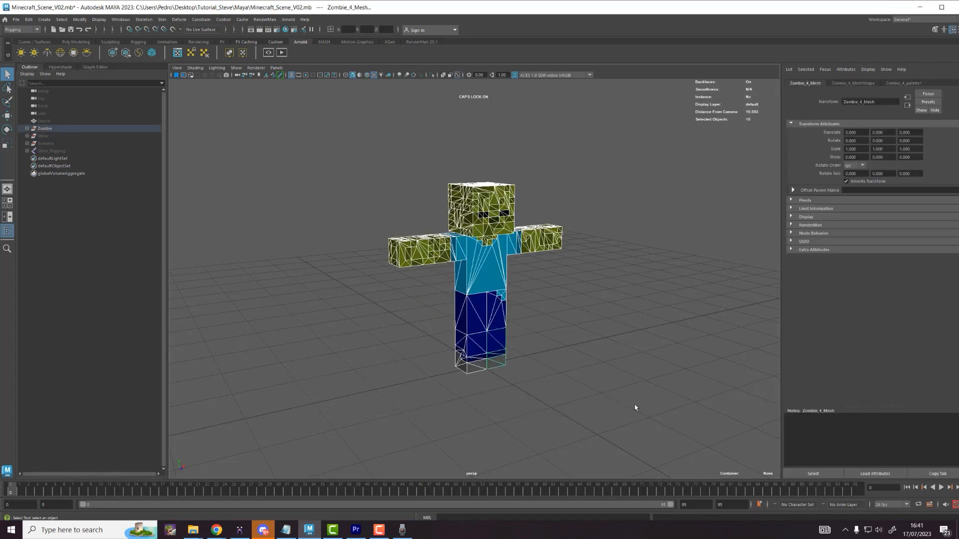
click(16, 19)
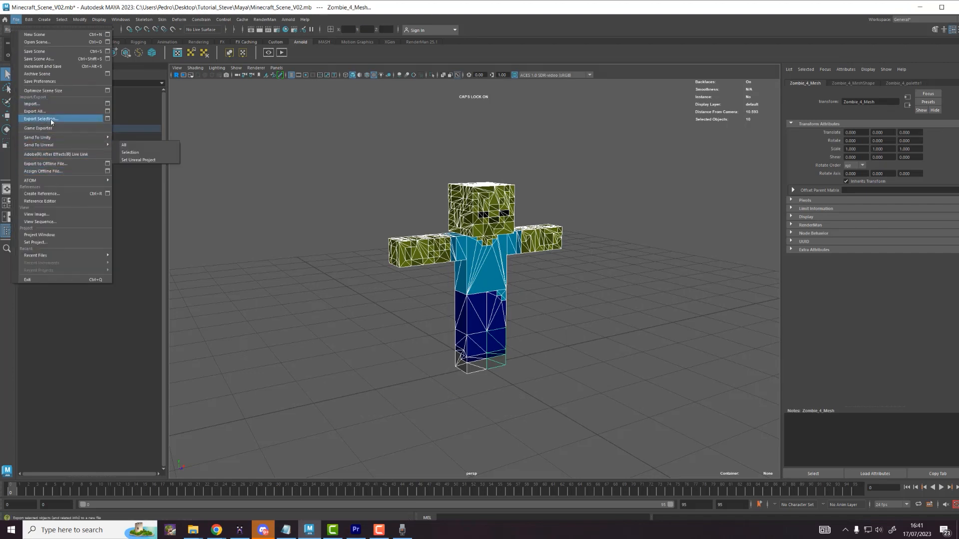
Step: Export the selected zombie as Maya Binary ZombieRigging.mb into Desktop\Tutorial_Steve\Maya
click(41, 119)
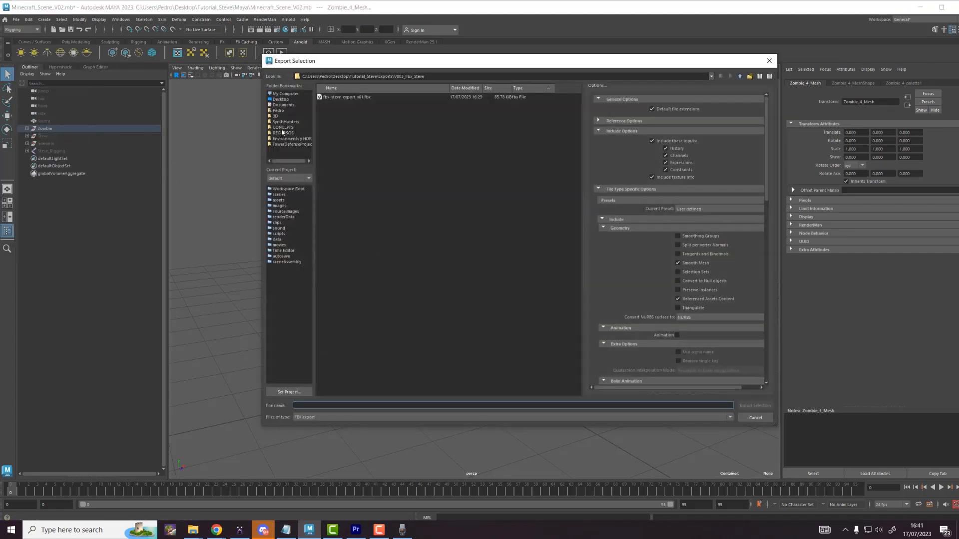
click(282, 128)
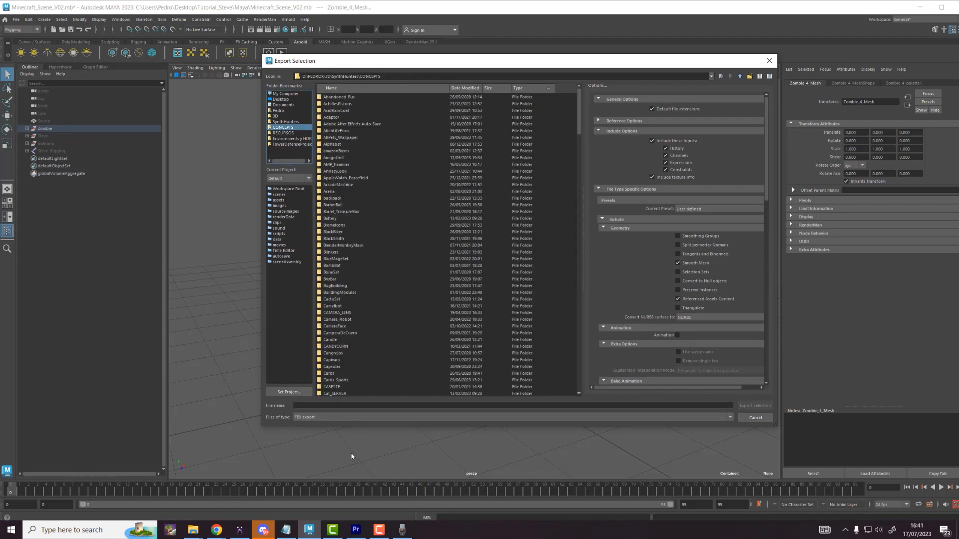
click(315, 419)
scroll(316, 424, up, 5)
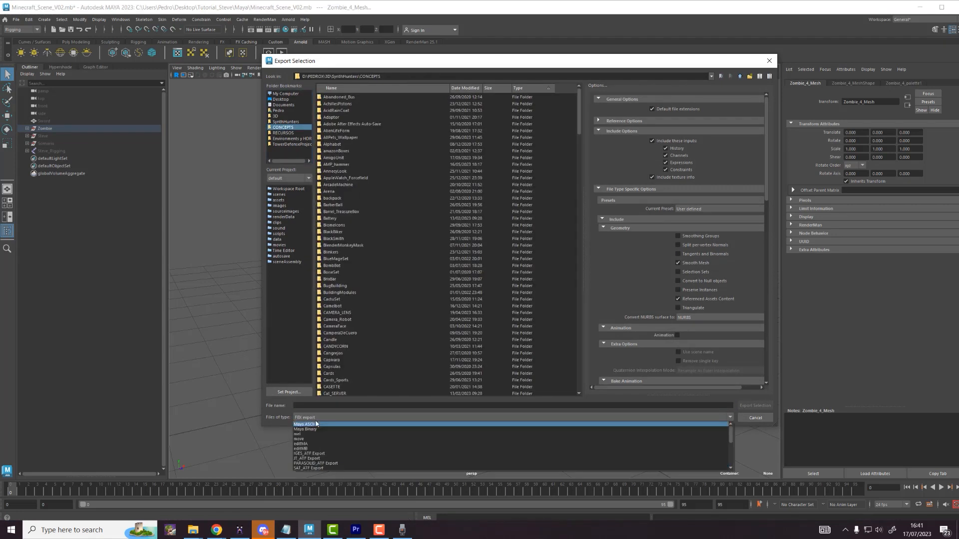
click(314, 430)
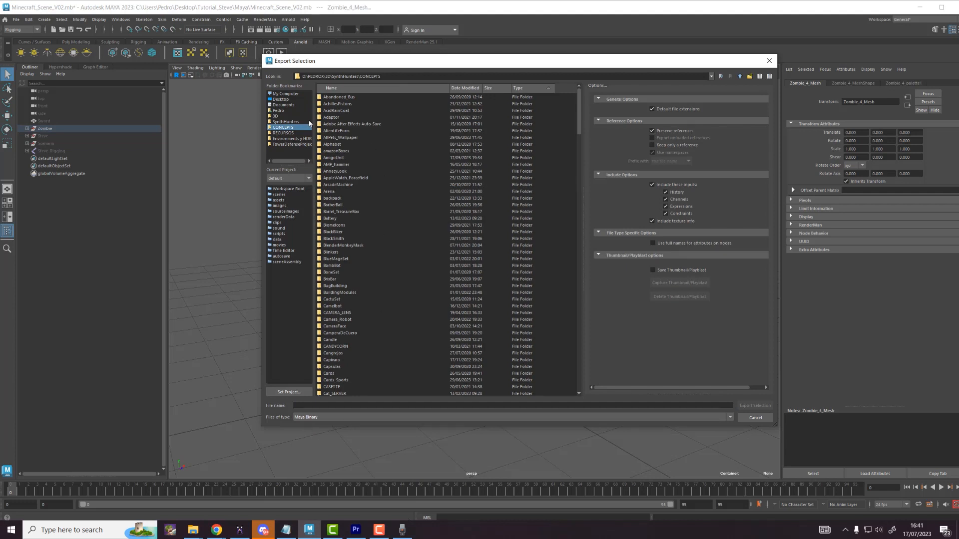
click(280, 100)
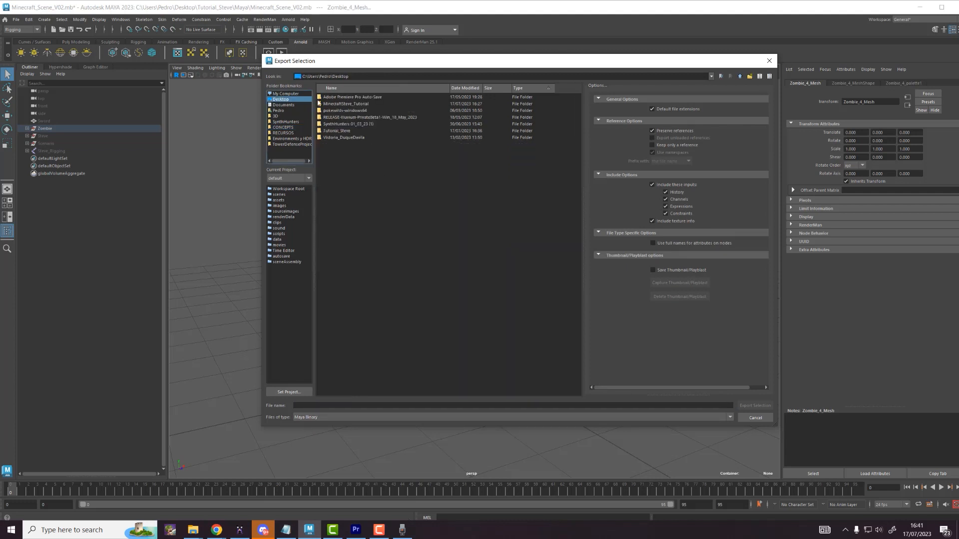
double_click(338, 130)
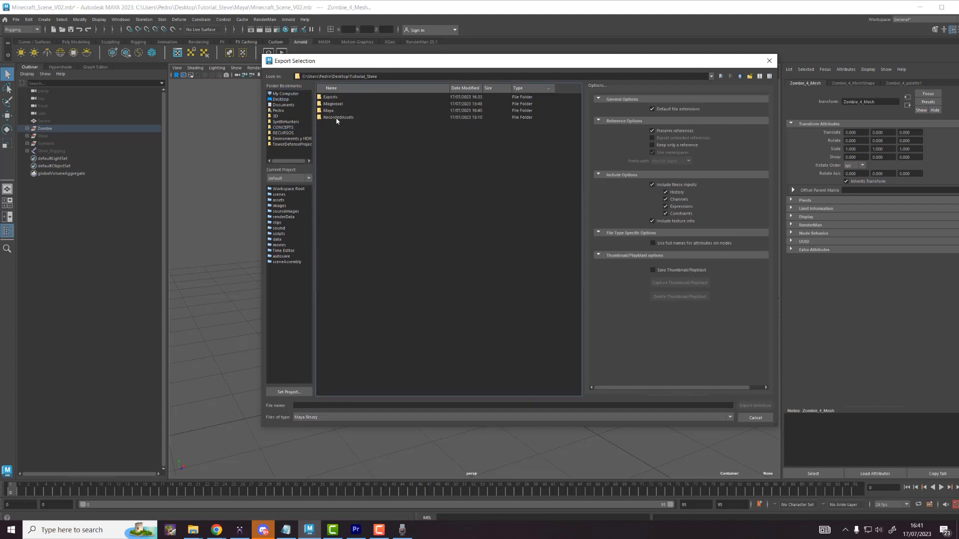
double_click(328, 111)
click(326, 406)
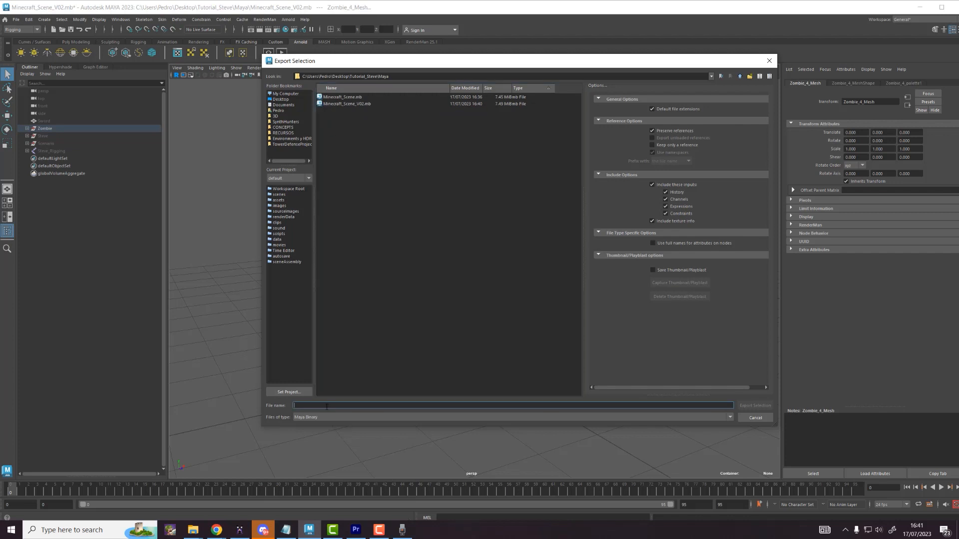
text(ZombieRigging)
key(Return)
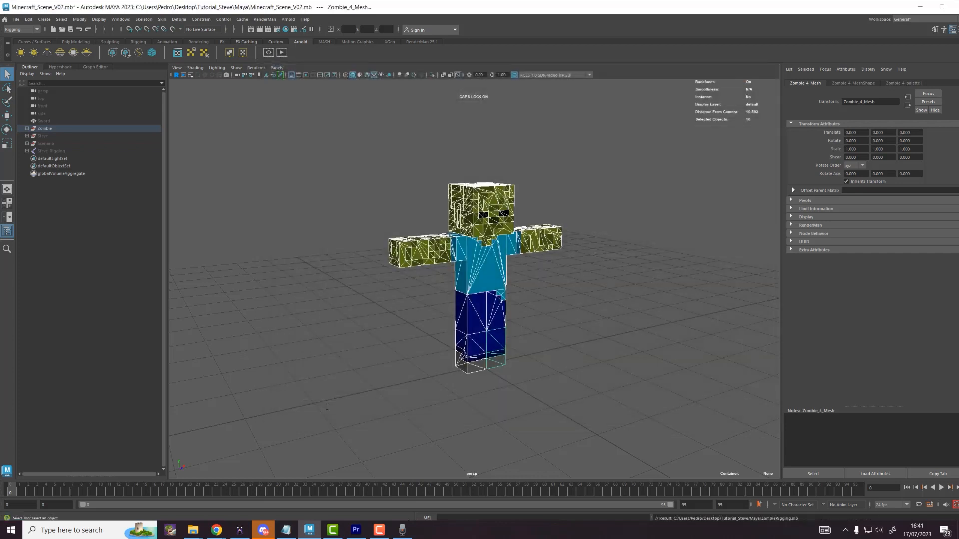
Step: Open ZombieRigging.mb without saving changes to the previous scene
click(15, 19)
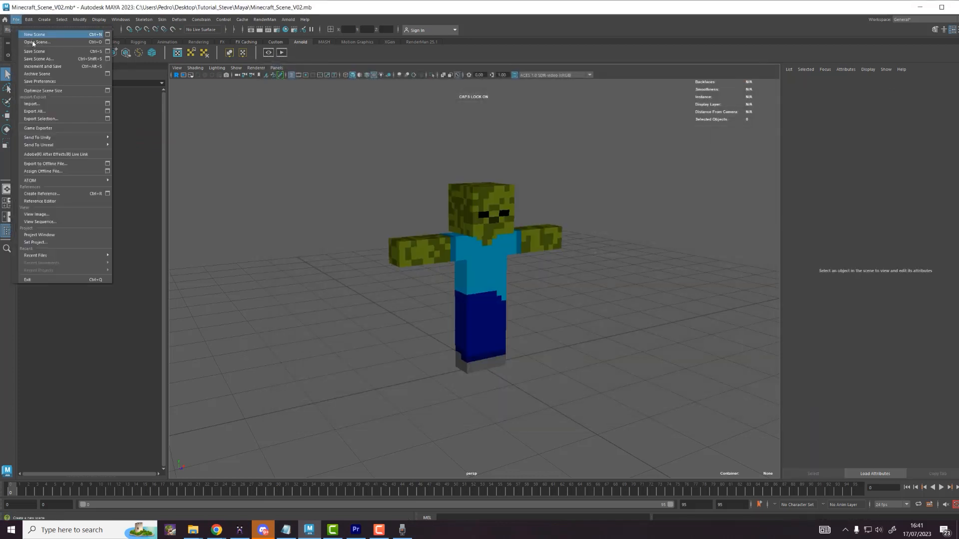
click(30, 32)
click(358, 111)
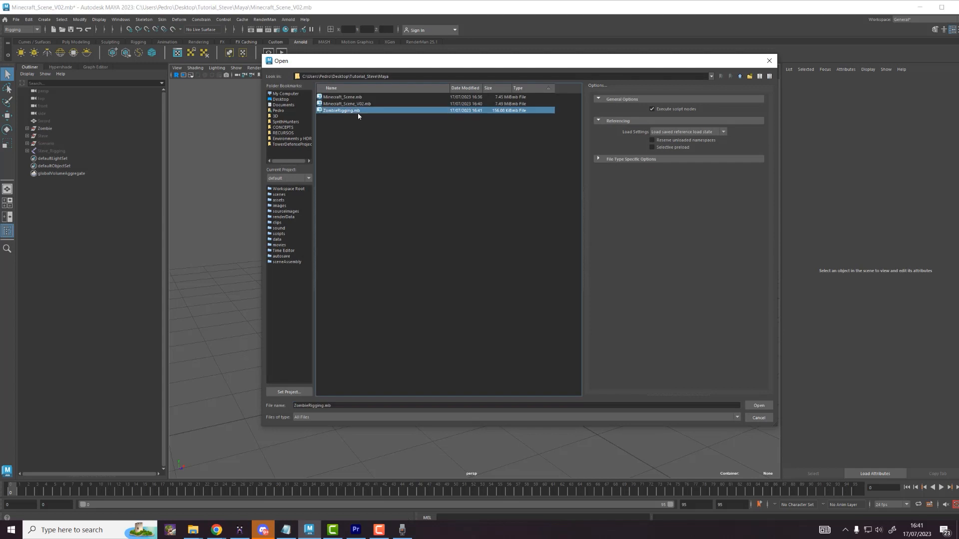
double_click(358, 111)
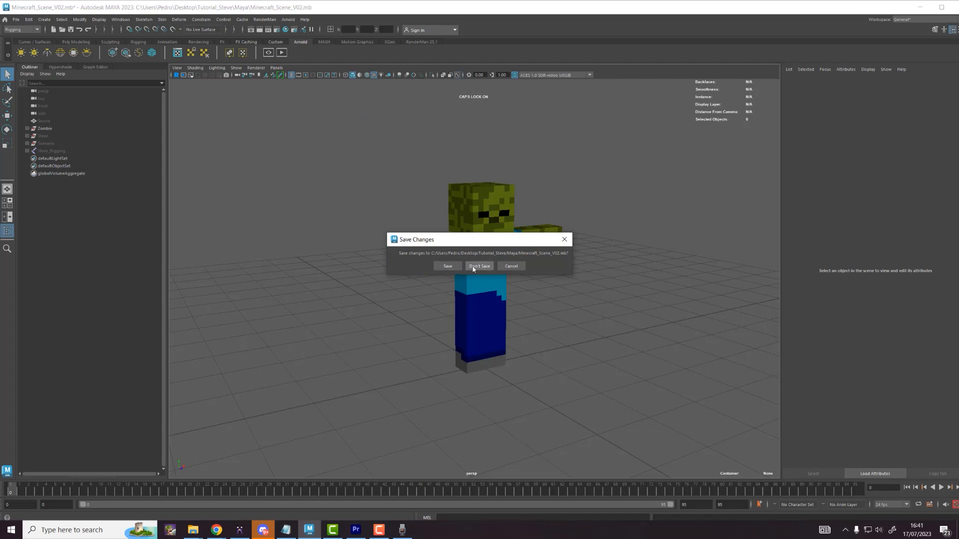
click(446, 266)
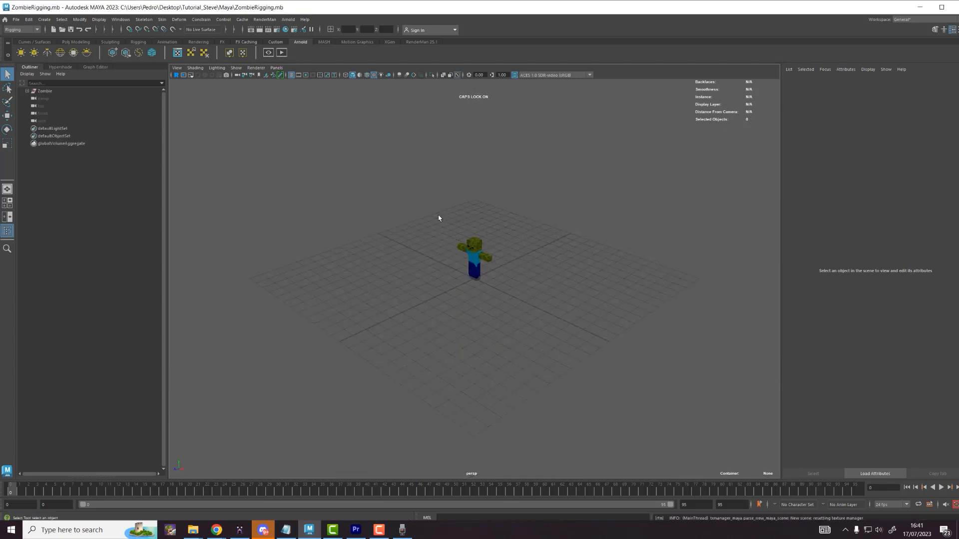
alt+drag(445, 214, 502, 212)
scroll(503, 239, up, 6)
Step: Import Steve_TPOSE.fbx from Explorer and delete the Steve mesh, keeping its skeleton
key(alt+Tab)
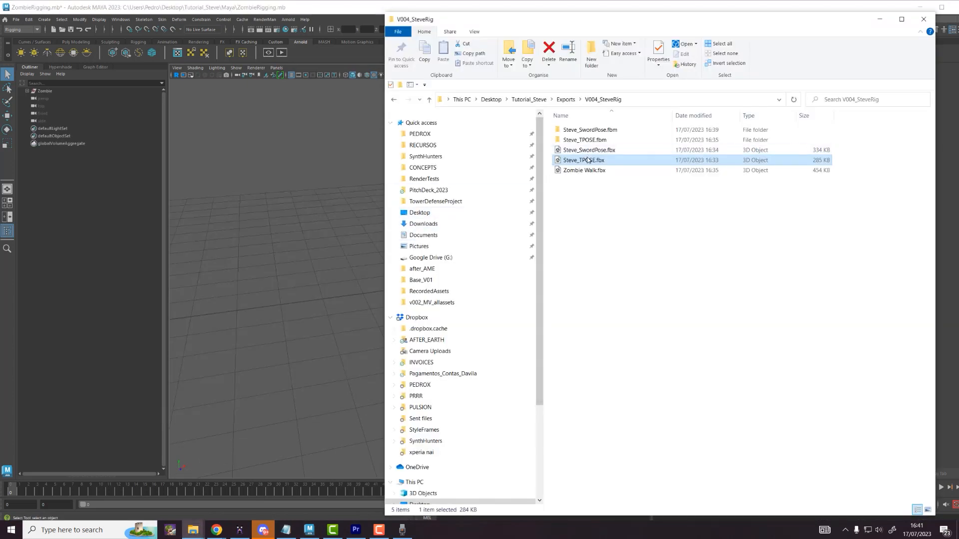
drag(584, 160, 469, 239)
alt+middle_drag(481, 211, 462, 287)
scroll(462, 288, up, 3)
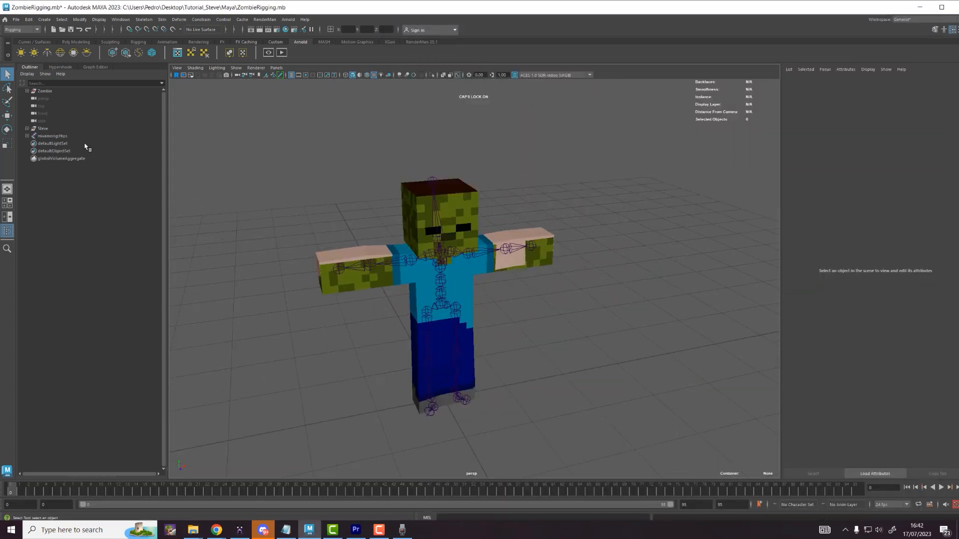
click(43, 128)
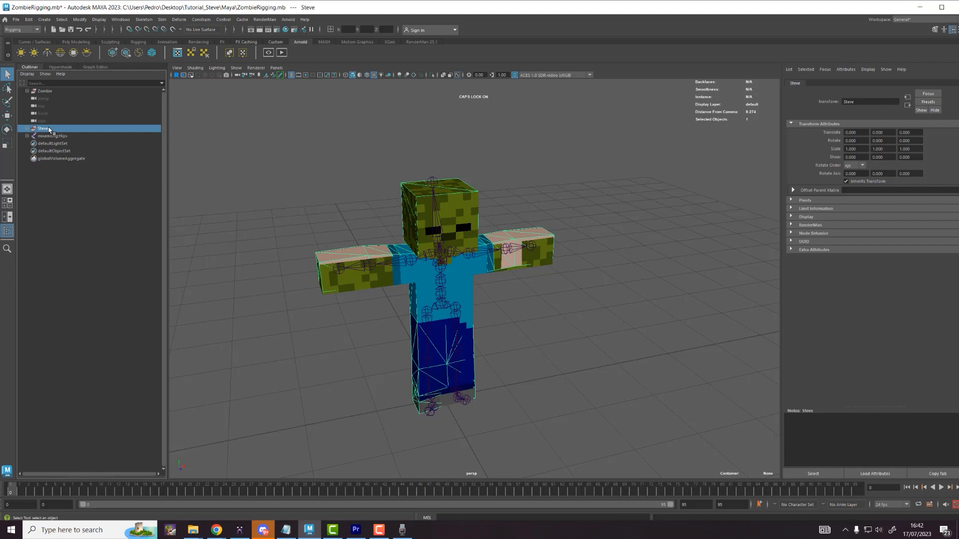
key(Delete)
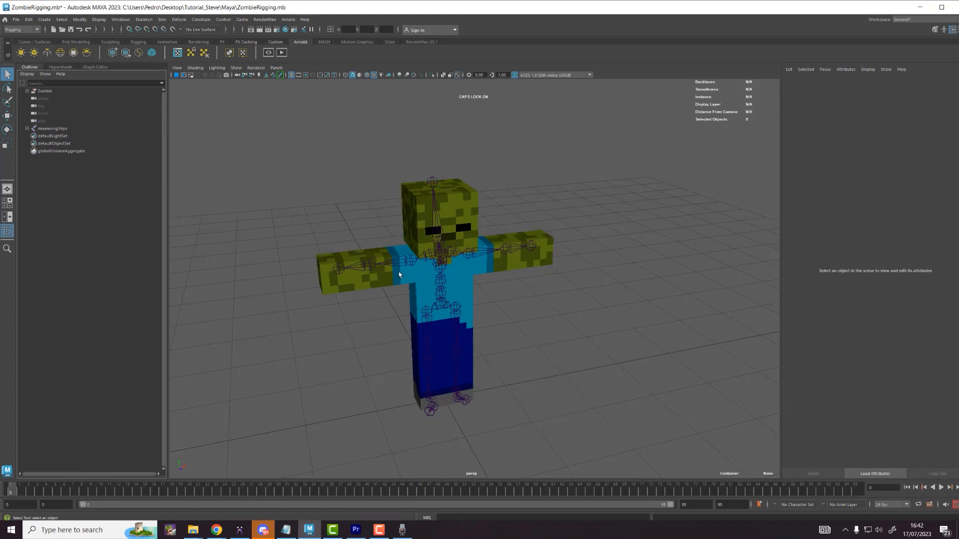
Step: Rotate the LeftArm joint downward
scroll(450, 266, up, 3)
alt+drag(483, 259, 457, 237)
click(478, 233)
key(e)
drag(480, 207, 491, 261)
Step: Undo the arm rotation and bind the zombie mesh pieces to the skeleton with Bind Skin
key(ctrl+z)
scroll(484, 237, up, 3)
key(w)
shift+click(492, 247)
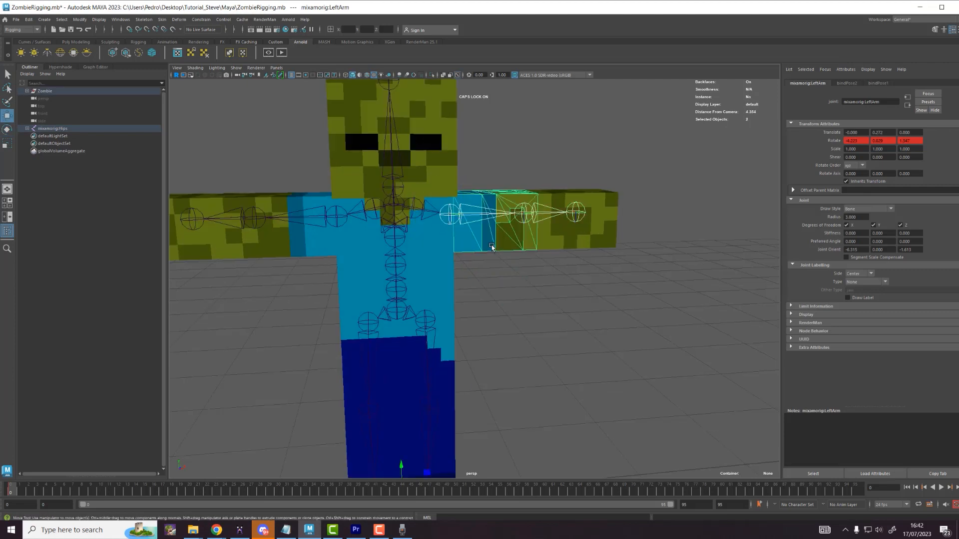
click(162, 20)
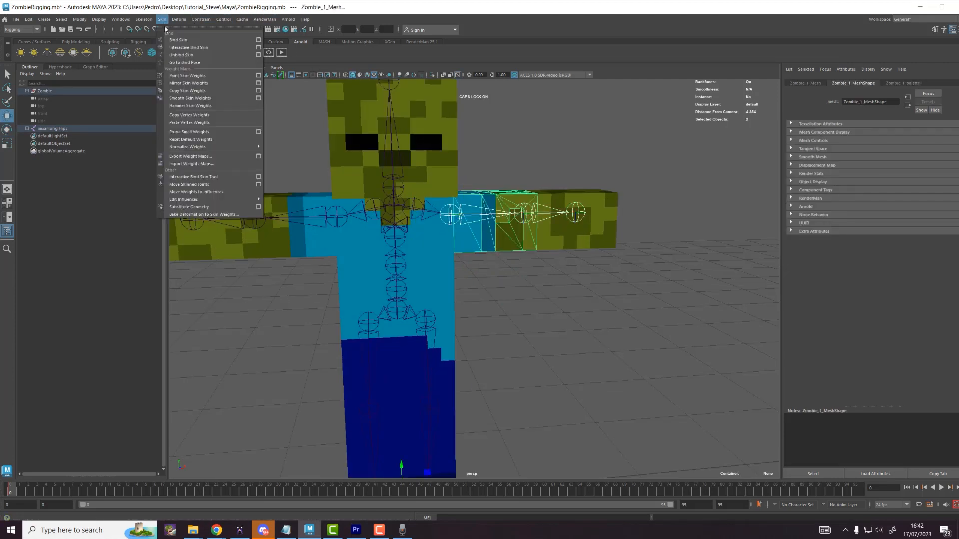
click(258, 41)
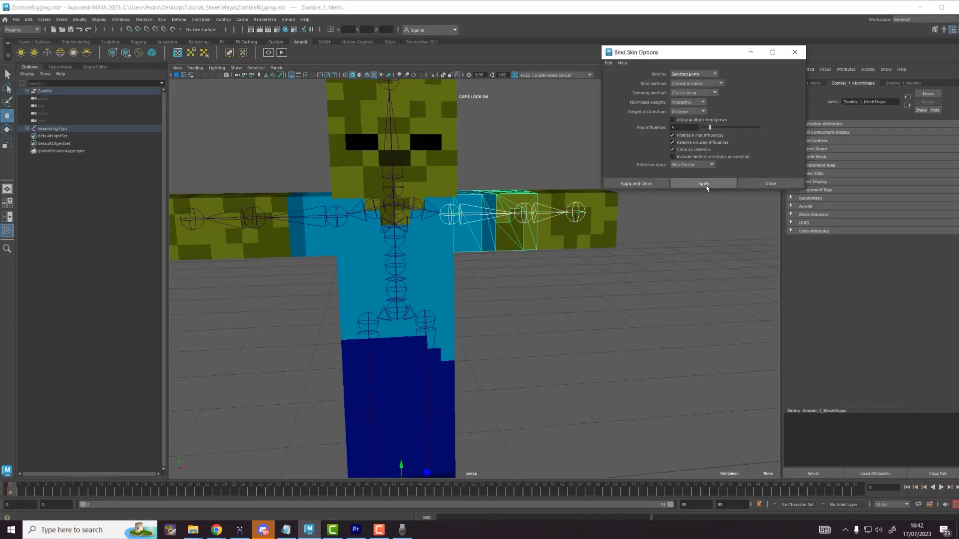
click(703, 184)
click(546, 218)
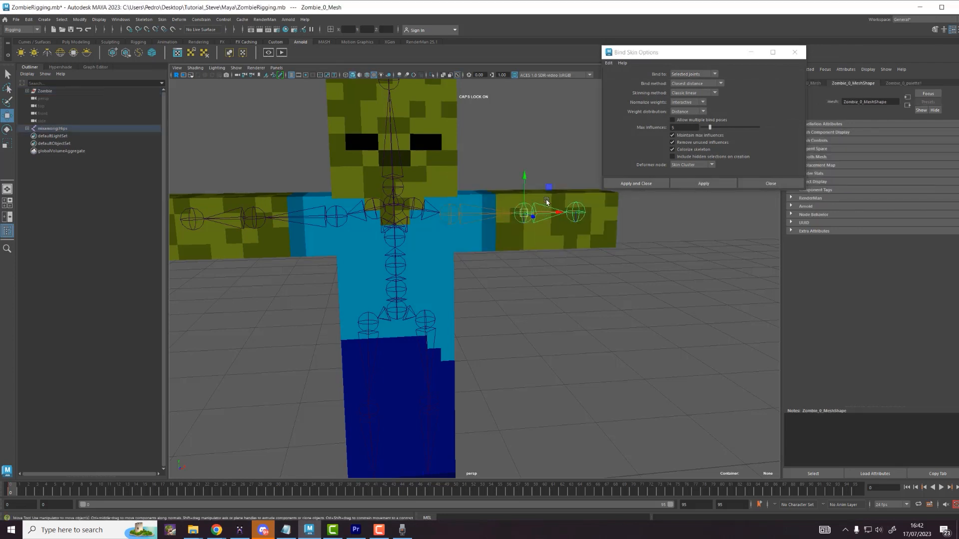
key(ctrl+o)
key(Escape)
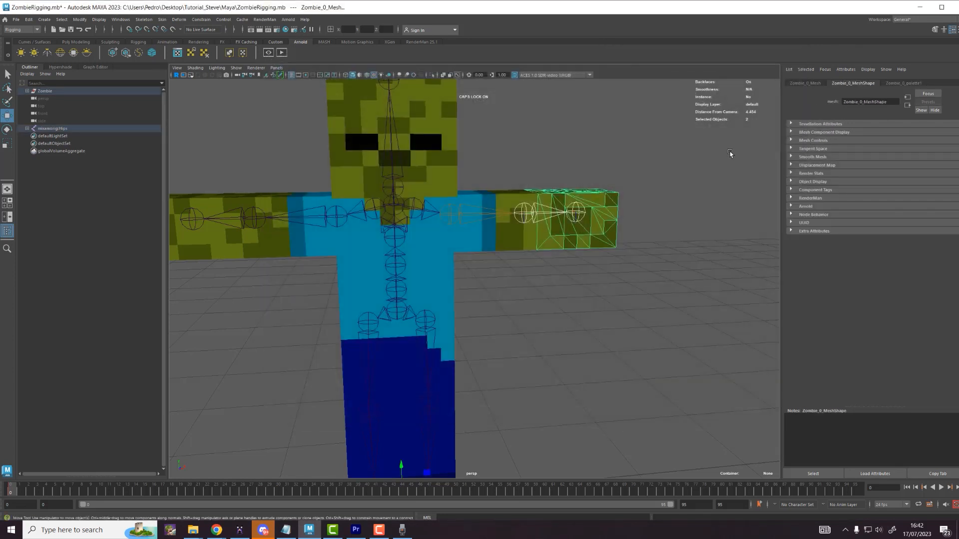
click(161, 19)
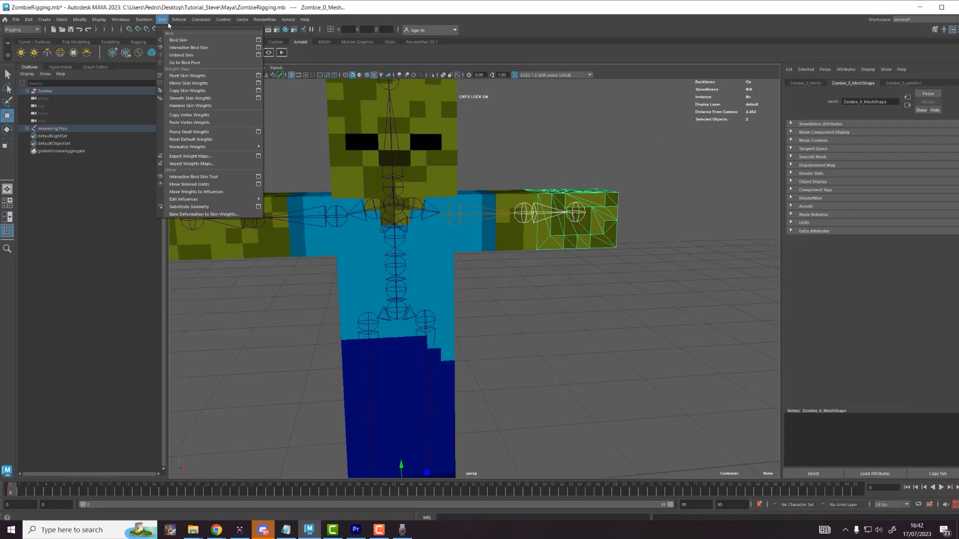
click(258, 40)
click(703, 183)
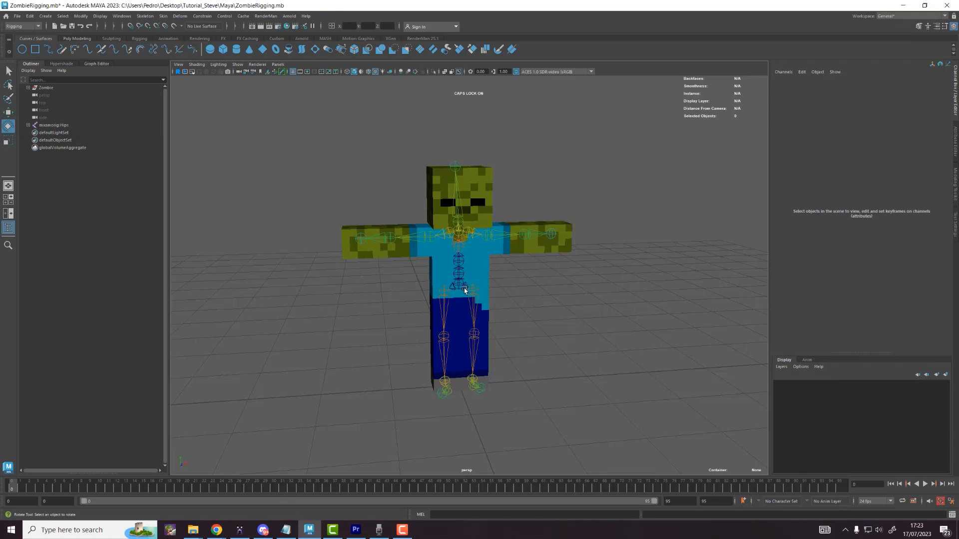
Step: Test the binding by moving the Hips and rotating the LeftArm, undoing each change
click(464, 289)
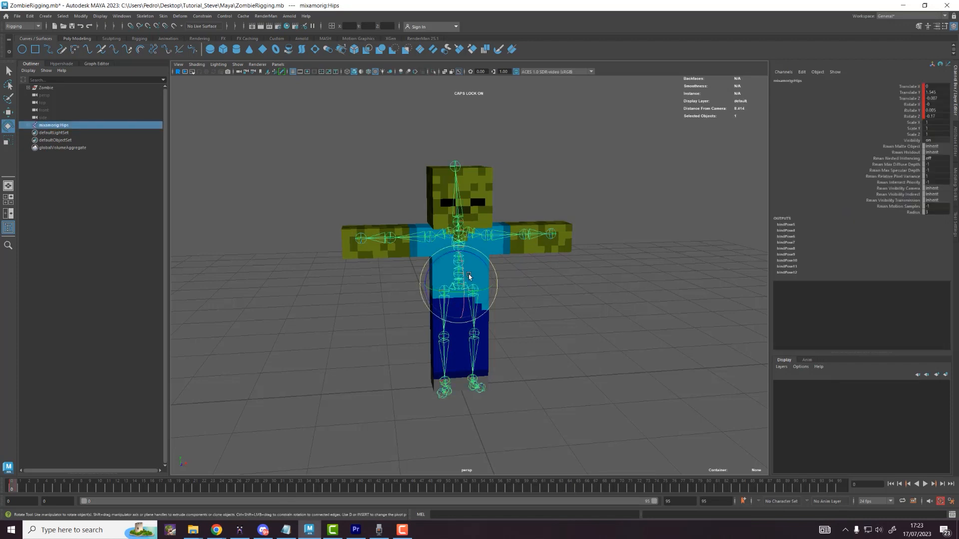
key(w)
mouse_move(483, 259)
mouse_down()
mouse_move(513, 253)
mouse_move(472, 256)
mouse_up()
key(ctrl+z)
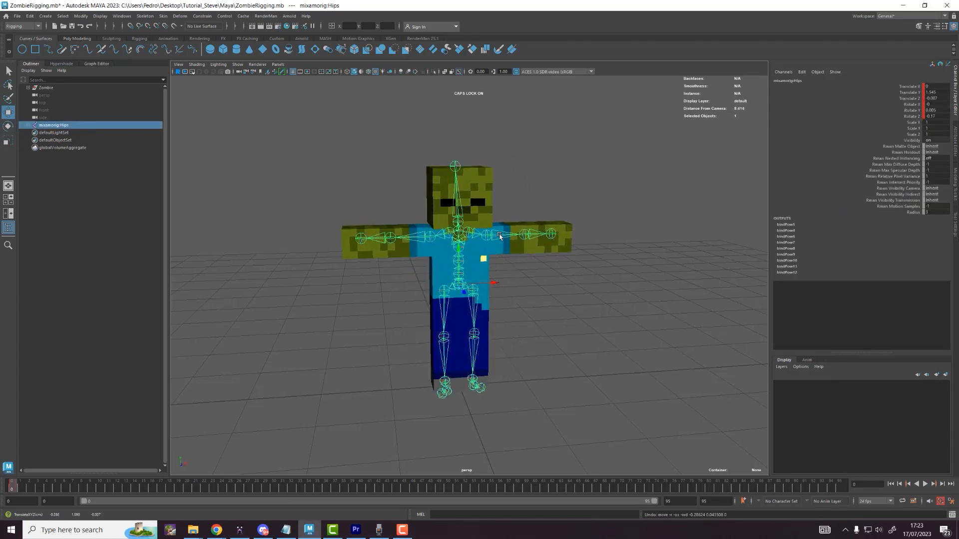
click(501, 235)
key(e)
mouse_move(514, 208)
mouse_down()
mouse_move(523, 220)
mouse_move(521, 206)
mouse_up()
key(ctrl+z)
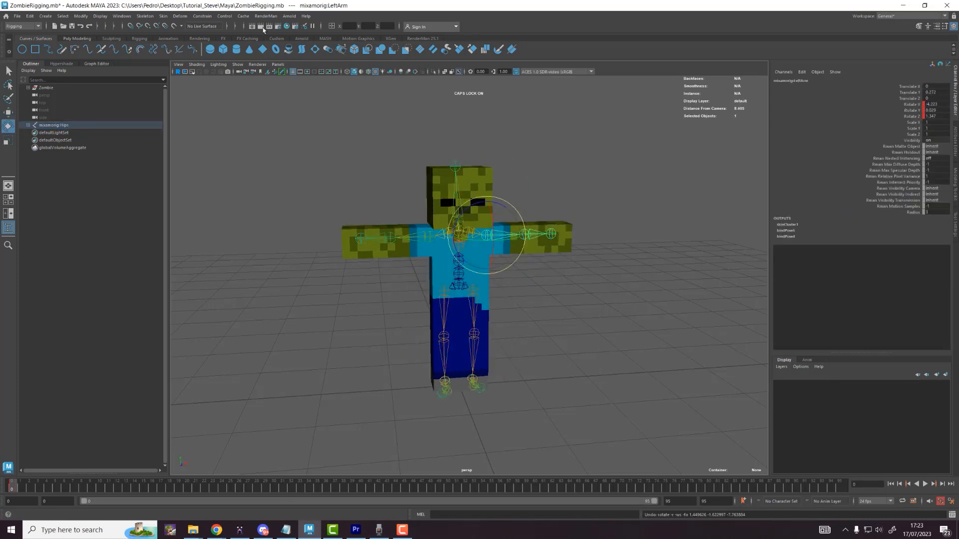
key(alt+Tab)
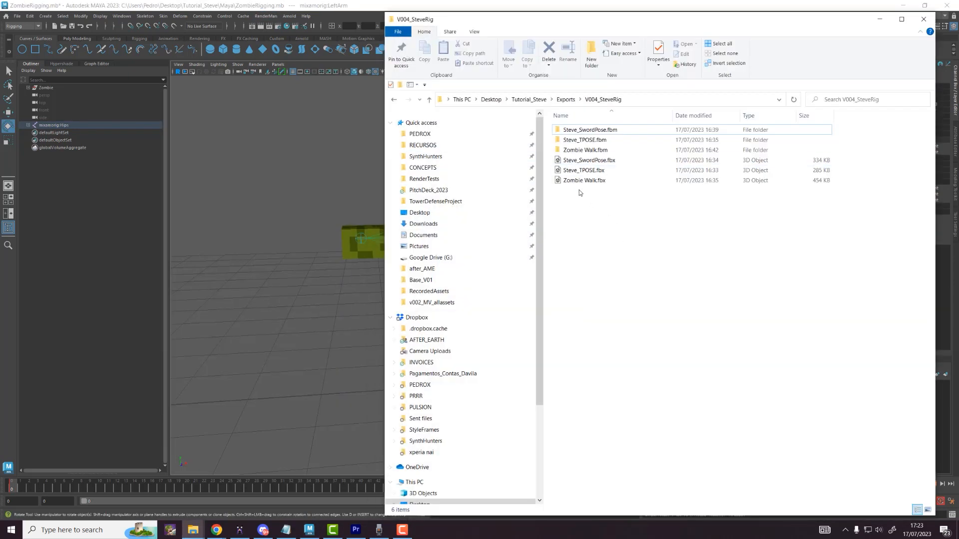
Step: Import Zombie Walk.fbx into the scene, minimize Explorer and play the motion
click(582, 181)
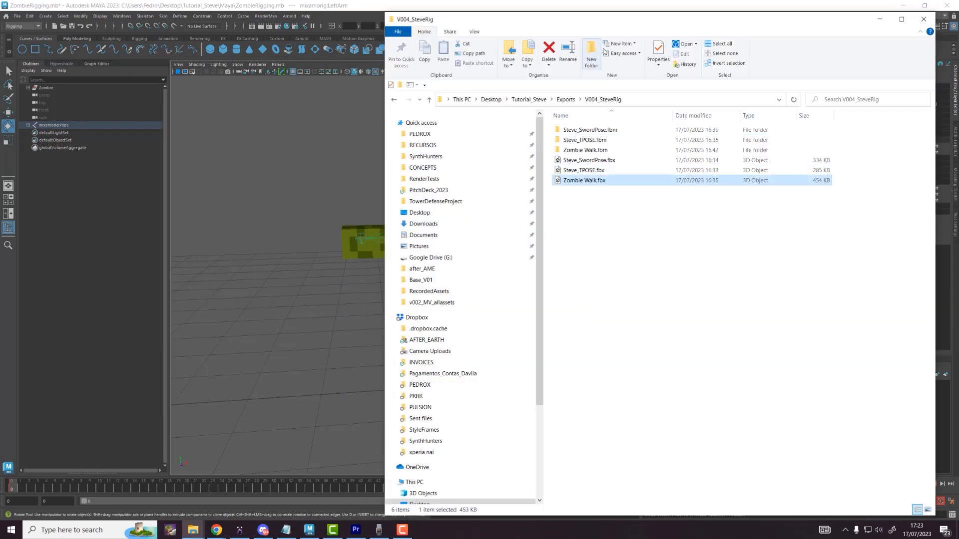
drag(616, 29, 724, 67)
drag(688, 226, 414, 235)
drag(875, 63, 774, 88)
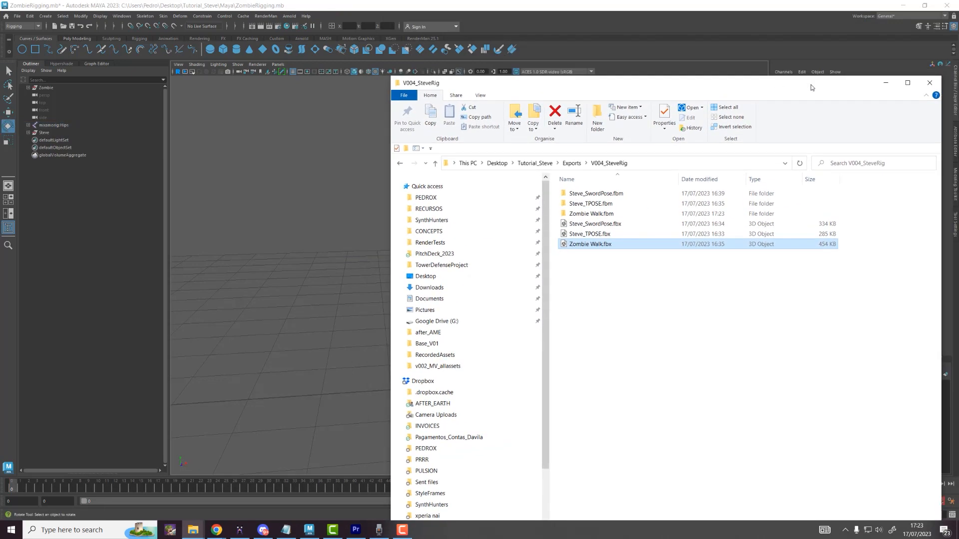
click(888, 86)
key(alt+v)
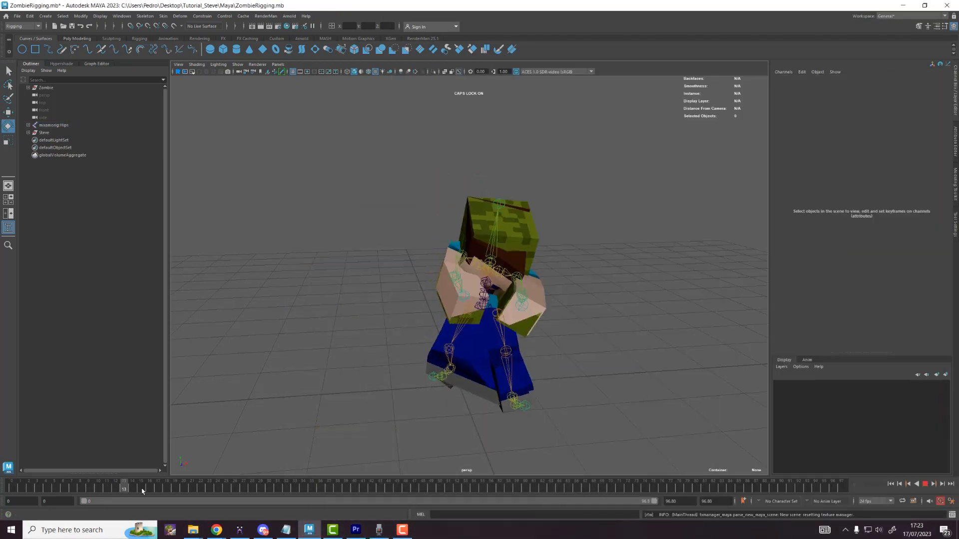
Step: Stop playback and delete the Steve object
key(alt+v)
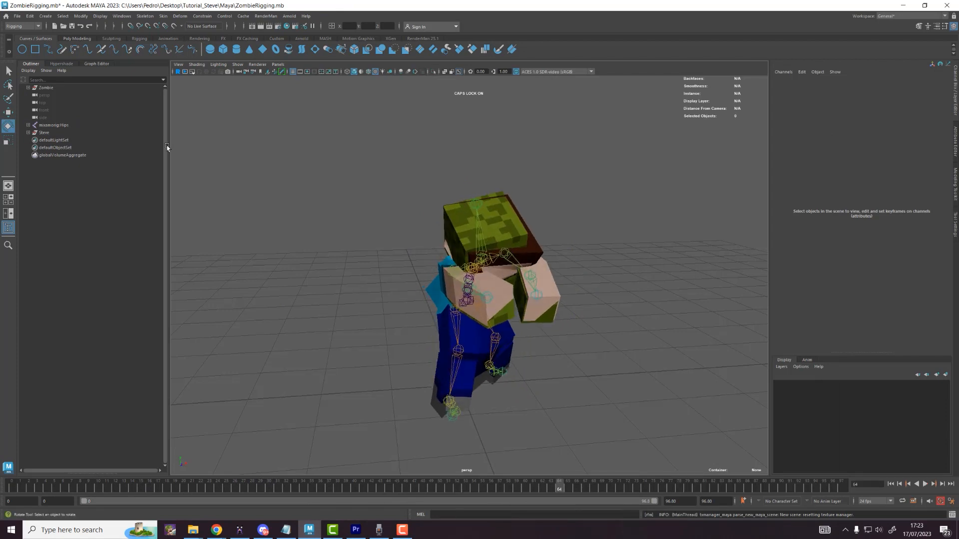
click(48, 133)
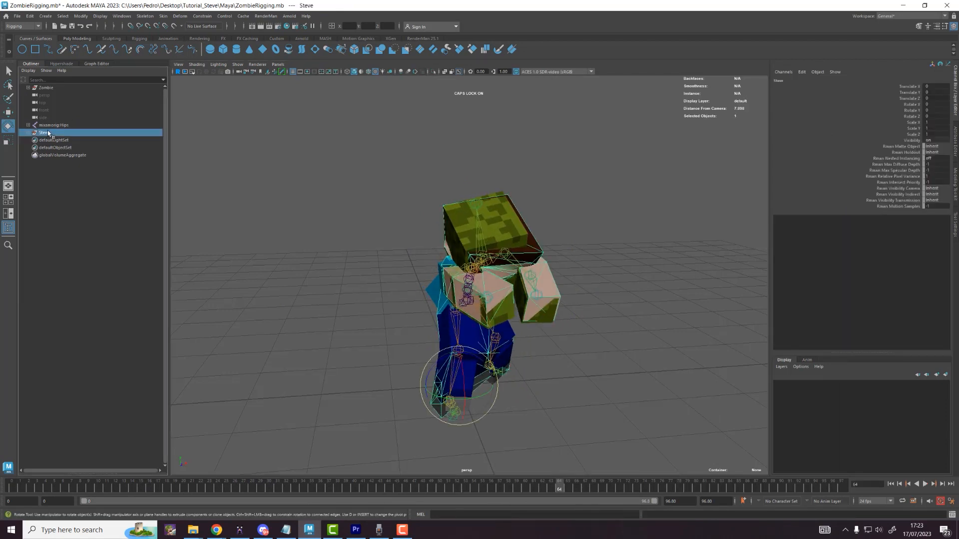
key(Delete)
Step: Play and orbit around the zombie walk cycle, then scrub to about frame 11
key(alt+v)
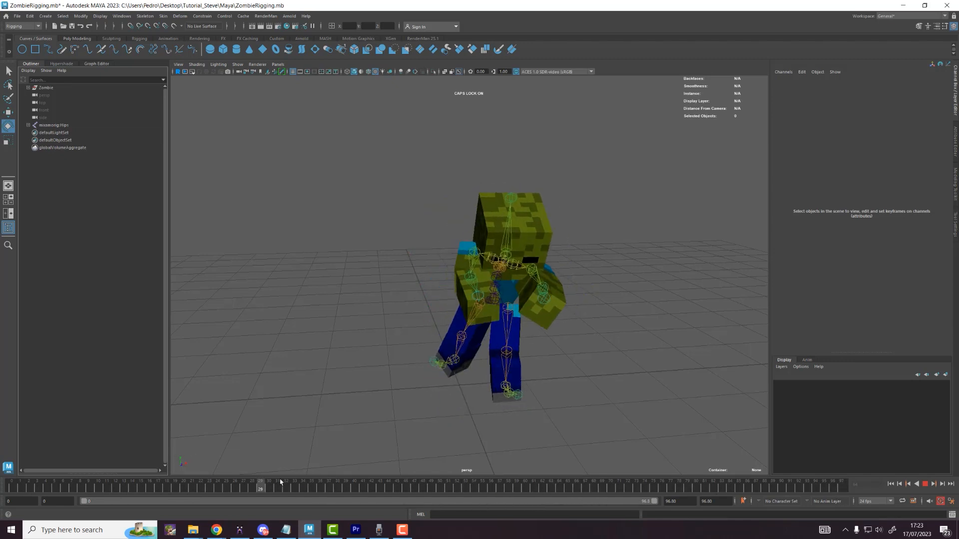
key(alt+v)
alt+drag(490, 340, 494, 360)
key(alt+v)
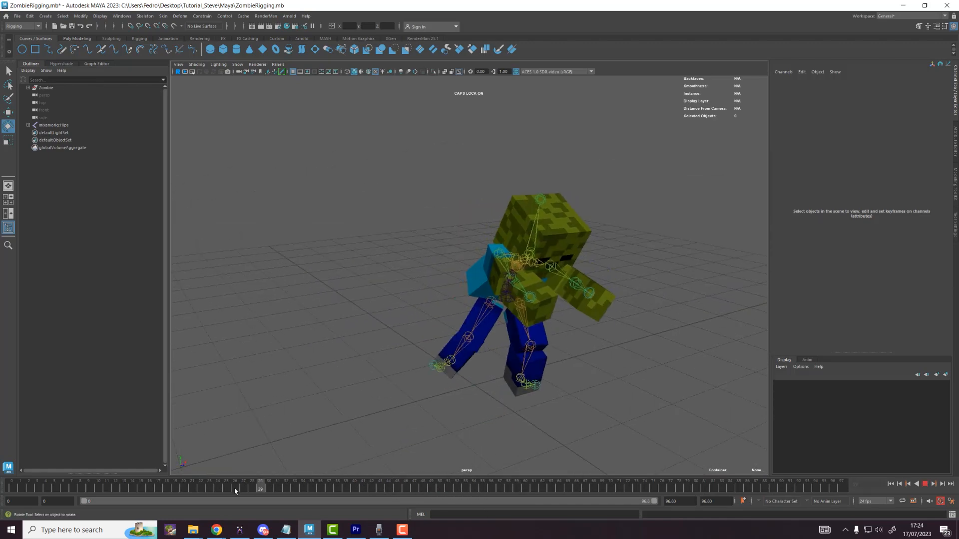
key(alt+v)
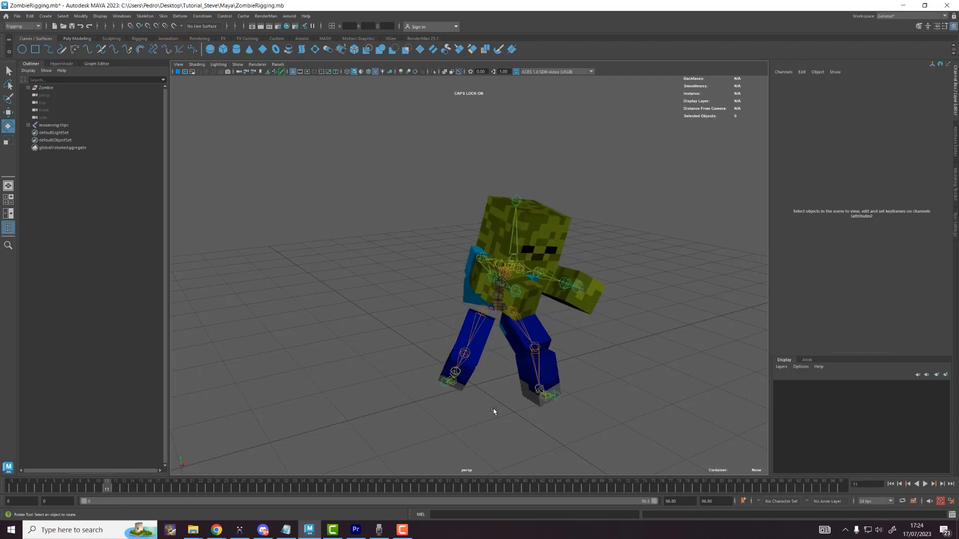
alt+drag(494, 411, 499, 367)
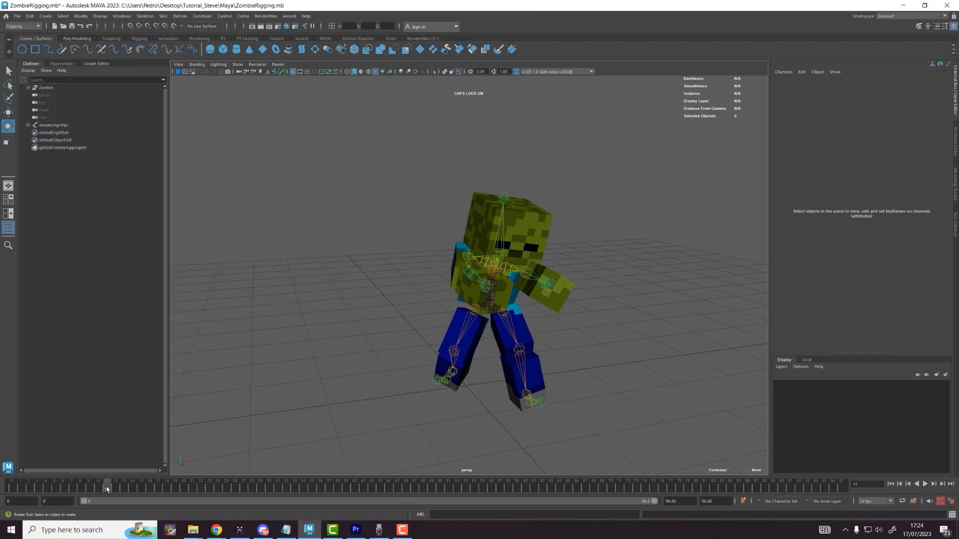
mouse_move(107, 489)
mouse_down()
mouse_move(87, 492)
mouse_move(118, 495)
mouse_move(107, 493)
mouse_up()
click(131, 19)
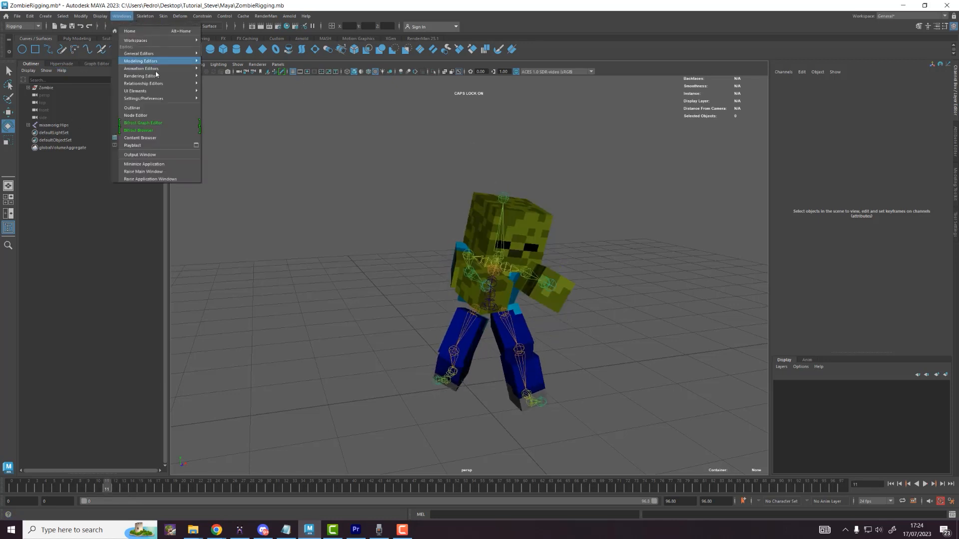
Step: Load the Hips through RightToe_End joints' animation curves into the Graph Editor
mouse_move(155, 70)
click(221, 70)
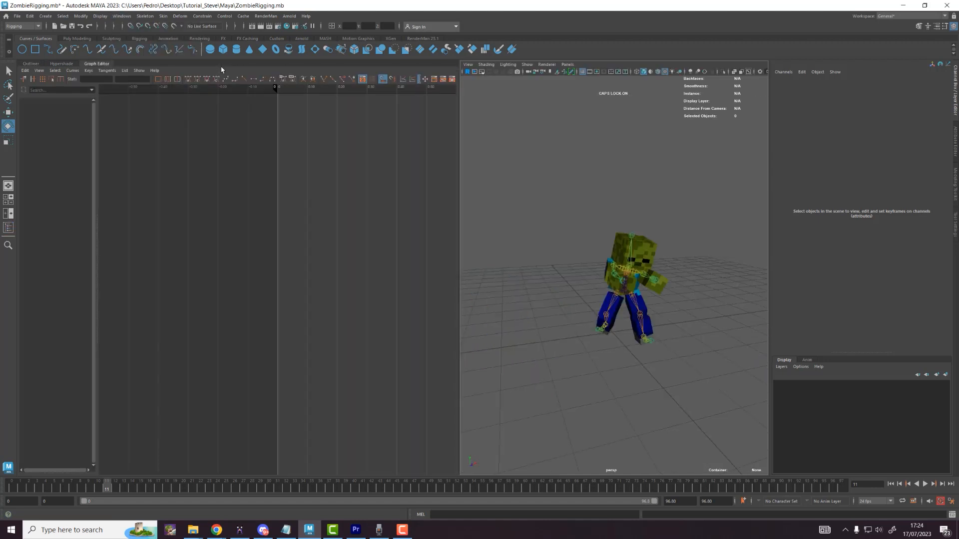
click(31, 64)
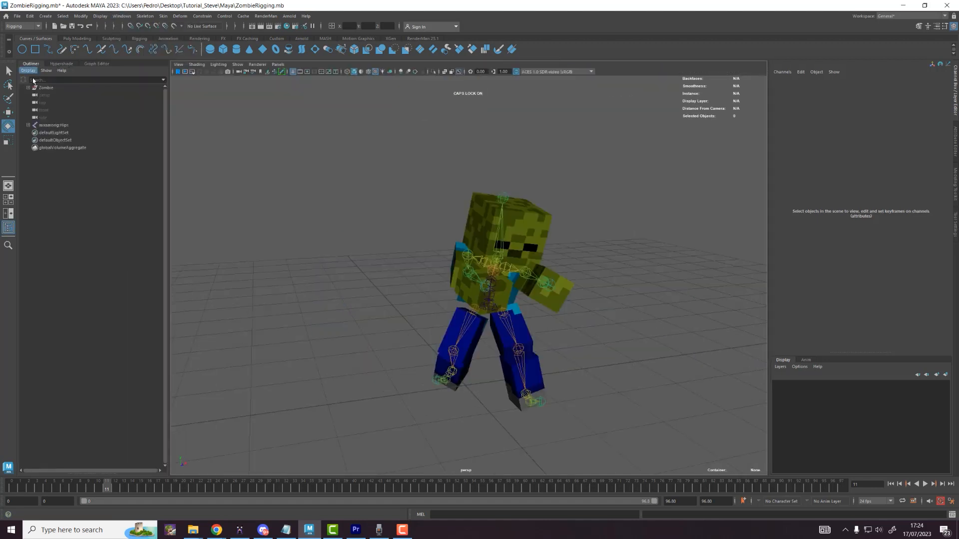
shift+click(29, 125)
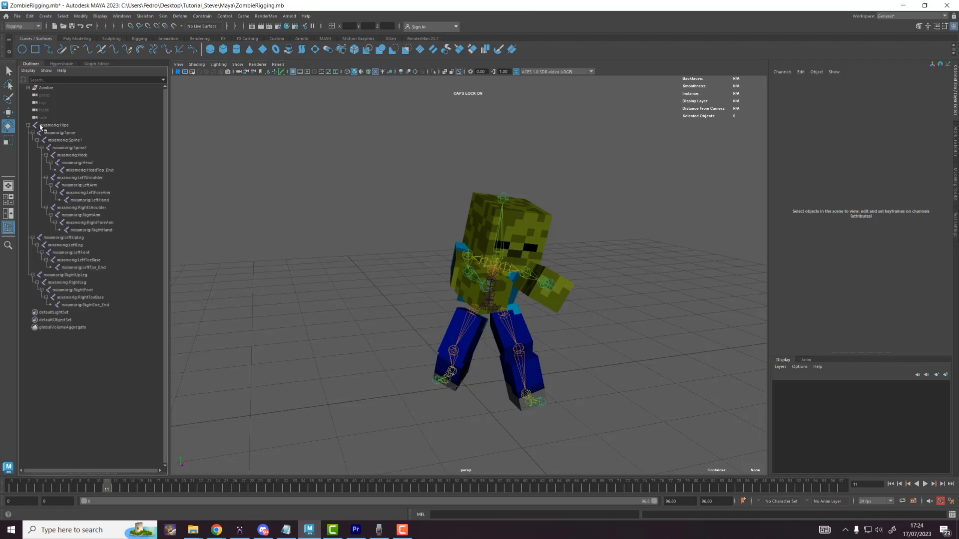
click(94, 305)
shift+click(53, 125)
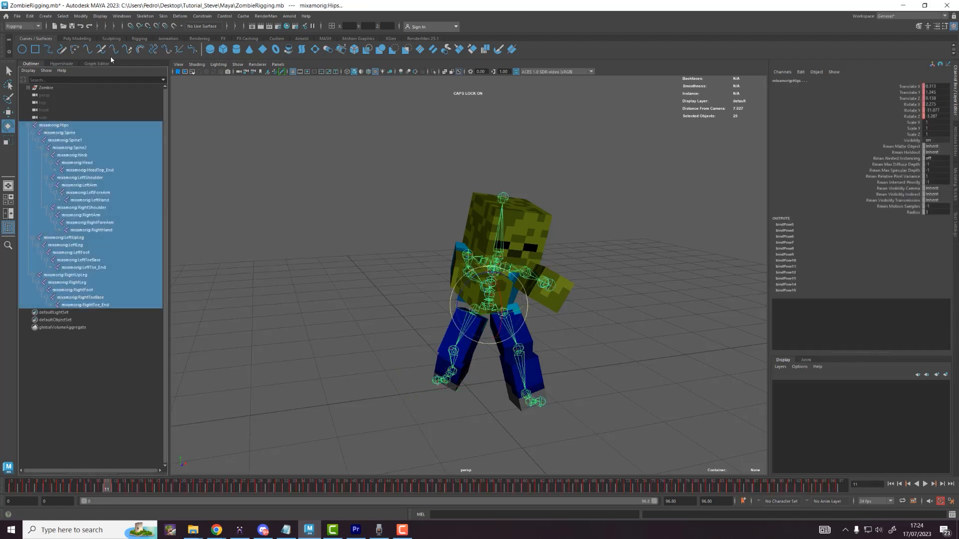
click(96, 64)
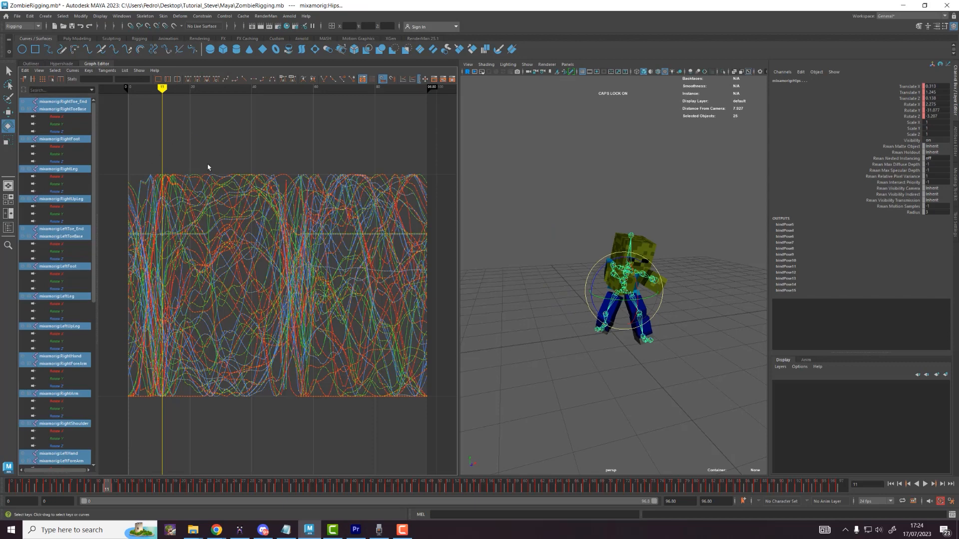
Step: Select every key on the joint curves, delete them, and scrub to confirm the pose stays static
key(s)
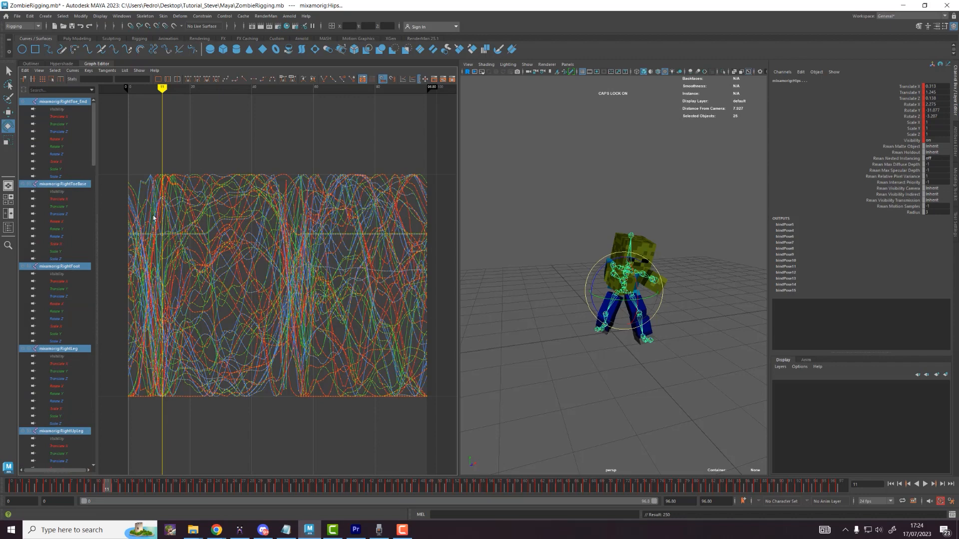
scroll(164, 179, down, 2)
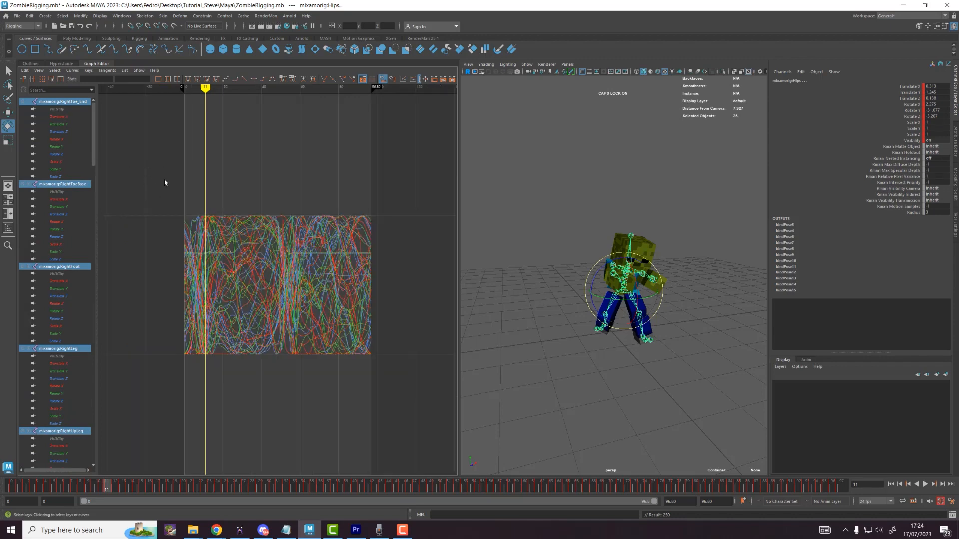
drag(147, 167, 439, 414)
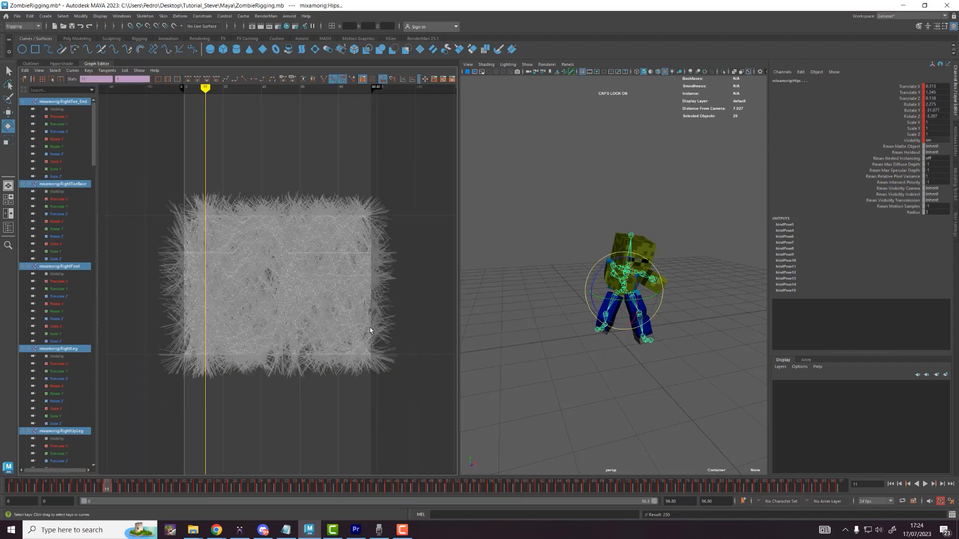
key(Delete)
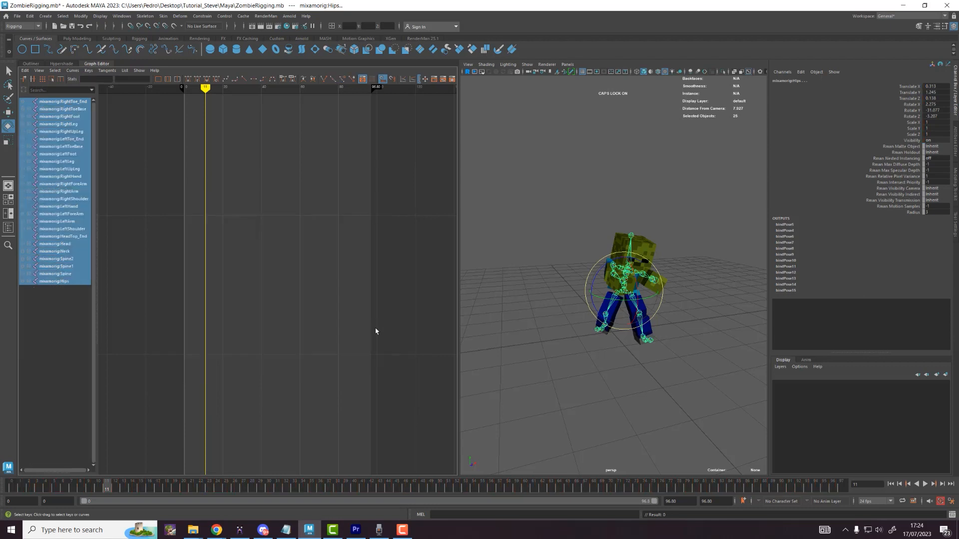
key(alt+v)
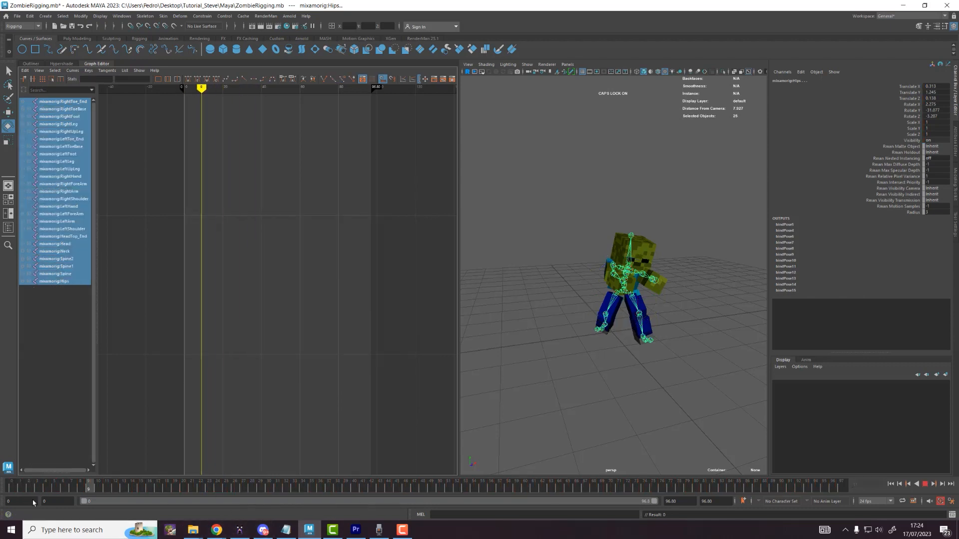
mouse_move(6, 490)
mouse_down()
mouse_move(252, 503)
mouse_move(8, 478)
mouse_up()
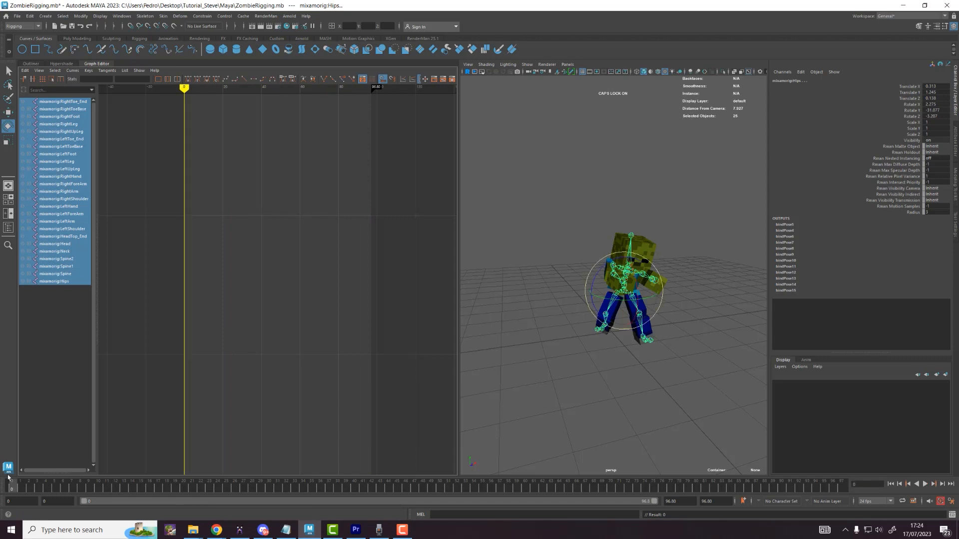
click(36, 65)
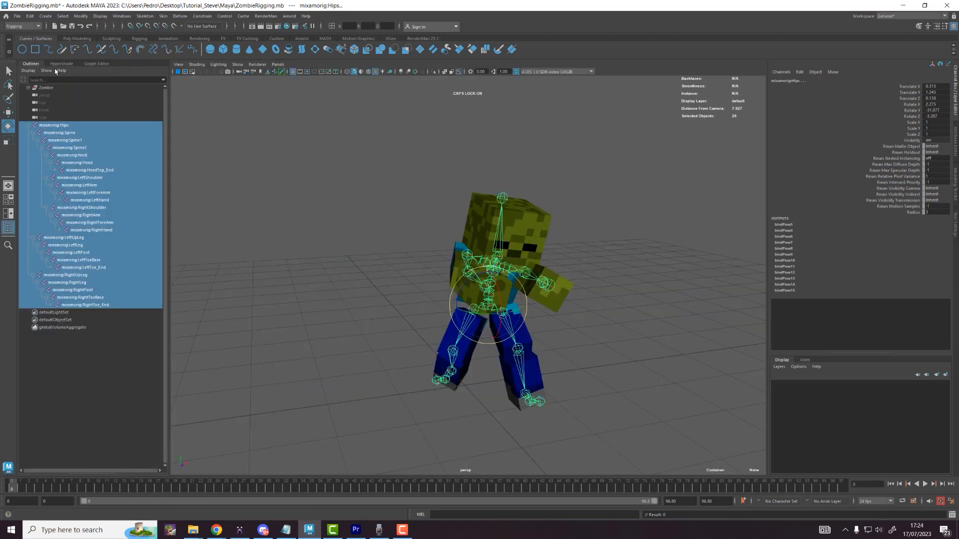
Step: Tilt Spine2 up and back and rotate the arms outward and down
click(623, 262)
alt+drag(623, 262, 480, 271)
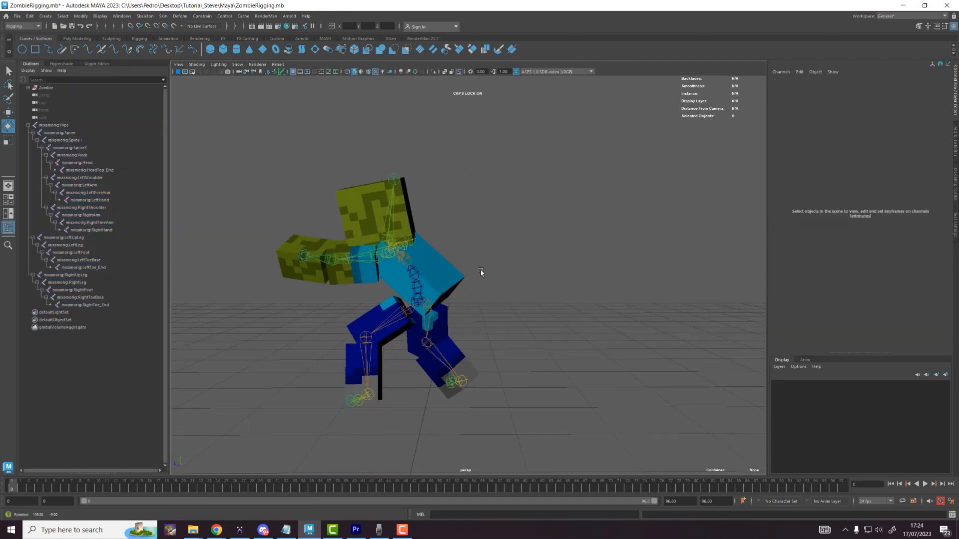
click(411, 268)
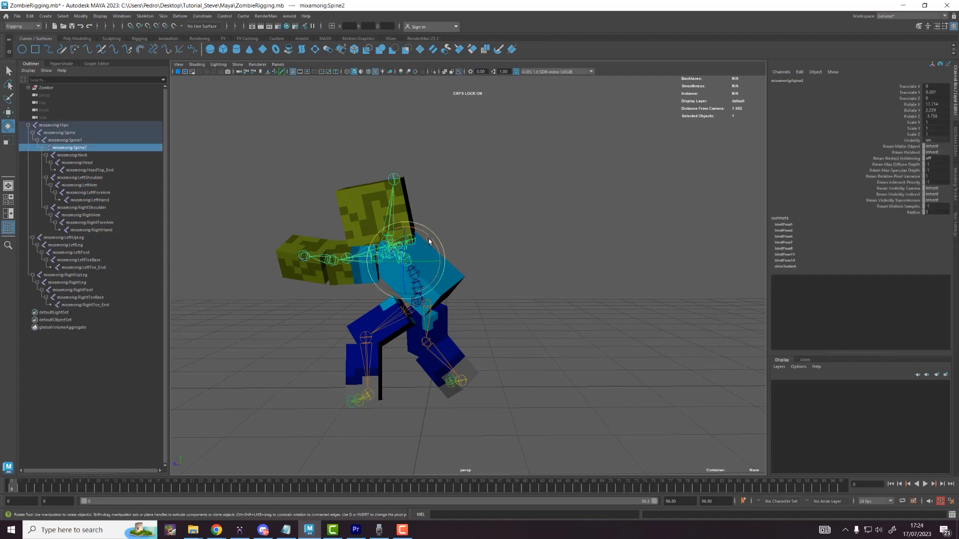
drag(431, 240, 428, 249)
click(368, 235)
alt+drag(368, 236, 520, 305)
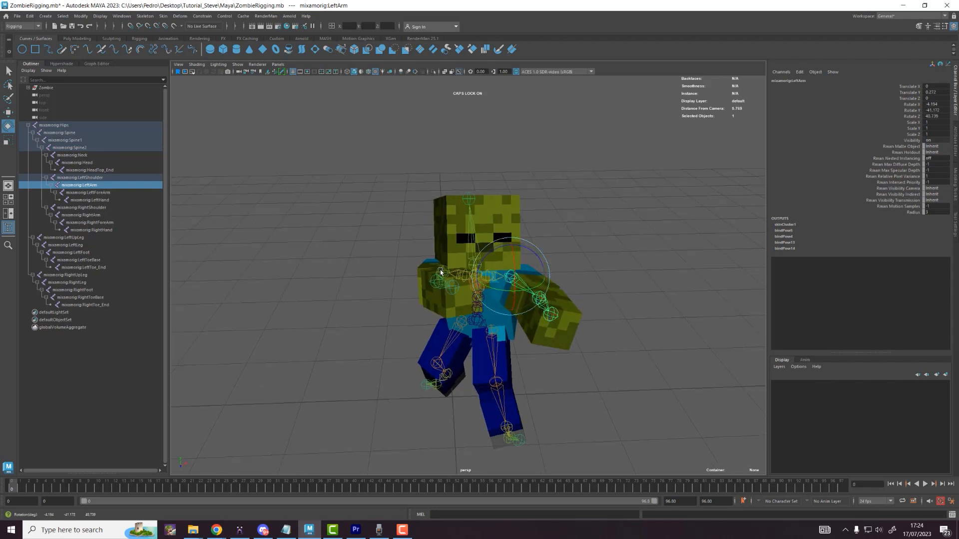
click(462, 282)
alt+drag(462, 282, 431, 326)
alt+drag(487, 305, 484, 325)
click(489, 240)
Step: With the Move tool, shift the right upper leg slightly sideways
click(501, 340)
key(w)
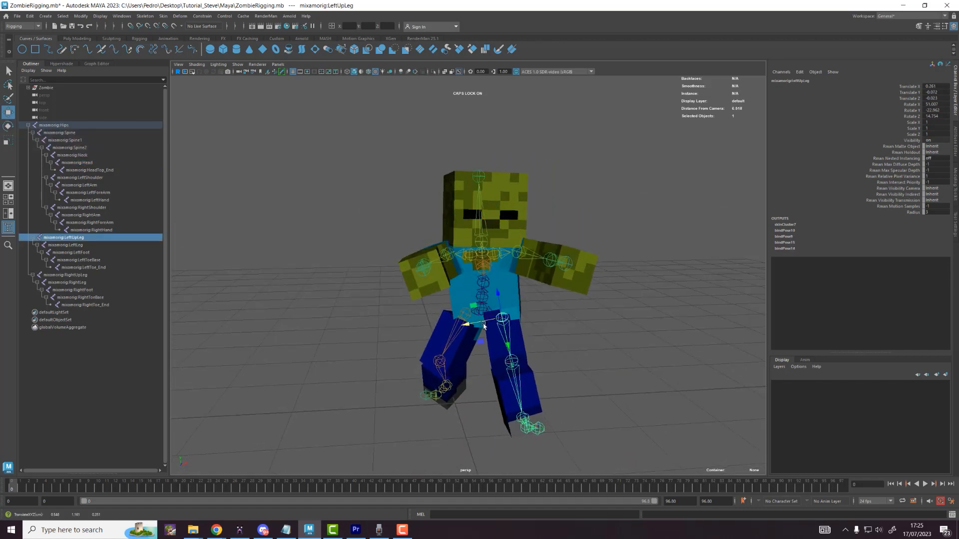
click(452, 333)
drag(443, 302, 449, 306)
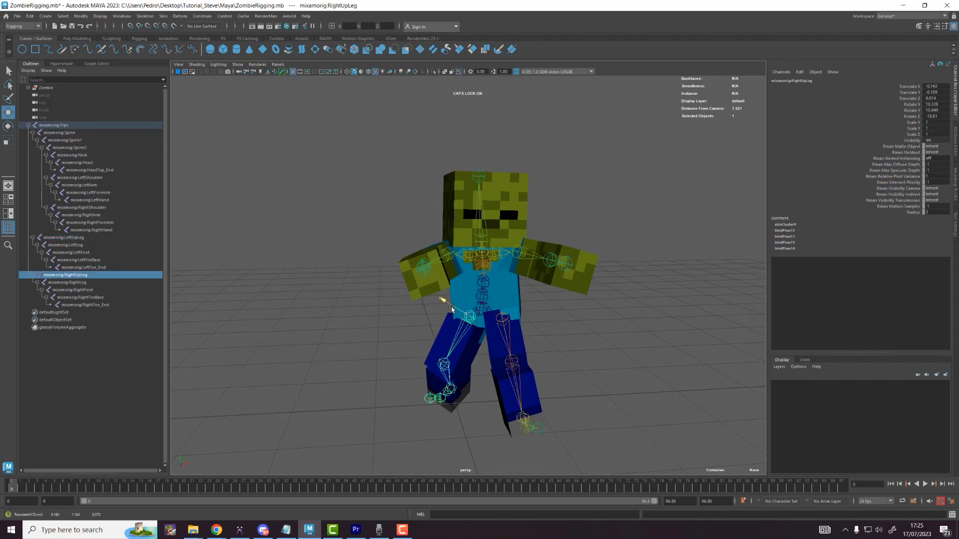
scroll(611, 300, up, 1)
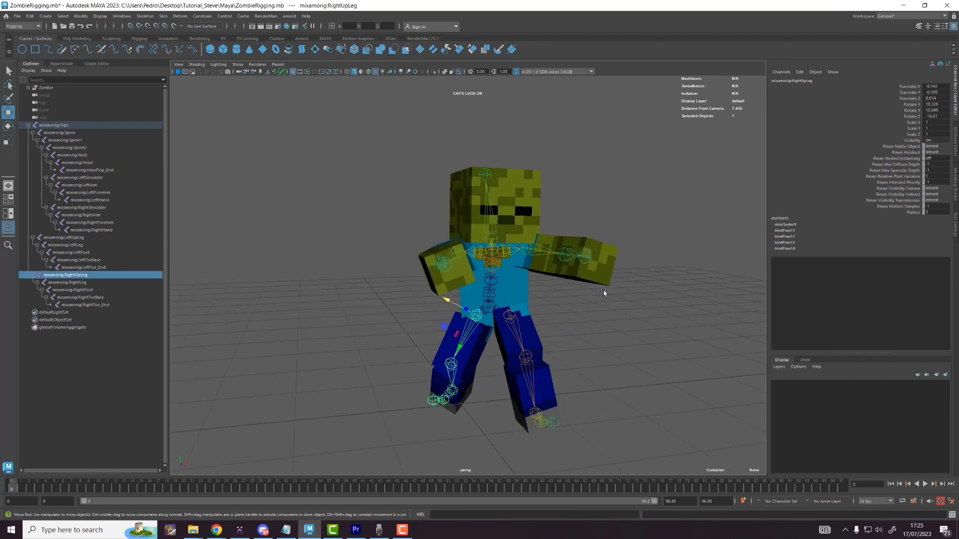
click(17, 16)
Step: Save the posed zombie scene as ZombieRigging_POSED.mb
click(31, 48)
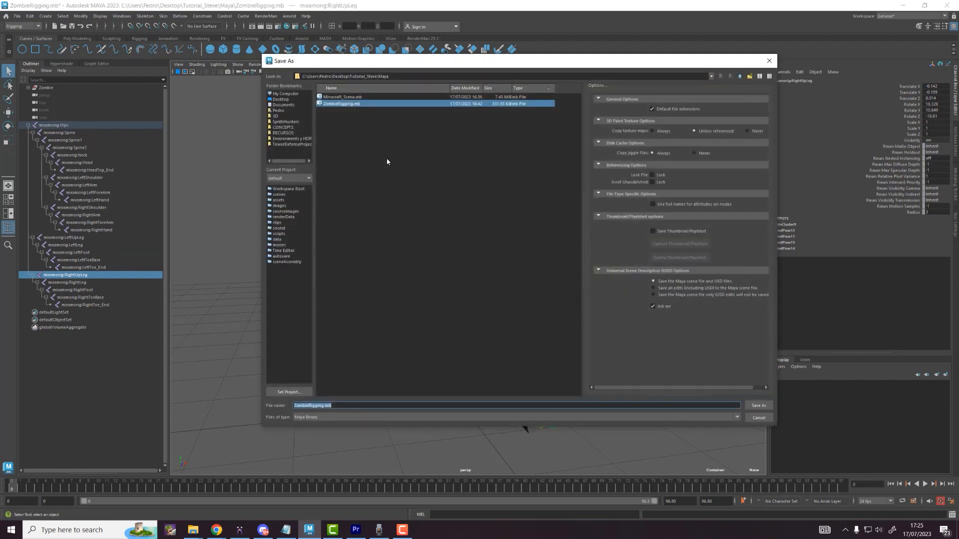
drag(295, 405, 324, 405)
click(324, 405)
text(_)
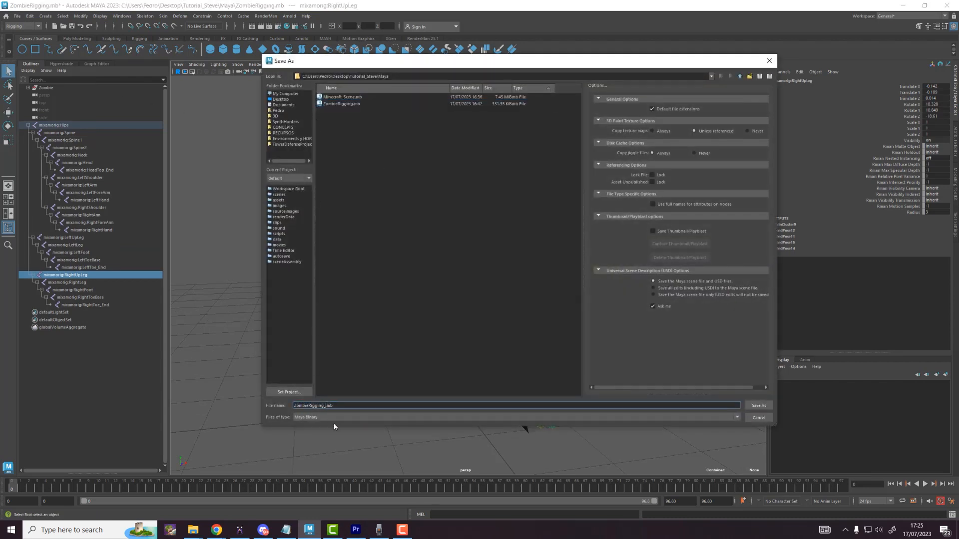
text(POSED)
key(Return)
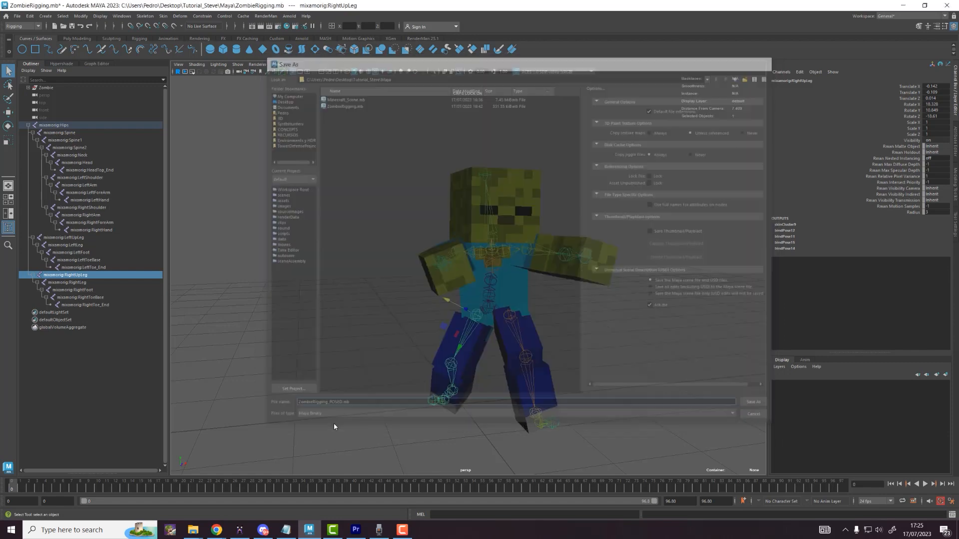
Step: Open the Minecraft_Scene.mb scene
click(17, 15)
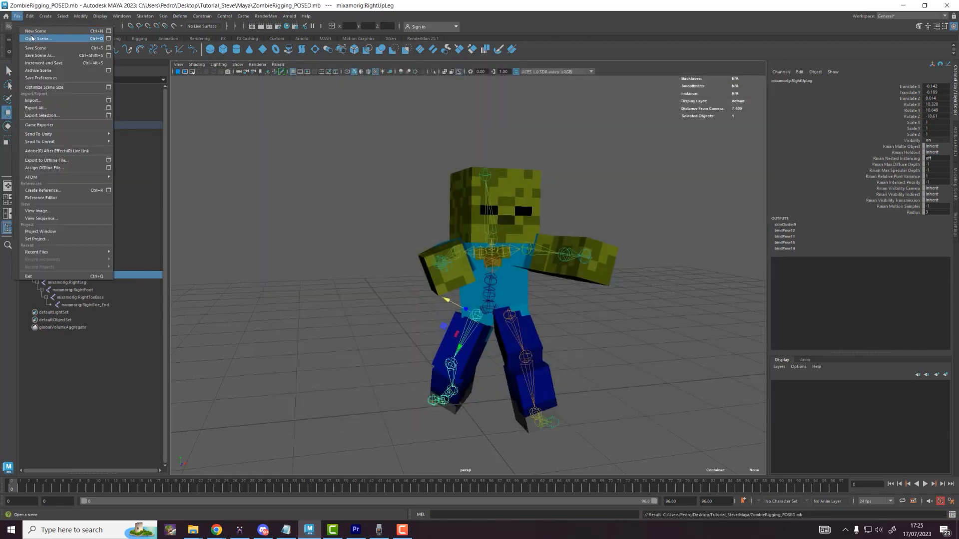
click(38, 34)
double_click(342, 104)
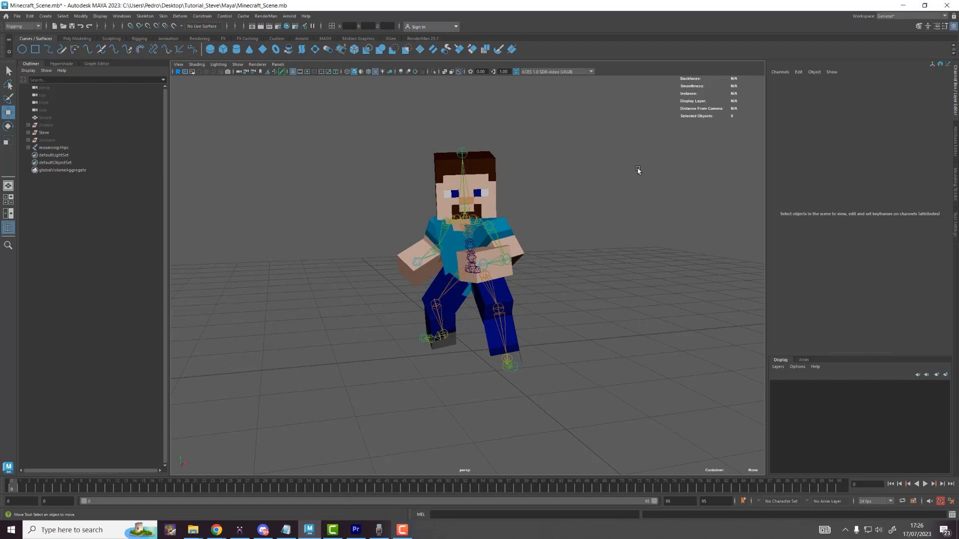
Step: Unhide the Zombie to check it, delete it, then select the mixamorig:Hips joint
click(46, 125)
key(ctrl+h)
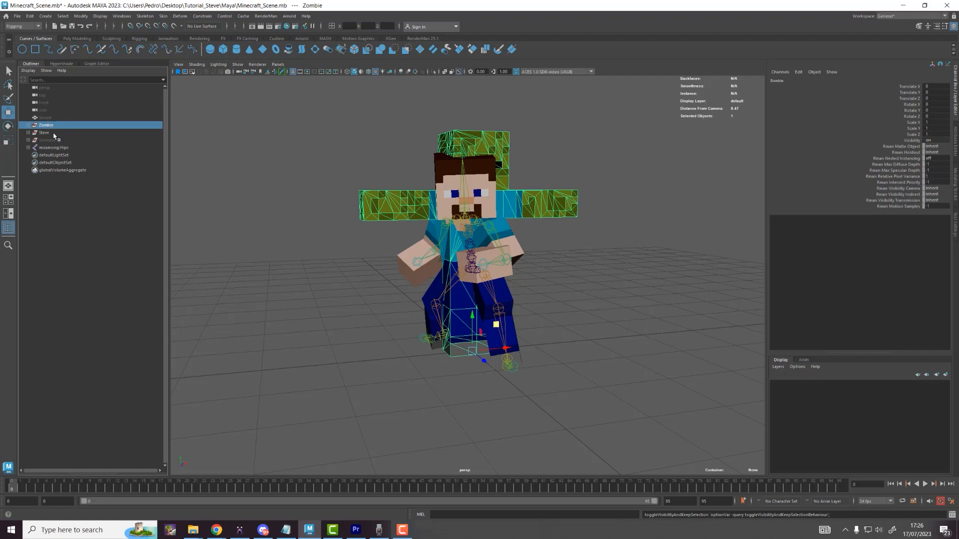
key(Delete)
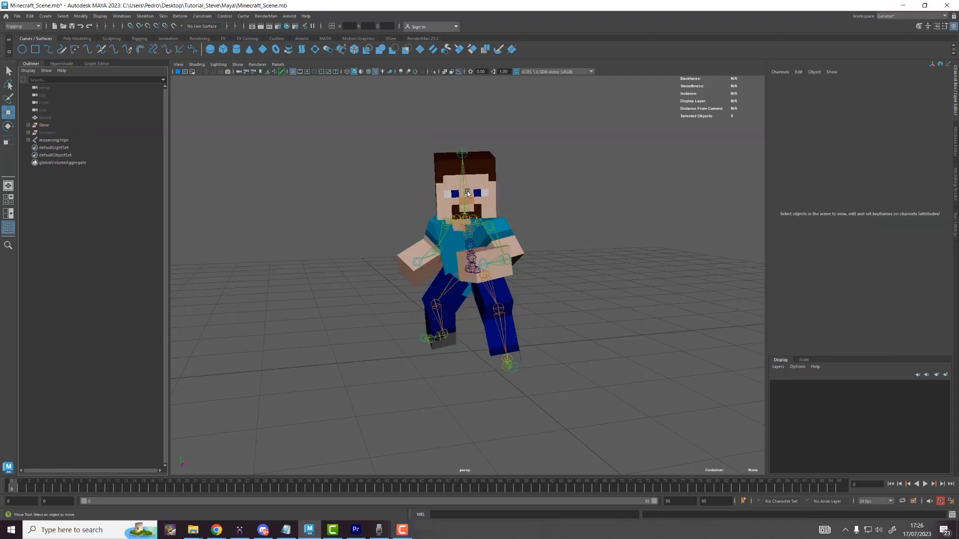
click(55, 140)
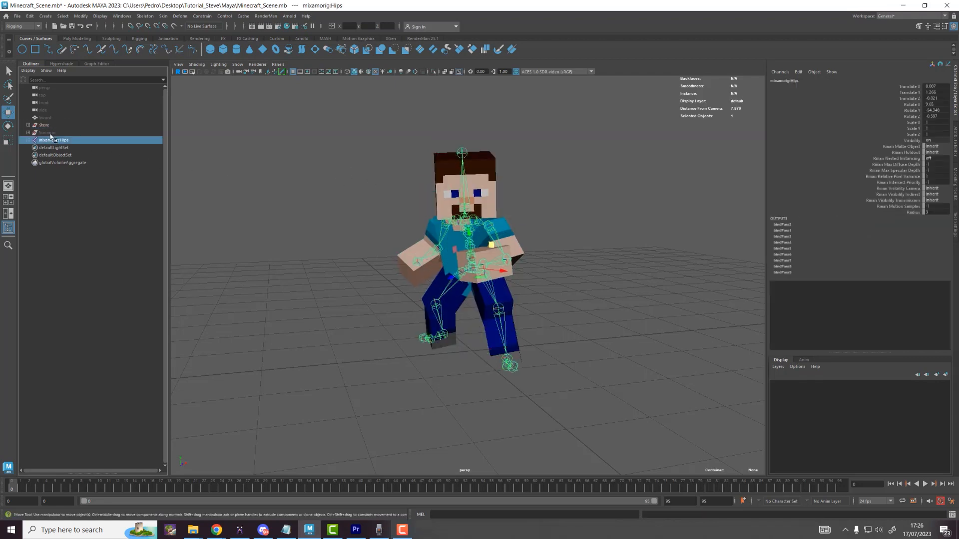
Step: Rename the mixamorig:Hips joint to Steve_Rigging
double_click(52, 142)
key(Caps_Lock)
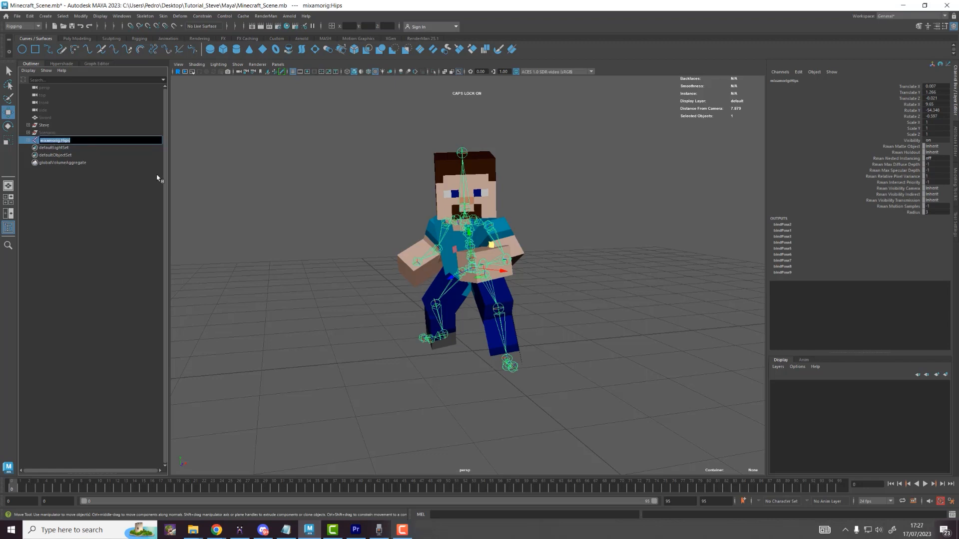
text(Steve_Rigging)
key(Return)
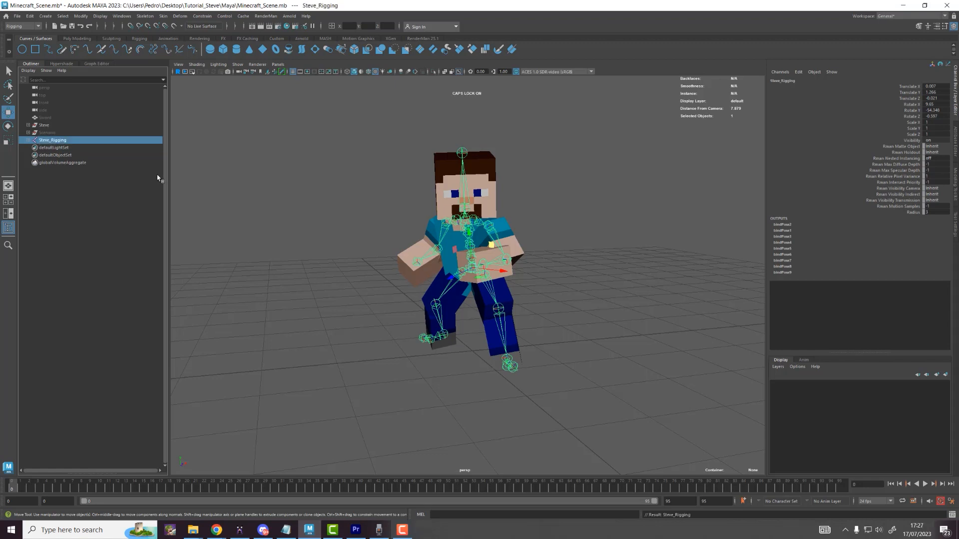
Step: Test grouping and moving Steve with Steve_Rigging, then undo it
ctrl+click(45, 125)
key(ctrl+g)
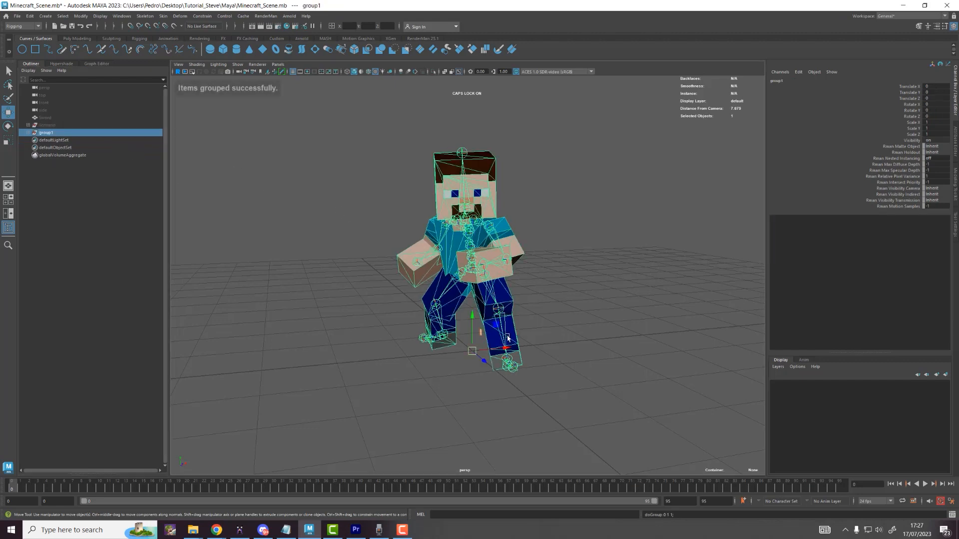
drag(502, 353, 535, 347)
key(ctrl+z)
key(ctrl+z)
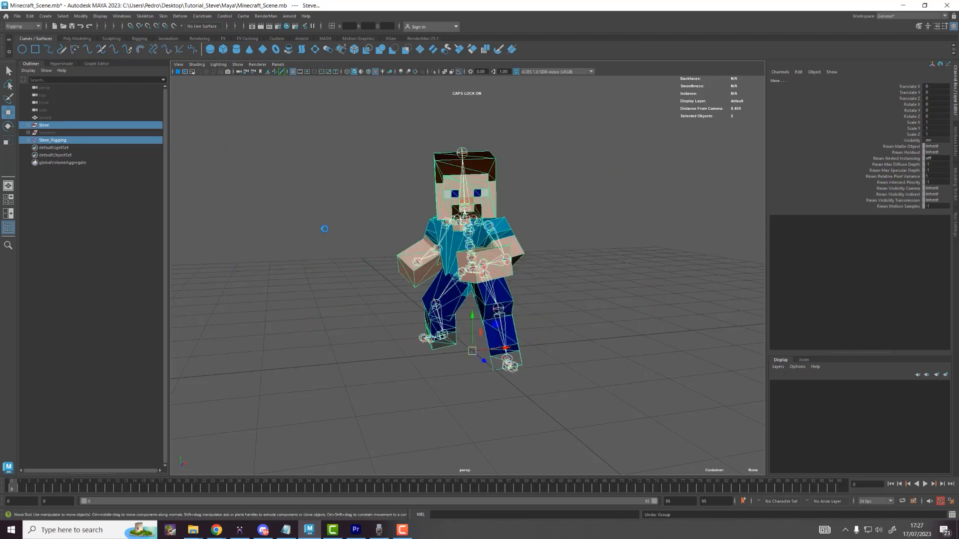
Step: Reorder Steve_Rigging so it sits directly below Steve in the Outliner
click(68, 162)
mouse_move(66, 141)
mouse_down()
mouse_move(55, 141)
mouse_move(70, 131)
mouse_up()
click(236, 174)
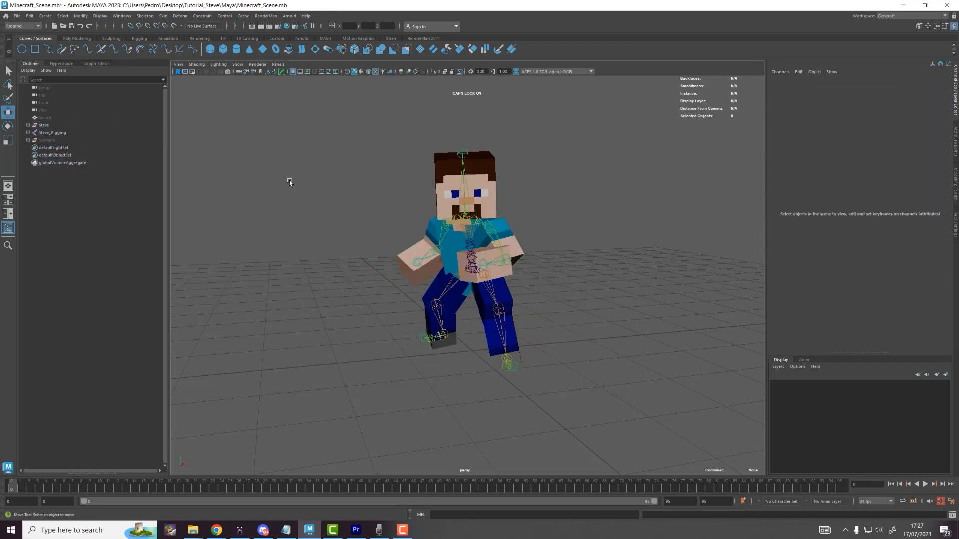
scroll(350, 200, down, 3)
mouse_move(397, 212)
alt+mouse_down()
mouse_move(376, 214)
mouse_move(392, 214)
alt+mouse_up()
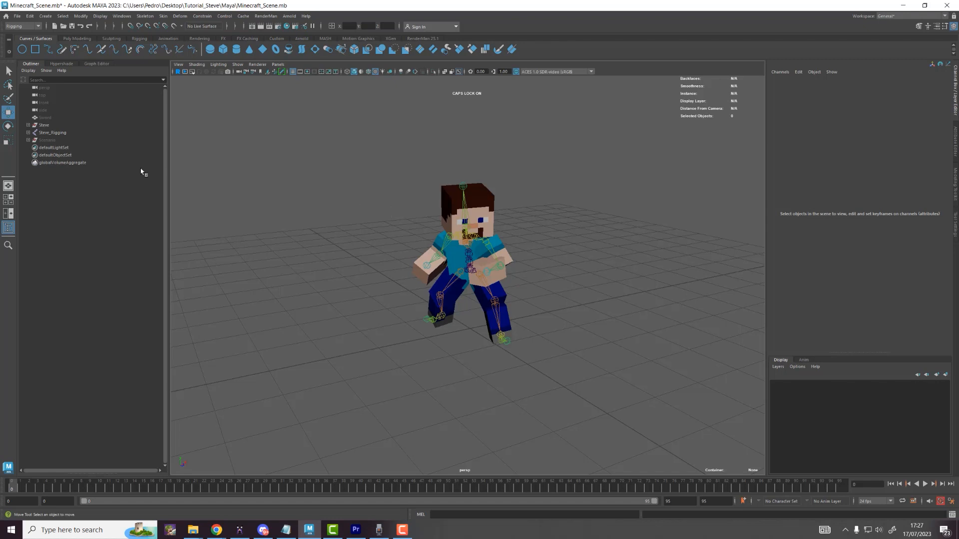
Step: Unhide the Scenario terrain and hide the Steve_Rigging character
click(45, 142)
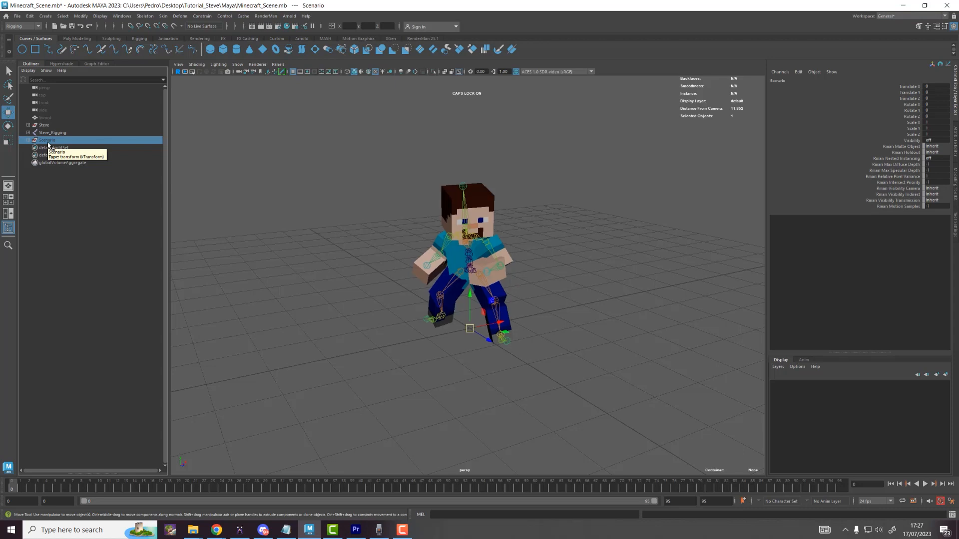
key(h)
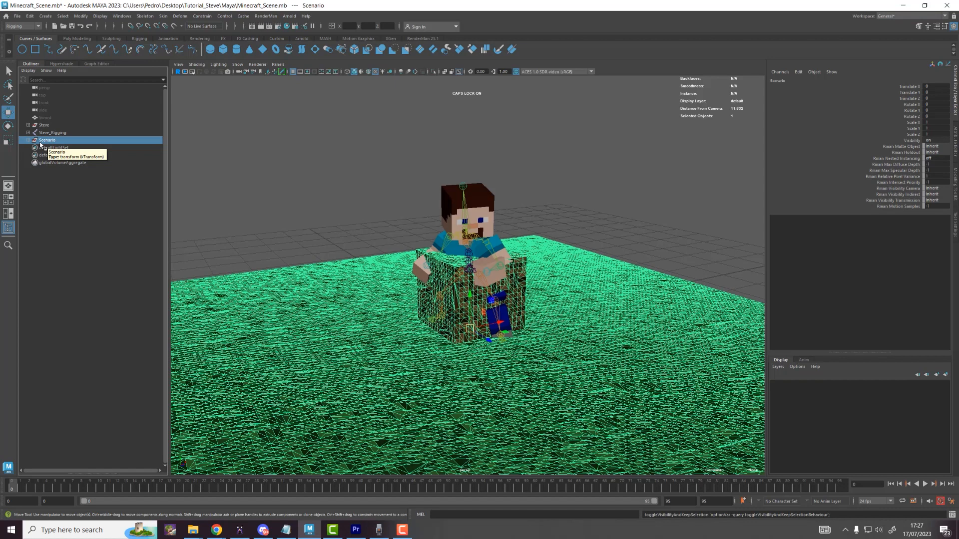
click(46, 133)
key(h)
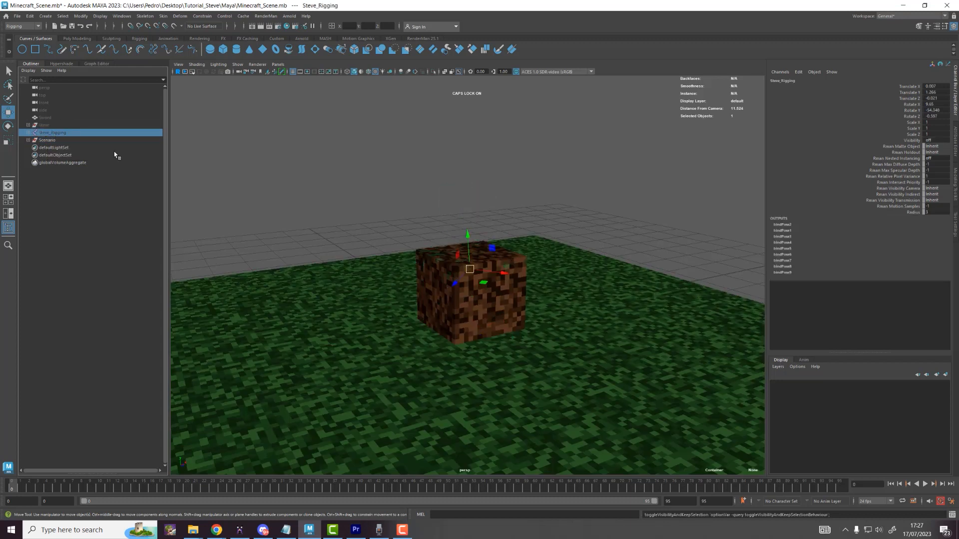
Step: Separate the stacked centre blocks and delete Grassblox_0 and the other overlapping blocks
click(505, 284)
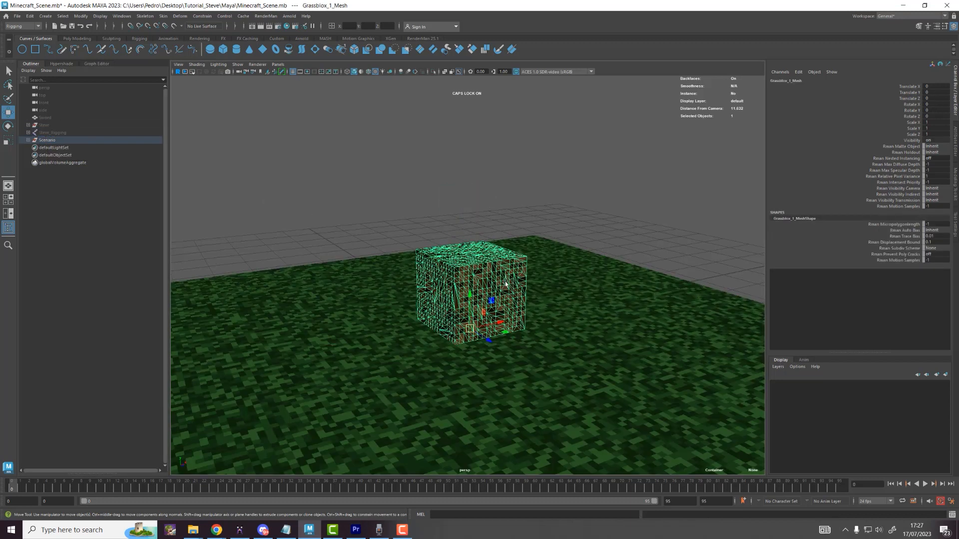
click(28, 141)
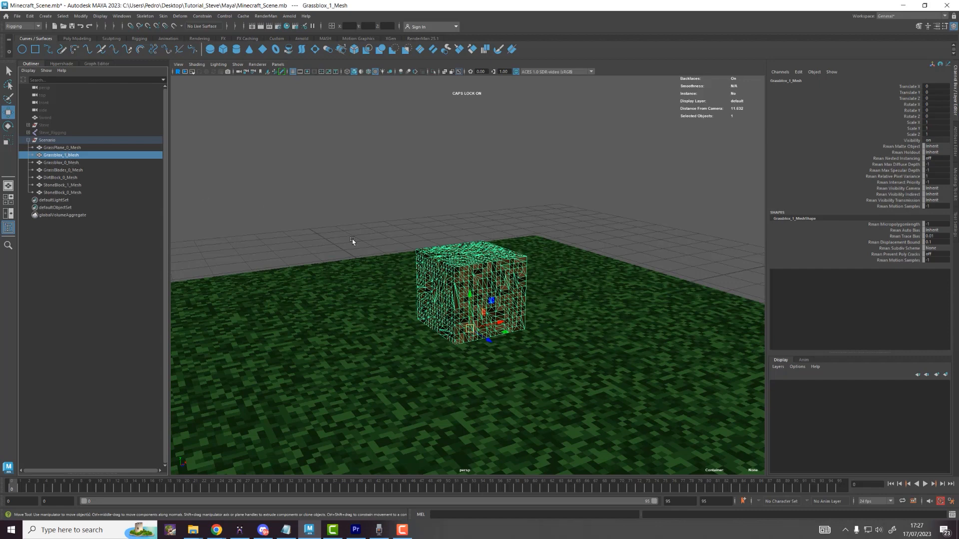
drag(470, 299, 456, 171)
click(399, 208)
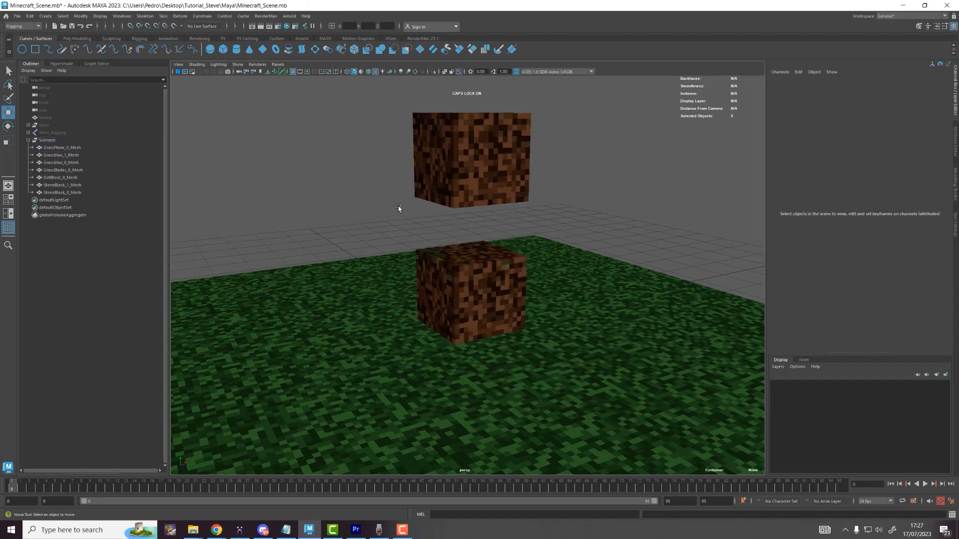
click(485, 295)
drag(482, 314, 619, 241)
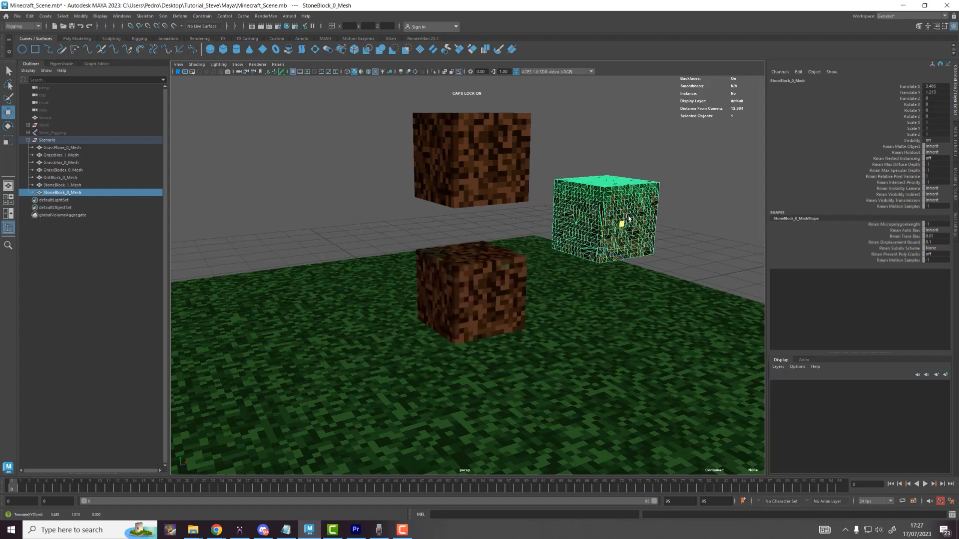
click(528, 281)
key(Delete)
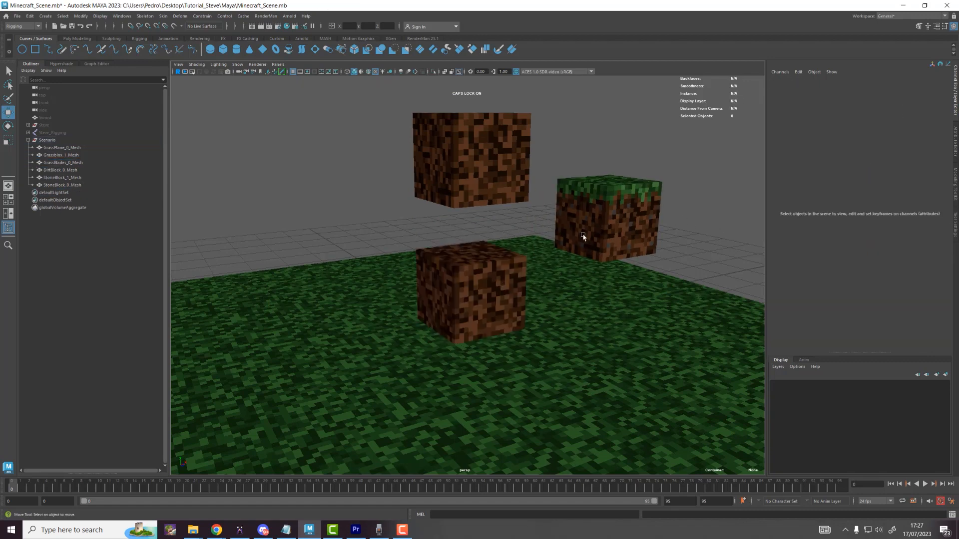
click(469, 318)
key(Delete)
click(512, 290)
key(Delete)
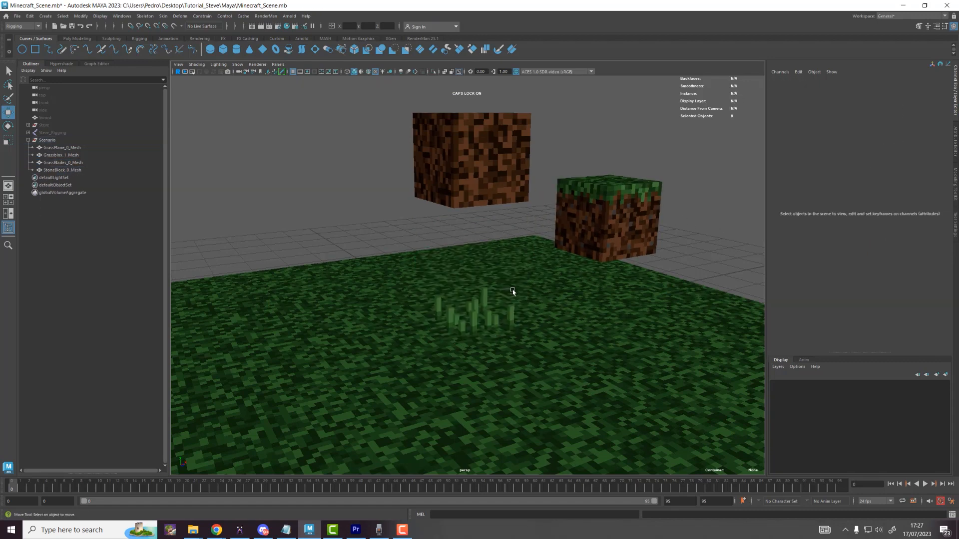
Step: Zero the Translate values of the stone block and Grassblox_1 to return them to the origin
click(623, 223)
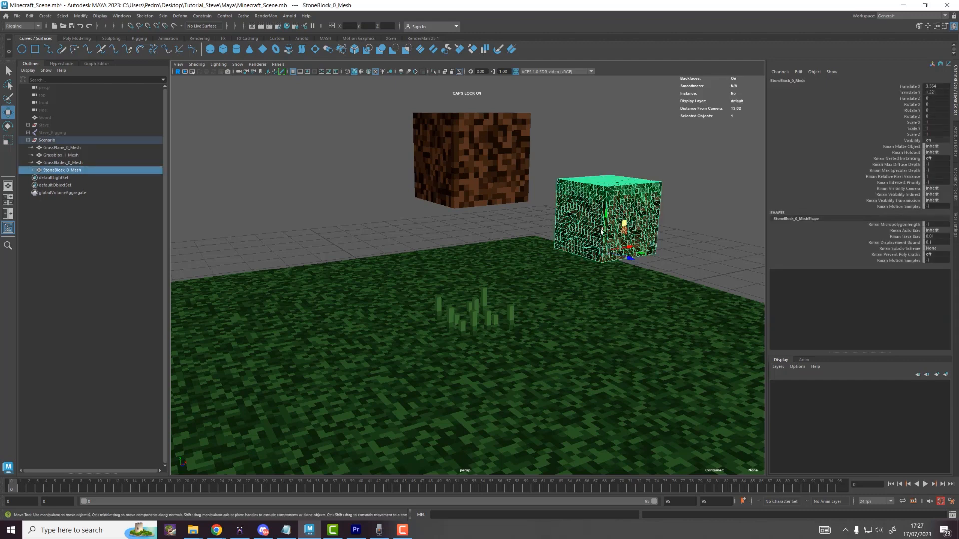
shift+click(508, 146)
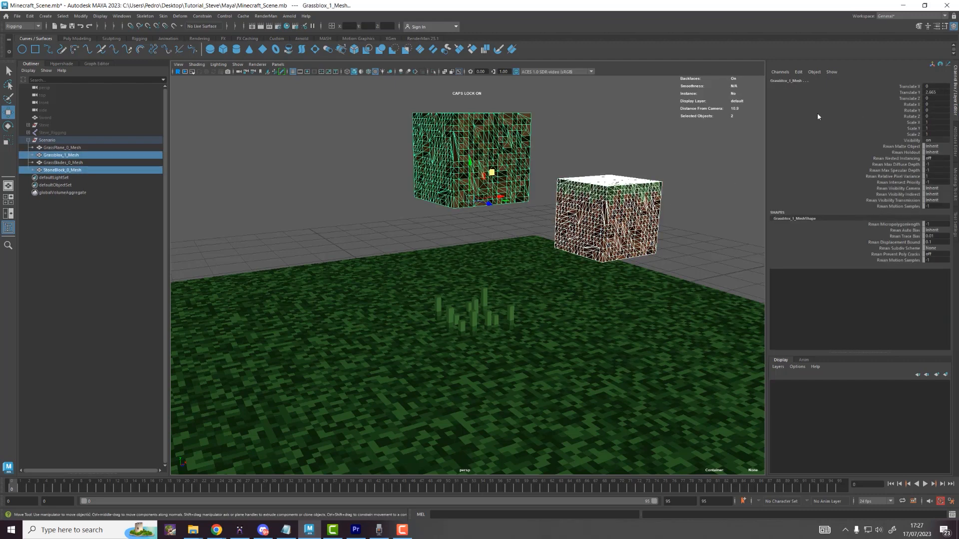
drag(945, 92, 939, 85)
key(Return)
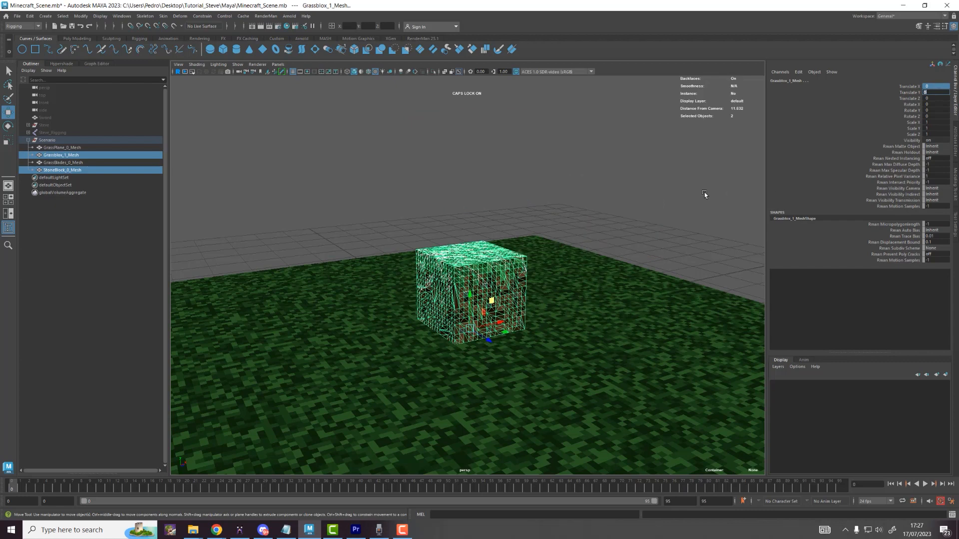
click(650, 199)
key(alt+Tab)
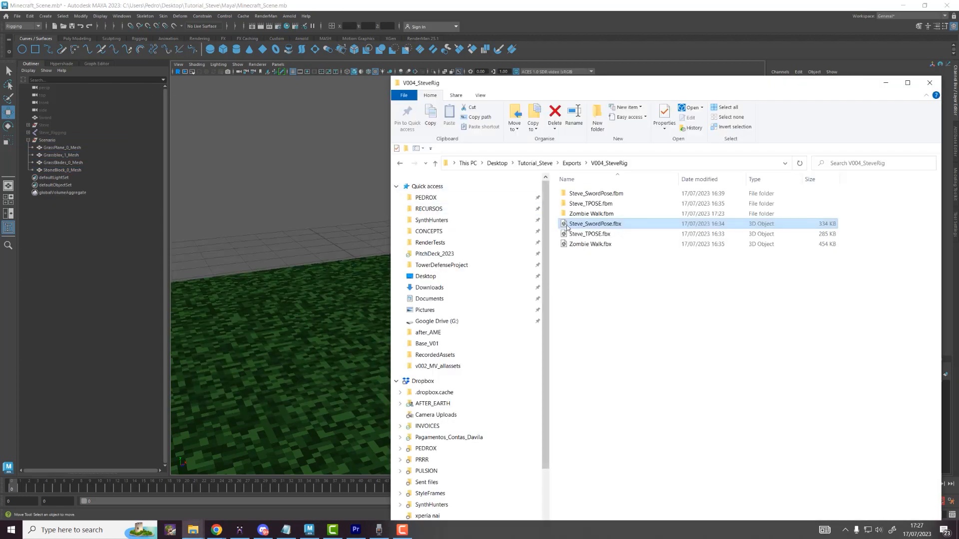
Step: From Exports > v002_MV_allassets, drag Stoneblock_02-0.obj into the Maya viewport
click(573, 165)
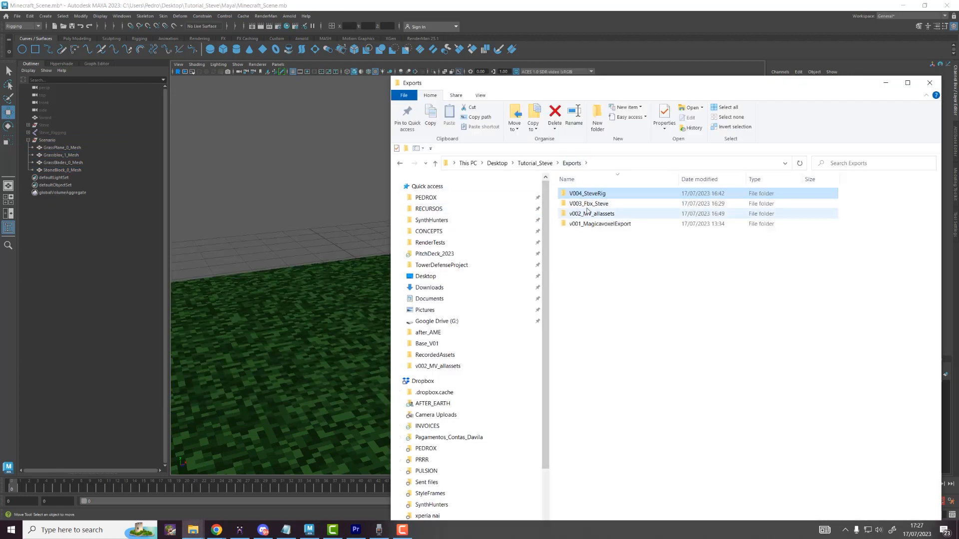
double_click(587, 213)
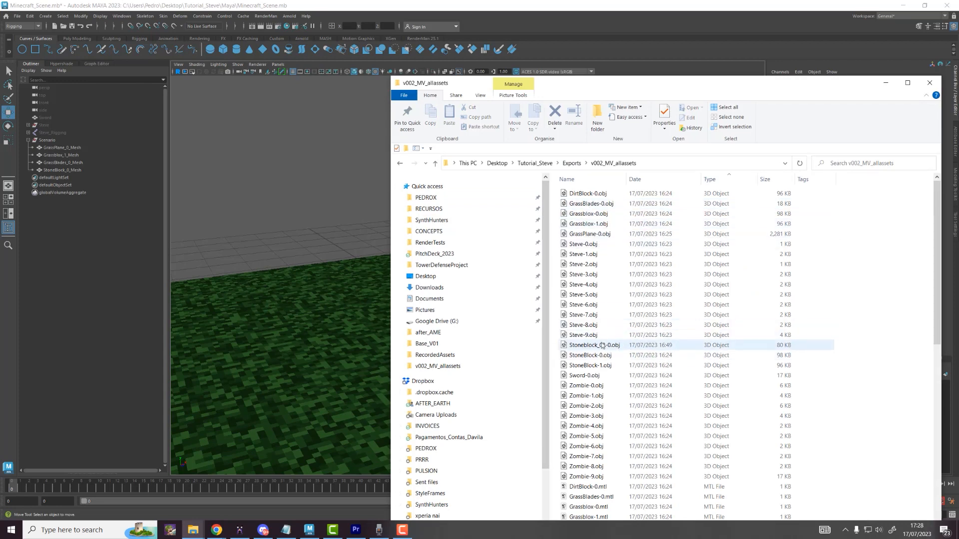
drag(602, 345, 375, 269)
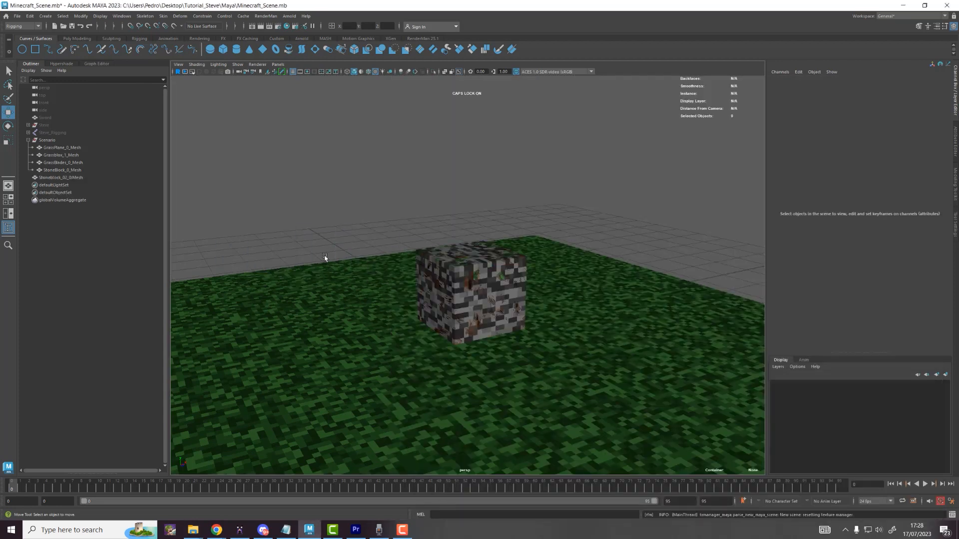
Step: Parent the imported stone block mesh into the Scenario group
click(50, 178)
middle_drag(52, 177, 60, 142)
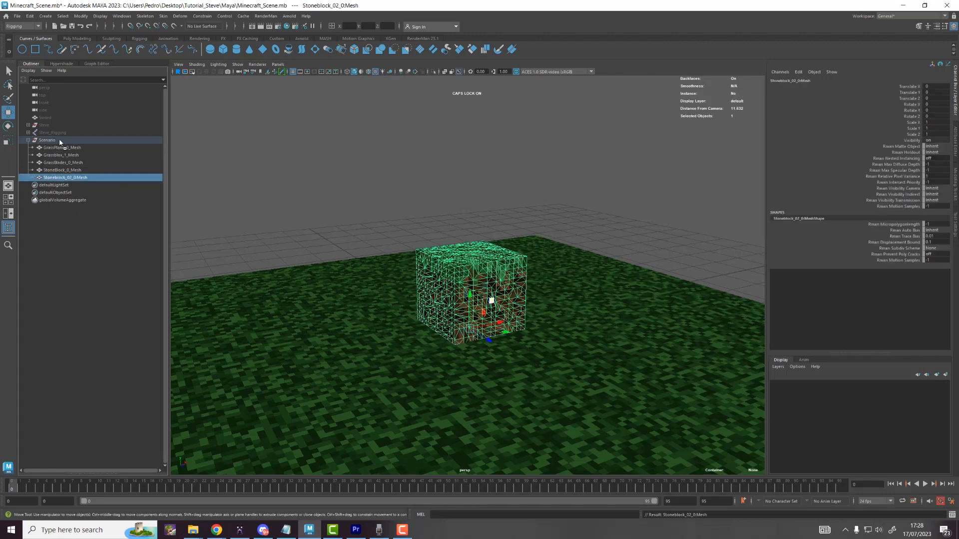
click(71, 146)
click(69, 141)
click(254, 143)
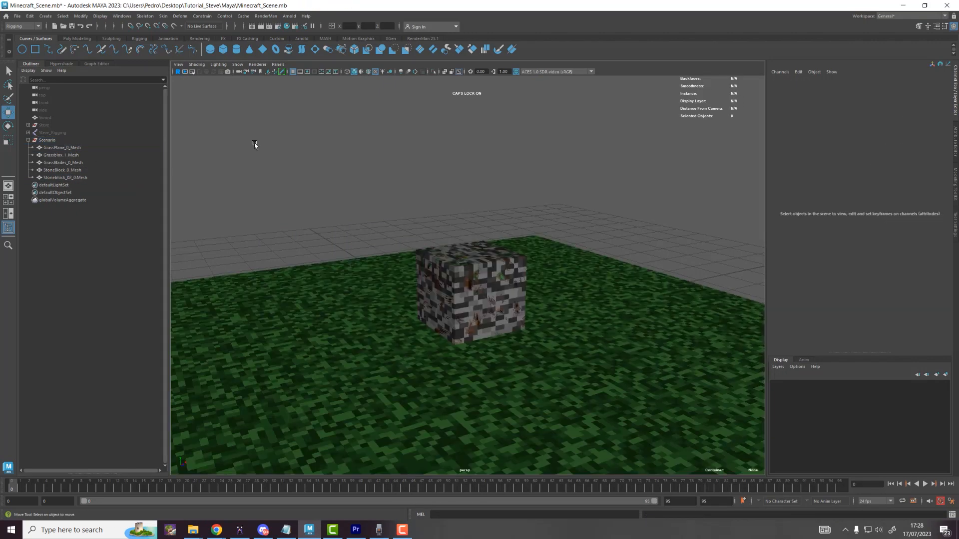
click(70, 163)
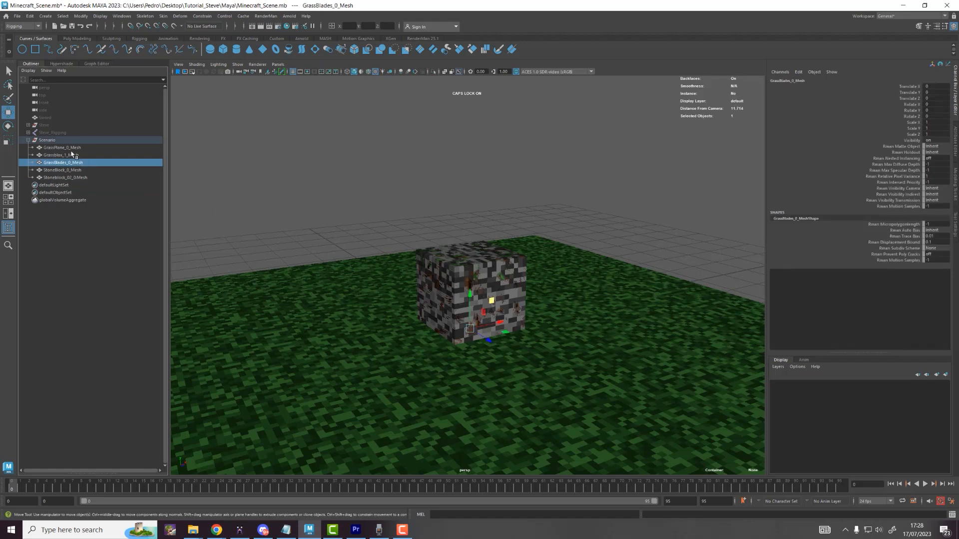
click(66, 142)
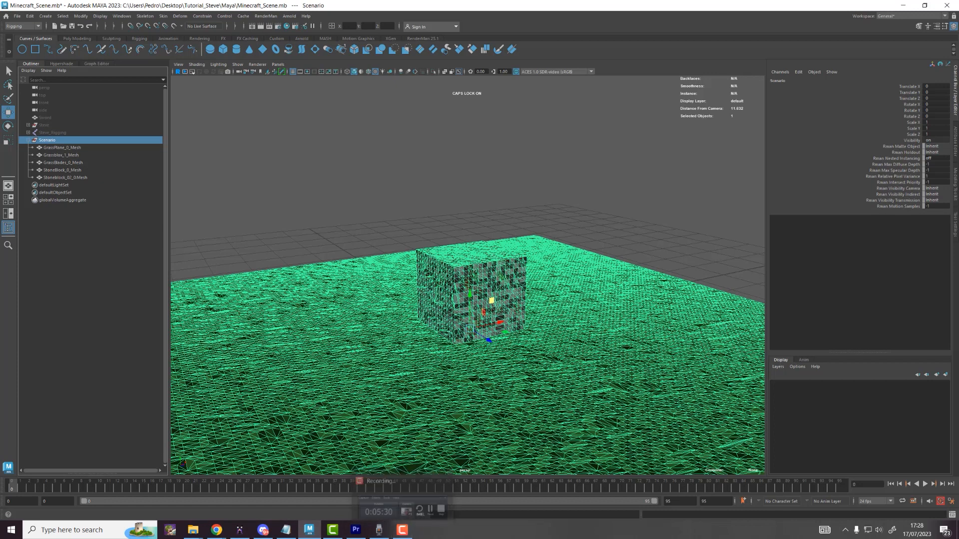
Step: Unhide the Steve rig and scale the Scenario group down to 0.734
click(54, 125)
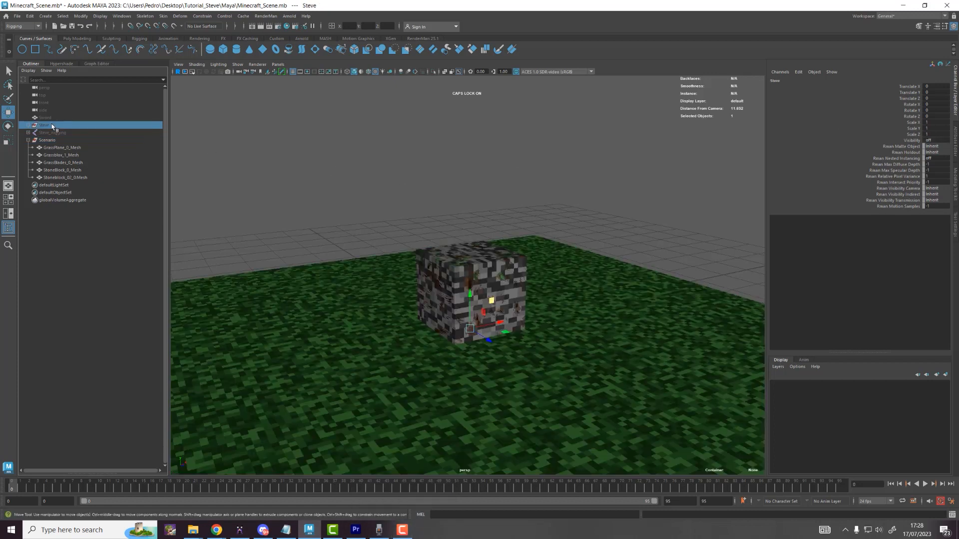
key(h)
click(48, 140)
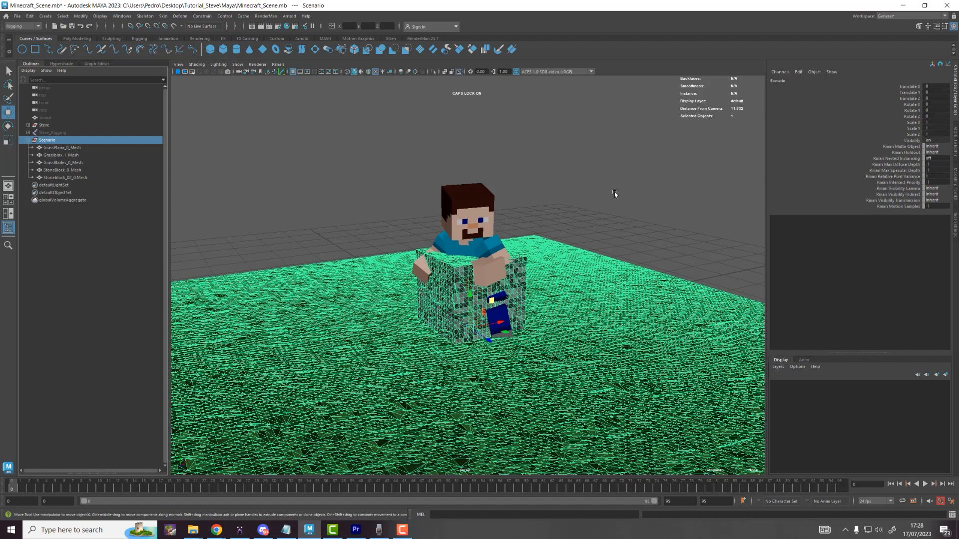
key(r)
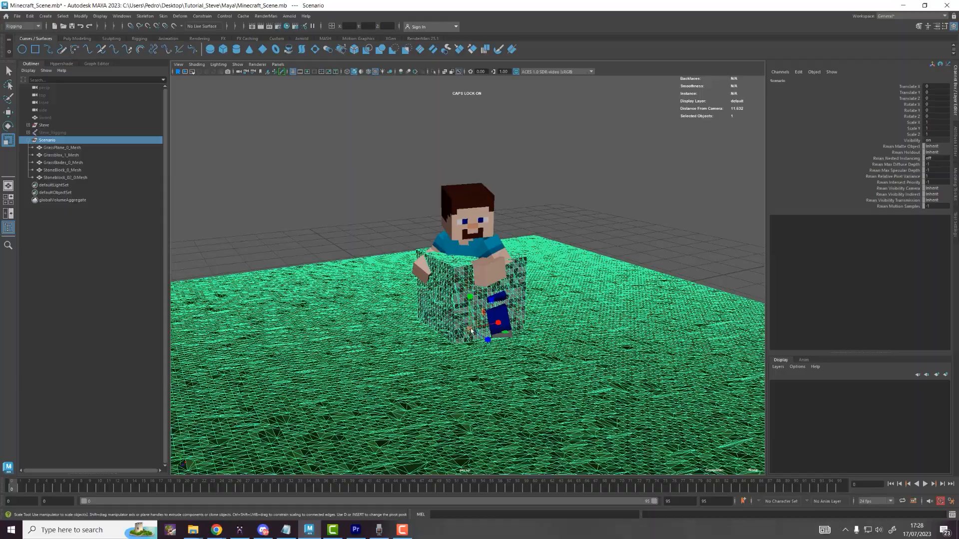
drag(471, 328, 352, 336)
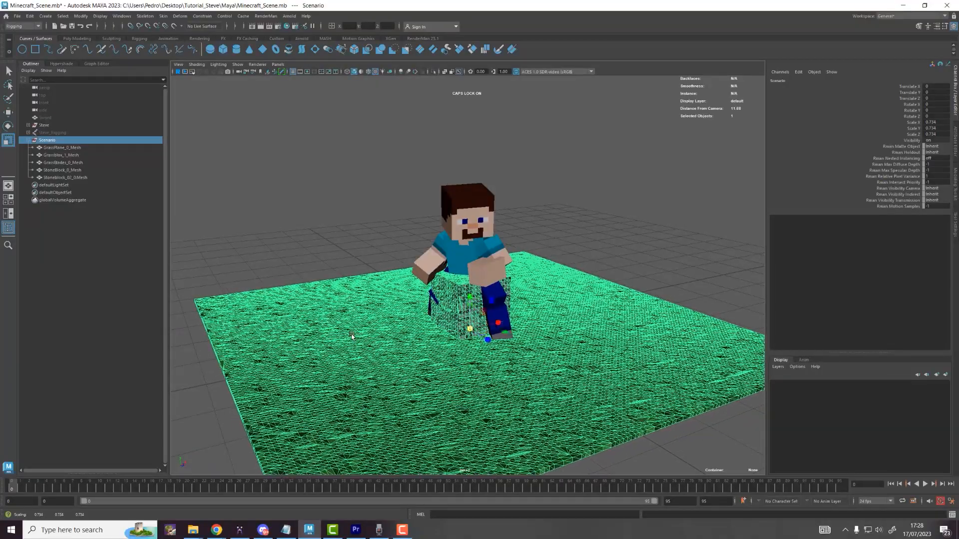
Step: Hide the Steve rig and all the Scenario meshes, leaving the viewport empty
click(549, 141)
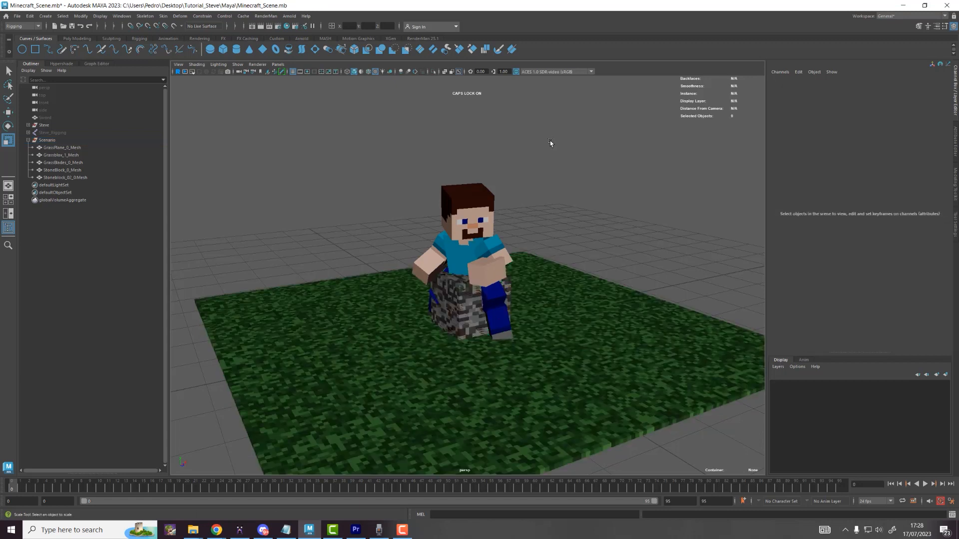
click(44, 125)
key(ctrl+h)
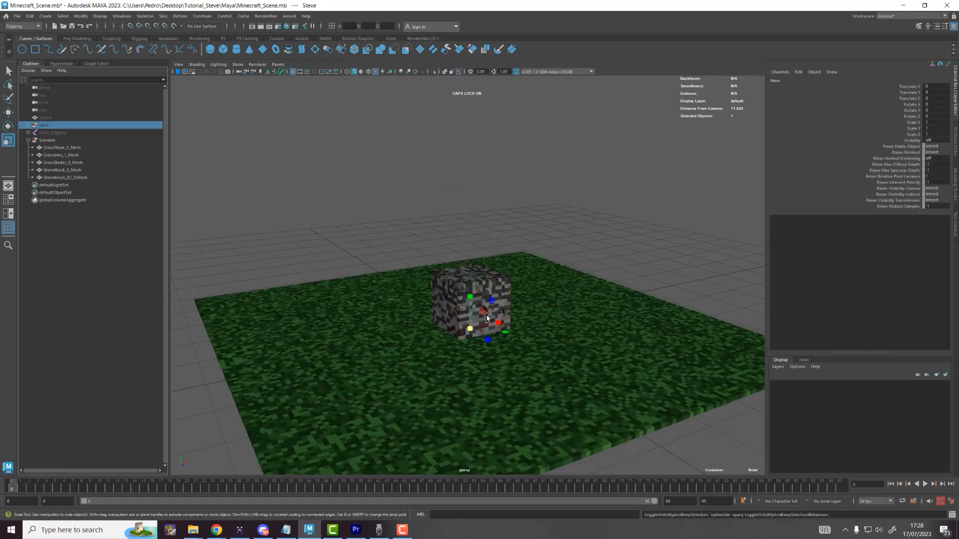
click(485, 294)
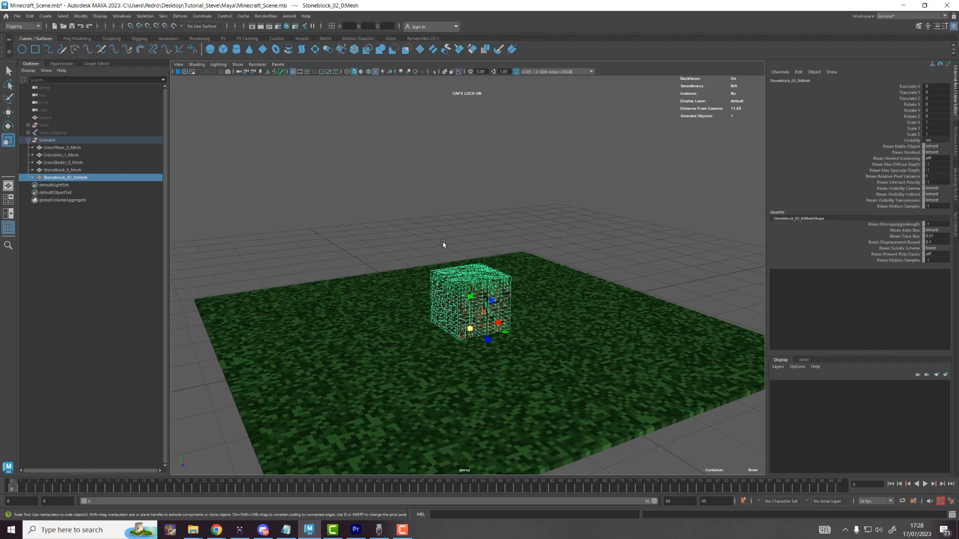
click(545, 275)
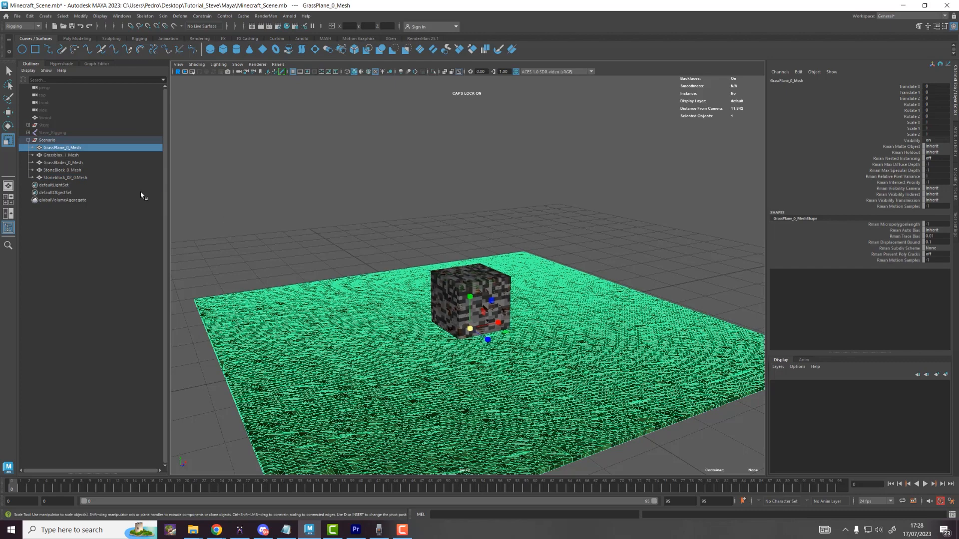
drag(80, 180, 79, 152)
key(ctrl+h)
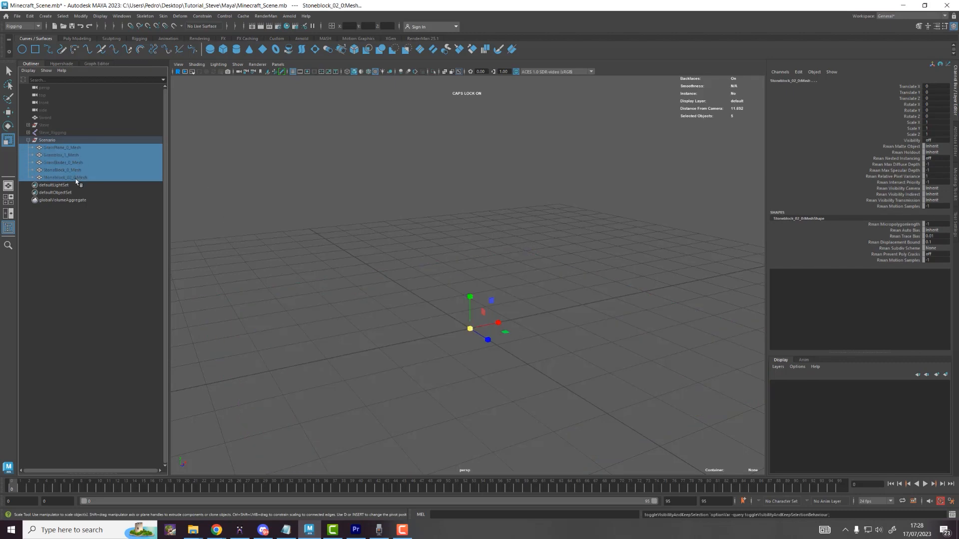
Step: Unhide GrassPlane_0_Mesh and frame it in the viewport
click(73, 148)
key(h)
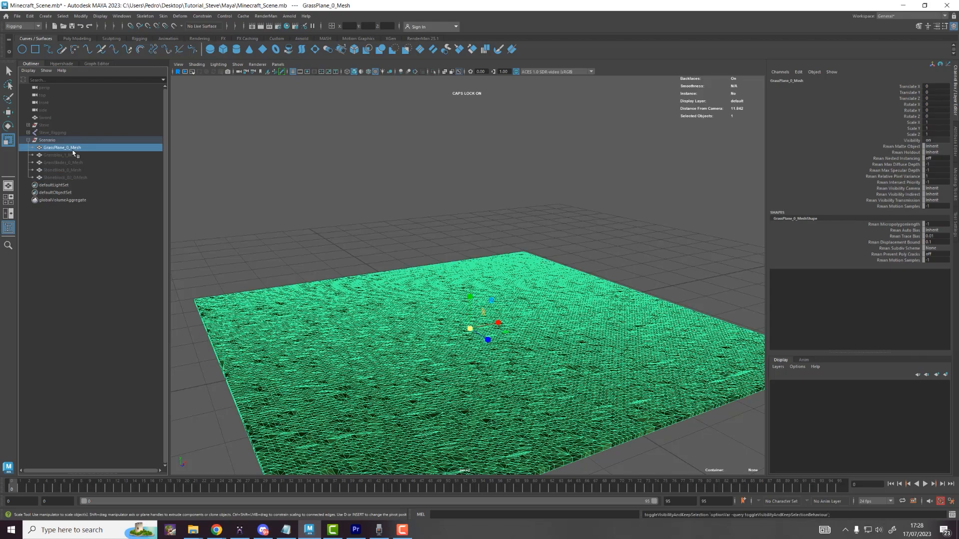
alt+drag(475, 358, 465, 374)
scroll(475, 360, down, 4)
alt+drag(530, 264, 513, 281)
key(w)
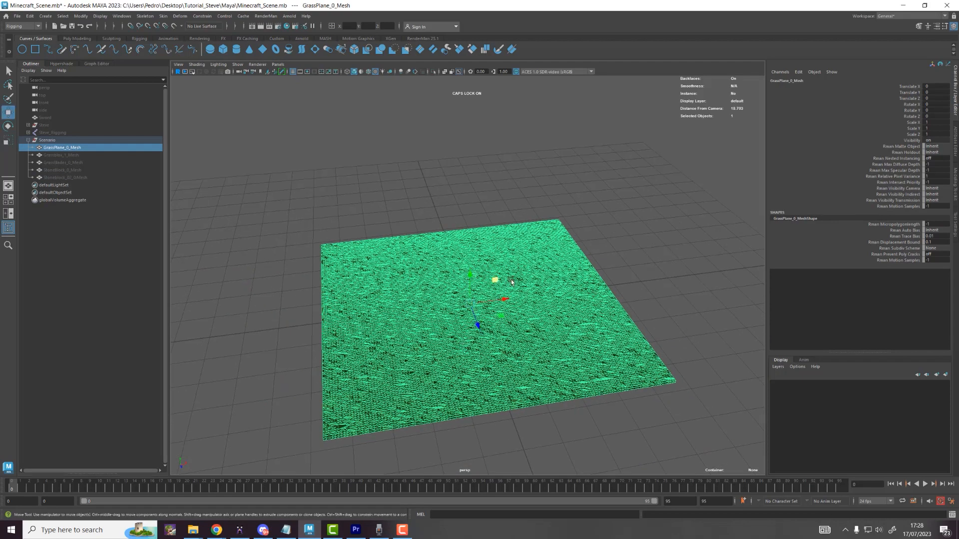
scroll(525, 300, up, 1)
click(628, 252)
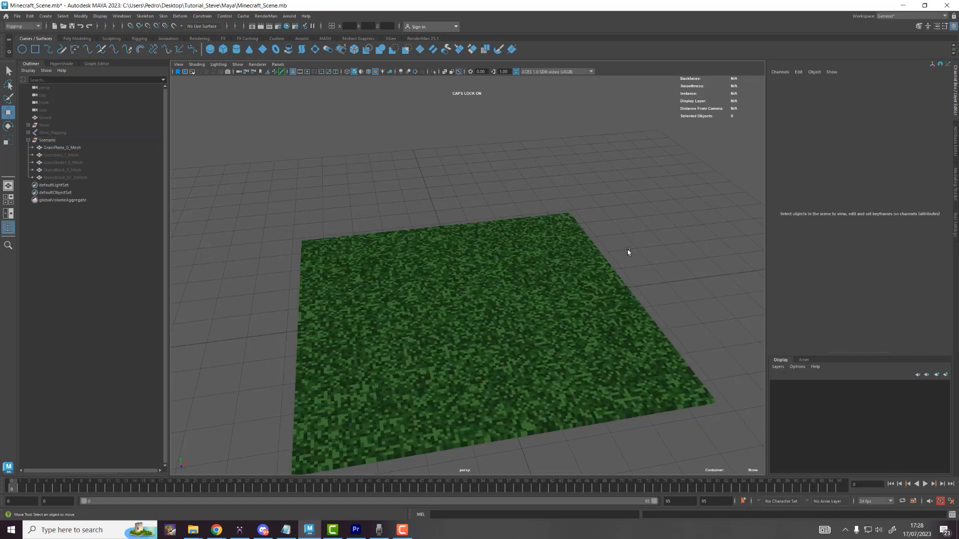
click(542, 294)
drag(505, 303, 619, 294)
key(ctrl+z)
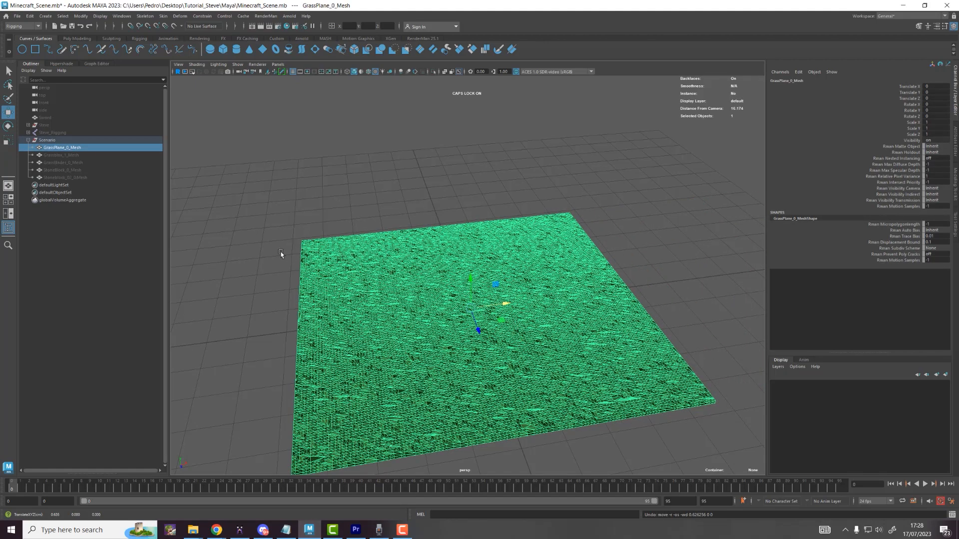
alt+drag(538, 298, 542, 299)
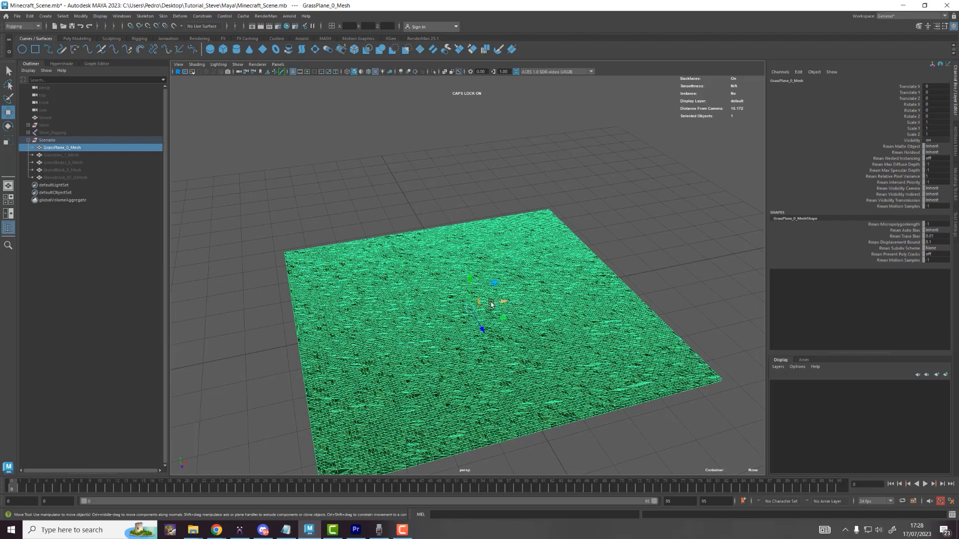
alt+drag(441, 298, 445, 297)
Step: Snap the grass plane's pivot to its corner vertex
key(d)
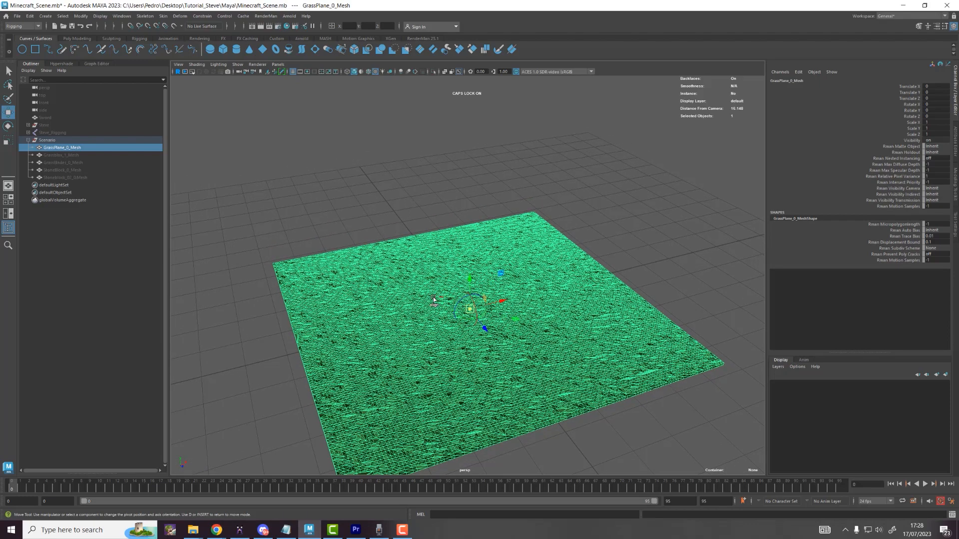
alt+middle_drag(393, 296, 575, 313)
scroll(464, 295, up, 10)
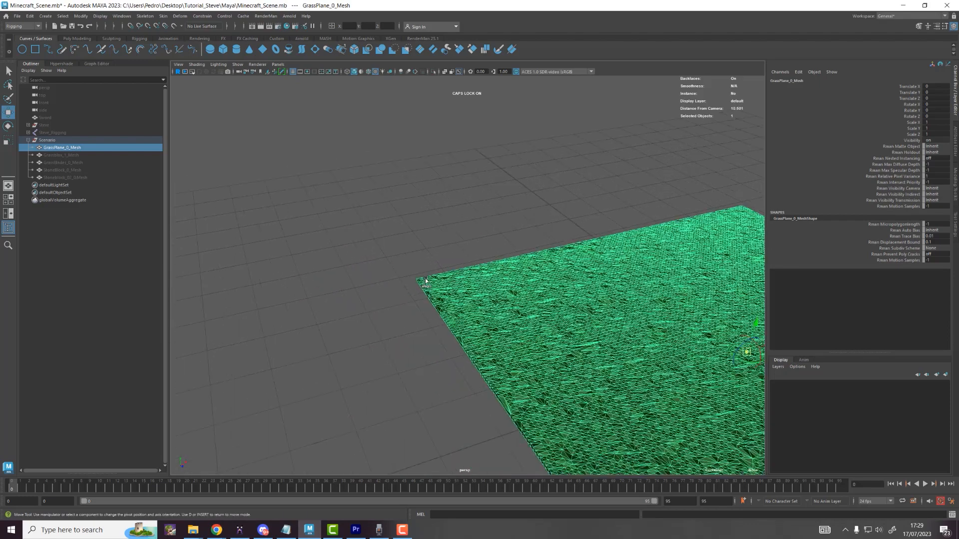
scroll(469, 336, up, 10)
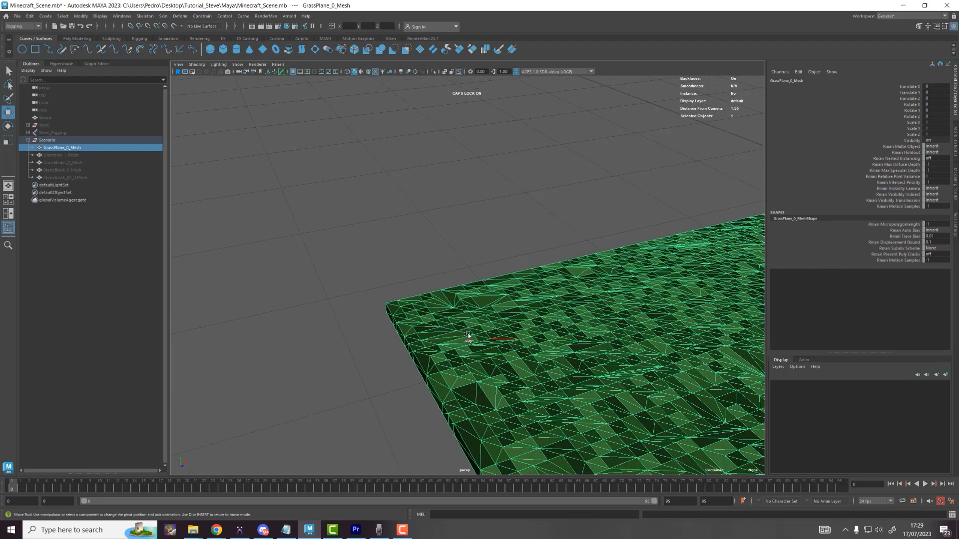
alt+middle_drag(435, 311, 432, 320)
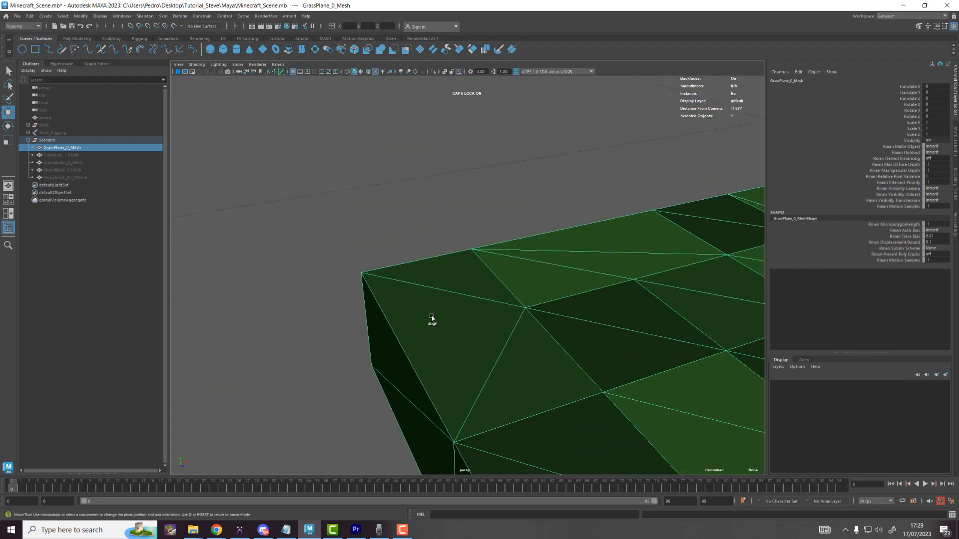
click(362, 273)
scroll(382, 279, down, 10)
drag(472, 294, 319, 302)
key(e)
key(ctrl+z)
scroll(441, 298, down, 4)
alt+drag(467, 298, 392, 299)
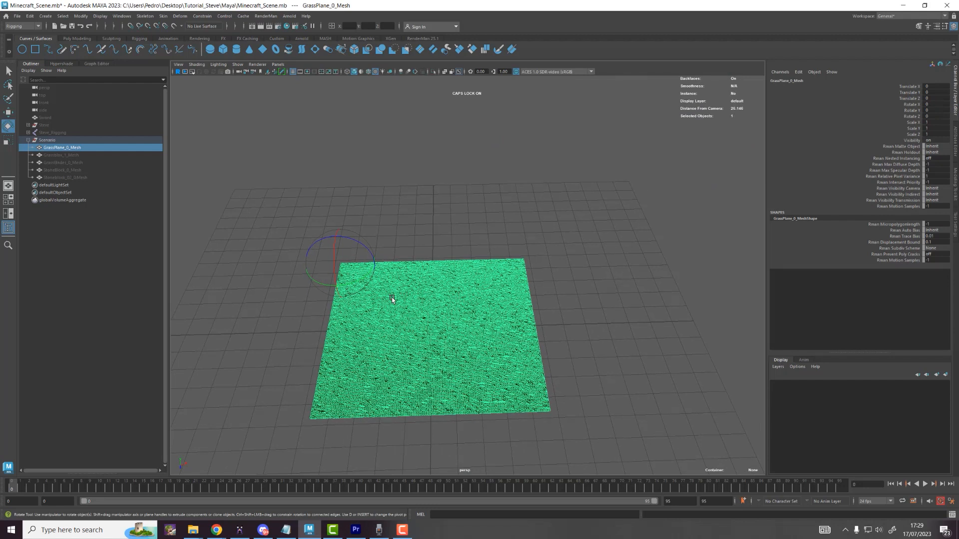
Step: Duplicate the grass plane twice, placing the copies edge to edge at X 12.8 and 25.6
key(ctrl+d)
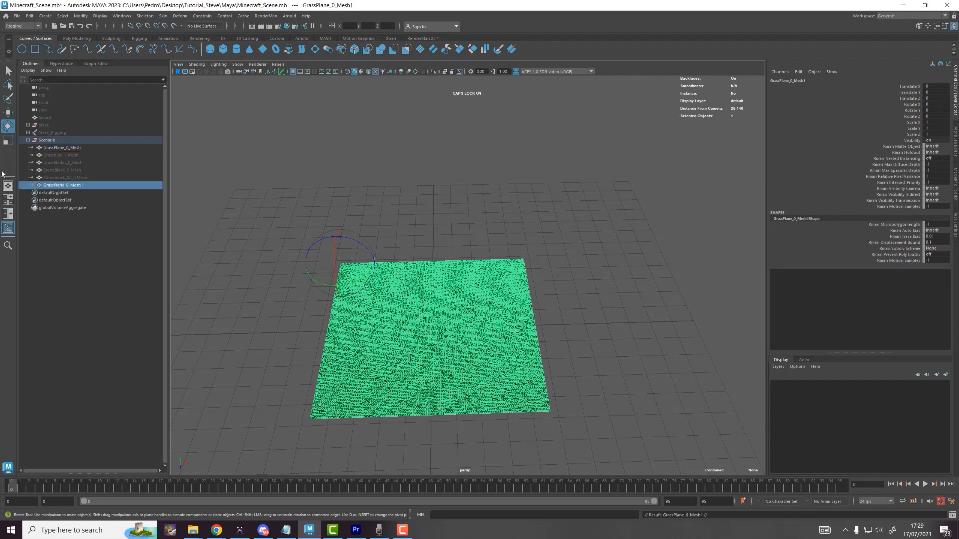
key(w)
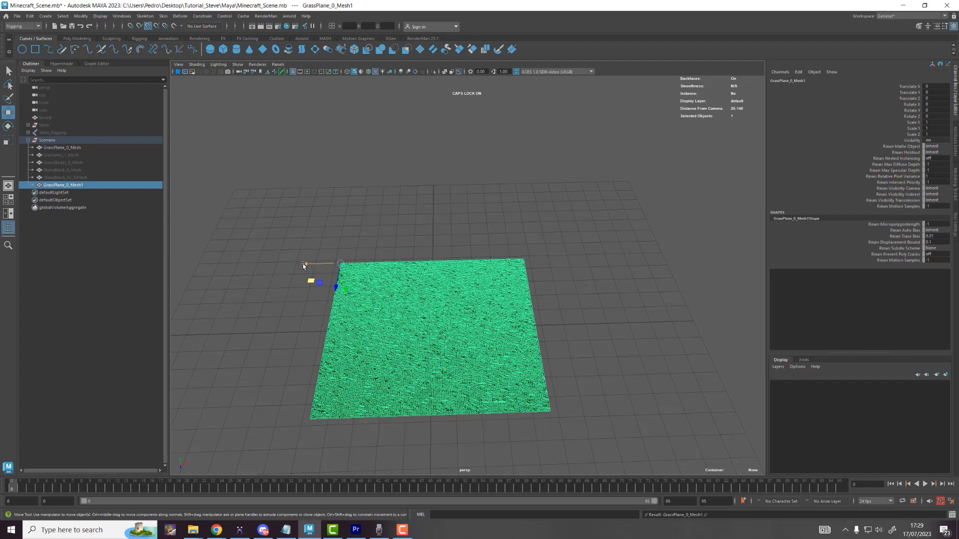
drag(302, 264, 537, 268)
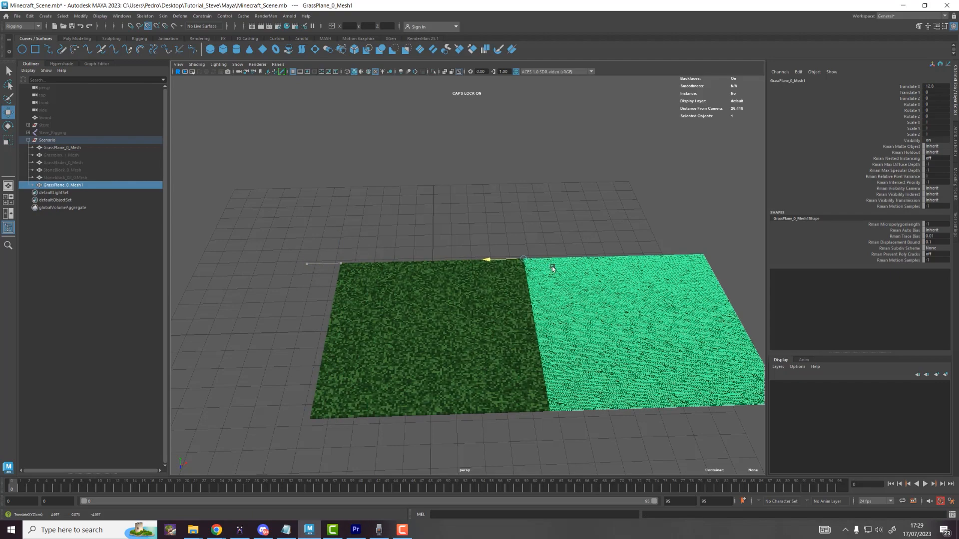
drag(633, 278, 631, 307)
alt+middle_drag(557, 253, 424, 241)
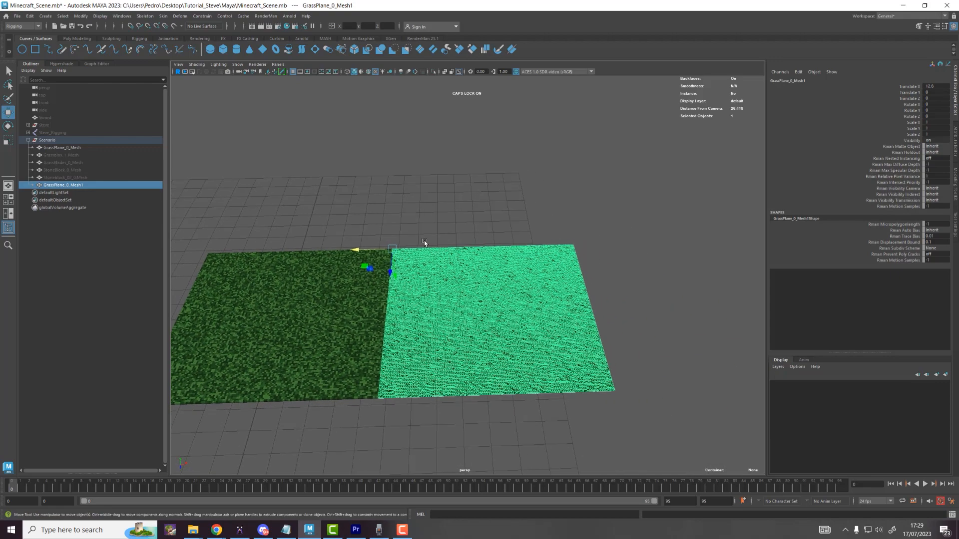
key(ctrl+d)
drag(457, 268, 643, 267)
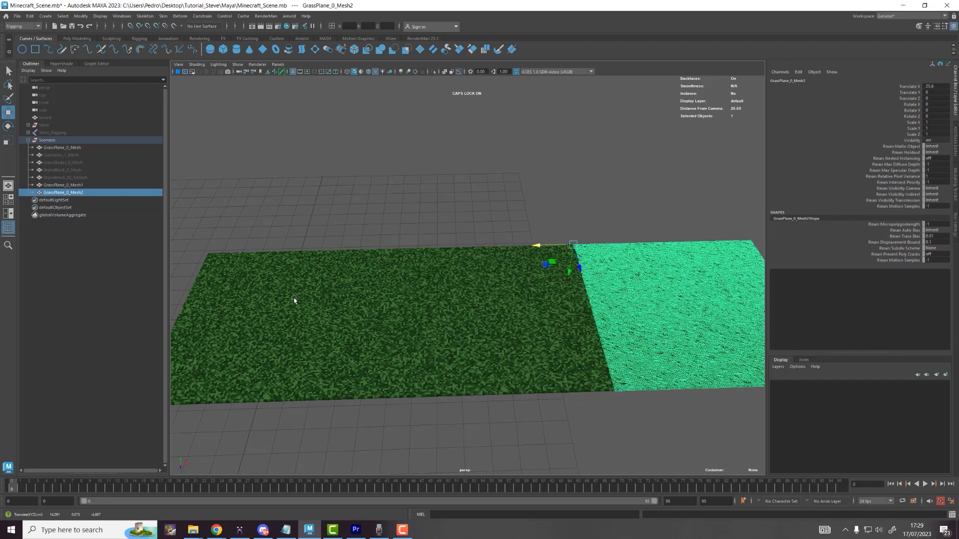
Step: Group the three grass planes and name the group GrassPlanes
click(64, 148)
ctrl+click(70, 185)
ctrl+click(75, 193)
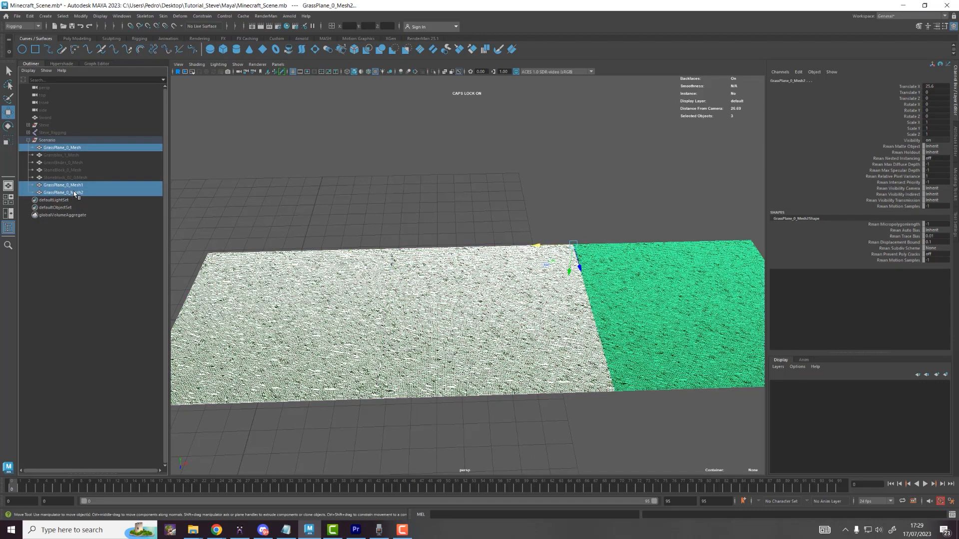
key(ctrl+g)
double_click(64, 179)
text(G)
key(Caps_Lock)
text(r)
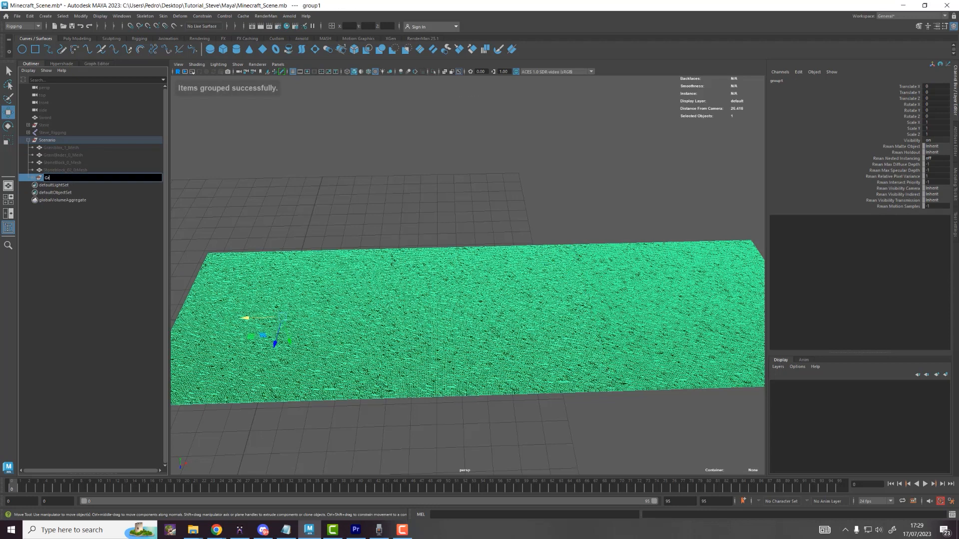
text(assPlanes)
key(Return)
key(Caps_Lock)
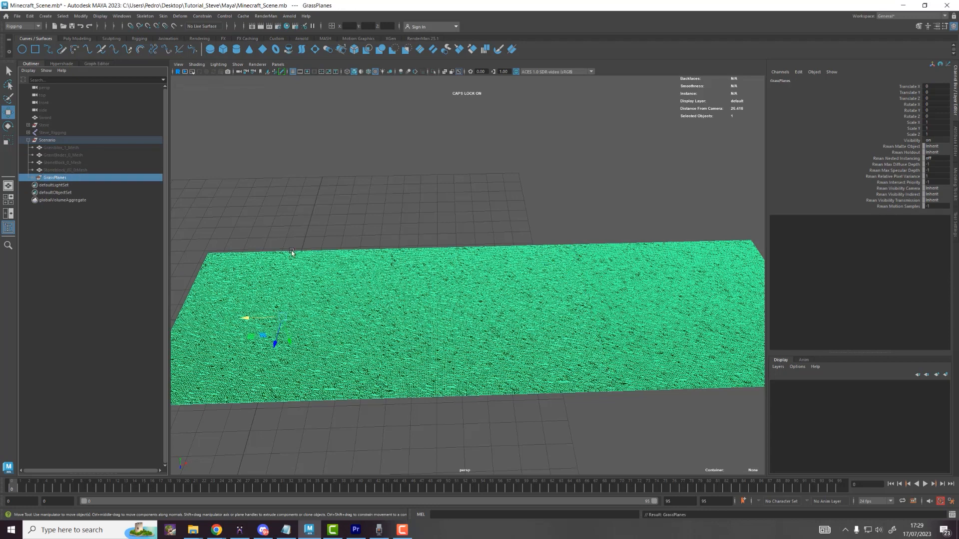
Step: Duplicate the three grass plane meshes in place
click(295, 229)
drag(278, 211, 675, 349)
key(ctrl+d)
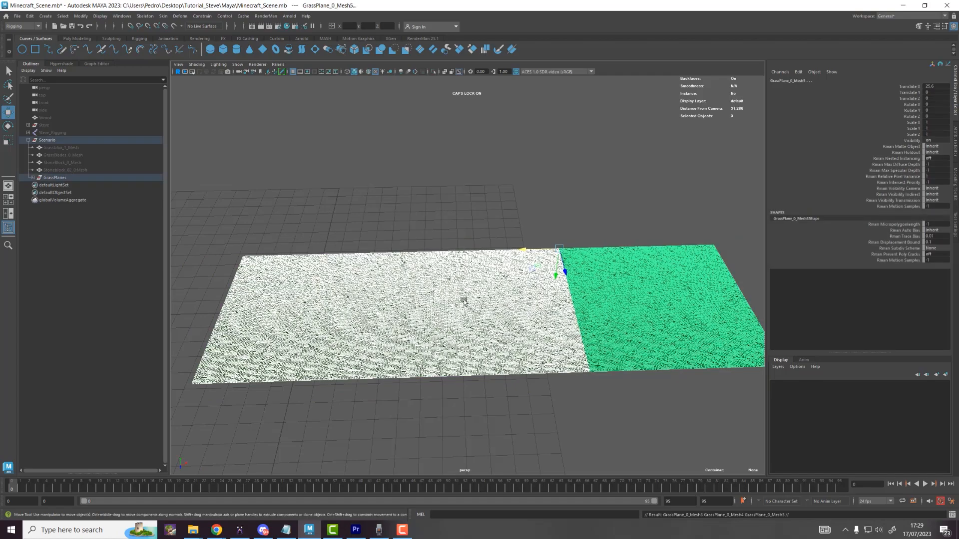
alt+drag(436, 292, 507, 299)
alt+middle_drag(452, 338, 559, 242)
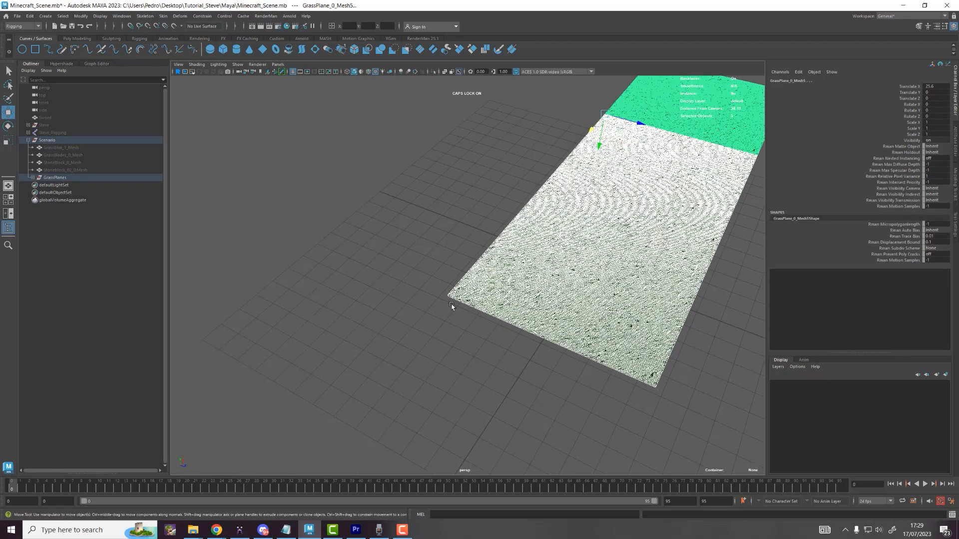
scroll(451, 305, up, 5)
scroll(433, 327, up, 4)
alt+middle_drag(414, 339, 465, 278)
scroll(474, 285, down, 4)
alt+middle_drag(549, 282, 384, 243)
alt+drag(384, 244, 652, 383)
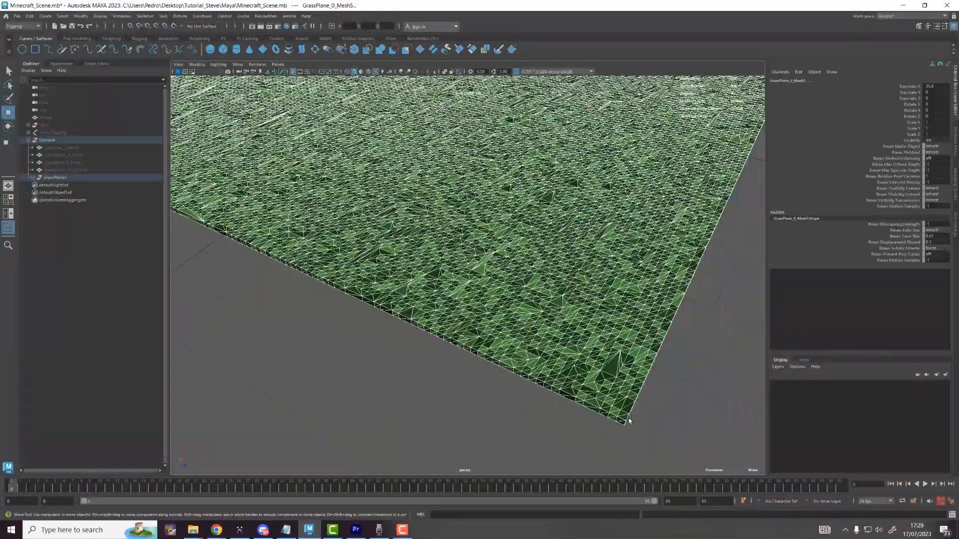
Step: Snap the duplicate's pivot to its corner and move it beside the original planes
key(d)
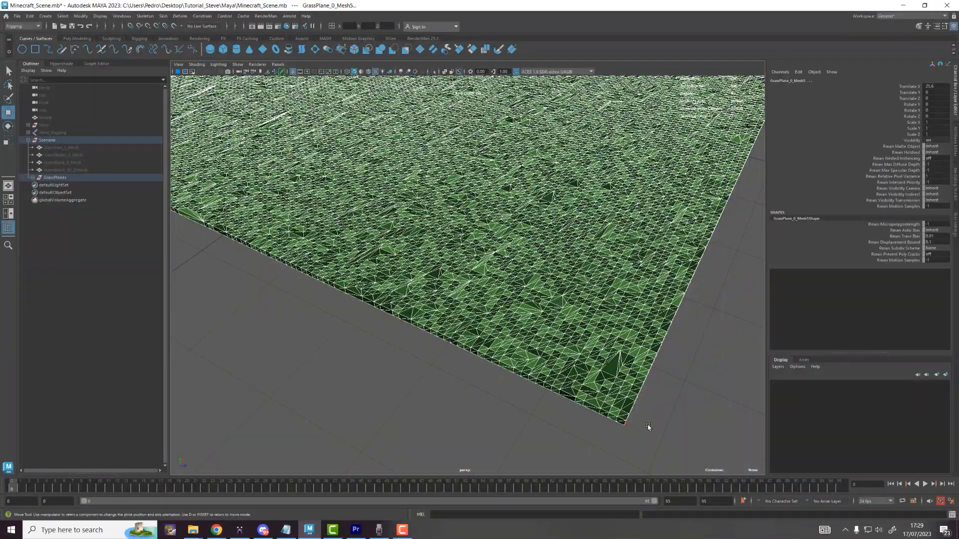
mouse_move(619, 422)
alt+middle_down()
mouse_move(570, 315)
mouse_move(514, 332)
alt+middle_up()
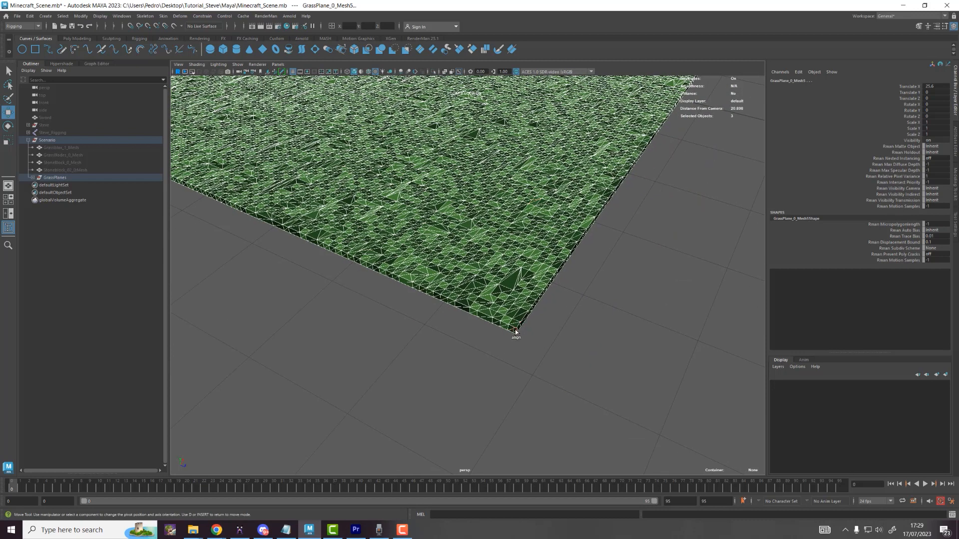
alt+right_drag(515, 332, 547, 377)
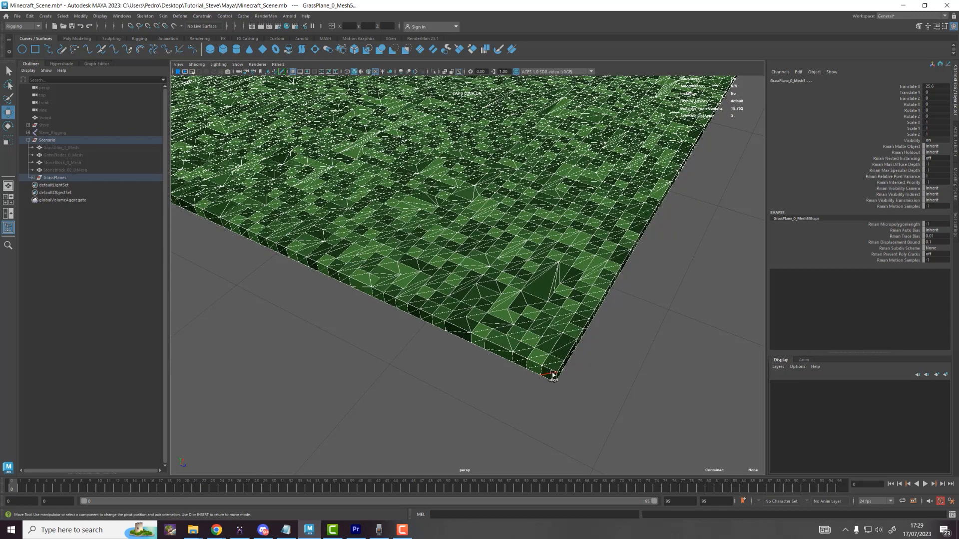
click(556, 373)
alt+right_drag(612, 411, 542, 324)
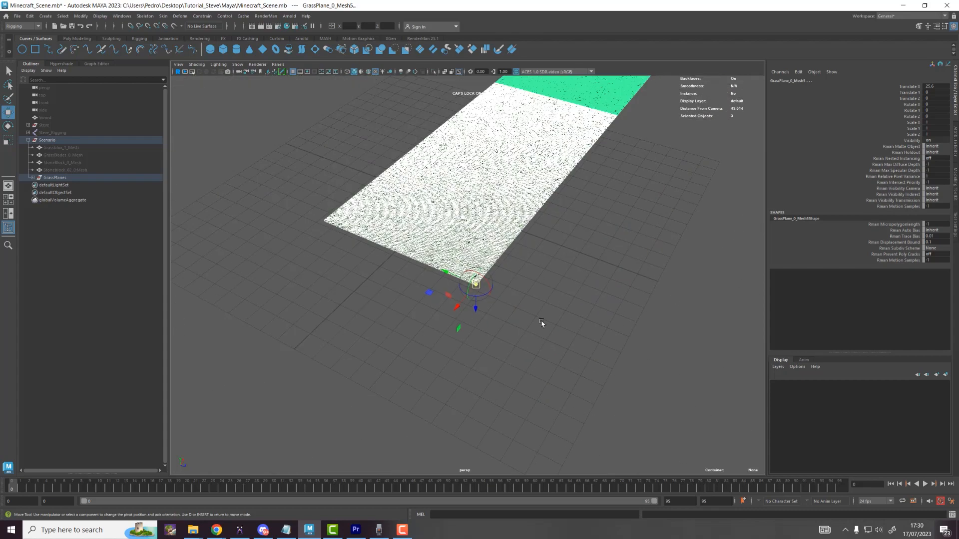
alt+middle_drag(524, 228, 514, 358)
key(d)
alt+drag(520, 356, 525, 348)
drag(460, 445, 300, 376)
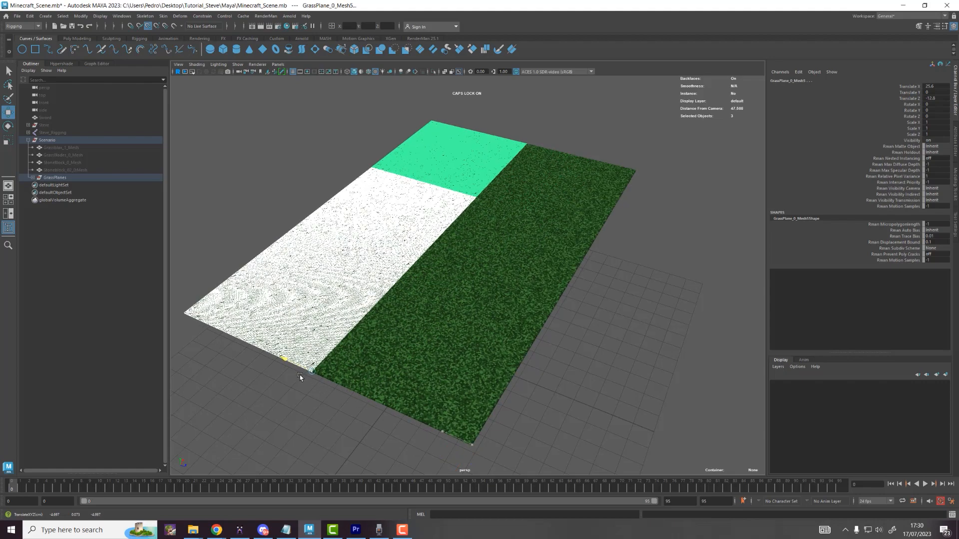
click(642, 381)
alt+drag(643, 381, 550, 353)
alt+middle_drag(550, 353, 535, 399)
scroll(533, 327, up, 4)
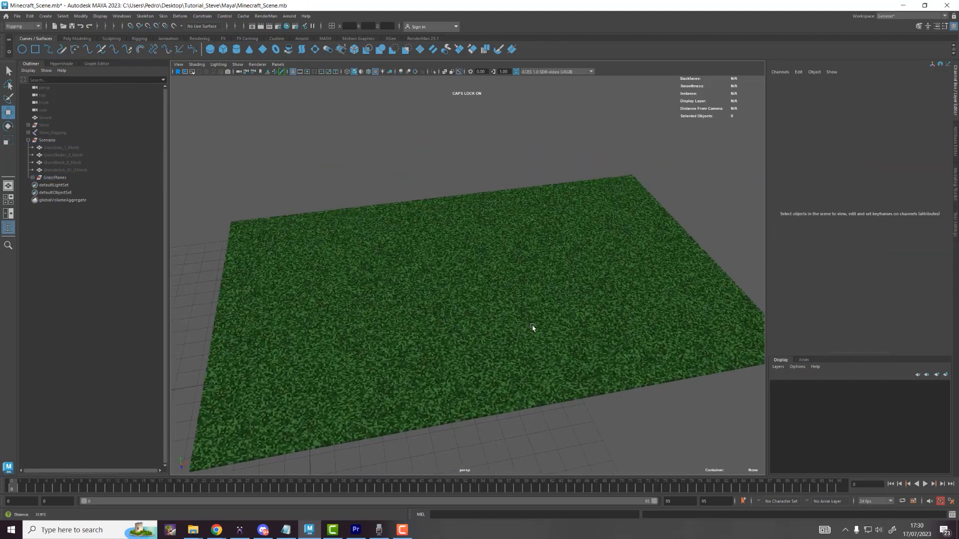
Step: Hide the Steve_Rigging group and show the Steve model instead
click(53, 133)
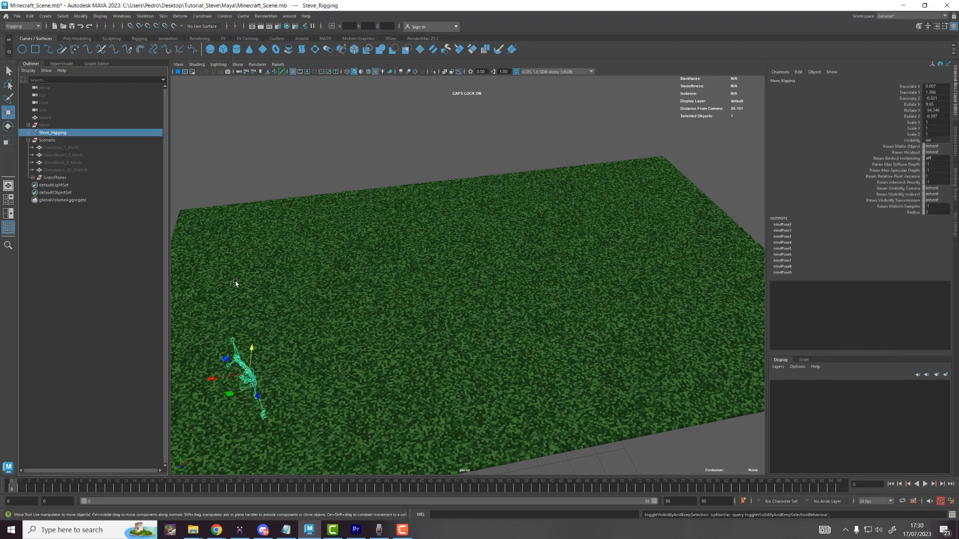
key(h)
click(75, 127)
key(h)
scroll(310, 249, down, 2)
alt+middle_drag(313, 255, 397, 192)
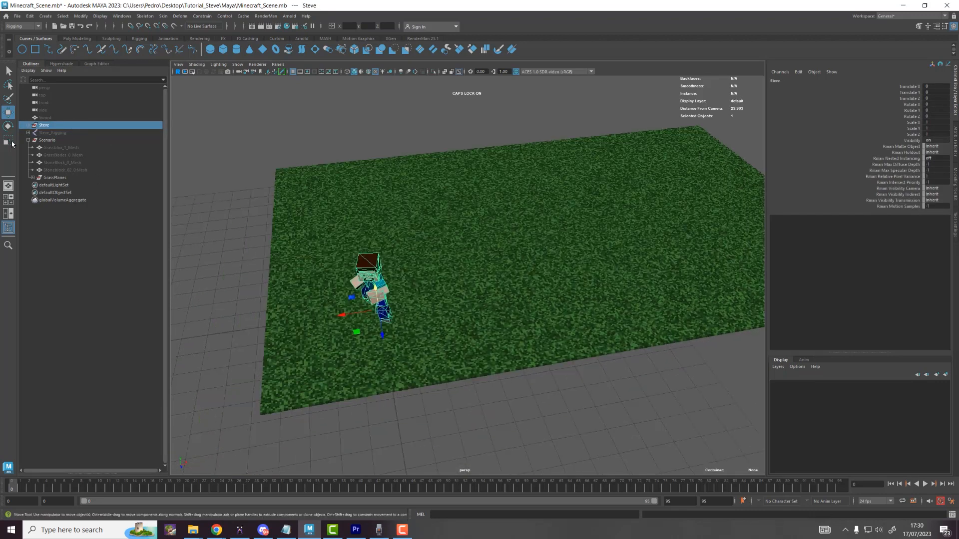
Step: Shift the GrassPlanes group to about X -10.9, Z 4.57, centered under Steve
click(55, 178)
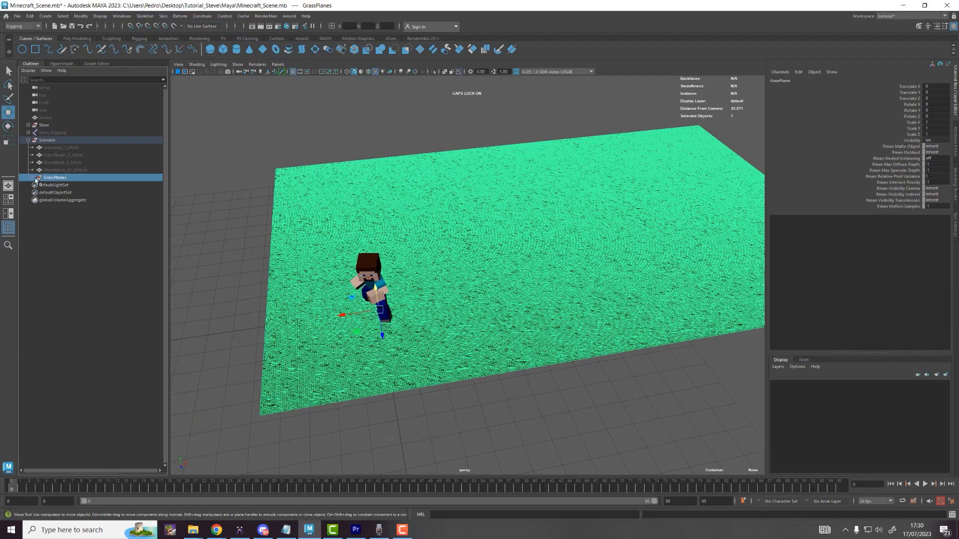
drag(343, 339, 171, 368)
key(ctrl+z)
scroll(360, 307, down, 2)
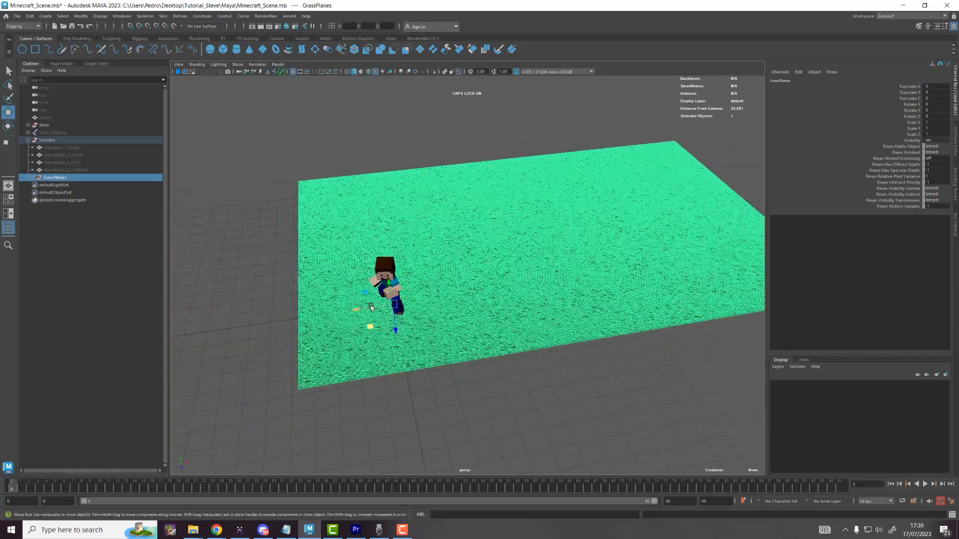
alt+drag(390, 286, 419, 337)
key(ctrl+z)
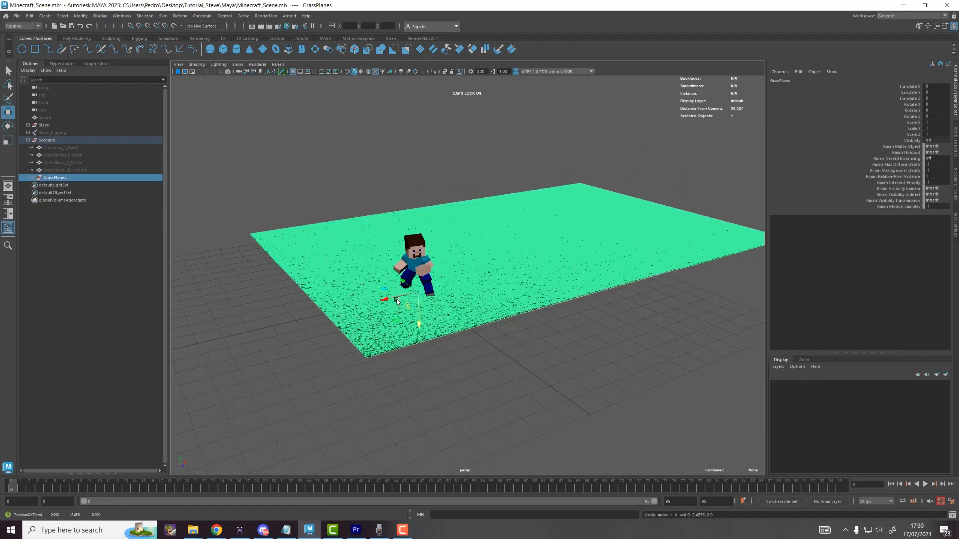
drag(394, 301, 210, 336)
alt+drag(570, 224, 375, 313)
drag(305, 169, 230, 202)
click(669, 189)
alt+drag(480, 232, 538, 201)
drag(71, 150, 76, 172)
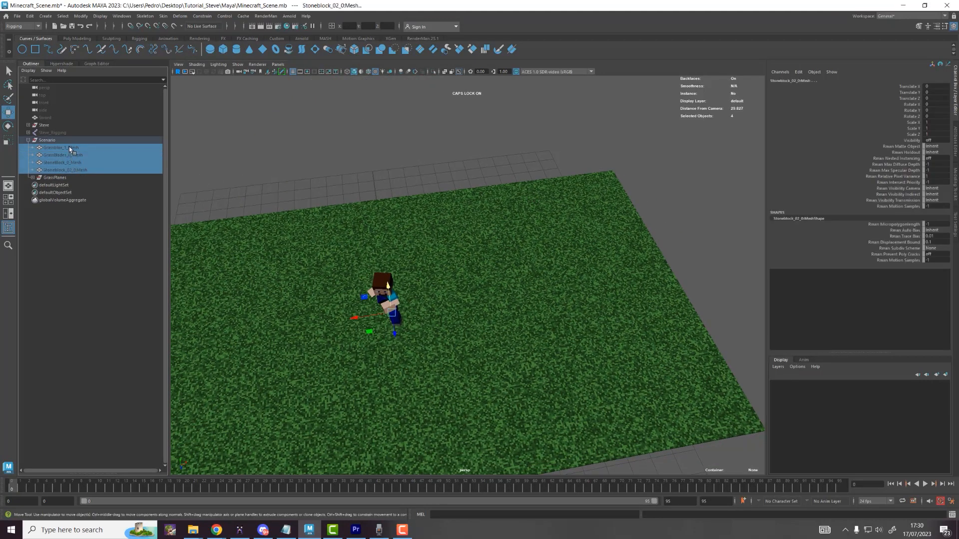
Step: Toggle the Scenario meshes' visibility so Grassblox_1_Mesh shows beside Steve
click(68, 148)
key(h)
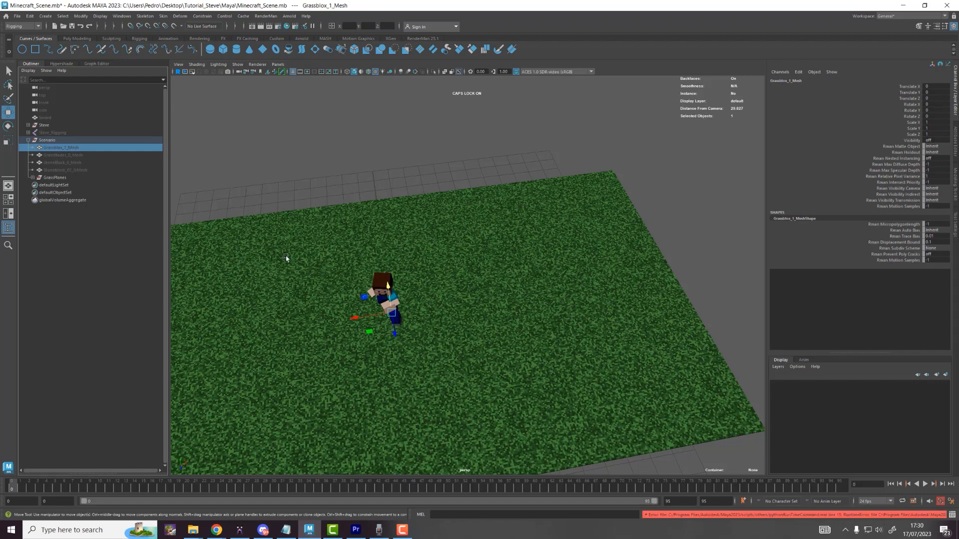
click(74, 161)
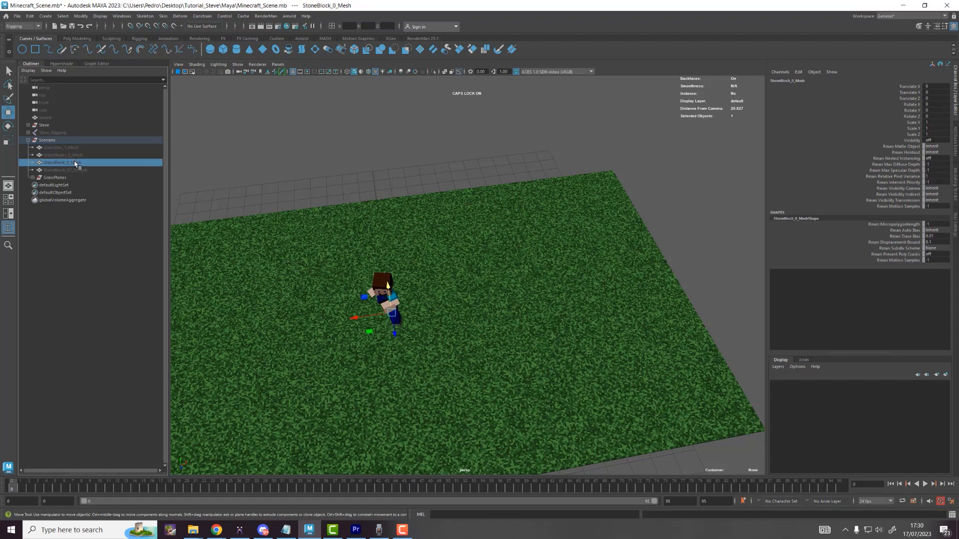
click(75, 157)
click(77, 170)
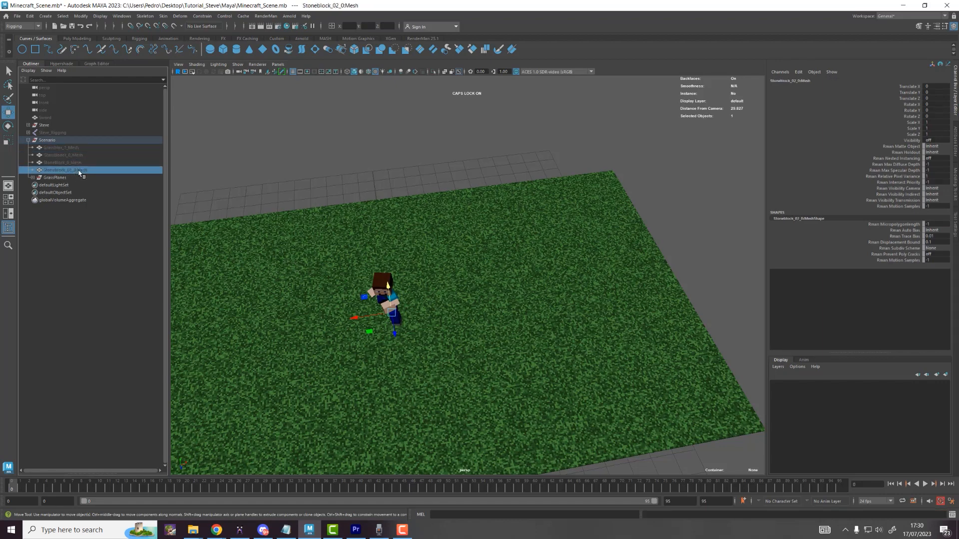
click(78, 156)
click(74, 148)
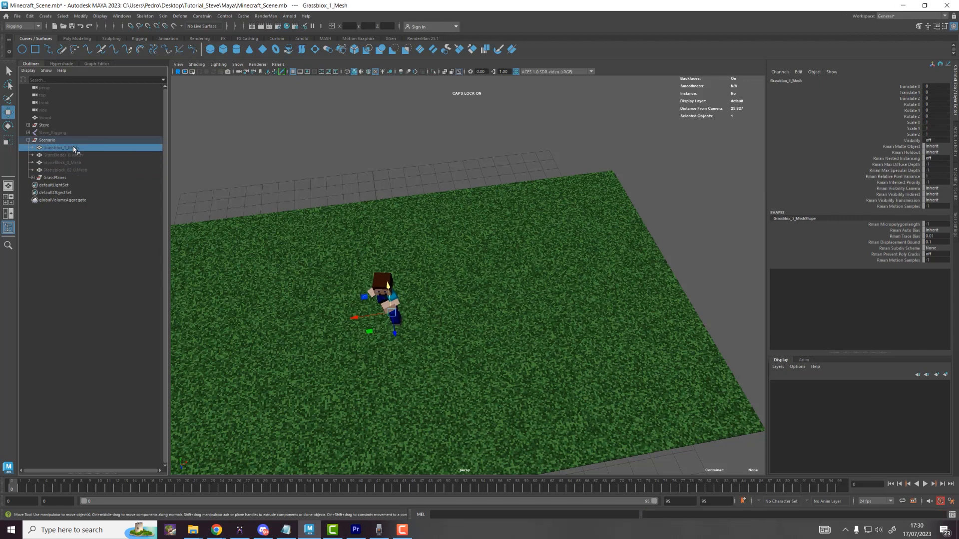
key(h)
click(335, 184)
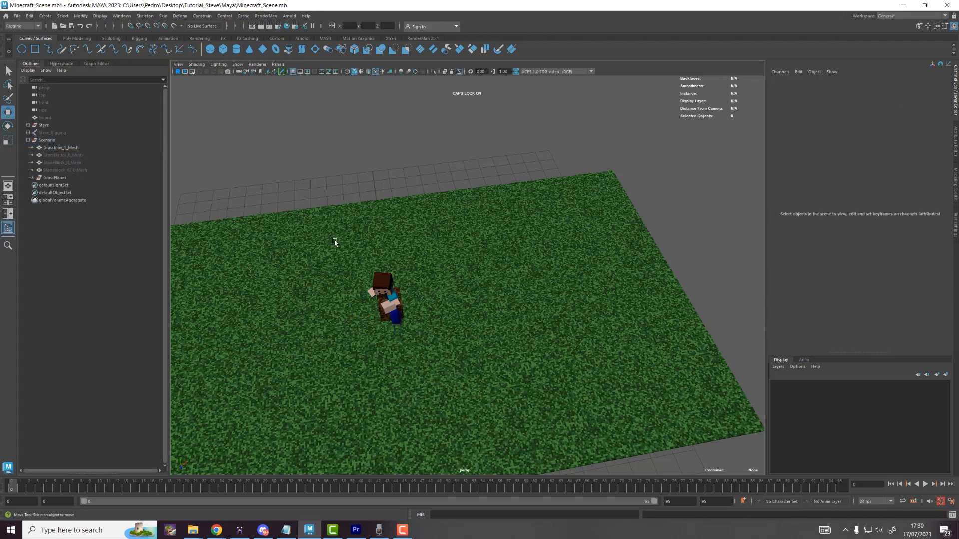
mouse_move(334, 241)
alt+mouse_down()
mouse_move(353, 234)
mouse_move(324, 227)
alt+mouse_up()
click(75, 150)
Step: Rename Grassblox_1_Mesh to DirtBlock and hide it
double_click(75, 149)
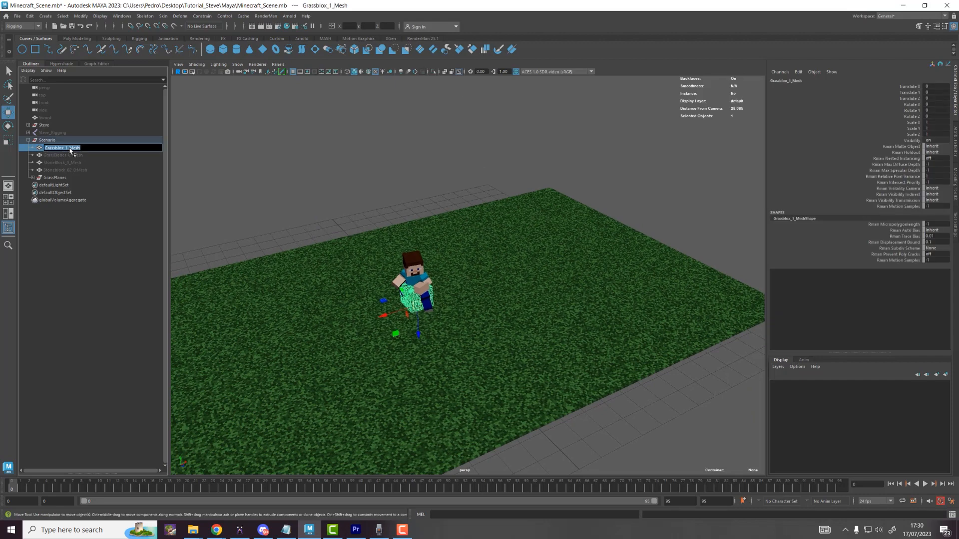
text(d)
key(Return)
key(h)
key(h)
key(h)
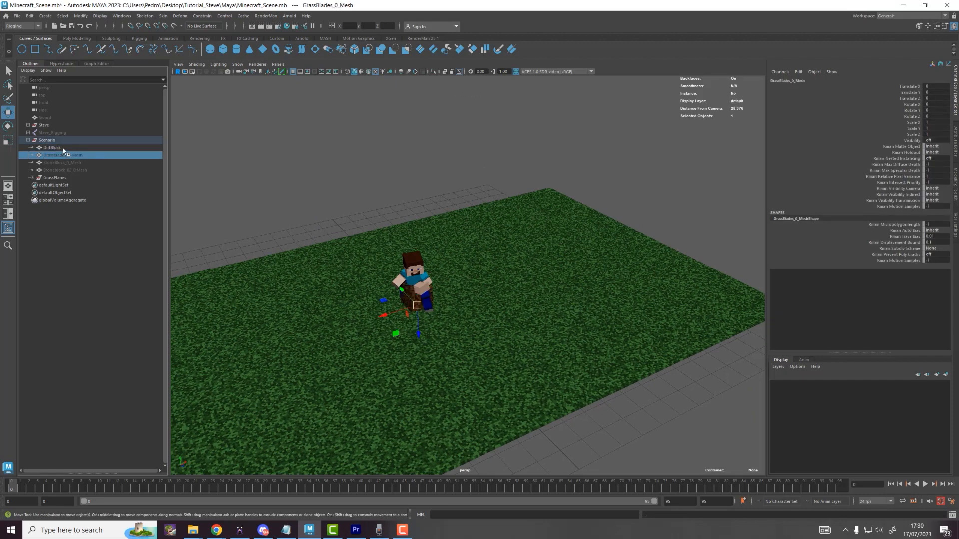
Step: Hide the grass blades, show StoneBlock_0_Mesh, and move that cube left away from Steve
click(63, 155)
key(Caps_Lock)
double_click(62, 162)
click(63, 157)
click(63, 163)
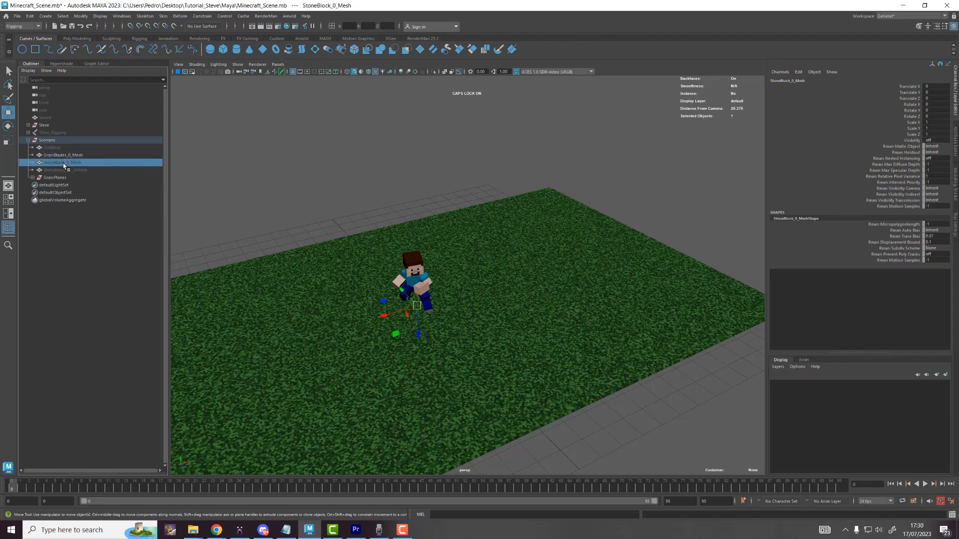
shift+click(63, 157)
key(h)
click(412, 351)
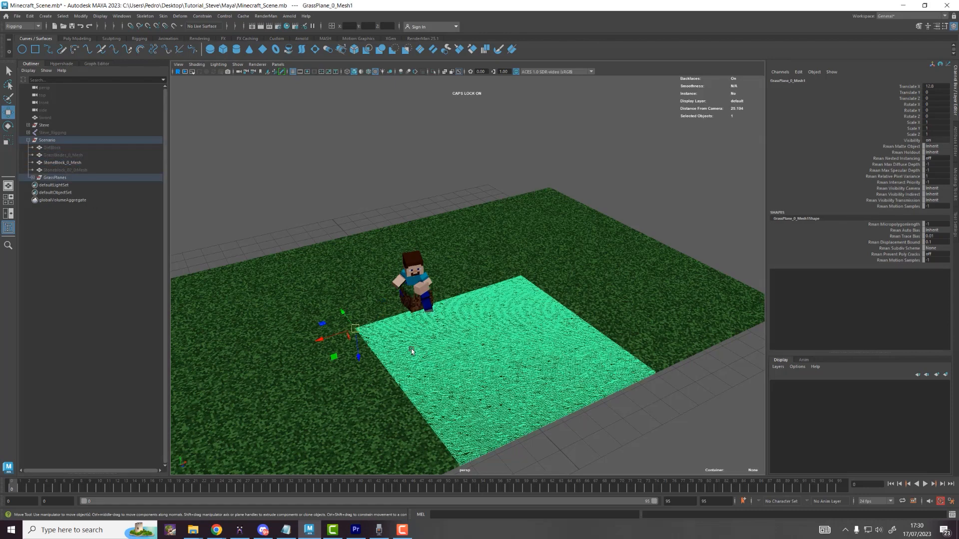
click(415, 310)
drag(382, 319, 338, 330)
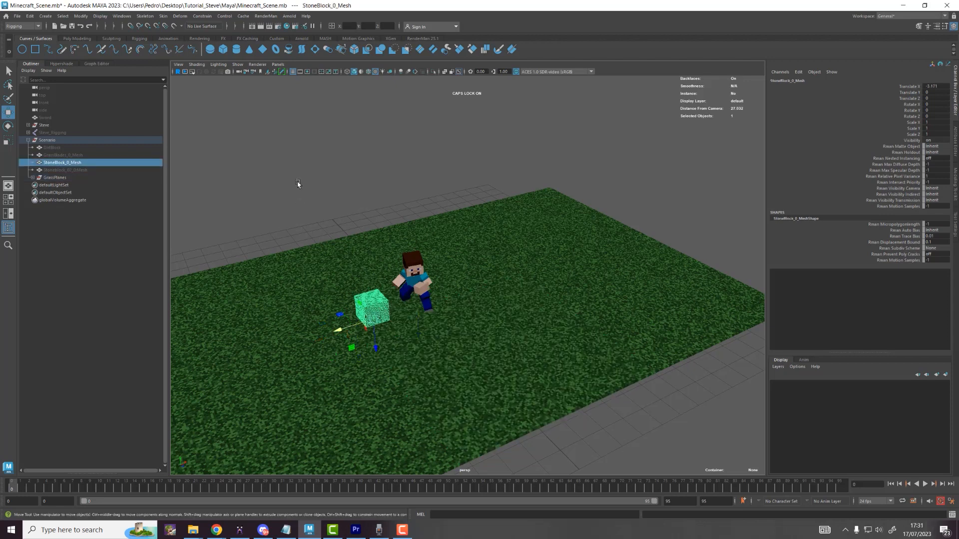
click(298, 183)
Step: Rename the cube beside Steve to GrassBlock and hide it
click(364, 310)
double_click(73, 163)
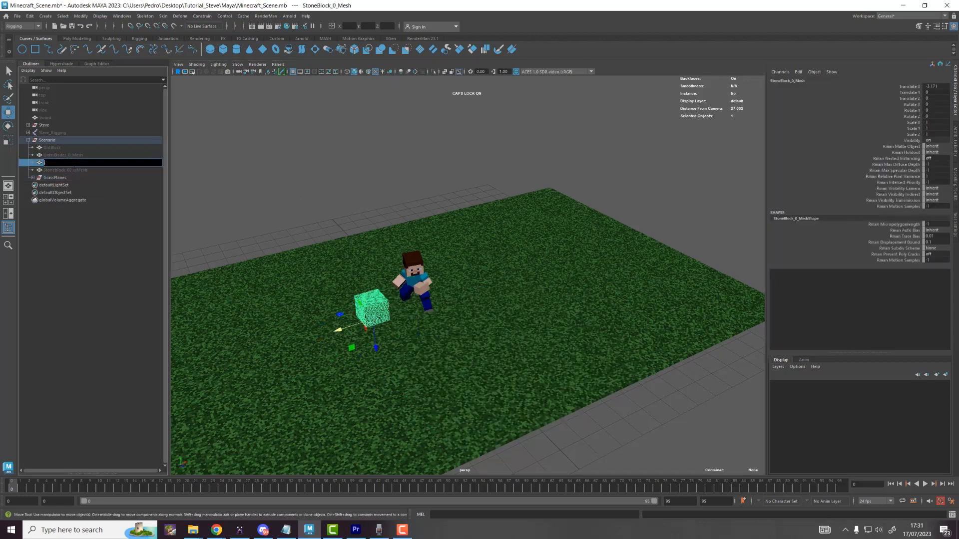
text(GrassBlock)
key(Return)
key(h)
Step: Show Stoneblock_02_0Mesh, move it left, rename it StoneBlock, and hide it
click(85, 171)
key(h)
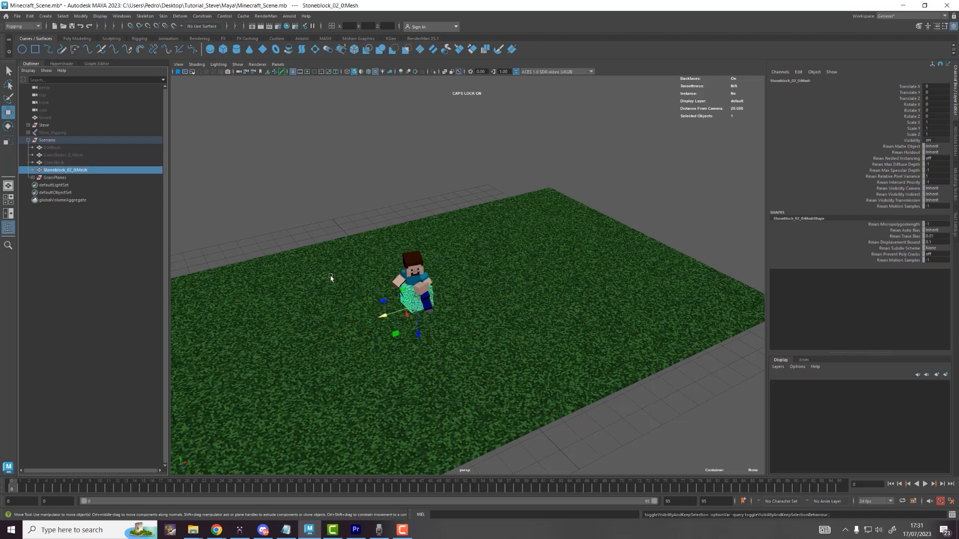
drag(383, 318, 337, 329)
click(335, 258)
click(380, 298)
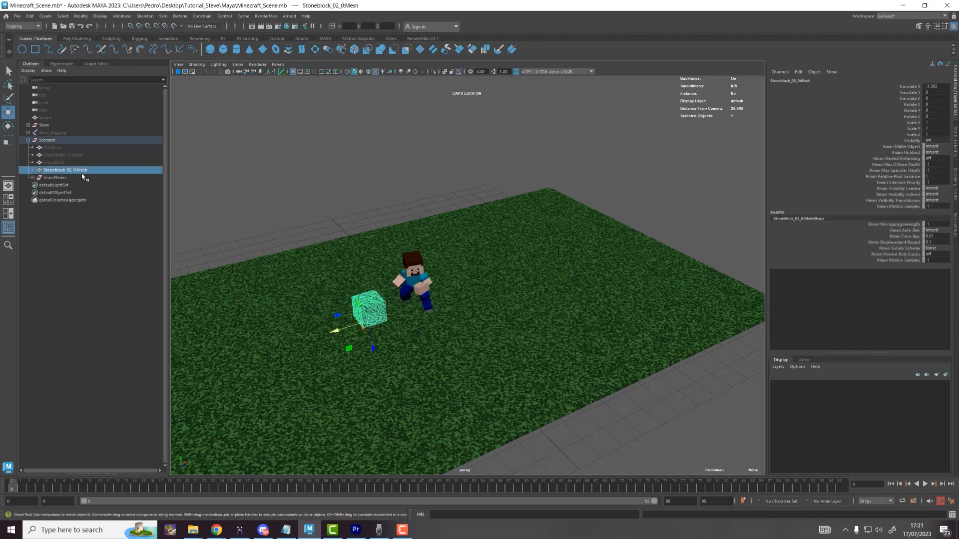
double_click(82, 171)
text(StoneBl)
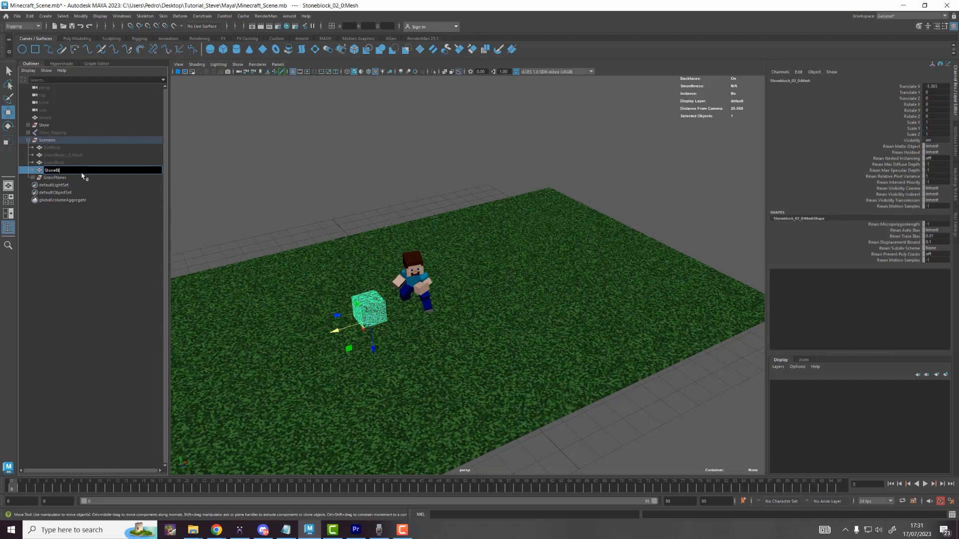
text(ock)
key(Return)
key(Caps_Lock)
key(h)
key(h)
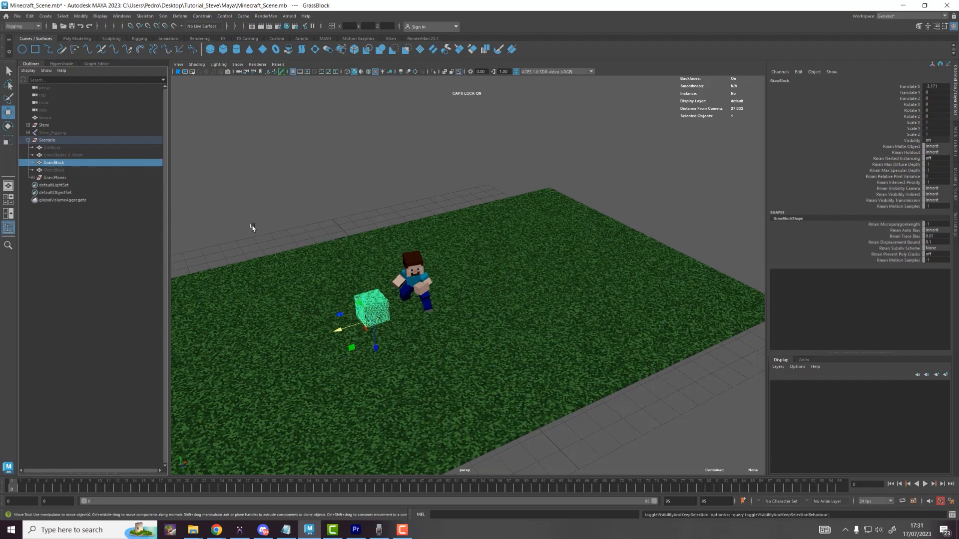
Step: Move the GrassBlock cube behind Steve to roughly X -0.18, Z -0.91
click(245, 200)
click(364, 304)
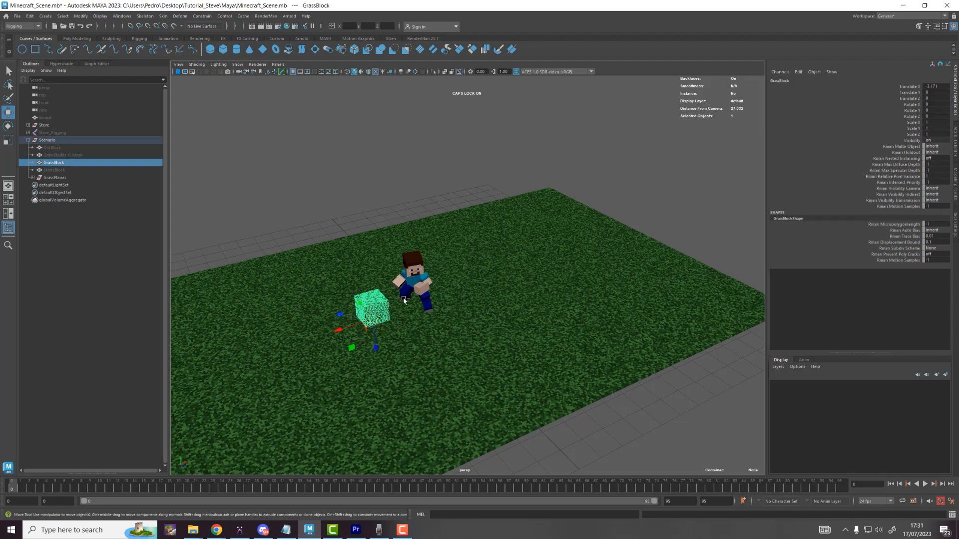
ctrl+shift+right_drag(404, 299, 375, 290)
drag(407, 324, 372, 266)
alt+drag(402, 199, 390, 196)
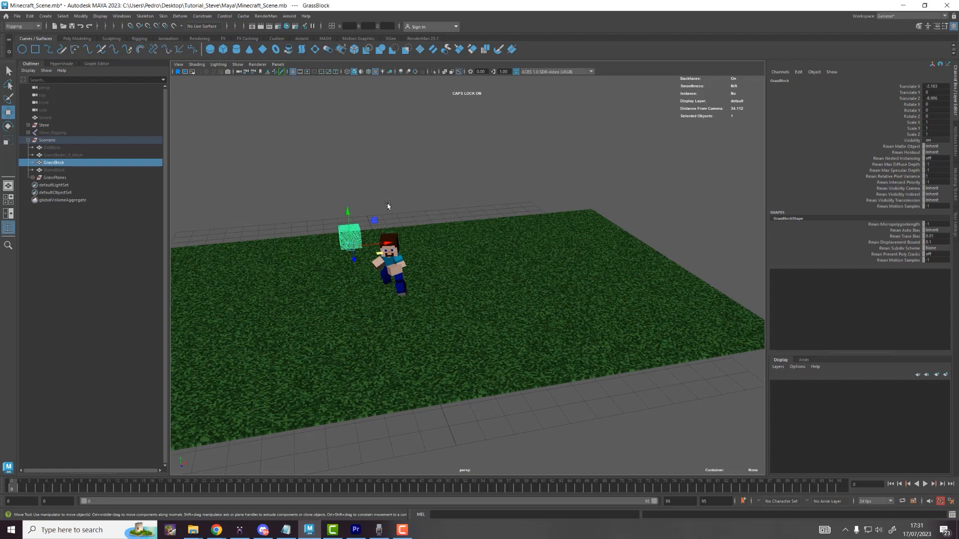
Step: Create a new camera in the scene
click(45, 16)
mouse_move(70, 66)
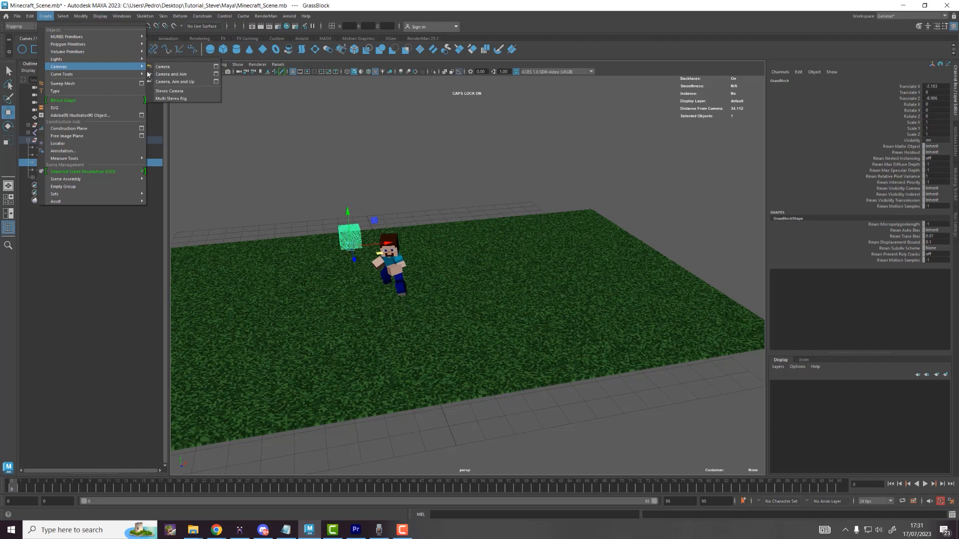
click(170, 69)
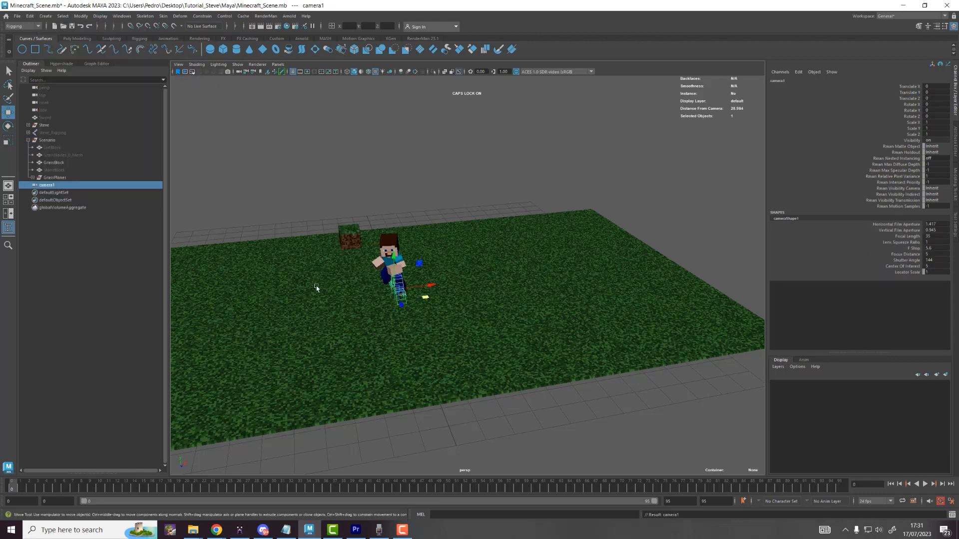
Step: Look through camera1 in the viewport and tilt it slightly
click(278, 64)
mouse_move(320, 72)
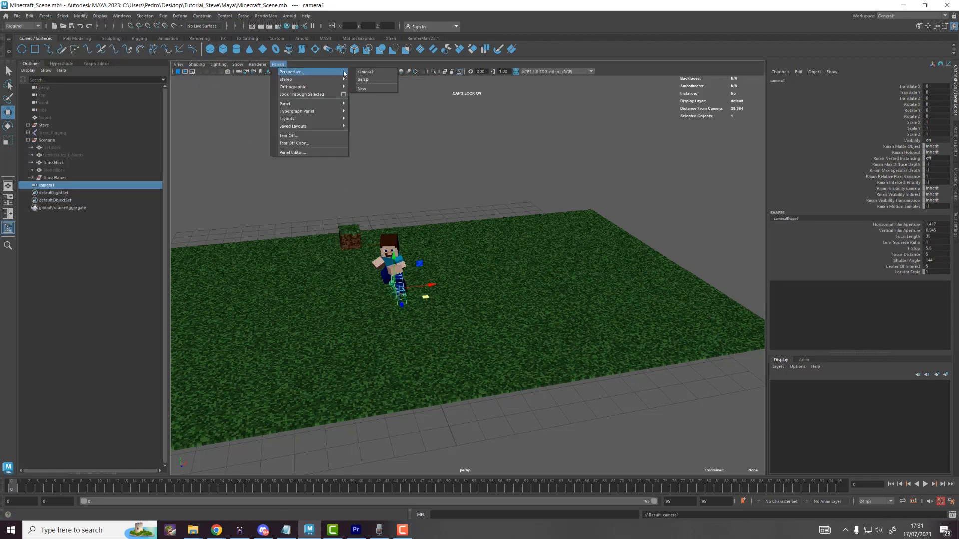
click(365, 72)
scroll(535, 260, down, 10)
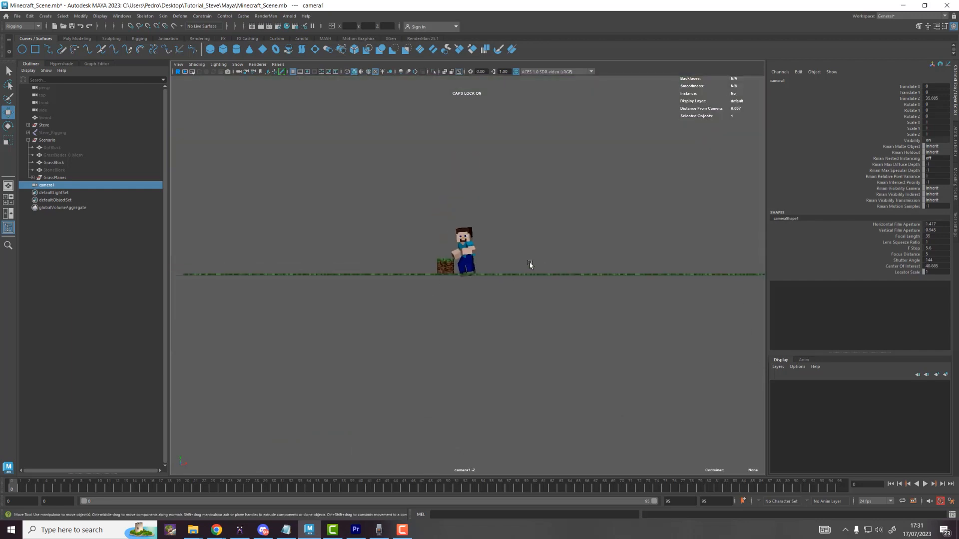
alt+drag(513, 259, 514, 264)
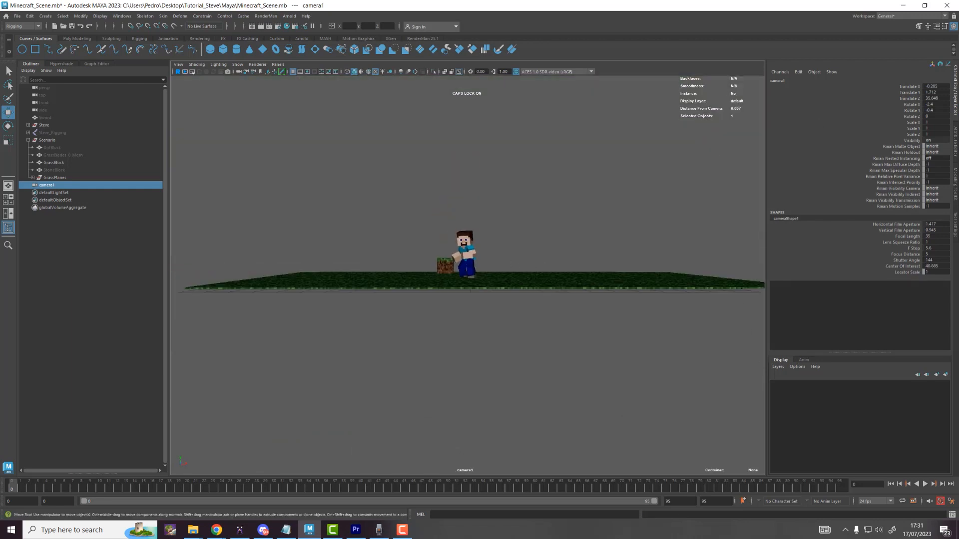
Step: Set camera1's focal length to 150 in the Attribute Editor
click(955, 138)
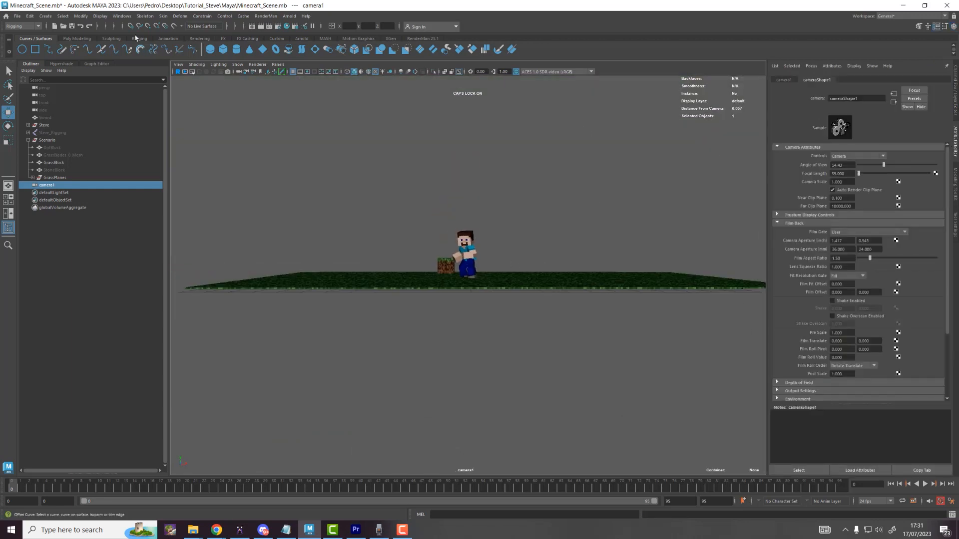
click(120, 17)
mouse_move(150, 54)
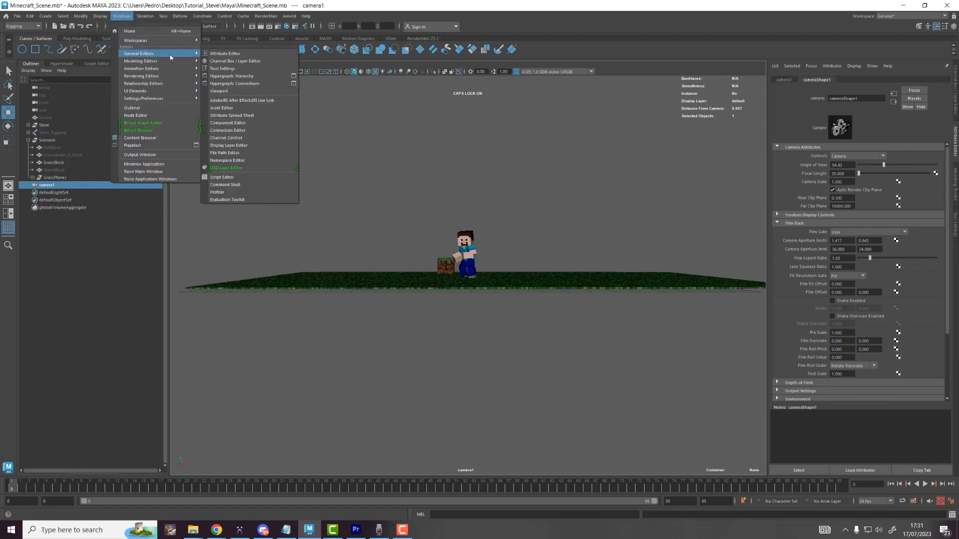
click(224, 54)
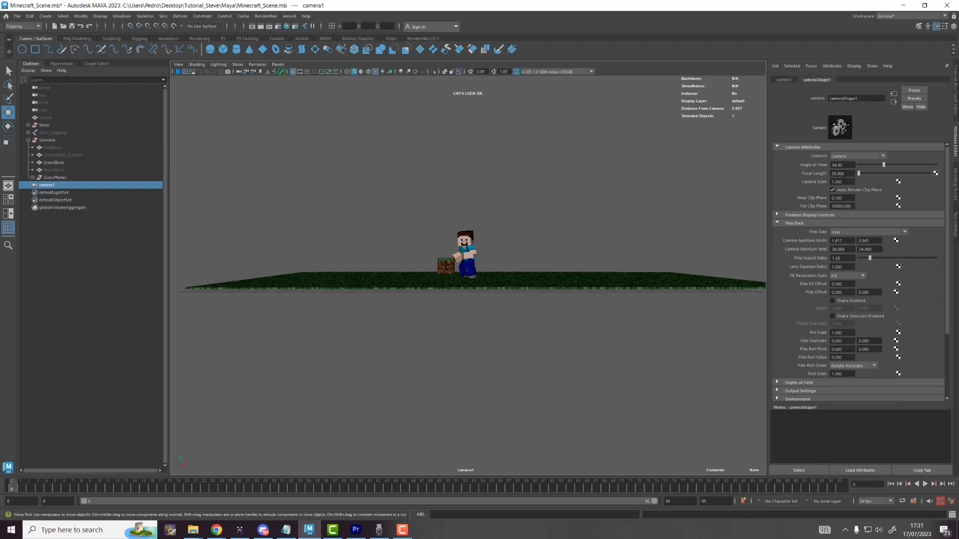
click(847, 173)
text(1)
text(50)
key(Return)
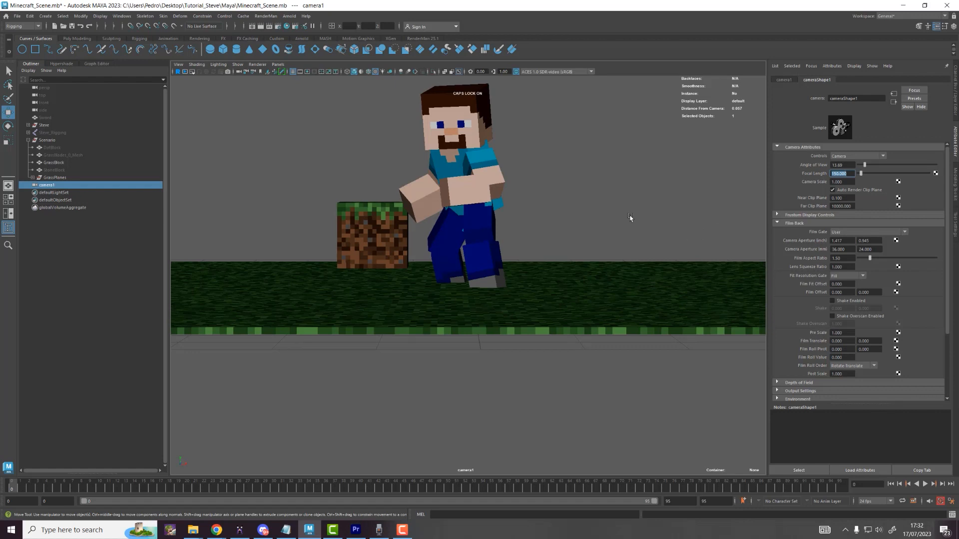
Step: Pan and tilt camera1 to frame Steve and the grass block close up
alt+drag(575, 216, 571, 217)
alt+middle_drag(567, 226, 569, 309)
mouse_move(568, 304)
alt+mouse_down()
mouse_move(564, 280)
mouse_move(591, 368)
mouse_move(591, 342)
mouse_move(604, 332)
mouse_move(571, 297)
alt+mouse_up()
Step: Recentre the shot and show the resolution gate and field chart in camera1's view
alt+middle_drag(574, 295, 560, 245)
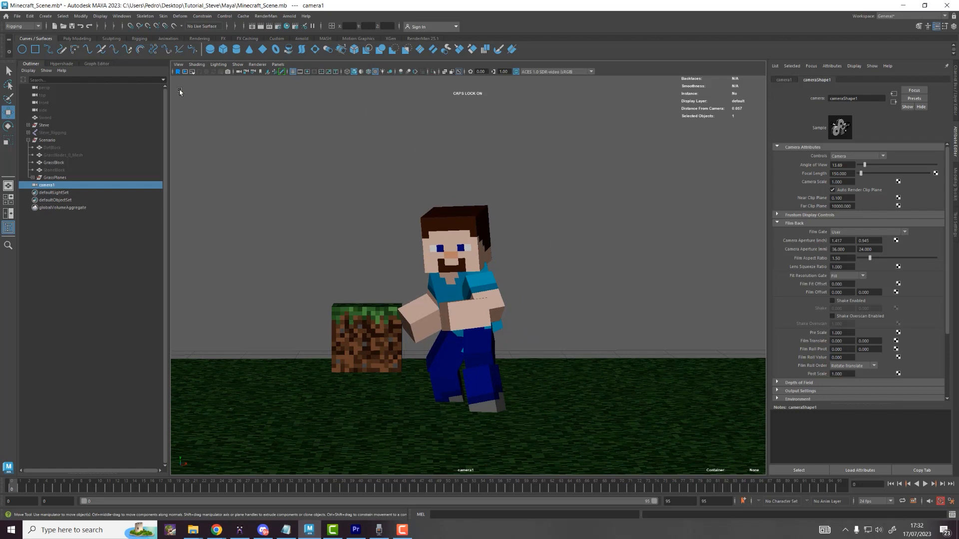
click(308, 72)
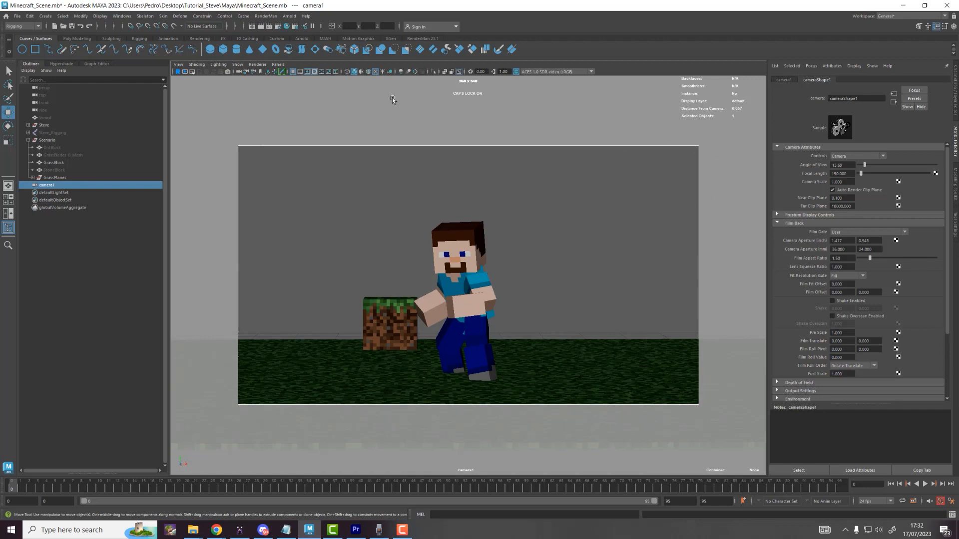
click(321, 72)
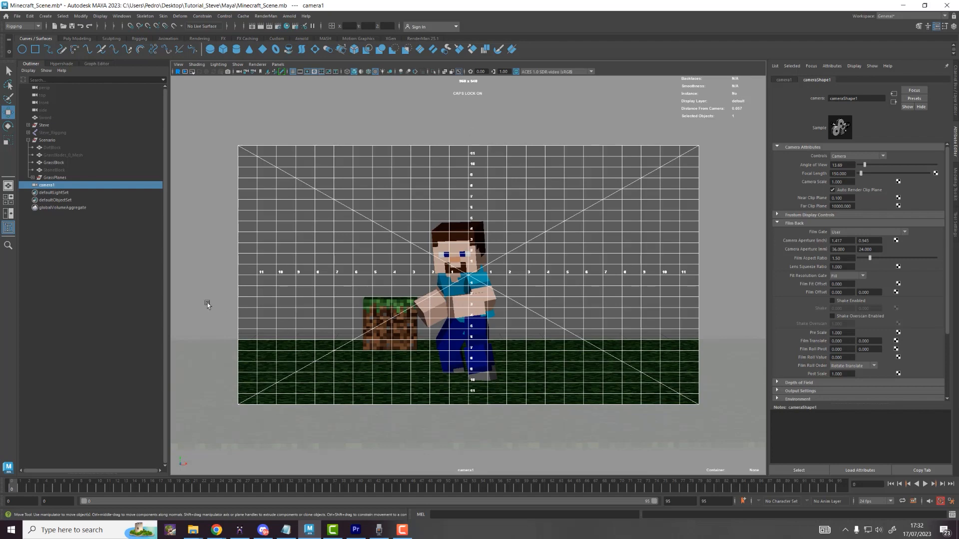
Step: Pull camera1 back to show more grass field, then select the GrassPlanes group
alt+middle_drag(581, 265, 585, 243)
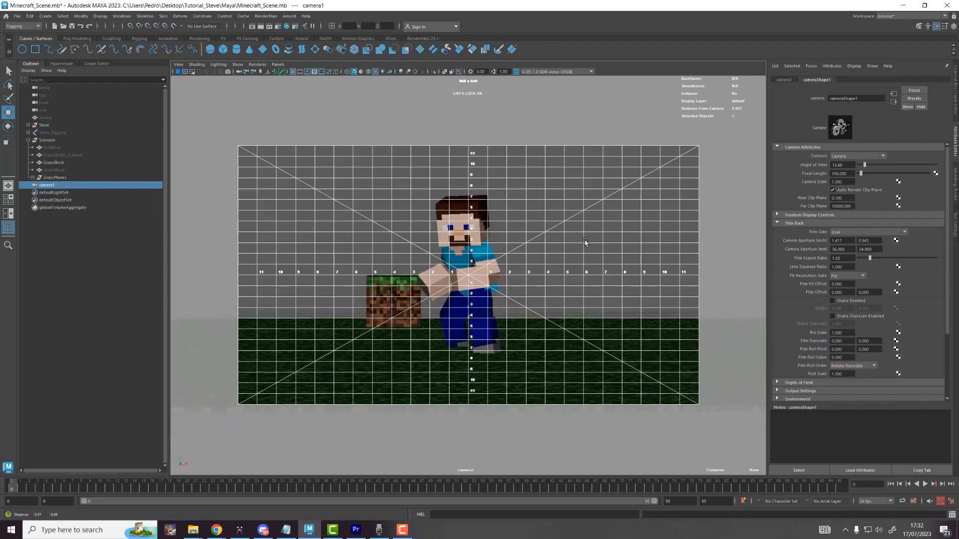
alt+right_drag(585, 242, 540, 243)
alt+middle_drag(564, 243, 567, 238)
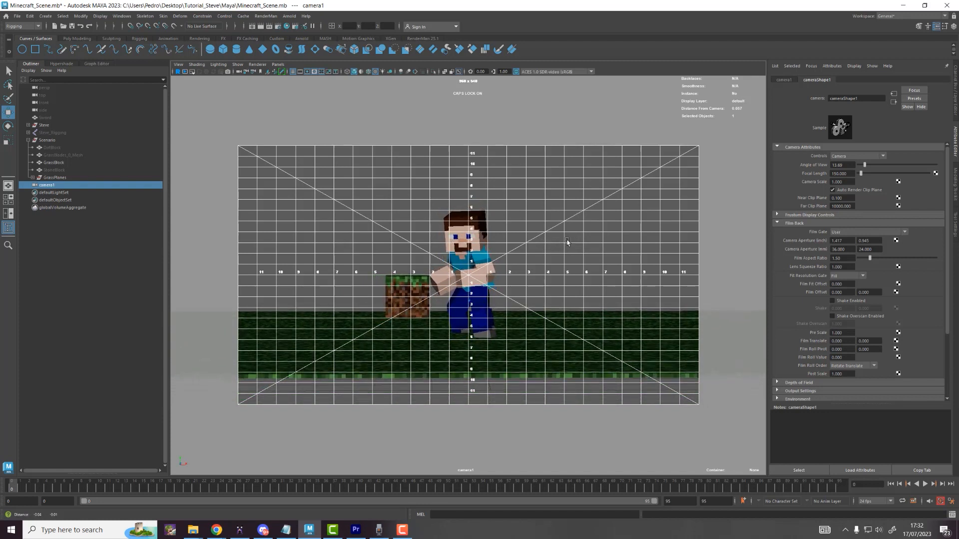
click(55, 178)
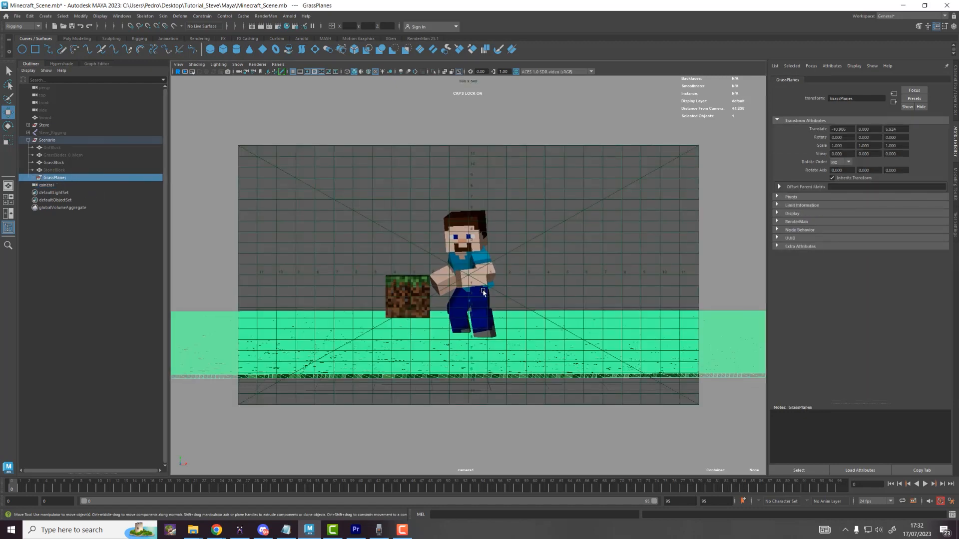
Step: Lay out persp and camera1 views side by side
key(space)
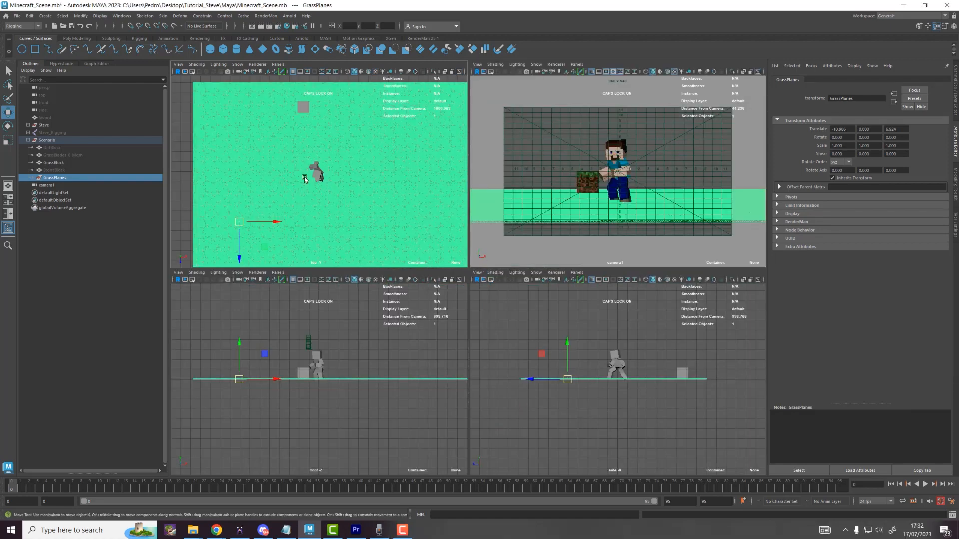
drag(418, 272, 420, 484)
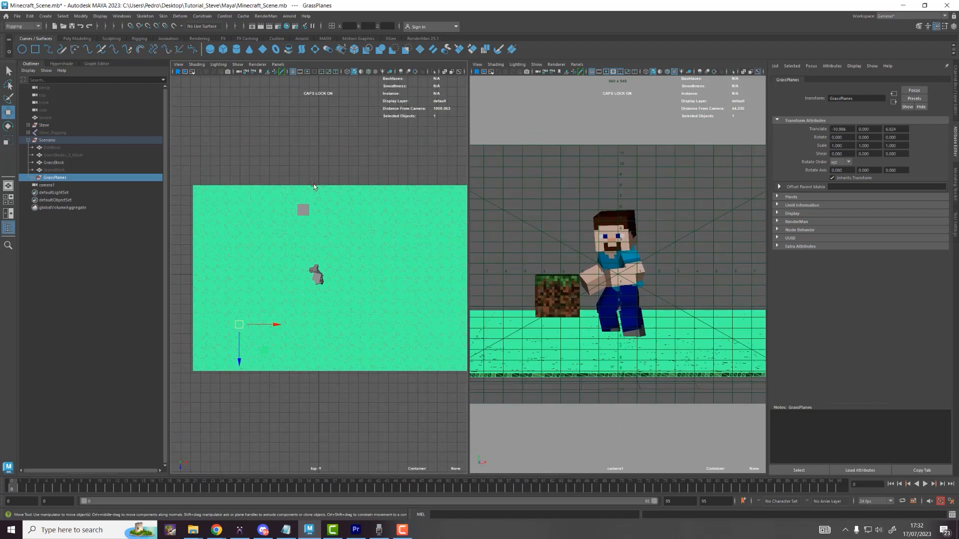
click(277, 65)
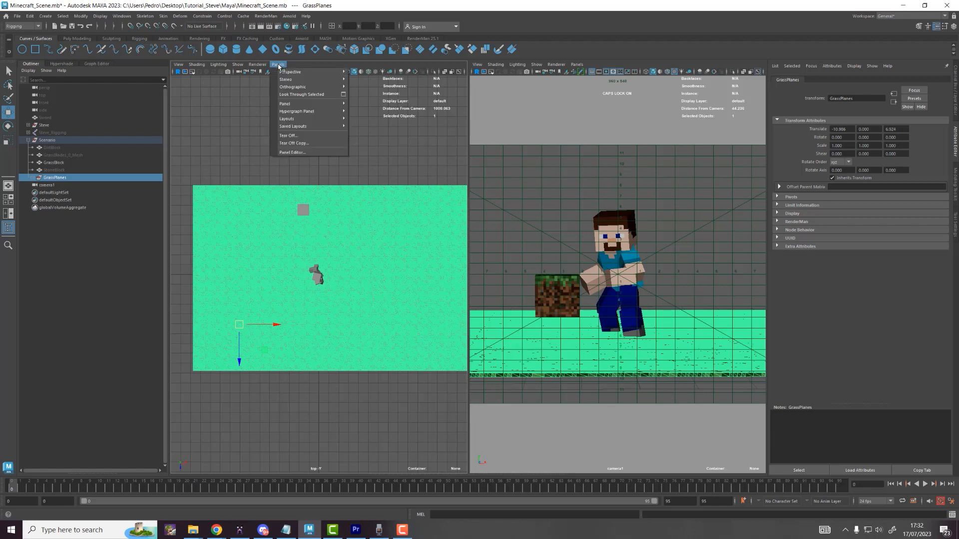
mouse_move(313, 73)
click(361, 79)
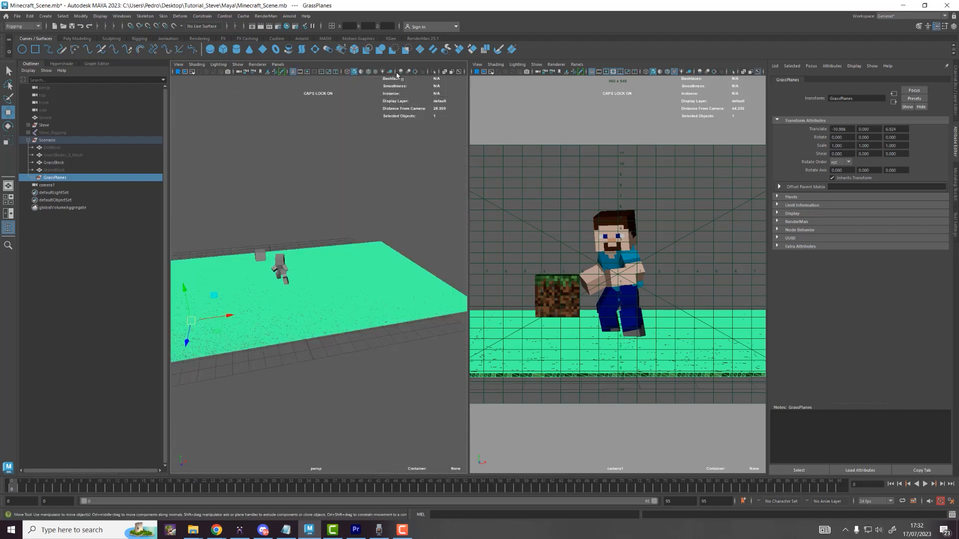
click(577, 64)
click(576, 50)
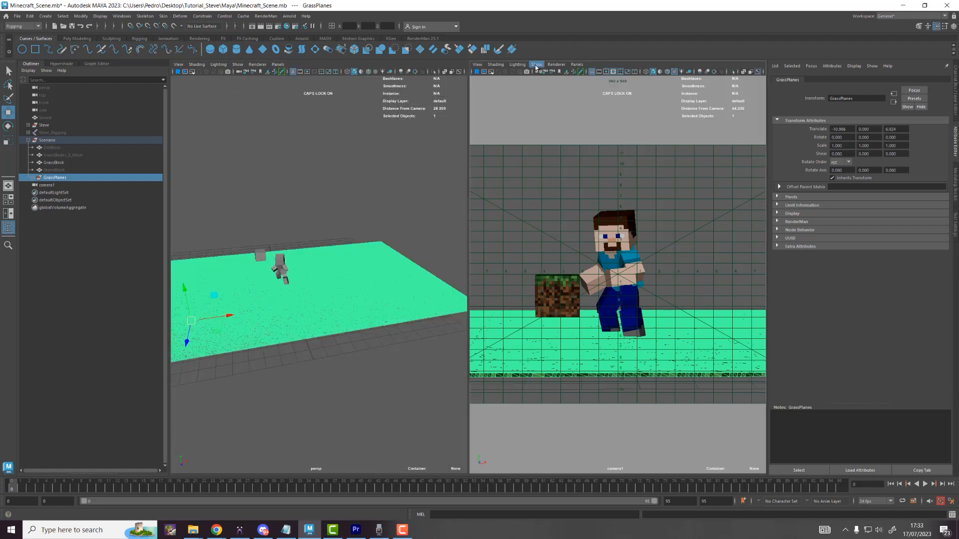
click(577, 65)
mouse_move(590, 73)
click(665, 73)
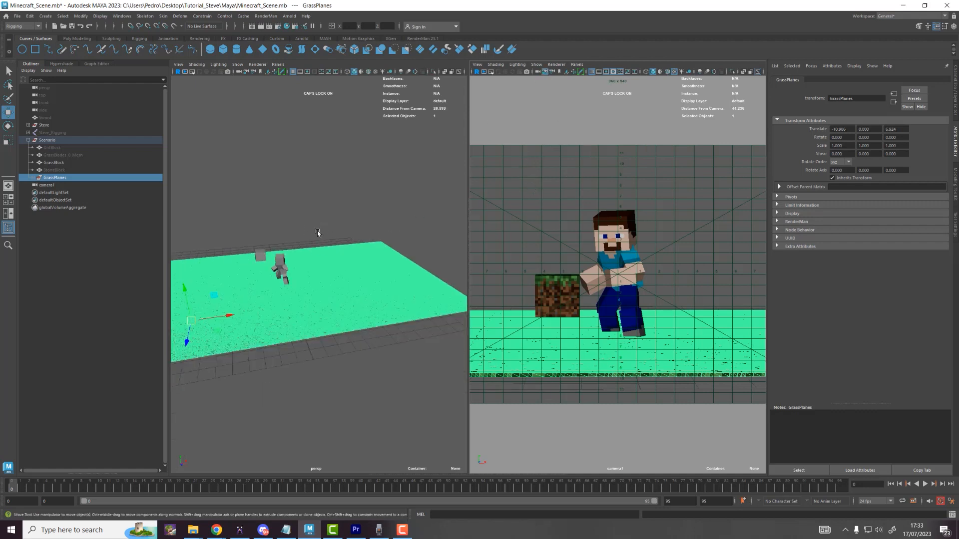
Step: Slide the grass floor toward camera1 in the persp view
scroll(316, 235, down, 3)
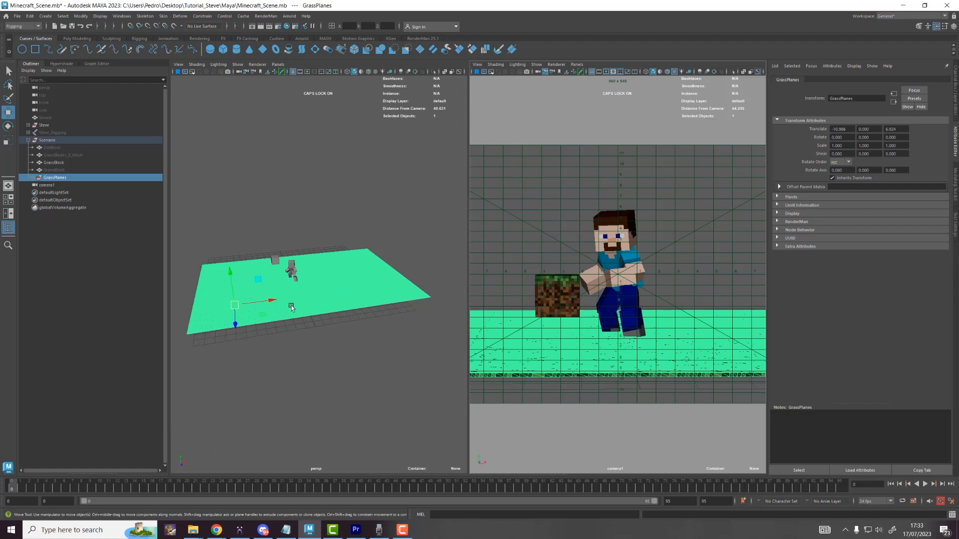
alt+drag(291, 306, 314, 327)
drag(256, 340, 265, 378)
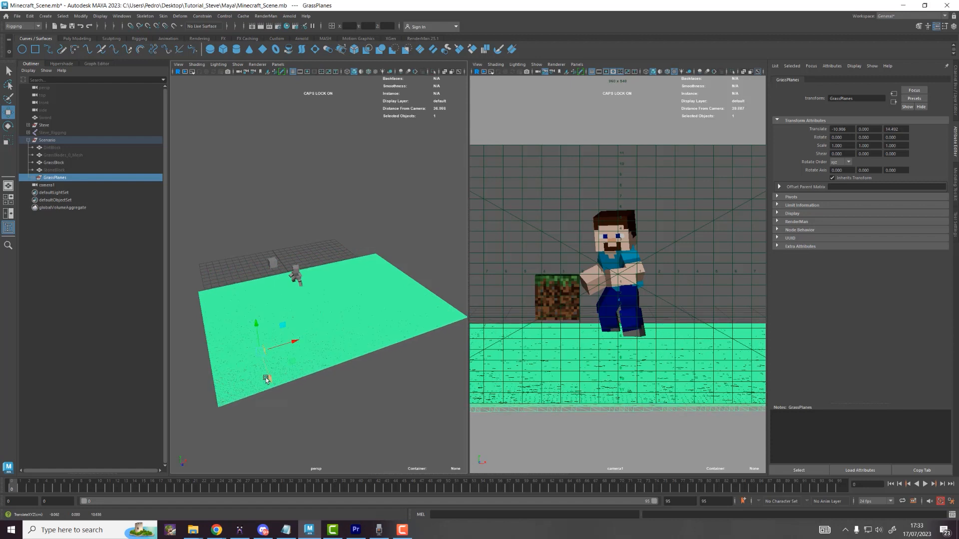
Step: Duplicate three grass planes and snap the copies back along Z to extend the floor
click(261, 303)
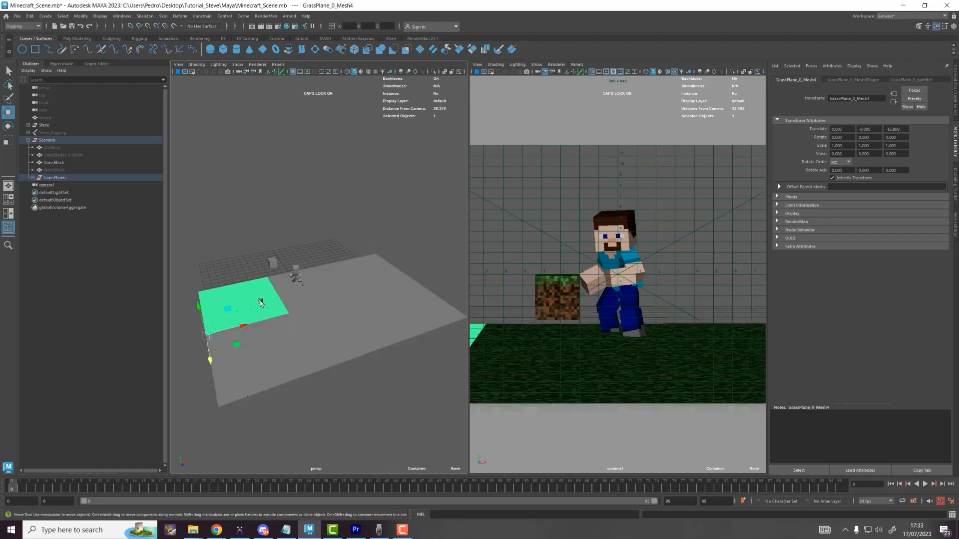
shift+click(306, 299)
shift+click(358, 276)
alt+drag(285, 296, 339, 322)
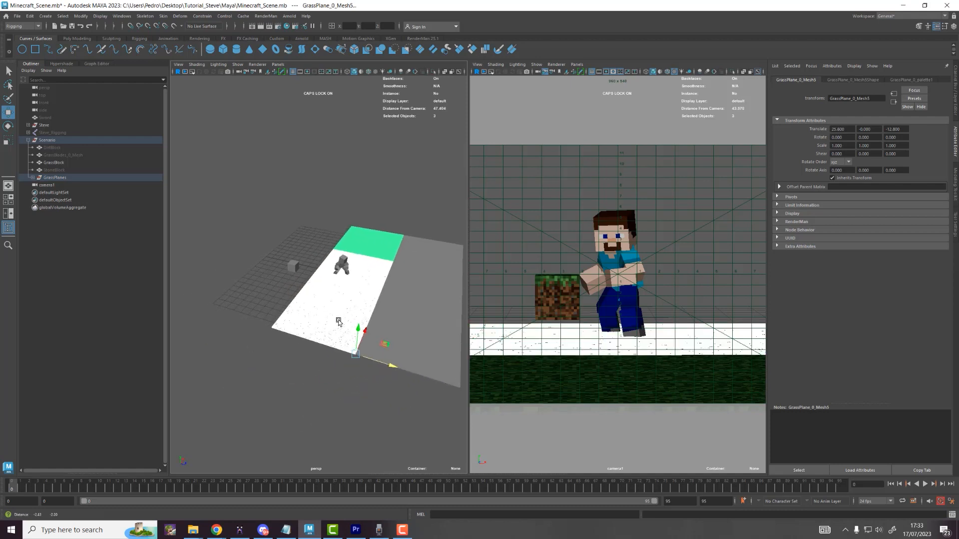
alt+middle_drag(370, 335, 359, 351)
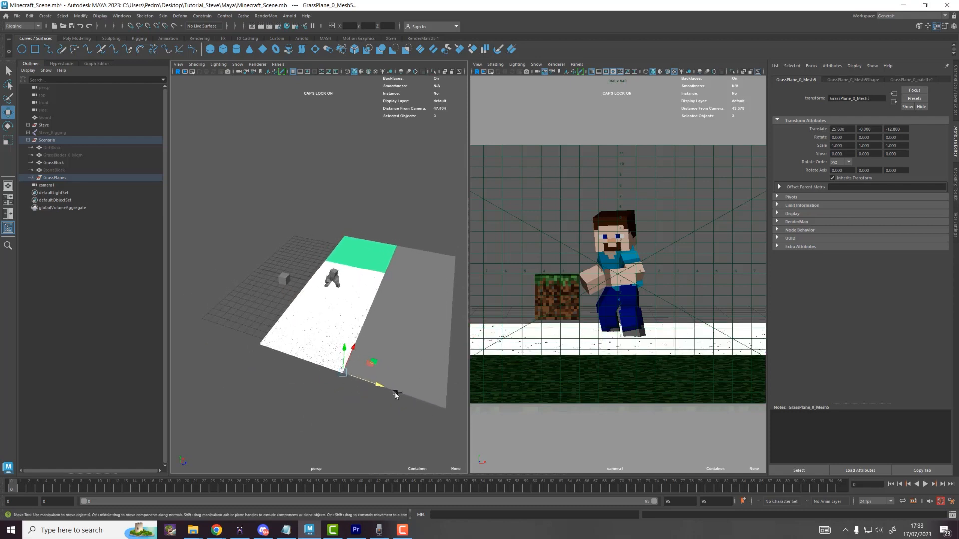
key(ctrl+d)
key(v)
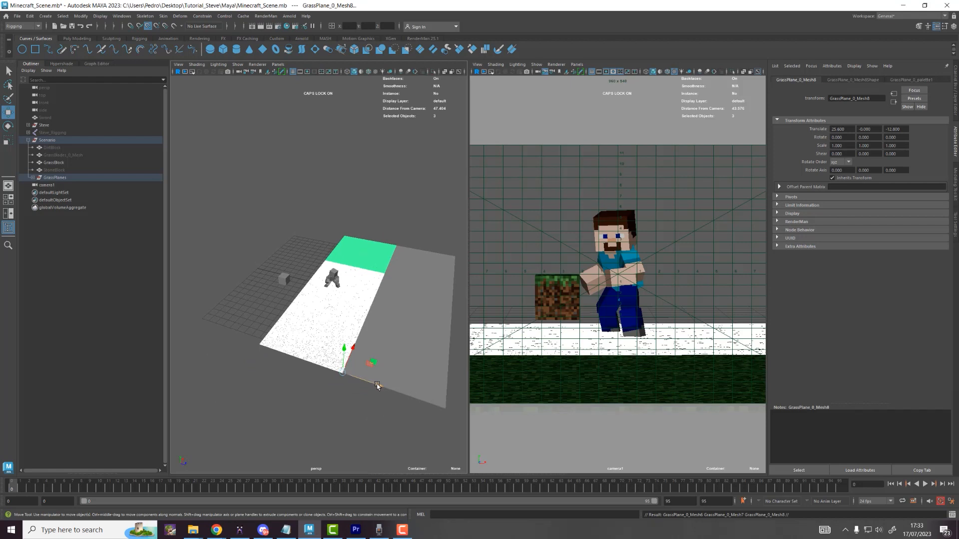
drag(377, 385, 225, 348)
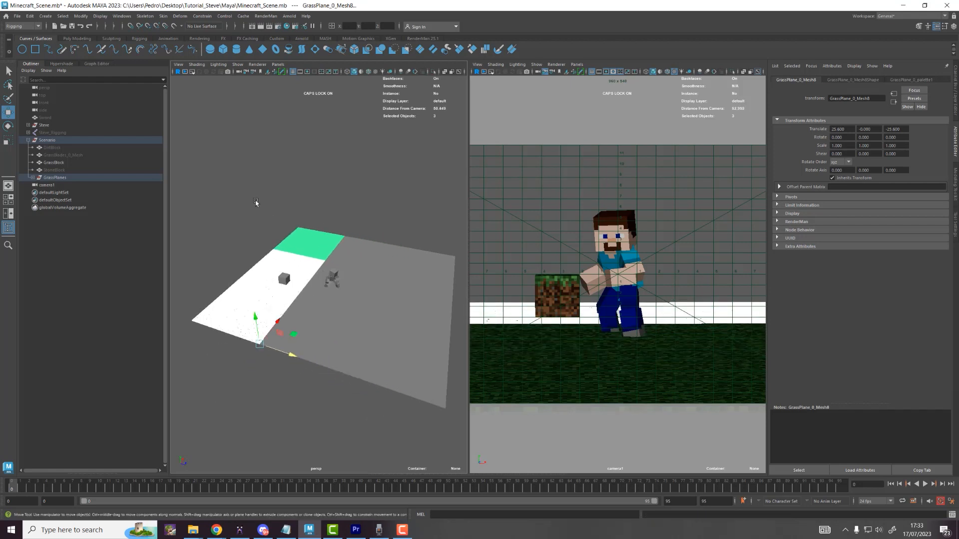
Step: Deselect the planes, orbit the persp view and select the grass block
click(255, 202)
scroll(292, 253, up, 8)
scroll(280, 265, down, 1)
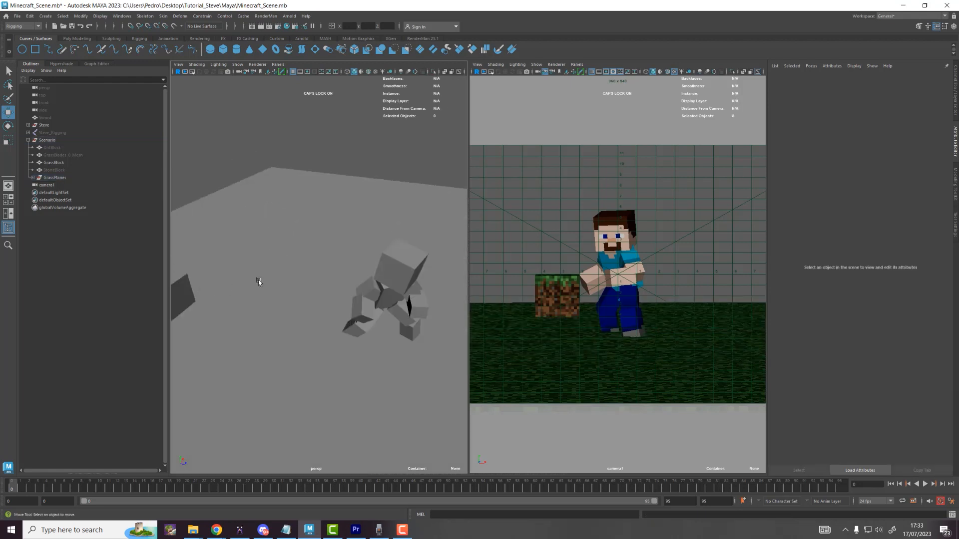
alt+drag(332, 274, 343, 271)
click(281, 300)
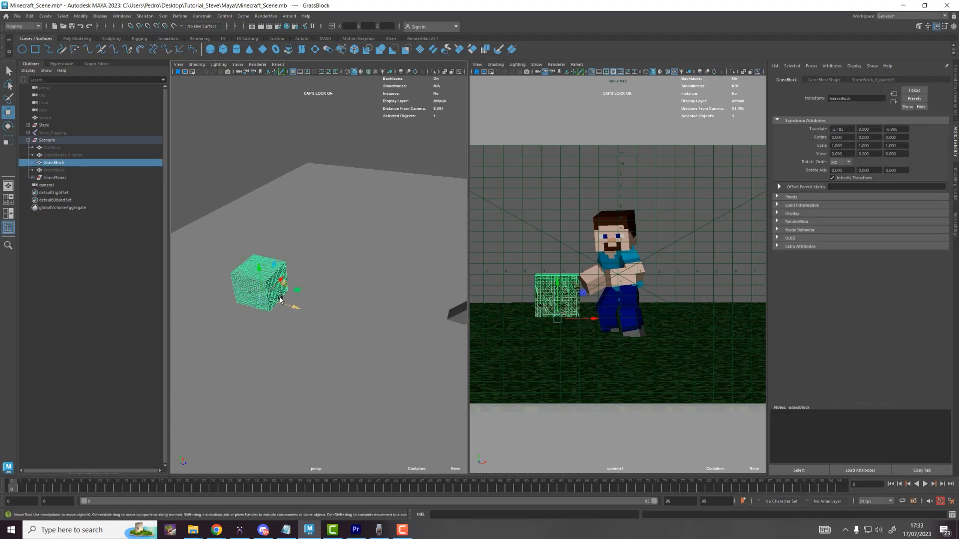
Step: Show textures in persp and reposition the grass block, lifting it upward
click(376, 73)
scroll(291, 250, down, 3)
drag(302, 296, 186, 277)
key(f)
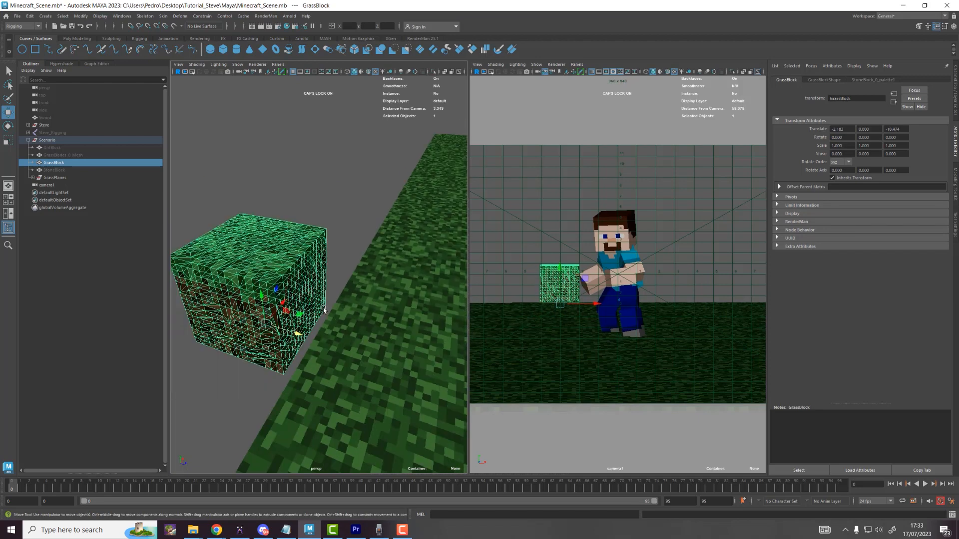
drag(299, 344, 402, 368)
key(f)
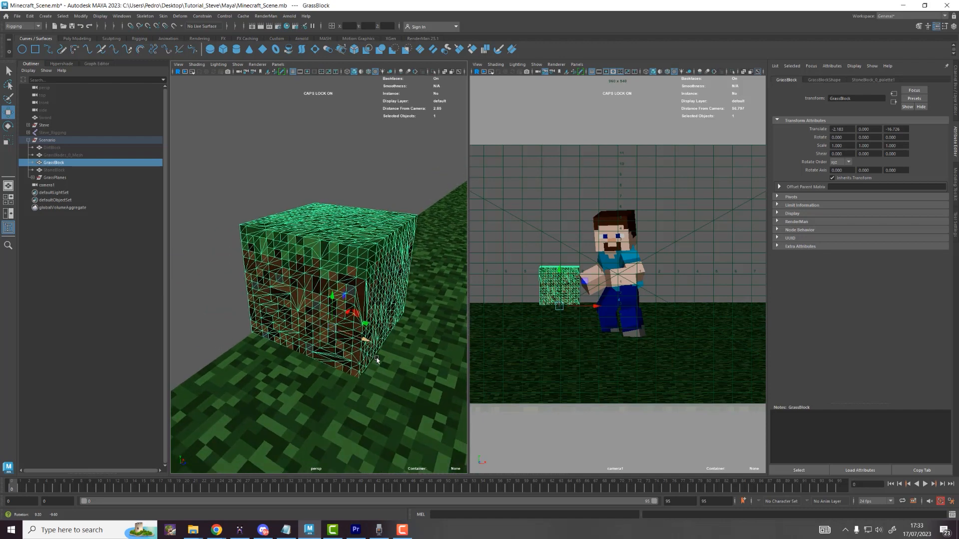
drag(332, 298, 365, 291)
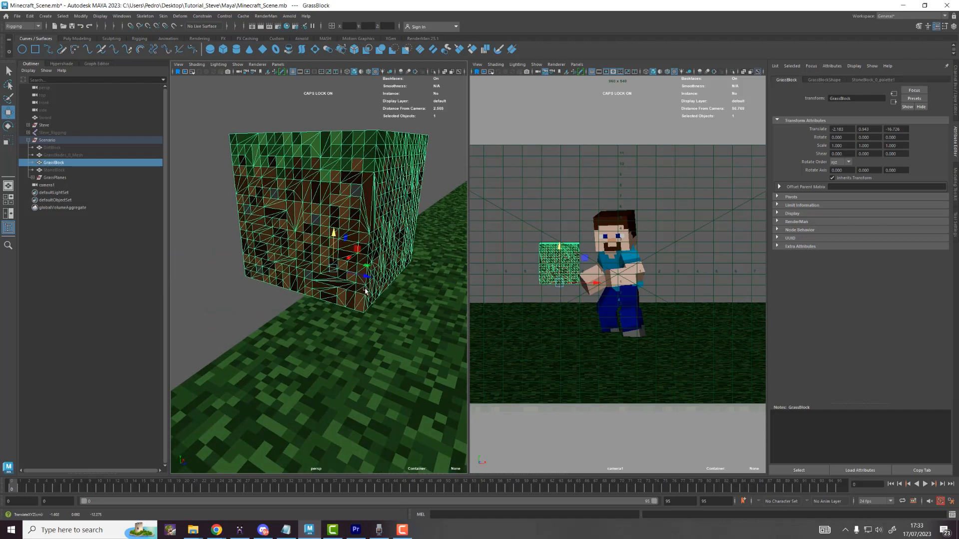
Step: Snap the grass block's pivot to its bottom corner
key(d)
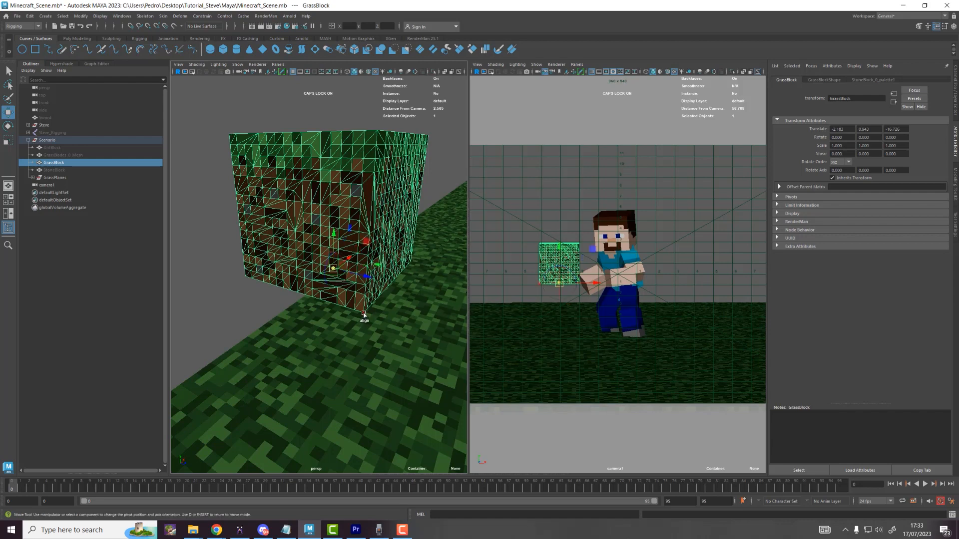
click(363, 315)
scroll(294, 350, down, 10)
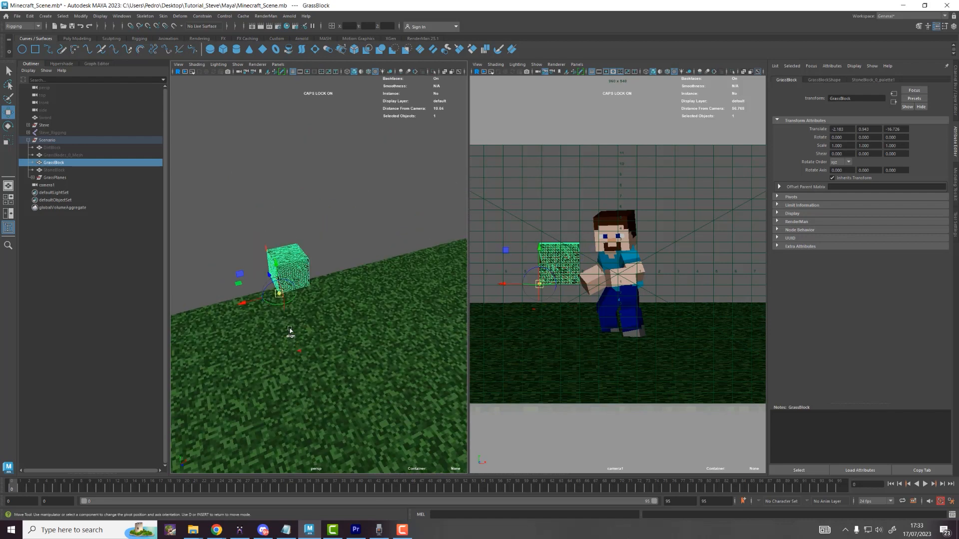
key(f)
key(d)
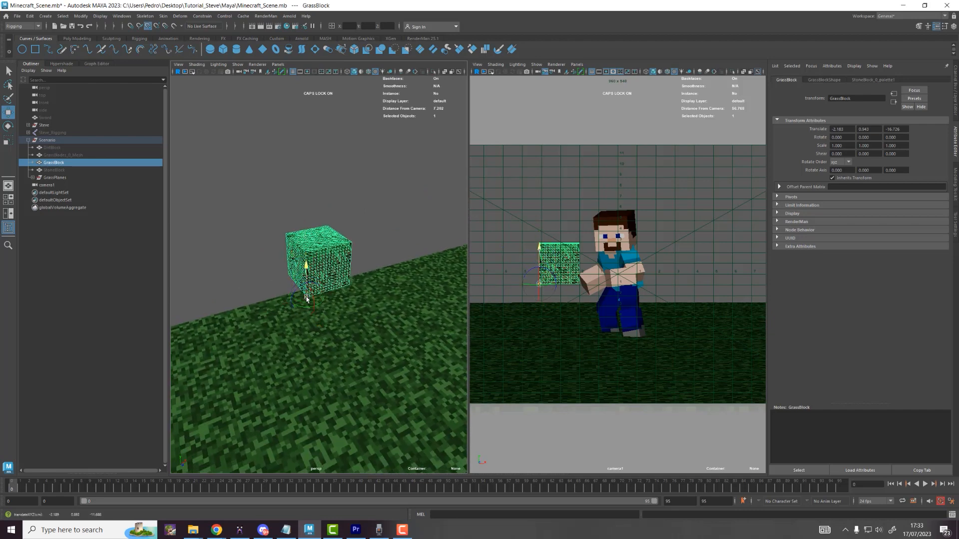
Step: Slide the grass block left along X to the left edge of camera1's view
alt+drag(298, 285, 336, 355)
scroll(318, 288, up, 6)
scroll(332, 357, down, 3)
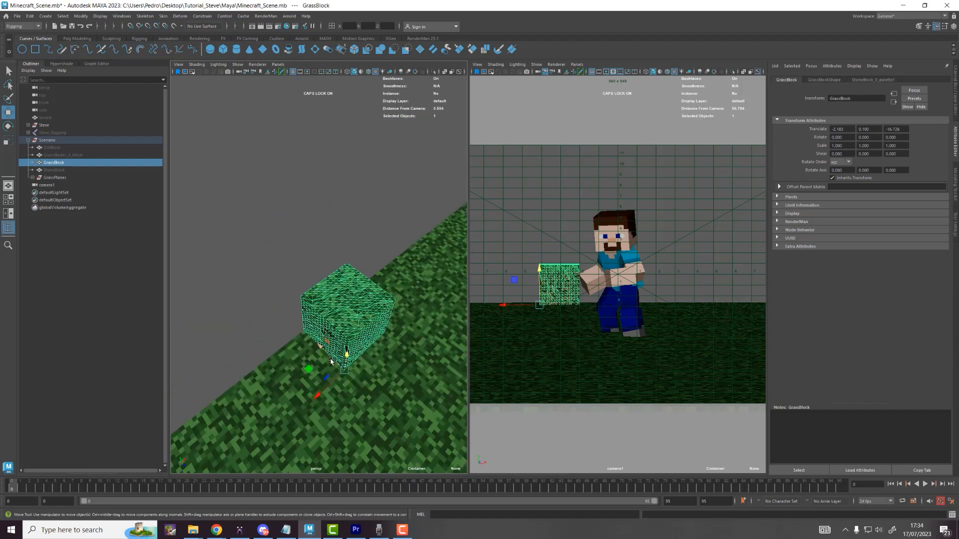
scroll(330, 361, down, 5)
mouse_move(325, 305)
mouse_down()
mouse_move(258, 341)
mouse_move(318, 317)
mouse_up()
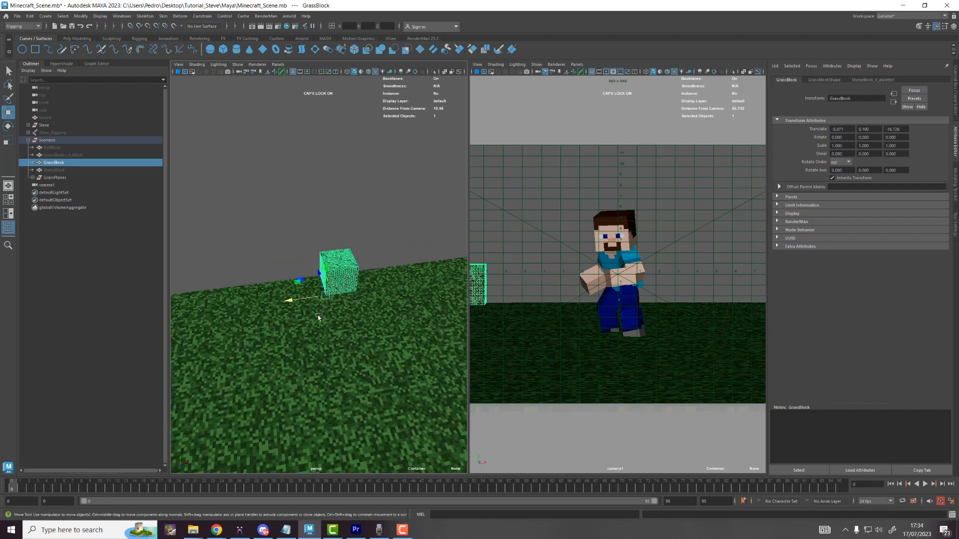
Step: Duplicate the grass block and snap the copy flush beside the original
alt+middle_drag(318, 316, 283, 366)
key(ctrl+d)
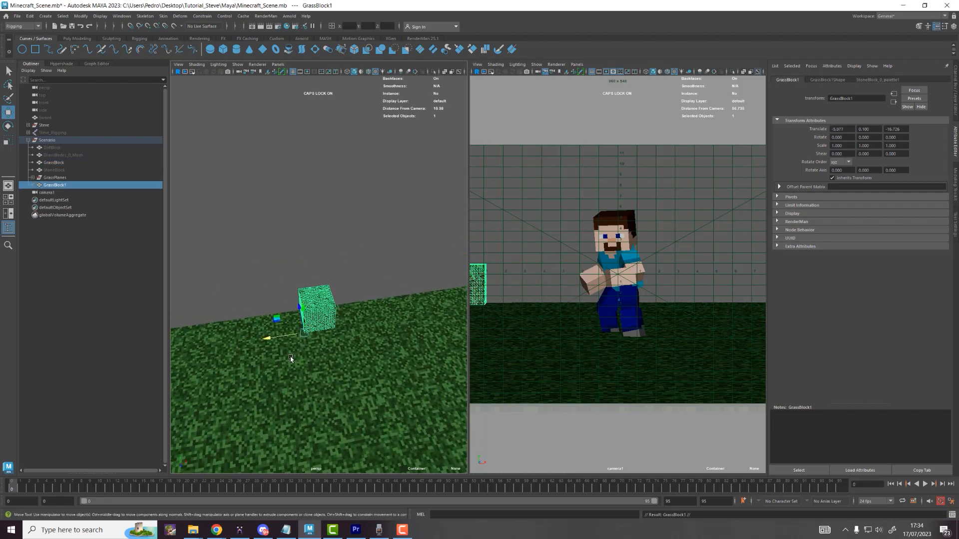
scroll(283, 366, up, 3)
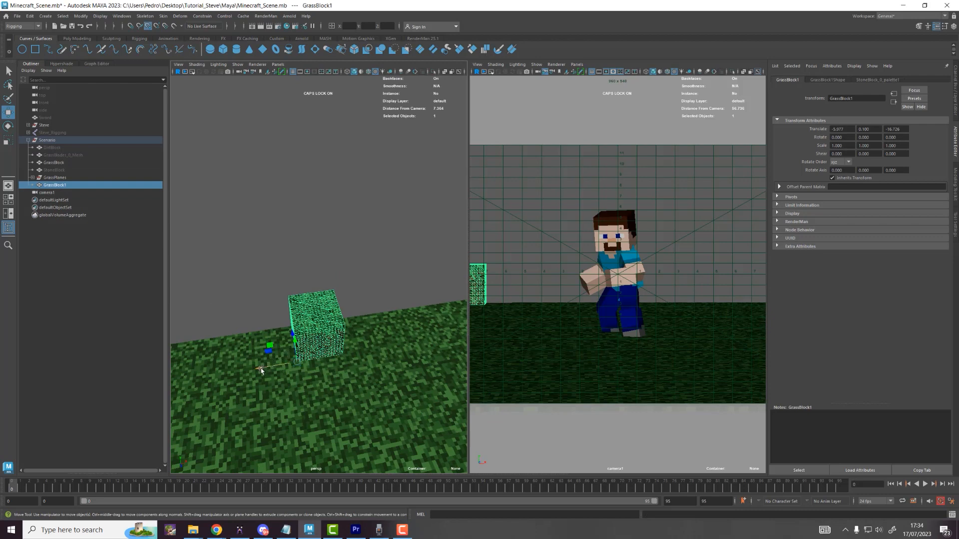
drag(261, 370, 345, 367)
alt+middle_drag(378, 326, 324, 321)
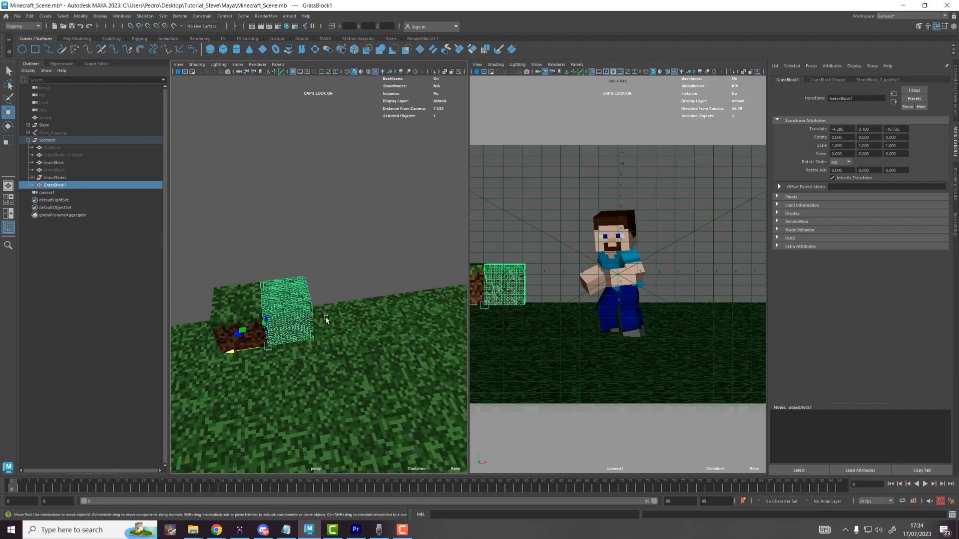
Step: Repeat the duplicate with Shift+D to extend the row to ten blocks
key(shift+d)
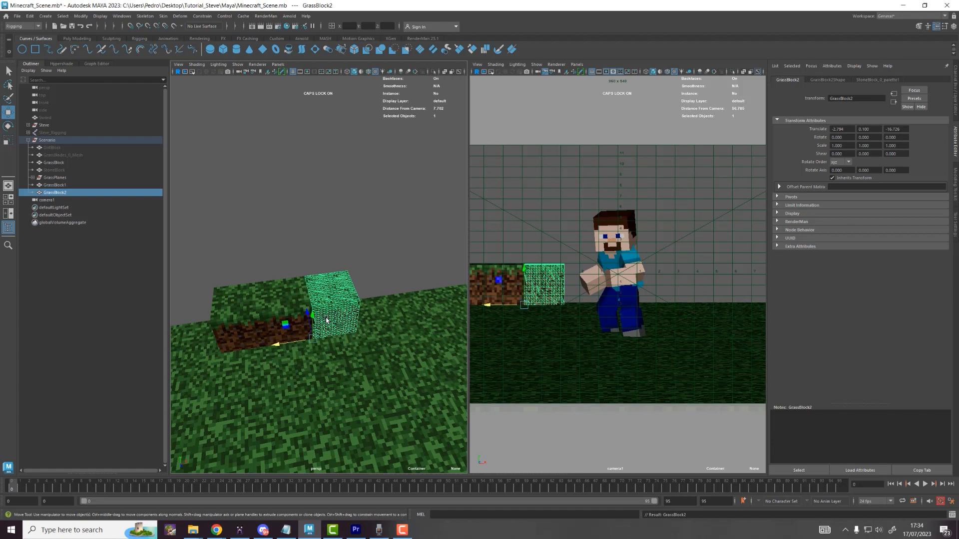
key(shift+d)
key(shift+d)
key(shift+d)
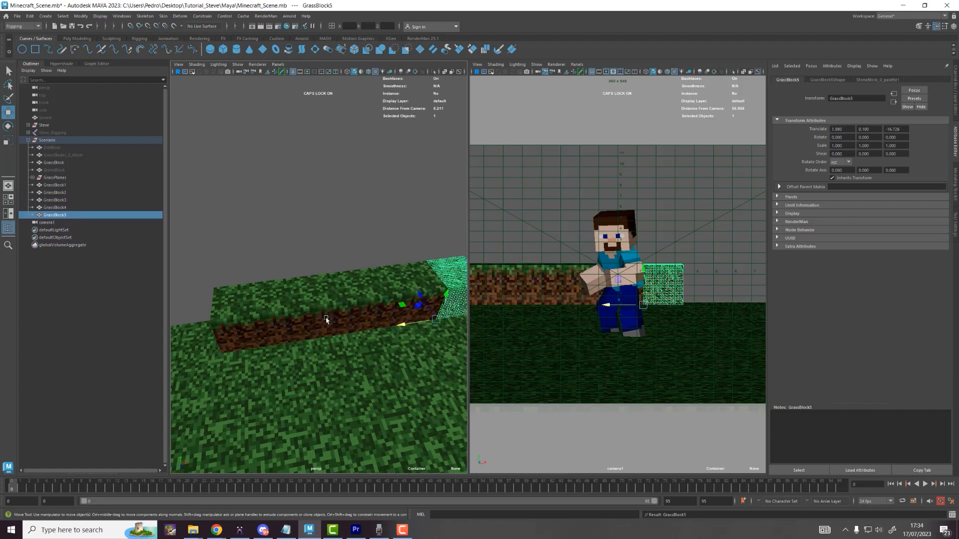
key(shift+d)
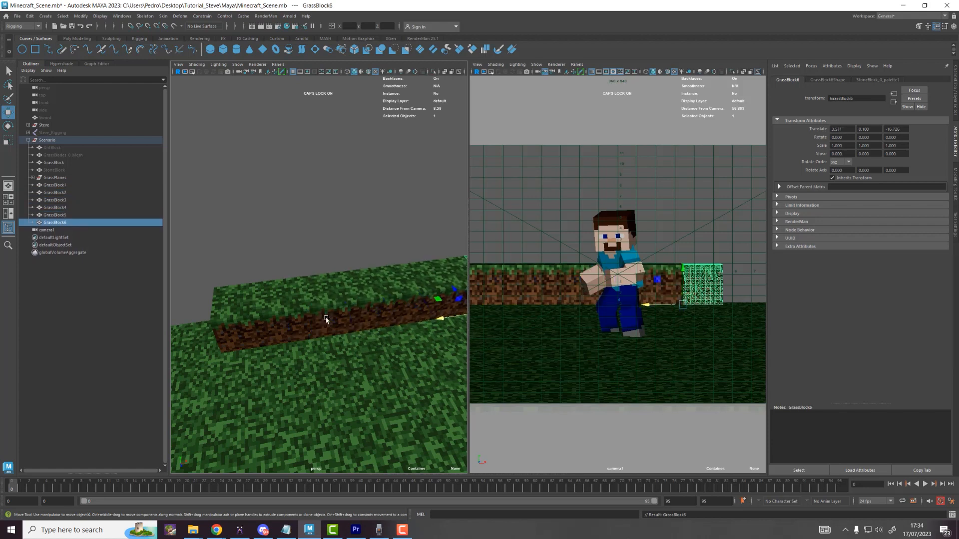
key(shift+d)
key(shift+d)
key(shift+d)
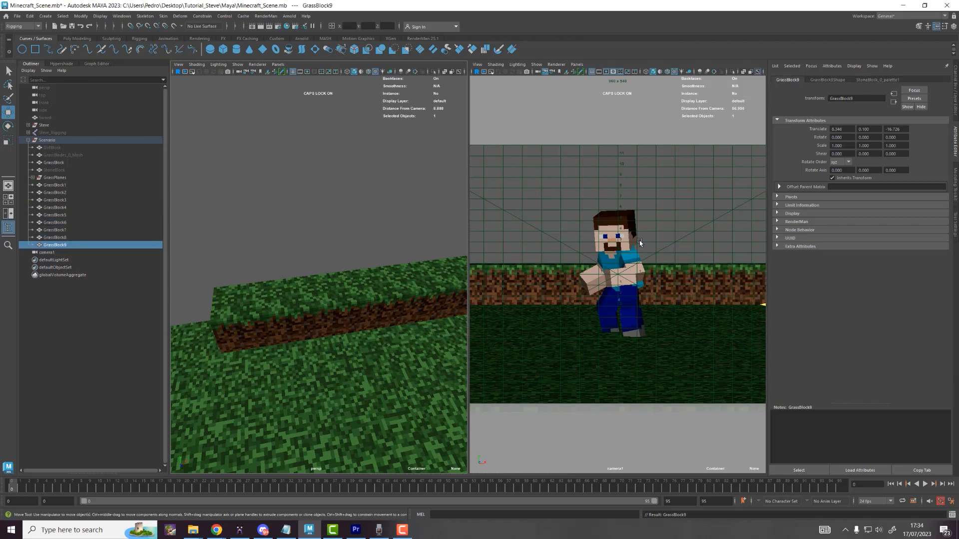
scroll(368, 250, down, 5)
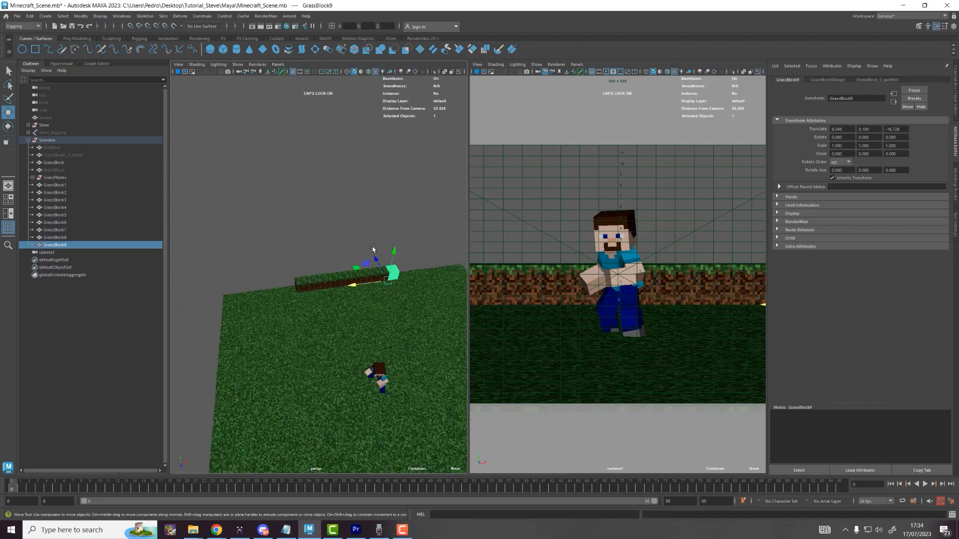
Step: Select all ten blocks and shift the row along X, then back along Z
alt+drag(286, 255, 422, 286)
alt+drag(321, 289, 310, 290)
drag(239, 302, 225, 303)
alt+drag(227, 304, 323, 351)
scroll(324, 351, up, 3)
alt+middle_drag(324, 352, 333, 342)
drag(332, 343, 294, 325)
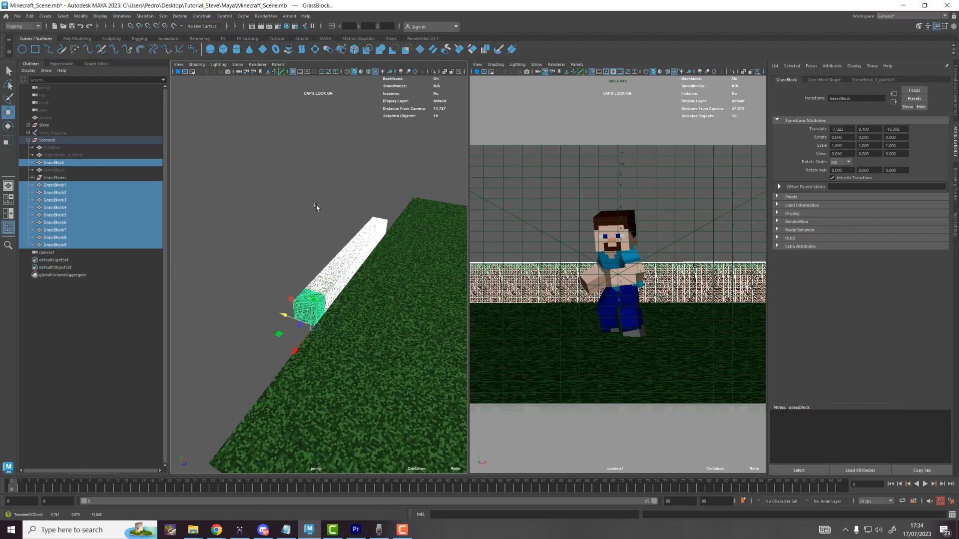
Step: Duplicate the row's last three blocks and move the copies forward along Z
click(316, 205)
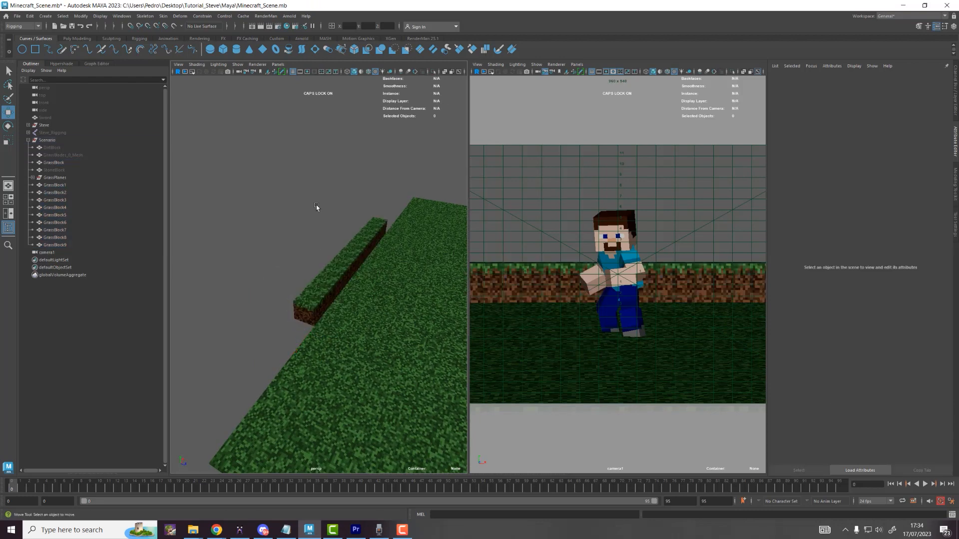
mouse_move(366, 256)
alt+mouse_down()
mouse_move(304, 269)
mouse_move(381, 253)
alt+mouse_up()
scroll(359, 268, up, 3)
click(395, 249)
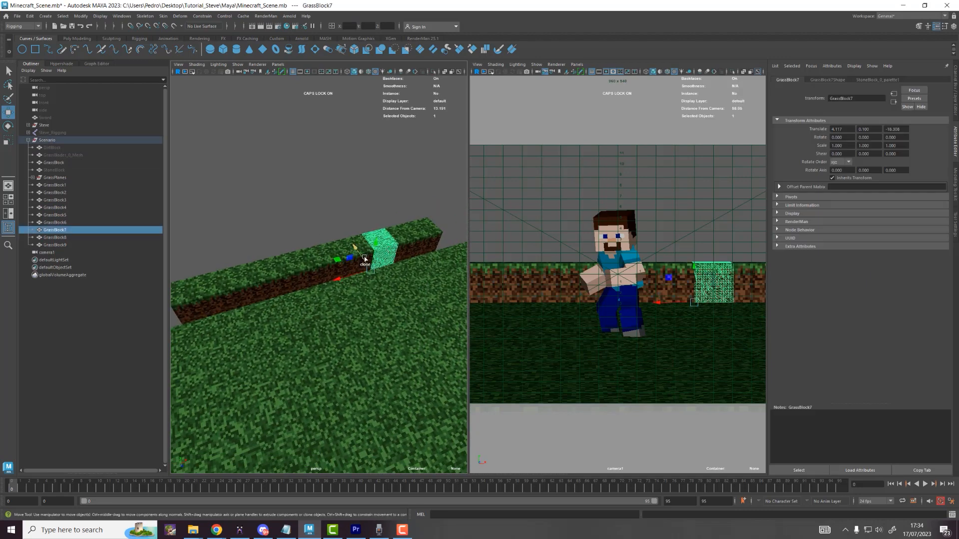
click(427, 236)
shift+click(410, 244)
shift+click(391, 244)
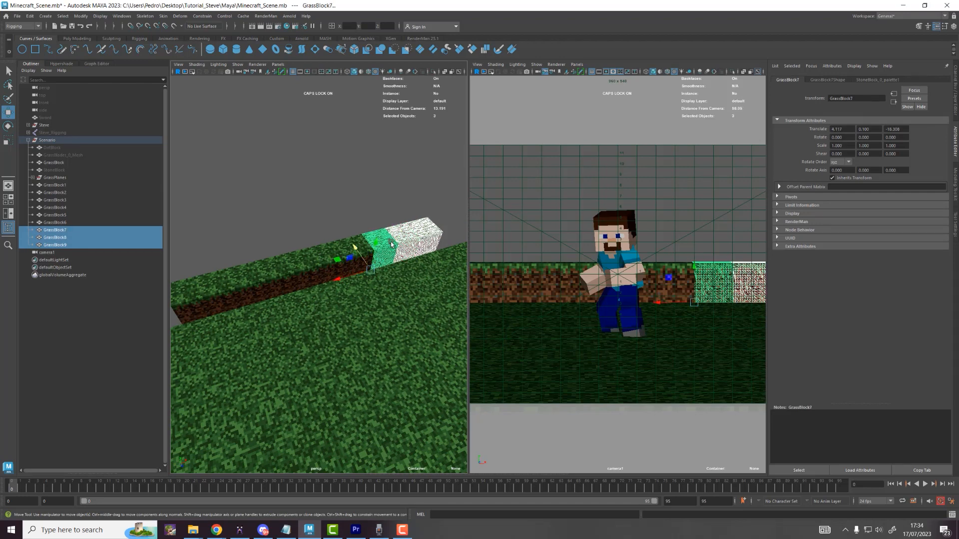
key(ctrl+d)
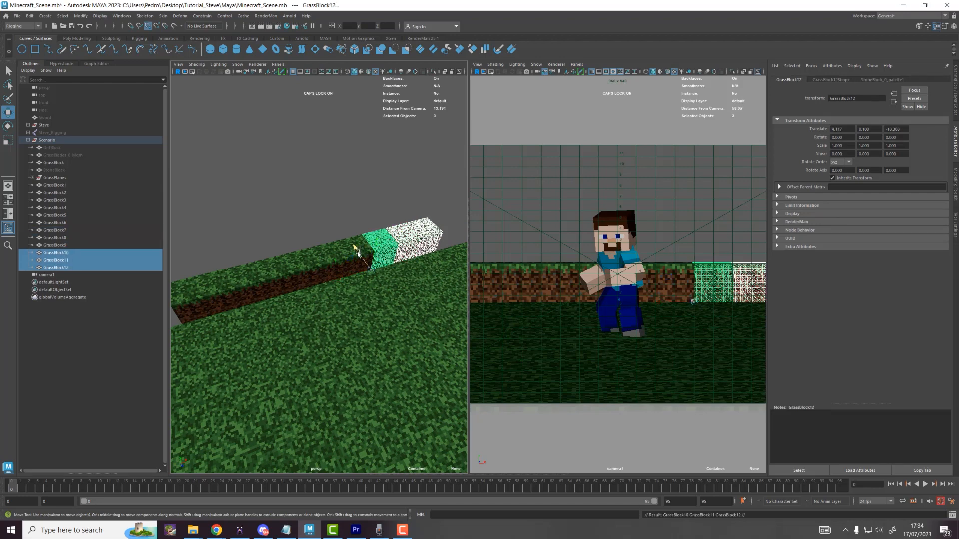
drag(357, 253, 387, 288)
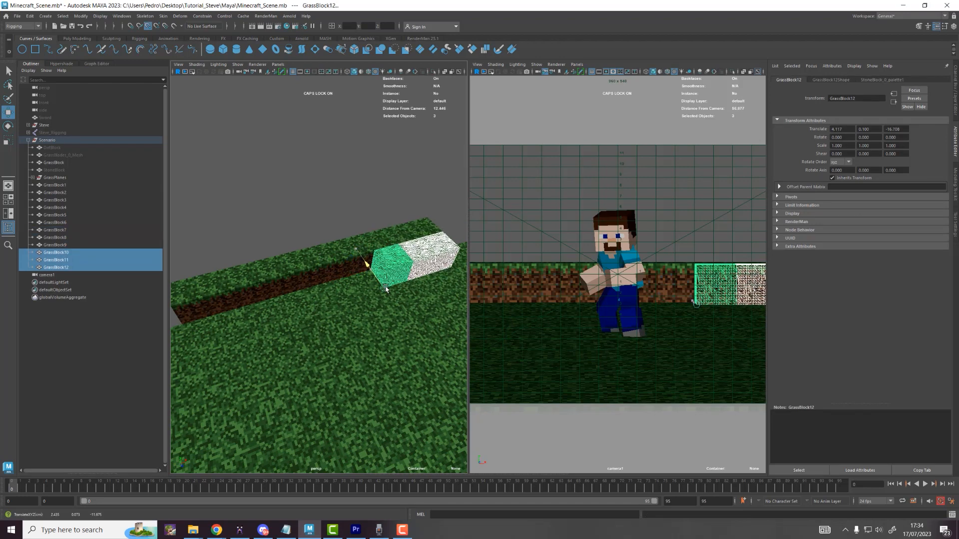
Step: Duplicate the copies except GrassBlock12 further forward, then deselect everything
shift+click(439, 252)
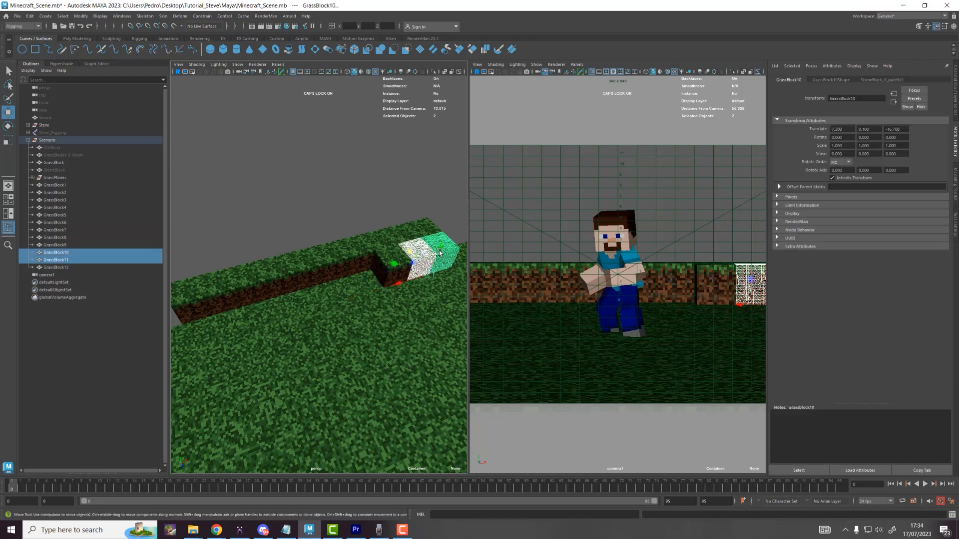
key(ctrl+d)
drag(438, 253, 434, 293)
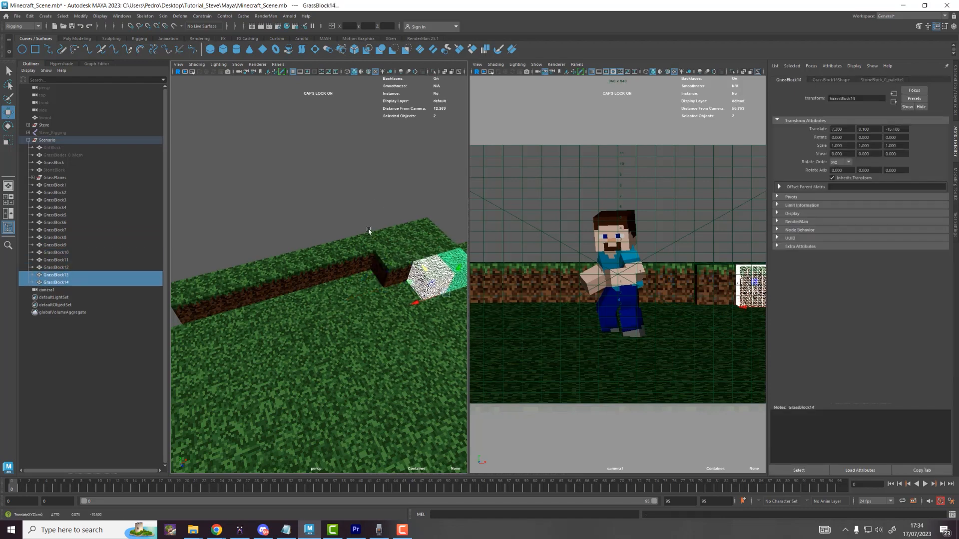
click(364, 214)
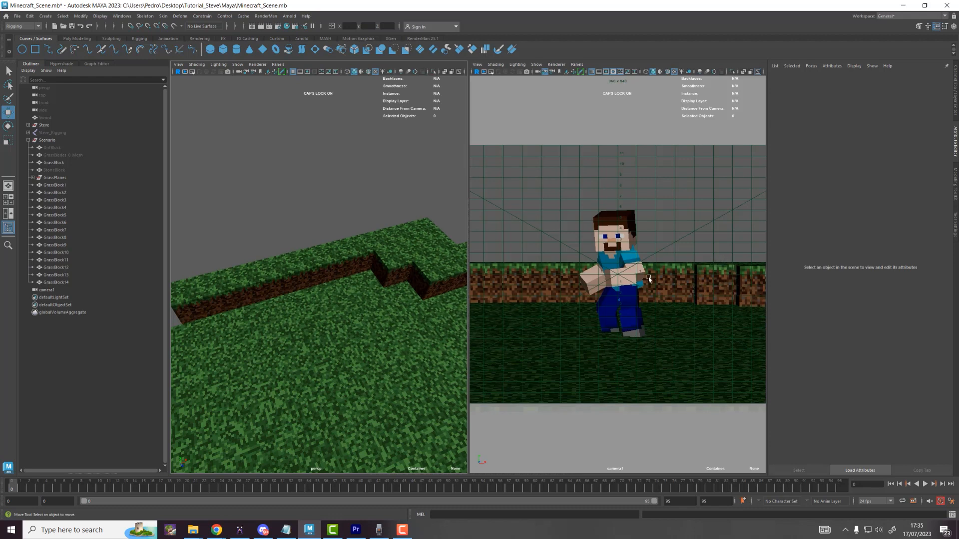
Step: Widen the camera1 panel, reframe Steve right of centre before the block row, and select Steve_Rigging
click(589, 177)
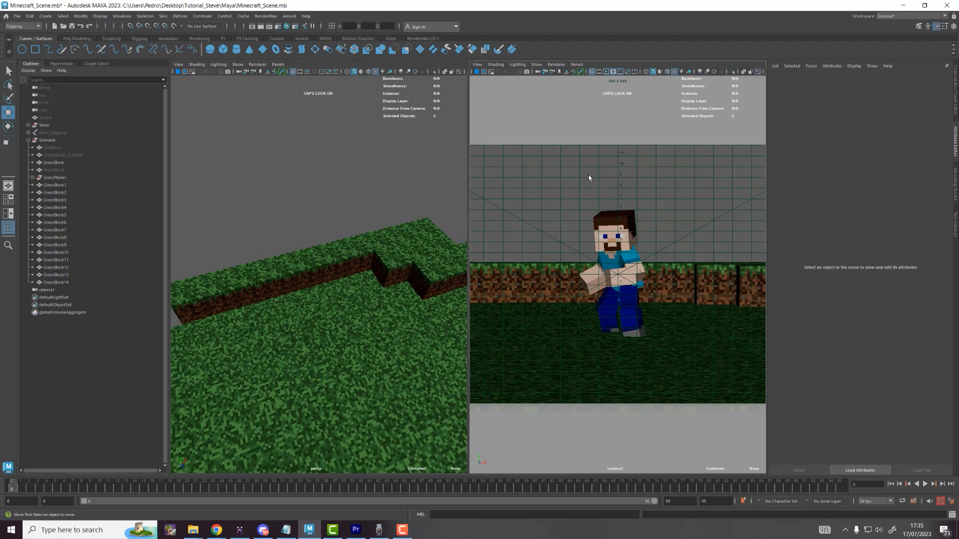
drag(469, 104, 262, 149)
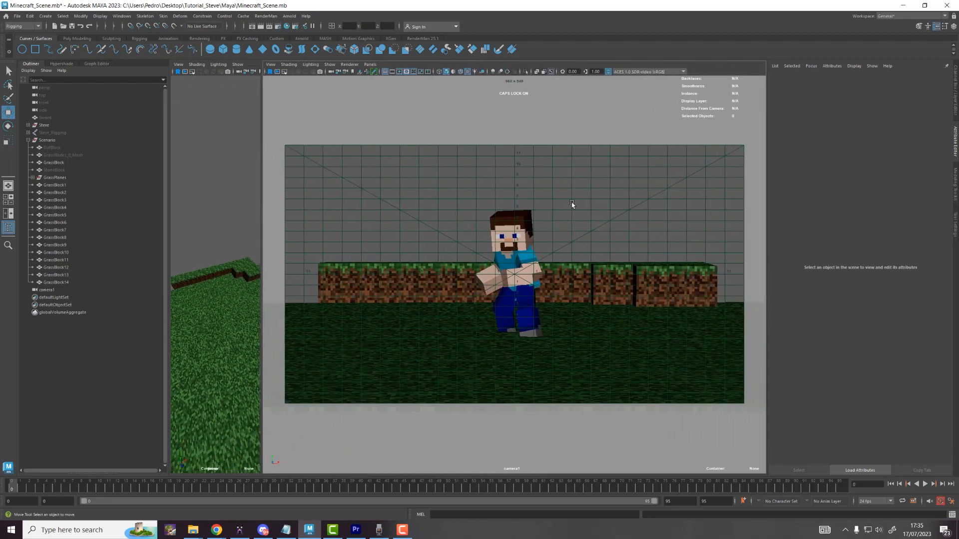
alt+drag(605, 235, 617, 236)
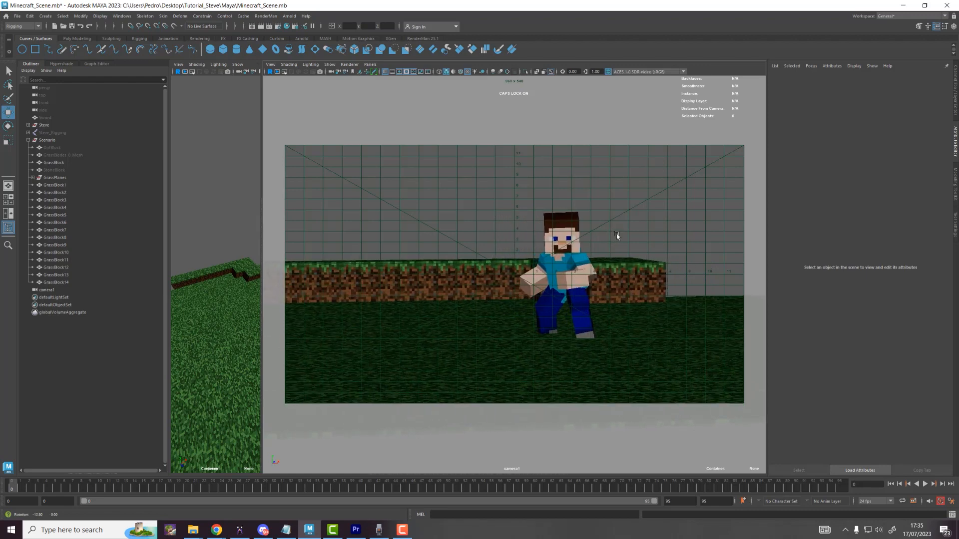
alt+right_drag(624, 237, 637, 248)
mouse_move(637, 248)
alt+middle_down()
mouse_move(627, 231)
mouse_move(624, 251)
mouse_move(640, 251)
alt+middle_up()
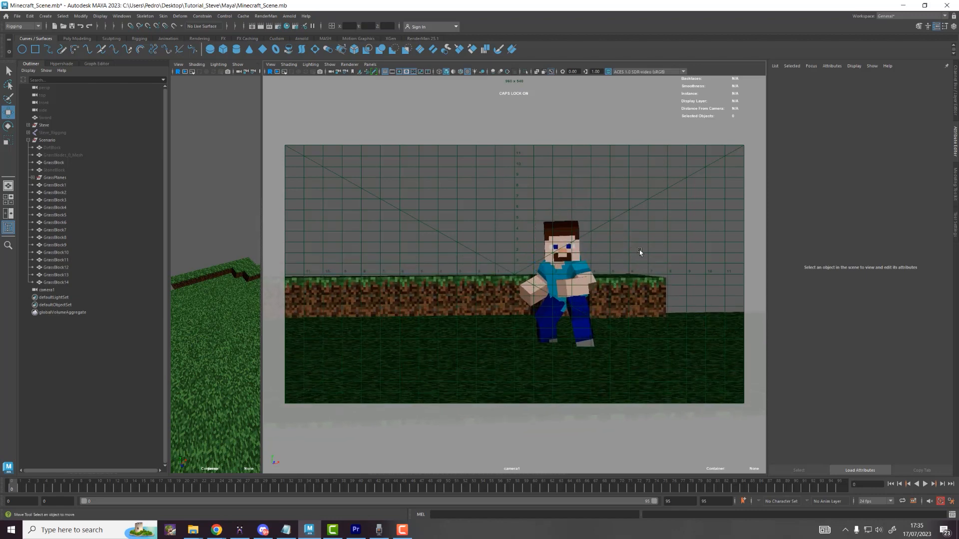
alt+drag(654, 253, 651, 247)
alt+right_drag(650, 248, 656, 255)
alt+middle_drag(656, 255, 655, 258)
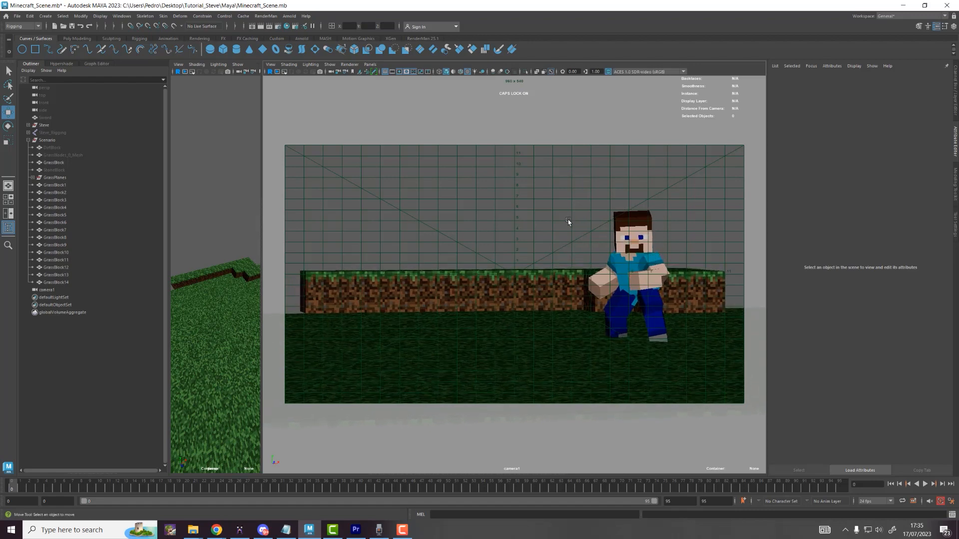
click(65, 133)
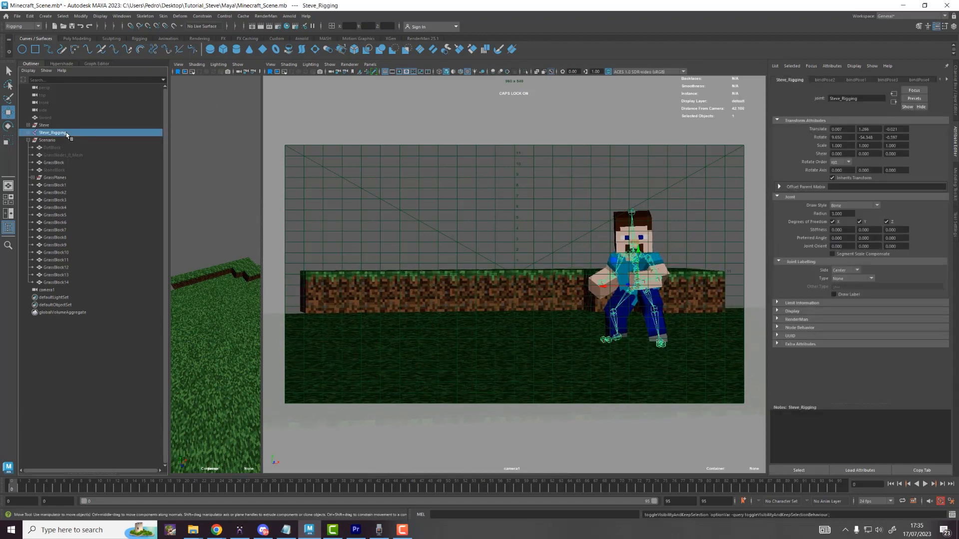
Step: Slide Steve_Rigging left along X and switch to rotating him
drag(603, 286, 545, 290)
key(e)
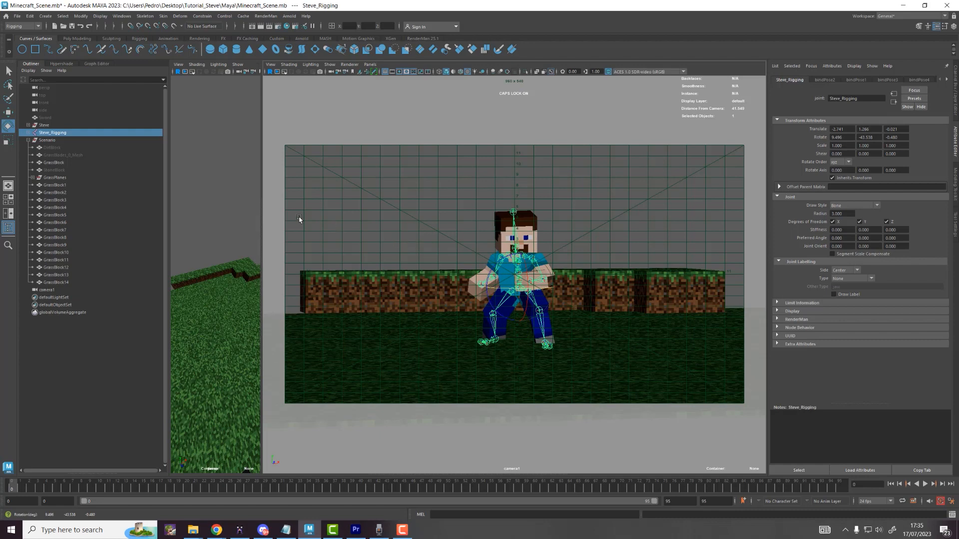
drag(264, 219, 302, 229)
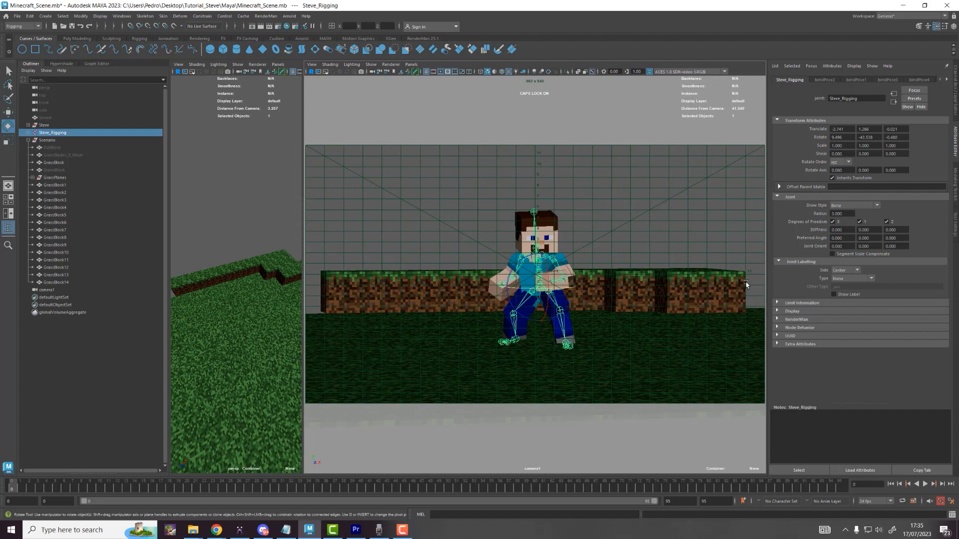
Step: Turn off the camera1 Field Chart, hide Steve's joints, and close the Attribute Editor to enlarge the viewports
click(455, 72)
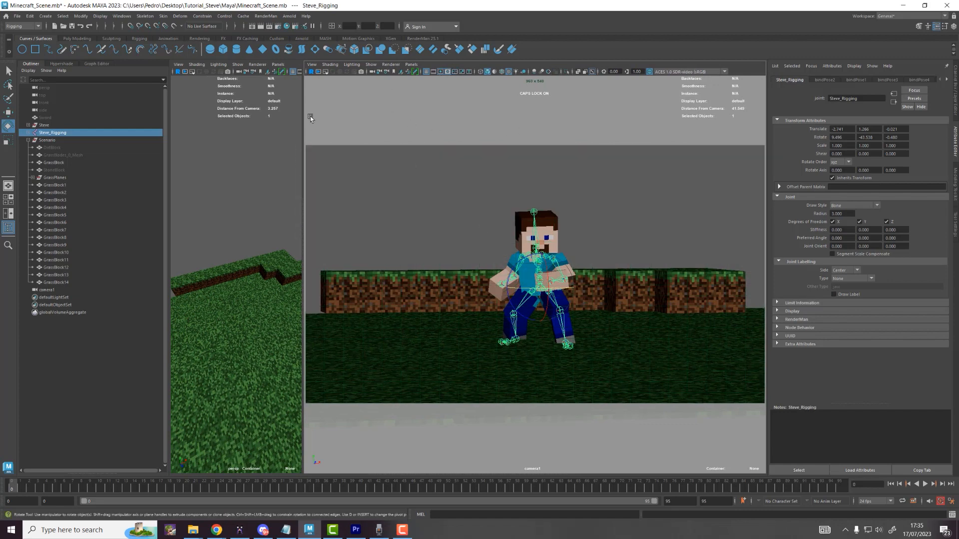
key(h)
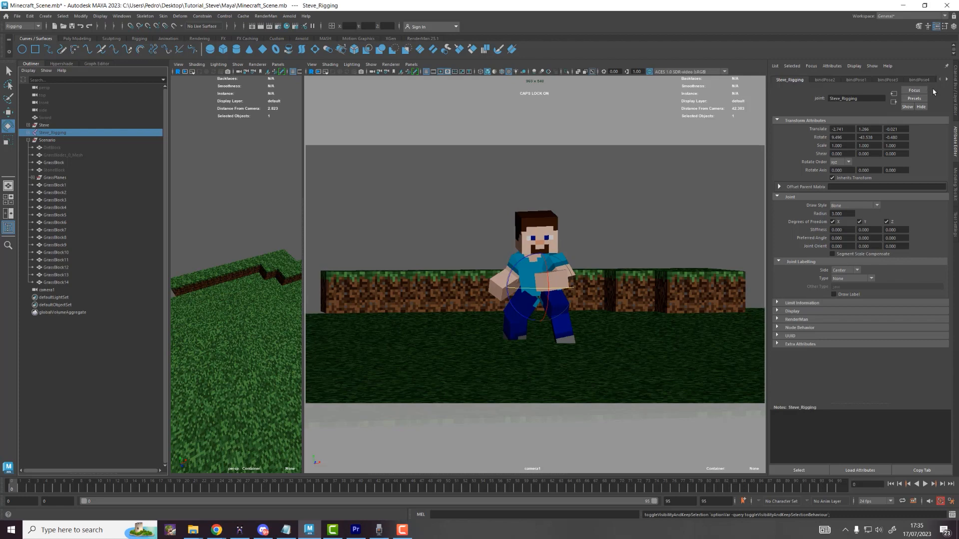
click(954, 135)
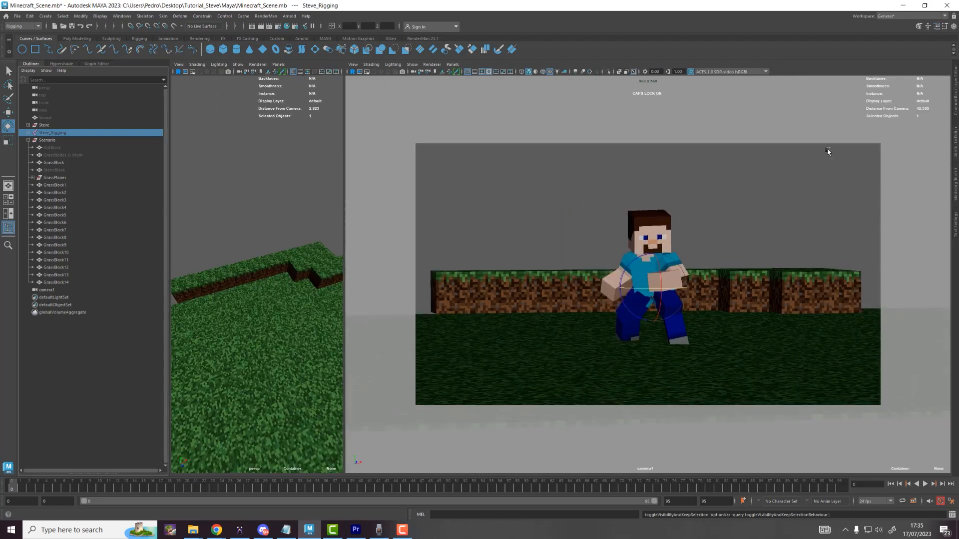
drag(344, 201, 484, 213)
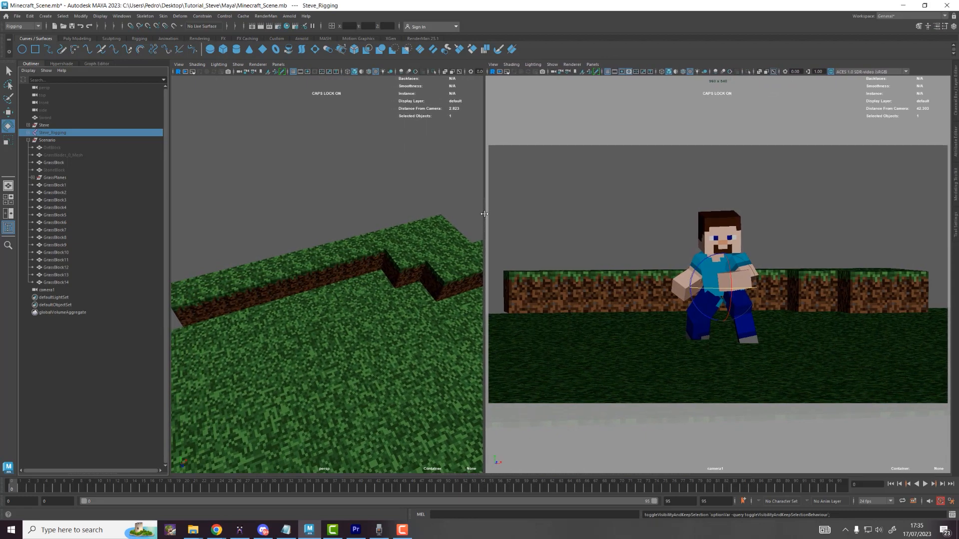
alt+drag(409, 255, 344, 272)
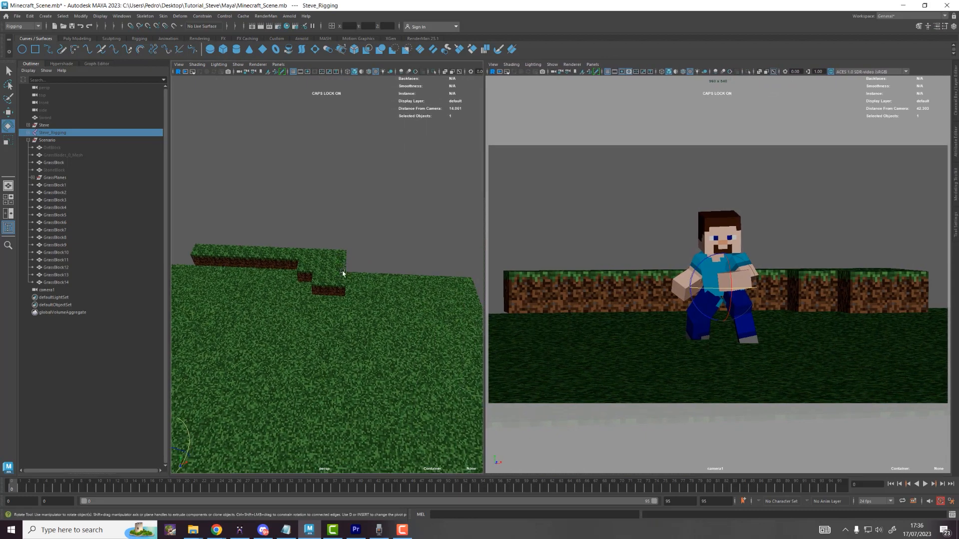
Step: Duplicate three grass blocks twice, snapping each set of copies right along X (up to GrassBlock20)
click(343, 276)
shift+click(348, 259)
shift+click(351, 246)
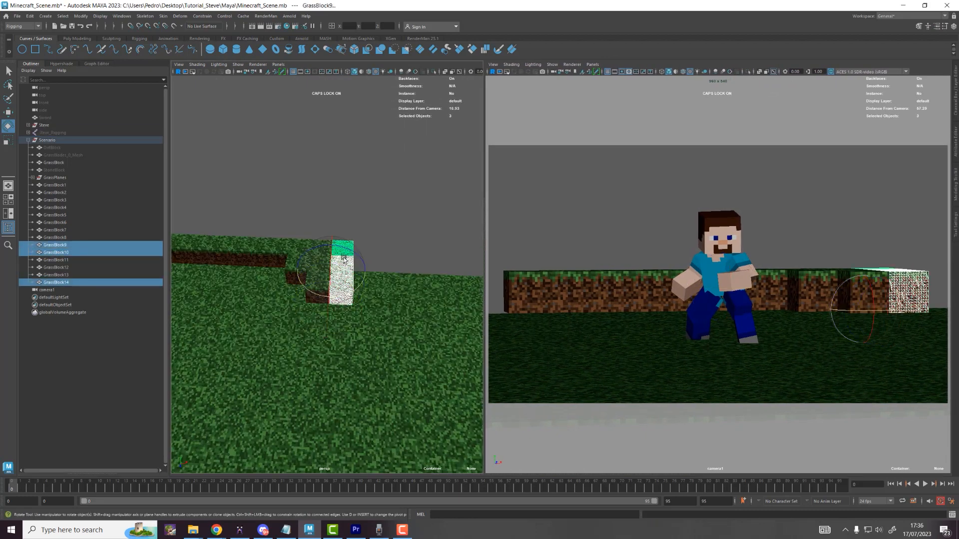
key(ctrl+d)
key(w)
key(v)
drag(308, 271, 353, 275)
key(f)
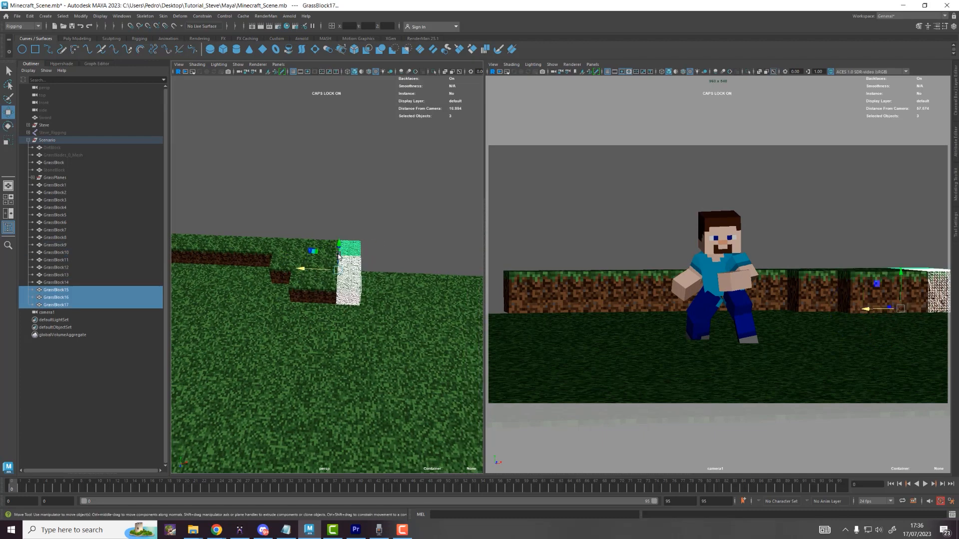
scroll(338, 269, down, 3)
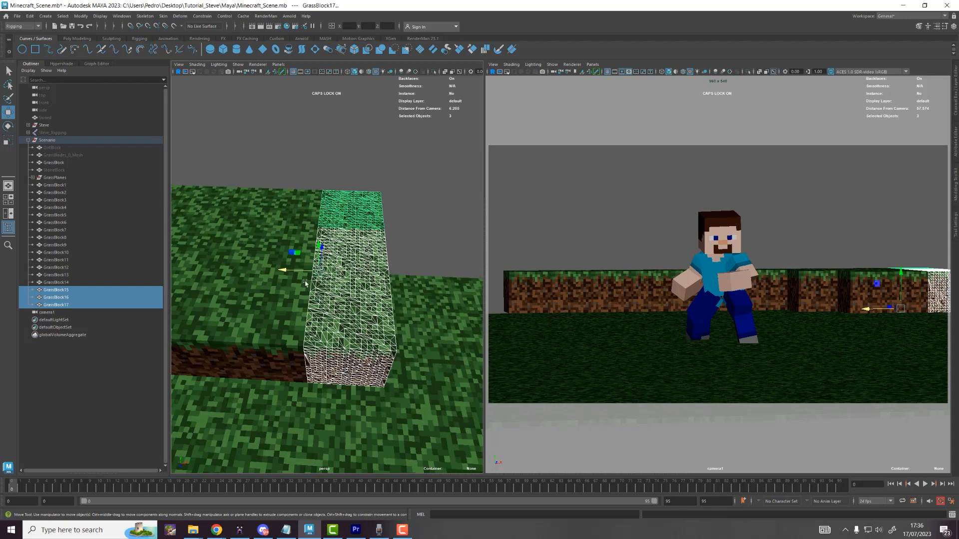
key(ctrl+d)
drag(287, 272, 388, 297)
scroll(347, 208, down, 5)
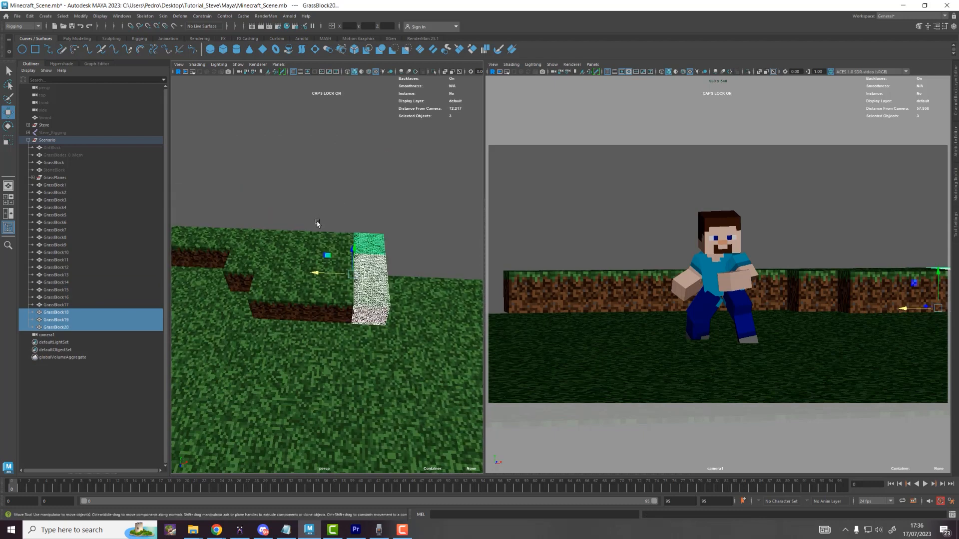
Step: Duplicate the leftmost block as GrassBlock21 and snap it flush to the row's left end via its pivot
click(276, 252)
scroll(278, 270, up, 5)
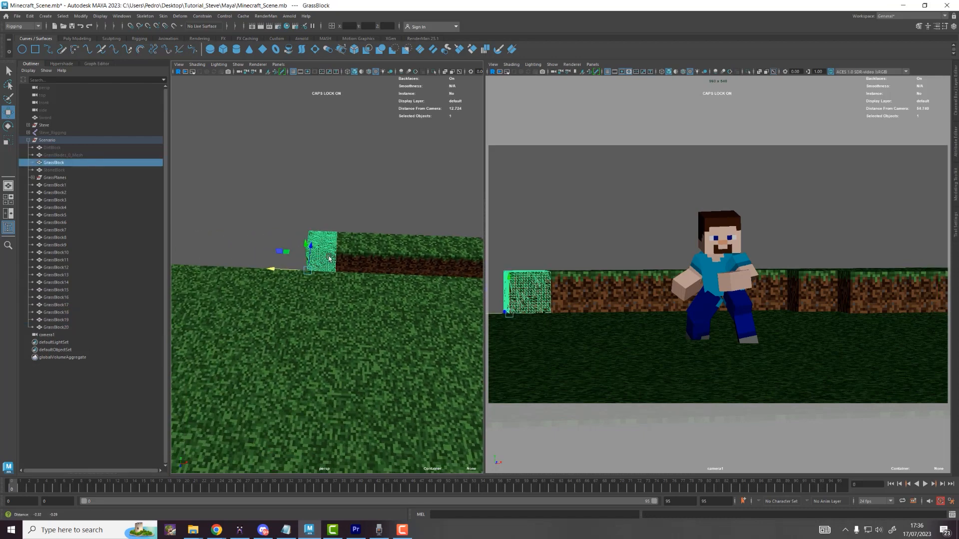
key(ctrl+d)
drag(302, 269, 184, 266)
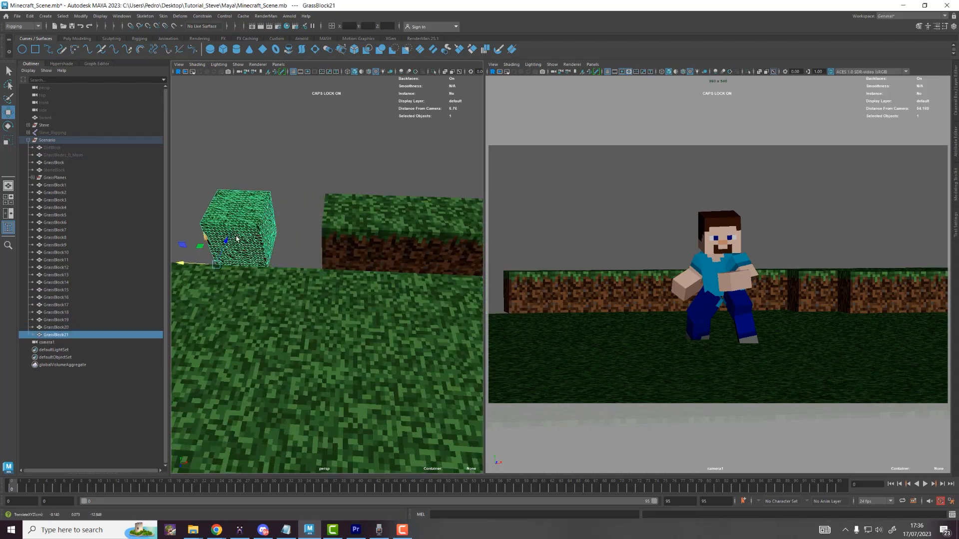
alt+middle_drag(242, 290, 323, 275)
scroll(323, 275, up, 4)
alt+drag(323, 275, 341, 270)
scroll(352, 245, up, 3)
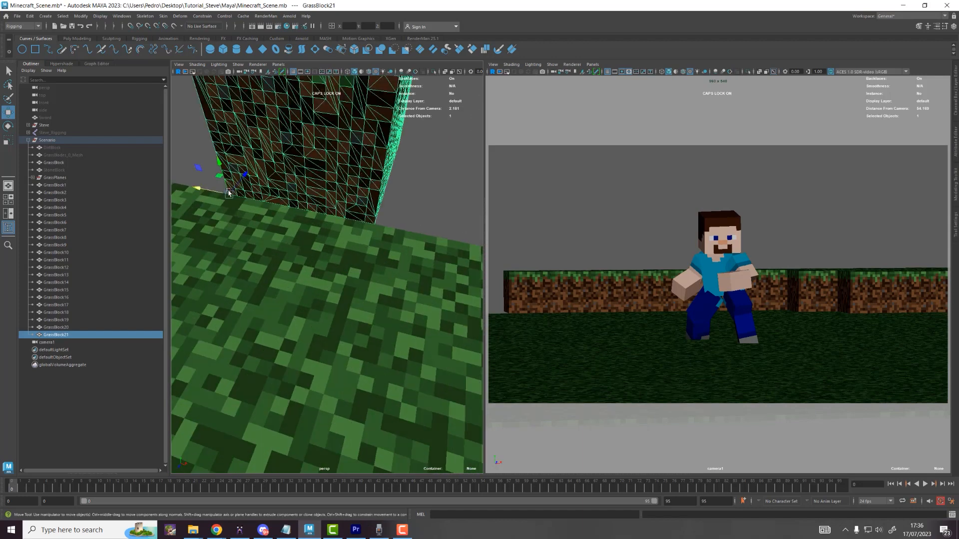
key(d)
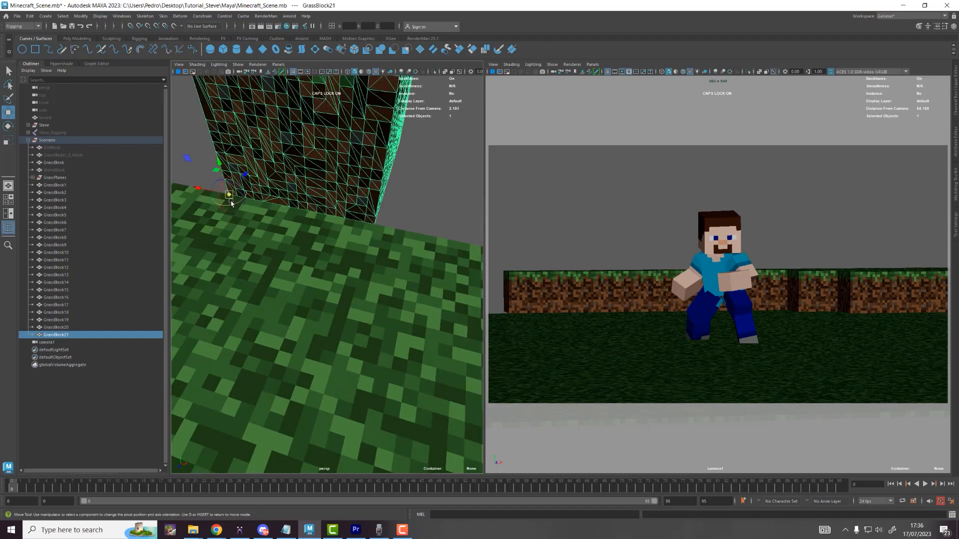
drag(231, 203, 427, 275)
scroll(375, 228, down, 5)
key(v)
scroll(409, 249, down, 8)
alt+drag(345, 220, 319, 116)
click(353, 198)
Step: Duplicate the row of 13 grass blocks and turn the camera1 grid guide back on
mouse_move(296, 239)
alt+mouse_down()
mouse_move(301, 214)
mouse_move(329, 275)
mouse_move(304, 248)
alt+mouse_up()
key(ctrl+d)
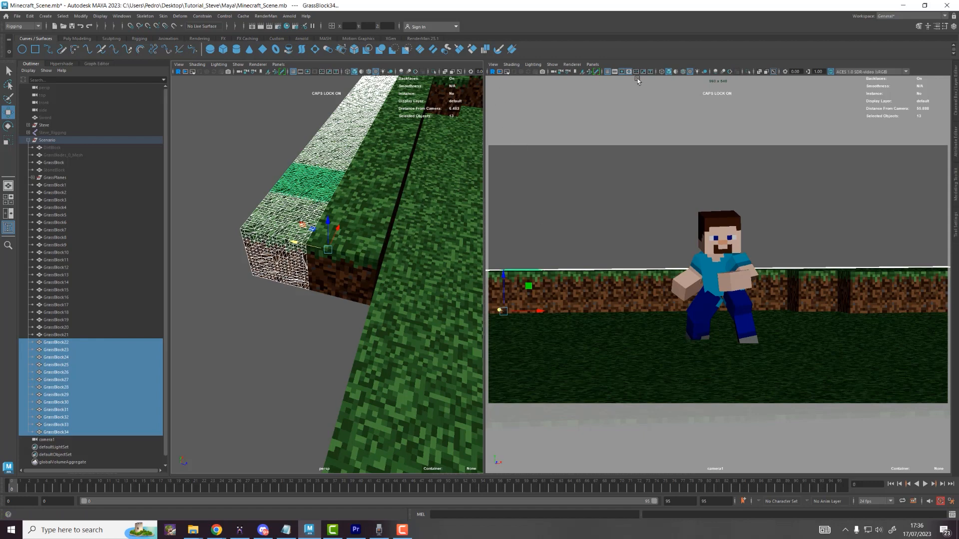
alt+drag(719, 166, 720, 168)
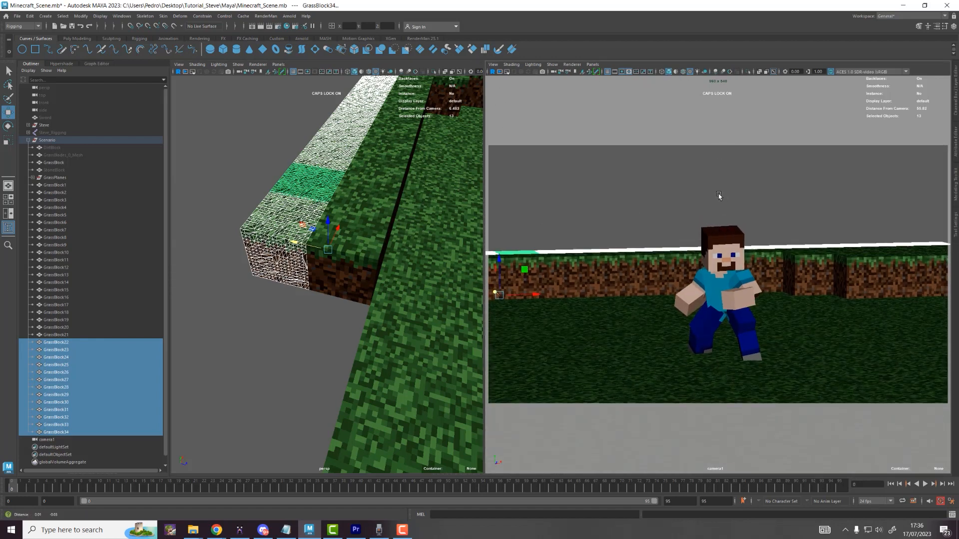
alt+middle_drag(720, 168, 753, 192)
click(637, 72)
Step: Select four of the duplicated blocks and Shift-drag copies forward to form a raised row
scroll(295, 148, down, 5)
alt+middle_drag(293, 147, 280, 191)
scroll(280, 191, up, 5)
scroll(335, 132, down, 3)
click(344, 144)
drag(372, 161, 287, 155)
scroll(370, 162, up, 3)
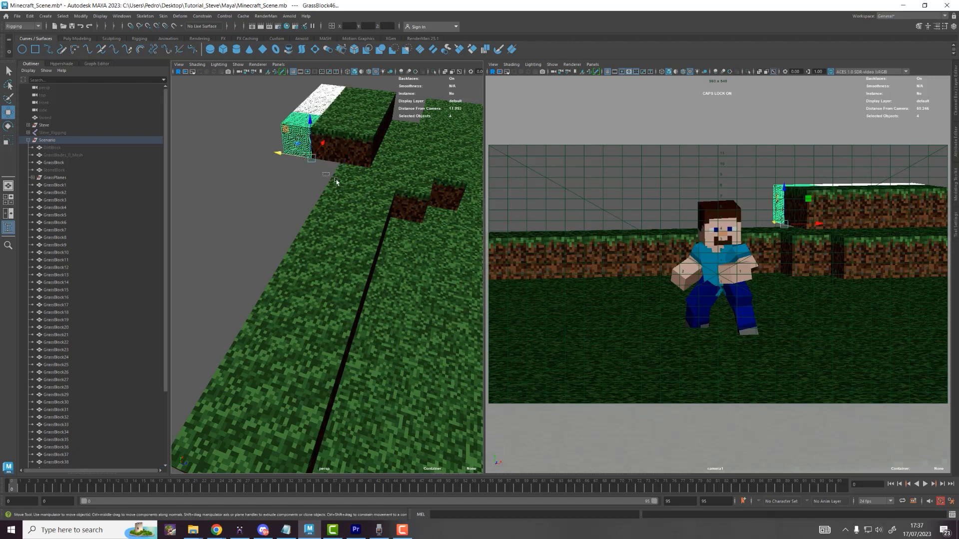
shift+drag(337, 183, 266, 236)
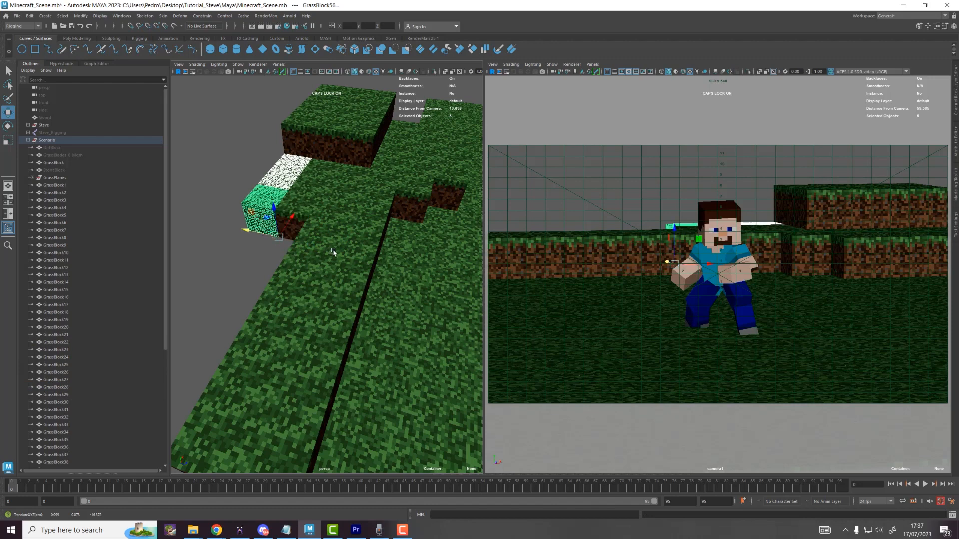
Step: Select GrassPlane_0_Mesh9 and move it beside the raised blocks
scroll(279, 259, down, 5)
click(387, 347)
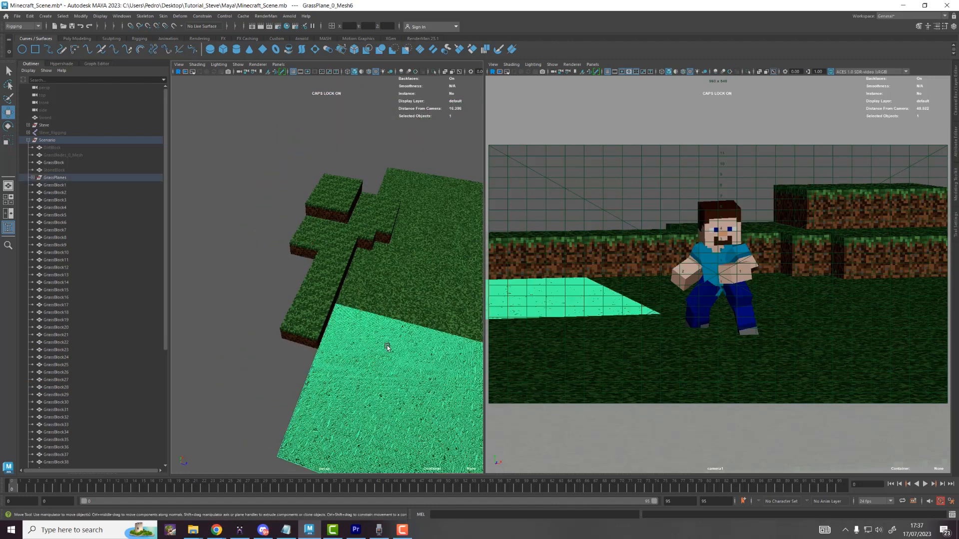
scroll(381, 381, down, 3)
click(389, 385)
drag(382, 369, 270, 304)
scroll(268, 315, up, 4)
scroll(276, 333, up, 6)
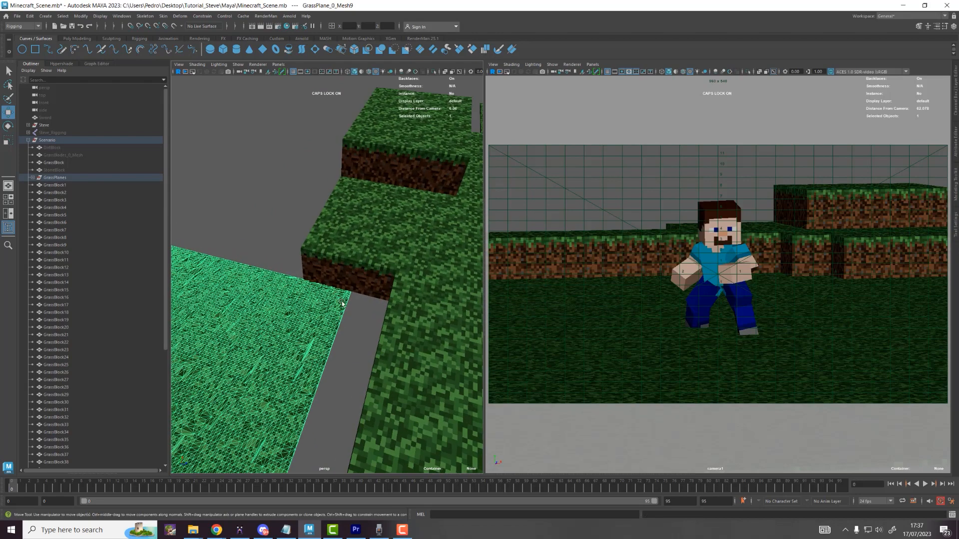
scroll(341, 344, up, 4)
alt+drag(339, 358, 332, 366)
alt+middle_drag(331, 366, 316, 293)
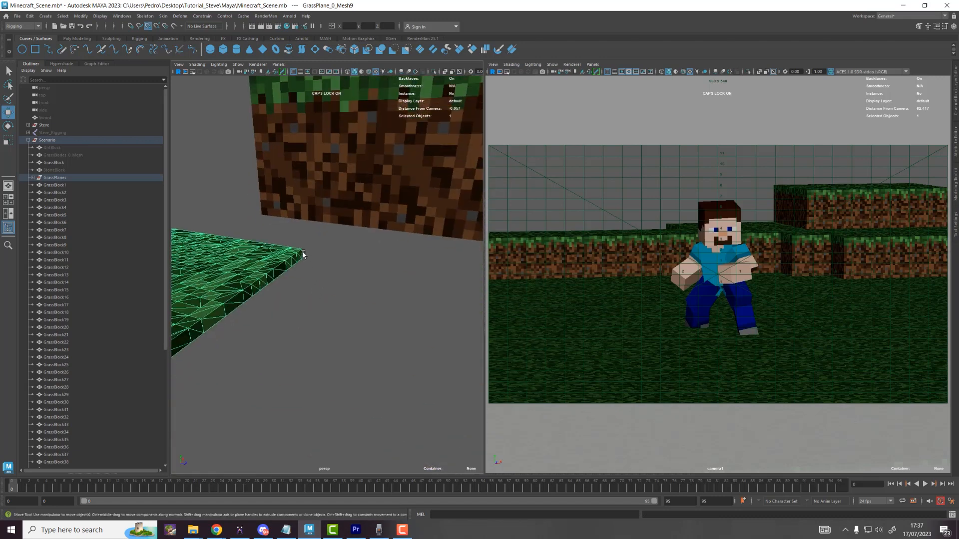
Step: Put the grass plane's pivot on its corner and point-snap it against the blocks to close the gap
key(d)
key(v)
click(302, 249)
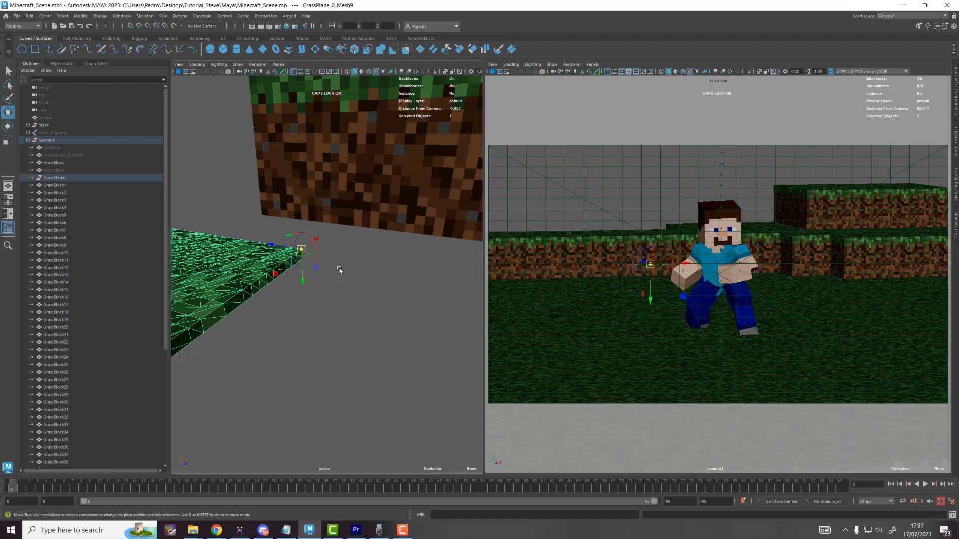
scroll(341, 270, down, 3)
alt+middle_drag(366, 235, 338, 294)
key(v)
middle_drag(451, 190, 454, 183)
alt+drag(454, 183, 439, 215)
alt+middle_drag(439, 215, 242, 343)
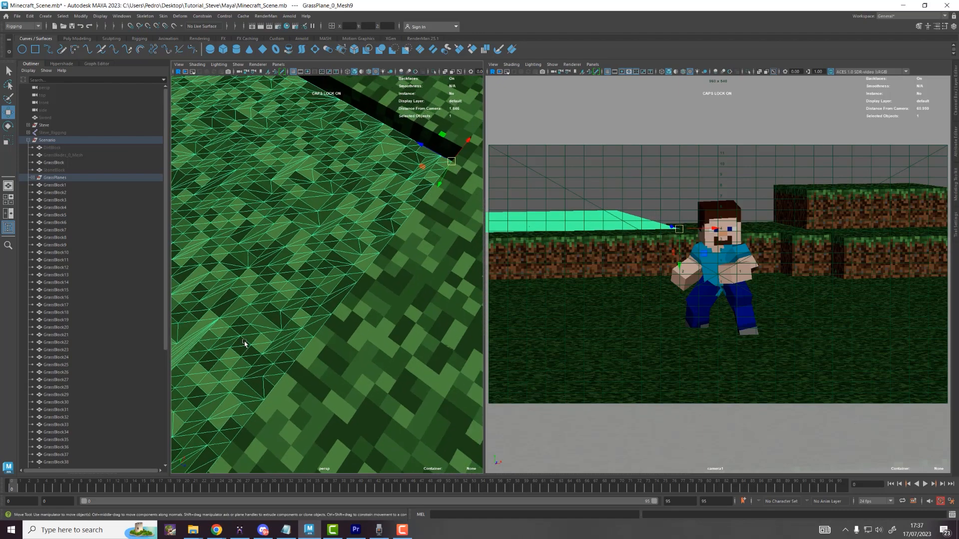
scroll(308, 278, down, 2)
key(v)
drag(433, 176, 433, 177)
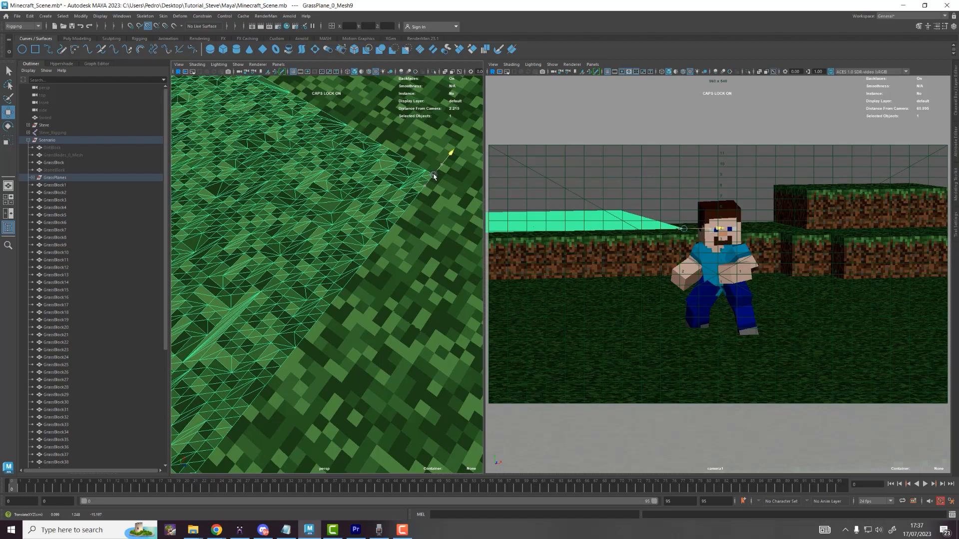
scroll(404, 185, down, 5)
alt+middle_drag(387, 188, 451, 267)
Step: Duplicate the grass plane and snap the copy by its corner pivot down onto the grass
key(ctrl+d)
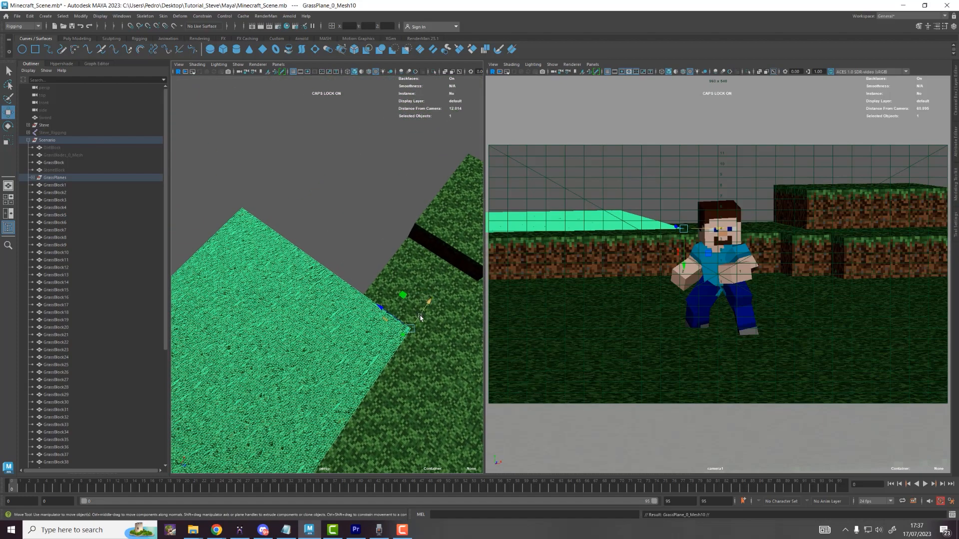
key(v)
drag(406, 299, 452, 145)
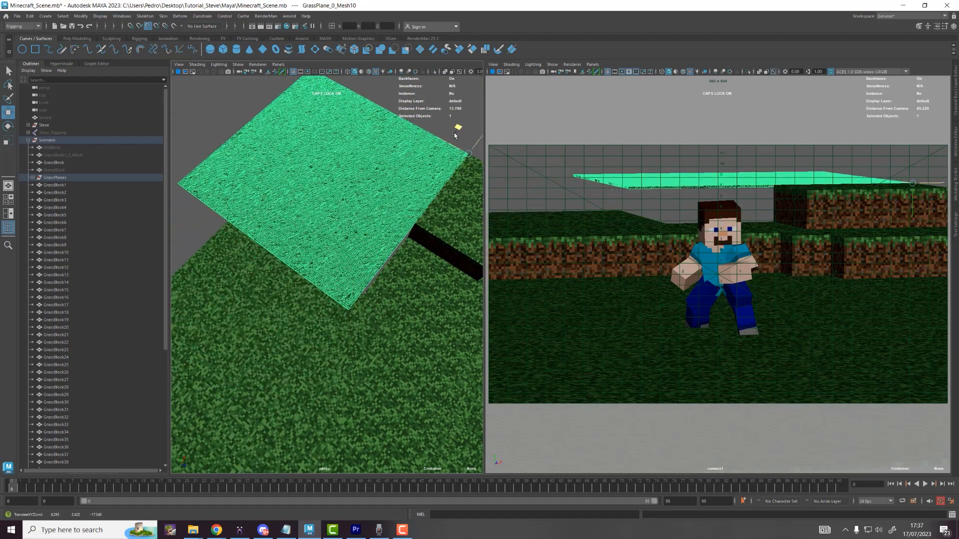
alt+middle_drag(455, 138, 418, 178)
drag(419, 170, 433, 147)
scroll(342, 314, up, 2)
scroll(345, 285, up, 3)
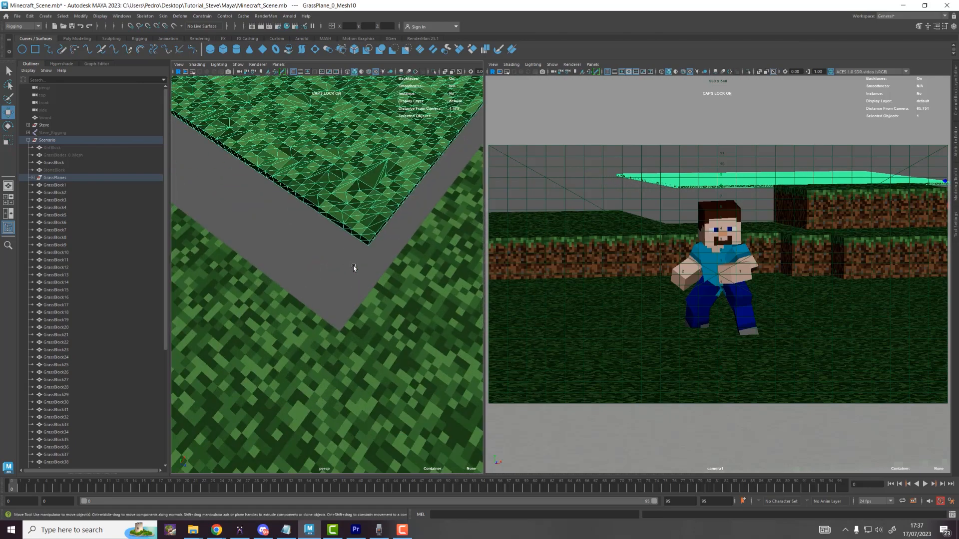
key(d)
click(369, 243)
drag(348, 245, 338, 329)
Step: Tumble down to ground level and box-select the upper grass blocks
scroll(339, 327, down, 3)
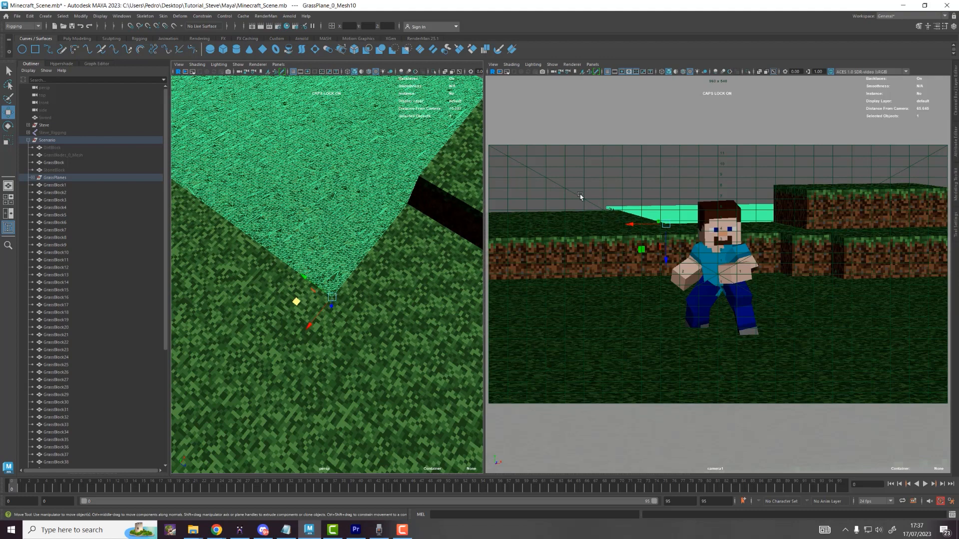
scroll(459, 220, down, 5)
scroll(377, 265, up, 6)
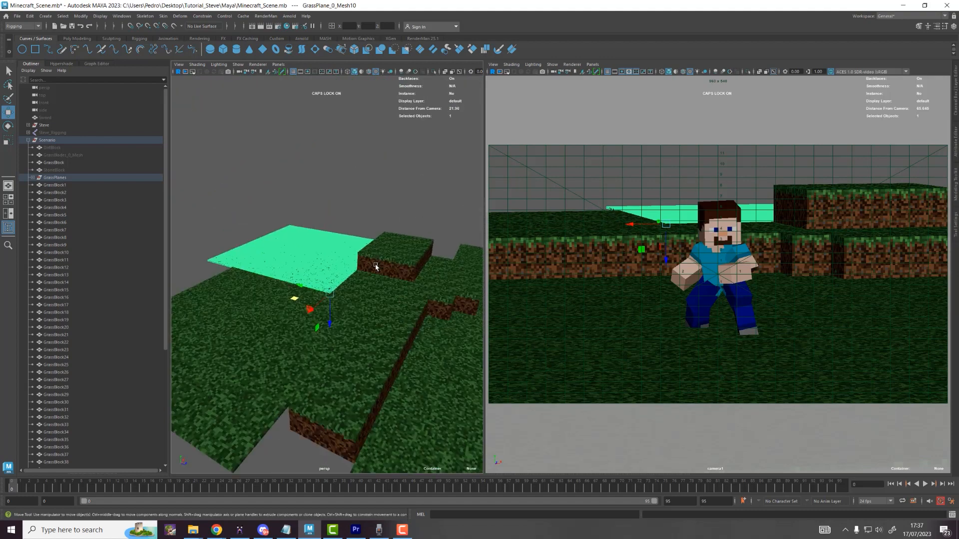
alt+drag(377, 265, 368, 245)
drag(359, 271, 239, 245)
Step: Duplicate the twelve selected grass blocks
key(ctrl+d)
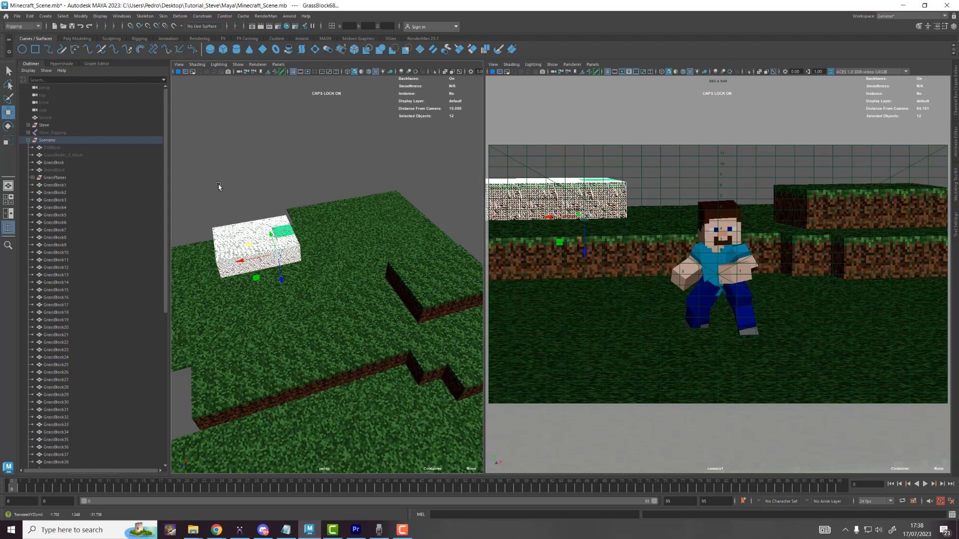
click(219, 186)
alt+middle_drag(230, 193, 278, 215)
scroll(262, 249, up, 4)
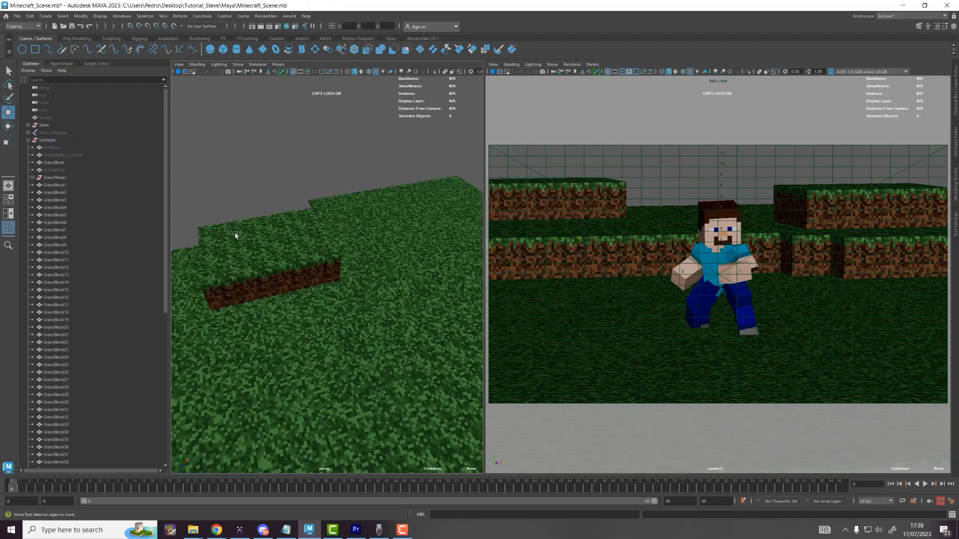
Step: Duplicate three grass blocks and raise the copies above the ground as a step
click(235, 236)
shift+click(217, 235)
shift+click(246, 248)
shift+click(256, 275)
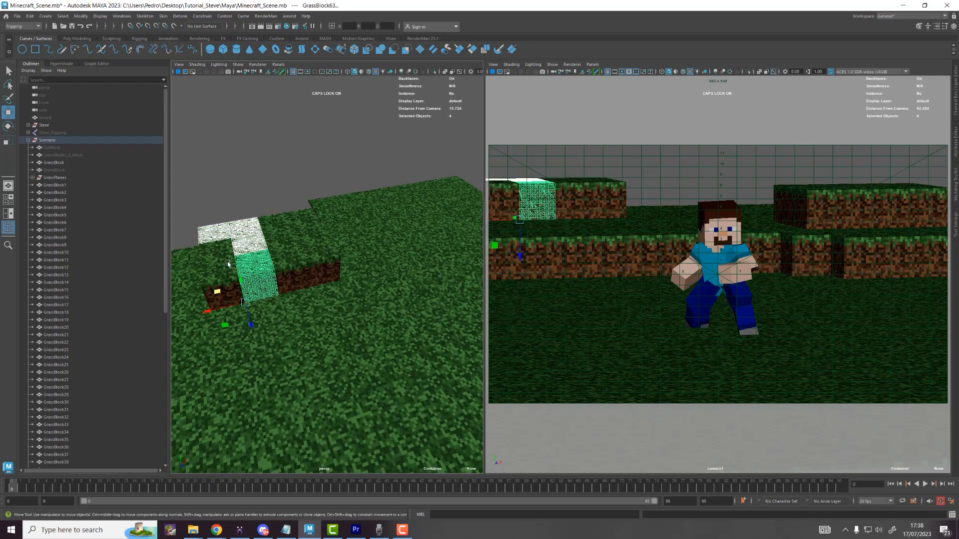
click(240, 247)
shift+click(241, 231)
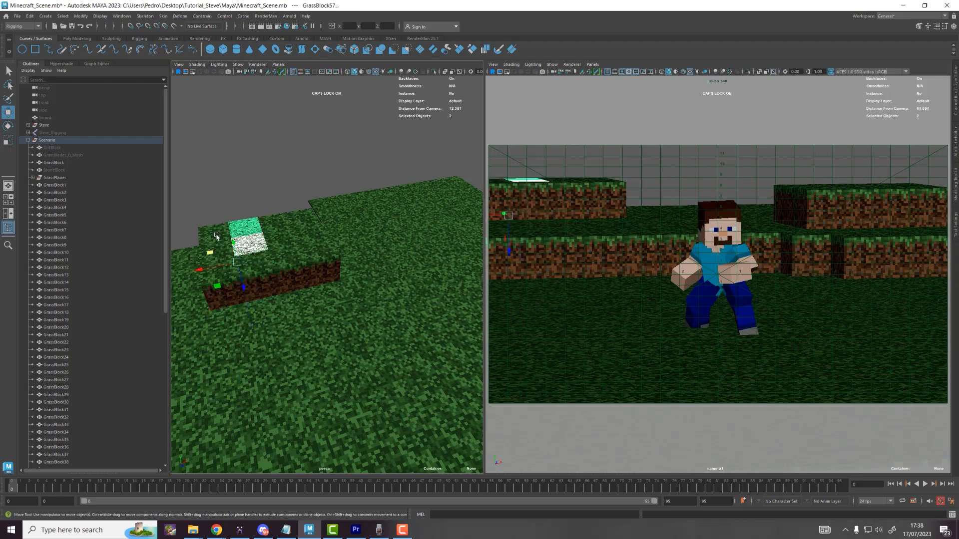
shift+click(219, 235)
key(ctrl+d)
alt+drag(232, 270, 196, 280)
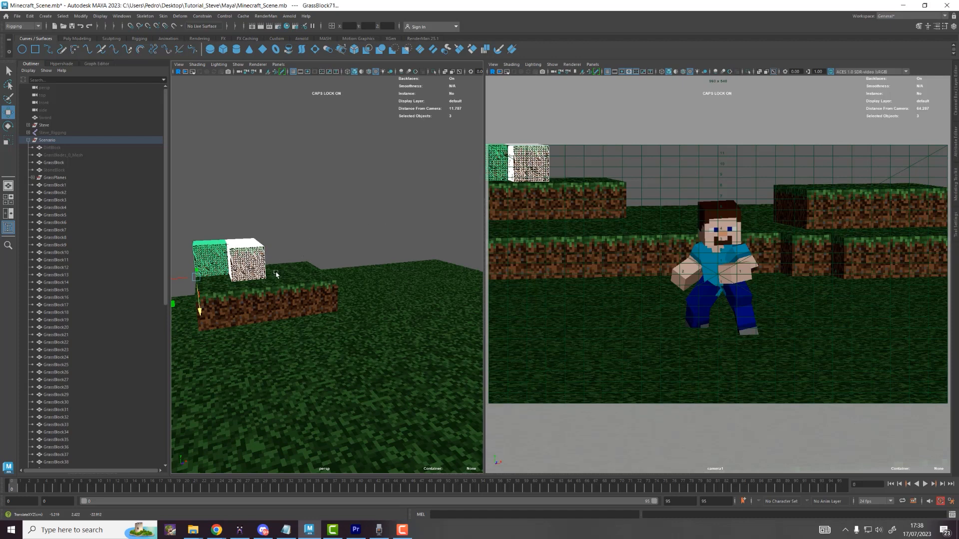
alt+drag(276, 274, 355, 232)
Step: Duplicate one raised block, then slide two row blocks toward the camera
click(262, 195)
key(ctrl+d)
click(286, 255)
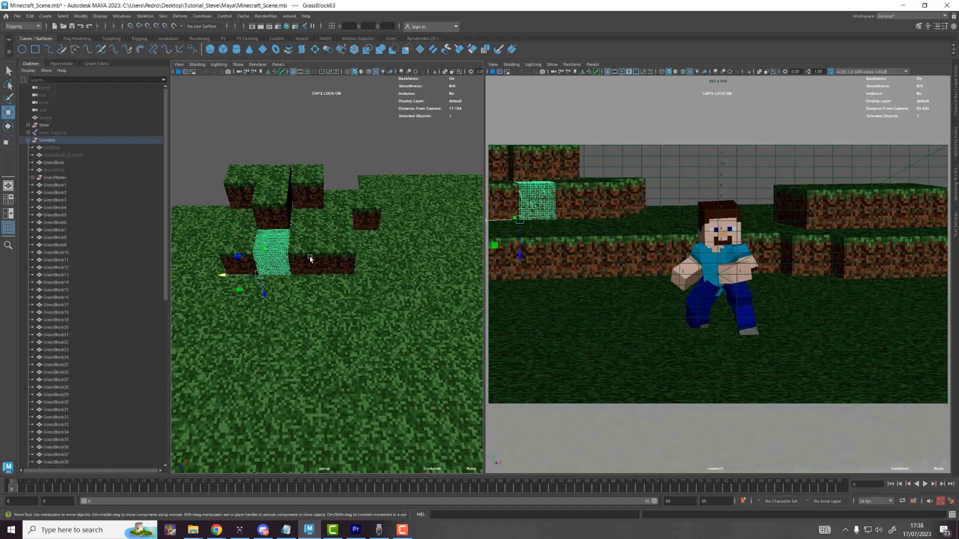
shift+click(307, 259)
drag(290, 276, 295, 299)
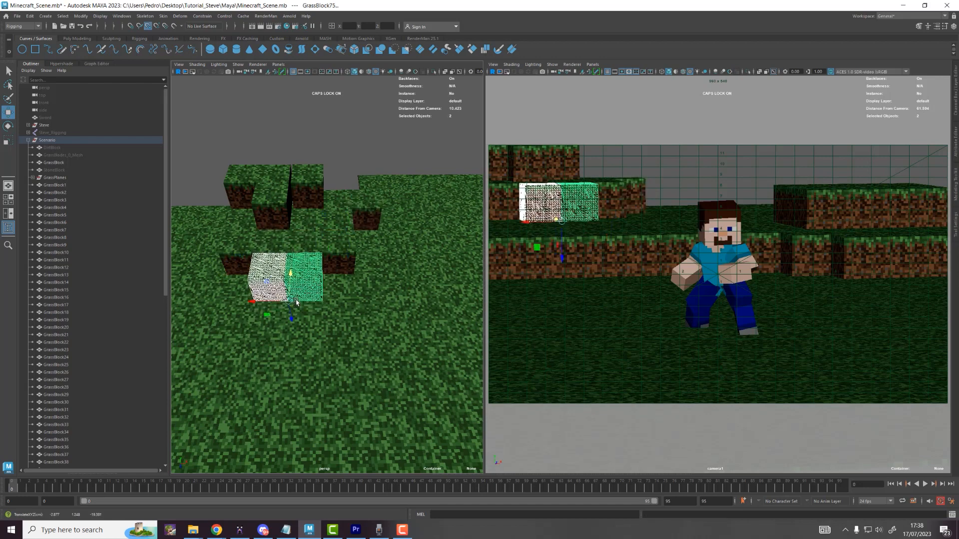
Step: Duplicate GrassBlock42 behind Steve twice, shifting copies along X up to GrassBlock77
click(793, 203)
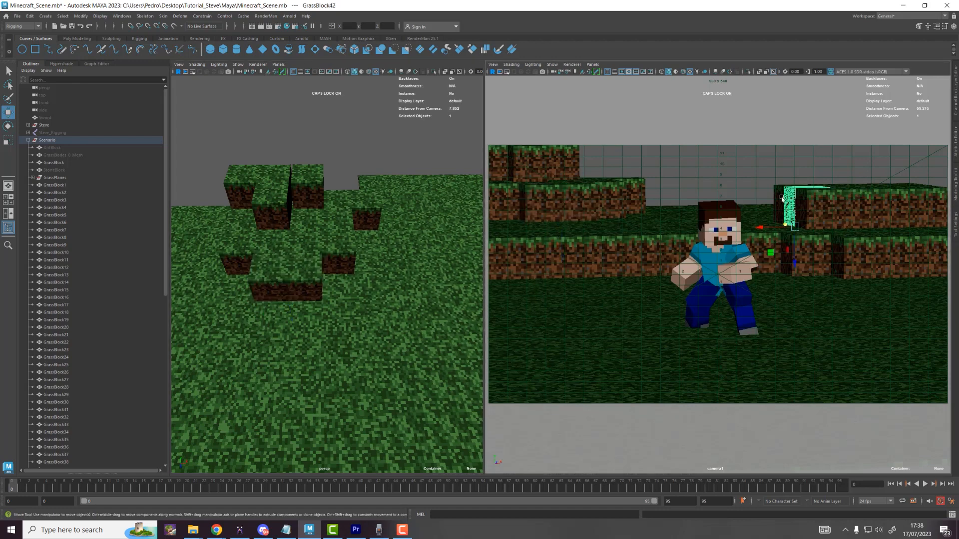
key(ctrl+d)
drag(760, 228, 918, 233)
key(ctrl+d)
key(f)
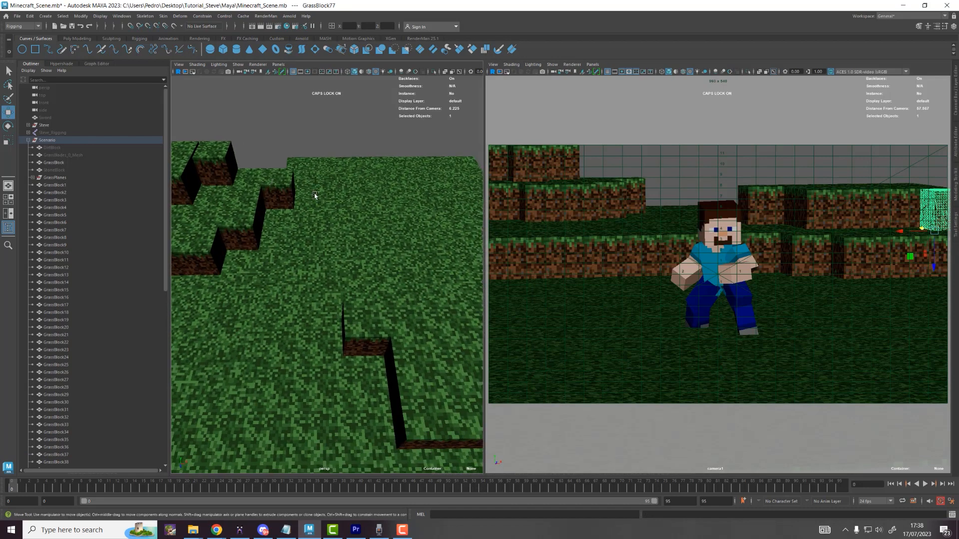
drag(355, 391, 351, 378)
Step: Refine the block selection around GrassBlock77 and GrassBlock40 and nudge a block into place
scroll(343, 316, down, 5)
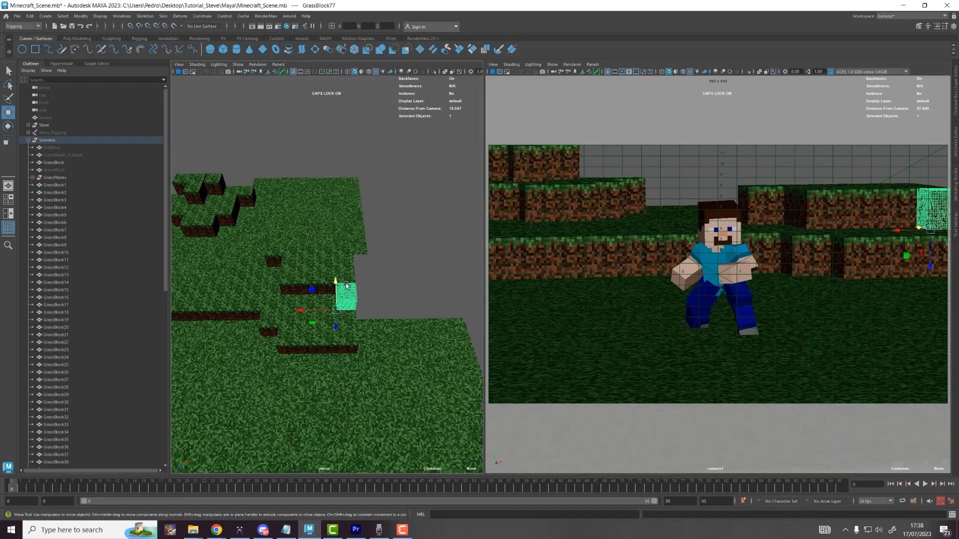
mouse_move(324, 245)
alt+mouse_down()
mouse_move(360, 230)
mouse_move(356, 259)
mouse_move(273, 278)
mouse_move(290, 283)
alt+mouse_up()
shift+click(316, 257)
click(313, 266)
scroll(288, 283, up, 10)
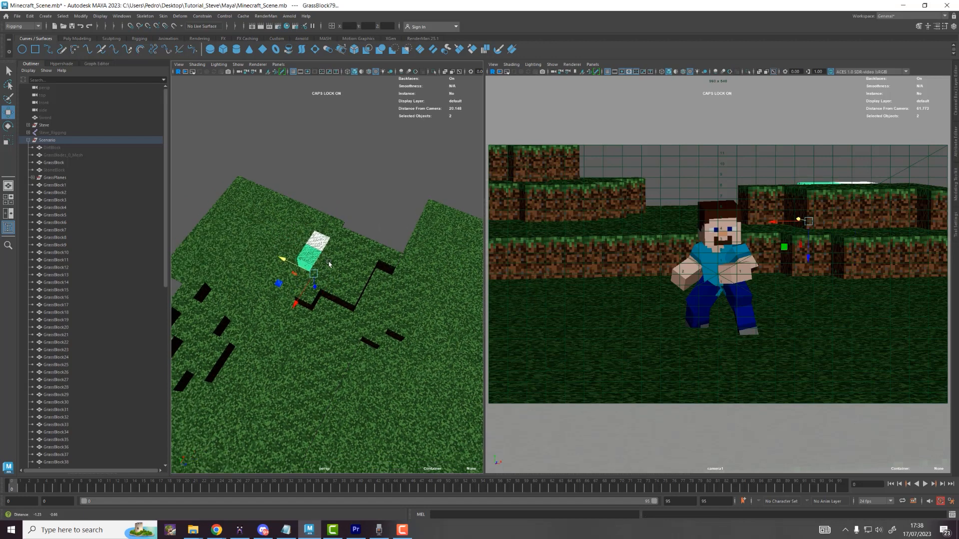
drag(275, 275, 267, 269)
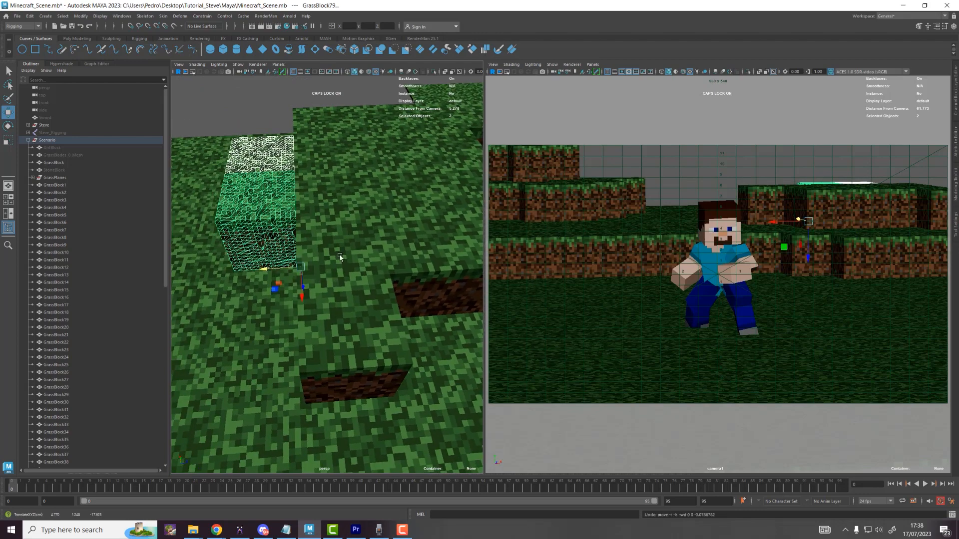
scroll(367, 213, down, 7)
mouse_move(385, 217)
alt+mouse_down()
mouse_move(329, 253)
mouse_move(357, 290)
mouse_move(357, 307)
mouse_move(389, 321)
alt+mouse_up()
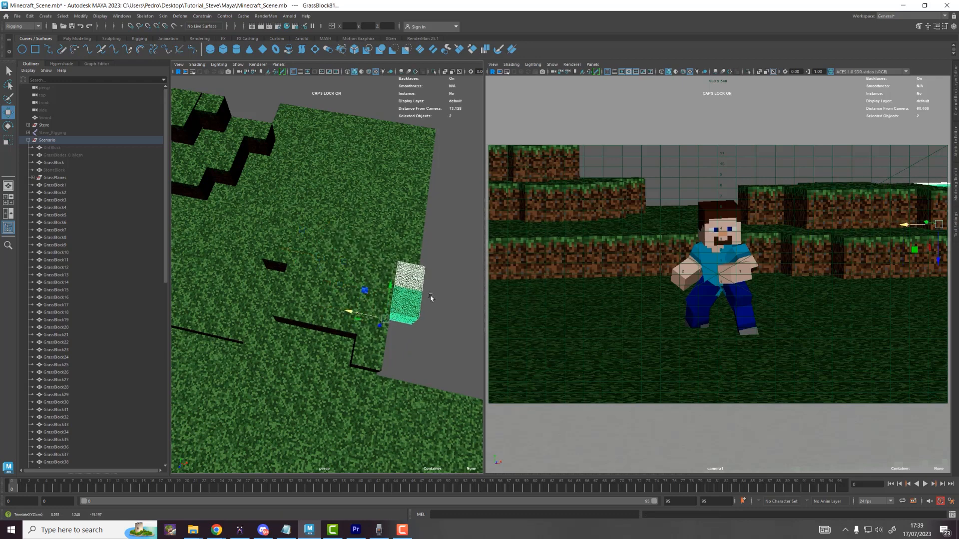
scroll(290, 298, down, 5)
alt+drag(268, 293, 166, 200)
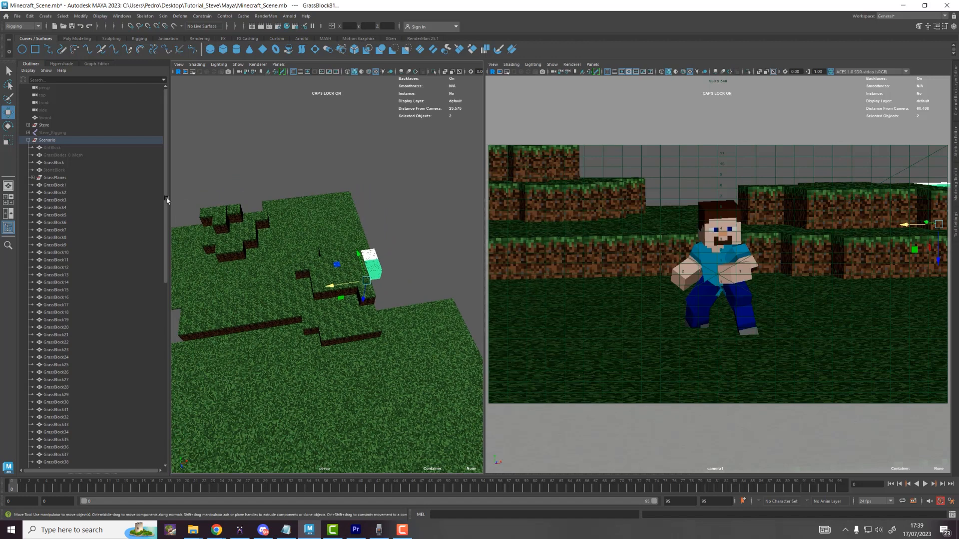
Step: Unhide DirtBlock and move it in front of Steve
click(74, 148)
key(h)
drag(812, 332, 646, 334)
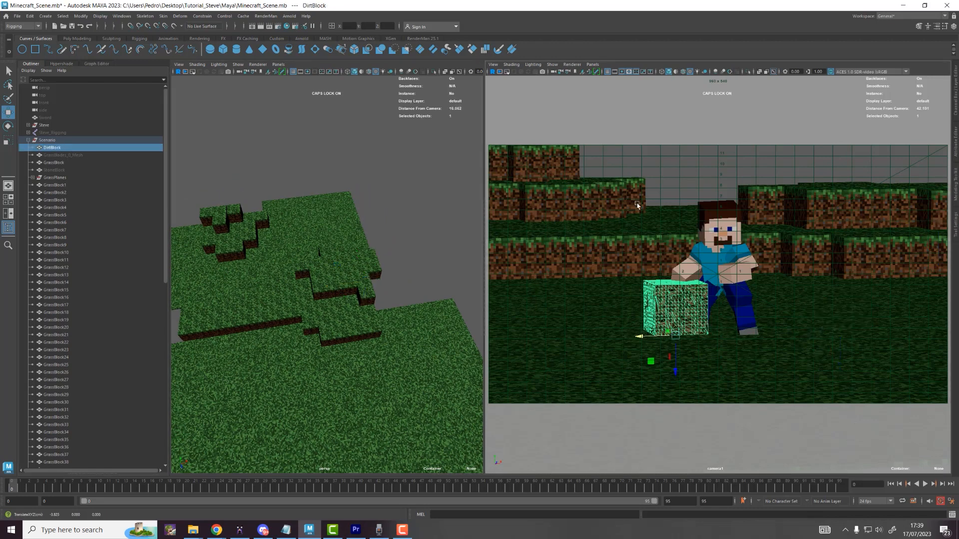
Step: Put DirtBlock's pivot on its top corner and move the block onto the dirt ledge
click(672, 183)
click(674, 310)
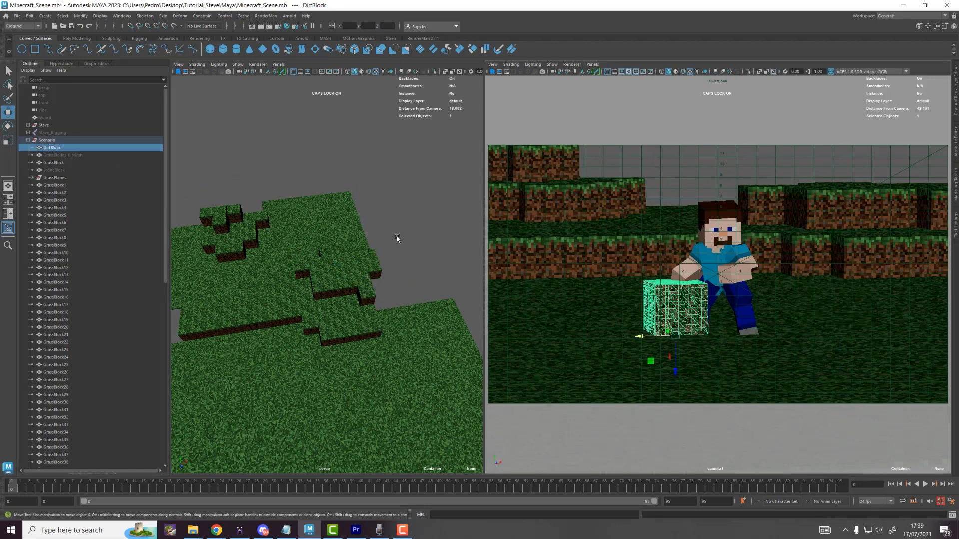
alt+drag(321, 340, 358, 385)
alt+middle_drag(358, 385, 338, 342)
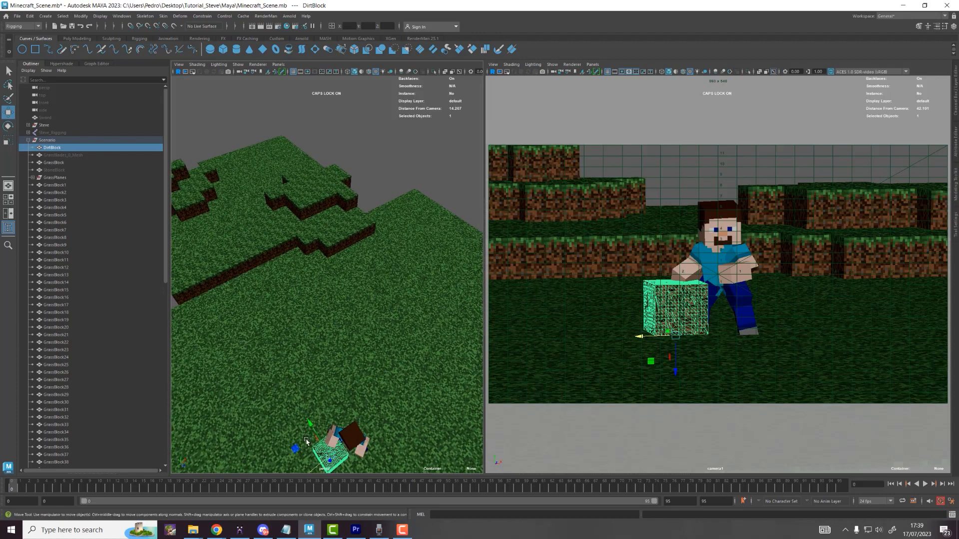
drag(301, 444, 286, 279)
scroll(385, 291, up, 6)
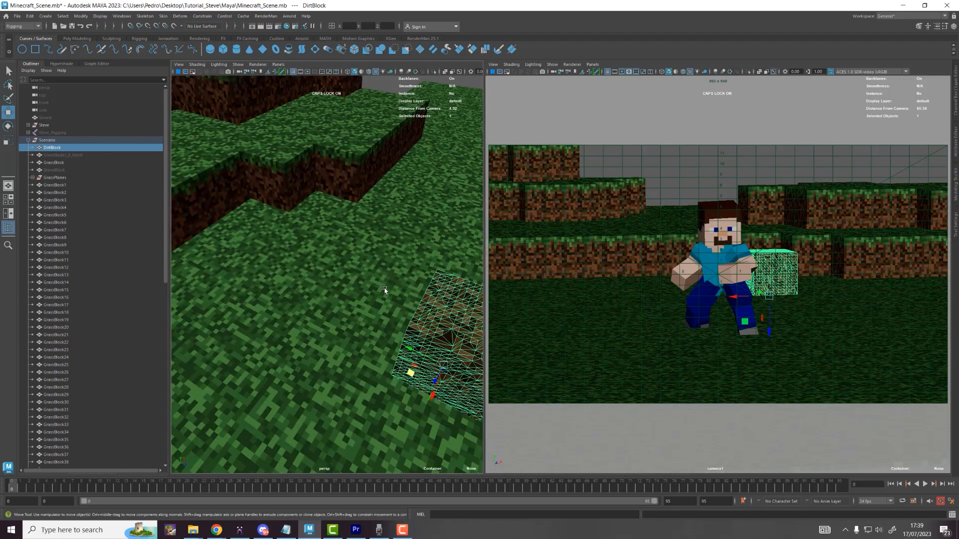
key(d)
click(437, 271)
key(d)
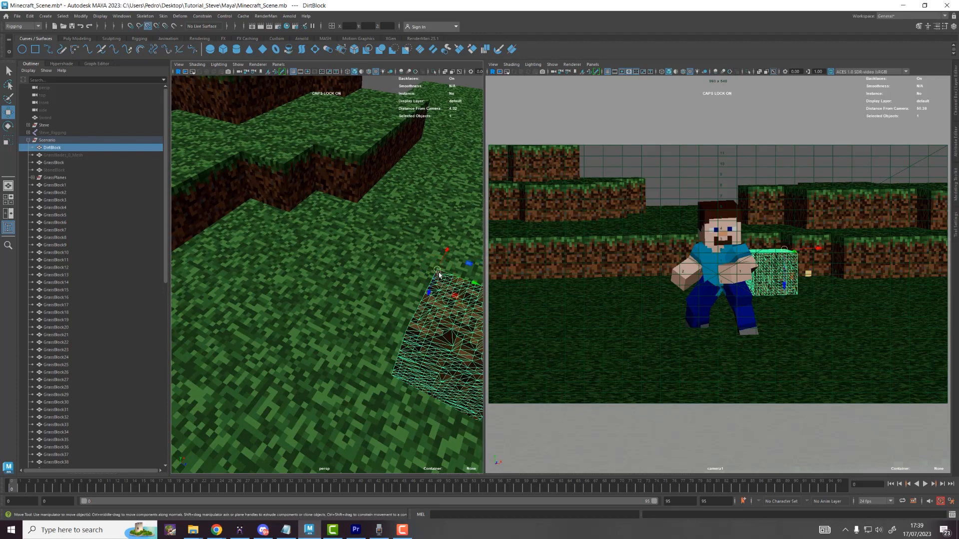
drag(454, 295, 240, 150)
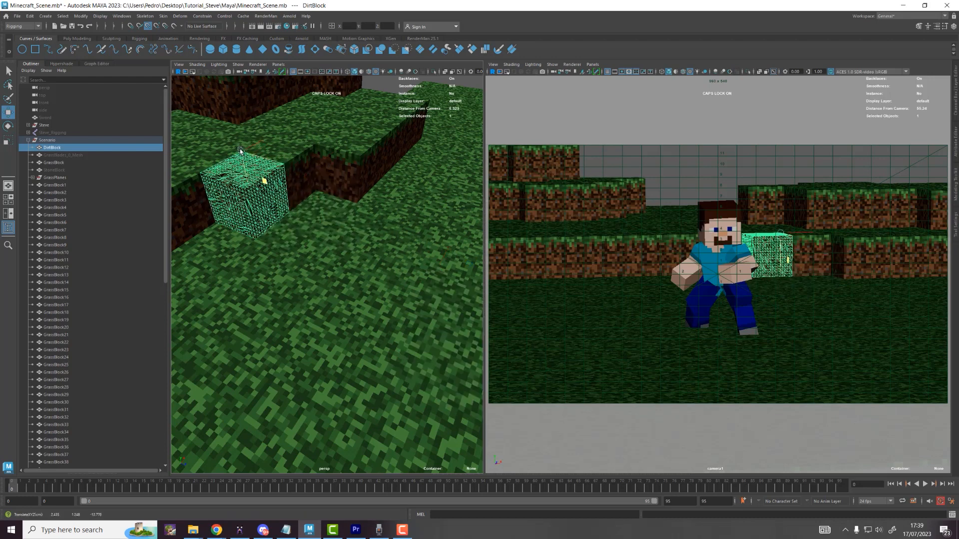
scroll(240, 152, down, 4)
Step: Make two copies of DirtBlock and vertex-snap them along the ledge
key(ctrl+d)
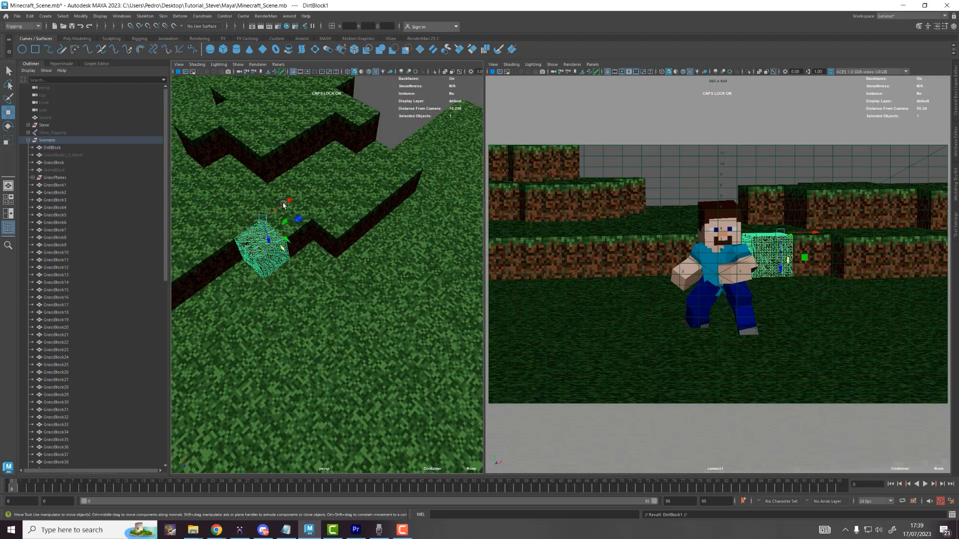
drag(248, 237, 218, 262)
click(278, 255)
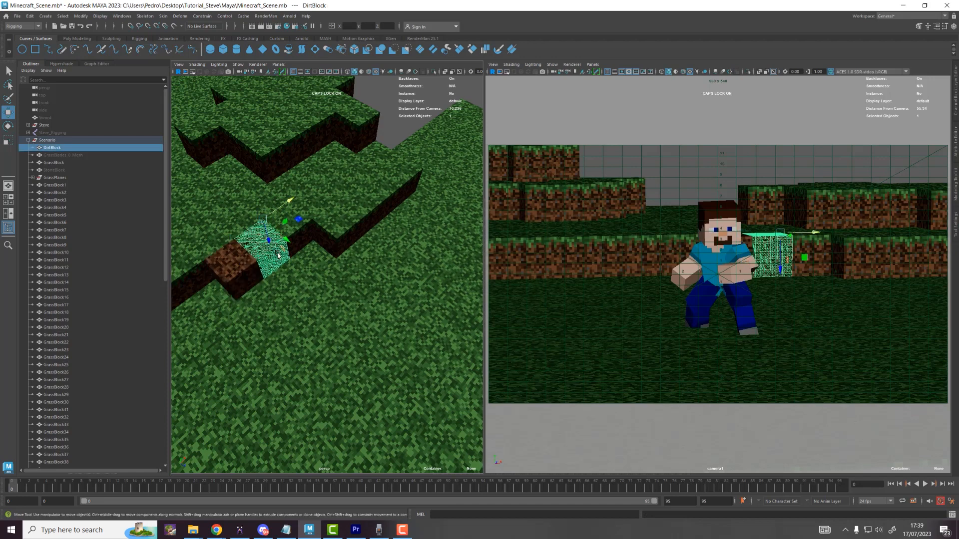
key(ctrl+d)
key(v)
drag(299, 219, 310, 244)
Step: Duplicate two grass blocks and snap the copies forward, left of Steve
click(391, 140)
scroll(334, 229, down, 5)
alt+middle_drag(310, 243, 393, 255)
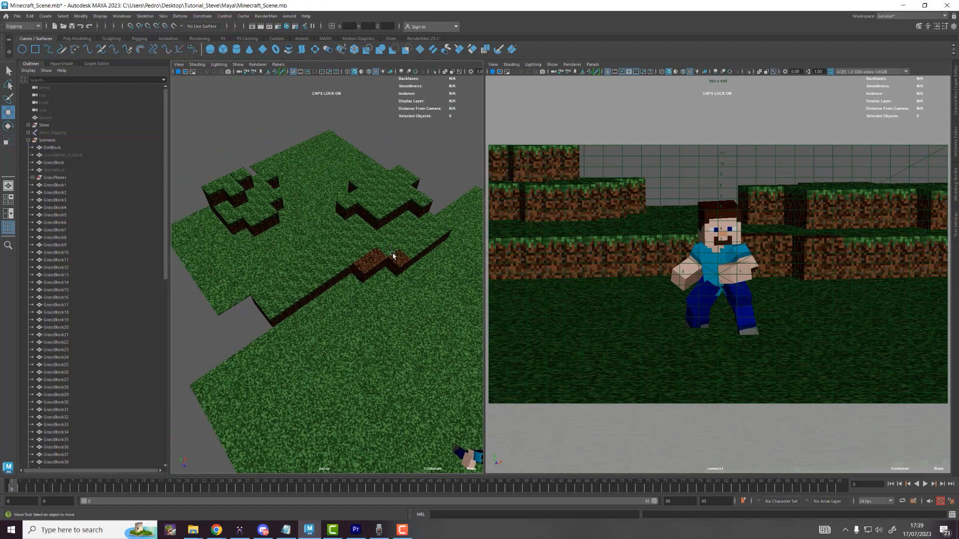
click(365, 272)
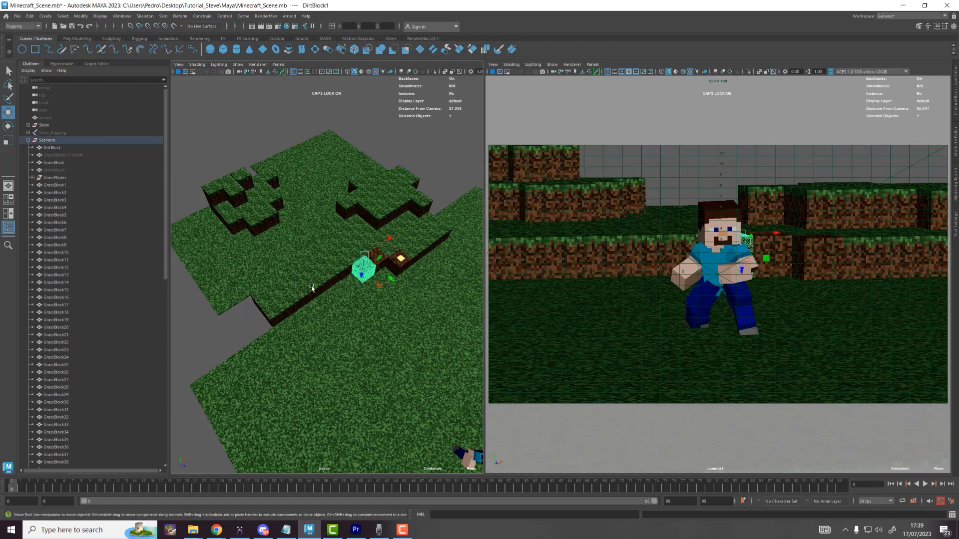
click(311, 286)
shift+click(303, 289)
key(ctrl+d)
key(v)
drag(325, 335, 314, 317)
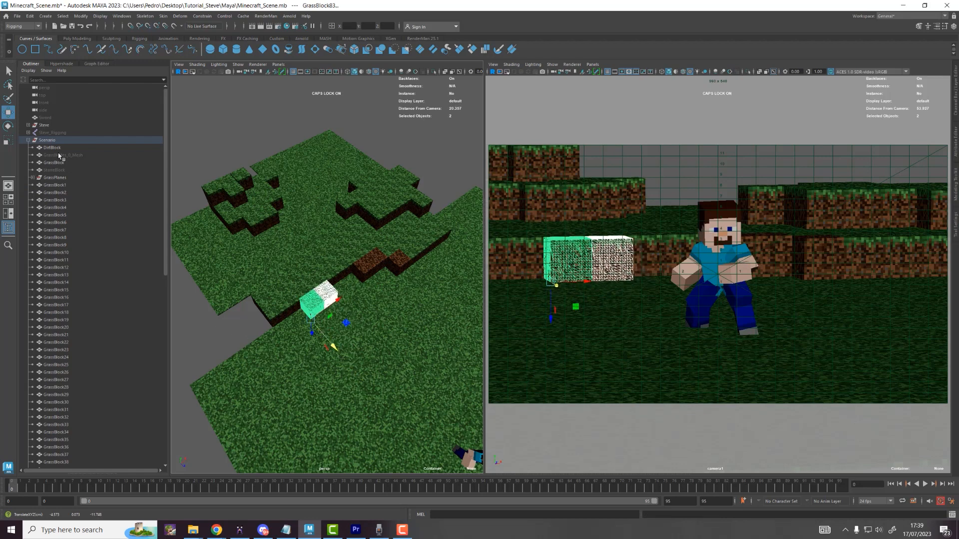
Step: Unhide StoneBlock and move it across the grass toward the terrain behind Steve
click(61, 170)
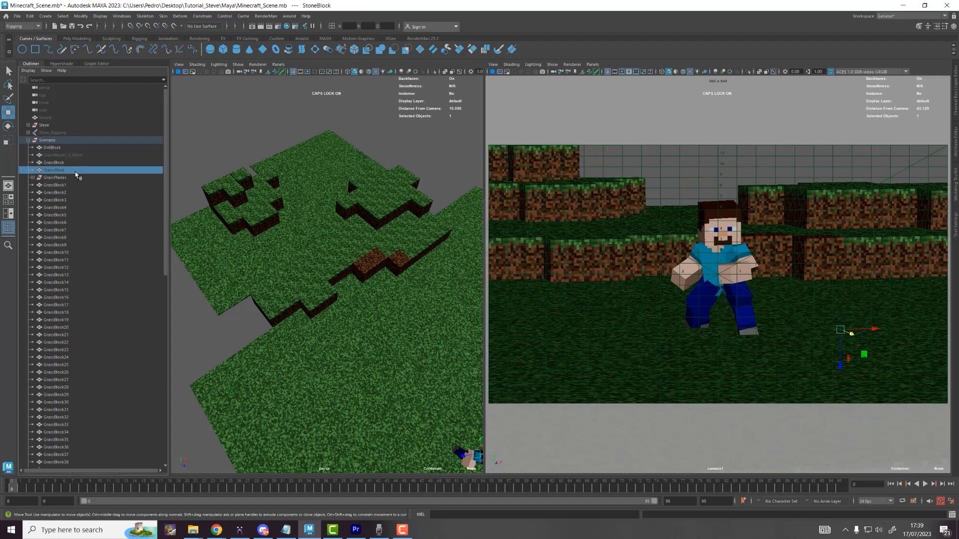
key(h)
key(d)
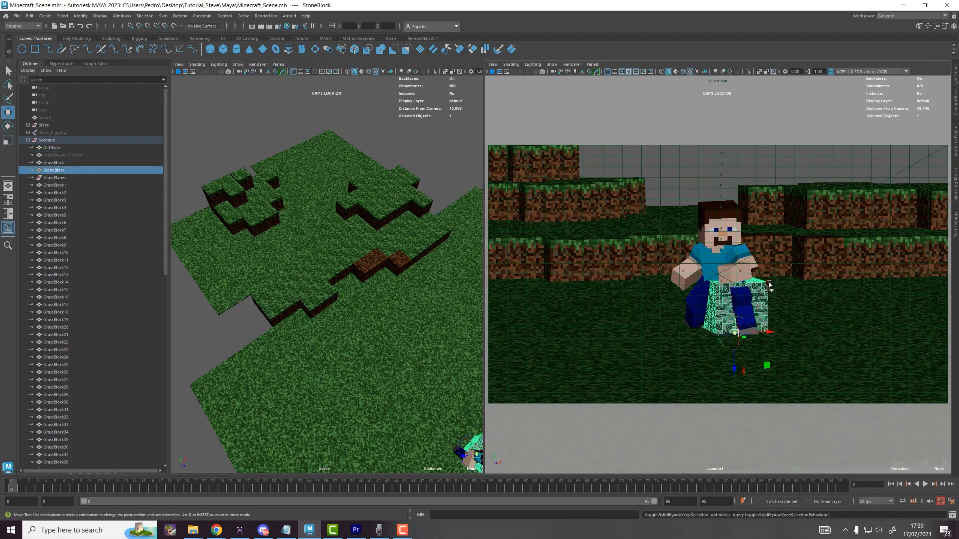
key(e)
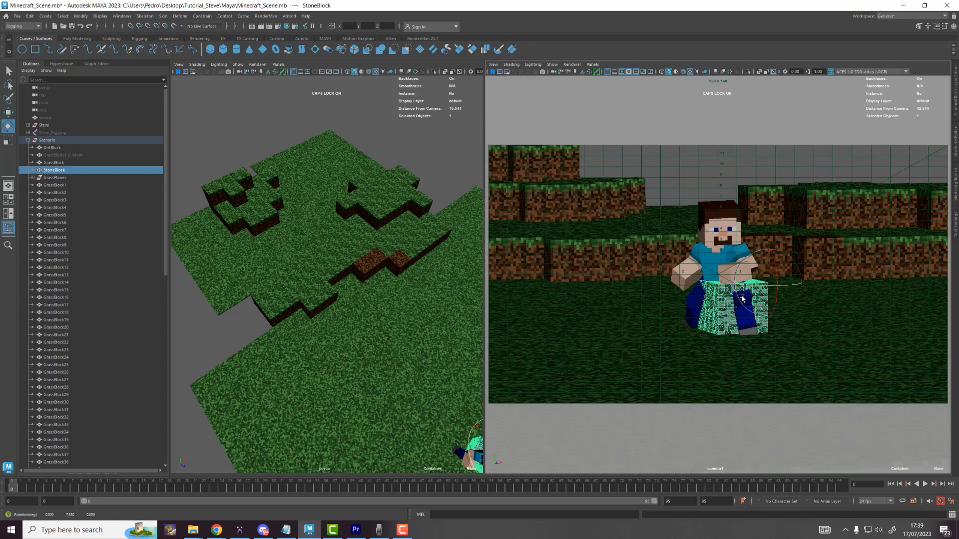
scroll(415, 353, down, 3)
key(ctrl+z)
key(w)
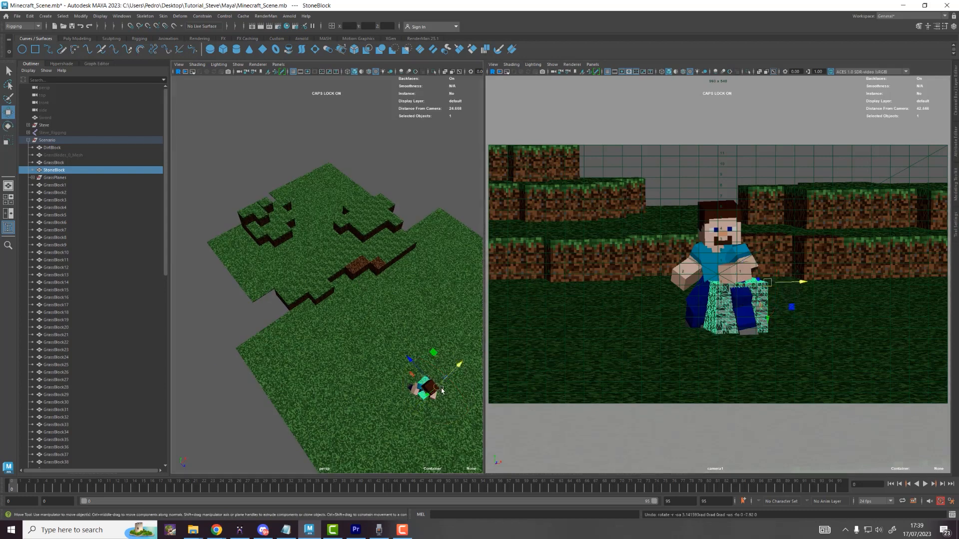
drag(459, 365, 254, 245)
key(v)
key(f)
scroll(305, 237, down, 5)
key(e)
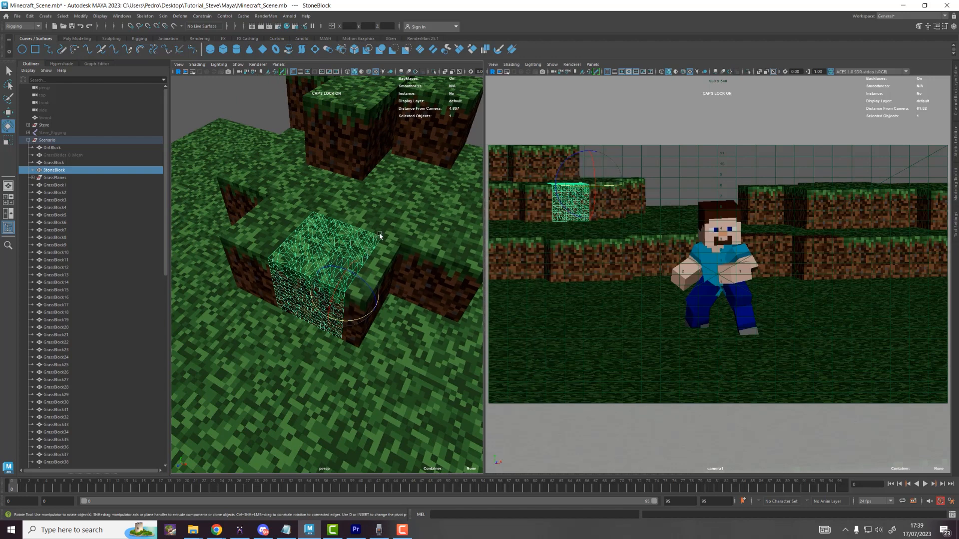
key(w)
drag(380, 285, 310, 388)
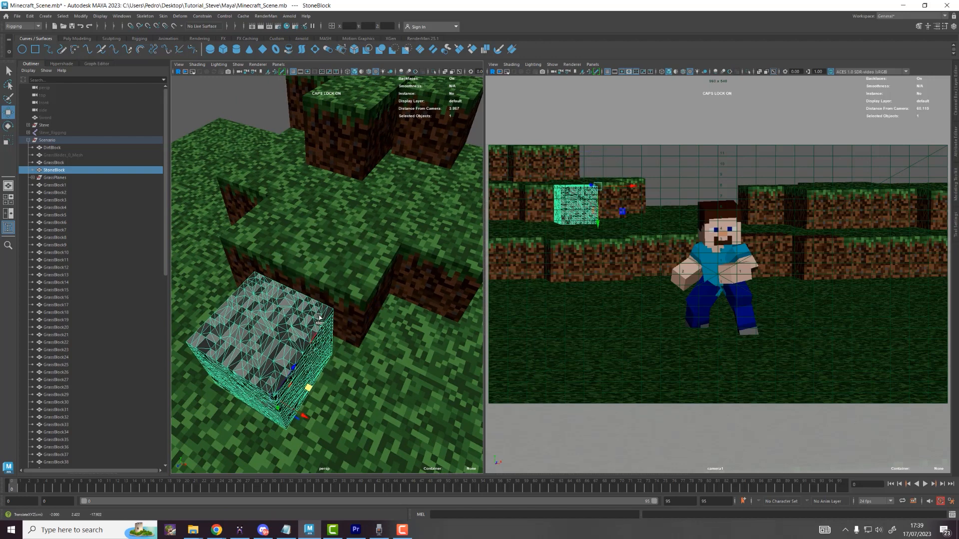
Step: Set the stone block's pivot to its top corner and snap it onto the grass block's corner
key(d)
click(331, 309)
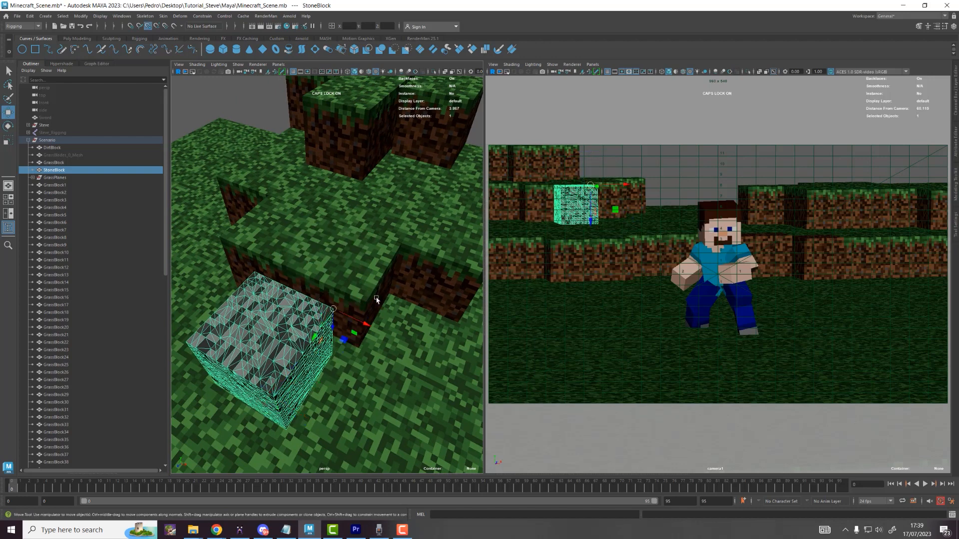
middle_drag(401, 245, 350, 258)
key(v)
alt+right_drag(397, 268, 419, 260)
key(v)
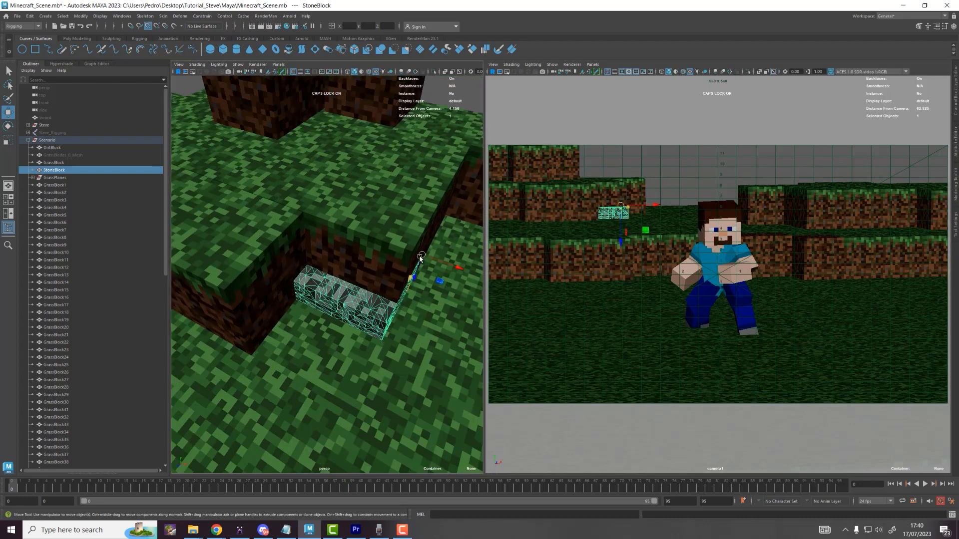
middle_drag(420, 260, 411, 253)
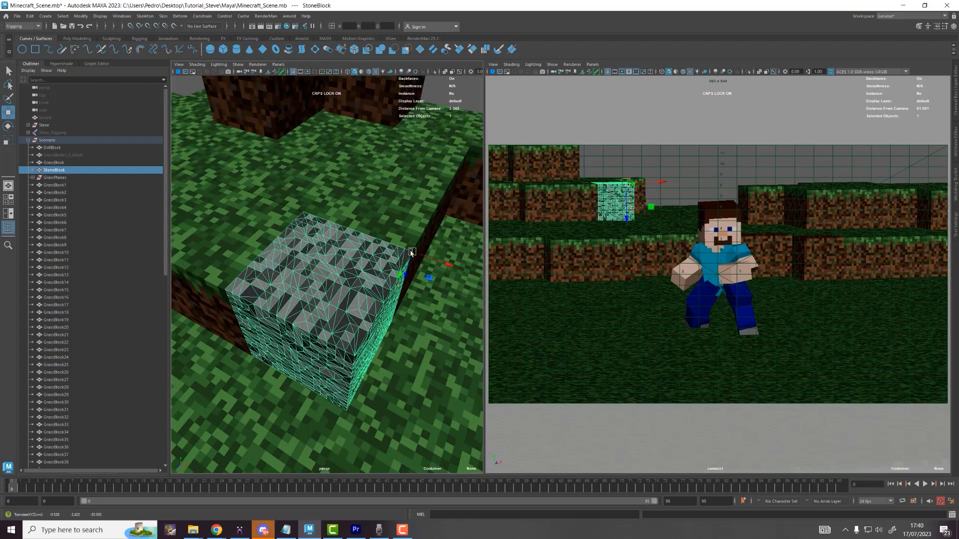
scroll(409, 254, down, 3)
alt+drag(407, 254, 447, 258)
scroll(329, 294, down, 4)
alt+drag(330, 295, 321, 212)
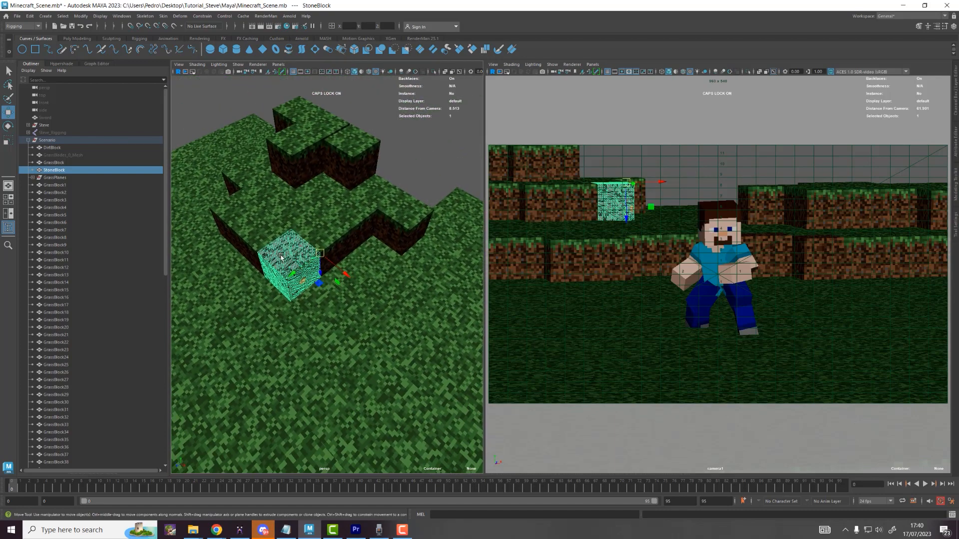
Step: Duplicate the stone block and slide the copy along X into the upper row
key(ctrl+d)
middle_drag(377, 146, 381, 141)
alt+drag(376, 140, 390, 154)
alt+middle_drag(390, 153, 370, 280)
scroll(370, 280, up, 5)
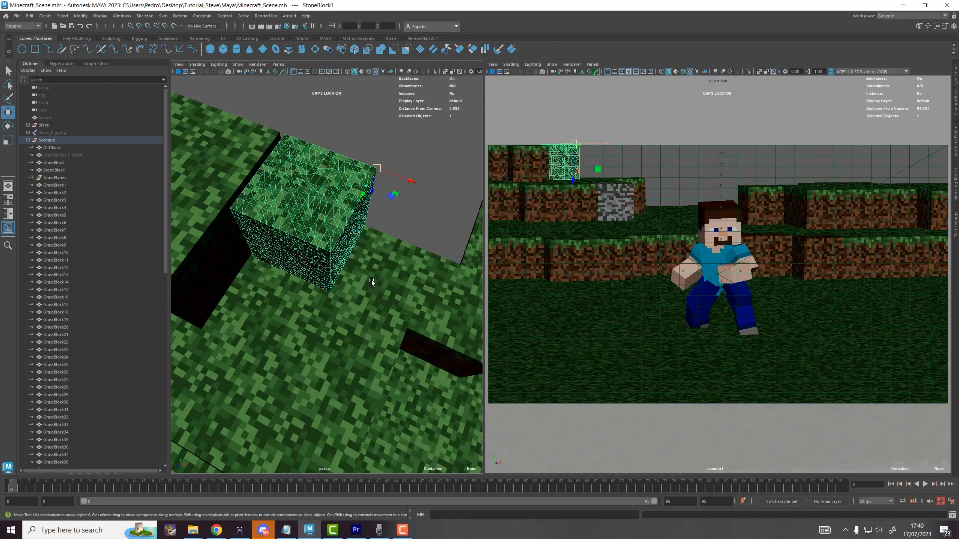
shift+drag(383, 170, 388, 175)
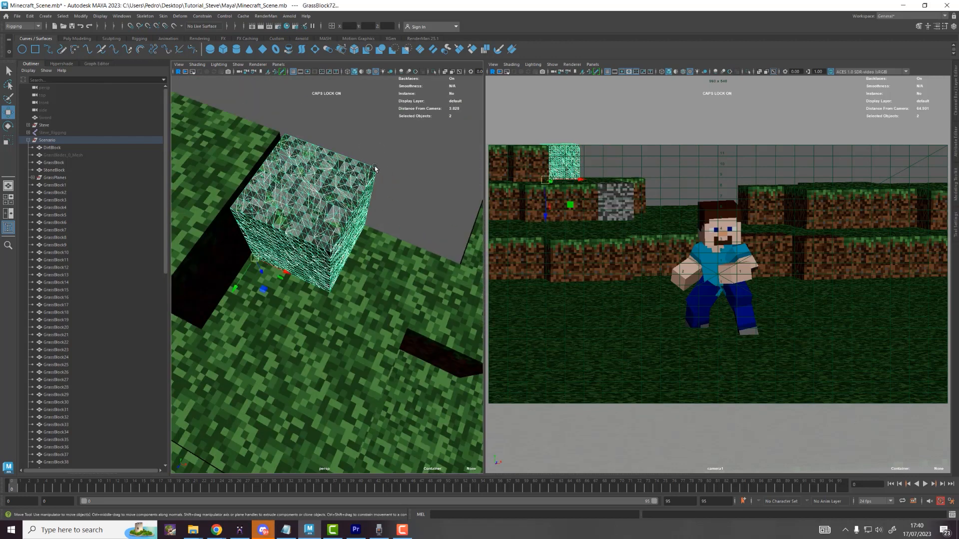
drag(271, 267, 252, 257)
click(355, 200)
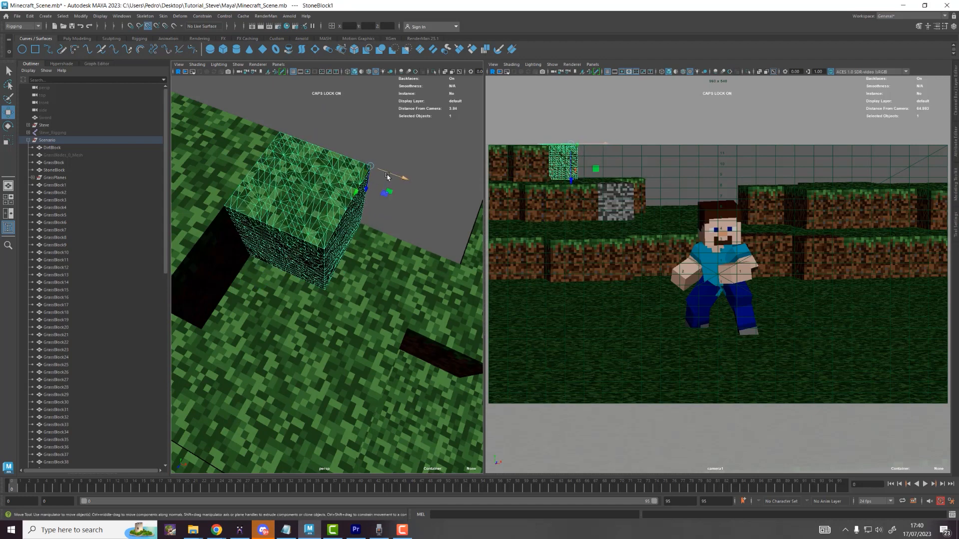
drag(387, 176, 481, 212)
Step: Return the copy's pivot to its top corner and deselect it
key(d)
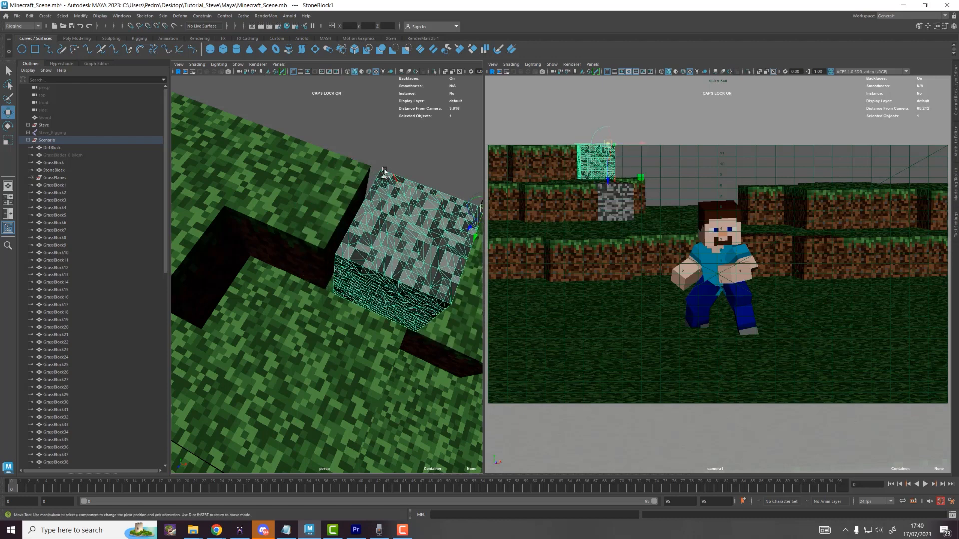
click(382, 172)
click(383, 172)
click(381, 172)
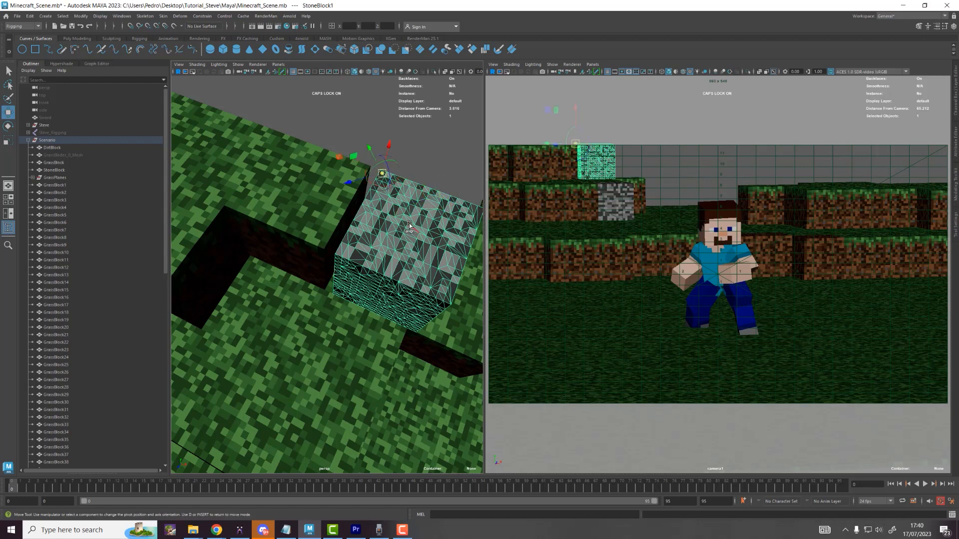
click(385, 179)
click(381, 170)
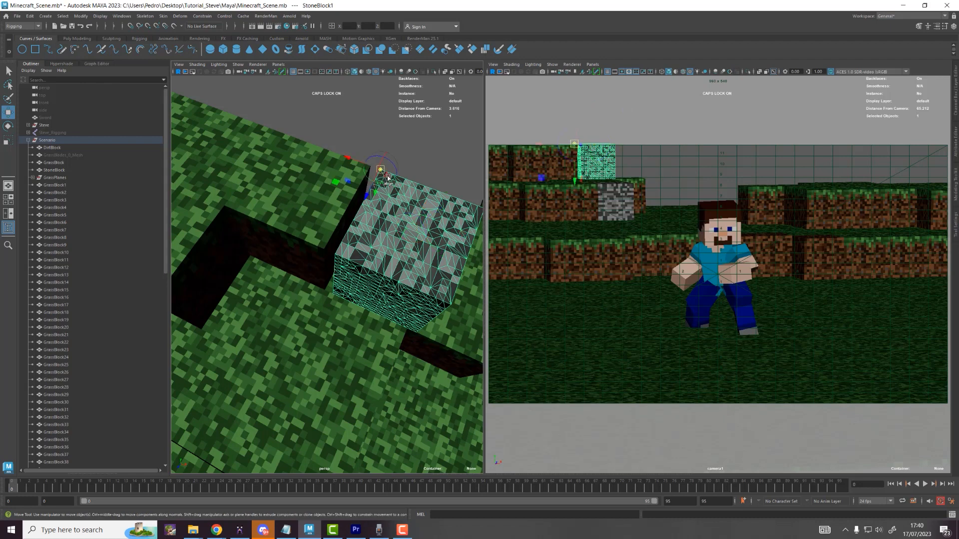
click(375, 170)
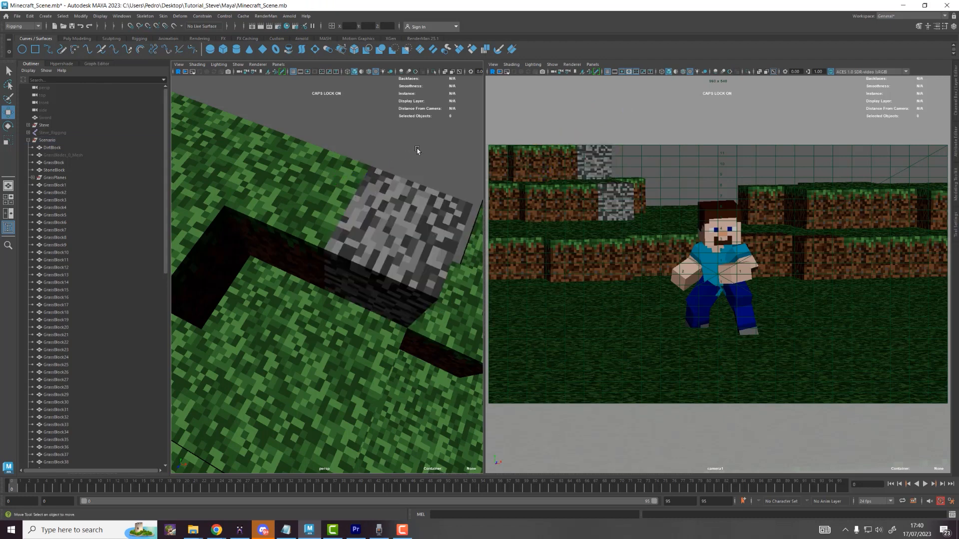
Step: Point-snap the stone block copy down into the terrain and duplicate it, creating StoneBlock3
alt+middle_drag(413, 163, 301, 129)
scroll(307, 162, down, 5)
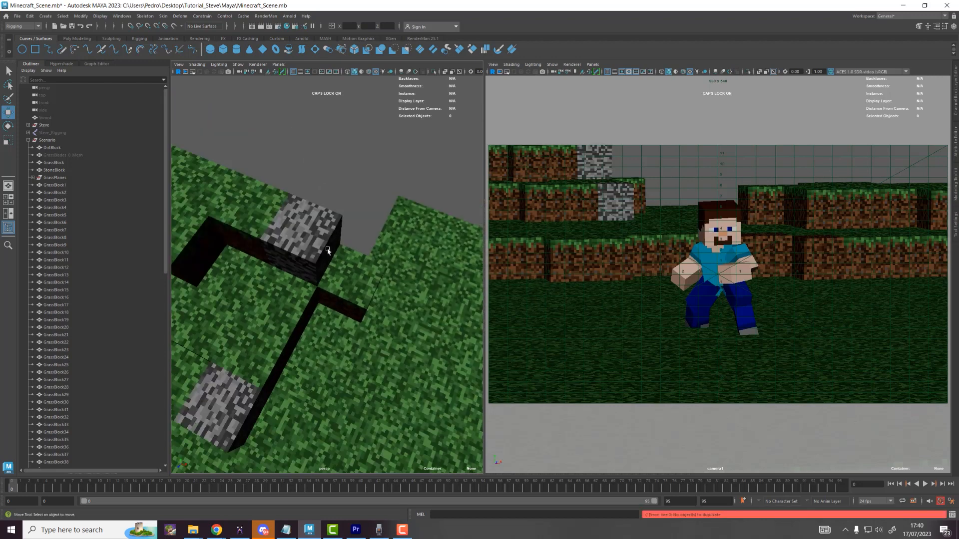
click(324, 236)
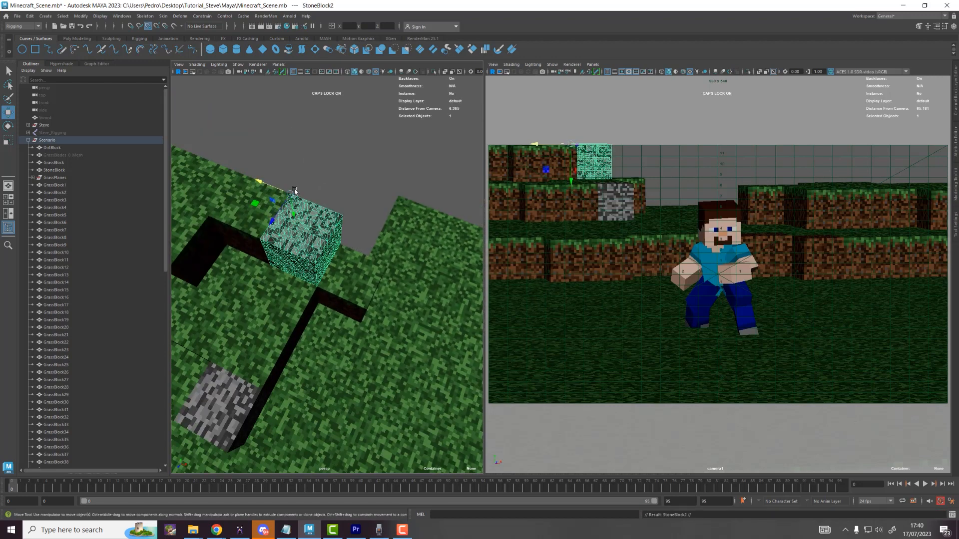
shift+drag(295, 190, 349, 236)
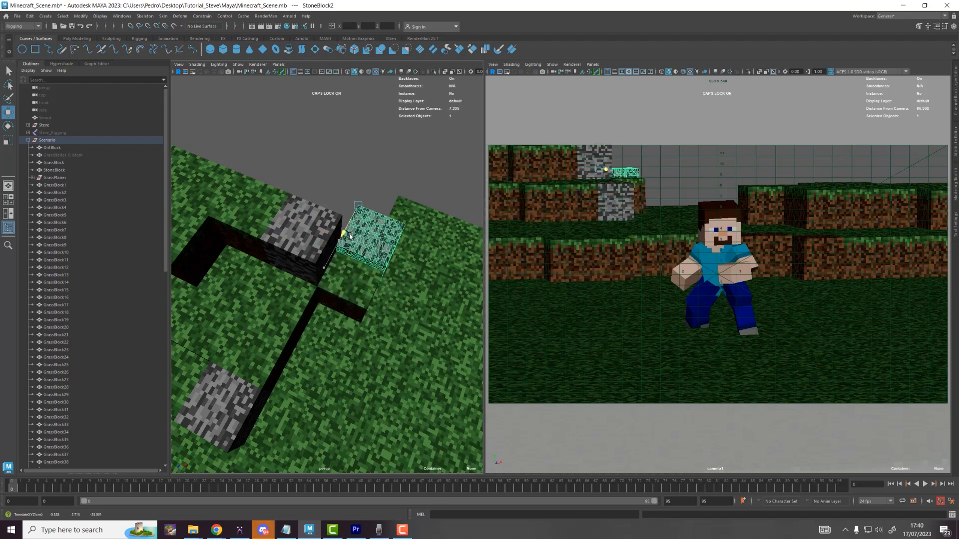
scroll(350, 236, up, 5)
key(d)
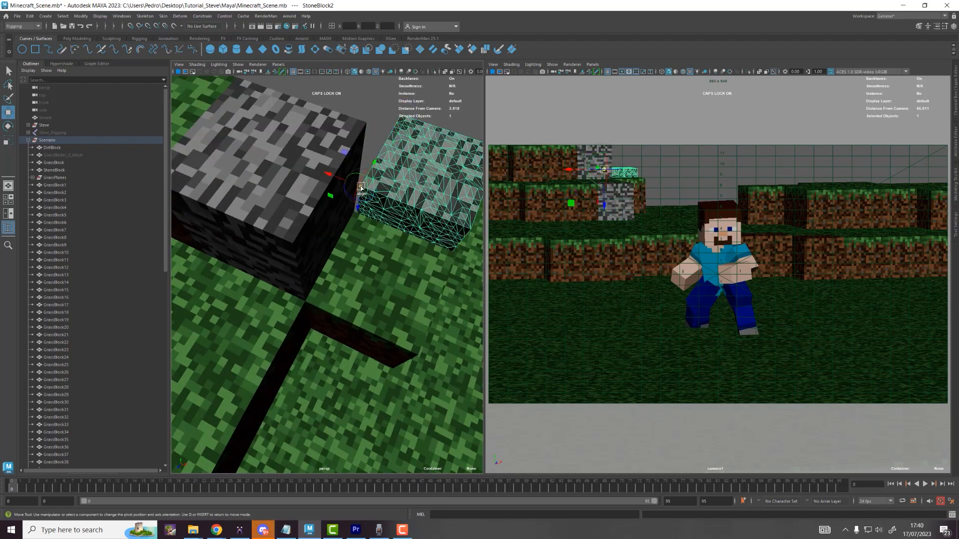
key(v)
drag(369, 173, 237, 195)
key(ctrl+d)
key(v)
click(372, 129)
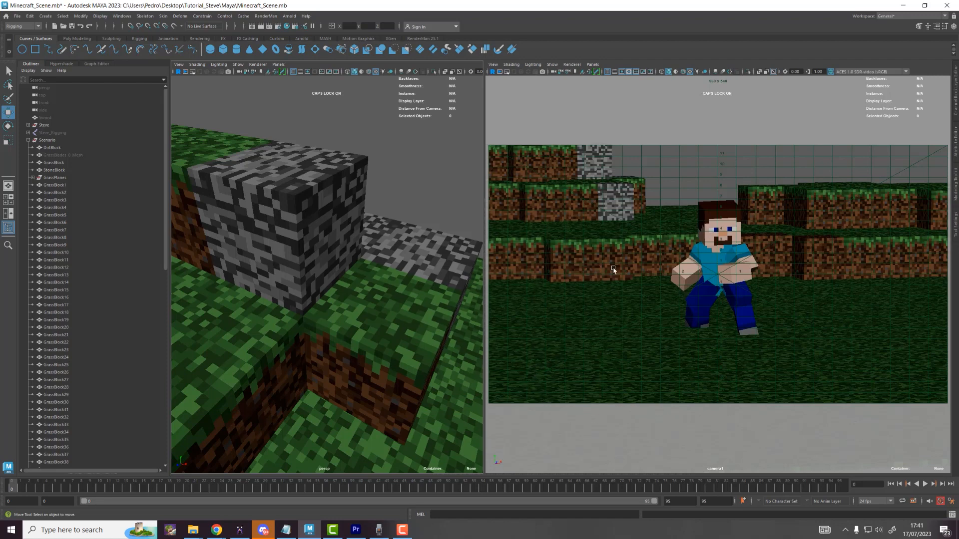
Step: Switch the move axes to world and move GrassBlades_0_Mesh next to Steve's hand
click(64, 155)
drag(841, 342, 841, 351)
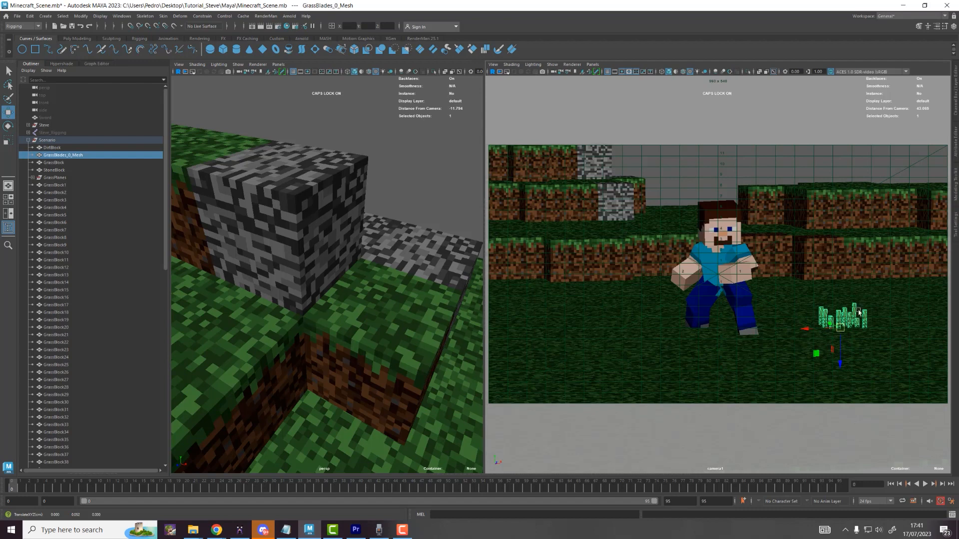
key(w)
drag(873, 313, 844, 307)
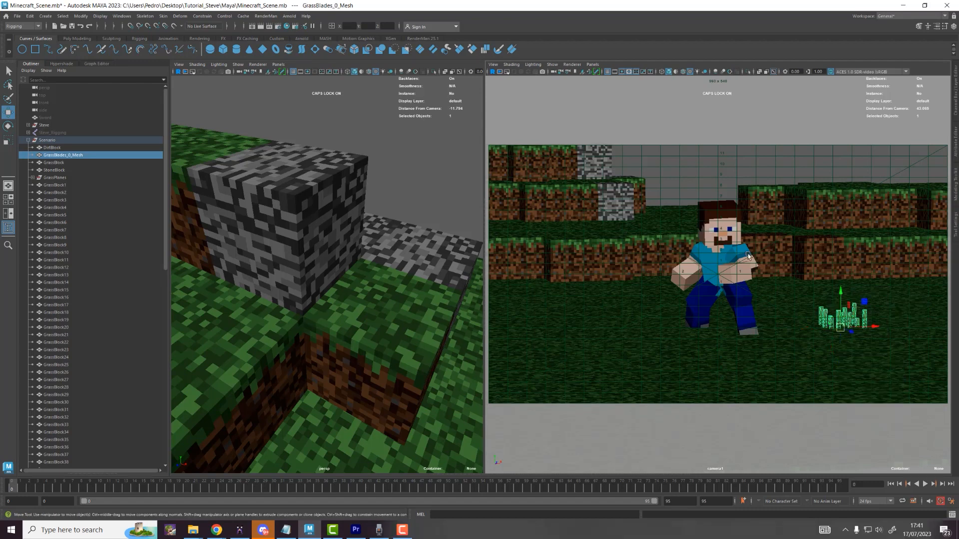
key(space)
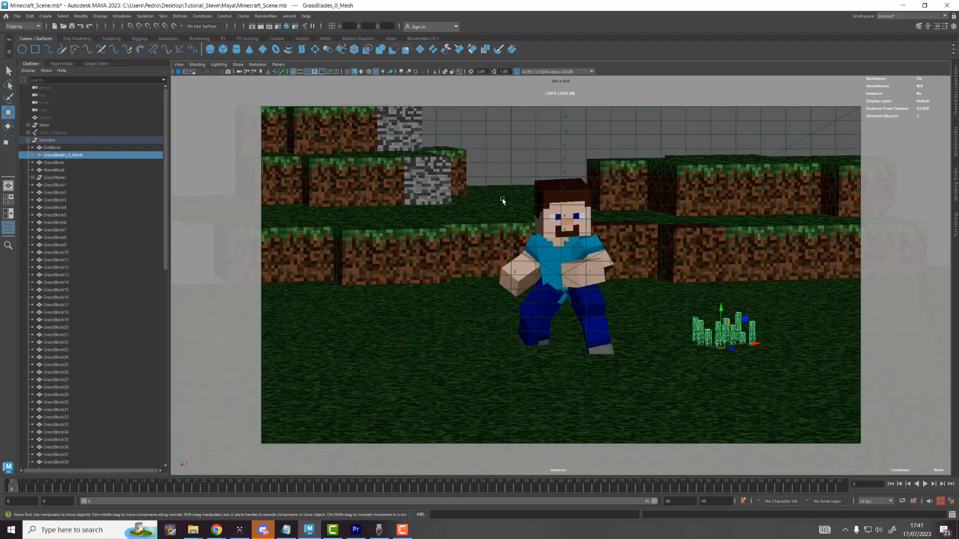
drag(736, 353, 700, 293)
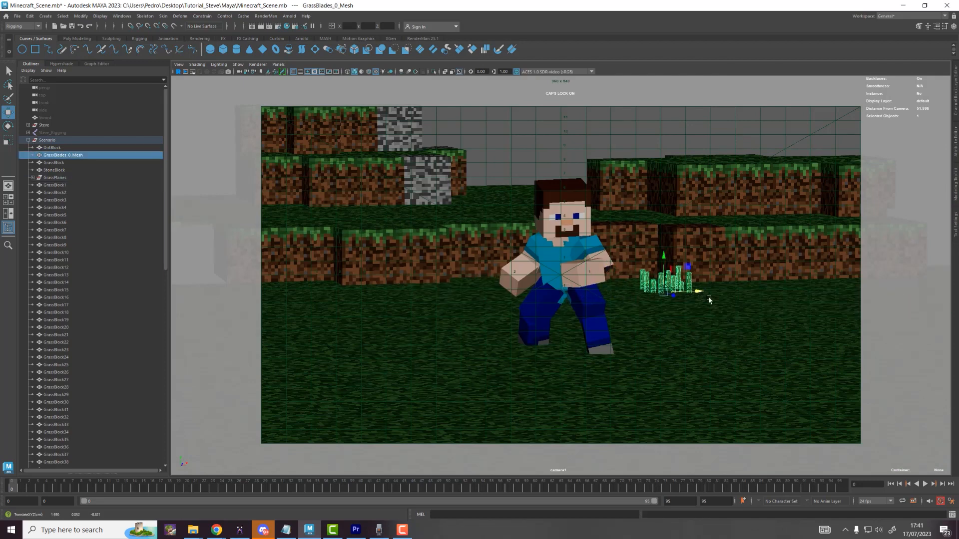
key(space)
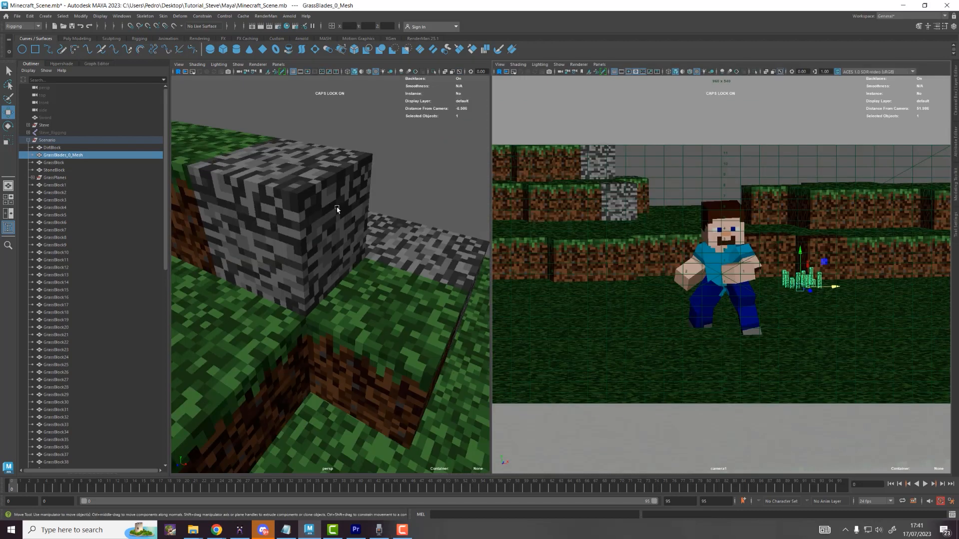
drag(490, 220, 402, 222)
scroll(315, 288, down, 5)
scroll(316, 287, up, 4)
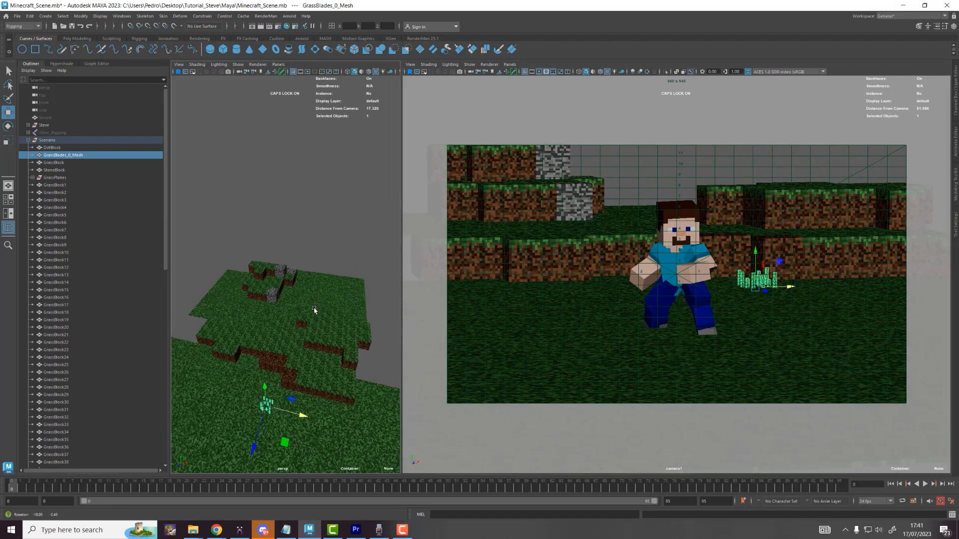
Step: Duplicate the grass clump and snap the copy onto the terrain behind Steve
key(ctrl+d)
scroll(330, 430, down, 4)
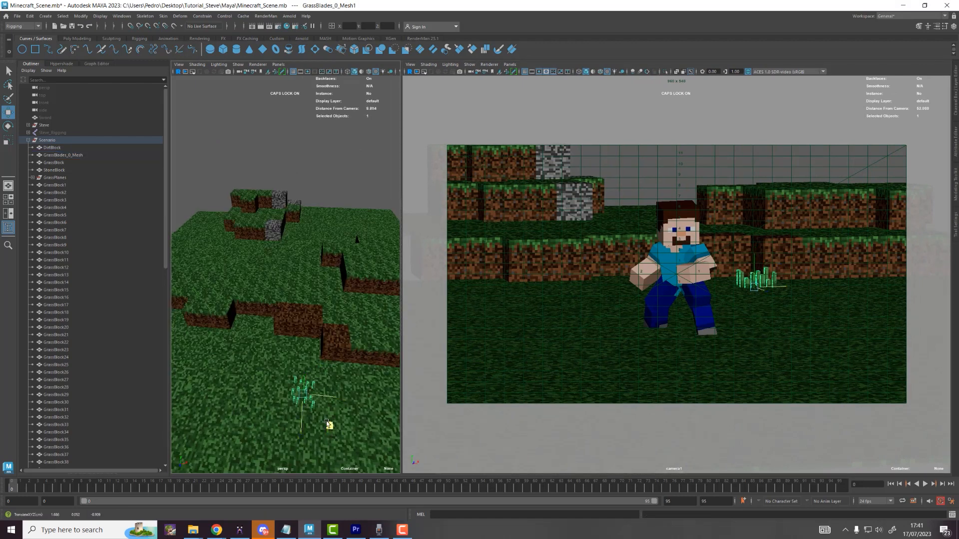
drag(313, 350, 317, 260)
key(v)
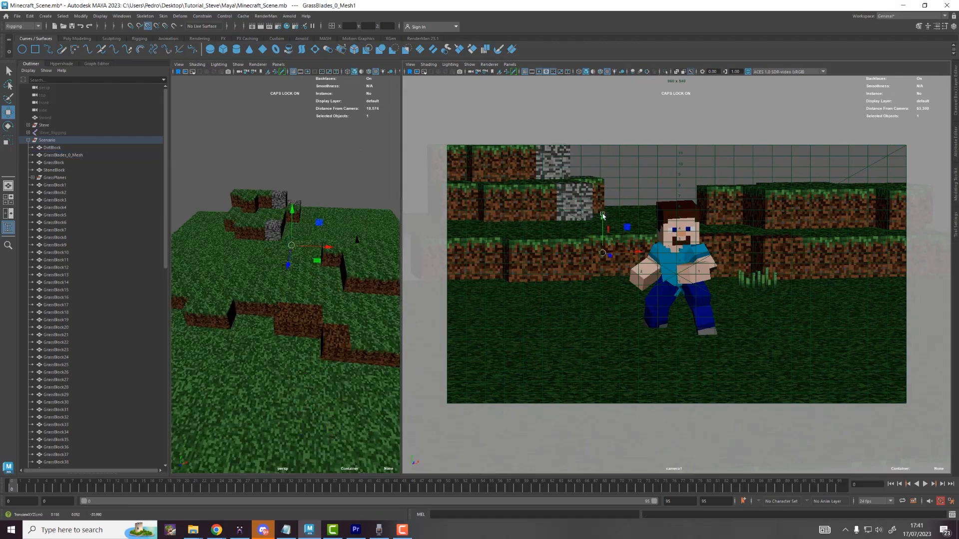
middle_drag(604, 217, 625, 217)
key(f)
alt+drag(311, 236, 316, 210)
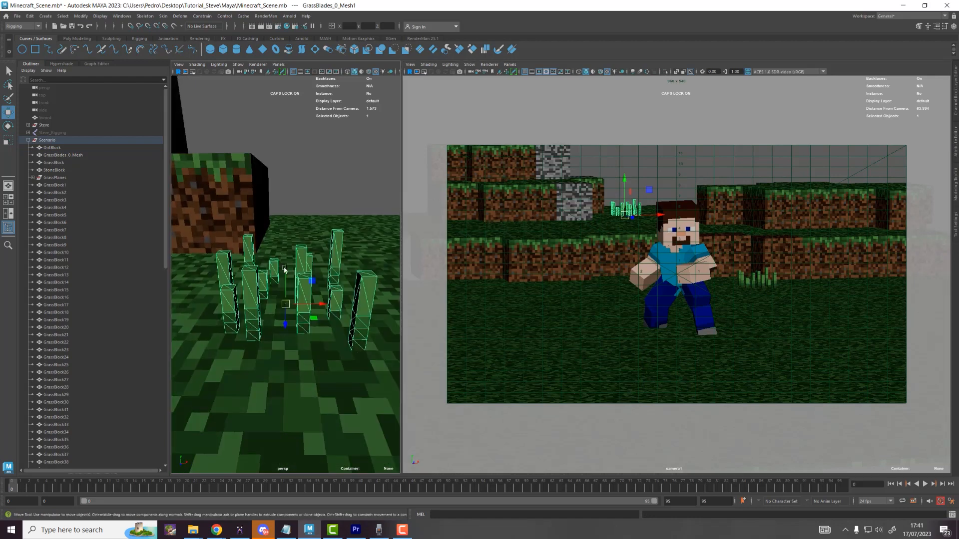
drag(286, 273, 286, 273)
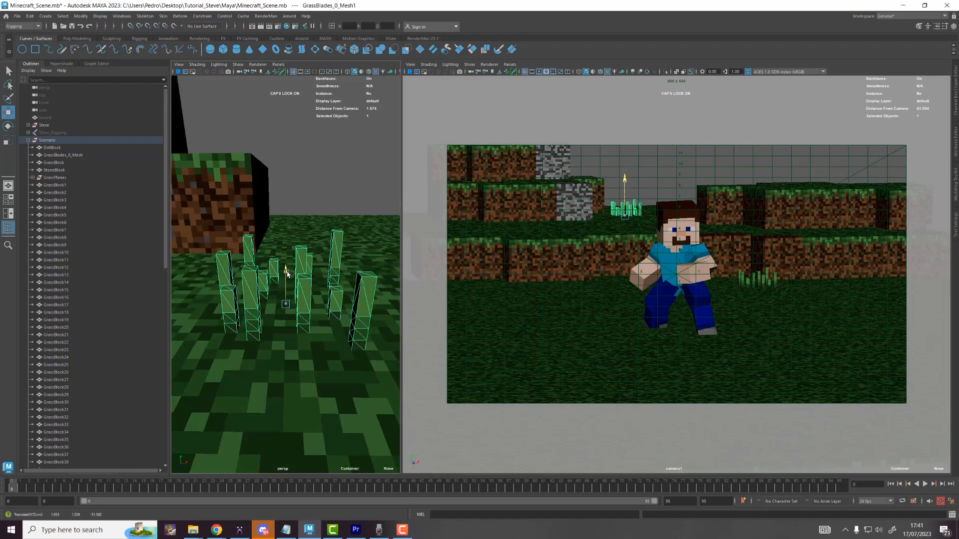
scroll(304, 295, down, 5)
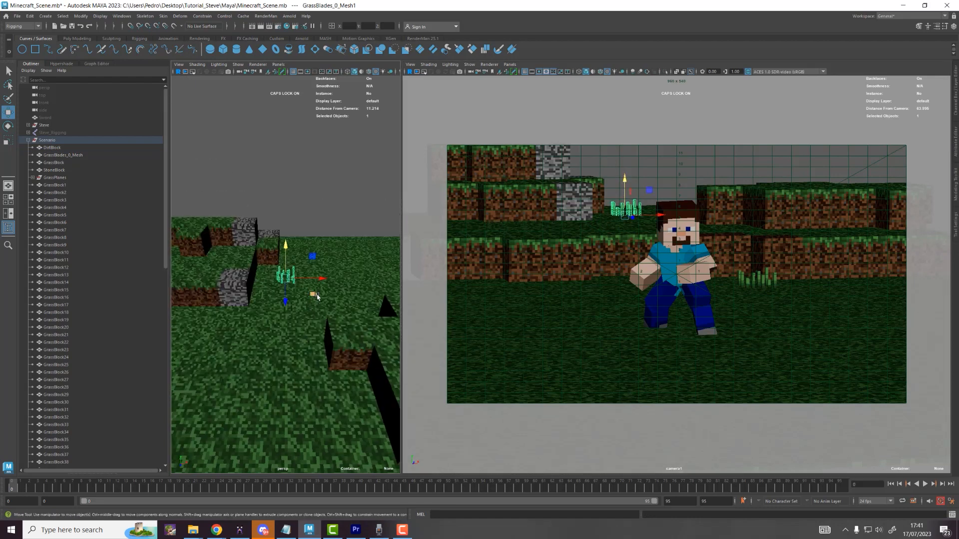
drag(315, 295, 227, 352)
Step: Make three more grass copies, spreading them left, forward and farther back
key(ctrl+d)
alt+drag(273, 330, 274, 329)
alt+middle_drag(274, 330, 360, 321)
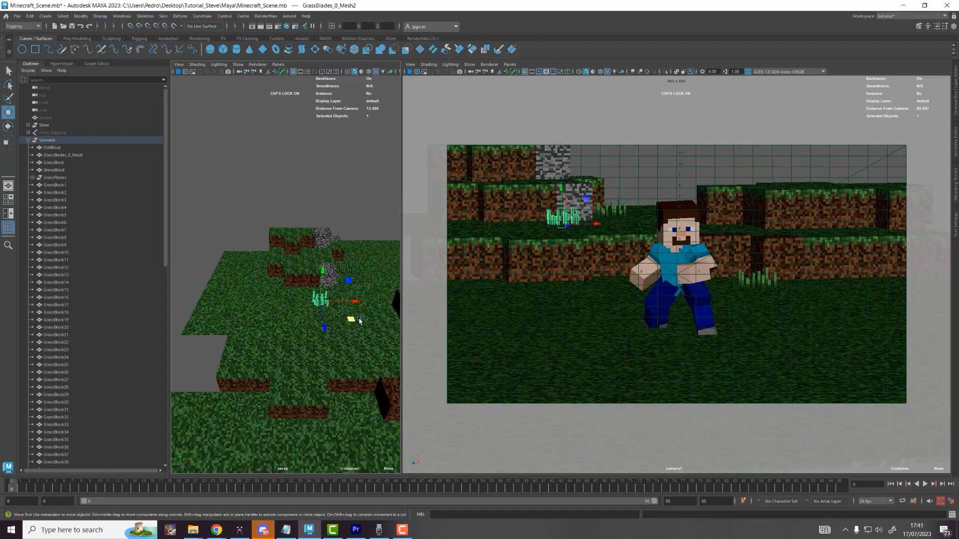
key(ctrl+d)
drag(359, 321, 315, 306)
key(ctrl+d)
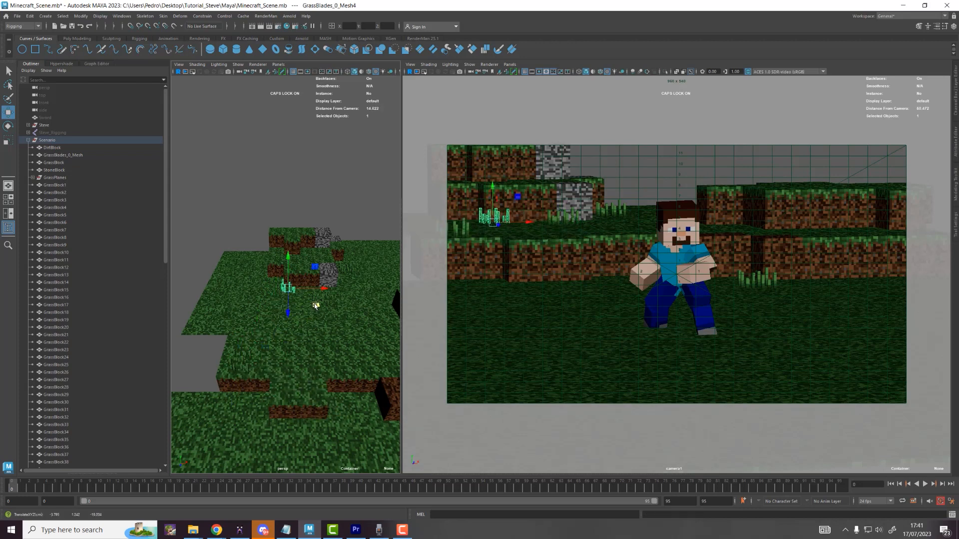
drag(298, 269, 366, 258)
Step: Duplicate the grass again and vertex-snap the copy onto the upper ledge
key(ctrl+d)
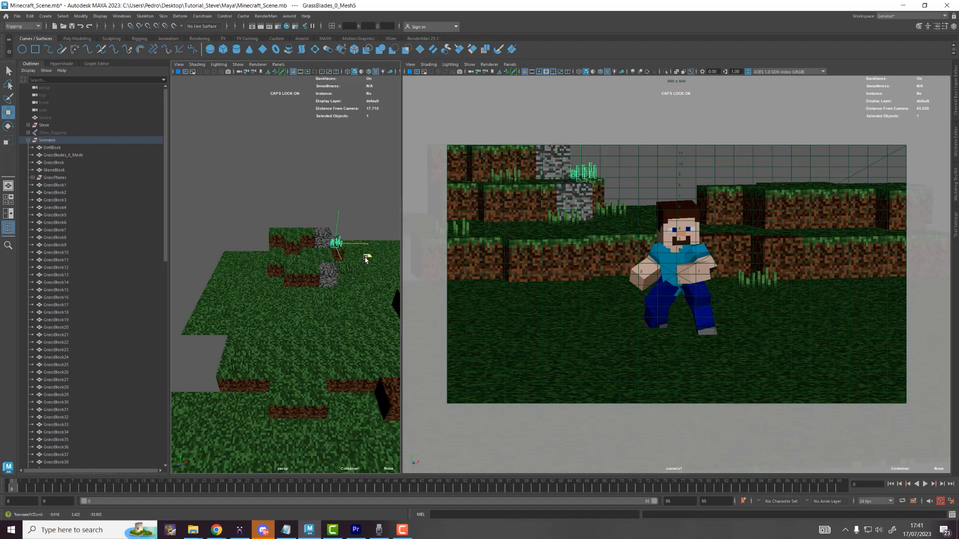
key(ctrl+d)
key(v)
click(794, 187)
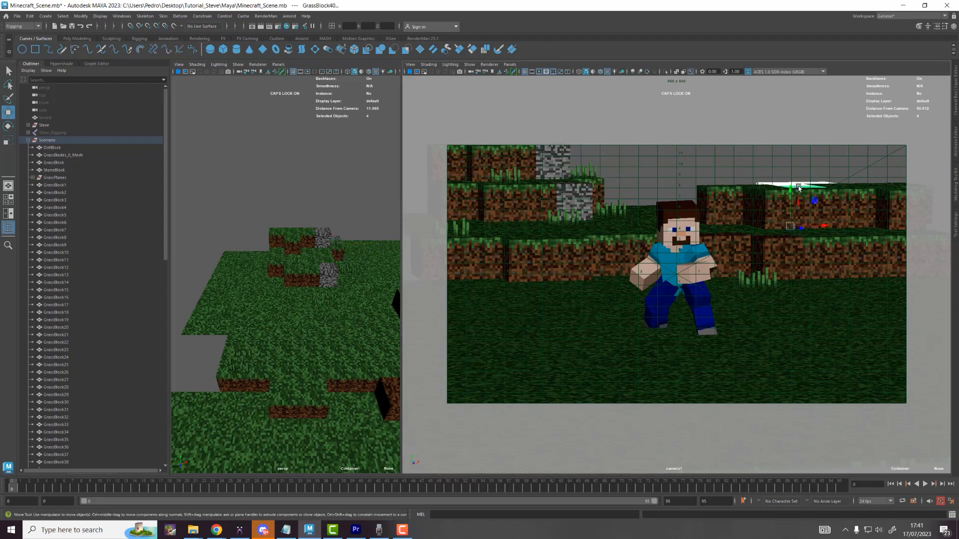
key(ctrl+z)
key(v)
middle_drag(798, 187, 842, 188)
drag(815, 172, 815, 169)
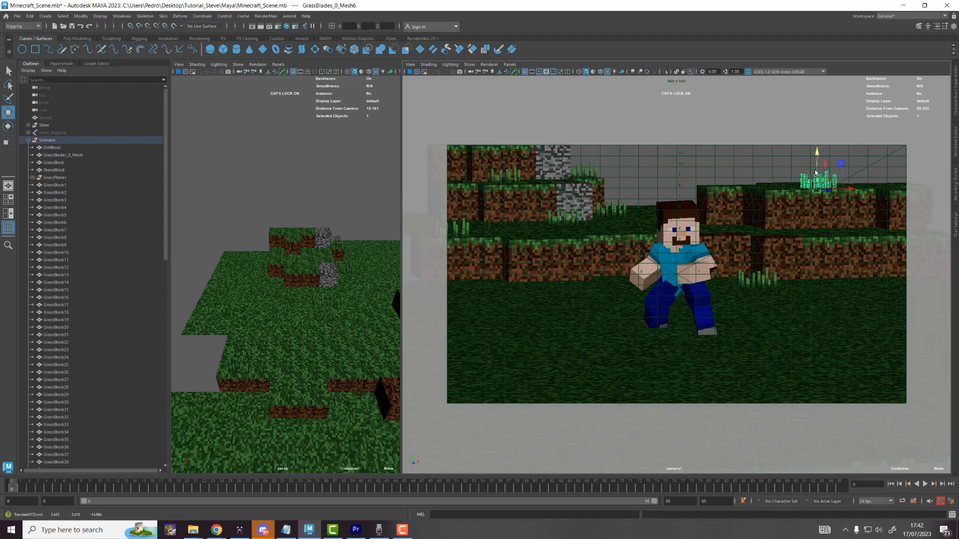
Step: Add three more grass copies along the ledge, sliding them right and left
key(ctrl+d)
middle_drag(783, 231, 818, 236)
drag(835, 238, 899, 228)
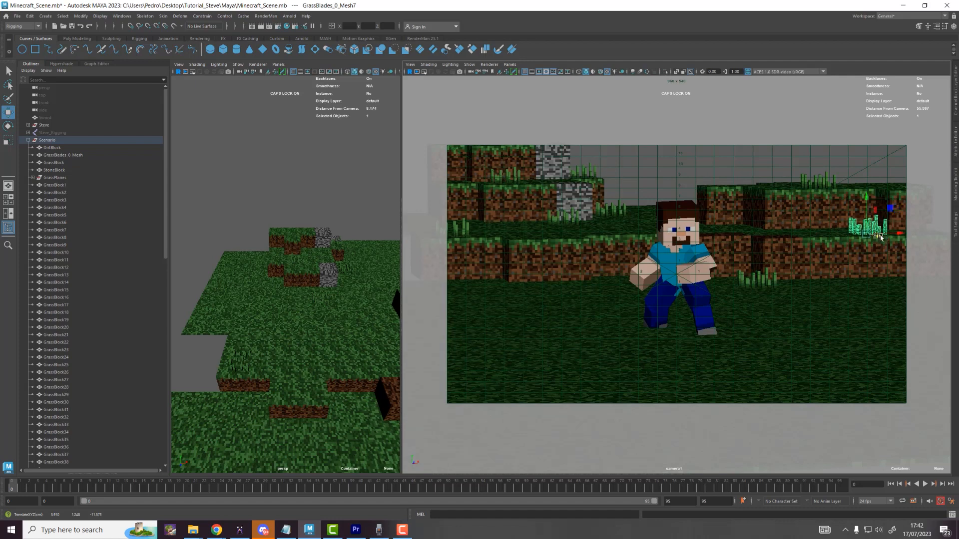
key(ctrl+d)
middle_drag(882, 240, 762, 237)
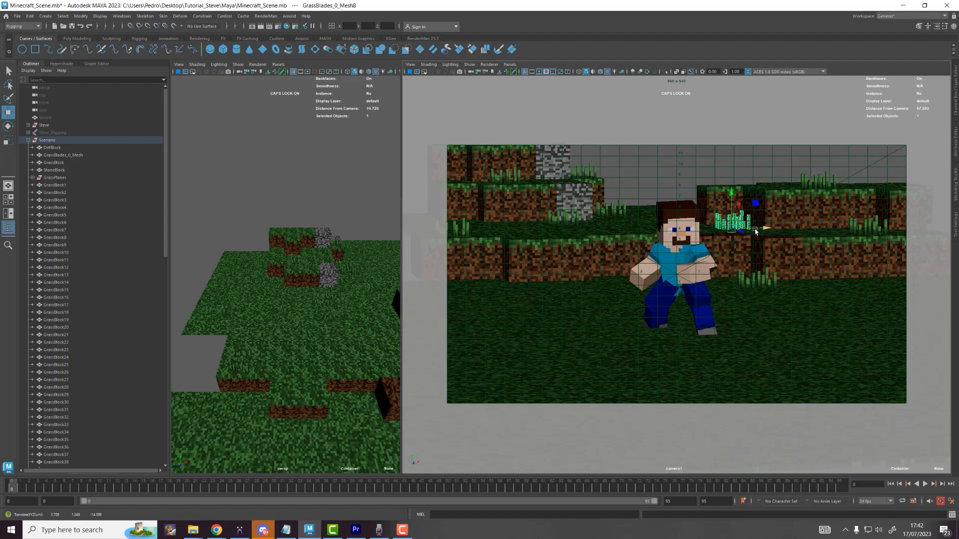
key(ctrl+d)
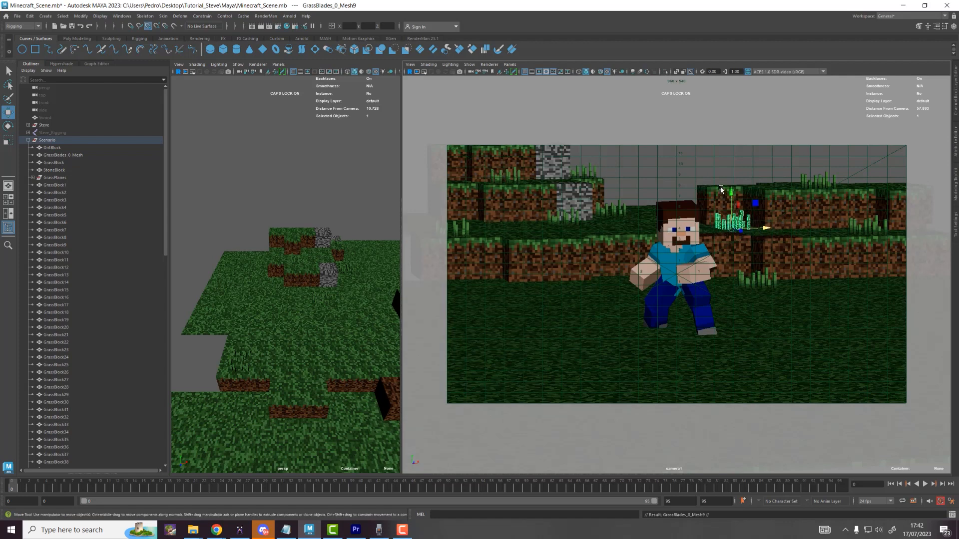
middle_drag(721, 190, 724, 188)
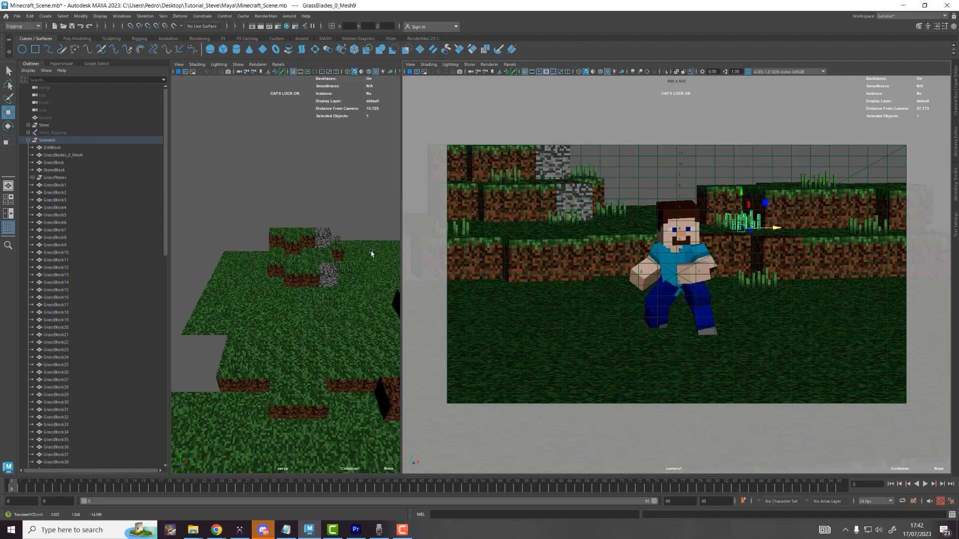
Step: Snap the grass clump onto a ledge vertex and place another copy to the right
middle_click(325, 271)
key(f)
scroll(303, 268, down, 4)
alt+drag(302, 269, 293, 179)
key(v)
mouse_move(292, 177)
middle_down()
mouse_move(289, 274)
mouse_move(288, 179)
middle_up()
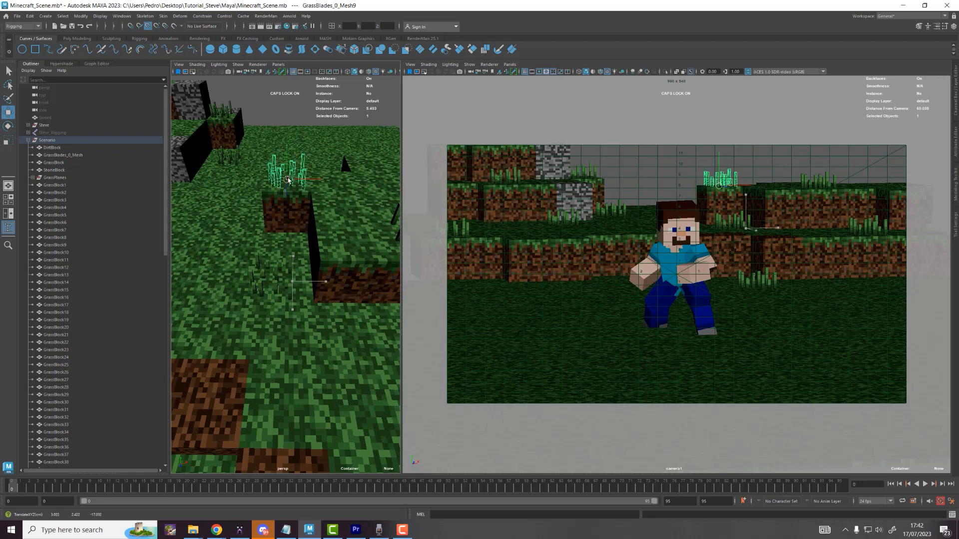
key(ctrl+d)
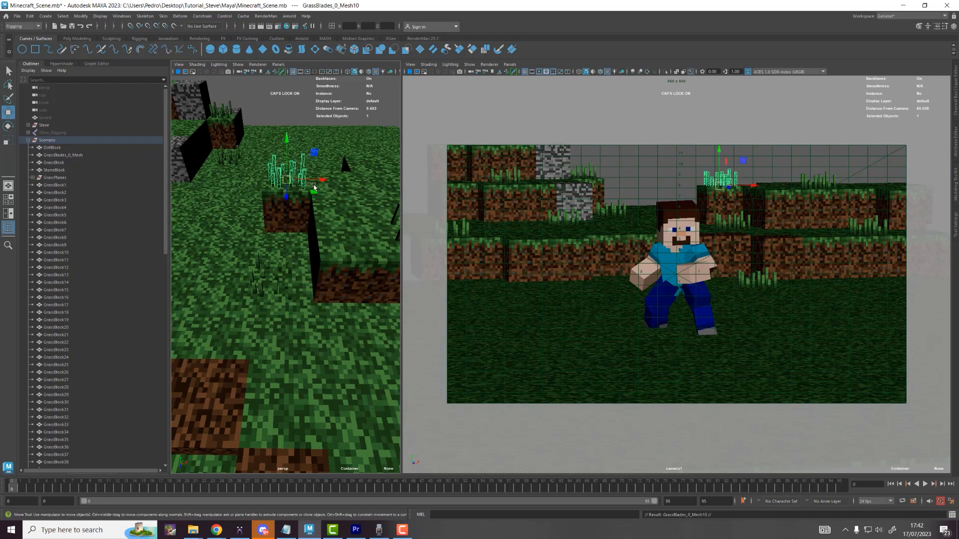
drag(322, 180, 545, 206)
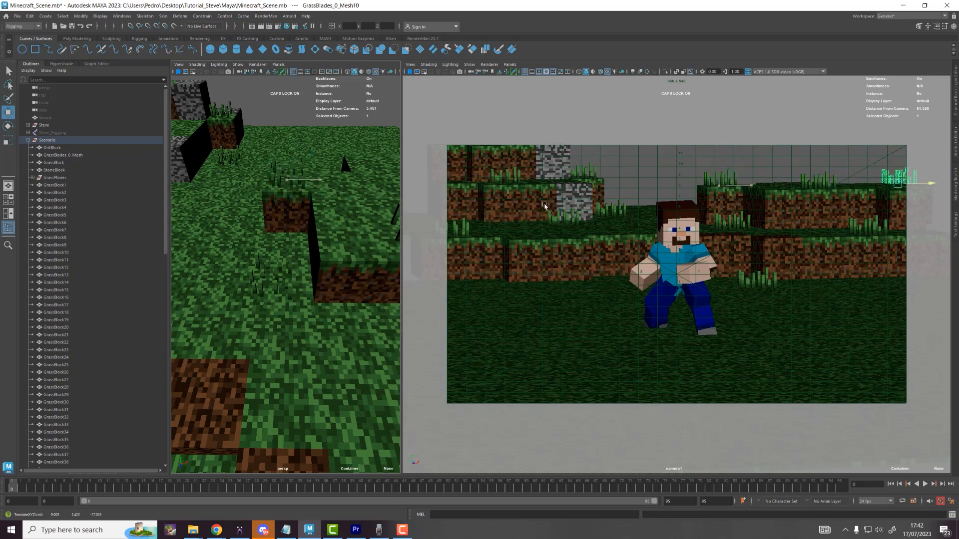
Step: Scatter more grass copies to the left and near the back ledge, up to GrassBlades_0_Mesh13
scroll(372, 199, down, 5)
alt+middle_drag(360, 196, 283, 242)
key(ctrl+d)
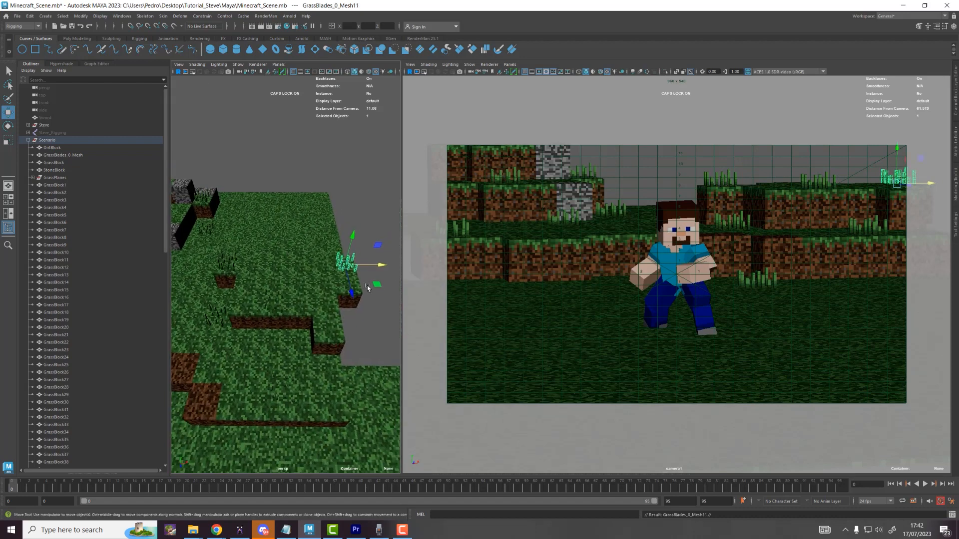
drag(378, 285, 307, 269)
key(ctrl+d)
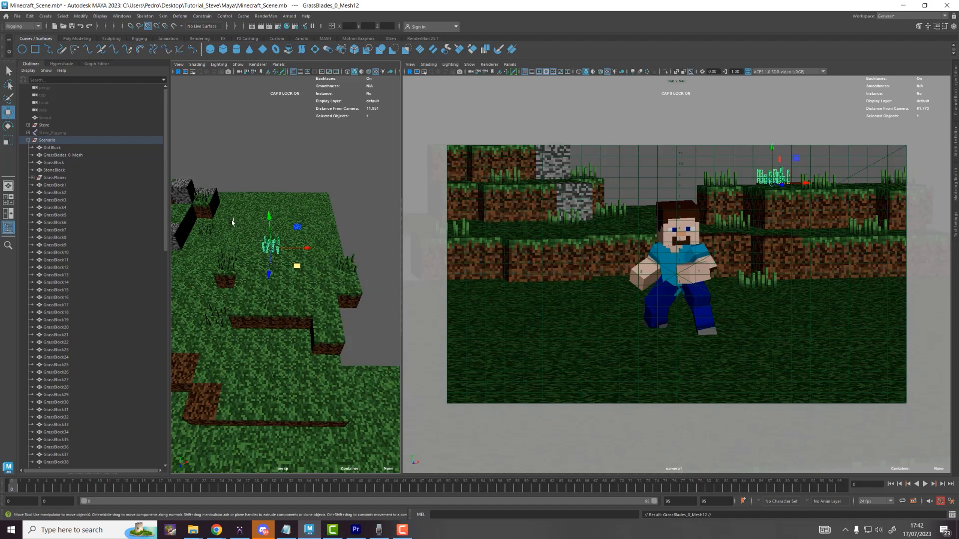
middle_drag(231, 223, 265, 217)
key(ctrl+d)
Step: Snap a grass clump beside Steve's head, then scatter more duplicated clumps across the lower foreground field
key(v)
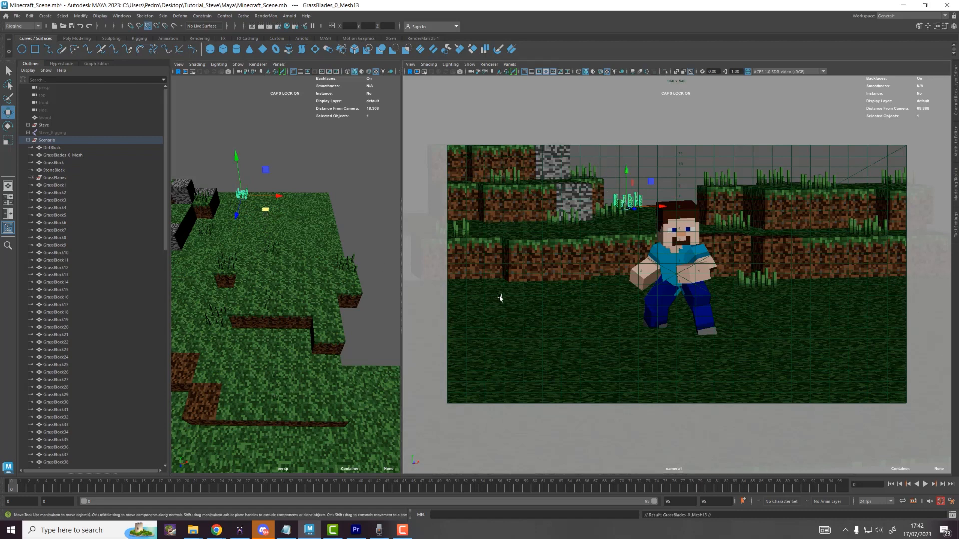
middle_drag(501, 298, 514, 291)
key(ctrl+d)
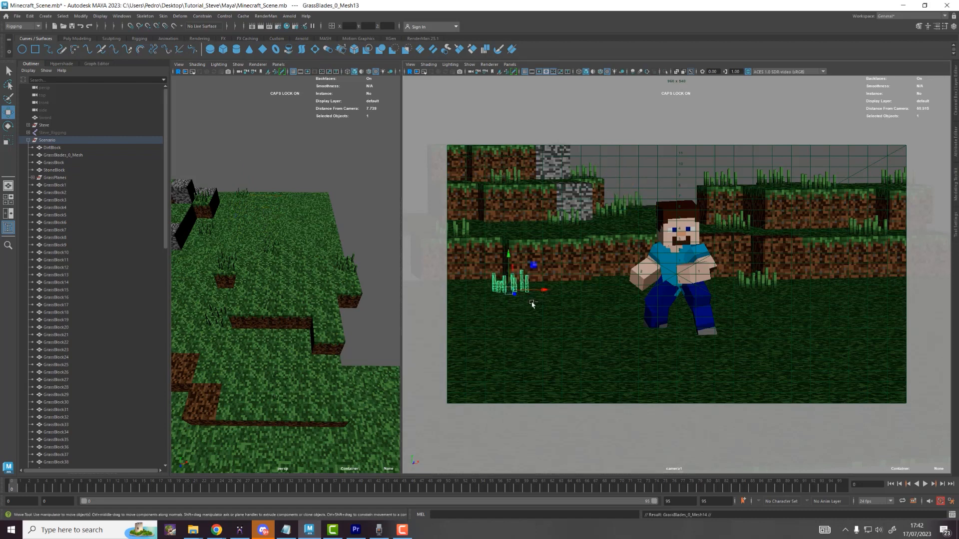
scroll(260, 313, down, 10)
drag(255, 330, 293, 410)
key(ctrl+d)
middle_drag(293, 410, 220, 413)
key(ctrl+d)
key(ctrl+d)
key(ctrl+d)
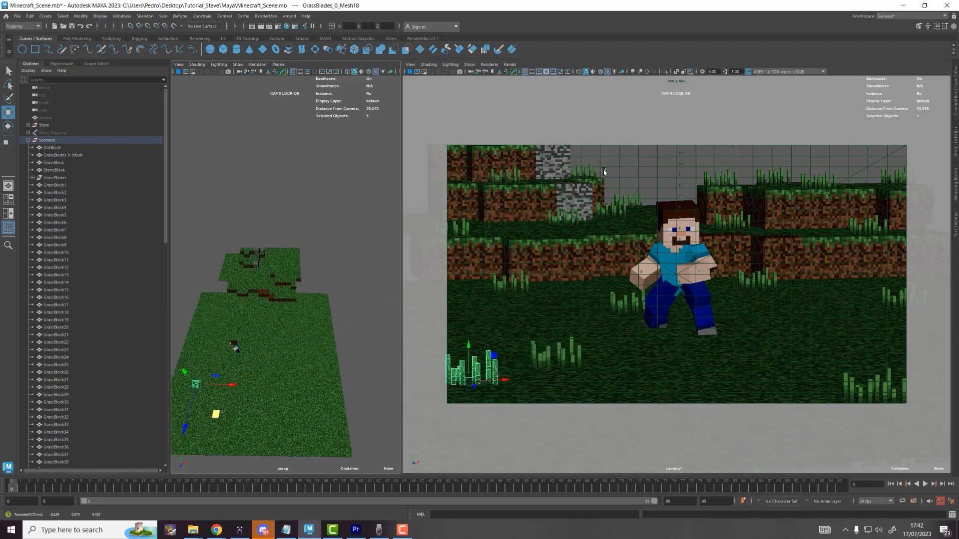
click(640, 192)
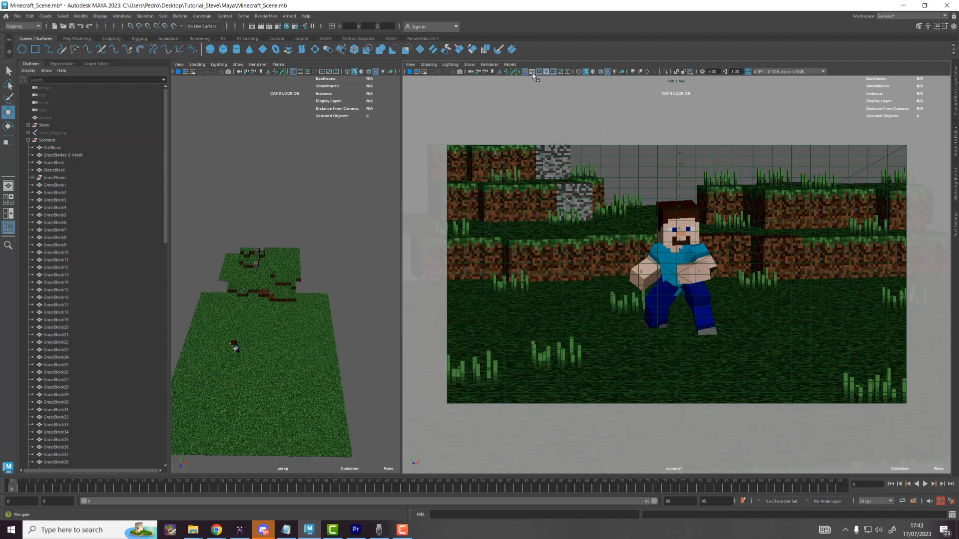
Step: Hide camera1's field chart overlay and save the scene under a new name
click(553, 72)
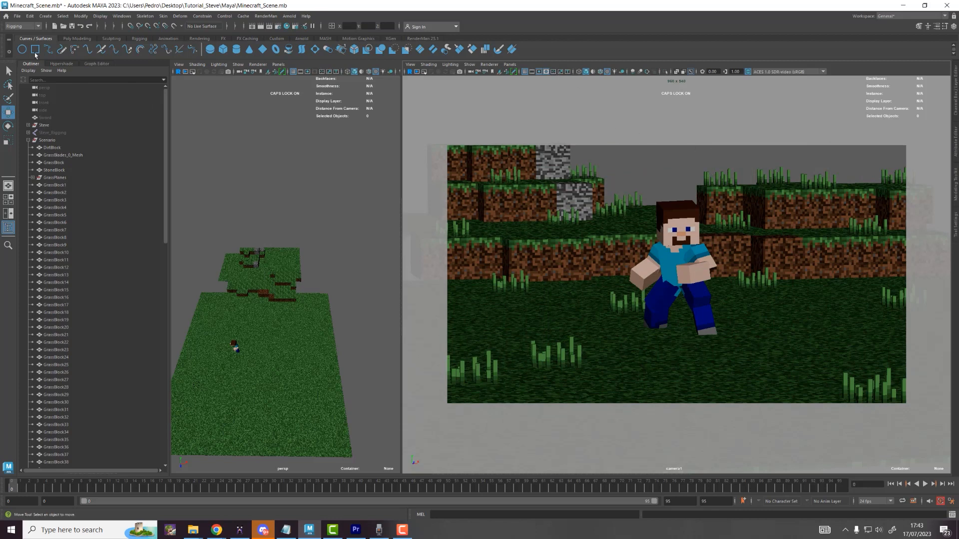
click(16, 17)
click(40, 58)
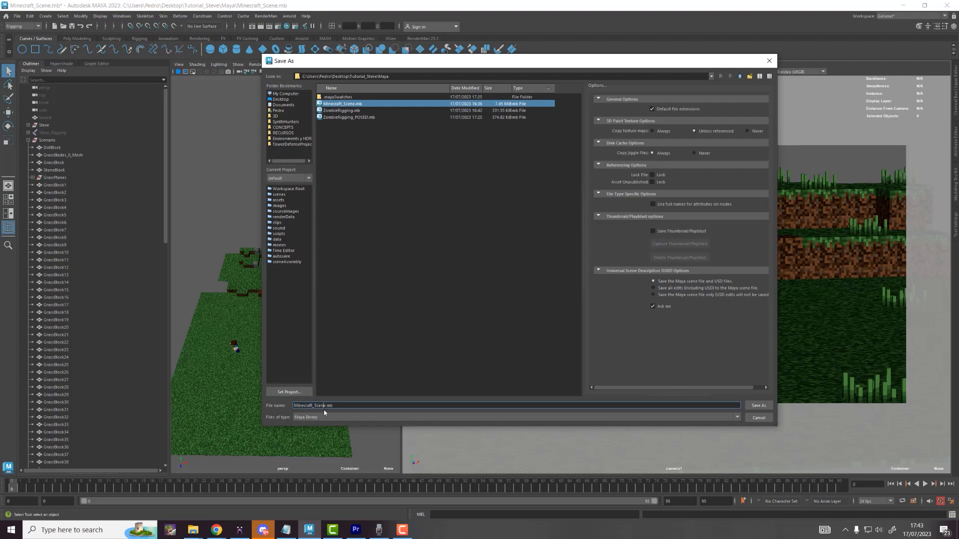
text(_02)
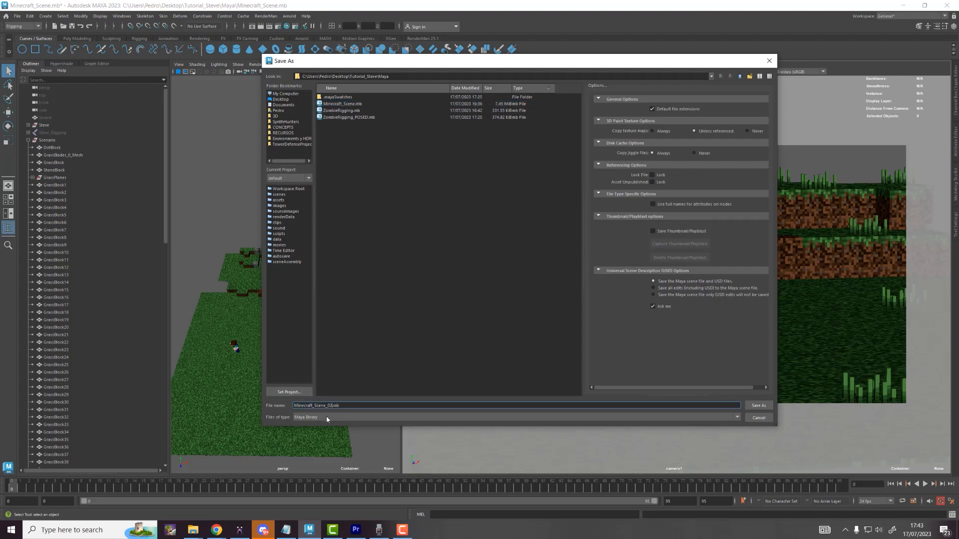
key(Return)
key(w)
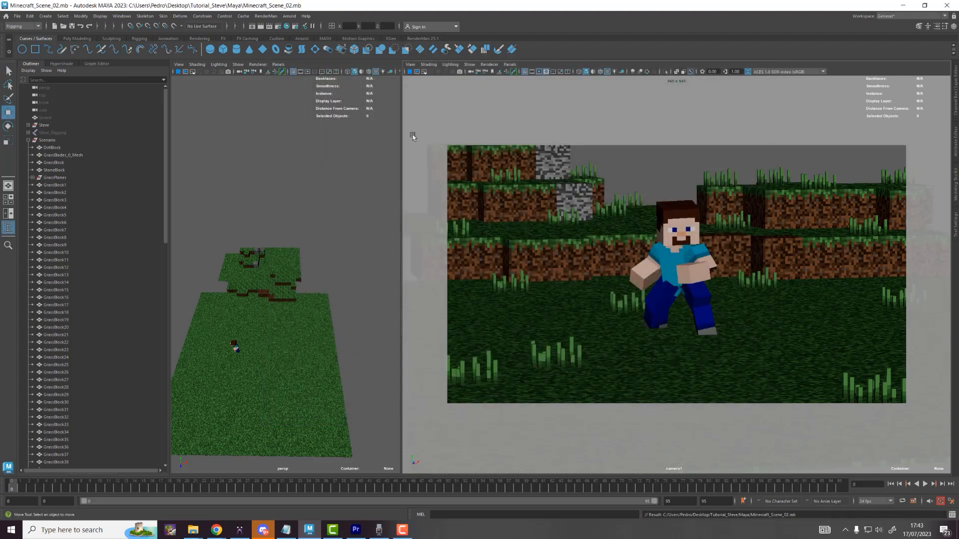
Step: Collapse the Scenario group and briefly unhide, then re-hide, the Steve_Rigging rig
click(29, 139)
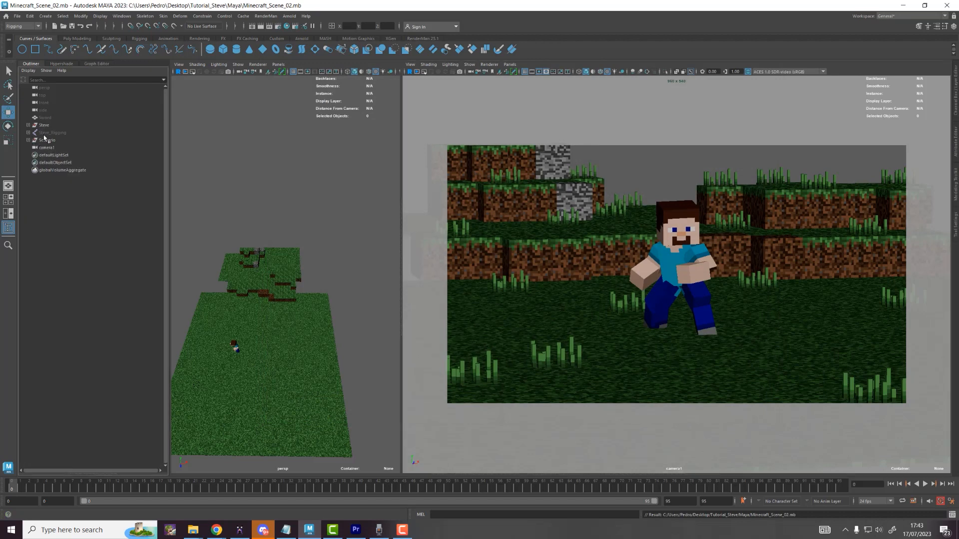
click(44, 132)
key(h)
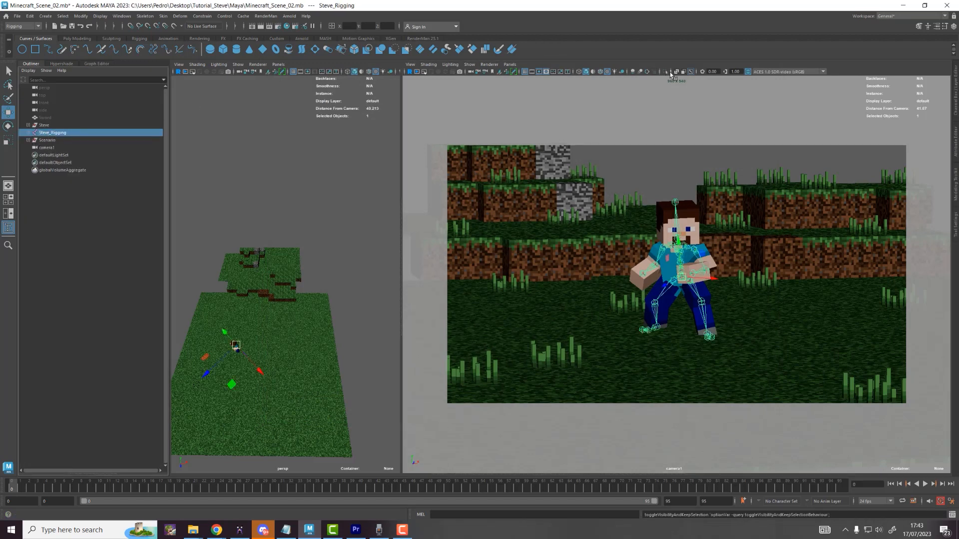
key(h)
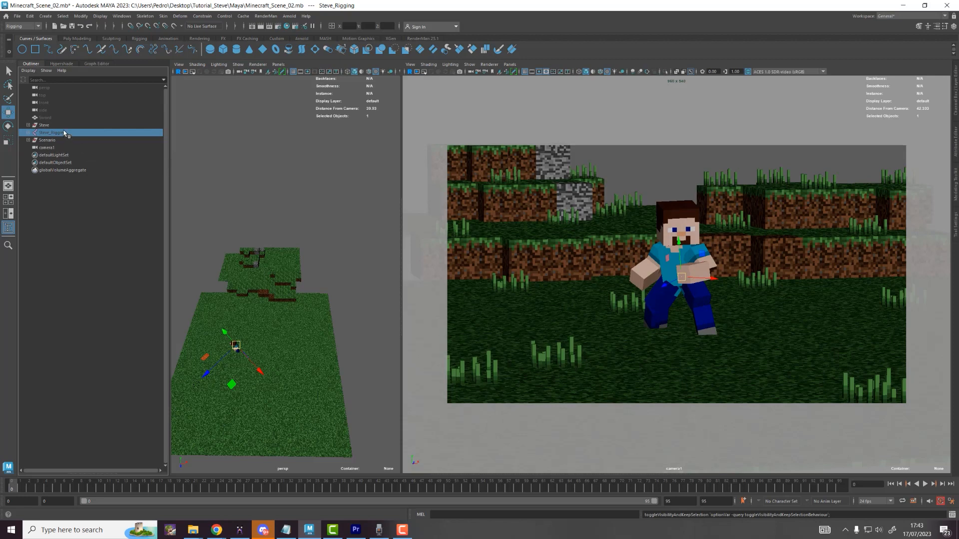
click(76, 222)
Step: Import ZombieRigging_POSED.mb from the Maya scenes folder
click(18, 16)
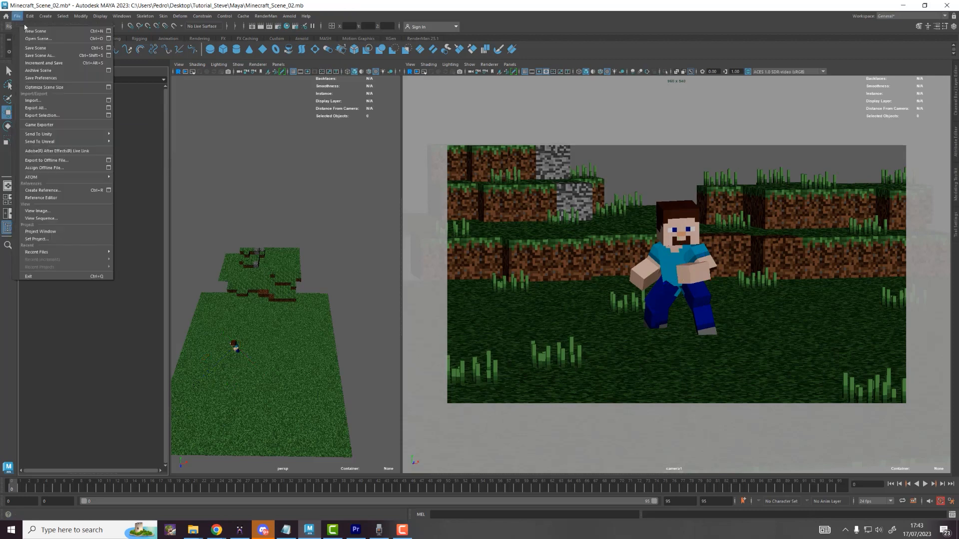
click(38, 102)
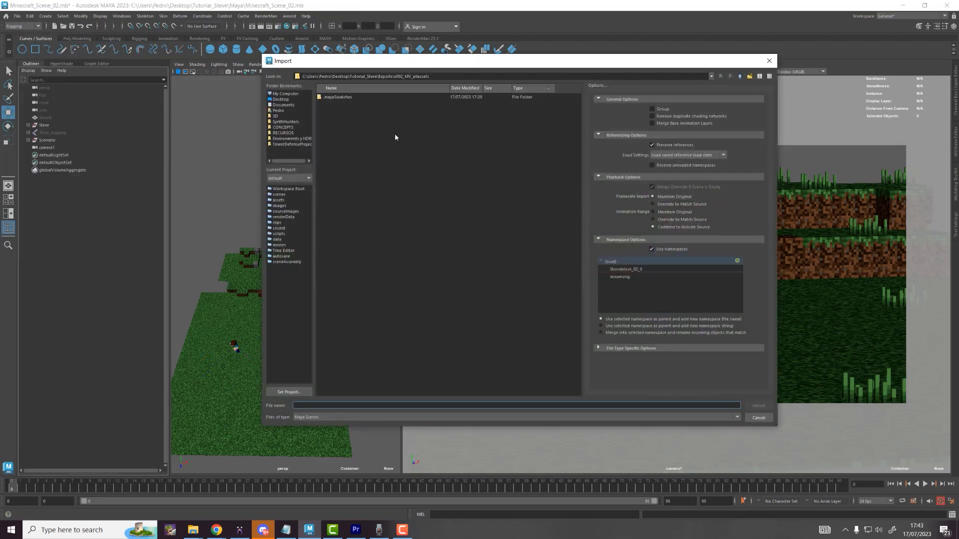
key(BackSpace)
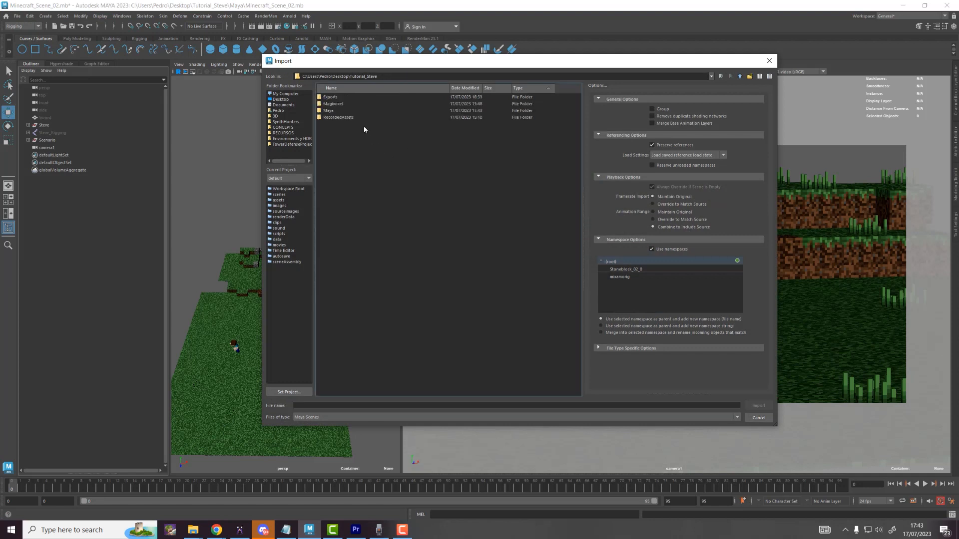
double_click(328, 110)
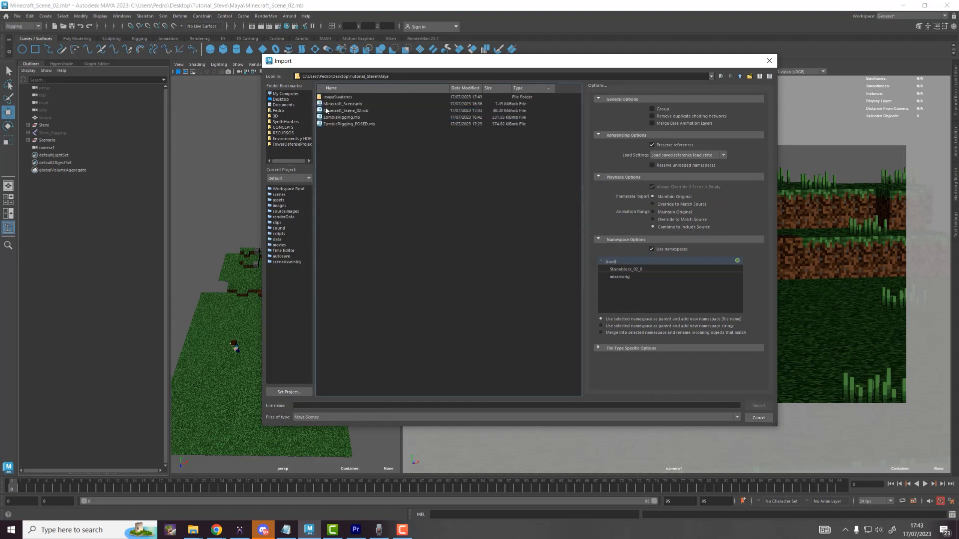
click(346, 125)
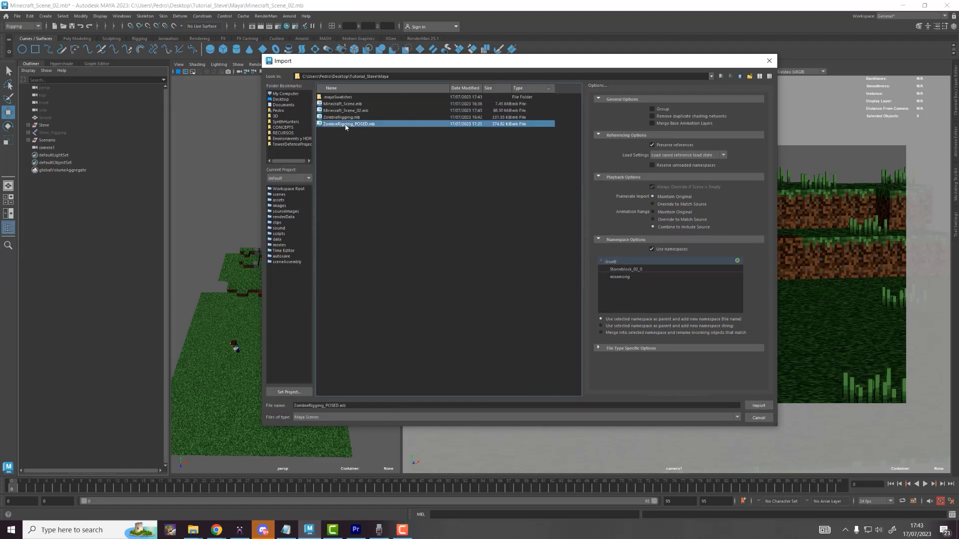
double_click(346, 125)
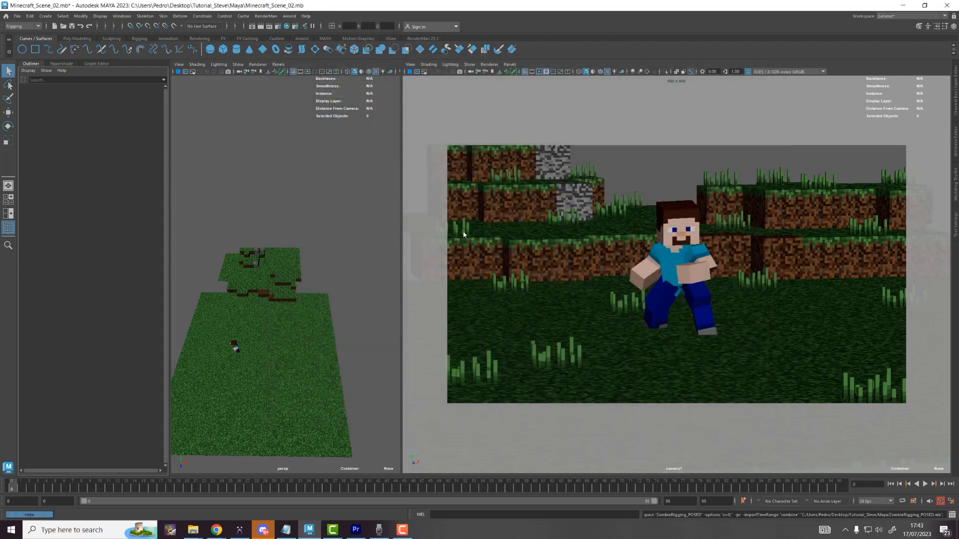
Step: Select the zombie's hips joint, slide it across the ground and raise it onto the grass
key(w)
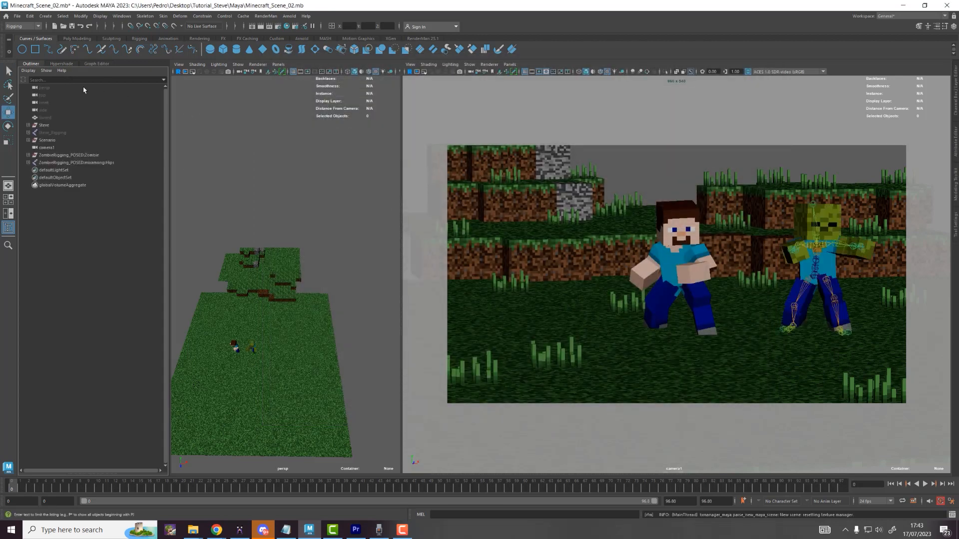
click(819, 280)
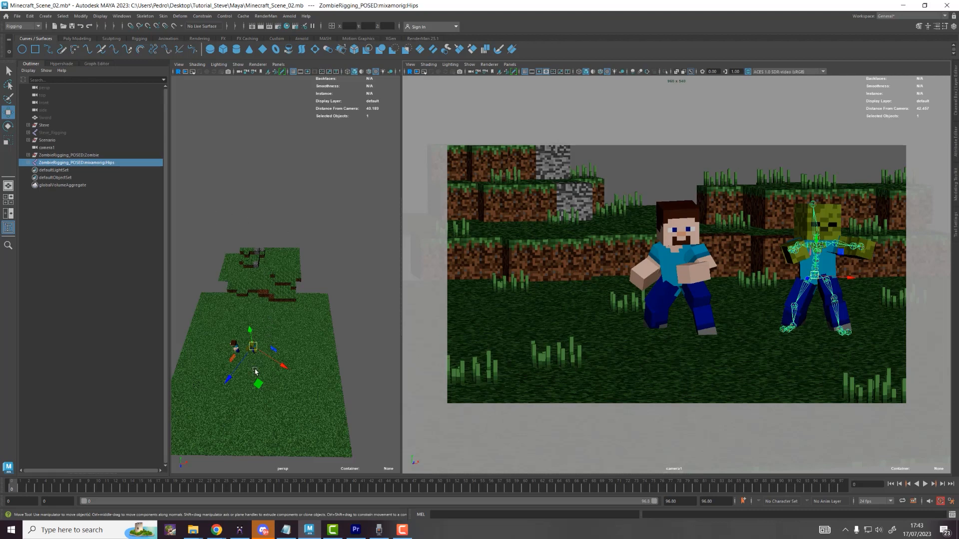
alt+middle_drag(254, 371, 278, 301)
mouse_move(278, 300)
alt+mouse_down()
mouse_move(280, 289)
mouse_move(291, 310)
mouse_move(270, 379)
mouse_move(280, 388)
mouse_move(270, 396)
mouse_move(298, 375)
mouse_move(280, 305)
alt+mouse_up()
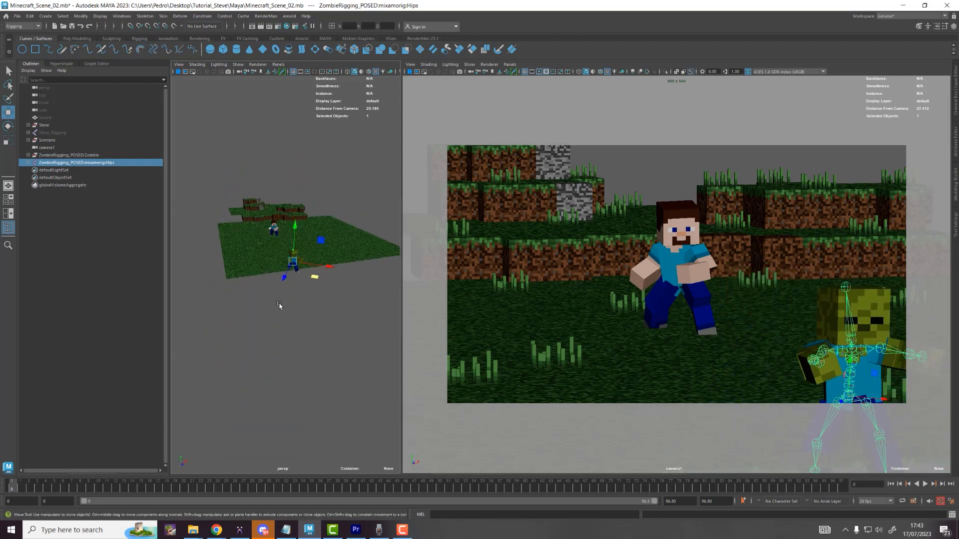
scroll(280, 306, up, 6)
mouse_move(331, 249)
alt+middle_down()
mouse_move(306, 272)
mouse_move(320, 259)
alt+middle_up()
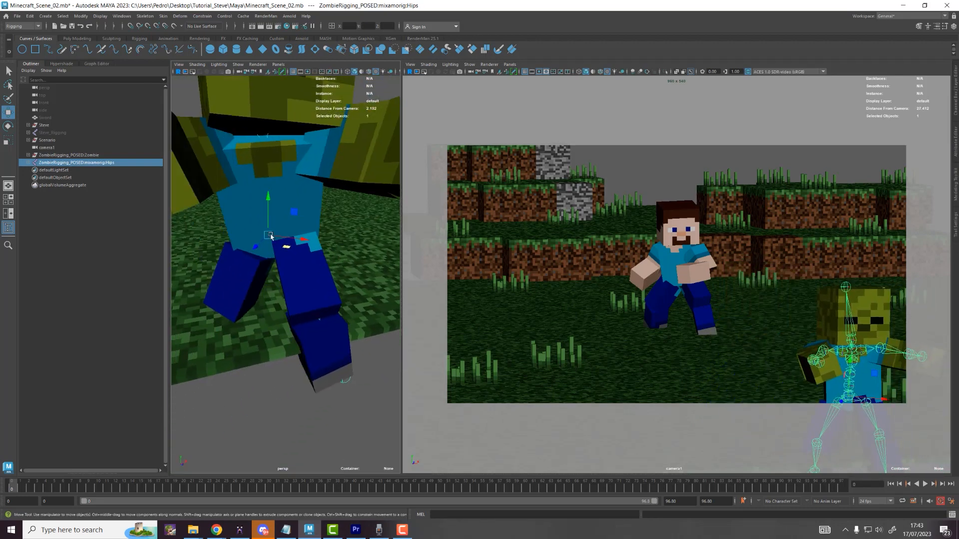
drag(270, 237, 252, 177)
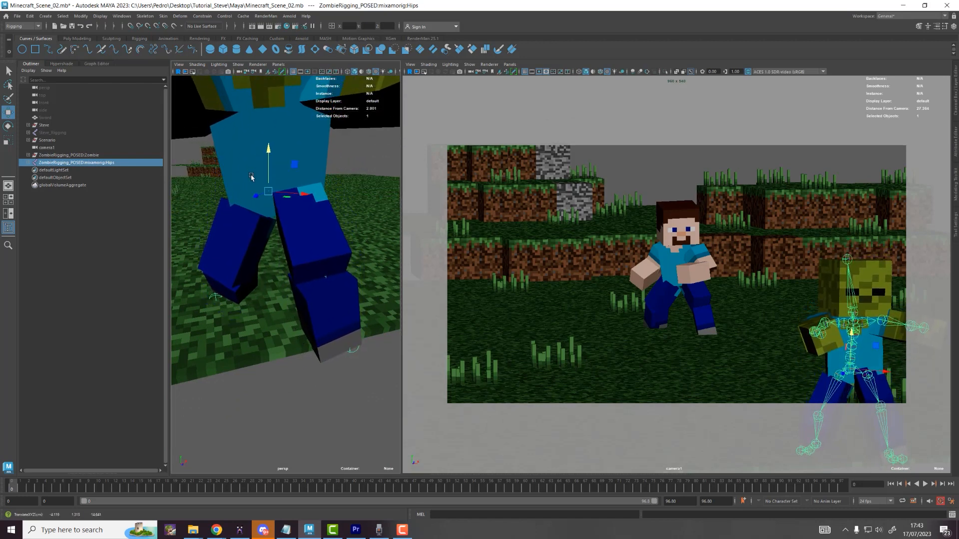
scroll(252, 178, down, 8)
Step: Turn the zombie toward Steve and shift it right in camera1's frame
key(e)
drag(309, 273, 268, 196)
key(w)
key(f)
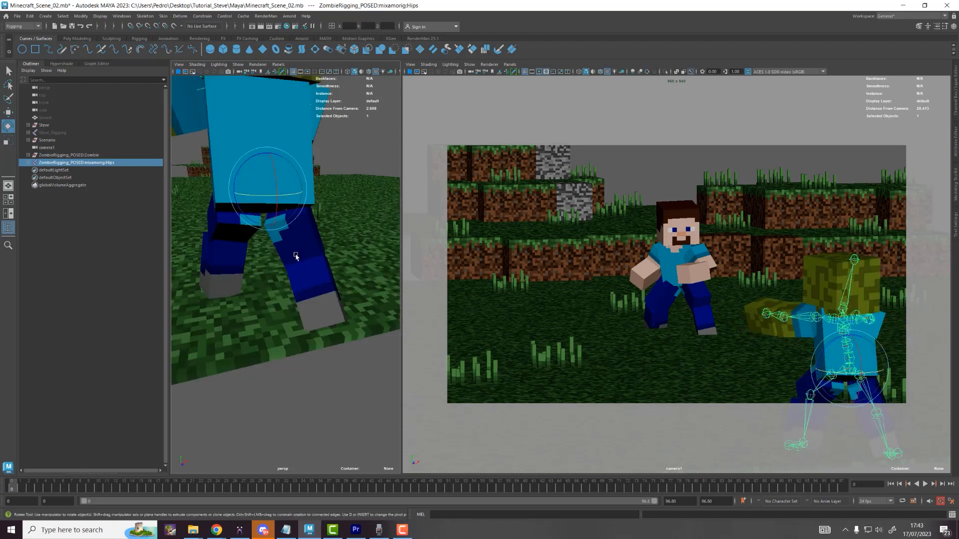
scroll(302, 266, down, 10)
mouse_move(299, 282)
mouse_down()
mouse_move(310, 292)
mouse_move(282, 276)
mouse_up()
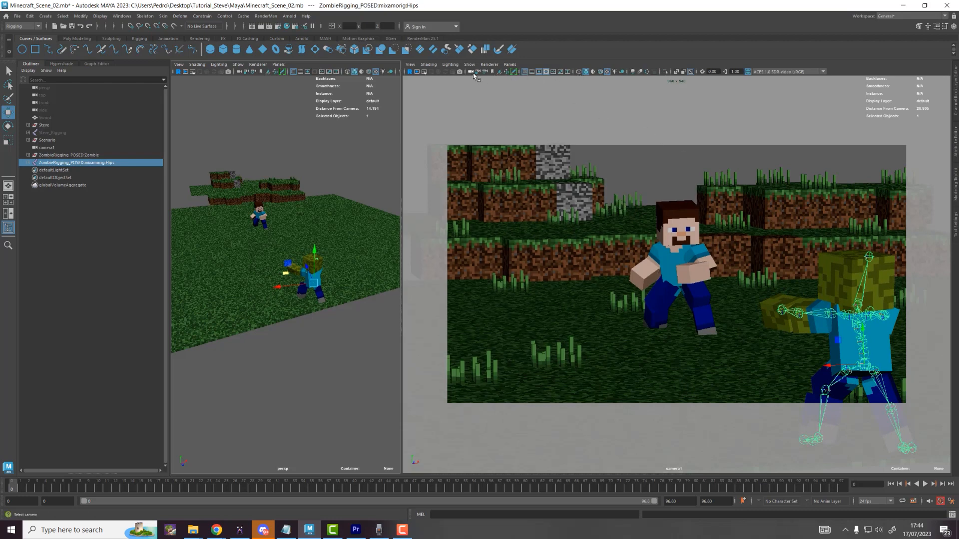
Step: Save the scene, then bring camera1 closer at a lower angle with the scene sitting lower
click(16, 17)
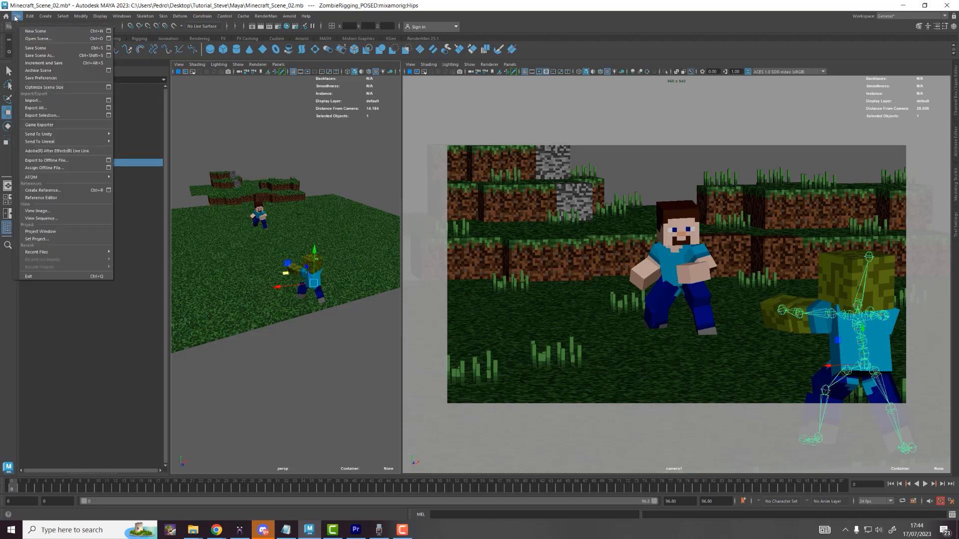
click(37, 48)
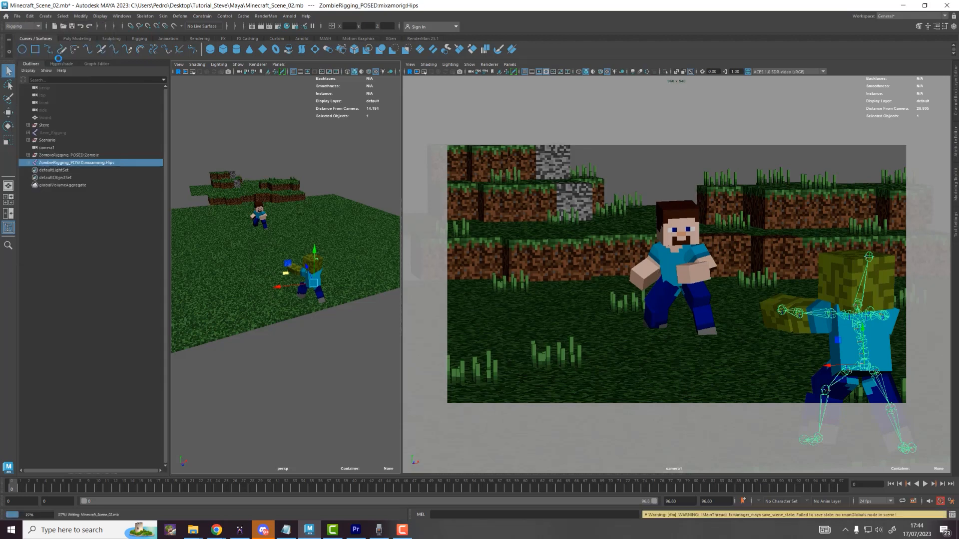
key(bracketleft)
key(bracketleft)
key(bracketleft)
key(bracketleft)
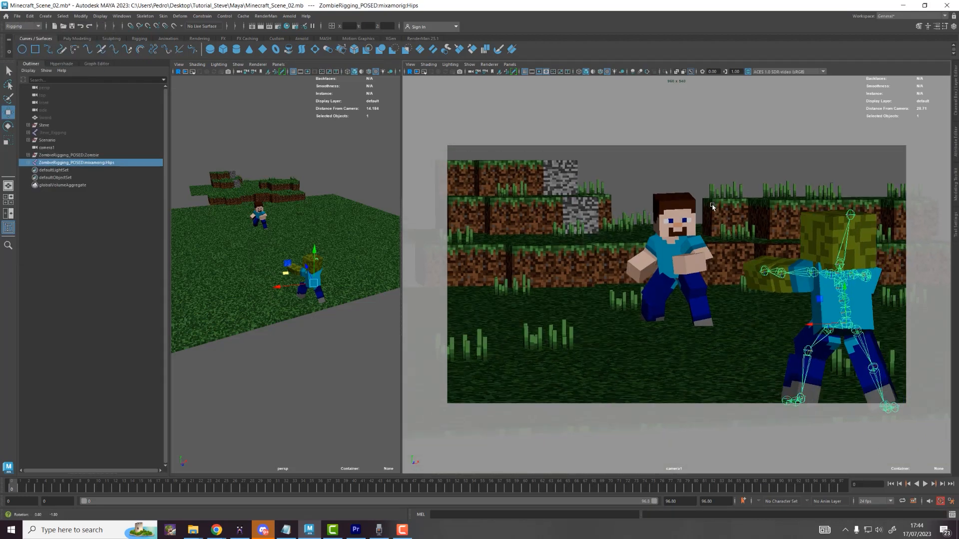
alt+right_drag(713, 210, 720, 225)
alt+middle_drag(724, 231, 719, 235)
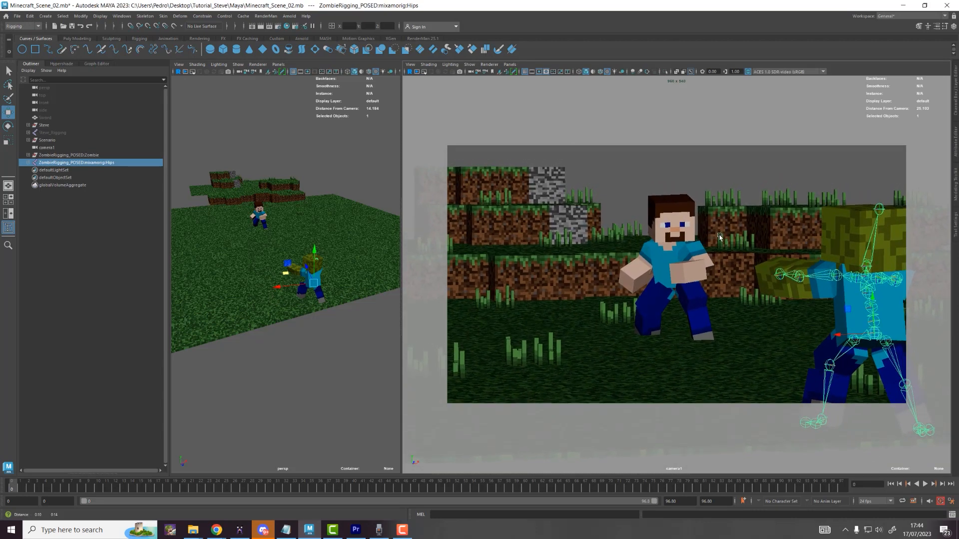
alt+drag(719, 235, 718, 228)
alt+middle_drag(718, 228, 703, 257)
Step: Fine-tune camera1's angle, move the zombie toward the grass edge and select its mesh
alt+drag(707, 251, 707, 250)
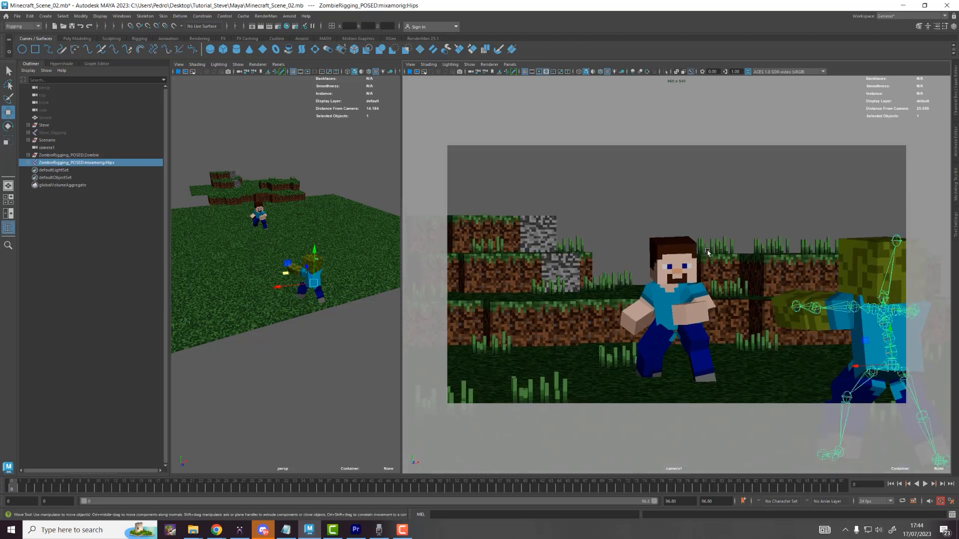
alt+right_drag(707, 250, 662, 262)
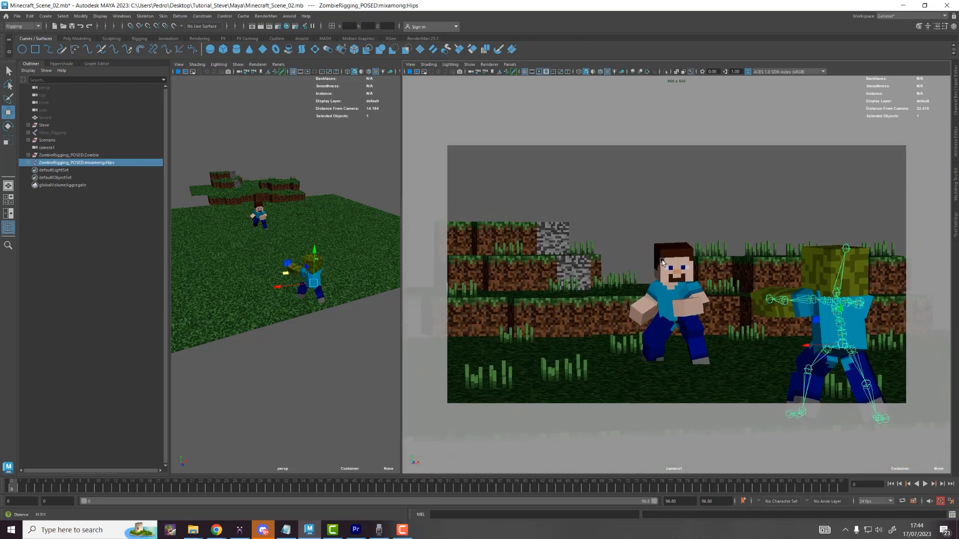
alt+middle_drag(665, 262, 668, 262)
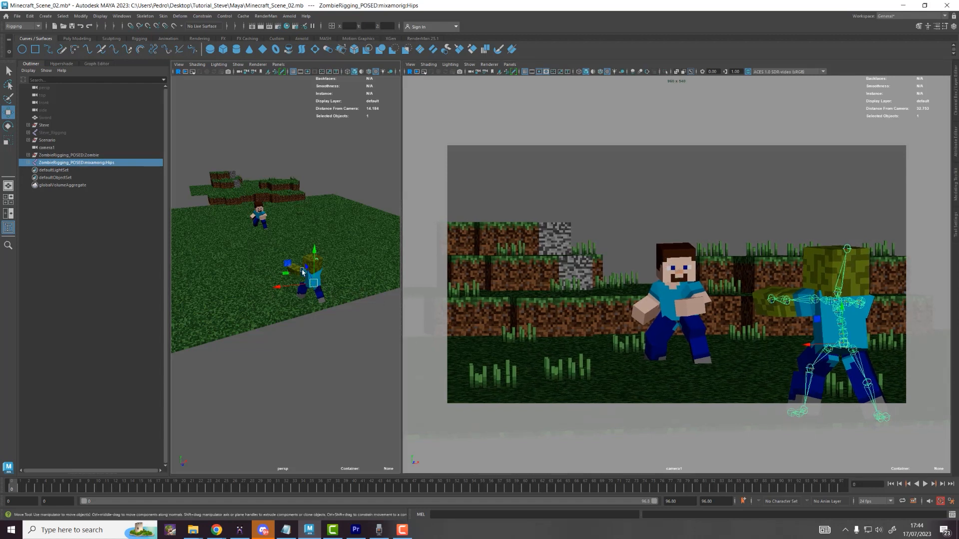
drag(306, 270, 351, 327)
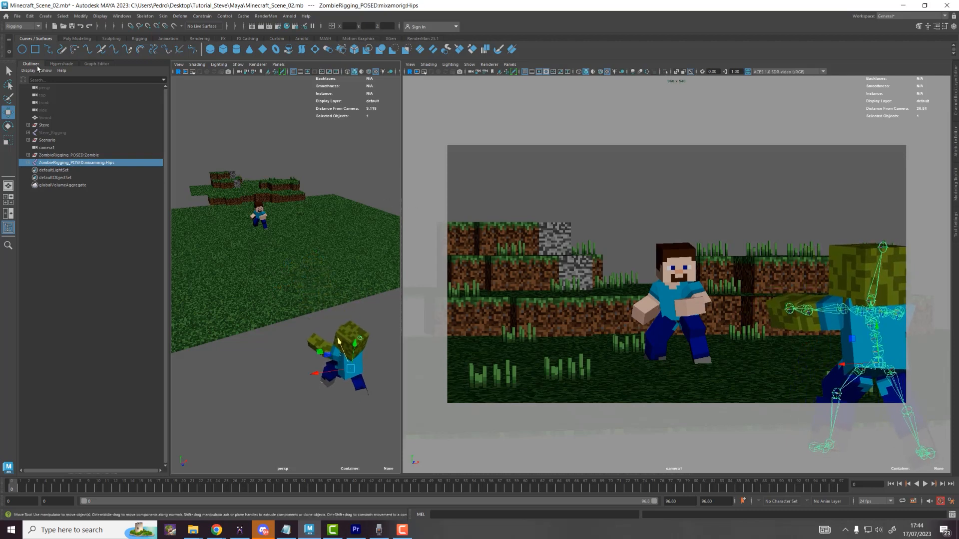
click(59, 155)
Step: Import a second copy of ZombieRigging_POSED.mb
click(17, 16)
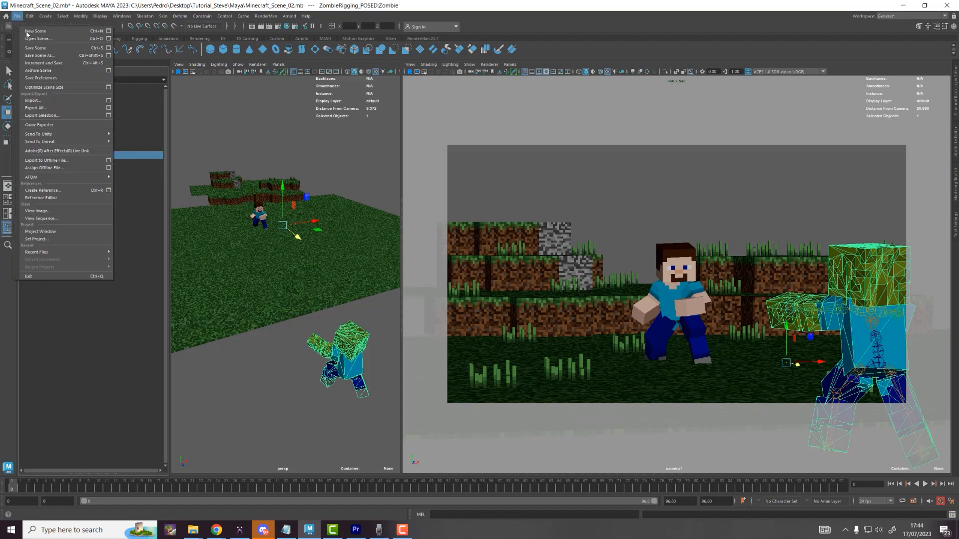
click(65, 101)
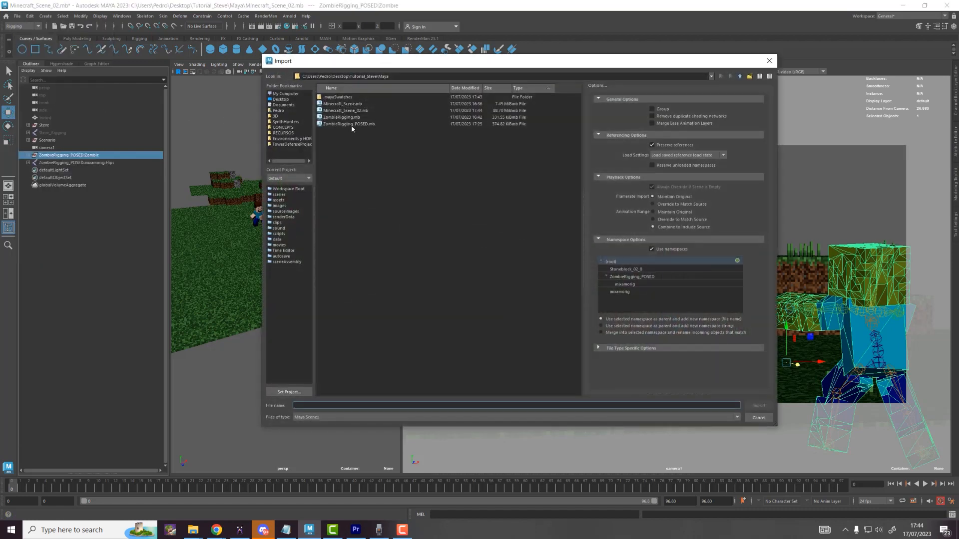
double_click(352, 125)
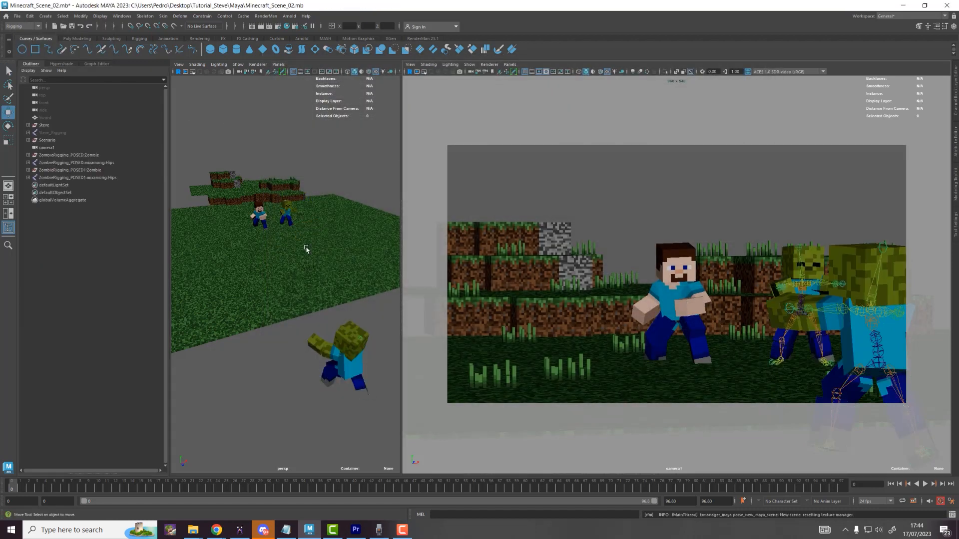
Step: Rename the first zombie mesh Zombie_01 and its hips joint Zombie_01_rig
double_click(70, 156)
text(Zombie_01)
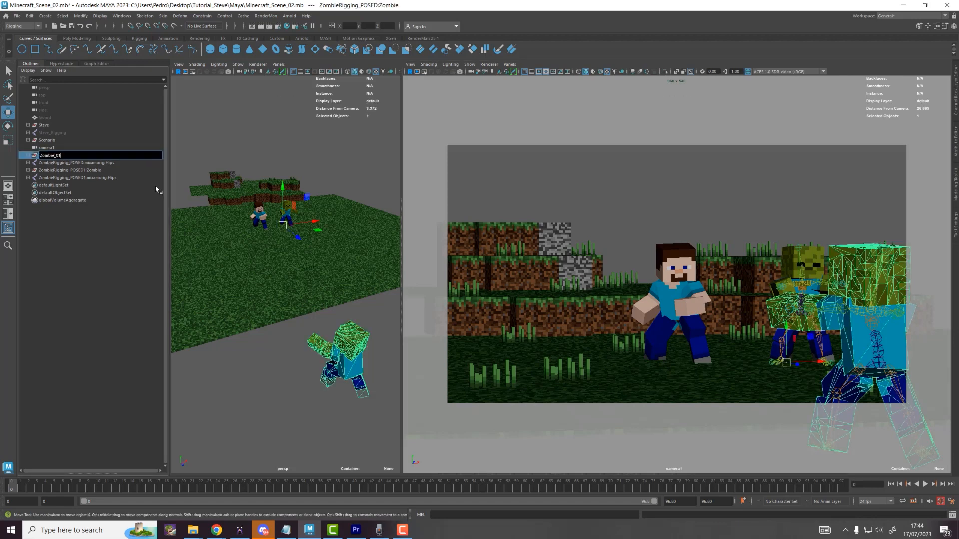
key(Return)
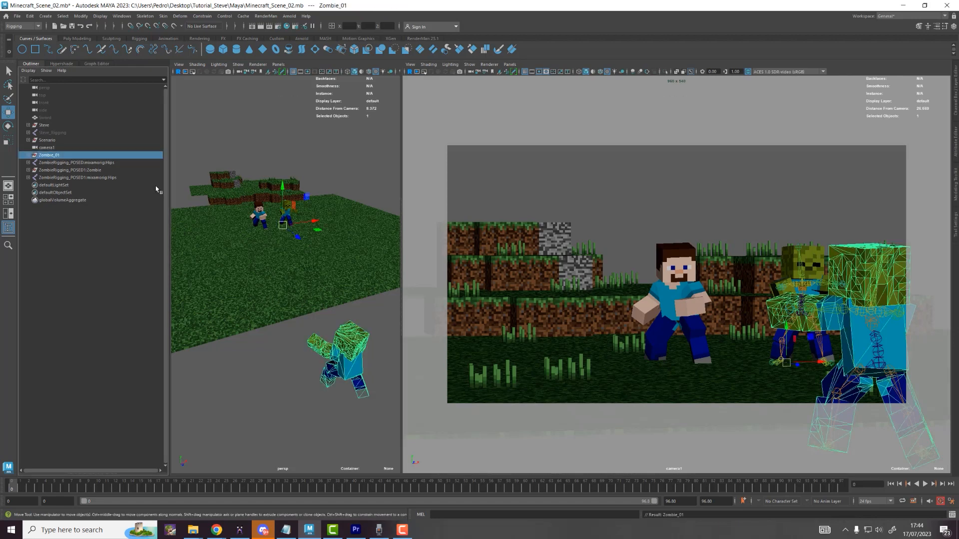
double_click(118, 163)
text(Zombie_)
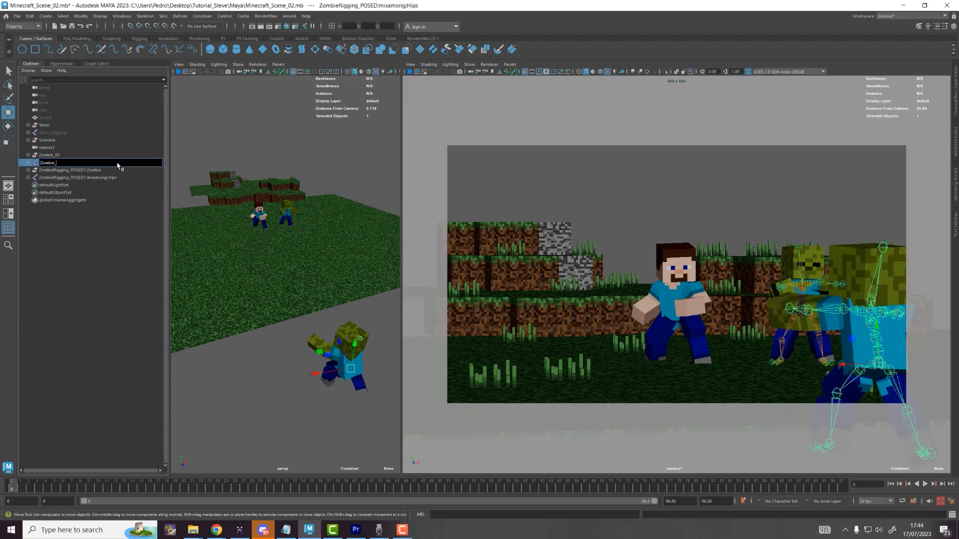
text(01_rig)
key(Return)
key(Caps_Lock)
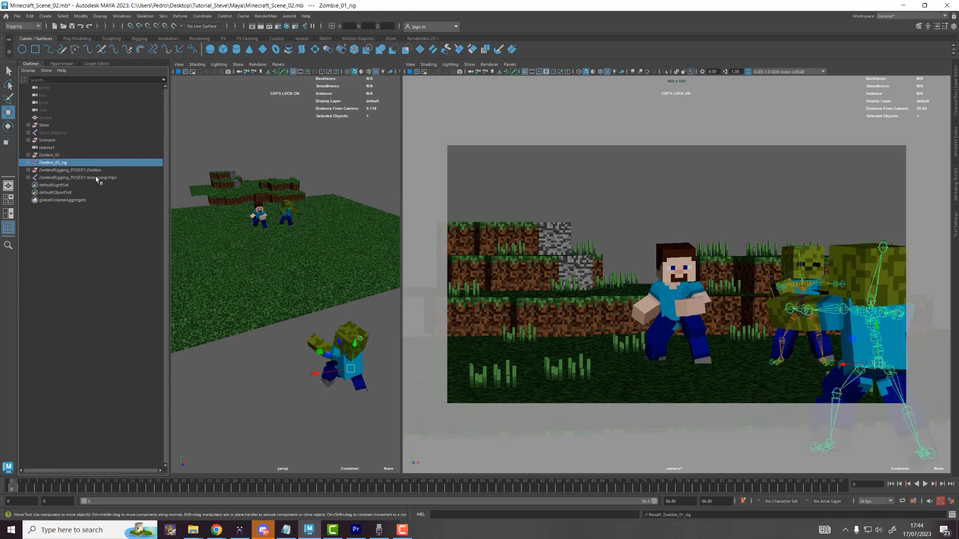
Step: Rename the second zombie mesh Zombie_02 and its hips joint Zombie_02_rig
double_click(96, 172)
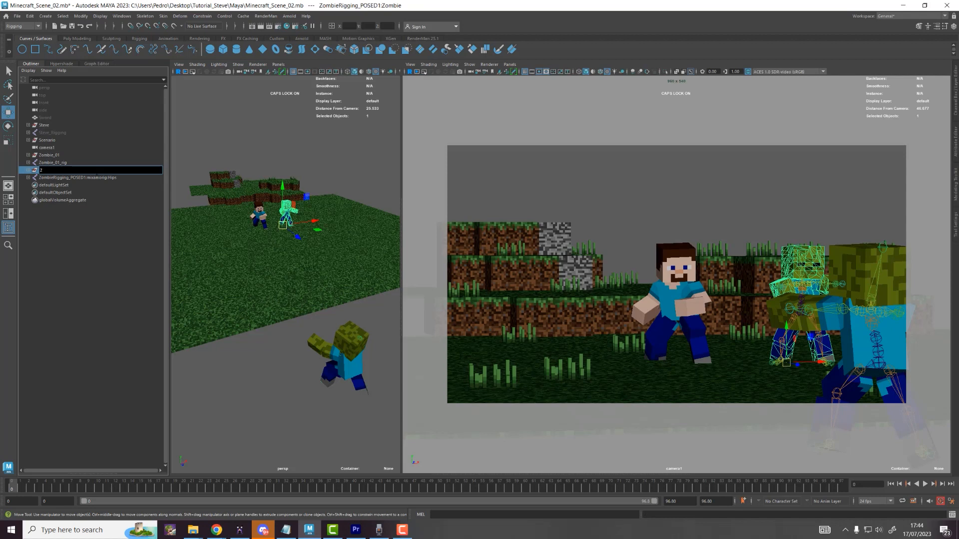
text(Zombie_02)
key(Return)
double_click(96, 177)
key(Caps_Lock)
text(Zombie_02_ri)
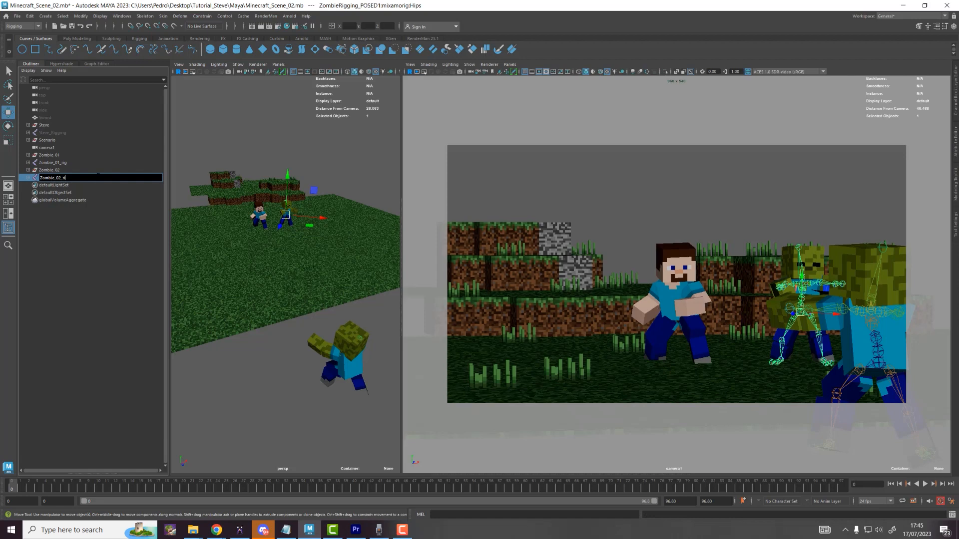
text(g)
key(Return)
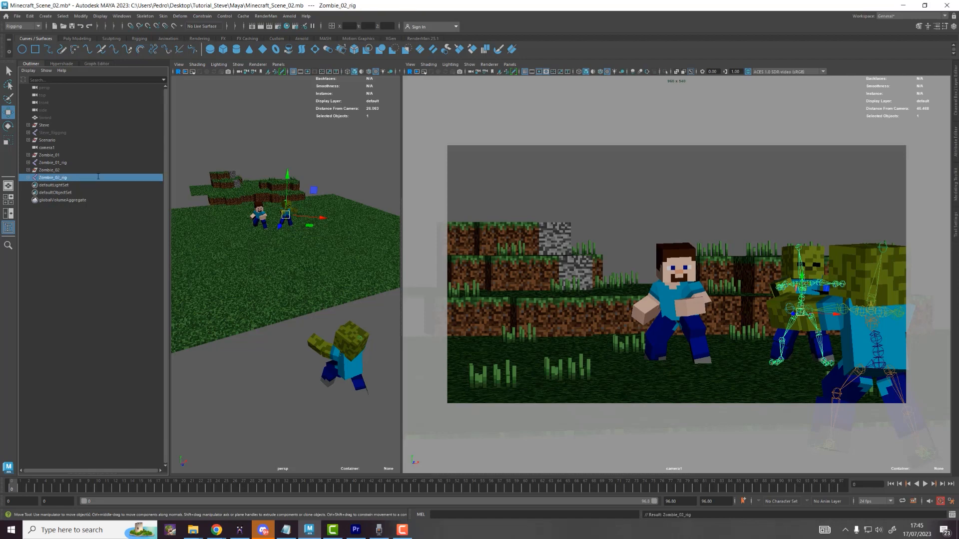
Step: Place the second zombie on the grass, turn it toward Steve and slide it into camera1's frame from the left
alt+drag(305, 239, 284, 297)
scroll(308, 259, down, 5)
key(f)
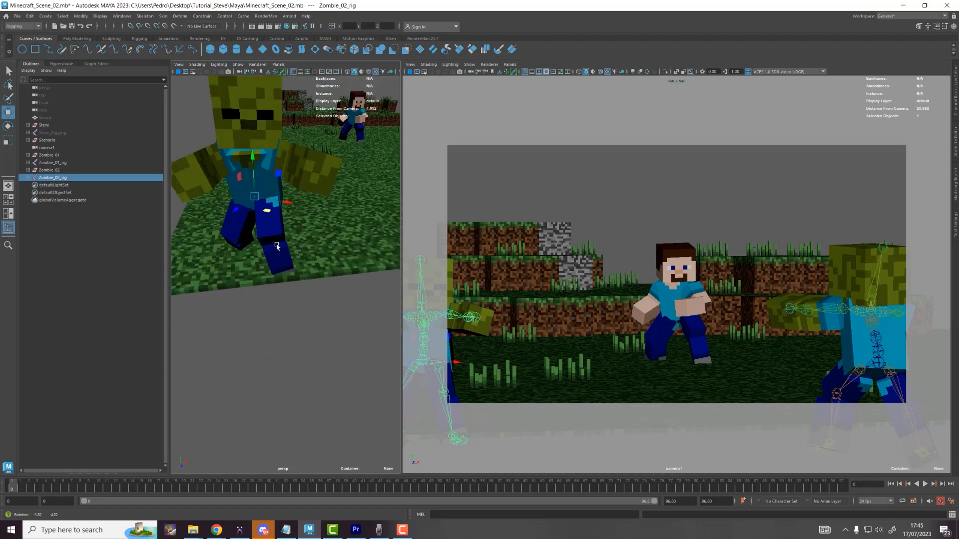
mouse_move(249, 171)
mouse_down()
mouse_move(249, 150)
mouse_move(250, 164)
mouse_up()
key(e)
drag(285, 198, 299, 277)
scroll(267, 204, down, 5)
scroll(274, 229, down, 5)
key(w)
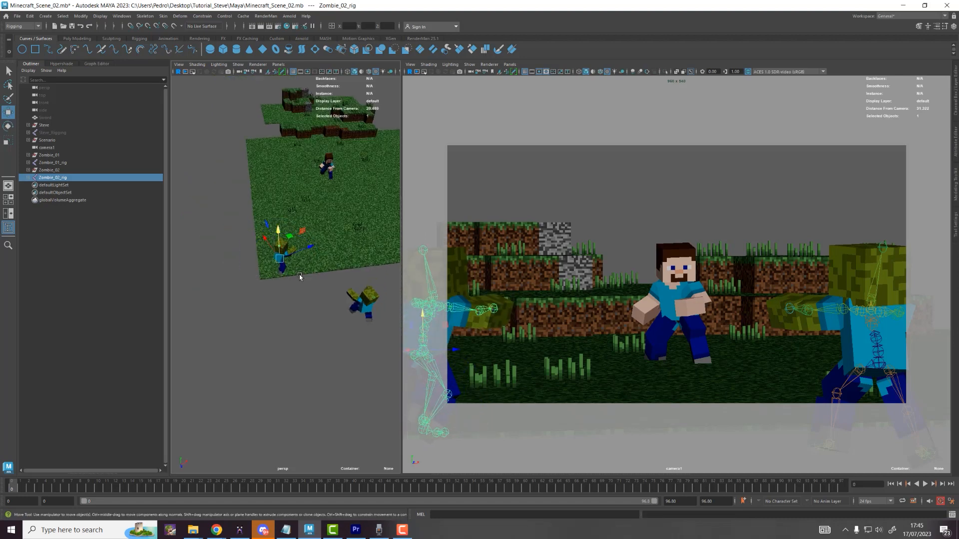
mouse_move(289, 234)
mouse_down()
mouse_move(297, 295)
mouse_move(320, 285)
mouse_move(303, 233)
mouse_move(291, 250)
mouse_move(299, 246)
mouse_up()
Step: Swing the zombie's right and left upper legs into a stride
click(481, 352)
key(e)
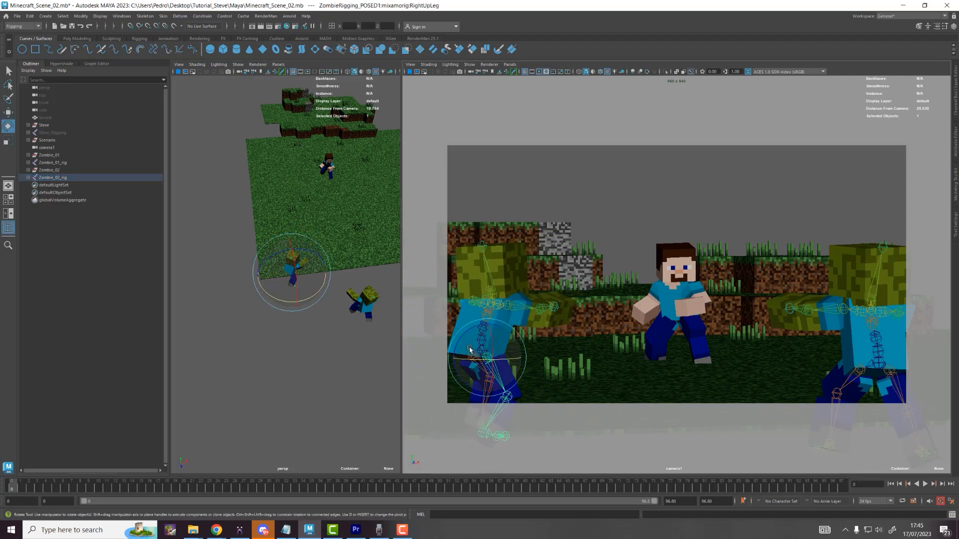
drag(465, 337, 474, 330)
key(w)
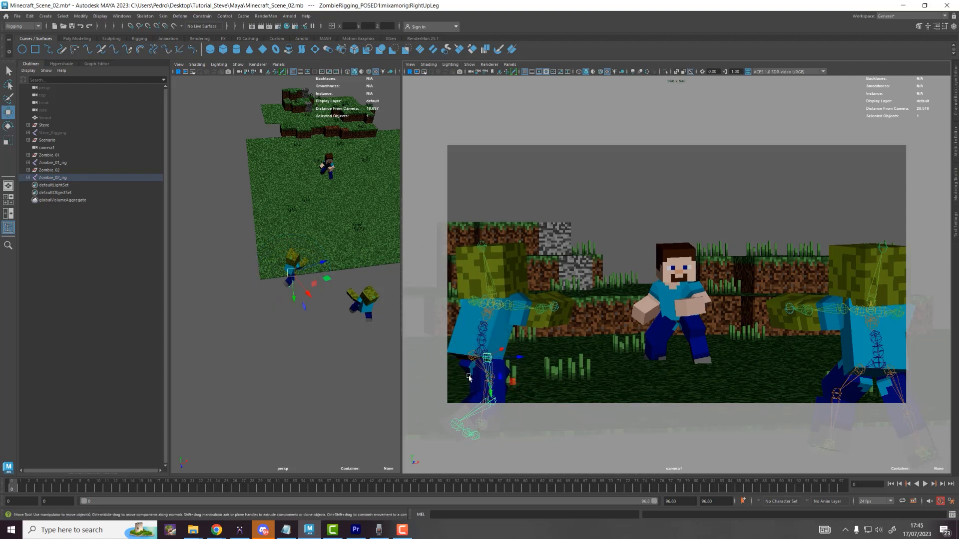
click(473, 358)
key(e)
drag(452, 341, 460, 325)
key(w)
Step: Tilt the whole left zombie rig slightly
click(482, 342)
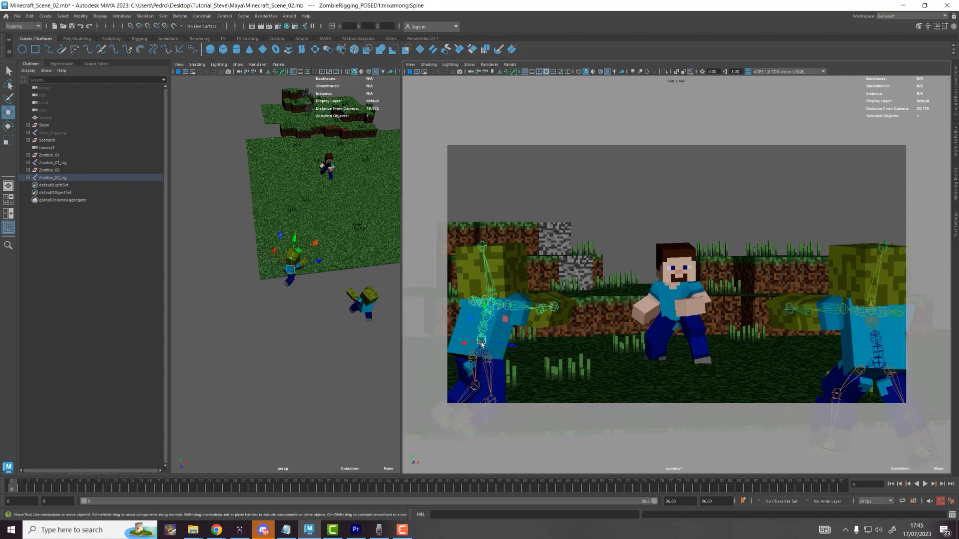
click(482, 351)
key(e)
mouse_move(464, 325)
mouse_down()
mouse_move(453, 339)
mouse_move(498, 342)
mouse_move(469, 334)
mouse_move(484, 325)
mouse_move(474, 311)
mouse_up()
key(w)
key(e)
Step: Turn the zombie's head slightly and select its right arm for rotating
click(470, 258)
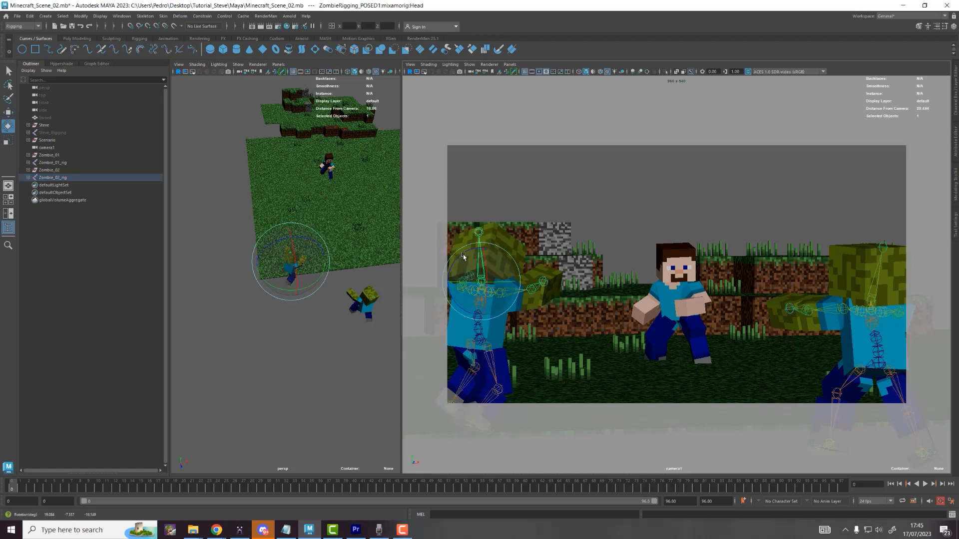
drag(466, 261, 534, 280)
key(w)
click(517, 292)
key(e)
key(w)
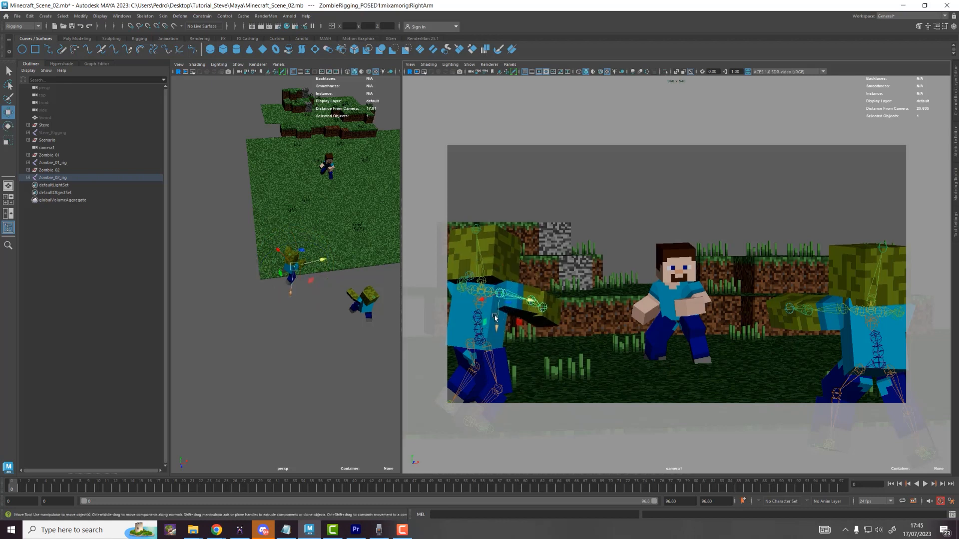
Step: Rotate the zombie's left thigh and swing its left lower leg outward
click(477, 368)
key(e)
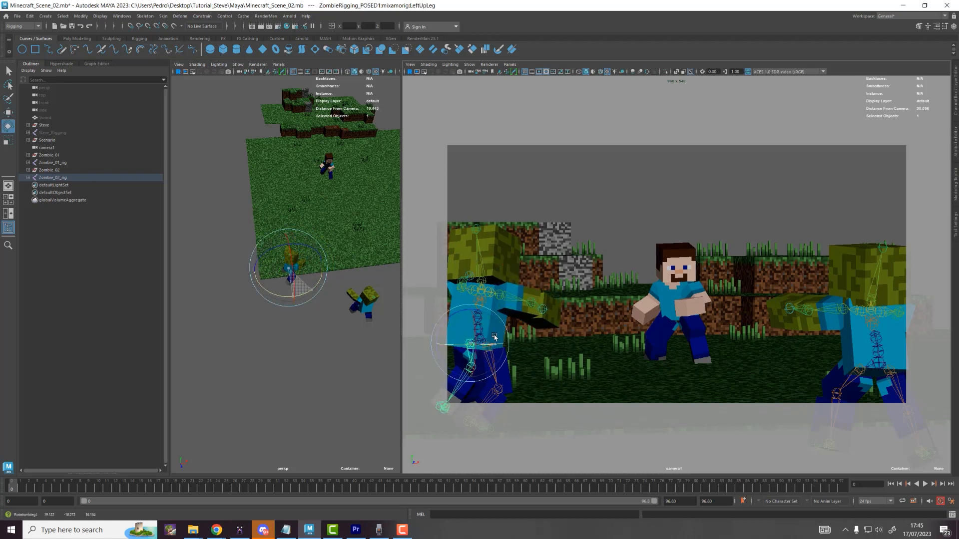
drag(494, 338, 476, 318)
key(w)
click(466, 391)
key(e)
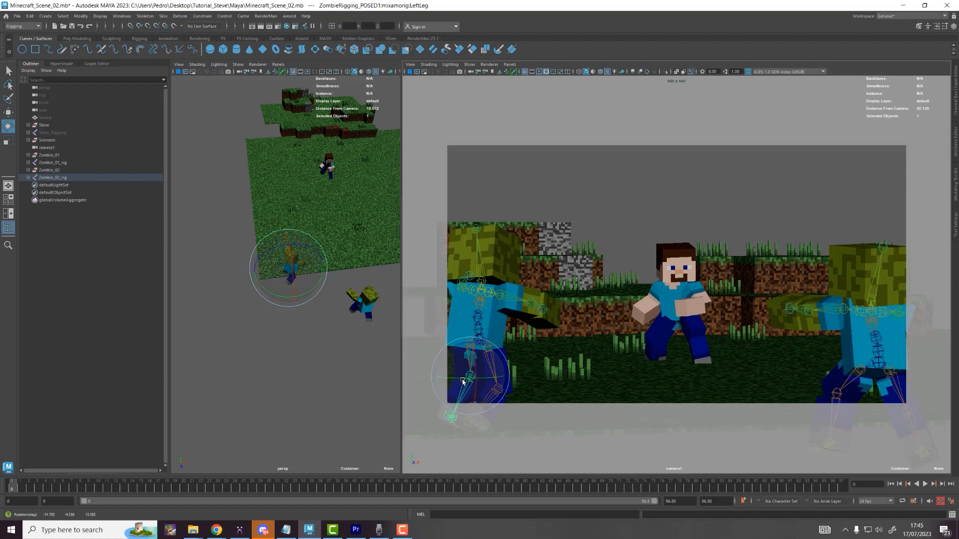
drag(462, 382, 485, 380)
key(w)
Step: Adjust the right hip and knee, tilt the head again, and clear the selection
click(487, 349)
key(e)
key(w)
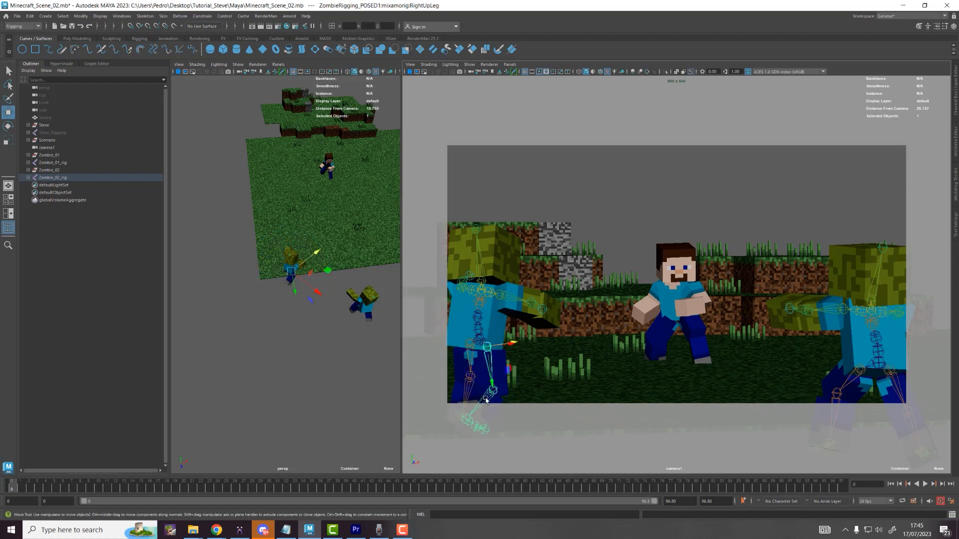
click(492, 389)
key(e)
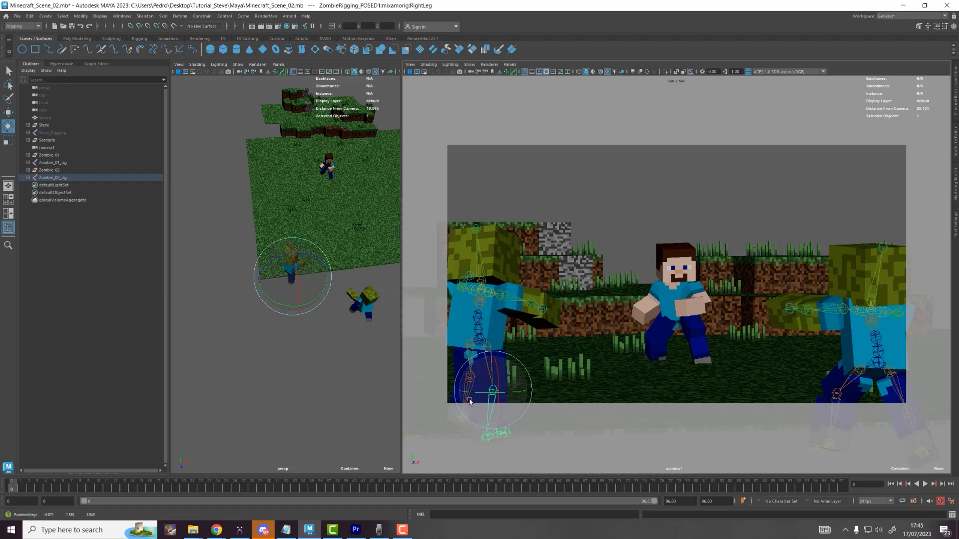
key(w)
click(480, 270)
key(e)
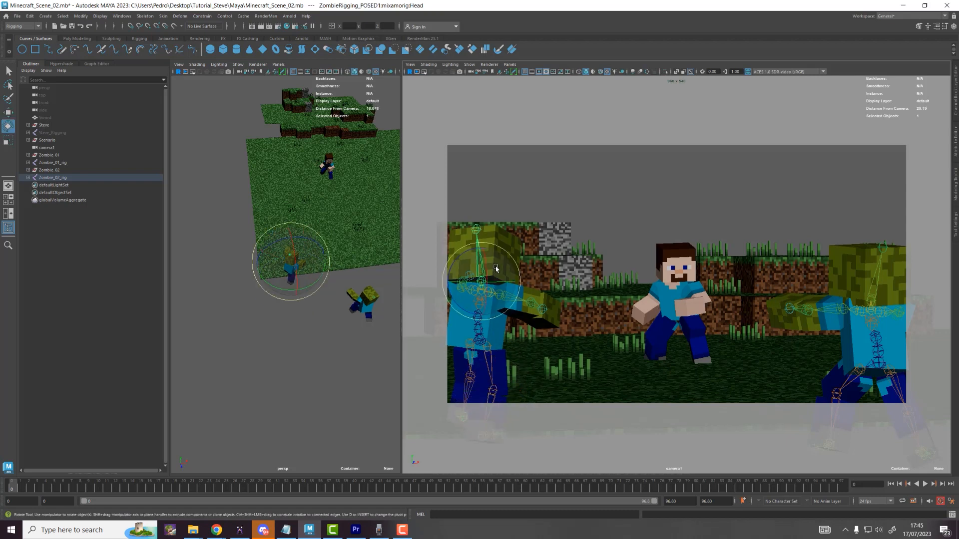
drag(506, 261, 507, 267)
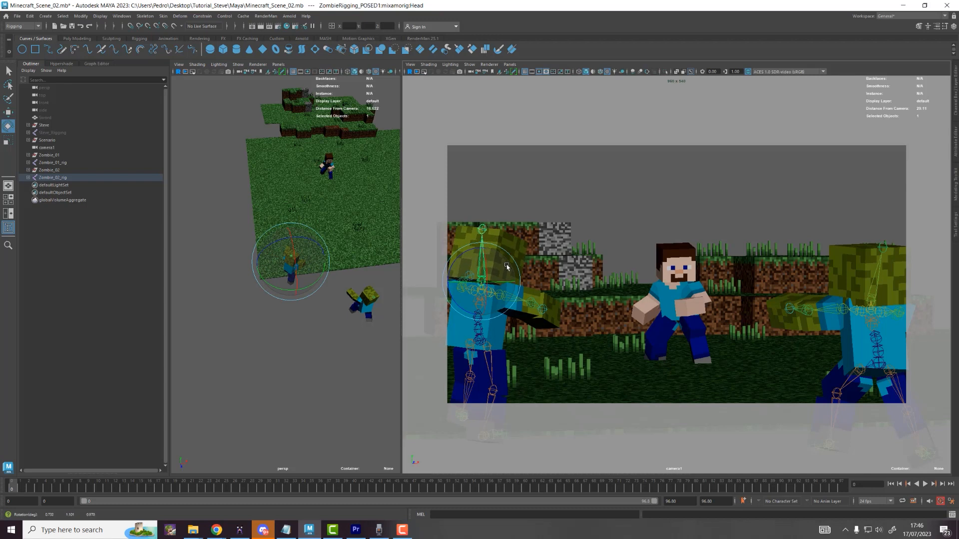
key(w)
click(617, 227)
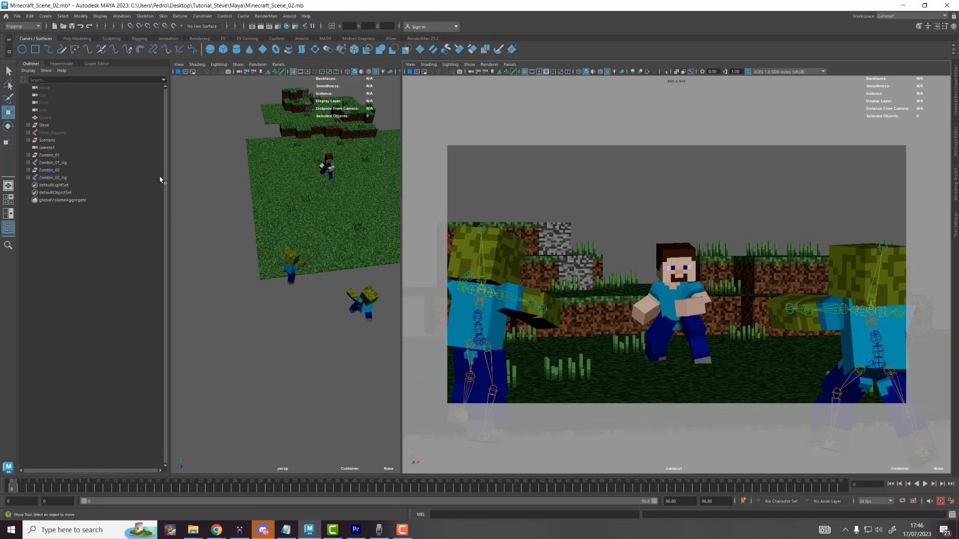
Step: Unhide Steve_Rigging's skeleton and rotate Steve's right leg outward at the hip
click(58, 133)
key(h)
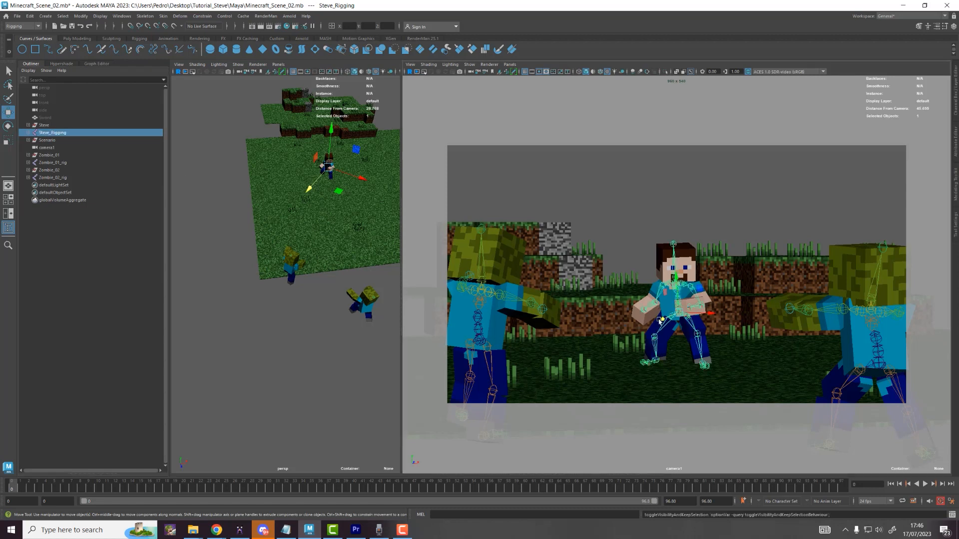
click(700, 330)
key(e)
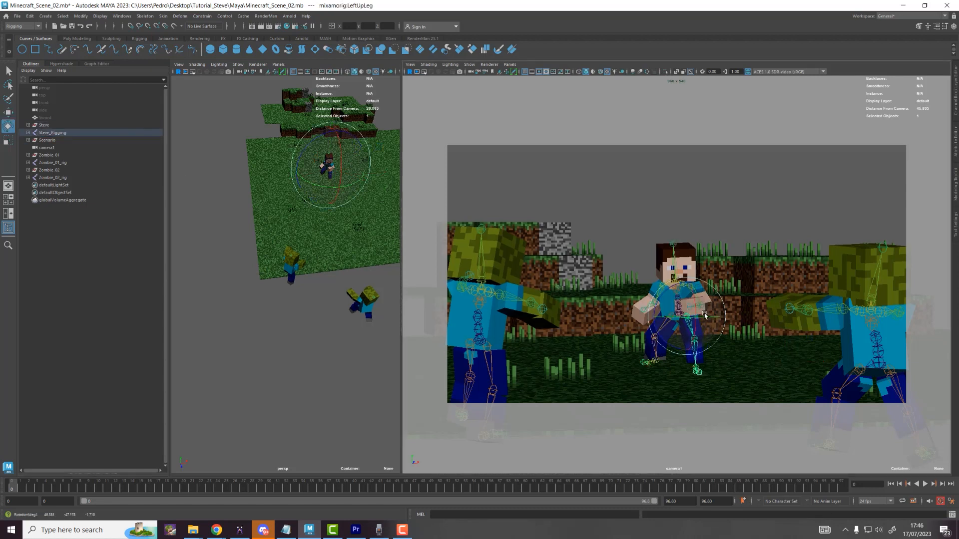
click(643, 311)
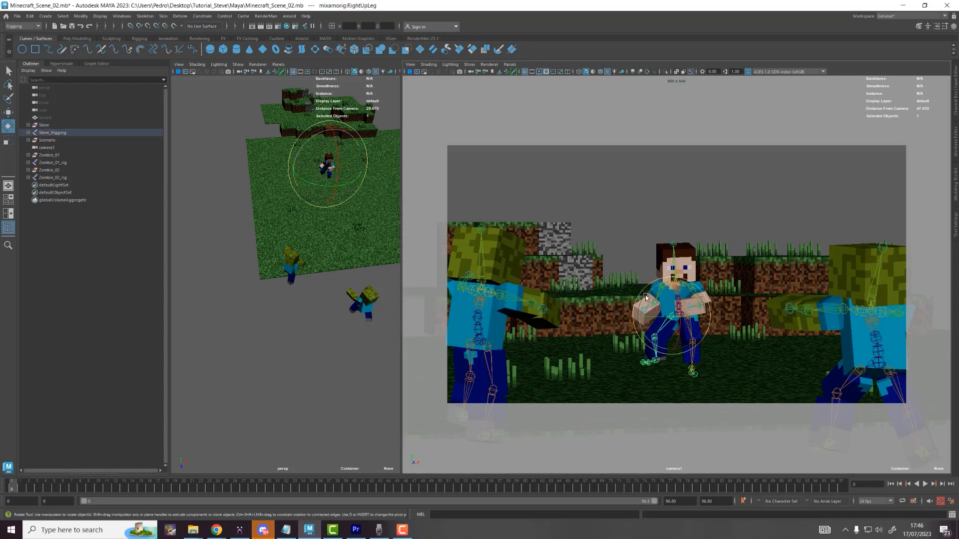
drag(645, 296, 666, 296)
key(w)
click(685, 312)
click(670, 331)
key(e)
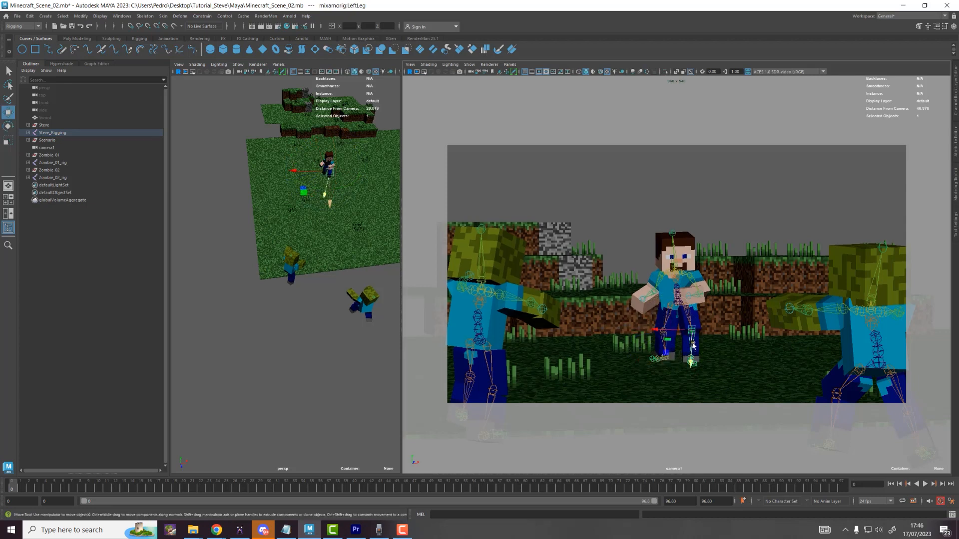
click(694, 327)
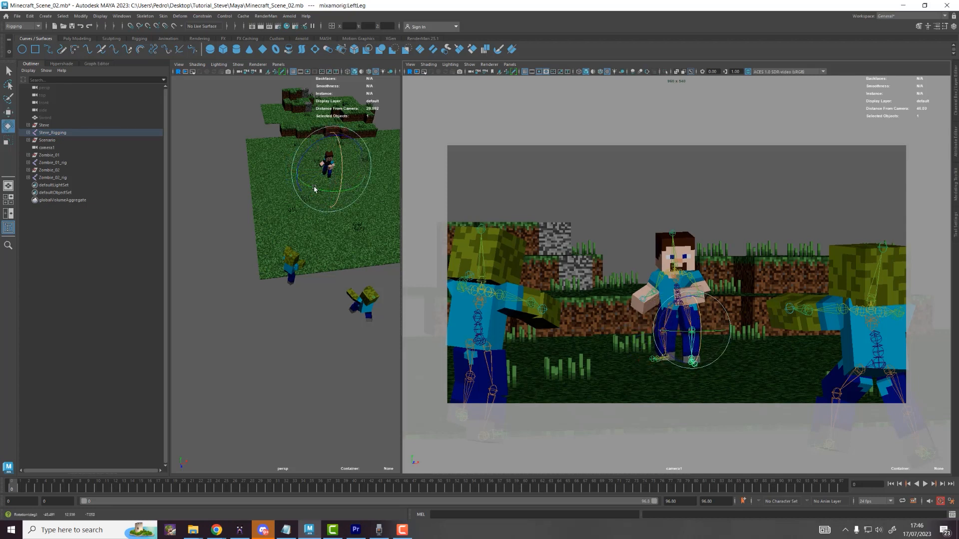
Step: Frame a low view of Steve's legs and enable X-Ray joints to see them through the mesh
alt+drag(397, 167, 276, 292)
scroll(283, 267, up, 8)
scroll(258, 258, up, 5)
alt+middle_drag(276, 292, 276, 301)
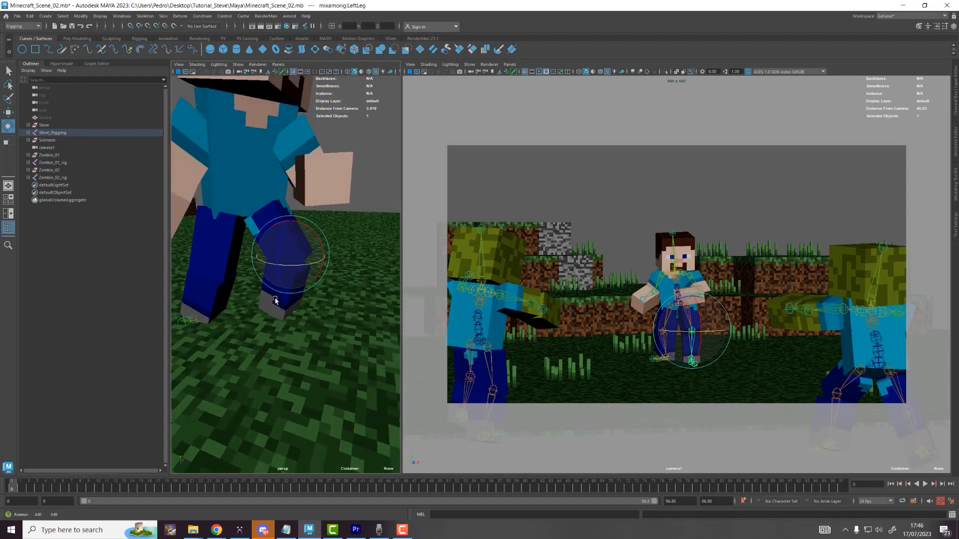
alt+drag(305, 246, 277, 244)
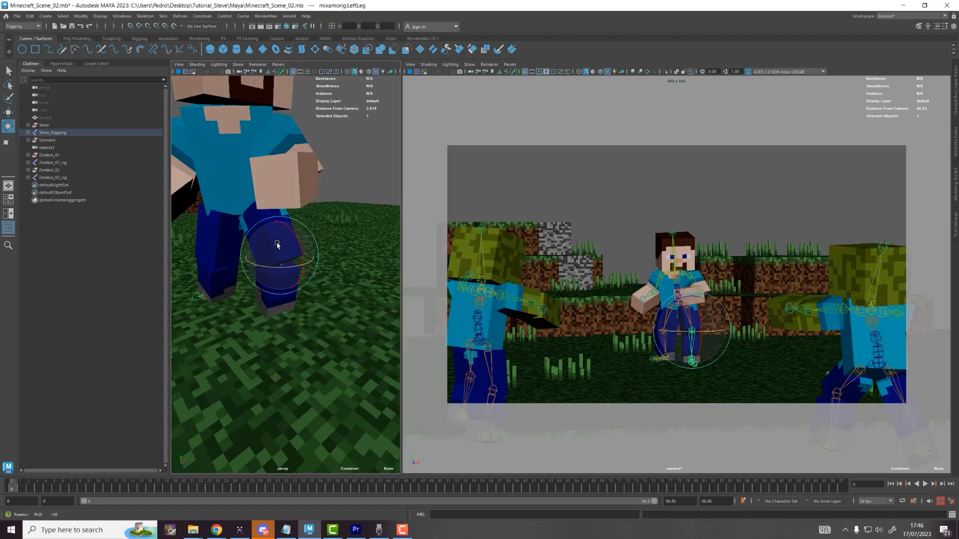
click(225, 243)
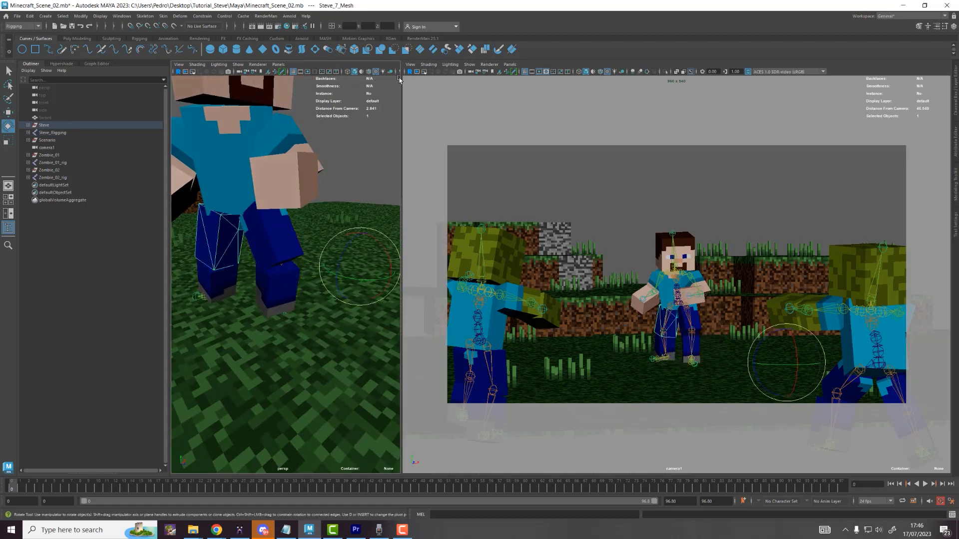
drag(402, 78, 458, 205)
click(448, 74)
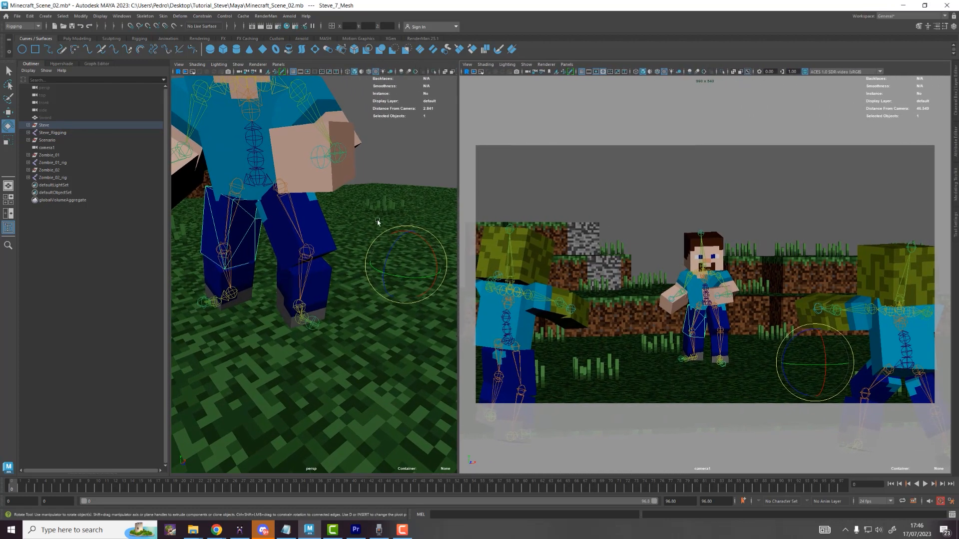
scroll(276, 227, down, 3)
Step: Swing Steve's right leg, straighten his right shin, and swing his left lower leg forward in object space
click(259, 242)
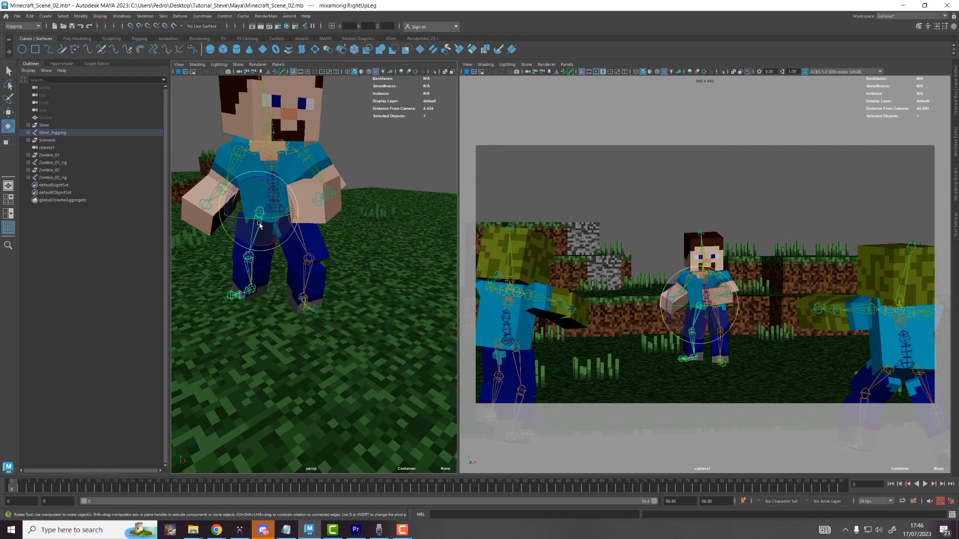
drag(258, 227, 278, 217)
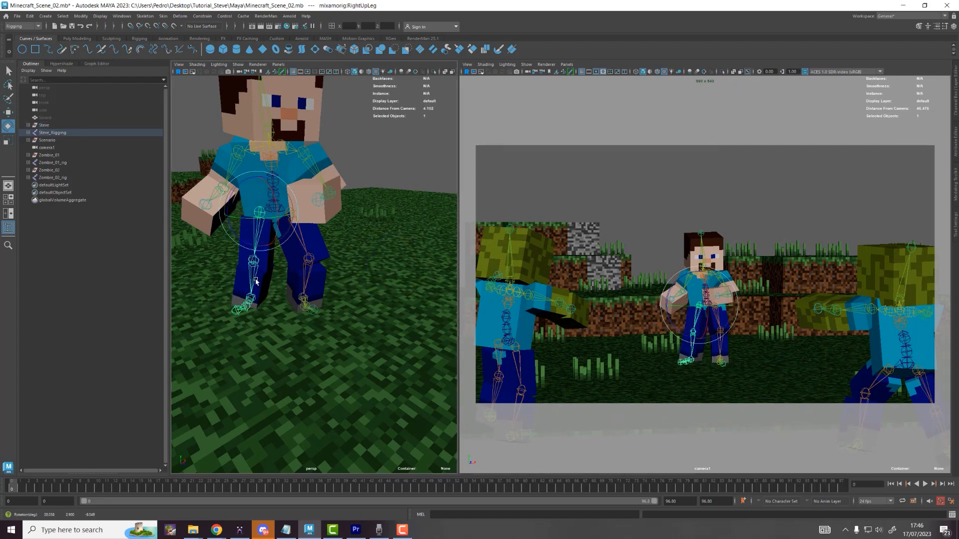
click(256, 280)
drag(262, 256, 270, 254)
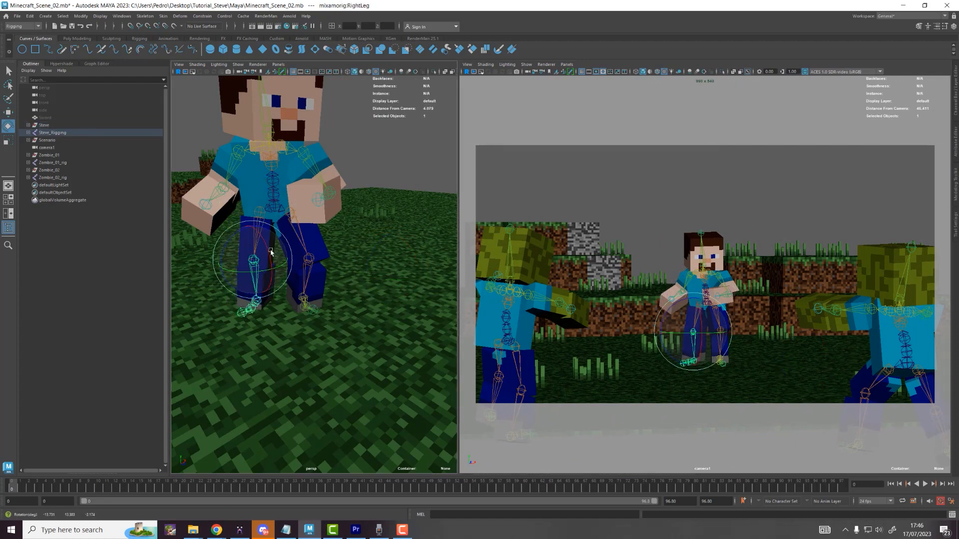
click(306, 273)
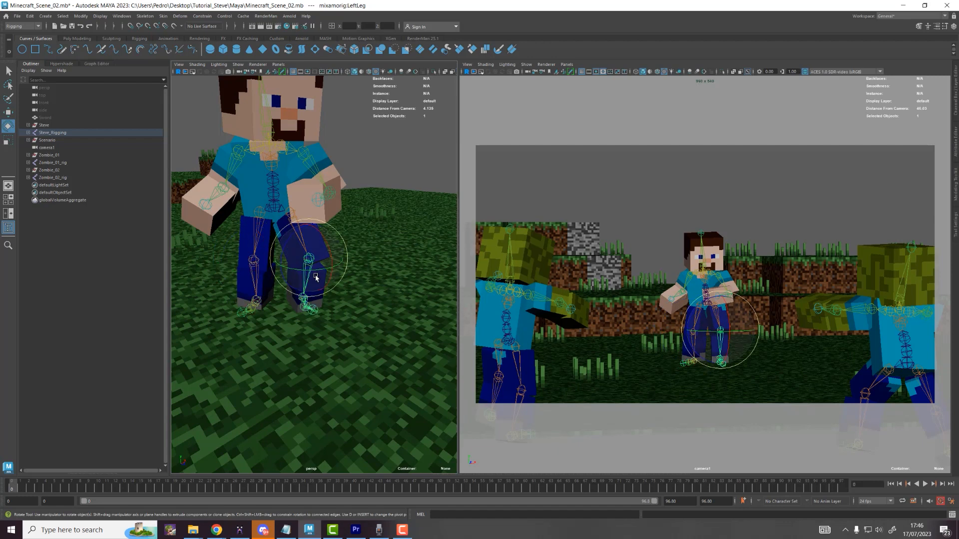
key(e)
click(316, 277)
drag(295, 270, 321, 185)
Step: Lower Steve's left forearm beside his body and expand Steve_Rigging in the Outliner
click(297, 232)
key(w)
click(329, 197)
key(e)
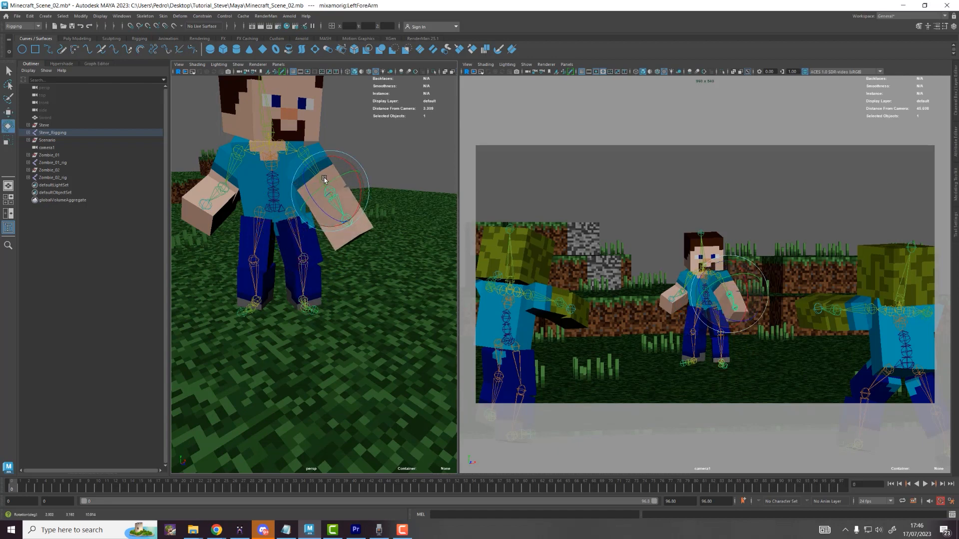
key(w)
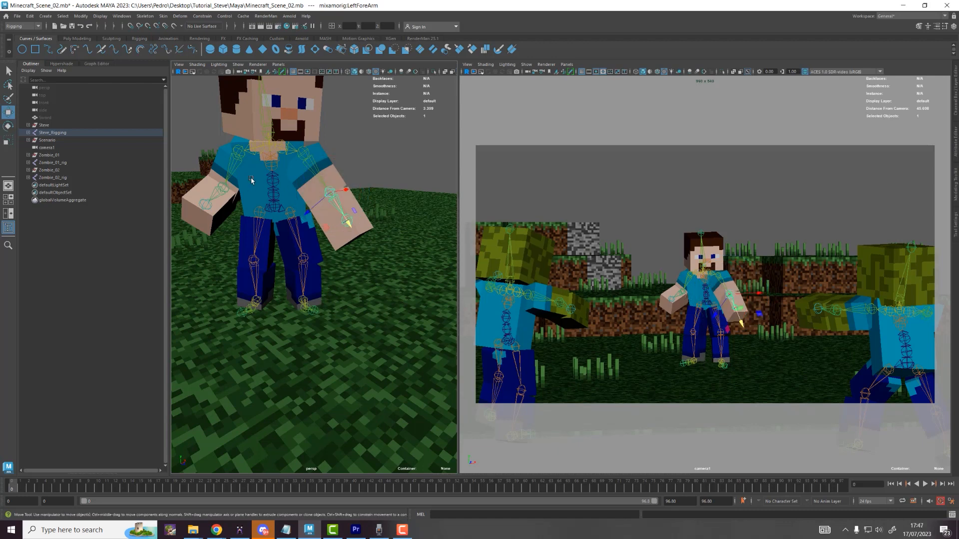
click(28, 132)
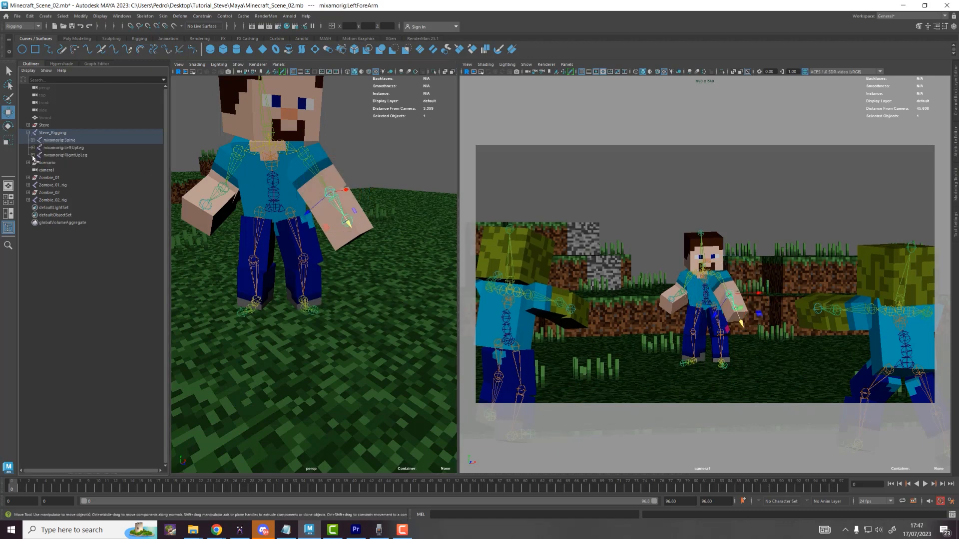
Step: Unhide the Sword and bring it into view near Steve
click(32, 155)
click(45, 118)
key(h)
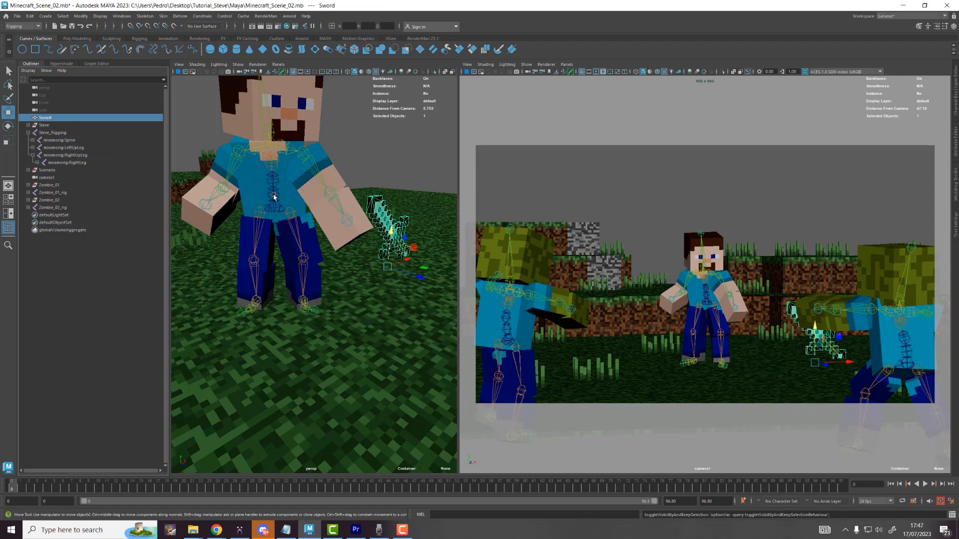
alt+drag(340, 192, 310, 190)
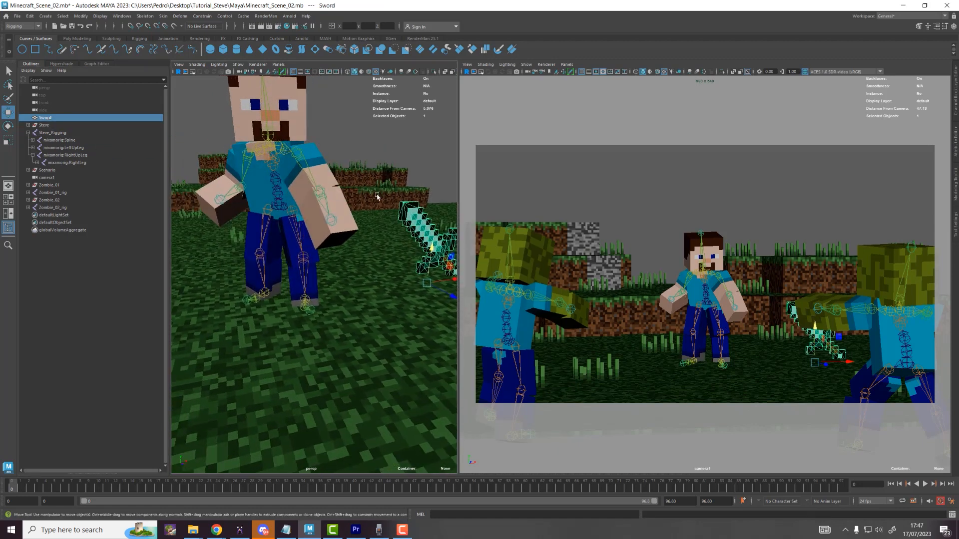
alt+middle_drag(367, 197, 251, 190)
drag(357, 249, 304, 182)
scroll(321, 210, up, 5)
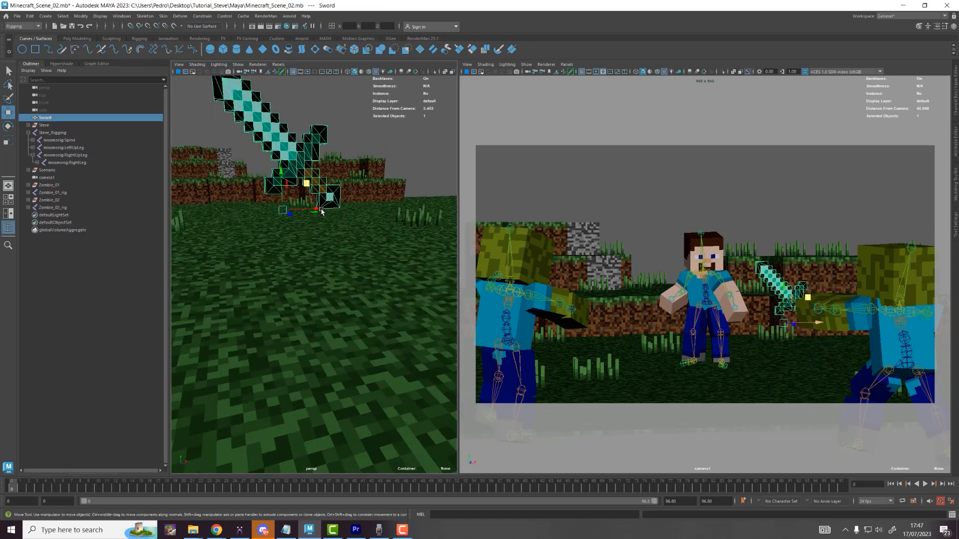
alt+middle_drag(330, 197, 336, 270)
Step: Snap the sword to Steve's hand joint and rotate it more upright
key(d)
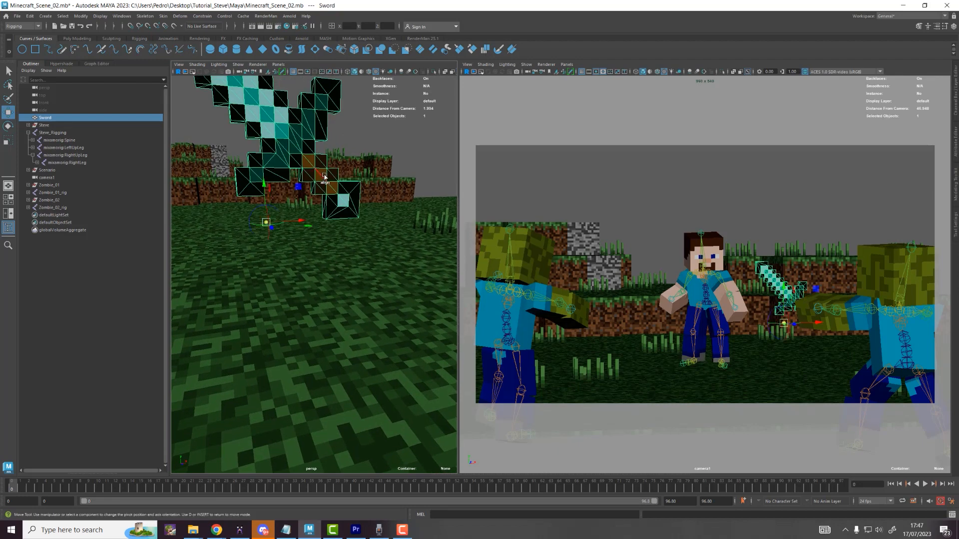
scroll(330, 187, down, 10)
mouse_move(286, 241)
alt+middle_down()
mouse_move(335, 230)
mouse_move(285, 223)
alt+middle_up()
scroll(335, 230, up, 5)
key(d)
key(v)
scroll(295, 228, up, 8)
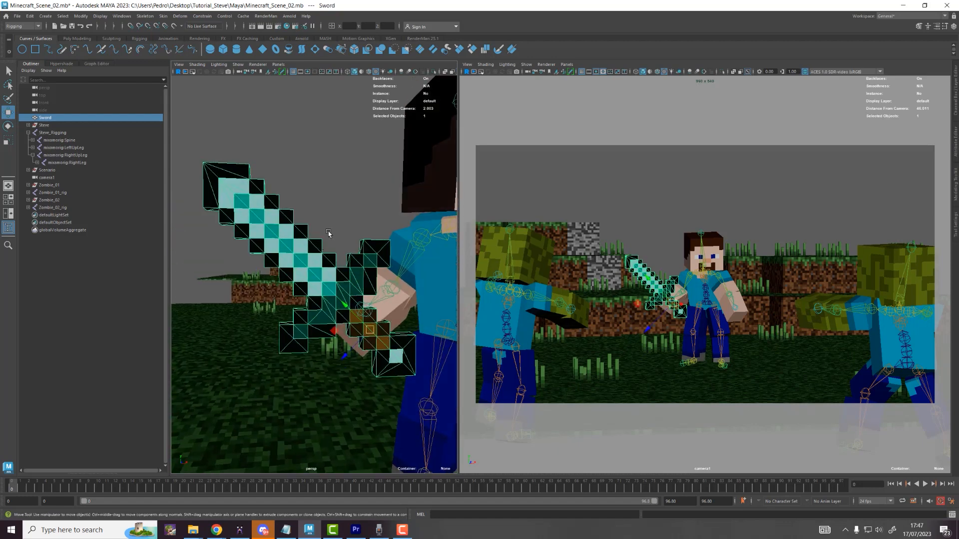
key(e)
drag(372, 350, 385, 340)
alt+drag(384, 340, 432, 309)
Step: Slide the sword into Steve's right hand along world axes, then reveal mixamorig:RightHand in the Outliner
key(w)
key(w)
click(351, 315)
click(324, 313)
alt+drag(357, 308, 439, 324)
drag(390, 369, 265, 340)
drag(435, 314, 431, 308)
alt+drag(255, 270, 350, 298)
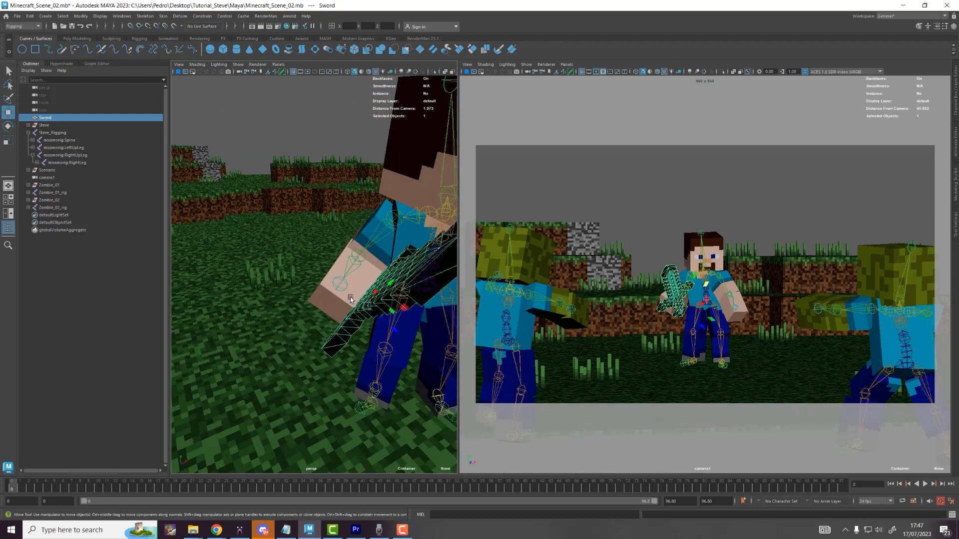
click(342, 281)
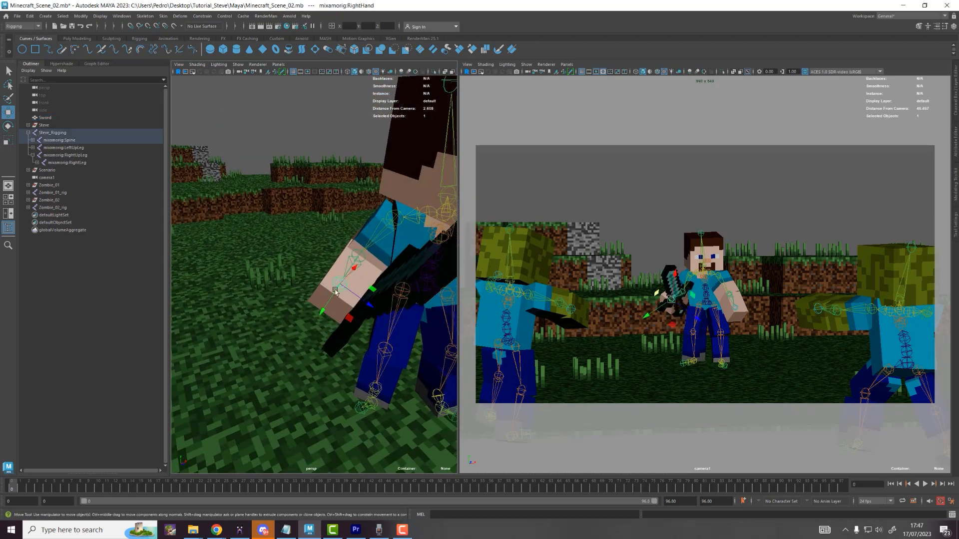
key(f)
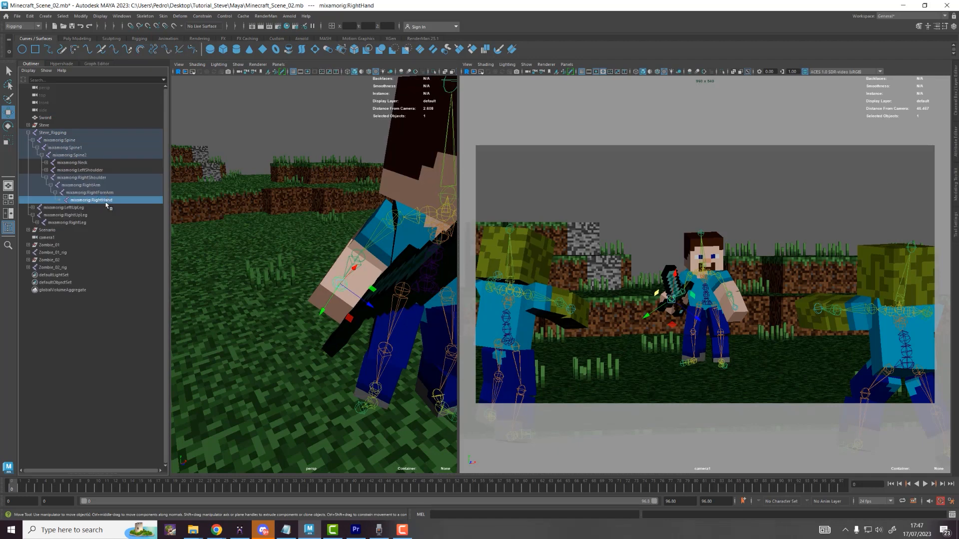
Step: Parent the Sword under mixamorig:RightHand and rotate Steve's right upper arm upward
click(46, 118)
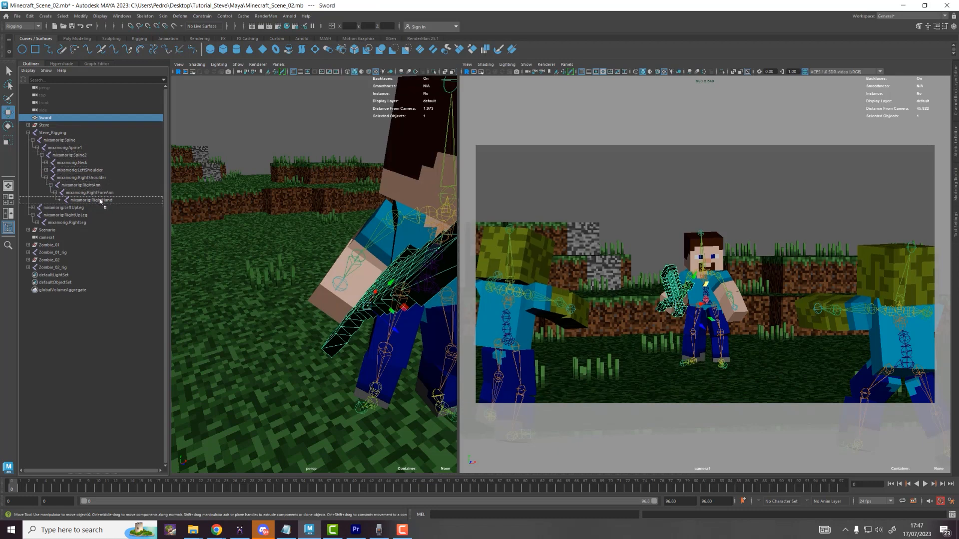
middle_drag(100, 201, 101, 203)
click(392, 234)
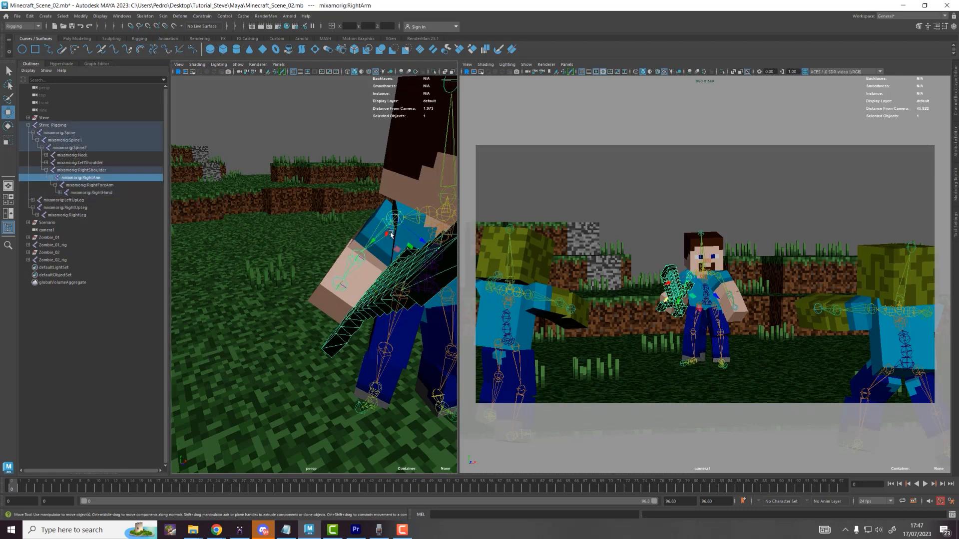
alt+drag(385, 234, 407, 255)
key(e)
Step: Bend the right forearm and swing the right upper arm to raise the sword
key(q)
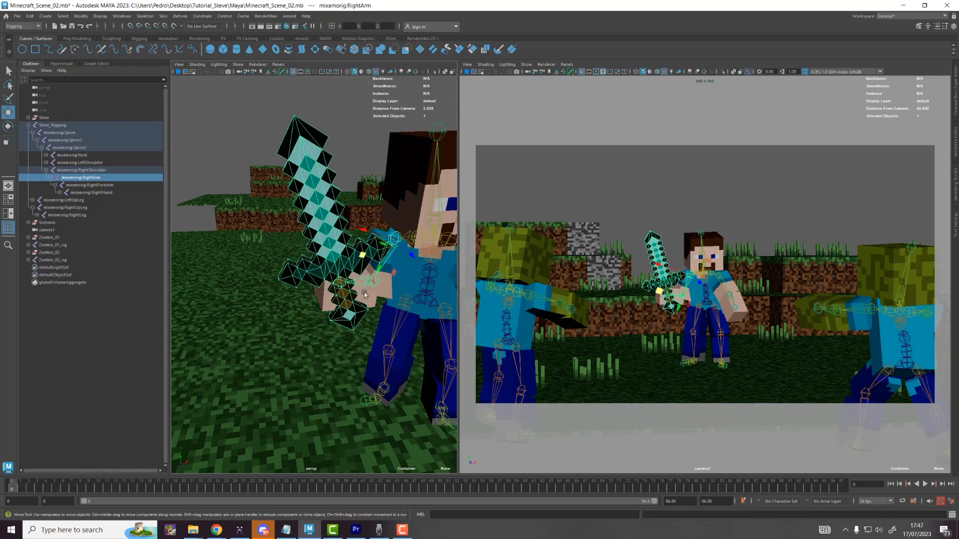
click(371, 280)
key(e)
drag(343, 271, 340, 288)
click(384, 259)
mouse_move(404, 251)
mouse_down()
mouse_move(405, 261)
mouse_move(405, 223)
mouse_move(419, 226)
mouse_move(408, 247)
mouse_move(387, 232)
mouse_move(415, 237)
mouse_up()
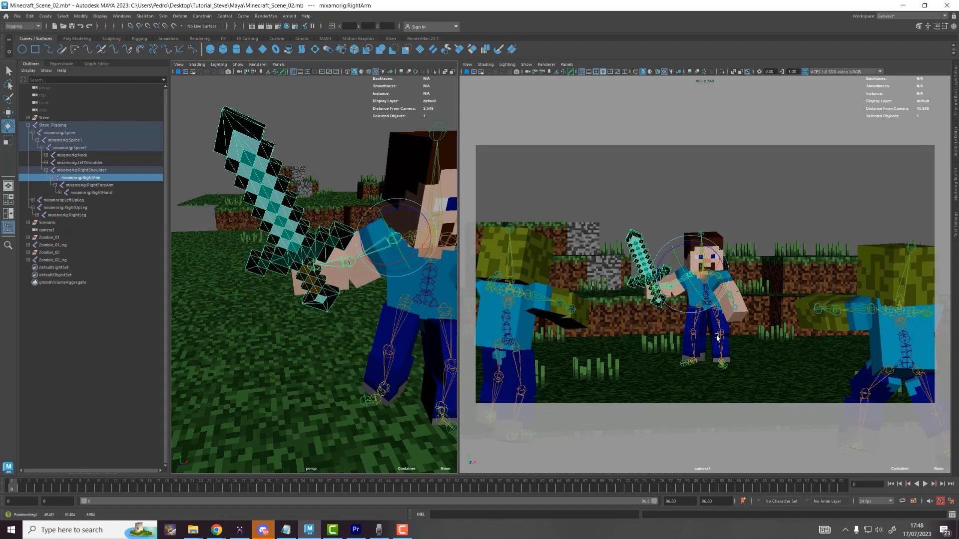
Step: Rotate Steve's right leg at the hip and bend his right knee
click(695, 324)
mouse_move(698, 328)
mouse_down()
mouse_move(719, 303)
mouse_move(692, 335)
mouse_up()
key(w)
key(e)
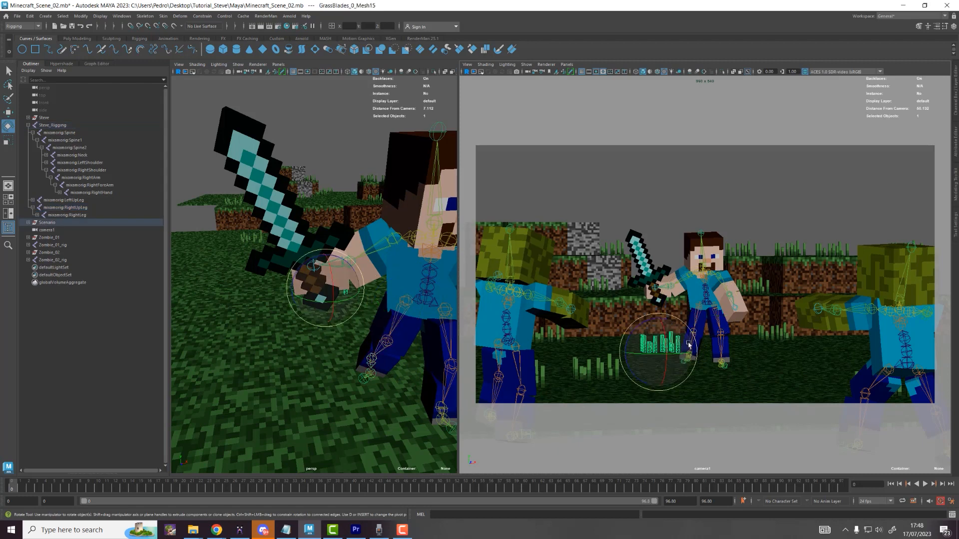
click(695, 348)
click(691, 332)
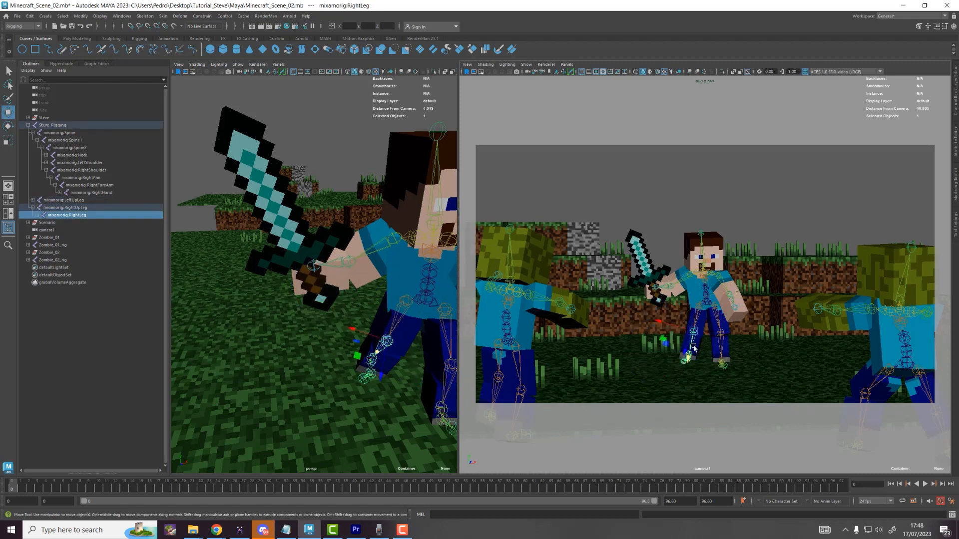
drag(691, 331, 691, 335)
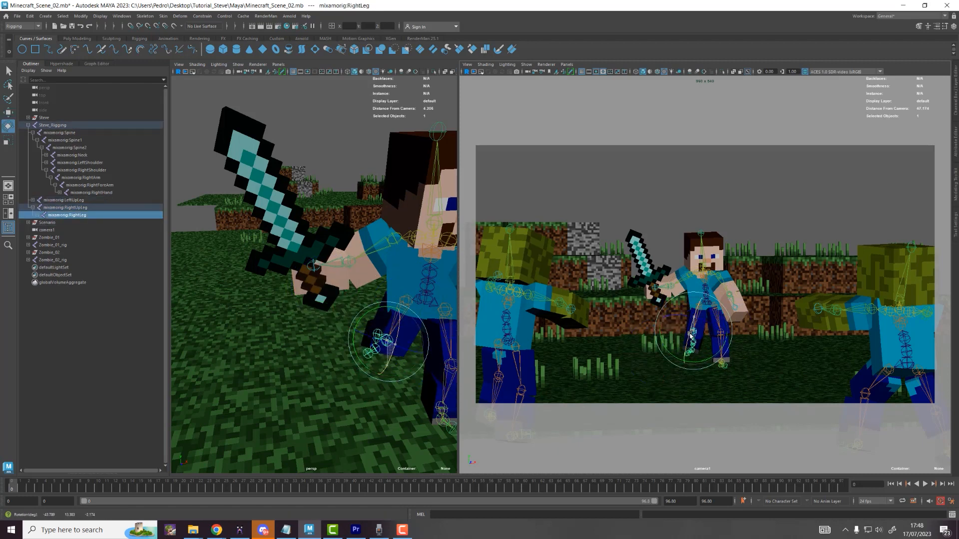
click(721, 330)
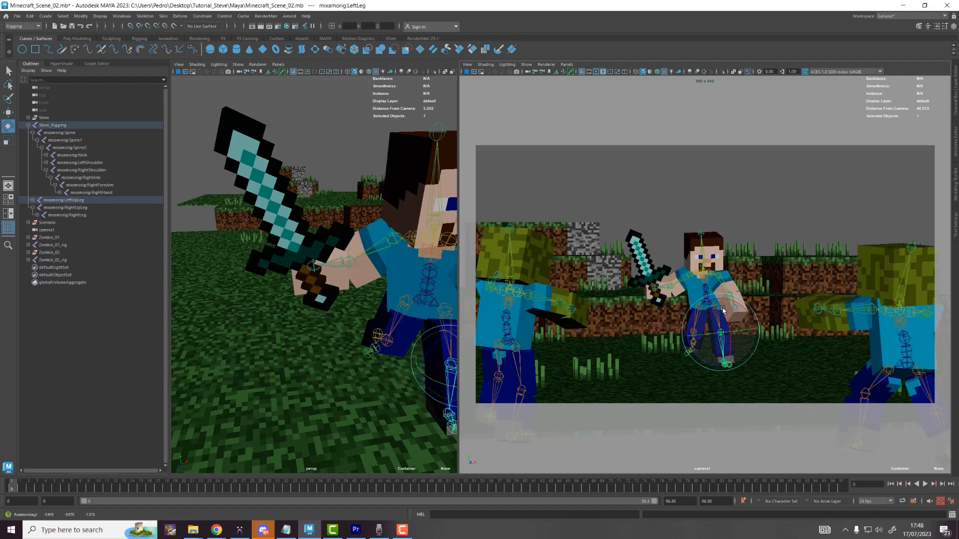
Step: Adjust Steve's left arm and turn the whole rig toward screen left
click(734, 272)
key(w)
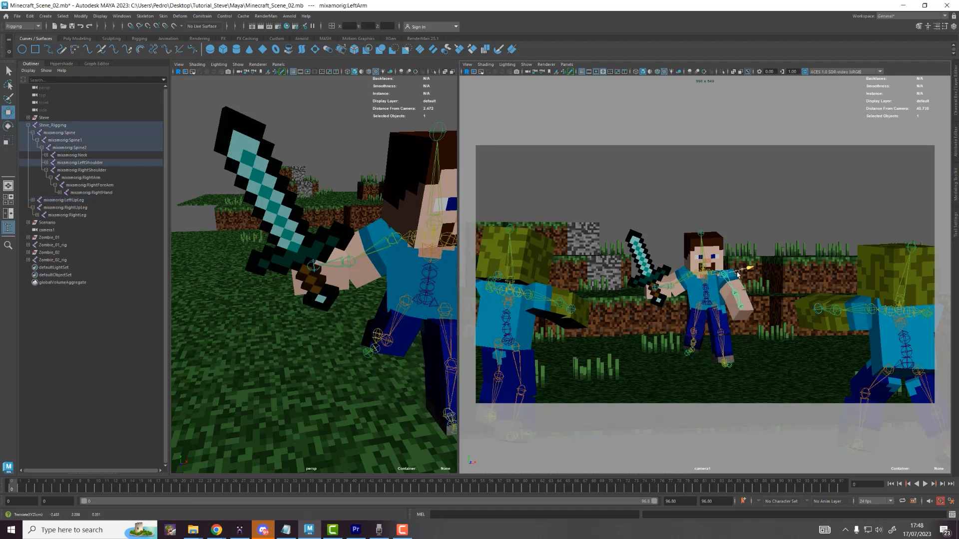
key(e)
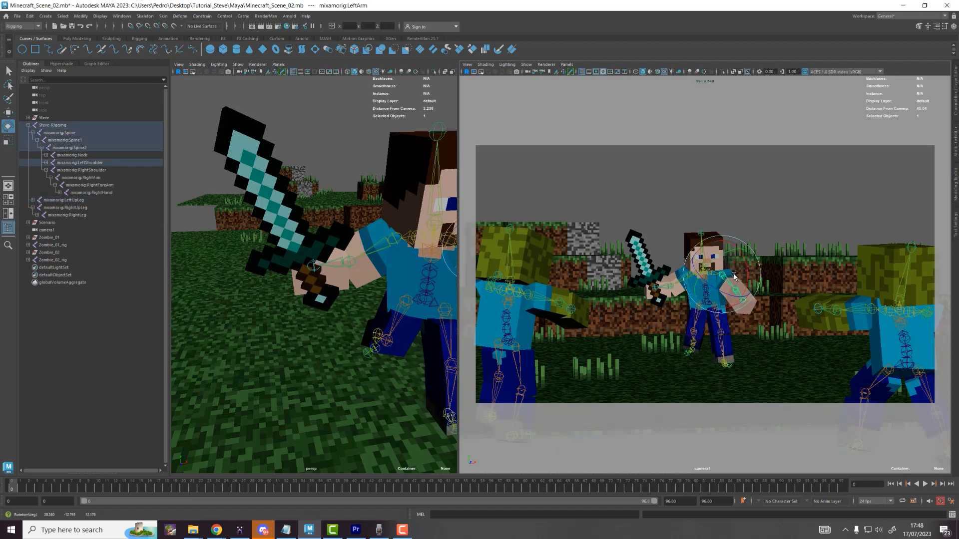
key(w)
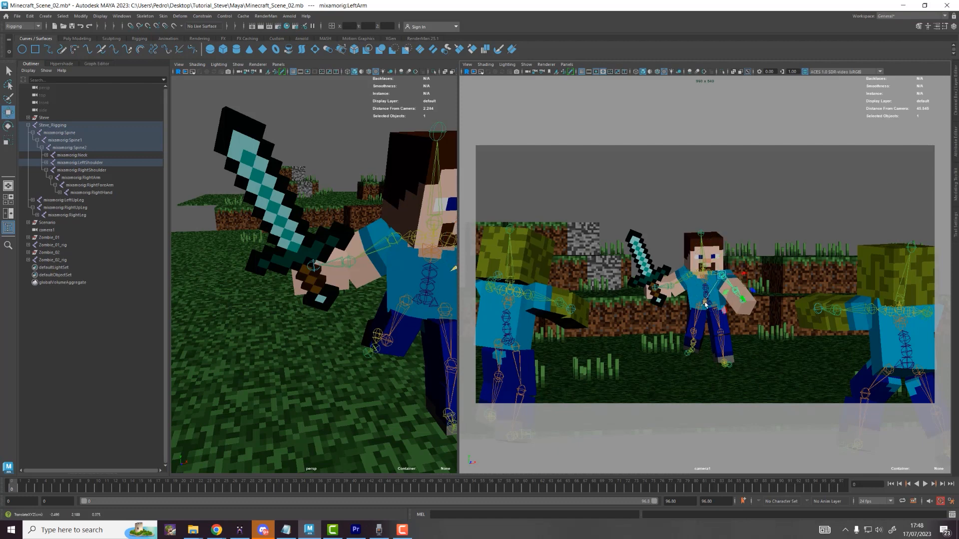
click(709, 306)
key(e)
drag(718, 302, 705, 293)
key(w)
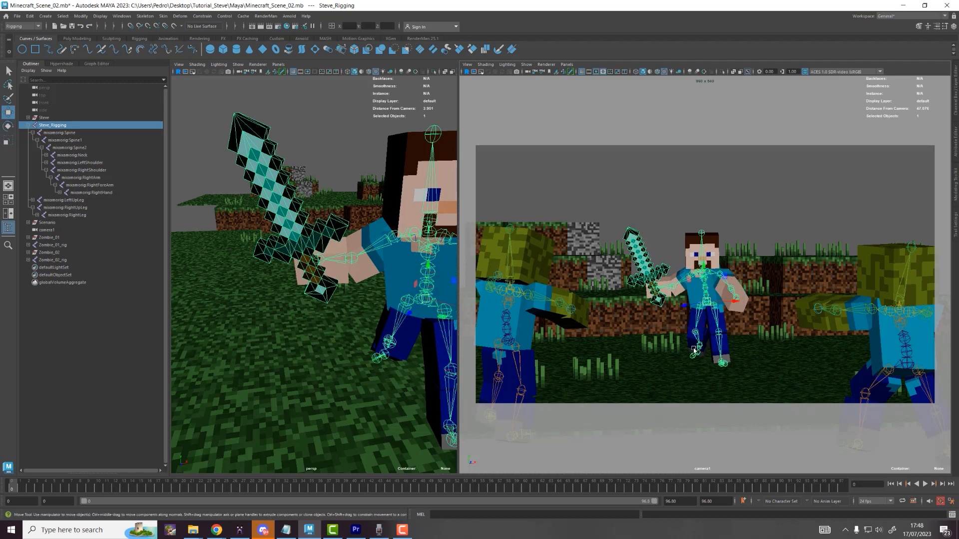
click(697, 345)
key(e)
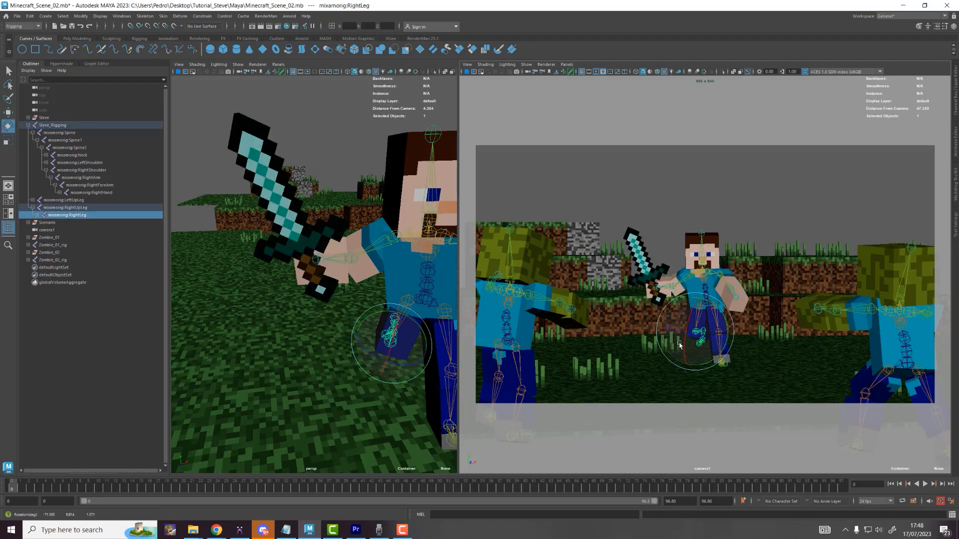
Step: Turn Steve's head toward the camera and swing his left leg at the hip
click(710, 262)
drag(709, 262, 721, 276)
key(w)
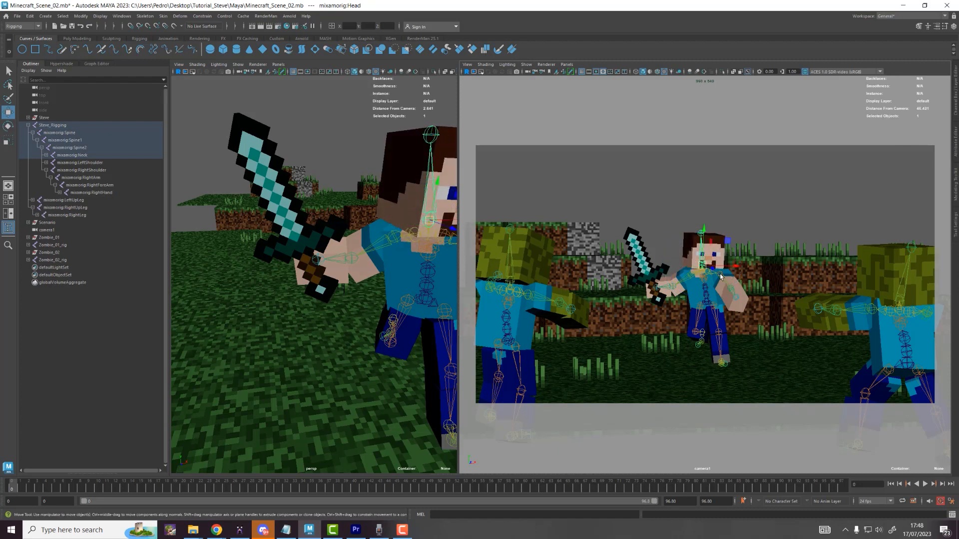
click(726, 284)
key(e)
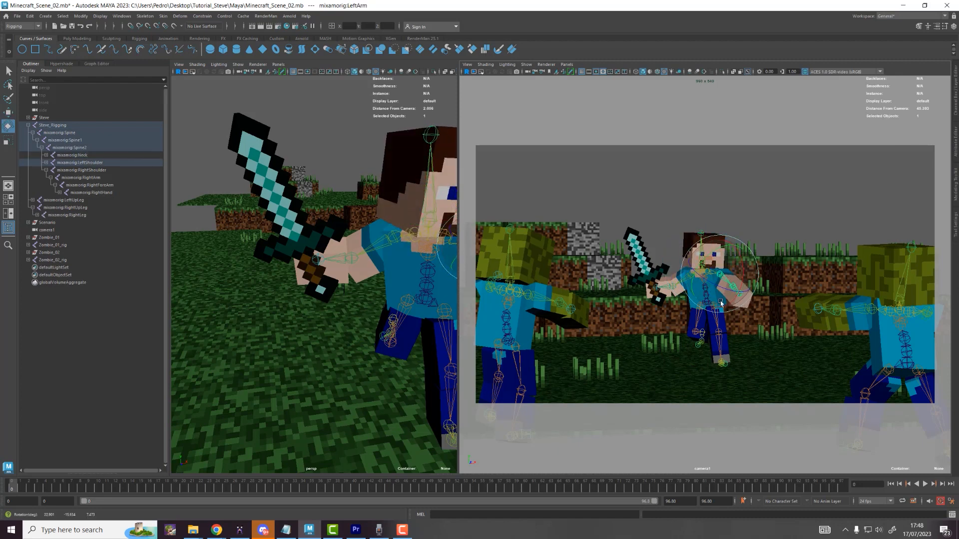
click(715, 317)
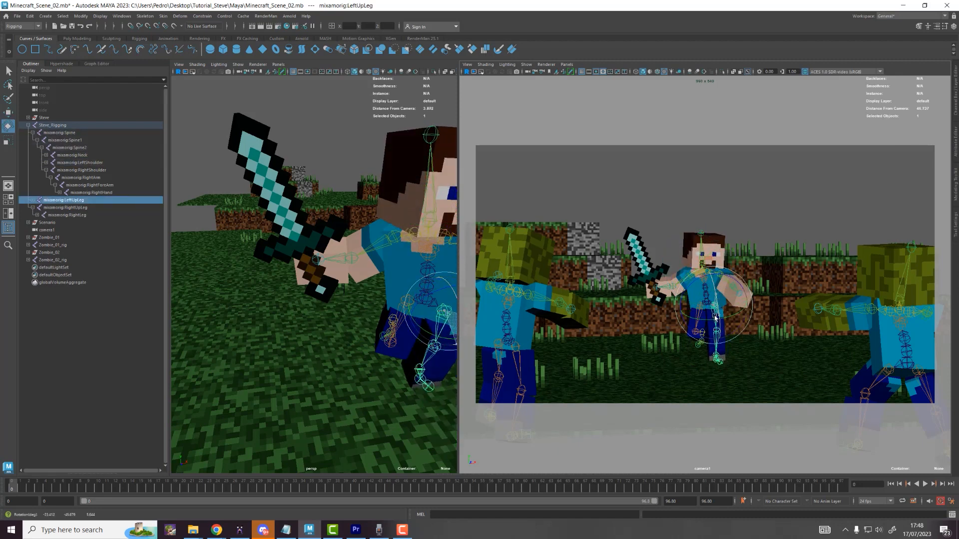
drag(715, 317, 714, 306)
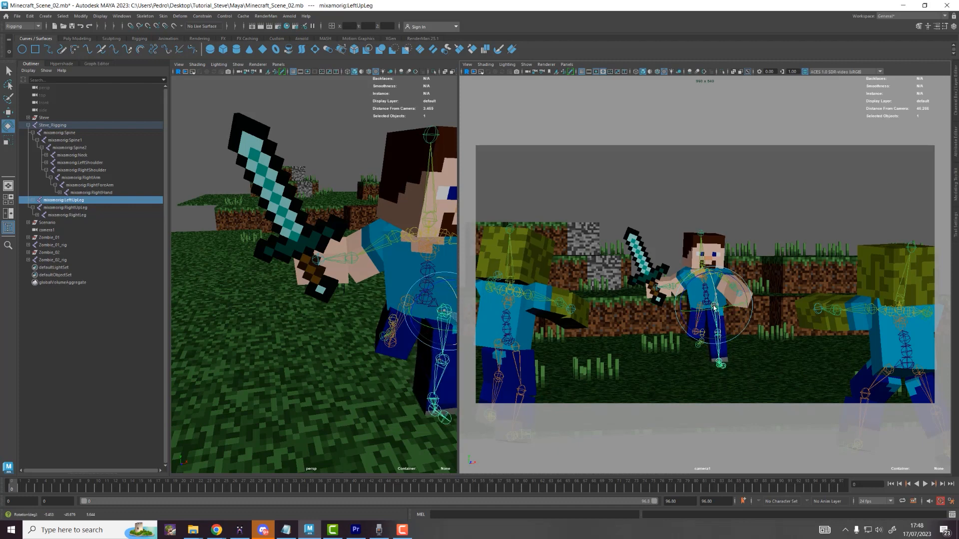
Step: Turn and tilt the whole character from the rig root
click(749, 212)
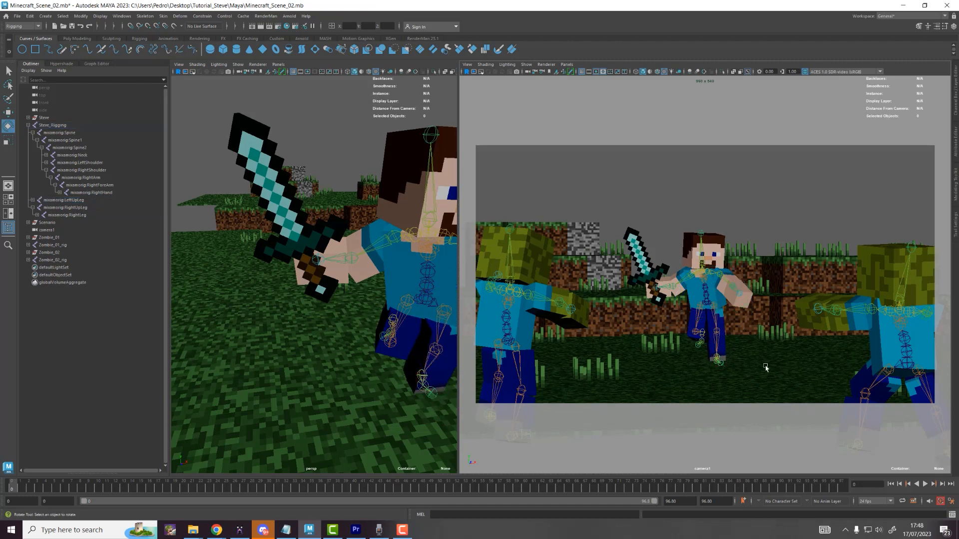
click(706, 302)
drag(708, 306, 729, 295)
drag(709, 339, 714, 345)
key(w)
click(713, 345)
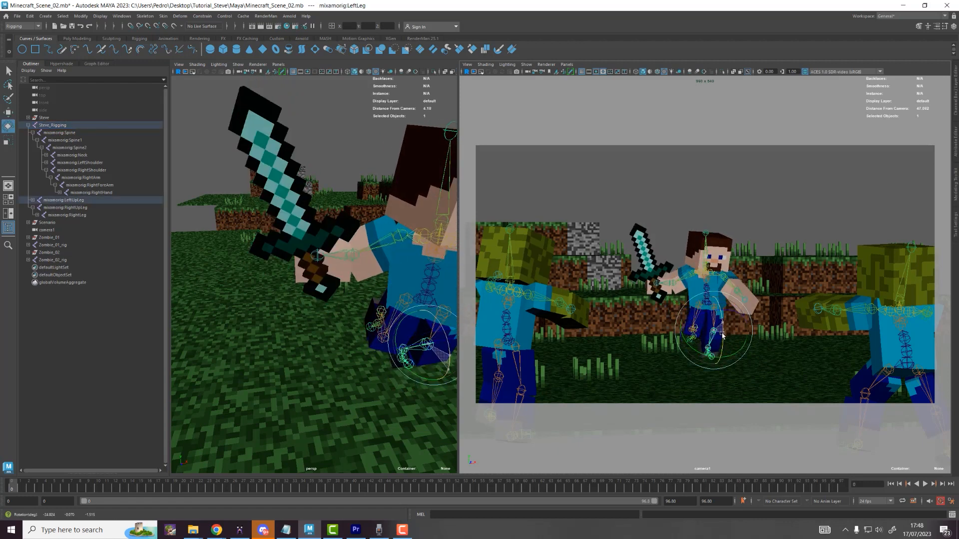
click(698, 313)
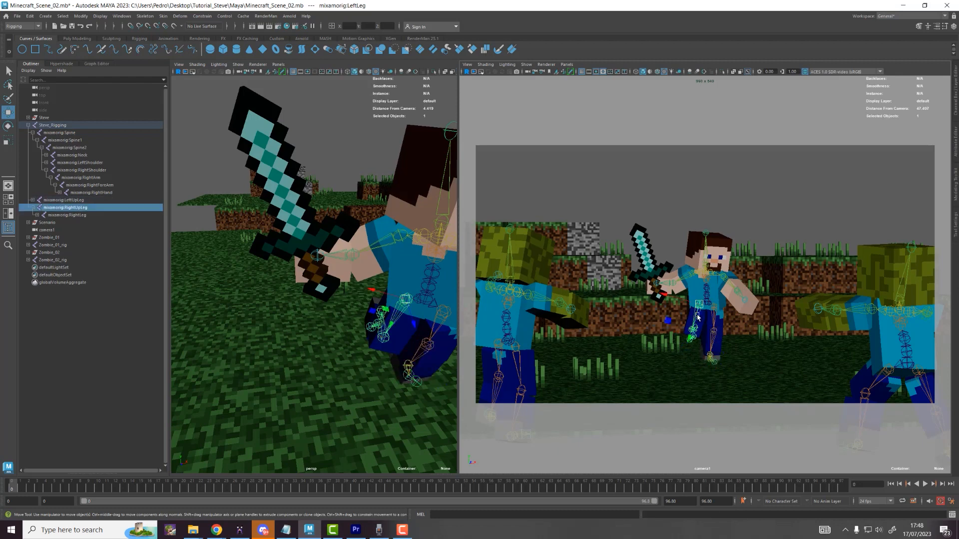
key(e)
click(714, 343)
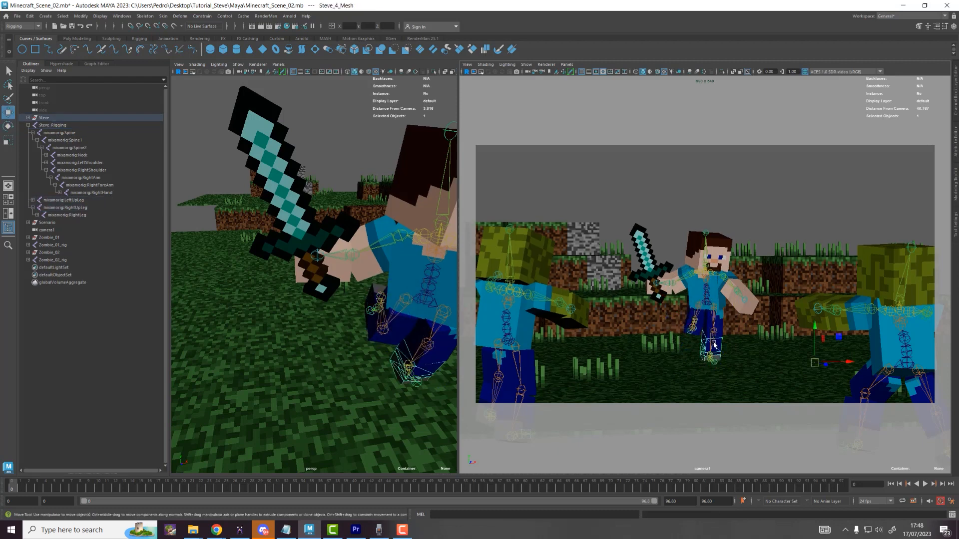
Step: Fine-tune the head, left arm and left leg, then deselect and collapse Steve_Rigging
click(706, 300)
key(w)
click(700, 248)
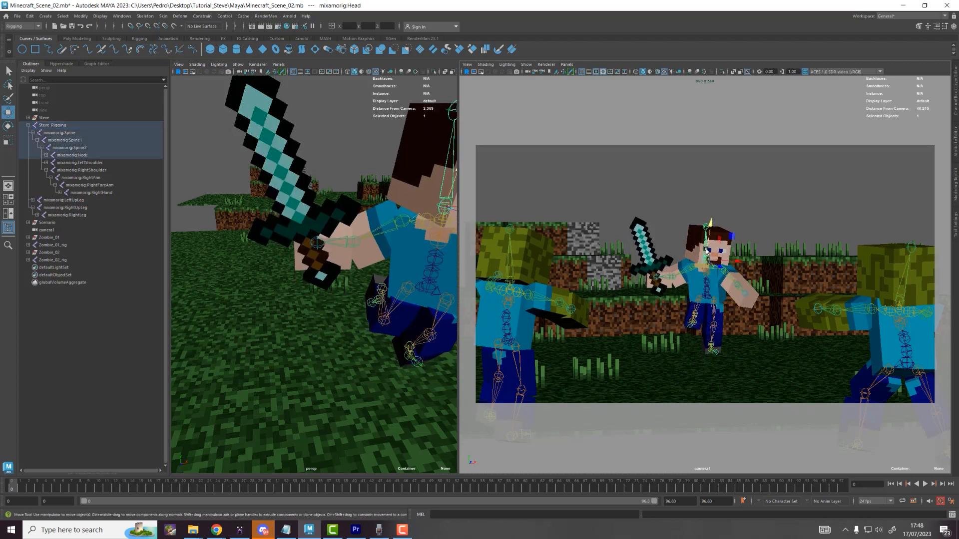
key(e)
click(729, 273)
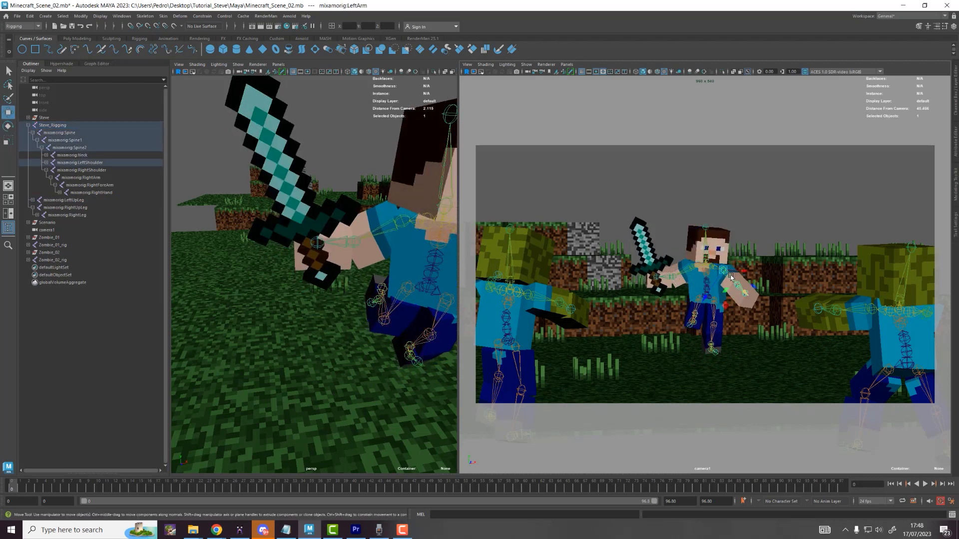
click(716, 327)
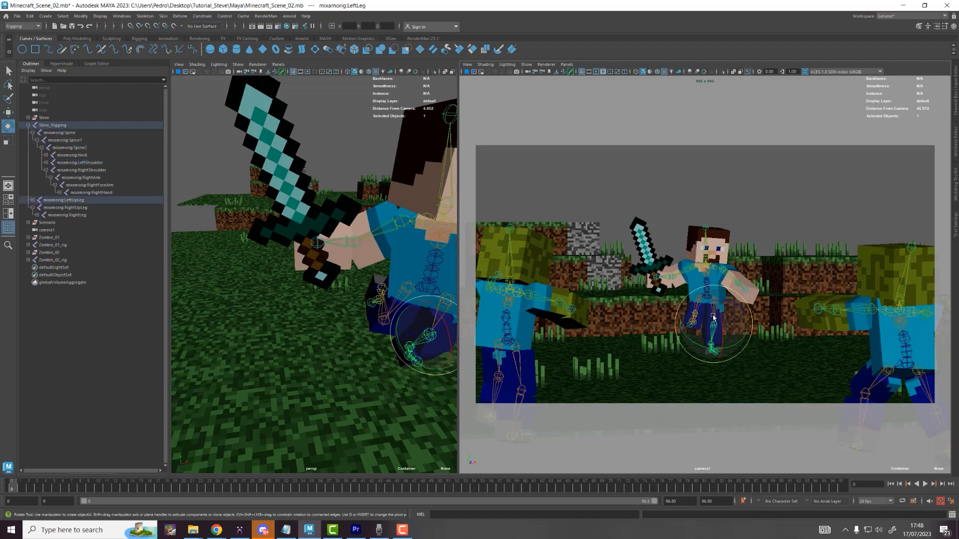
key(w)
click(715, 301)
key(e)
drag(715, 300, 719, 298)
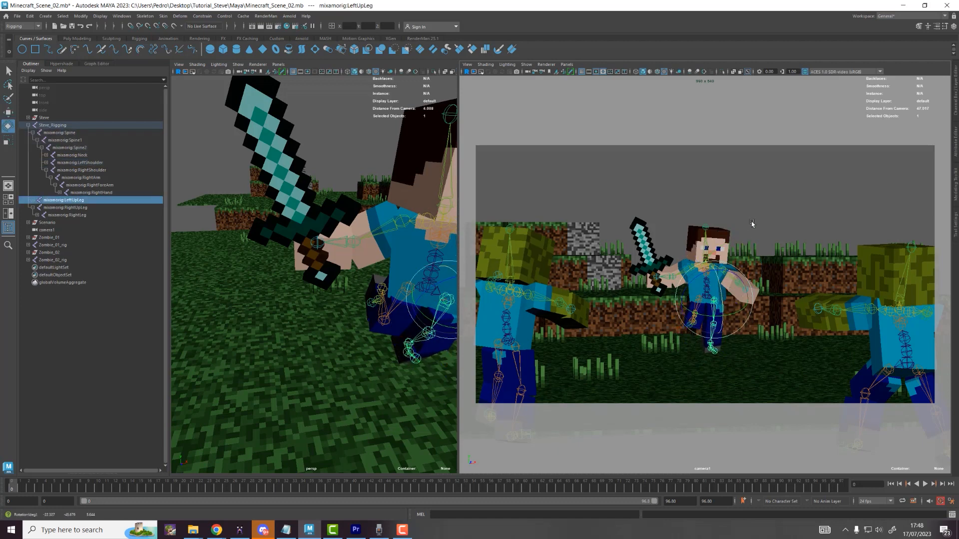
click(753, 223)
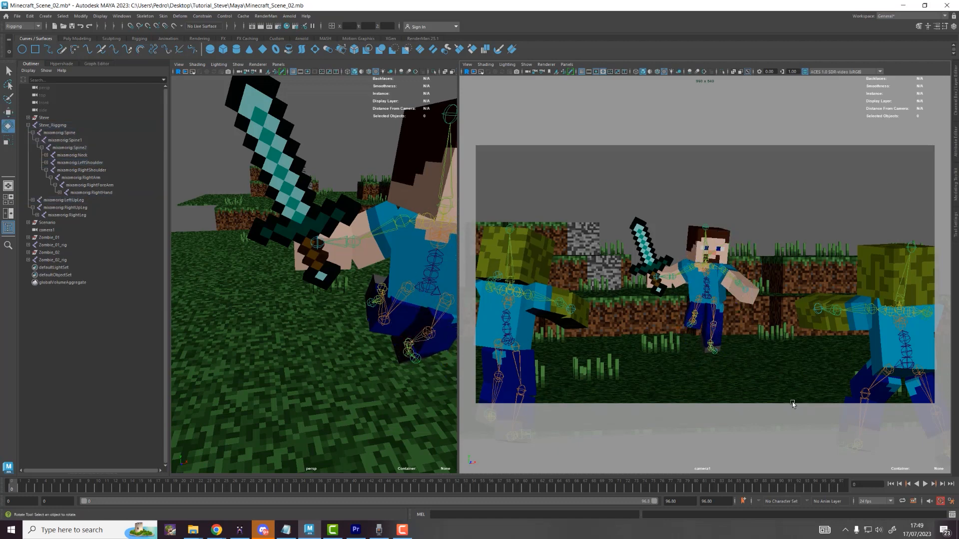
click(28, 125)
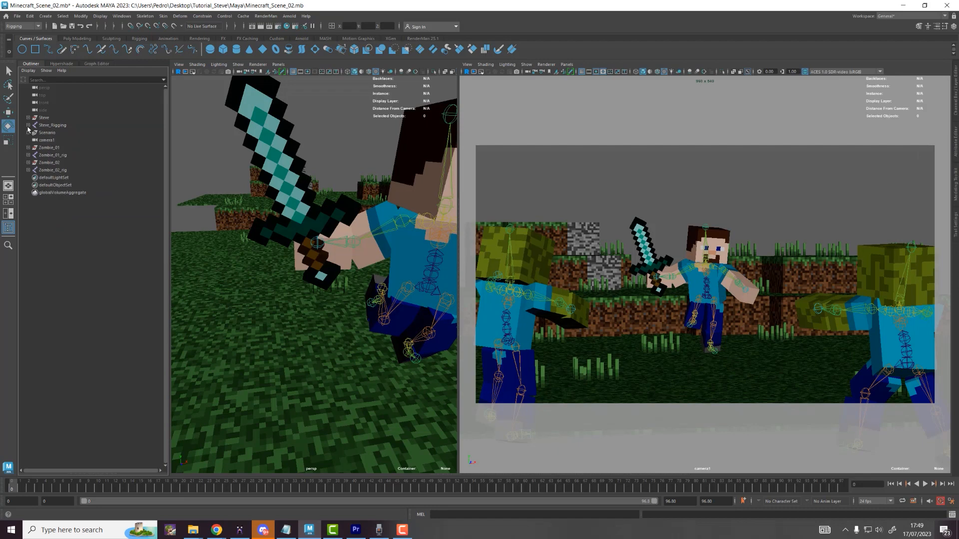
Step: Import the posed zombie rig ZombieRigging_POSED2 into the scene
click(17, 16)
click(35, 100)
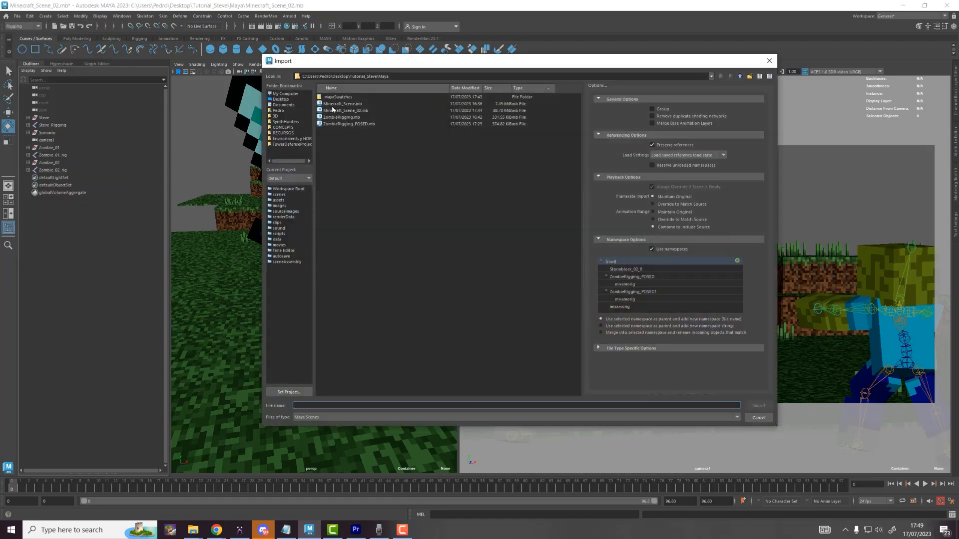
double_click(344, 124)
key(w)
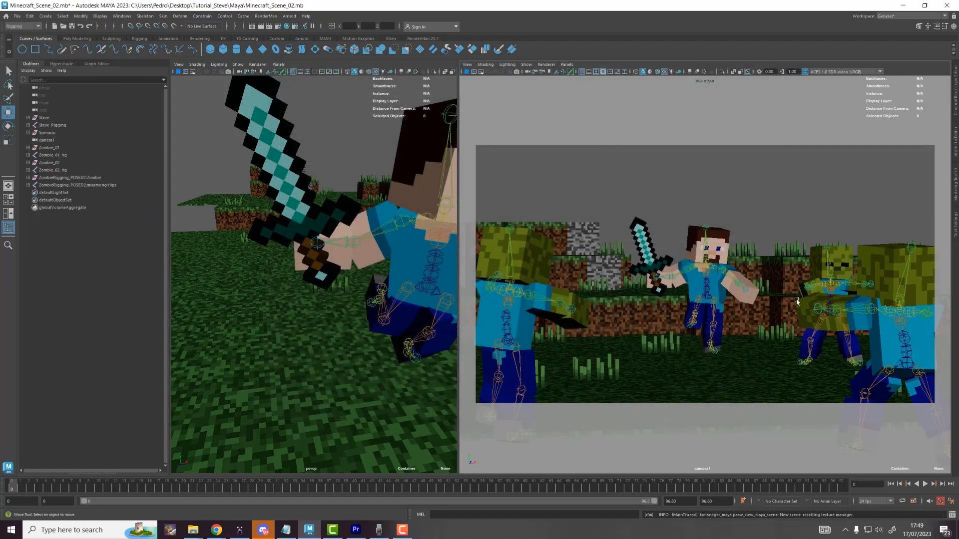
Step: Move the new zombie's hips up onto the grassy hilltop
scroll(275, 196, down, 6)
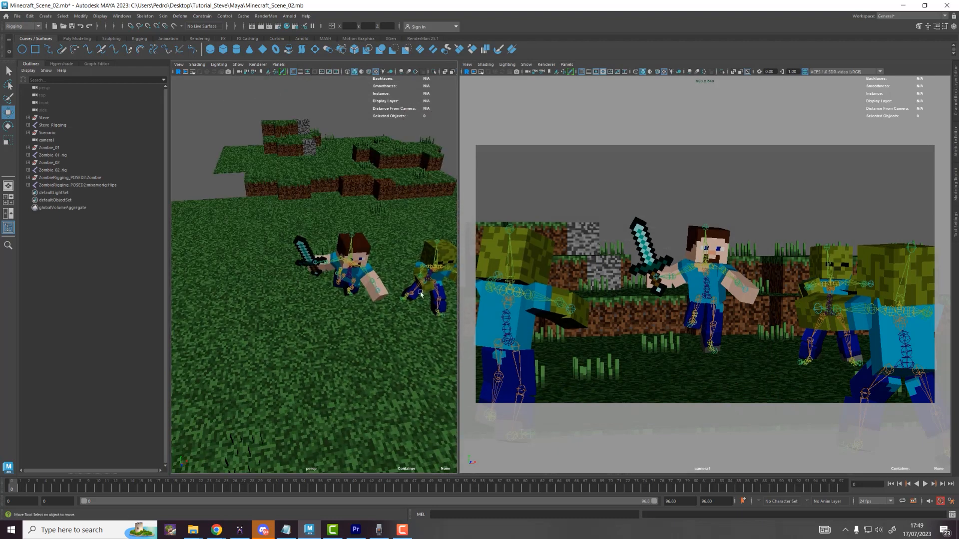
click(440, 298)
alt+middle_drag(398, 252, 248, 292)
alt+drag(284, 314, 402, 147)
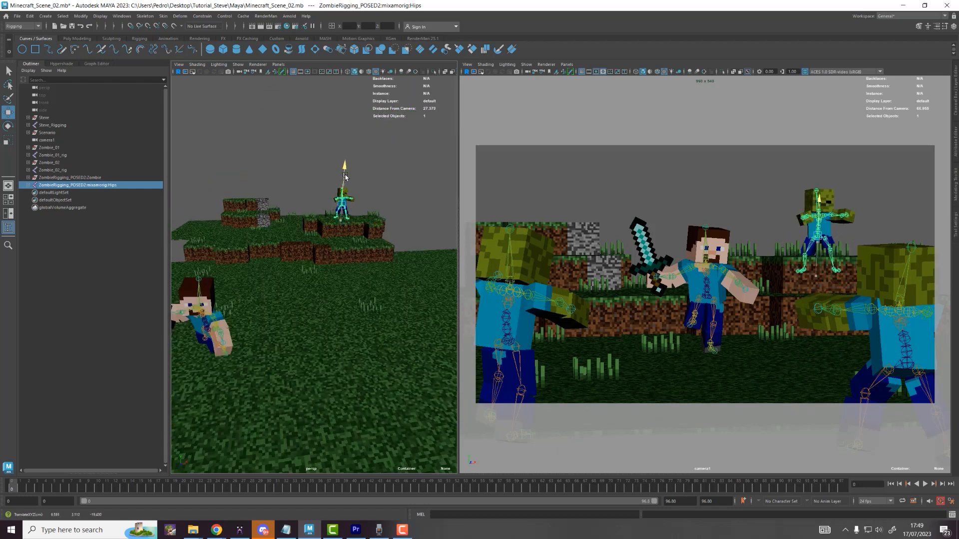
Step: Turn the hilltop zombie to face the scene and reframe the view on it
key(e)
drag(356, 193, 329, 218)
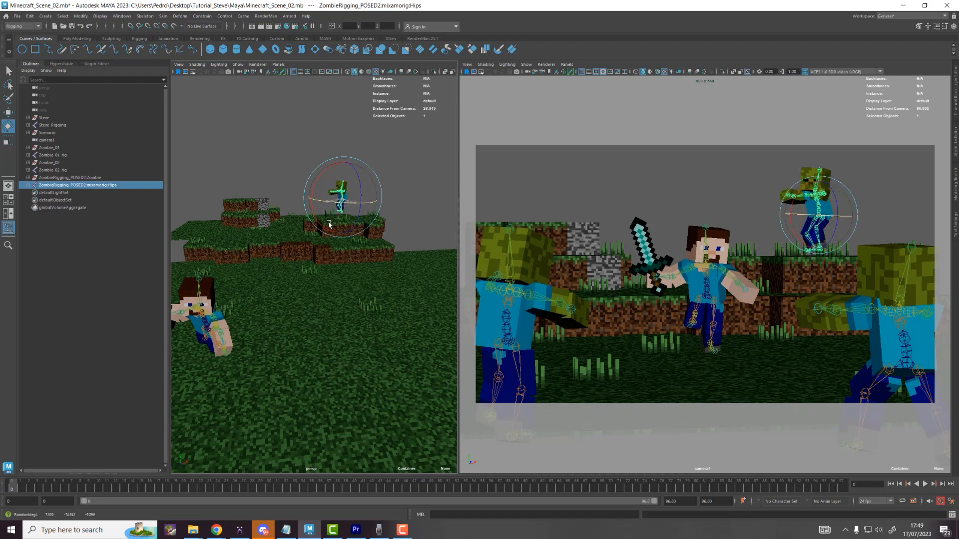
key(w)
click(834, 178)
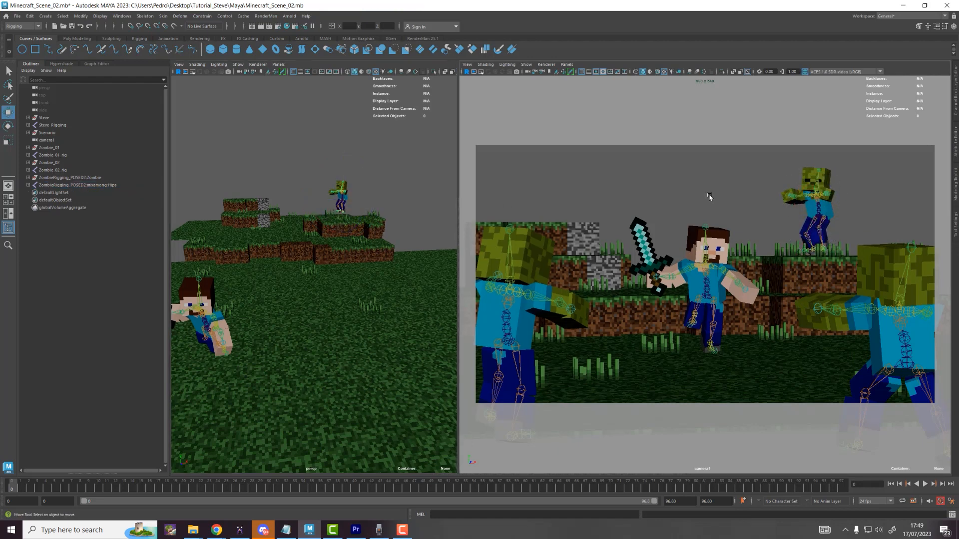
scroll(329, 198, up, 3)
alt+middle_drag(352, 219, 363, 156)
click(369, 117)
Step: Frame the hilltop zombie and swing its left forearm downward
key(f)
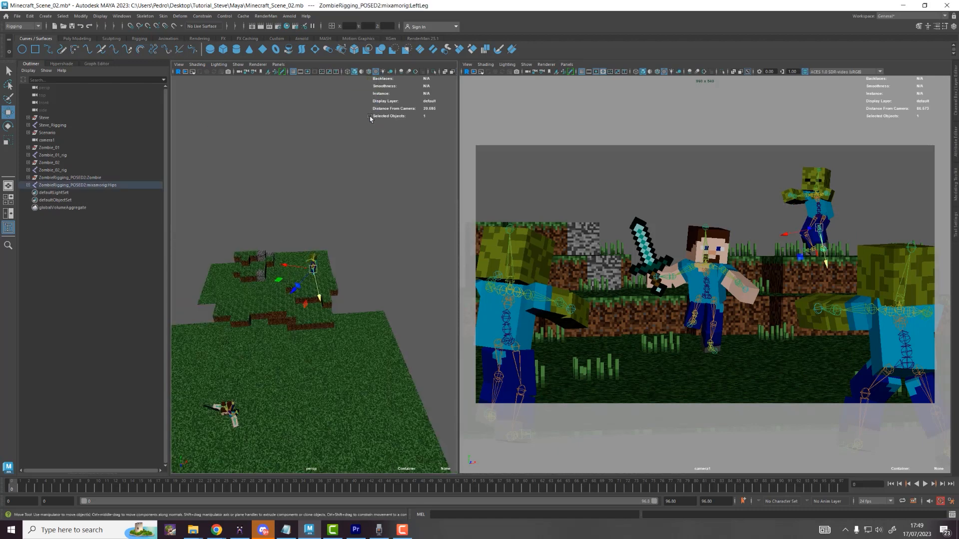
scroll(337, 232, up, 4)
scroll(338, 232, up, 5)
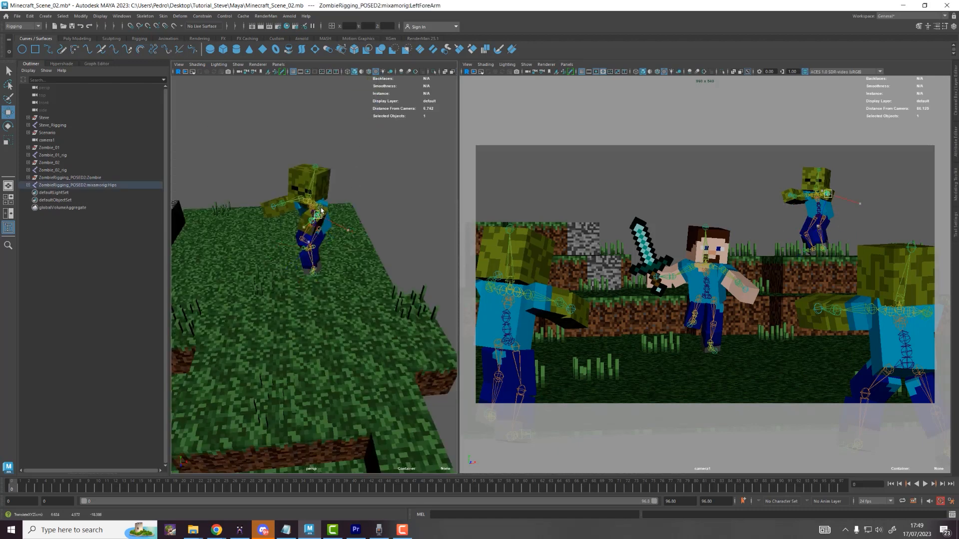
click(322, 209)
key(e)
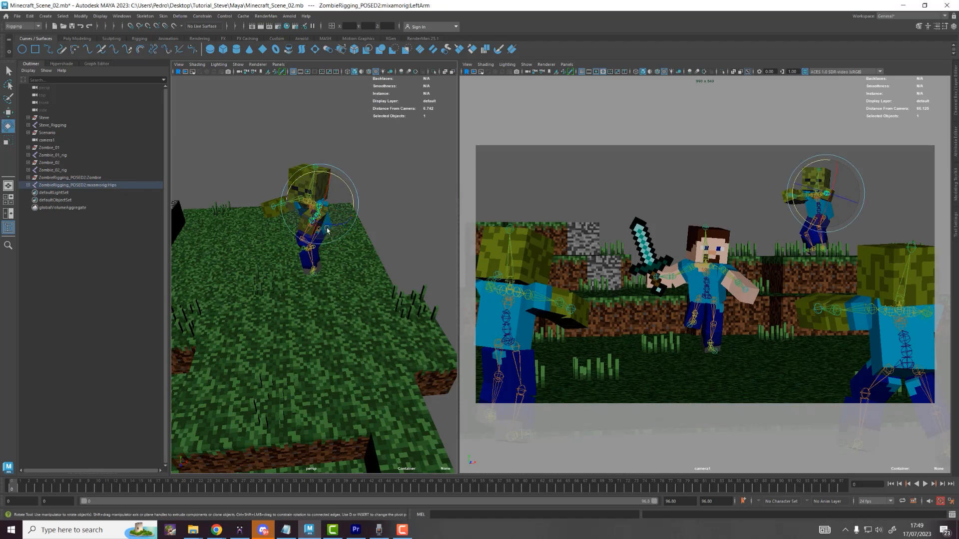
drag(330, 221, 347, 234)
key(w)
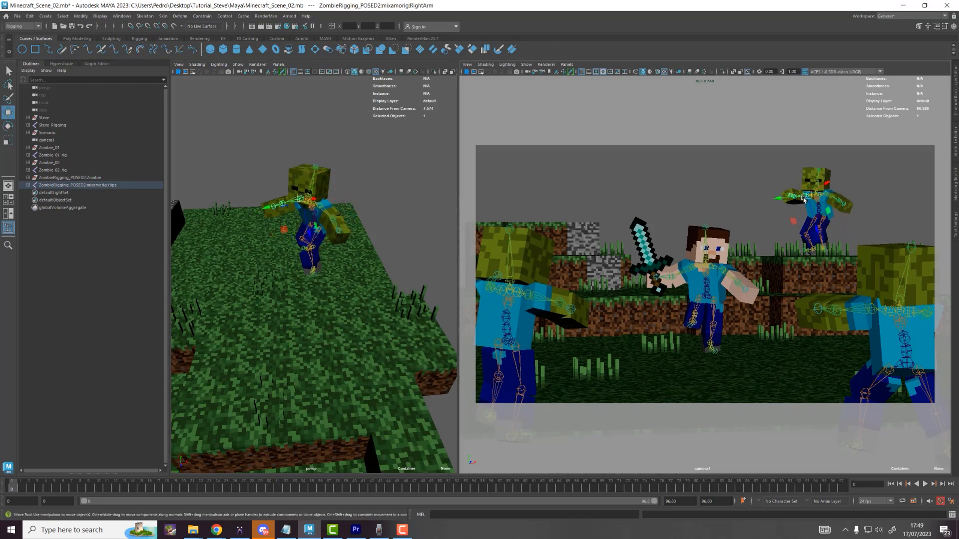
key(e)
key(w)
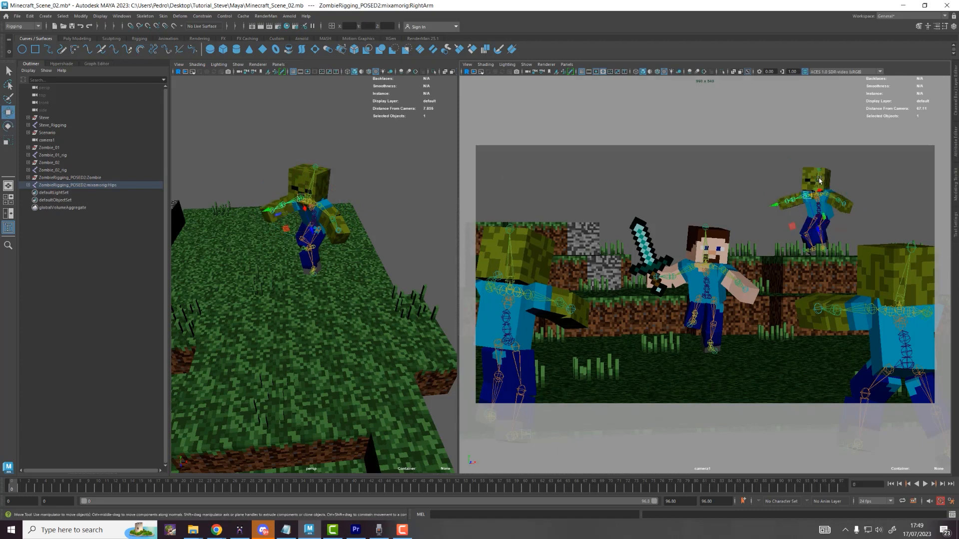
Step: Turn the zombie's head slightly and rotate its right and left arm joints
click(817, 181)
key(e)
drag(829, 201, 825, 208)
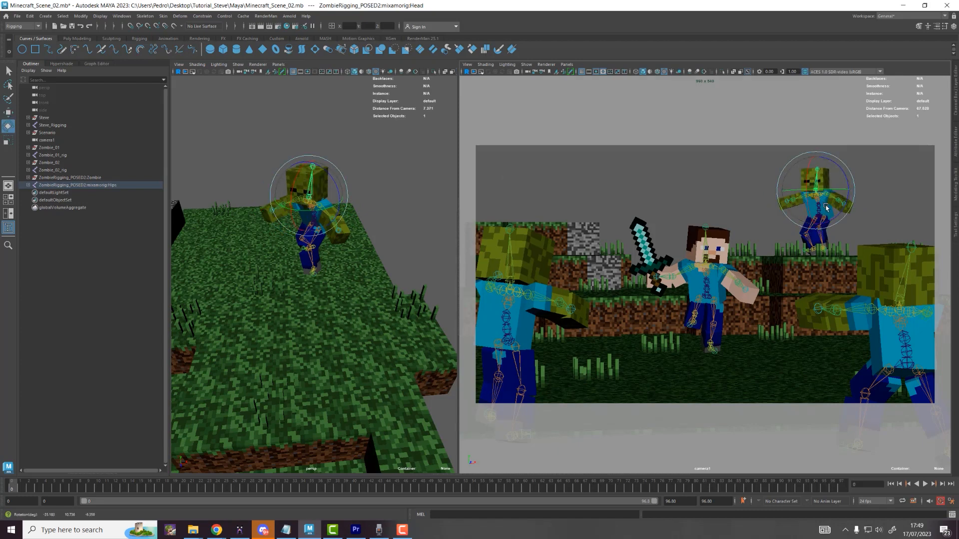
key(w)
click(802, 188)
key(e)
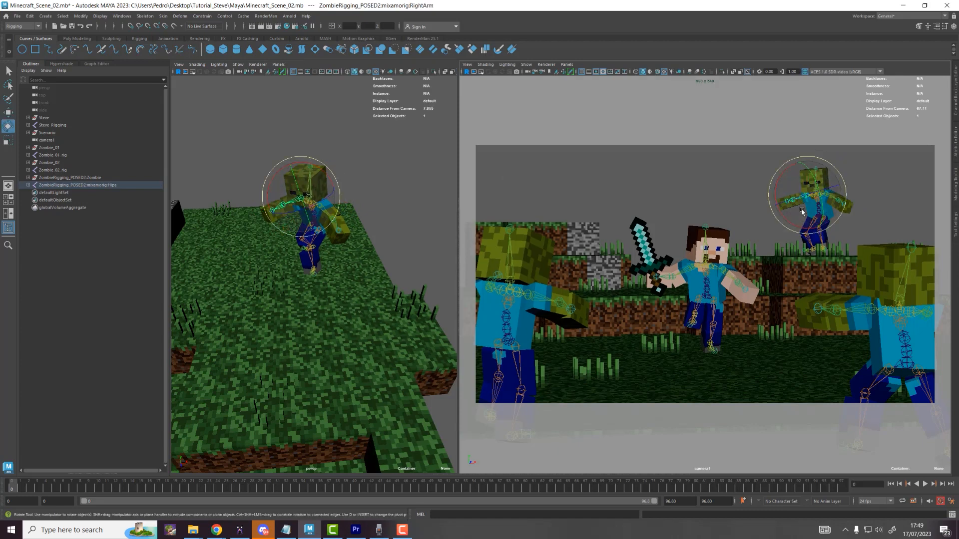
key(w)
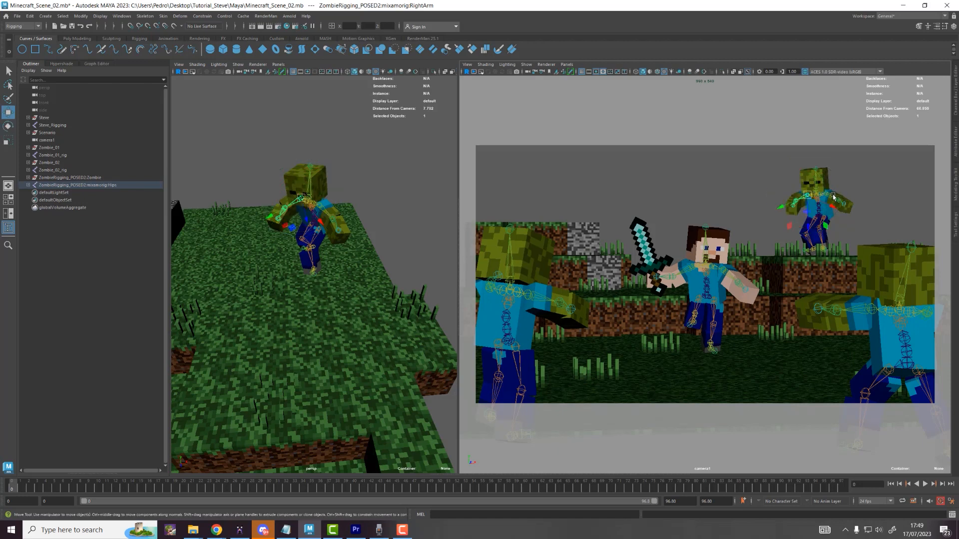
click(827, 194)
key(e)
mouse_move(829, 202)
mouse_down()
mouse_move(824, 212)
mouse_move(828, 199)
mouse_move(820, 199)
mouse_up()
key(w)
Step: Swing the zombie's left upper leg outward and rotate its right upper leg
click(824, 225)
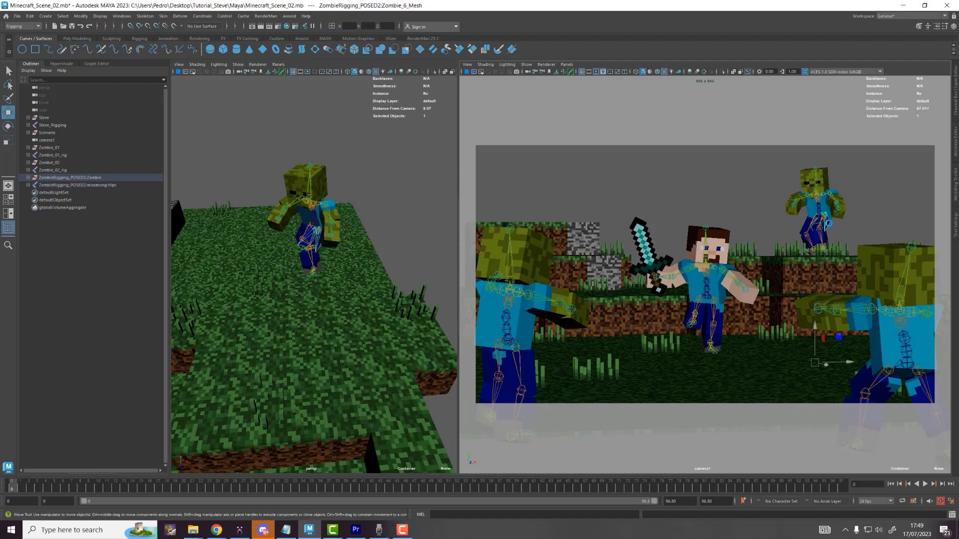
click(823, 225)
key(e)
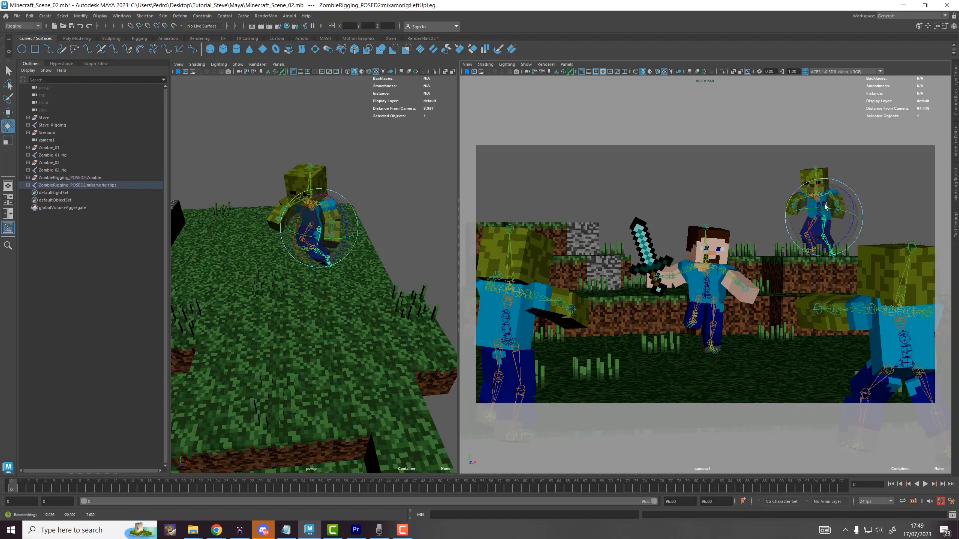
drag(815, 219, 820, 203)
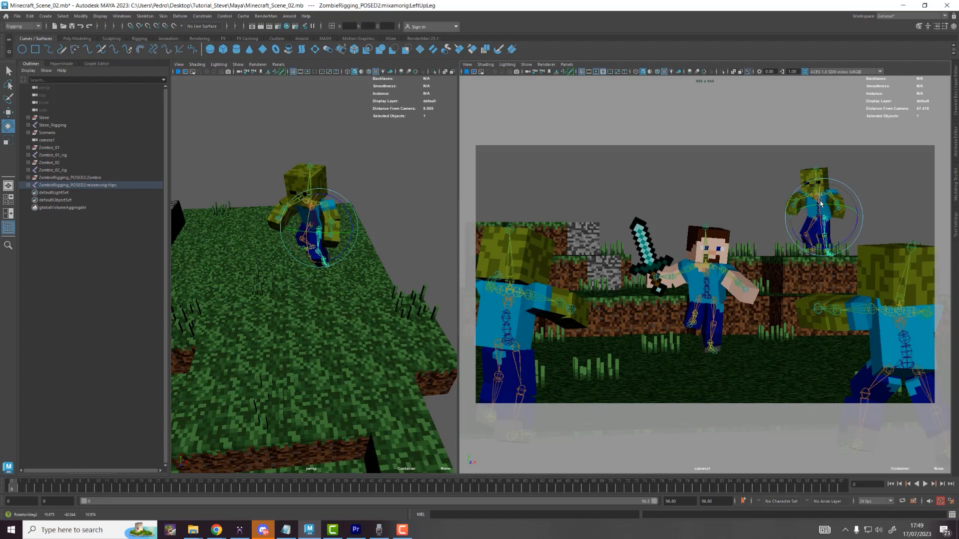
click(813, 226)
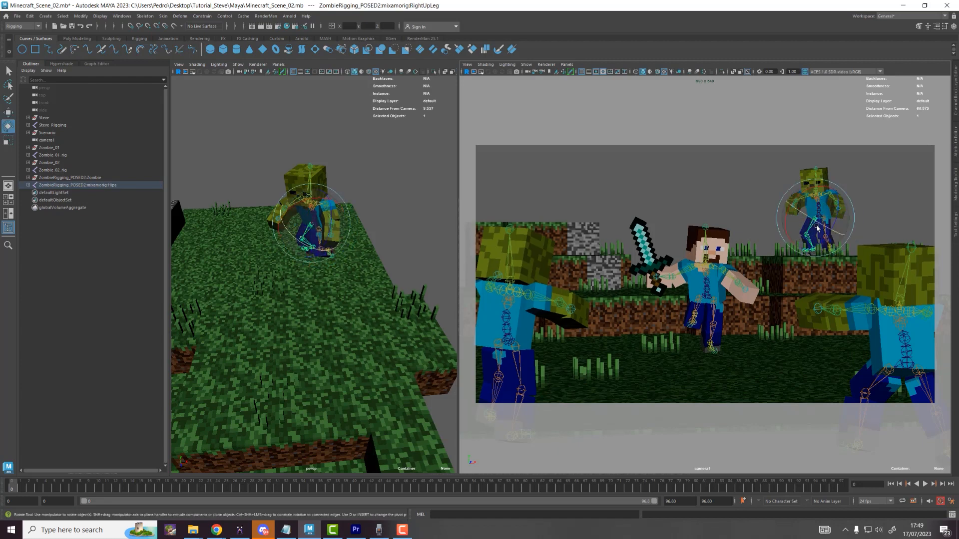
drag(817, 225, 827, 226)
click(830, 225)
key(w)
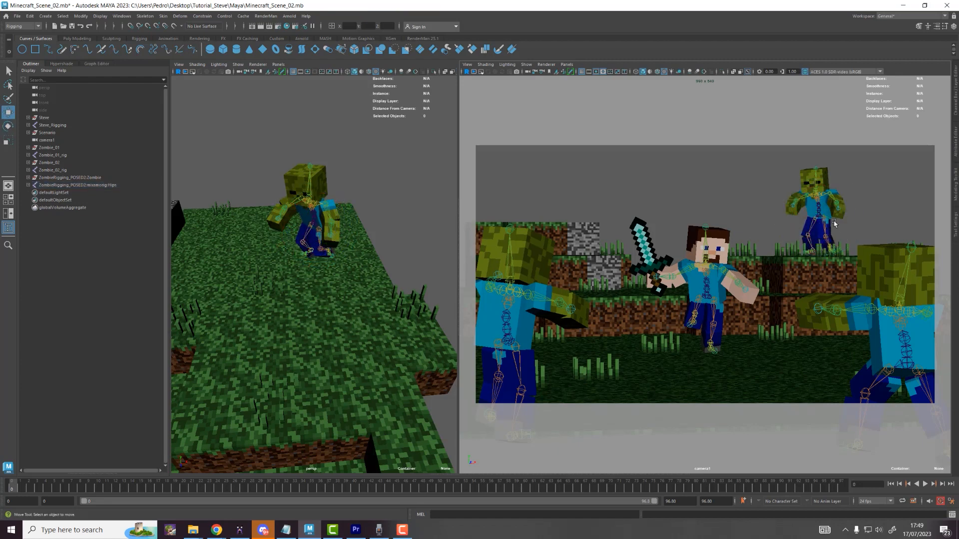
Step: Tilt the zombie's head into its final lurching angle
click(815, 183)
key(e)
drag(830, 193, 838, 183)
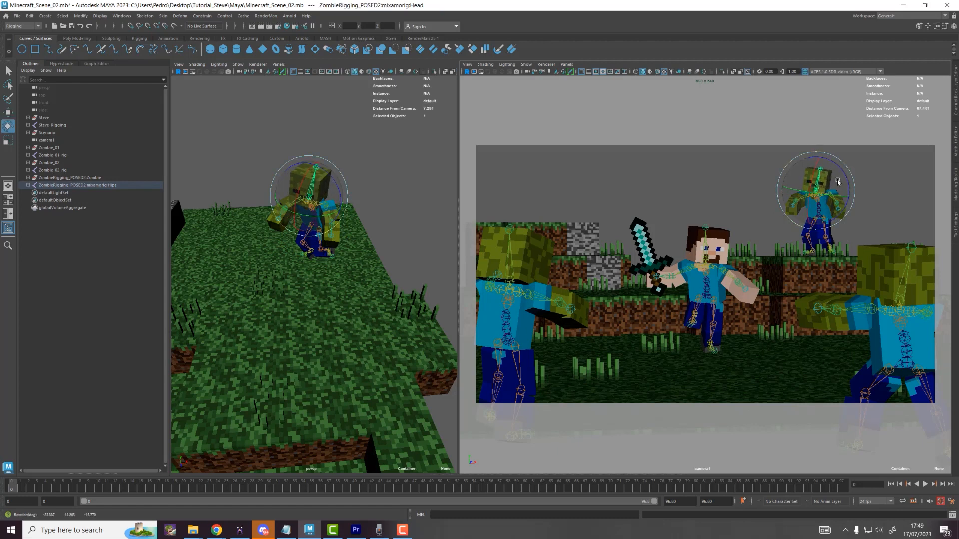
click(847, 198)
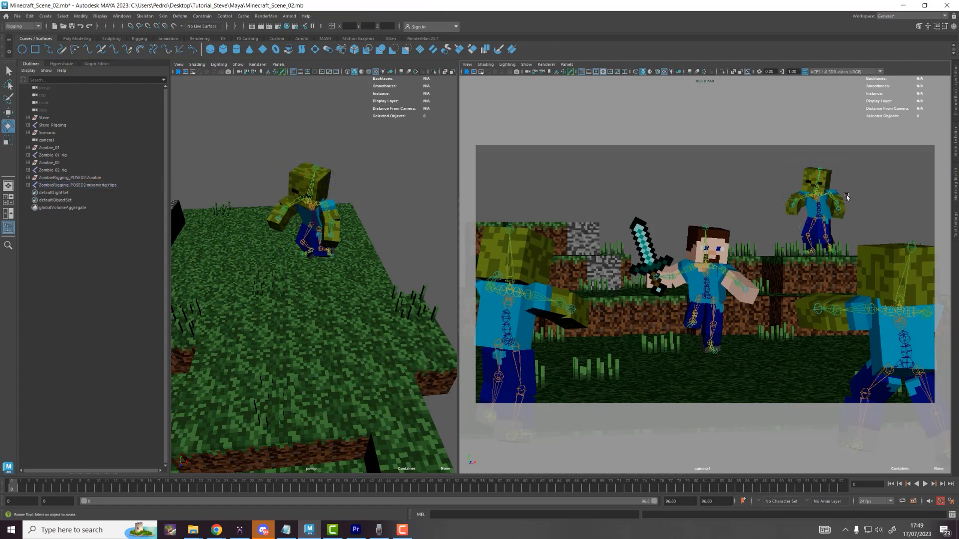
click(17, 16)
Step: Rename ZombieRigging_POSED2:Zombie to Zombie_03 and its Hips row to Zombie_03_rig in the Outliner
click(80, 190)
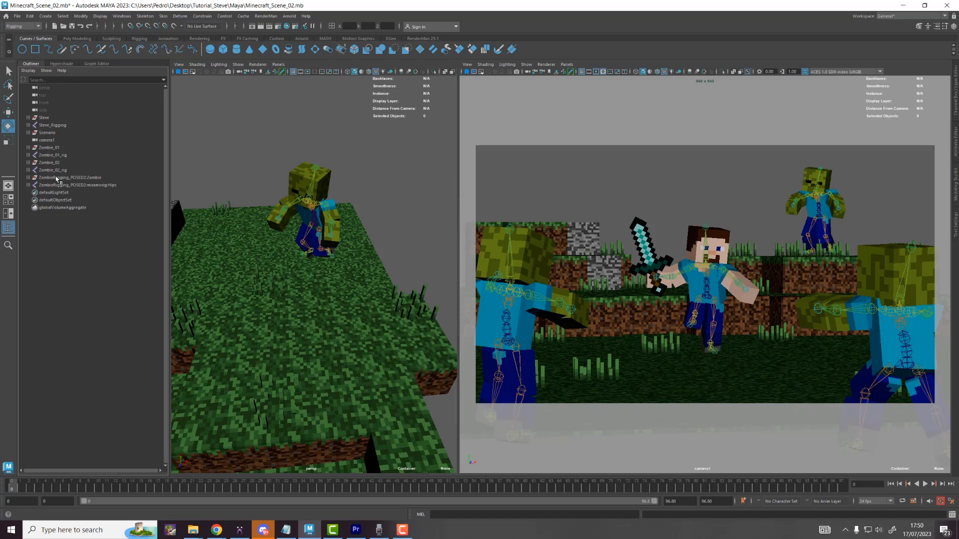
double_click(57, 179)
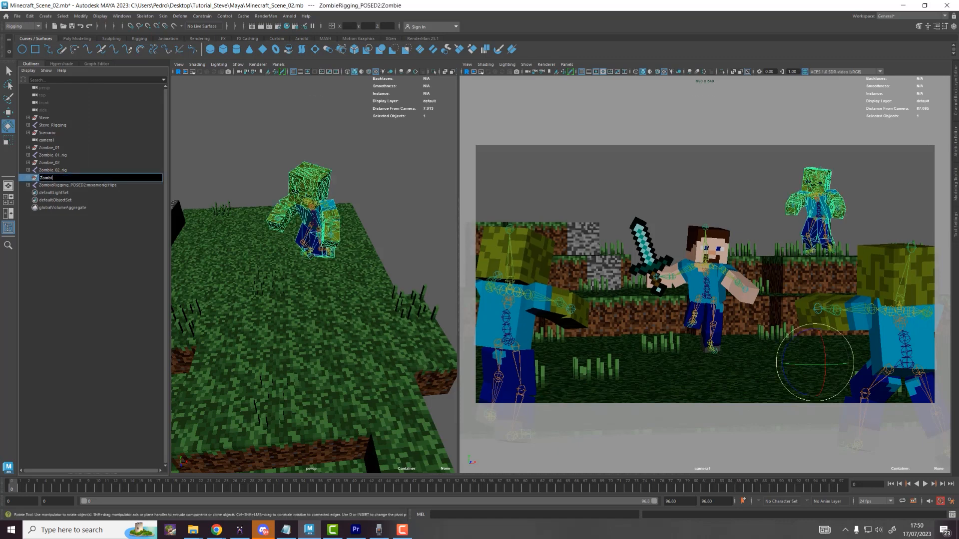
text(Zombie_03)
key(Return)
double_click(67, 187)
key(Caps_Lock)
text(Zombie_03_)
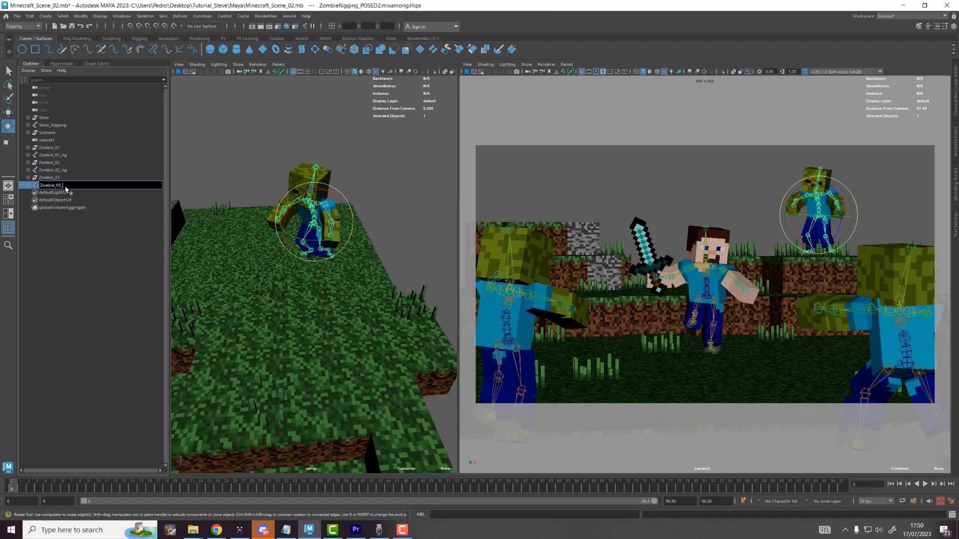
text(rig)
key(Return)
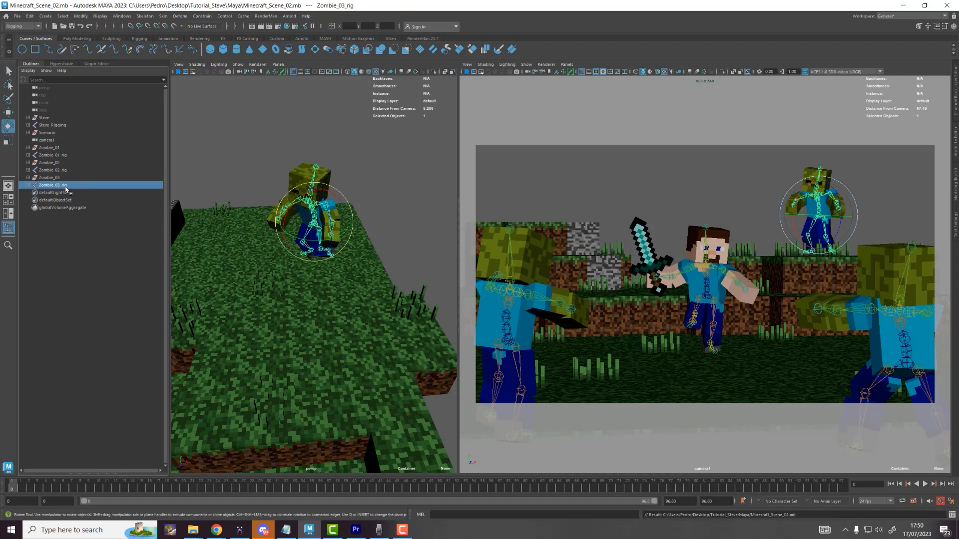
Step: Import the posed zombie file ZombieRigging_POSED.mb into the scene
click(23, 17)
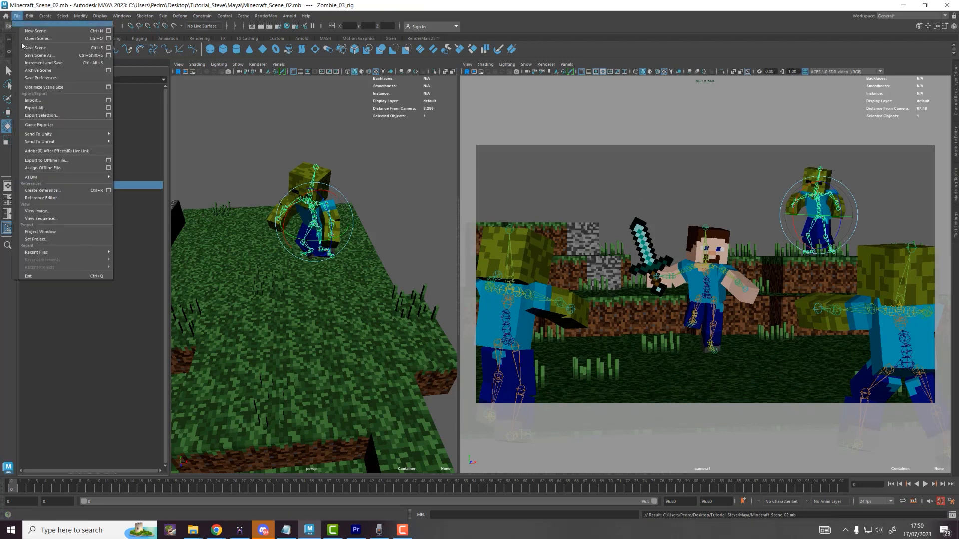
click(38, 96)
click(17, 16)
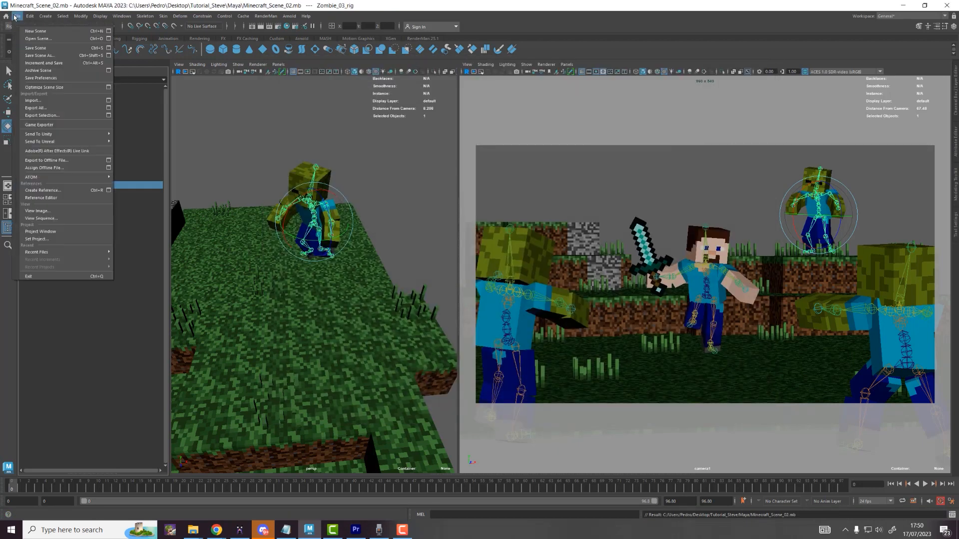
click(35, 99)
double_click(349, 124)
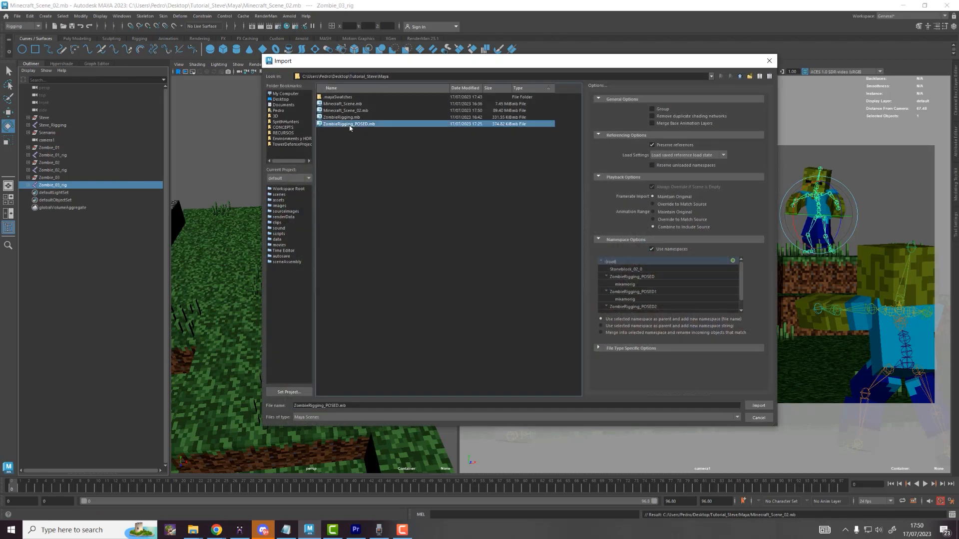
Step: Move the new zombie's rig up onto the grass hill
scroll(202, 255, down, 10)
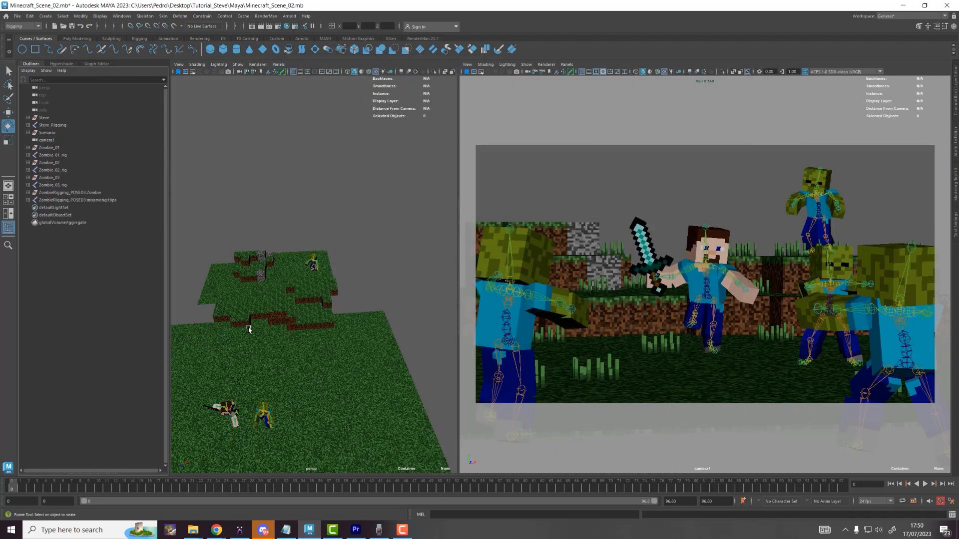
alt+drag(248, 328, 280, 390)
scroll(293, 426, up, 5)
alt+drag(297, 426, 309, 405)
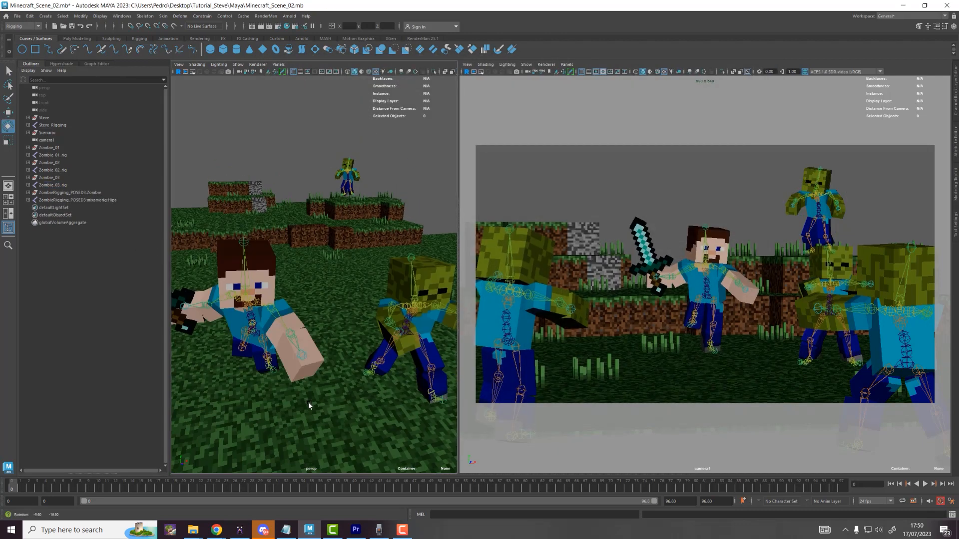
click(408, 336)
key(w)
scroll(395, 359, down, 5)
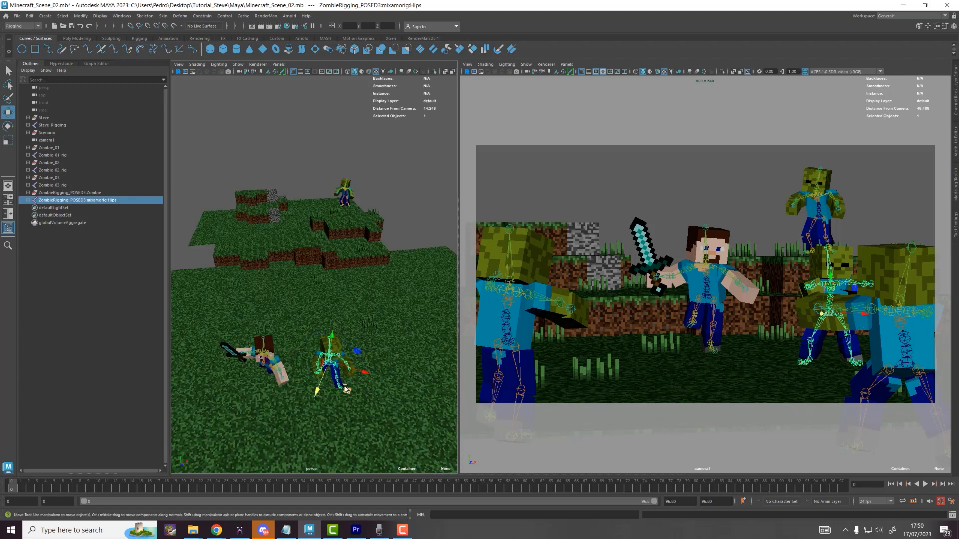
drag(345, 389, 259, 186)
Step: Move the zombie rig closer to the camera and nudge it into place
alt+drag(263, 219, 290, 242)
key(f)
alt+right_drag(280, 256, 322, 281)
drag(321, 281, 362, 283)
drag(336, 250, 336, 249)
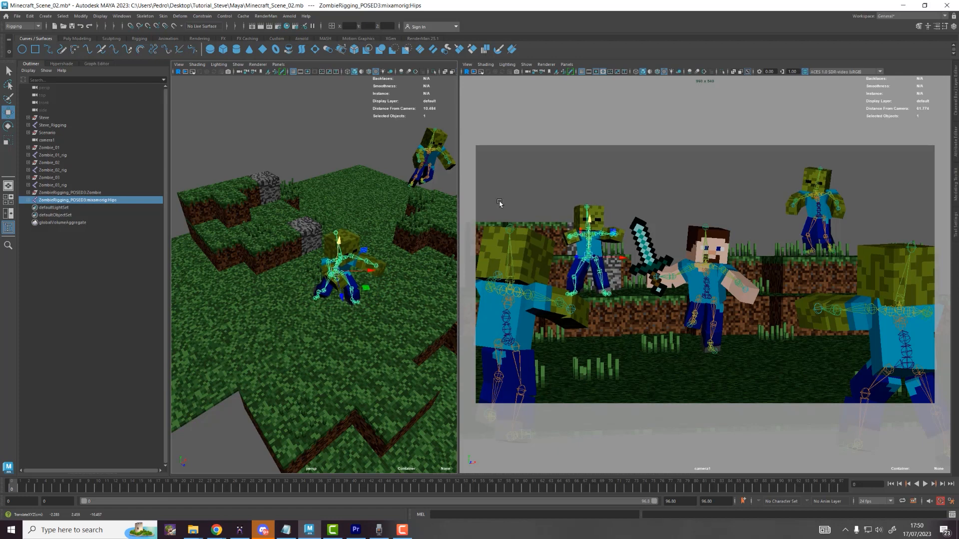
click(604, 194)
Step: Rotate the zombie's left arm slightly and maximise the camera1 panel
click(576, 241)
key(e)
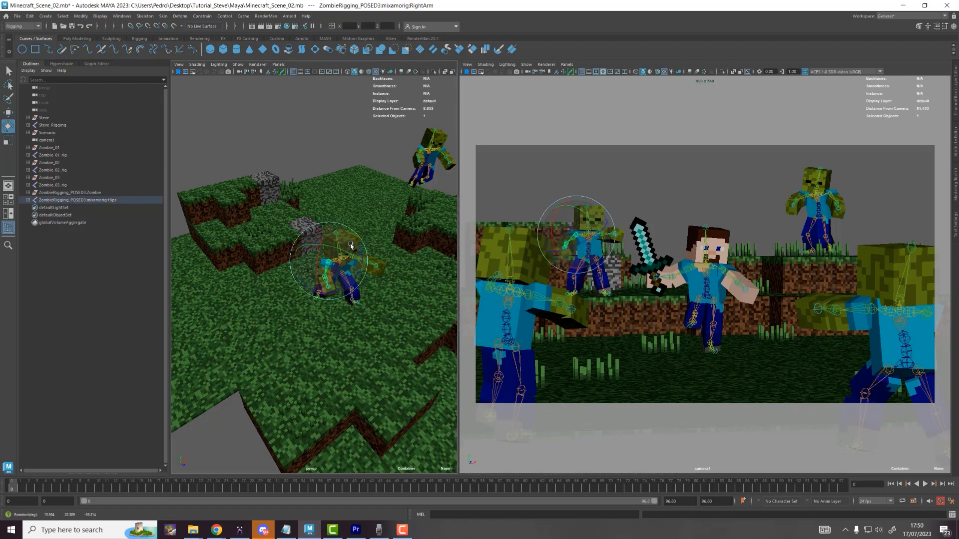
key(w)
key(e)
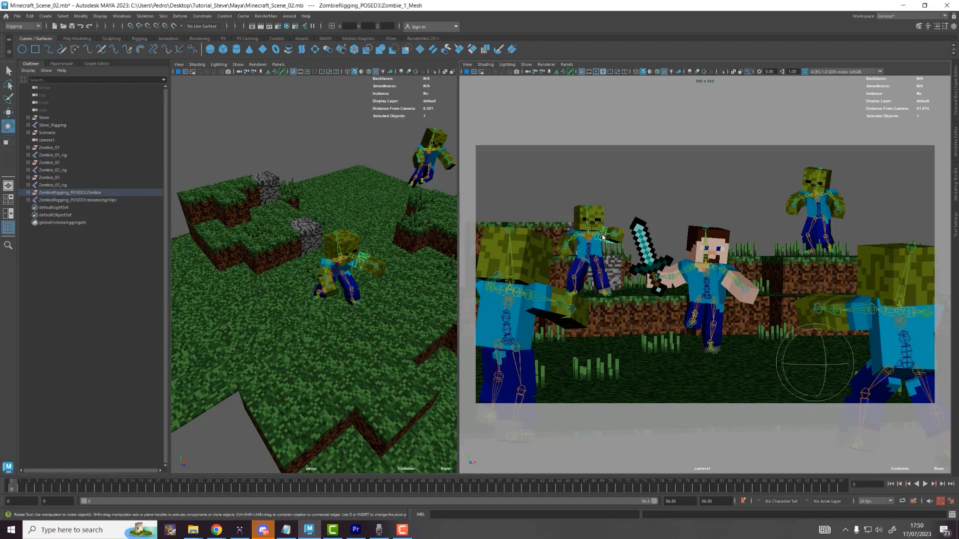
click(604, 234)
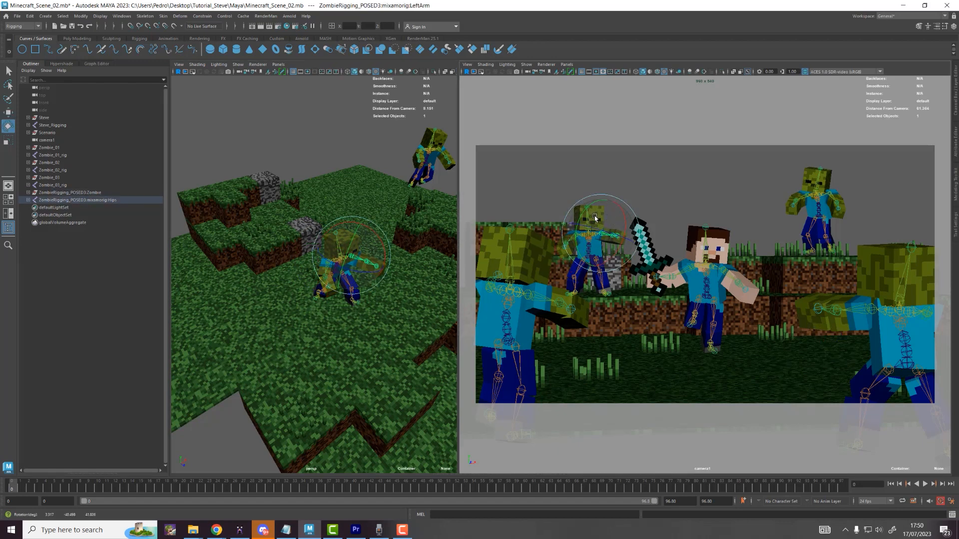
drag(595, 218, 587, 205)
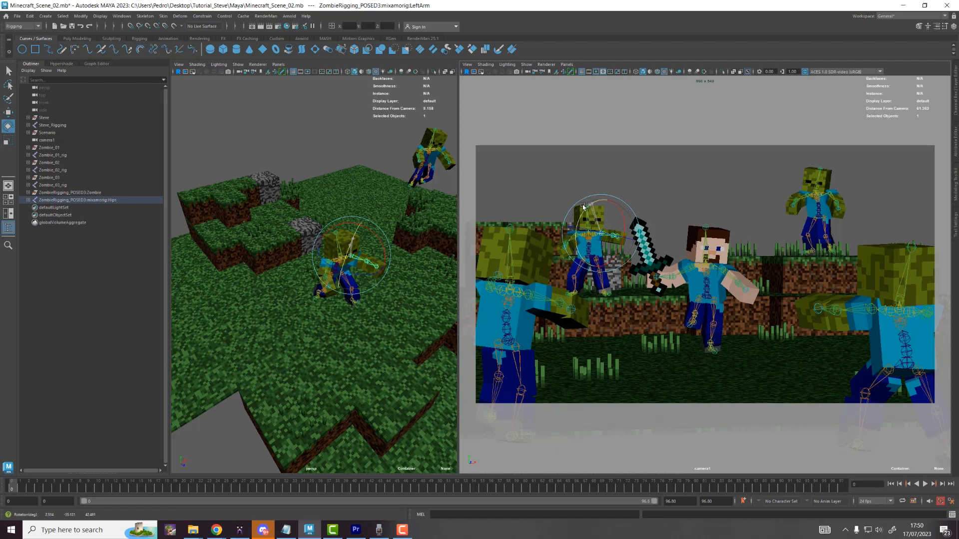
click(582, 205)
key(space)
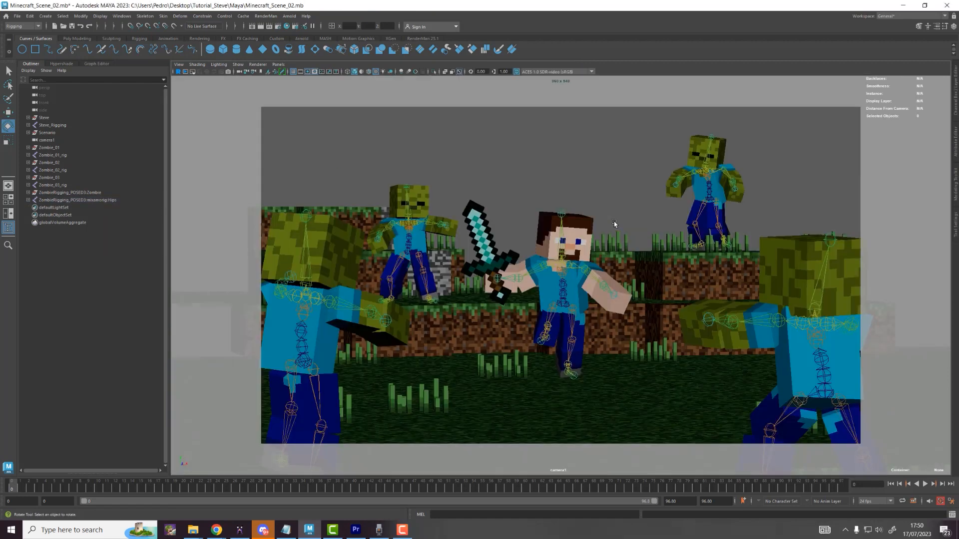
Step: Swing the zombie's left arm further, rotate its left thigh and bend its left knee
click(430, 224)
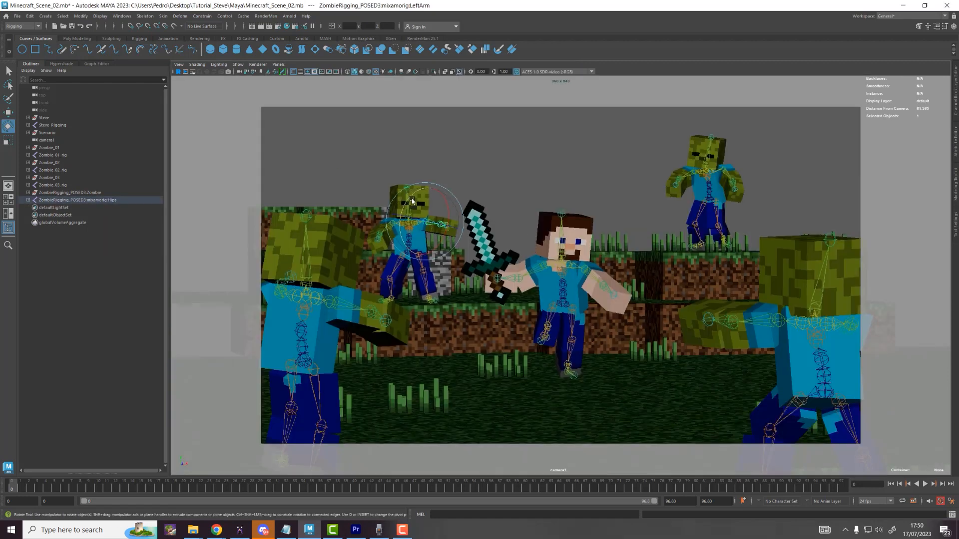
drag(412, 201, 412, 195)
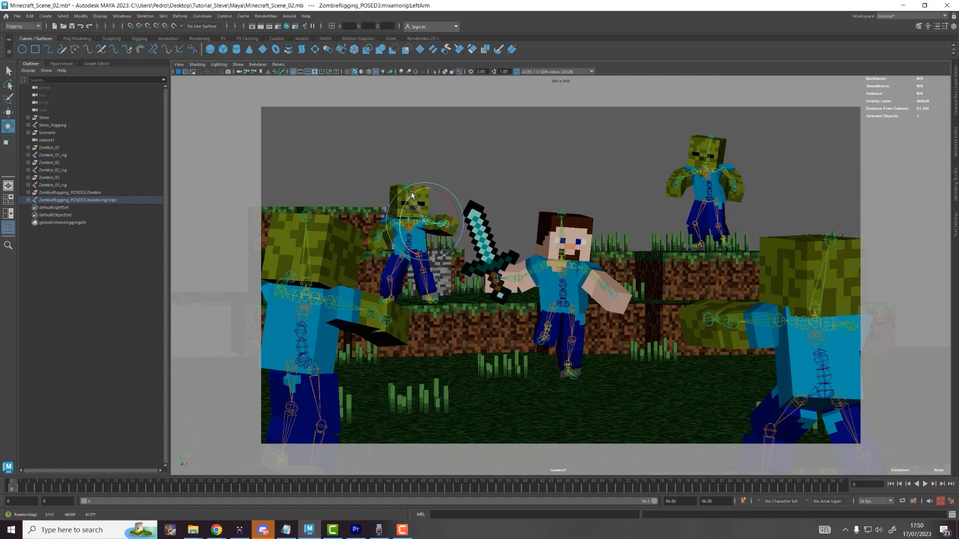
click(470, 174)
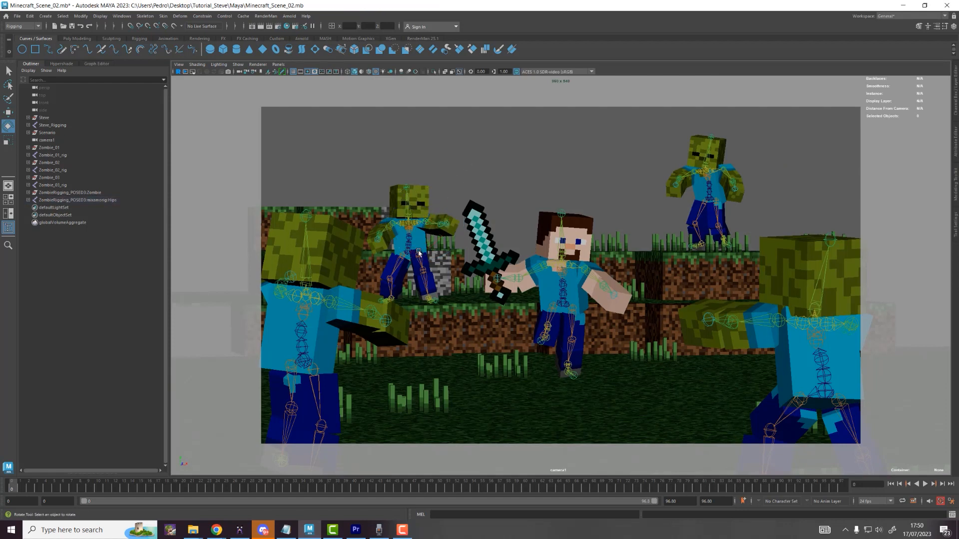
click(420, 268)
mouse_move(420, 268)
mouse_down()
mouse_move(435, 283)
mouse_move(427, 256)
mouse_up()
key(w)
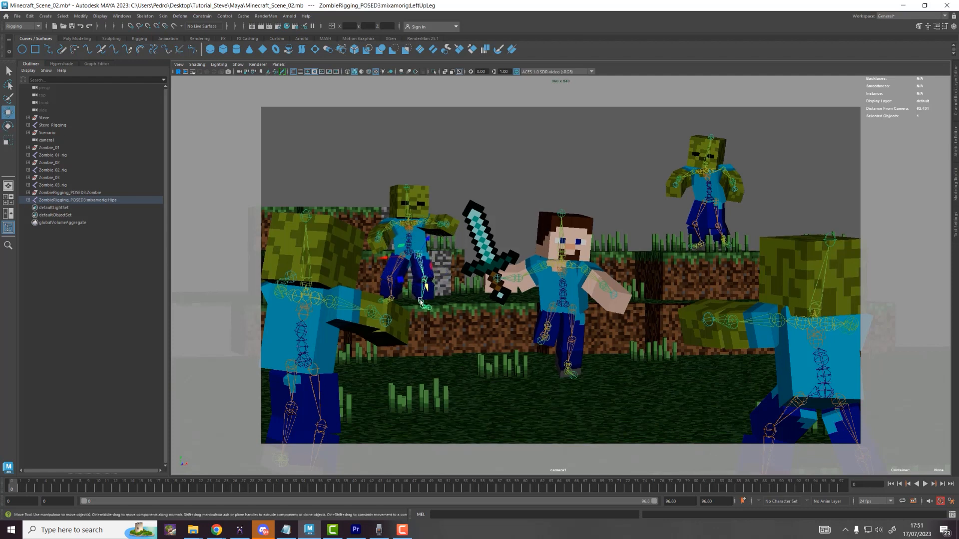
click(424, 278)
key(e)
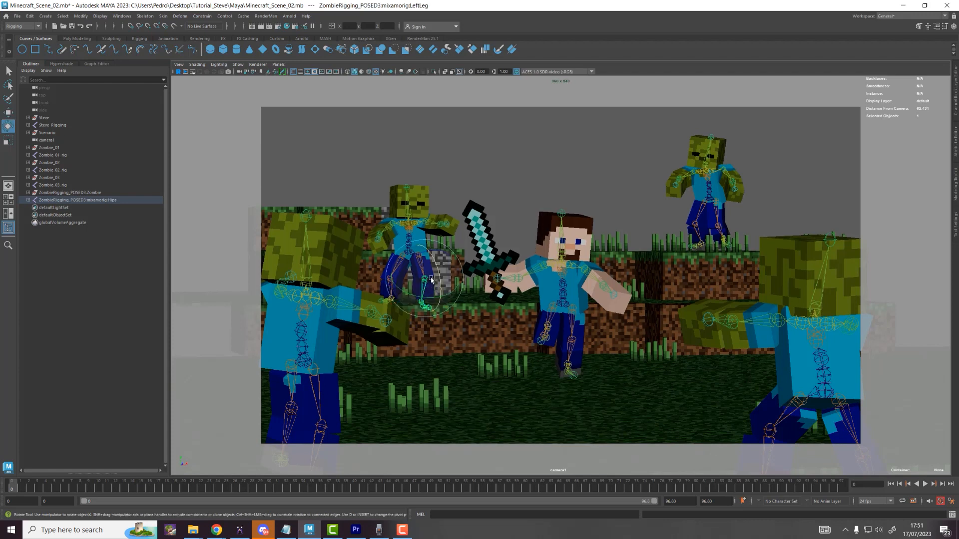
drag(433, 255, 422, 263)
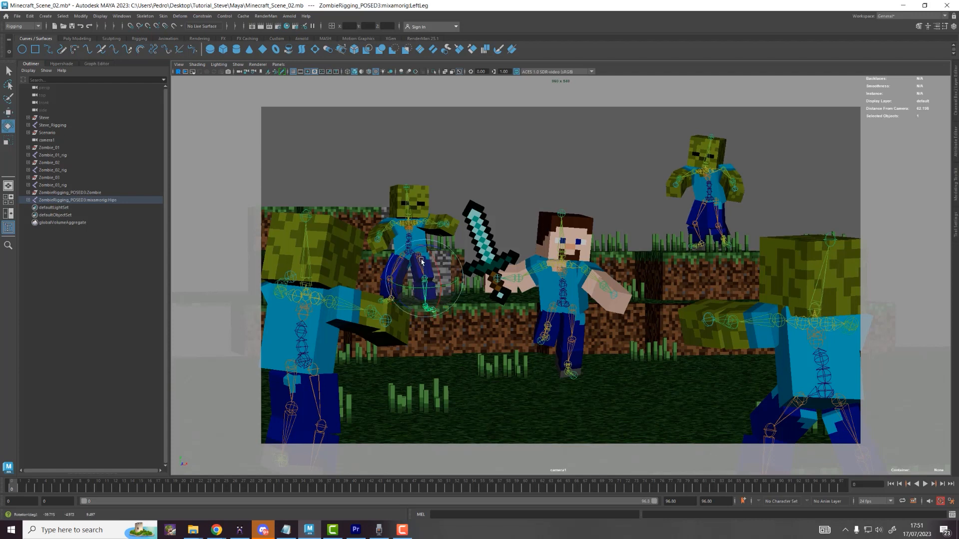
Step: Select the zombie's hips and right upper-leg joints, then clear the selection
click(409, 227)
key(w)
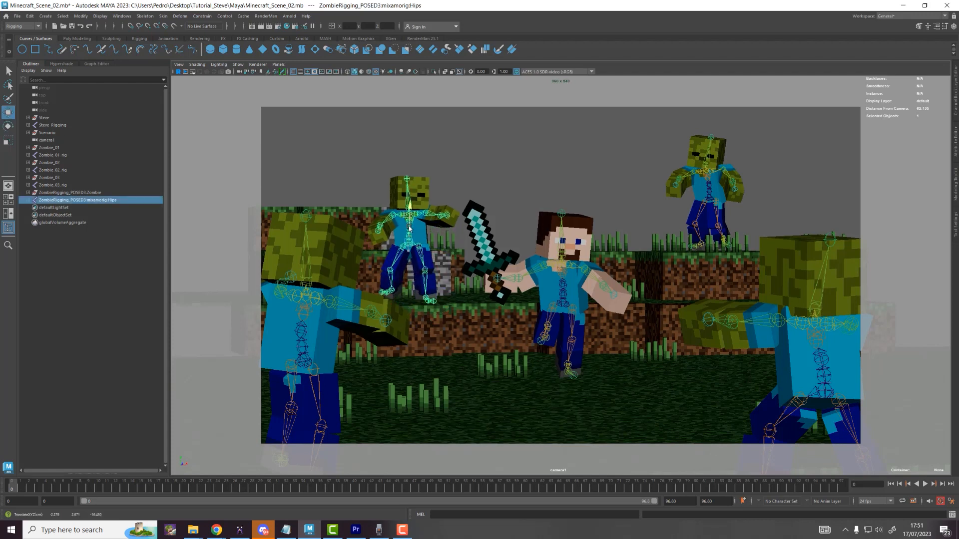
click(394, 264)
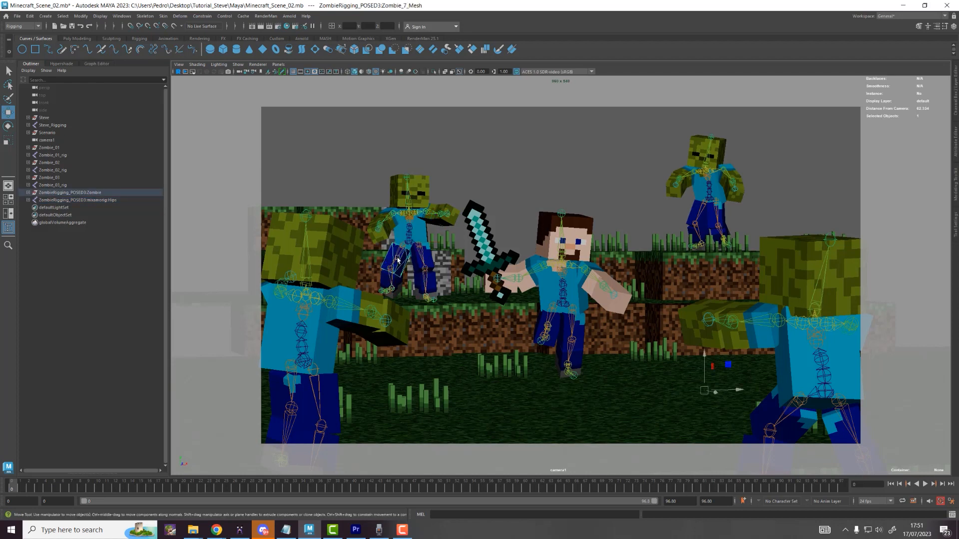
click(398, 260)
key(e)
click(453, 178)
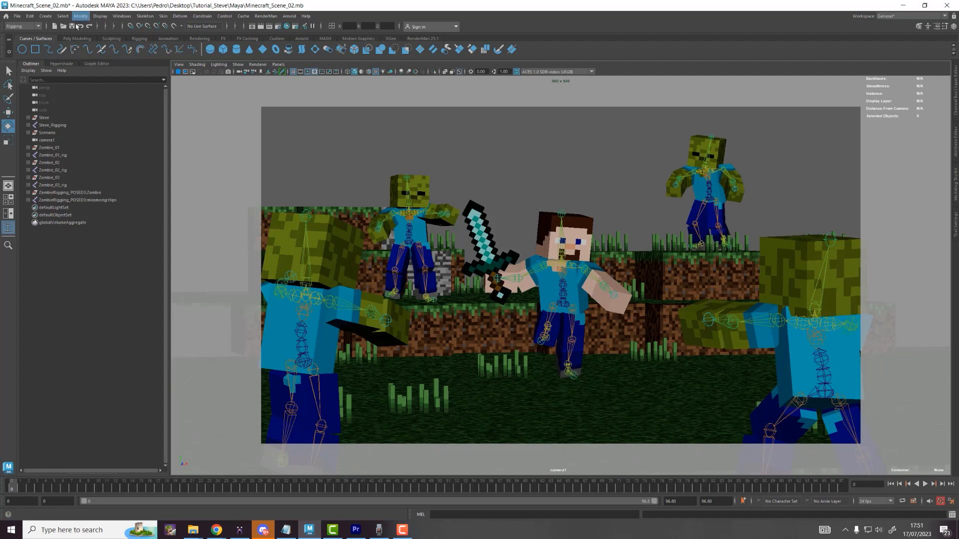
click(17, 16)
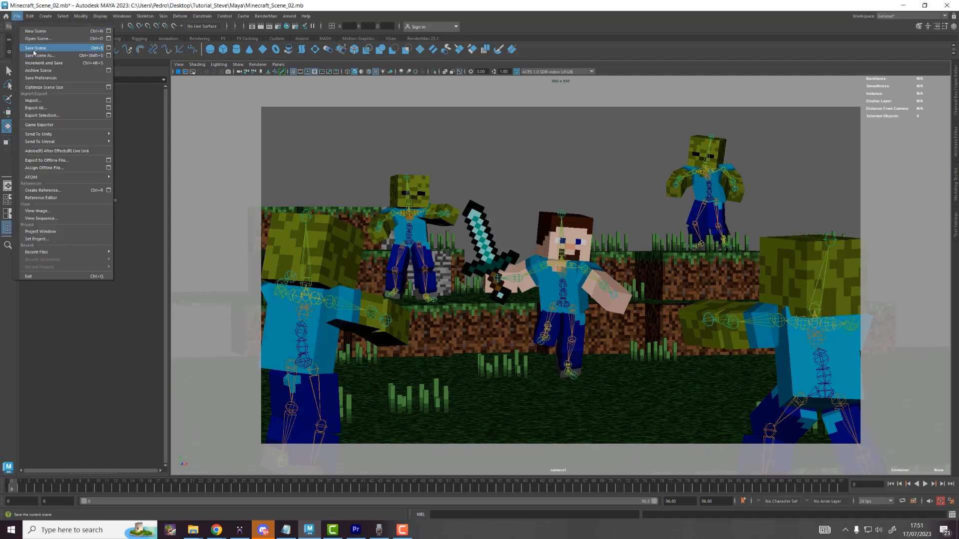
Step: Save the scene, then save it again as Minecraft_Scene_03_lighting.mb
click(35, 48)
click(17, 16)
click(36, 57)
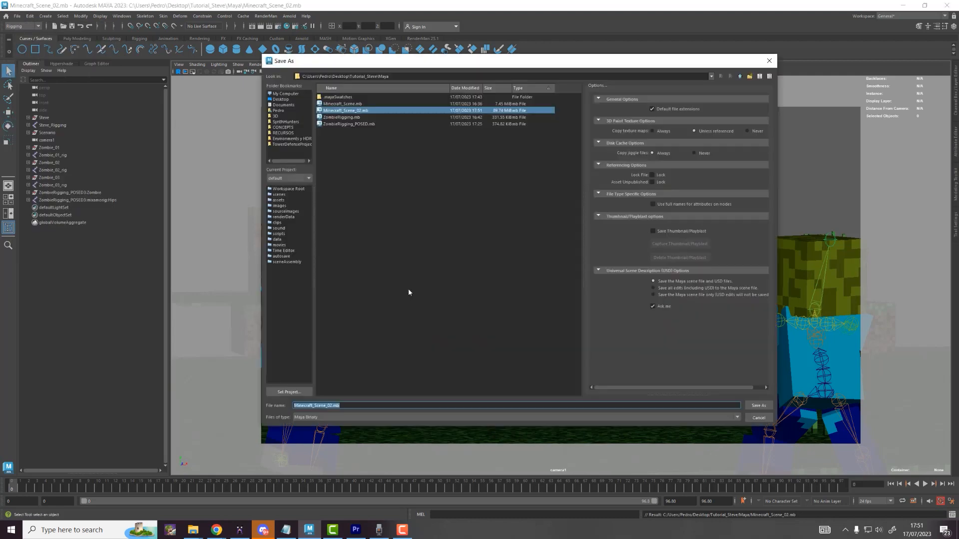
click(332, 406)
text(3_L)
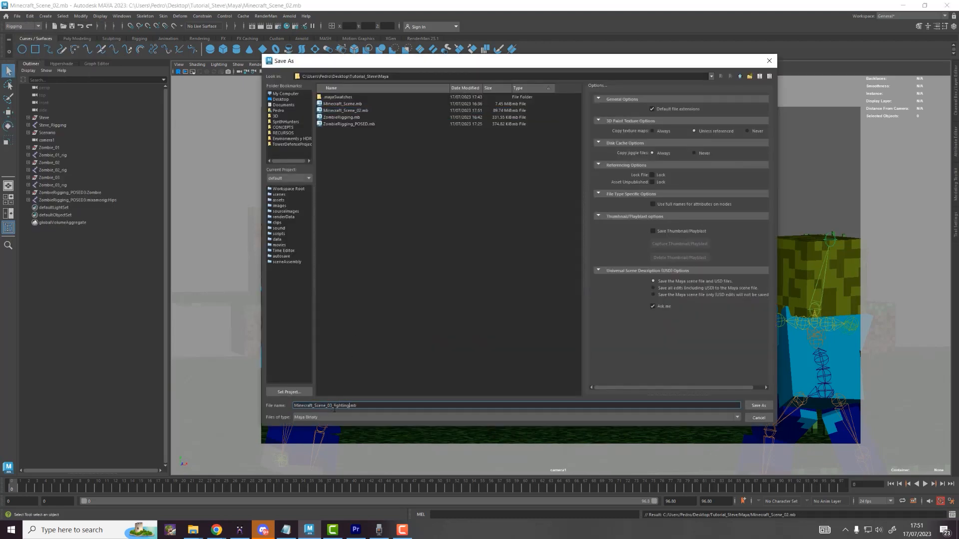
text(ighting)
key(Return)
Step: Hide the skeleton joints in the camera1 viewport
key(e)
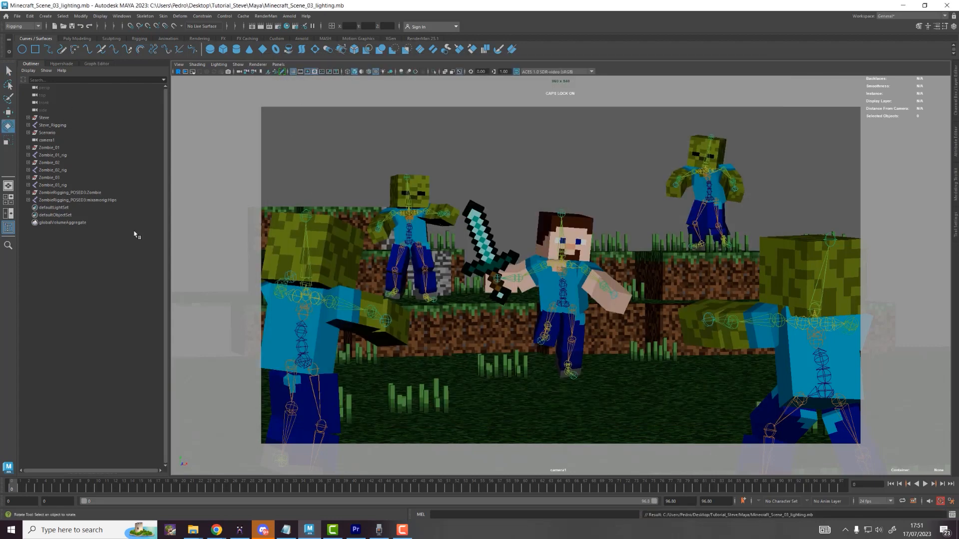
click(239, 67)
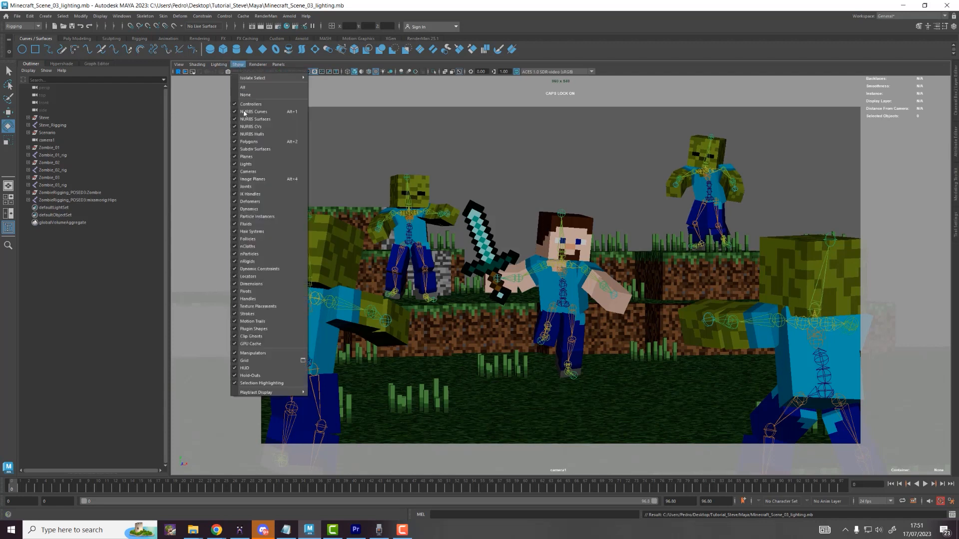
click(250, 188)
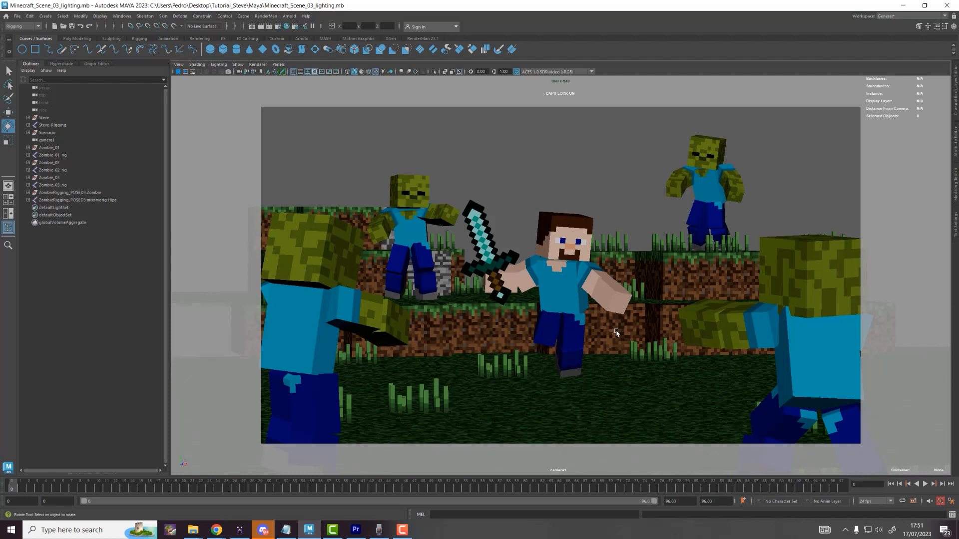
click(544, 348)
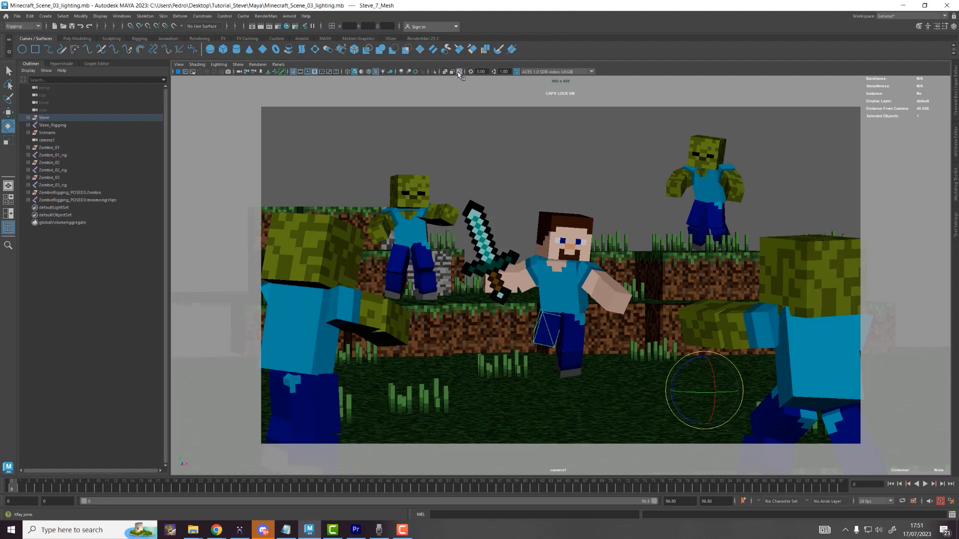
Step: Show joints with X-Ray Joints and swing Steve's right upper leg down
click(237, 64)
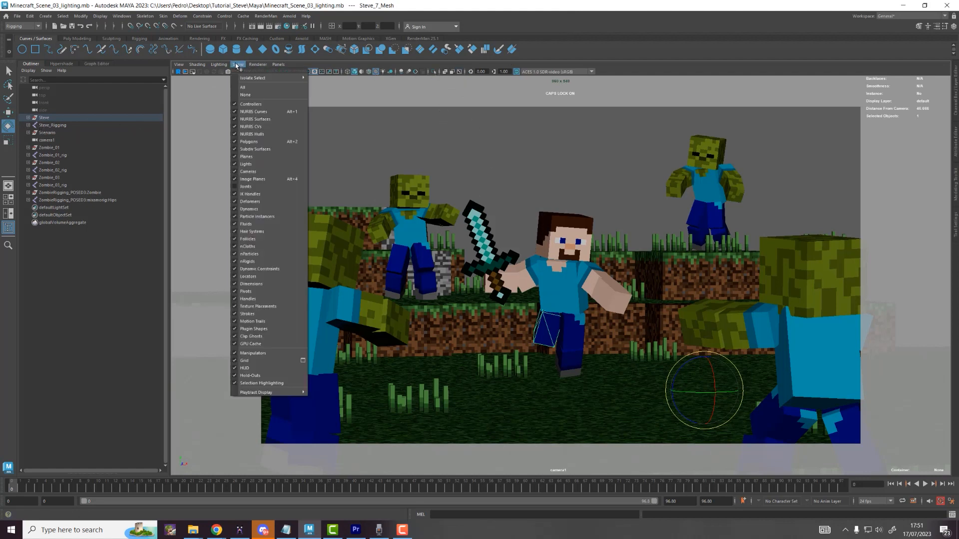
click(246, 186)
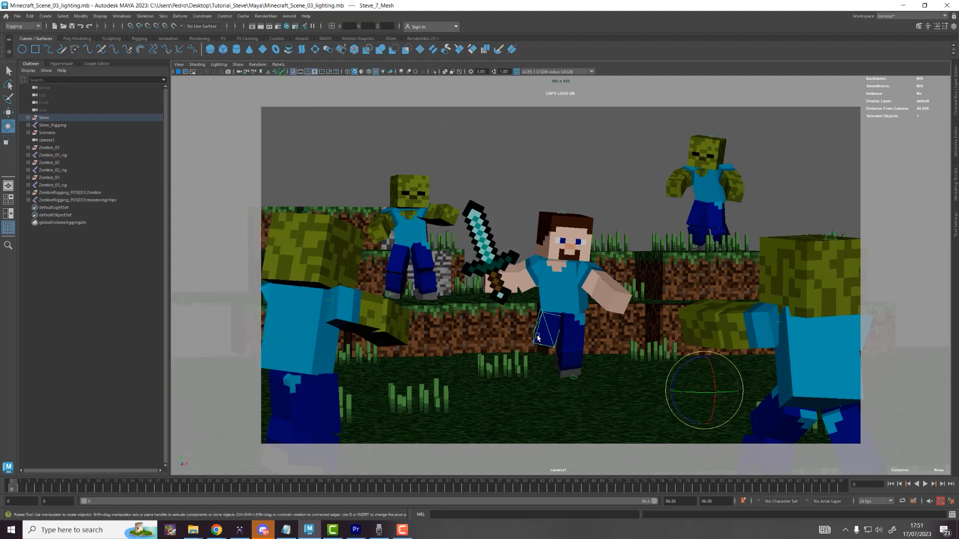
click(452, 71)
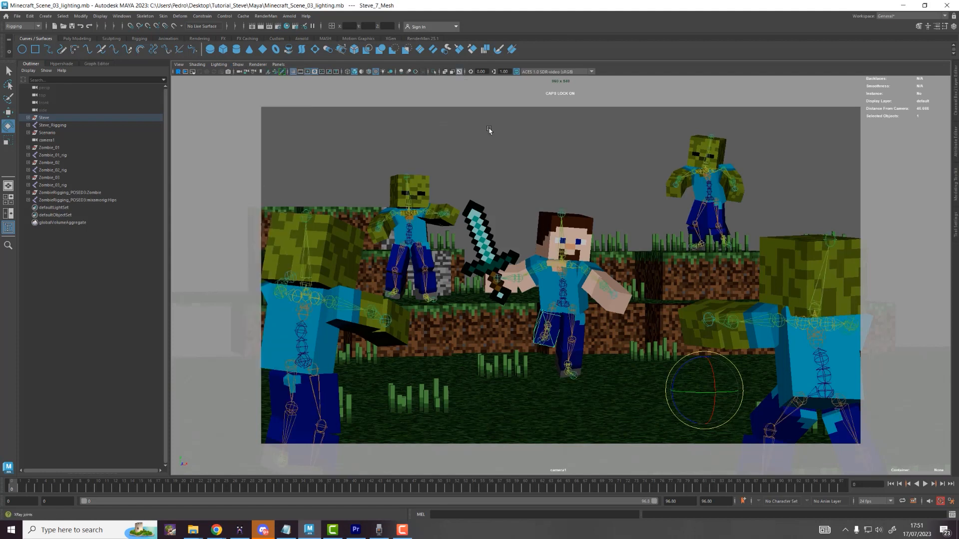
click(546, 344)
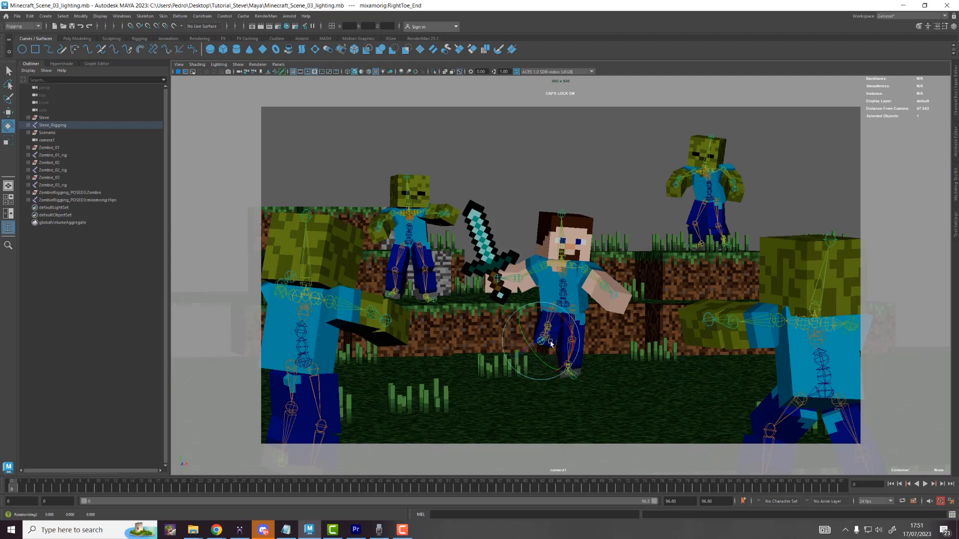
key(w)
click(552, 313)
key(e)
mouse_move(552, 315)
mouse_down()
mouse_move(568, 309)
mouse_move(571, 298)
mouse_move(561, 300)
mouse_up()
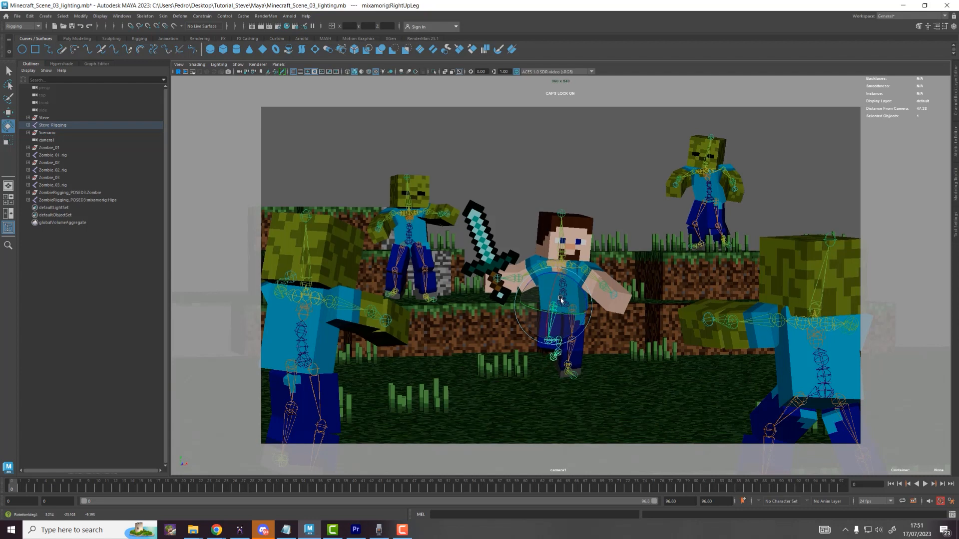
Step: Bend Steve's right knee, then hide the skeleton joints again
click(555, 342)
key(w)
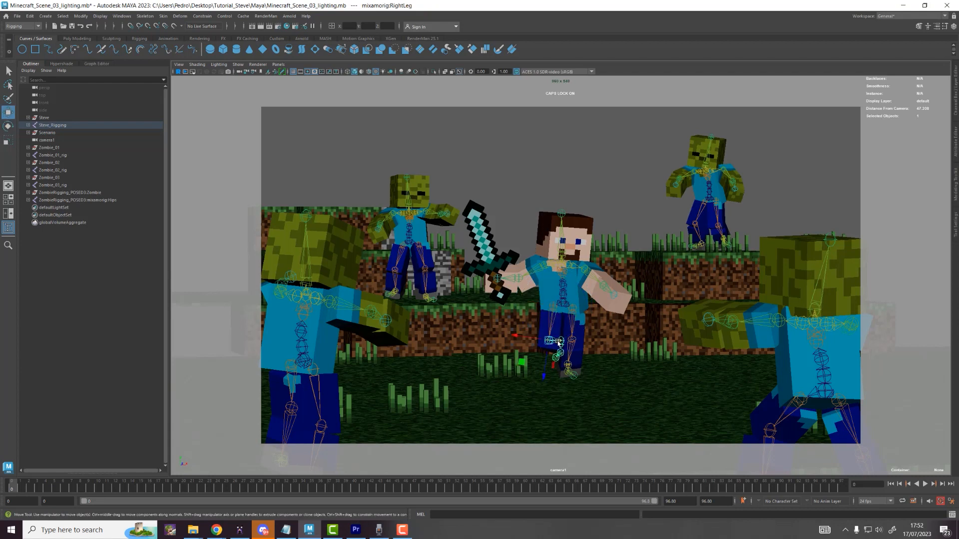
key(e)
drag(555, 336, 546, 320)
key(w)
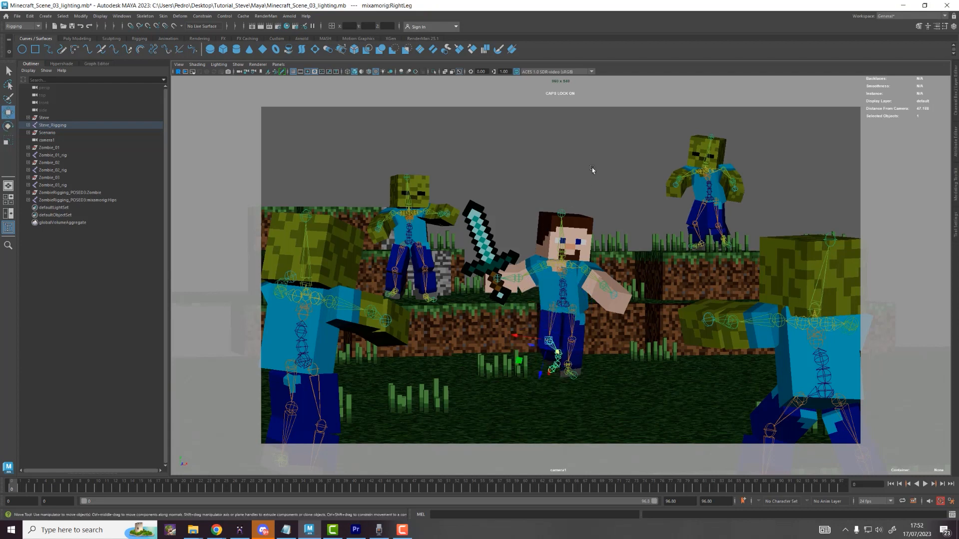
click(592, 167)
click(238, 65)
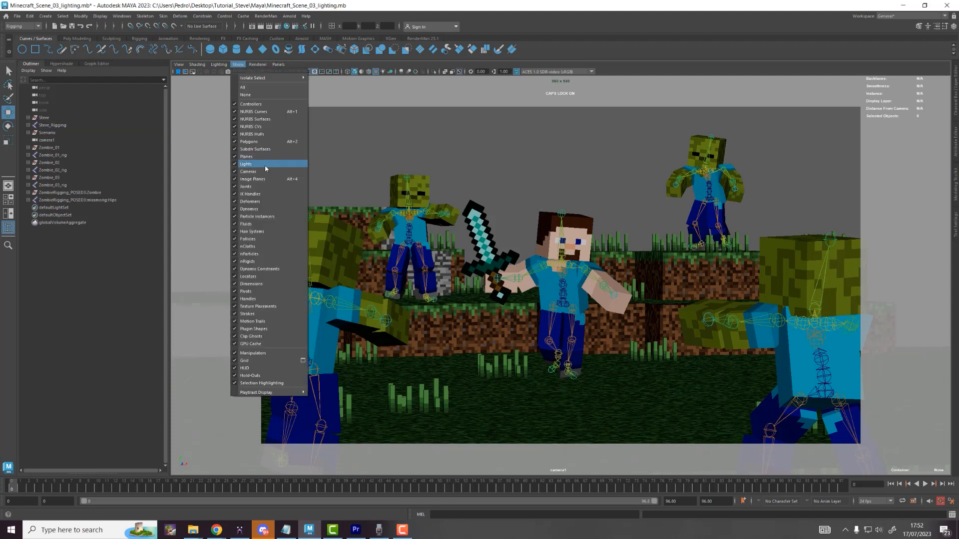
click(246, 187)
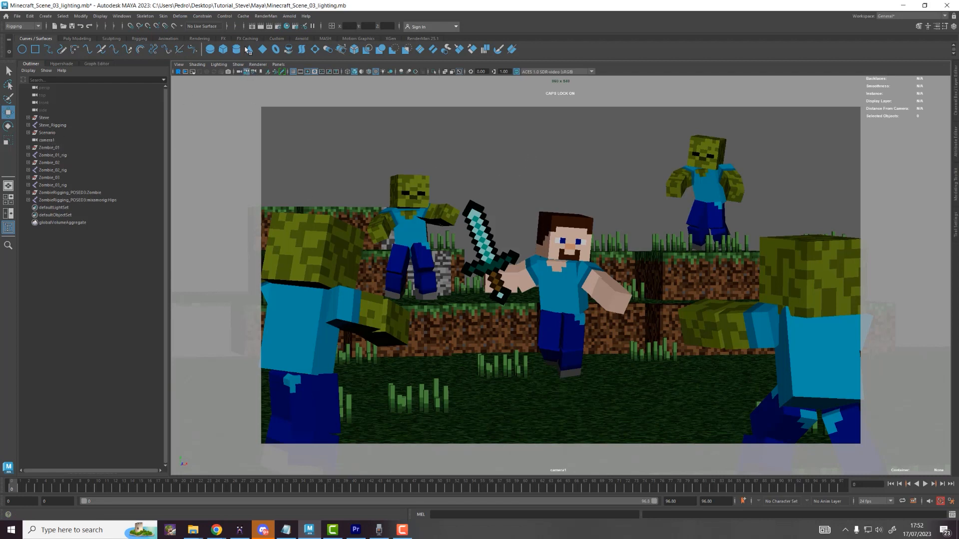
Step: Create aiSkyDomeLight1 from the Arnold shelf, frame it beside camera1, and show its attributes
click(301, 39)
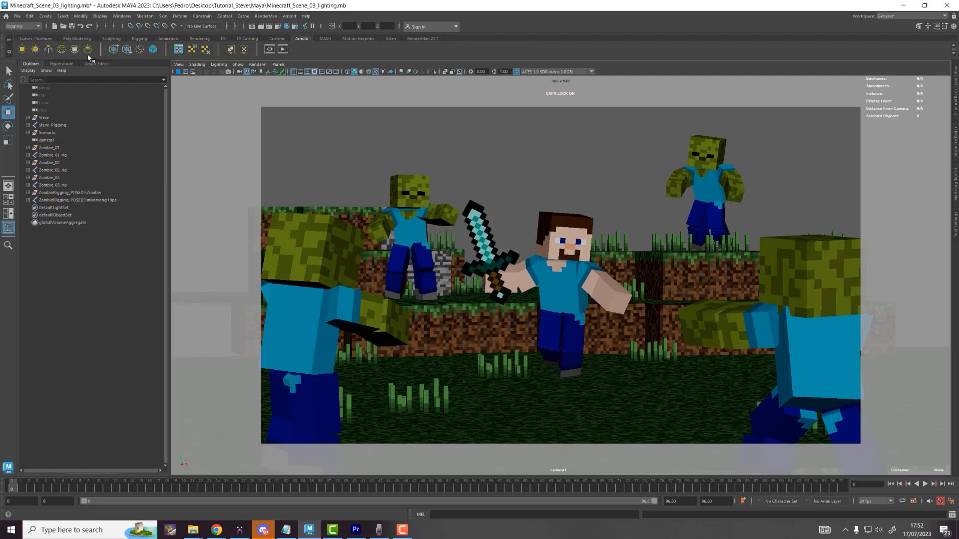
click(61, 51)
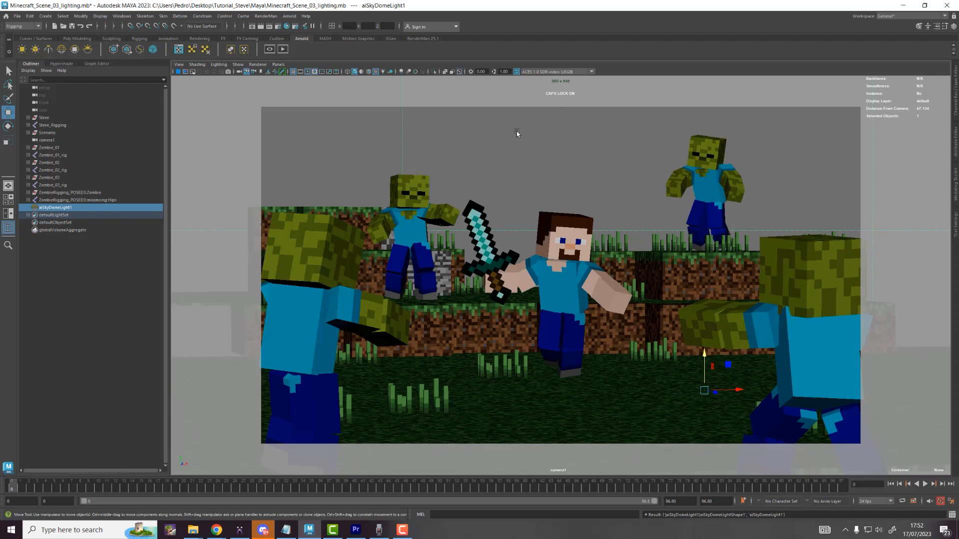
key(space)
key(f)
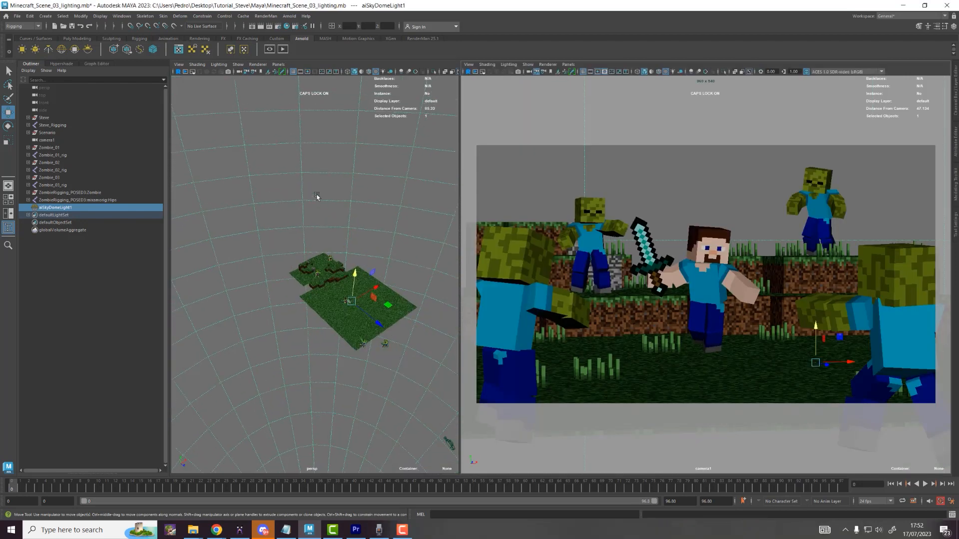
alt+drag(305, 171, 341, 256)
scroll(336, 255, up, 10)
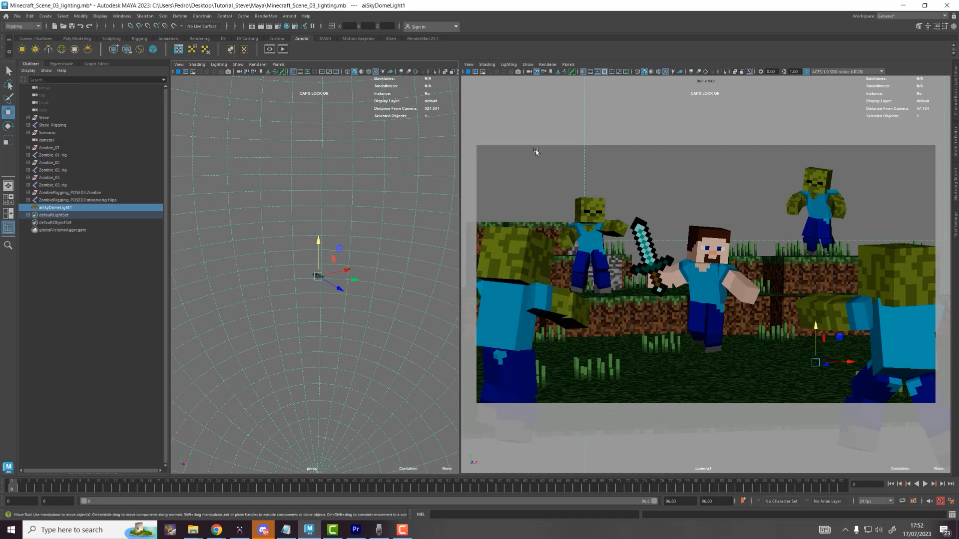
click(82, 271)
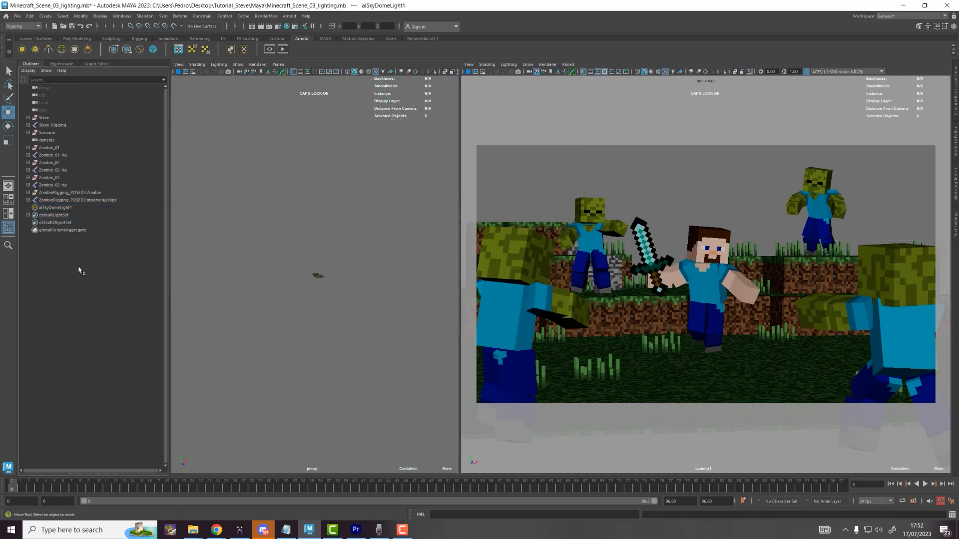
click(65, 207)
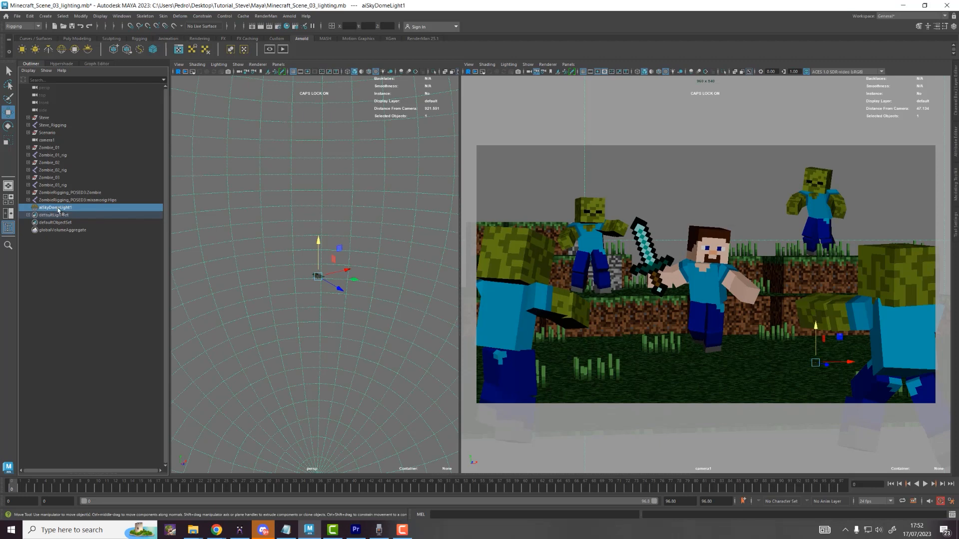
click(956, 152)
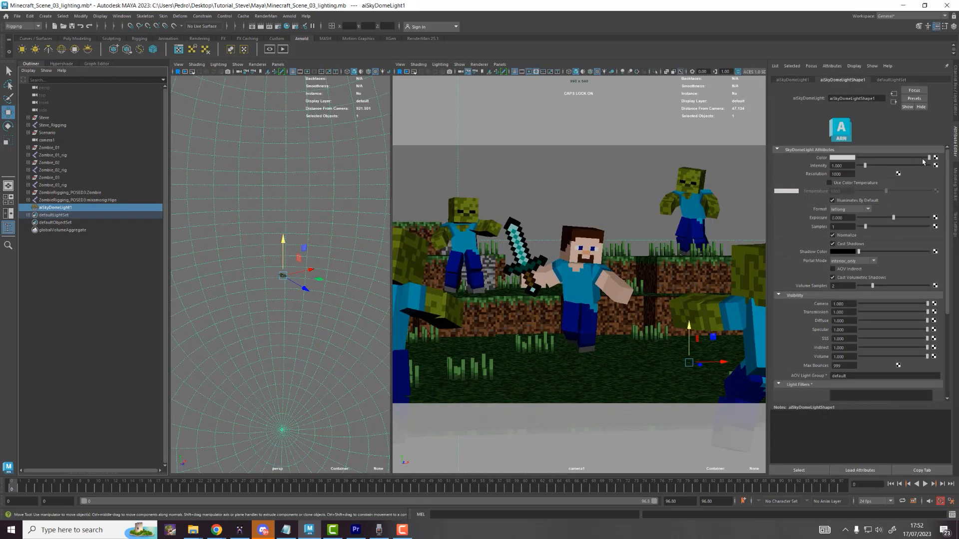
Step: Map a File texture with PolyHeaven's photo_studio_loft_hall_4k.exr onto the sky dome's Color
click(936, 157)
click(383, 243)
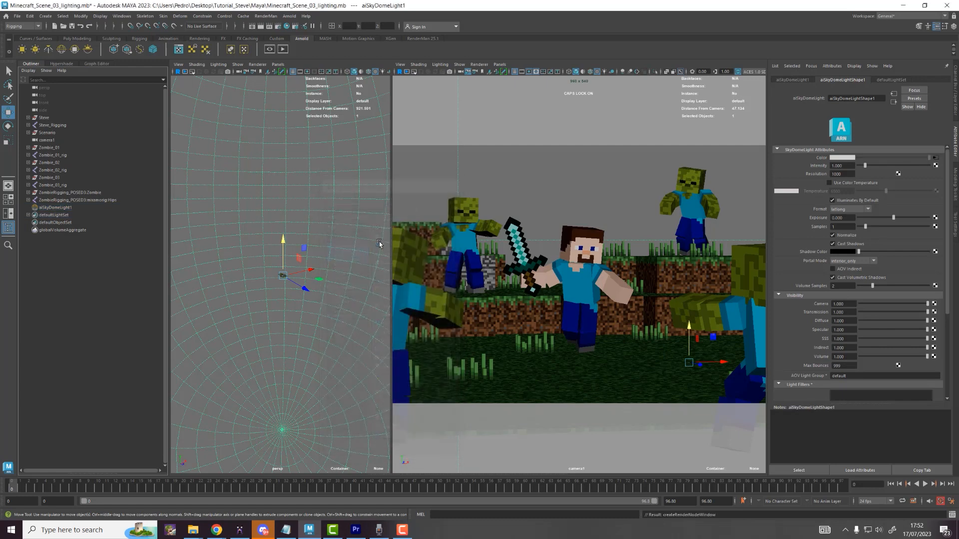
click(942, 182)
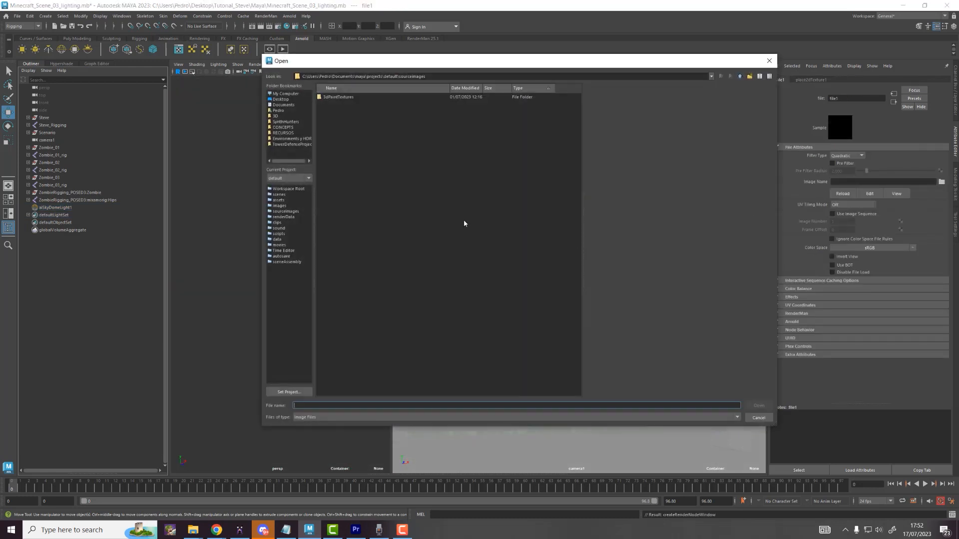
click(296, 139)
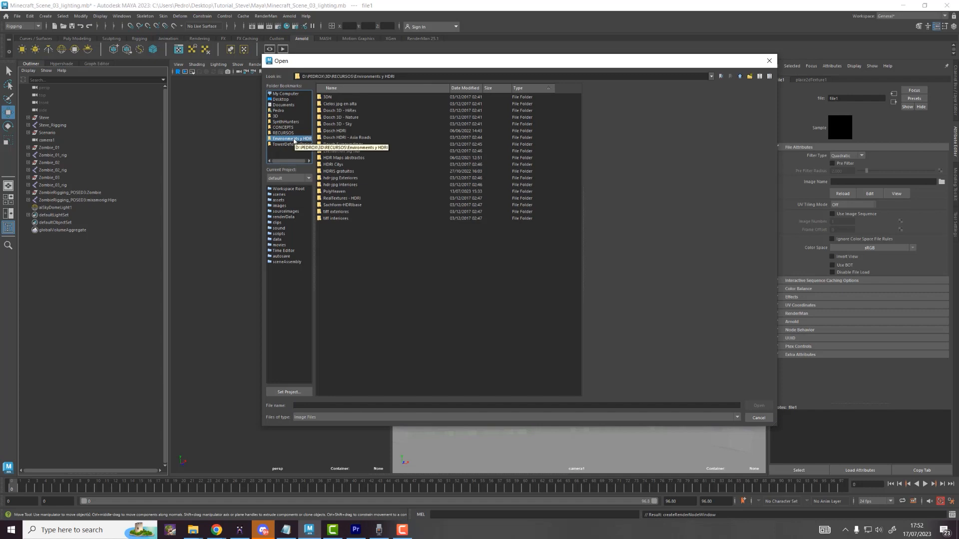
click(338, 192)
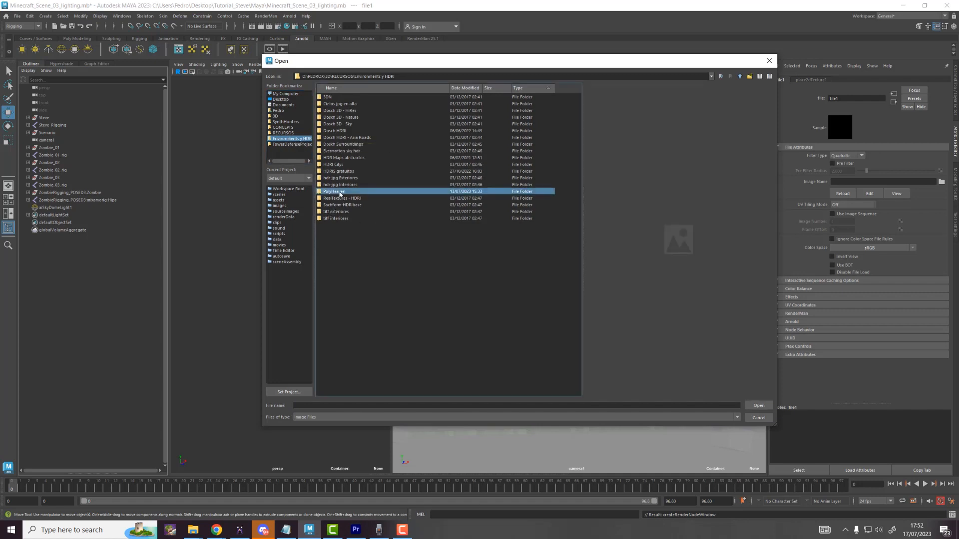
double_click(339, 192)
click(363, 111)
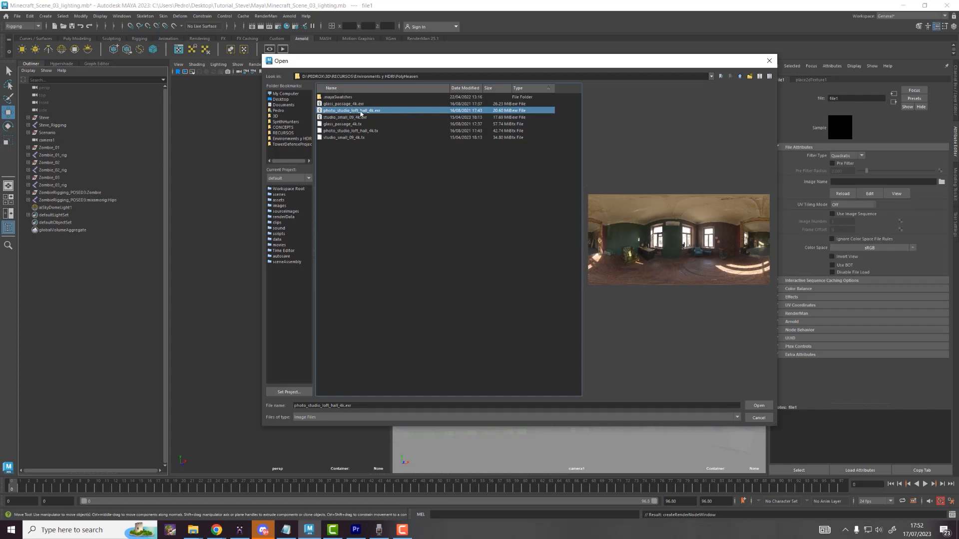
double_click(388, 110)
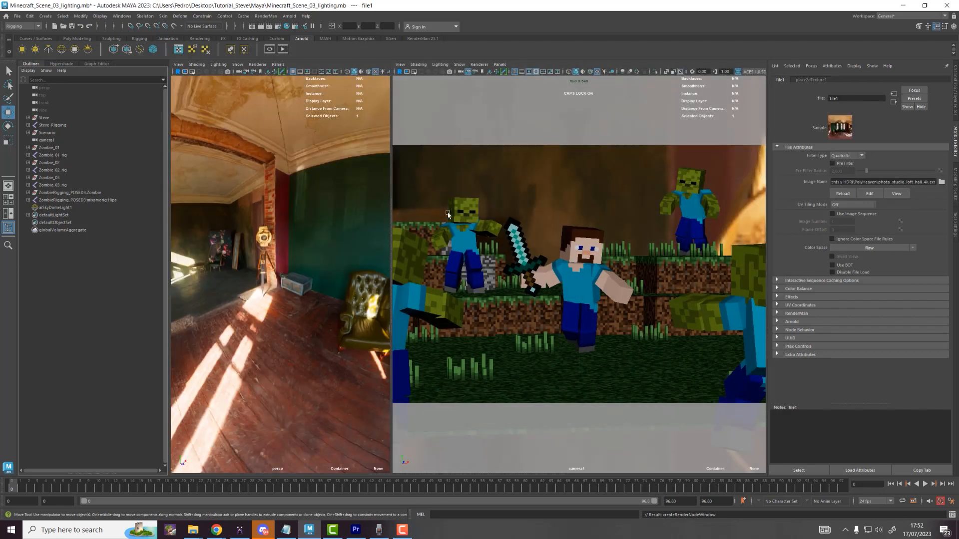
Step: Return to a single camera1 view, reselect the sky dome, and reposition the Arnold RenderView
drag(394, 161, 359, 183)
key(space)
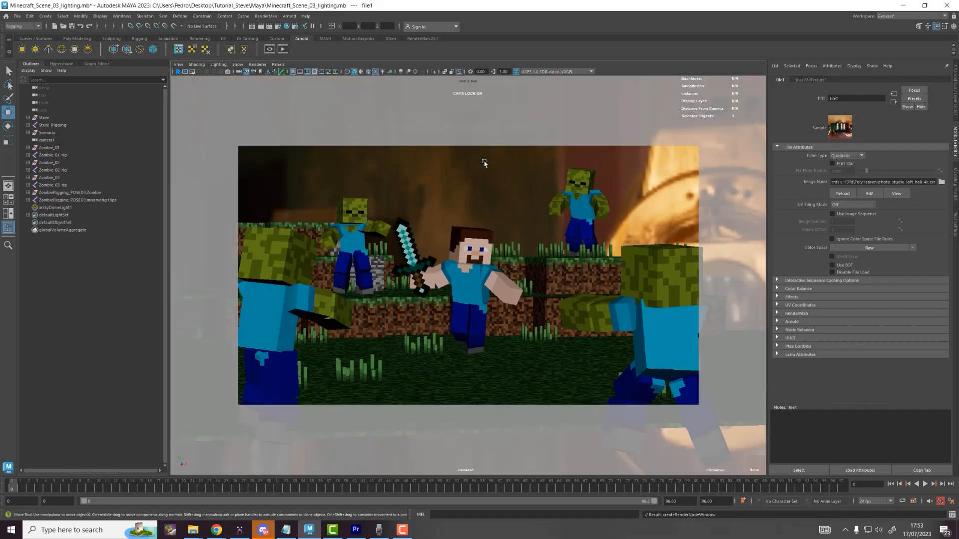
click(484, 163)
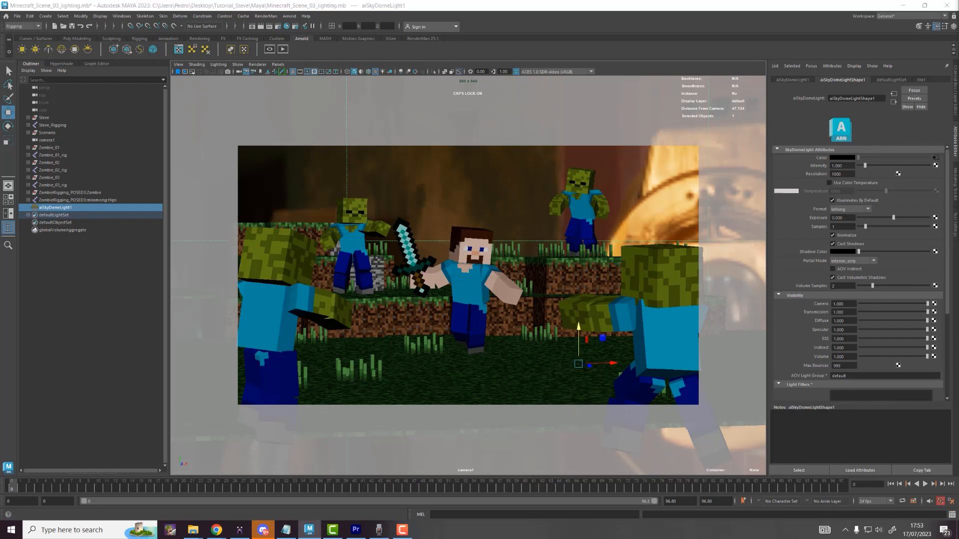
drag(543, 146, 469, 122)
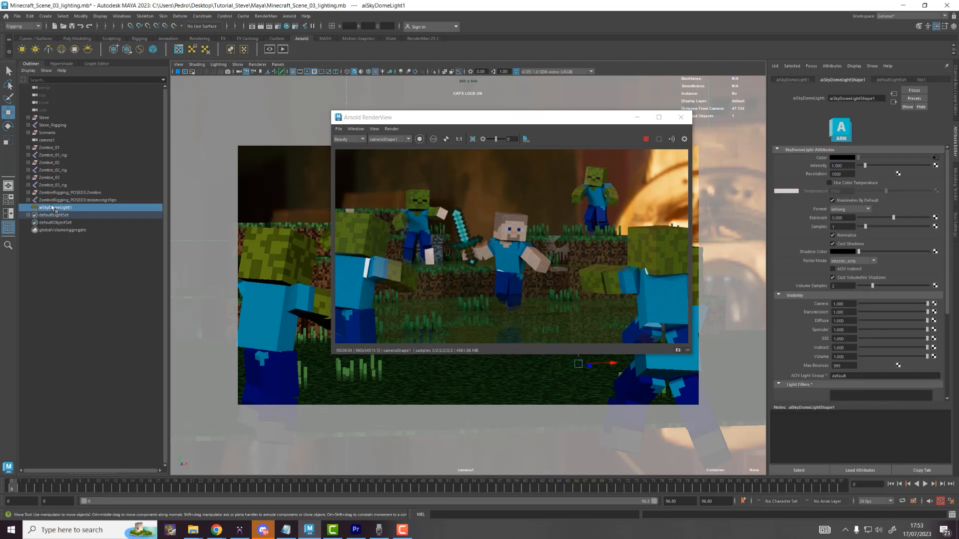
Step: Set the dome light's Visibility > Camera to 0, then enlarge, reposition and zoom the RenderView
click(843, 304)
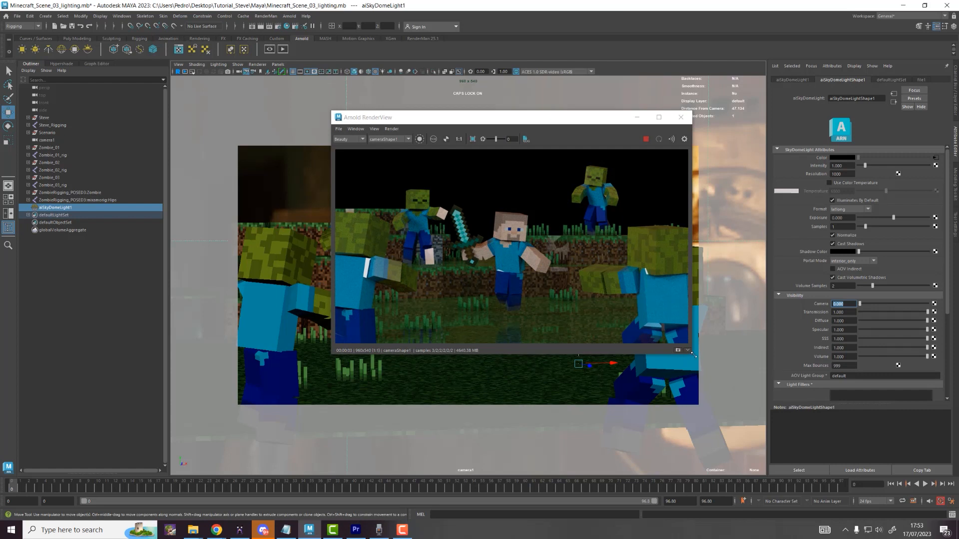
drag(692, 353, 813, 464)
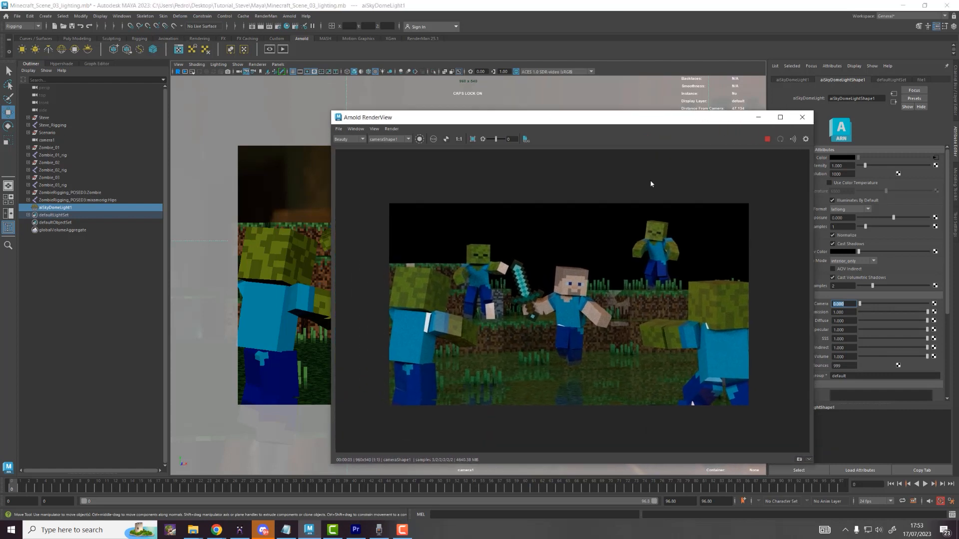
drag(612, 123, 628, 90)
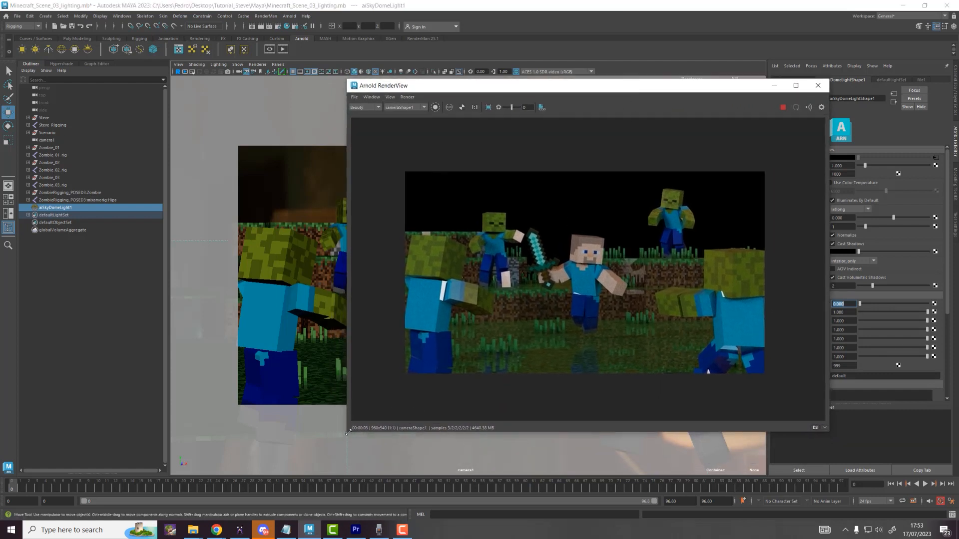
drag(347, 433, 289, 468)
drag(545, 88, 653, 77)
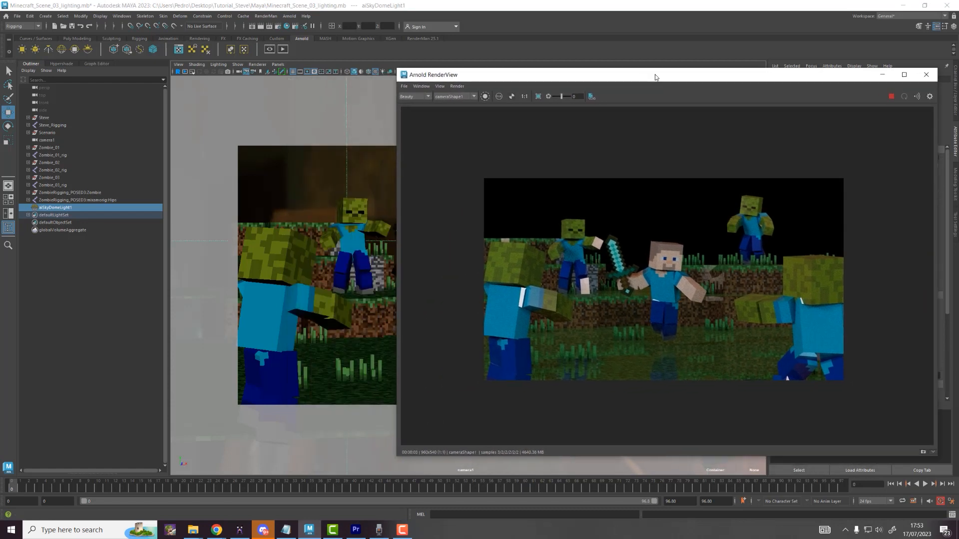
scroll(708, 230, up, 1)
middle_drag(704, 239, 727, 217)
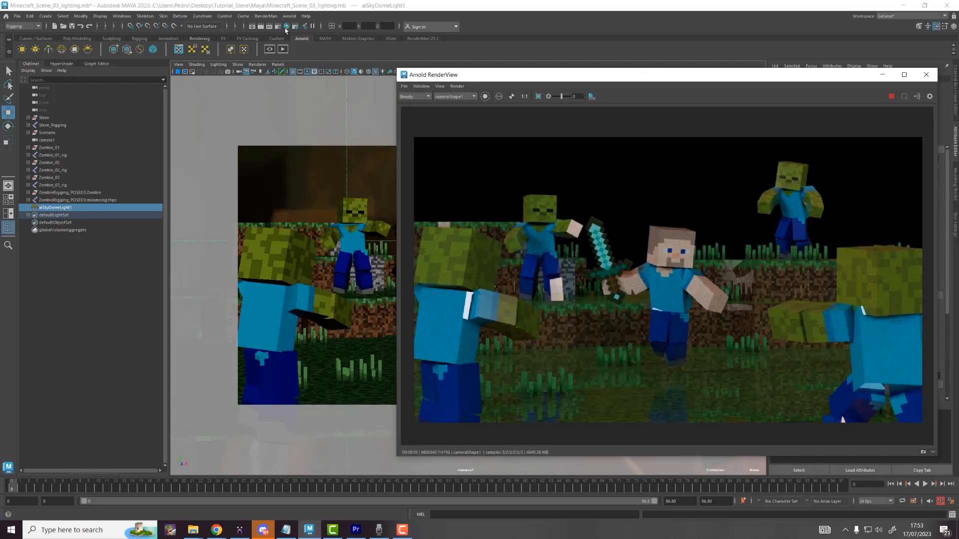
Step: In the Hypershade, create an aiStandardSurface shader node via the Tab search (AISTAN)
click(286, 26)
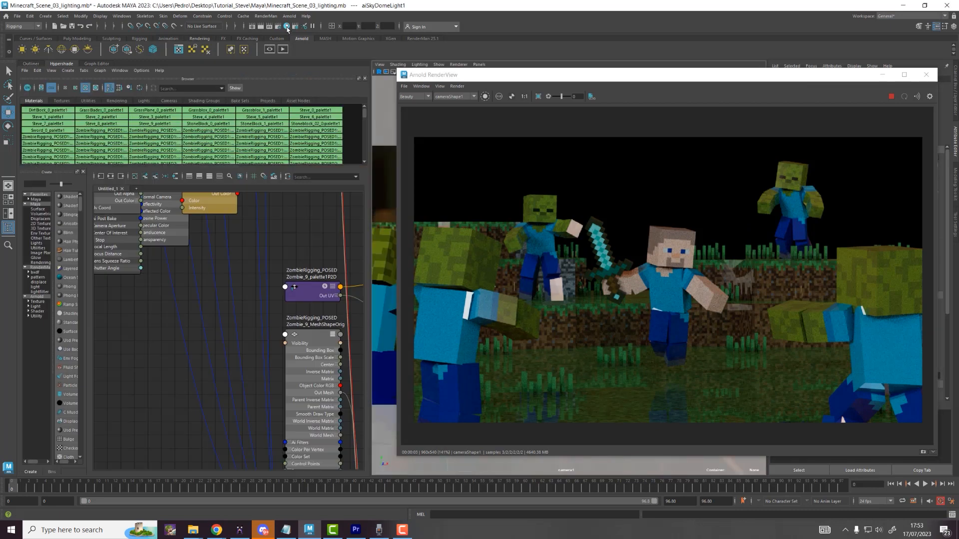
scroll(242, 316, down, 5)
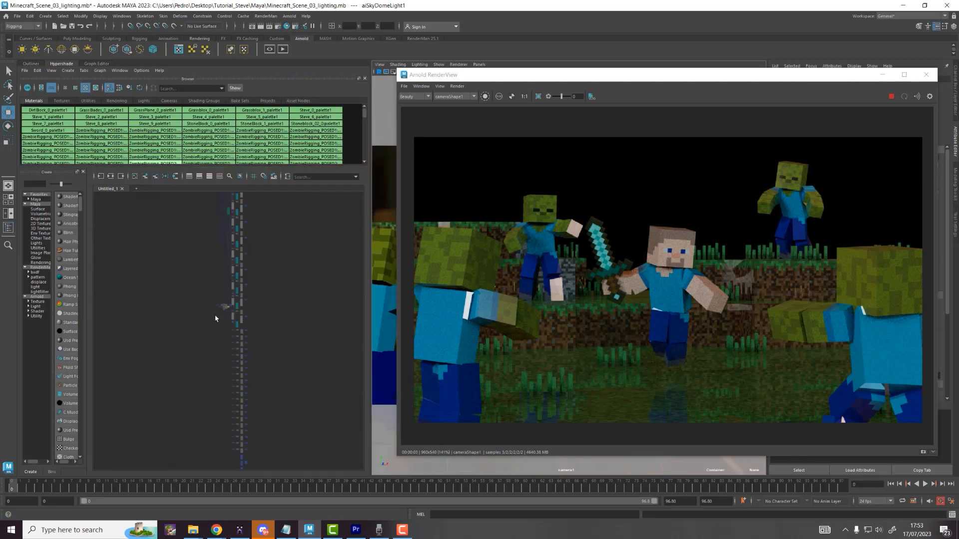
scroll(214, 318, down, 2)
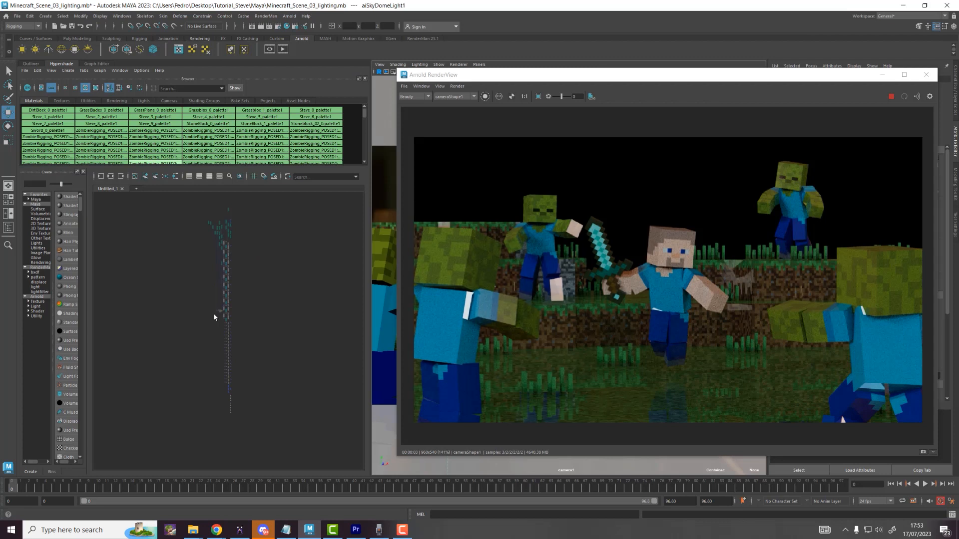
scroll(239, 300, up, 8)
alt+middle_drag(293, 301, 200, 308)
click(265, 303)
key(Tab)
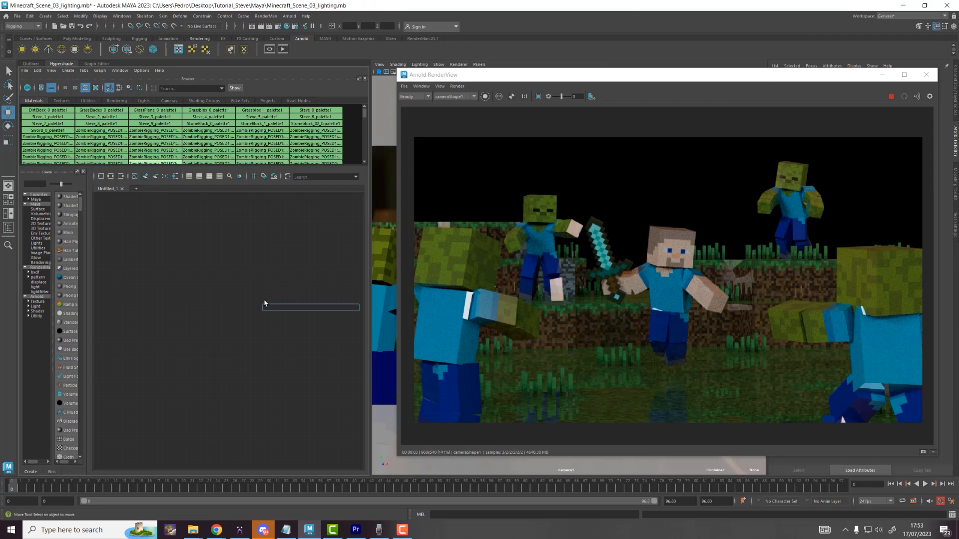
text(AISTAN)
key(Down)
key(Down)
key(Return)
Step: Rename the new shader node to GeneralShader
scroll(264, 304, up, 5)
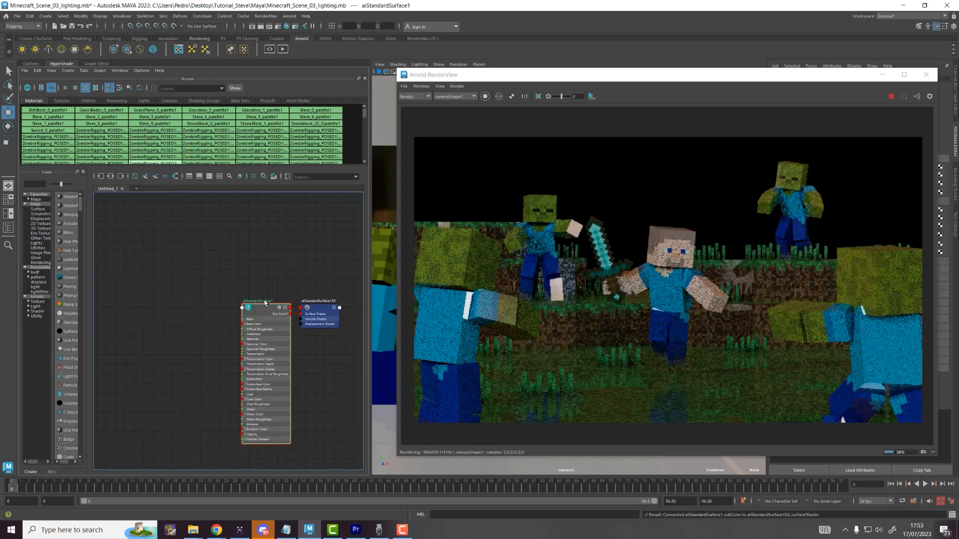
scroll(264, 303, up, 2)
key(Tab)
text(gl)
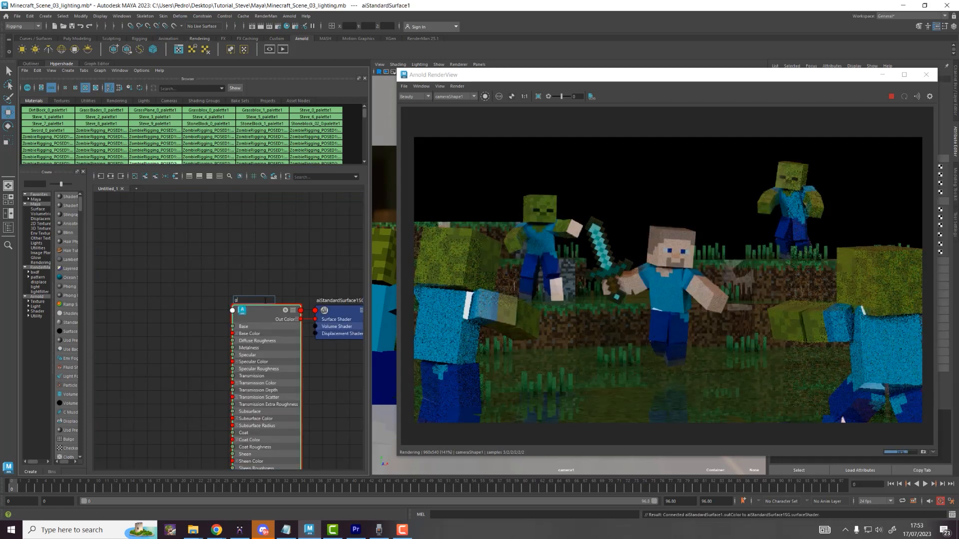
text(eneralShader)
key(Return)
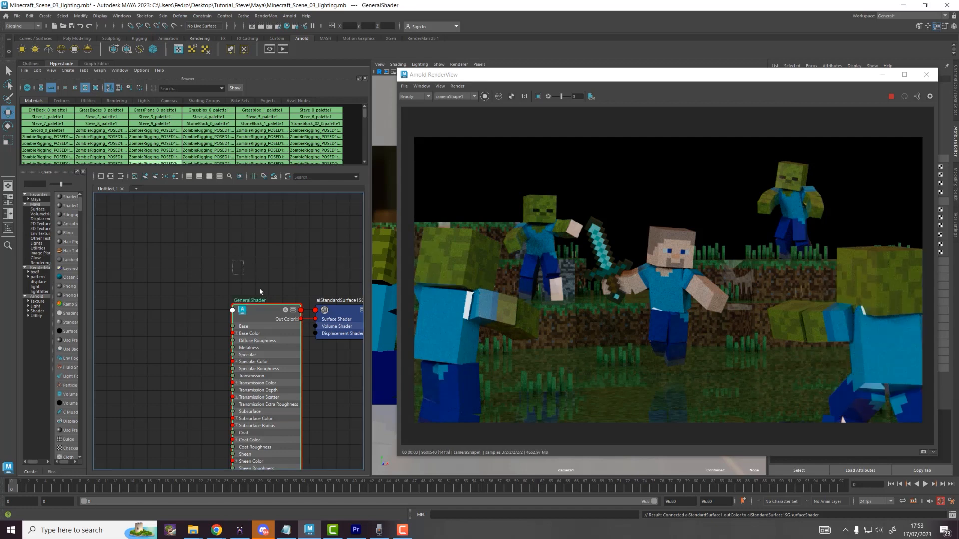
Step: Centre the shader nodes in the node graph
drag(260, 289, 312, 366)
alt+middle_drag(268, 364, 259, 304)
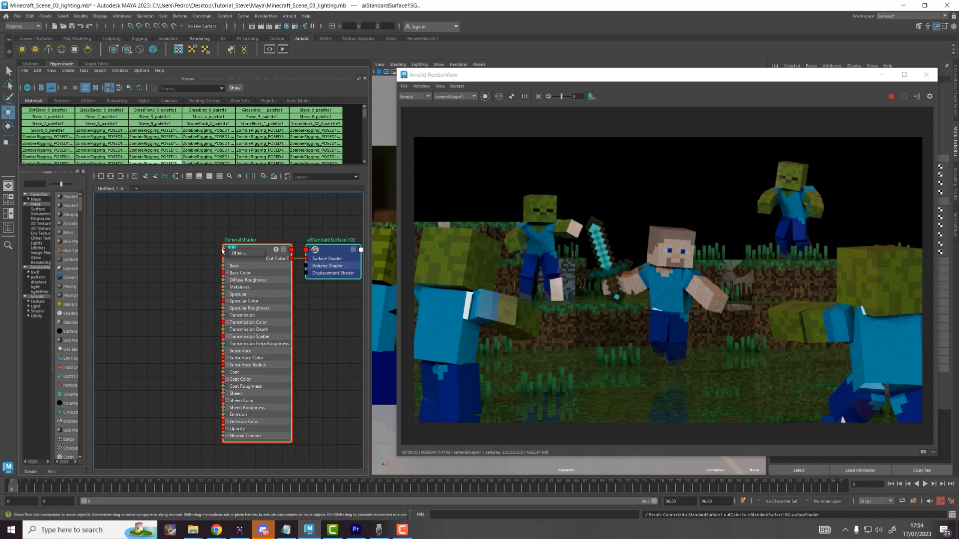
click(230, 249)
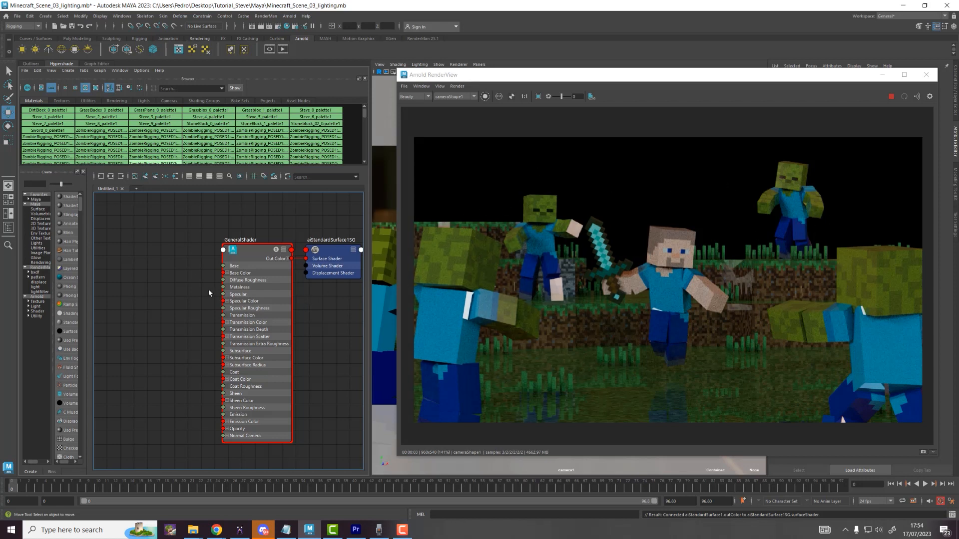
scroll(204, 288, down, 3)
alt+middle_drag(191, 284, 246, 282)
scroll(217, 282, down, 2)
scroll(221, 281, up, 2)
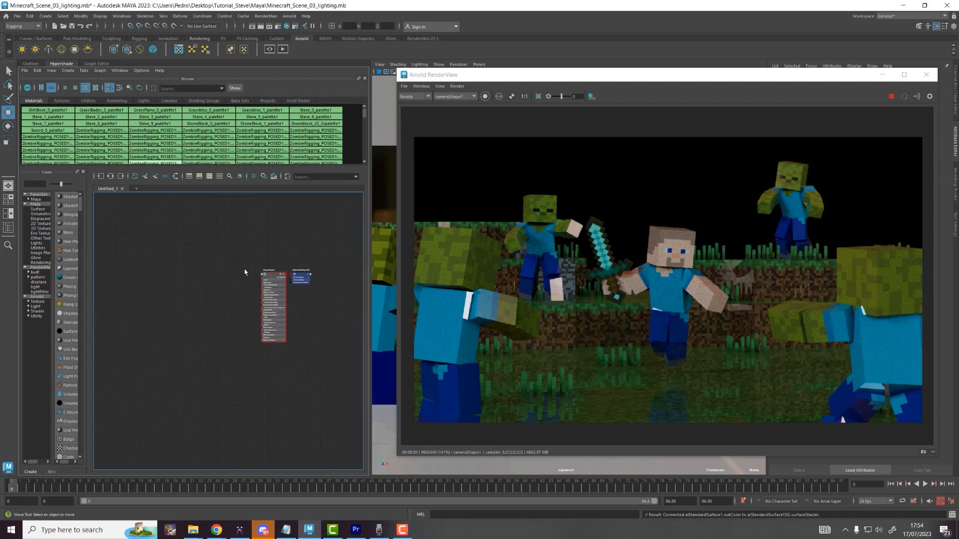
scroll(245, 272, up, 3)
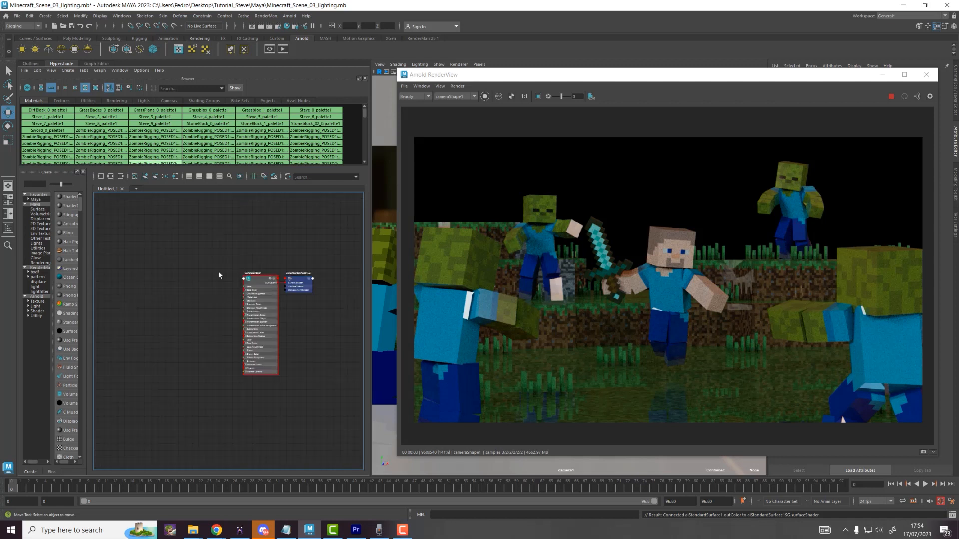
Step: Drag the Zombie_9_palette1F texture from the Textures tab into the node graph
click(62, 101)
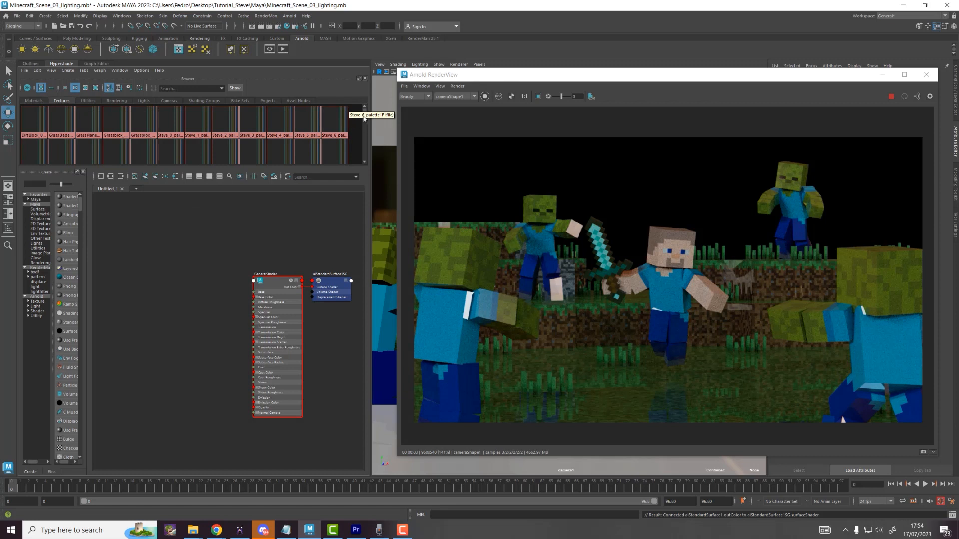
drag(364, 118, 364, 149)
middle_drag(204, 131, 193, 217)
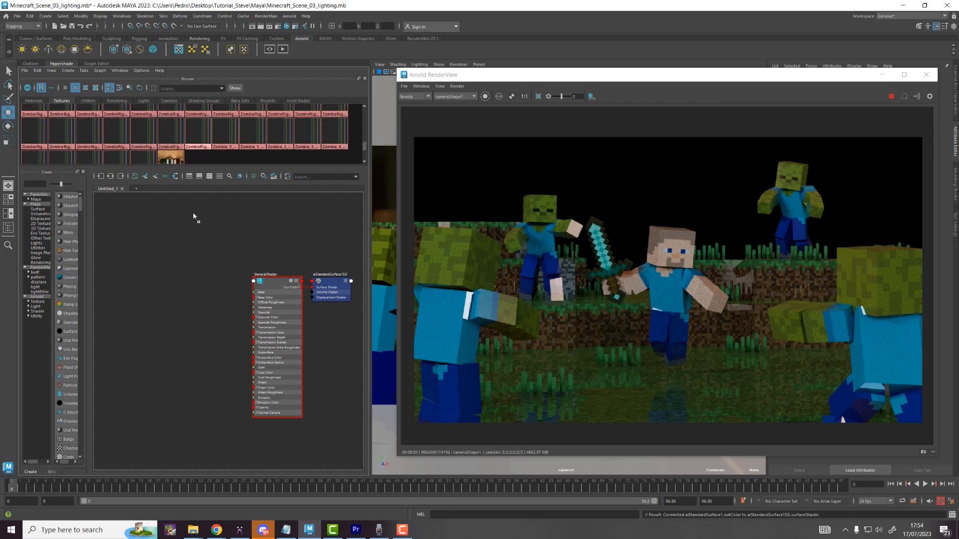
middle_drag(204, 278, 204, 278)
drag(192, 128, 202, 265)
middle_drag(202, 140, 198, 238)
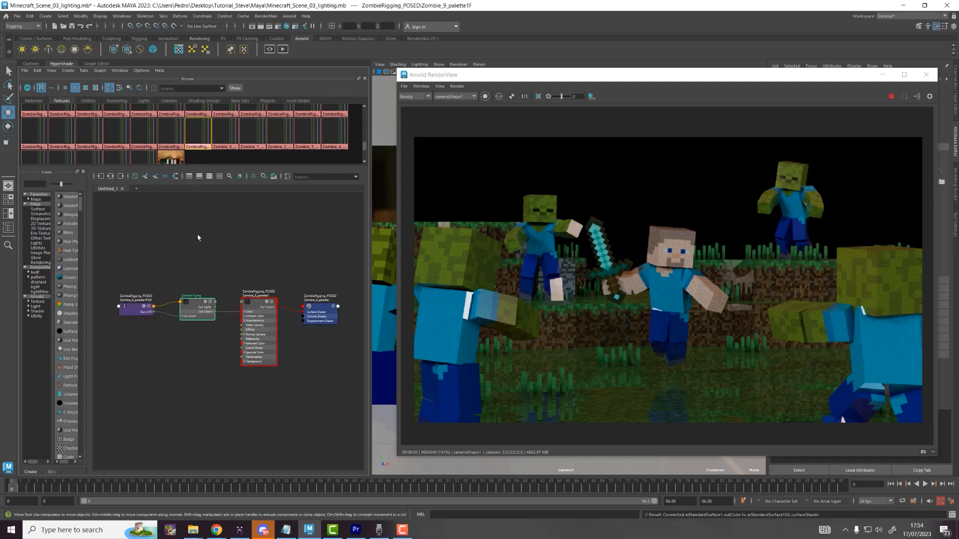
key(ctrl+z)
Step: Load standardSurface1 into the graph from the Materials tab
click(29, 102)
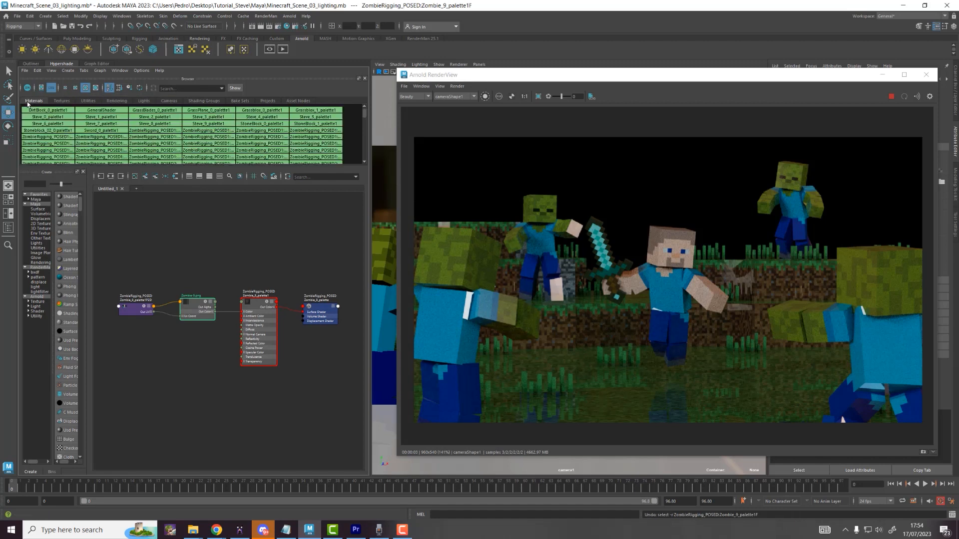
scroll(111, 130, down, 3)
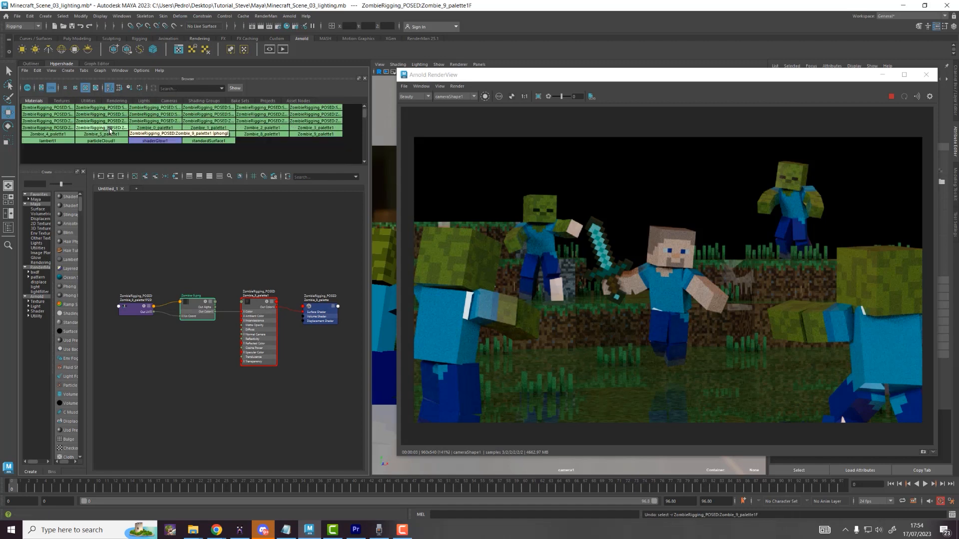
click(208, 141)
click(110, 177)
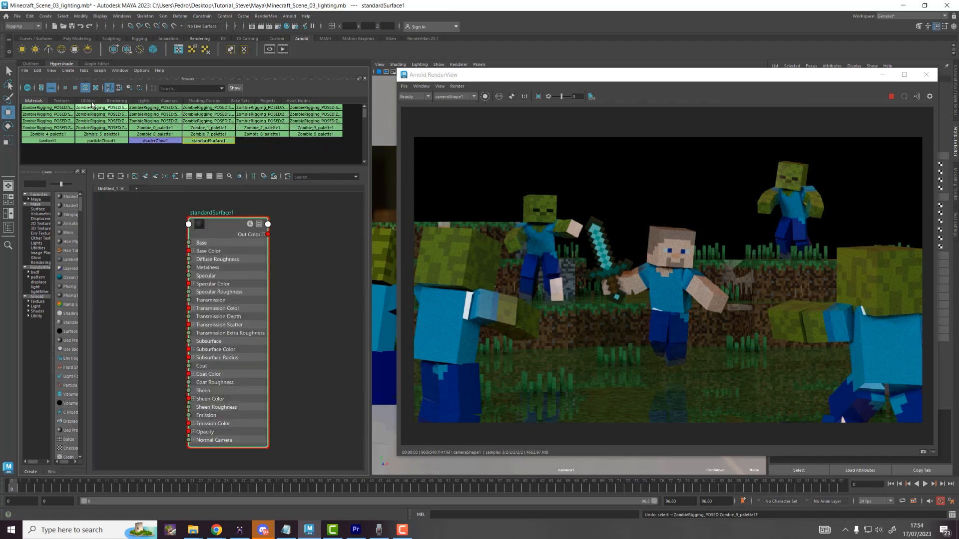
Step: Graph standardSurface1 and the Zombie_9 texture network with Input Connections, selecting all three nodes
click(61, 101)
scroll(142, 142, down, 2)
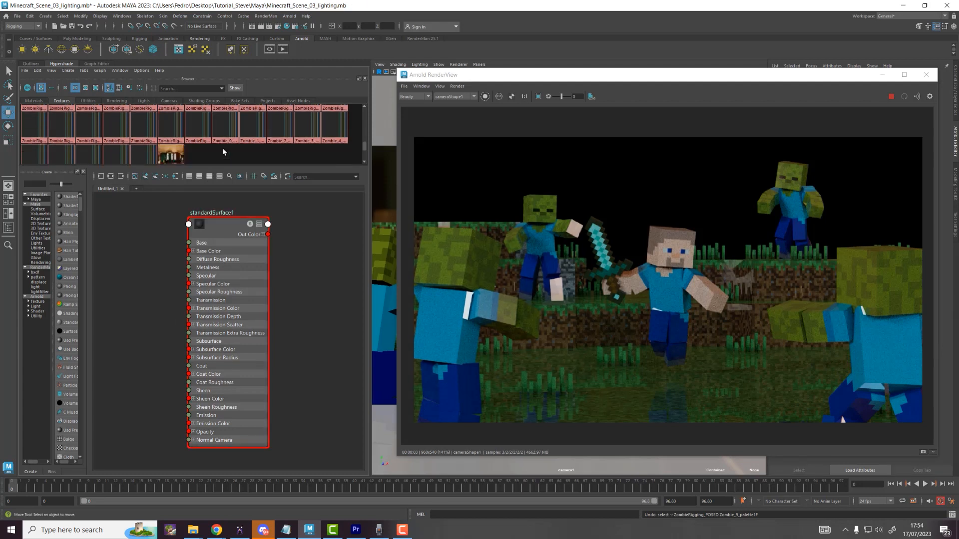
click(142, 143)
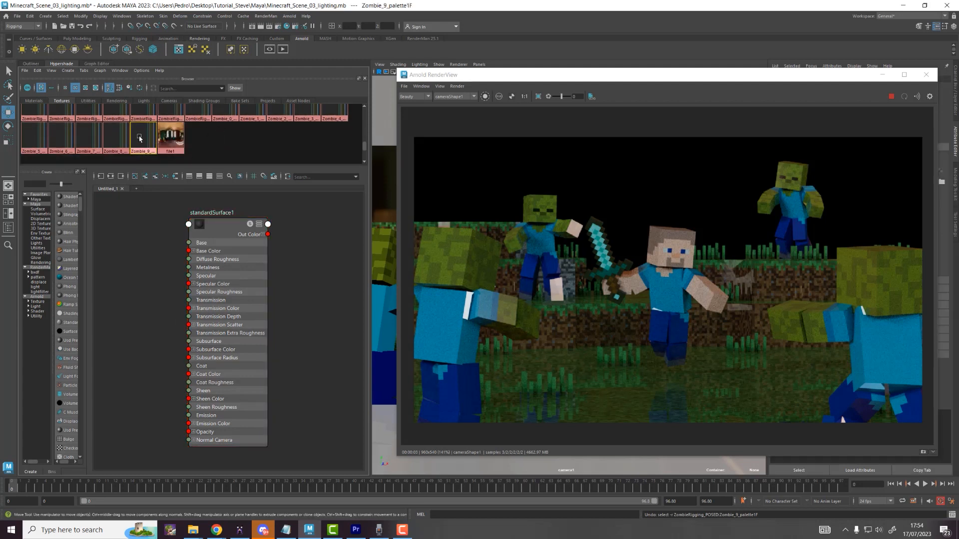
click(230, 238)
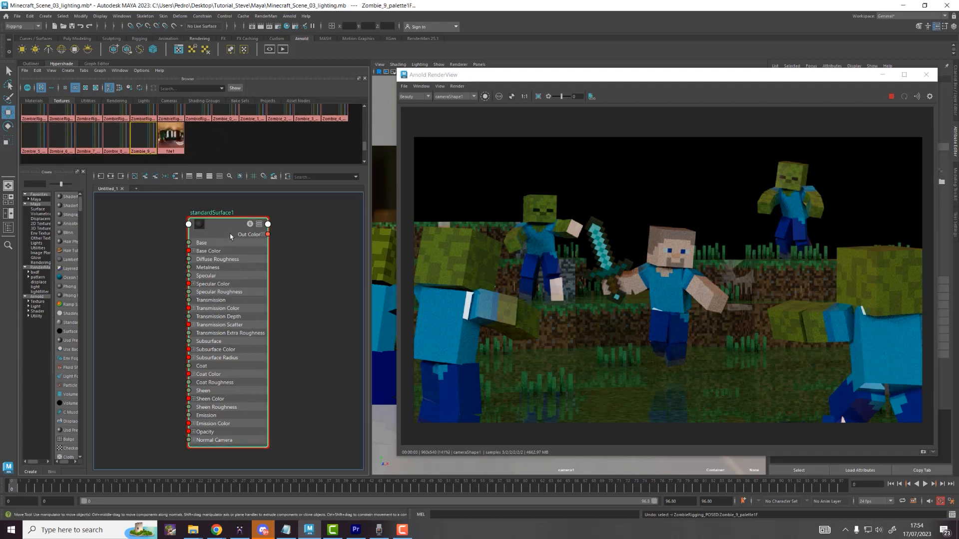
click(111, 176)
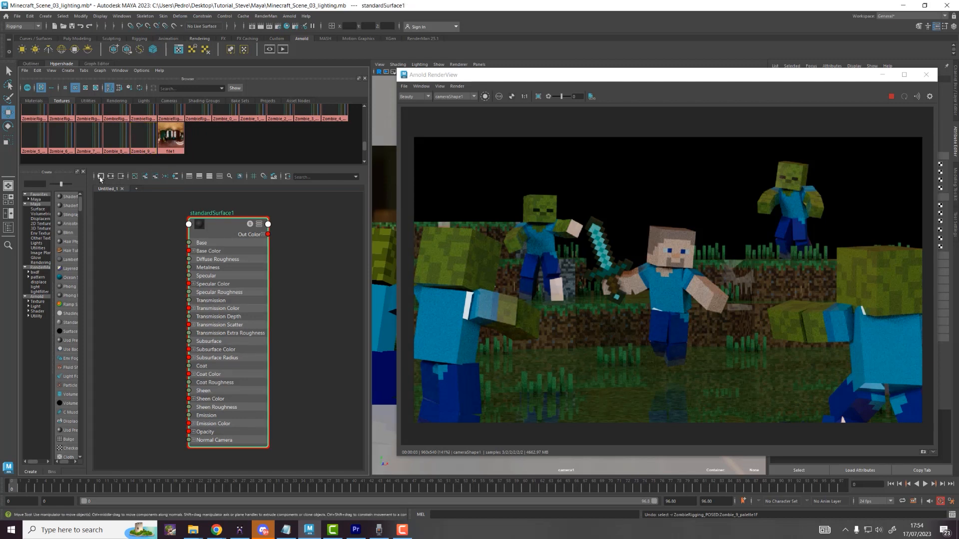
click(136, 144)
click(101, 176)
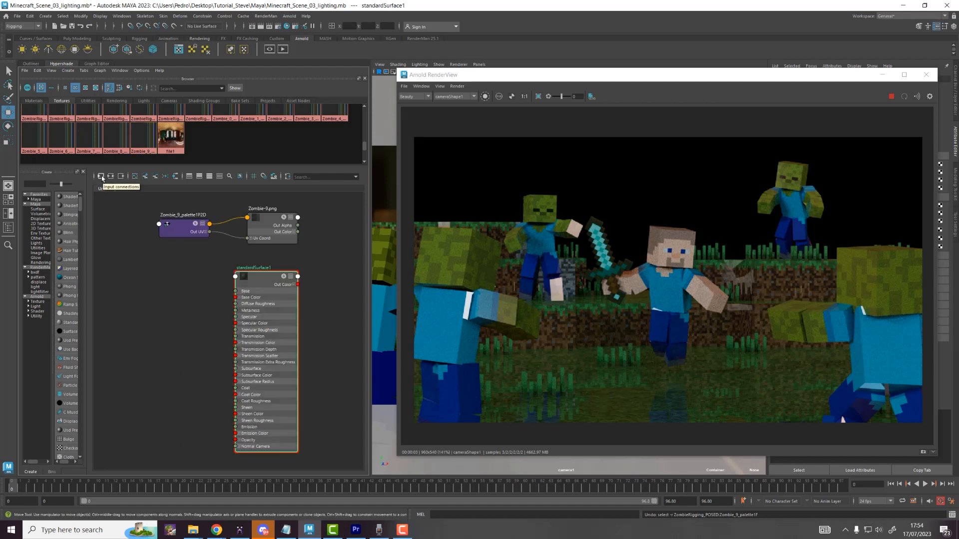
click(173, 274)
drag(155, 233, 334, 321)
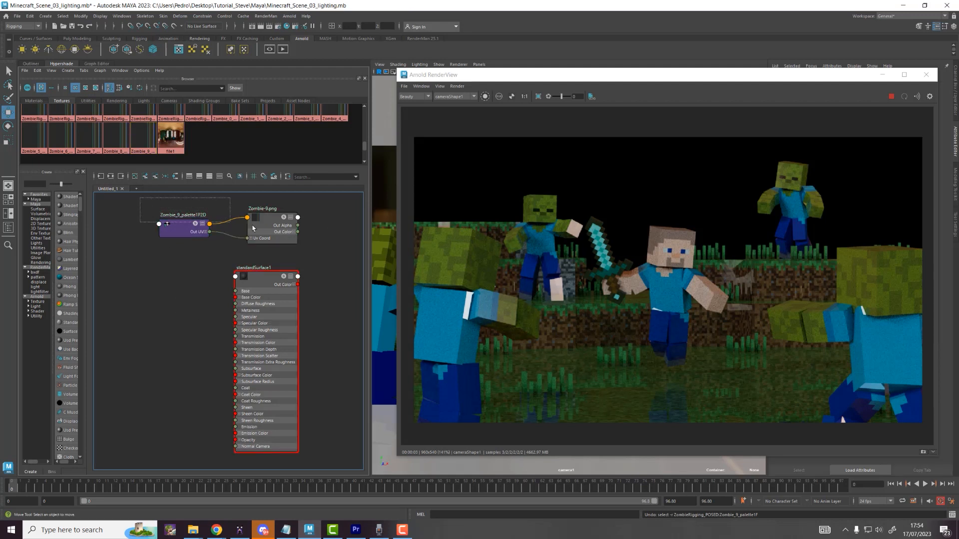
Step: Wire Zombie-9.png Out Color into standardSurface1's Subsurface Color and Subsurface Radius
drag(272, 234, 235, 297)
drag(200, 251, 234, 376)
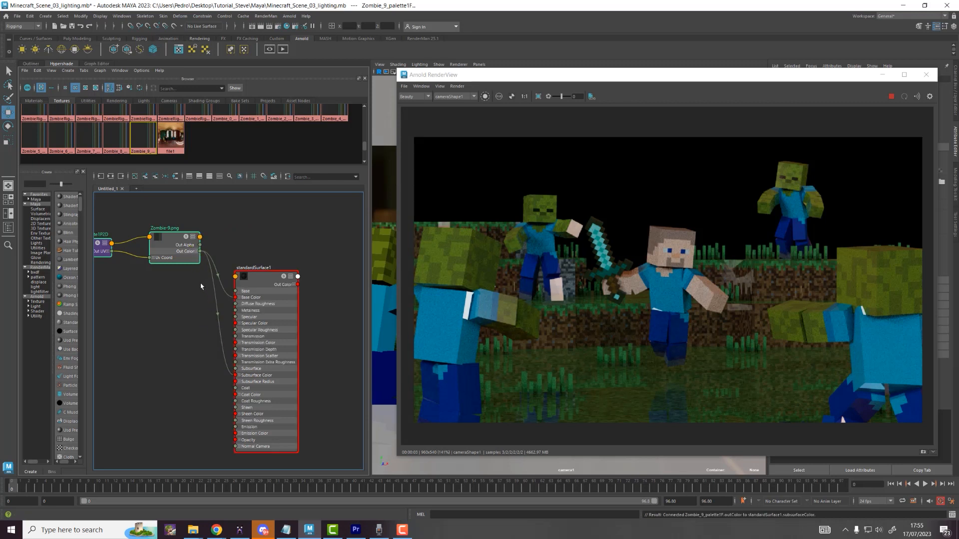
drag(200, 256, 237, 383)
drag(152, 206, 151, 342)
Step: Set standardSurface1 Specular Weight to 0.2 and Subsurface Weight to 1
click(267, 319)
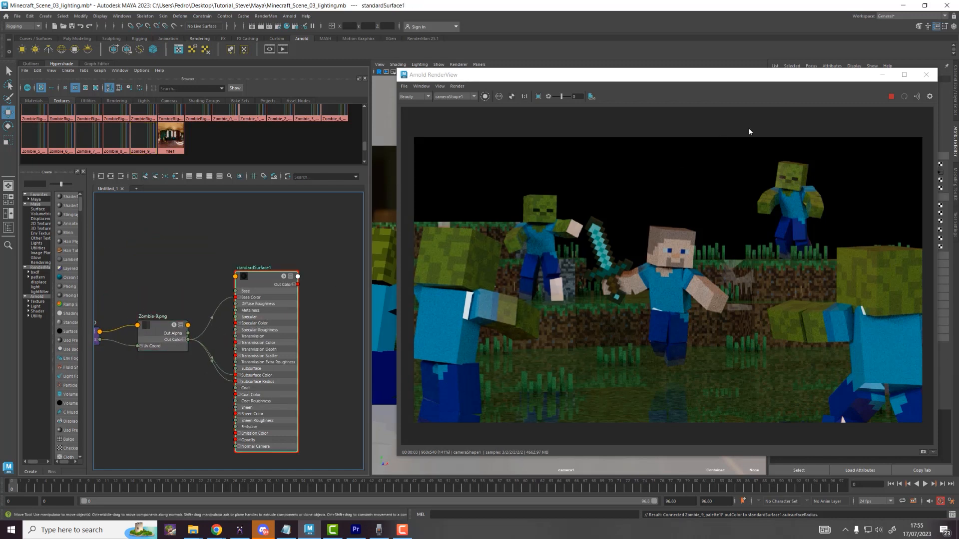
drag(782, 88, 584, 109)
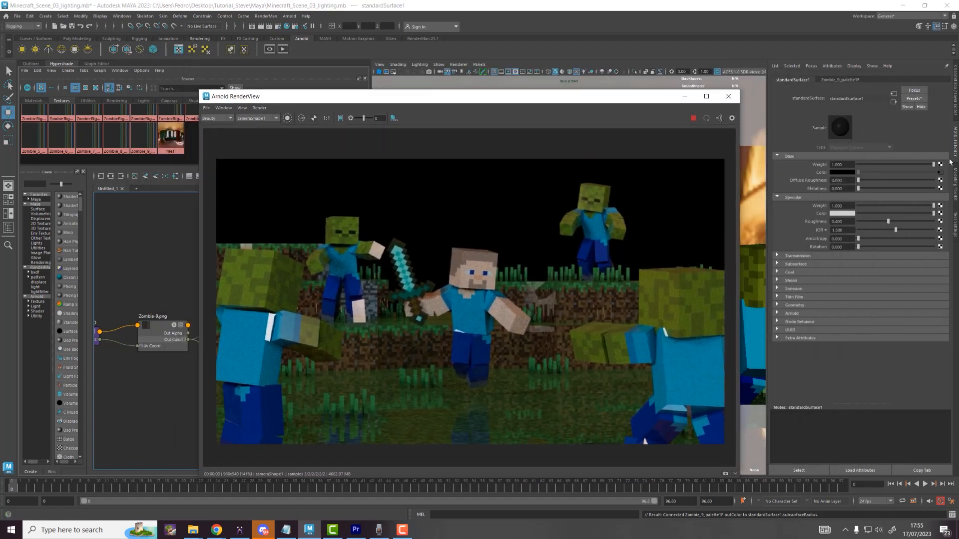
drag(529, 101, 723, 107)
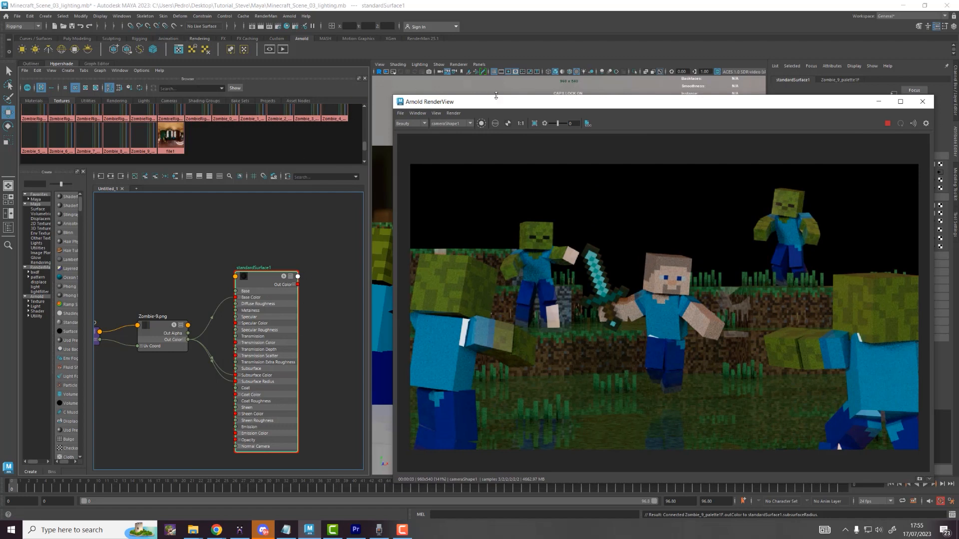
drag(409, 96, 202, 89)
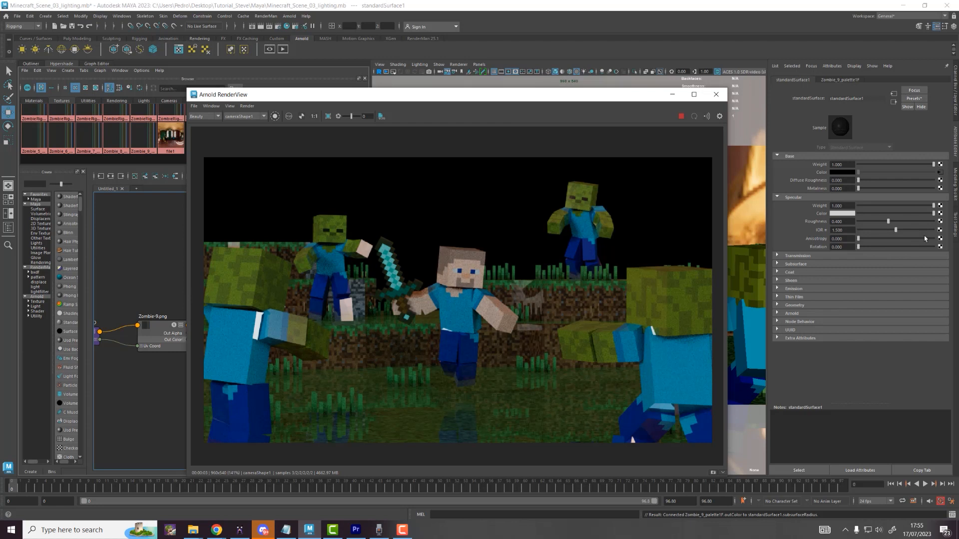
click(850, 205)
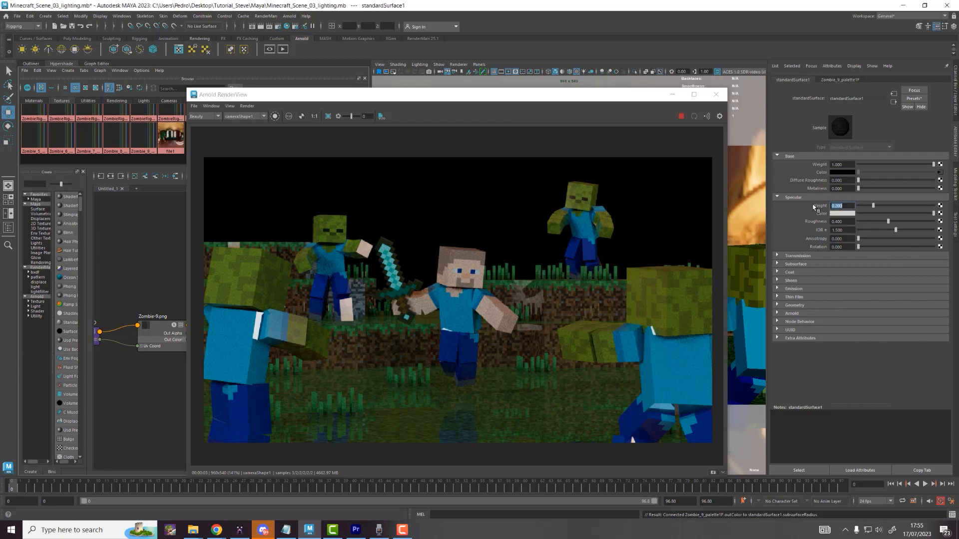
click(845, 221)
click(799, 265)
click(842, 272)
text(1)
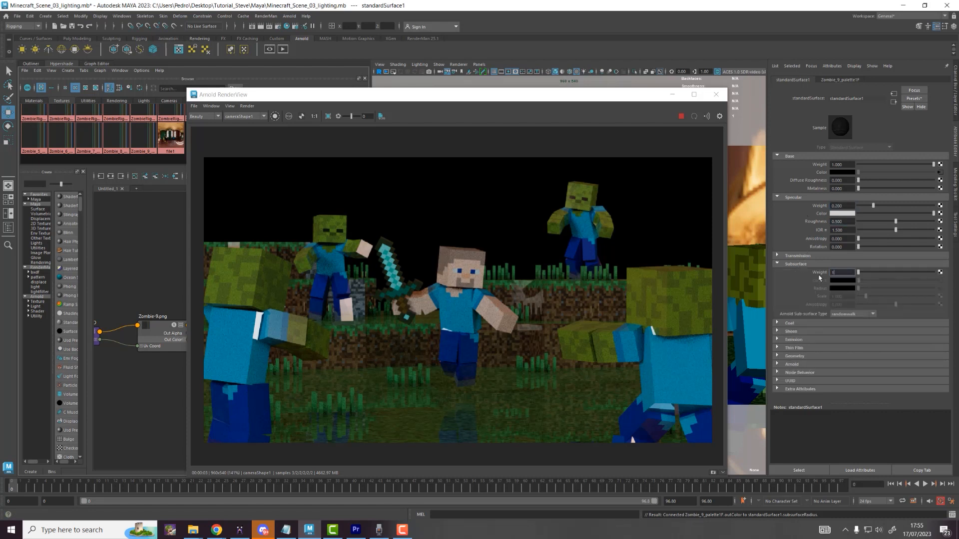
key(Return)
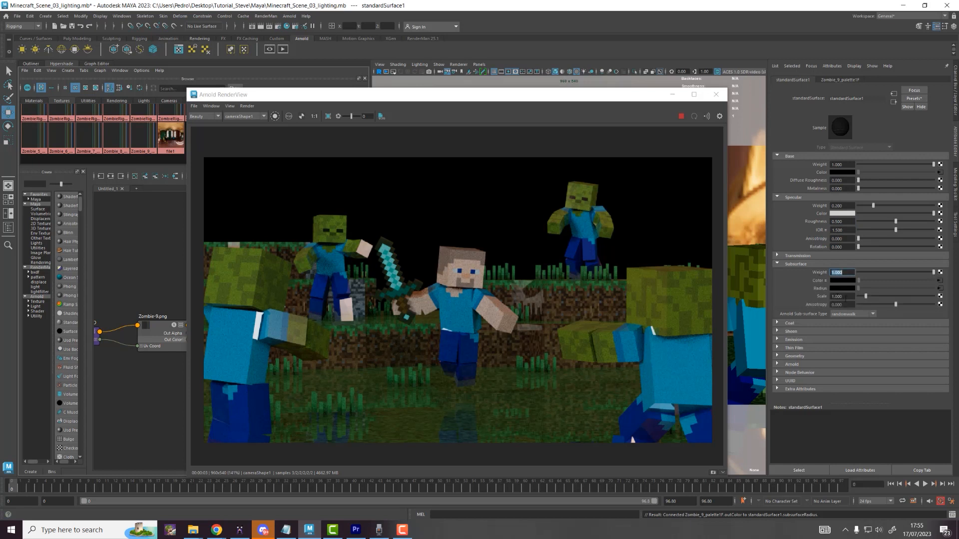
click(845, 299)
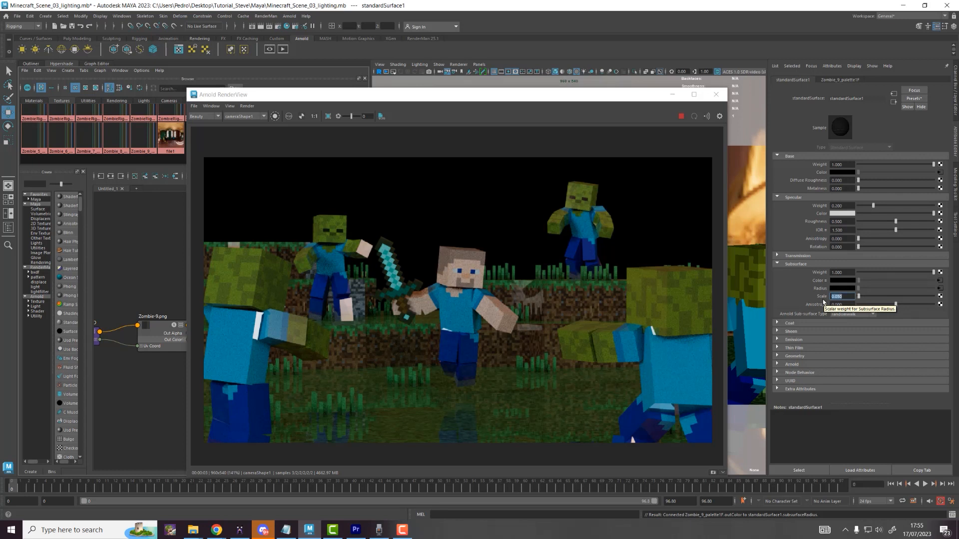
drag(514, 99, 667, 91)
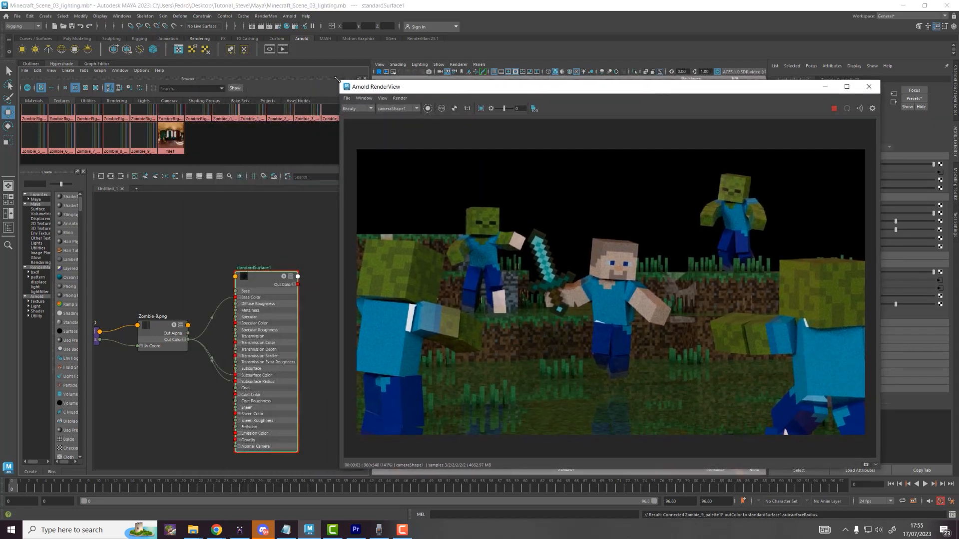
drag(337, 79, 452, 76)
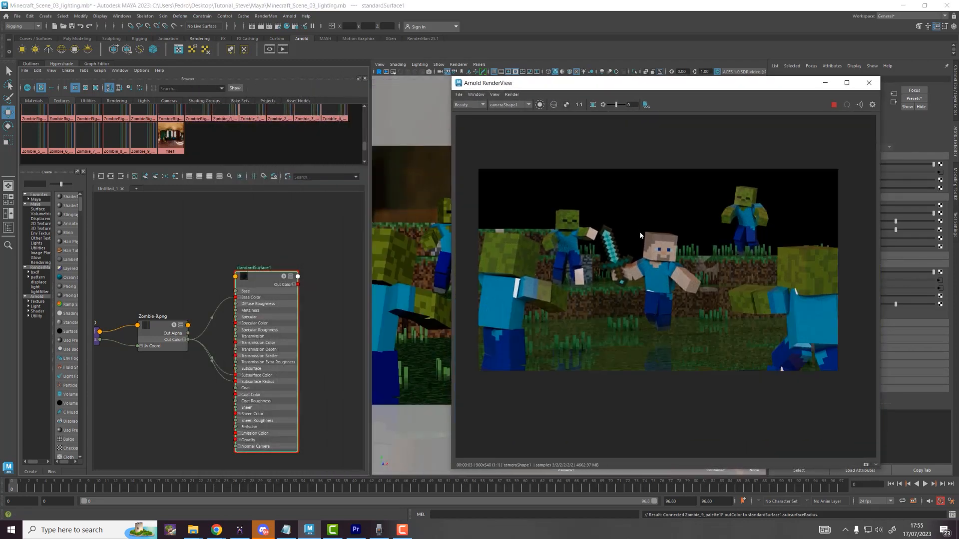
Step: Save the scene, then select the posed Zombie, Zombie_01–03, Scenario, Steve and the sword
click(17, 16)
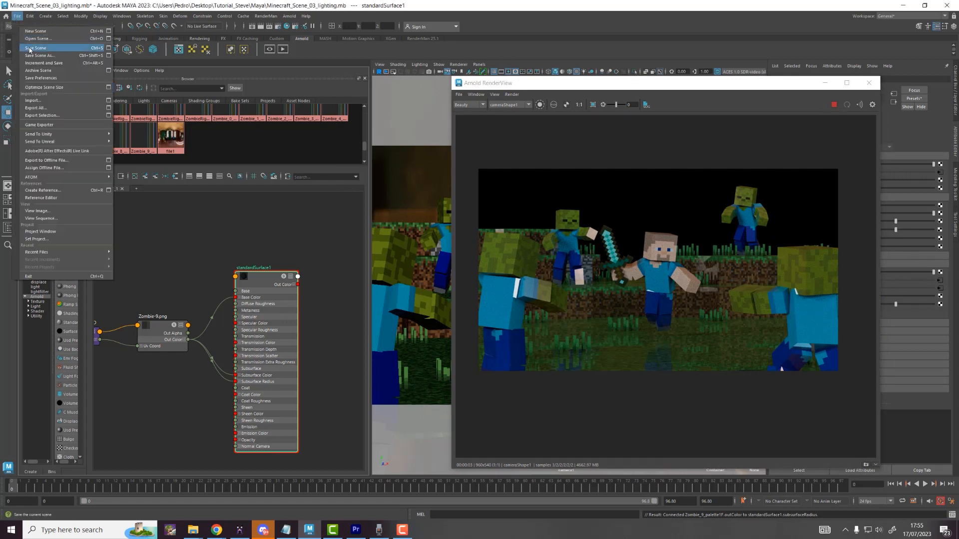
click(29, 48)
click(32, 64)
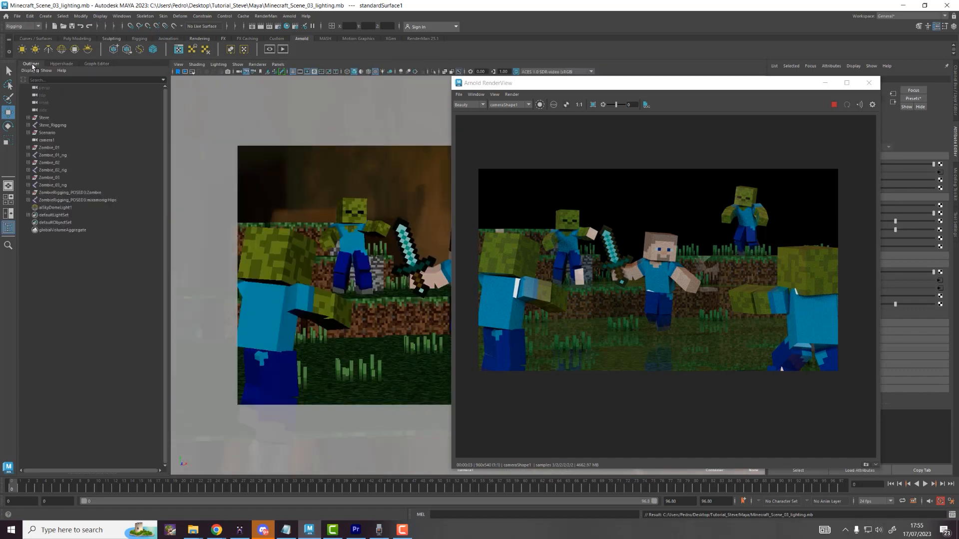
click(52, 194)
ctrl+click(52, 178)
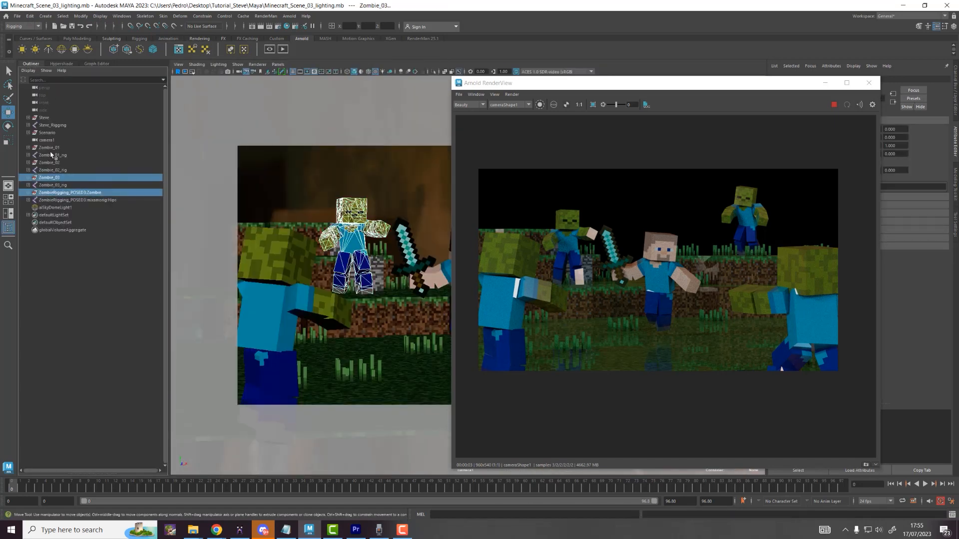
ctrl+click(48, 163)
ctrl+click(49, 148)
ctrl+click(50, 132)
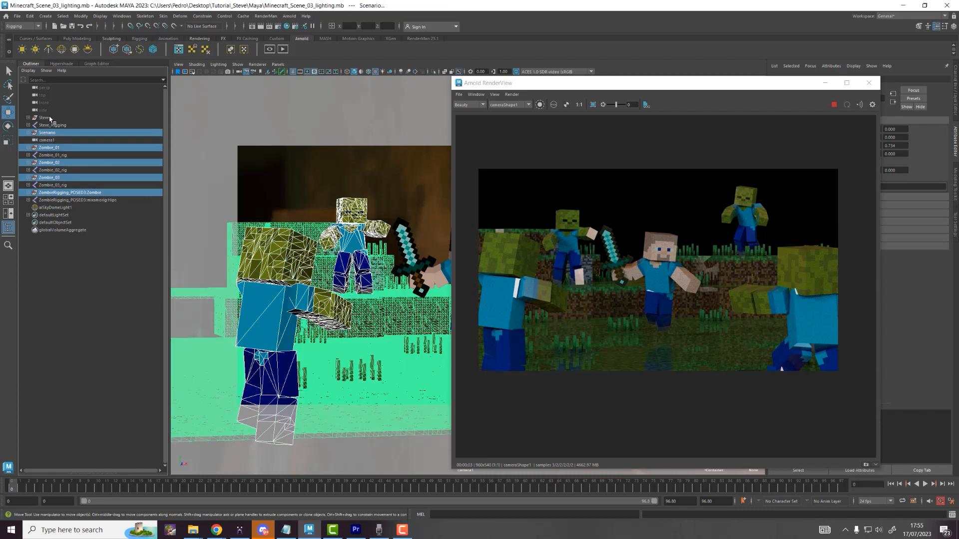
ctrl+click(49, 118)
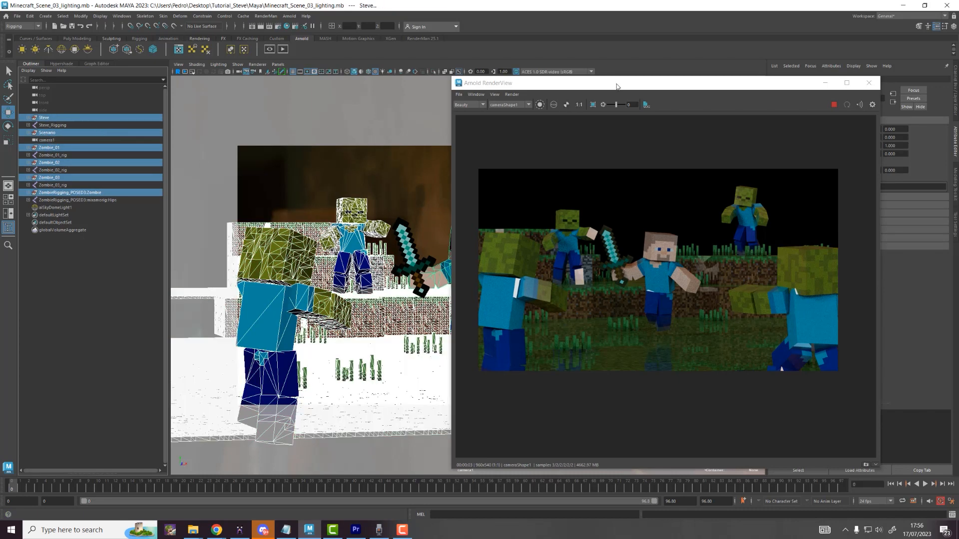
drag(473, 82, 542, 109)
shift+click(417, 242)
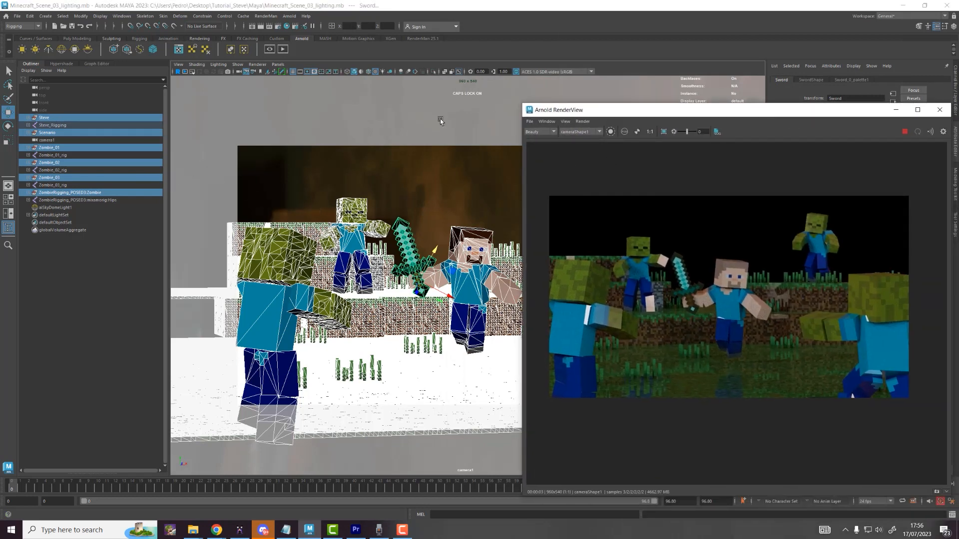
Step: Assign standardSurface1 to the selected characters and sword
click(70, 64)
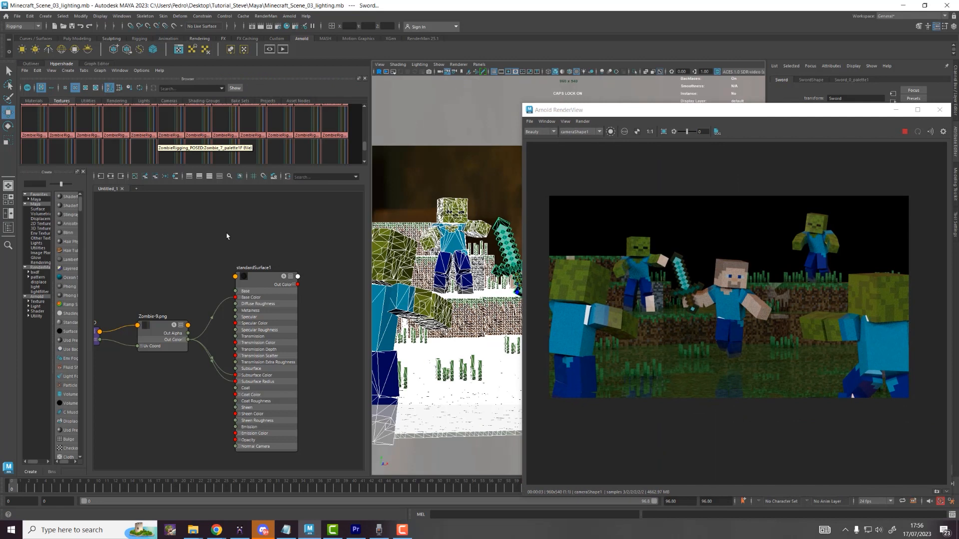
right_click(259, 280)
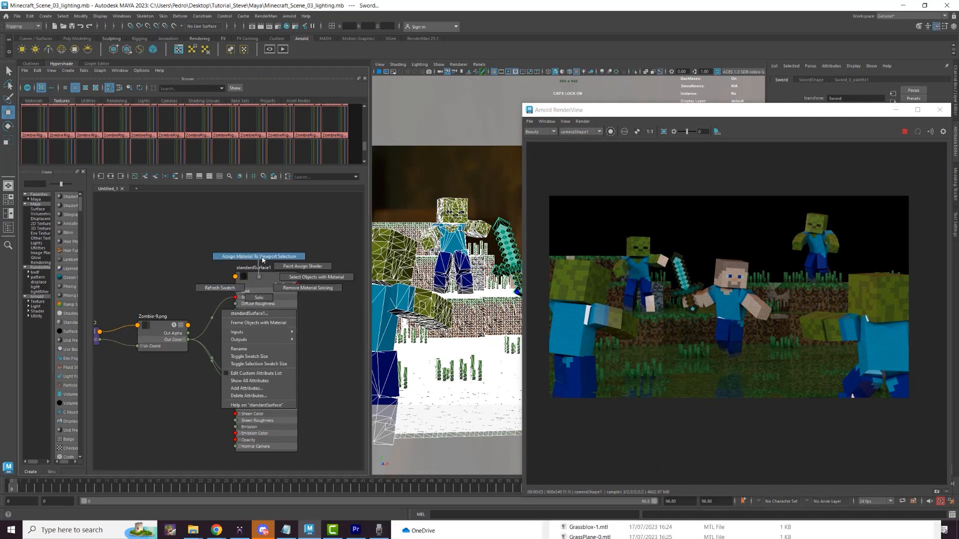
click(295, 256)
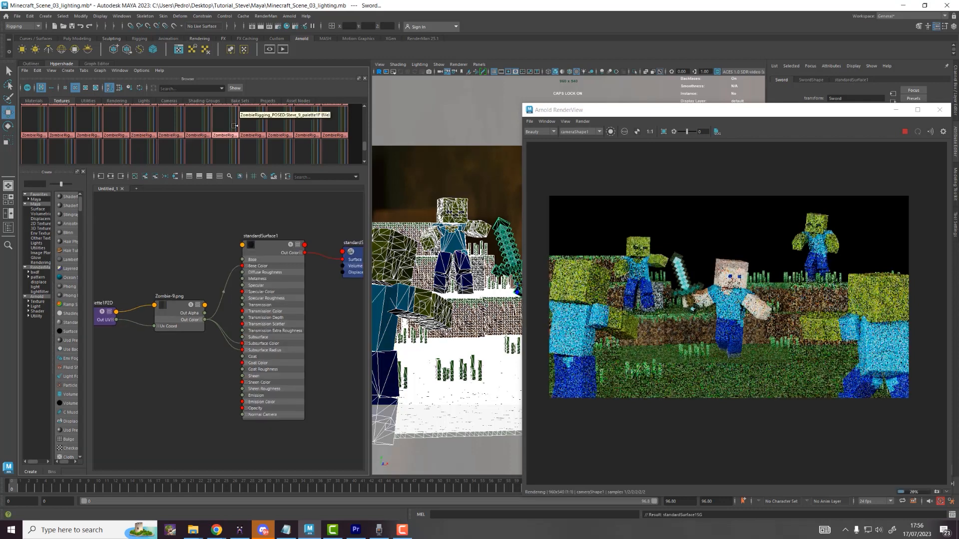
Step: Attempt to rename standardSurface1, move the RenderView left, and select the sky dome light
click(204, 245)
double_click(268, 237)
text(a)
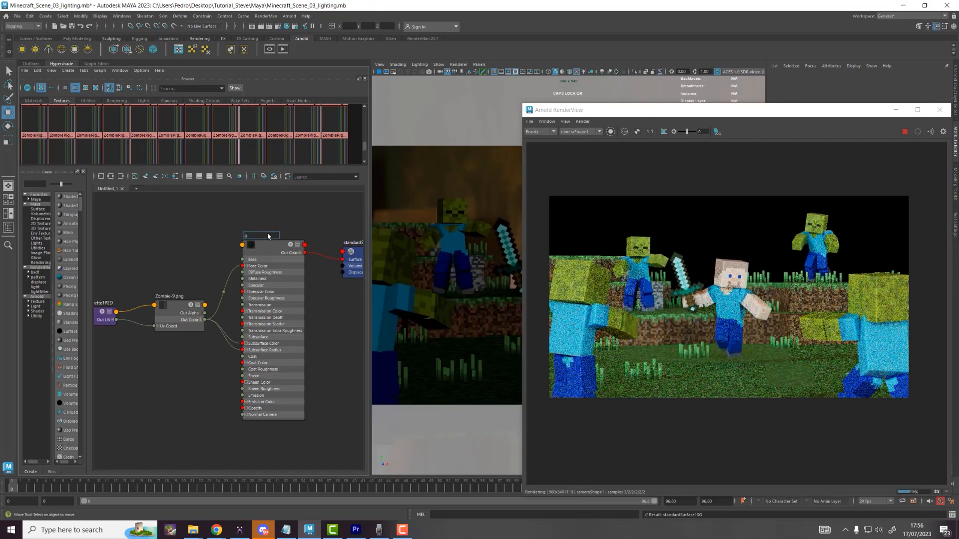
text(eneral_shi)
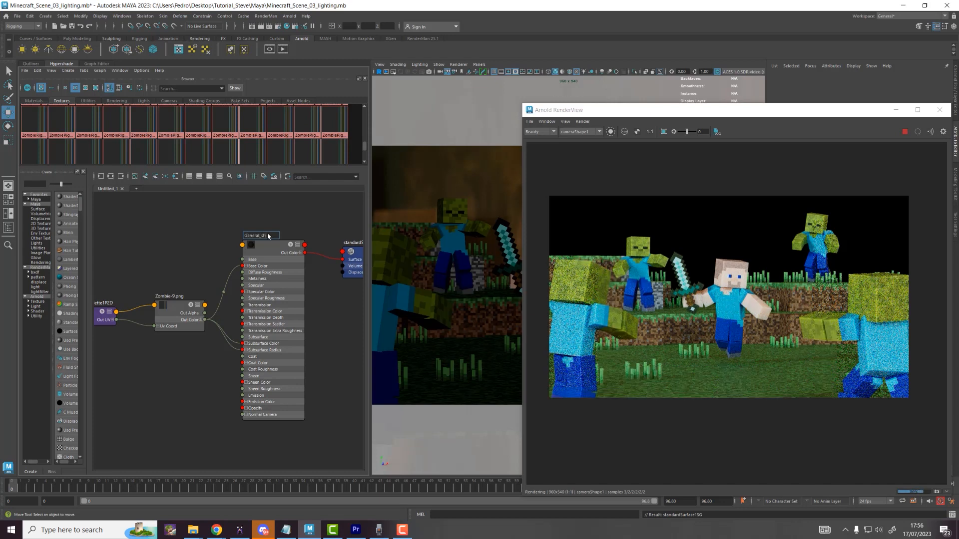
key(Caps_Lock)
key(Return)
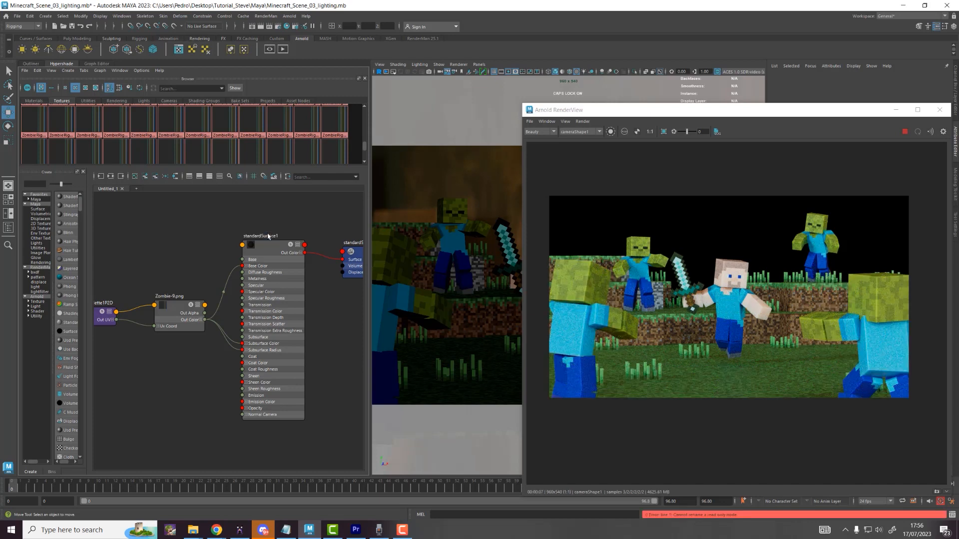
drag(653, 116, 196, 92)
click(528, 161)
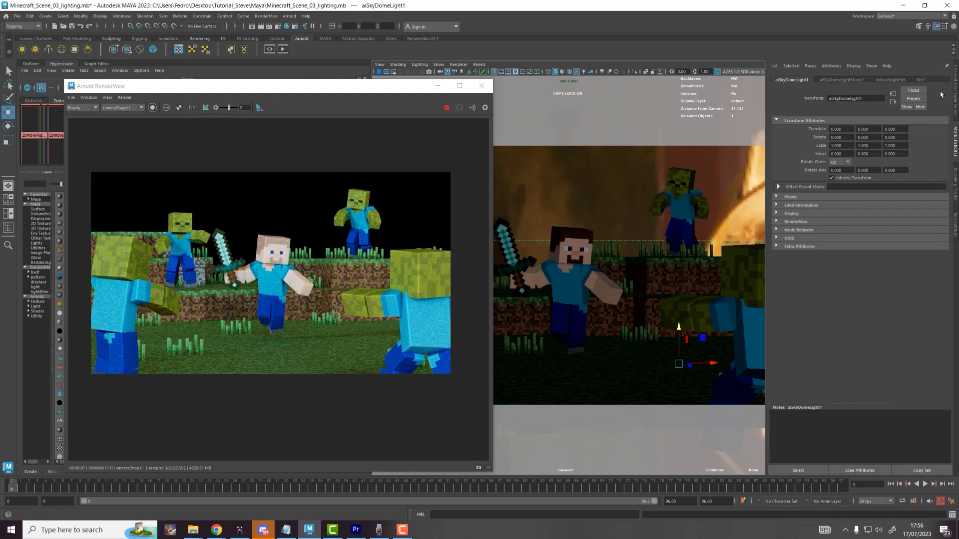
Step: Rotate aiSkyDomeLight1 around Y, trying 80, 90 and 150 before settling on 120
click(956, 94)
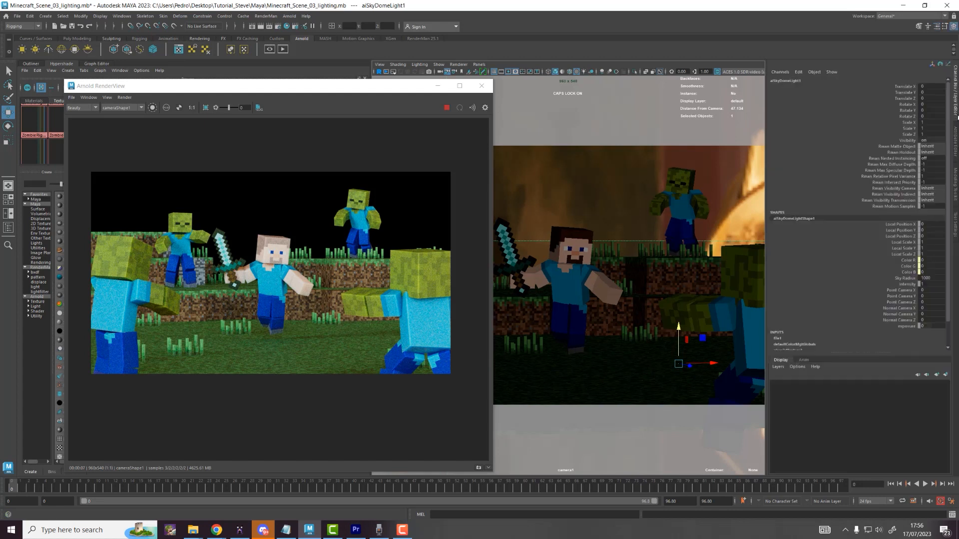
double_click(930, 110)
text(80)
key(Return)
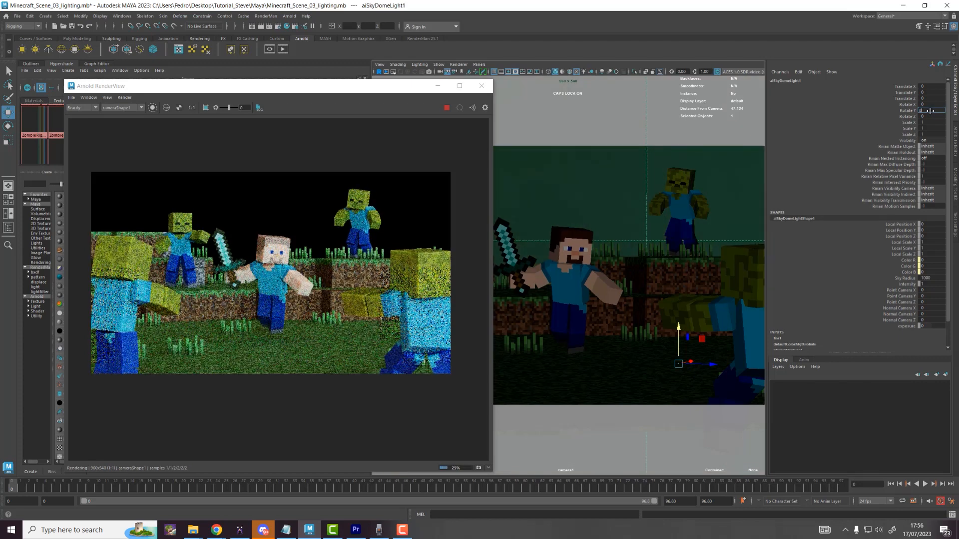
text(90)
key(Return)
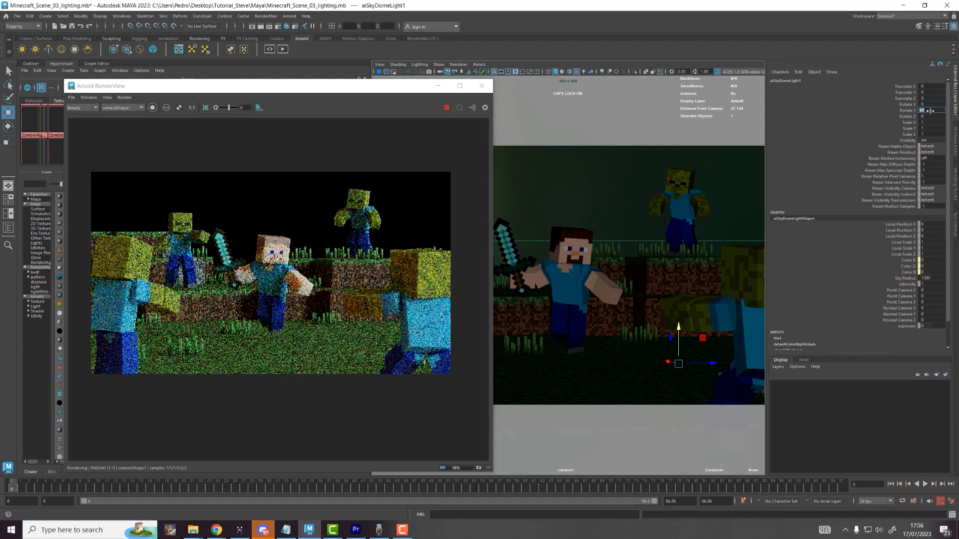
text(150)
key(Return)
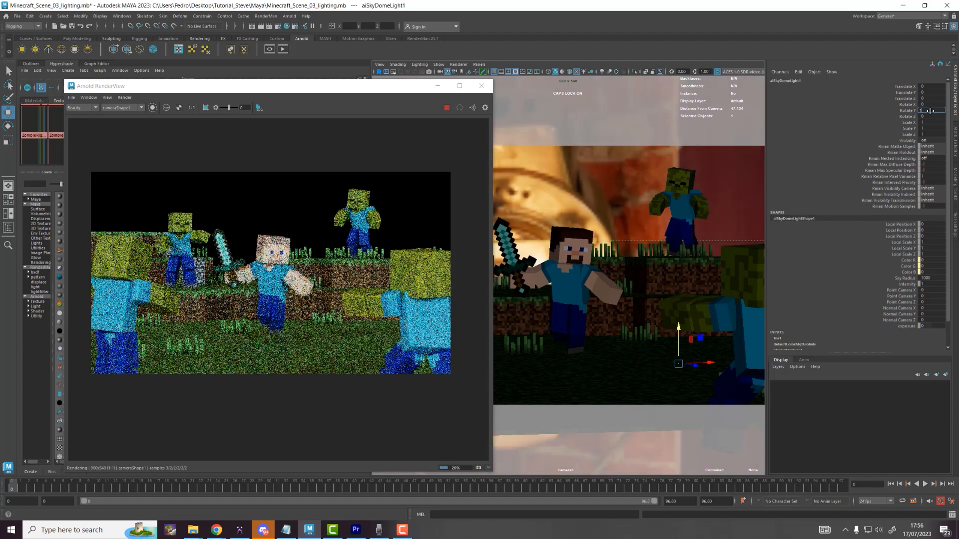
text(120)
key(Return)
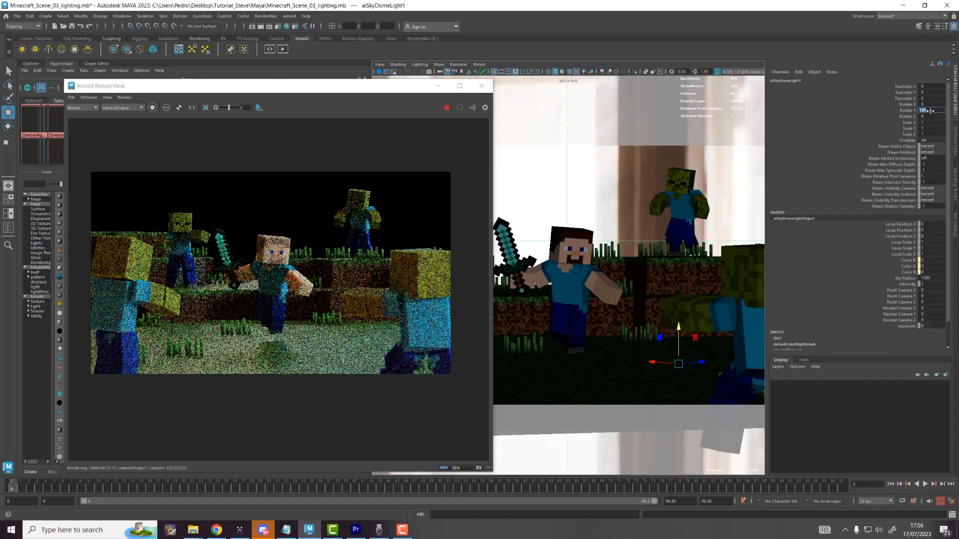
Step: Maximise the RenderView to inspect the render, then dock it left of the viewport and widen it
drag(333, 90, 529, 54)
double_click(529, 54)
scroll(535, 195, up, 2)
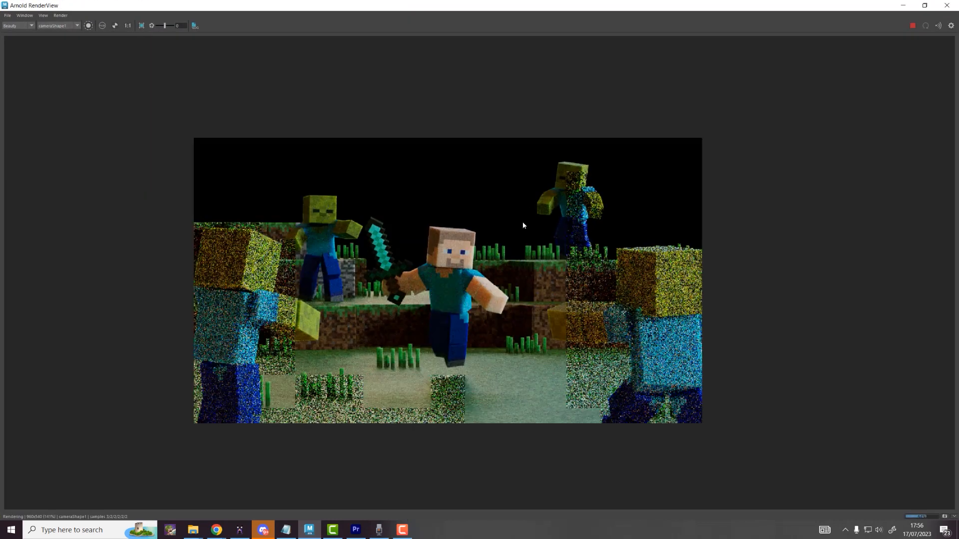
middle_drag(523, 229, 558, 193)
scroll(560, 210, up, 1)
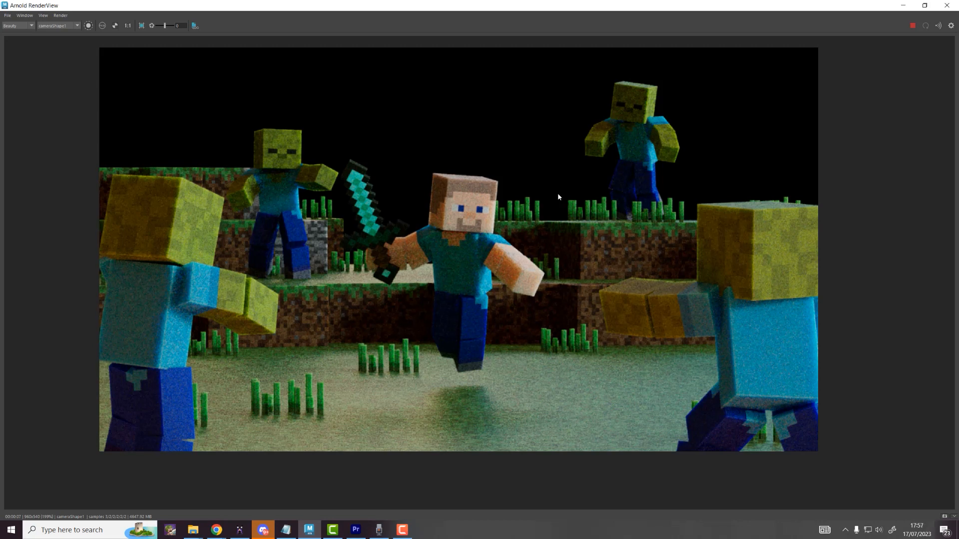
drag(339, 7, 541, 162)
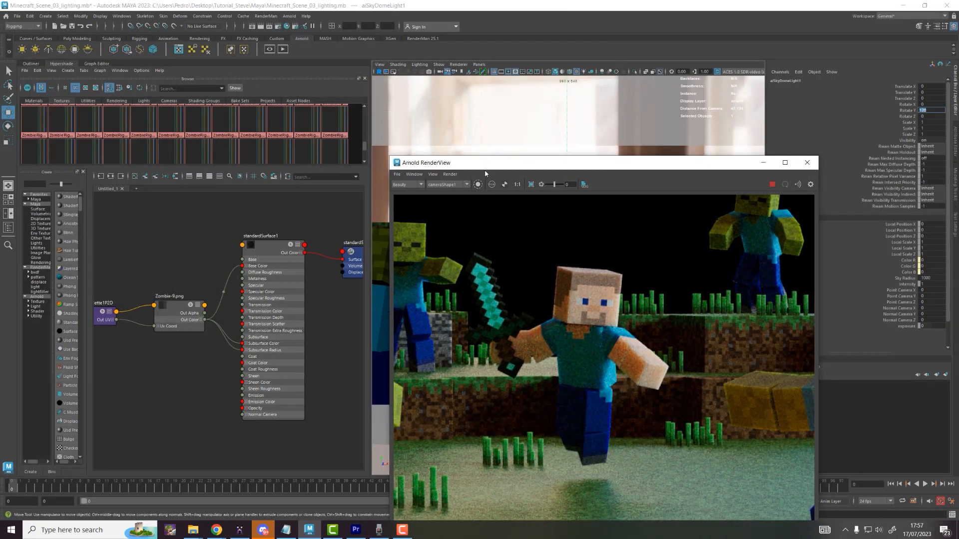
drag(484, 169, 226, 65)
drag(379, 150, 451, 152)
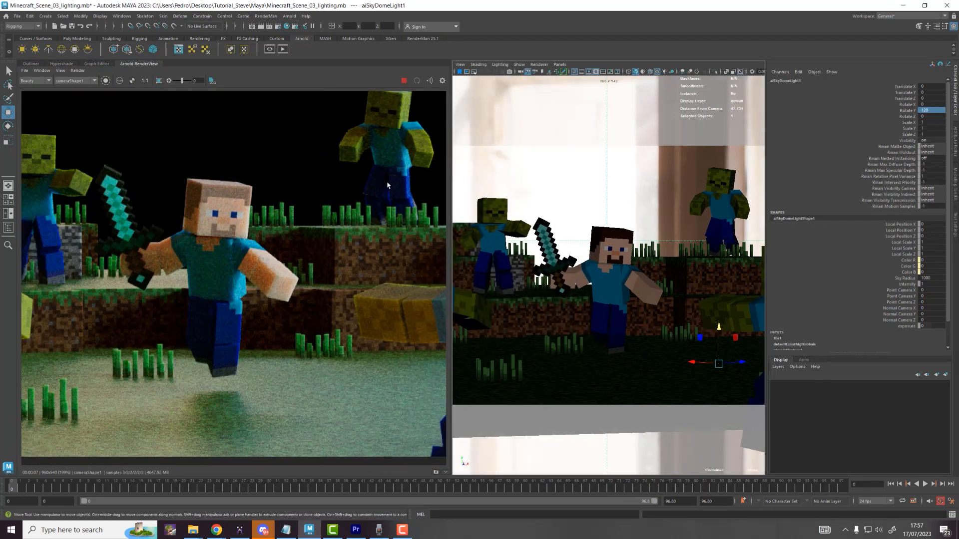
Step: Look through the default perspective camera and hide the sky dome light
click(559, 64)
mouse_move(578, 103)
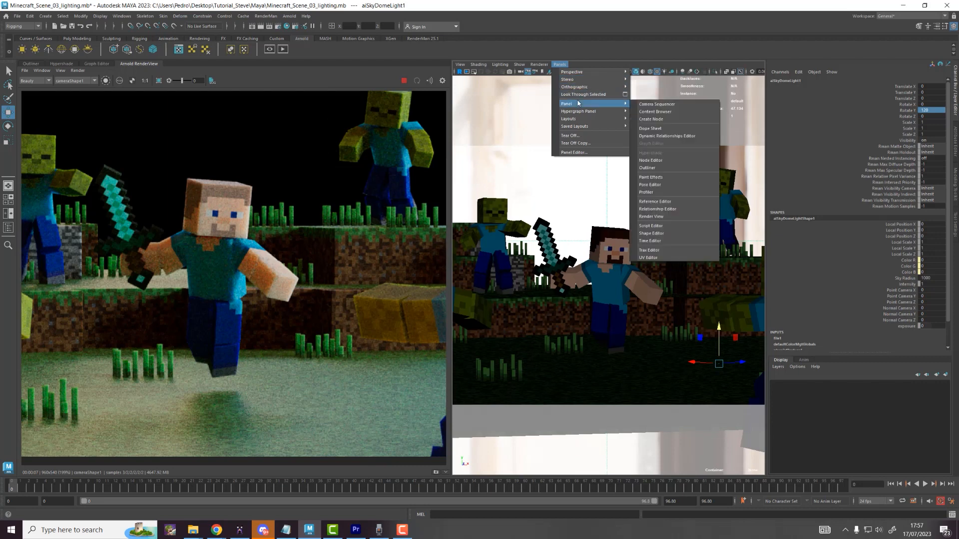
mouse_move(578, 73)
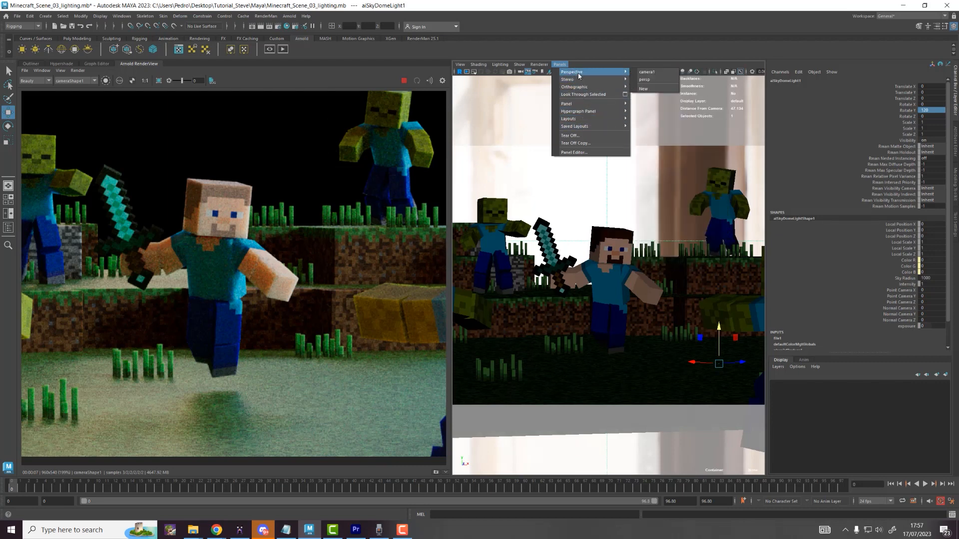
click(644, 79)
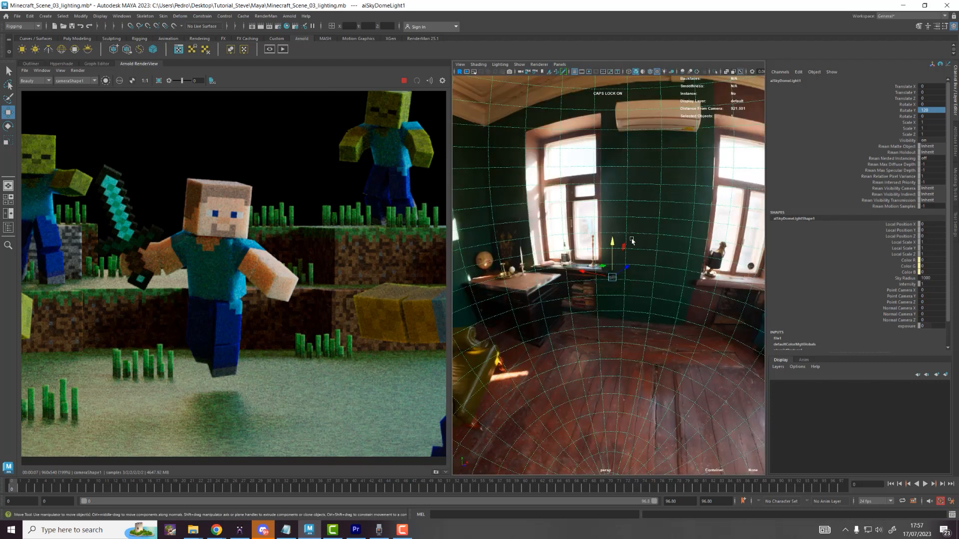
scroll(627, 255, up, 5)
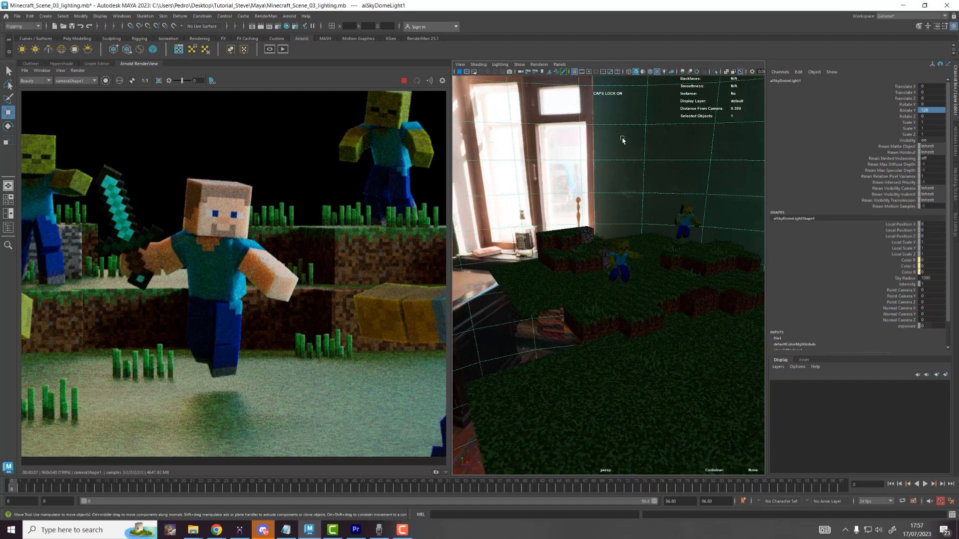
scroll(623, 139, up, 3)
key(h)
scroll(206, 190, down, 3)
scroll(210, 193, up, 1)
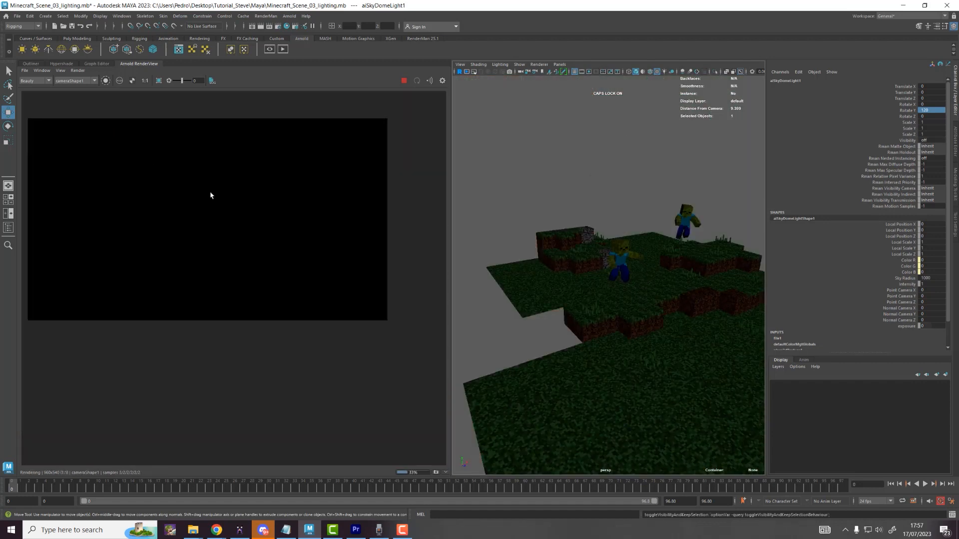
middle_drag(309, 214, 333, 251)
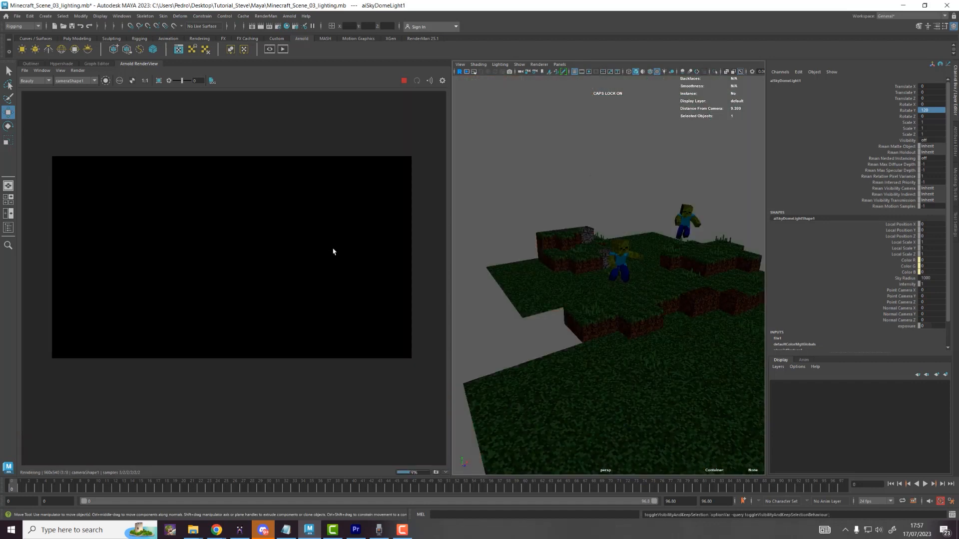
Step: Create an Arnold area light and move it next to the fallen Steve
click(21, 49)
key(f)
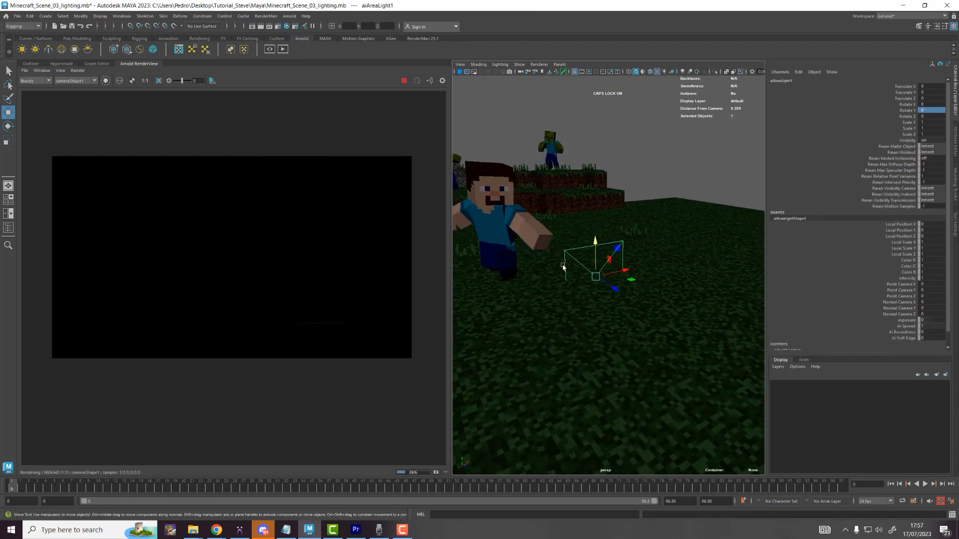
mouse_move(629, 252)
mouse_down()
mouse_move(630, 170)
mouse_move(618, 237)
mouse_up()
drag(635, 327, 626, 352)
scroll(231, 241, up, 5)
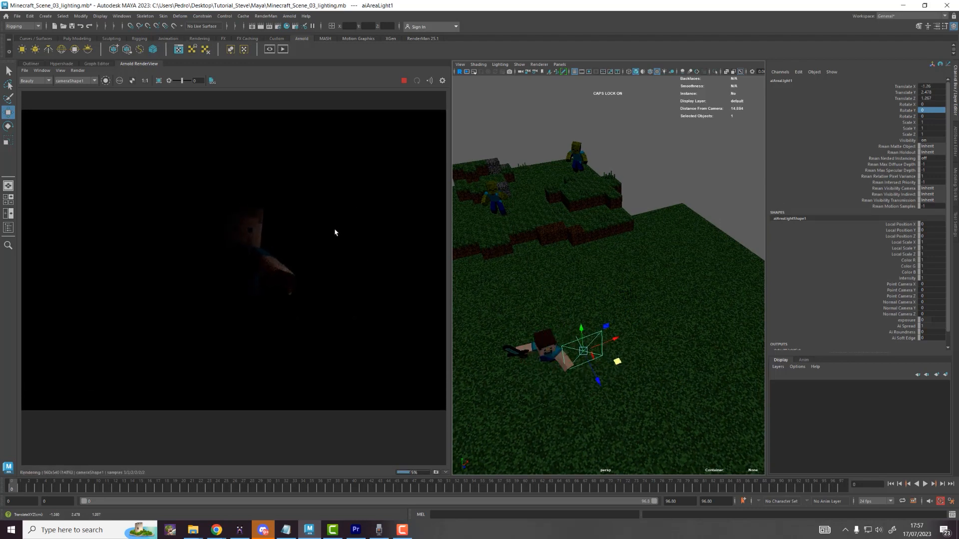
drag(616, 360, 649, 332)
key(e)
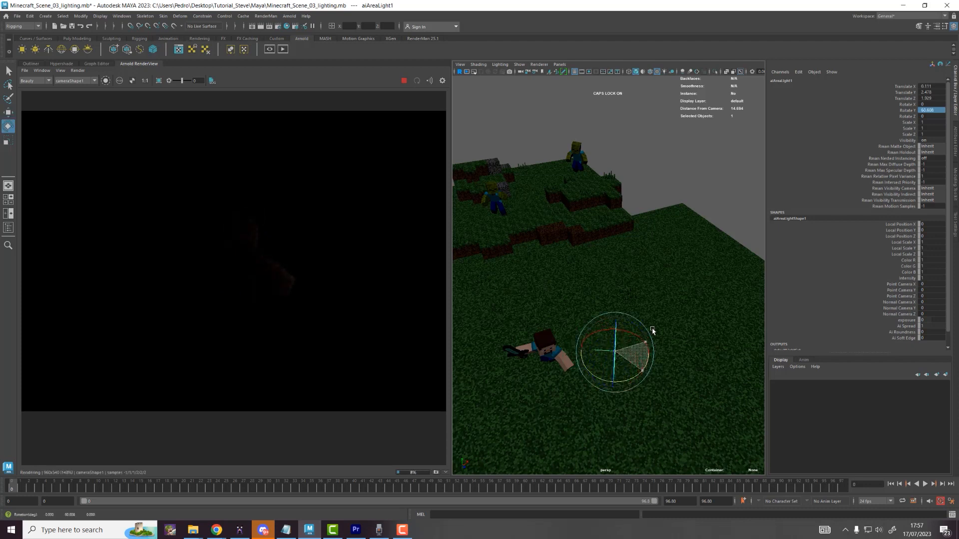
Step: Set the area light's Exposure to 8
click(955, 144)
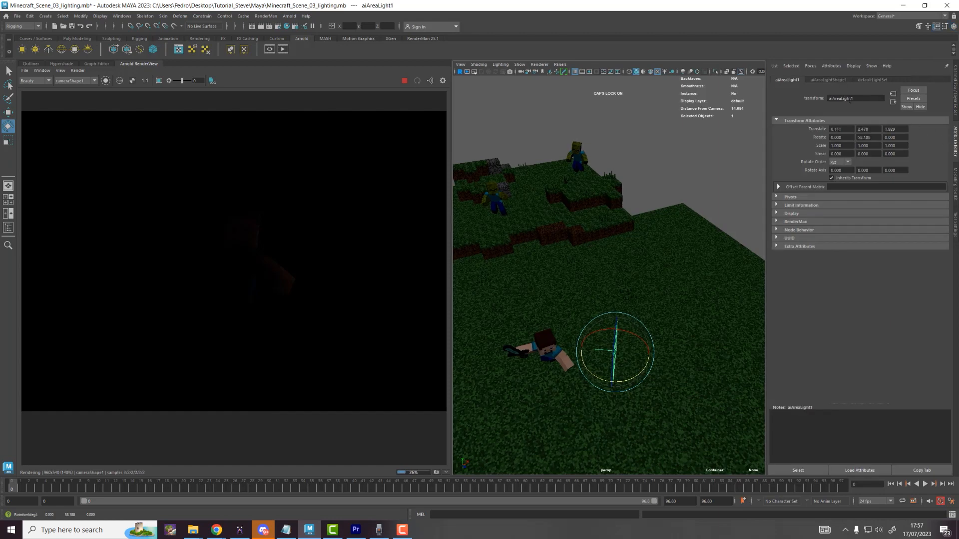
click(828, 80)
click(842, 174)
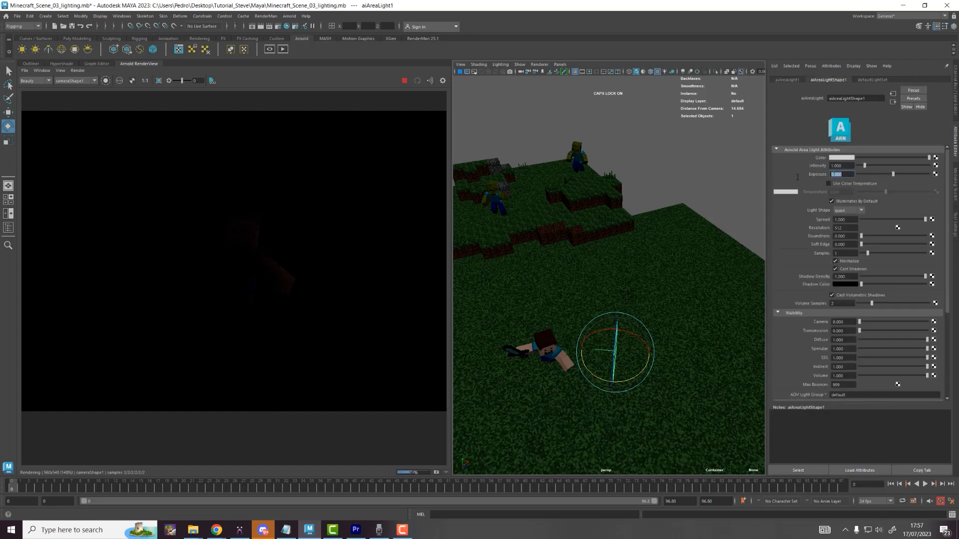
text(8)
key(Return)
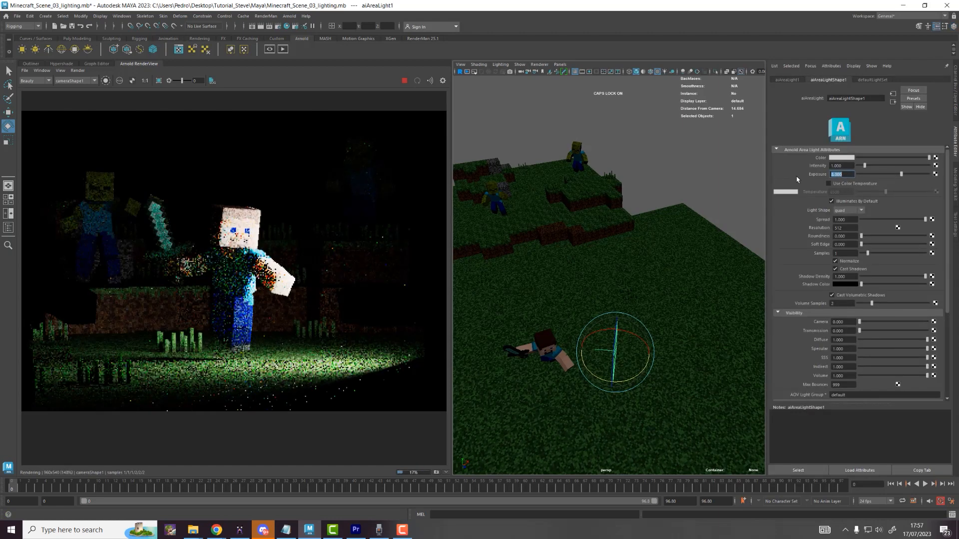
Step: Move the area light right across the grass in front of Steve
scroll(288, 279, down, 2)
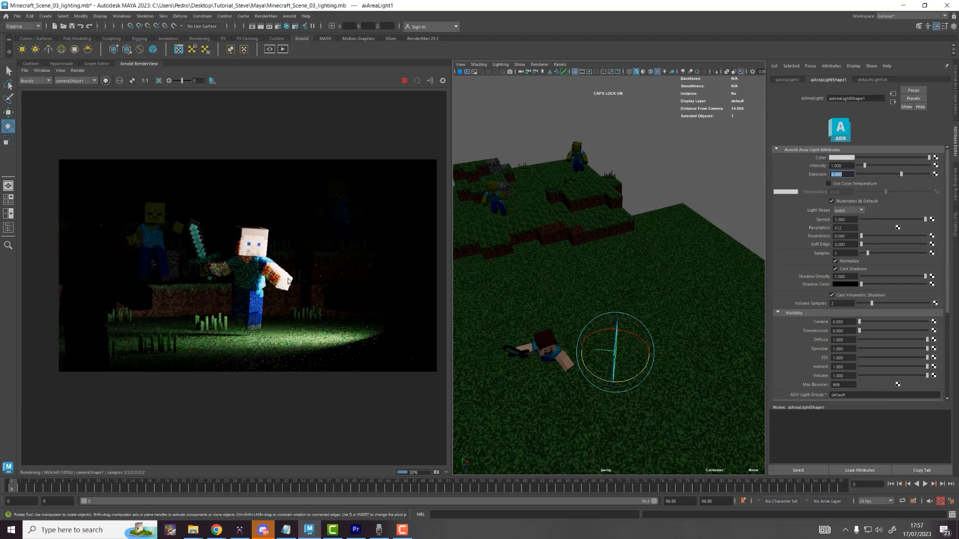
alt+middle_drag(565, 326, 550, 321)
alt+drag(561, 327, 586, 321)
key(w)
drag(581, 288, 671, 275)
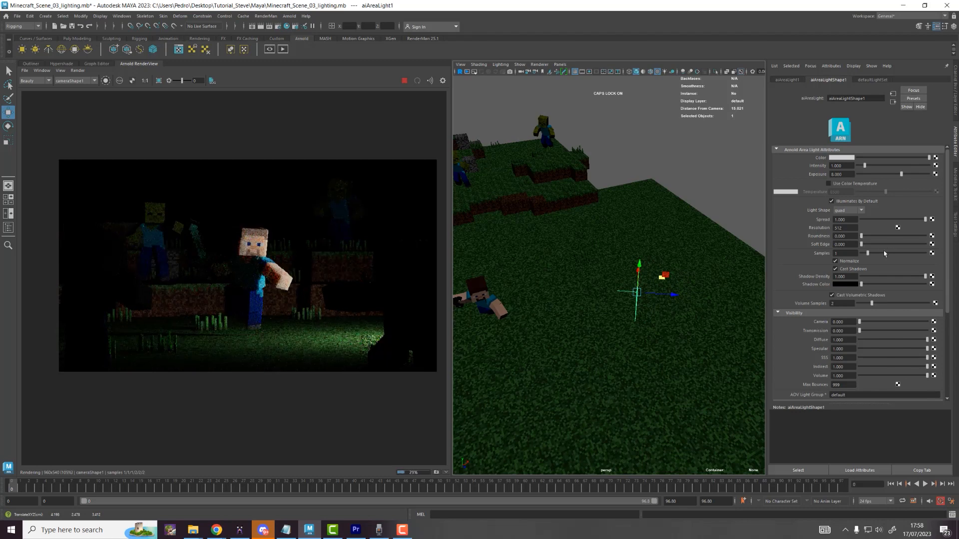
Step: Set Roundness and Soft Edge to 1 and narrow Spread to about 0.17
drag(861, 238, 925, 237)
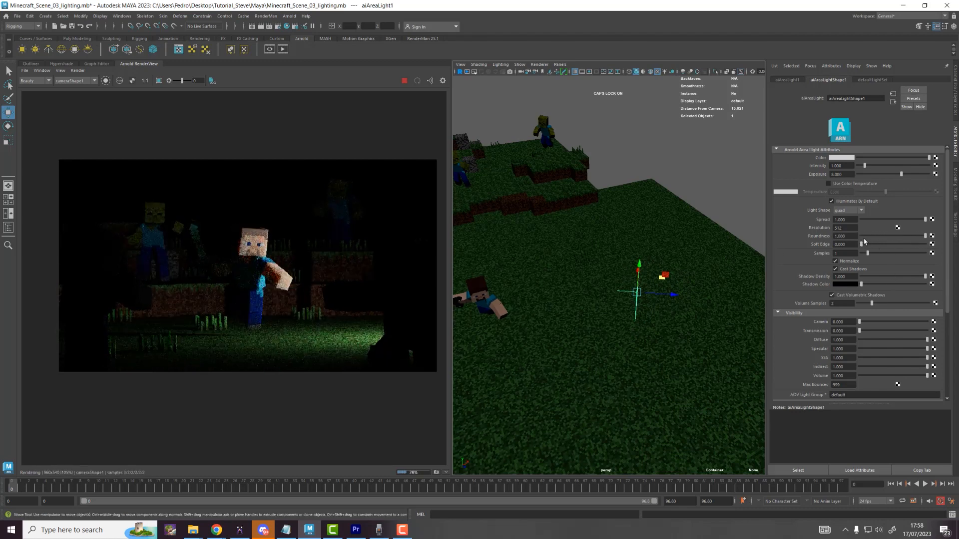
drag(863, 245, 930, 245)
drag(922, 219, 871, 226)
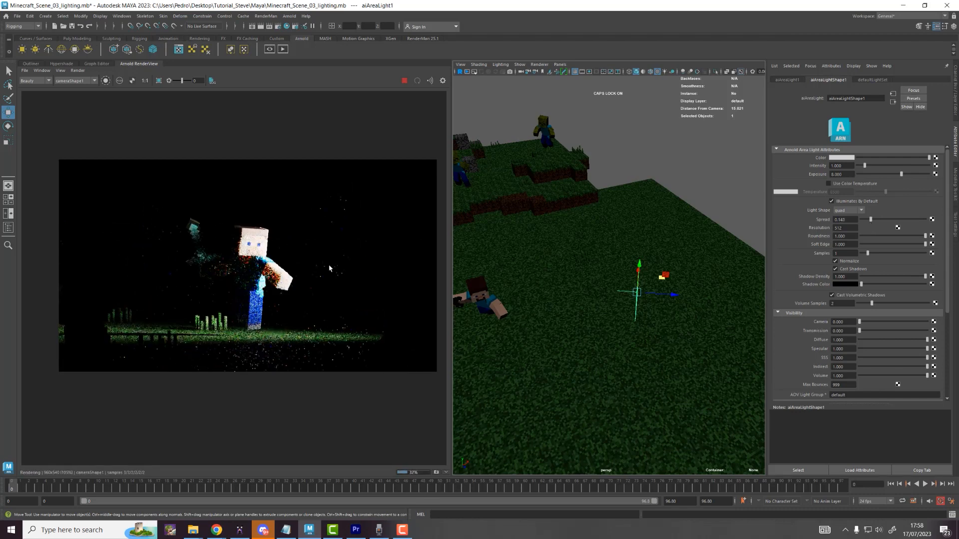
Step: Lower the area light's Exposure to 7
drag(846, 175, 824, 175)
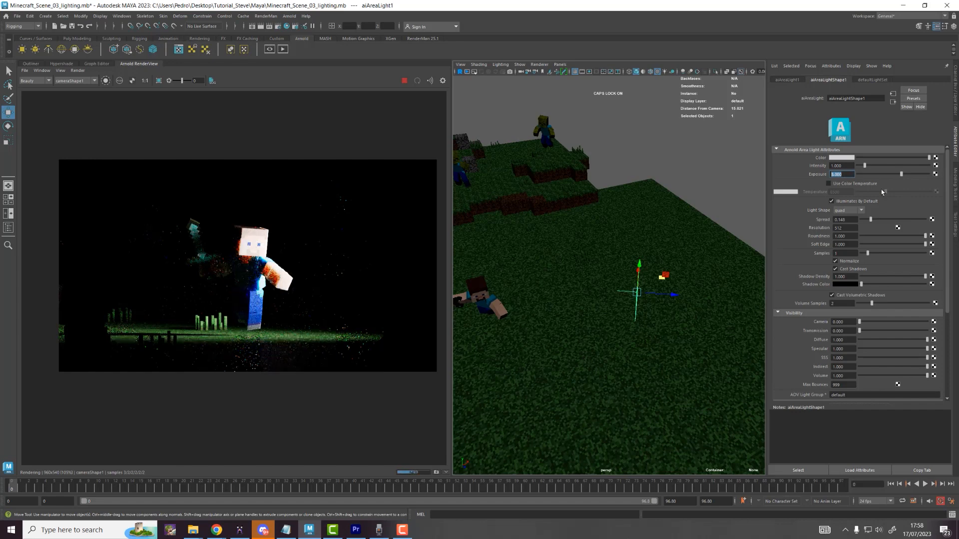
text(7)
key(Return)
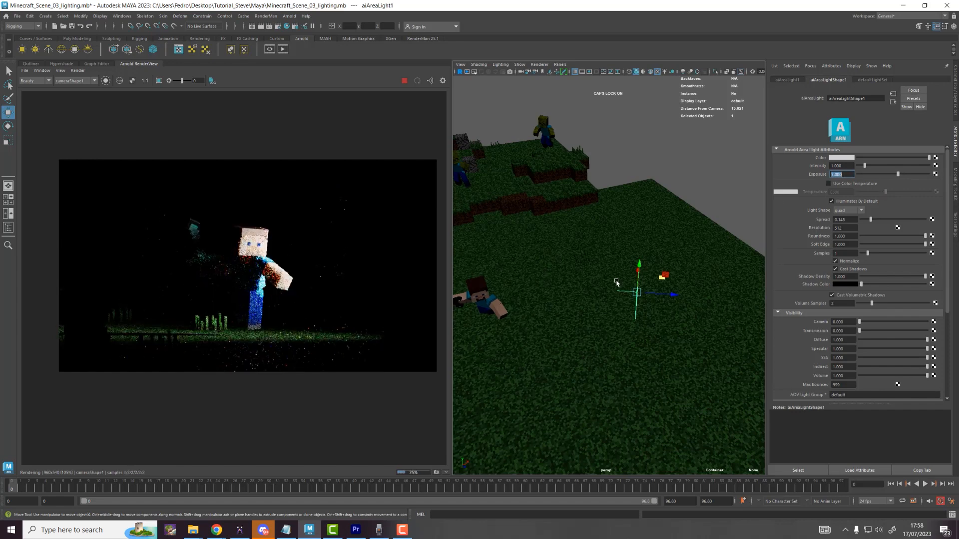
Step: Raise, then lower the area light to light Steve and his sword
drag(639, 268, 653, 252)
key(e)
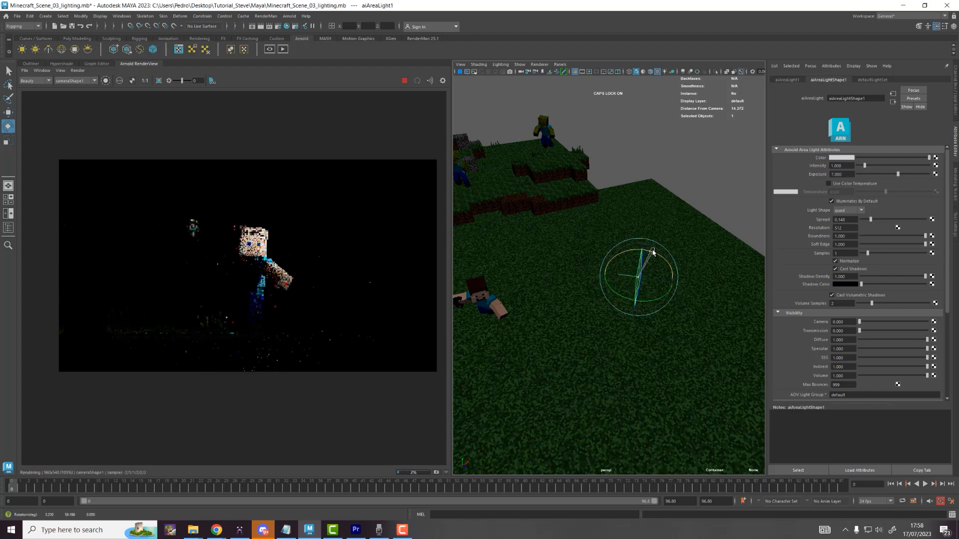
key(w)
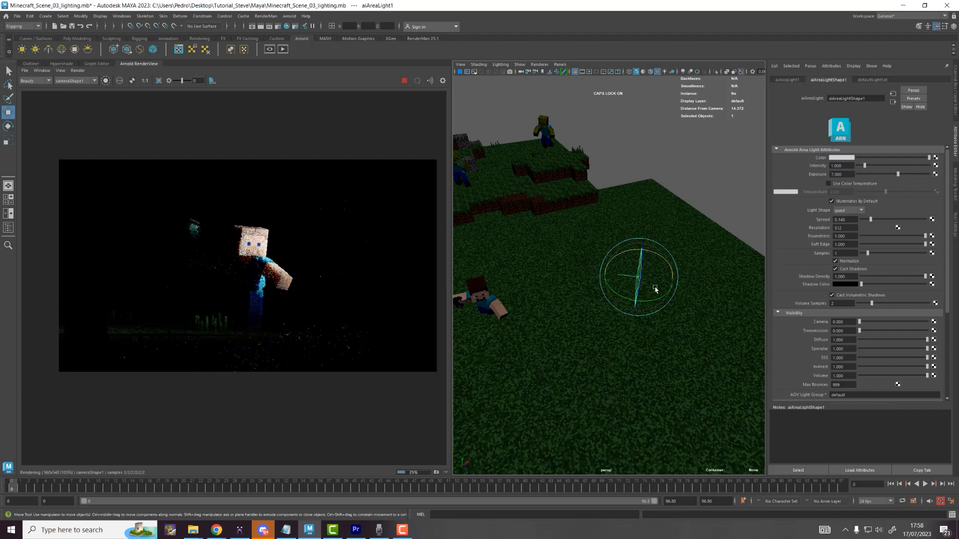
alt+drag(663, 287, 577, 258)
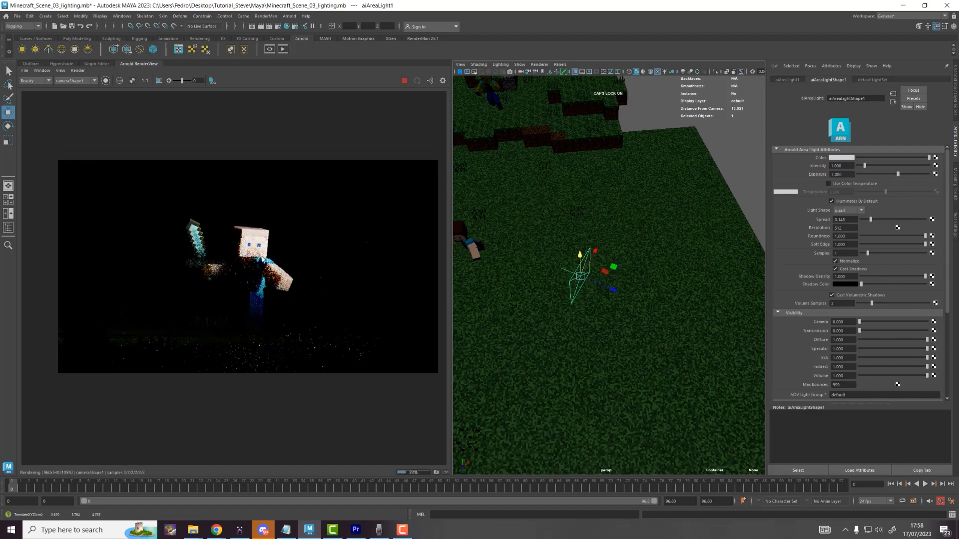
scroll(349, 270, up, 5)
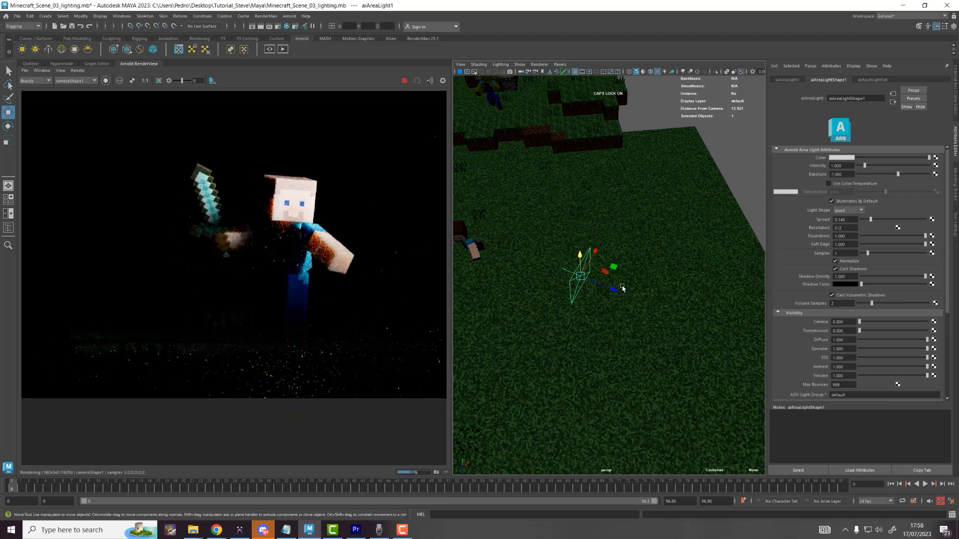
drag(613, 273, 608, 303)
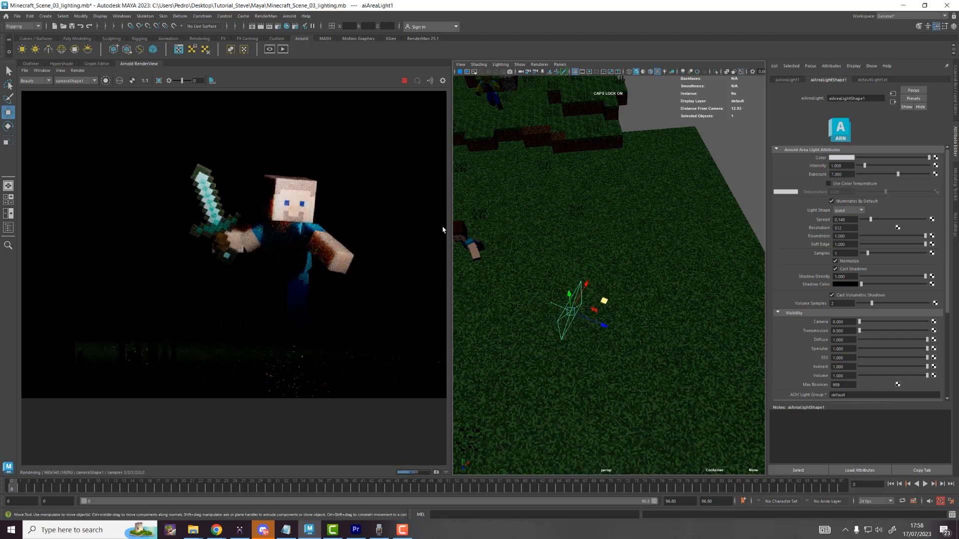
Step: Set the area light's Exposure to 6.5 after briefly trying 5
click(842, 174)
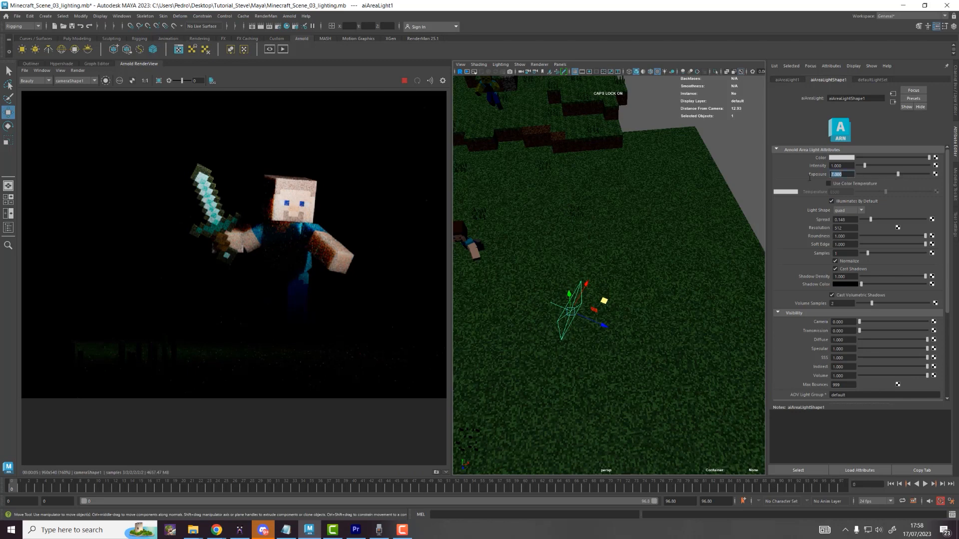
text(5)
key(Return)
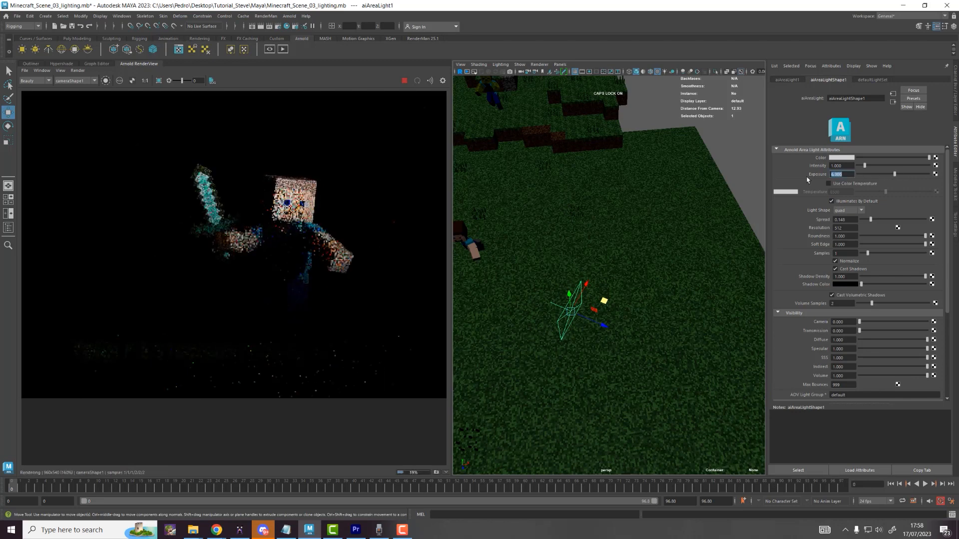
text(7)
key(BackSpace)
text(6.5)
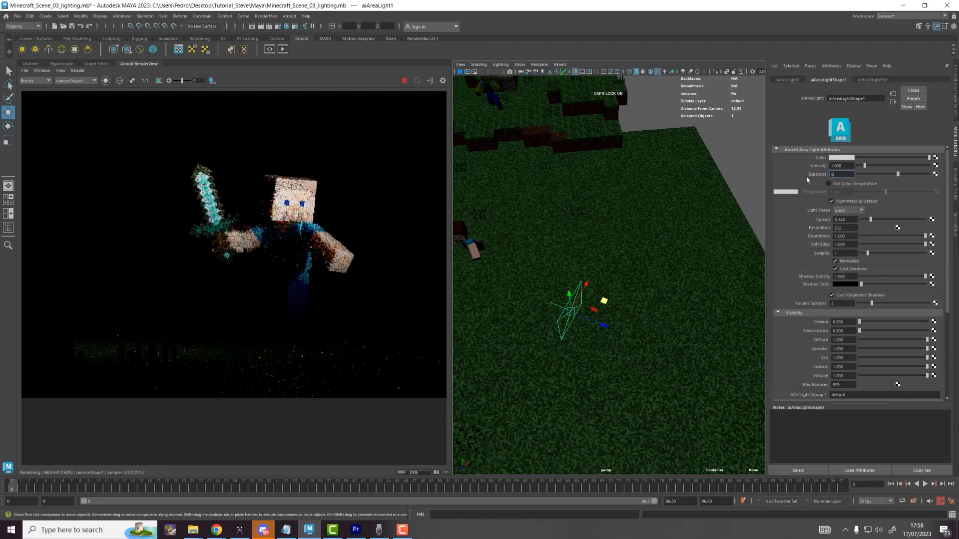
key(Return)
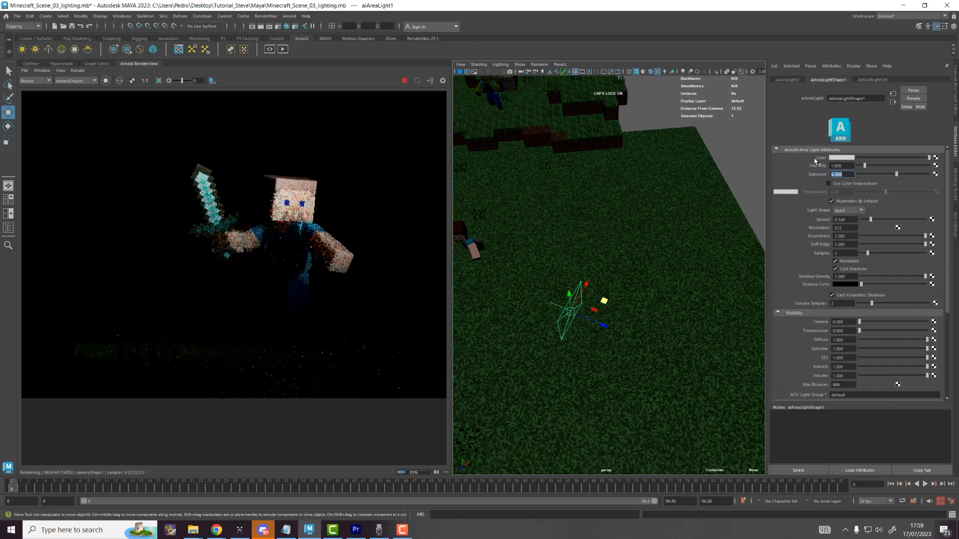
Step: Try a tan light colour, save the scene, then return the colour to near-white
click(833, 158)
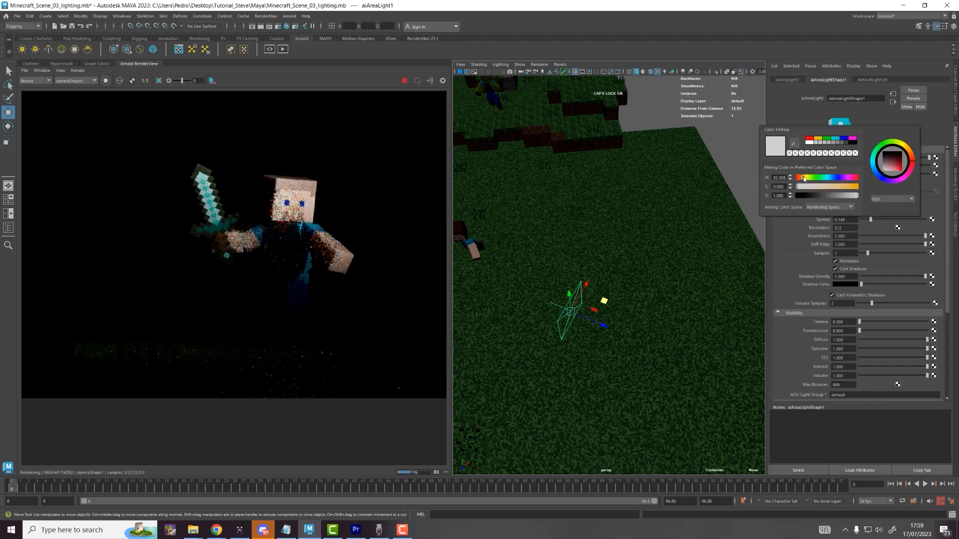
drag(813, 187, 850, 190)
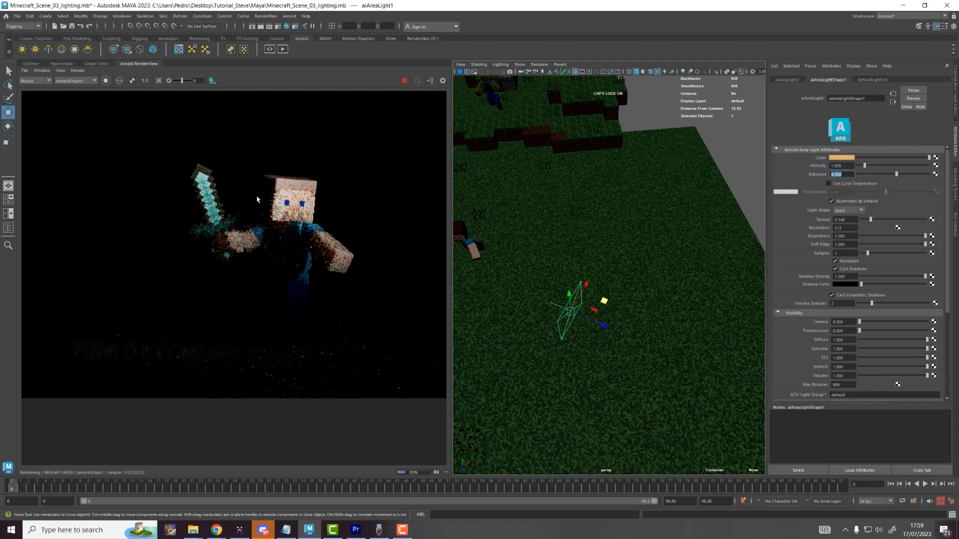
click(17, 16)
click(31, 48)
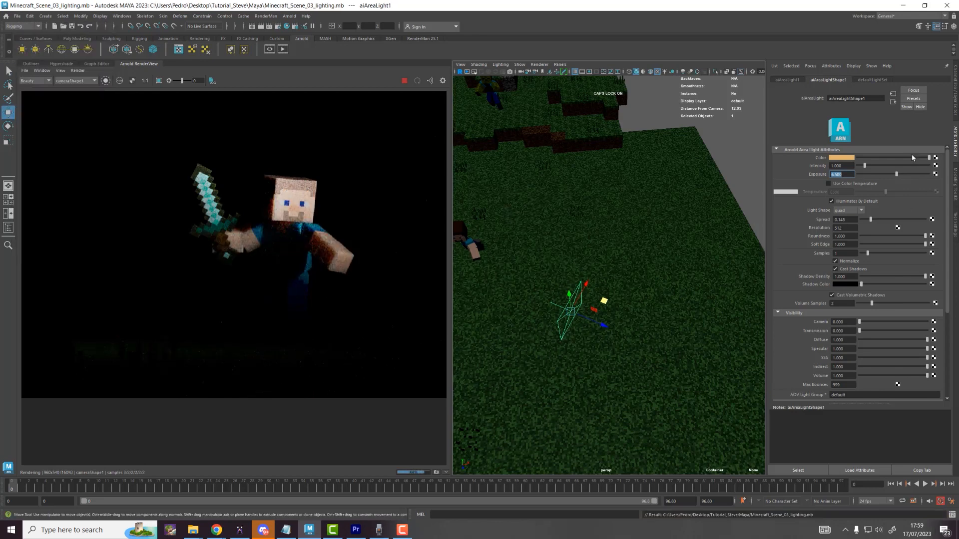
mouse_move(928, 158)
mouse_down()
mouse_move(857, 157)
mouse_move(930, 158)
mouse_up()
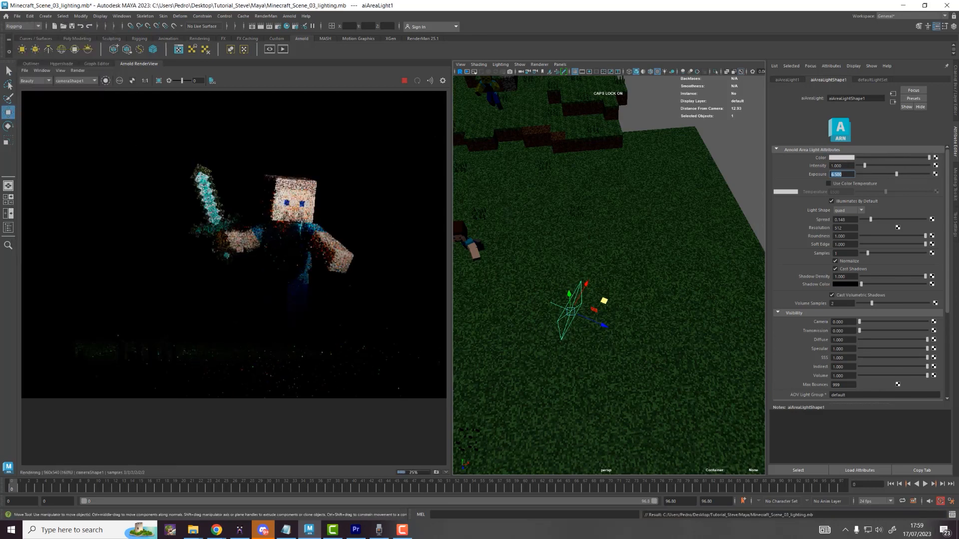
key(ctrl+z)
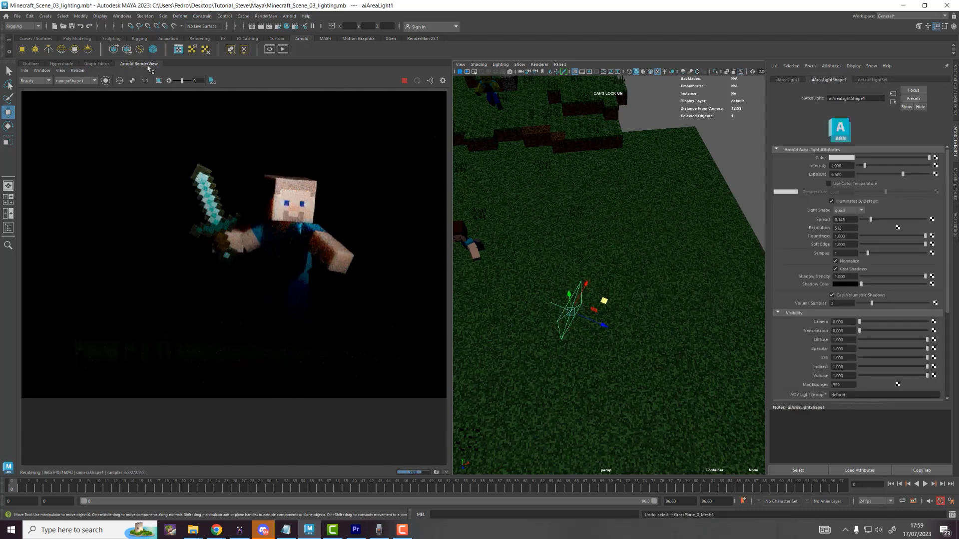
Step: Start a new Arnold render using cameraShape1 as the render camera
drag(149, 67, 296, 94)
click(576, 81)
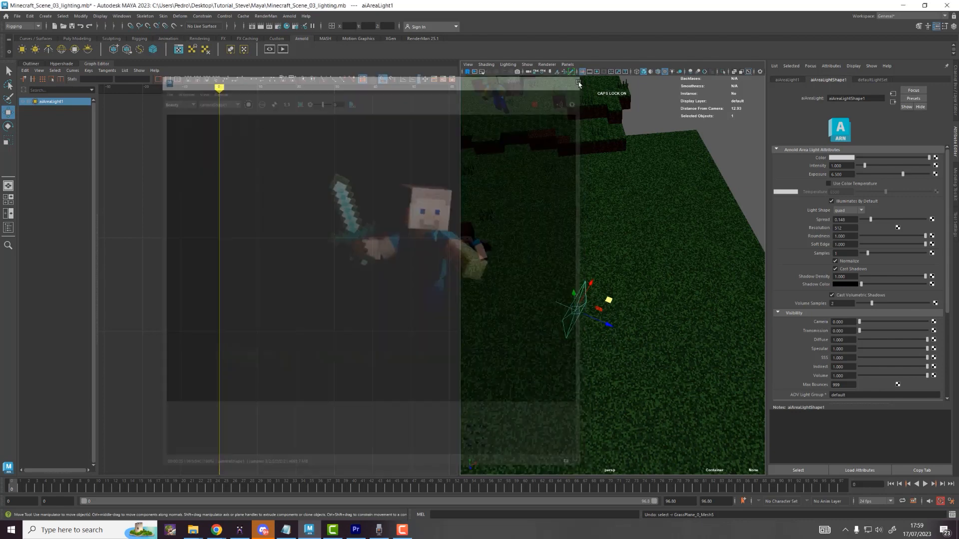
click(282, 47)
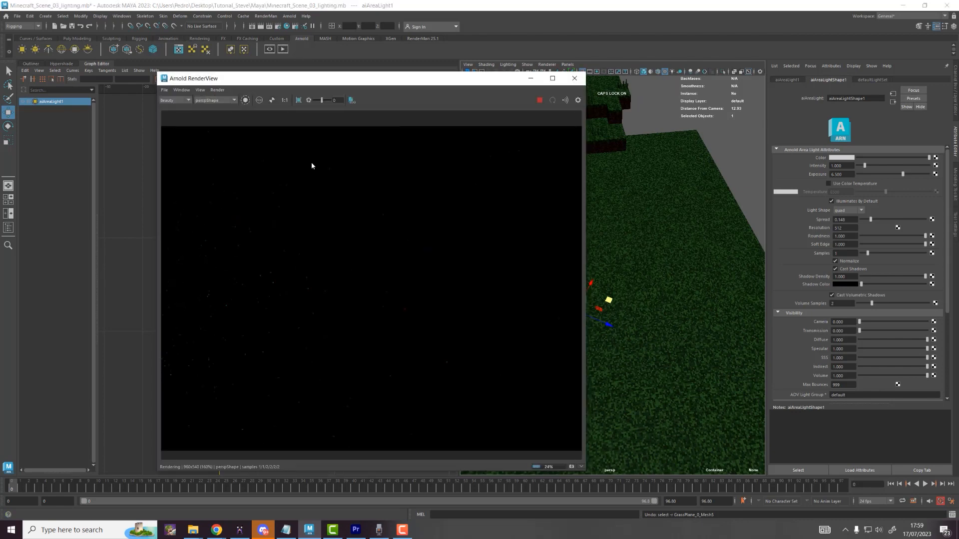
scroll(283, 200, down, 5)
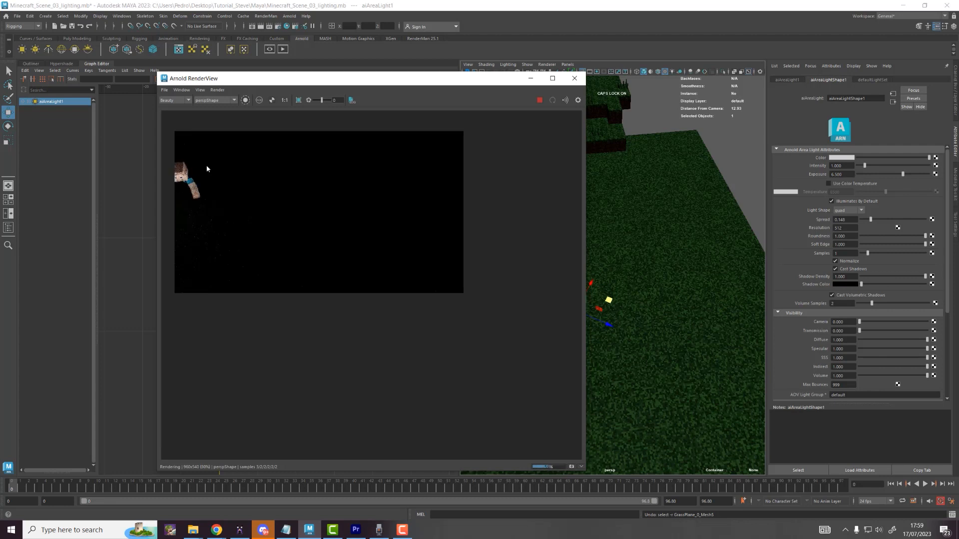
click(211, 101)
click(220, 110)
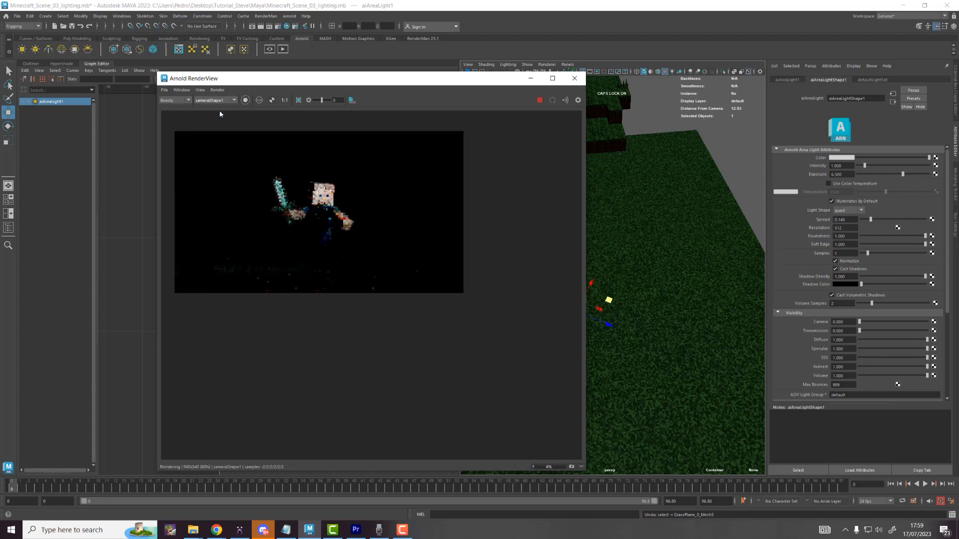
Step: Tint the area light orange and re-render from cameraShape1
click(848, 158)
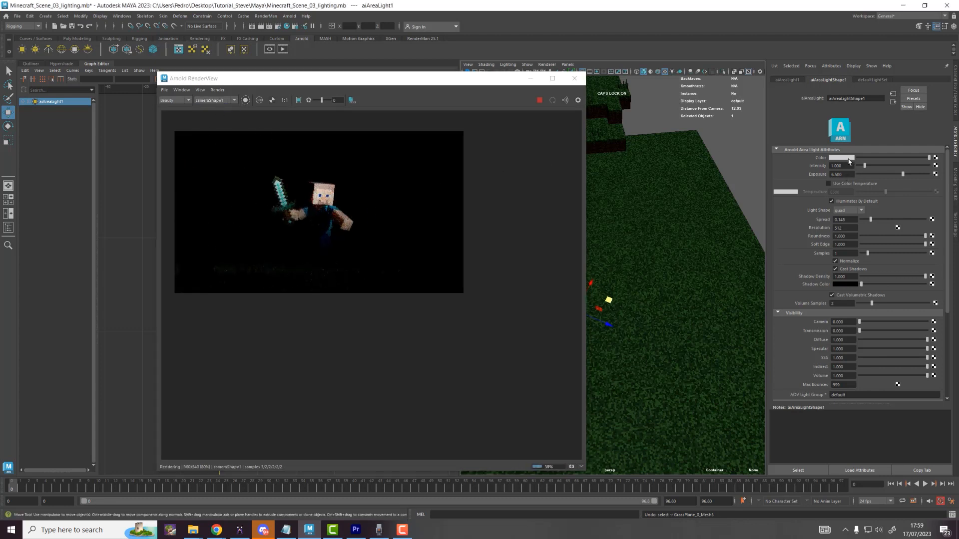
drag(846, 190, 854, 190)
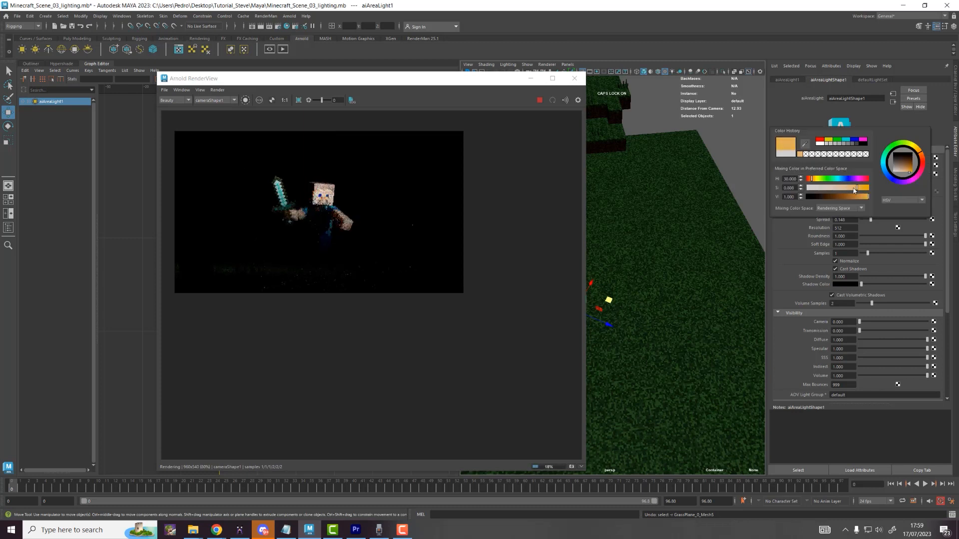
click(551, 100)
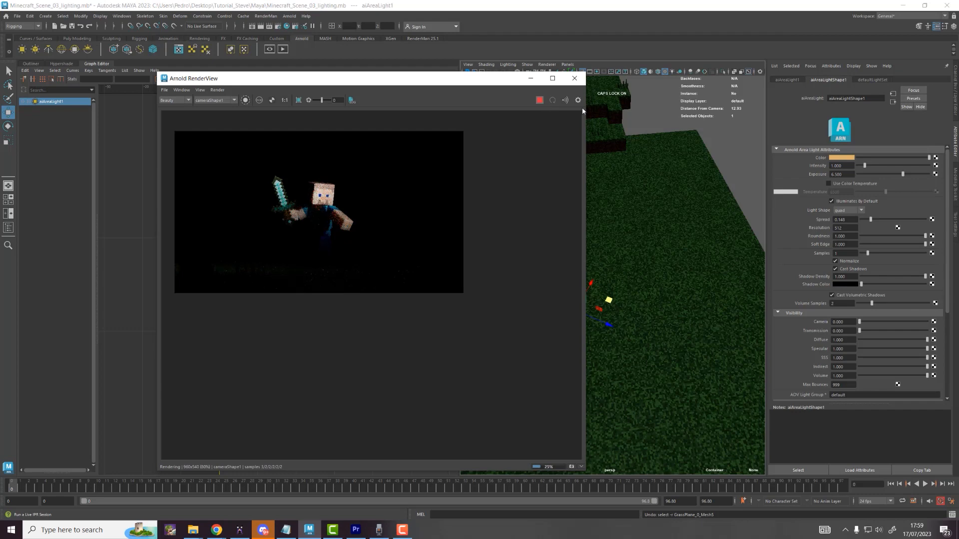
click(574, 78)
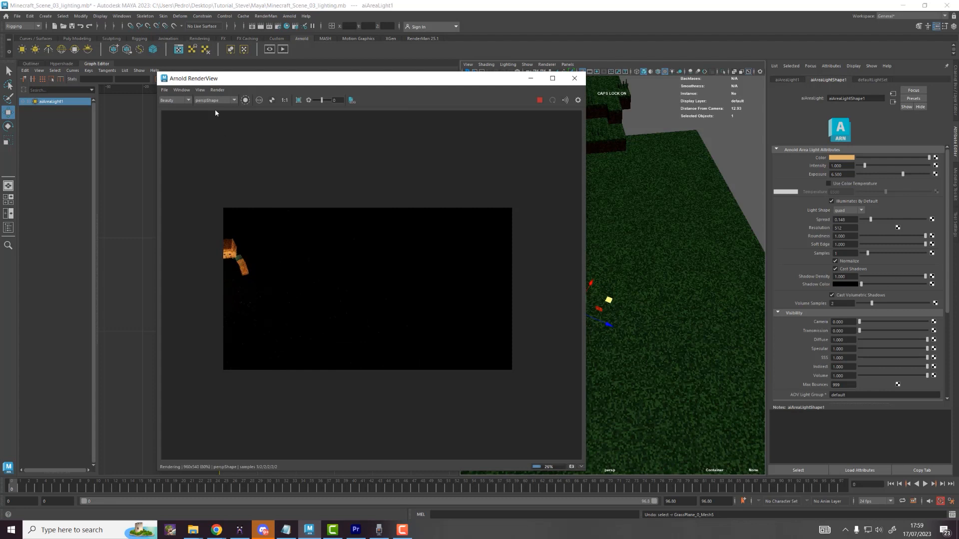
click(215, 100)
click(220, 112)
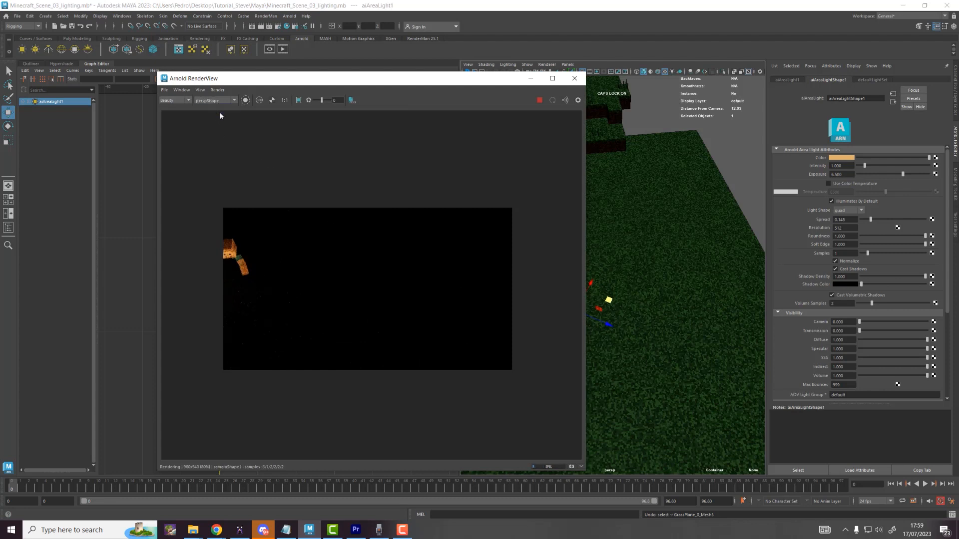
Step: Make the light colour less saturated and restart the render
click(846, 156)
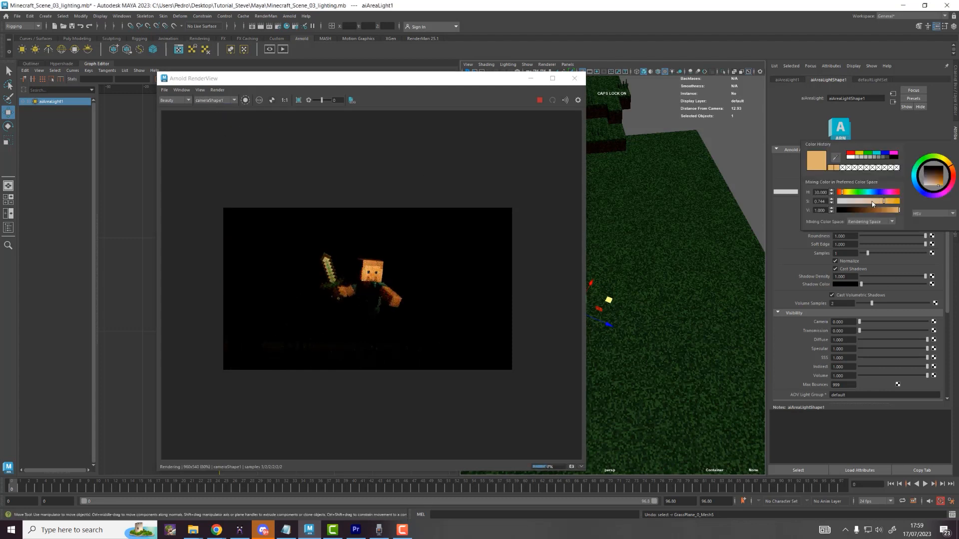
click(873, 202)
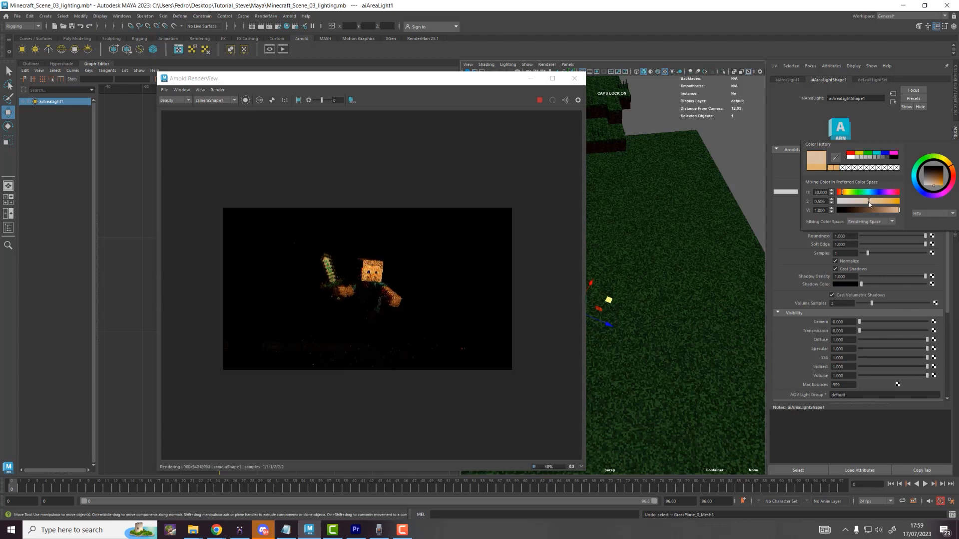
click(562, 101)
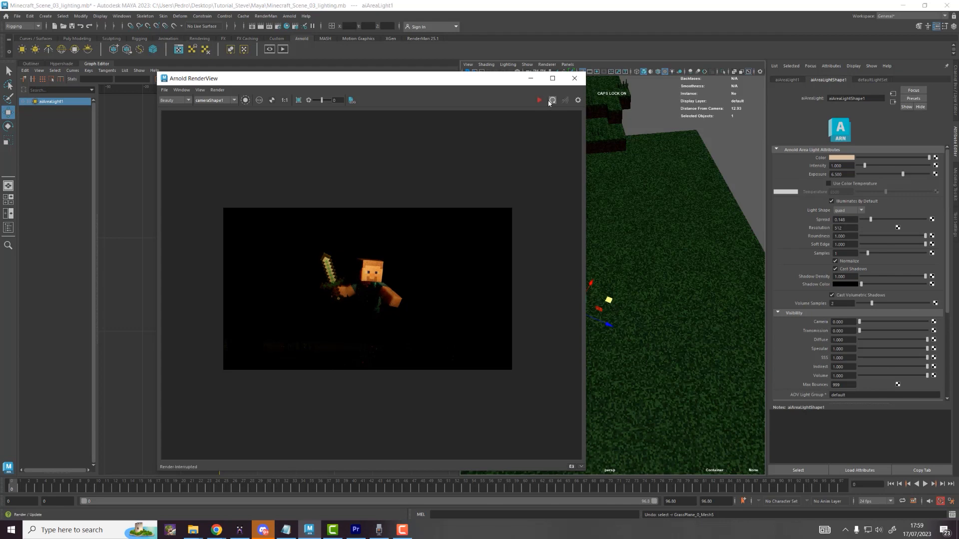
click(551, 101)
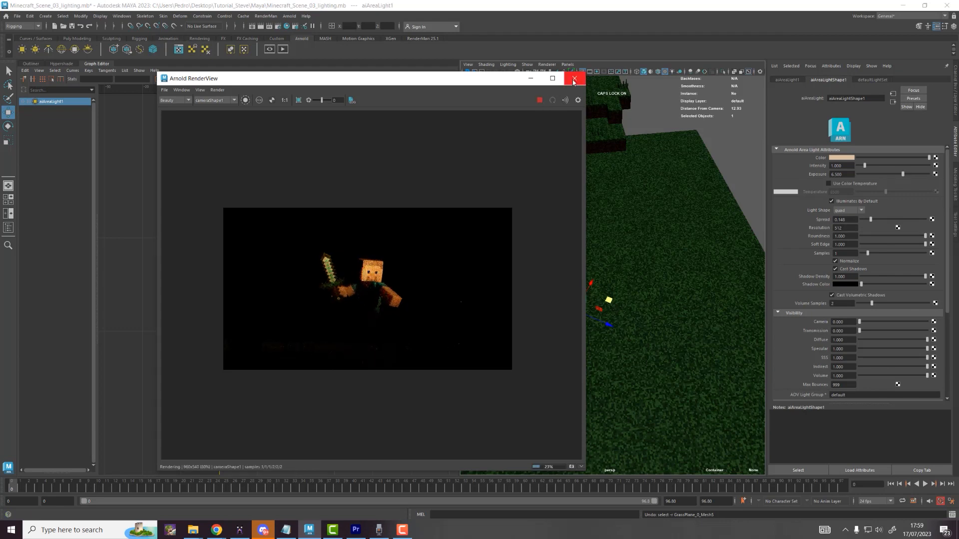
click(575, 79)
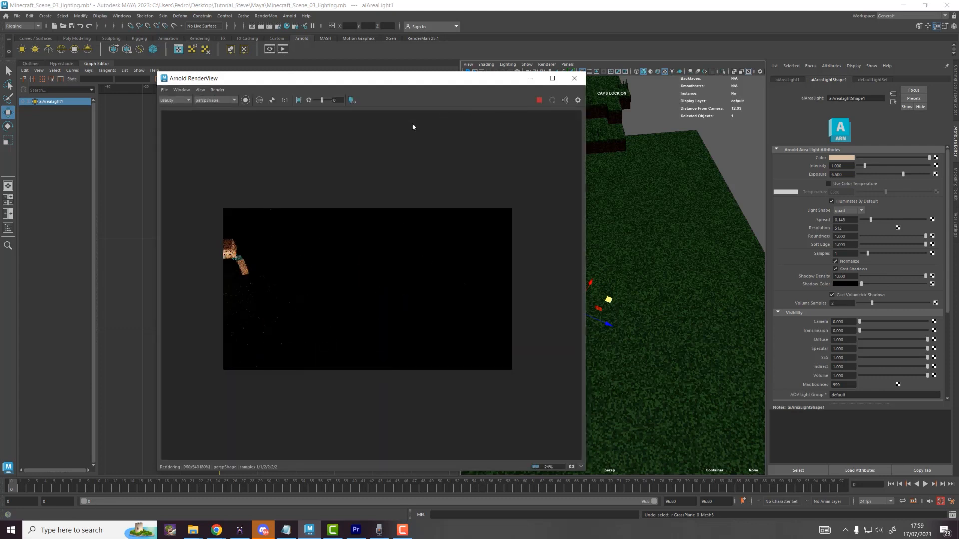
Step: Render from cameraShape1 and dock the RenderView beside the viewport
click(230, 101)
click(223, 109)
scroll(381, 290, up, 2)
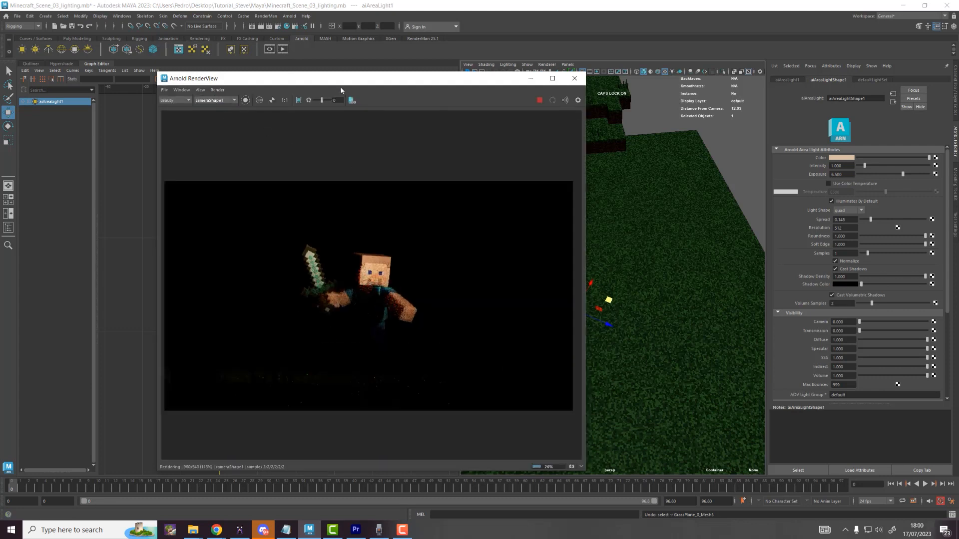
drag(341, 84, 206, 68)
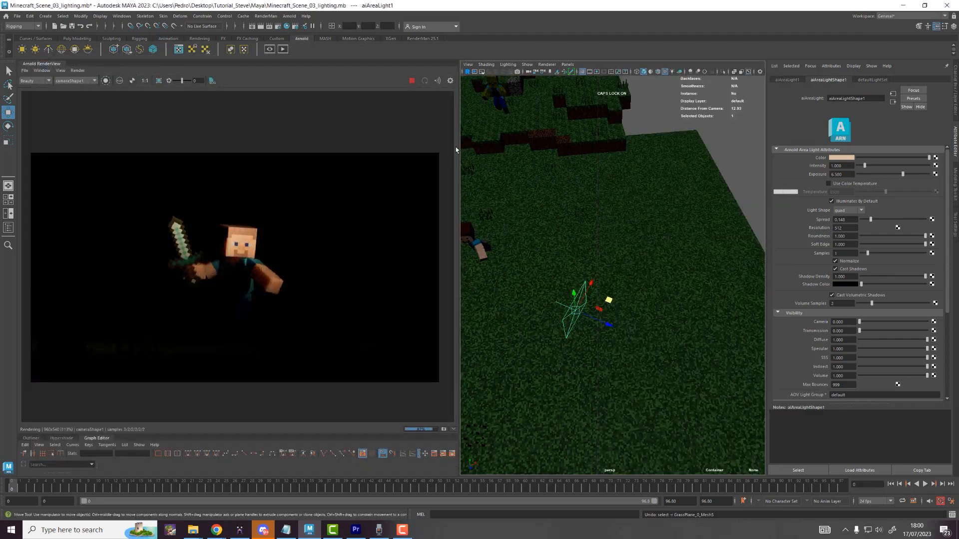
Step: Duplicate the area light with Ctrl+D and move the copy left of Steve
drag(457, 146, 388, 146)
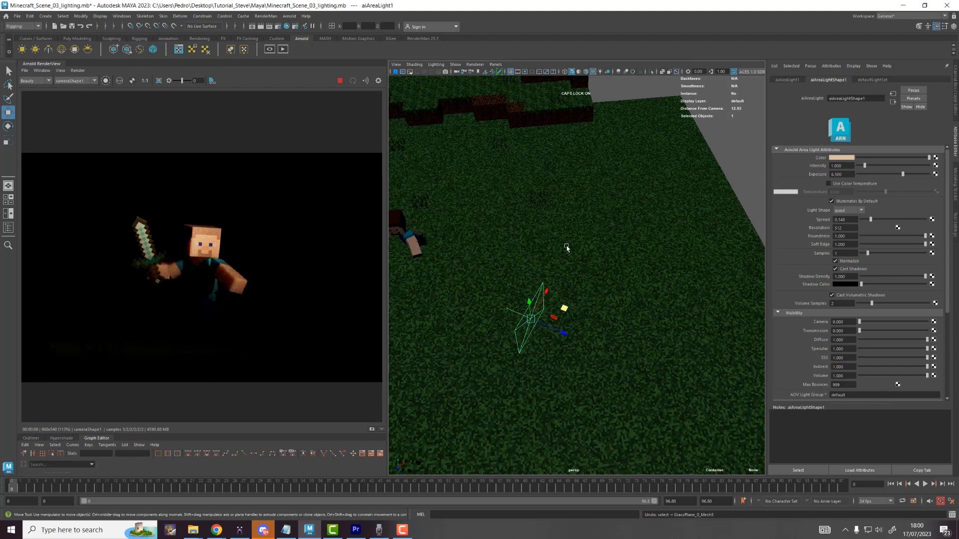
scroll(567, 248, down, 3)
alt+middle_drag(567, 252, 666, 271)
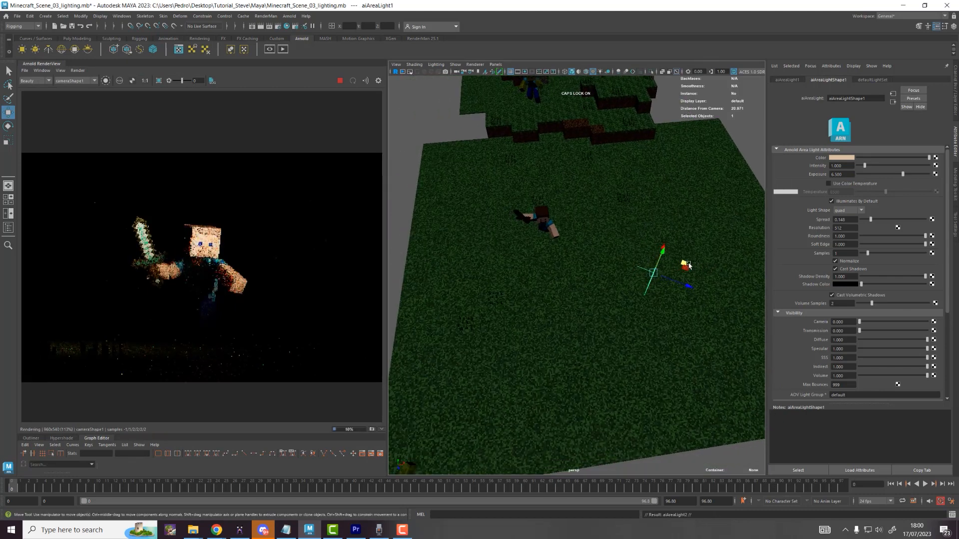
key(ctrl+d)
drag(652, 272, 529, 159)
key(e)
key(w)
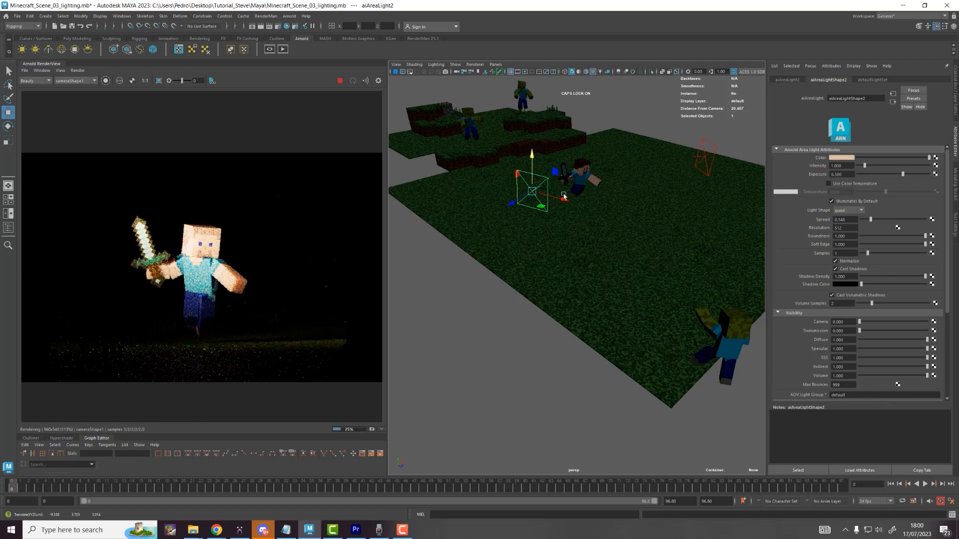
drag(558, 198, 527, 204)
Step: Lower the second light's Exposure to 3.278 and set its colour to cyan
mouse_move(902, 173)
mouse_down()
mouse_move(883, 173)
mouse_move(891, 177)
mouse_up()
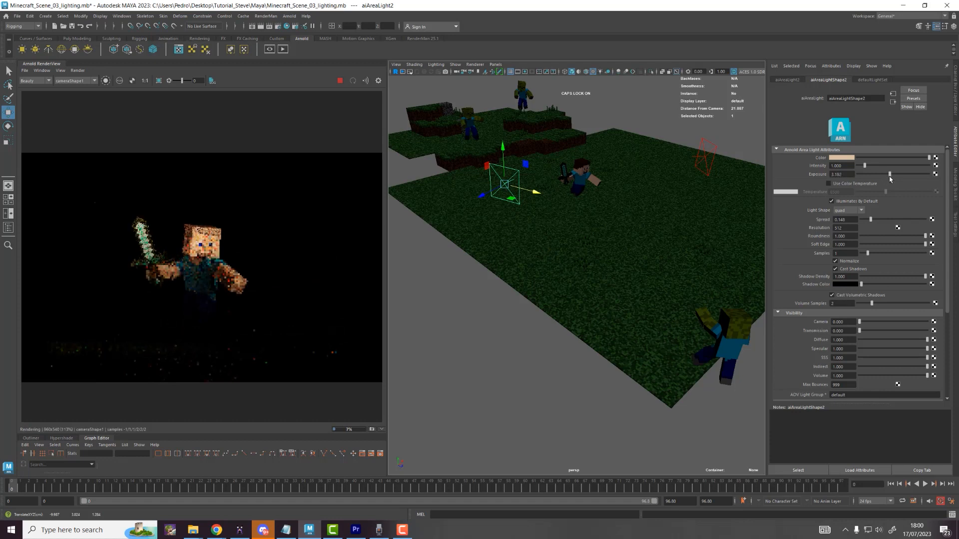
click(849, 158)
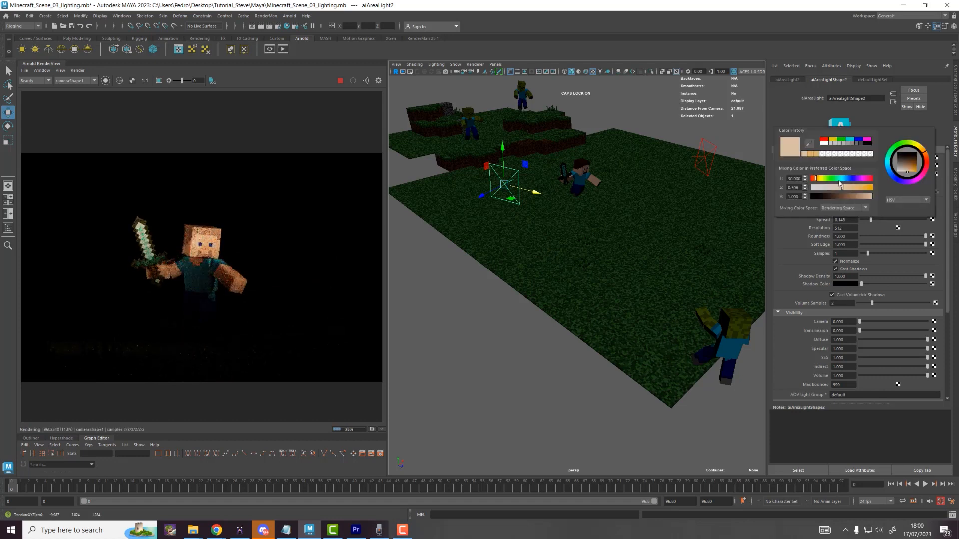
click(844, 180)
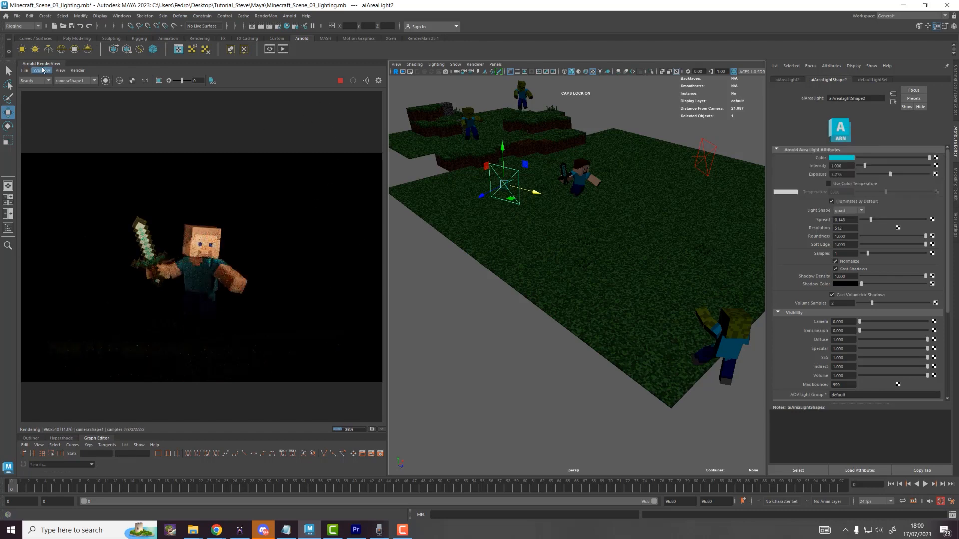
Step: Float the RenderView, zoom in on Steve and select his mesh
drag(42, 64, 91, 92)
click(481, 80)
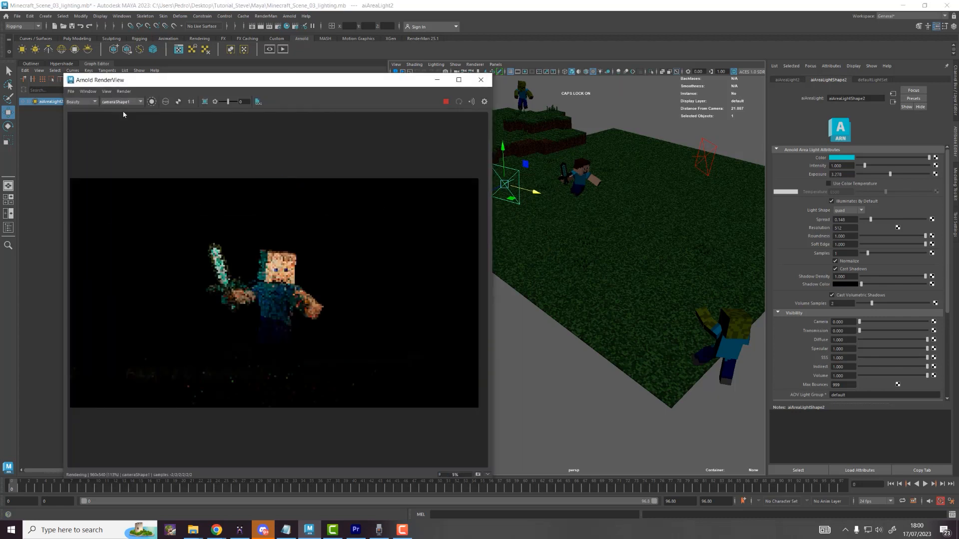
scroll(264, 290, up, 3)
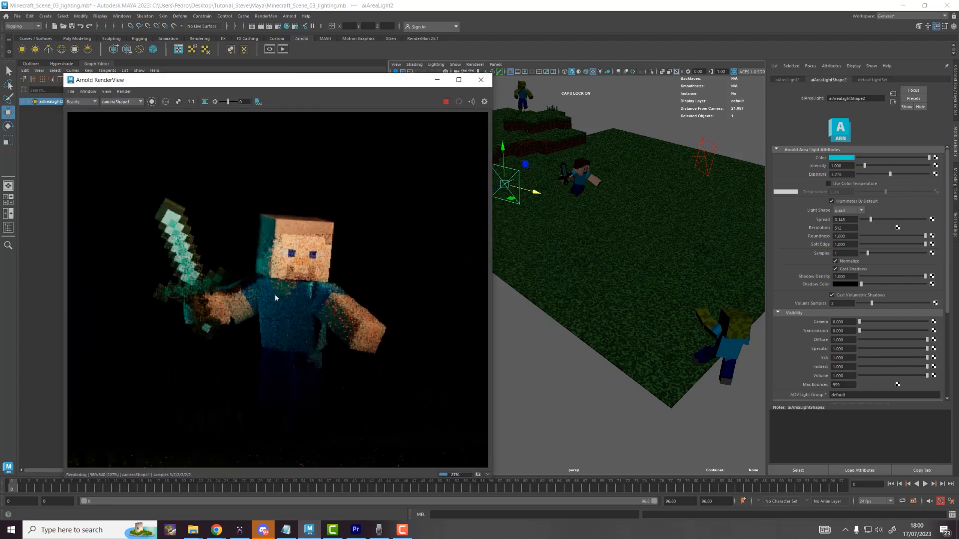
middle_drag(286, 236, 249, 178)
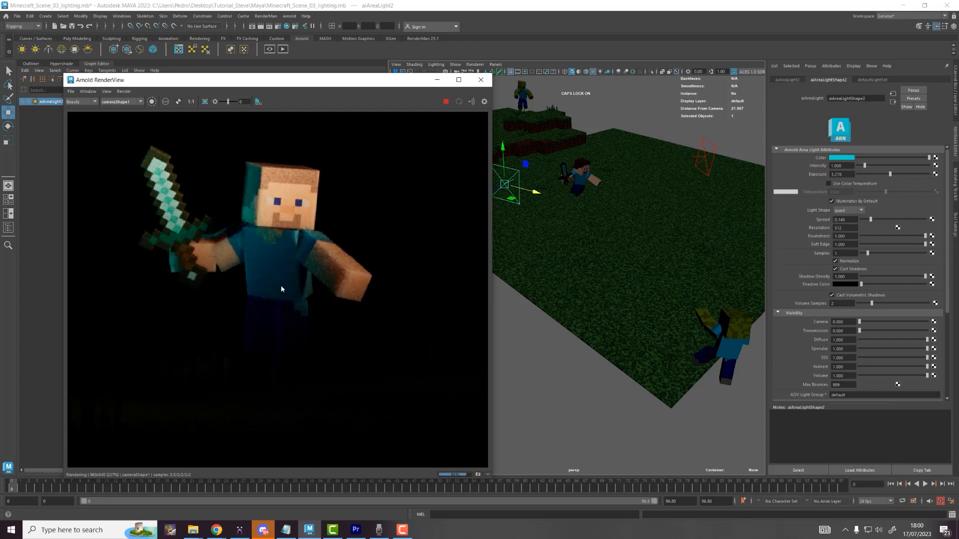
click(349, 275)
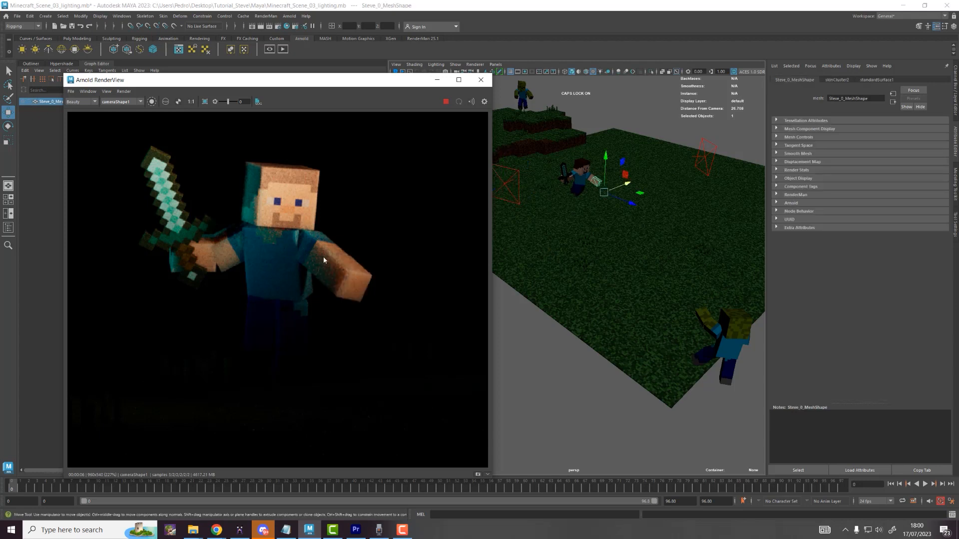
Step: Select standardSurface1 in the Hypershade and try renaming it
drag(110, 82, 406, 85)
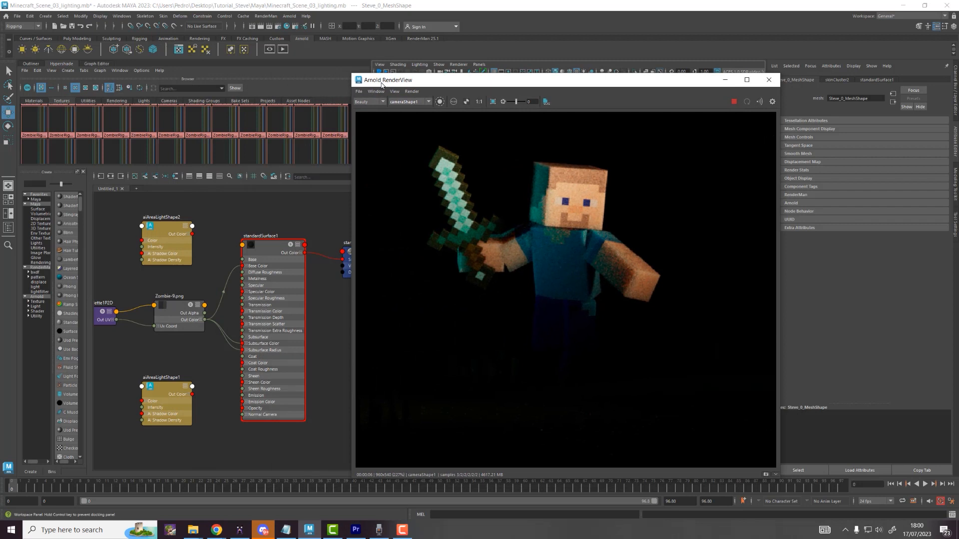
click(268, 290)
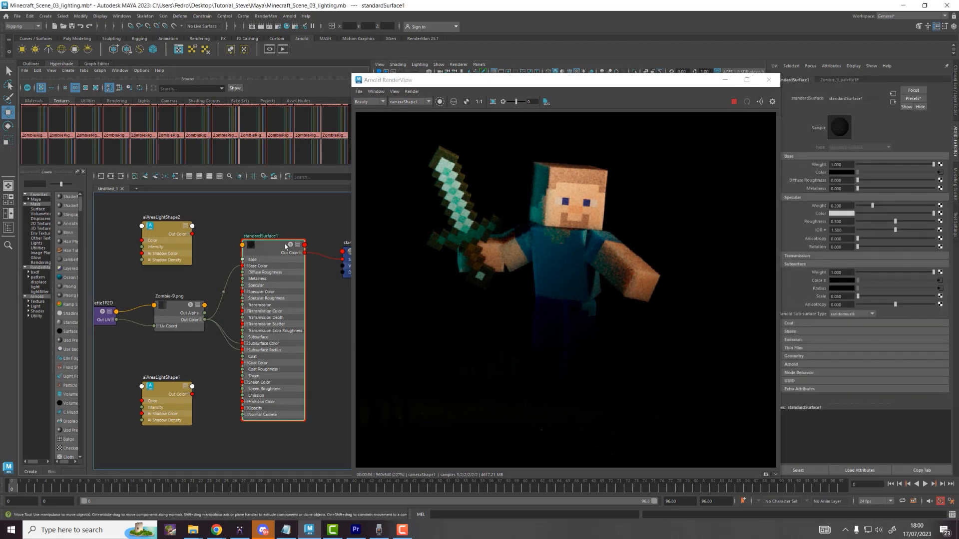
double_click(269, 238)
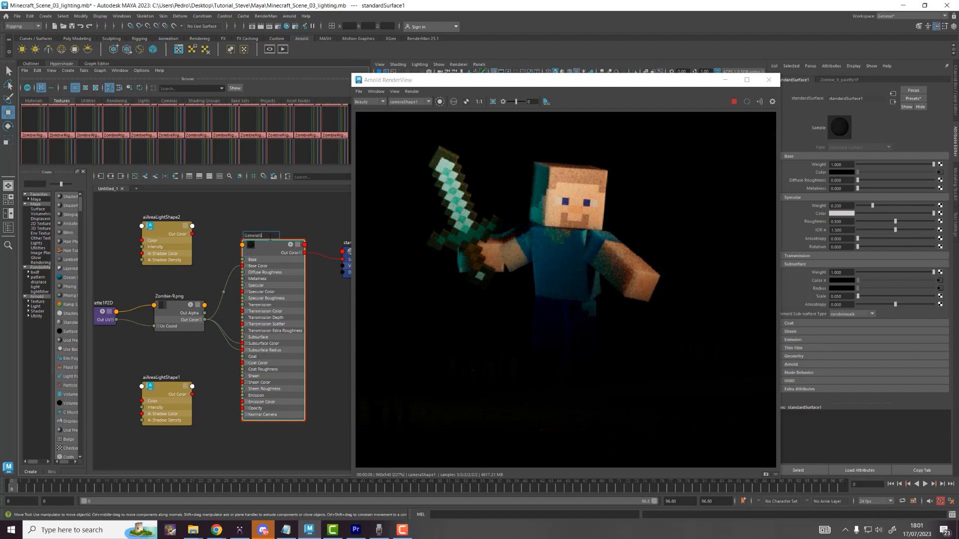
key(Return)
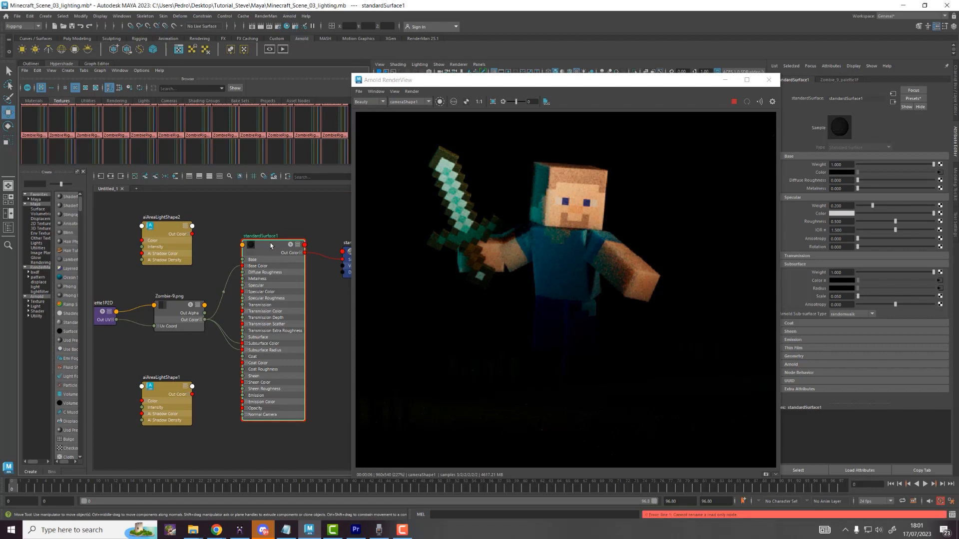
double_click(274, 237)
Step: Run Delete Unused Nodes and delete the selected zombie texture swatches
click(38, 70)
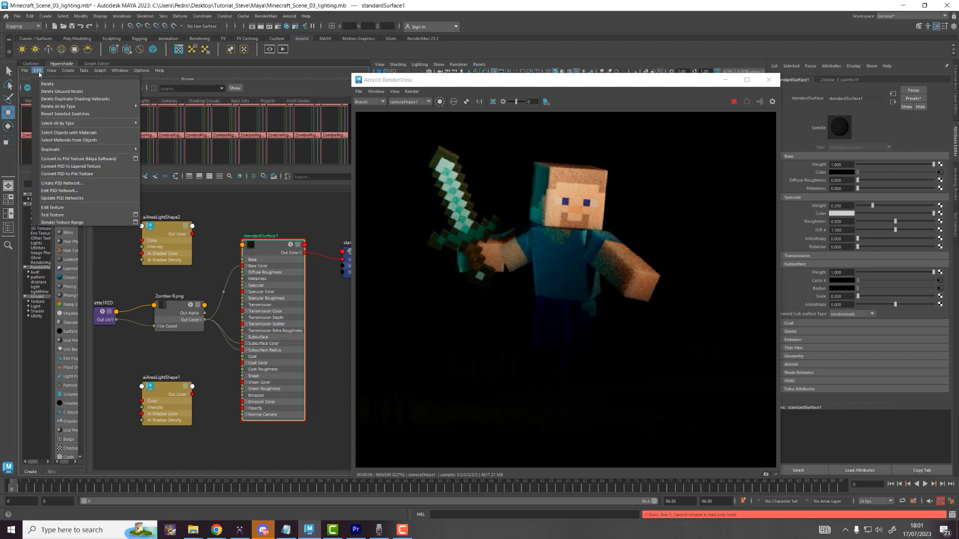
click(56, 91)
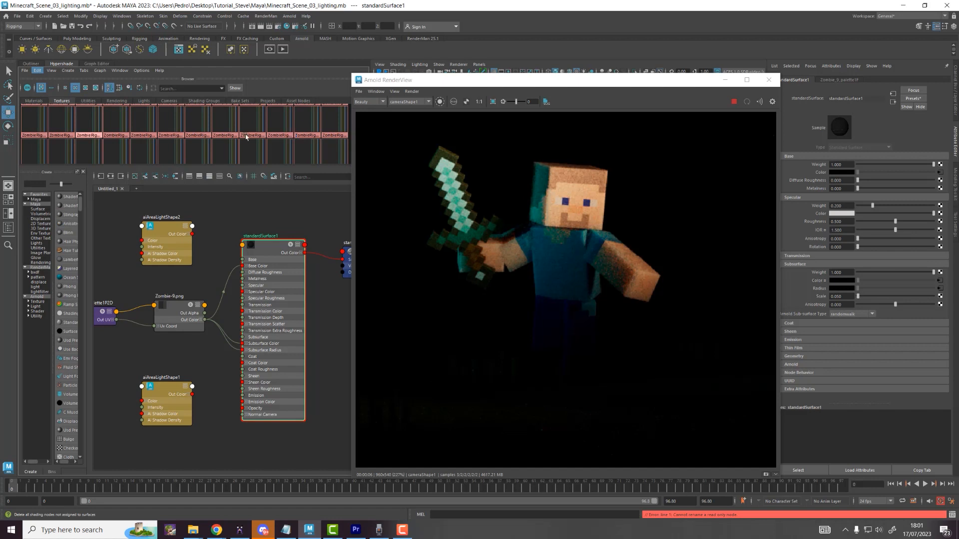
key(Delete)
double_click(264, 236)
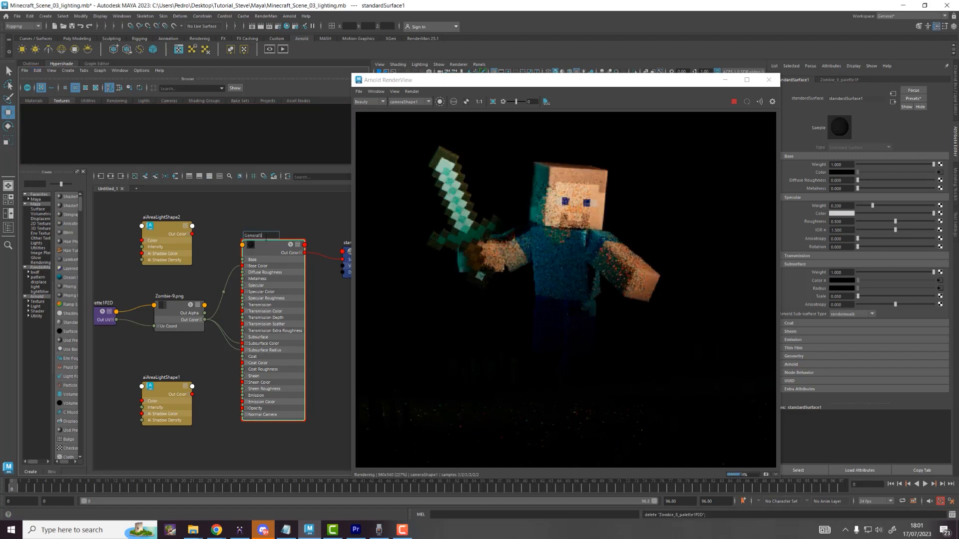
key(Return)
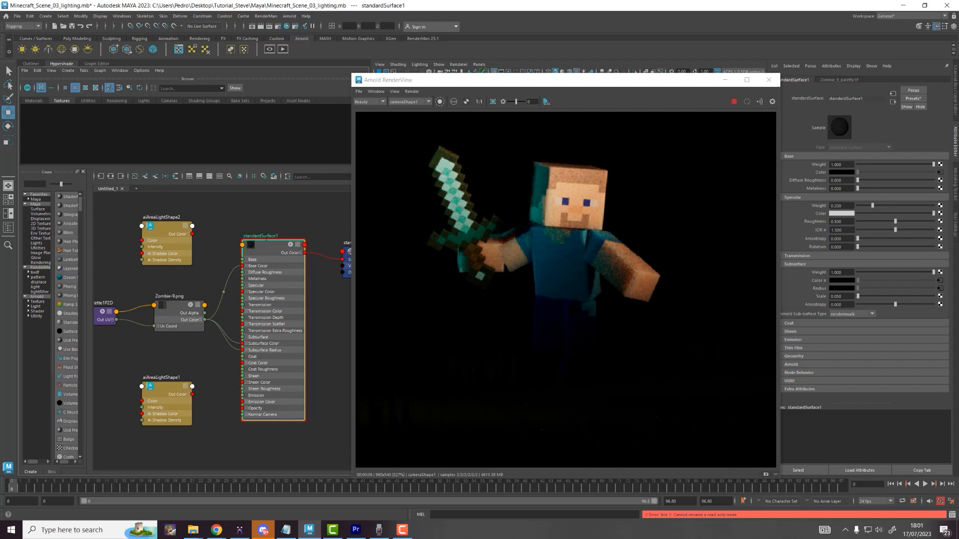
click(300, 235)
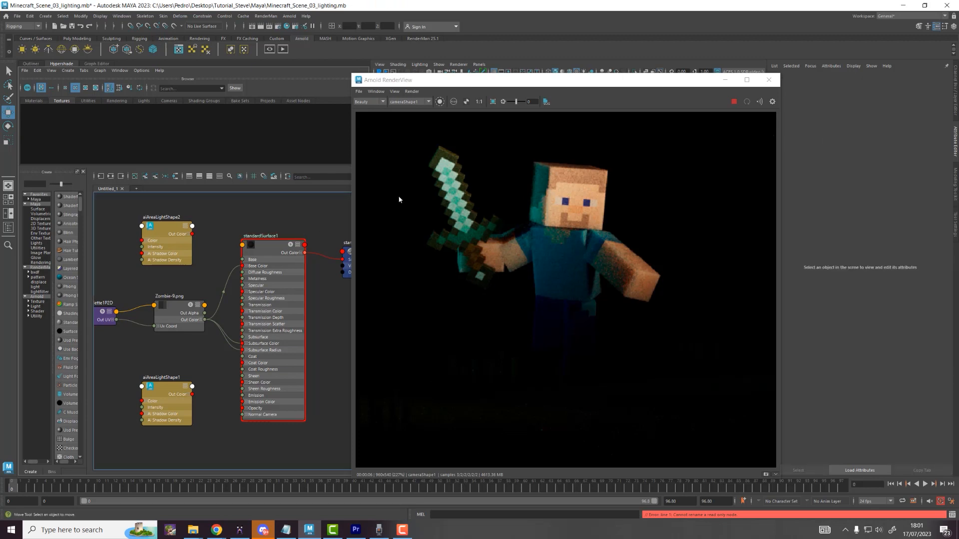
Step: Set standardSurface1's Subsurface Scale to 0.025 and dock the Arnold RenderView on the left
drag(537, 90, 359, 69)
click(291, 288)
click(840, 296)
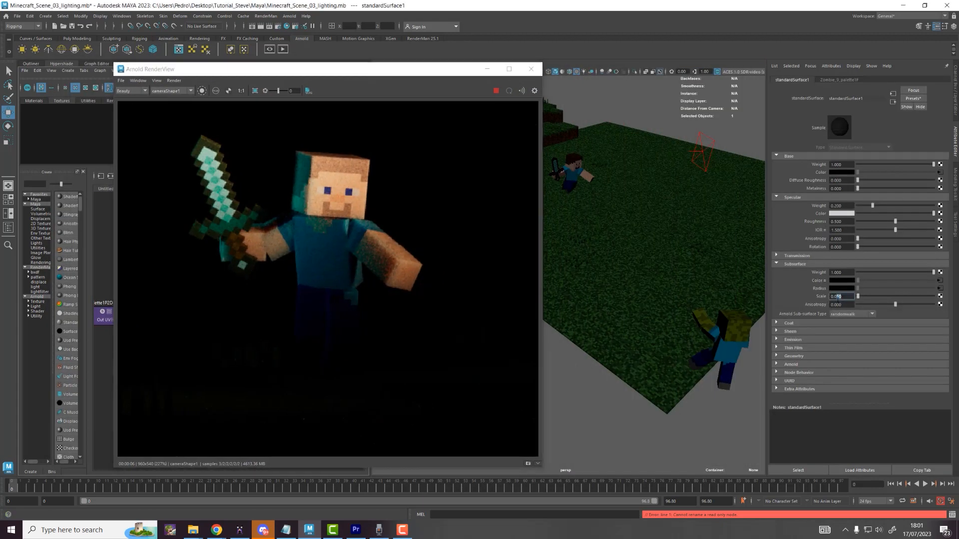
text(0.025)
key(Return)
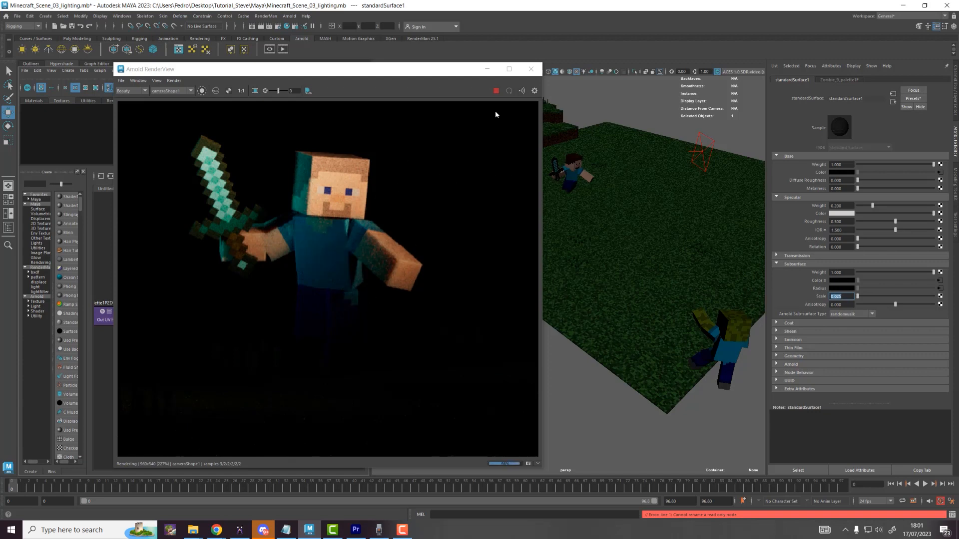
drag(468, 73, 326, 67)
click(545, 197)
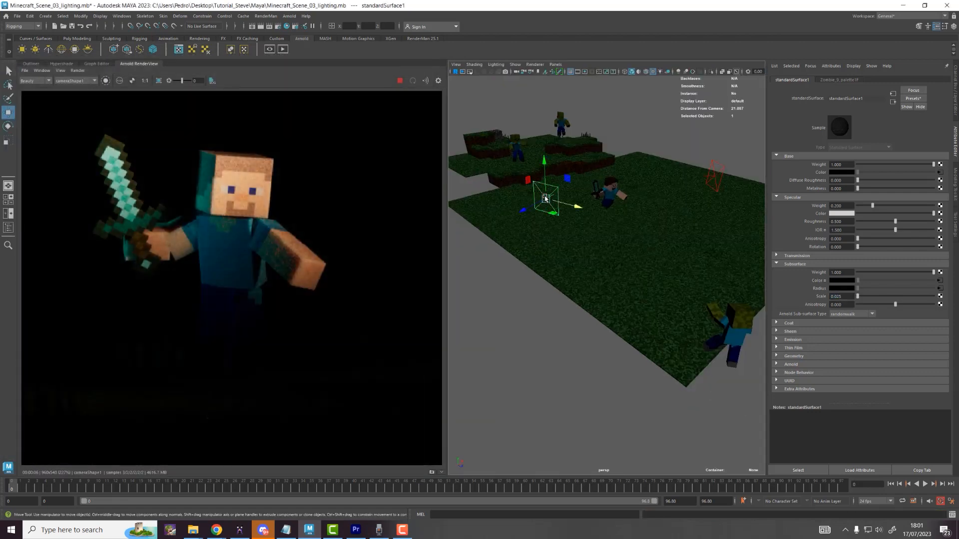
Step: Lower the second area light along Y and save the scene
drag(544, 171, 545, 191)
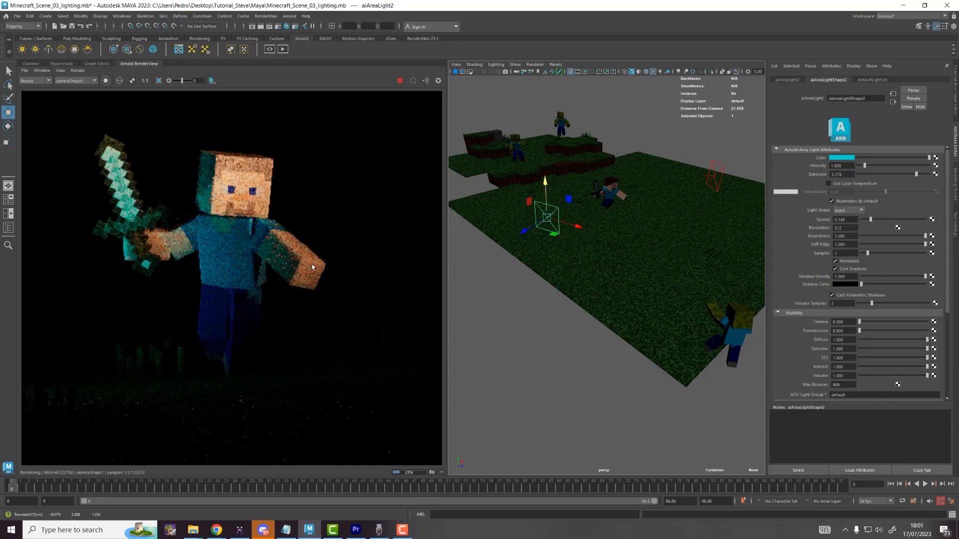
scroll(312, 268, down, 2)
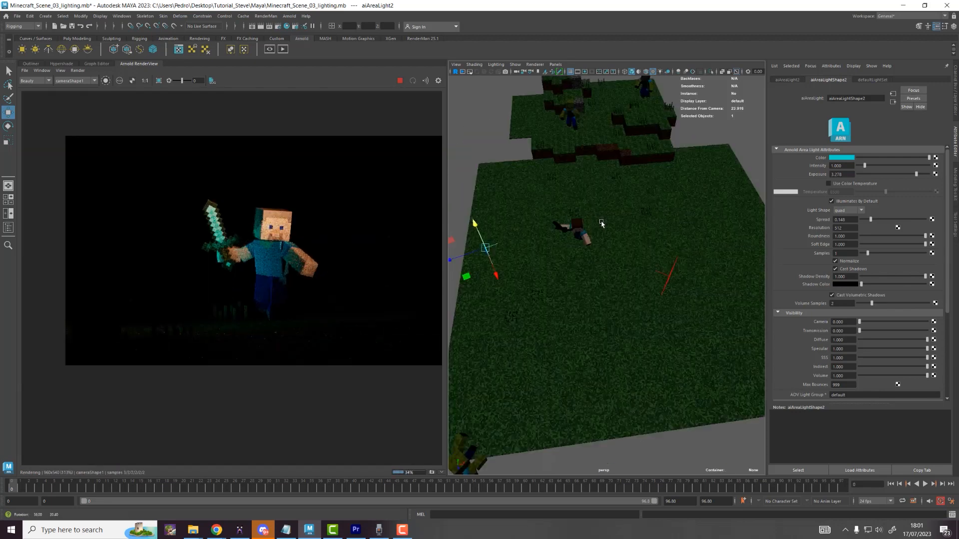
alt+drag(643, 210, 649, 311)
key(ctrl+s)
Step: Duplicate aiAreaLight1, move the copy below the grass edge and turn it toward the characters
shift+click(640, 310)
scroll(640, 311, down, 5)
alt+middle_drag(649, 311, 631, 269)
click(632, 269)
scroll(628, 260, up, 4)
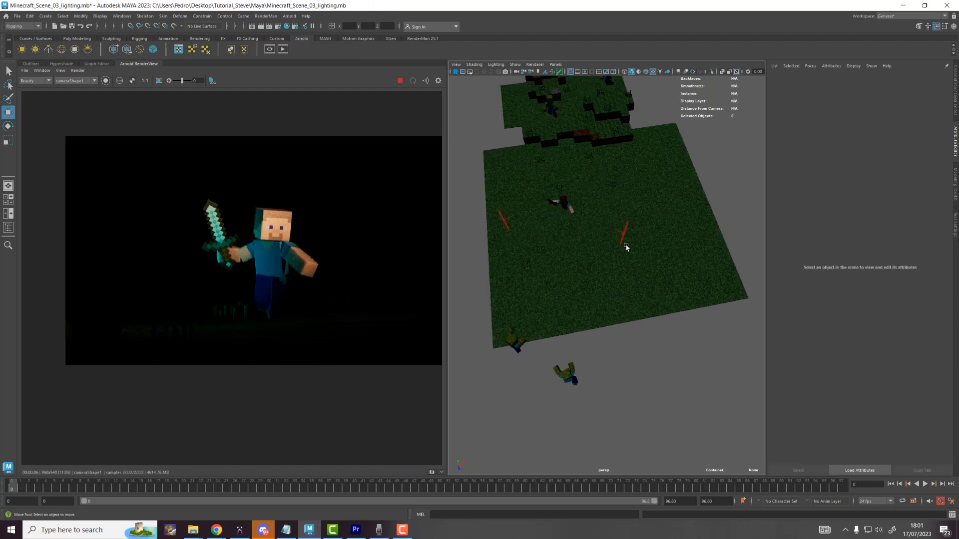
click(622, 235)
key(ctrl+d)
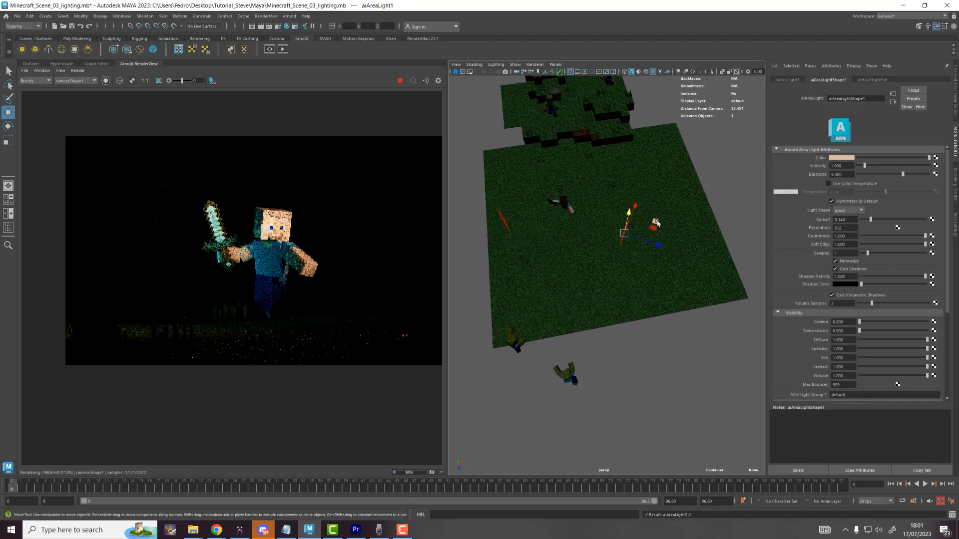
drag(658, 223, 641, 398)
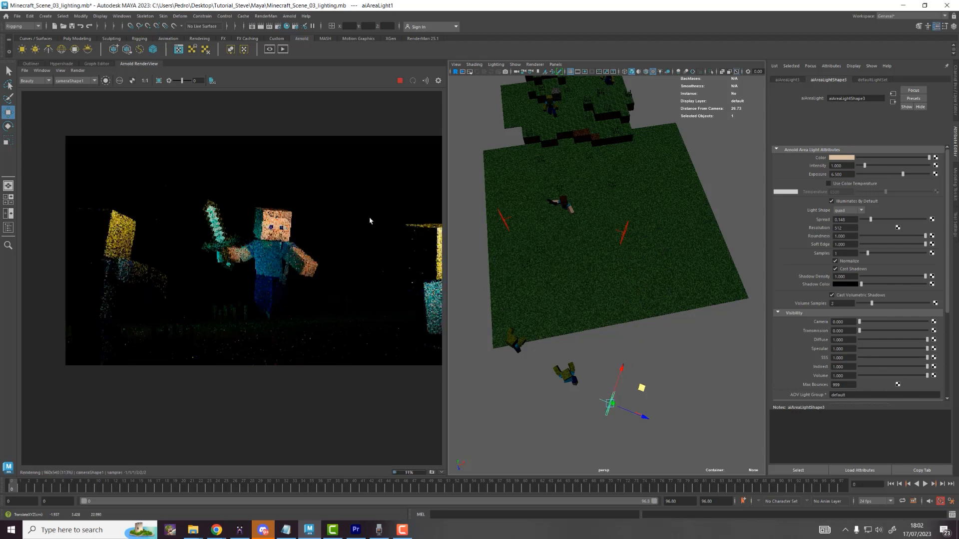
middle_drag(369, 223, 292, 193)
drag(648, 394, 650, 272)
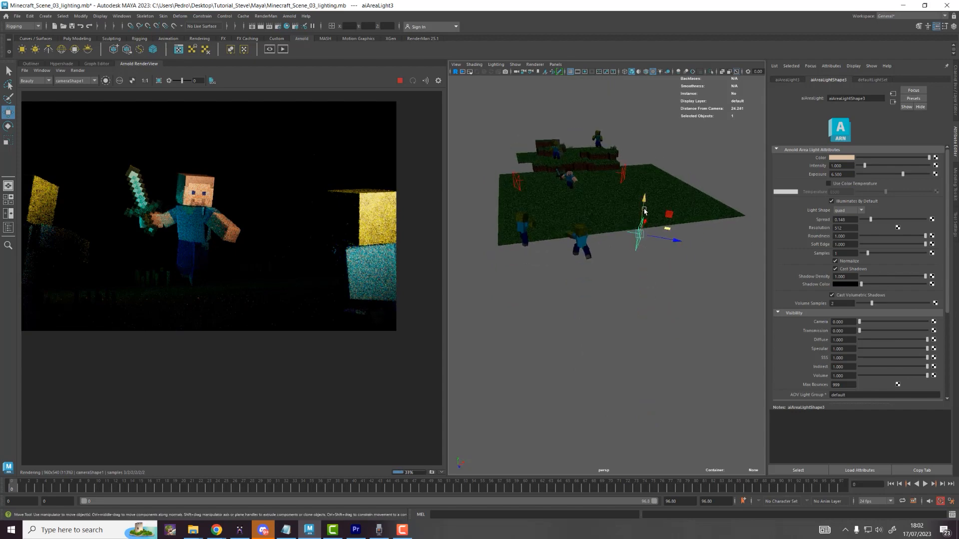
key(e)
drag(666, 199, 651, 194)
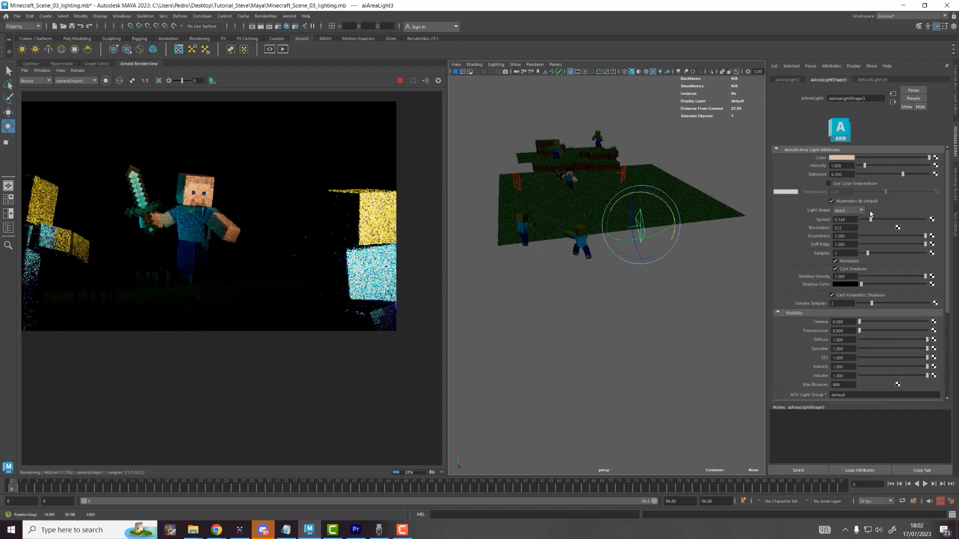
Step: Lower the copied light's Exposure to 4.144
drag(897, 177, 893, 176)
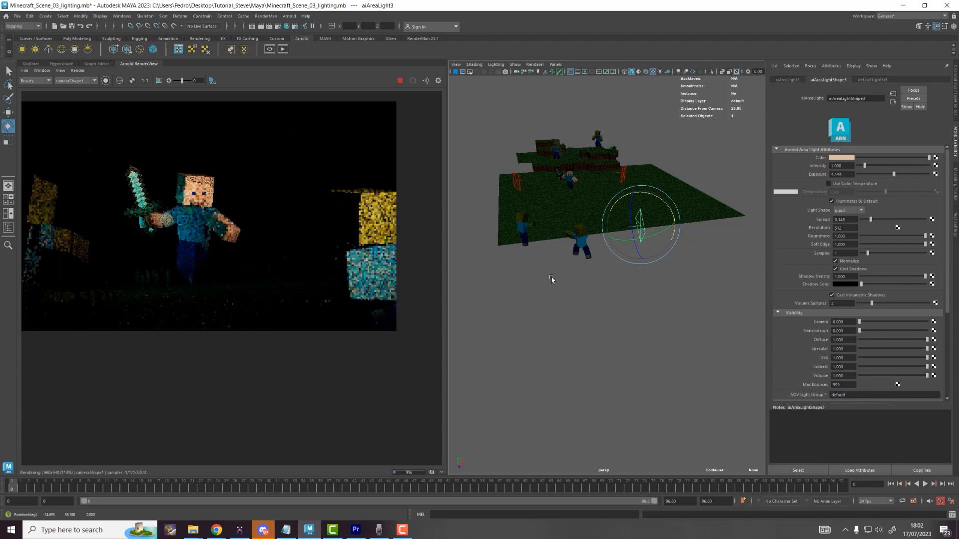
scroll(210, 249, down, 2)
alt+middle_drag(210, 249, 238, 257)
alt+drag(556, 301, 560, 322)
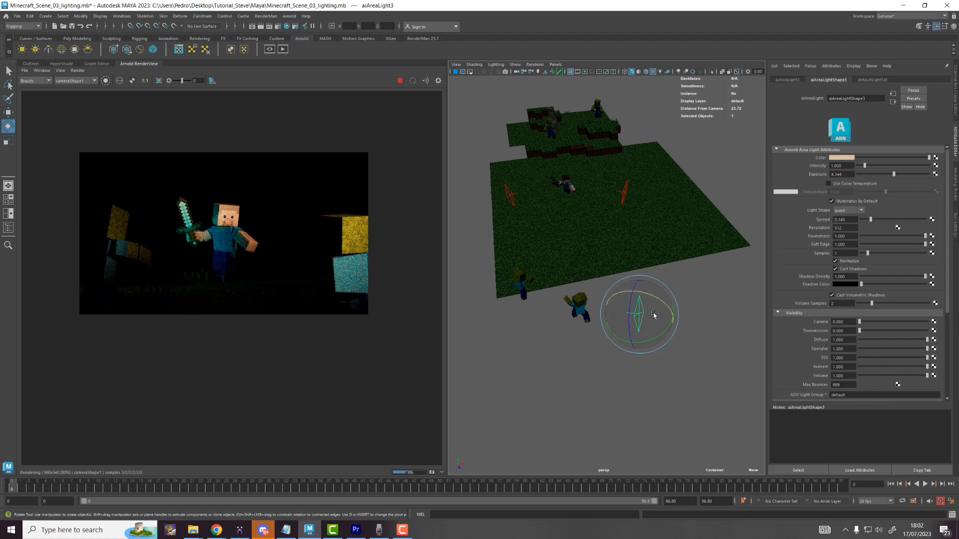
Step: Duplicate the light as aiAreaLight4 and place it beside the characters off the grass edge
key(ctrl+d)
key(w)
drag(672, 306, 585, 290)
key(e)
key(w)
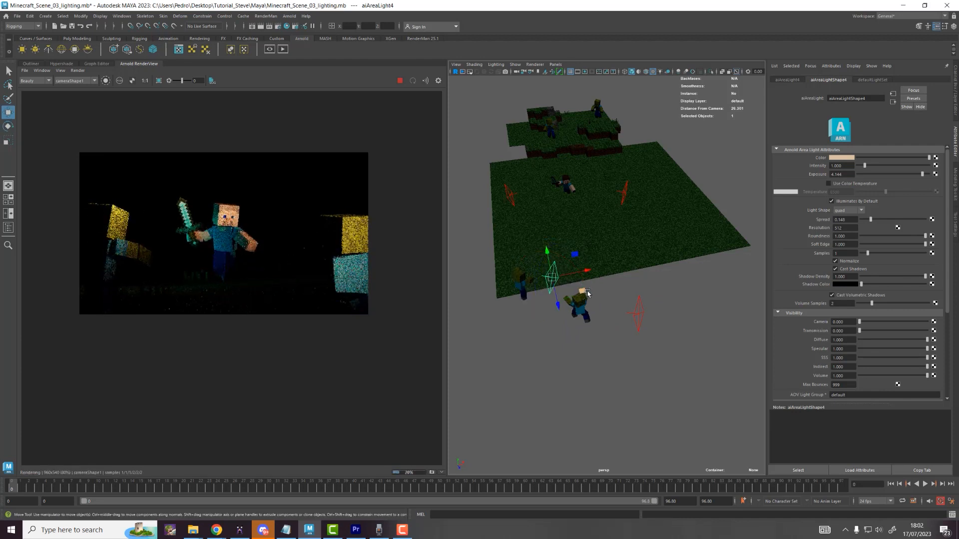
click(574, 292)
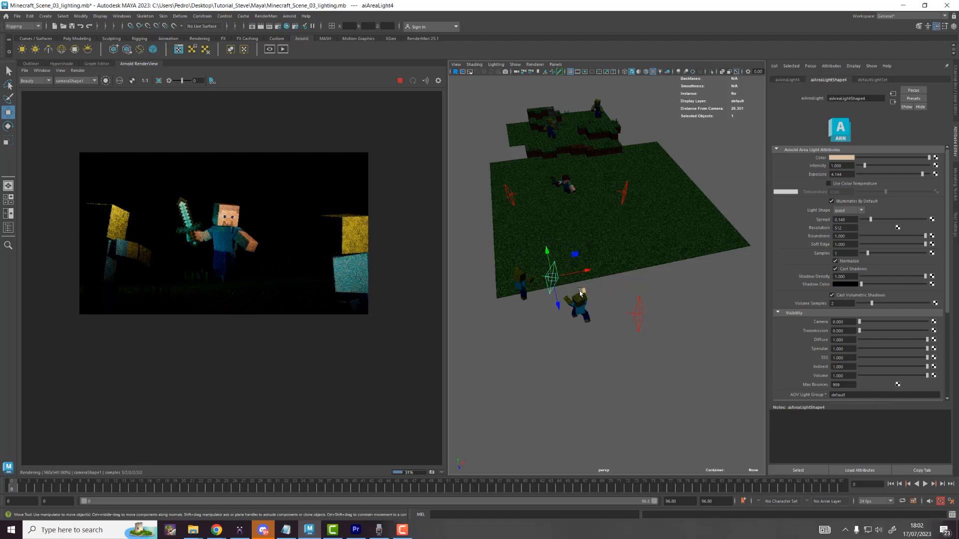
drag(583, 291, 541, 292)
key(e)
key(w)
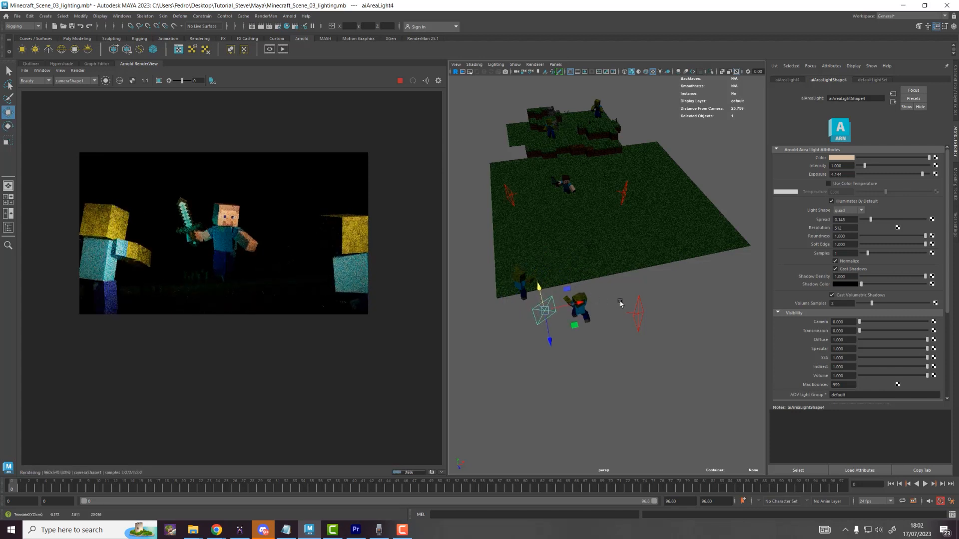
drag(640, 298, 630, 311)
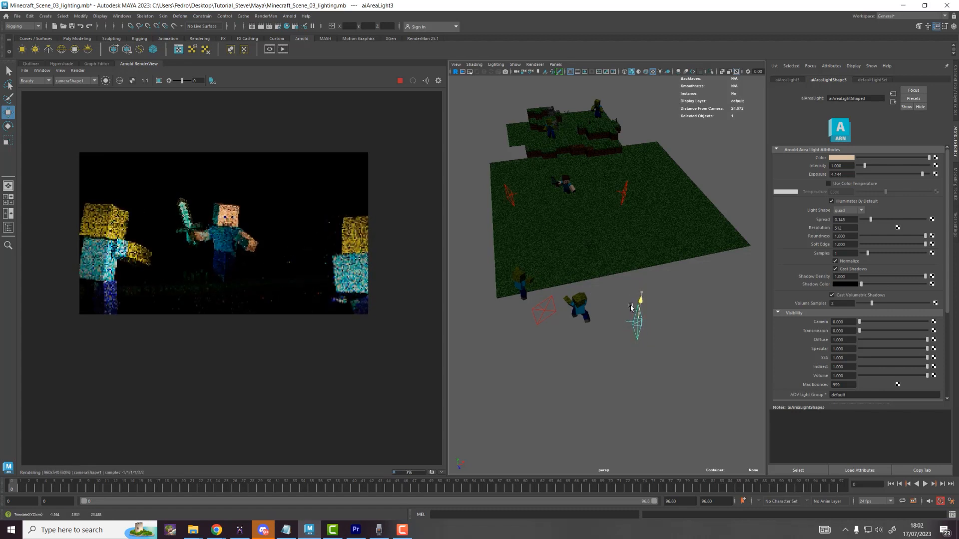
click(625, 194)
alt+drag(624, 194, 645, 231)
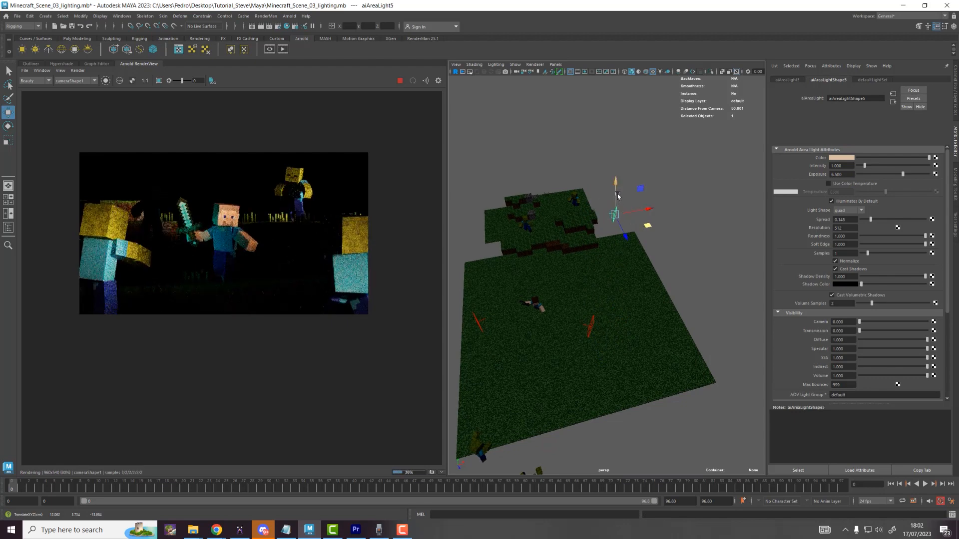
Step: Nudge the copied area light right, raise it over the upper terrain, and enlarge it slightly
drag(647, 226, 610, 246)
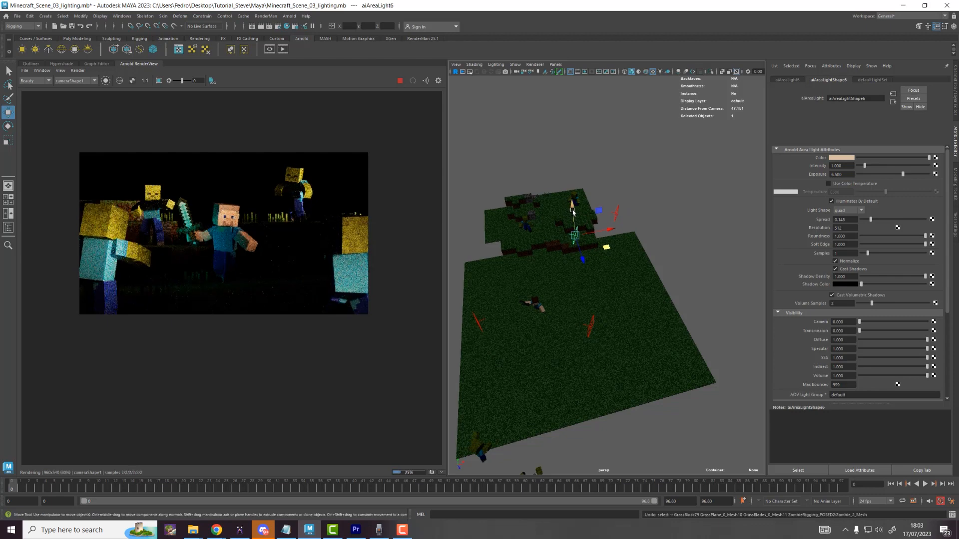
drag(573, 212, 567, 193)
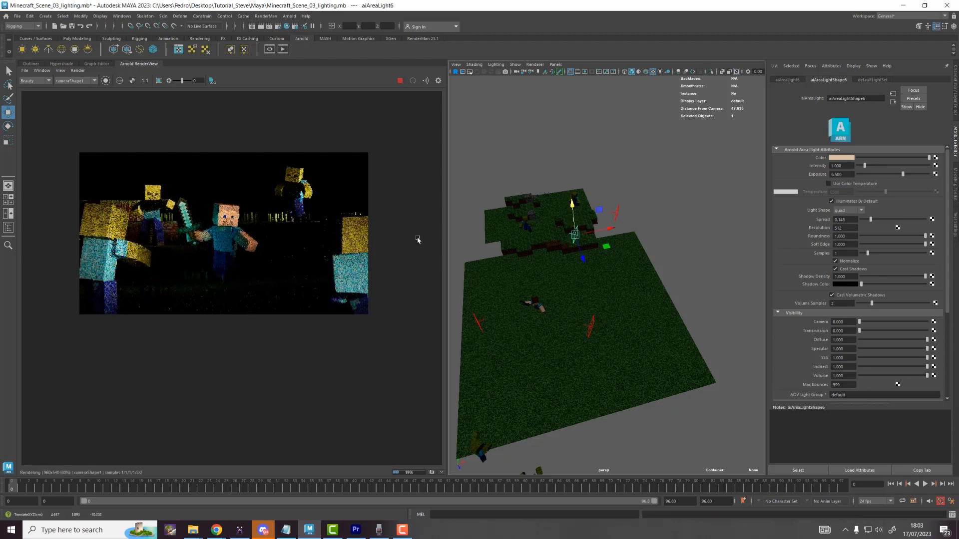
scroll(180, 200, up, 6)
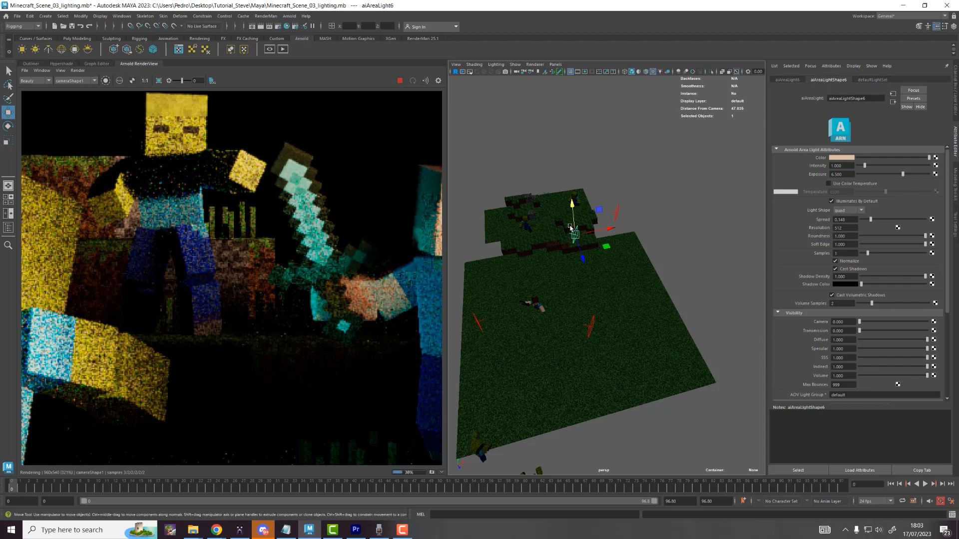
key(r)
drag(575, 235, 611, 228)
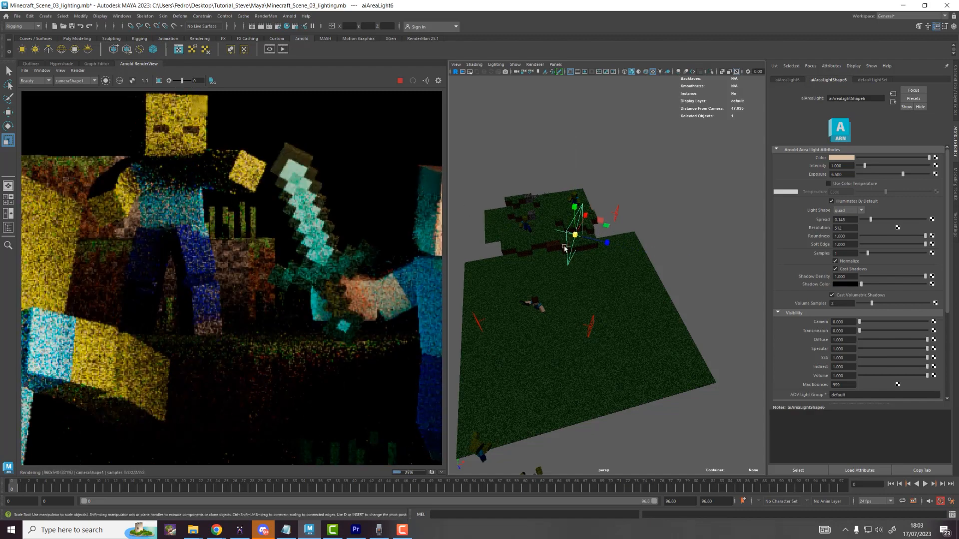
key(ctrl+z)
drag(575, 234, 580, 234)
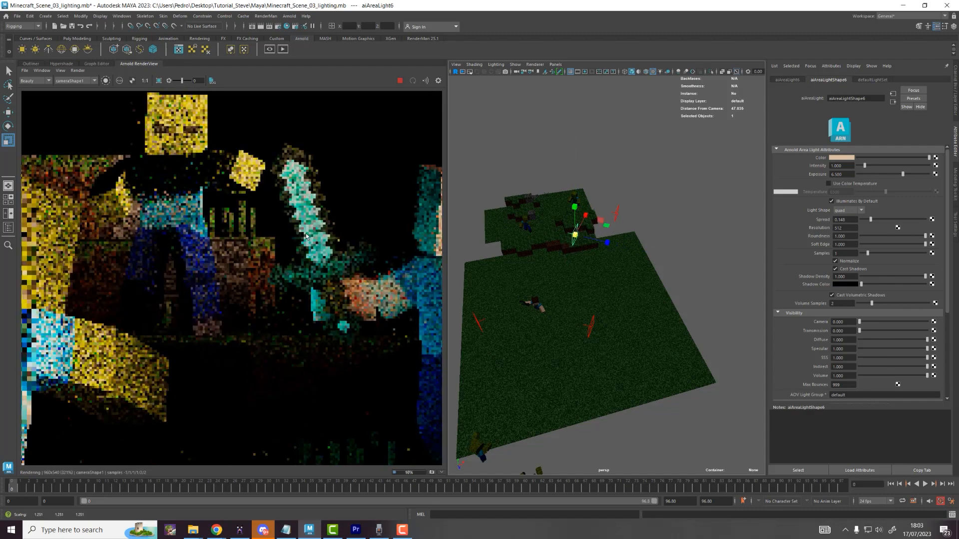
scroll(308, 245, down, 6)
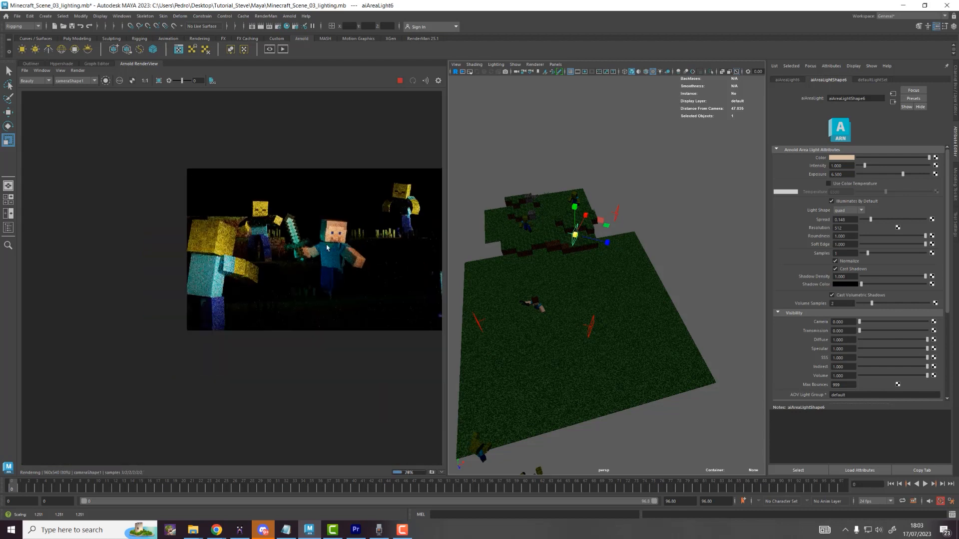
middle_drag(327, 247, 260, 264)
click(482, 325)
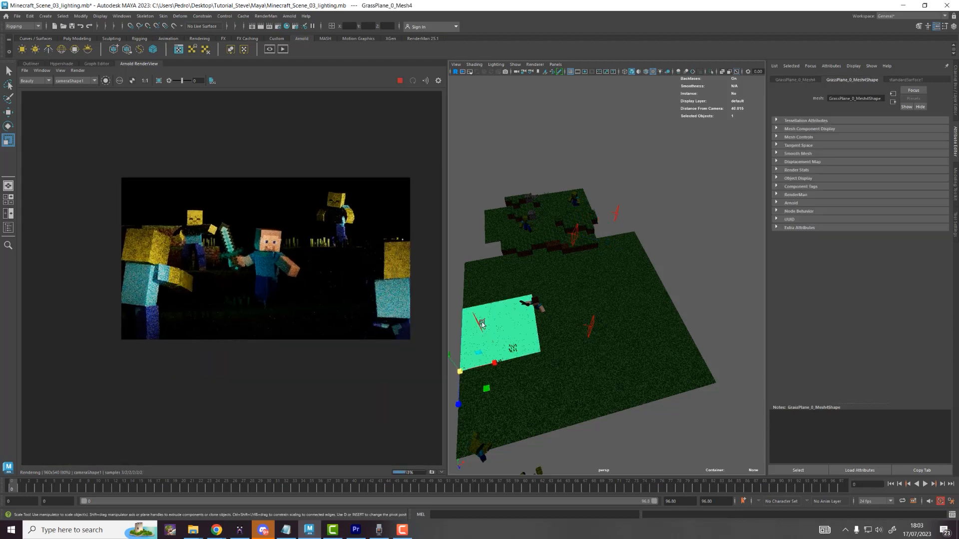
Step: Duplicate the light as aiAreaLight7 and move it to the plane's front corner, nearer the camera
click(480, 324)
alt+middle_drag(480, 344, 525, 315)
key(ctrl+d)
key(w)
drag(513, 320, 495, 406)
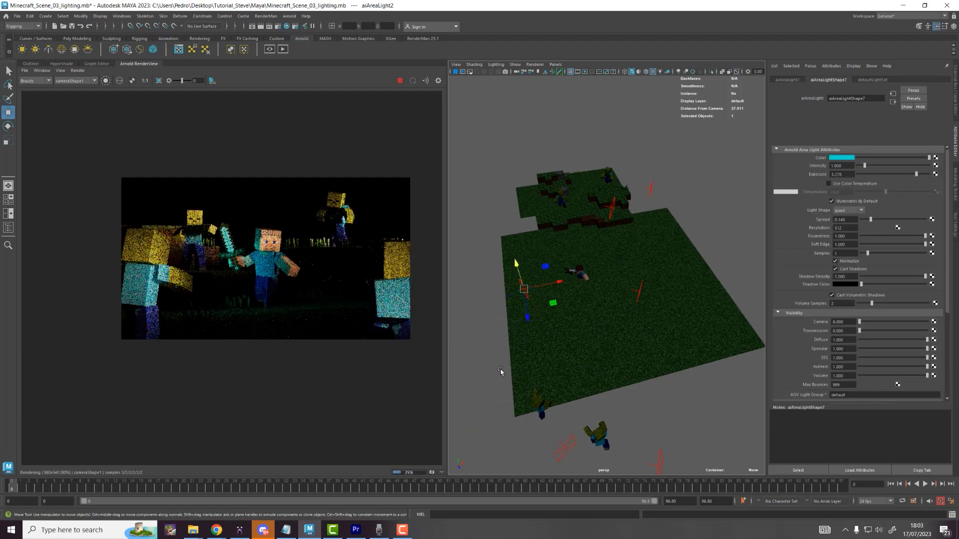
drag(501, 372, 502, 370)
key(ctrl+z)
drag(552, 306, 517, 419)
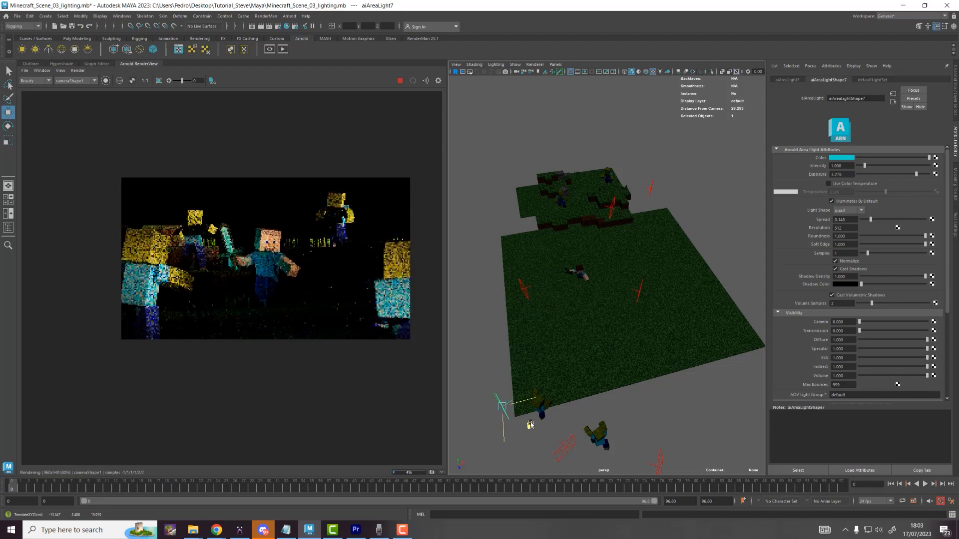
drag(537, 431, 576, 487)
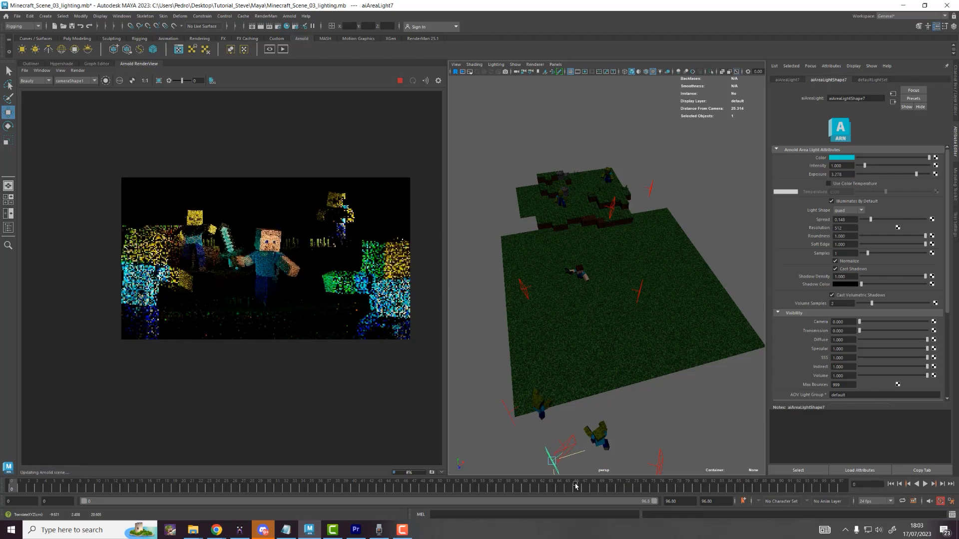
Step: Duplicate it as aiAreaLight8, lower its exposure, and move it onto the upper terrain
key(ctrl+d)
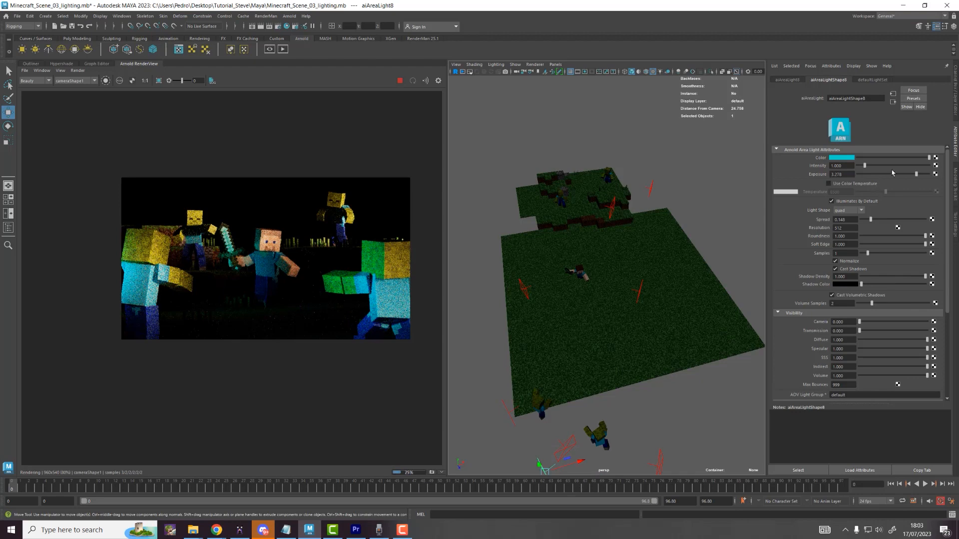
click(910, 175)
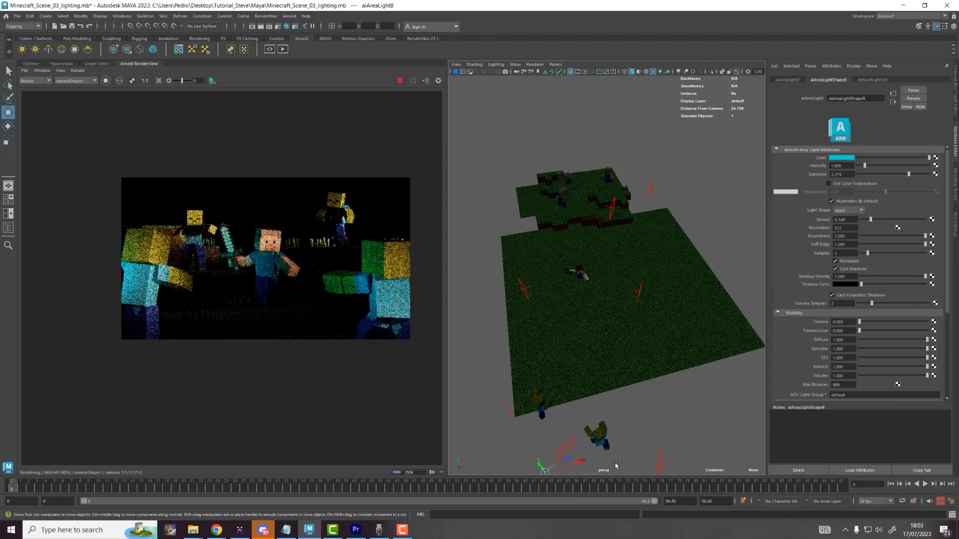
scroll(581, 424, down, 5)
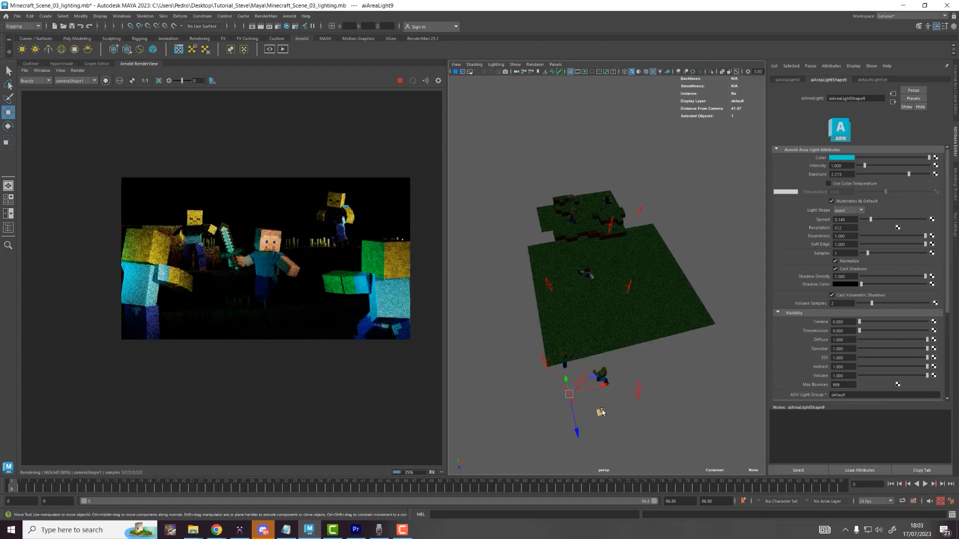
middle_drag(602, 413, 586, 242)
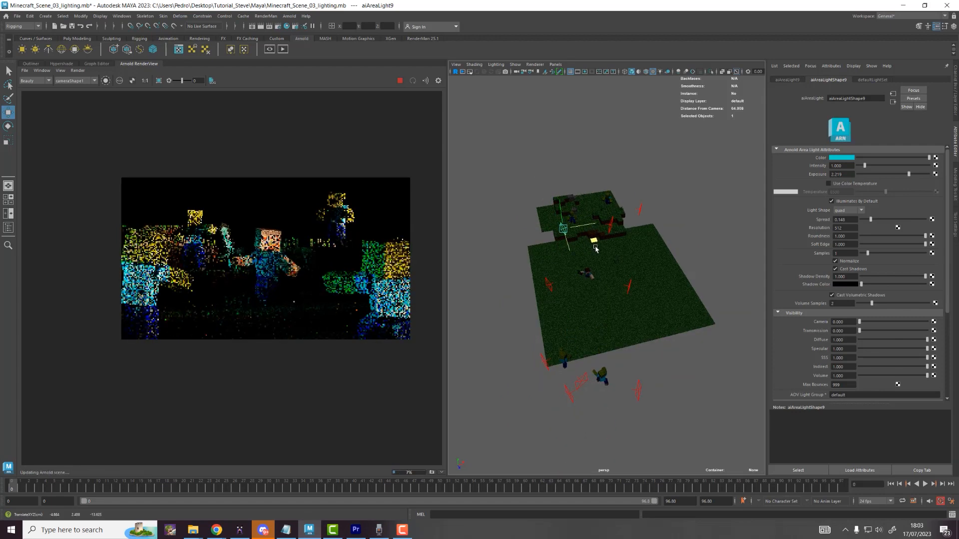
scroll(570, 234, up, 5)
alt+middle_drag(557, 227, 582, 340)
scroll(574, 333, up, 2)
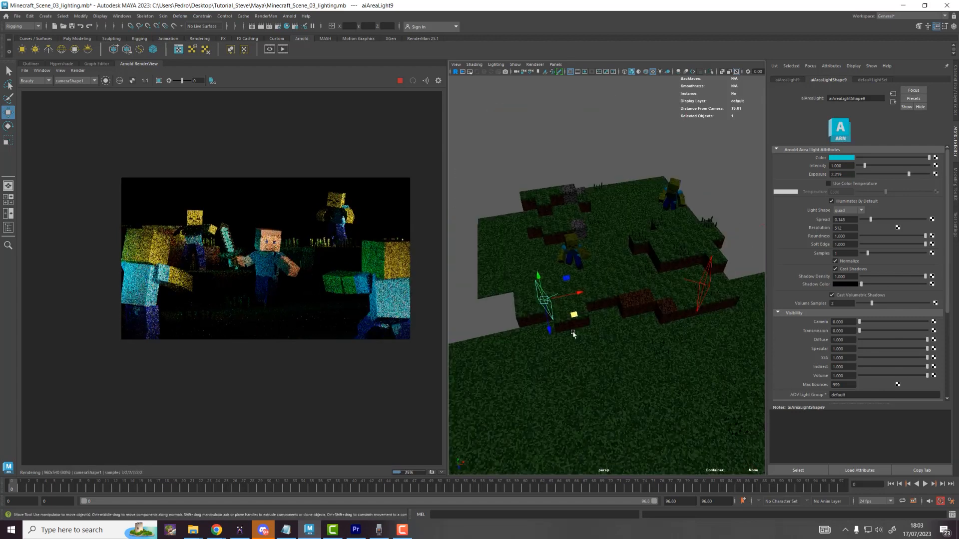
Step: Rotate aiAreaLight8 so it faces the characters
key(e)
drag(567, 320, 559, 311)
scroll(212, 247, up, 6)
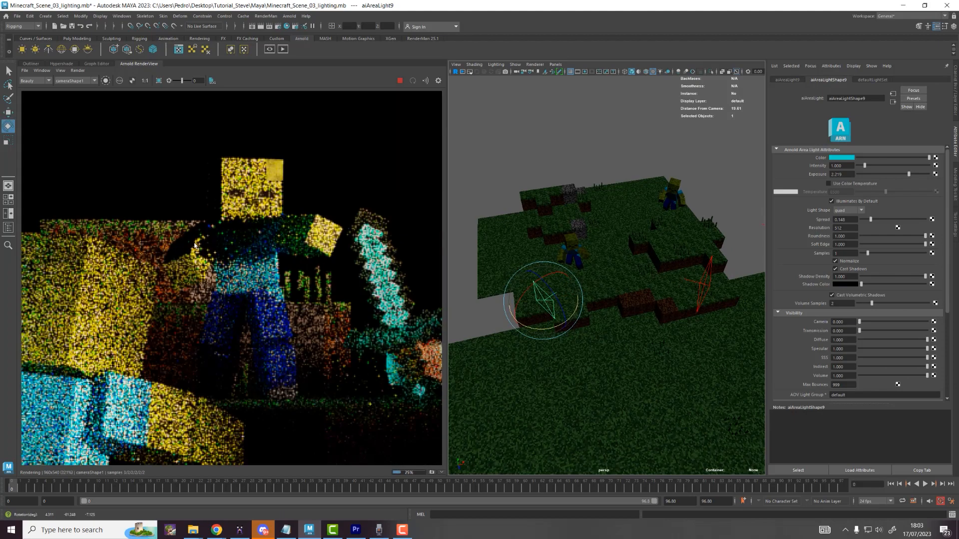
drag(575, 319, 536, 250)
key(w)
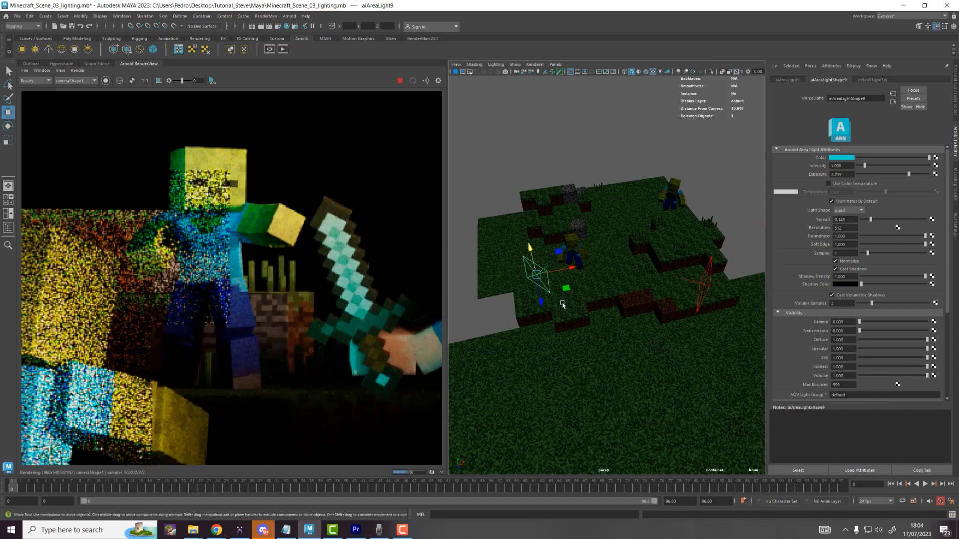
scroll(341, 264, down, 3)
middle_drag(434, 236, 215, 247)
Step: Add aiAreaLight10 tilted and raised over the upper middle, then select aiSkyDomeLight1 in the Outliner
key(ctrl+d)
drag(570, 290, 665, 221)
key(e)
key(w)
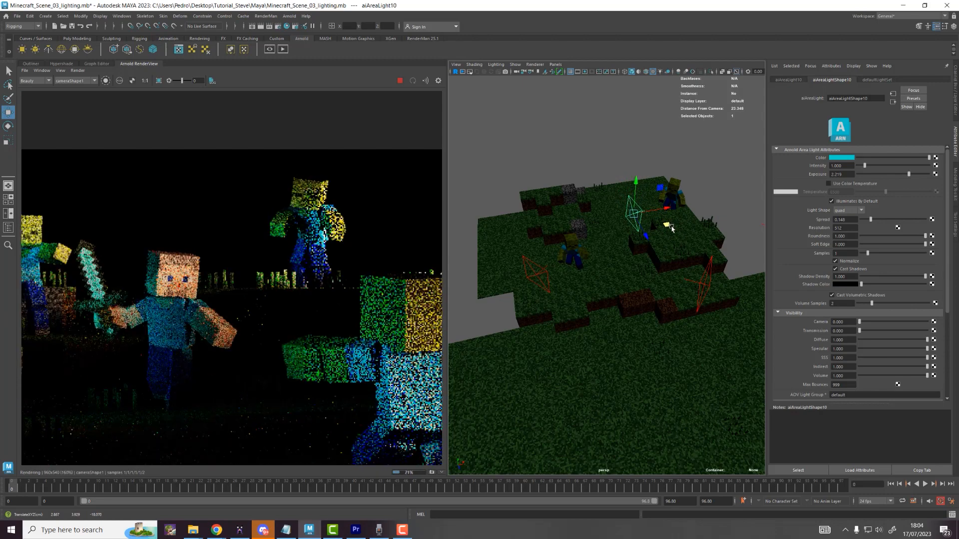
key(e)
mouse_move(657, 235)
mouse_down()
mouse_move(667, 211)
mouse_move(666, 222)
mouse_up()
key(w)
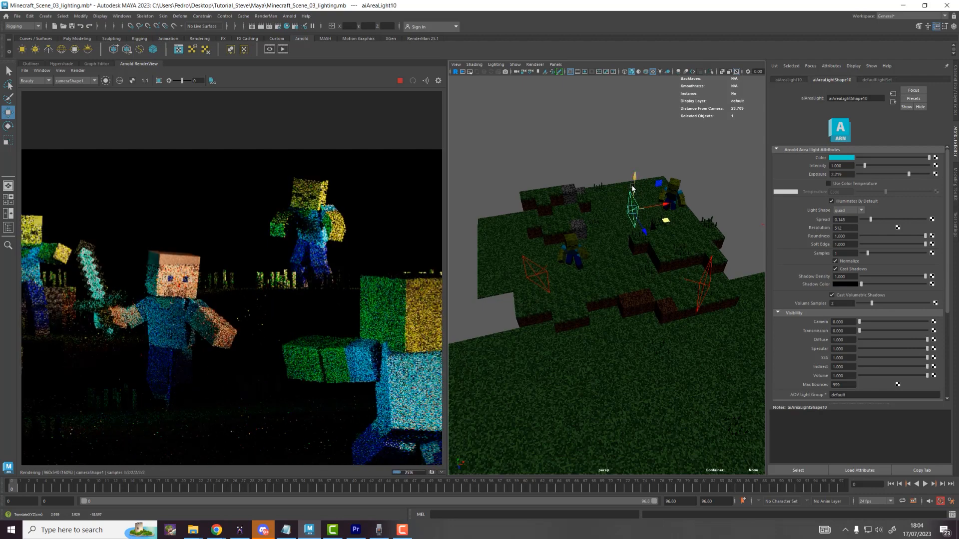
drag(633, 188, 635, 187)
scroll(321, 281, down, 3)
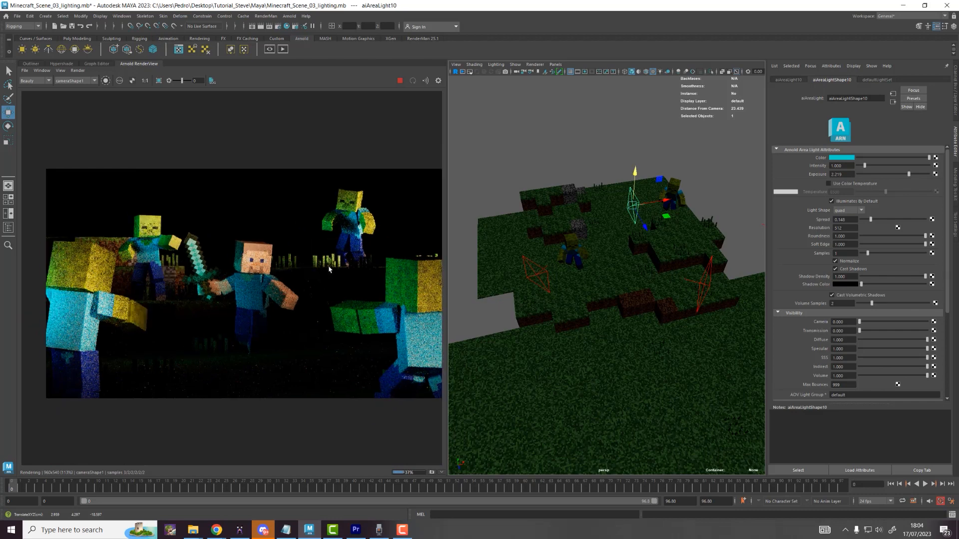
click(33, 64)
click(55, 208)
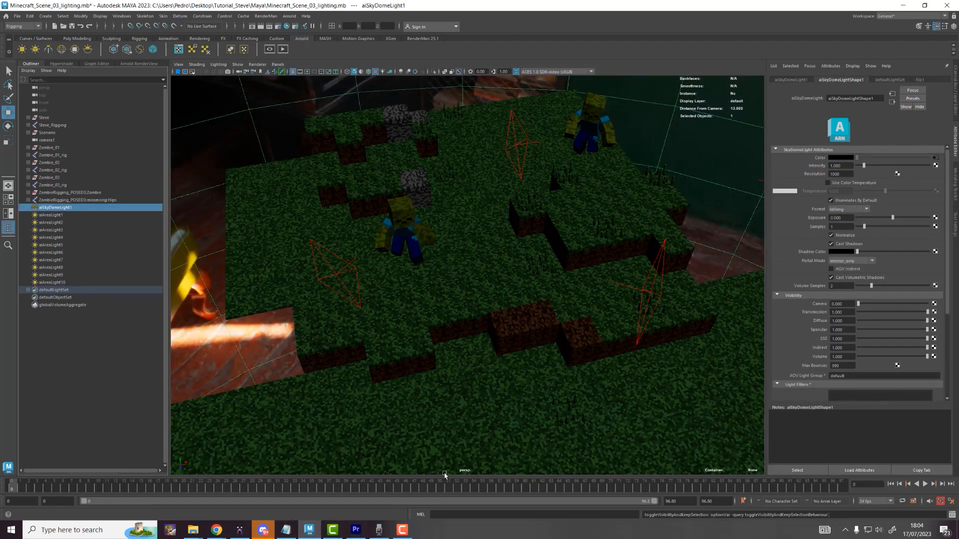
Step: Try sky dome exposures of -2 and -3 against the live Arnold render
click(139, 64)
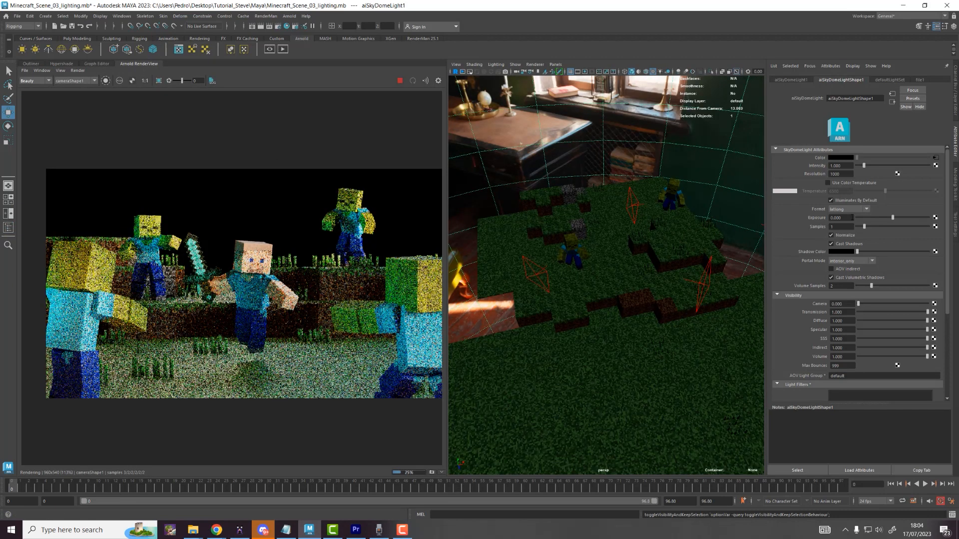
click(840, 218)
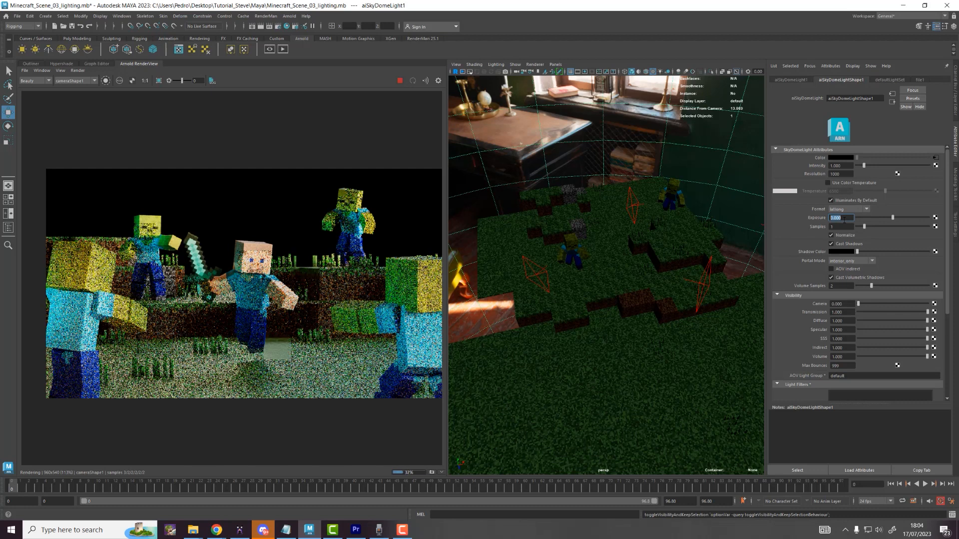
text(-2)
key(Return)
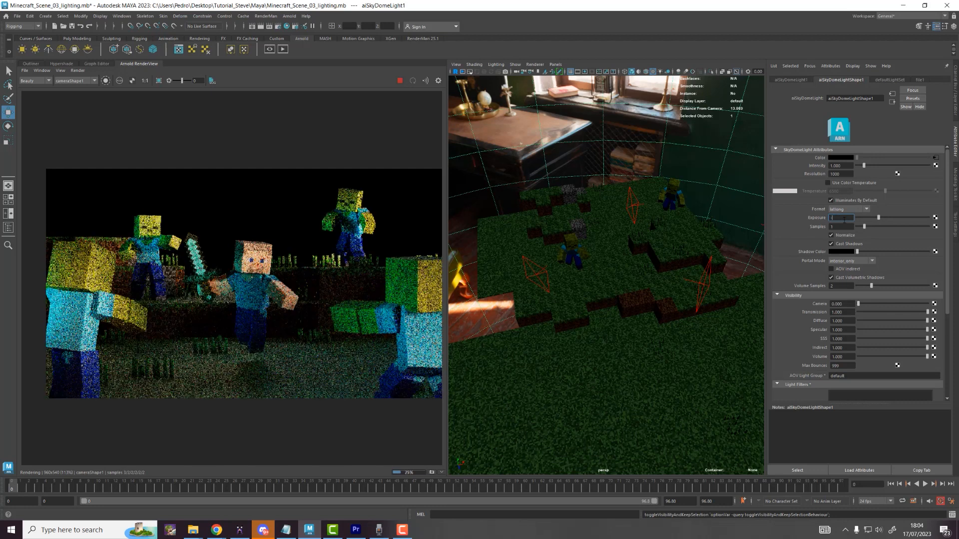
text(-3)
key(Return)
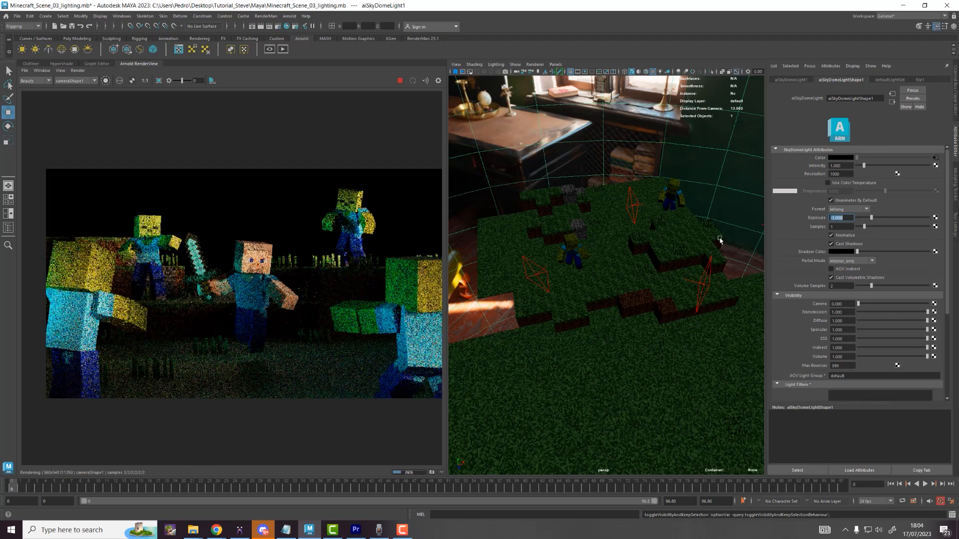
text(-)
text(e)
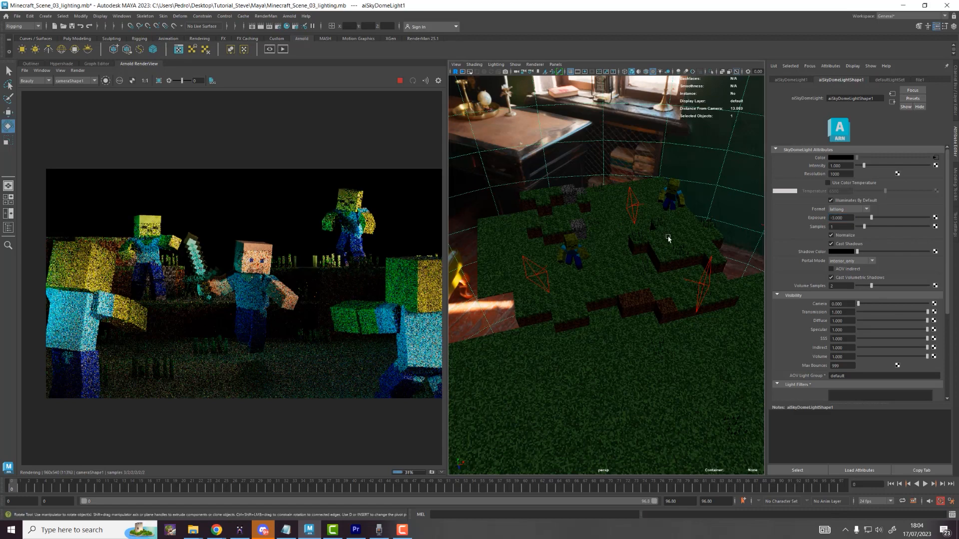
Step: Rotate the HDRI sky dome environment and set its Exposure back to -2
scroll(652, 407, down, 3)
alt+middle_drag(651, 407, 651, 364)
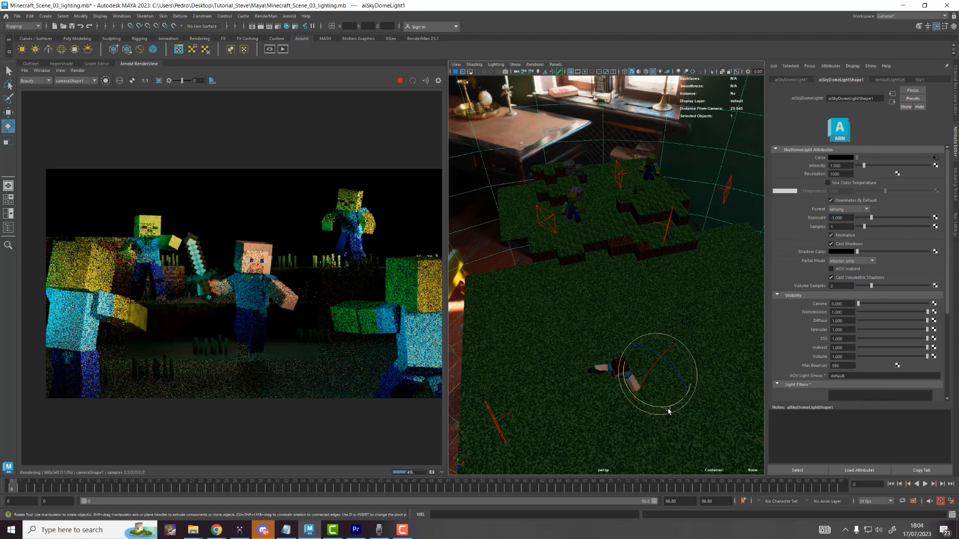
drag(669, 411, 715, 368)
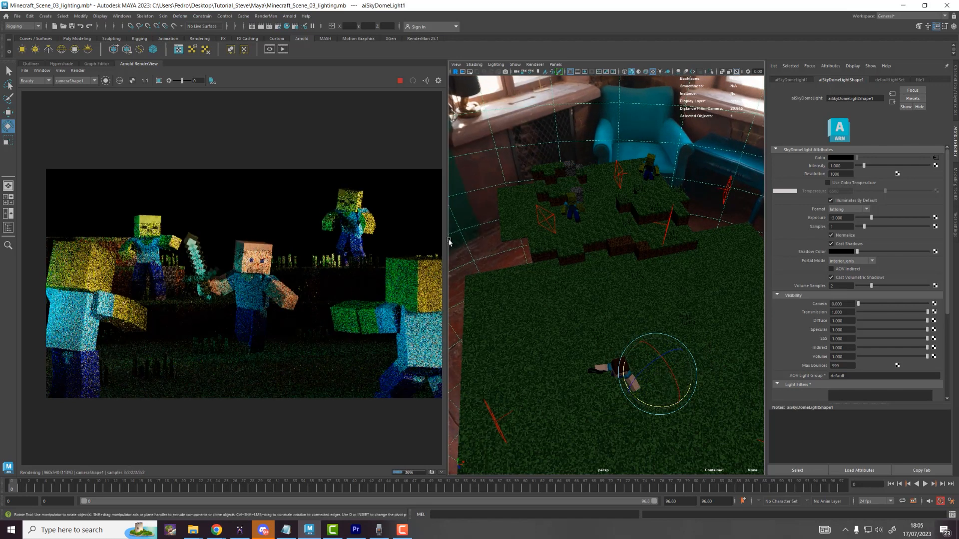
drag(650, 408, 593, 348)
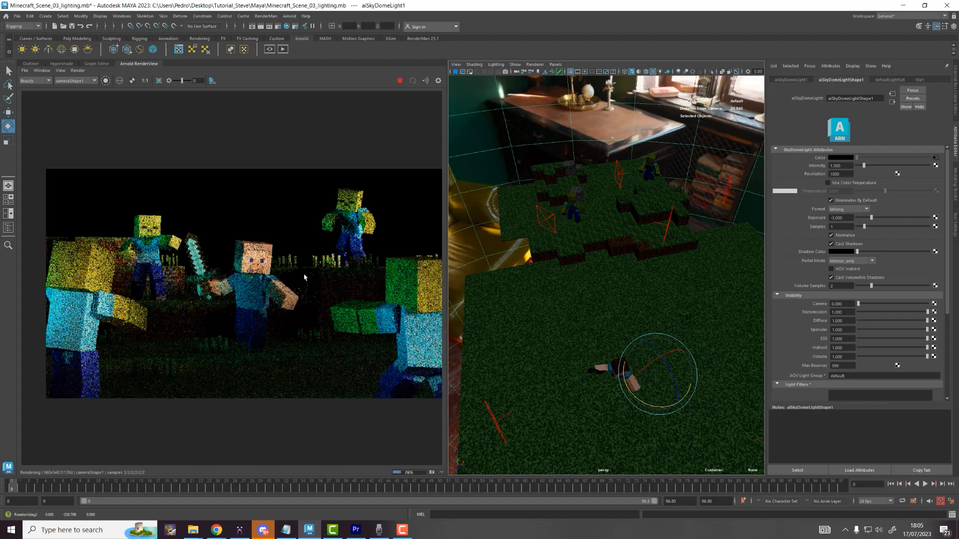
drag(845, 218, 790, 217)
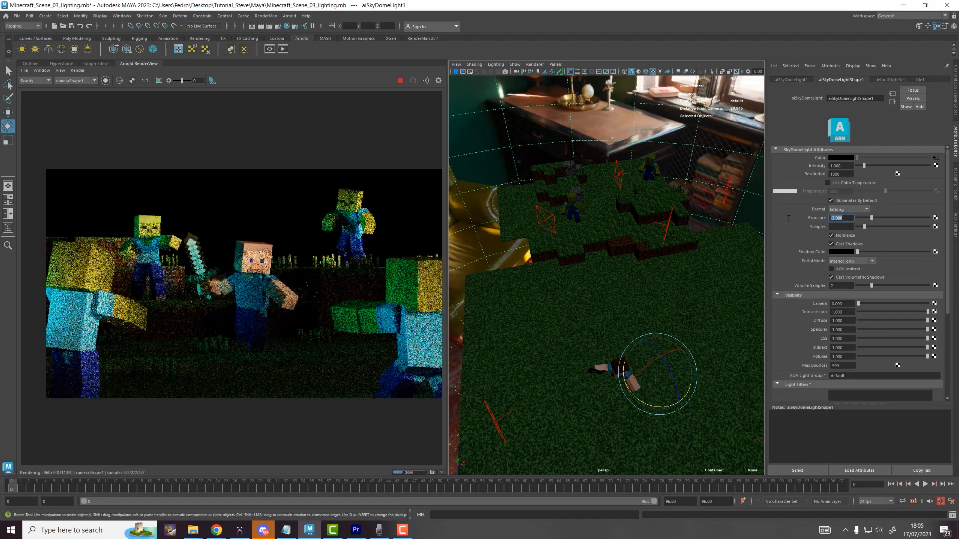
text(-2)
key(Return)
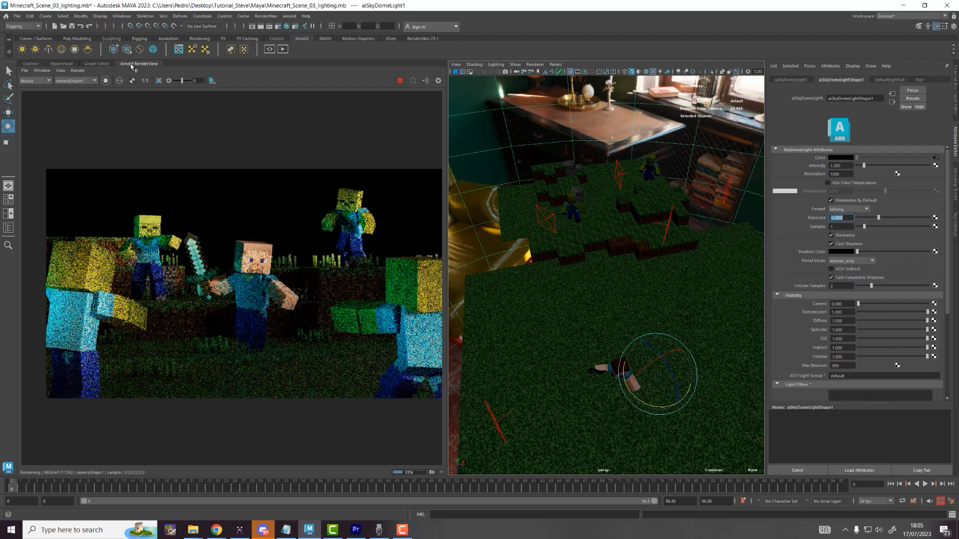
Step: Float the Arnold RenderView in its own window and save the scene
drag(130, 65, 295, 148)
double_click(351, 84)
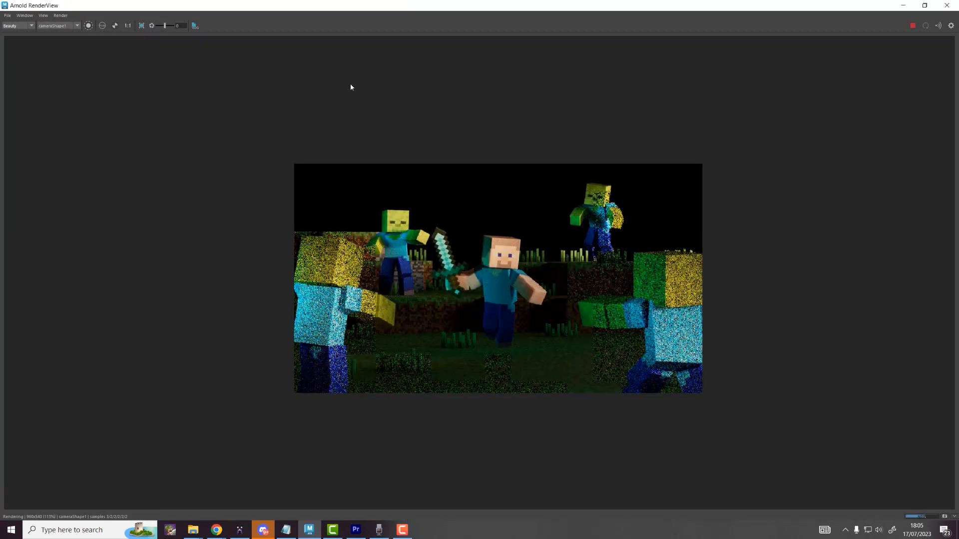
scroll(501, 245, up, 2)
scroll(592, 230, down, 2)
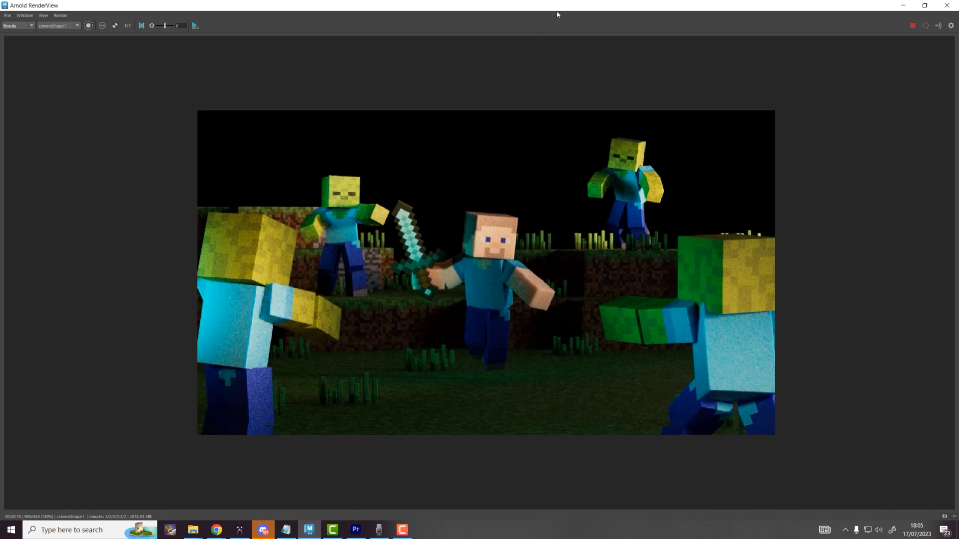
drag(560, 8, 490, 94)
click(17, 16)
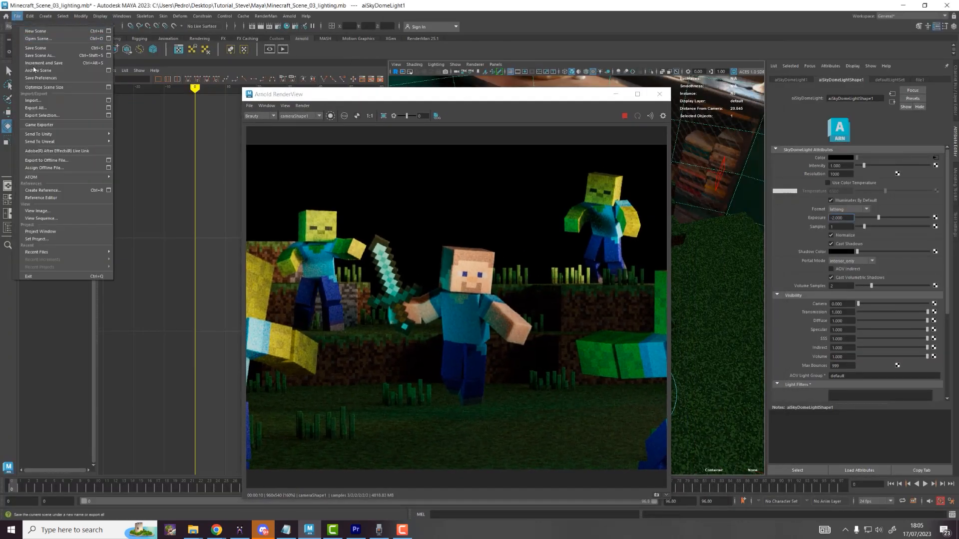
click(35, 48)
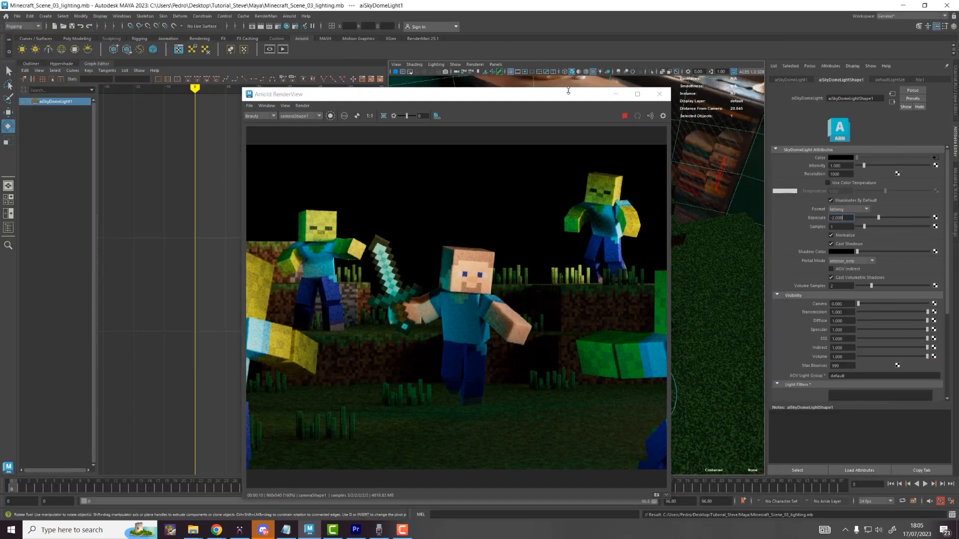
Step: Minimize the render window and look through camera1 in the viewport
click(623, 96)
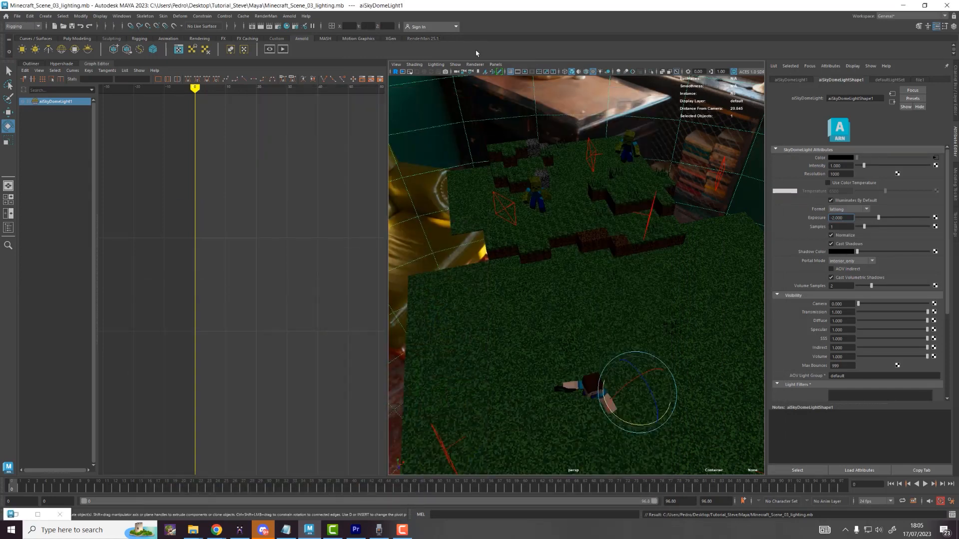
click(495, 64)
mouse_move(509, 70)
click(582, 75)
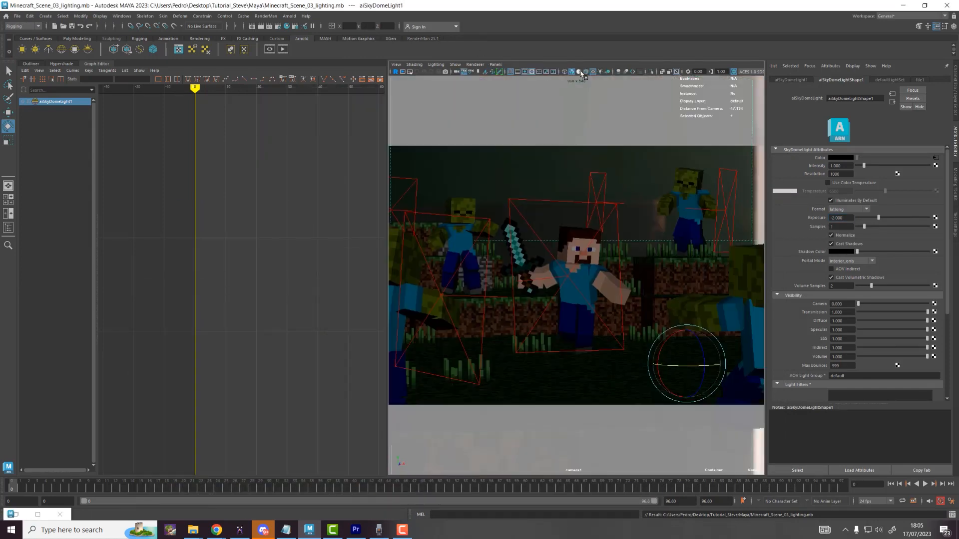
Step: Select camera1, tick Enable DOF in its Arnold section, and set Focus Distance to 46
click(100, 17)
mouse_move(123, 44)
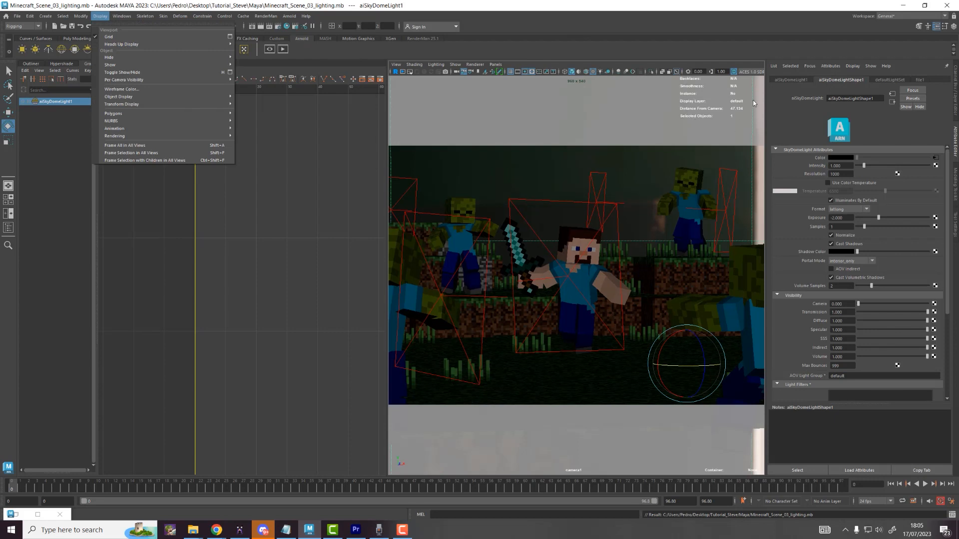
click(562, 235)
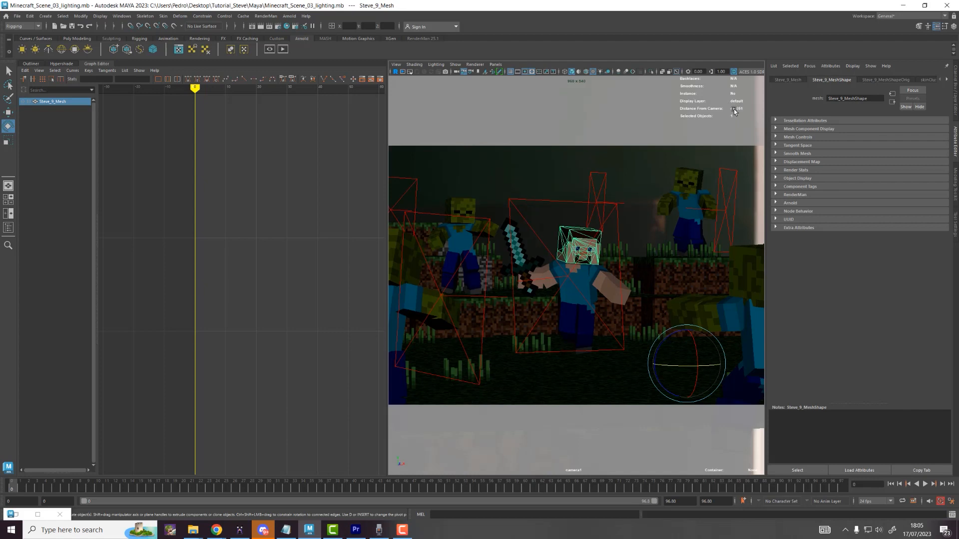
click(458, 72)
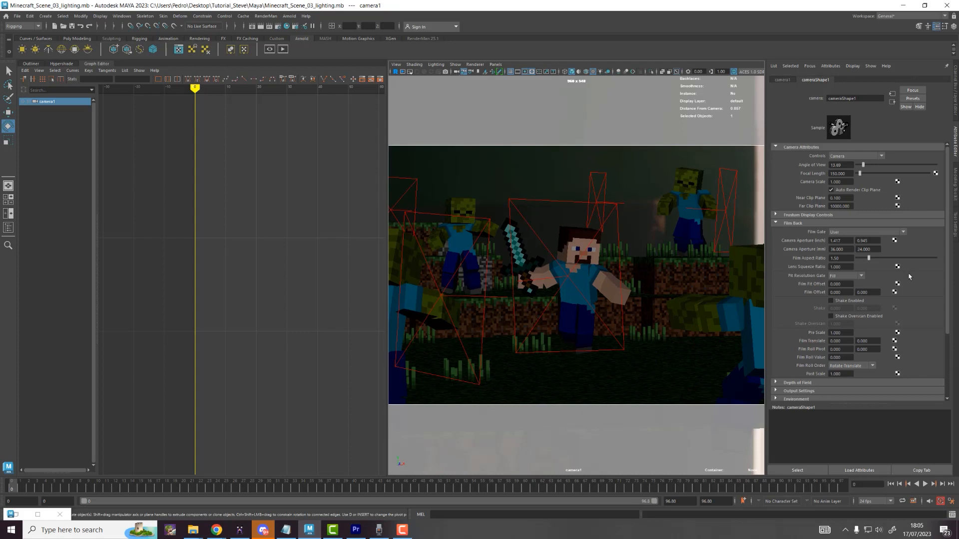
scroll(794, 281, down, 3)
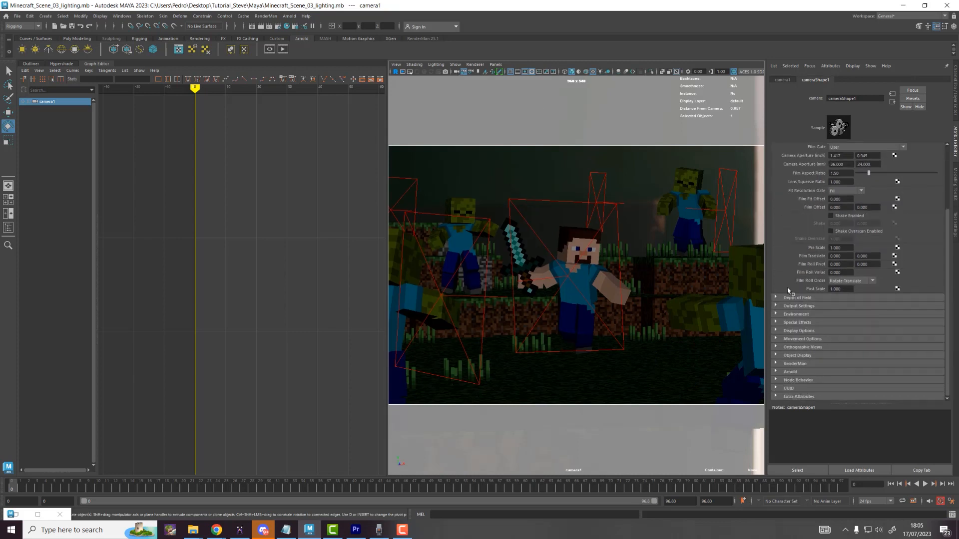
click(791, 372)
scroll(873, 284, down, 5)
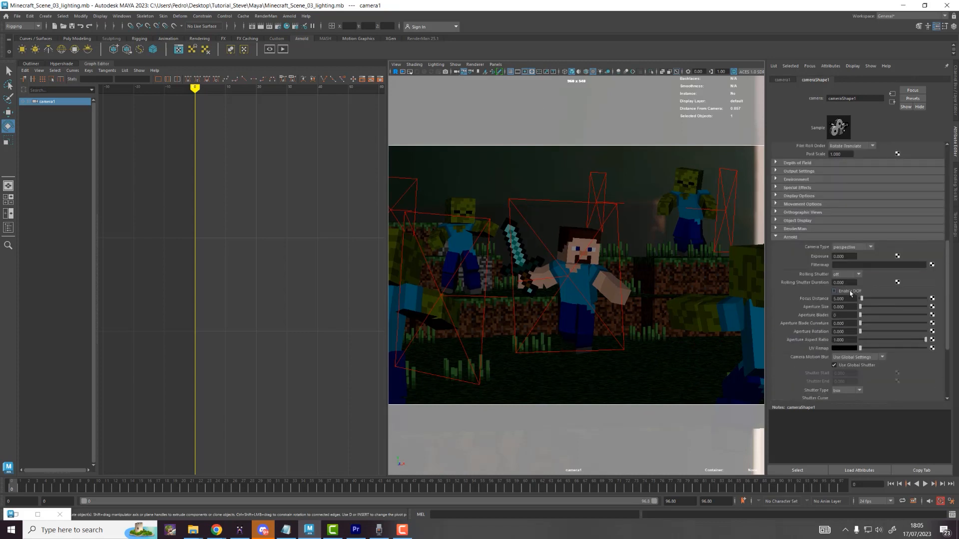
click(851, 291)
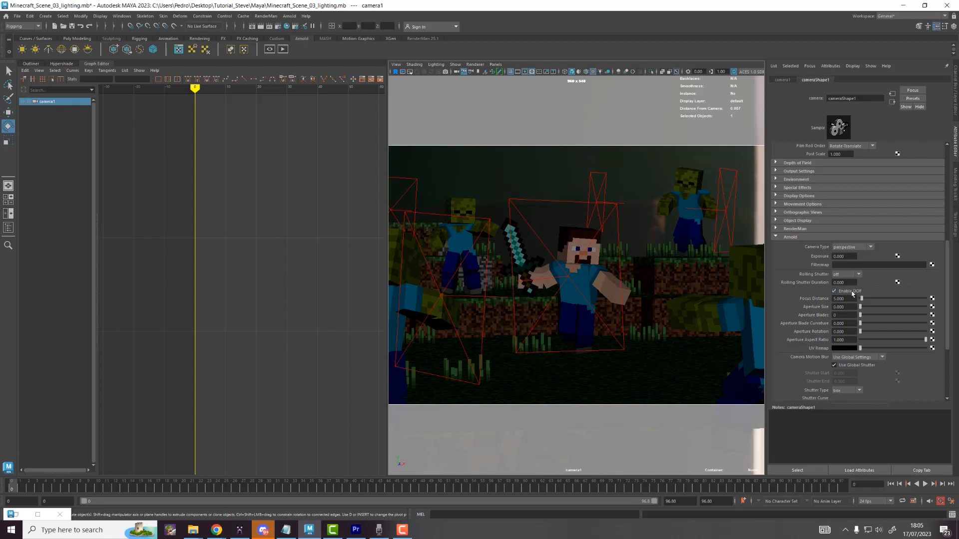
drag(852, 299, 804, 305)
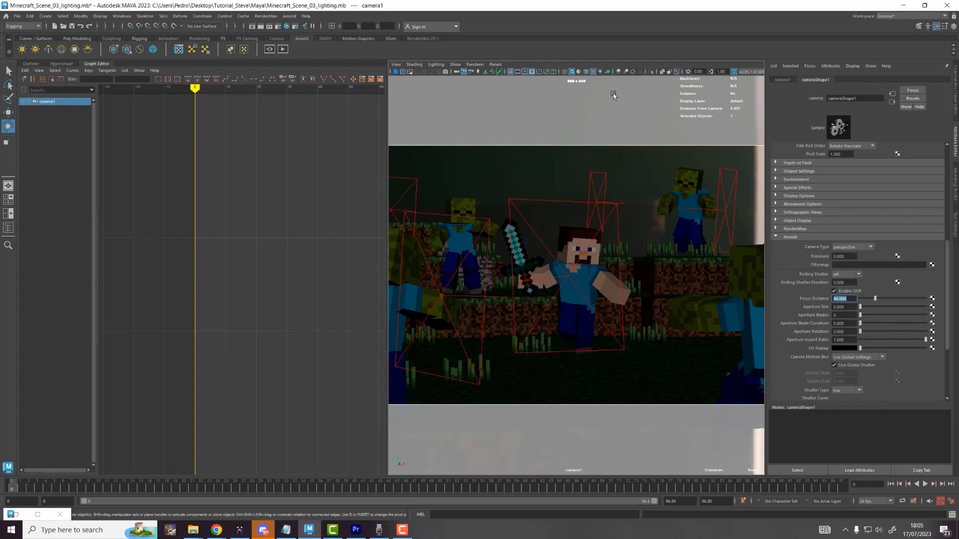
Step: Set camera1's Aperture Size to 1 and restart the Arnold IPR to check the blur
click(38, 515)
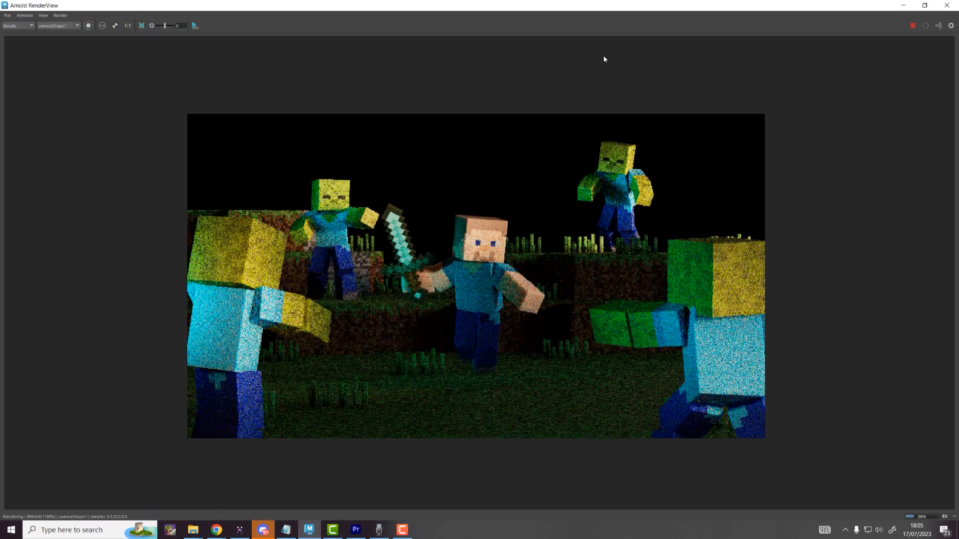
drag(619, 10, 398, 67)
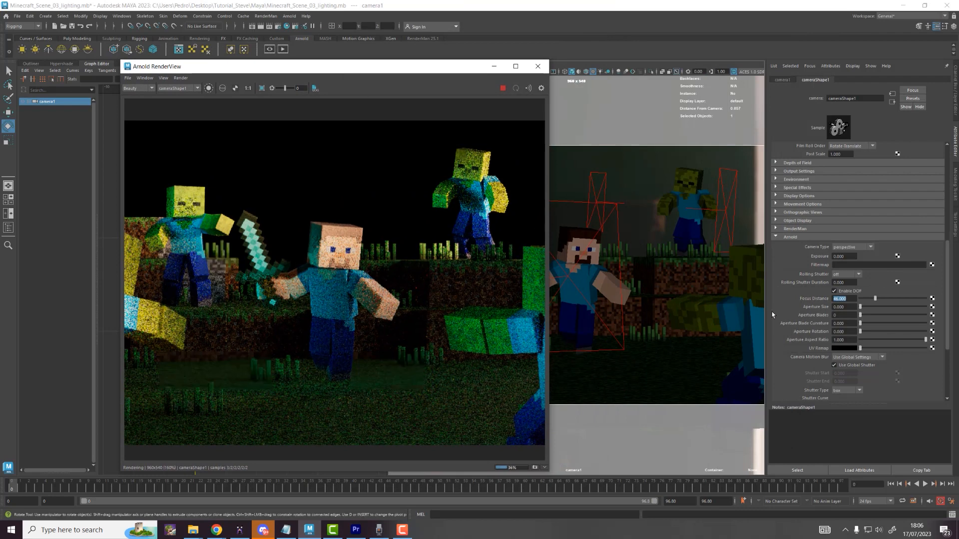
click(844, 307)
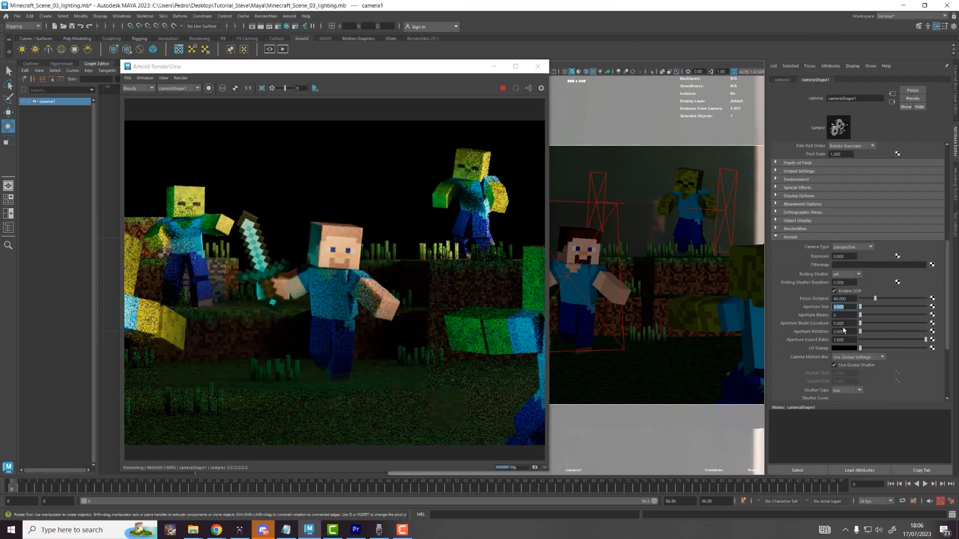
text(1)
key(Return)
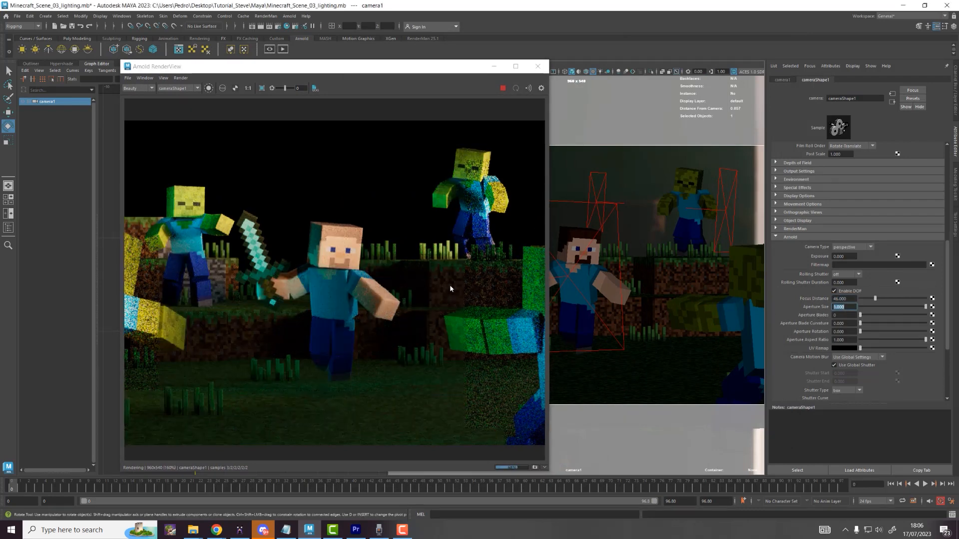
click(463, 246)
scroll(461, 202, down, 2)
middle_drag(423, 205, 411, 209)
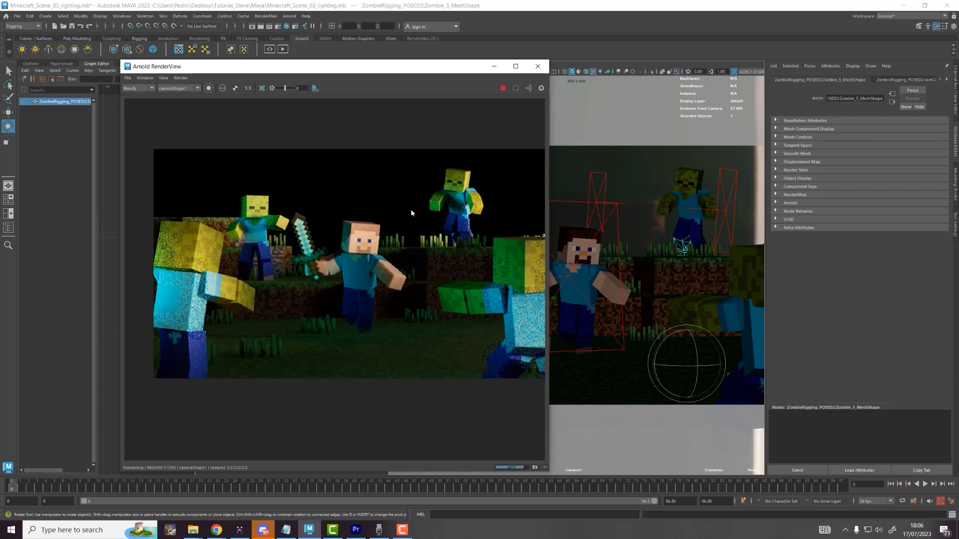
click(503, 88)
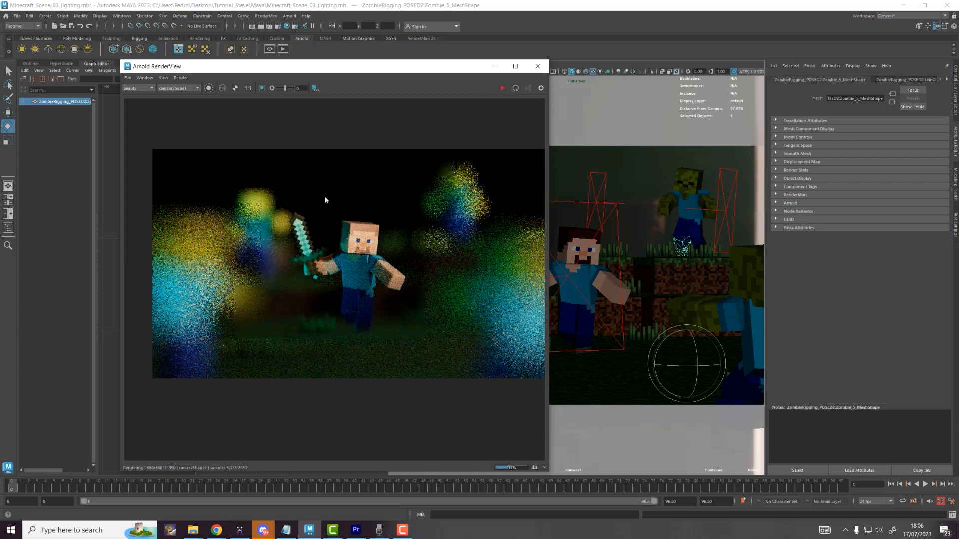
click(502, 88)
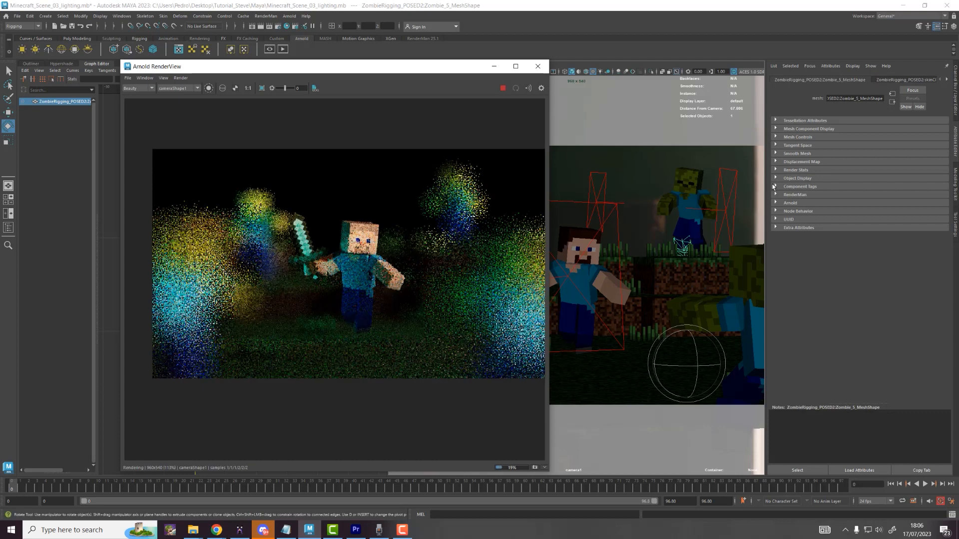
Step: Reselect the render camera and reduce its Aperture Size to 0.1
drag(490, 67, 423, 86)
click(457, 72)
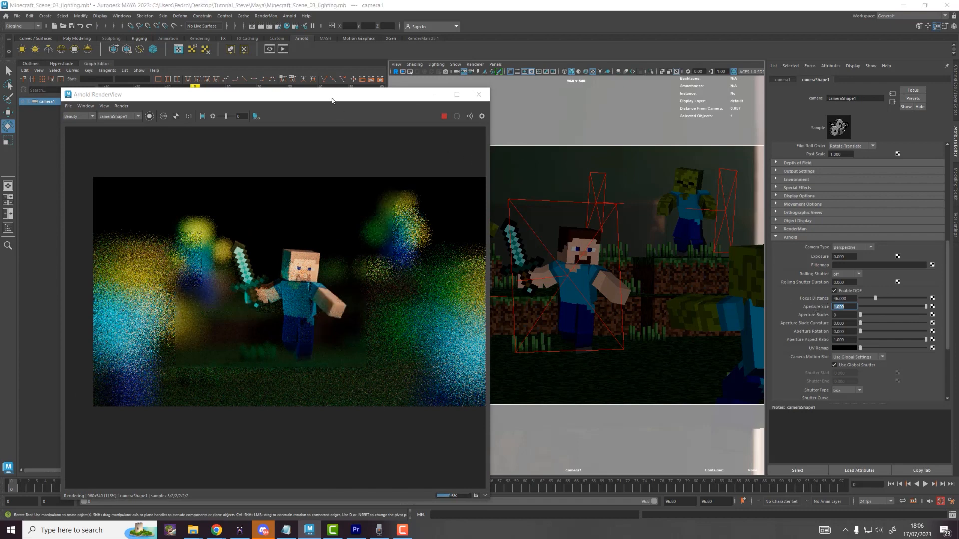
drag(331, 100, 344, 75)
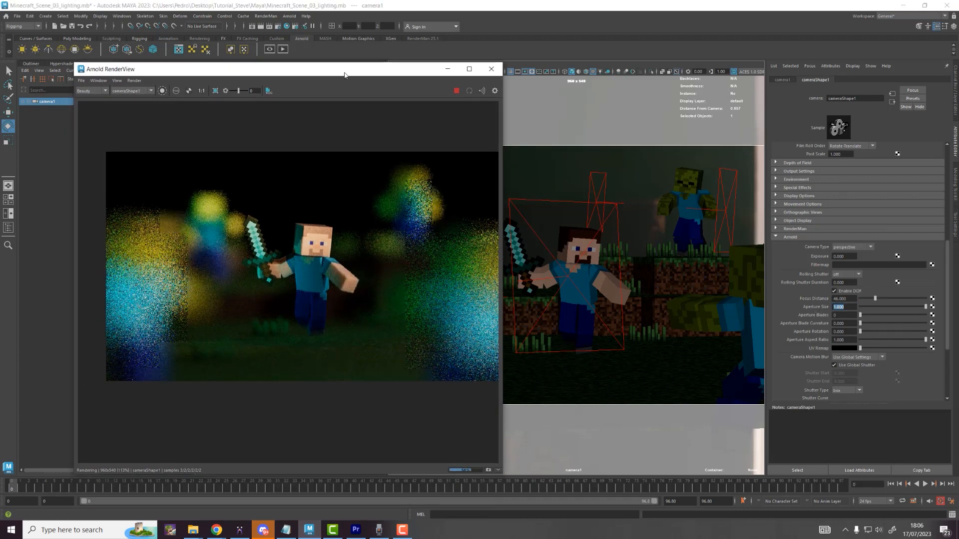
click(852, 308)
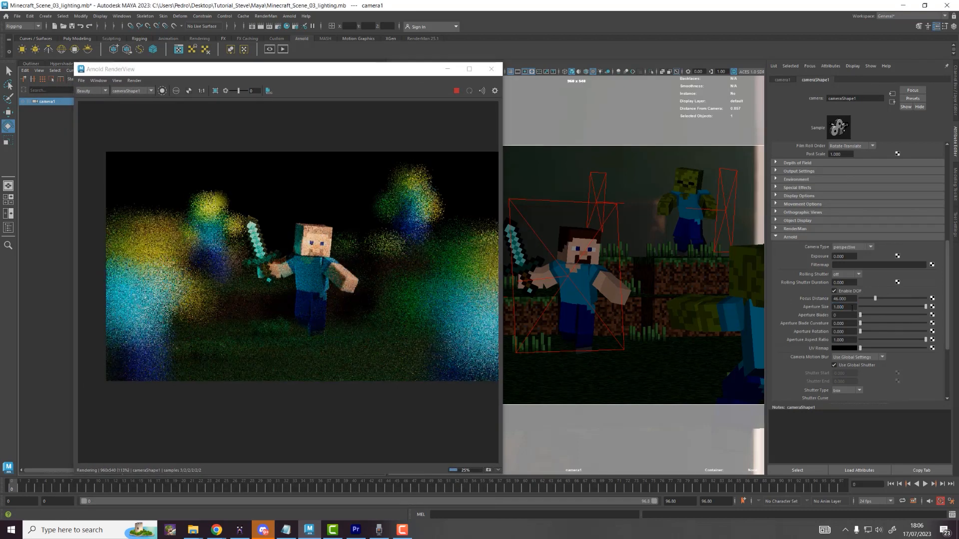
double_click(852, 308)
text(0.1)
key(Return)
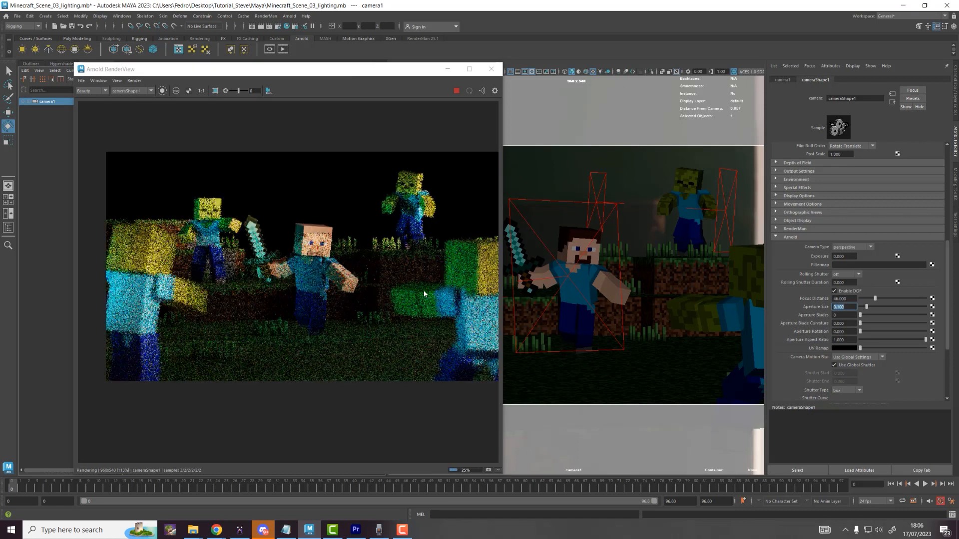
Step: Inspect the full-screen render, then lower Aperture Size to 0.08 for subtler blur
double_click(410, 70)
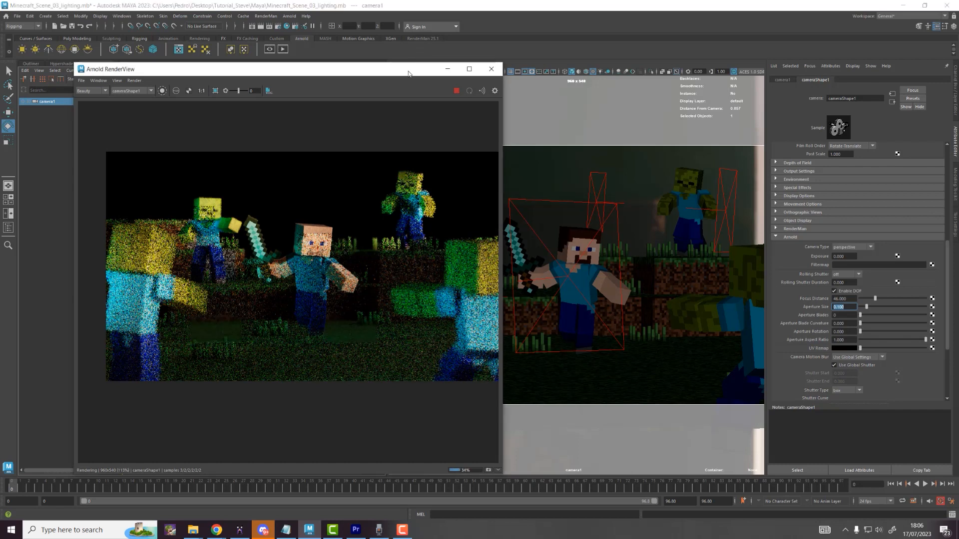
scroll(634, 297, up, 2)
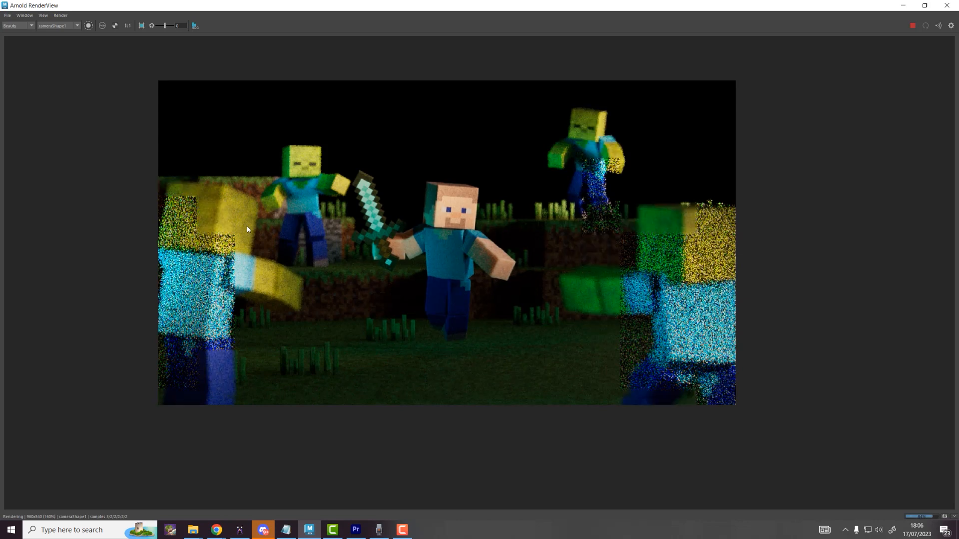
double_click(615, 10)
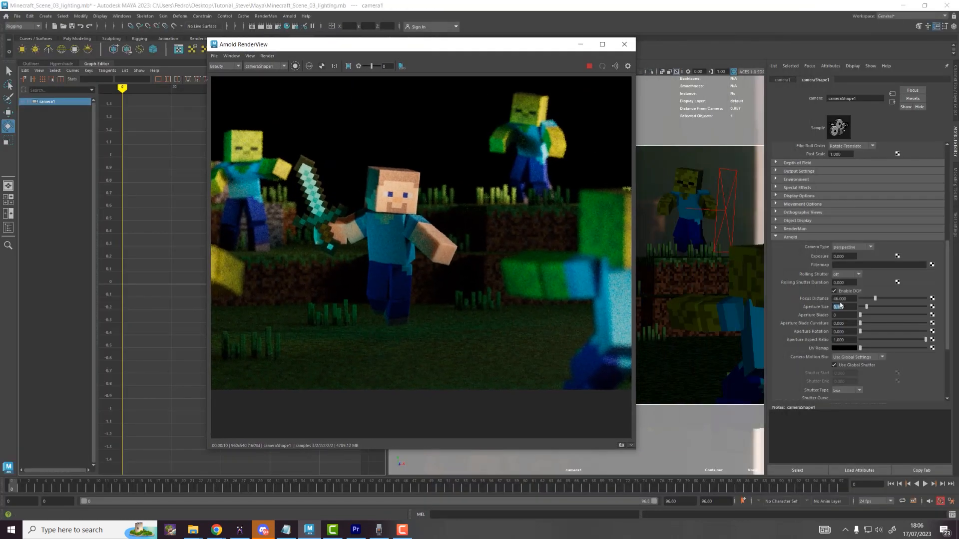
double_click(841, 306)
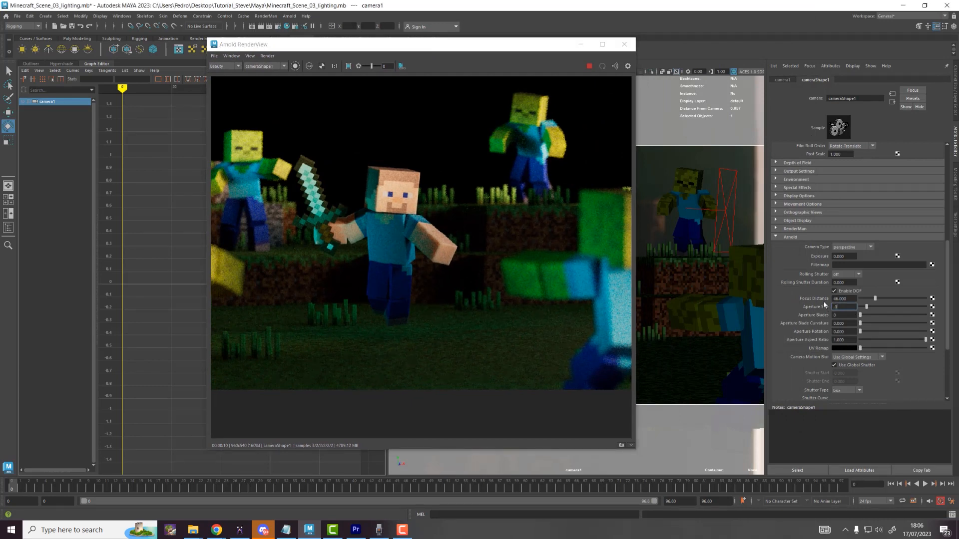
text(.08)
key(Return)
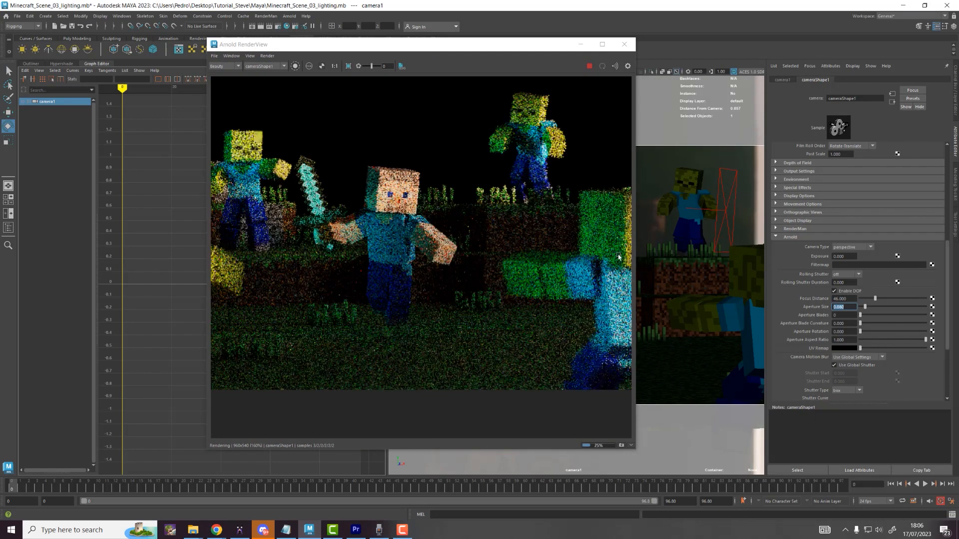
scroll(448, 229, down, 2)
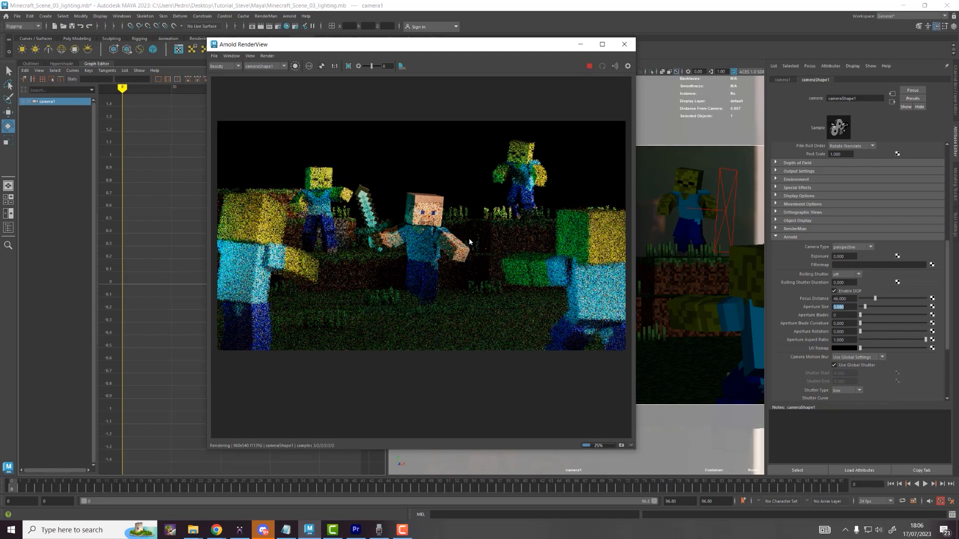
drag(499, 44, 641, 74)
Step: Save the scene and stop the Arnold IPR render
click(17, 16)
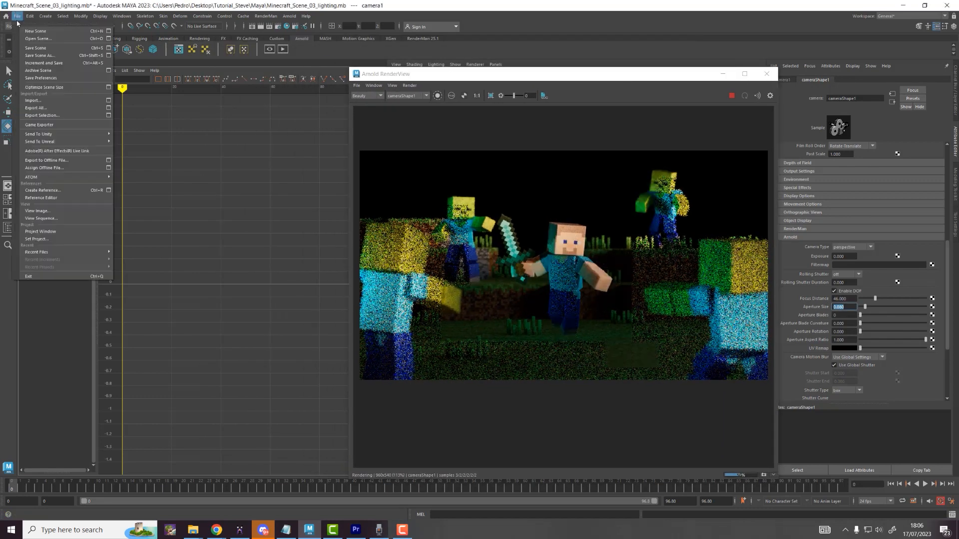
click(50, 49)
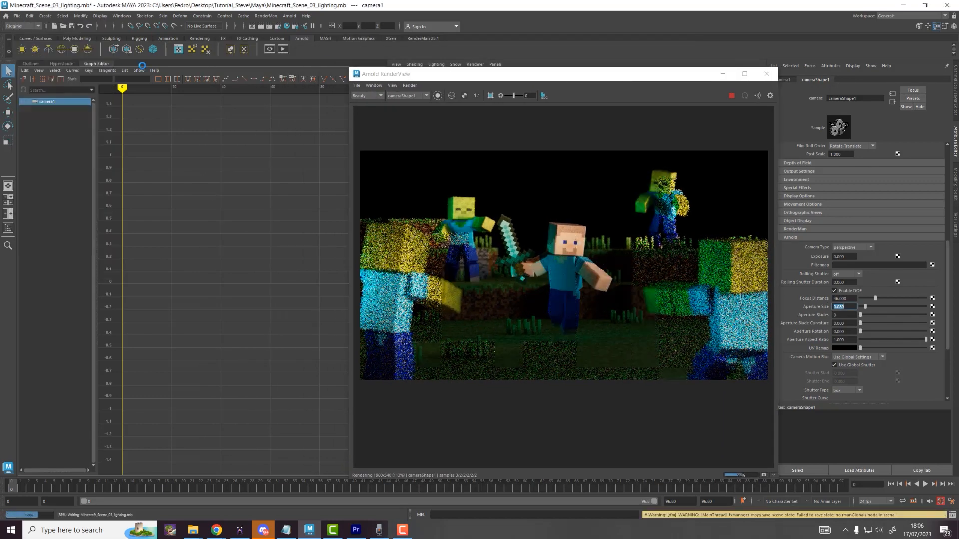
click(732, 96)
drag(623, 76, 665, 83)
scroll(478, 238, up, 4)
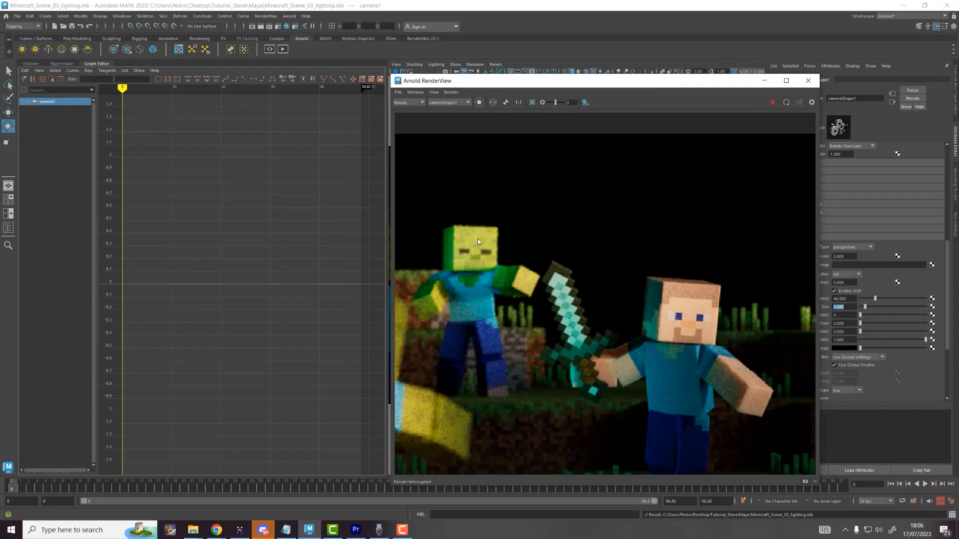
Step: In Render Settings, set Camera (AA) samples to 5 and Diffuse, Specular, SSS to 3
click(279, 26)
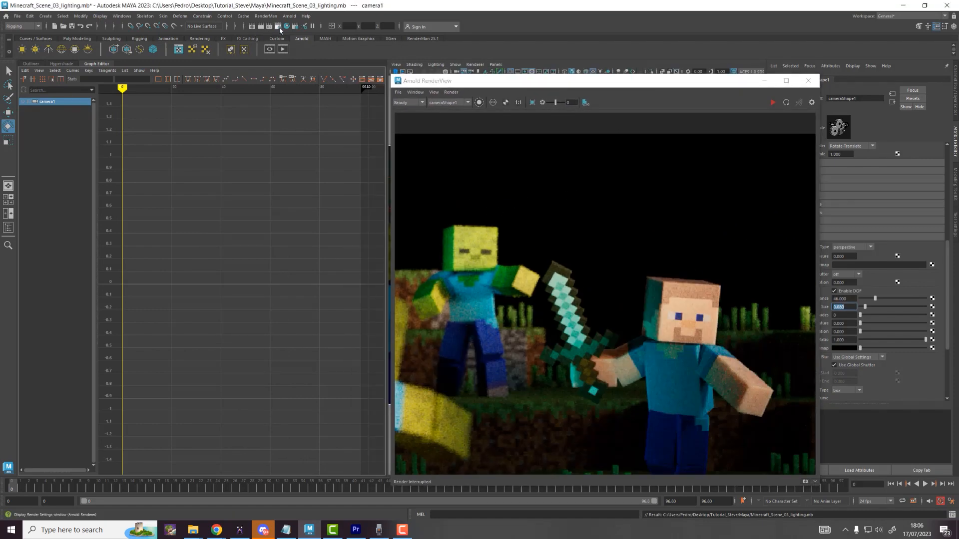
drag(414, 124, 230, 88)
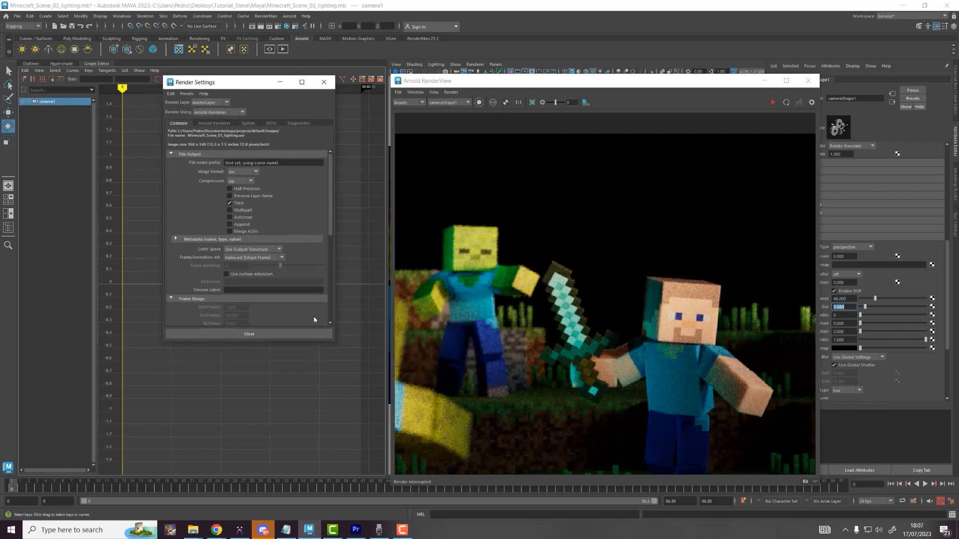
drag(334, 342, 396, 456)
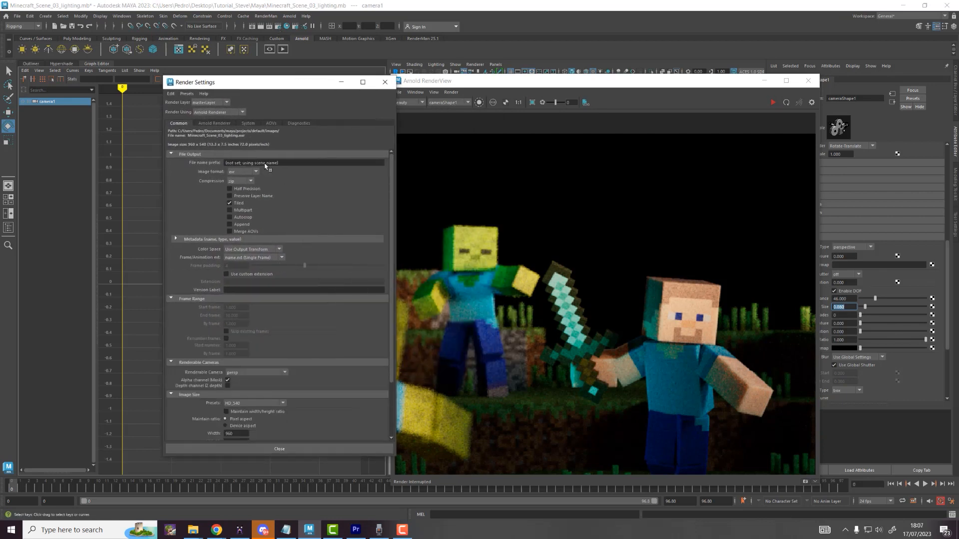
drag(290, 87, 278, 87)
click(194, 121)
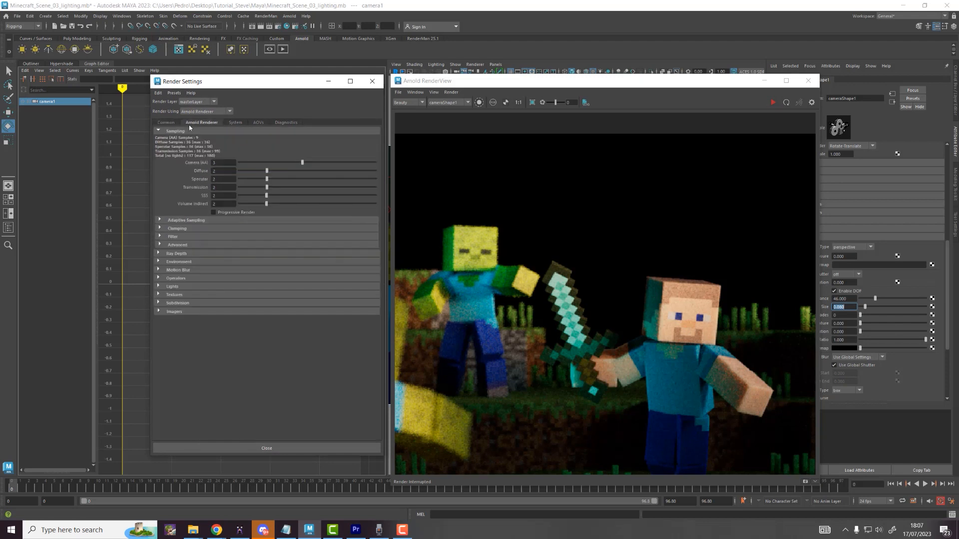
click(214, 162)
click(216, 196)
click(222, 179)
drag(216, 171, 199, 174)
text(3)
click(217, 163)
Step: Add an N AOV with a gaussian filter, close Render Settings, and save the scene
click(257, 122)
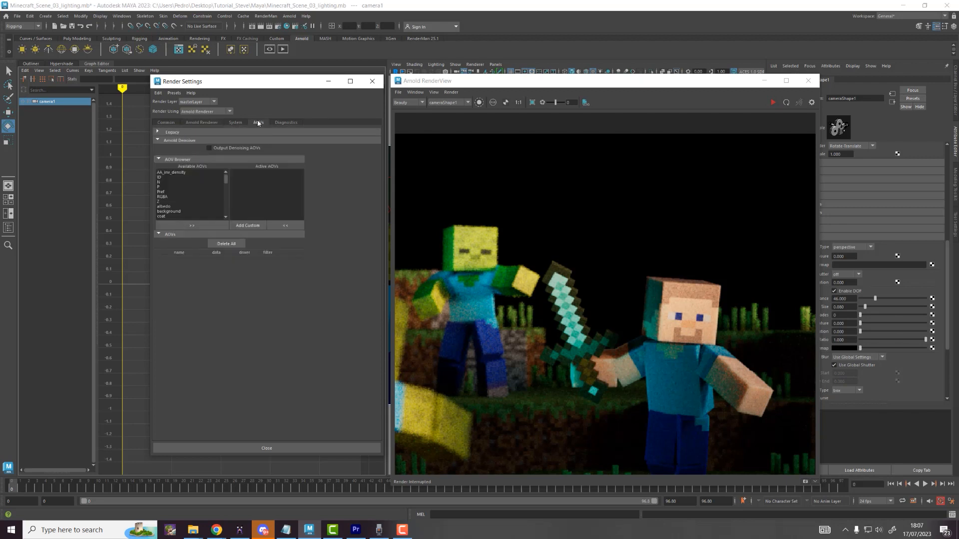
click(164, 182)
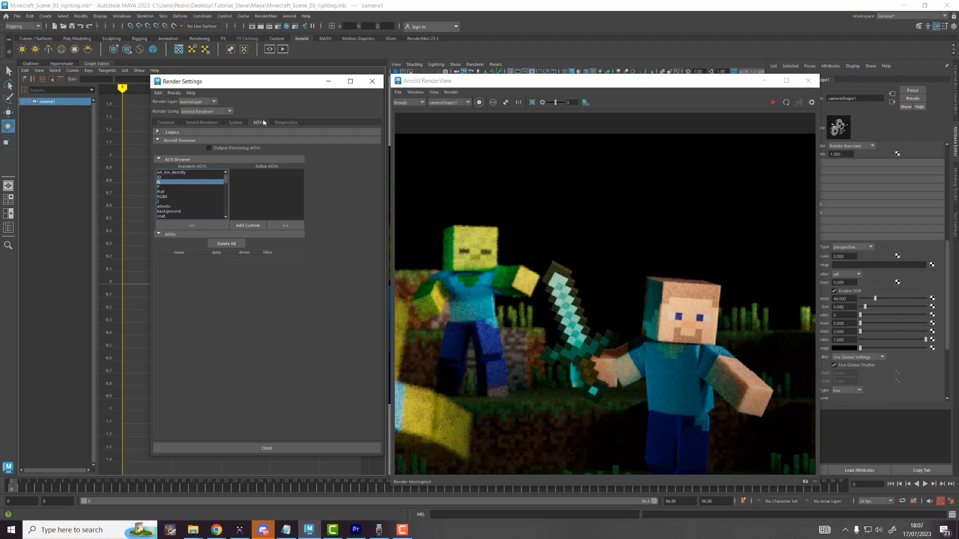
click(210, 225)
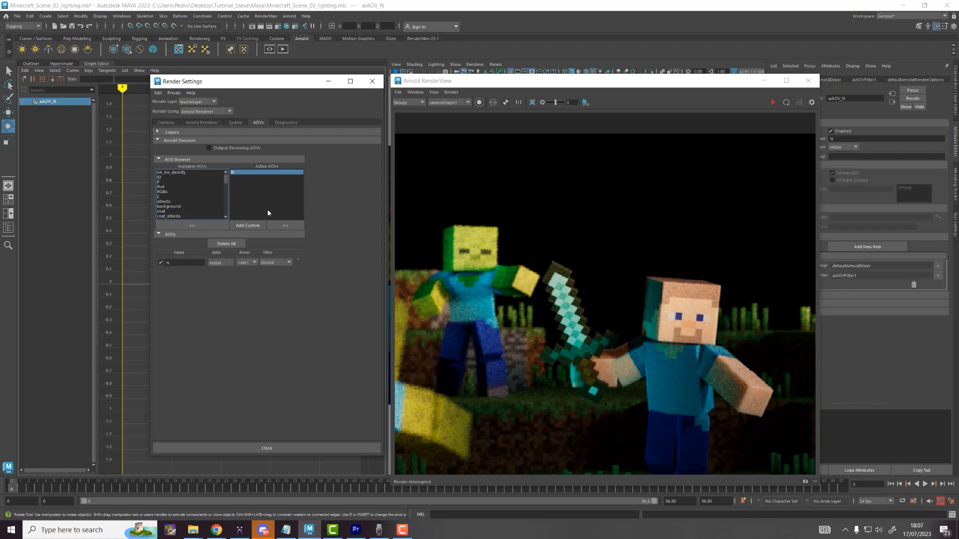
click(272, 265)
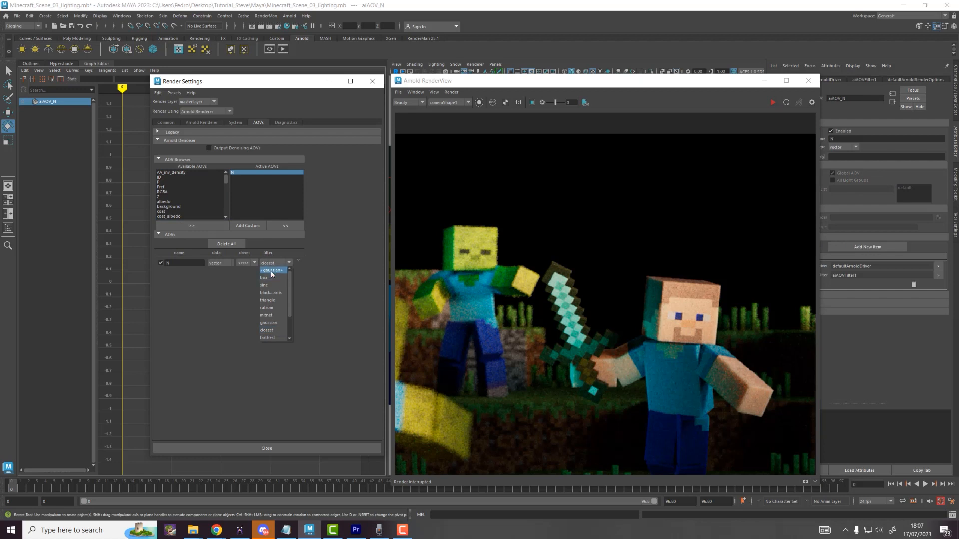
click(273, 278)
click(372, 81)
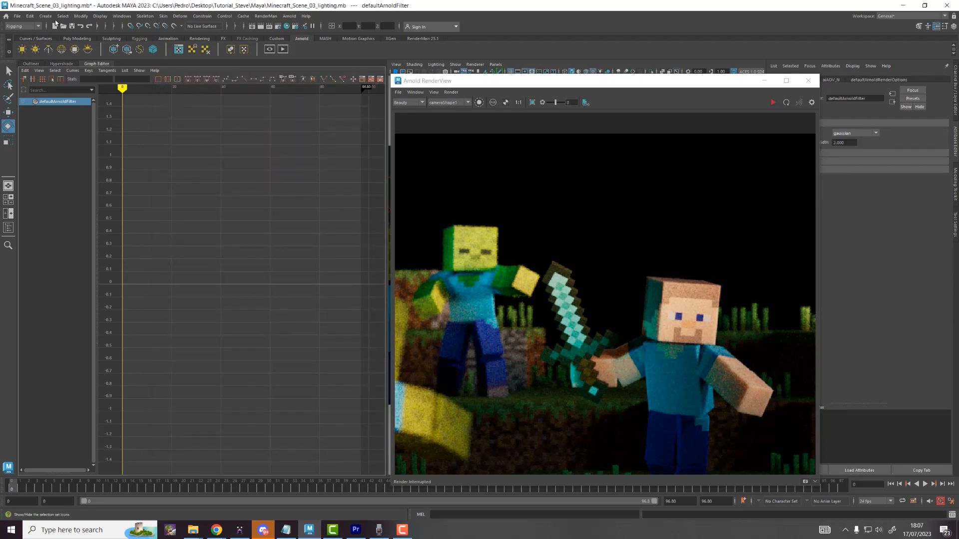
click(17, 15)
click(25, 49)
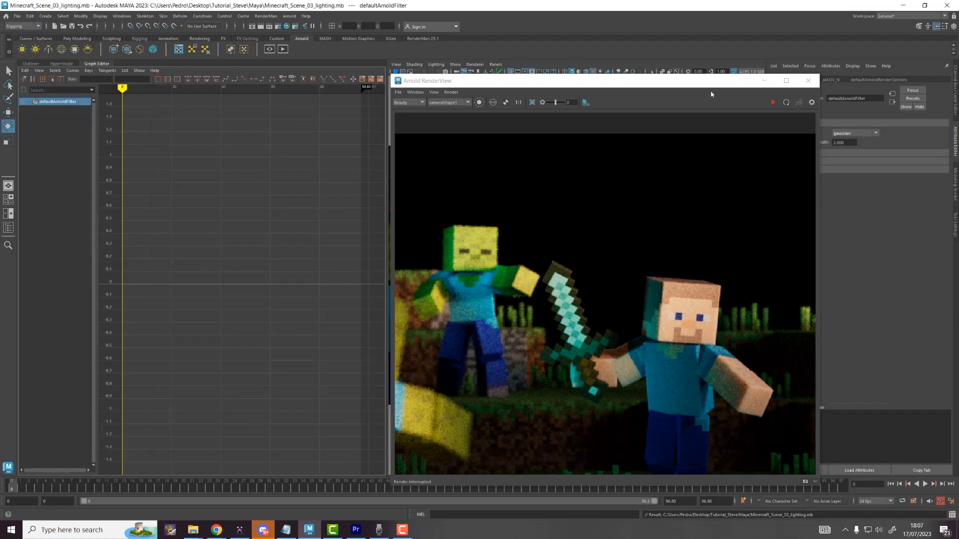
Step: Start a fresh render and maximize the Arnold RenderView so it fills the screen
drag(714, 87, 528, 98)
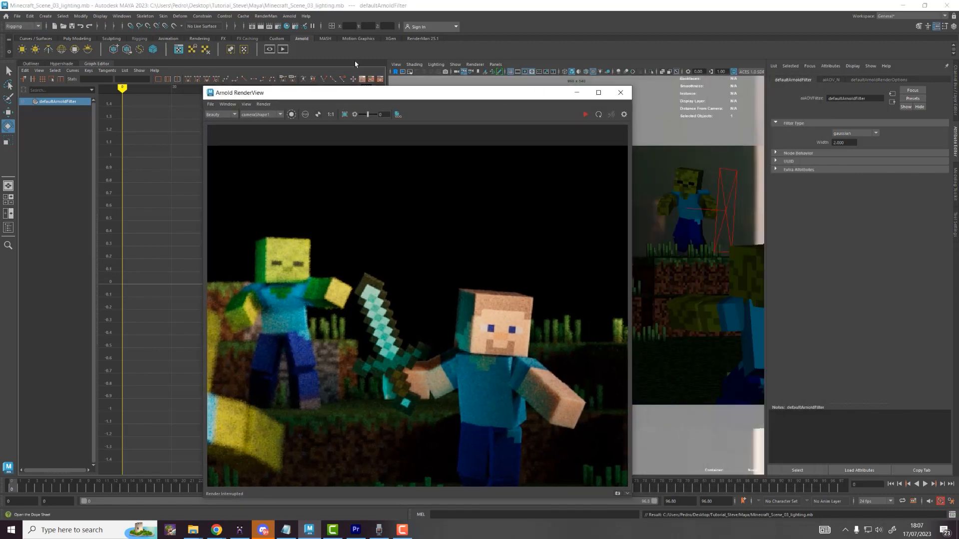
click(282, 49)
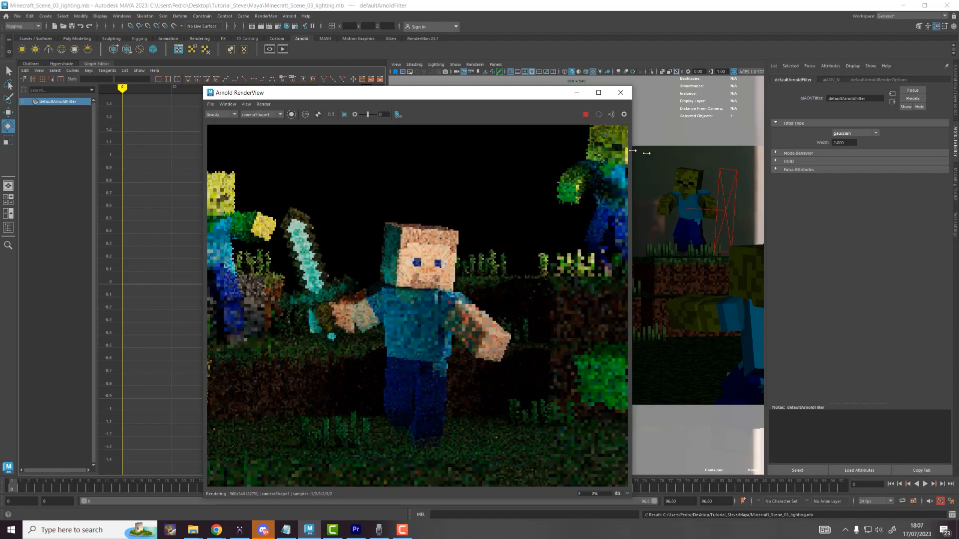
drag(634, 151, 851, 175)
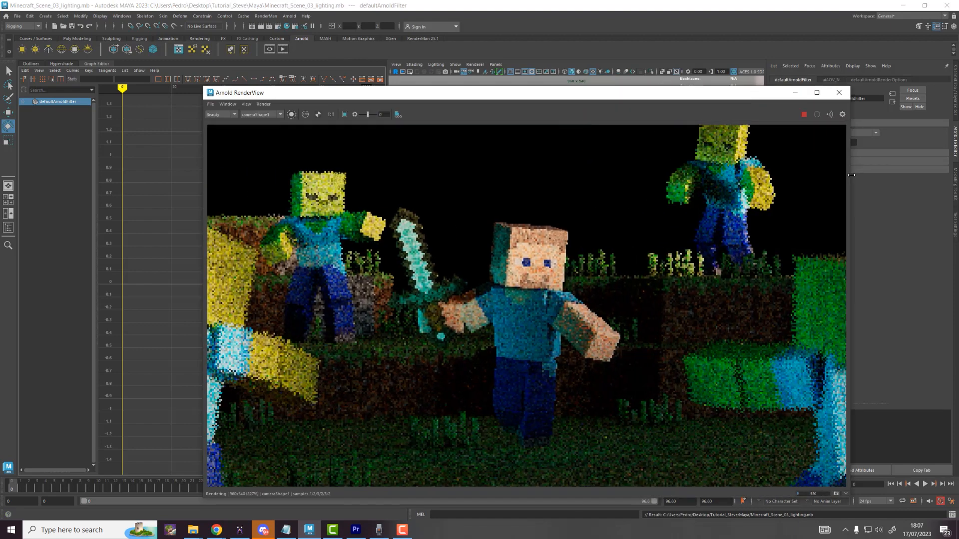
drag(620, 95, 476, 76)
scroll(494, 179, down, 1)
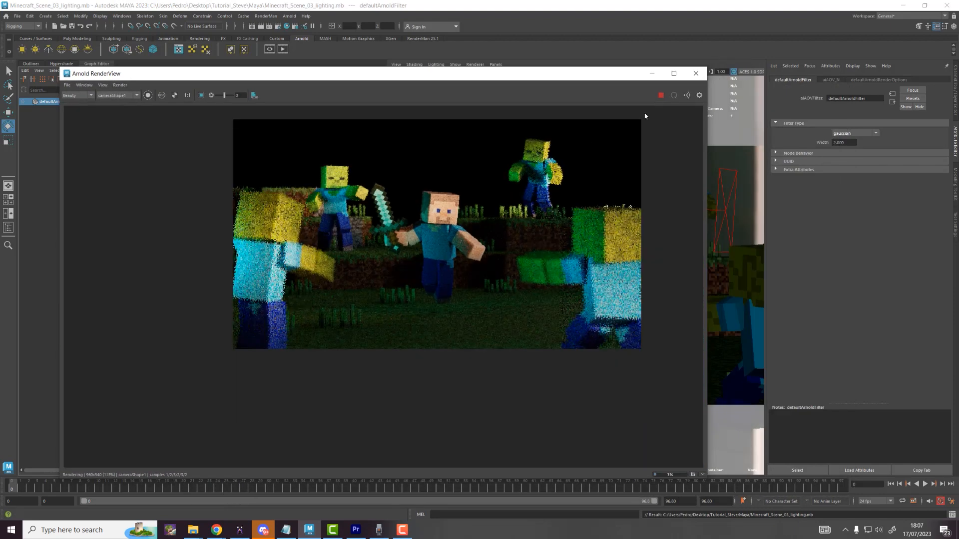
click(673, 74)
scroll(657, 145, up, 3)
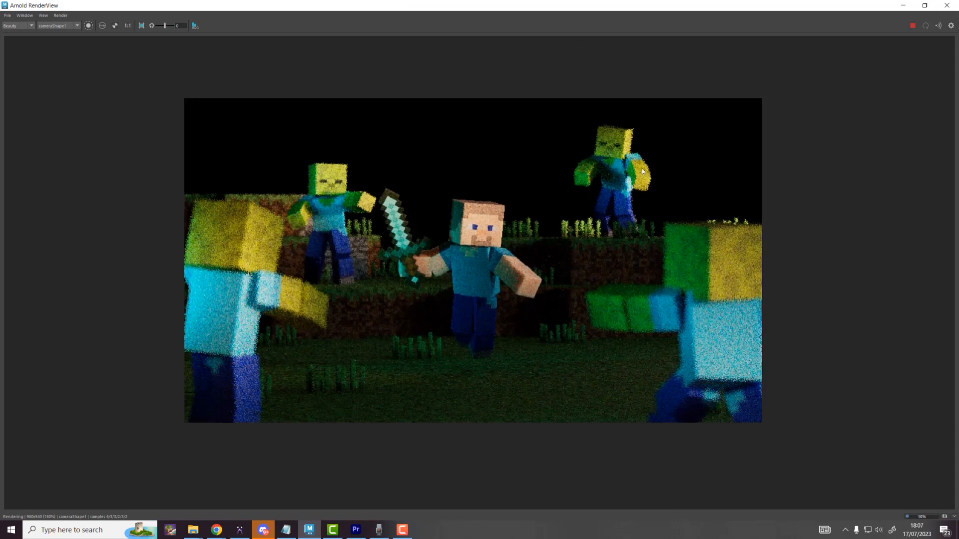
Step: Add an Exposure imager in Post settings and set its exposure to about 0.54
click(952, 25)
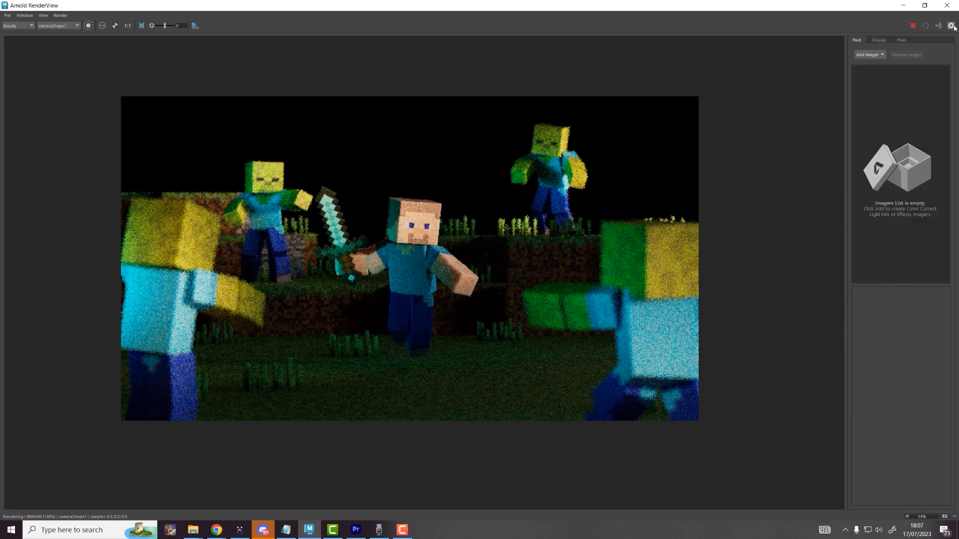
drag(844, 82, 721, 92)
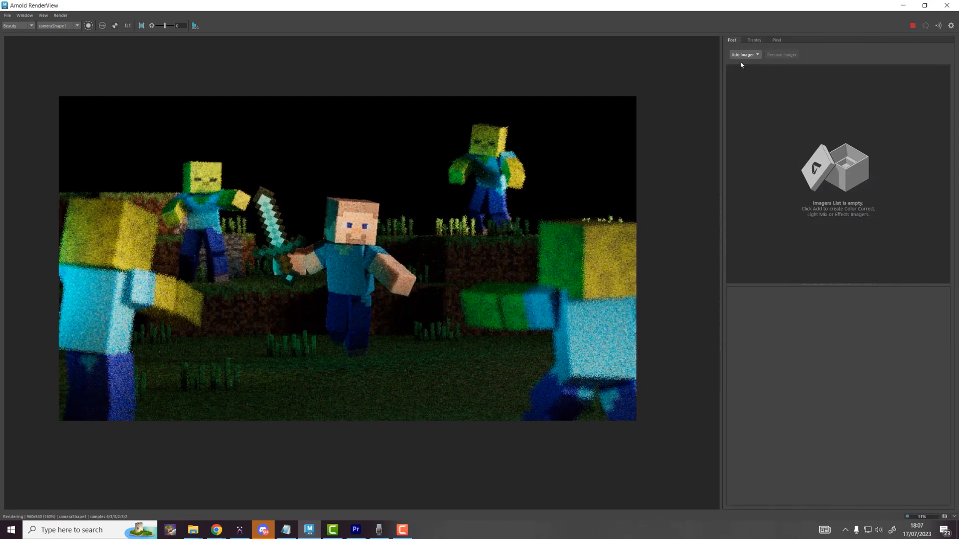
click(743, 54)
click(761, 100)
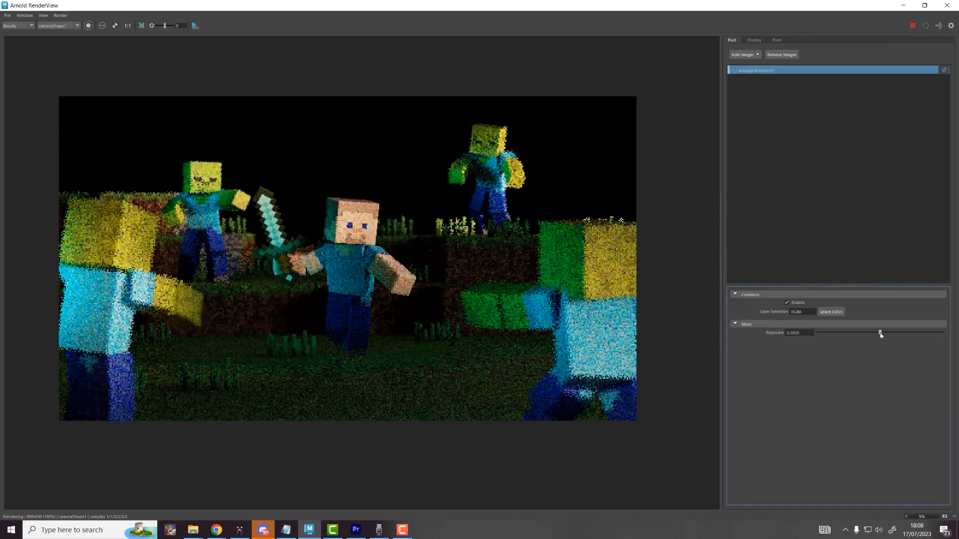
drag(880, 333, 886, 334)
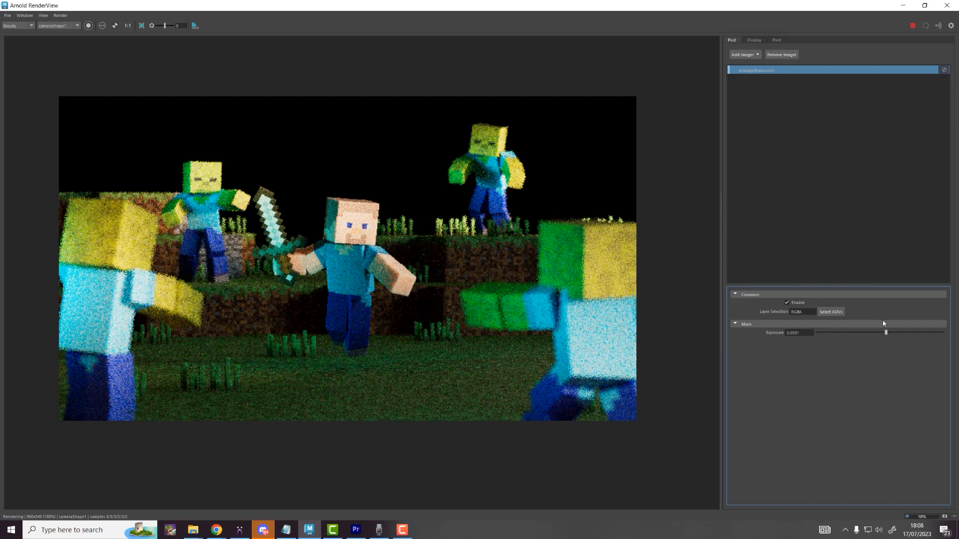
drag(885, 335, 884, 337)
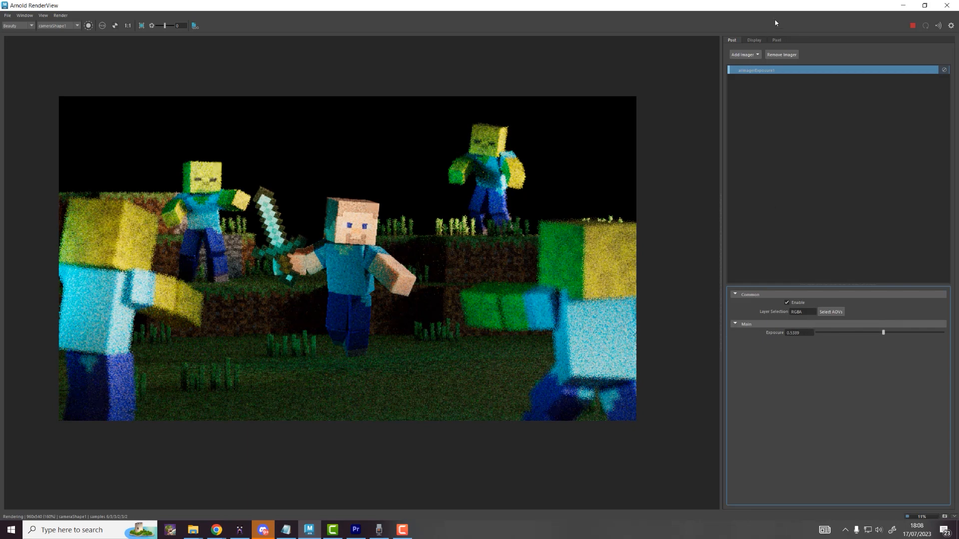
click(735, 55)
Step: Add a Lens Effects imager with Bloom Strength 0.1
click(765, 106)
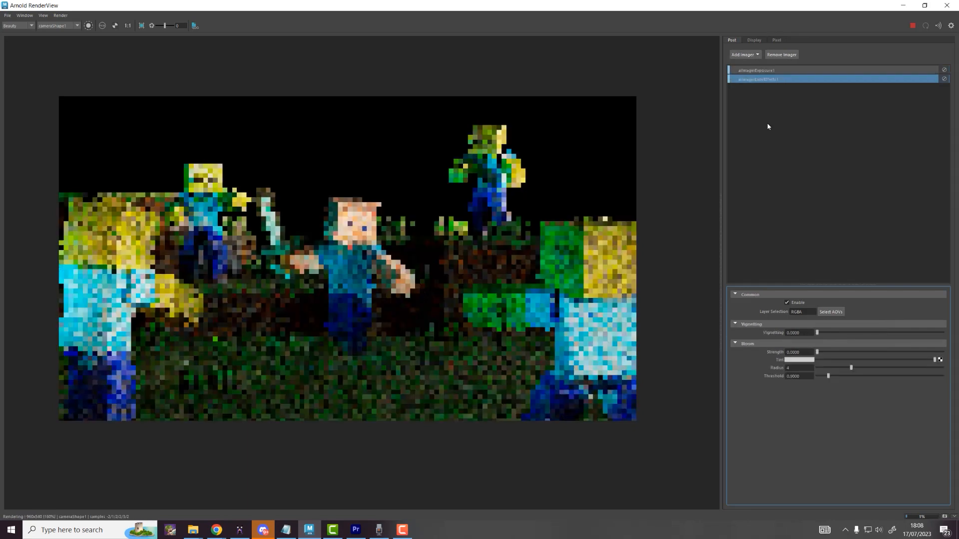
drag(801, 352, 779, 352)
text(.)
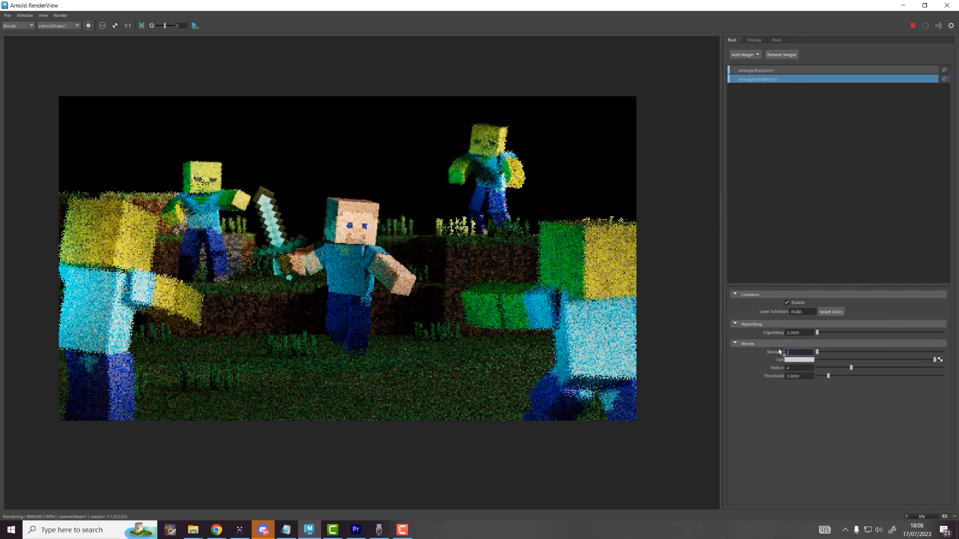
text(1)
key(Return)
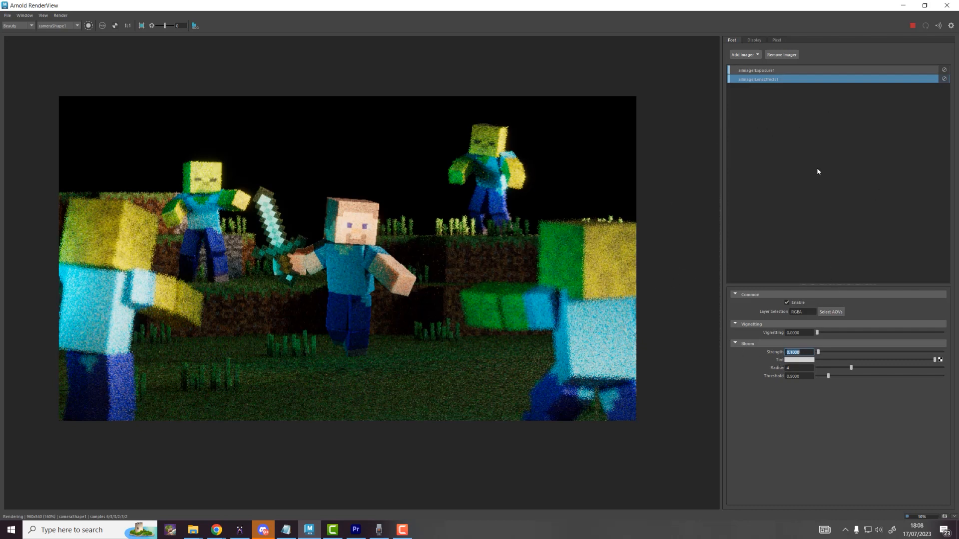
Step: Lower aiImagerExposure1 to about 0.22 and disable the exposure imager
click(749, 56)
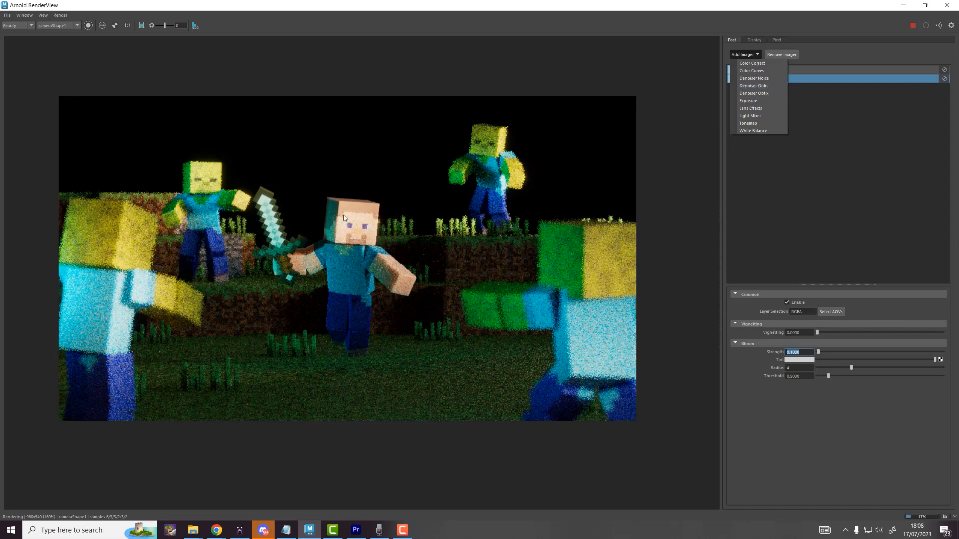
scroll(339, 207, up, 6)
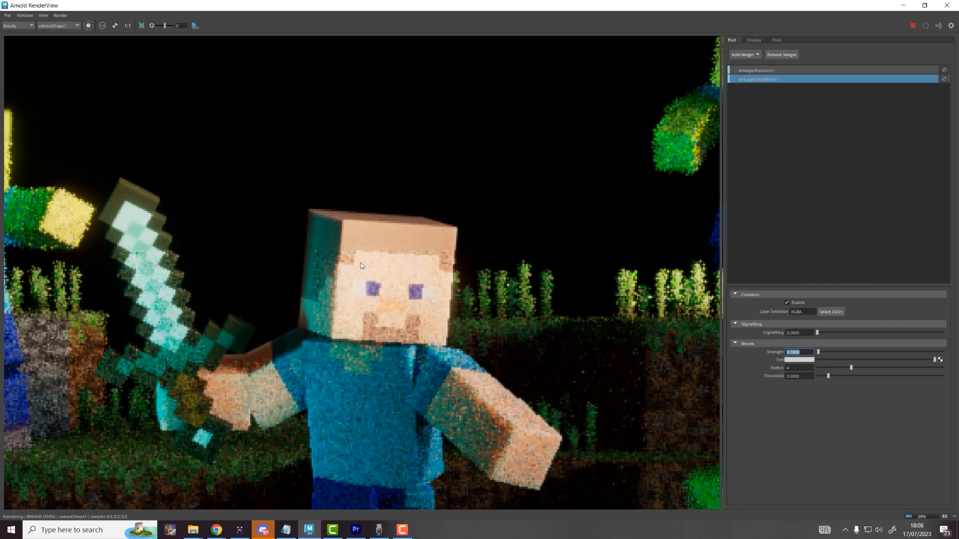
scroll(353, 295, down, 6)
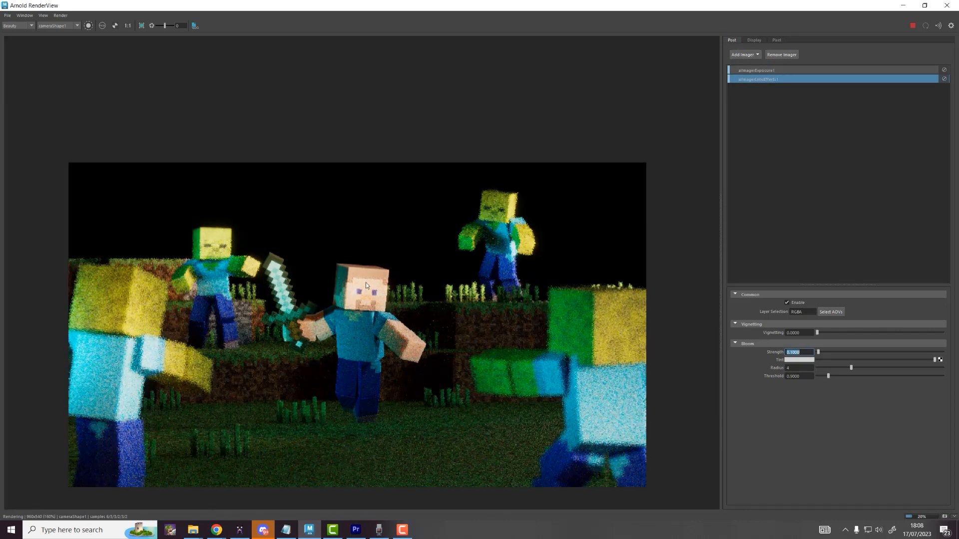
scroll(366, 285, up, 2)
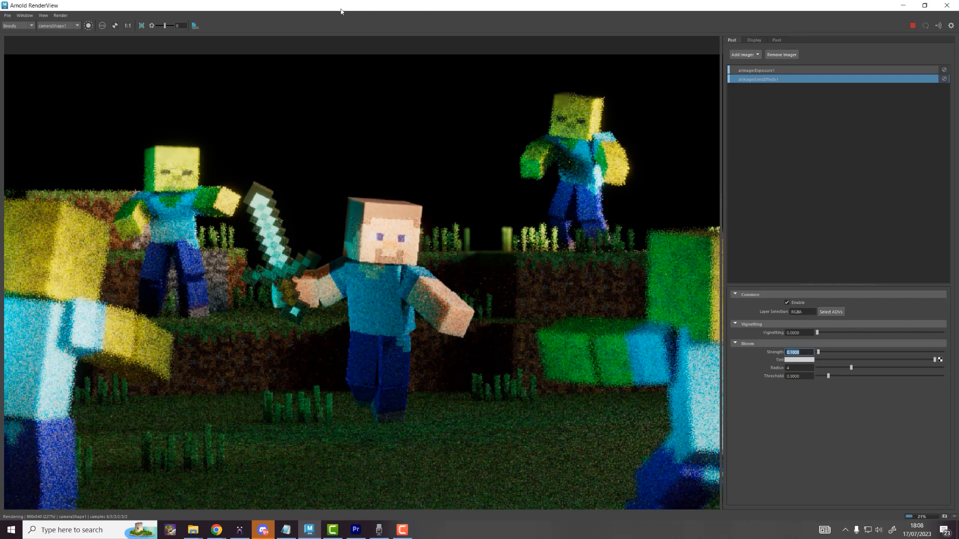
click(757, 70)
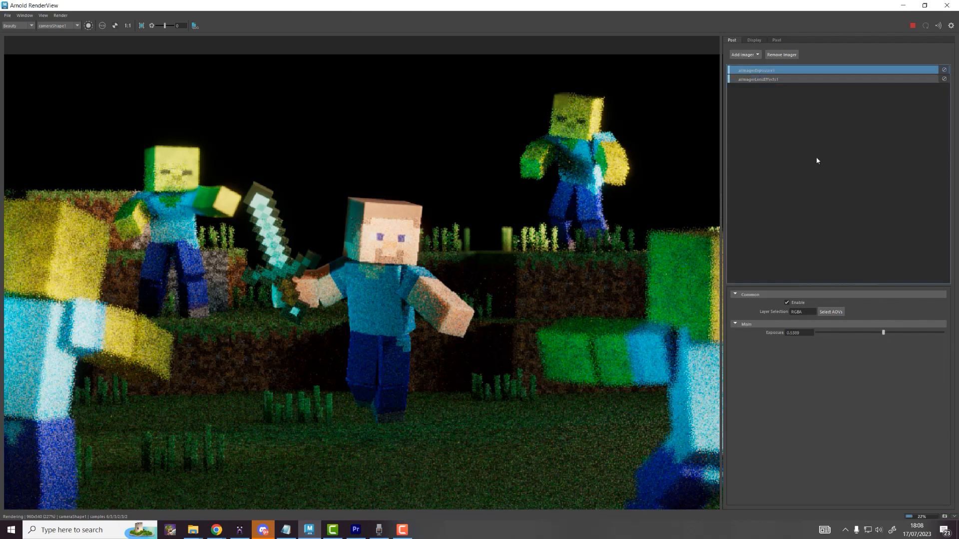
mouse_move(884, 333)
mouse_down()
mouse_move(869, 332)
mouse_move(880, 343)
mouse_up()
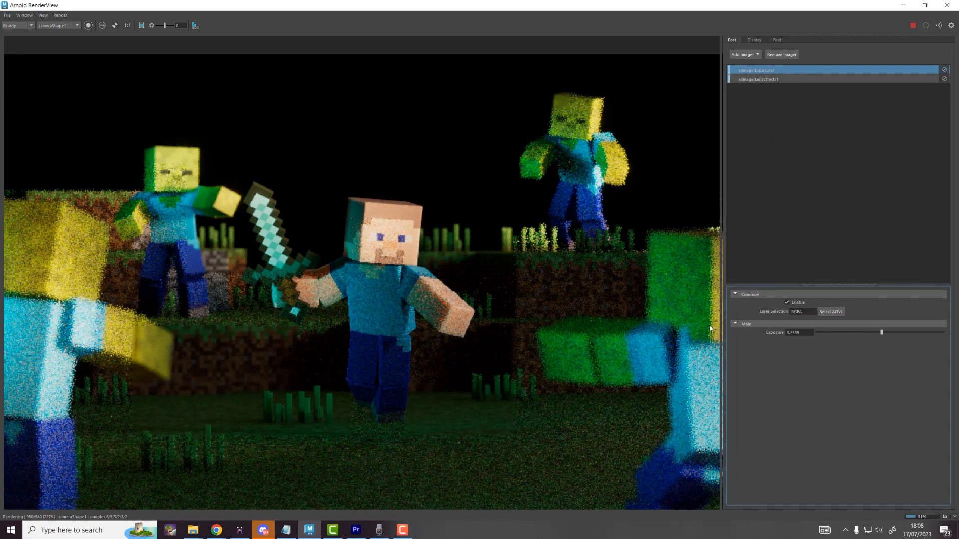
click(944, 69)
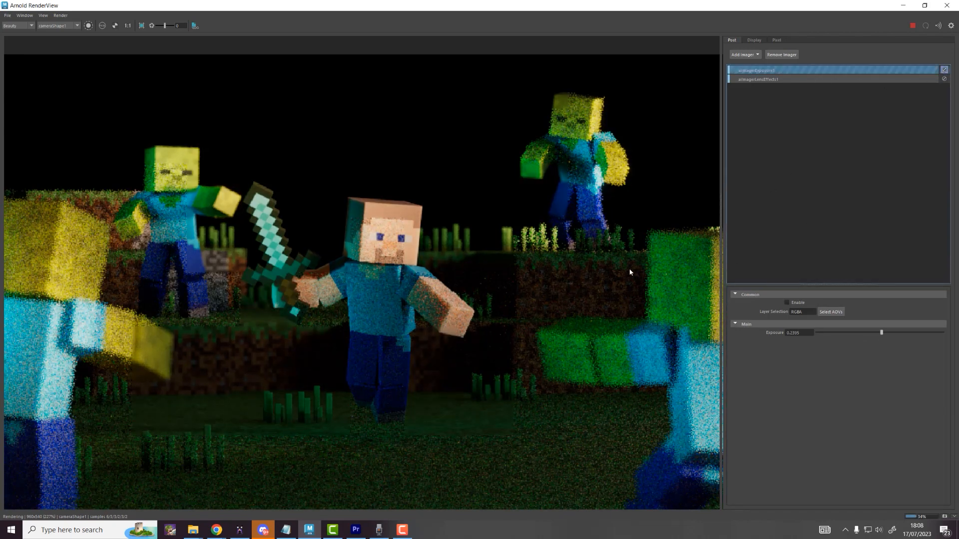
click(744, 55)
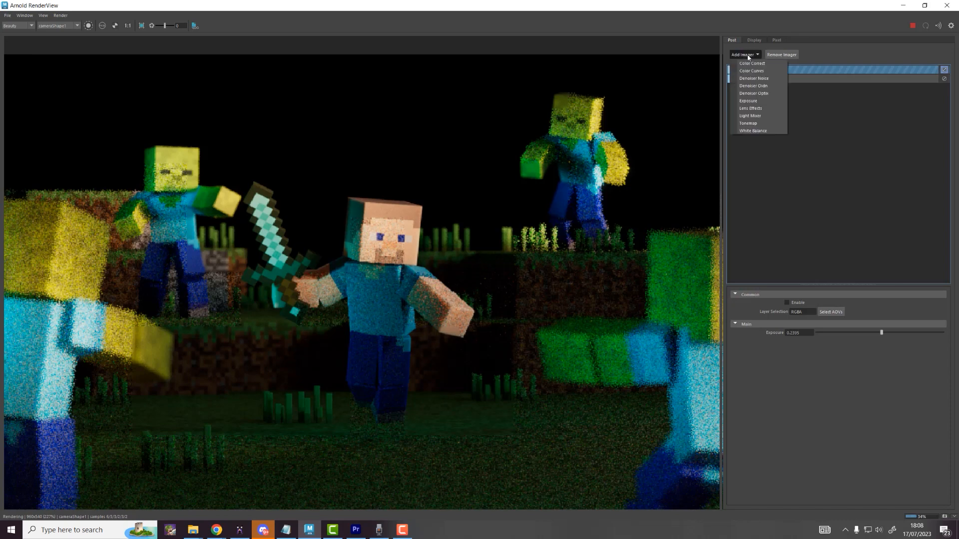
Step: Add a Denoiser Noice imager, hide the post settings and recentre the render
click(751, 78)
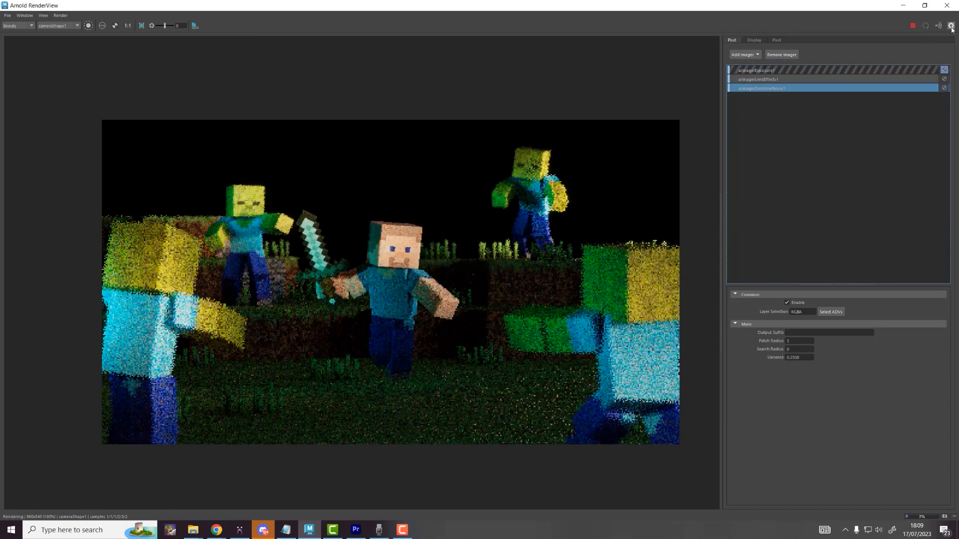
click(951, 26)
scroll(658, 284, up, 2)
middle_drag(660, 283, 694, 256)
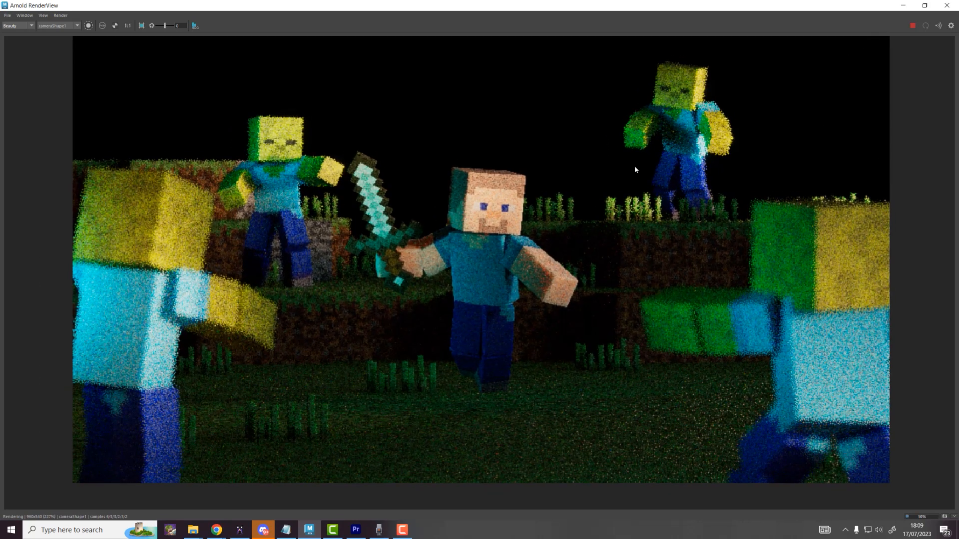
middle_drag(625, 173, 657, 209)
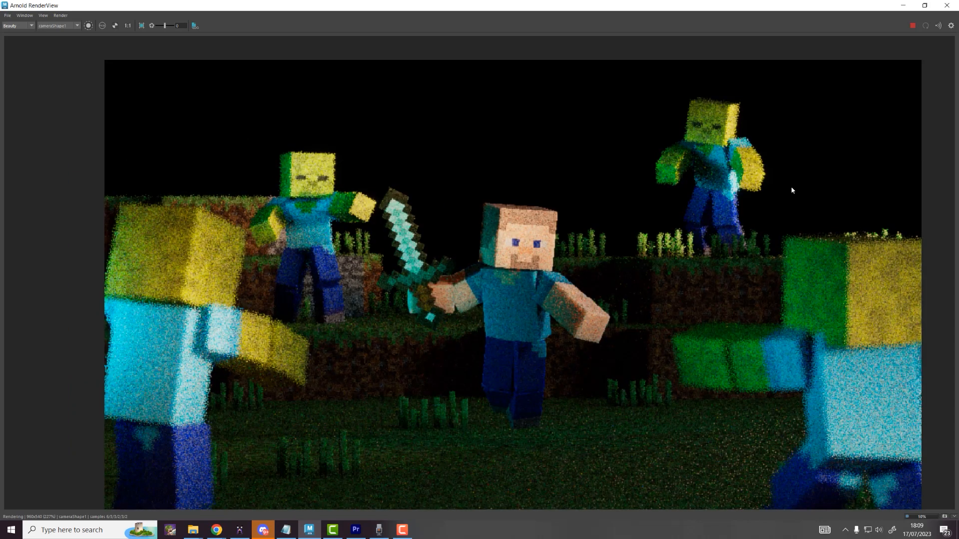
Step: Check the N normals AOV, return to Beauty, and frame the whole render
click(15, 26)
click(9, 37)
key(f)
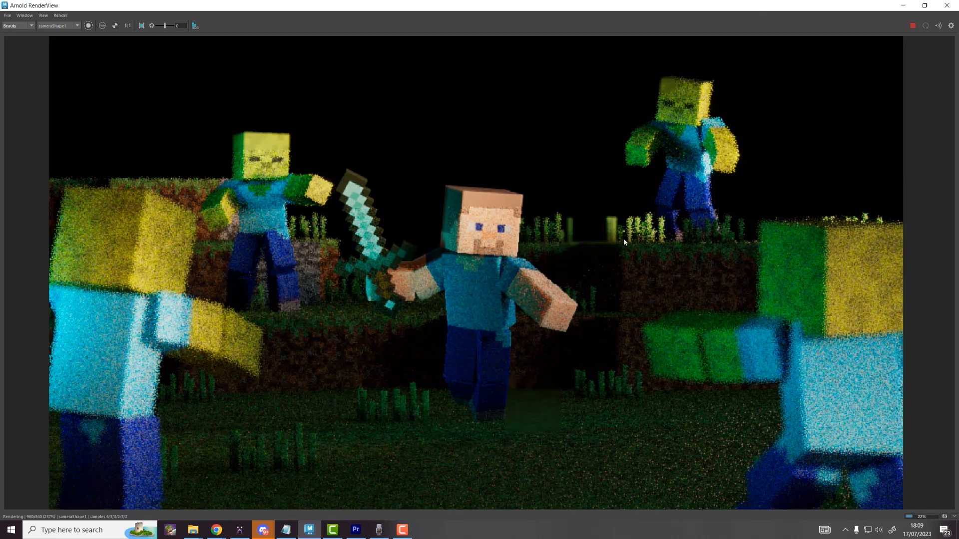
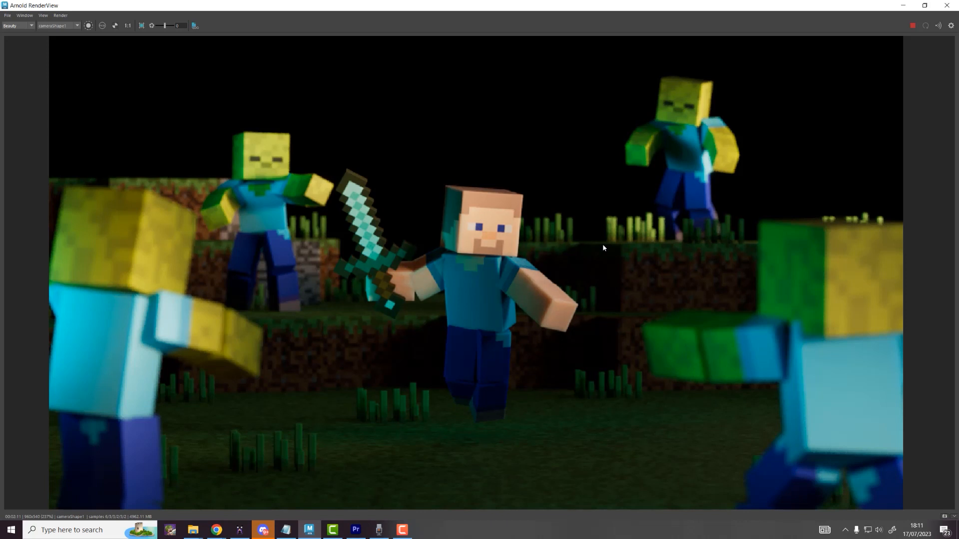
Step: Create a new Renders folder inside Tutorial_Steve on the Desktop to save the render
click(8, 15)
key(Escape)
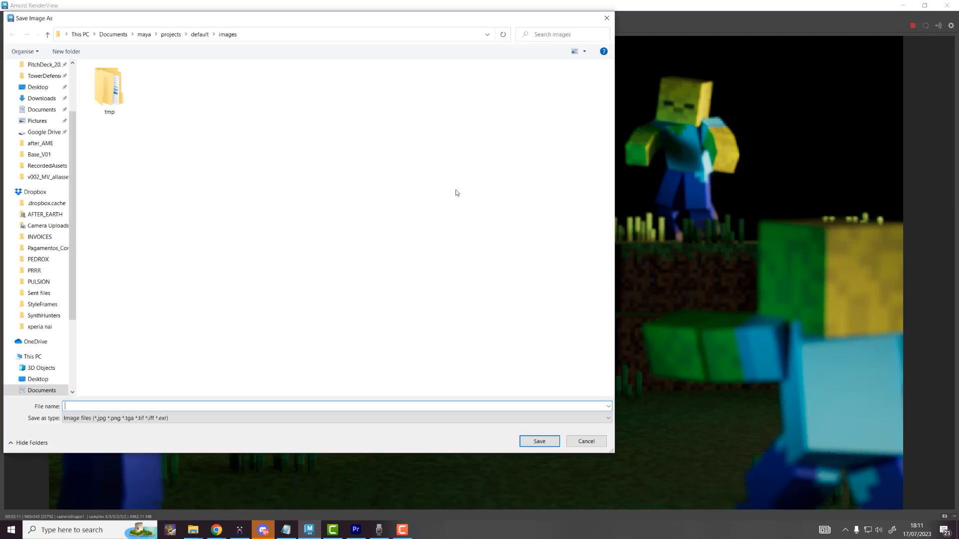
scroll(234, 157, up, 2)
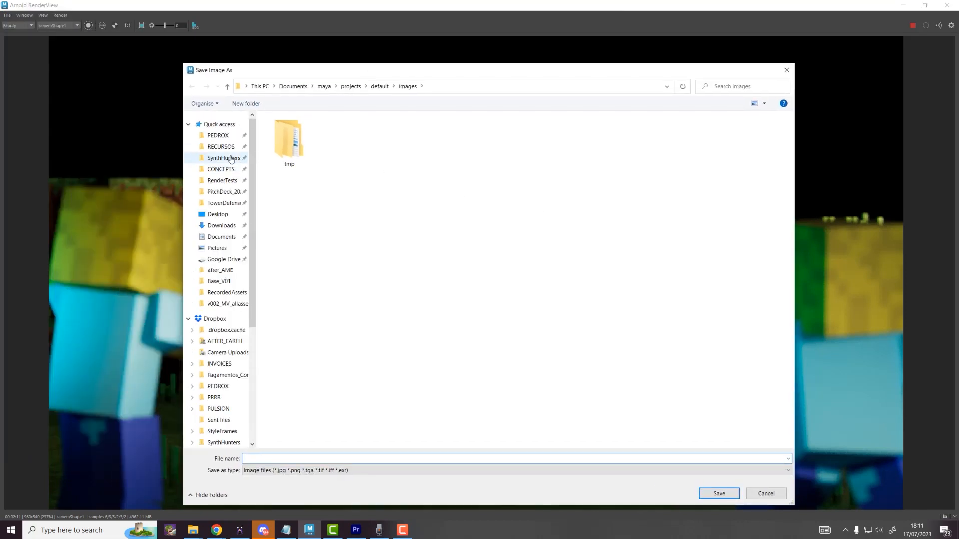
click(217, 214)
click(305, 157)
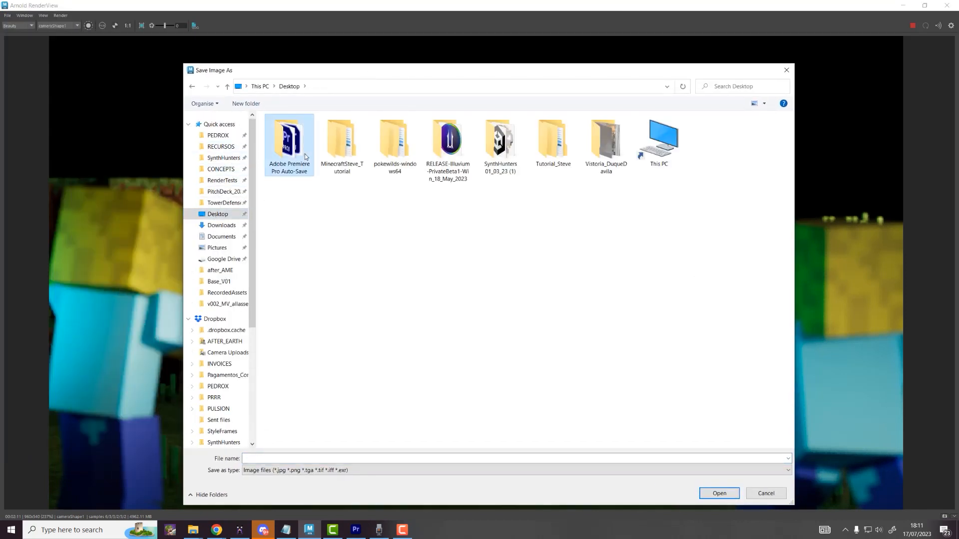
double_click(363, 160)
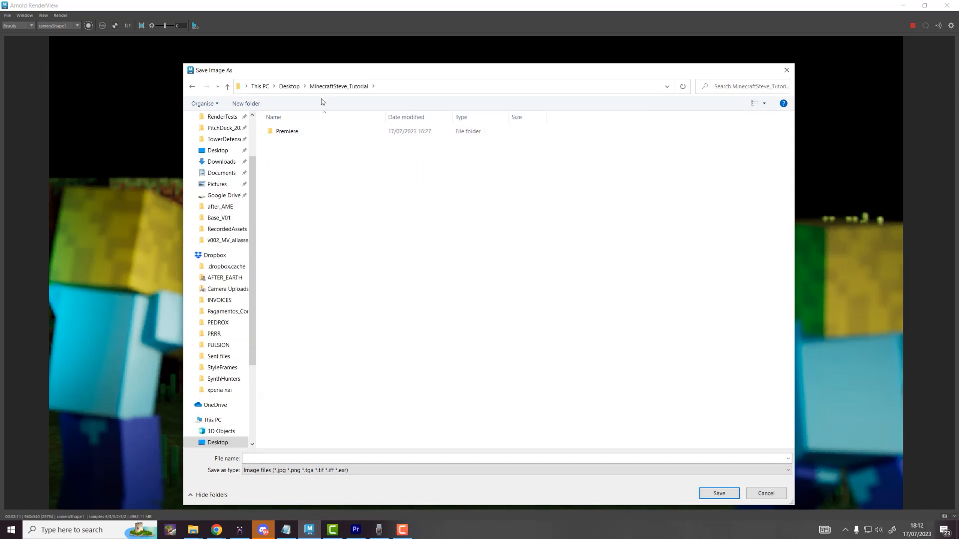
click(289, 86)
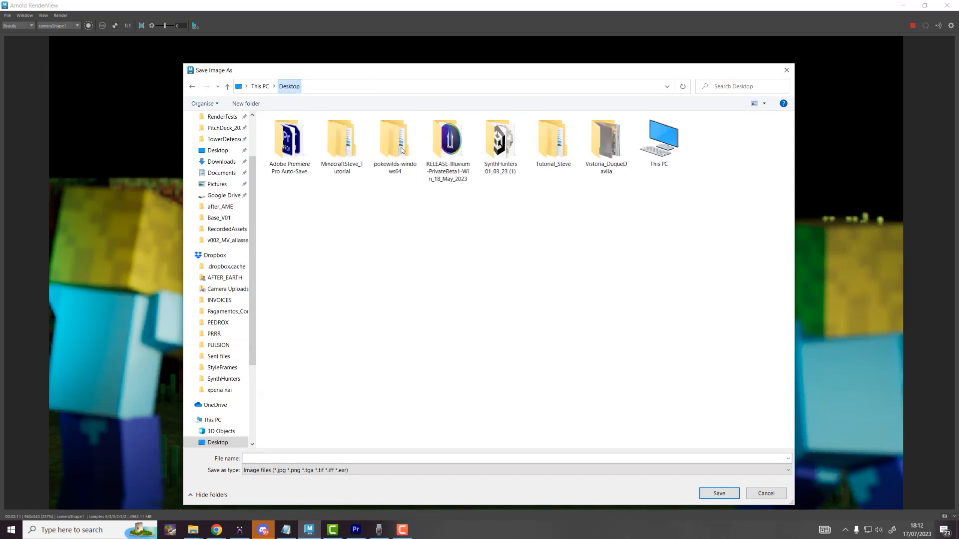
double_click(565, 141)
right_click(317, 218)
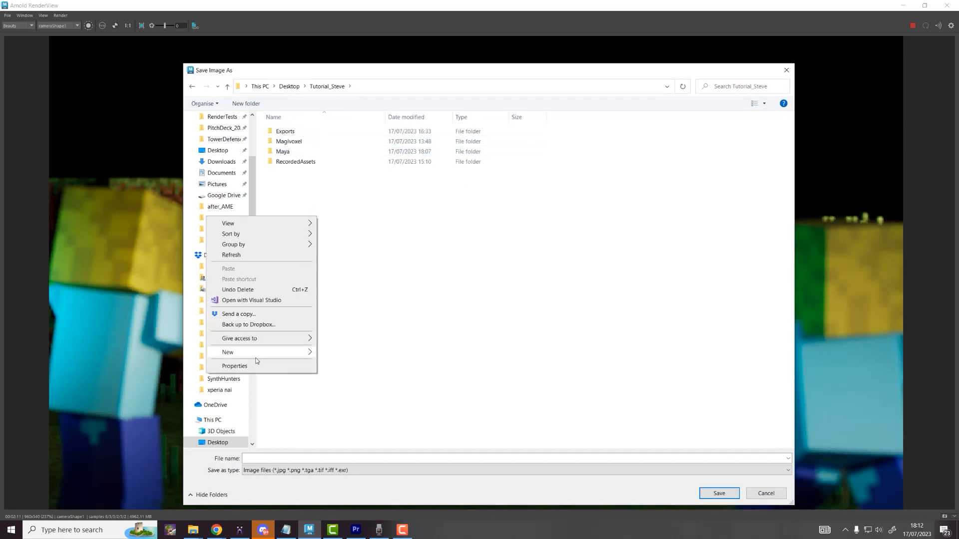
mouse_move(260, 352)
click(332, 352)
text(Re)
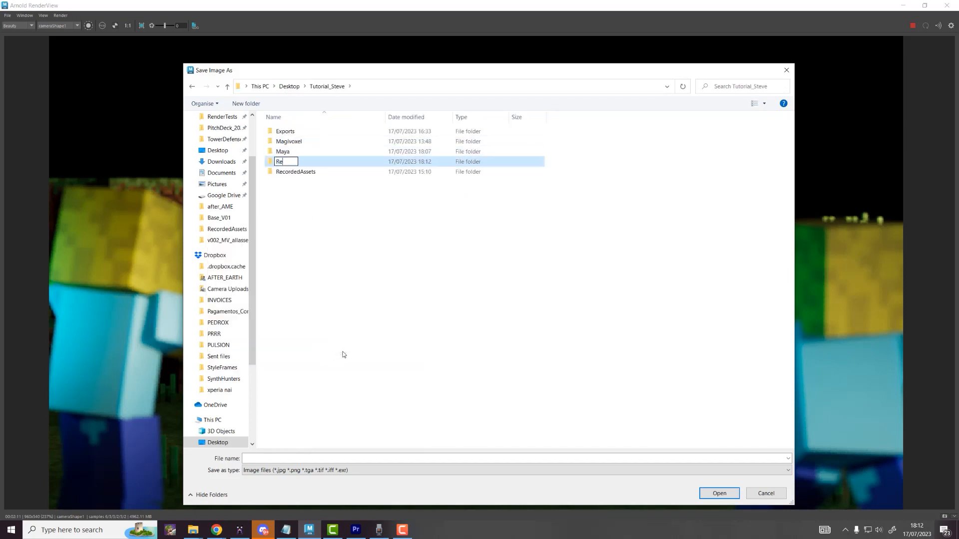
text(nder)
key(Return)
key(Return)
Step: Add a V01 subfolder inside Renders and save the beauty render there as Beauty.png
right_click(328, 155)
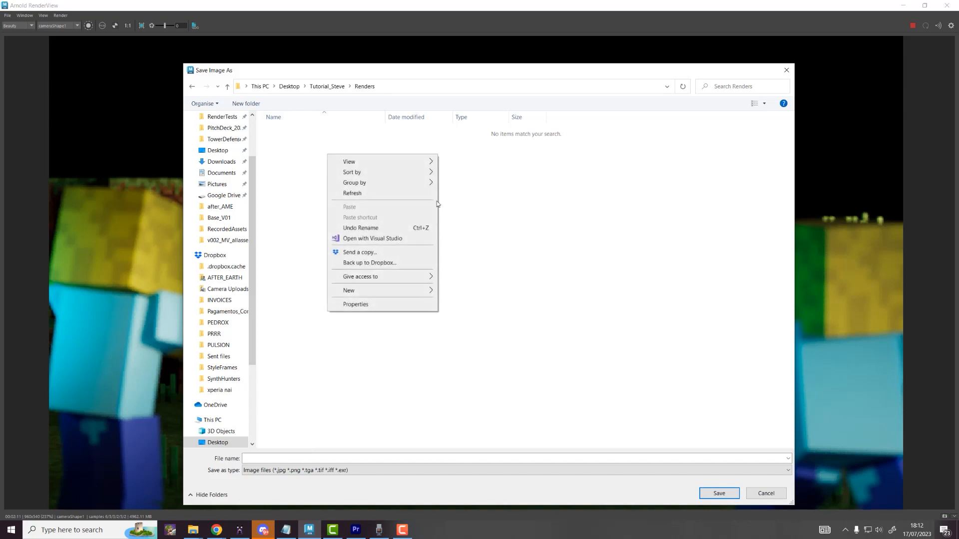
mouse_move(394, 292)
click(481, 295)
text(V01)
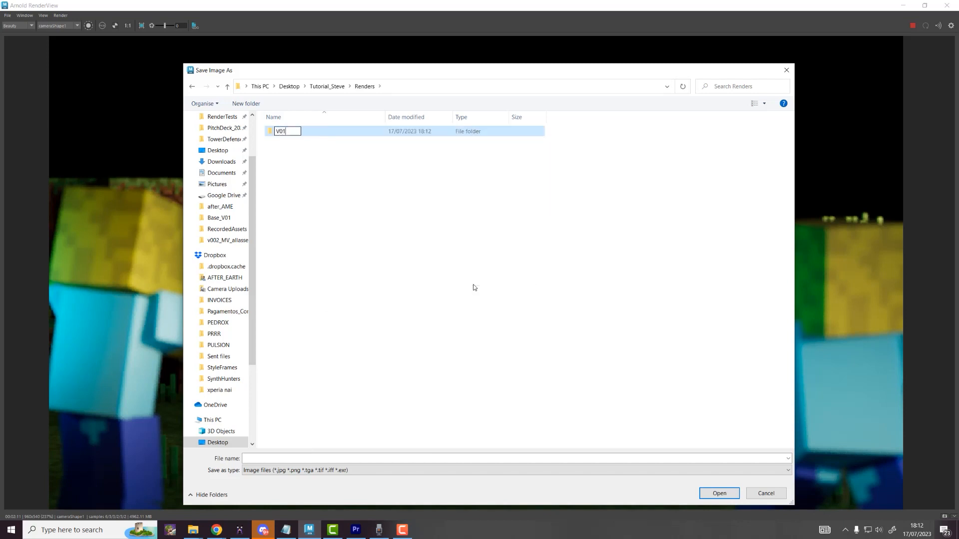
key(Return)
key(Return)
click(276, 459)
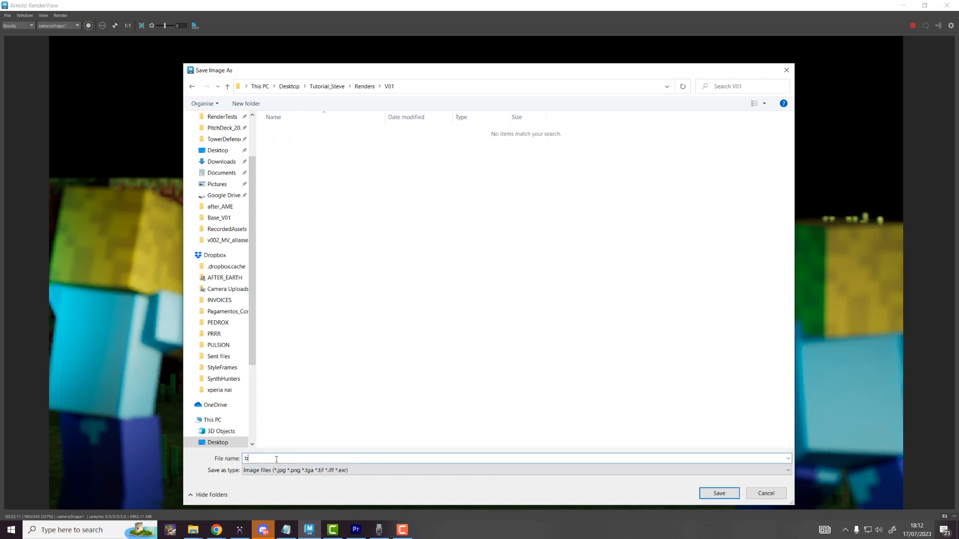
text(Beauty.png)
key(Return)
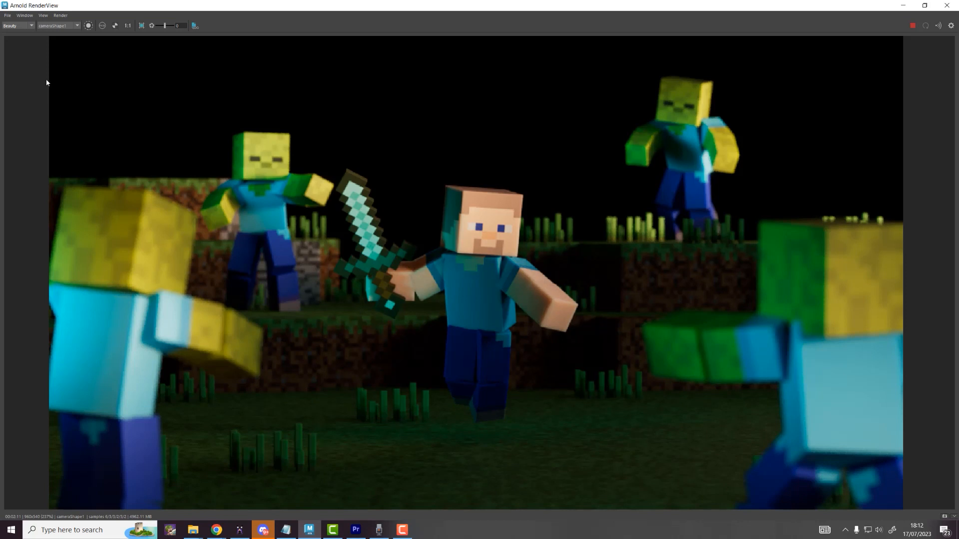
Step: Switch the view to the N normals AOV and save it as n.png in Renders/V01
click(6, 26)
click(13, 36)
click(7, 15)
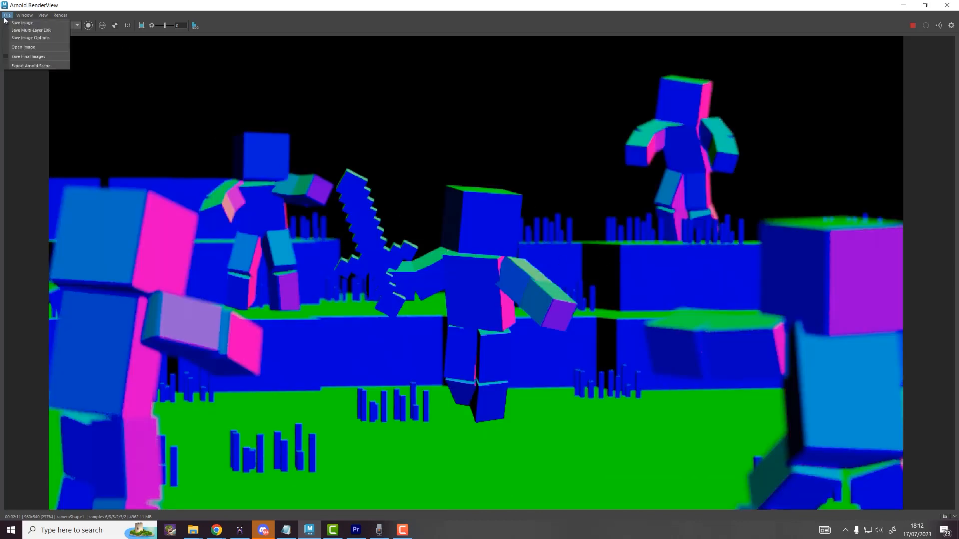
click(23, 30)
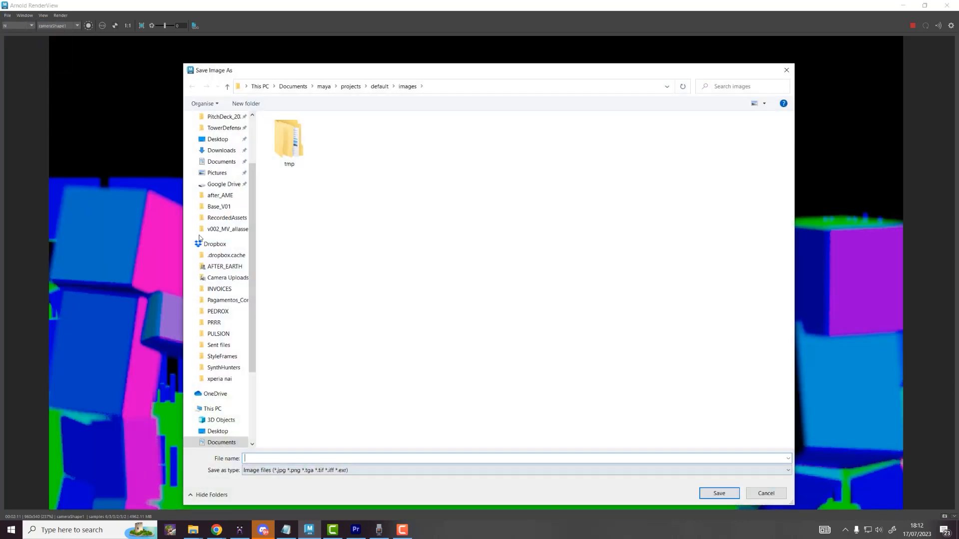
scroll(220, 165, up, 2)
click(215, 218)
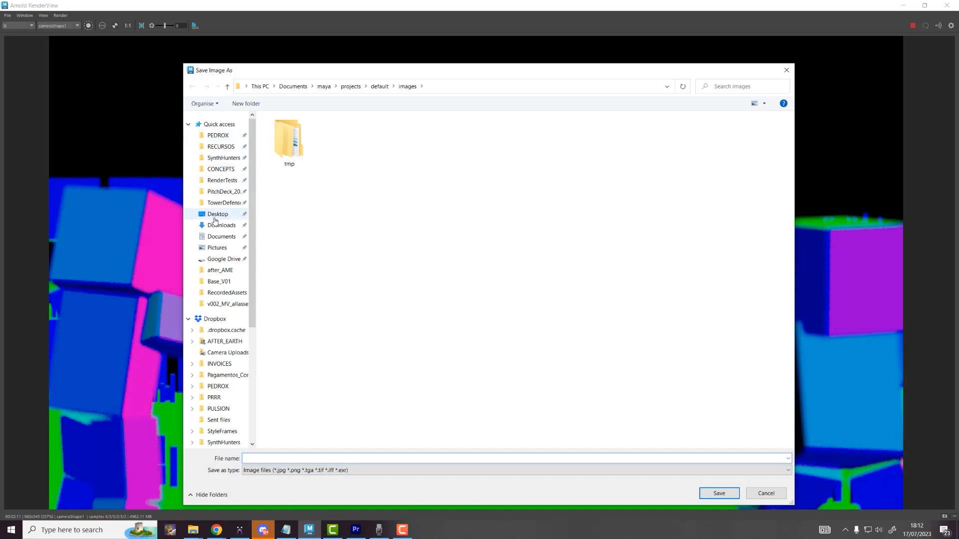
double_click(552, 144)
double_click(343, 172)
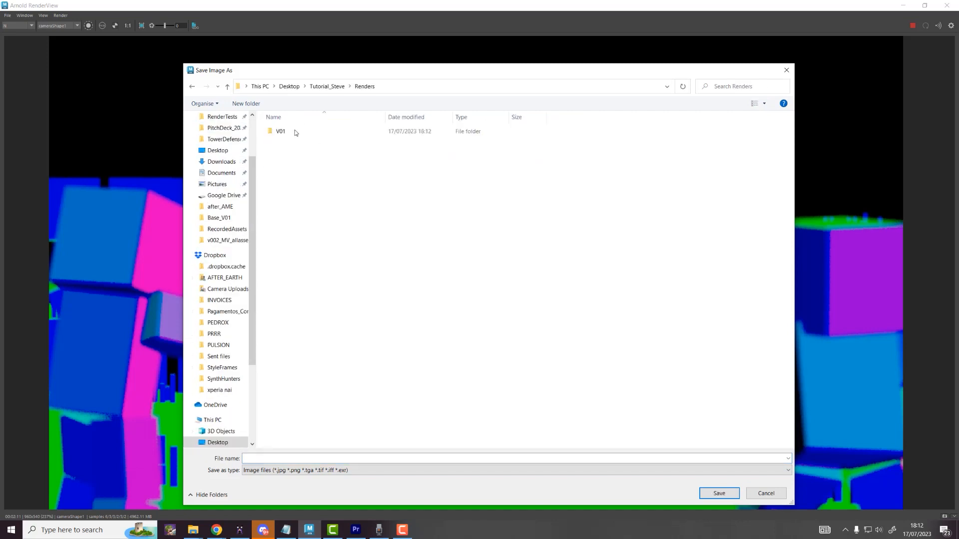
double_click(290, 132)
click(289, 143)
double_click(252, 458)
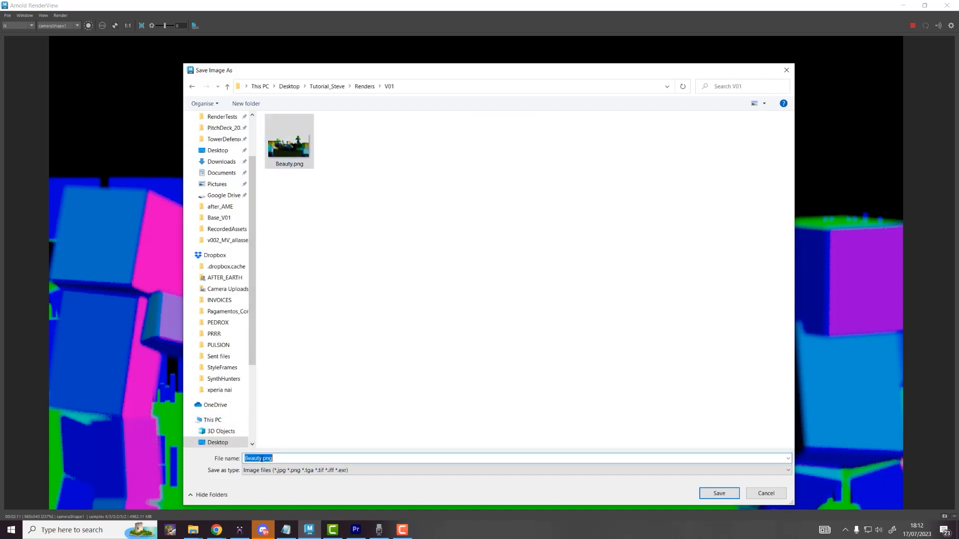
text(n)
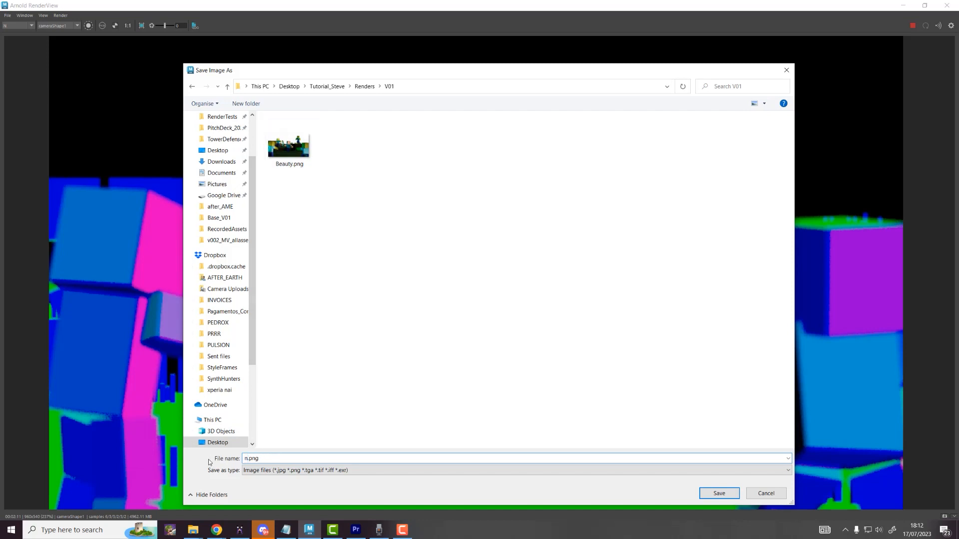
key(Return)
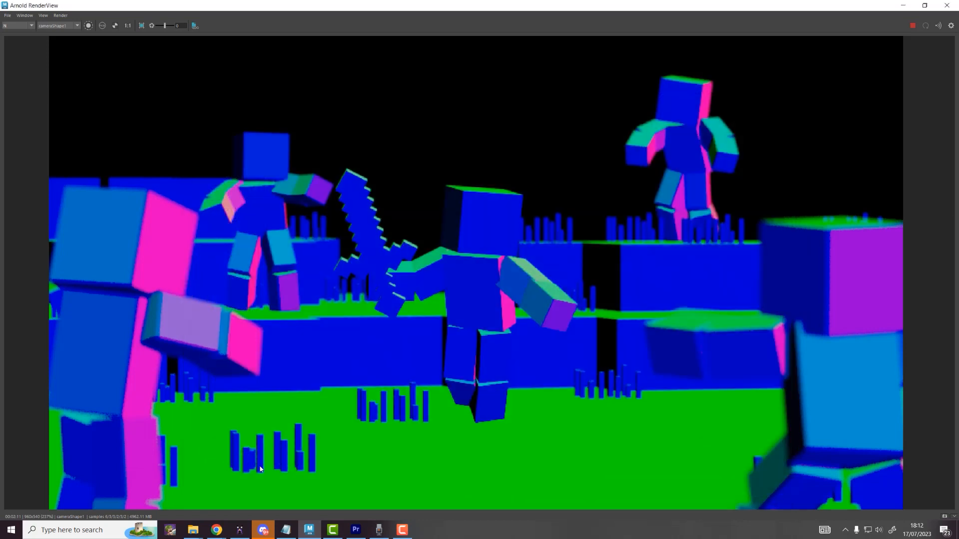
key(super)
Step: Launch Photoshop and open Beauty.png from Tutorial_Steve/Renders/V01 by dragging it in
text(PHOTO)
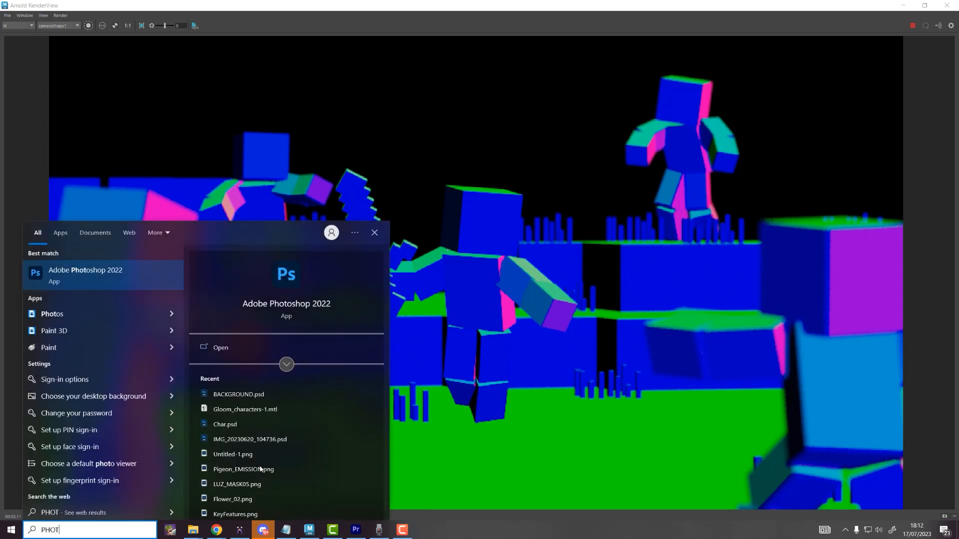
key(Return)
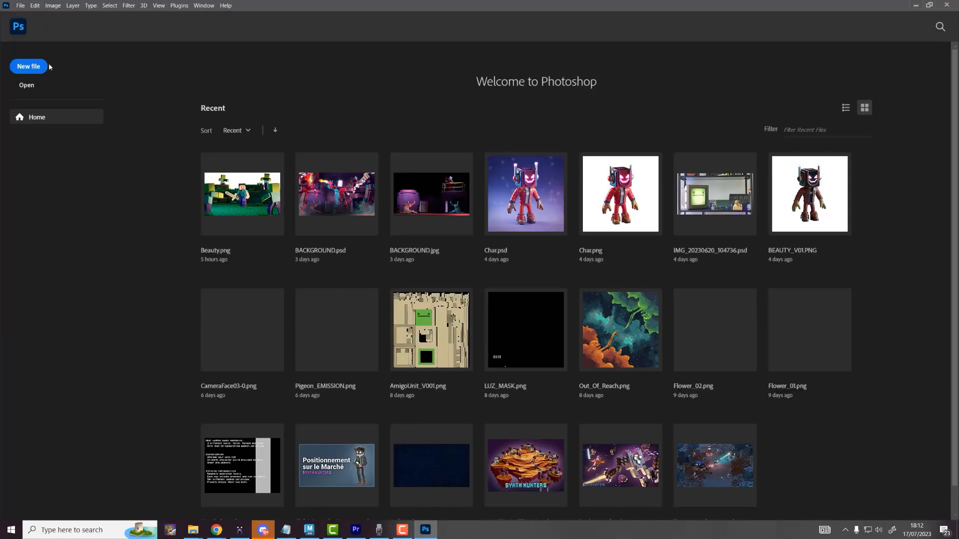
mouse_move(193, 529)
click(172, 497)
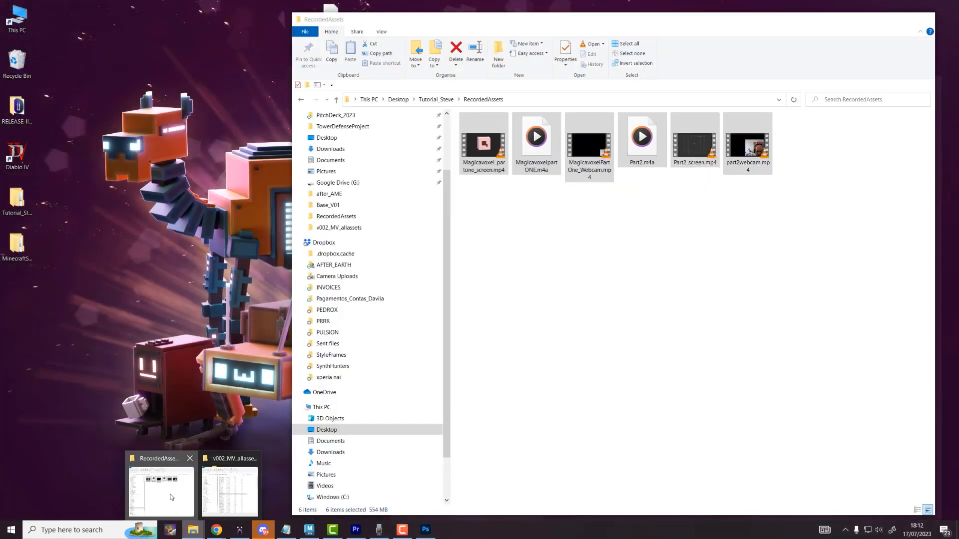
click(436, 100)
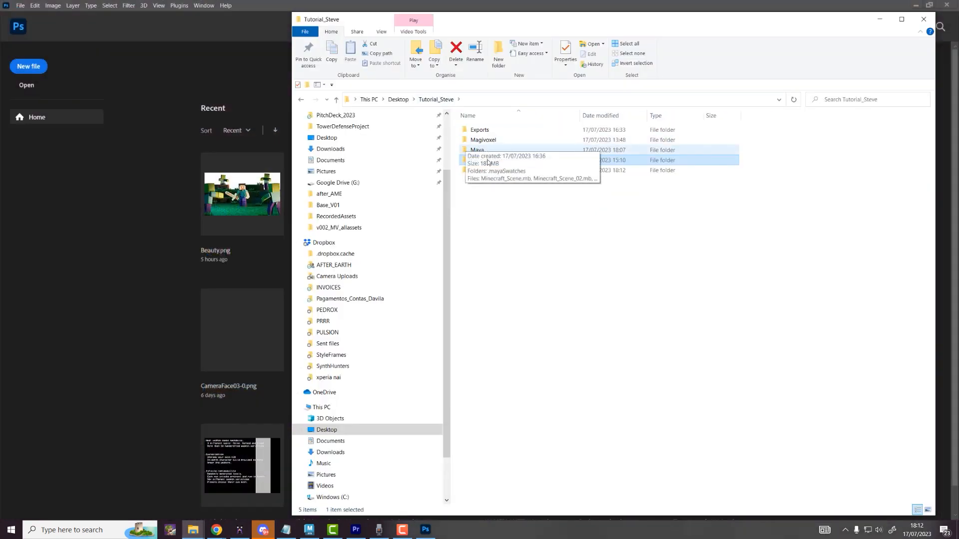
double_click(488, 170)
double_click(491, 133)
click(483, 143)
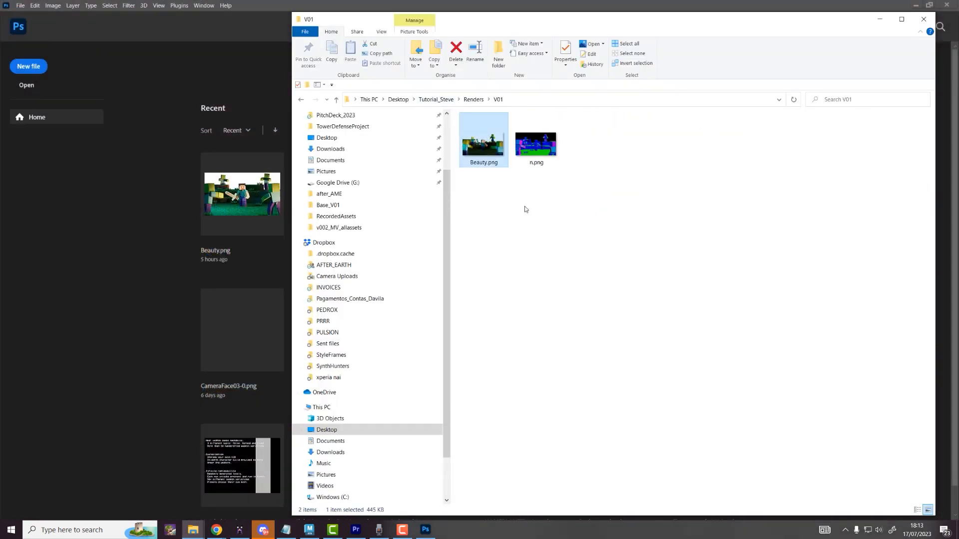
drag(484, 145, 70, 273)
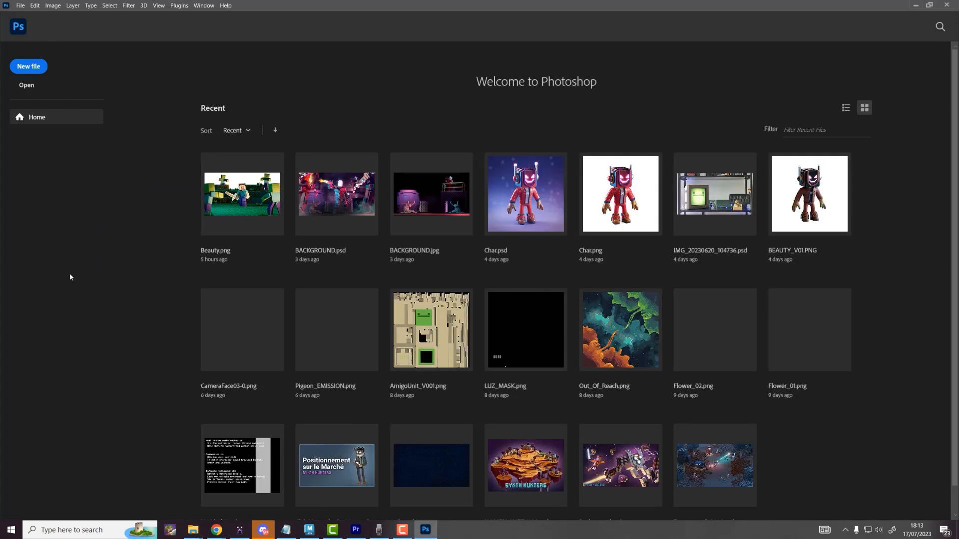
Step: Place n.png over the beauty image as layer n, hide it, and select Layer 1
key(alt+Tab)
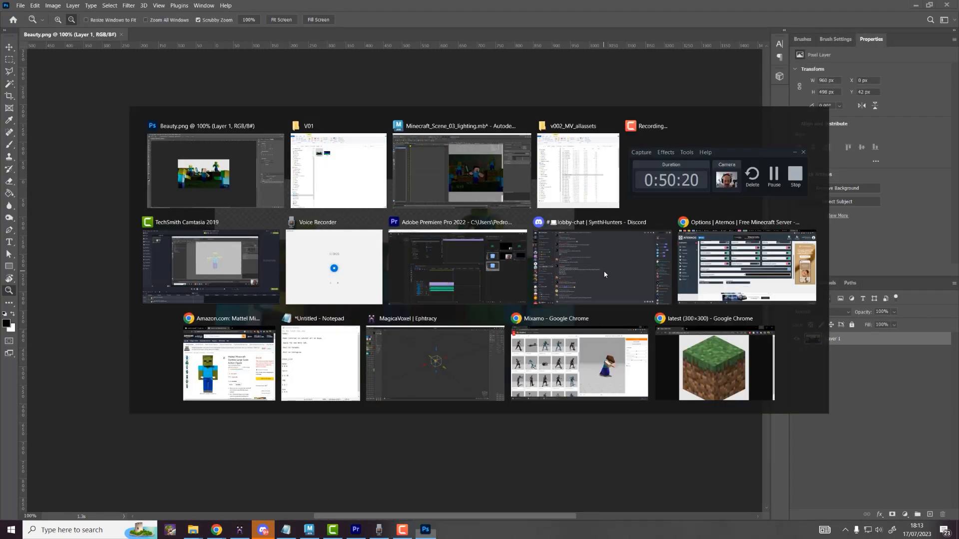
key(alt+Tab)
drag(550, 140, 336, 286)
key(Return)
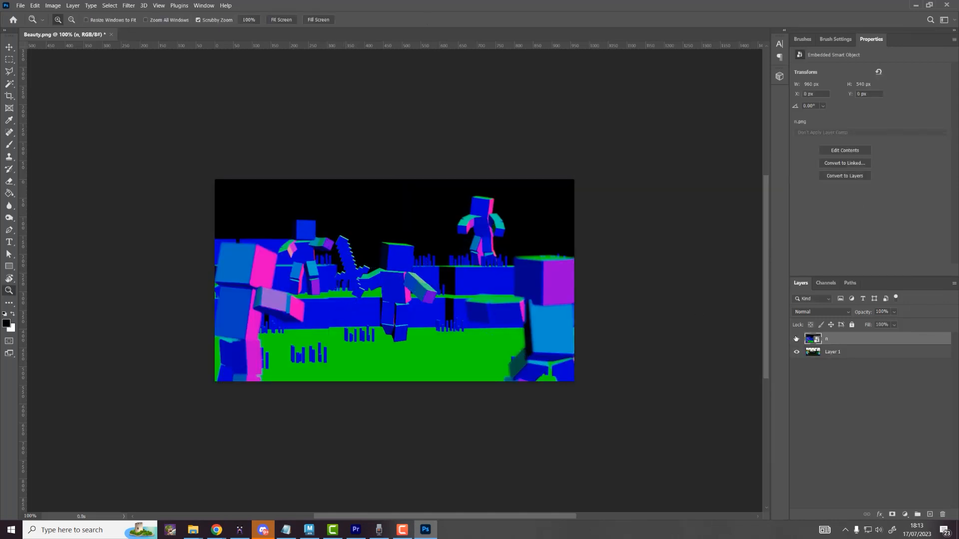
click(796, 338)
drag(405, 266, 479, 281)
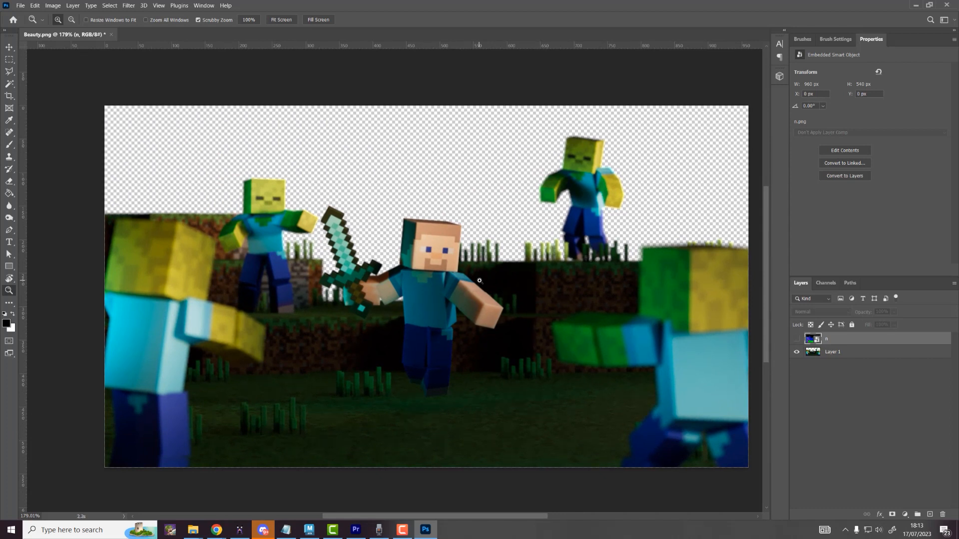
click(818, 353)
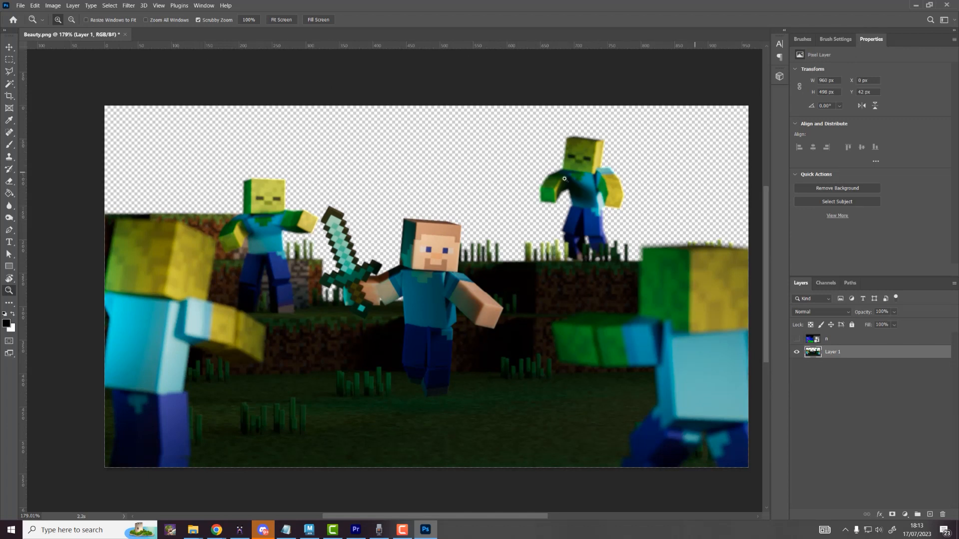
Step: Search Google Images for 'minecraft night sky vanilla'
mouse_move(217, 530)
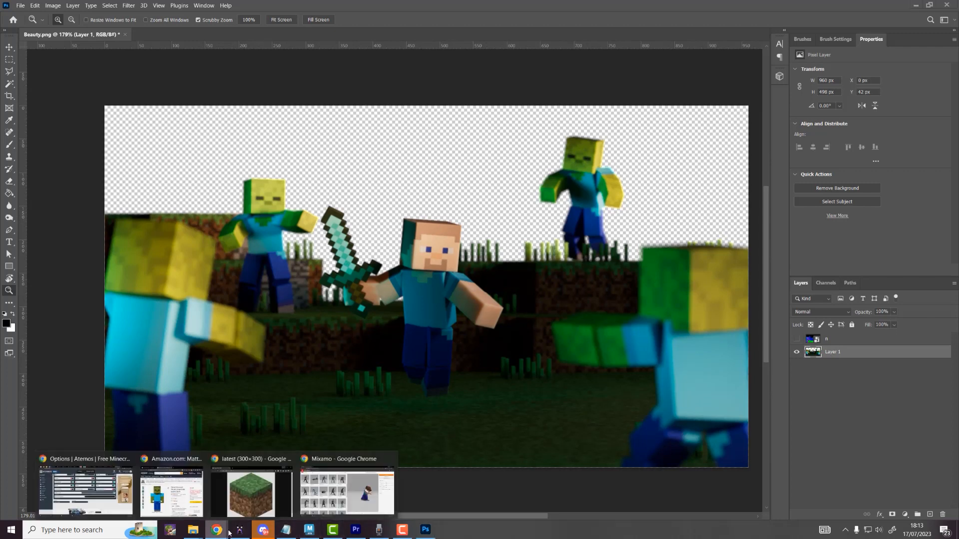
click(327, 507)
click(131, 27)
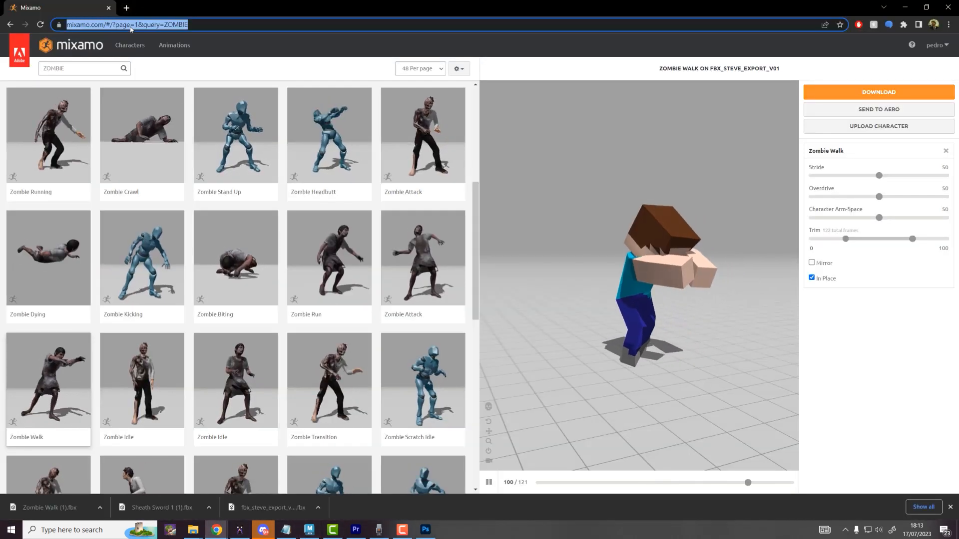
text(minecraft )
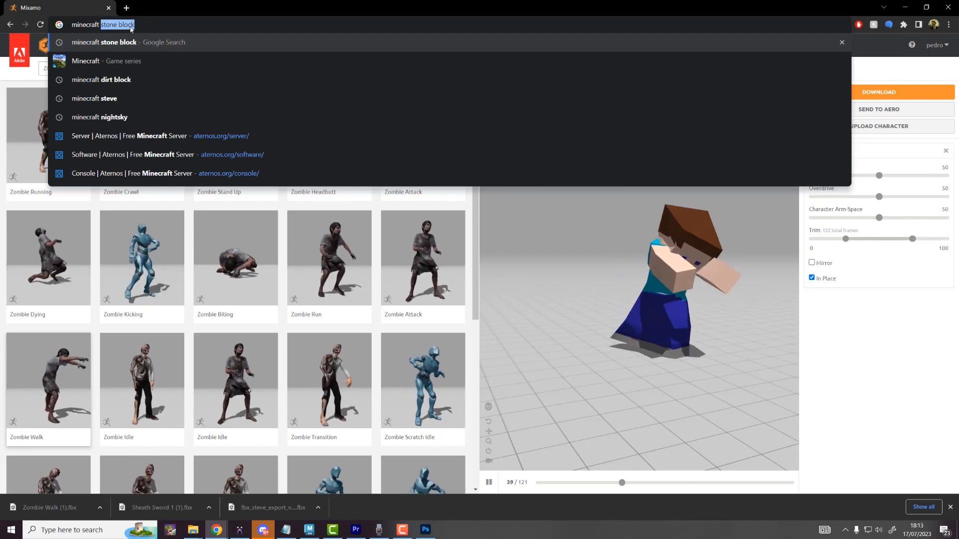
text(night sky)
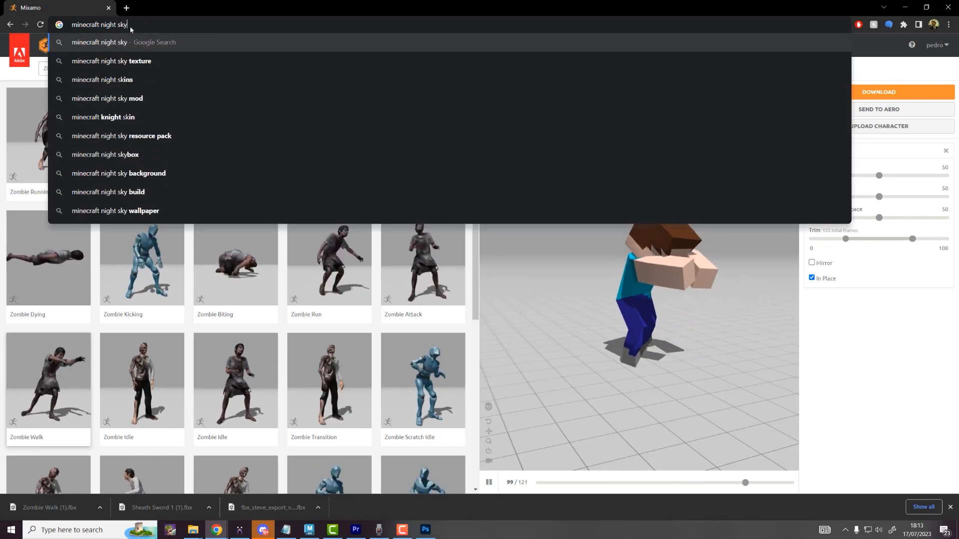
text( vanilla)
key(Return)
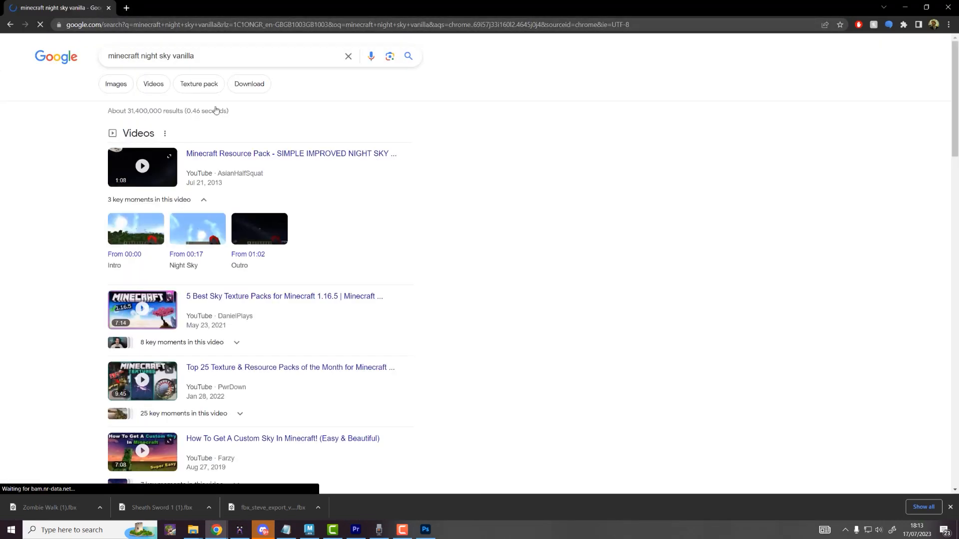
click(152, 85)
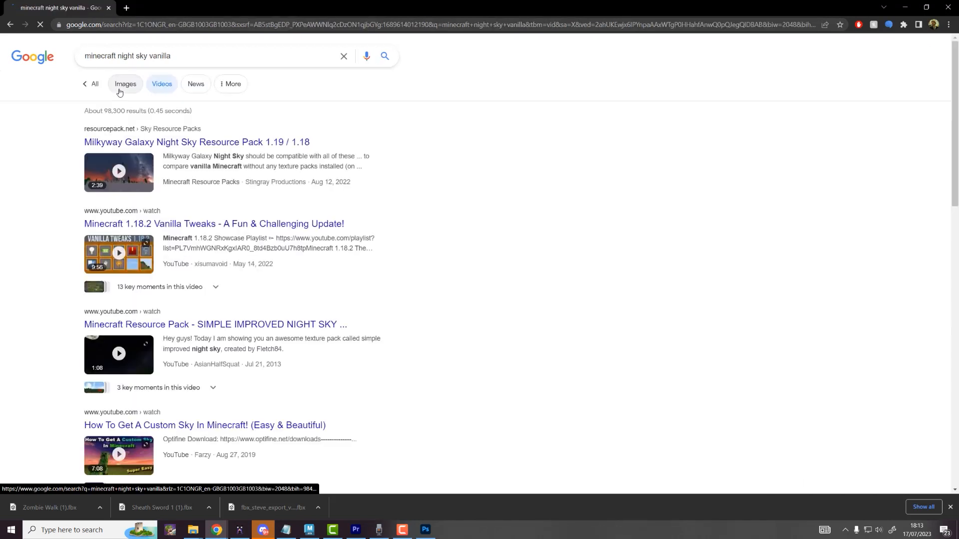
click(122, 85)
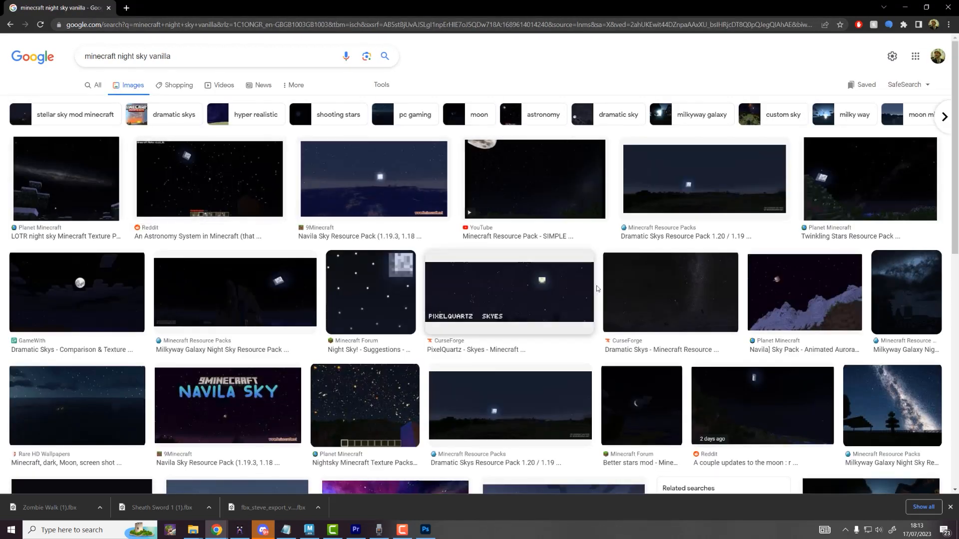
Step: Open the Dramatic Skys night-sky picture full size and snip its sky to the clipboard
click(731, 186)
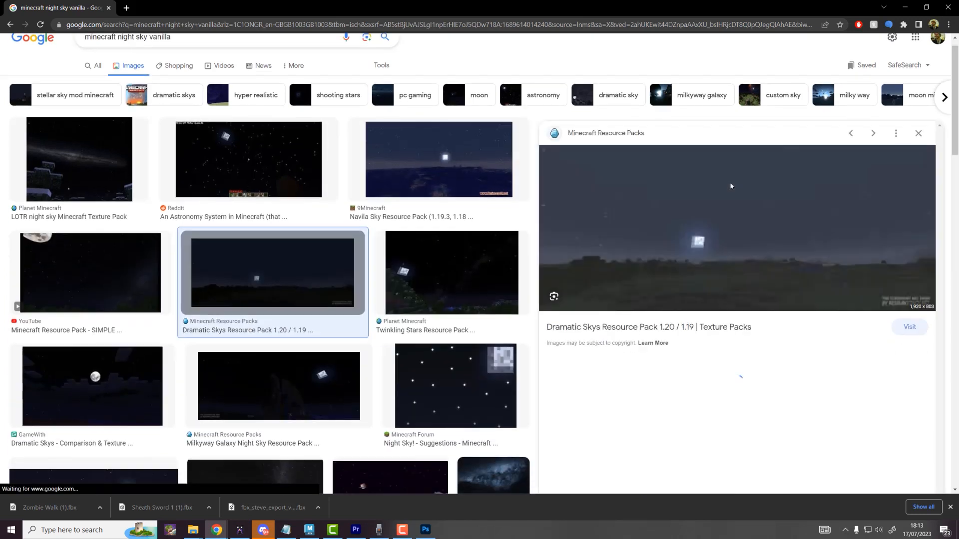
click(898, 272)
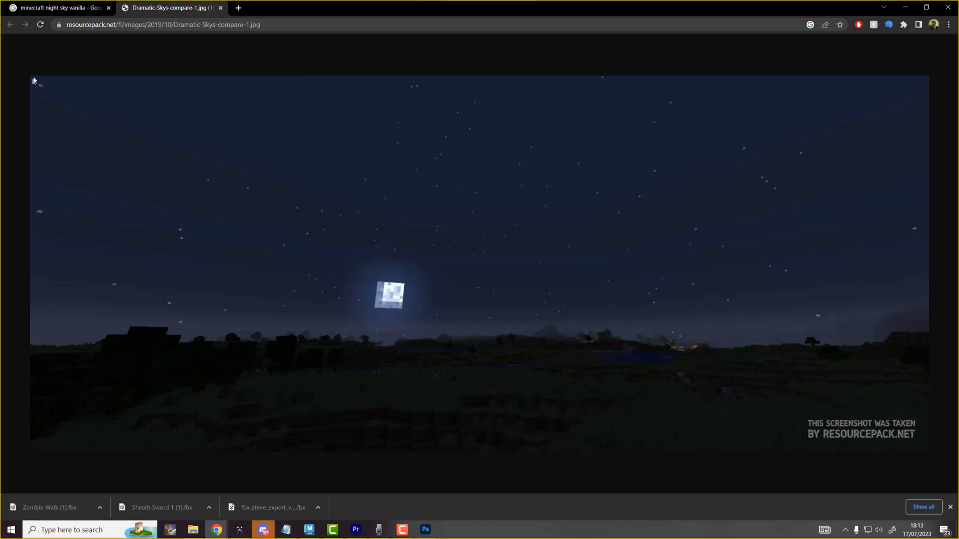
key(super+shift+s)
drag(34, 77, 925, 414)
key(alt+Tab)
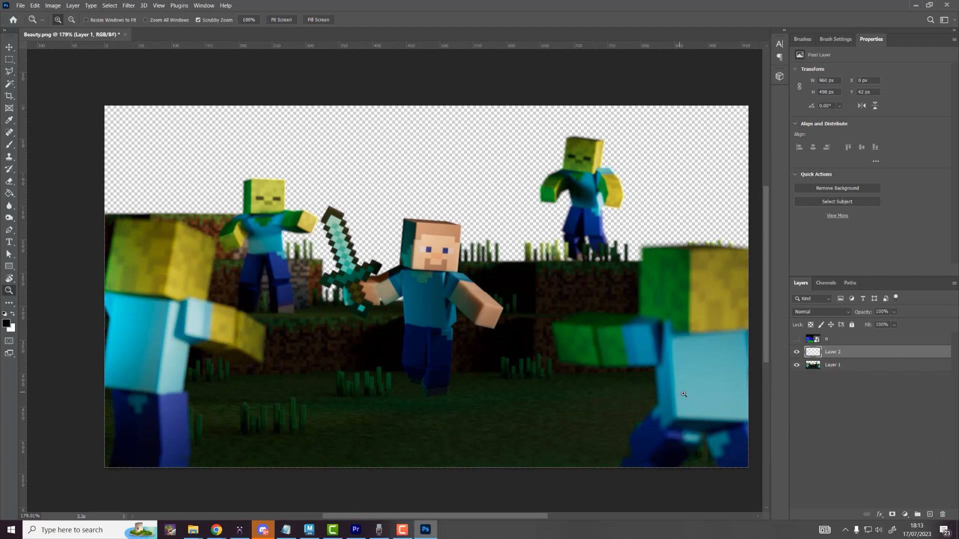
Step: Paste the sky snip as Layer 2 below Layer 1 and scale it to about 40%
key(ctrl+v)
mouse_move(827, 355)
mouse_down()
mouse_move(830, 373)
mouse_move(817, 371)
mouse_up()
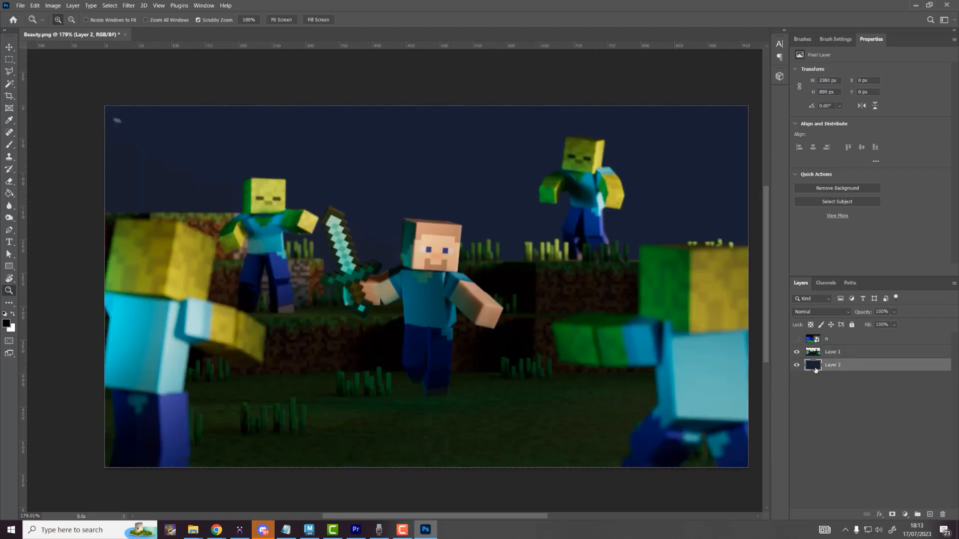
drag(588, 296, 420, 225)
key(ctrl+t)
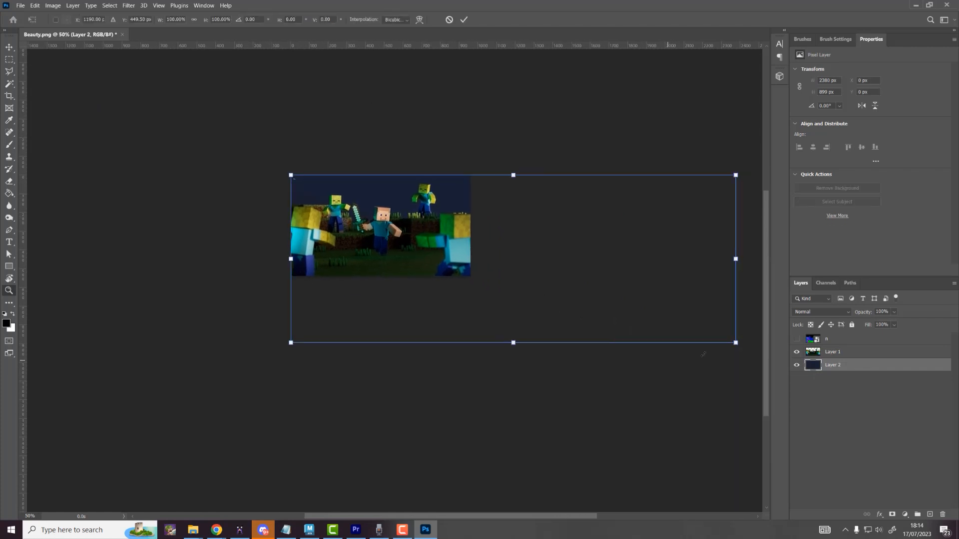
drag(725, 342, 467, 302)
key(Return)
Step: Shift the sky up about 131 px so the moon shows above the characters
alt+scroll(398, 205, up, 6)
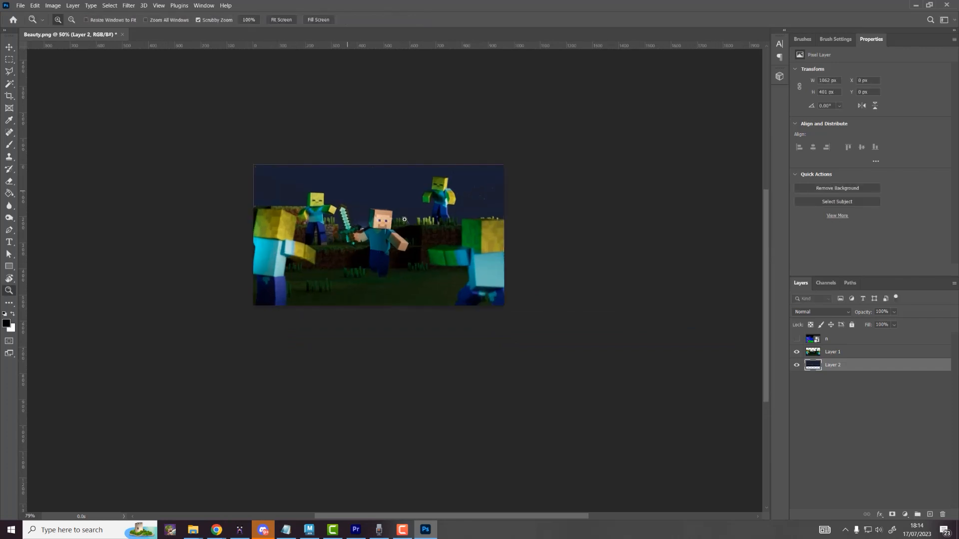
mouse_move(399, 205)
mouse_down()
mouse_move(406, 191)
mouse_move(433, 191)
mouse_move(418, 184)
mouse_move(408, 193)
mouse_up()
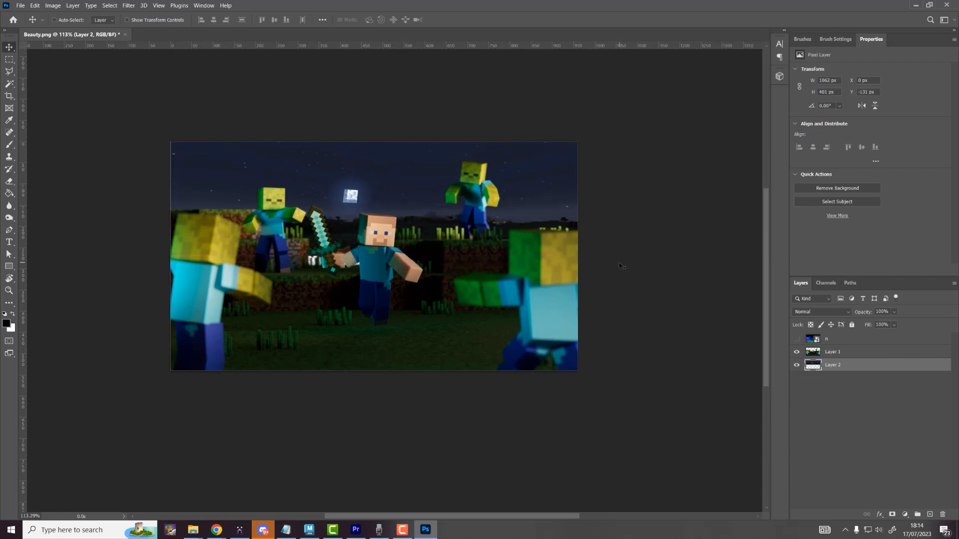
key(Tab)
drag(439, 238, 431, 180)
key(ctrl+z)
key(ctrl+z)
key(Tab)
key(z)
key(v)
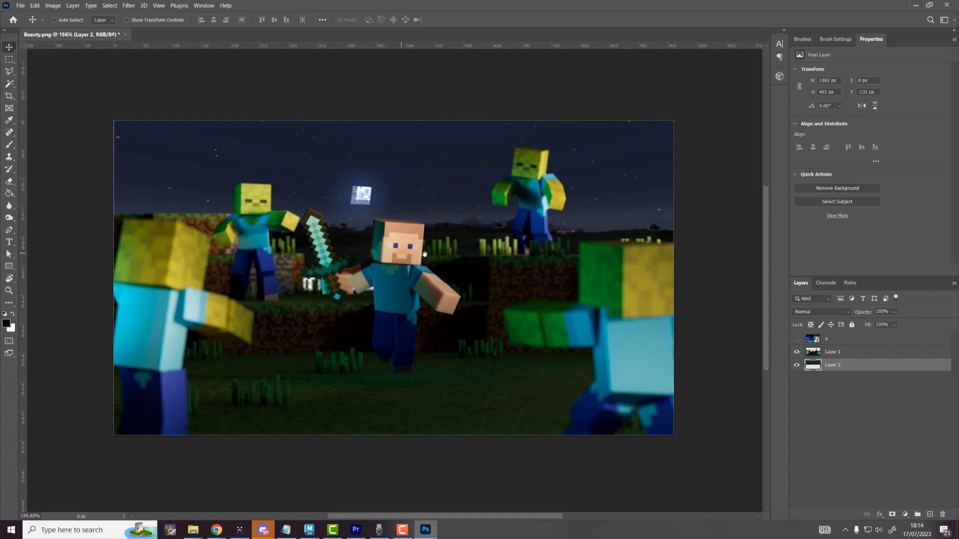
drag(405, 259, 441, 255)
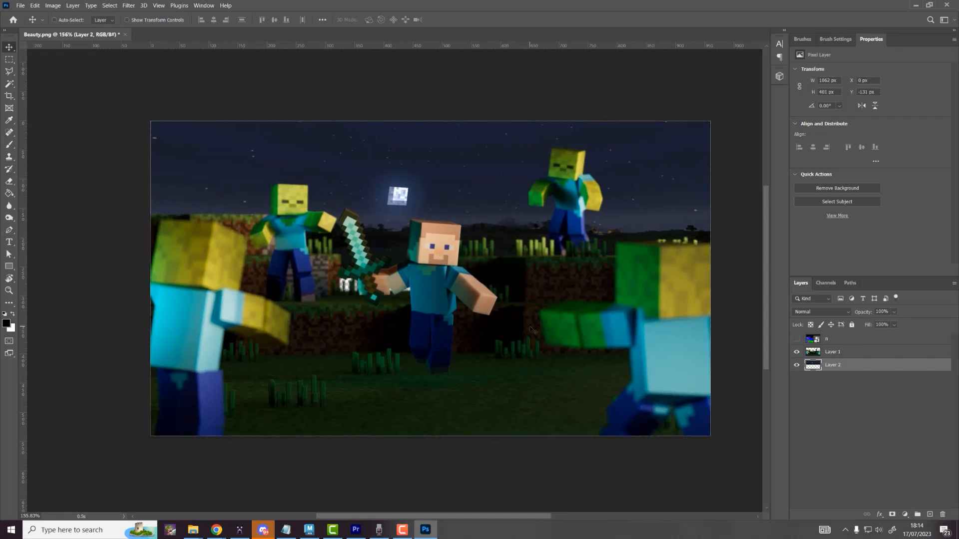
click(861, 407)
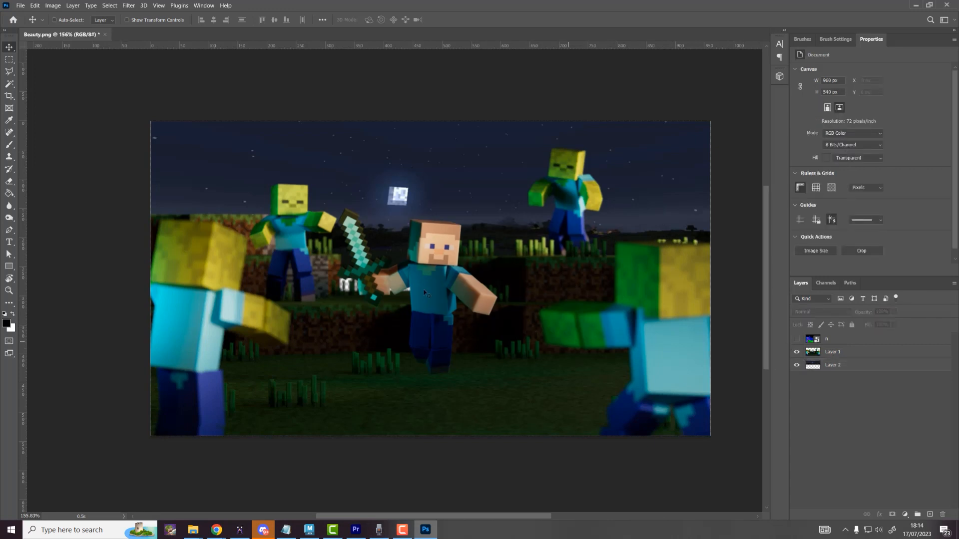
Step: Rename the sky layer Layer 2 to Background and select the render Layer 1
double_click(842, 365)
text(b)
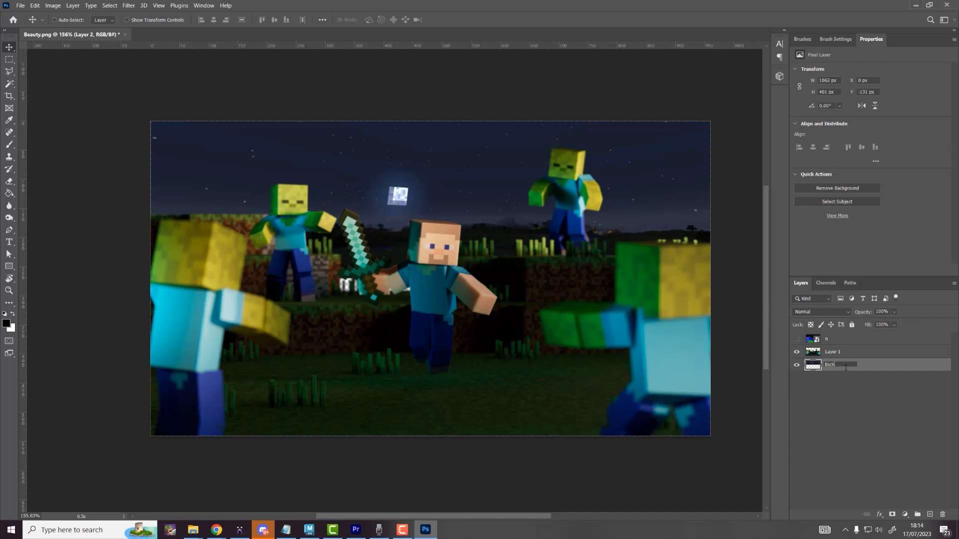
key(Return)
click(849, 358)
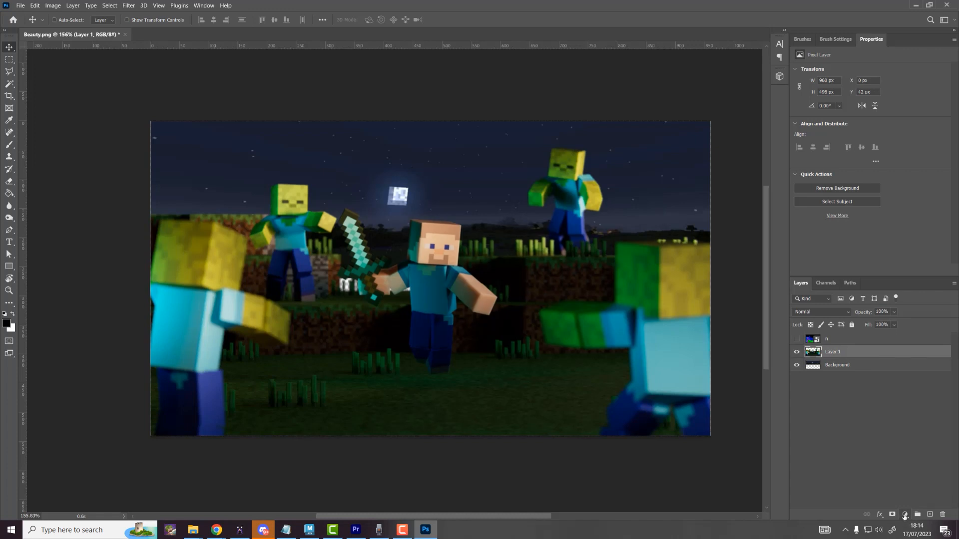
Step: Add a Curves adjustment above the render, lifting RGB 49 to 70 to brighten the scene
click(905, 516)
click(906, 396)
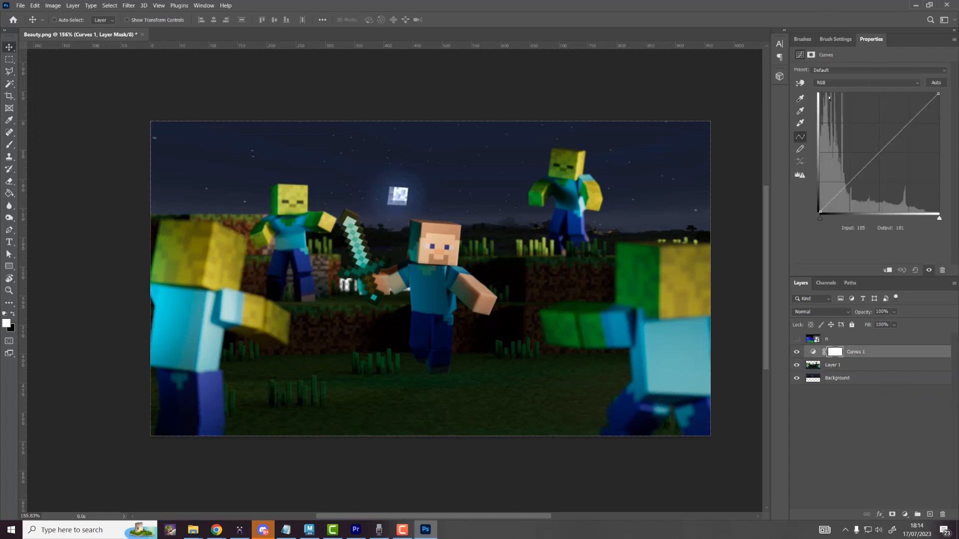
drag(882, 147, 871, 239)
click(798, 355)
click(798, 354)
click(797, 355)
click(798, 355)
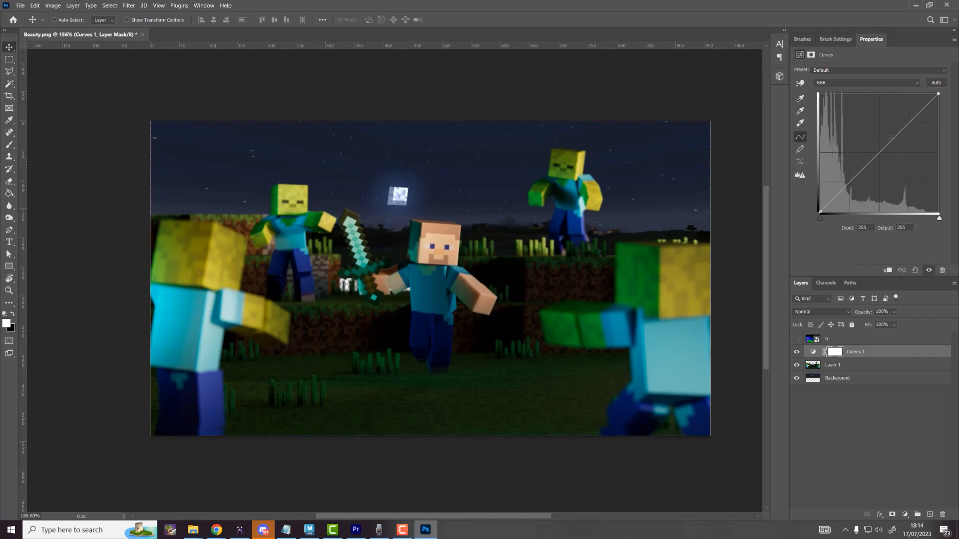
drag(892, 137, 841, 178)
drag(893, 119, 898, 120)
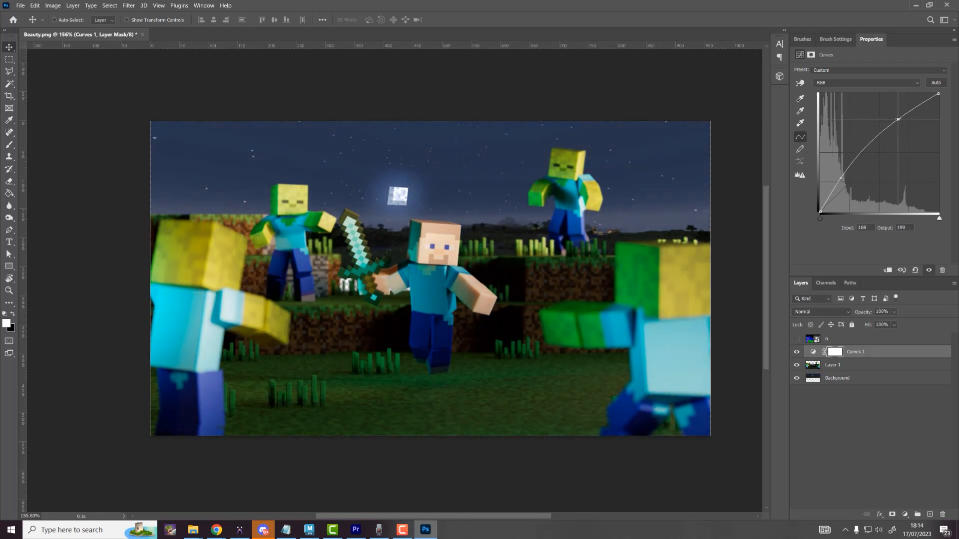
drag(841, 178, 842, 180)
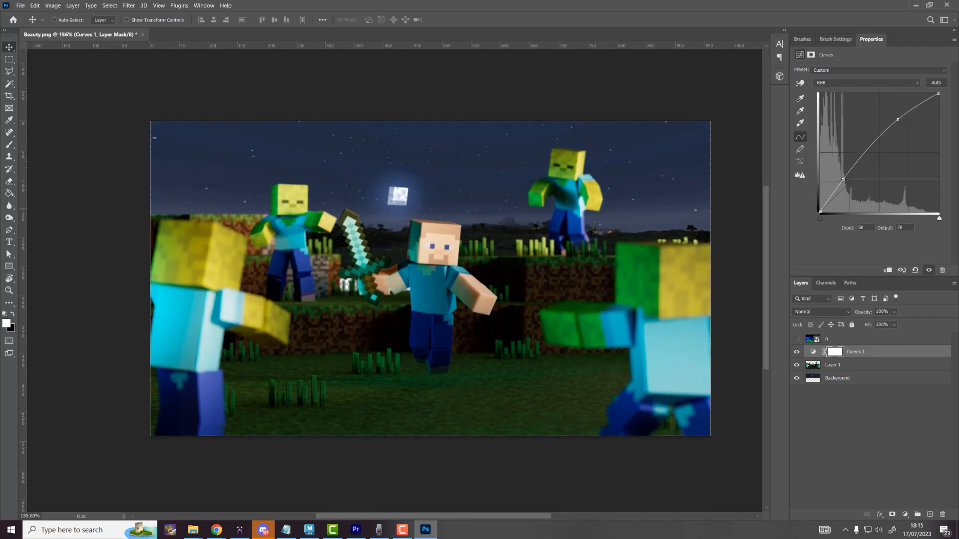
click(797, 352)
click(797, 352)
click(797, 352)
click(796, 352)
Step: Raise the Curves Blue channel shadows from 0 to 17 to add blue into the darks
click(832, 84)
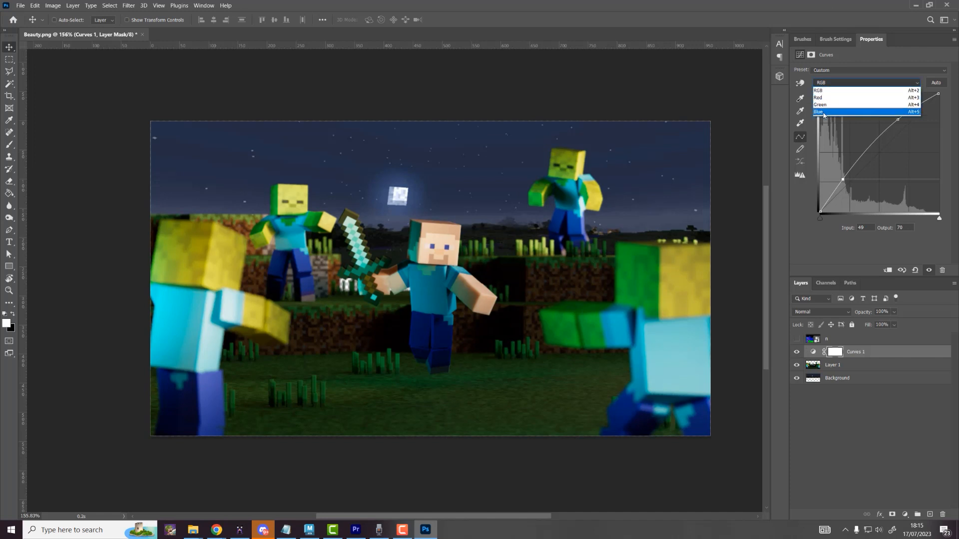
click(828, 76)
click(832, 83)
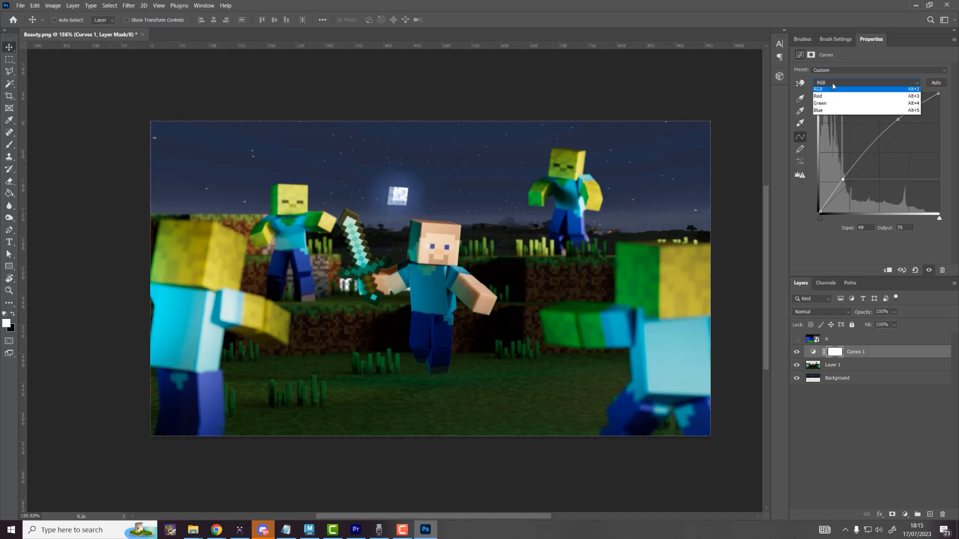
click(824, 115)
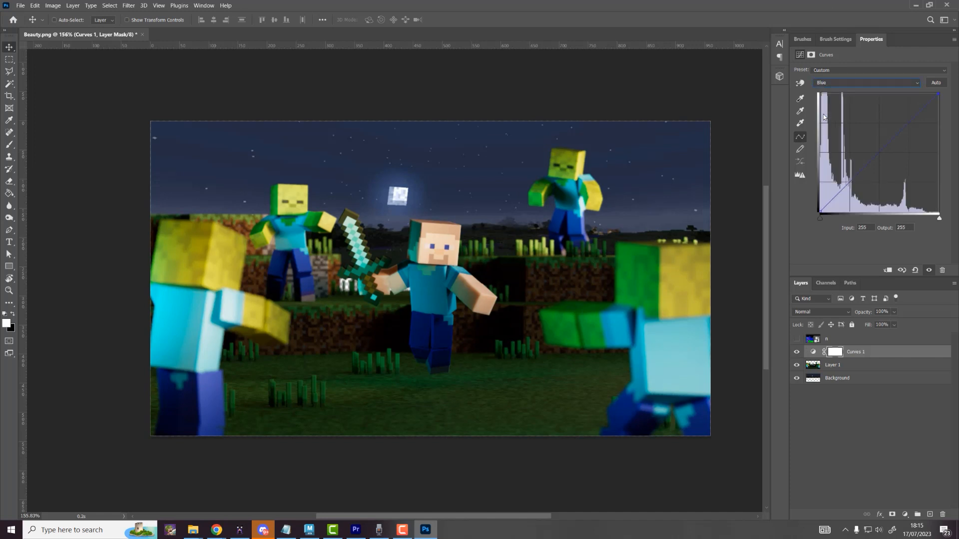
click(820, 213)
drag(810, 213, 804, 202)
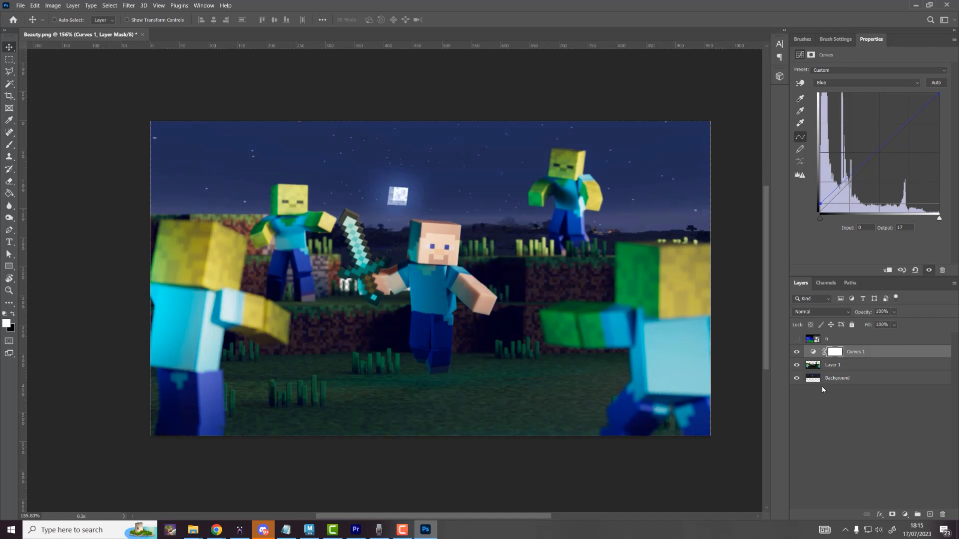
click(834, 380)
click(905, 514)
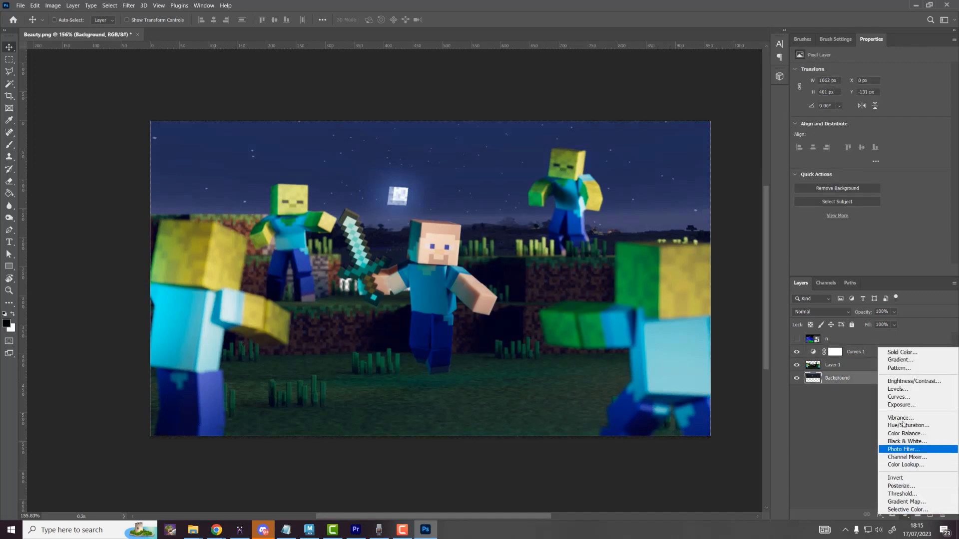
Step: Add Curves 2 above the Background sky, lowering output at 255 to 188
click(899, 397)
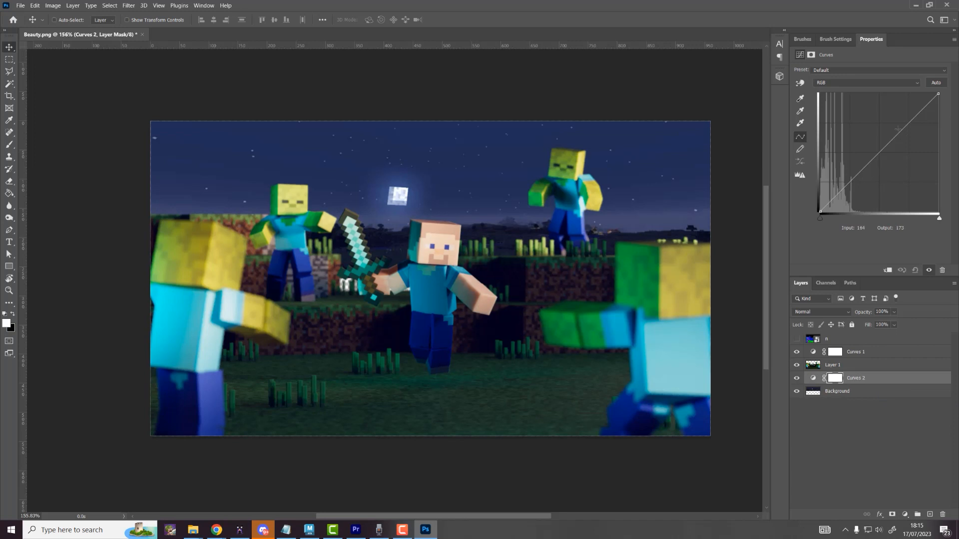
drag(938, 93, 938, 125)
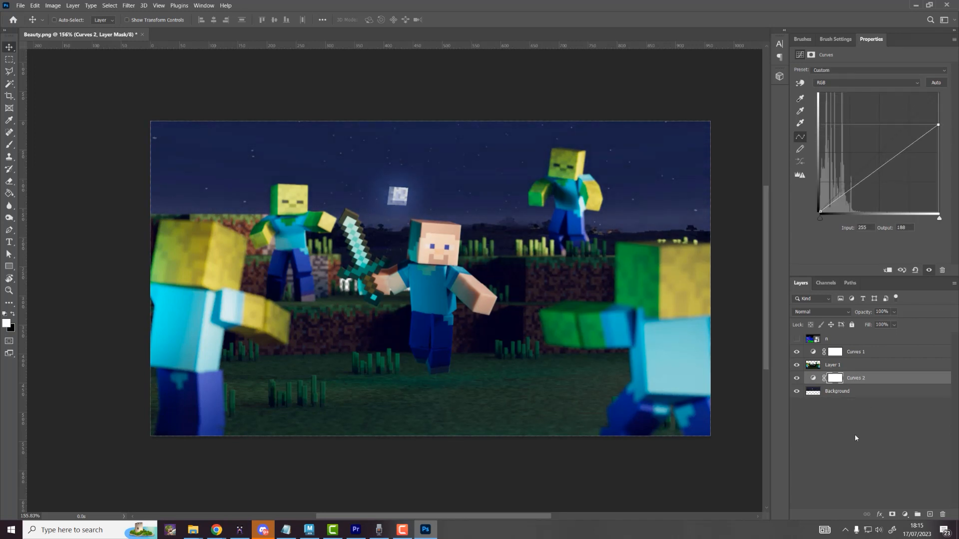
click(845, 393)
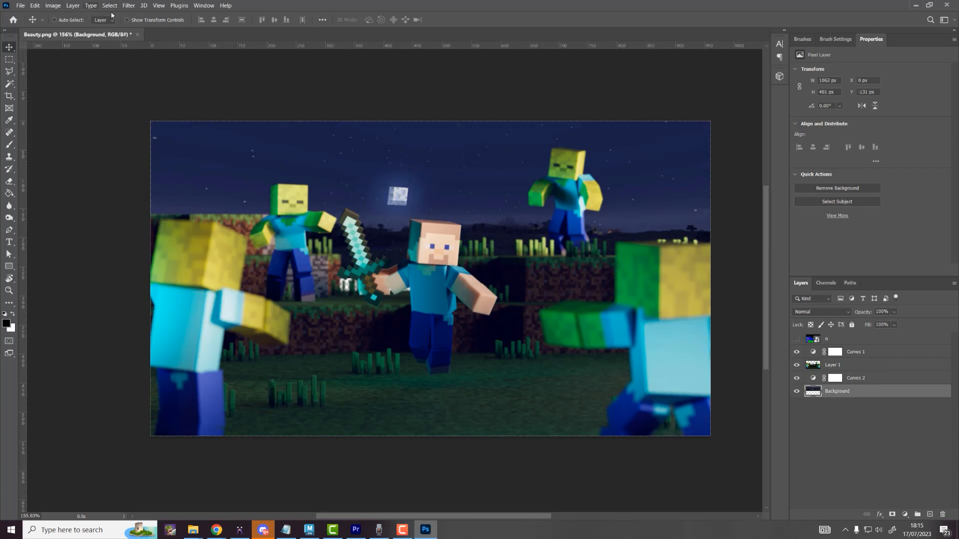
Step: Apply a Lens Blur with radius 10 to the Background sky layer
click(130, 5)
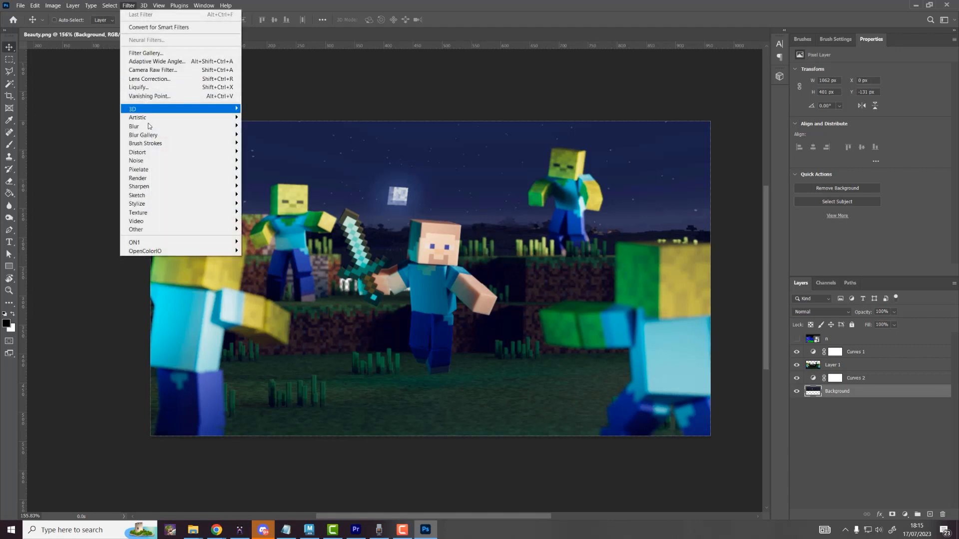
mouse_move(150, 127)
click(260, 169)
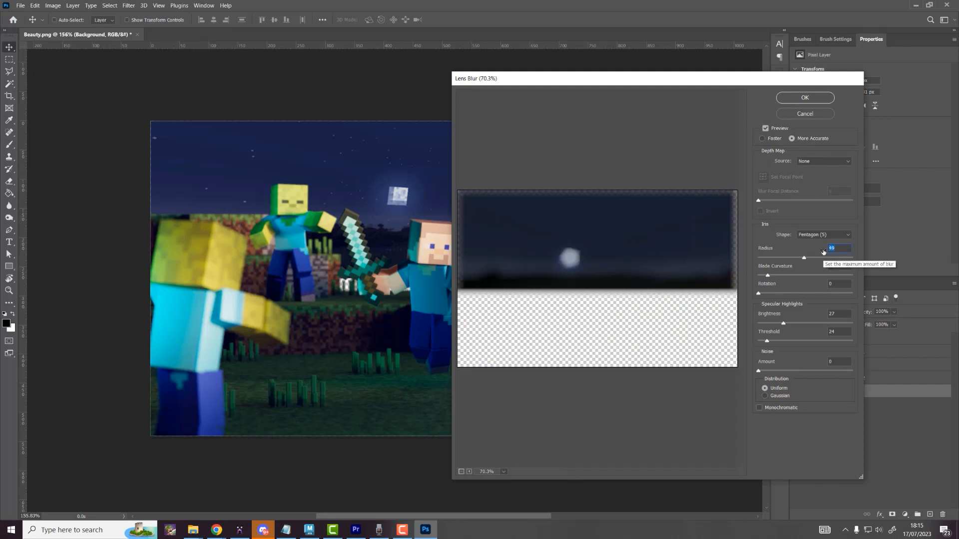
text(10)
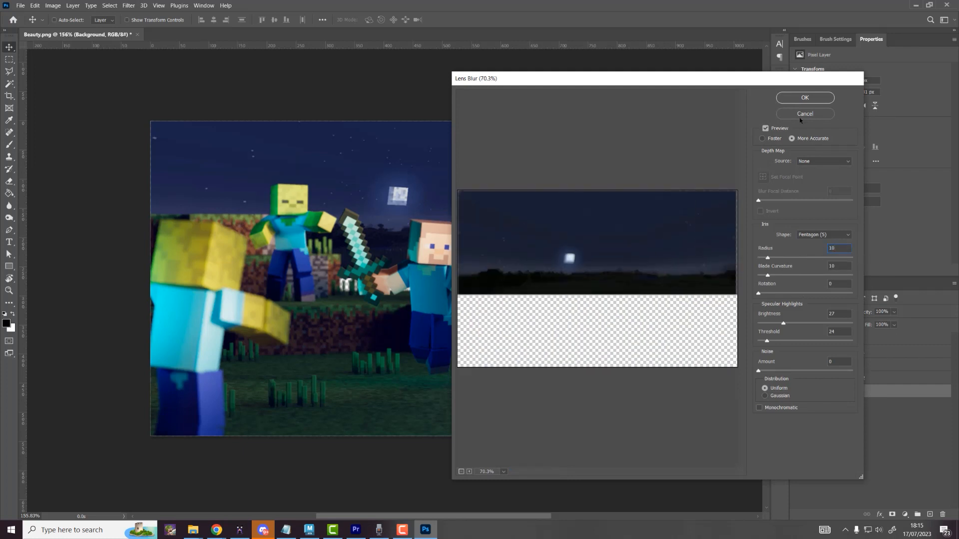
click(803, 98)
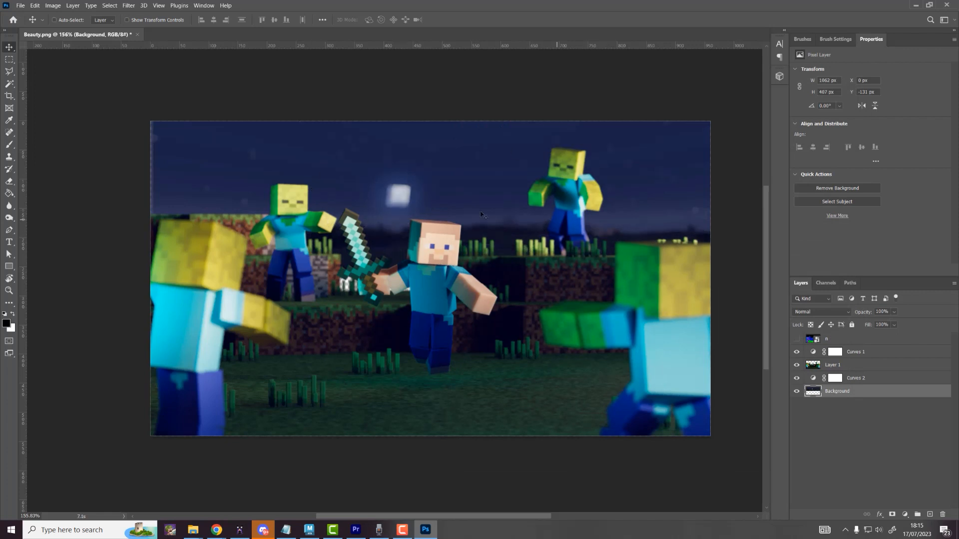
Step: Enlarge the Background layer to about 114% (1420 × 545 px) and move it up about 85 px
drag(481, 215, 440, 219)
key(ctrl+t)
alt+drag(291, 272, 237, 303)
key(Return)
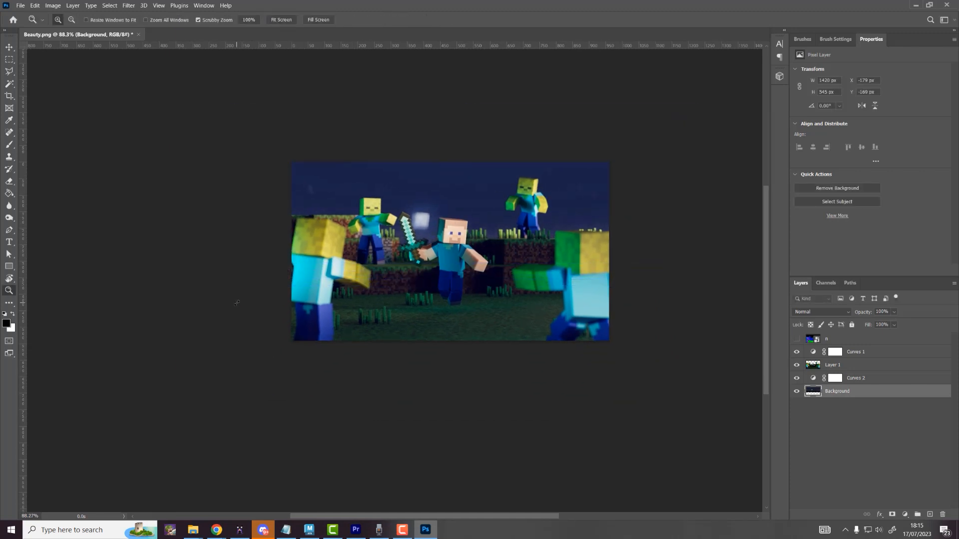
mouse_move(547, 197)
mouse_down()
mouse_move(545, 160)
mouse_move(547, 184)
mouse_move(562, 192)
mouse_move(543, 193)
mouse_up()
key(Tab)
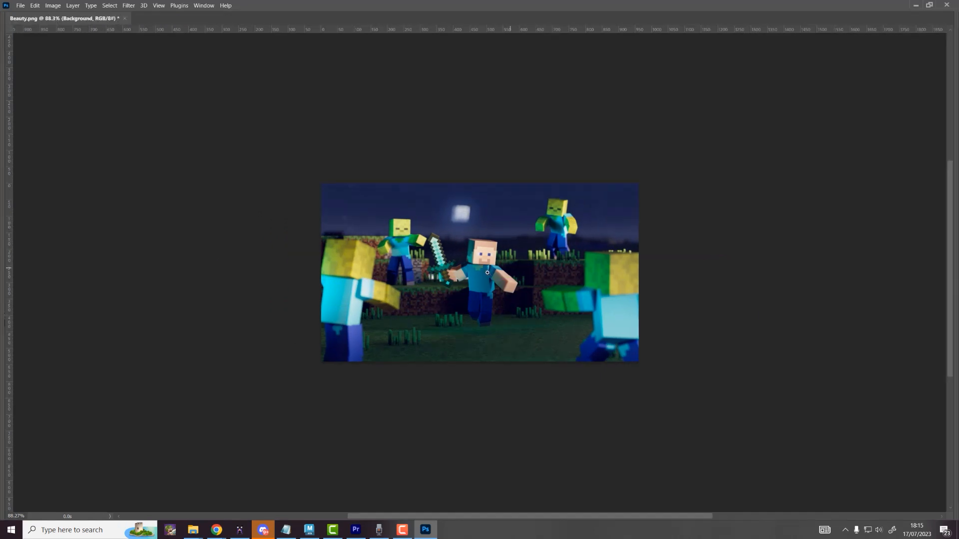
drag(488, 273, 528, 255)
key(Tab)
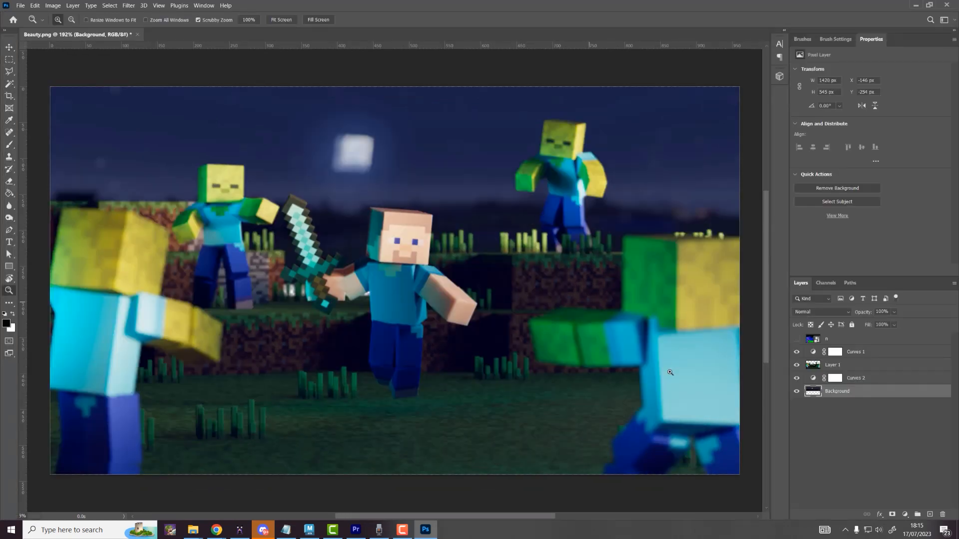
drag(440, 269, 454, 268)
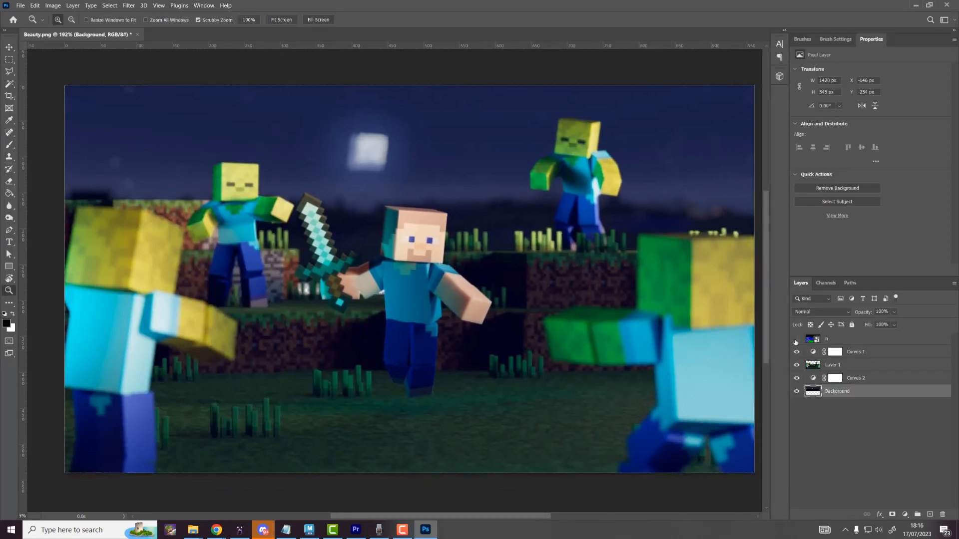
Step: Show and select layer n, then inspect its Red, Green and Blue channels, ending on Green
click(796, 340)
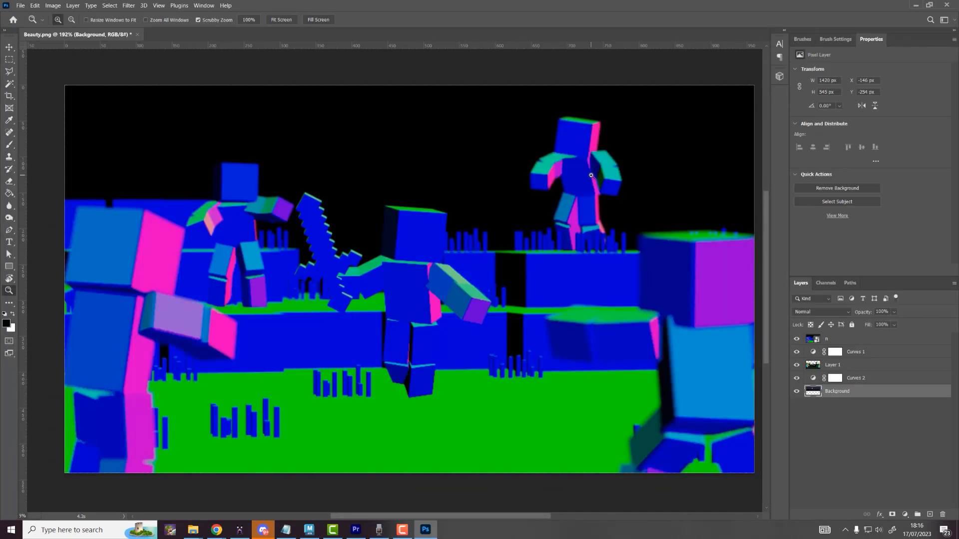
click(829, 341)
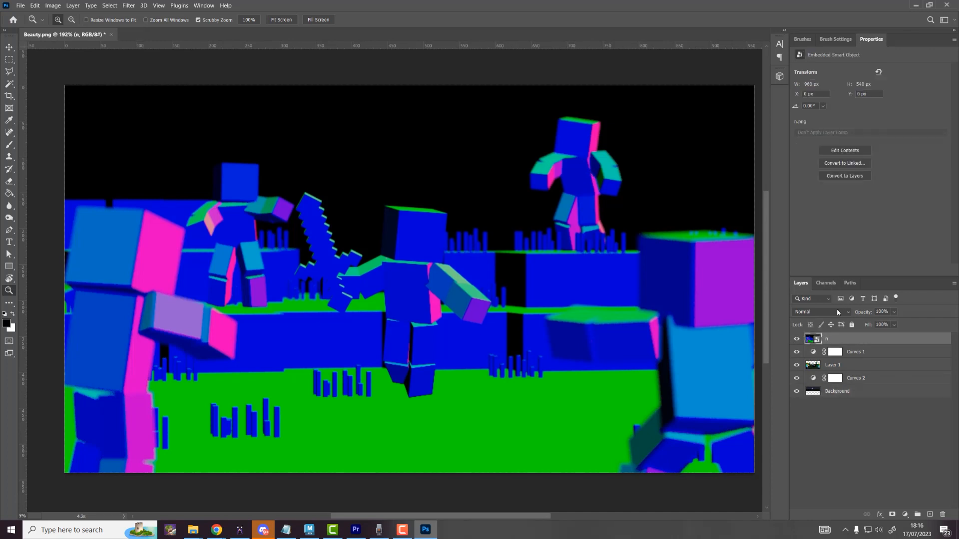
click(825, 283)
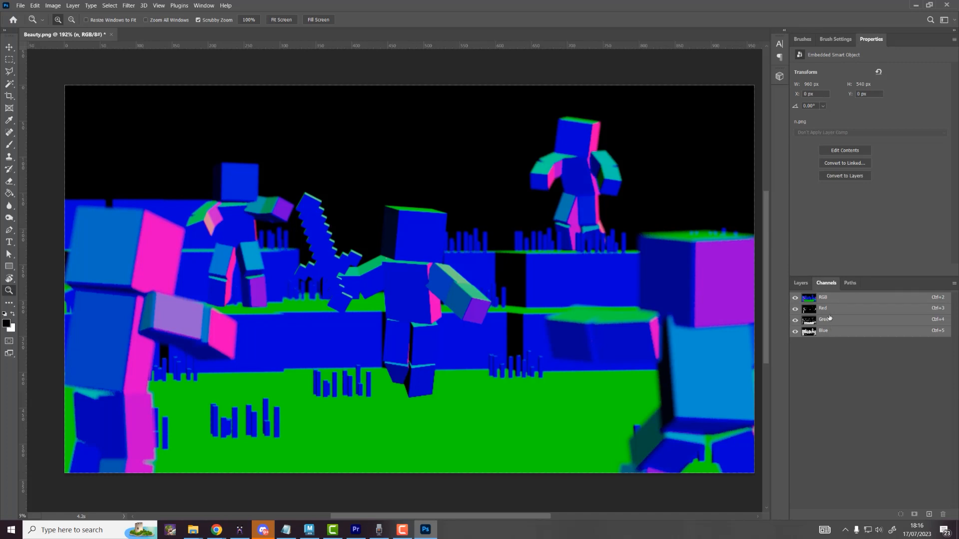
click(828, 309)
click(825, 320)
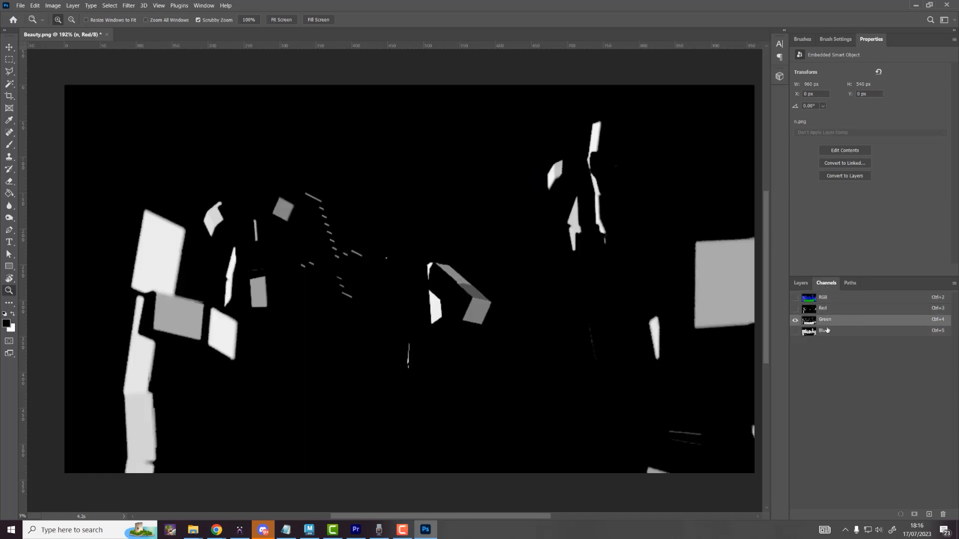
click(827, 332)
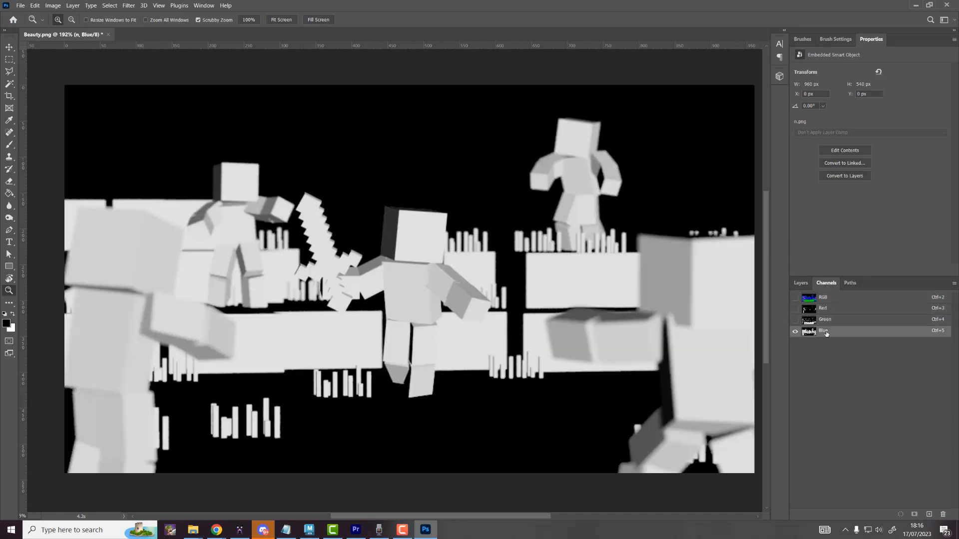
click(829, 321)
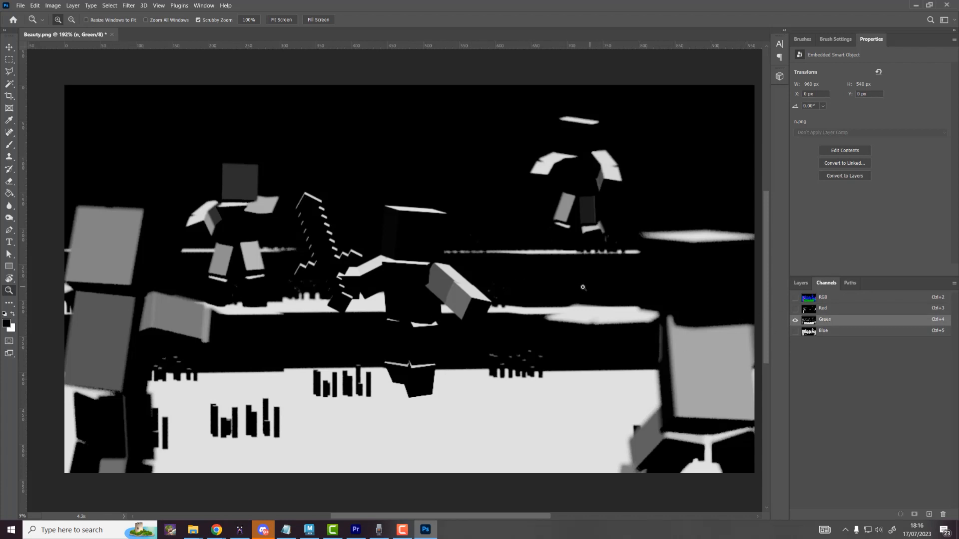
Step: Load the Green channel as a selection, return to the RGB composite and hide layer n
drag(583, 288, 580, 287)
key(ctrl+a)
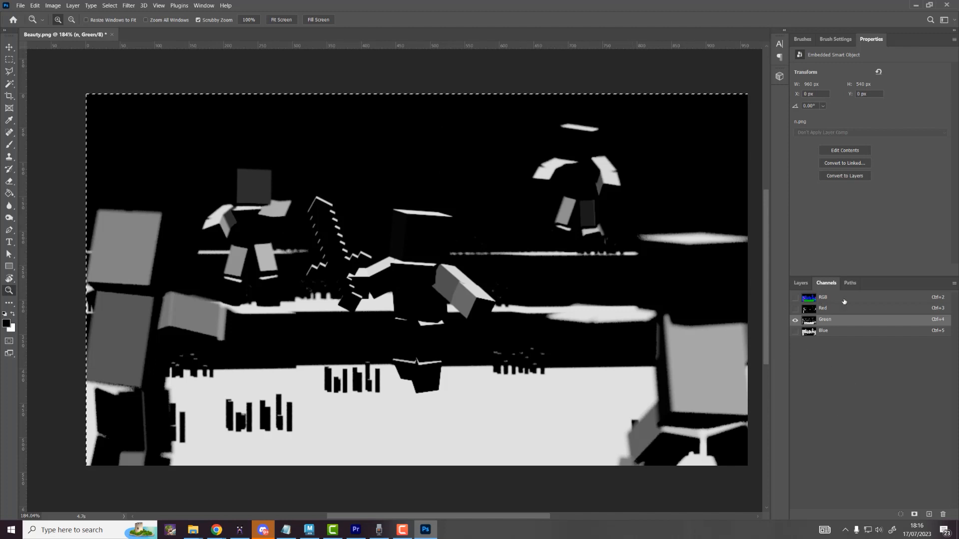
click(815, 298)
click(800, 282)
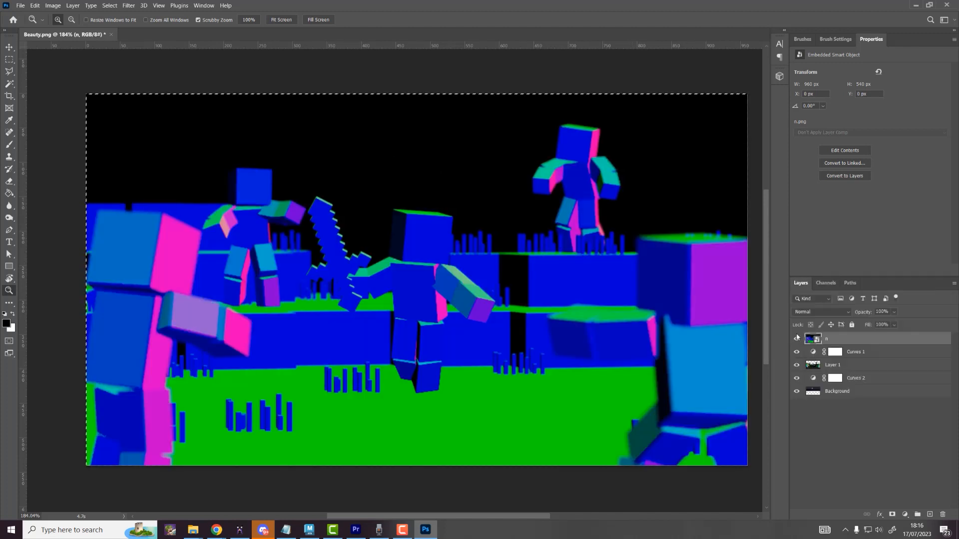
click(797, 339)
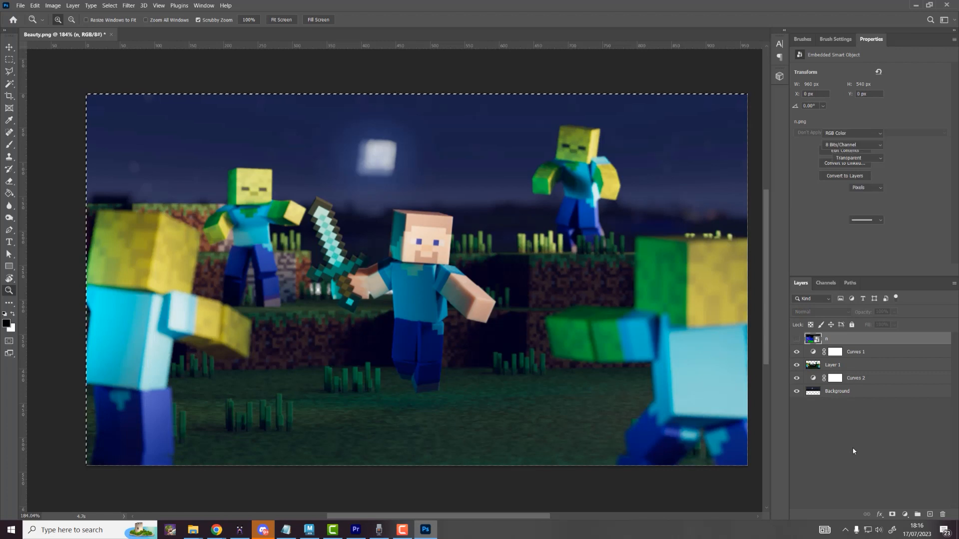
Step: Add a Curves adjustment layer and name it Curves_Green
click(905, 514)
click(905, 396)
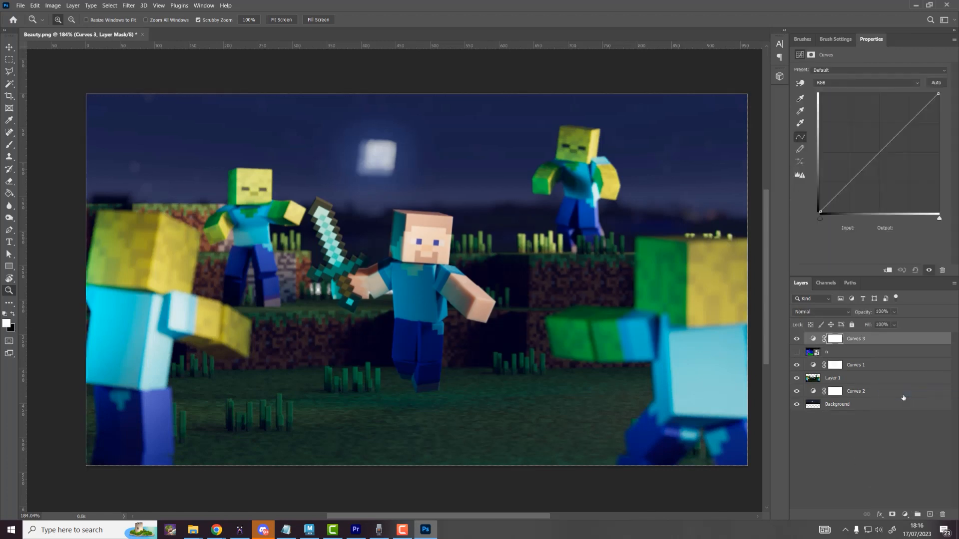
double_click(855, 339)
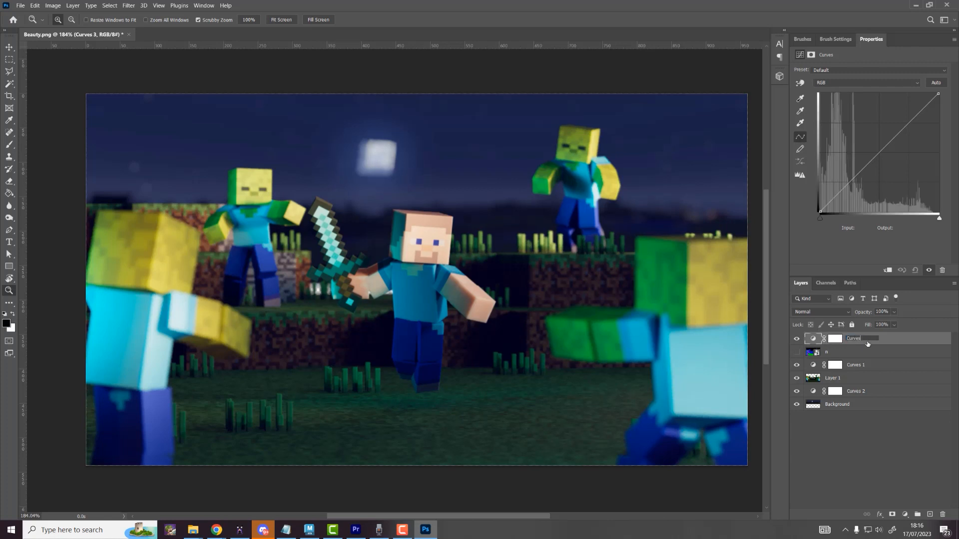
key(Return)
Step: Paste the copied Green-channel normals image into the Curves_Green layer mask and check it
key(alt)
alt+click(835, 339)
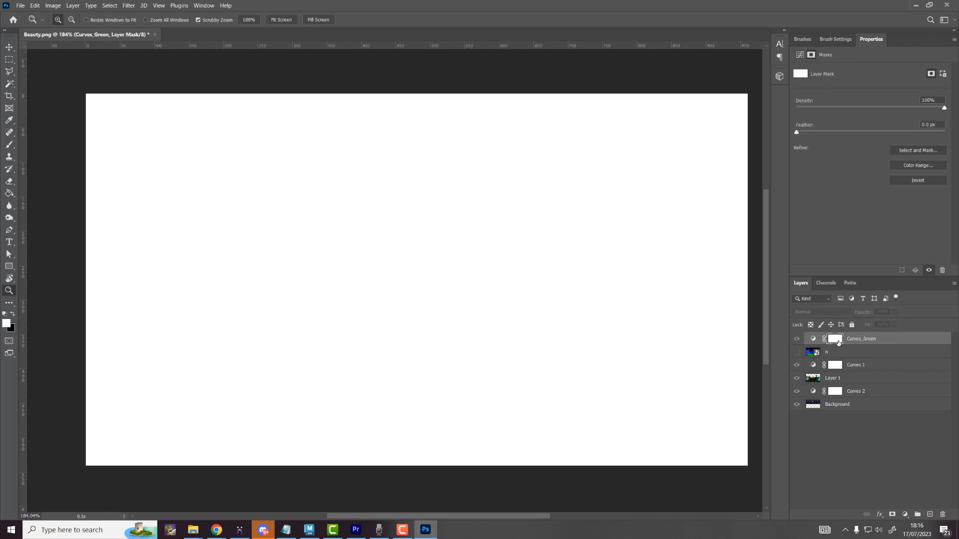
key(ctrl+v)
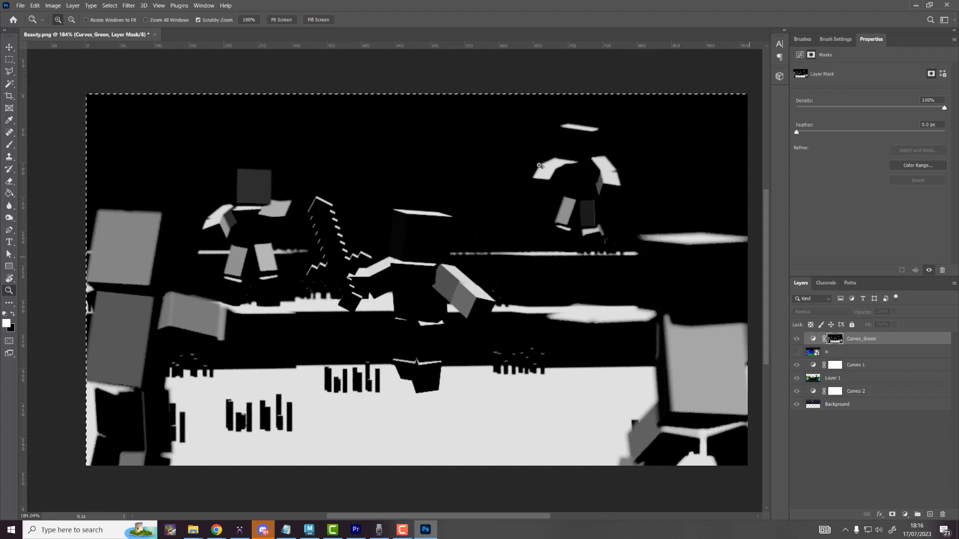
click(837, 341)
click(813, 339)
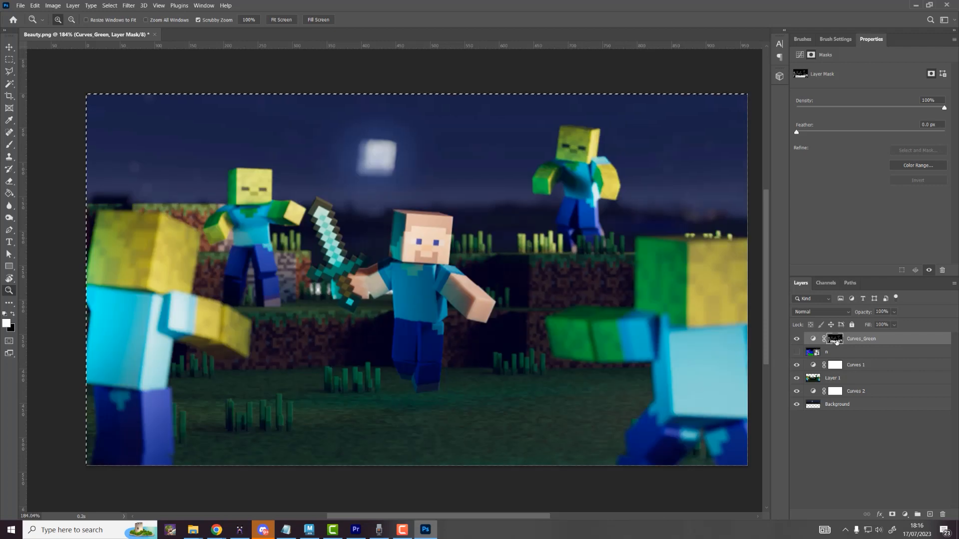
drag(875, 152, 856, 319)
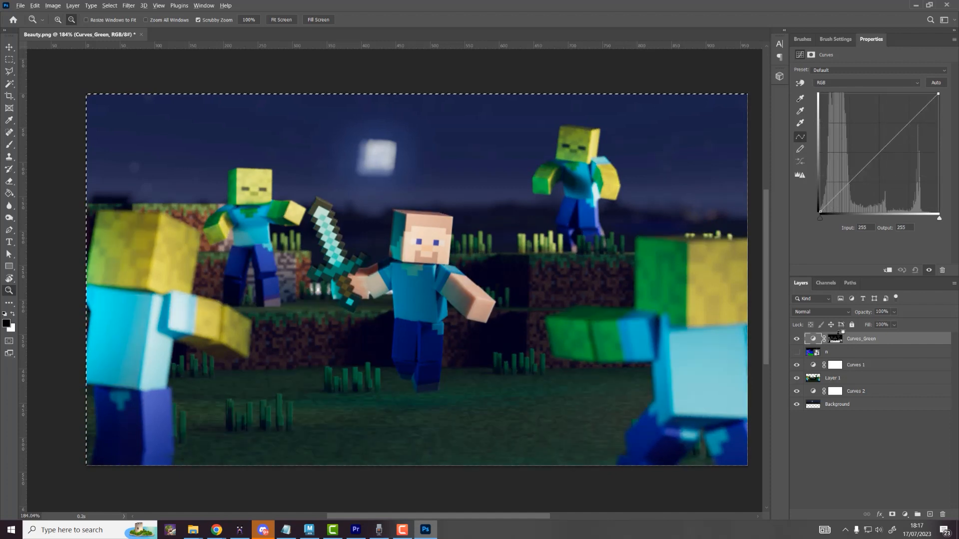
alt+click(835, 338)
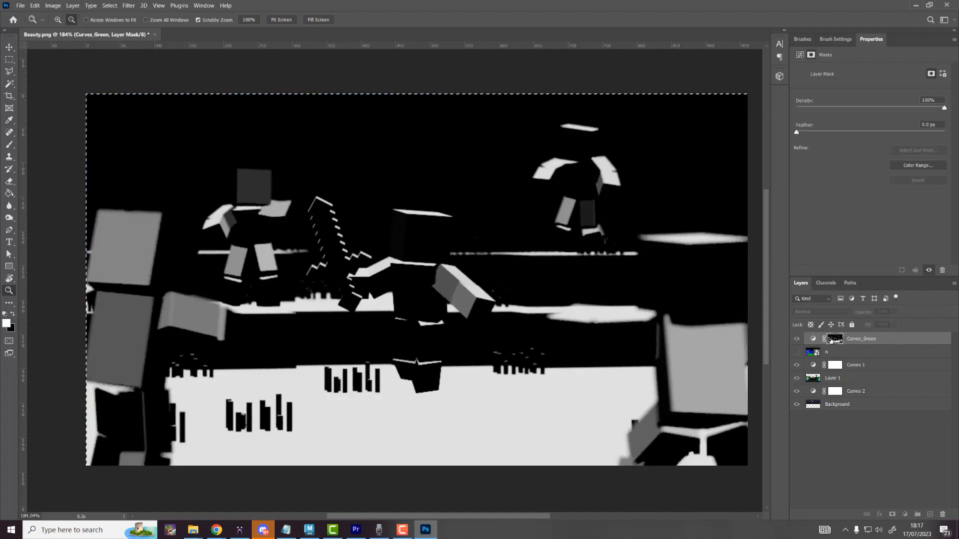
Step: Bow the Curves_Green curve upward, lifting input 113 to output 186
alt+click(835, 338)
click(814, 340)
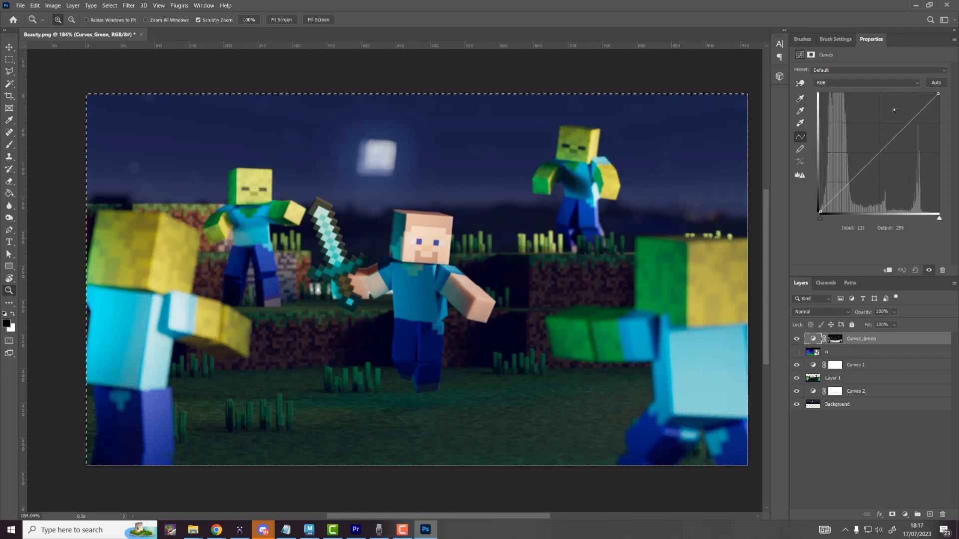
drag(897, 126, 873, 125)
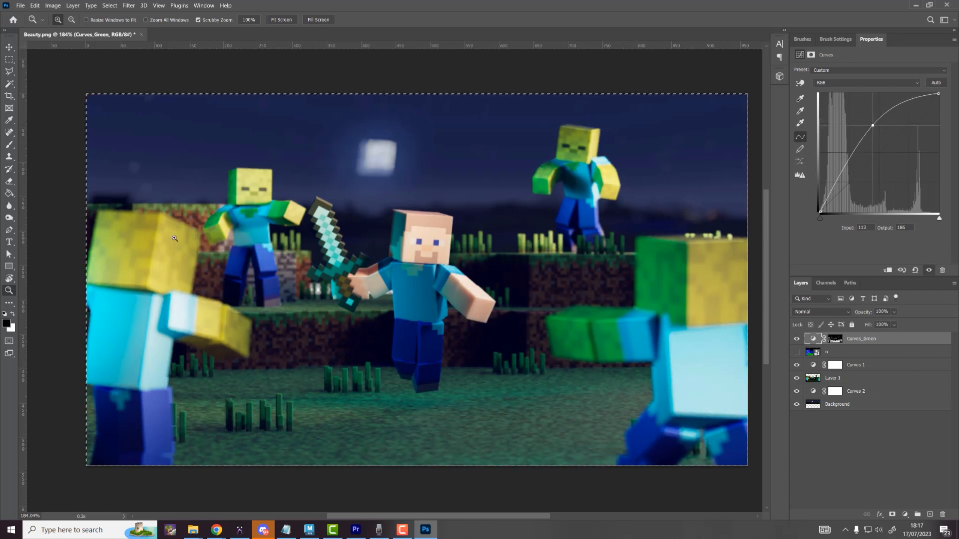
Step: Show normals layer n, inspect its Green, Blue and Red channels, then hide it again
click(796, 353)
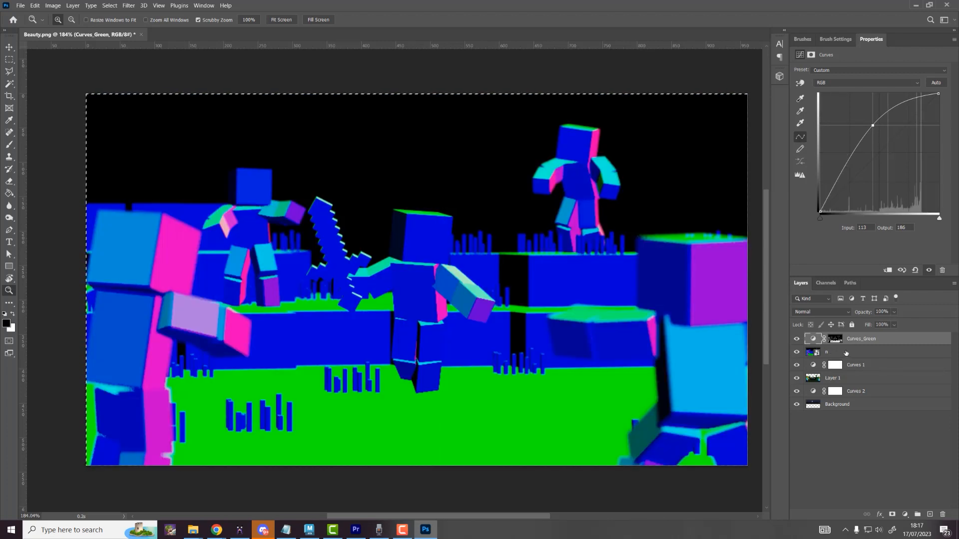
click(846, 354)
click(826, 282)
click(828, 321)
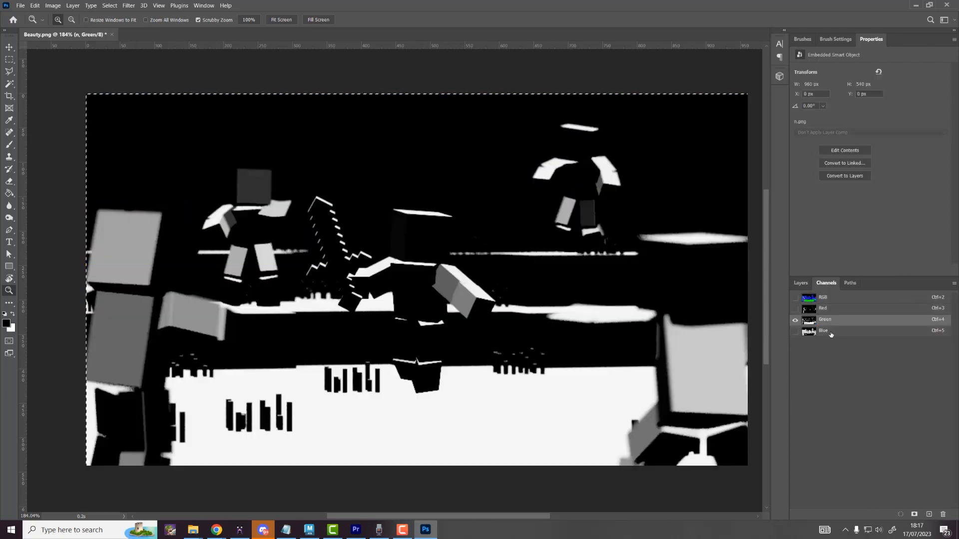
click(831, 334)
click(830, 311)
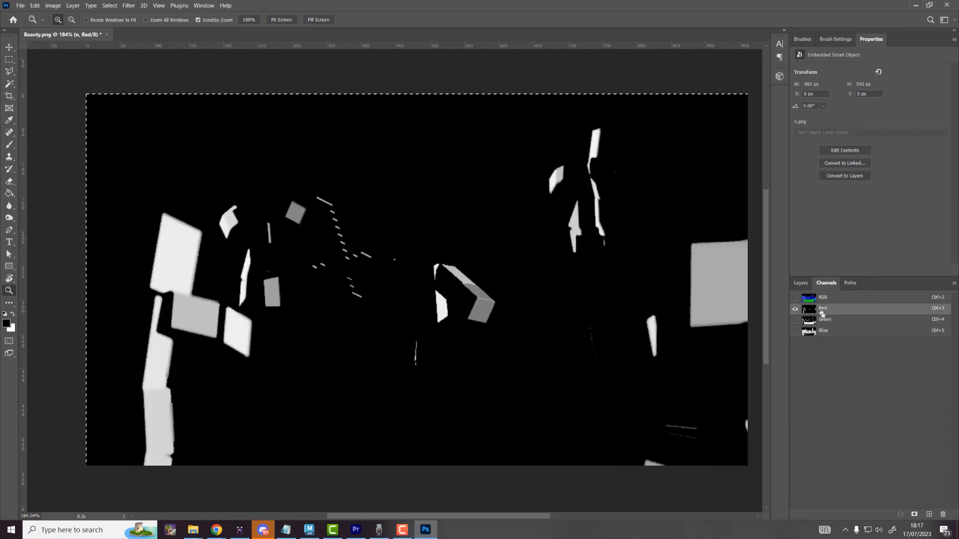
click(795, 297)
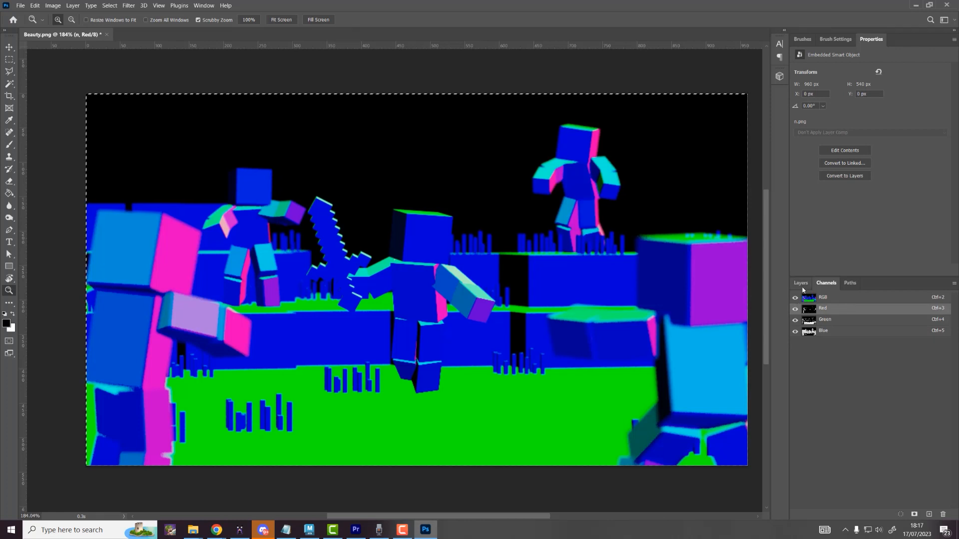
click(800, 283)
click(797, 352)
click(866, 339)
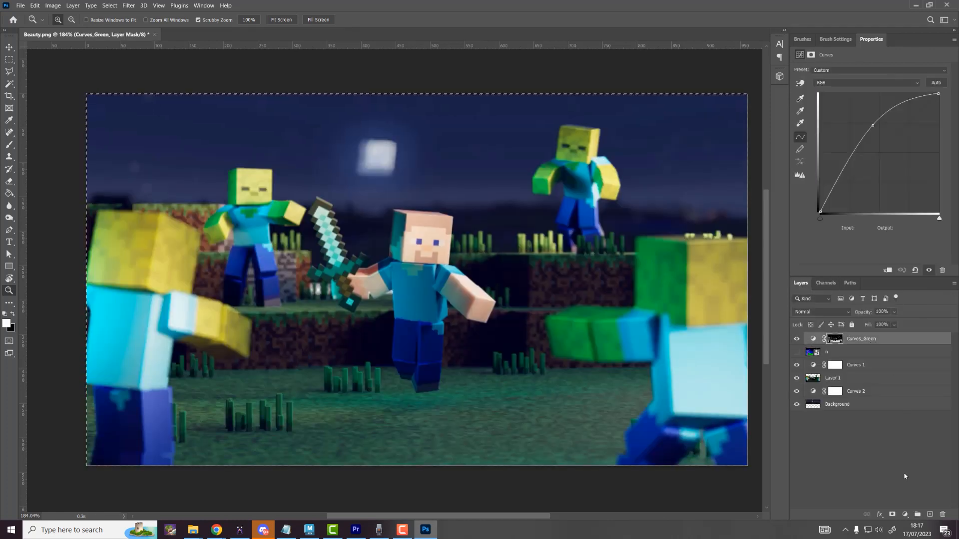
Step: Add another Curves layer named Curves_Red and paste the channel image into its mask
click(905, 514)
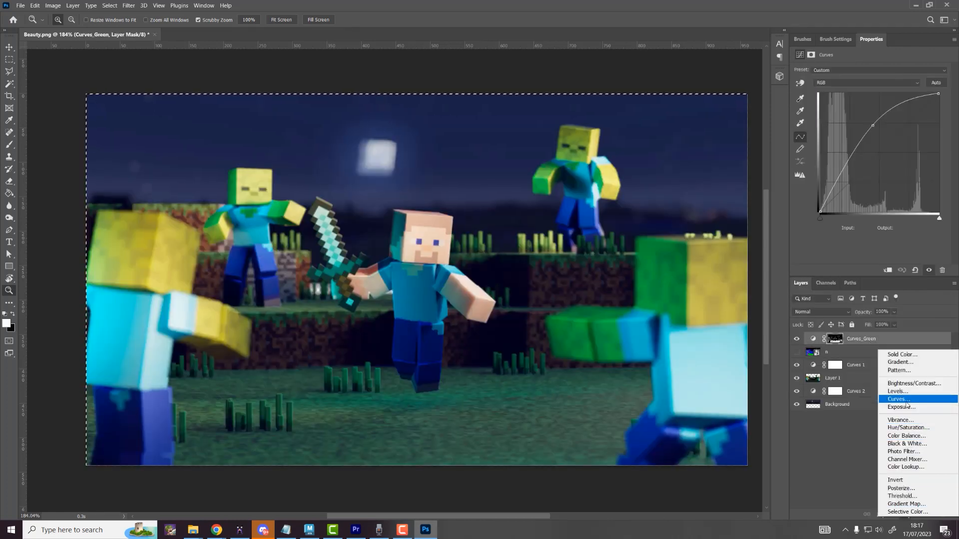
click(899, 399)
double_click(857, 339)
text(rves)
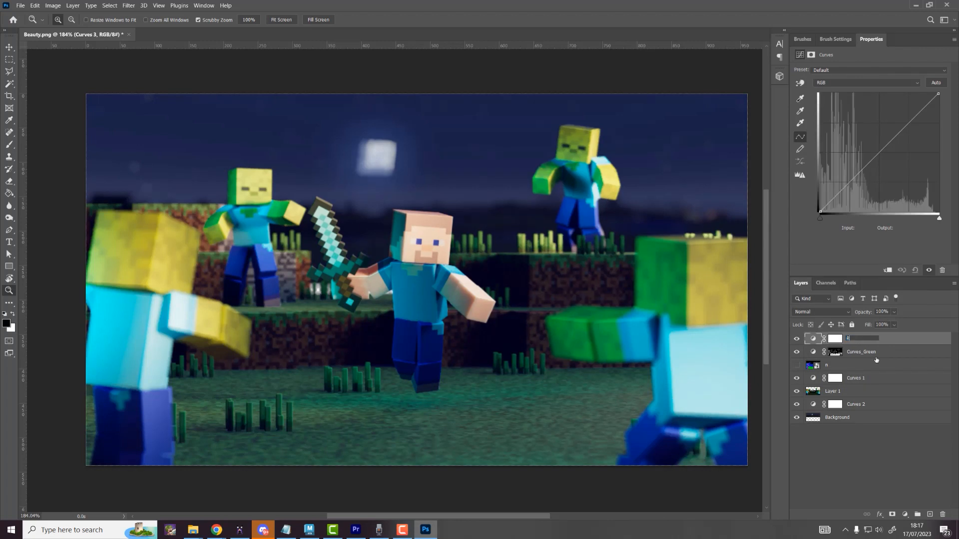
text(_Red)
key(Return)
alt+click(834, 339)
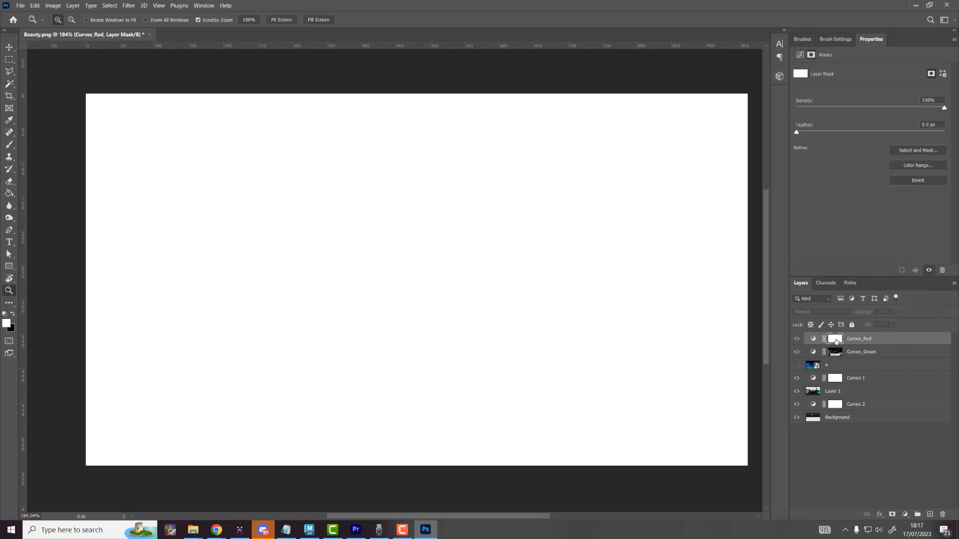
key(ctrl+v)
Step: Bend the Curves_Red Red-channel curve up so input 86 maps to output 123
click(813, 339)
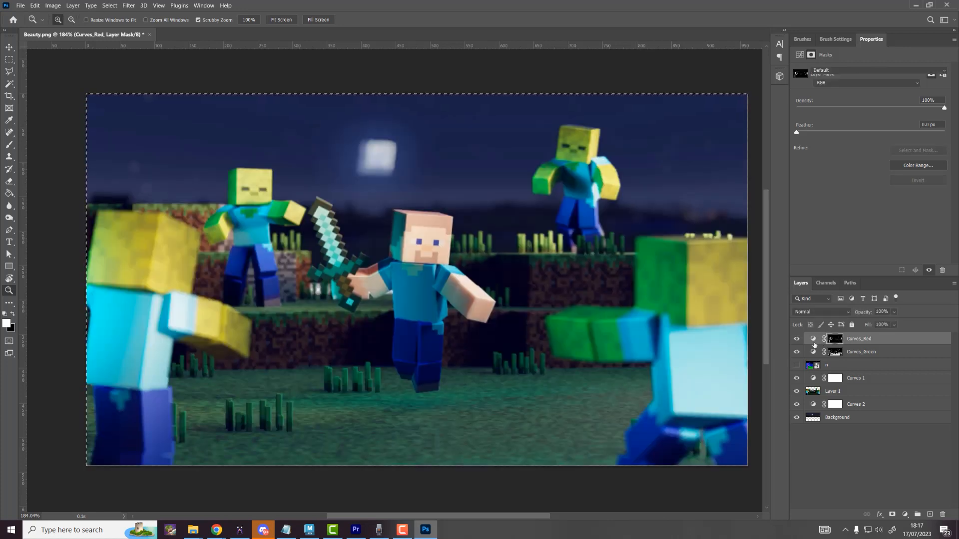
mouse_move(867, 154)
mouse_down()
mouse_move(857, 131)
mouse_move(880, 164)
mouse_up()
key(ctrl+z)
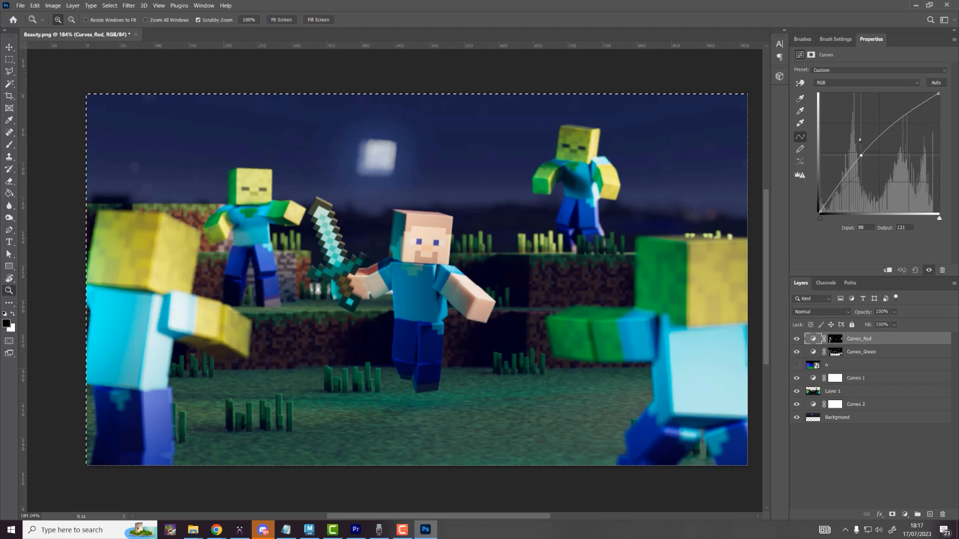
click(849, 83)
click(829, 97)
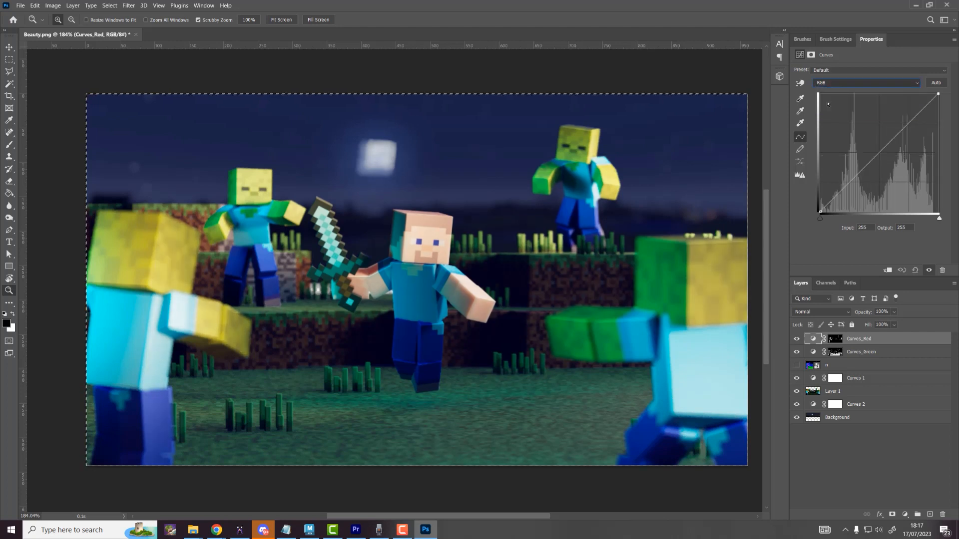
mouse_move(820, 212)
mouse_down()
mouse_move(820, 167)
mouse_move(820, 212)
mouse_up()
drag(870, 161, 867, 149)
drag(871, 155, 858, 148)
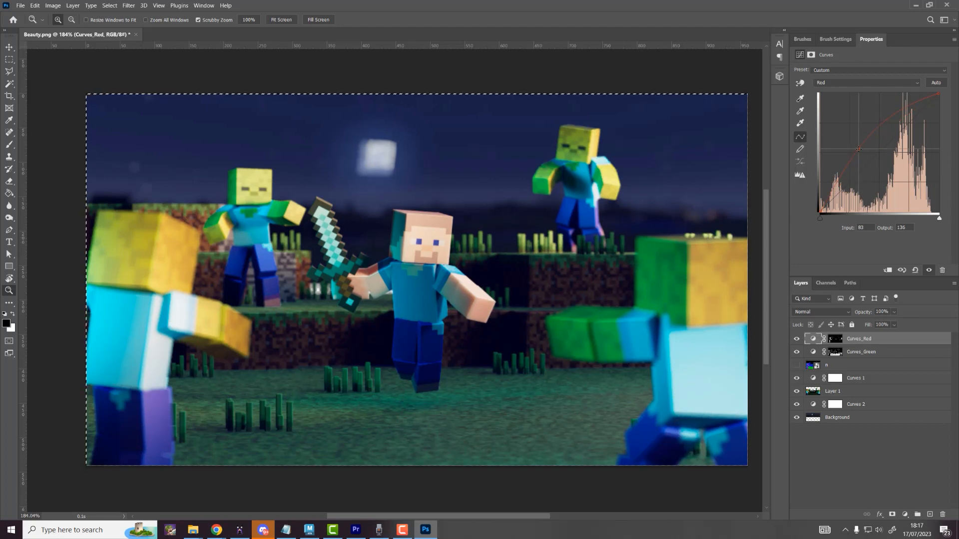
drag(858, 149, 860, 155)
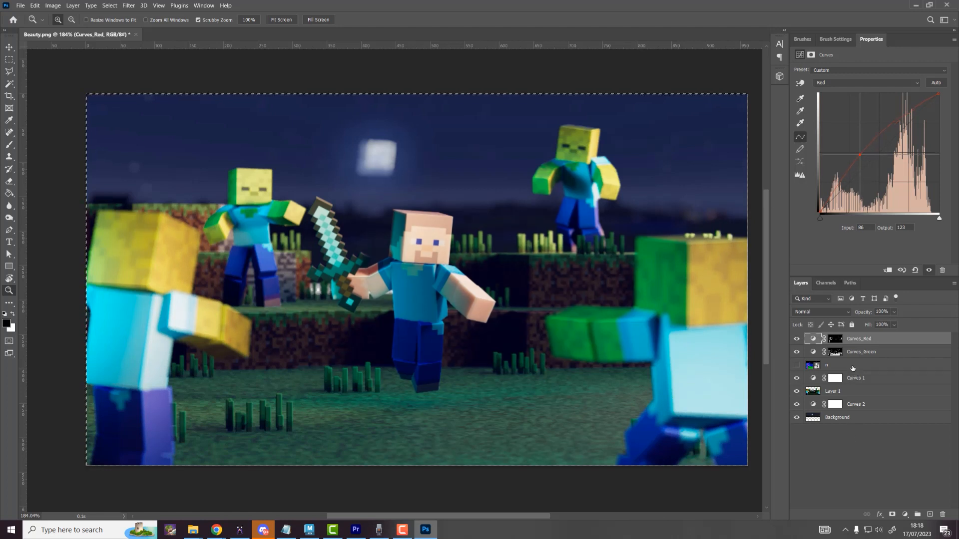
click(851, 385)
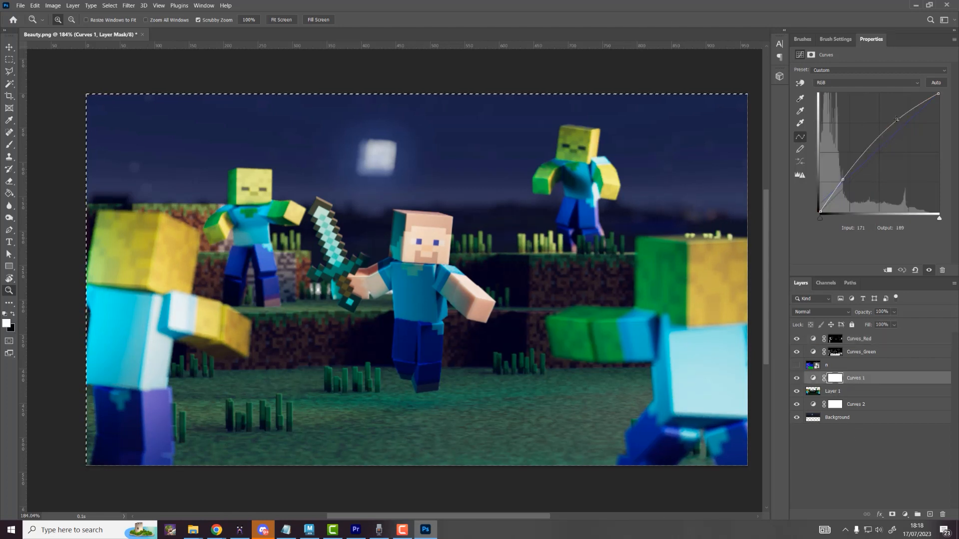
Step: Set Curves 1 RGB points at 43→62 and 180→190, then inspect the image zoomed in
drag(897, 119, 905, 125)
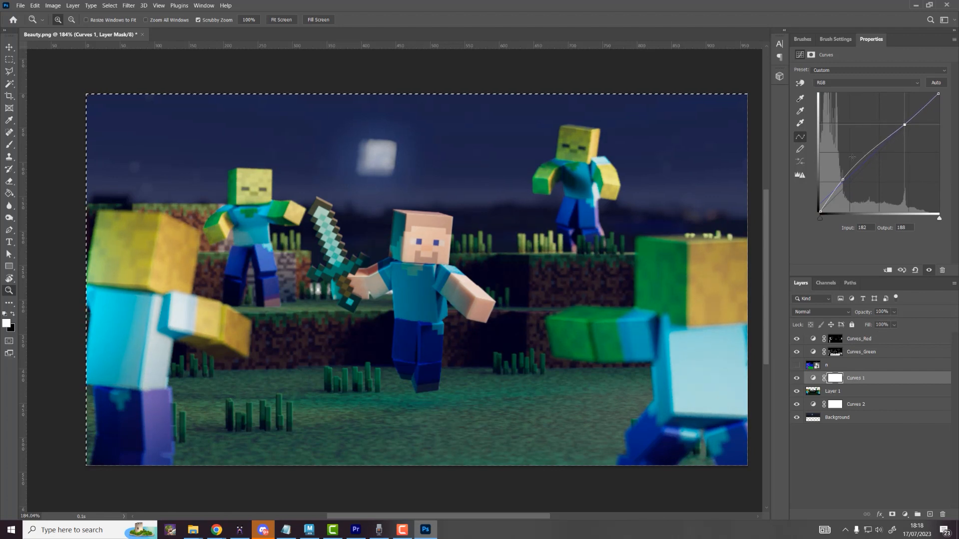
drag(841, 180, 840, 183)
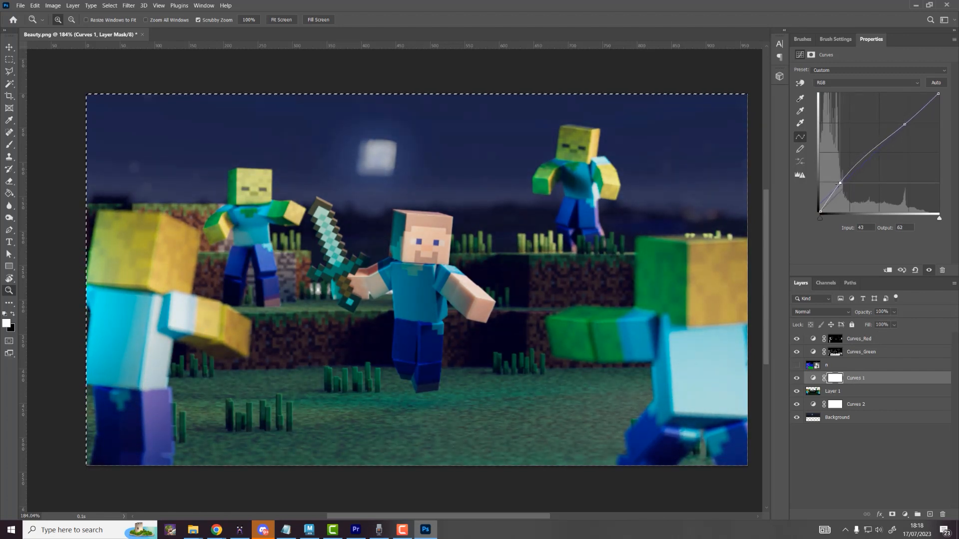
key(Tab)
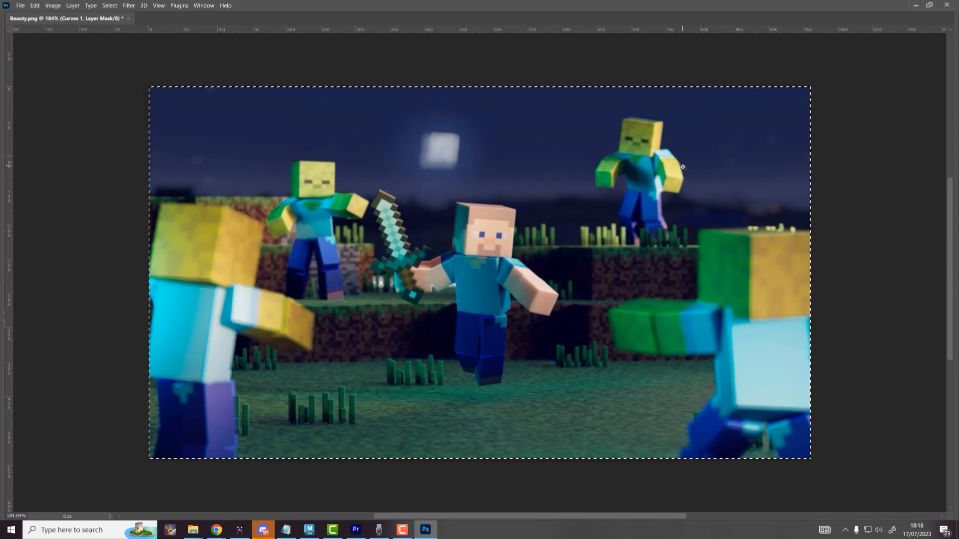
click(610, 235)
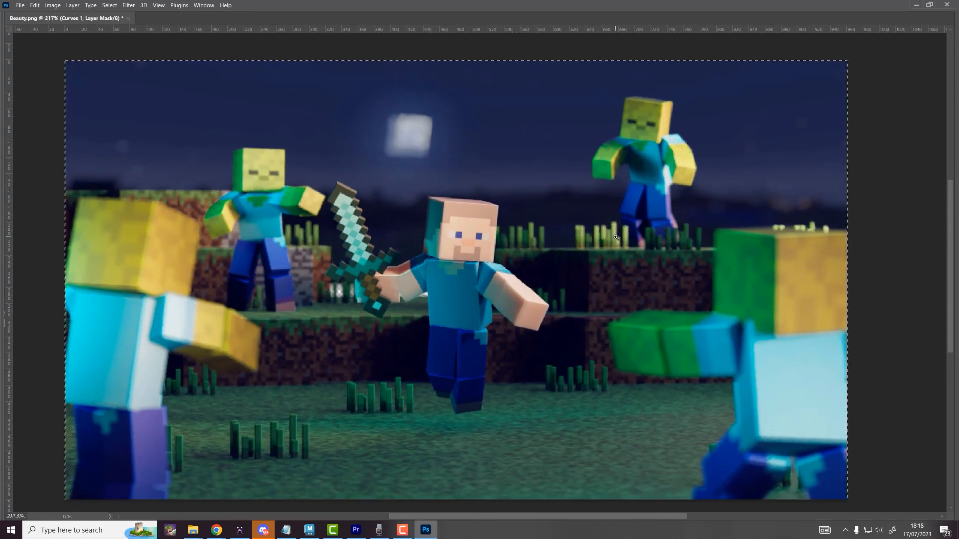
click(614, 237)
alt+scroll(615, 237, up, 1)
drag(352, 273, 406, 251)
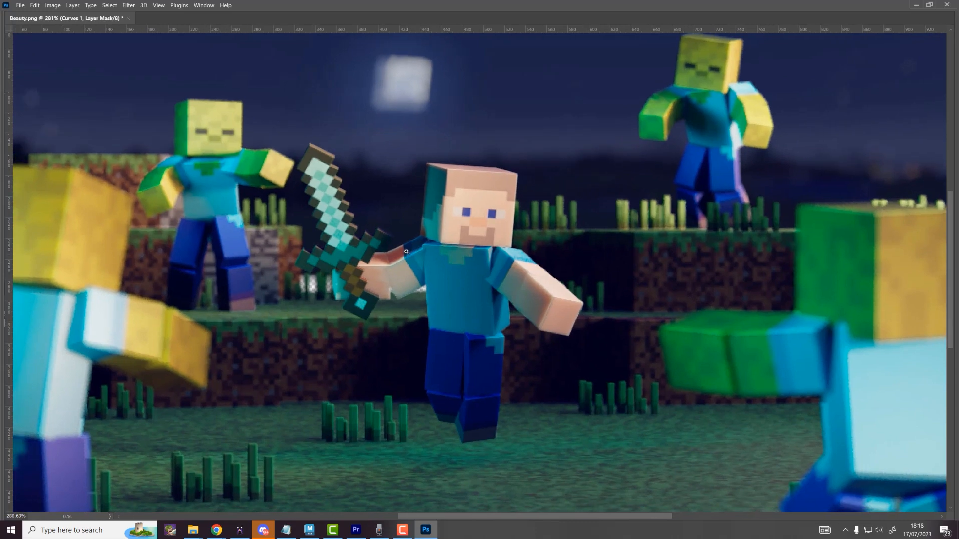
alt+scroll(463, 224, down, 2)
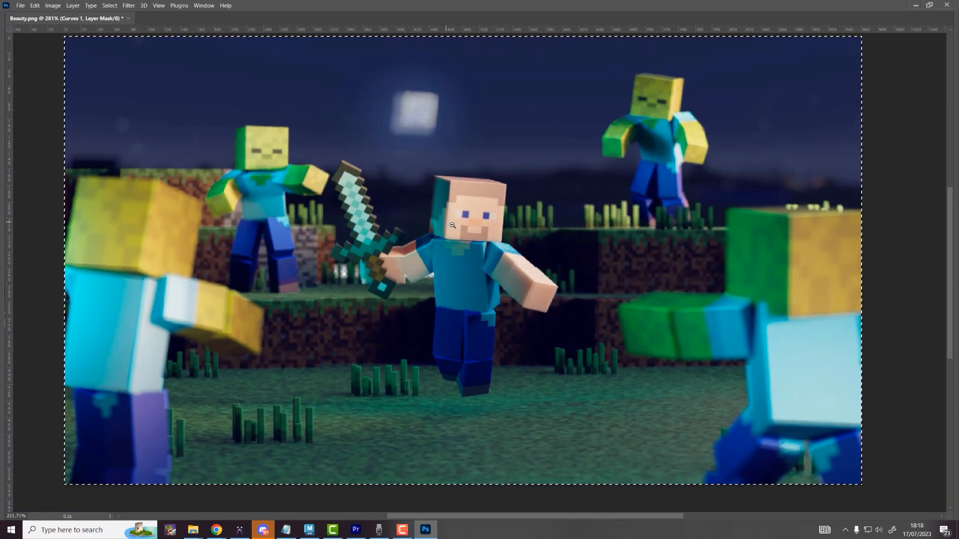
key(Tab)
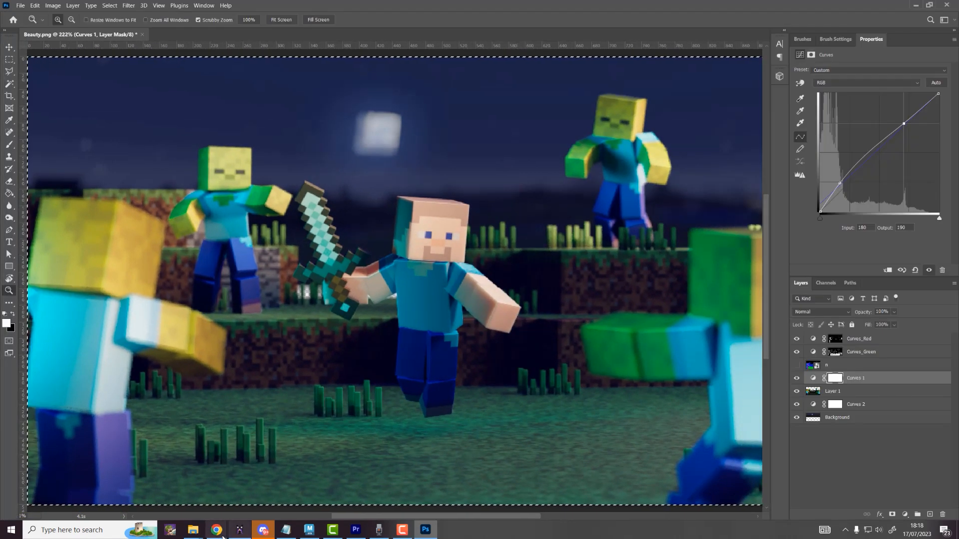
Step: Run a Google image search for 'sparks overlay' in the browser
mouse_move(216, 529)
click(323, 501)
click(235, 23)
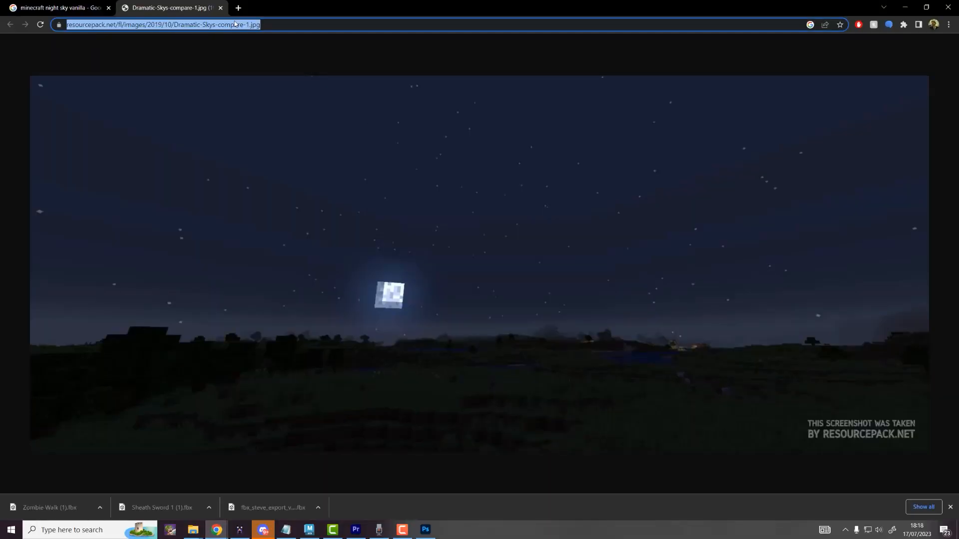
text(SPARKS OVERLA)
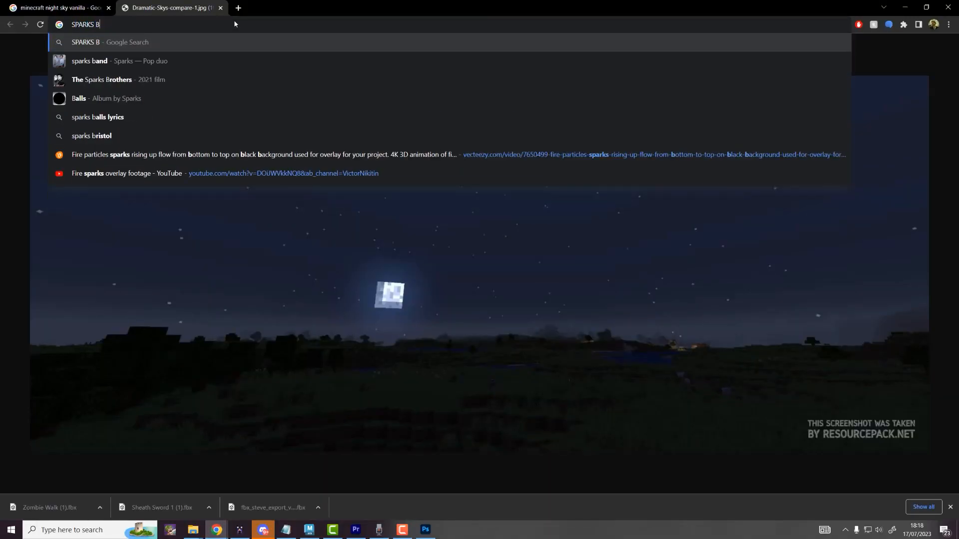
key(Return)
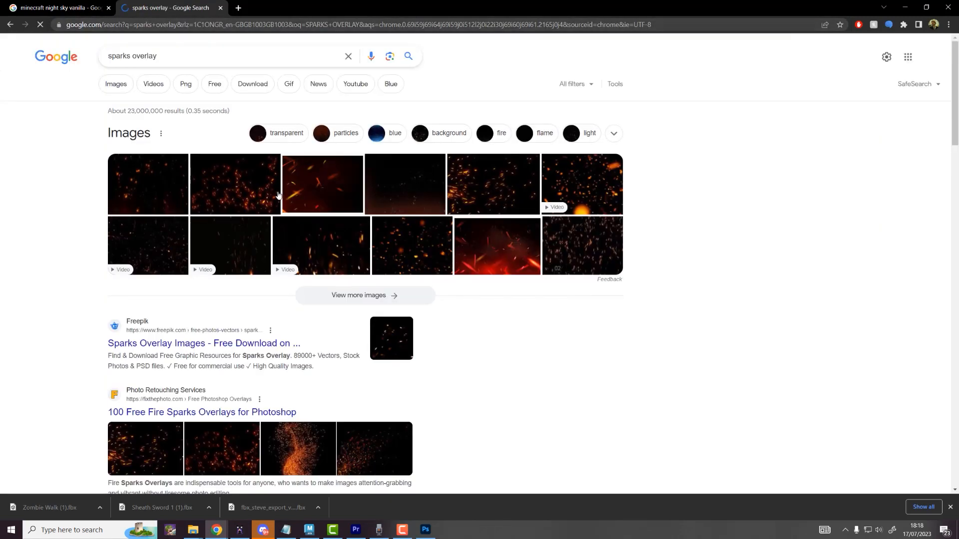
click(129, 92)
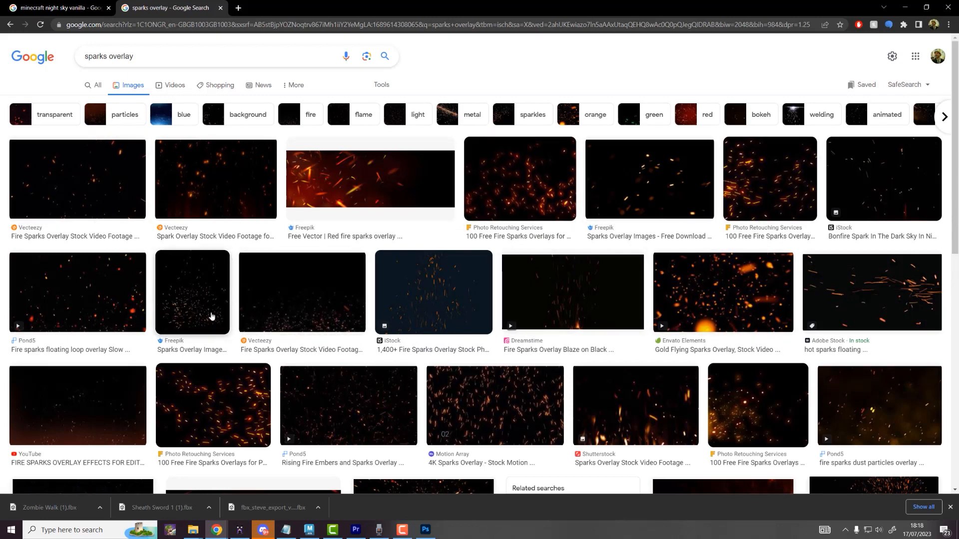
Step: Open the Freepik campfire sparks image full size and snip it to the clipboard
click(192, 294)
click(899, 378)
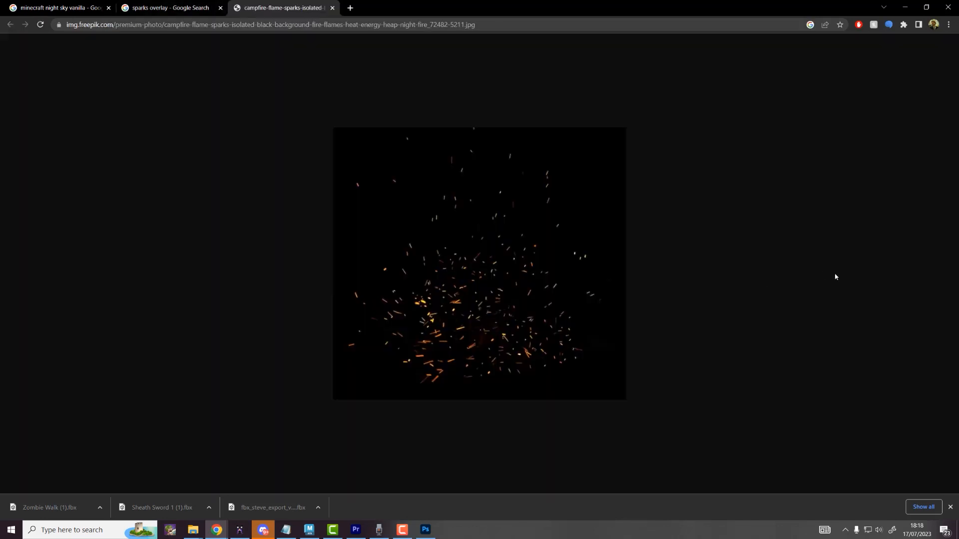
key(super+shift+s)
drag(334, 129, 618, 394)
key(alt+Tab)
key(alt+Tab)
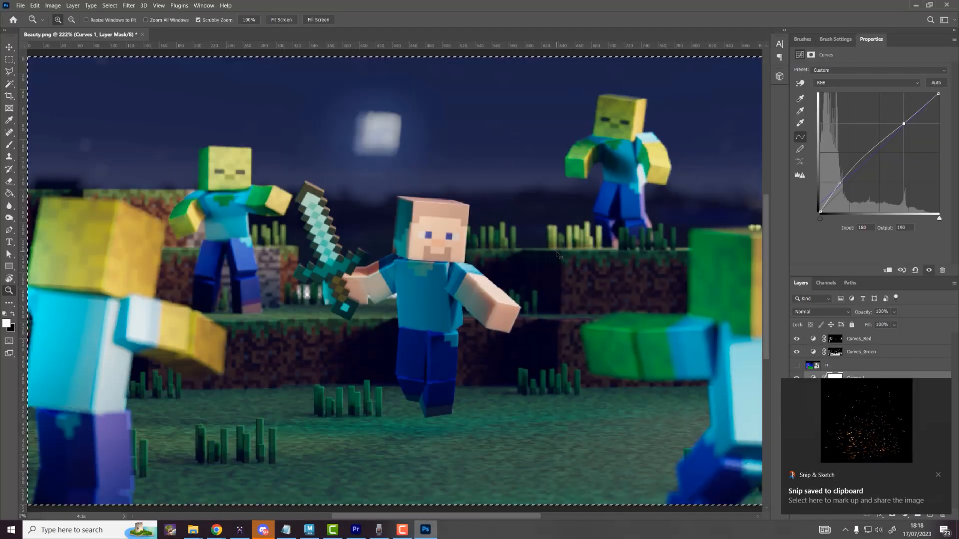
Step: Paste the sparks image above Curves_Red as Layer 2, scaled to about 148.65% and centred
click(884, 339)
key(ctrl+v)
alt+scroll(587, 279, down, 5)
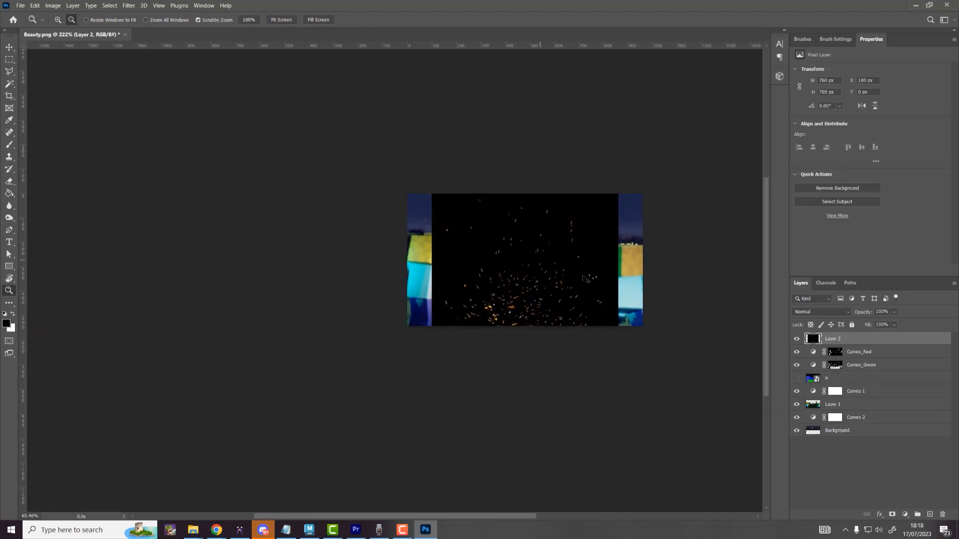
key(ctrl+t)
alt+drag(619, 366, 662, 405)
mouse_move(598, 323)
mouse_down()
mouse_move(598, 298)
mouse_move(597, 308)
mouse_up()
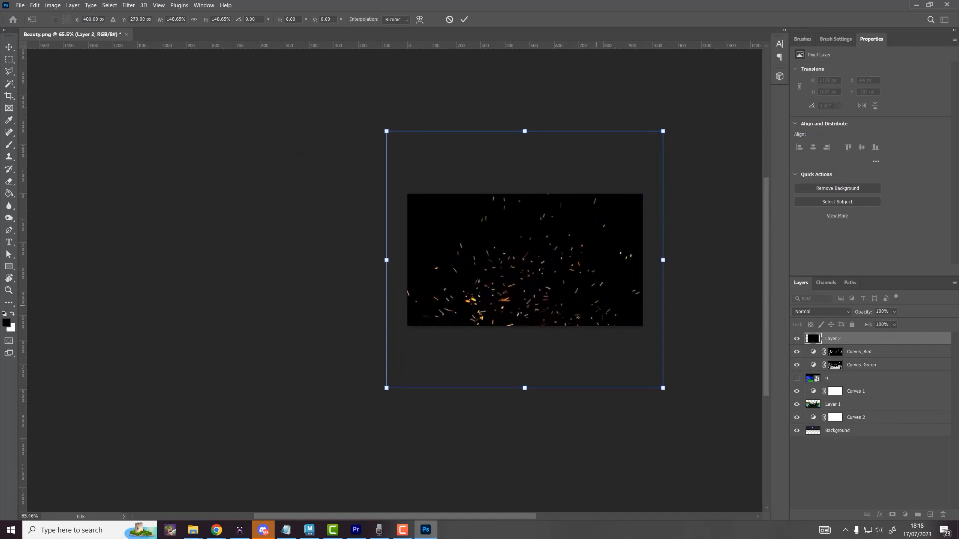
key(Return)
Step: Apply a Lens Blur with radius 30 to the sparks layer
key(z)
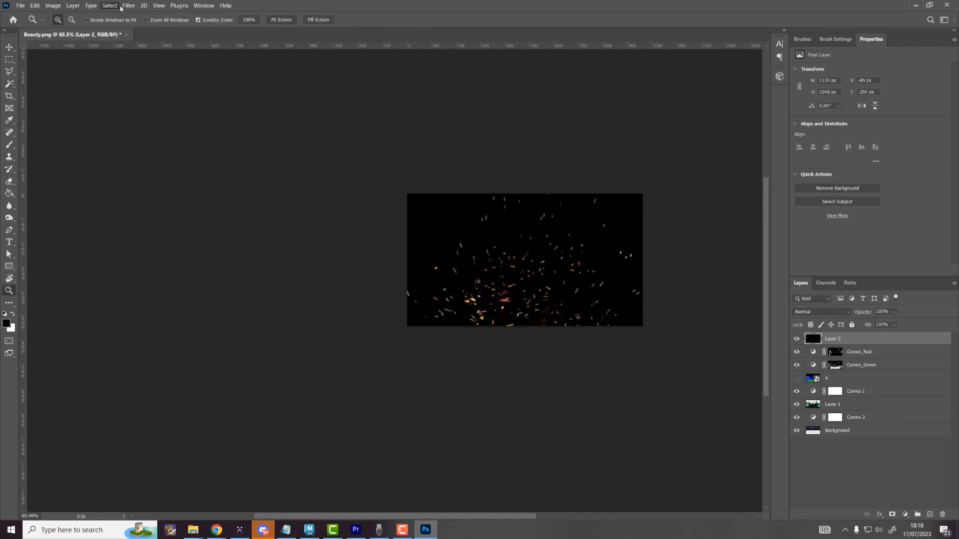
click(128, 5)
mouse_move(159, 129)
click(274, 171)
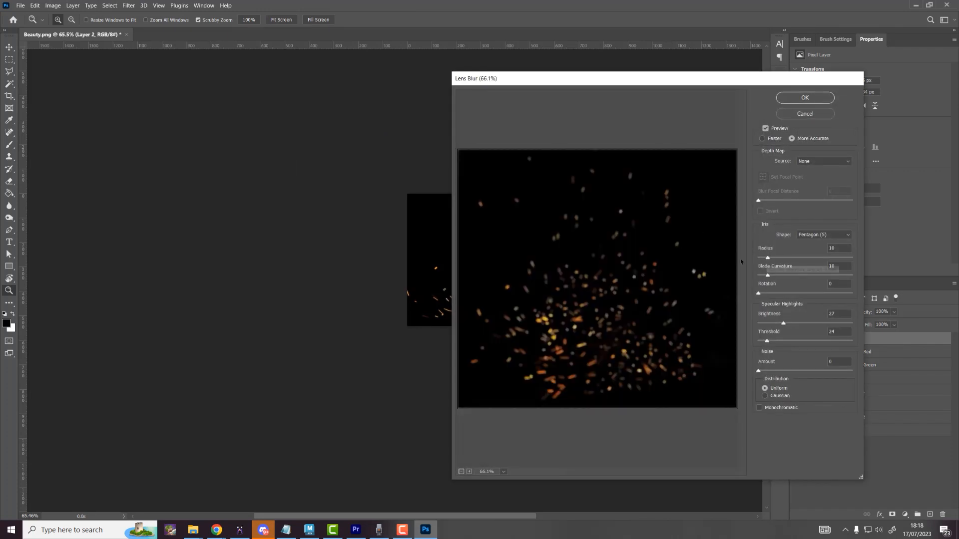
drag(836, 249, 824, 252)
text(30)
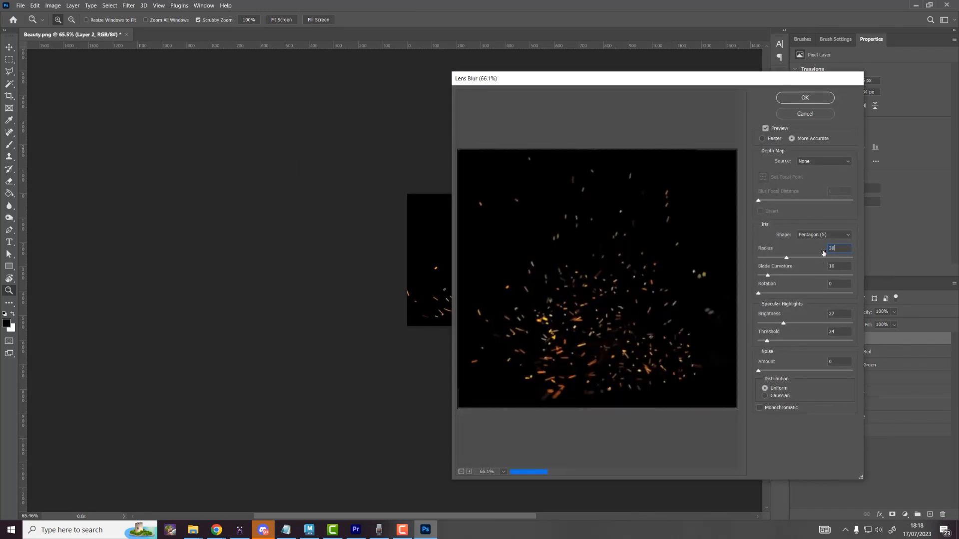
text(25)
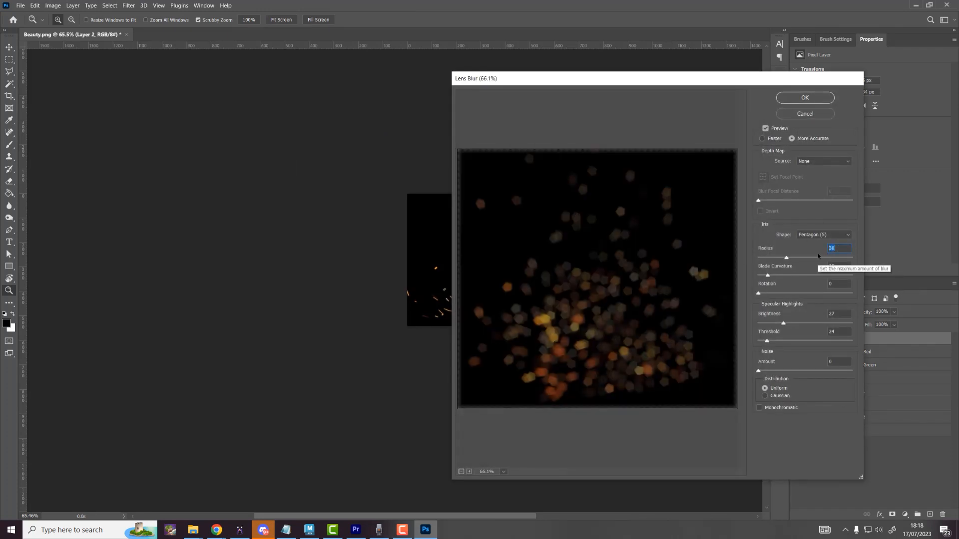
click(802, 98)
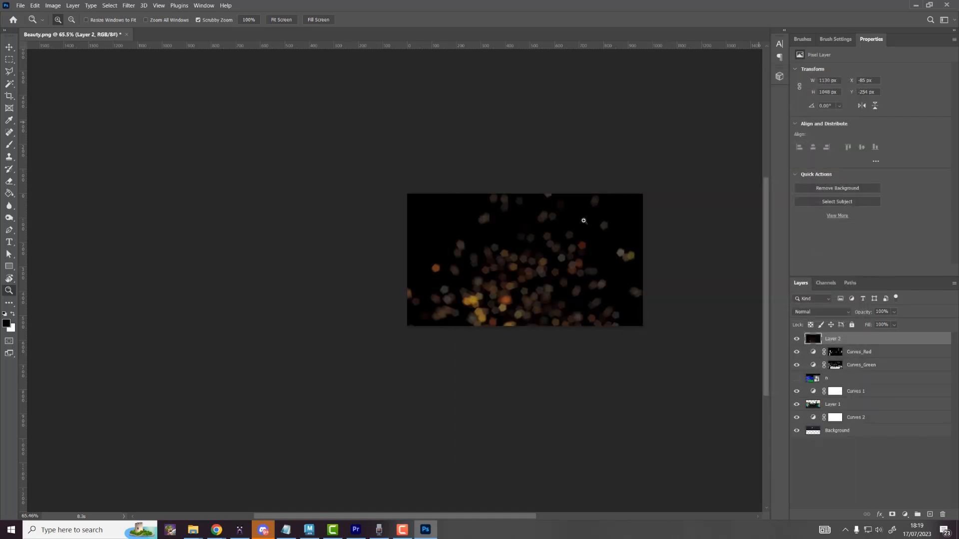
Step: Set Layer 2 to Screen blending, move the bokeh to X −297, Y −214 px, and add a mask
click(813, 314)
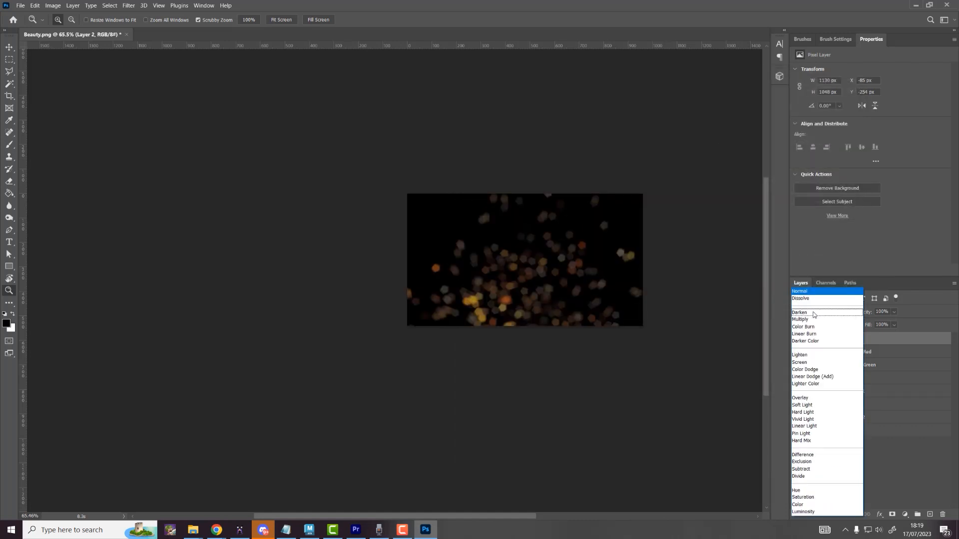
click(809, 362)
drag(564, 265, 604, 267)
key(v)
drag(507, 270, 450, 275)
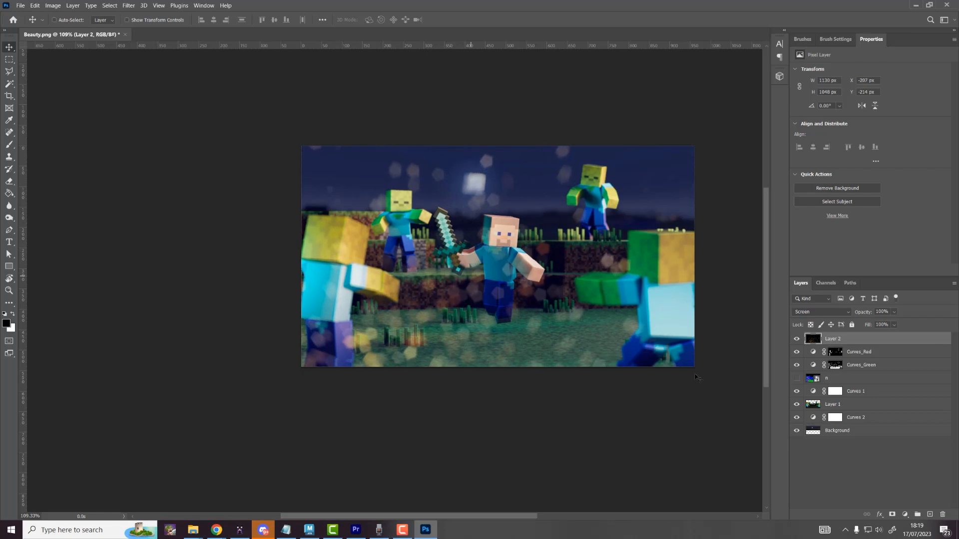
click(892, 515)
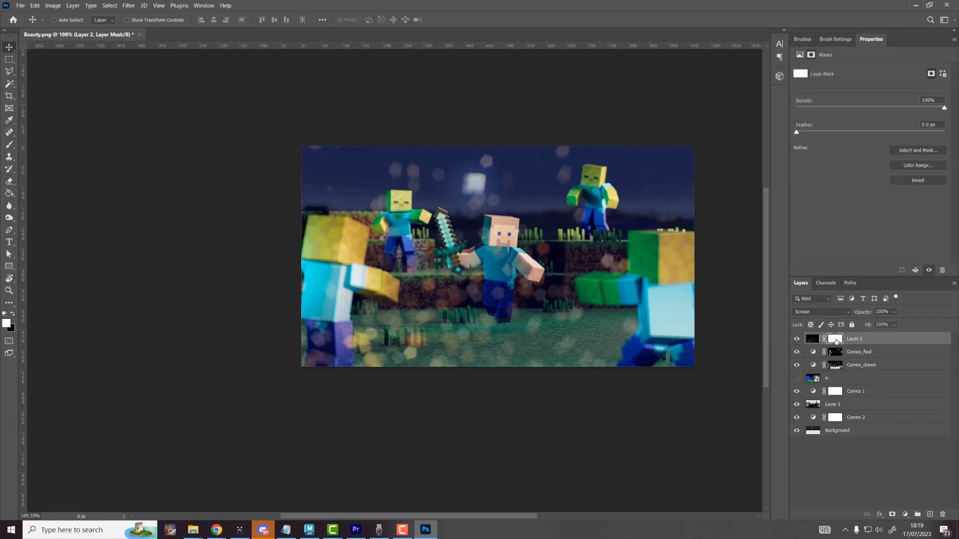
Step: Paint black on Layer 2's mask to hide the bokeh across the lower part of the image
click(9, 144)
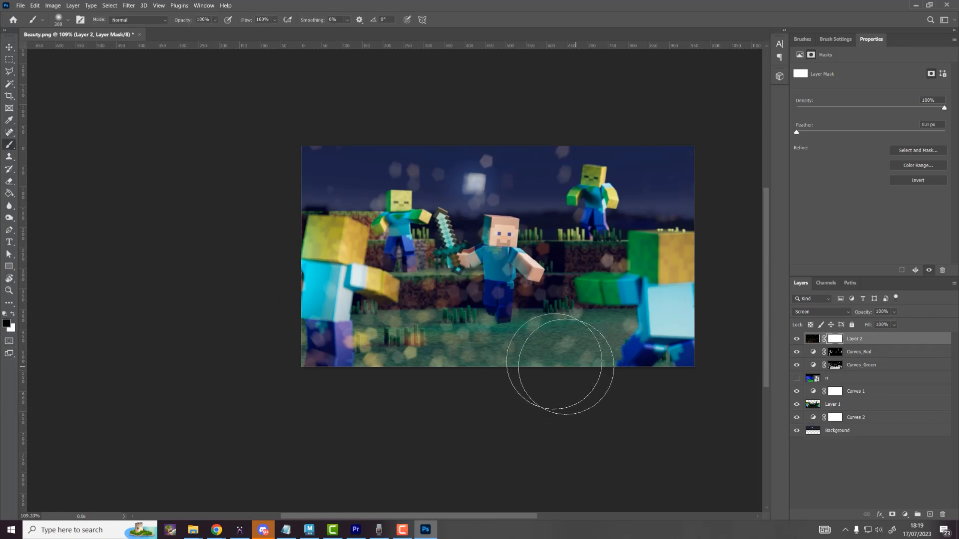
mouse_move(563, 360)
mouse_down()
mouse_move(514, 349)
mouse_move(350, 367)
mouse_up()
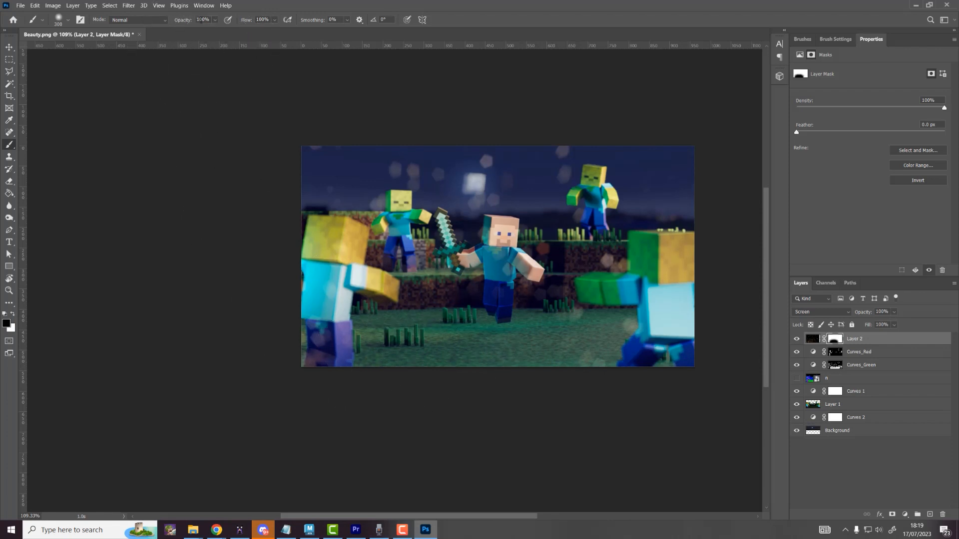
mouse_move(593, 384)
mouse_down()
mouse_move(622, 325)
mouse_move(608, 304)
mouse_move(316, 393)
mouse_move(526, 161)
mouse_move(321, 257)
mouse_move(364, 224)
mouse_move(300, 219)
mouse_up()
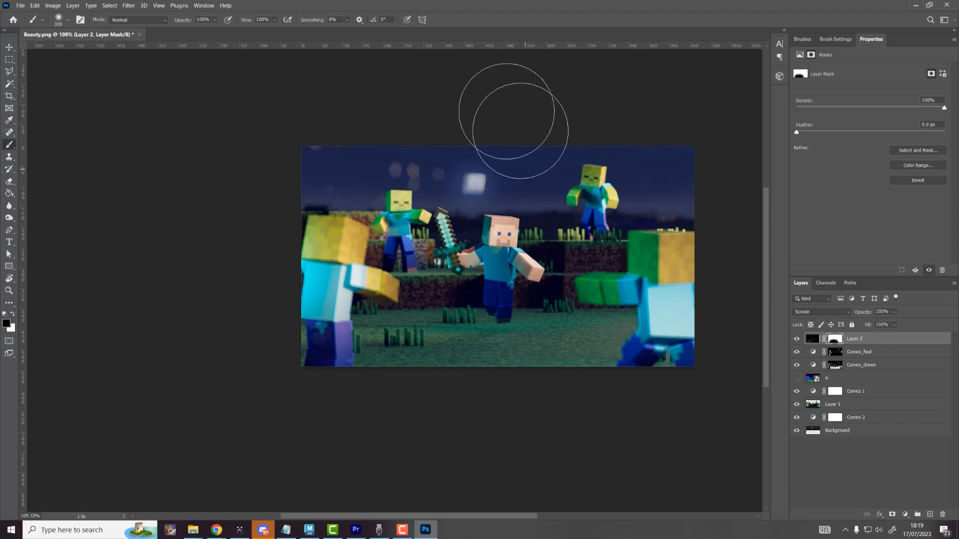
Step: With a smaller white brush, reveal bokeh spots on the grass and dirt wall around Steve's legs
key(x)
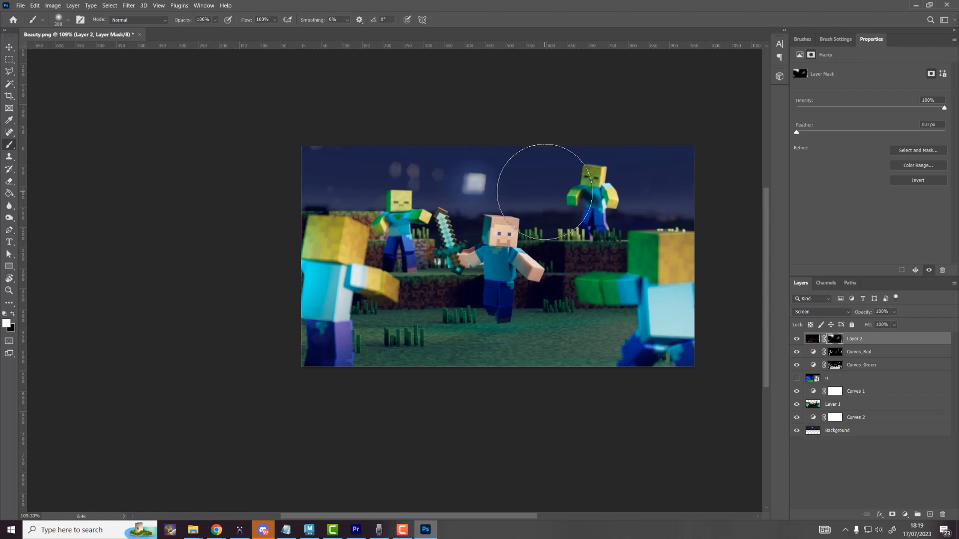
key(bracketleft)
key(bracketleft)
key(bracketleft)
key(x)
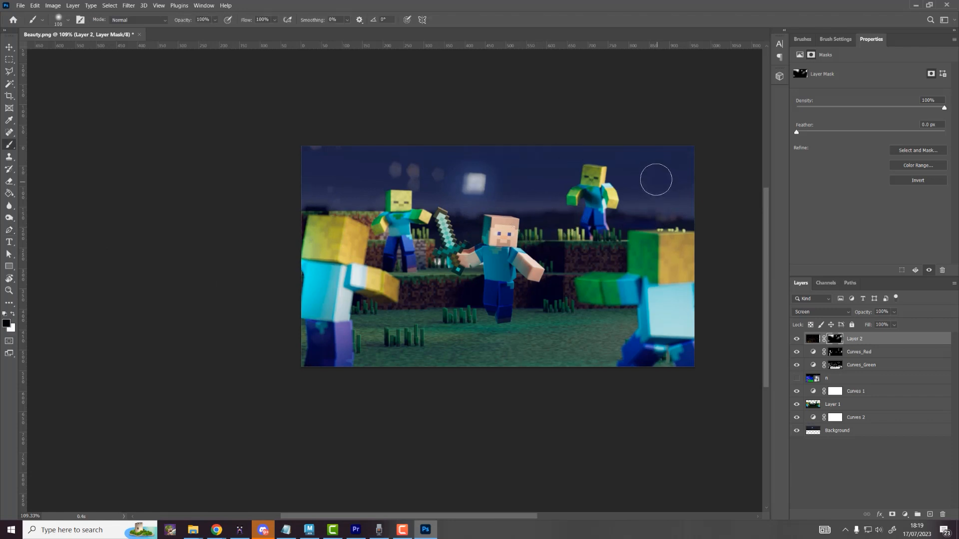
key(x)
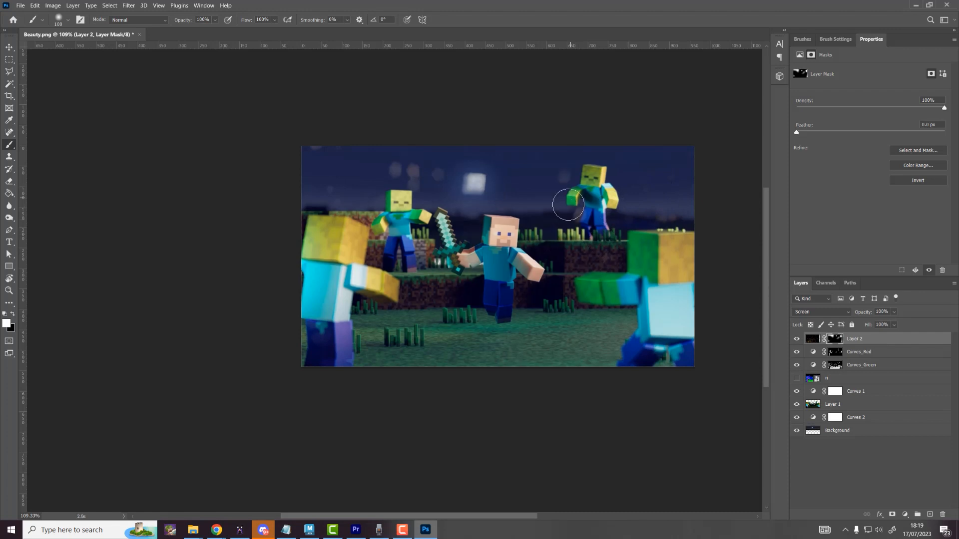
drag(541, 285, 550, 305)
drag(384, 298, 423, 302)
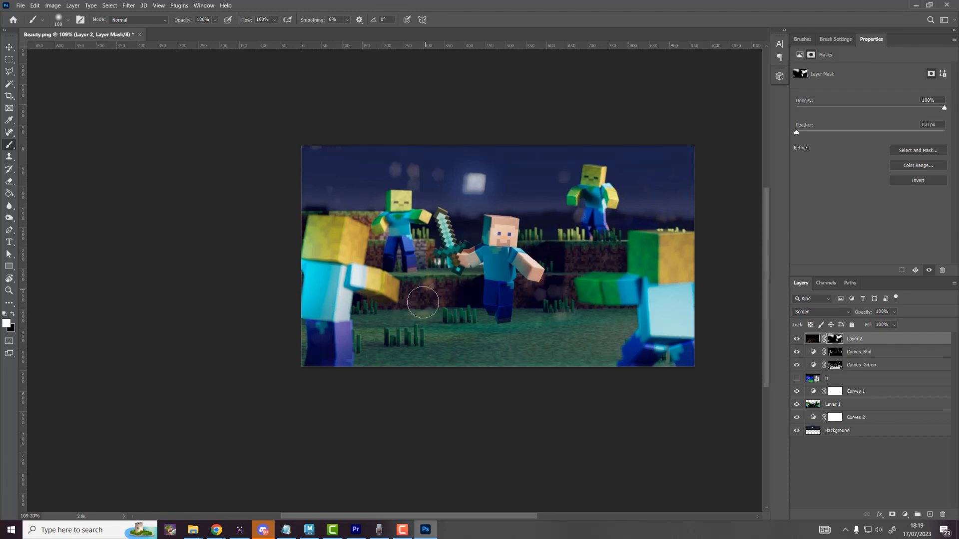
drag(466, 270, 419, 323)
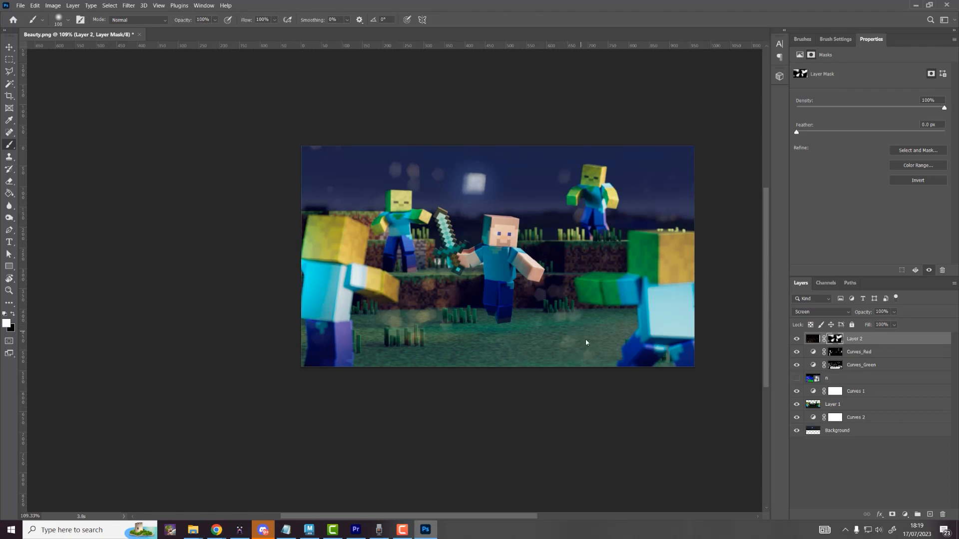
mouse_move(567, 337)
mouse_down()
mouse_move(542, 335)
mouse_move(539, 314)
mouse_move(526, 334)
mouse_up()
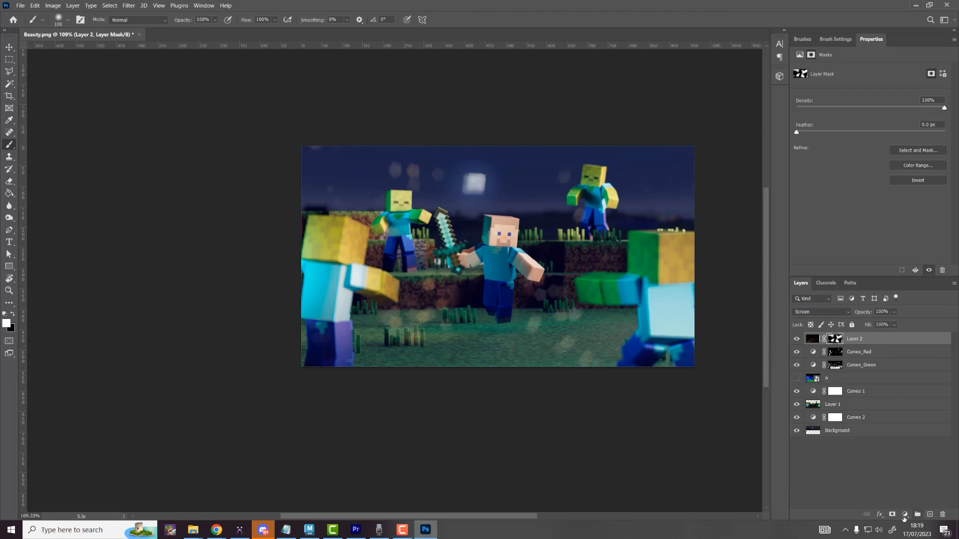
Step: Add a Hue/Saturation adjustment layer clipped to Layer 2
click(904, 516)
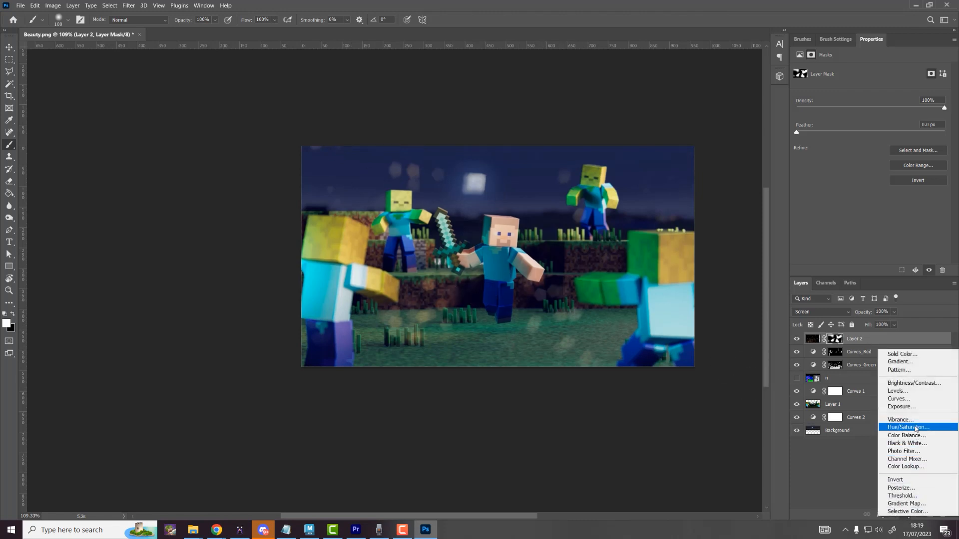
click(870, 511)
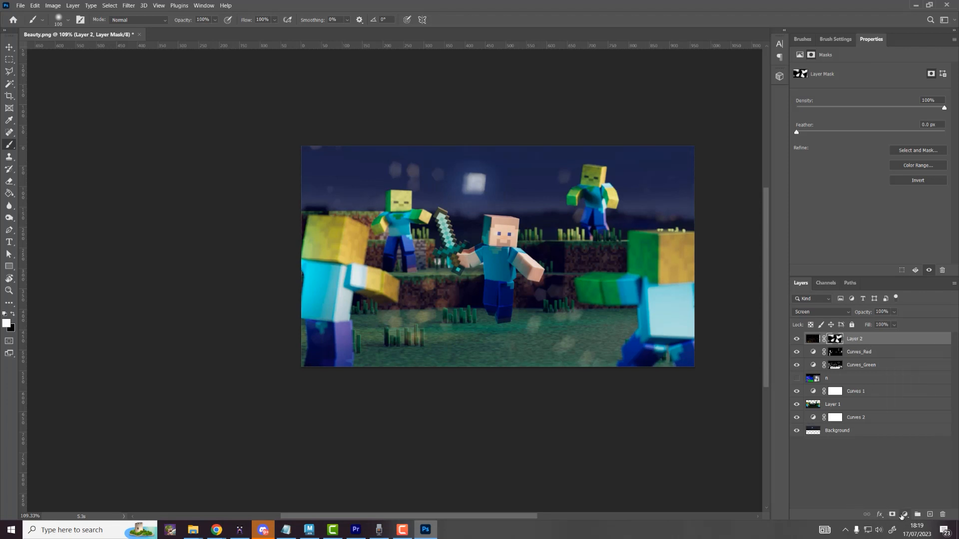
click(904, 515)
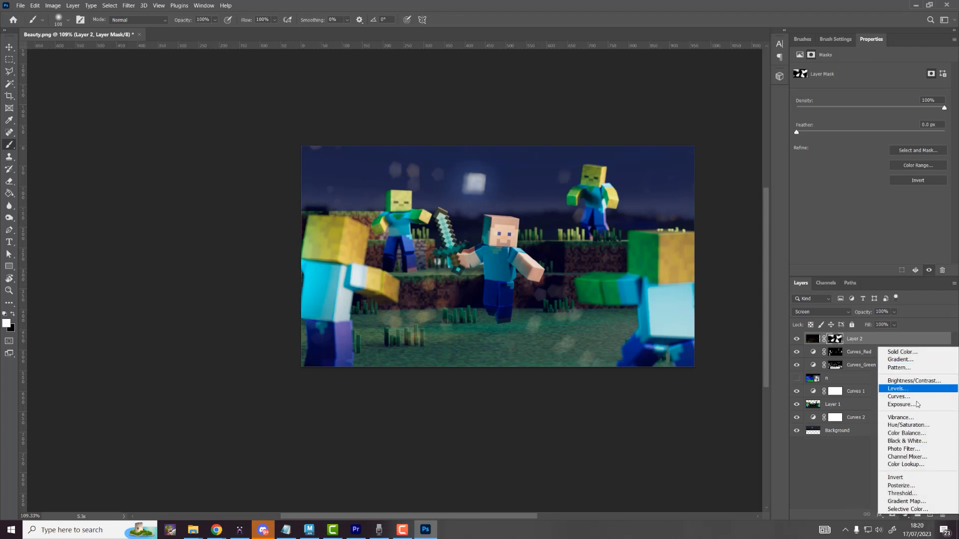
click(906, 425)
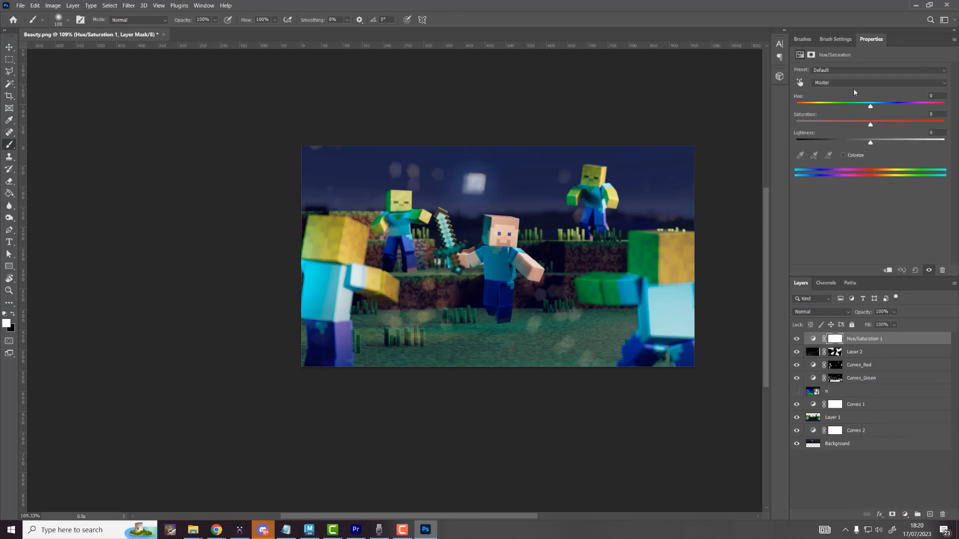
mouse_move(870, 106)
mouse_down()
mouse_move(838, 110)
mouse_move(886, 117)
mouse_move(873, 121)
mouse_up()
key(ctrl+z)
alt+click(865, 345)
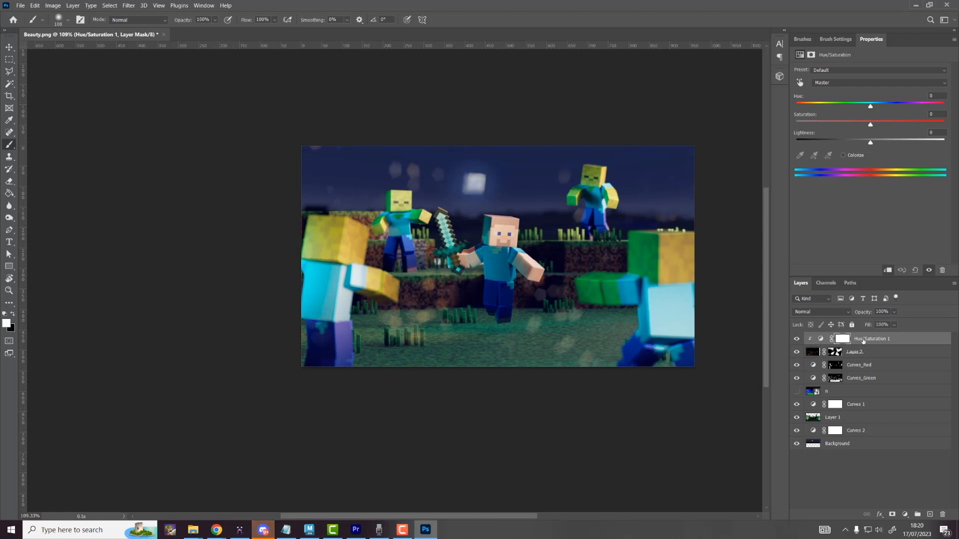
Step: Set the Hue/Saturation to Hue +11 and Saturation +13 and preview the tinted bokeh
mouse_move(870, 107)
mouse_down()
mouse_move(839, 105)
mouse_move(879, 111)
mouse_up()
key(Tab)
ctrl+drag(546, 268, 564, 270)
drag(508, 253, 570, 253)
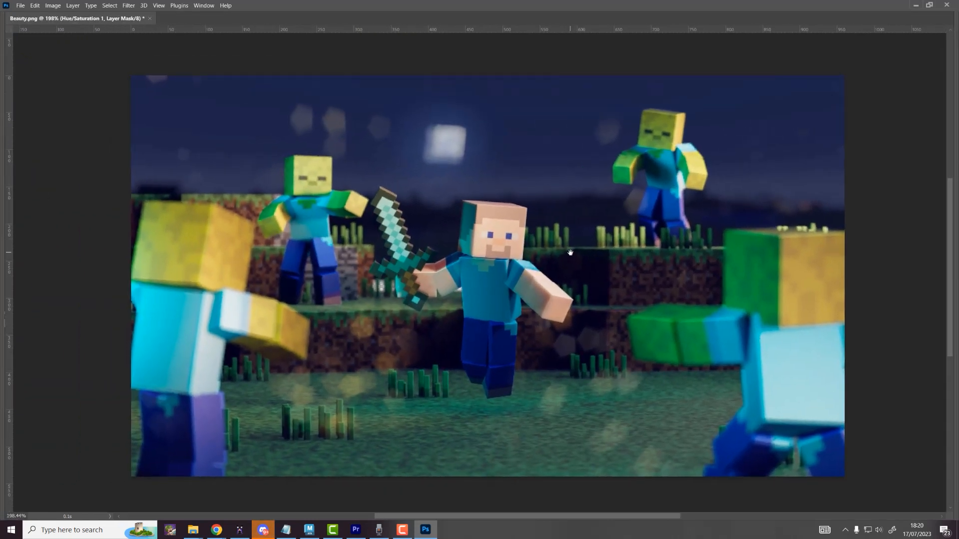
key(Tab)
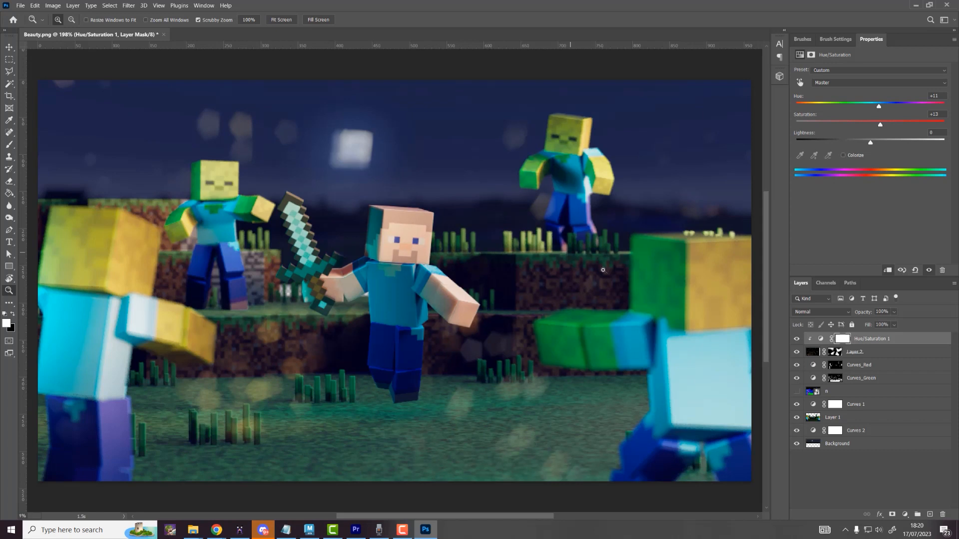
Step: Duplicate and merge all layers, then delete the merged result
click(872, 448)
shift+click(858, 341)
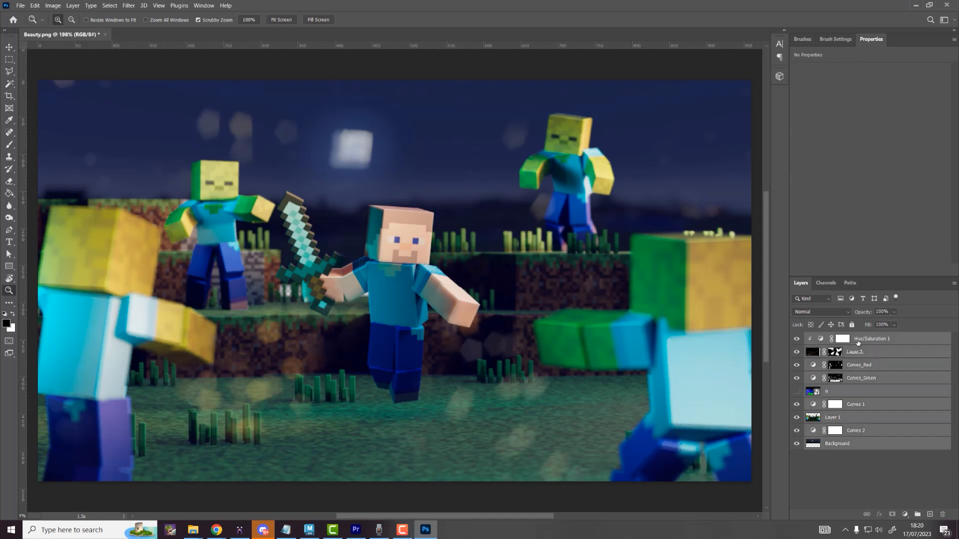
key(ctrl+j)
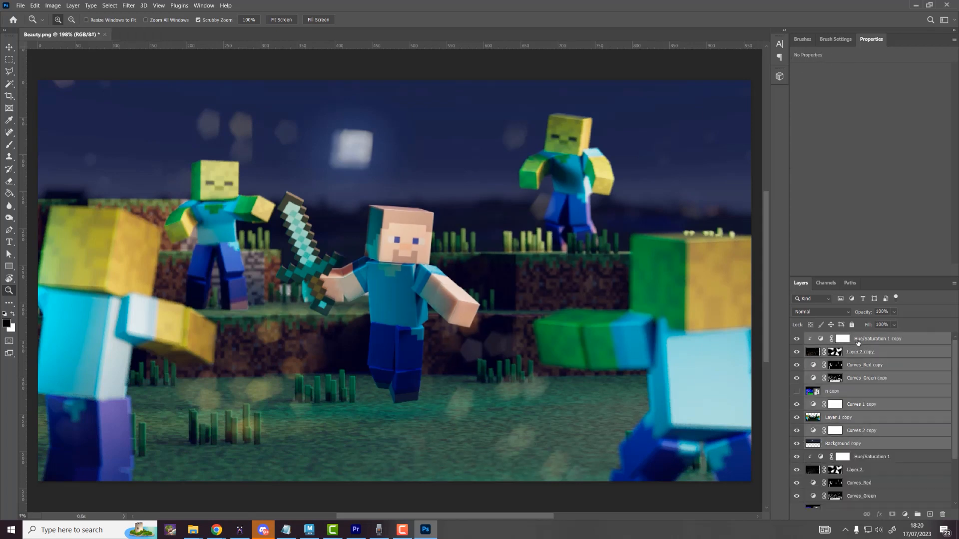
key(ctrl+e)
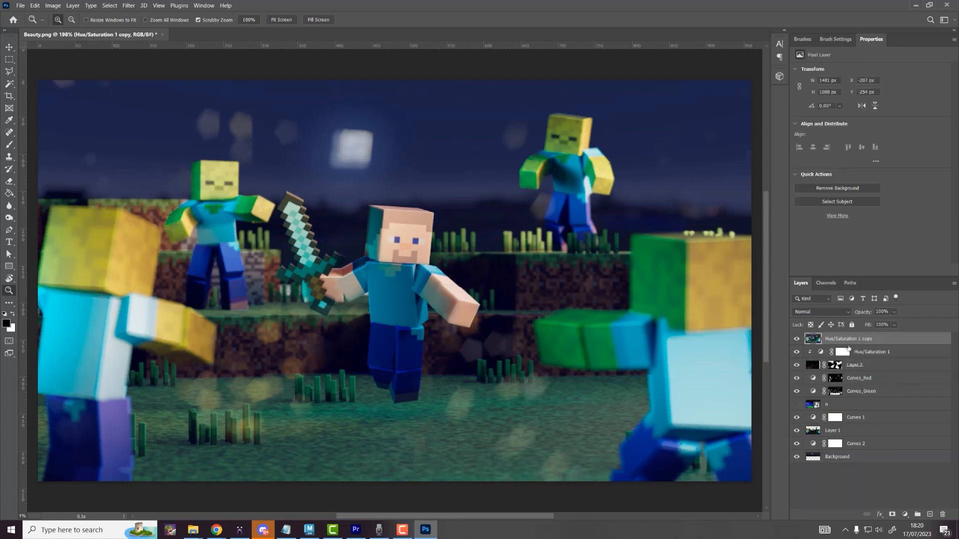
click(795, 341)
click(942, 514)
key(Return)
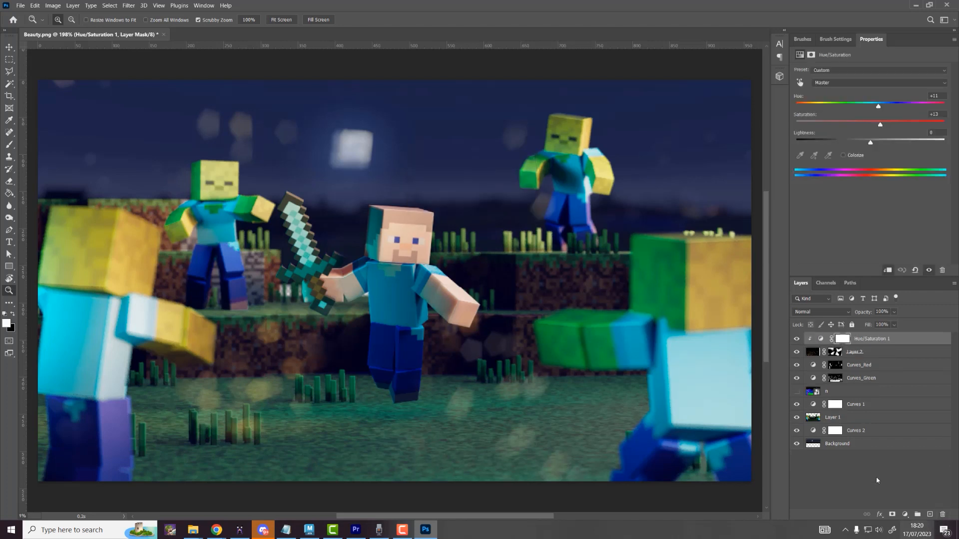
Step: Nudge the Background layer 10 px down
click(855, 445)
key(v)
key(shift+Down)
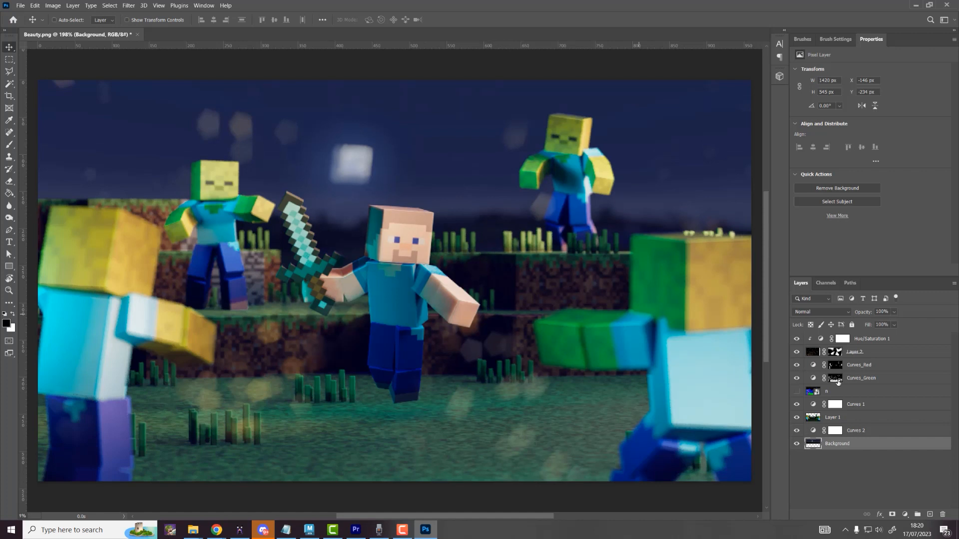
Step: Stamp all layers into a merged copy on top and compare it on and off
shift+click(871, 339)
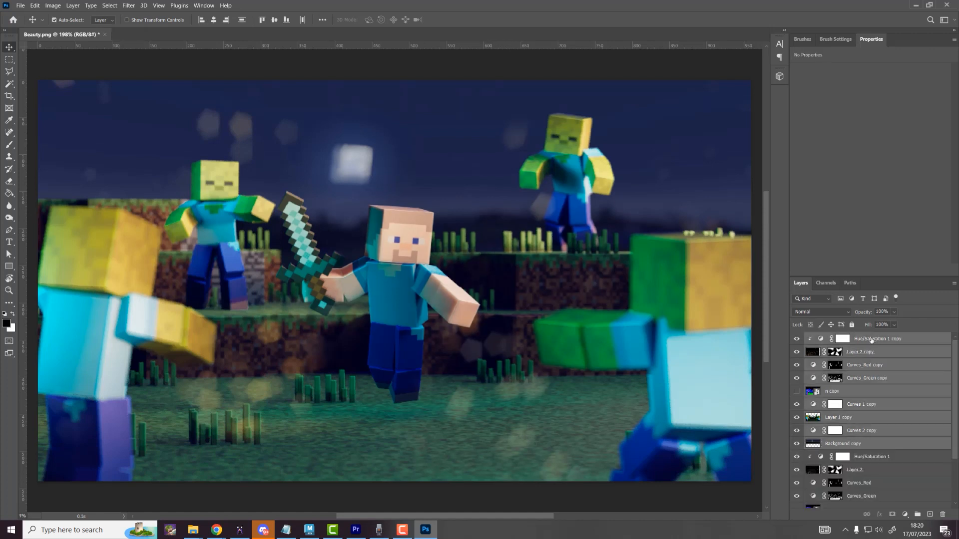
key(ctrl+alt+e)
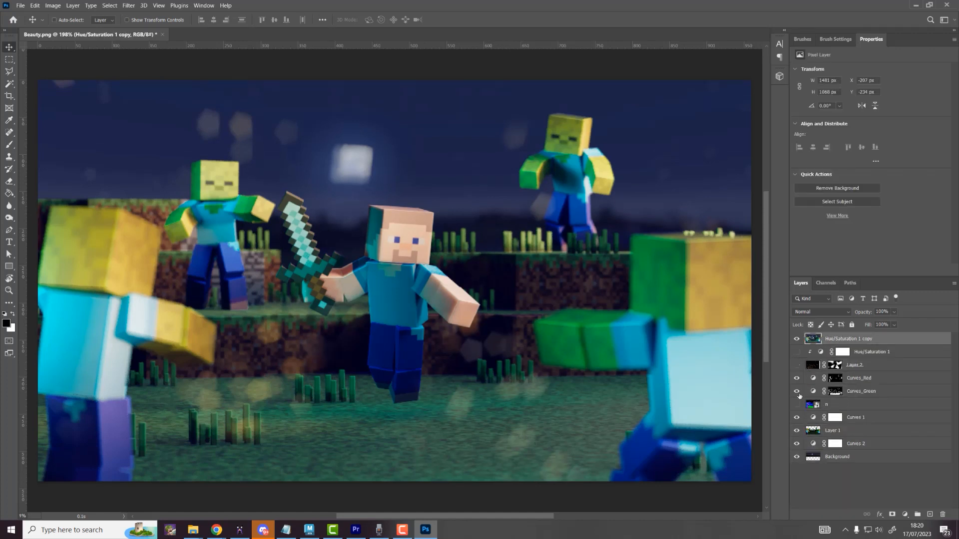
click(819, 477)
click(797, 340)
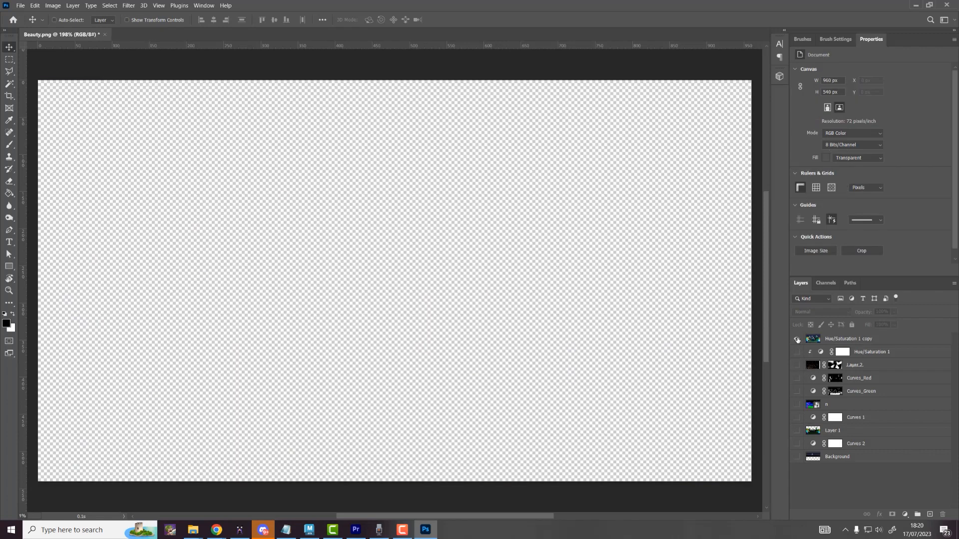
click(797, 339)
click(797, 339)
click(797, 340)
key(z)
drag(496, 278, 492, 280)
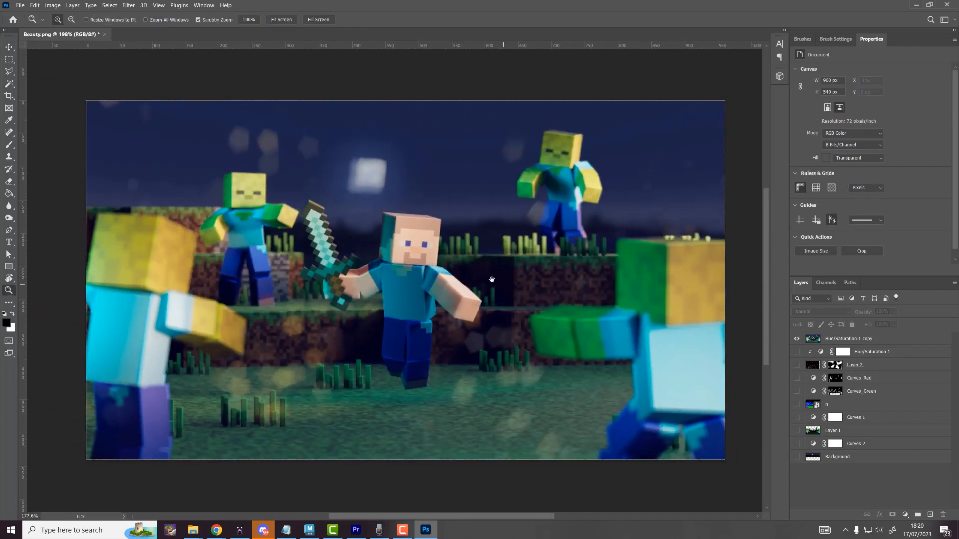
Step: Apply the Camera Raw Filter to the merged top layer
click(129, 6)
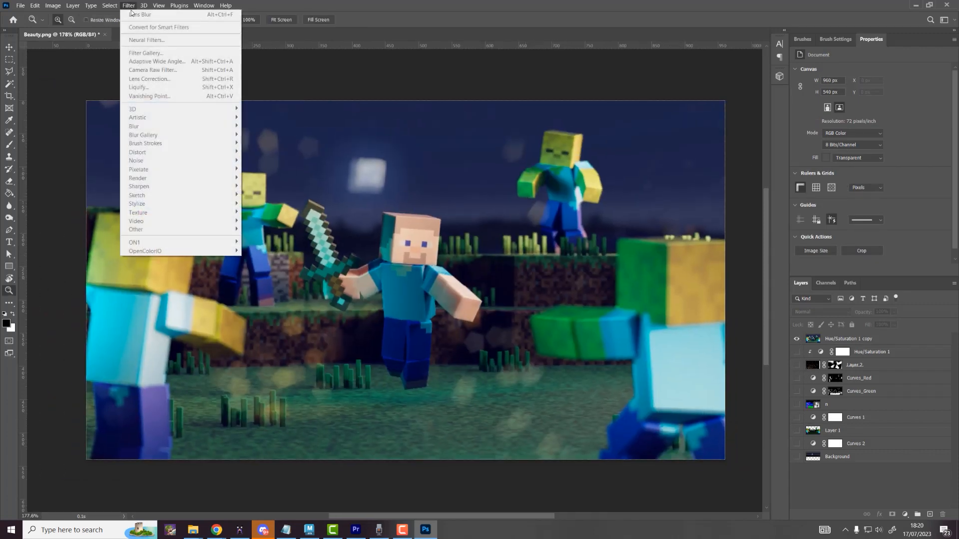
click(601, 152)
click(856, 340)
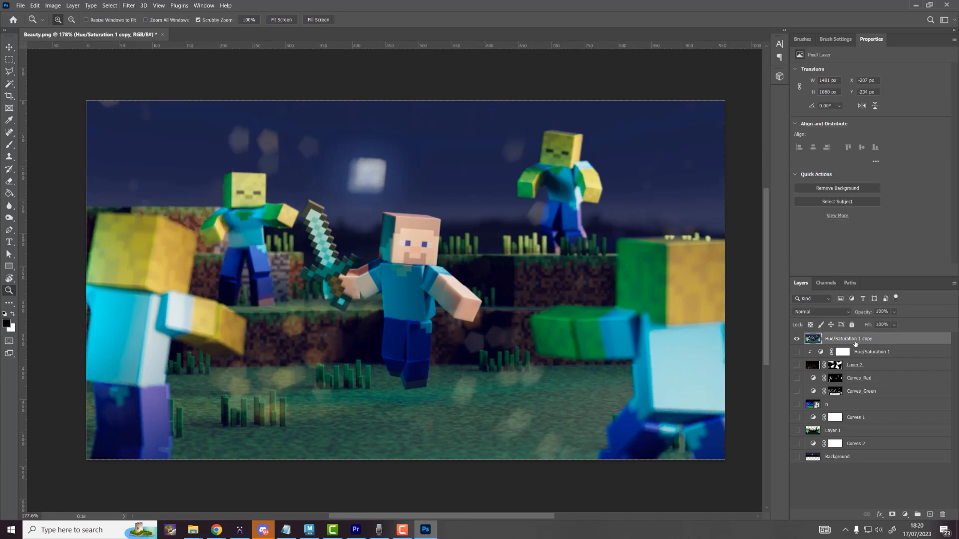
click(129, 5)
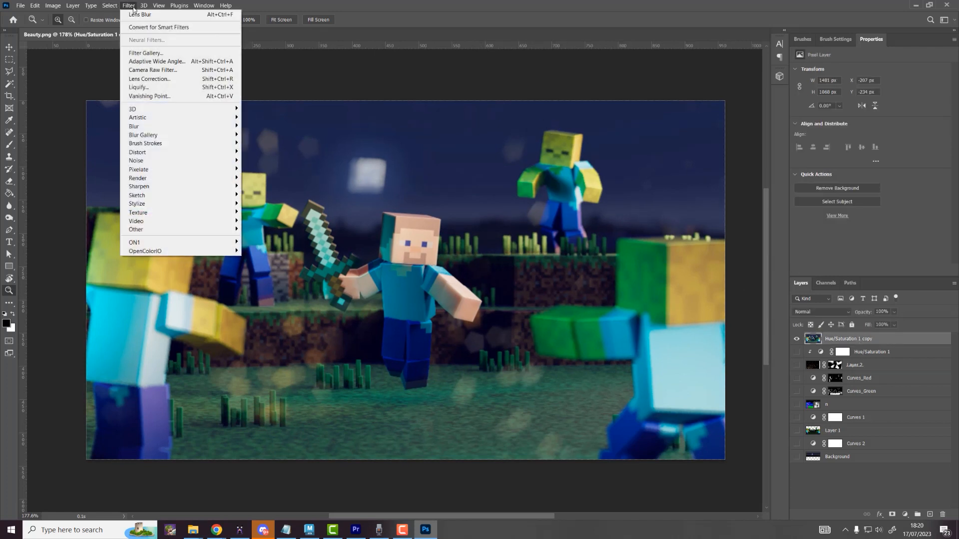
click(178, 70)
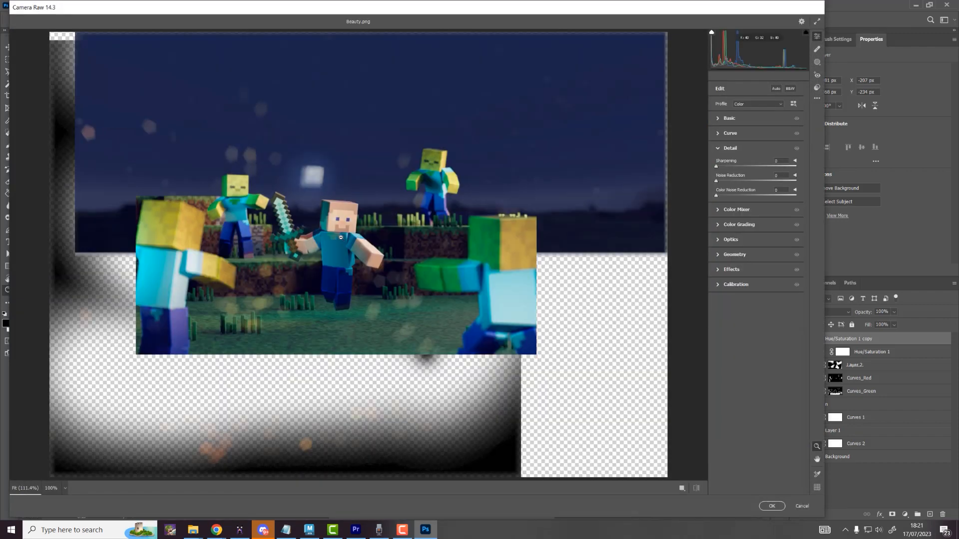
Step: In Camera Raw Detail, set sharpening 43, noise reduction 27 and colour noise reduction 41
scroll(340, 238, up, 5)
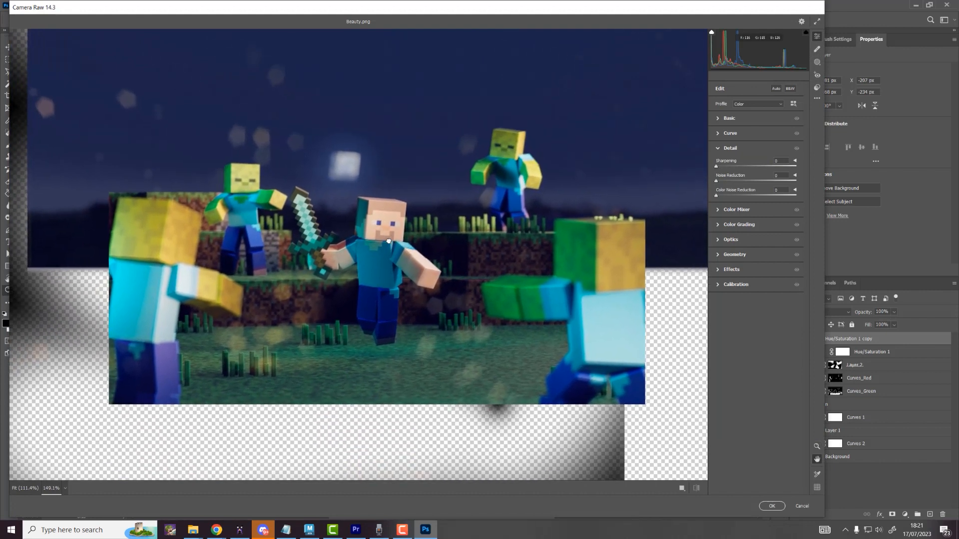
scroll(399, 244, down, 5)
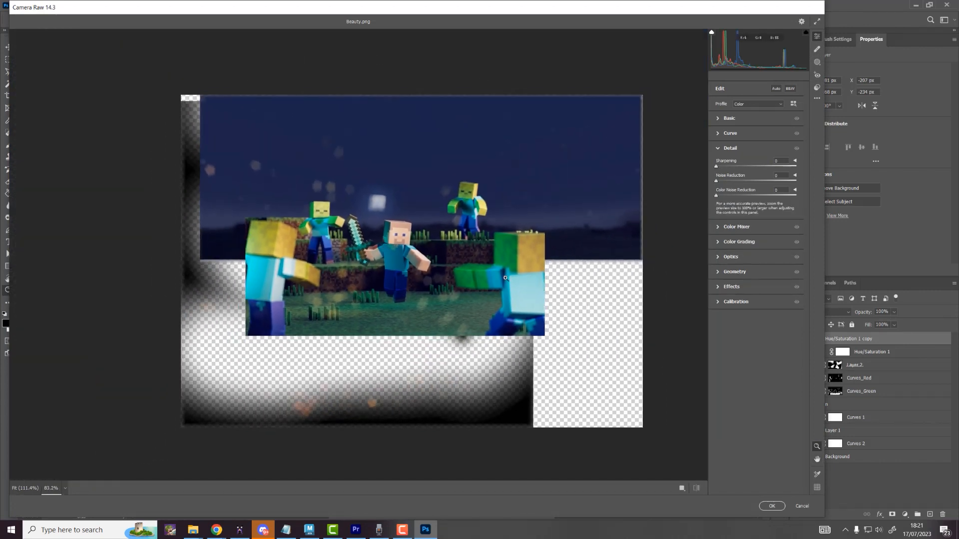
scroll(344, 244, up, 7)
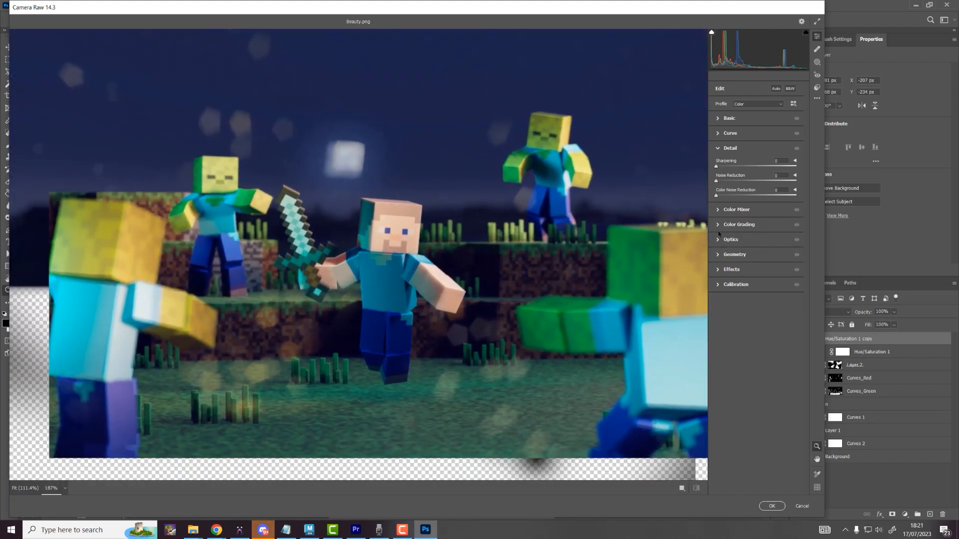
drag(720, 168, 752, 185)
click(780, 176)
text(50)
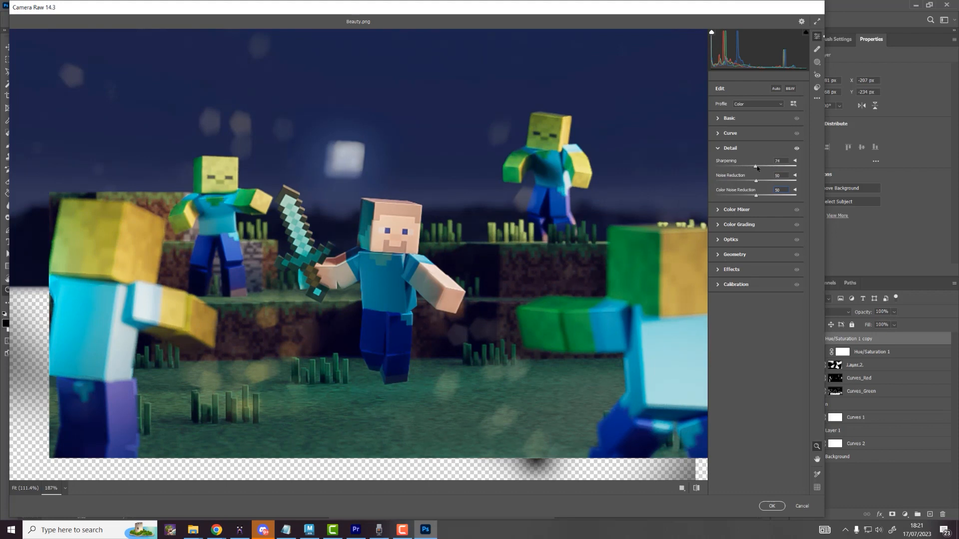
drag(757, 168, 756, 168)
drag(378, 220, 621, 206)
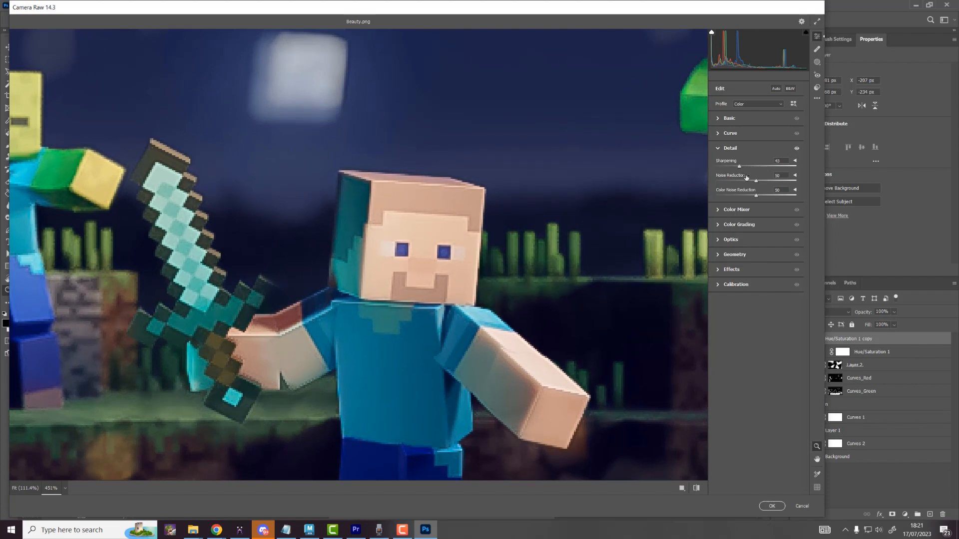
drag(745, 181, 752, 197)
drag(235, 216, 269, 150)
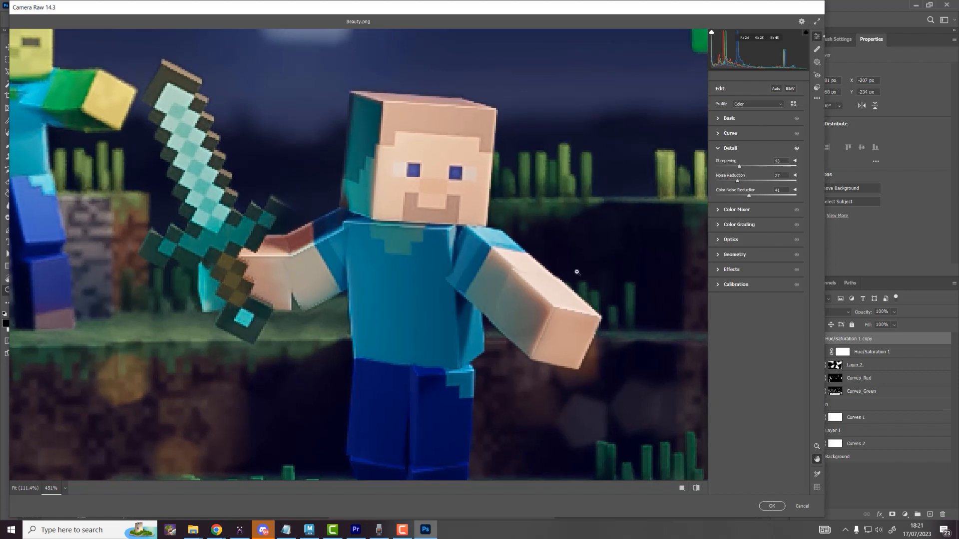
Step: Add a +86 vignette in Optics and apply the Camera Raw filter
click(720, 243)
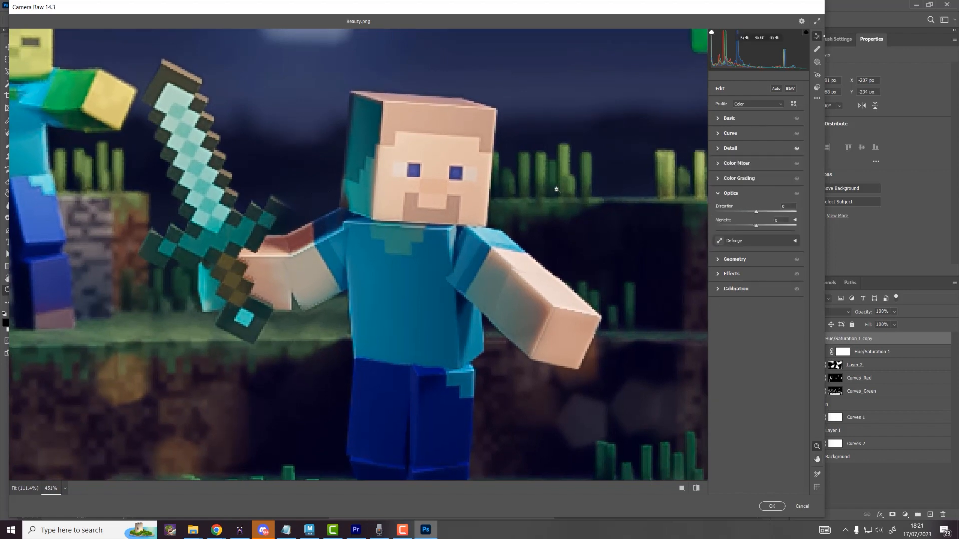
drag(557, 189, 459, 209)
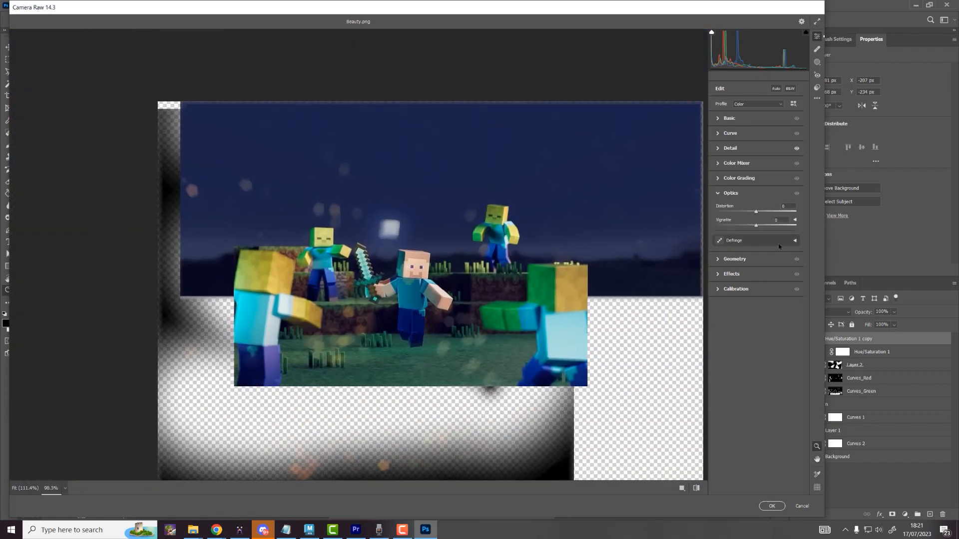
drag(759, 227, 792, 235)
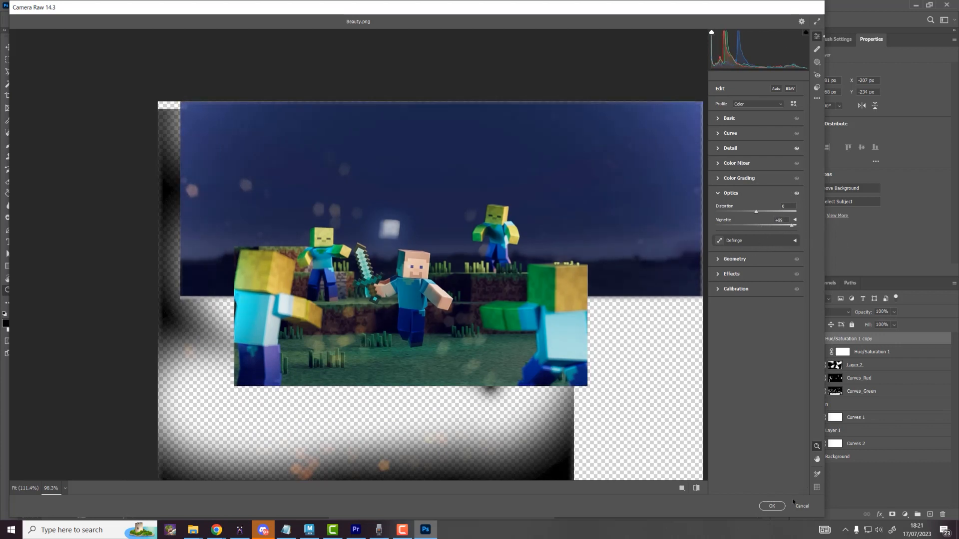
click(773, 506)
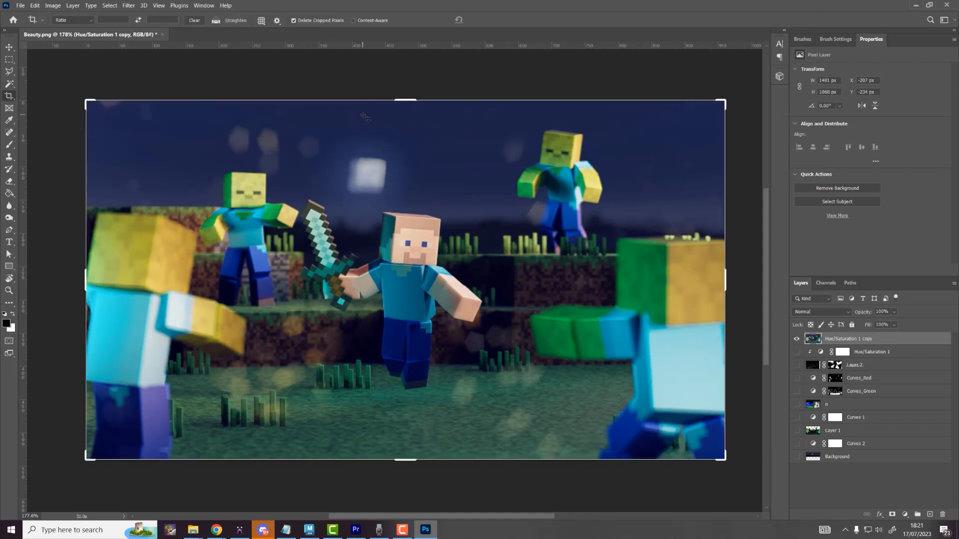
Step: Crop the image to the canvas bounds, then reopen and cancel the Camera Raw filter
click(365, 118)
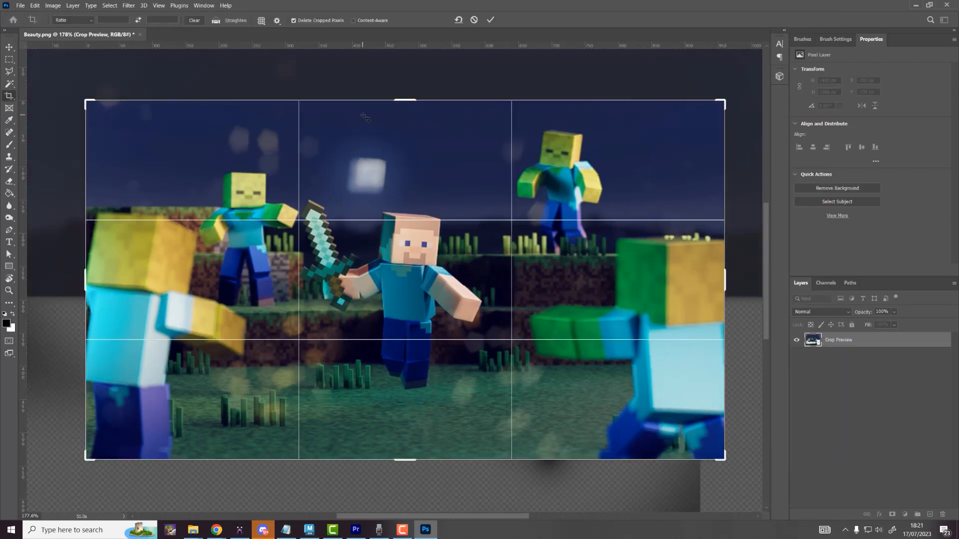
key(Return)
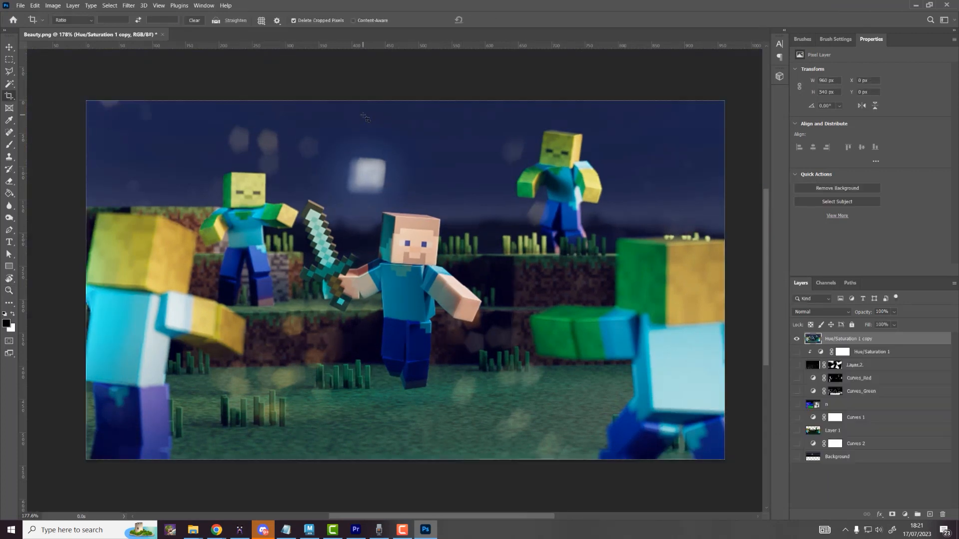
click(135, 7)
click(155, 71)
key(Escape)
Step: Delete the old Hue/Saturation 1 copy and stamp all visible layers into a new top layer
click(942, 515)
key(Return)
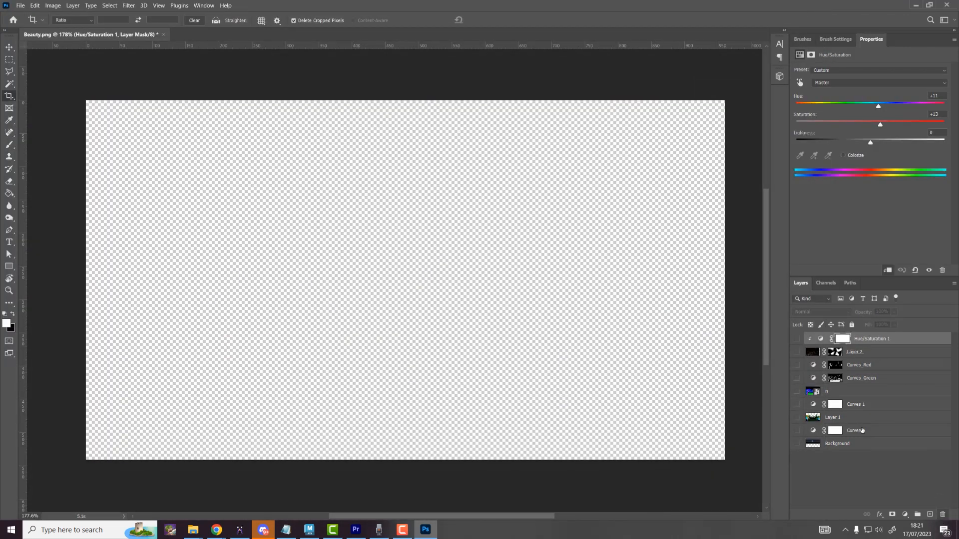
shift+click(857, 434)
shift+click(818, 447)
drag(797, 445, 797, 339)
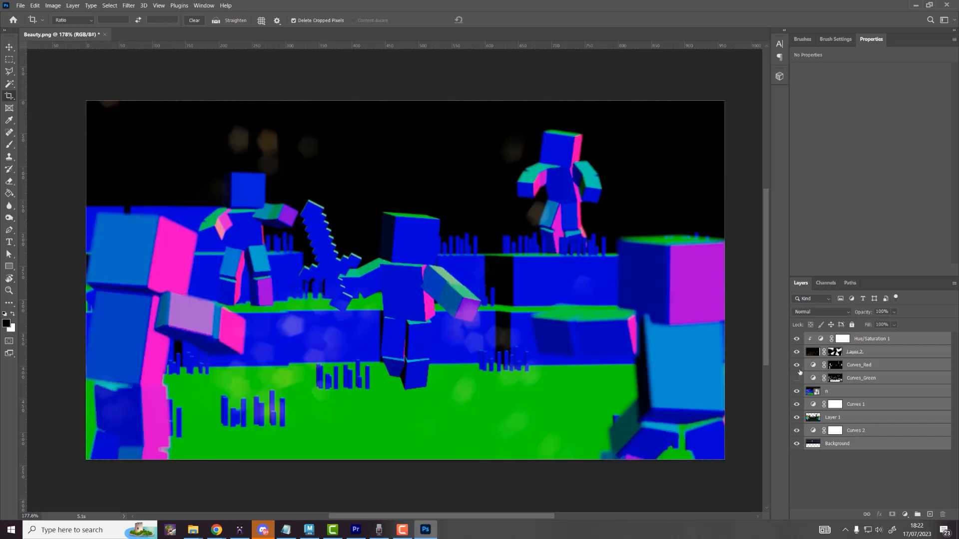
click(797, 392)
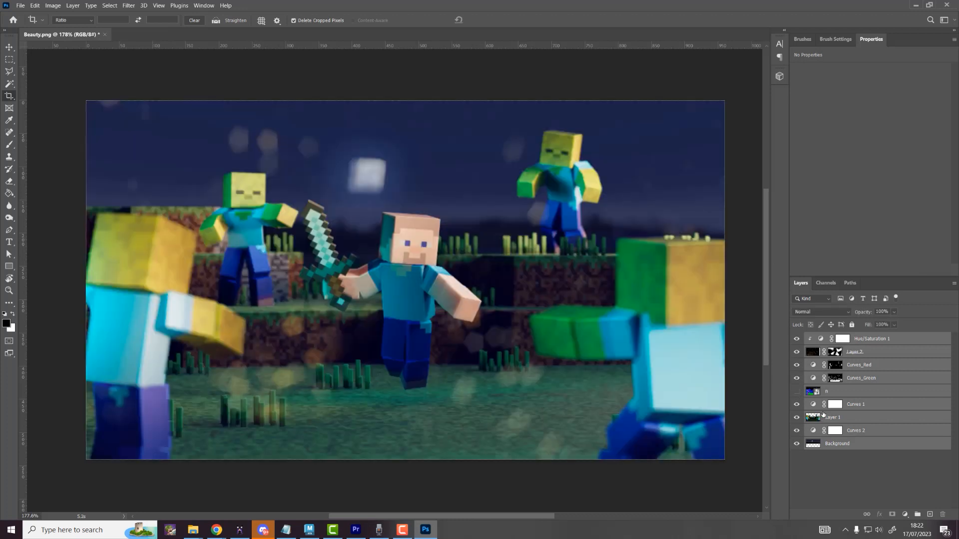
key(ctrl+shift+alt+e)
Step: Group the layers beneath the merged layer into a hidden group named 'base'
click(851, 353)
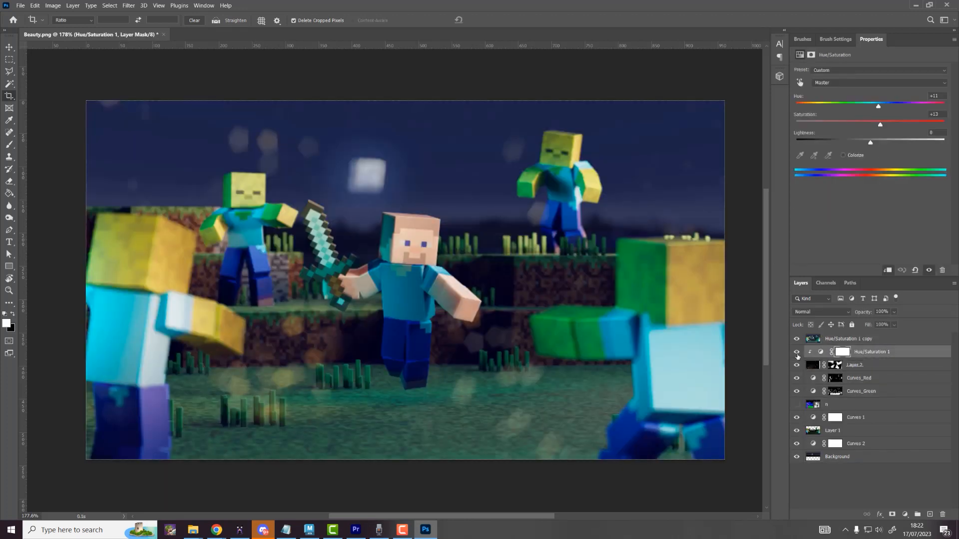
click(796, 353)
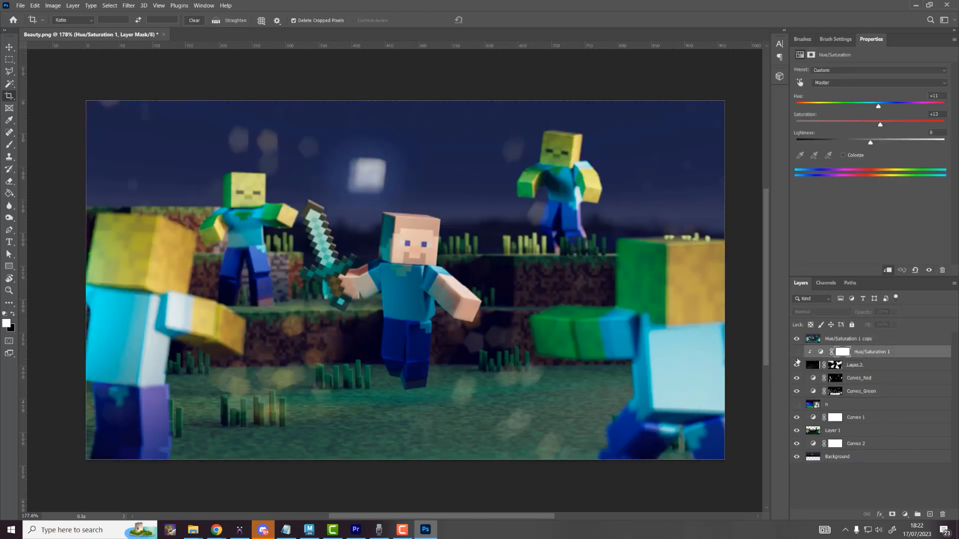
shift+click(861, 450)
click(797, 354)
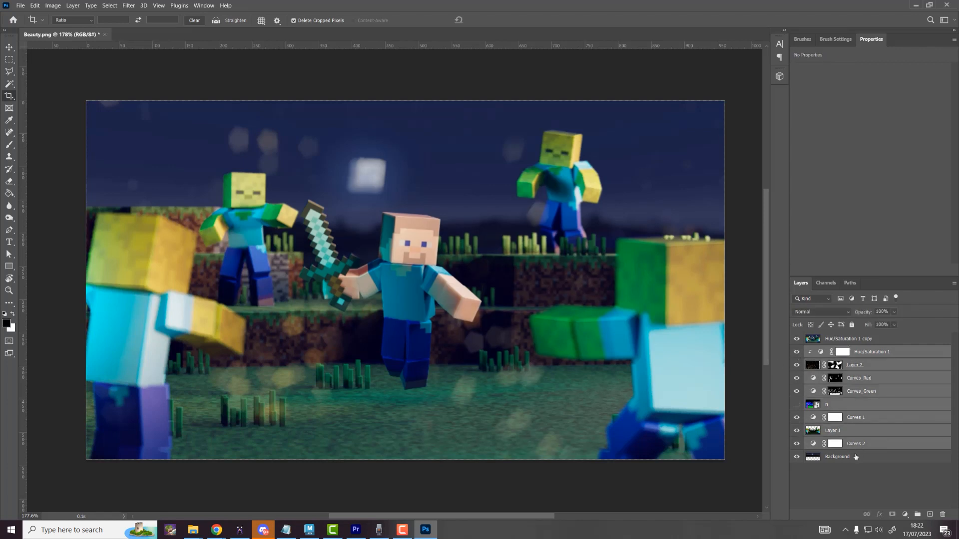
shift+click(856, 456)
drag(855, 456, 917, 515)
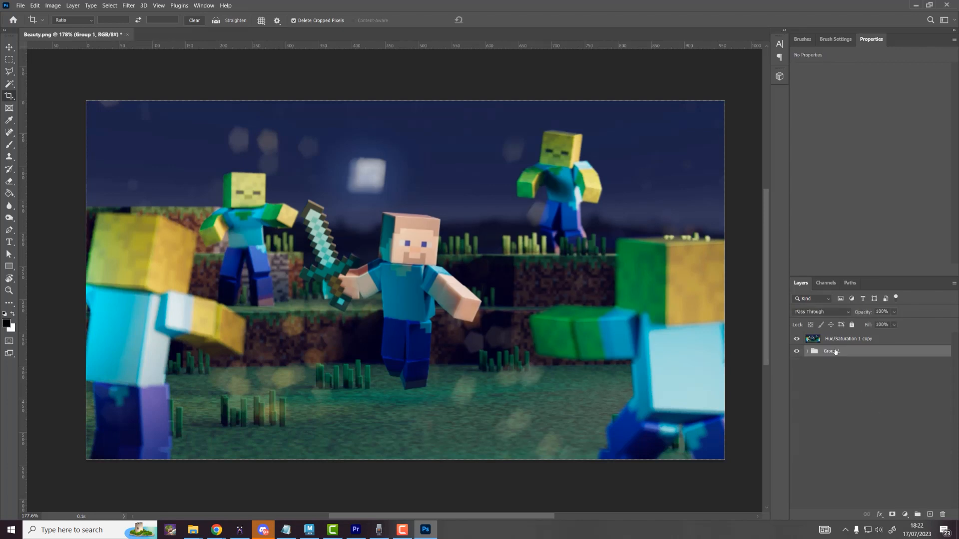
double_click(832, 352)
text(base)
key(Return)
click(797, 352)
click(856, 340)
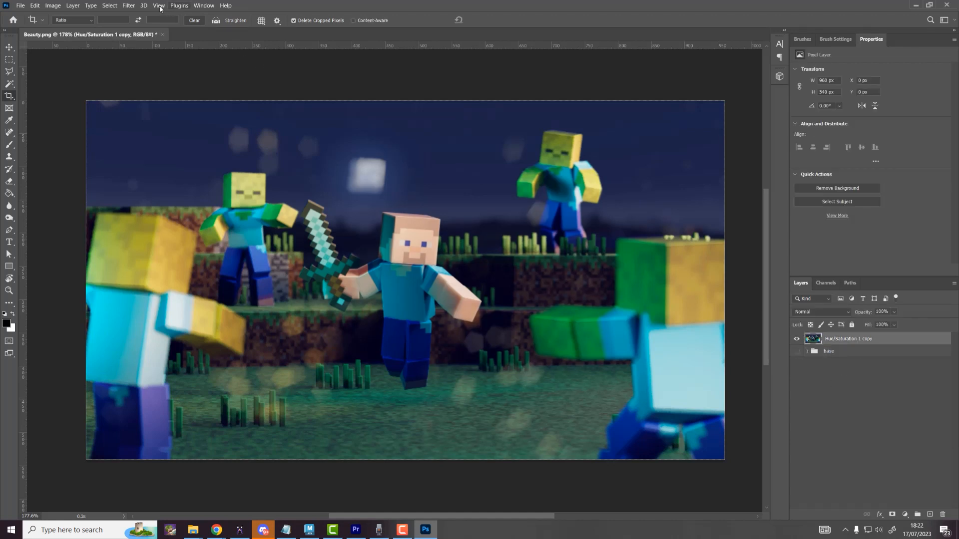
click(128, 5)
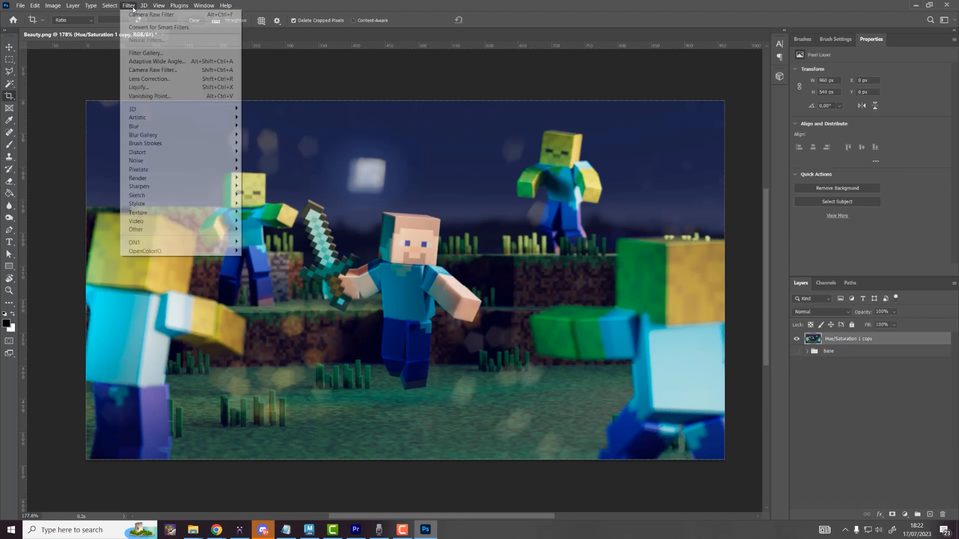
Step: Run Camera Raw on the merged layer with sharpening 37 and noise reduction 23
click(154, 78)
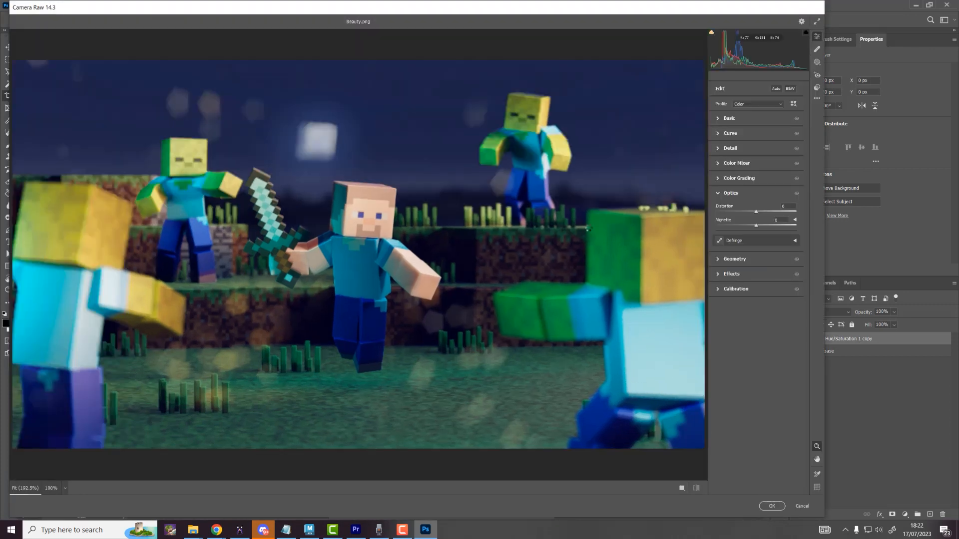
click(729, 149)
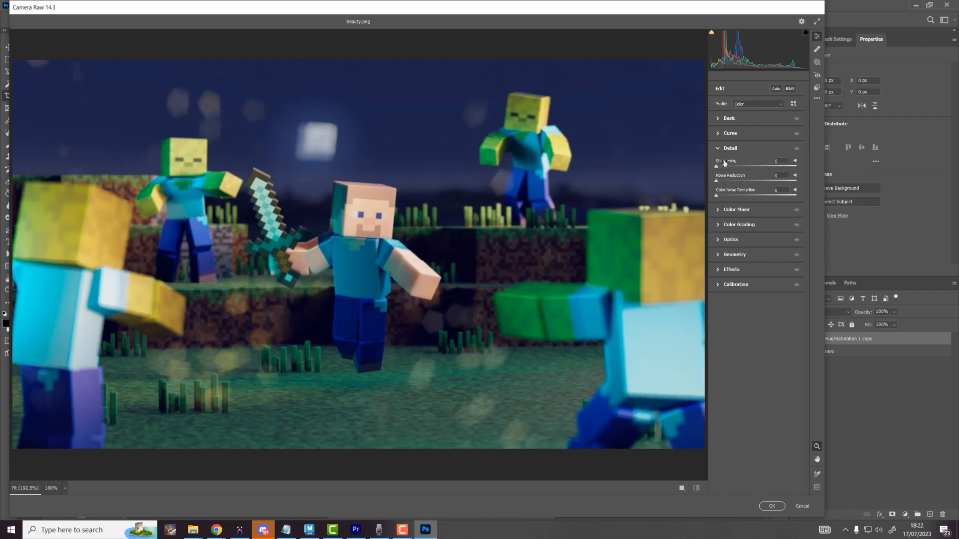
drag(717, 167, 741, 196)
click(735, 180)
Step: Add a -100 dark vignette and slight lens distortion in Optics
click(720, 240)
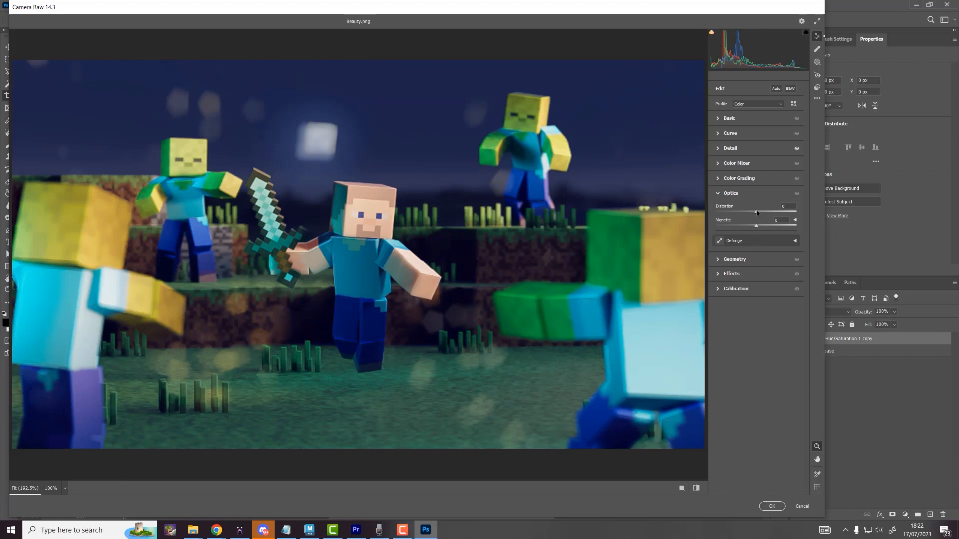
drag(756, 225, 650, 234)
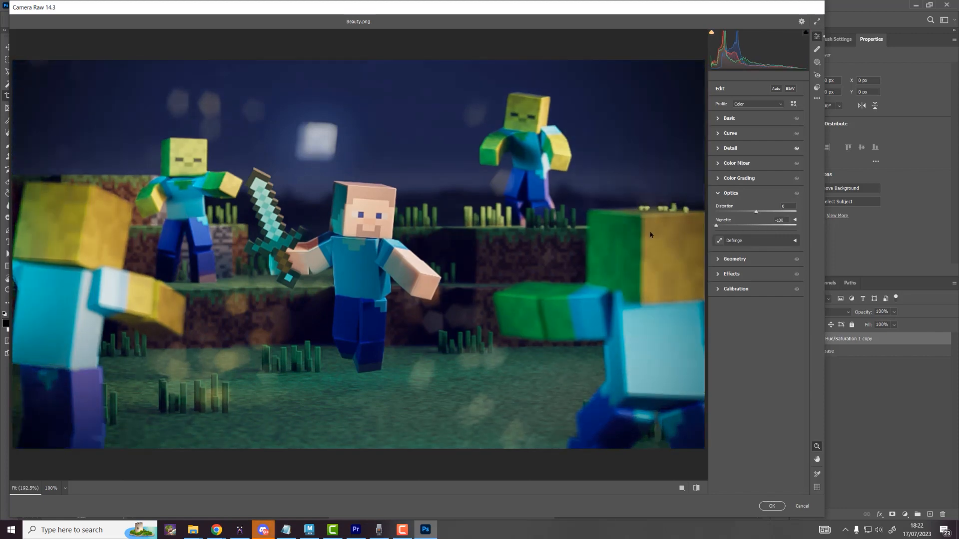
drag(756, 212, 752, 216)
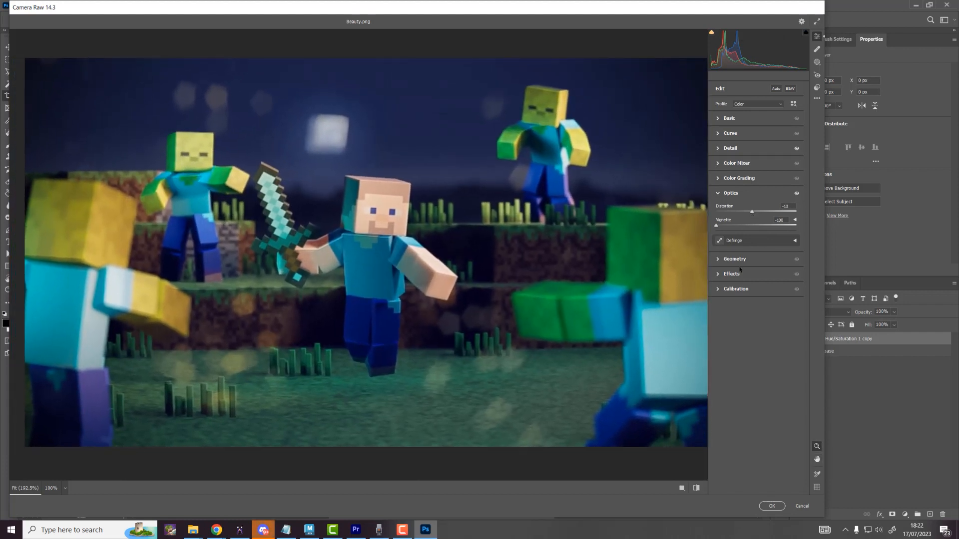
Step: Give the midtones and highlights a cool tint in Color Grading and apply Camera Raw
click(721, 274)
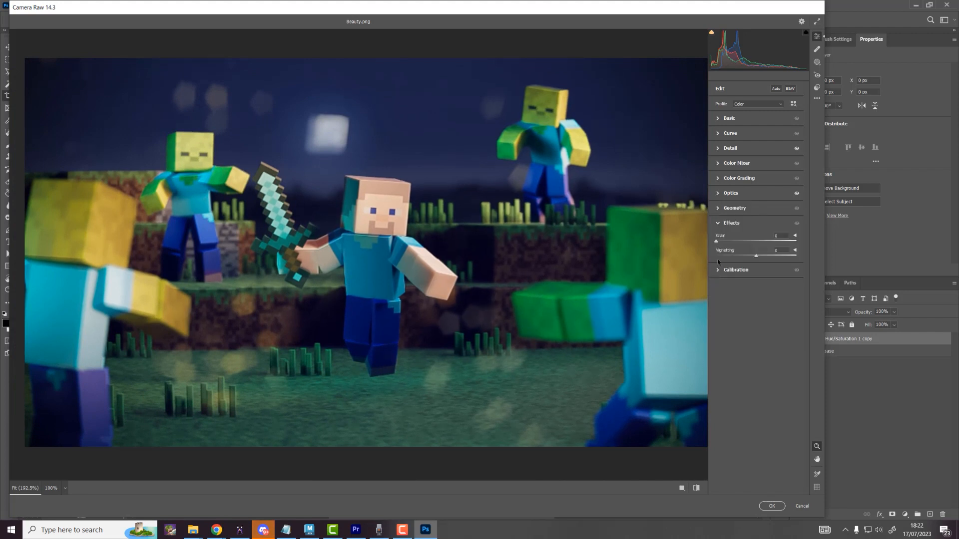
click(717, 272)
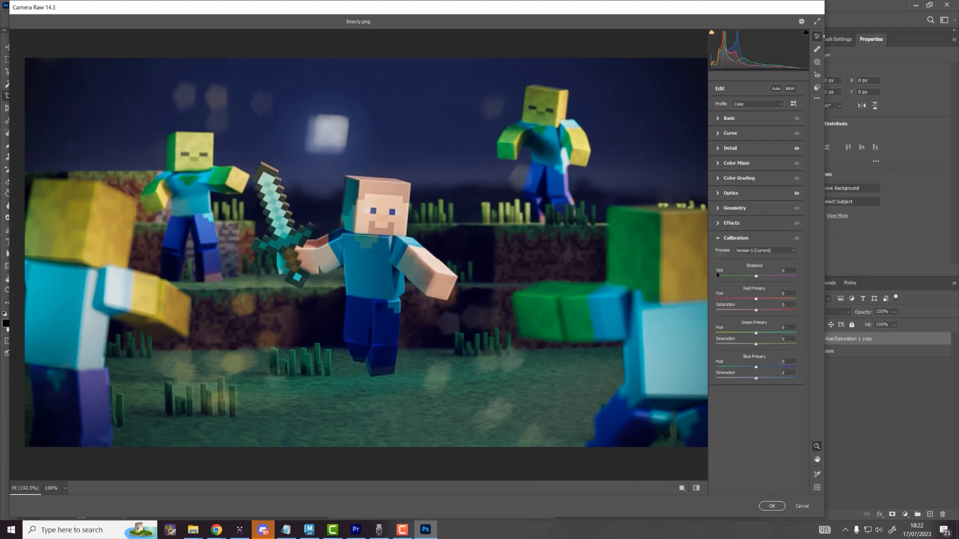
click(719, 181)
drag(756, 229, 760, 228)
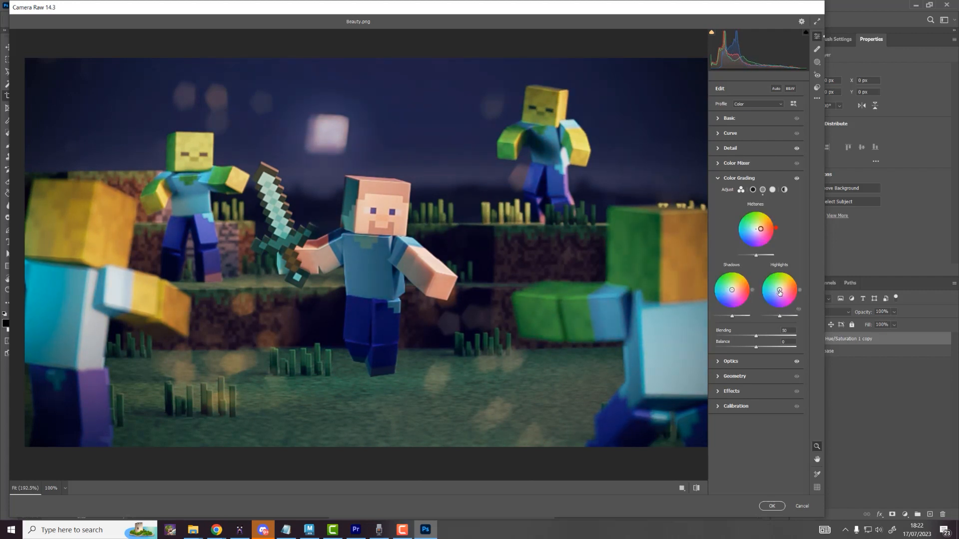
drag(780, 291, 729, 294)
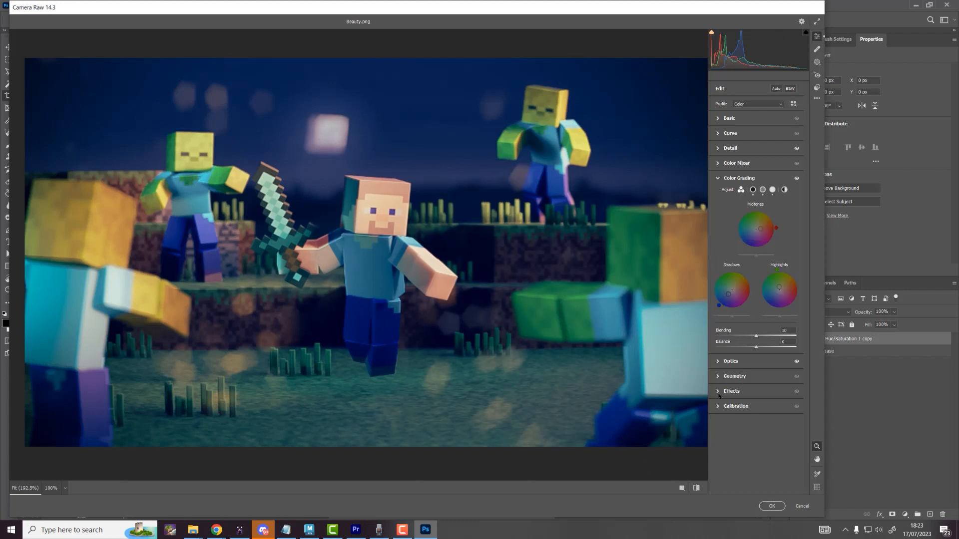
click(771, 506)
Step: Show the base group, compare the graded layer on and off, then view the image full-screen zoomed in
click(796, 351)
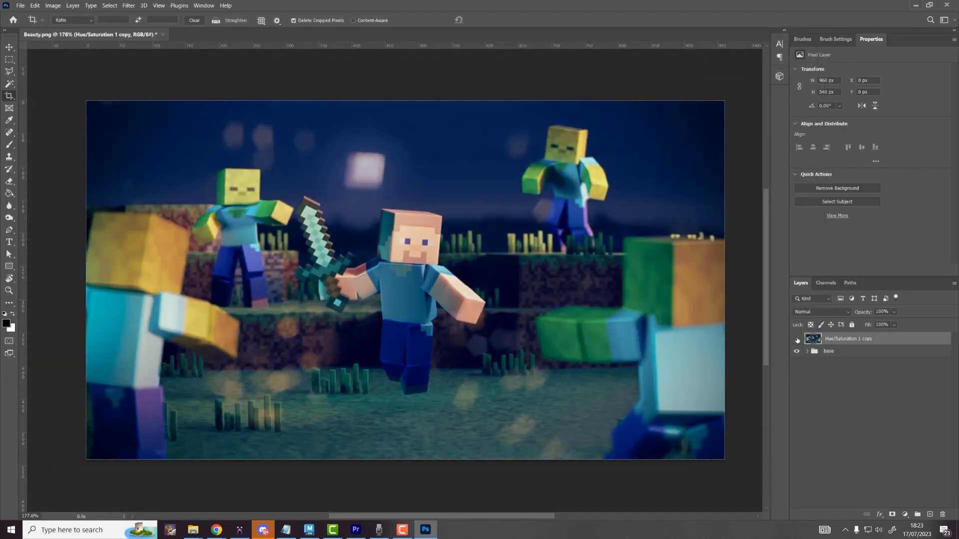
click(797, 339)
click(797, 339)
click(797, 340)
click(797, 339)
click(797, 339)
click(797, 340)
key(Tab)
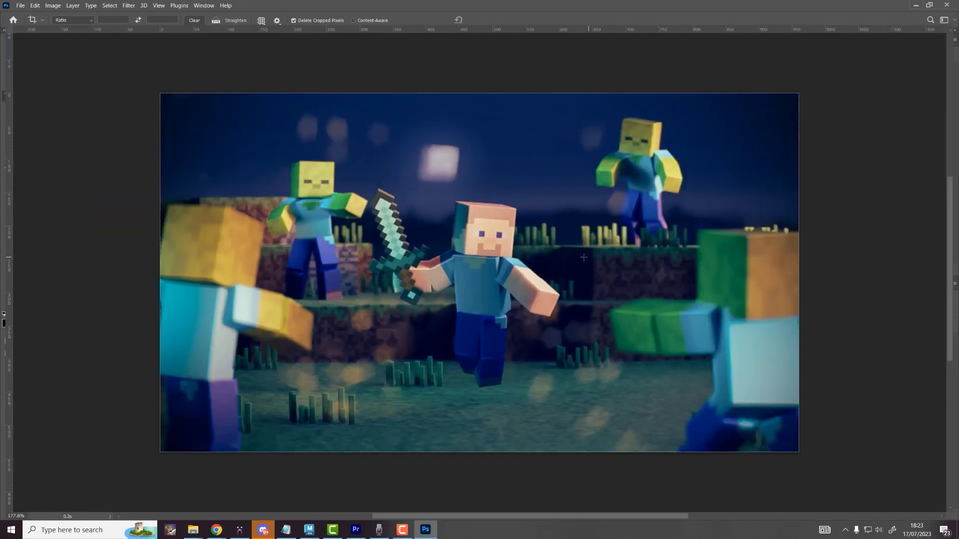
ctrl+drag(568, 259, 621, 258)
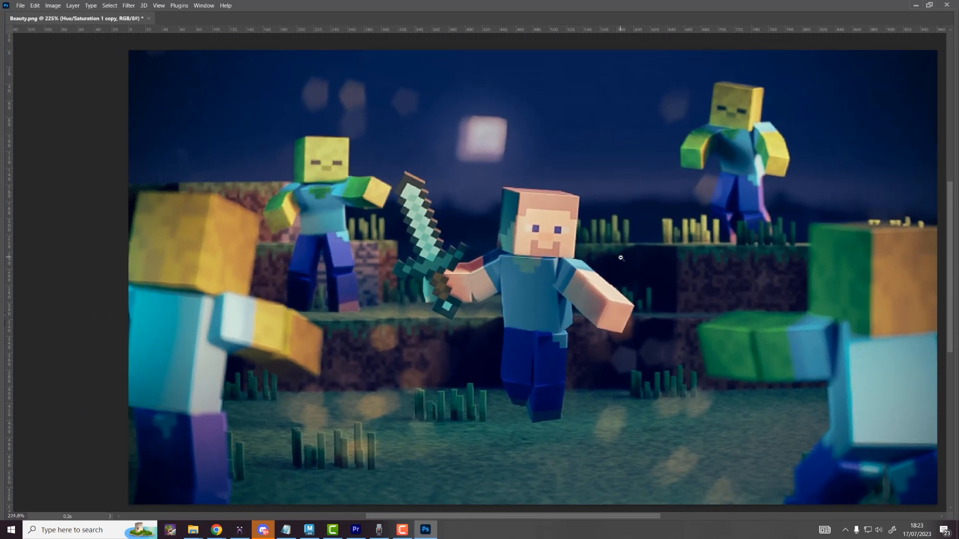